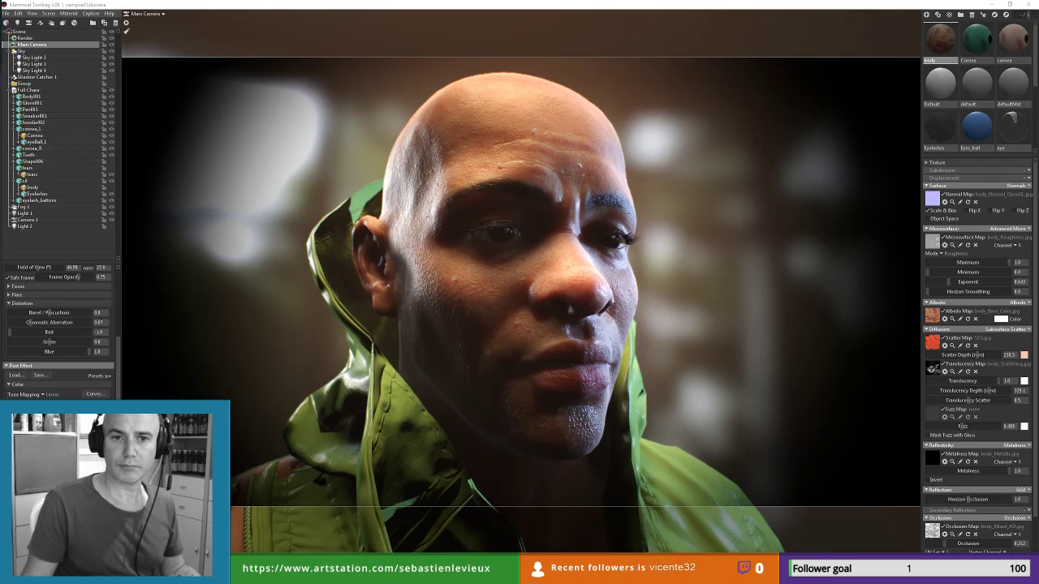
# Step: Switch to the character scene in 3ds Max and end isolation to show the whole character
pyautogui.moveTo(383, 574)
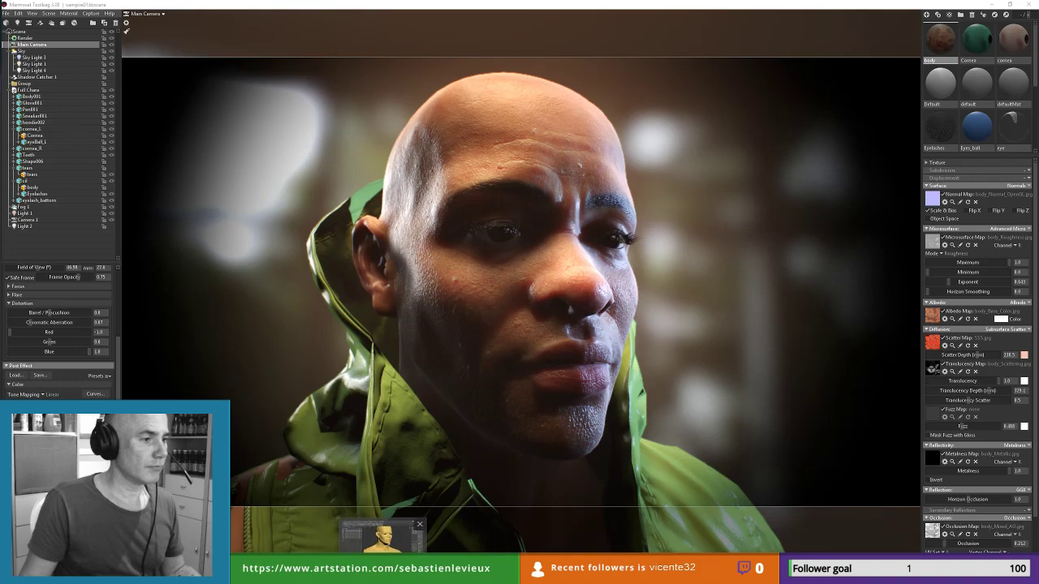
pyautogui.click(381, 535)
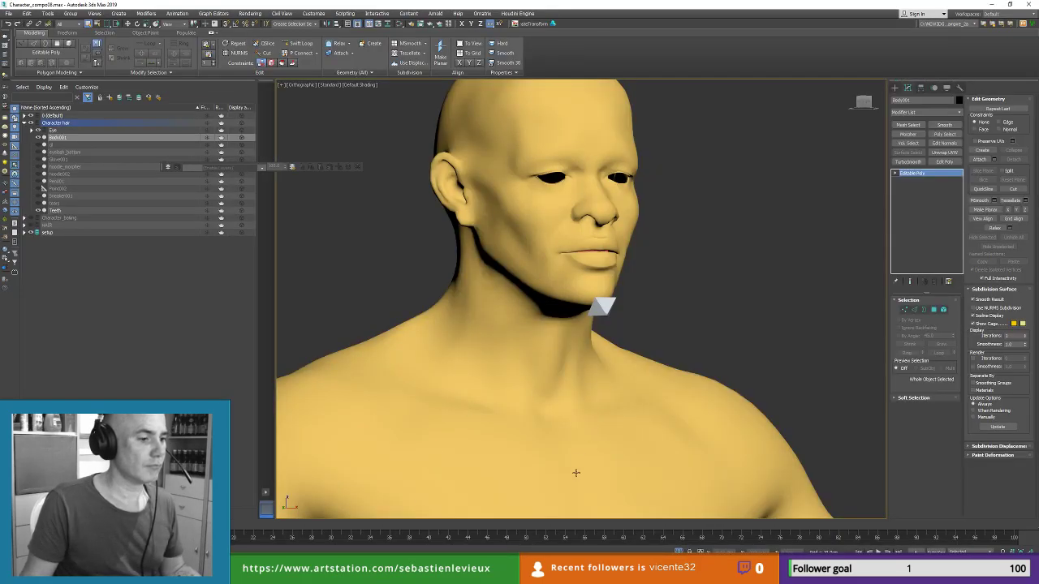
pyautogui.click(678, 551)
# Step: Select the Eyelashes object on the upper eyelid
pyautogui.moveTo(538, 180); pyautogui.dragTo(485, 292, button='middle')
pyautogui.scroll(6, 485, 292)
pyautogui.click(563, 269)
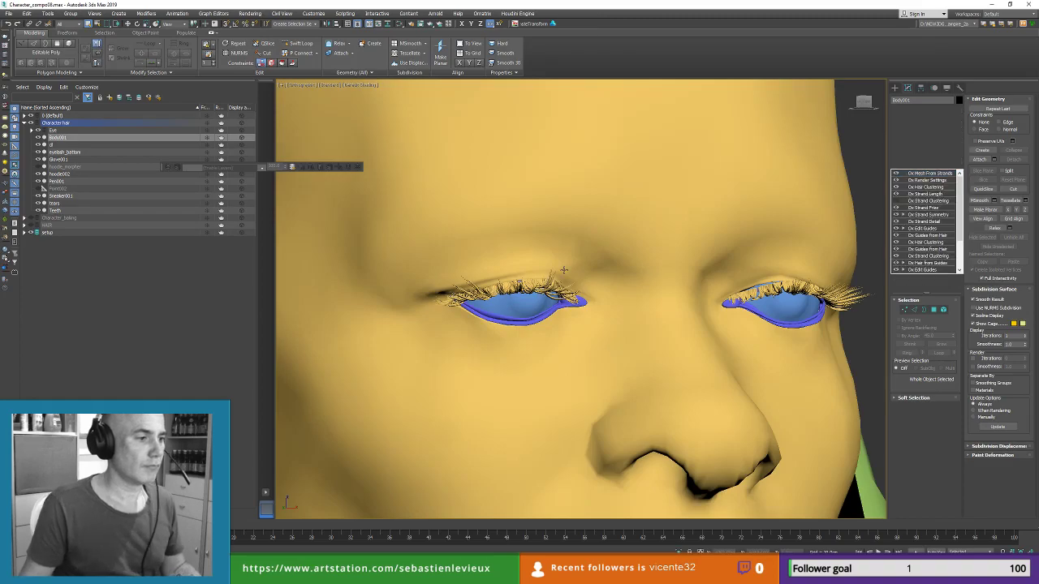
pyautogui.keyDown('alt'); pyautogui.moveTo(563, 269); pyautogui.dragTo(495, 324, button='middle'); pyautogui.keyUp('alt')
# Step: Inspect Shape006 in the Eye layer by toggling its visibility and its isolation
pyautogui.click(30, 130)
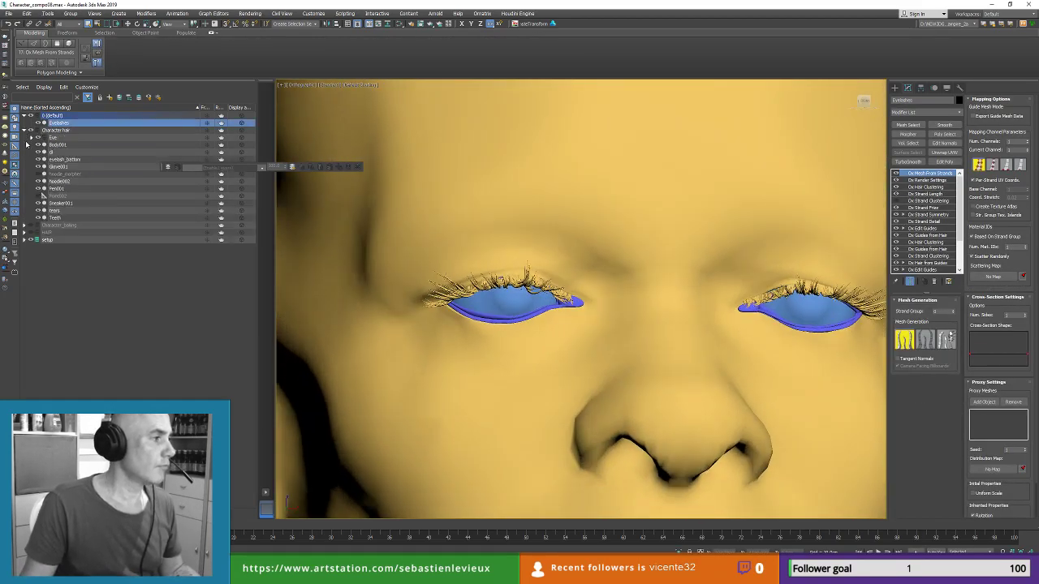
pyautogui.click(31, 138)
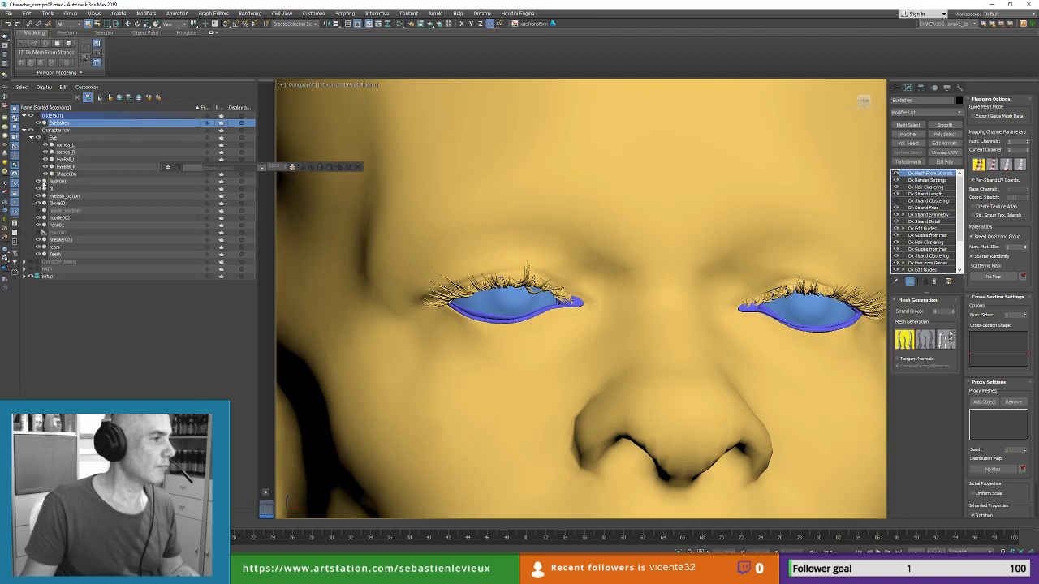
pyautogui.click(45, 173)
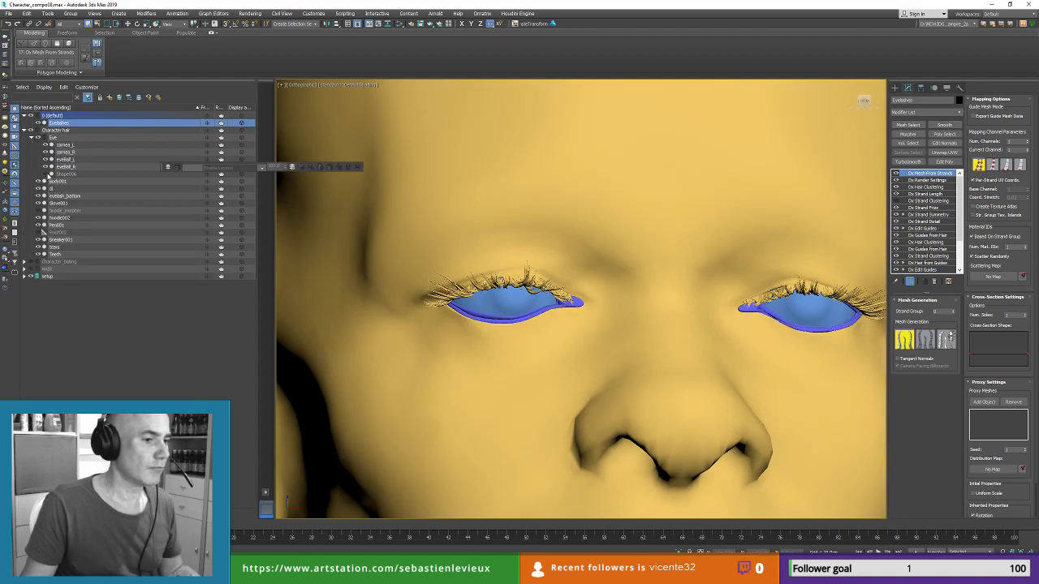
pyautogui.click(45, 173)
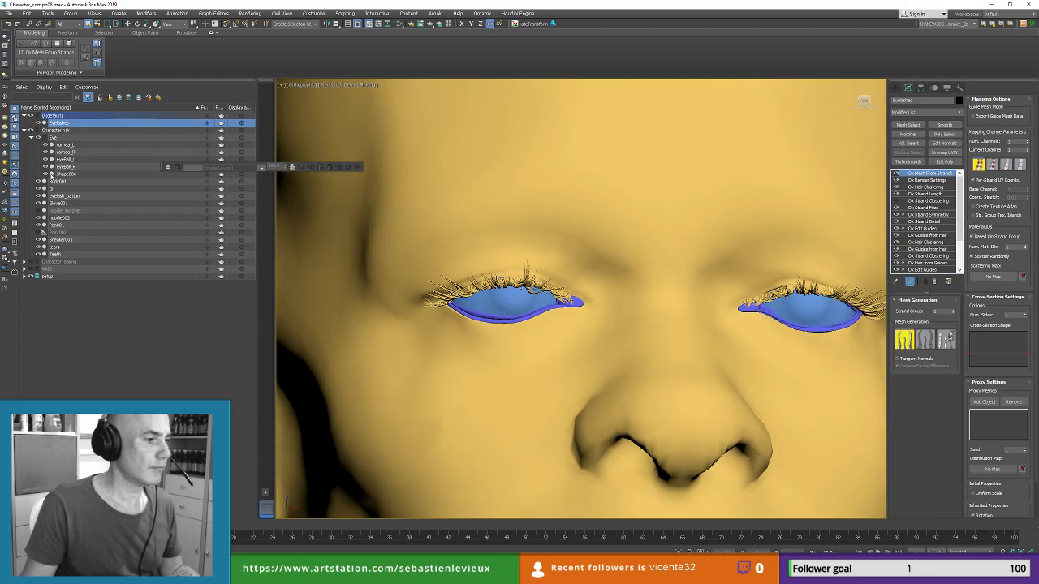
pyautogui.click(67, 175)
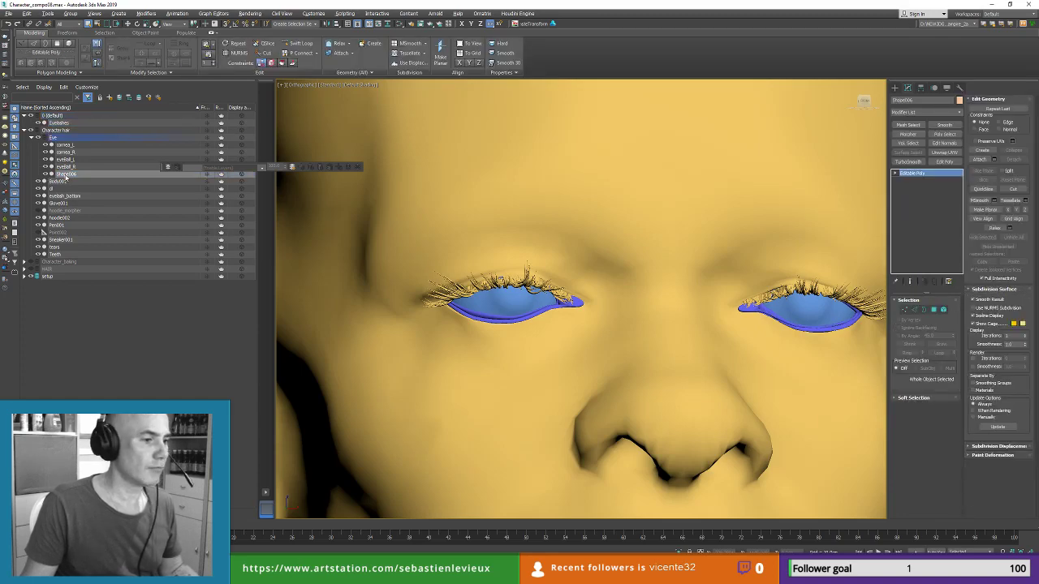
pyautogui.hotkey('alt', 'q')
pyautogui.click(679, 552)
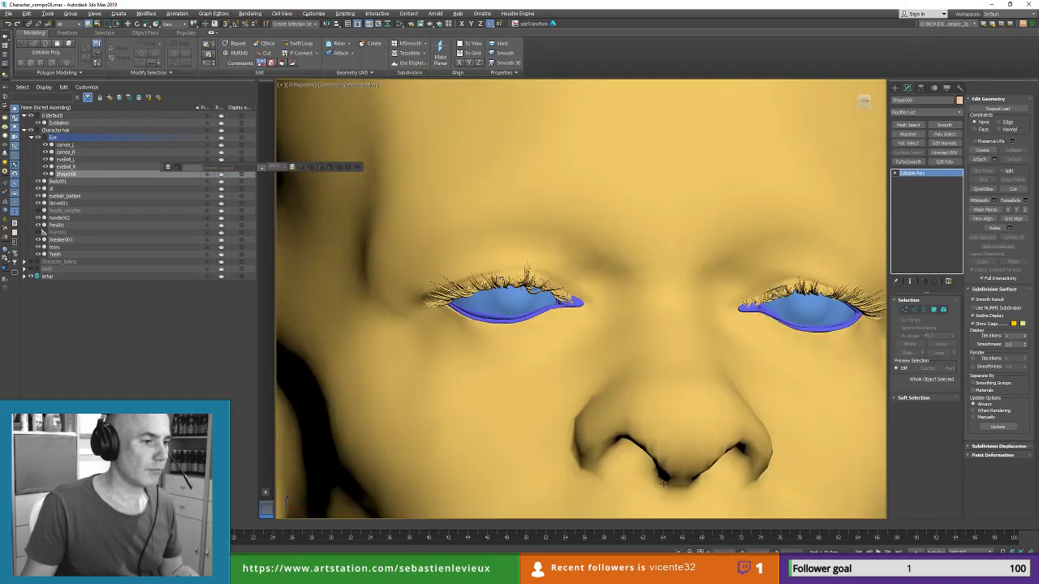
# Step: Display edged faces in the viewport and move the tears object into the Eye layer
pyautogui.press('F4')
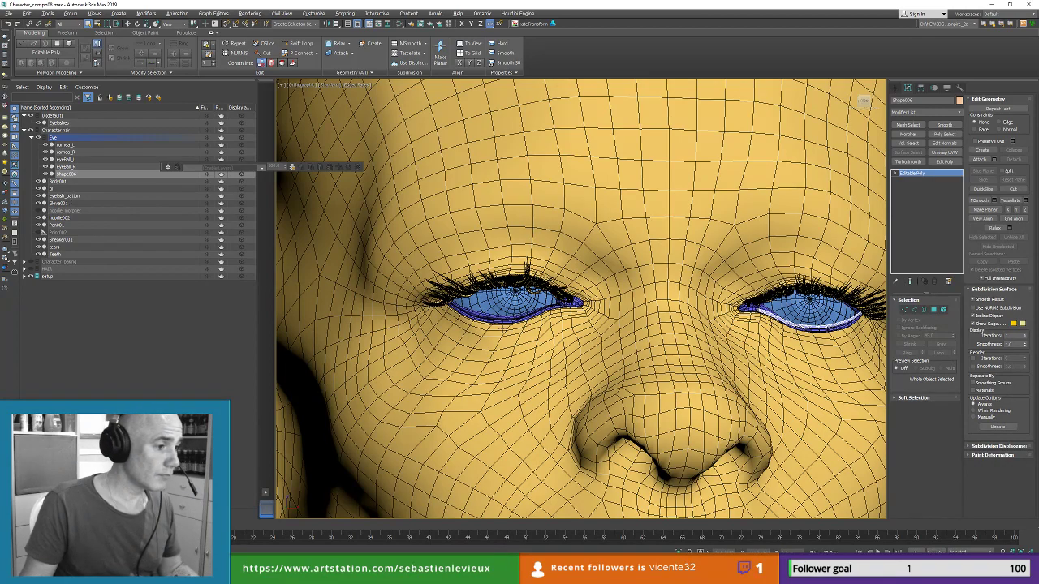
pyautogui.click(505, 319)
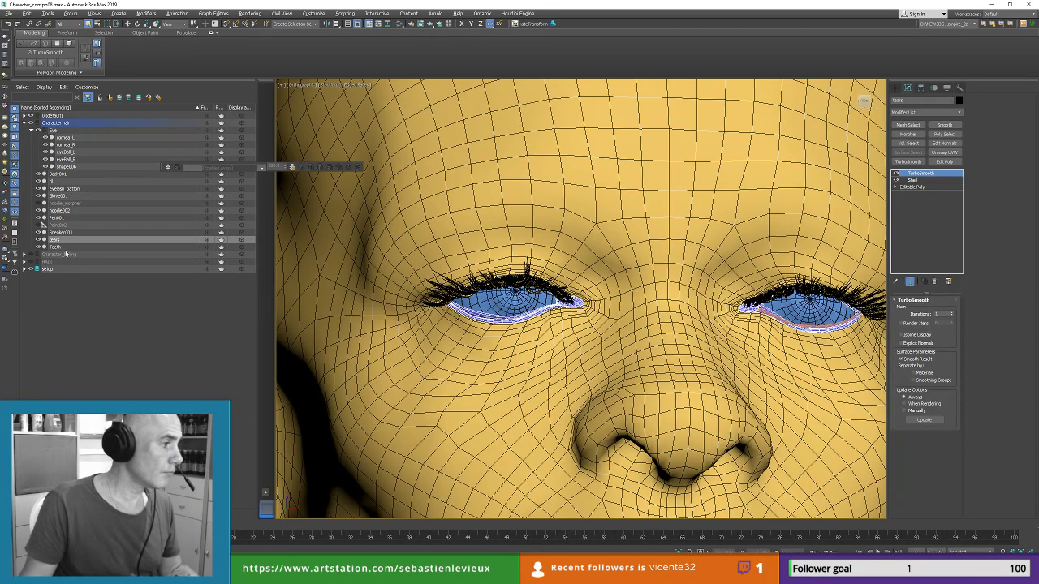
pyautogui.moveTo(62, 241); pyautogui.dragTo(56, 132)
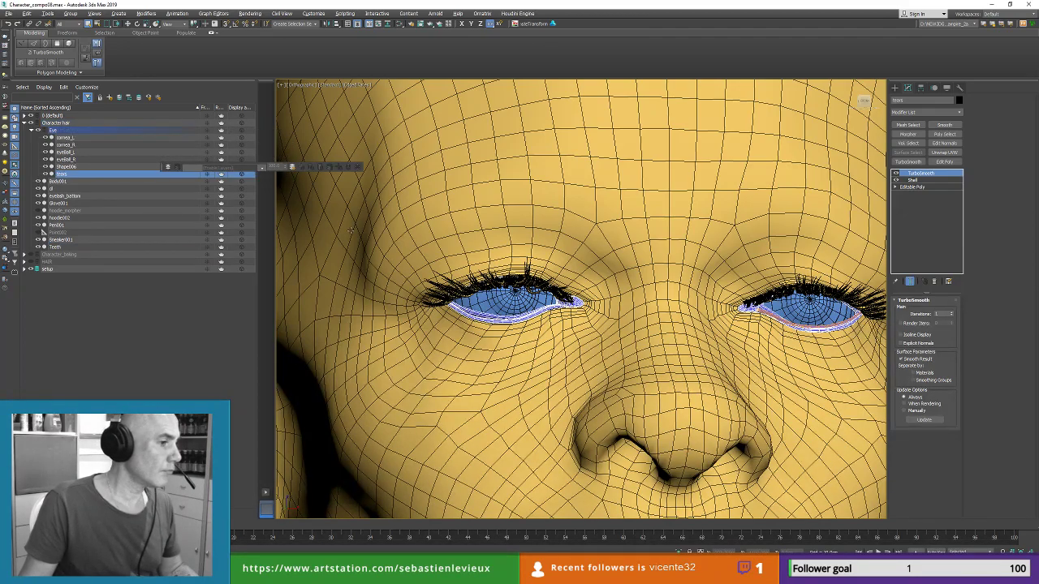
# Step: Isolate the tears object and frame its mesh in the viewport
pyautogui.scroll(8, 469, 312)
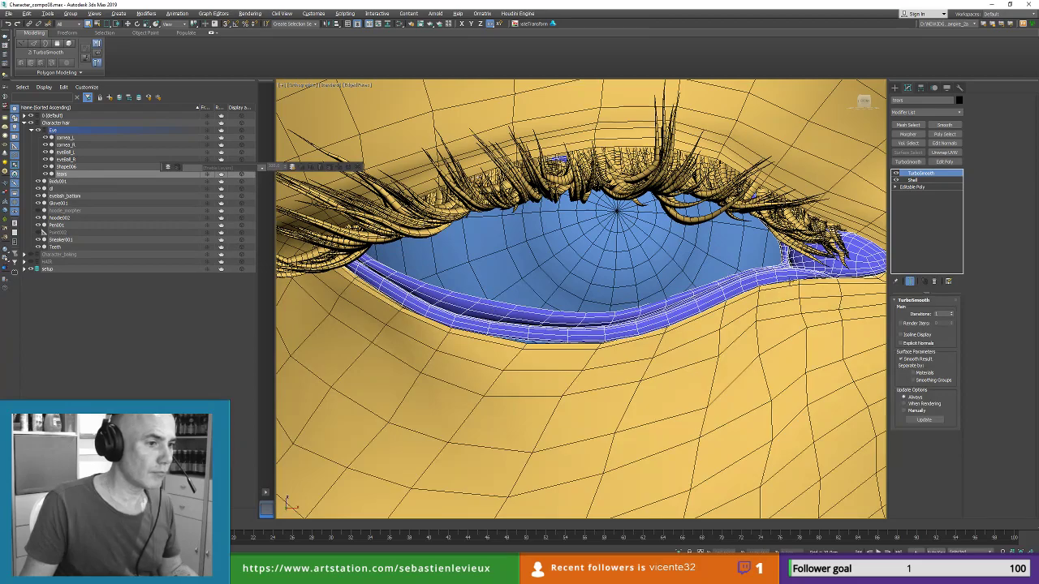
pyautogui.scroll(5, 682, 293)
pyautogui.scroll(-3, 687, 288)
pyautogui.moveTo(686, 289); pyautogui.dragTo(426, 301, button='middle')
pyautogui.hotkey('alt', 'q')
pyautogui.scroll(6, 427, 301)
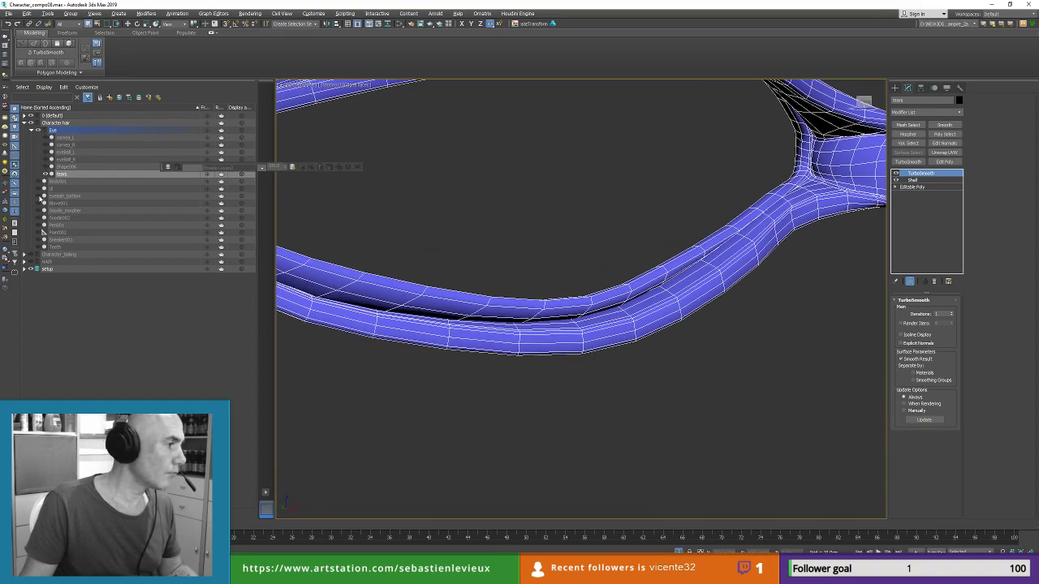
pyautogui.press('z')
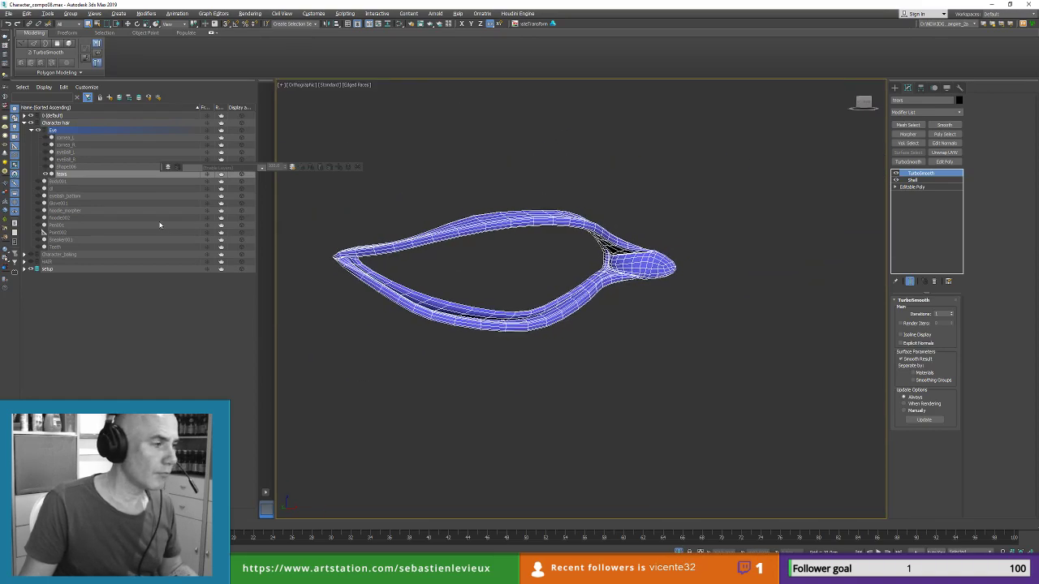
# Step: Unhide Shape006 in the Eye layer and delete it
pyautogui.click(67, 167)
pyautogui.scroll(-3, 408, 264)
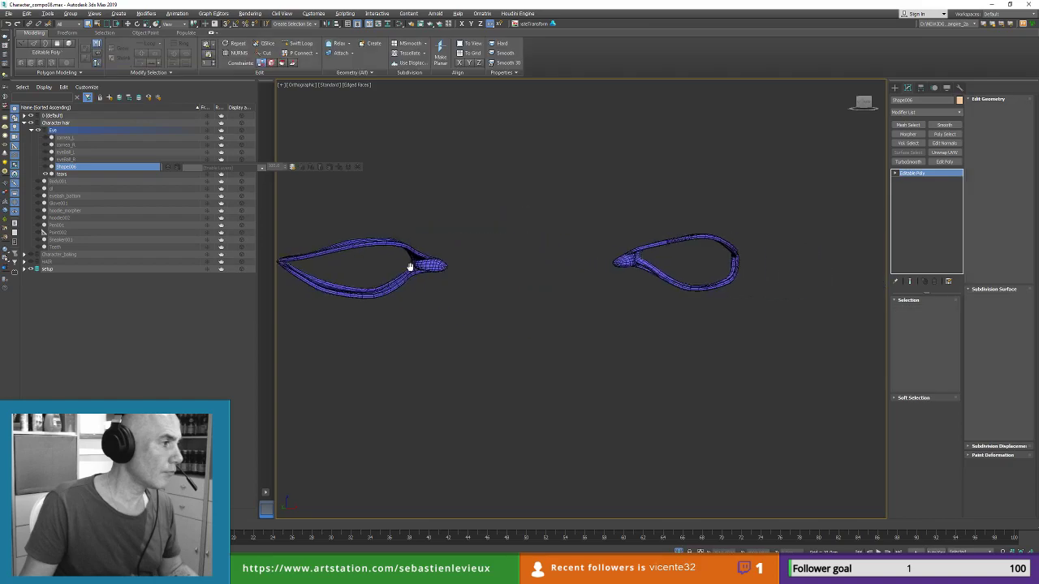
pyautogui.click(46, 168)
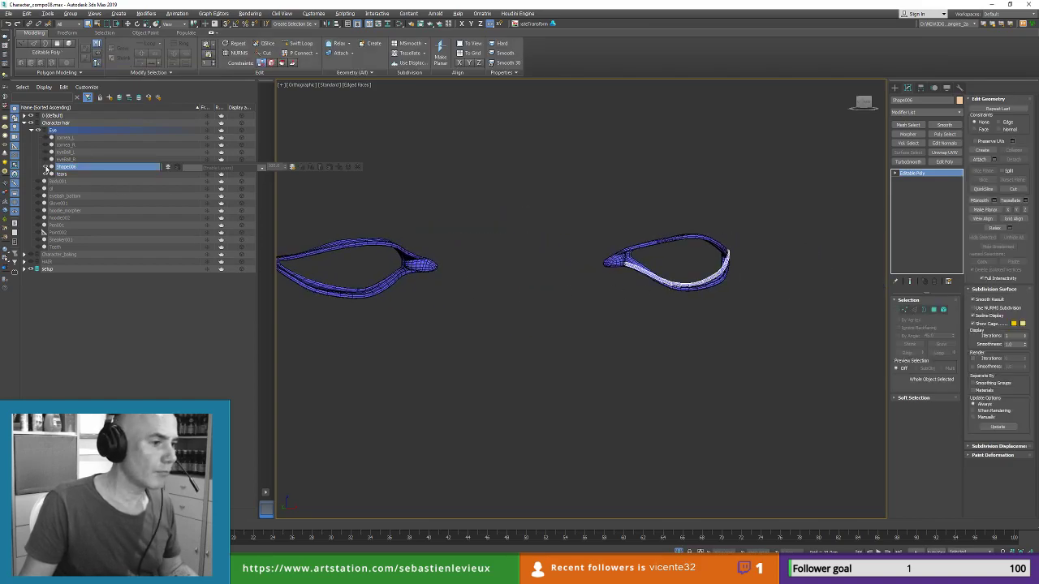
pyautogui.press('Delete')
# Step: Hide the tears object and unhide eyelash_bottom together with the upper eyelid strip listed above it
pyautogui.moveTo(440, 267); pyautogui.dragTo(568, 235, button='middle')
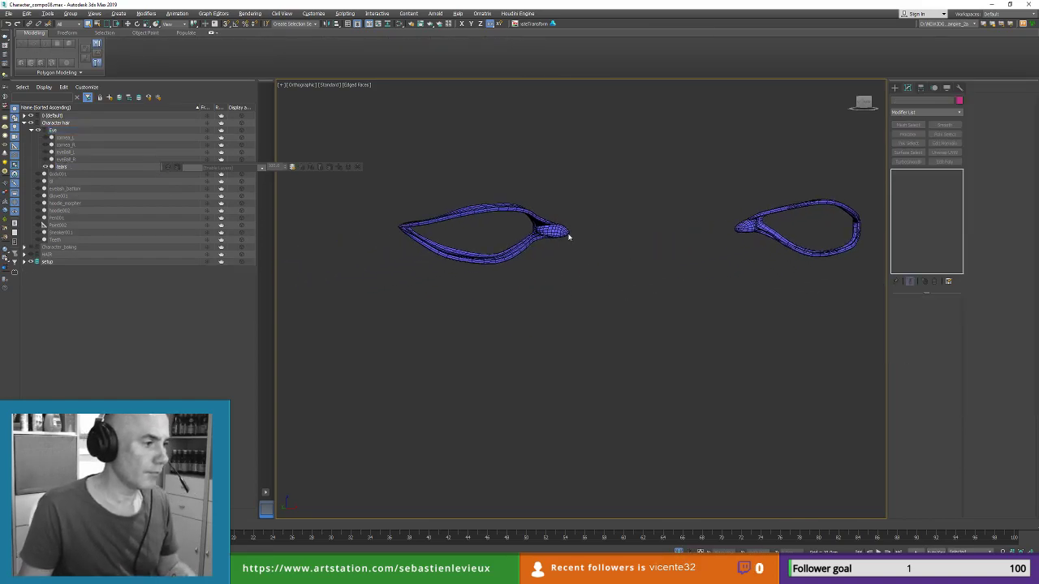
pyautogui.scroll(5, 431, 247)
pyautogui.click(510, 240)
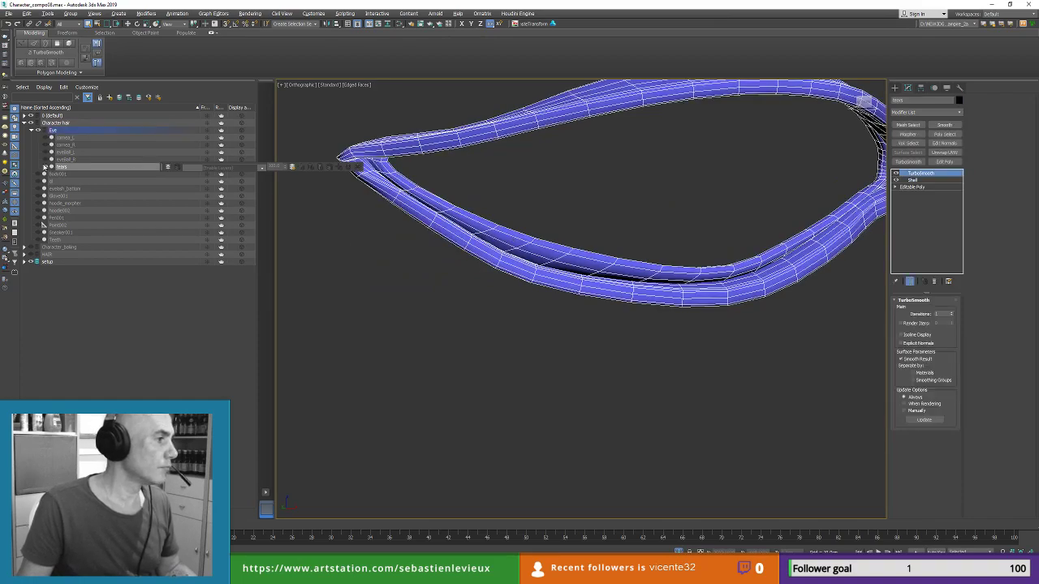
pyautogui.click(45, 167)
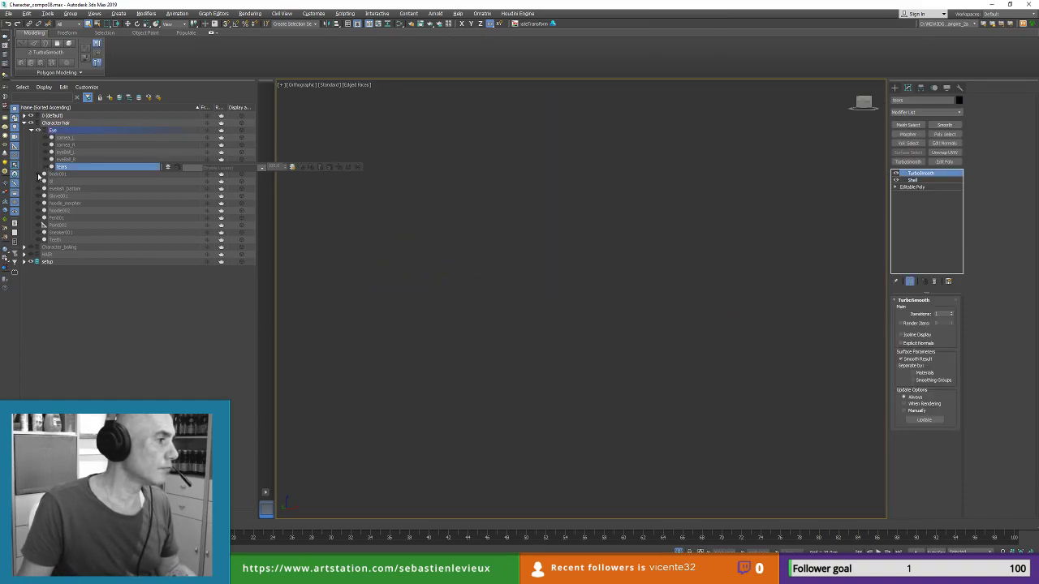
pyautogui.click(39, 181)
pyautogui.click(38, 188)
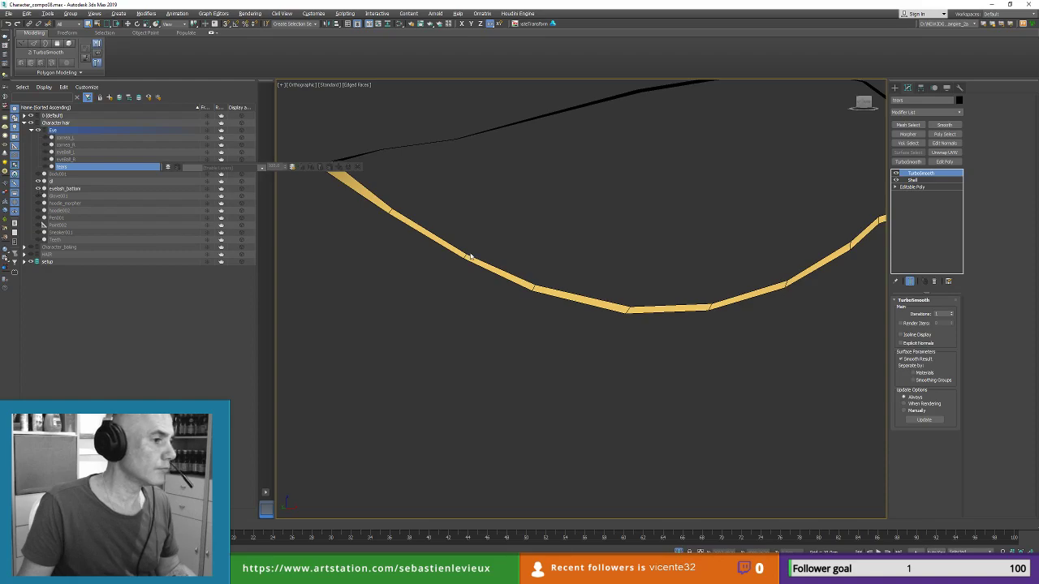
# Step: Select the eyelash_bottom strip and end isolation to show it with the rest of the character
pyautogui.scroll(-4, 541, 350)
pyautogui.keyDown('alt'); pyautogui.moveTo(541, 351); pyautogui.dragTo(494, 302, button='middle'); pyautogui.keyUp('alt')
pyautogui.click(500, 292)
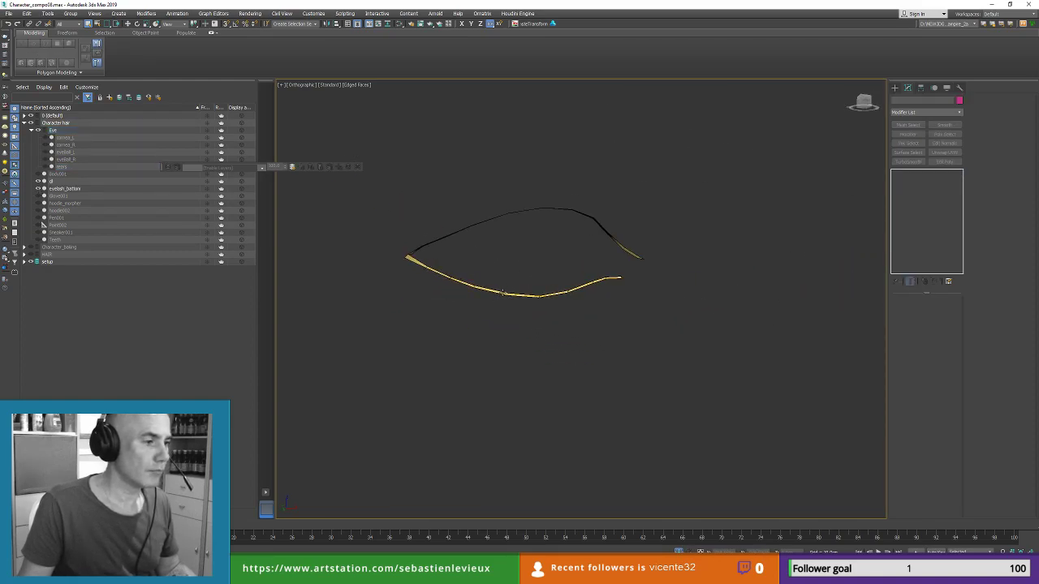
pyautogui.keyDown('alt'); pyautogui.moveTo(534, 290); pyautogui.dragTo(499, 301, button='middle'); pyautogui.keyUp('alt')
pyautogui.click(679, 551)
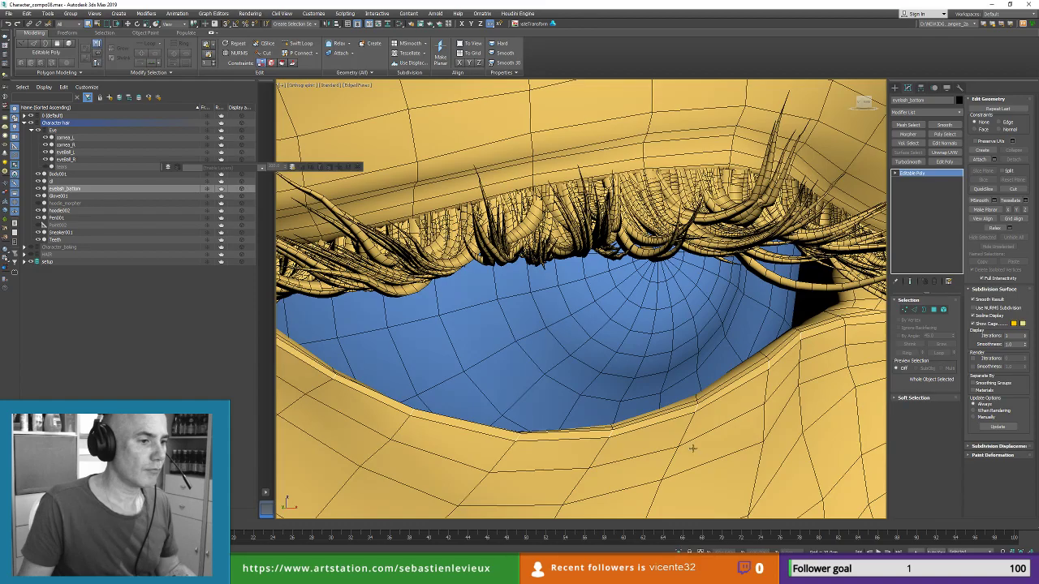
# Step: Examine the eyelash_bottom polygons against the lower eyelid and eye corner at polygon level
pyautogui.moveTo(715, 387); pyautogui.dragTo(603, 299, button='middle')
pyautogui.scroll(5, 625, 297)
pyautogui.moveTo(804, 291); pyautogui.dragTo(571, 314, button='middle')
pyautogui.click(934, 310)
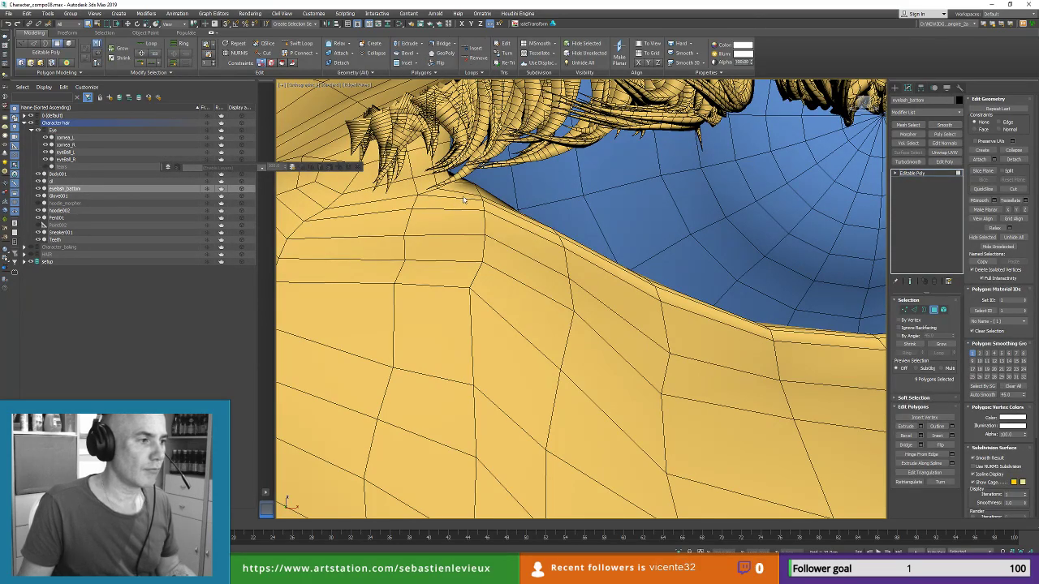
pyautogui.click(464, 199)
pyautogui.scroll(-5, 464, 199)
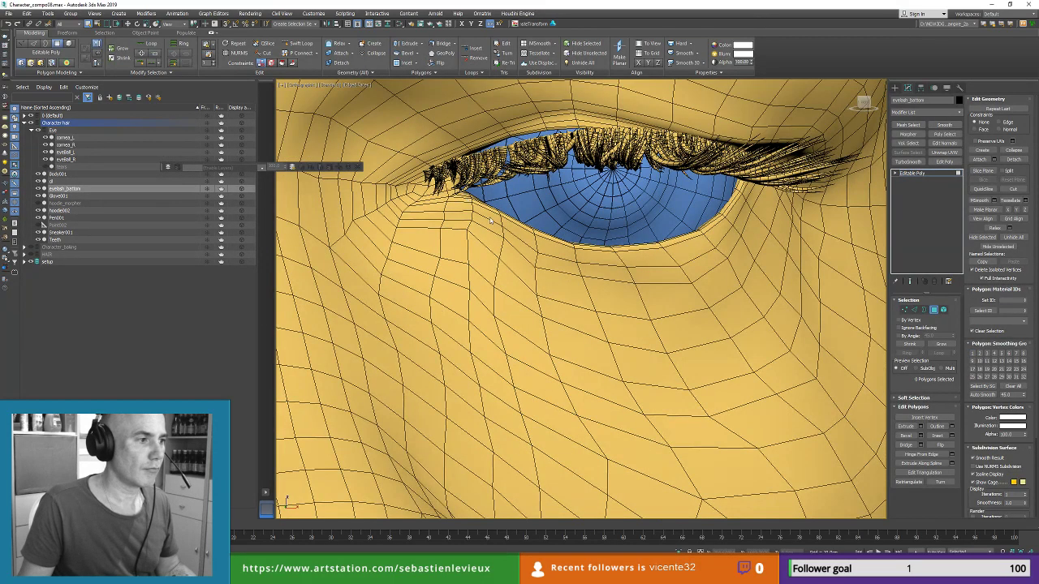
pyautogui.keyDown('alt'); pyautogui.moveTo(464, 199); pyautogui.dragTo(470, 234, button='middle'); pyautogui.keyUp('alt')
pyautogui.moveTo(501, 272); pyautogui.dragTo(664, 237, button='middle')
pyautogui.click(935, 310)
# Step: Select the Eyelashes object and view the lashes of both eyes from the front
pyautogui.click(702, 232)
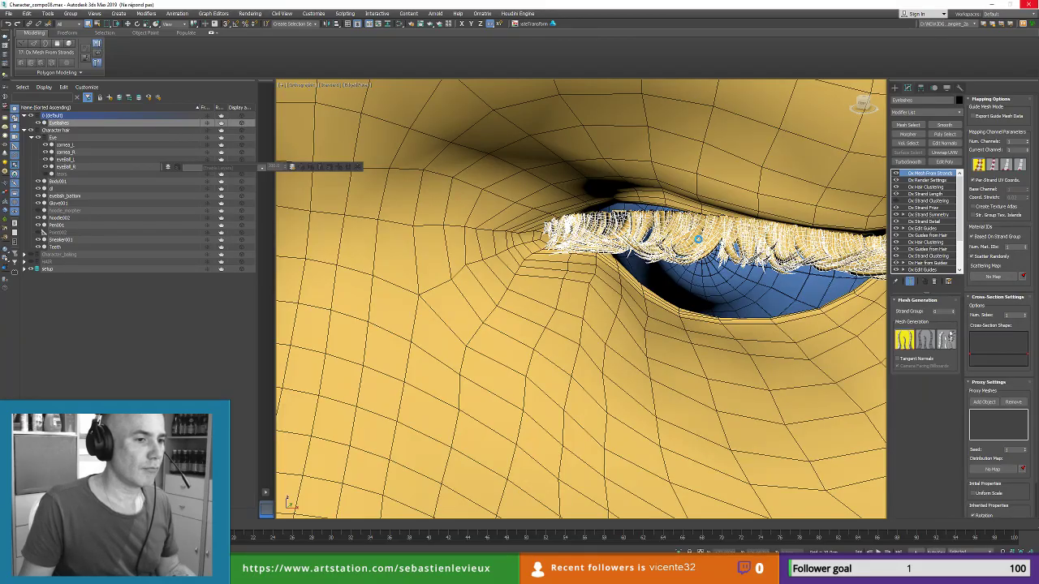
pyautogui.scroll(-9, 698, 240)
pyautogui.keyDown('alt'); pyautogui.moveTo(699, 240); pyautogui.dragTo(504, 227, button='middle'); pyautogui.keyUp('alt')
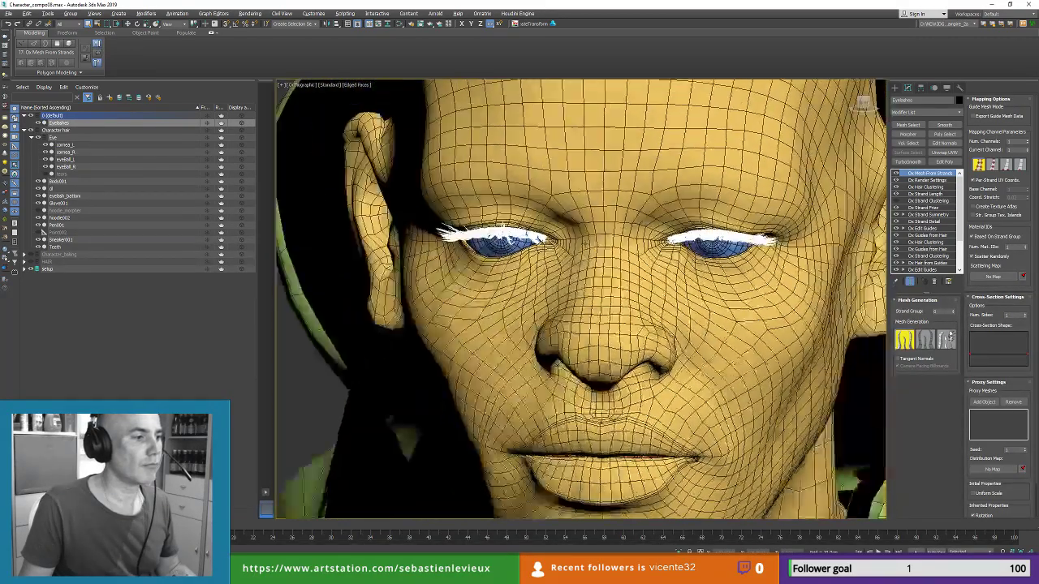
pyautogui.keyDown('alt'); pyautogui.moveTo(722, 507); pyautogui.dragTo(667, 477, button='middle'); pyautogui.keyUp('alt')
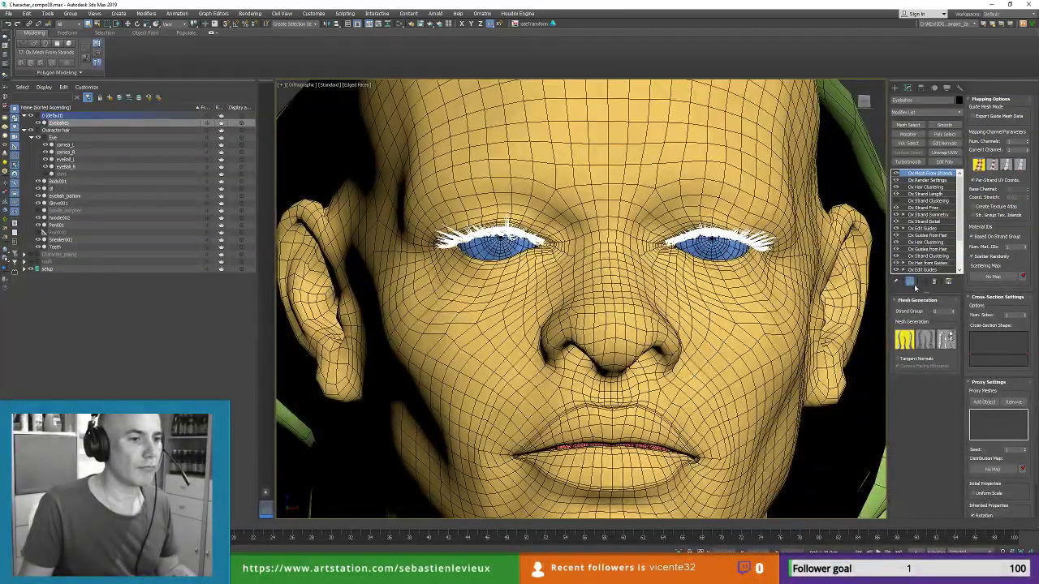
pyautogui.keyDown('alt'); pyautogui.moveTo(505, 234); pyautogui.dragTo(550, 233, button='middle'); pyautogui.keyUp('alt')
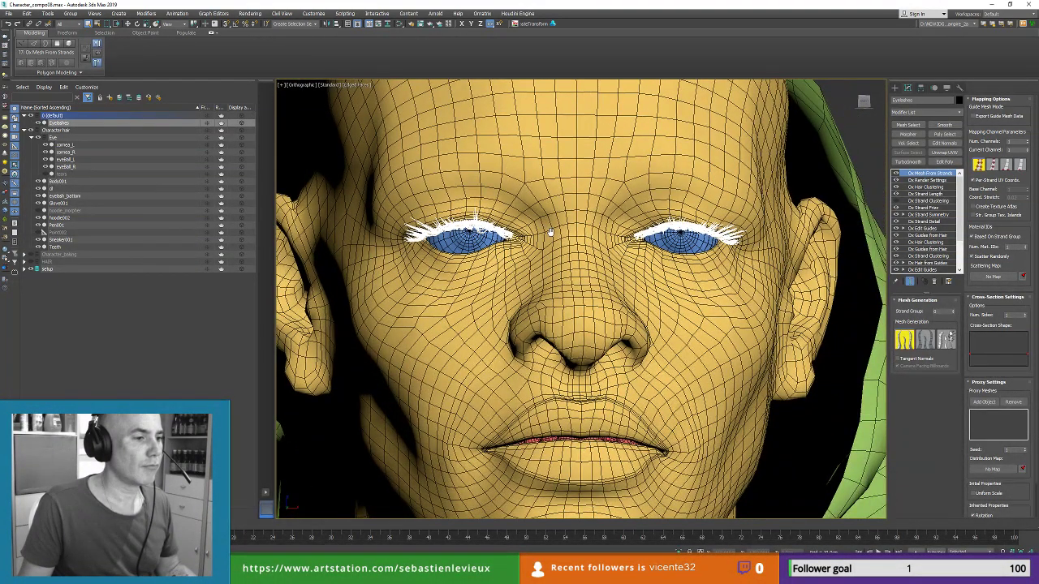
# Step: Select the lower Ox Edit Guides modifier of the eyelashes and turn off the end result to show its guides
pyautogui.moveTo(961, 199); pyautogui.dragTo(964, 255)
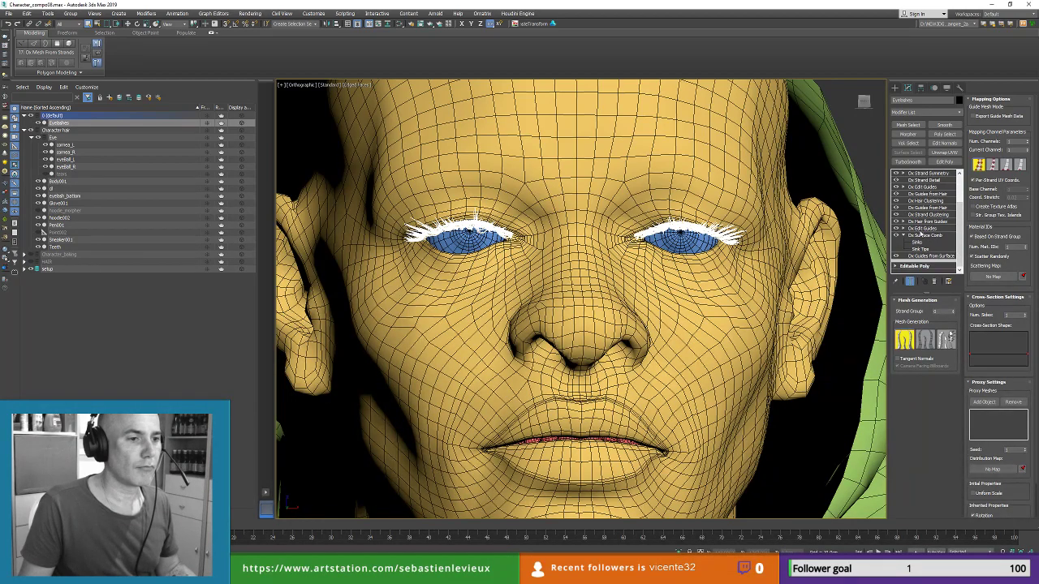
pyautogui.click(920, 229)
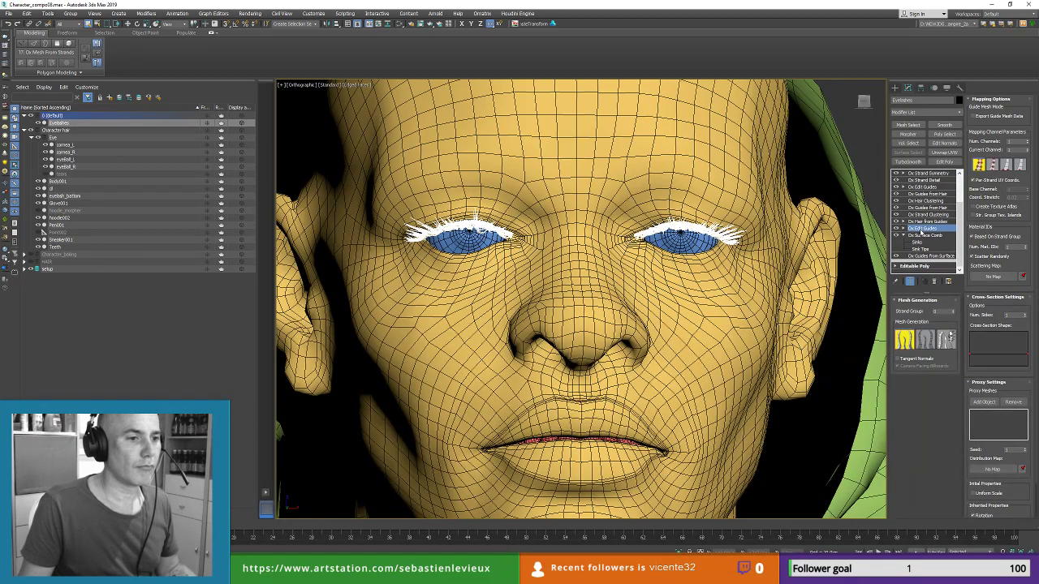
pyautogui.click(910, 281)
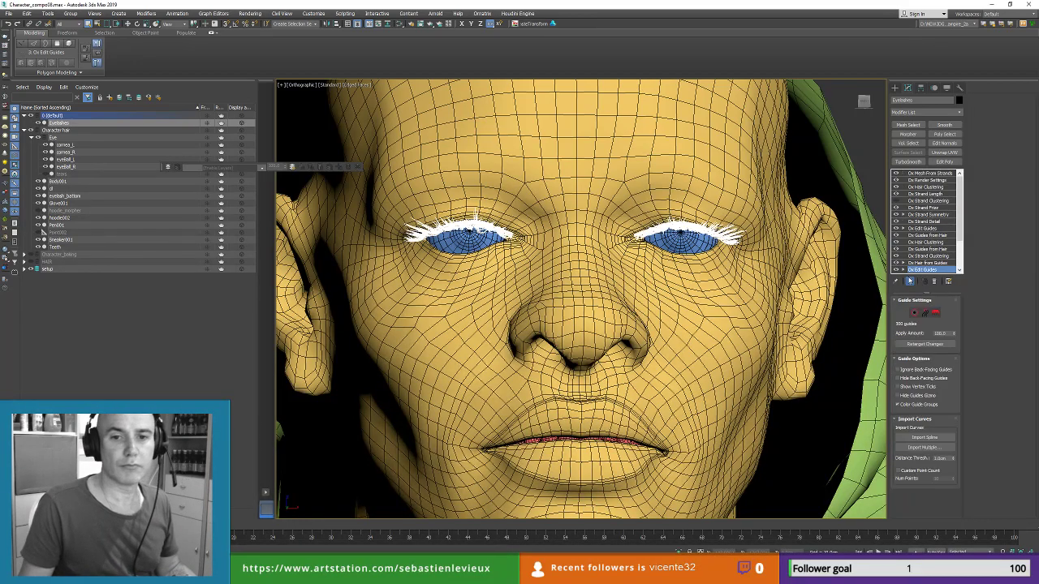
pyautogui.click(910, 280)
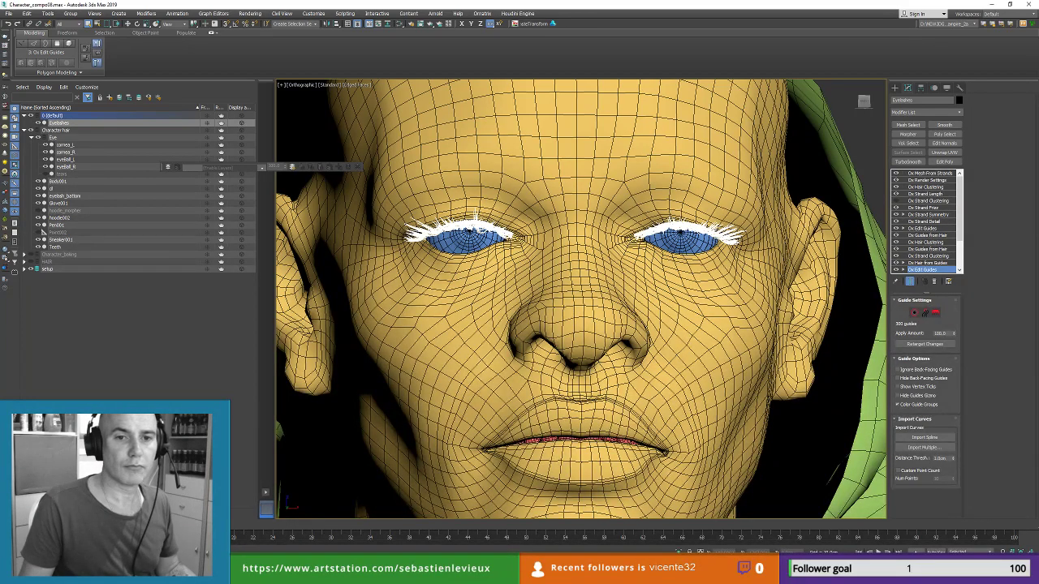
pyautogui.click(909, 281)
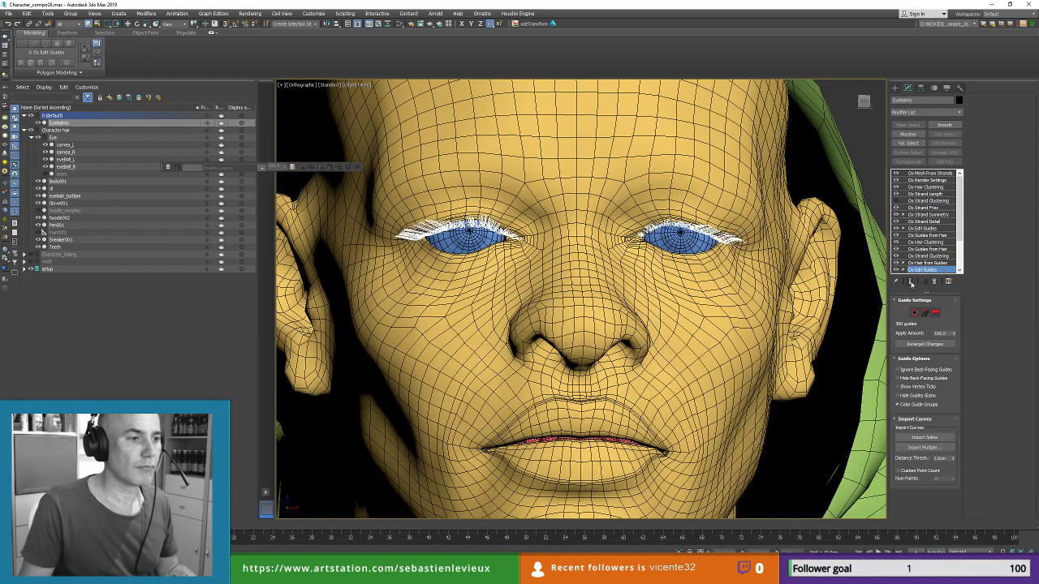
# Step: View the lashes from below and open the settings of their Ox Hair from Guides modifier
pyautogui.keyDown('alt'); pyautogui.moveTo(726, 260); pyautogui.dragTo(728, 180, button='middle'); pyautogui.keyUp('alt')
pyautogui.click(922, 264)
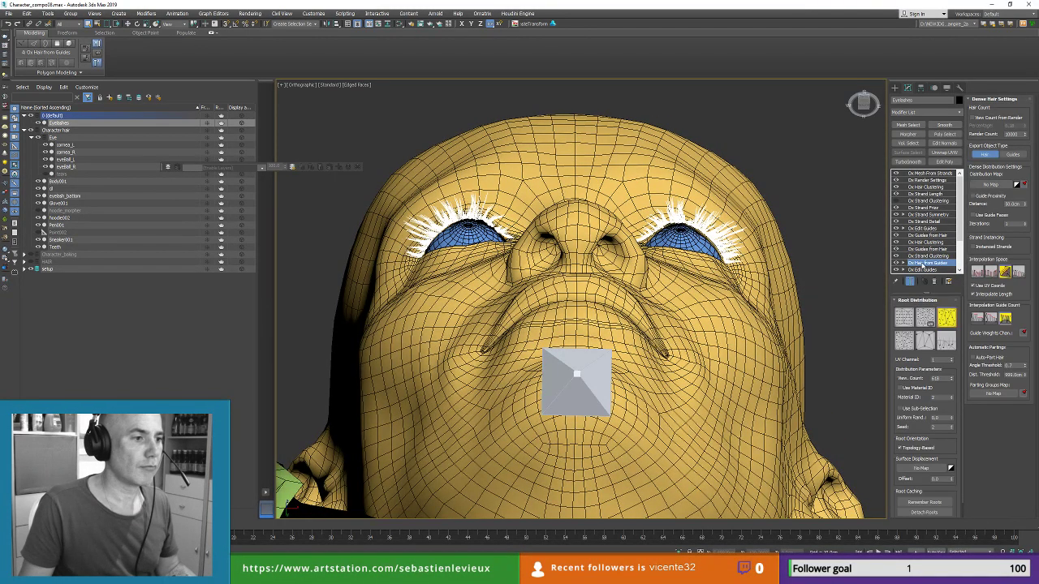
# Step: Select the lower Ox Strand Clustering modifier of the eyelashes, turn off the end result and examine the lashes from below
pyautogui.keyDown('alt'); pyautogui.moveTo(742, 237); pyautogui.dragTo(711, 299, button='middle'); pyautogui.keyUp('alt')
pyautogui.scroll(5, 682, 232)
pyautogui.keyDown('alt'); pyautogui.moveTo(667, 207); pyautogui.dragTo(690, 248, button='middle'); pyautogui.keyUp('alt')
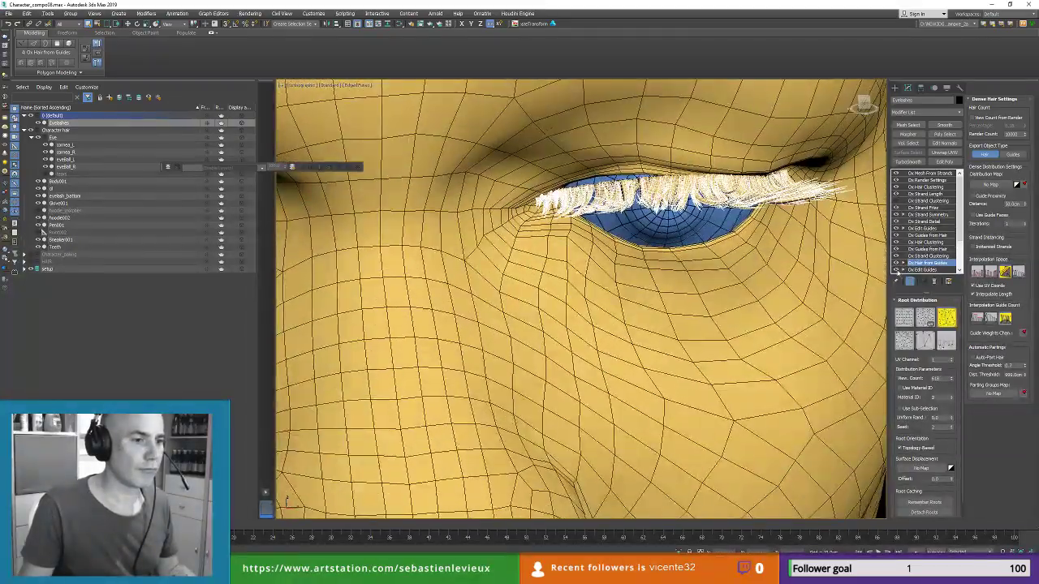
pyautogui.click(925, 256)
pyautogui.scroll(-5, 746, 262)
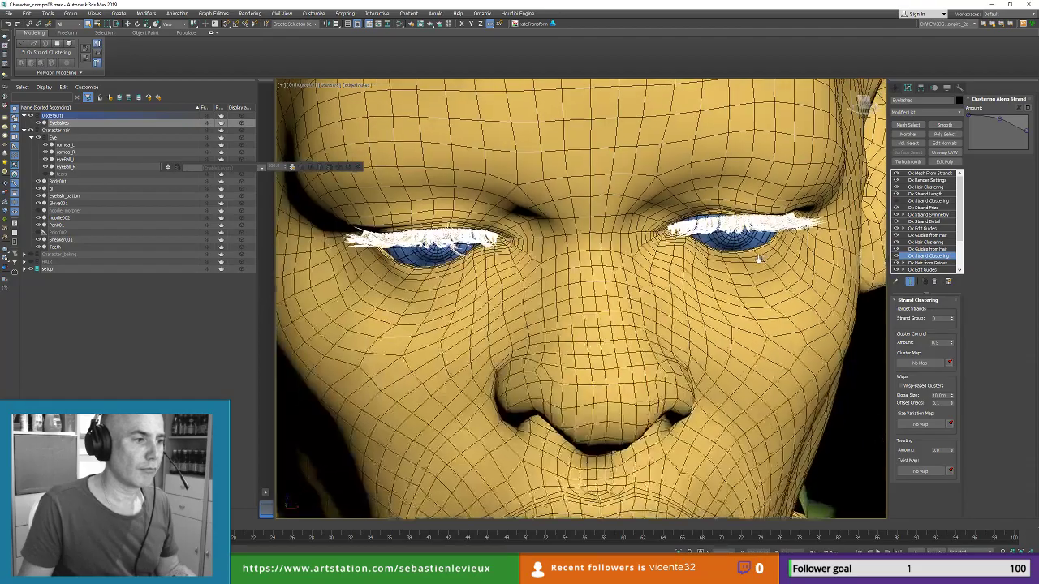
pyautogui.keyDown('alt'); pyautogui.moveTo(758, 260); pyautogui.dragTo(756, 237, button='middle'); pyautogui.keyUp('alt')
pyautogui.click(909, 281)
pyautogui.keyDown('alt'); pyautogui.moveTo(696, 280); pyautogui.dragTo(692, 353, button='middle'); pyautogui.keyUp('alt')
# Step: Compare the lashes at the lower Ox Guides from Hair, lower Ox Hair Clustering and upper Ox Guides from Hair modifiers
pyautogui.click(925, 248)
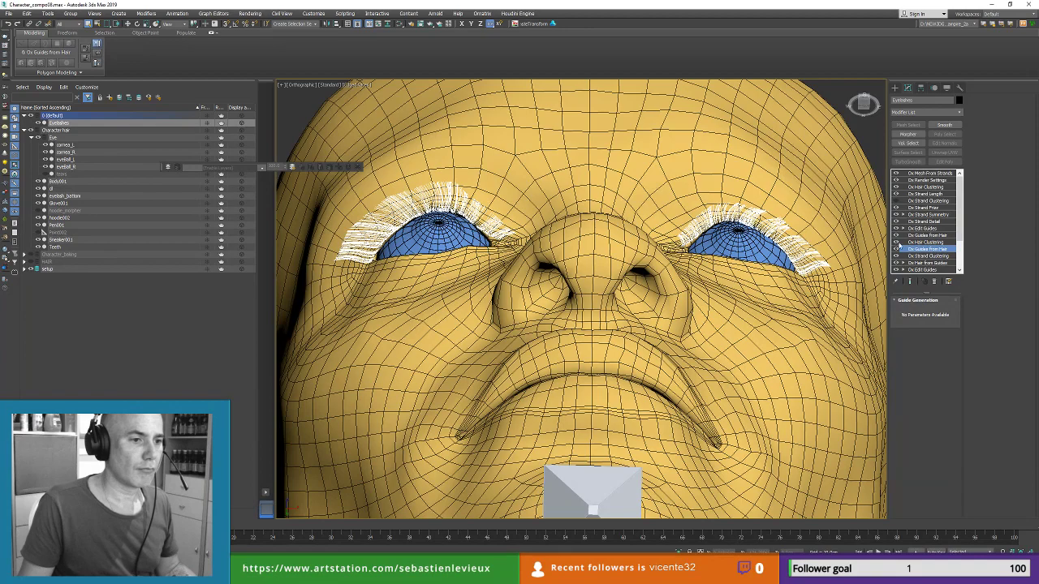
pyautogui.click(923, 243)
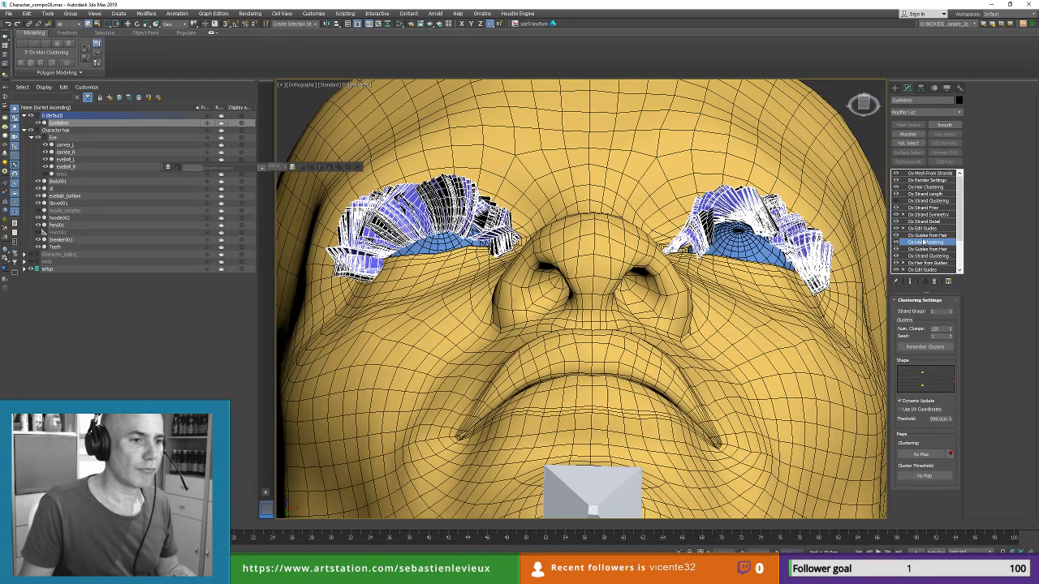
pyautogui.click(931, 235)
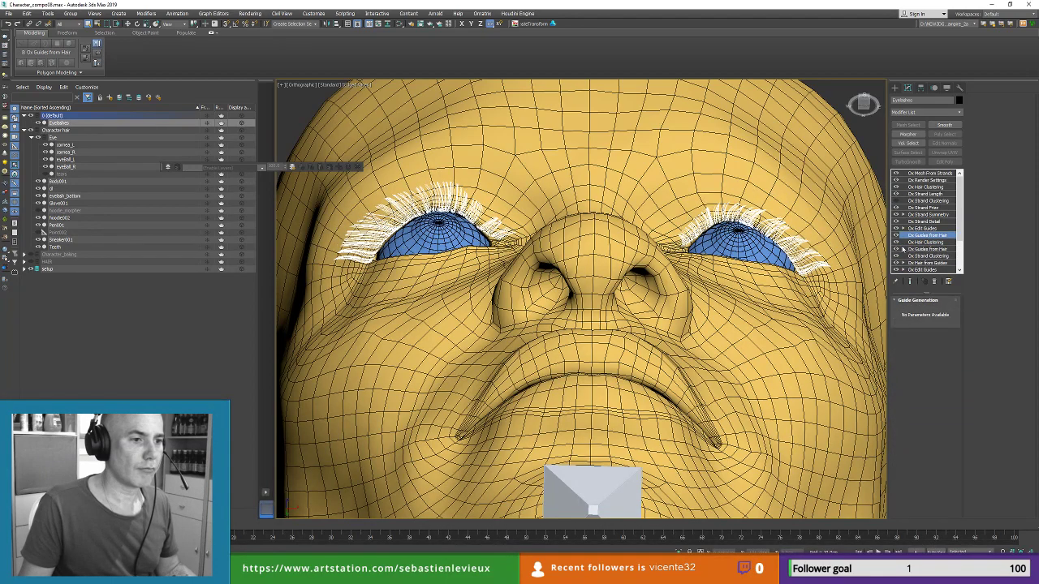
pyautogui.click(897, 242)
# Step: Compare the lashes at the upper Ox Edit Guides modifier with the end result on and off
pyautogui.click(926, 230)
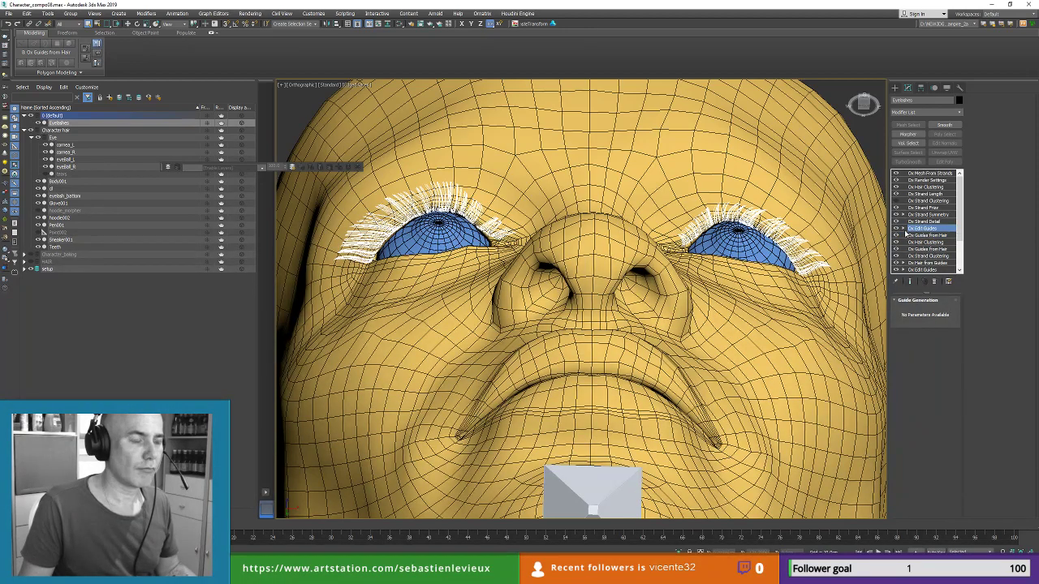
pyautogui.click(908, 239)
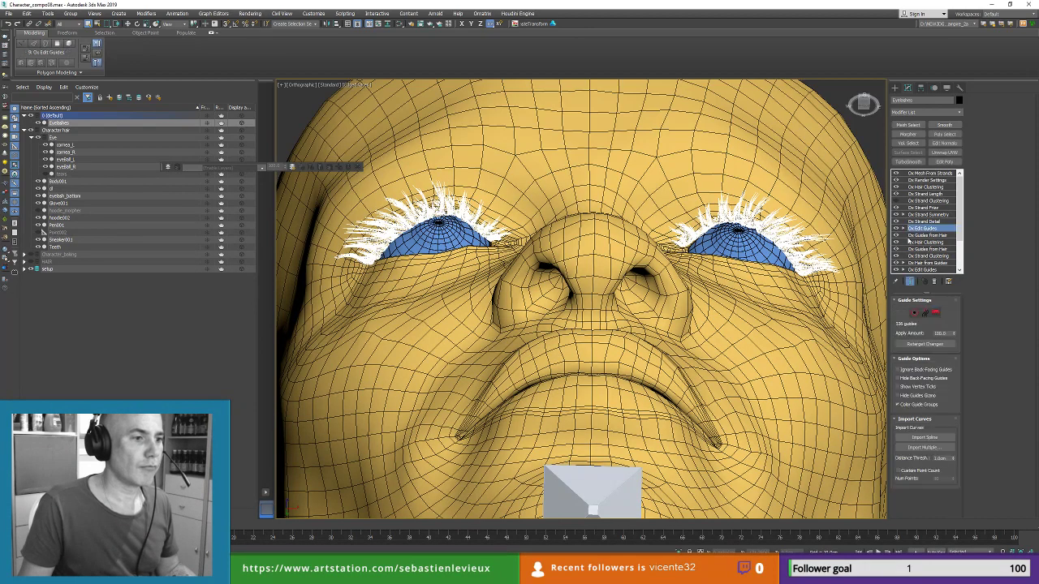
pyautogui.click(910, 280)
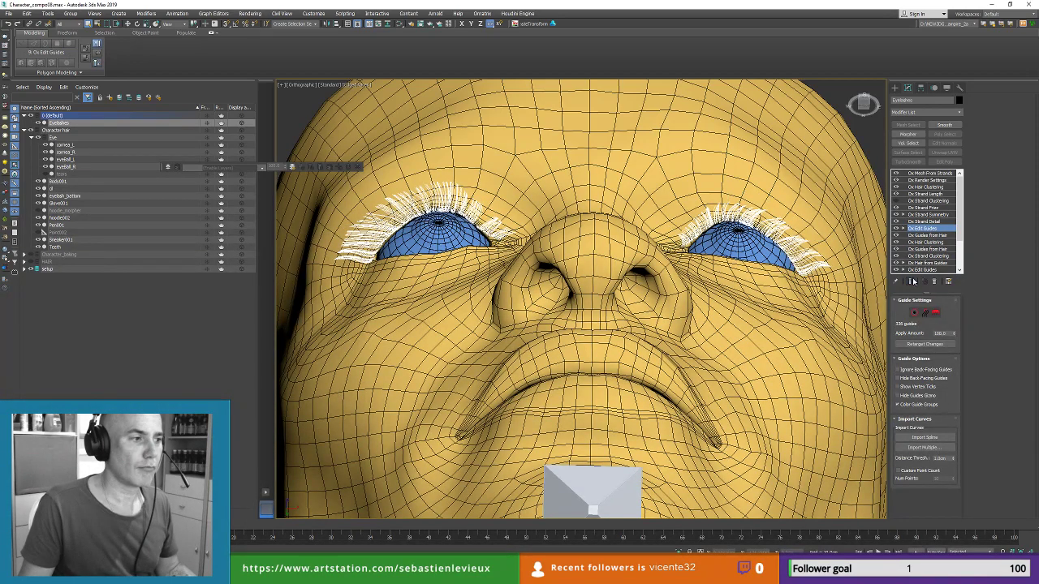
# Step: Check the lashes at Ox Strand Detail and delete the Ox Edit Guides modifier directly below it
pyautogui.click(929, 222)
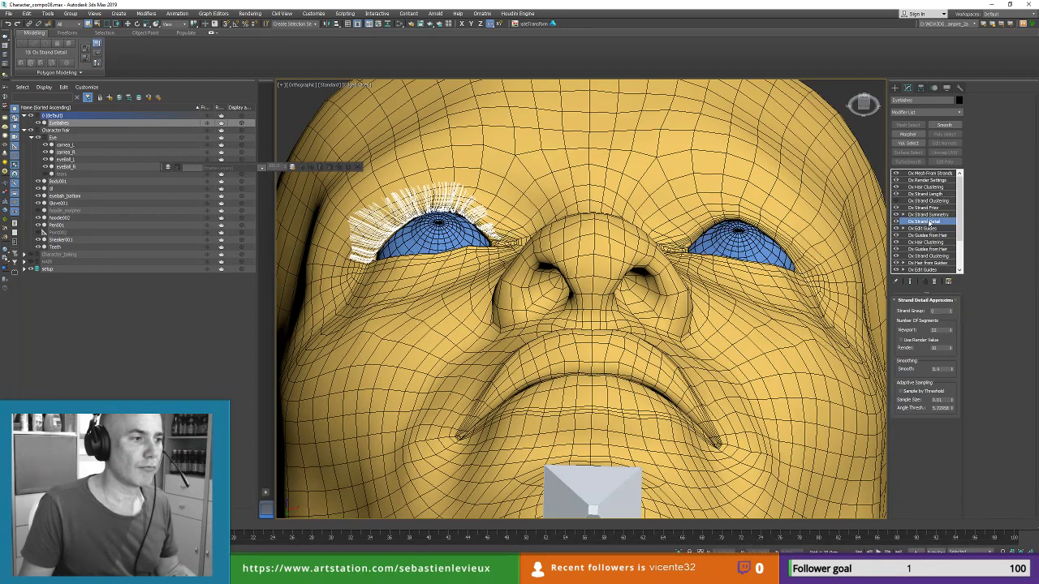
pyautogui.click(931, 229)
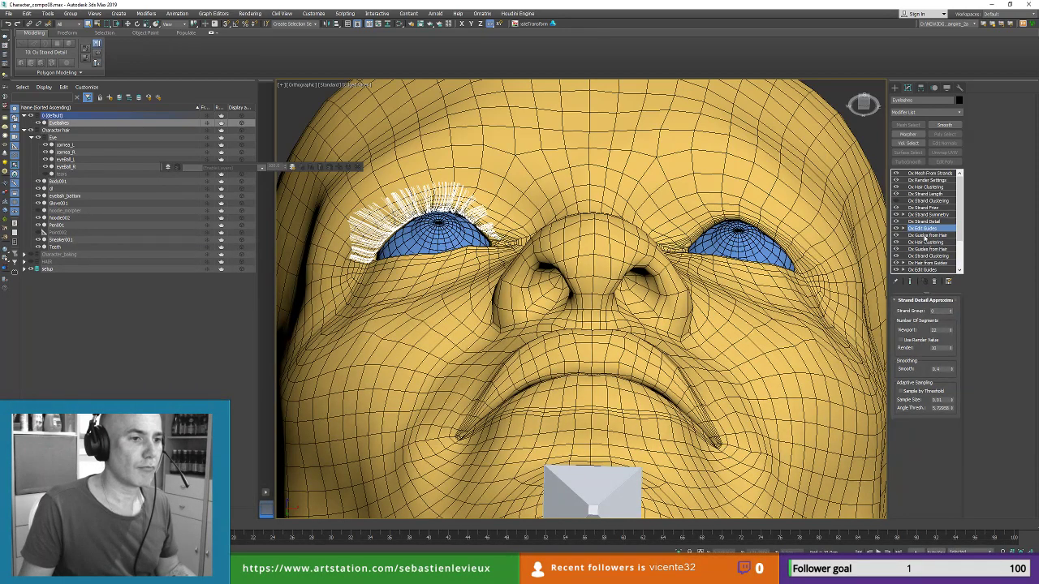
pyautogui.press('Delete')
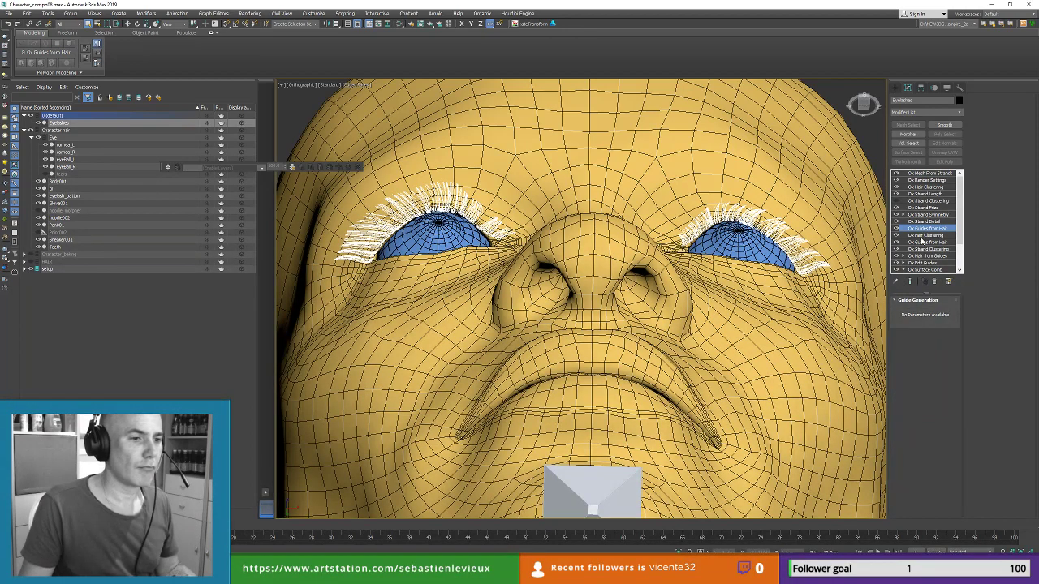
# Step: Adjust the end point of the Shape curve in the lower Ox Hair Clustering modifier
pyautogui.click(926, 235)
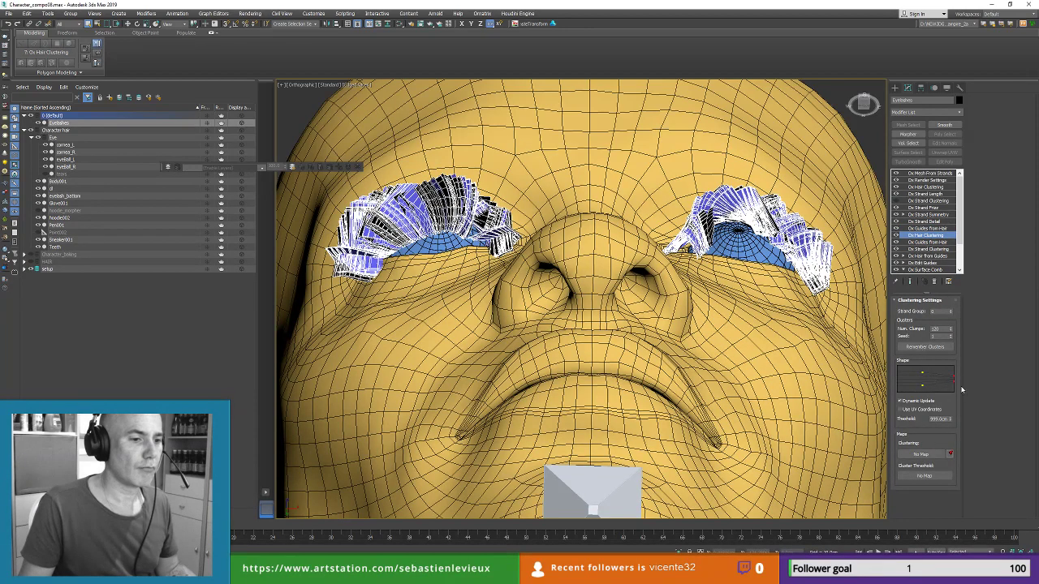
pyautogui.moveTo(956, 385); pyautogui.dragTo(956, 381)
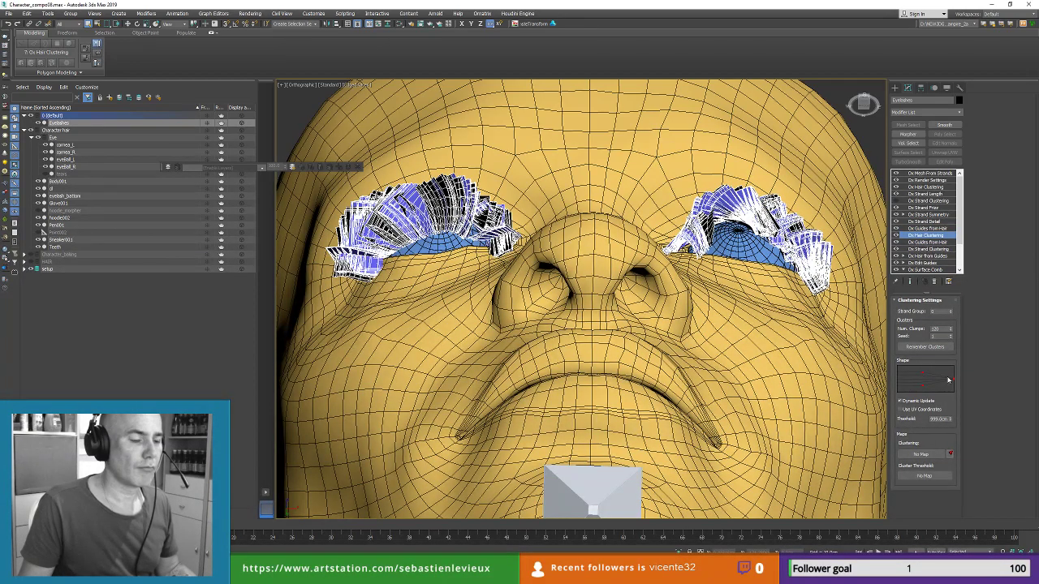
# Step: Add a fresh Ox Edit Guides modifier directly above the upper Ox Guides from Hair modifier
pyautogui.click(920, 229)
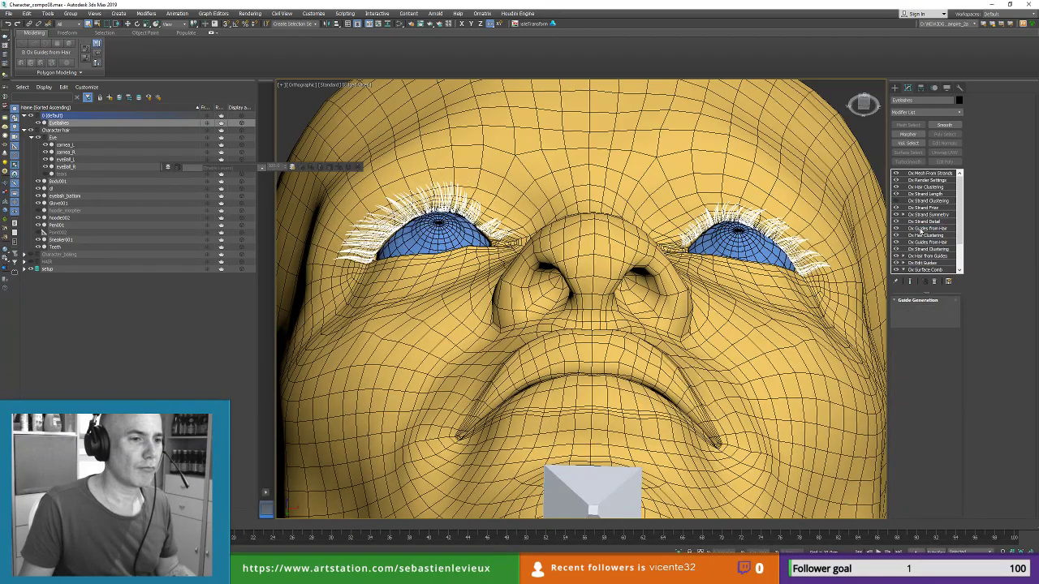
pyautogui.keyDown('alt'); pyautogui.moveTo(812, 244); pyautogui.dragTo(779, 366, button='middle'); pyautogui.keyUp('alt')
pyautogui.keyDown('alt'); pyautogui.moveTo(568, 357); pyautogui.dragTo(568, 264, button='middle'); pyautogui.keyUp('alt')
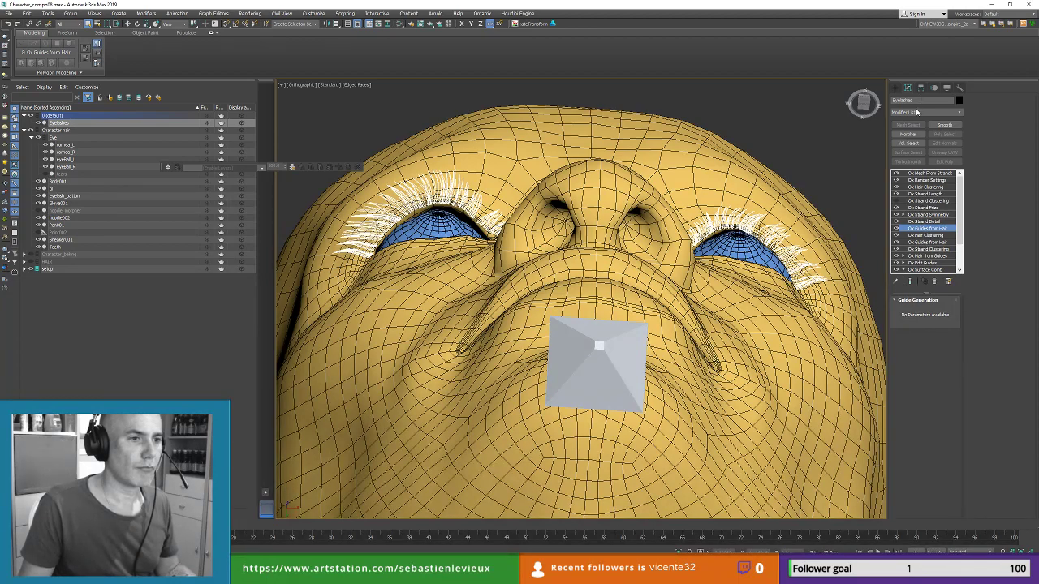
pyautogui.click(917, 111)
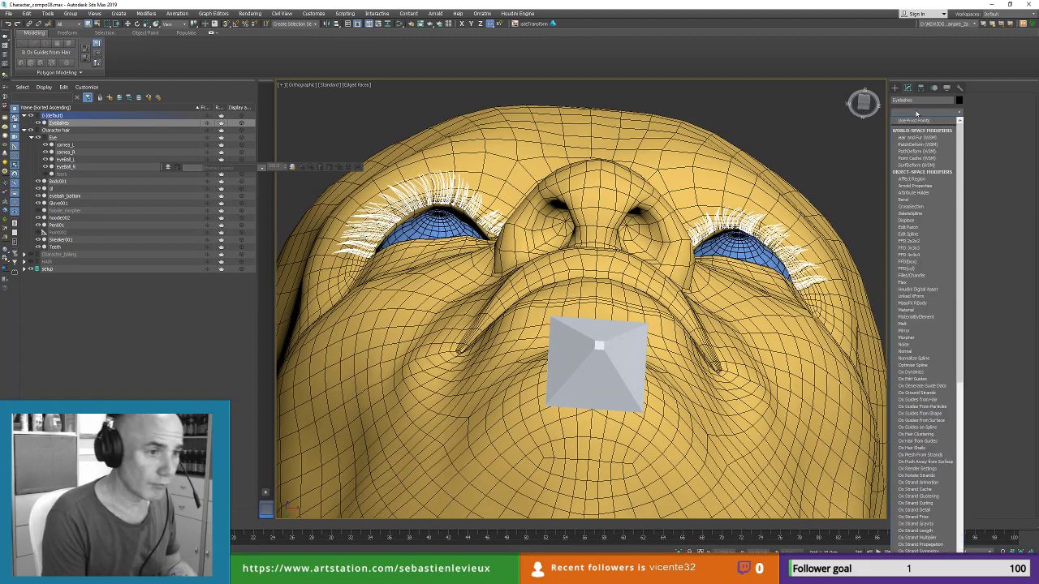
pyautogui.write('ox')
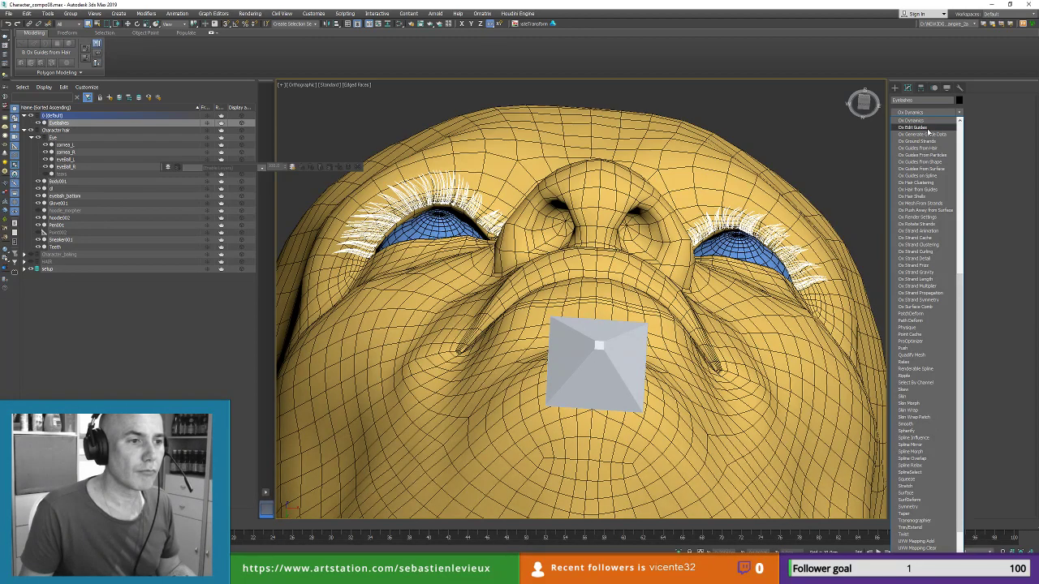
pyautogui.click(928, 128)
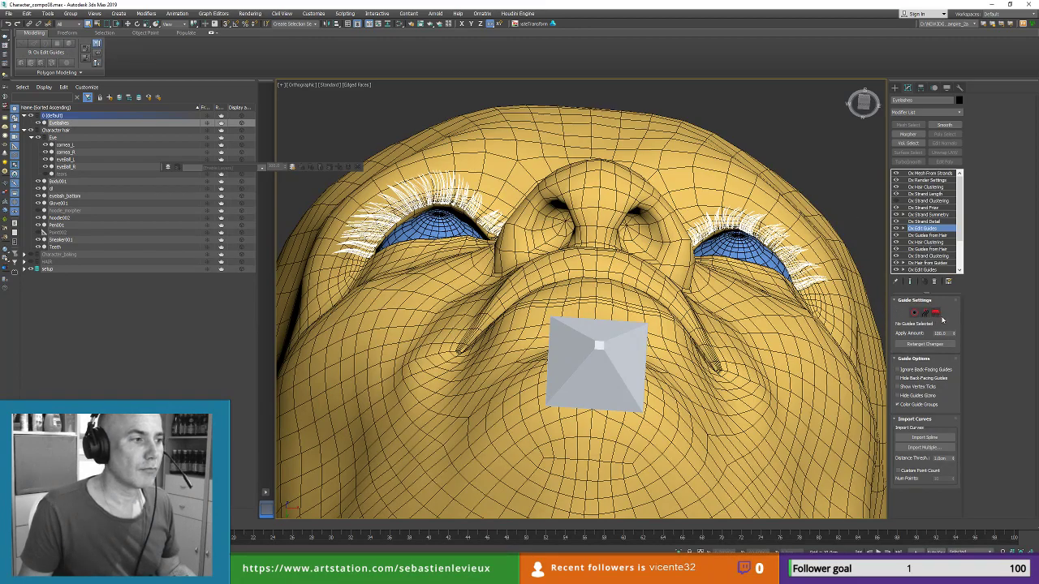
# Step: Select the eyelash_bottom object and examine the lower eyelids of both eyes up close from the front
pyautogui.keyDown('alt'); pyautogui.moveTo(662, 289); pyautogui.dragTo(666, 241, button='middle'); pyautogui.keyUp('alt')
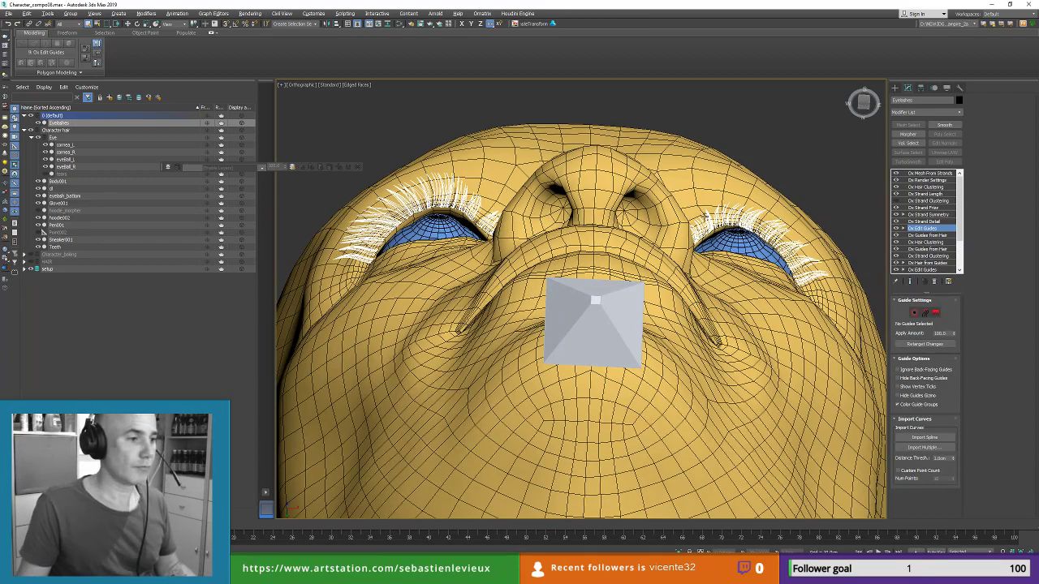
pyautogui.keyDown('alt'); pyautogui.moveTo(650, 190); pyautogui.dragTo(690, 268, button='middle'); pyautogui.keyUp('alt')
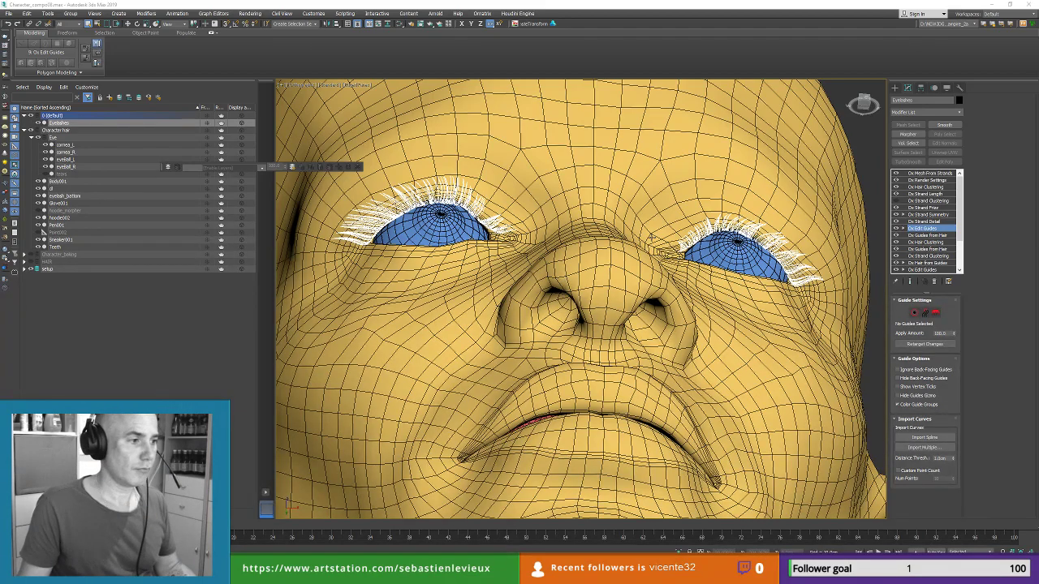
pyautogui.keyDown('alt'); pyautogui.moveTo(651, 240); pyautogui.dragTo(629, 266, button='middle'); pyautogui.keyUp('alt')
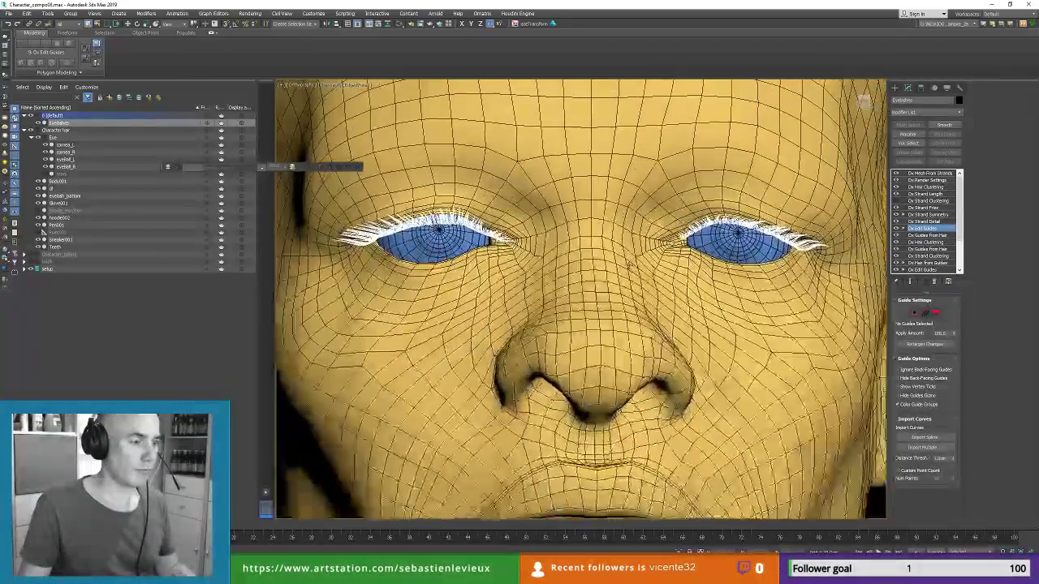
pyautogui.scroll(10, 455, 220)
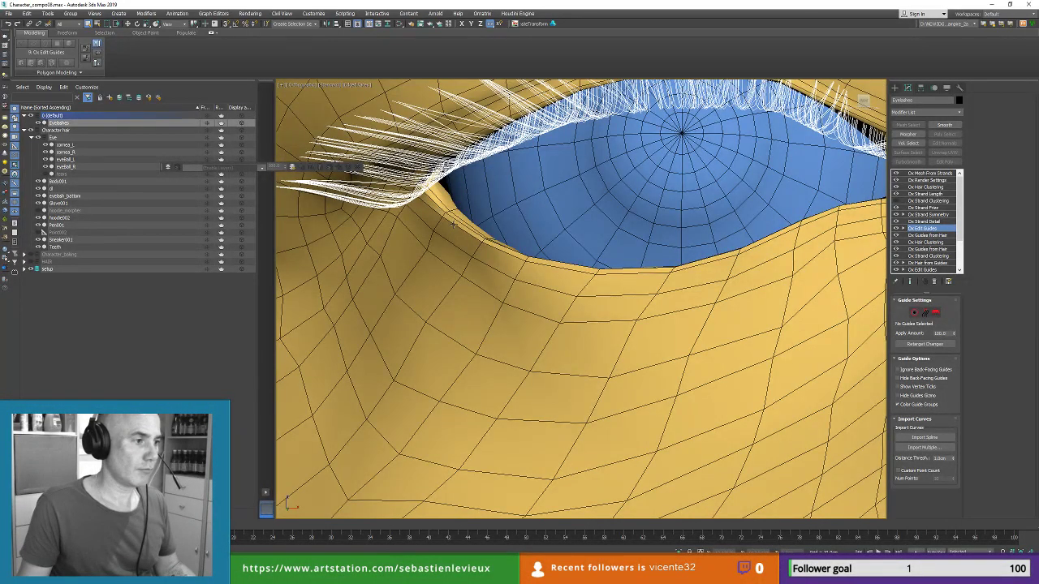
pyautogui.click(455, 220)
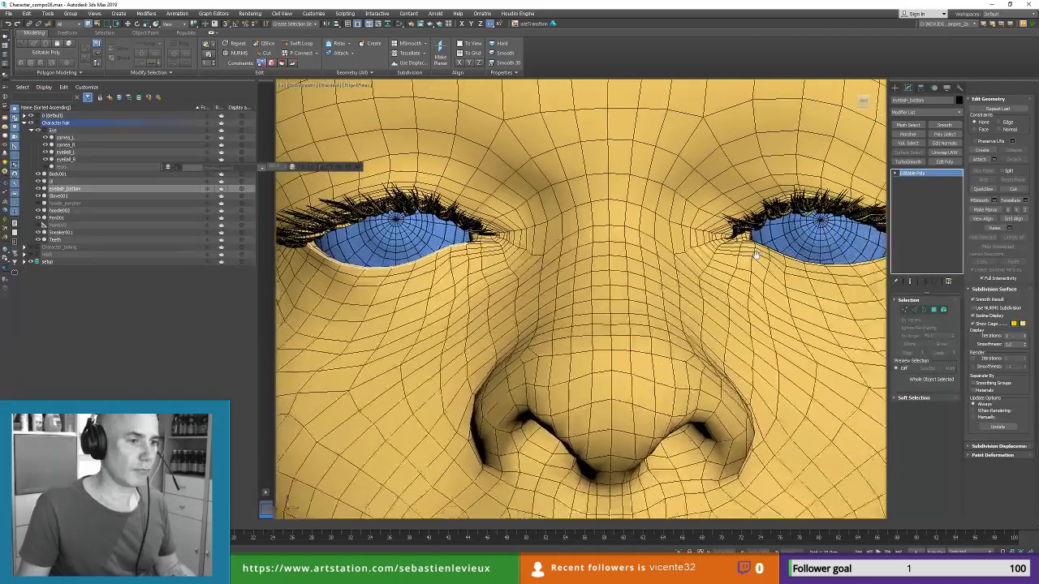
pyautogui.moveTo(793, 260); pyautogui.dragTo(596, 243, button='middle')
pyautogui.scroll(8, 596, 244)
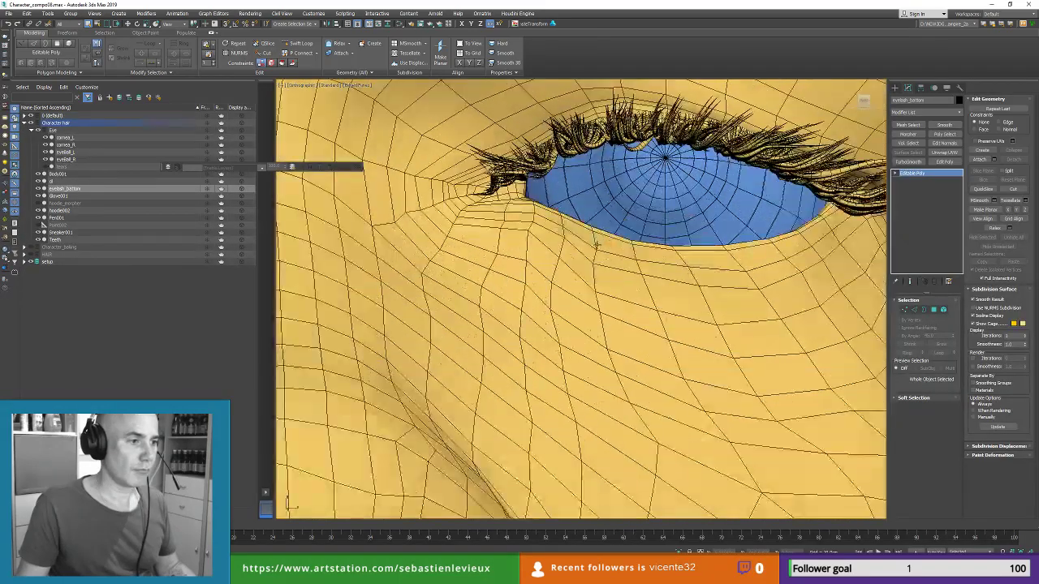
# Step: Select Body001 and, at polygon level, pick the lower eyelid edge polygon at the inner corner of the eye
pyautogui.click(579, 208)
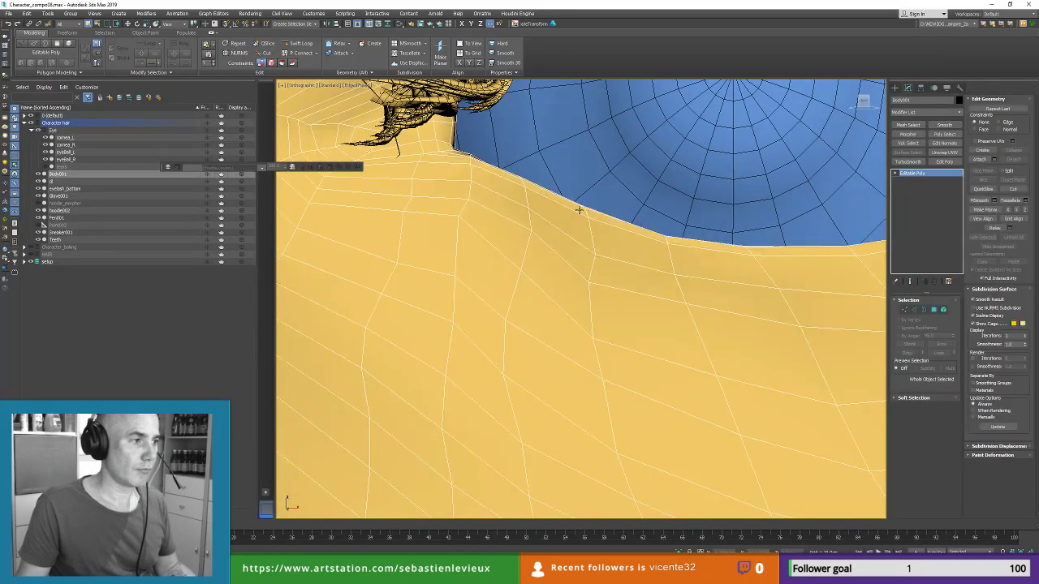
pyautogui.press('4')
pyautogui.click(441, 159)
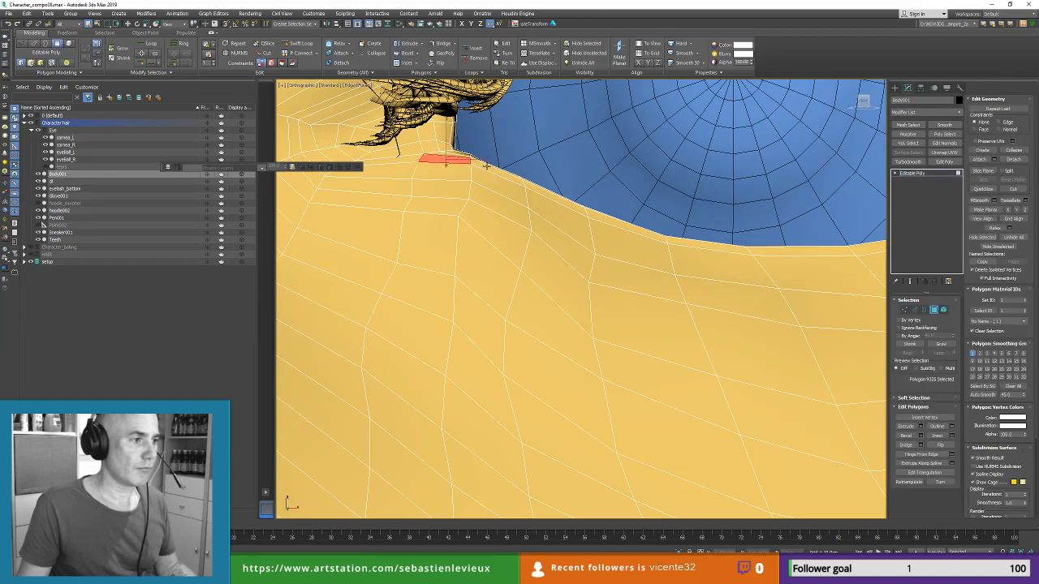
pyautogui.keyDown('ctrl'); pyautogui.click(487, 170); pyautogui.keyUp('ctrl')
pyautogui.keyDown('ctrl'); pyautogui.click(548, 195); pyautogui.keyUp('ctrl')
pyautogui.keyDown('ctrl'); pyautogui.click(618, 220); pyautogui.keyUp('ctrl')
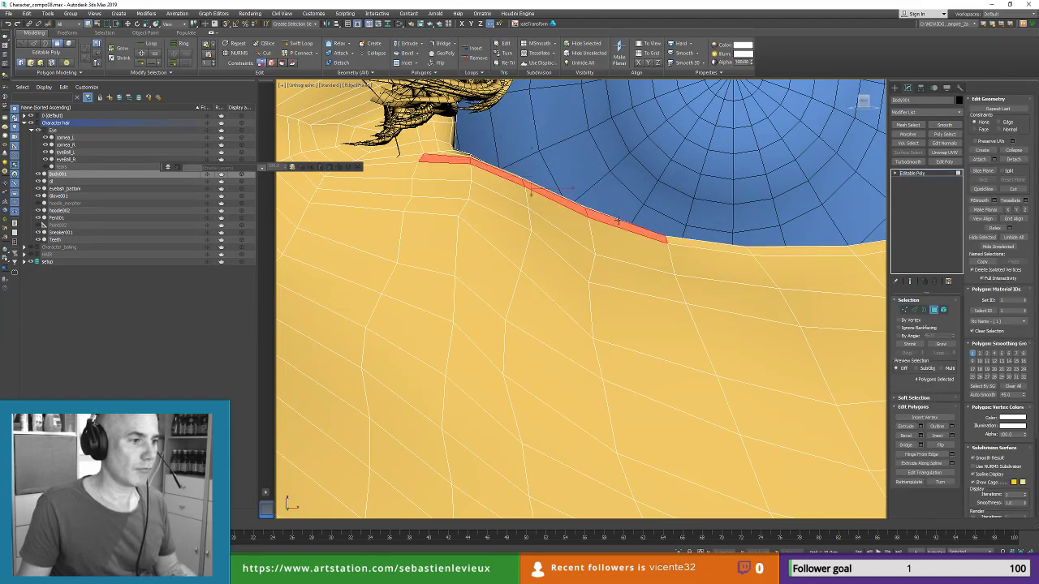
pyautogui.keyDown('alt'); pyautogui.moveTo(618, 221); pyautogui.dragTo(494, 157, button='middle'); pyautogui.keyUp('alt')
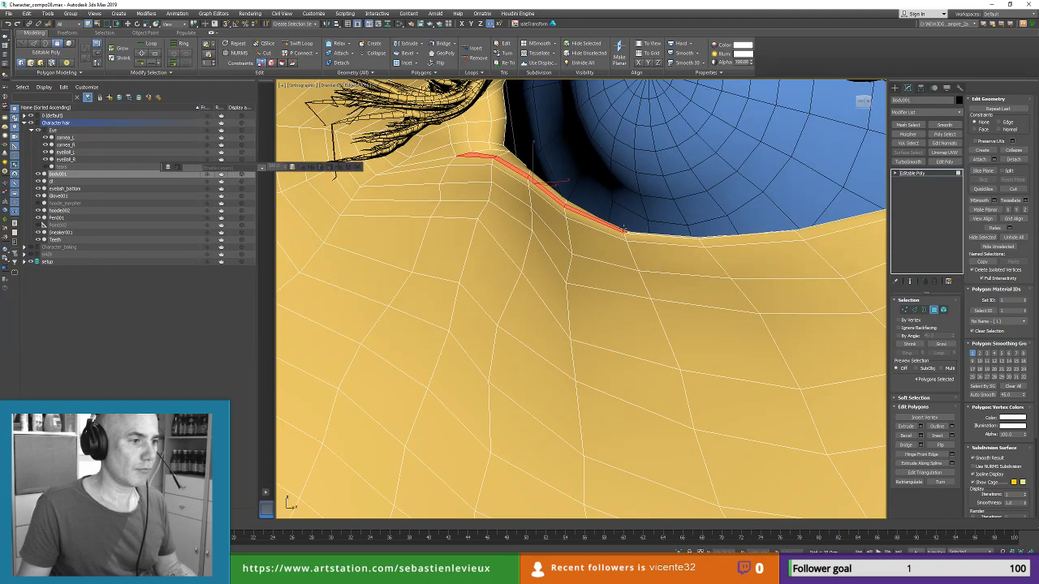
pyautogui.keyDown('alt'); pyautogui.moveTo(623, 229); pyautogui.dragTo(728, 276, button='middle'); pyautogui.keyUp('alt')
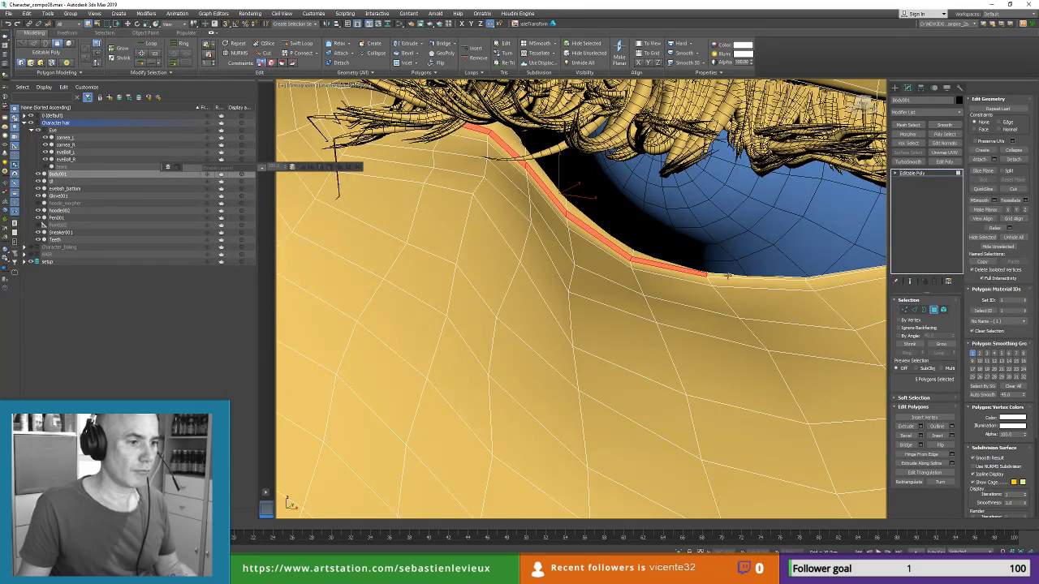
pyautogui.keyDown('ctrl'); pyautogui.click(723, 277); pyautogui.keyUp('ctrl')
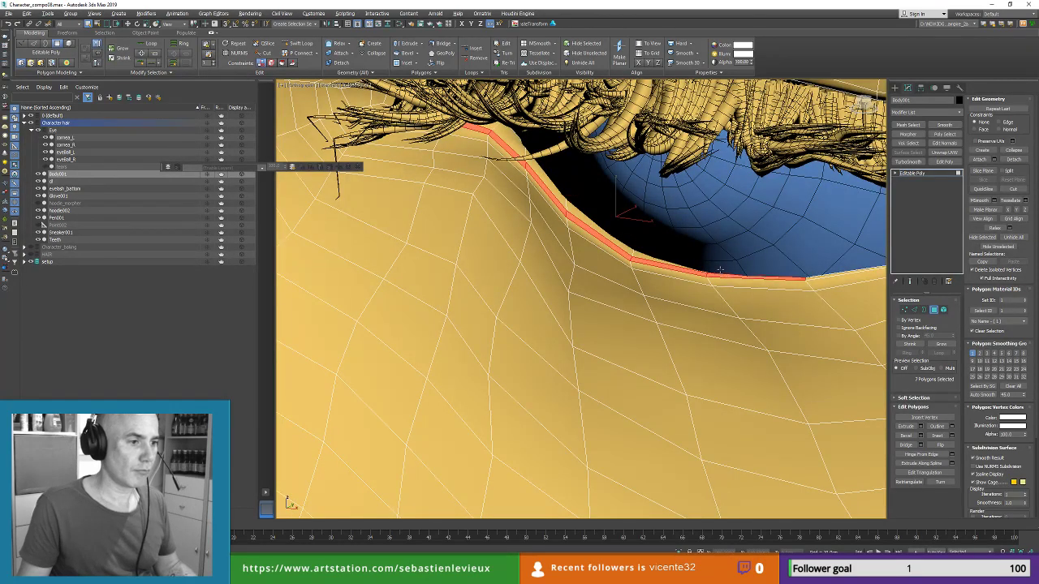
pyautogui.hotkey('ctrl', 'z')
# Step: Extend the polygon selection along the lower eyelid edge from the inner eye corner towards the outer corner
pyautogui.keyDown('alt'); pyautogui.moveTo(720, 269); pyautogui.dragTo(715, 284, button='middle'); pyautogui.keyUp('alt')
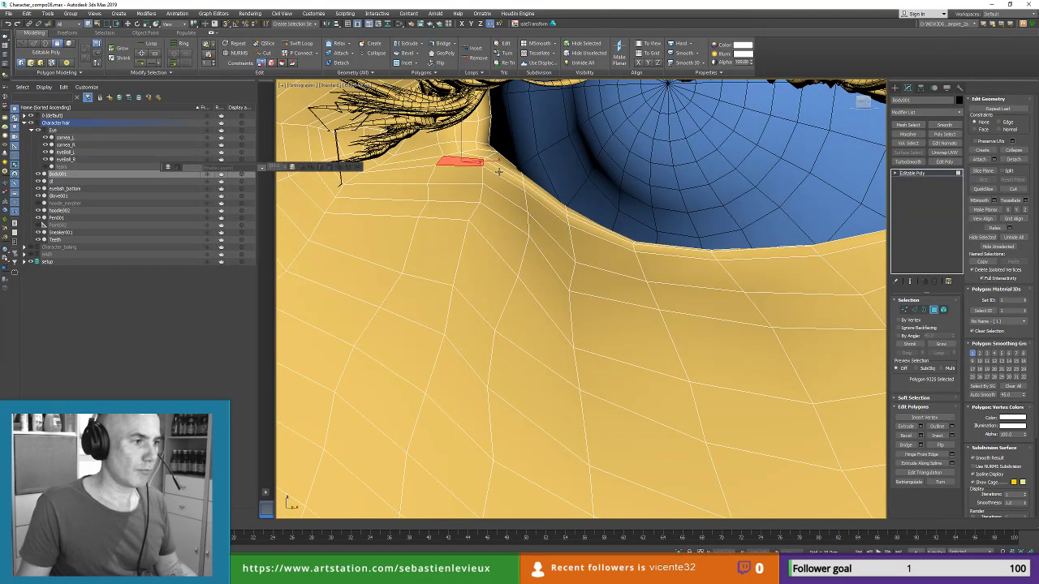
pyautogui.keyDown('shift'); pyautogui.click(498, 171); pyautogui.keyUp('shift')
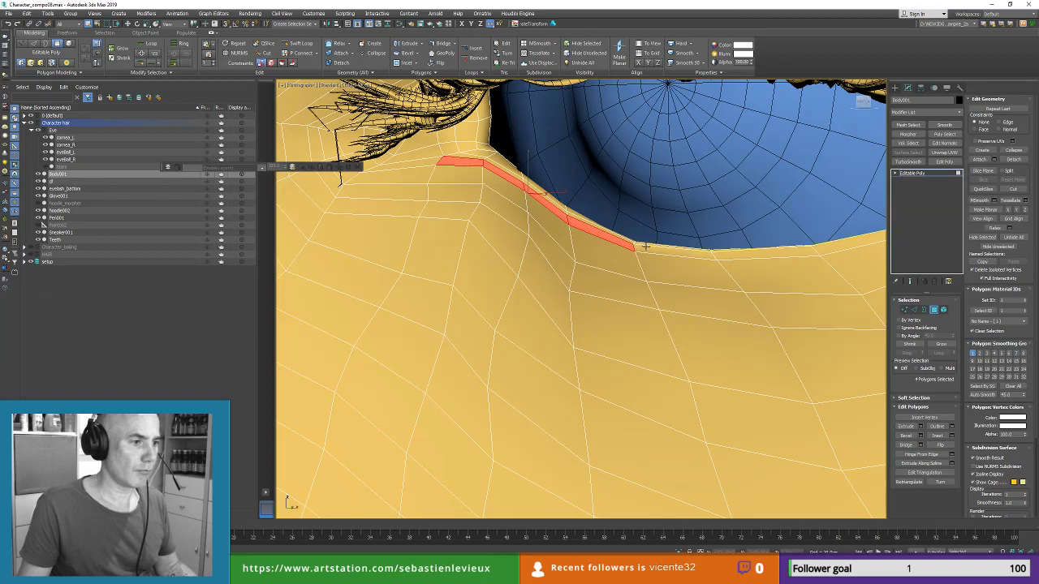
pyautogui.keyDown('shift'); pyautogui.click(646, 247); pyautogui.keyUp('shift')
pyautogui.keyDown('alt'); pyautogui.moveTo(646, 247); pyautogui.dragTo(602, 194, button='middle'); pyautogui.keyUp('alt')
pyautogui.keyDown('shift'); pyautogui.click(706, 230); pyautogui.keyUp('shift')
pyautogui.keyDown('shift'); pyautogui.click(774, 184); pyautogui.keyUp('shift')
# Step: Add the inner-corner polygon of the other eye's lower eyelid edge to the selection and detach the selected polygons as a separate object
pyautogui.scroll(-5, 770, 188)
pyautogui.scroll(-3, 696, 206)
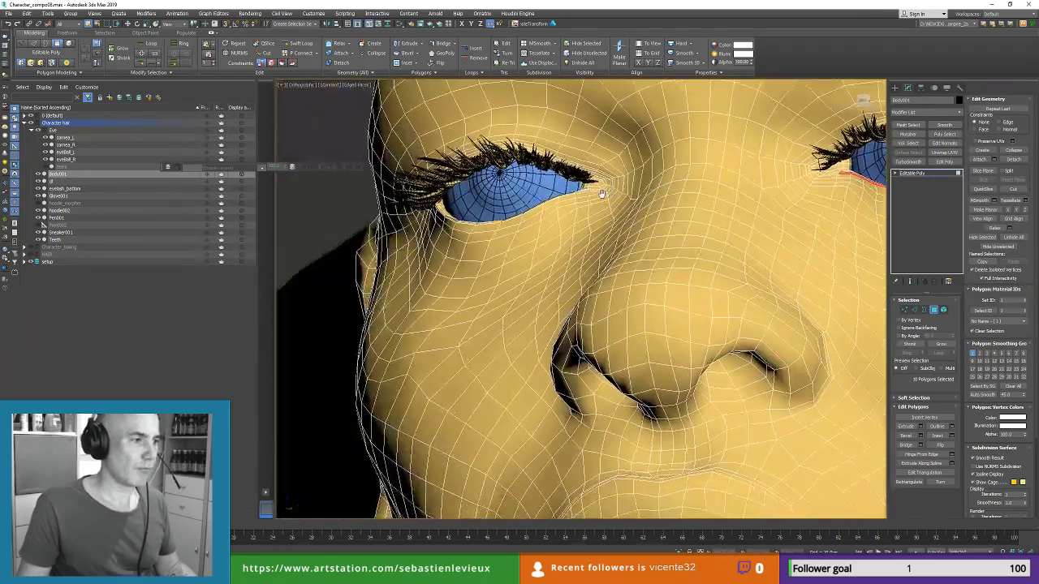
pyautogui.scroll(5, 602, 194)
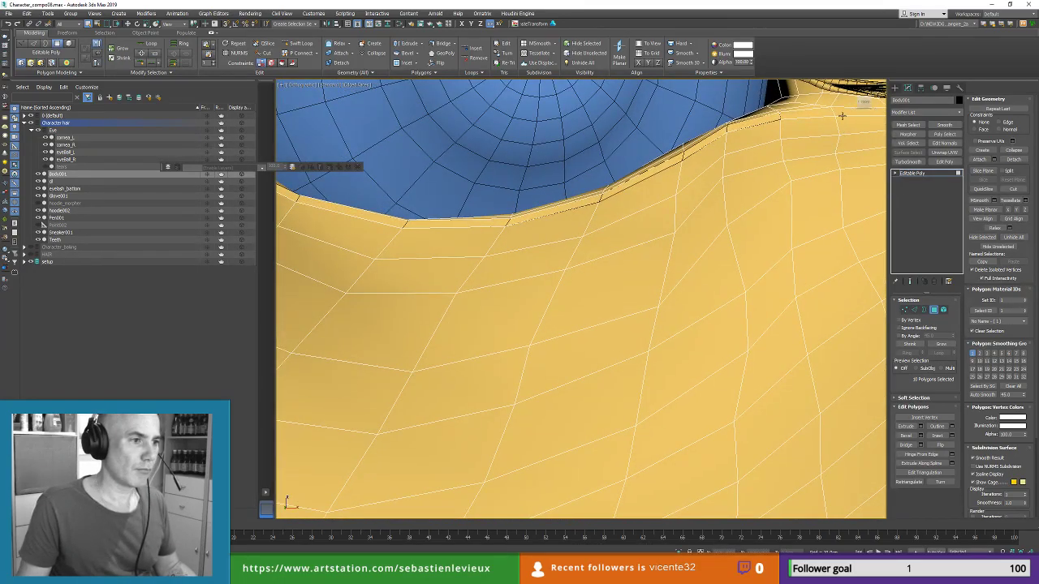
pyautogui.moveTo(845, 116); pyautogui.dragTo(689, 181, button='middle')
pyautogui.scroll(5, 670, 178)
pyautogui.scroll(-3, 664, 177)
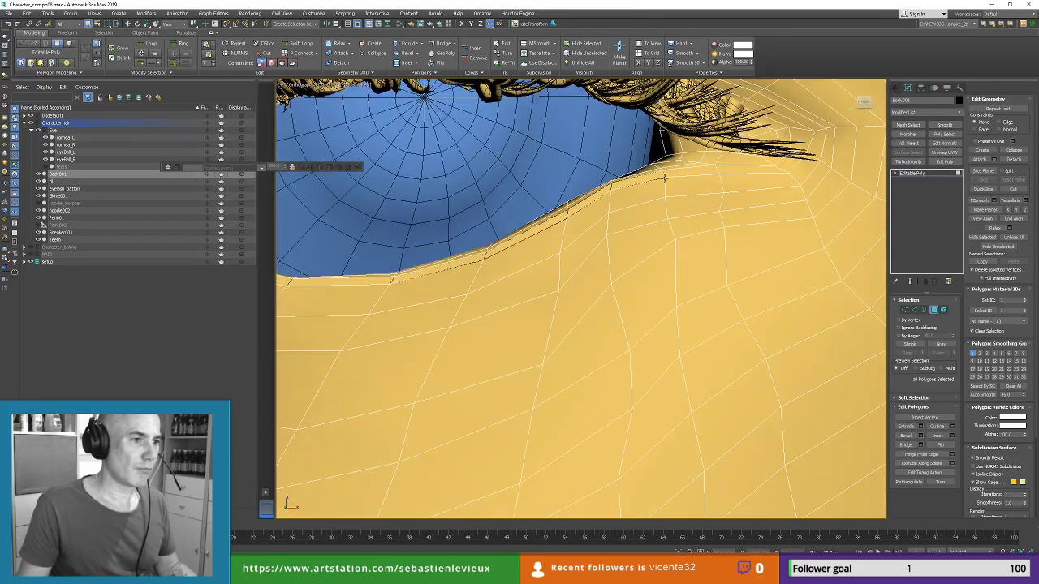
pyautogui.scroll(-5, 664, 176)
pyautogui.scroll(7, 605, 157)
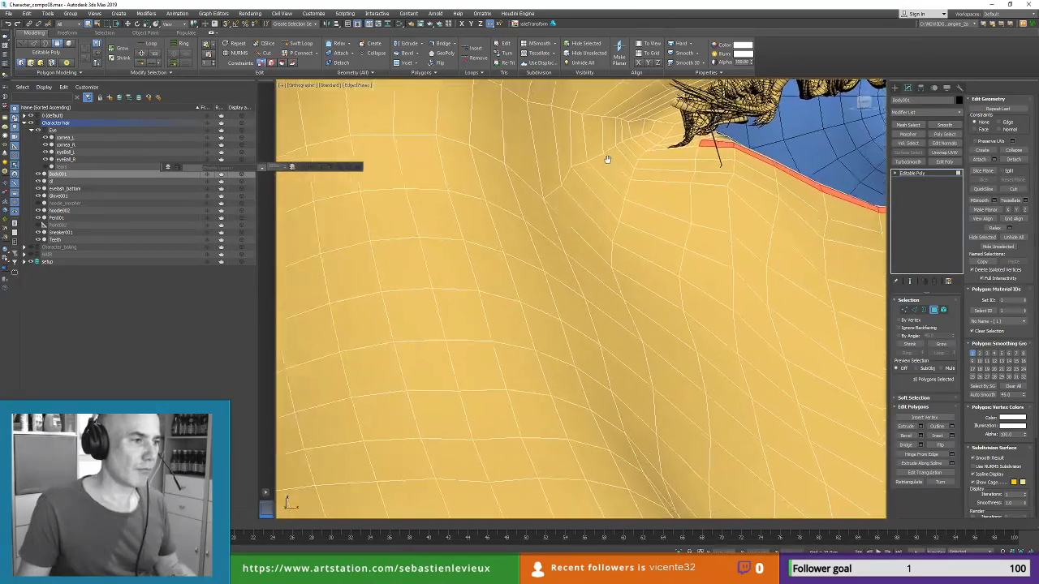
pyautogui.keyDown('alt'); pyautogui.moveTo(339, 233); pyautogui.dragTo(701, 299, button='middle'); pyautogui.keyUp('alt')
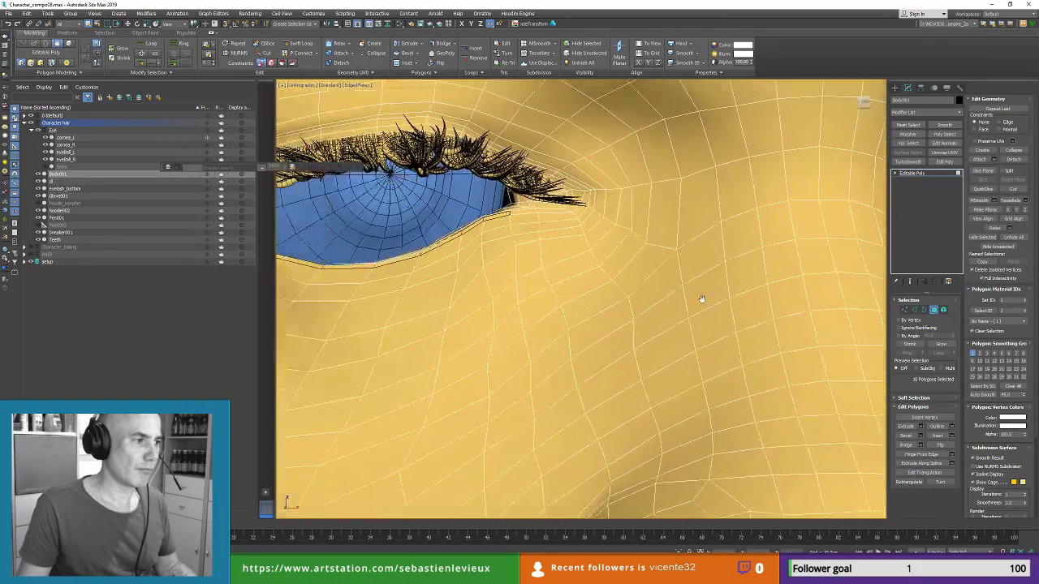
pyautogui.scroll(3, 592, 229)
pyautogui.keyDown('ctrl'); pyautogui.click(518, 158); pyautogui.keyUp('ctrl')
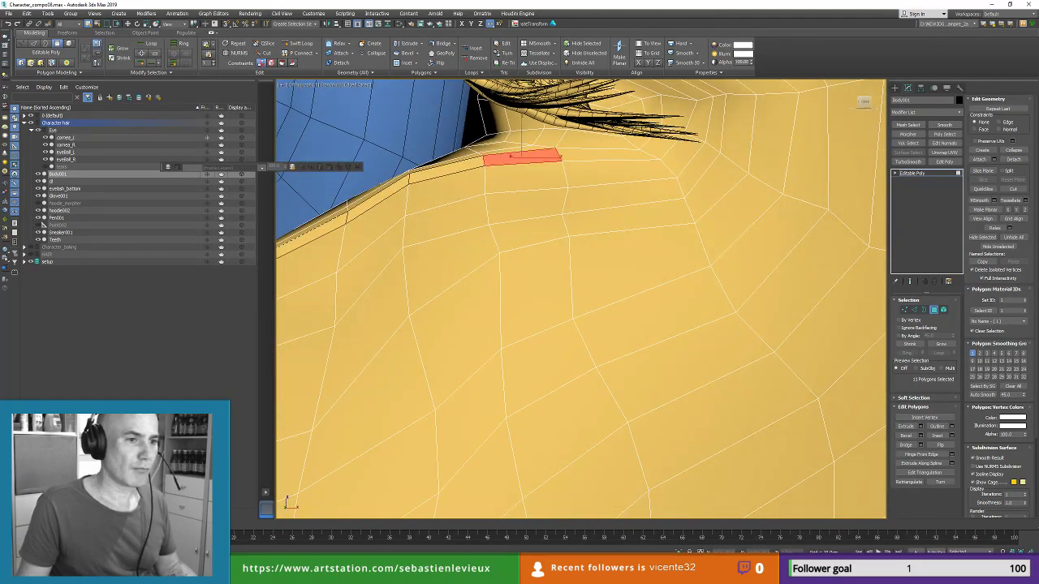
pyautogui.click(1011, 161)
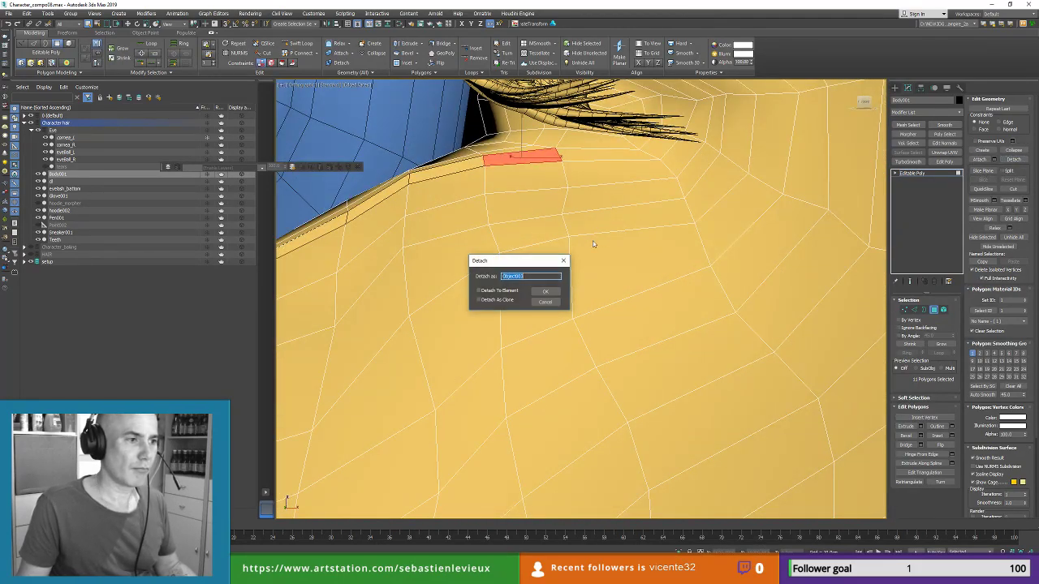
pyautogui.click(543, 291)
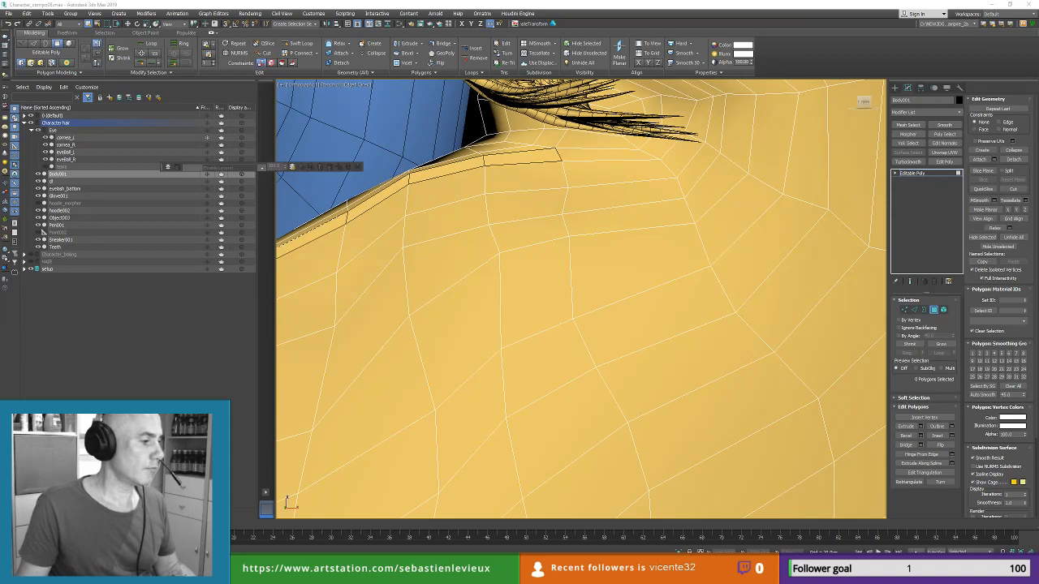
# Step: Launch the PureRef reference image viewer
pyautogui.press('super')
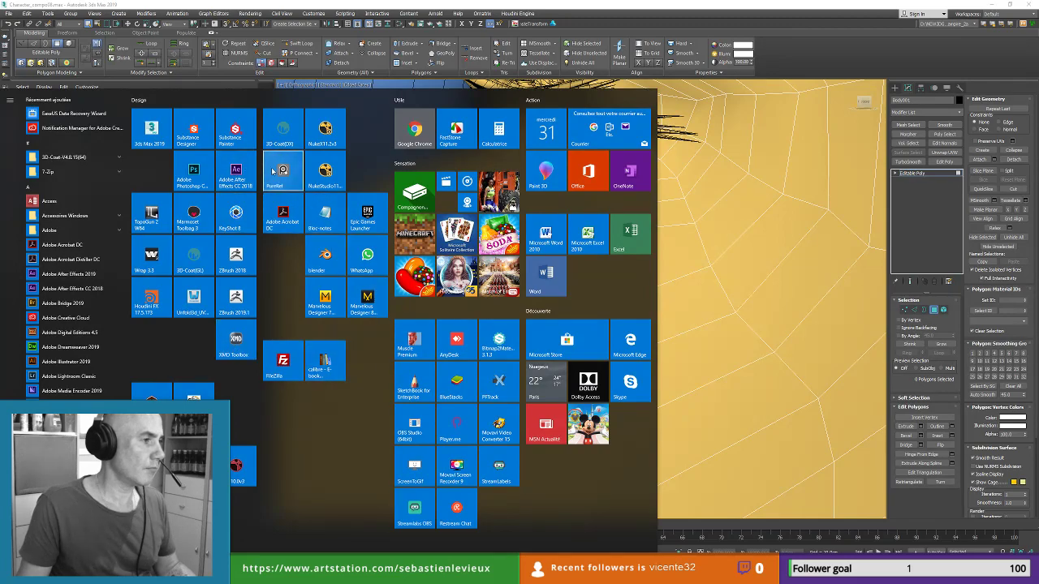
pyautogui.rightClick(273, 170)
pyautogui.click(317, 252)
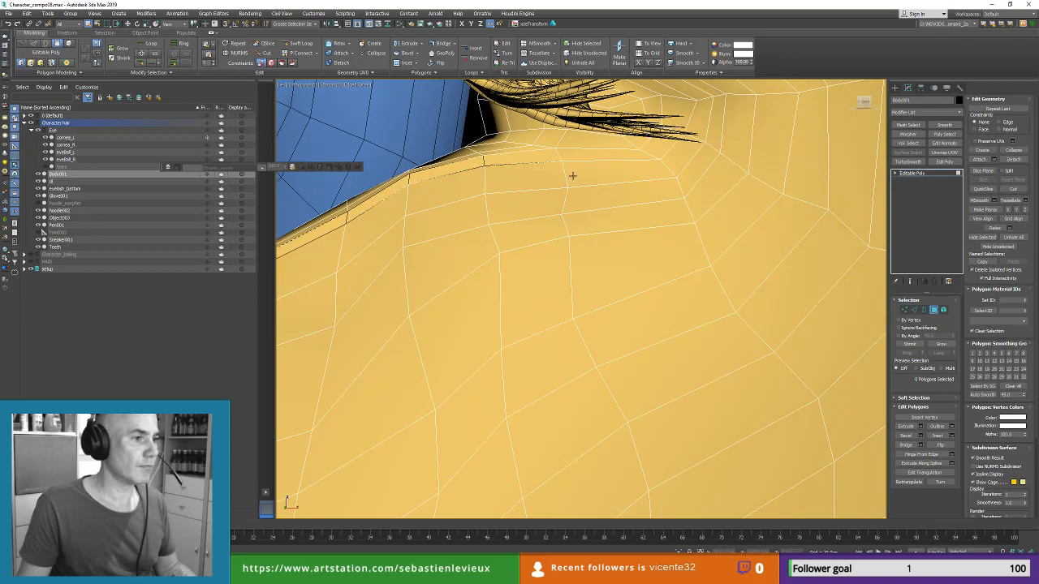
# Step: Leave polygon level on the body, select the detached Object003 together with the bottom eyelash object, and isolate both
pyautogui.click(934, 310)
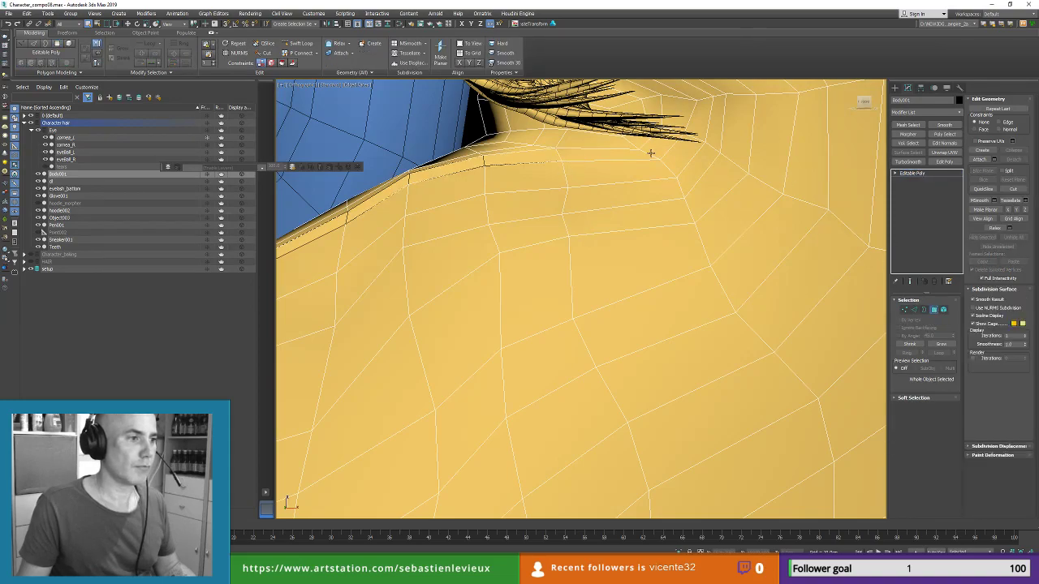
pyautogui.click(609, 152)
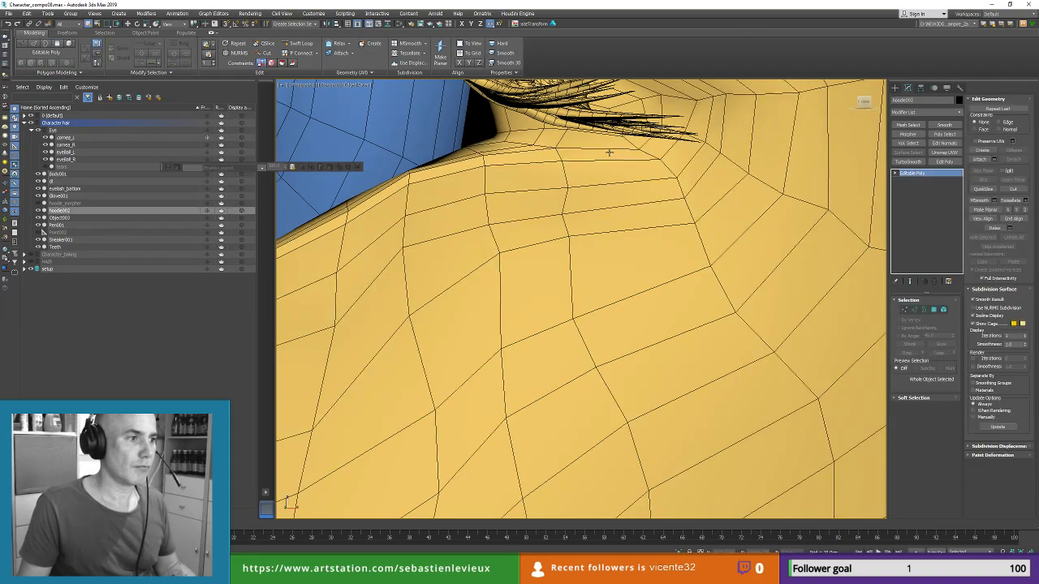
pyautogui.click(609, 152)
pyautogui.press('F3')
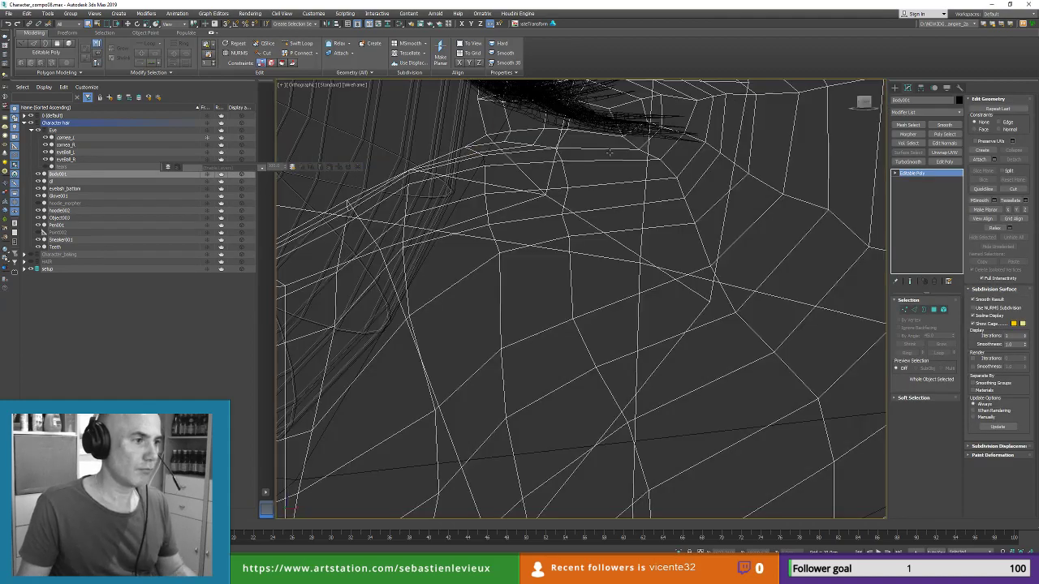
pyautogui.click(608, 152)
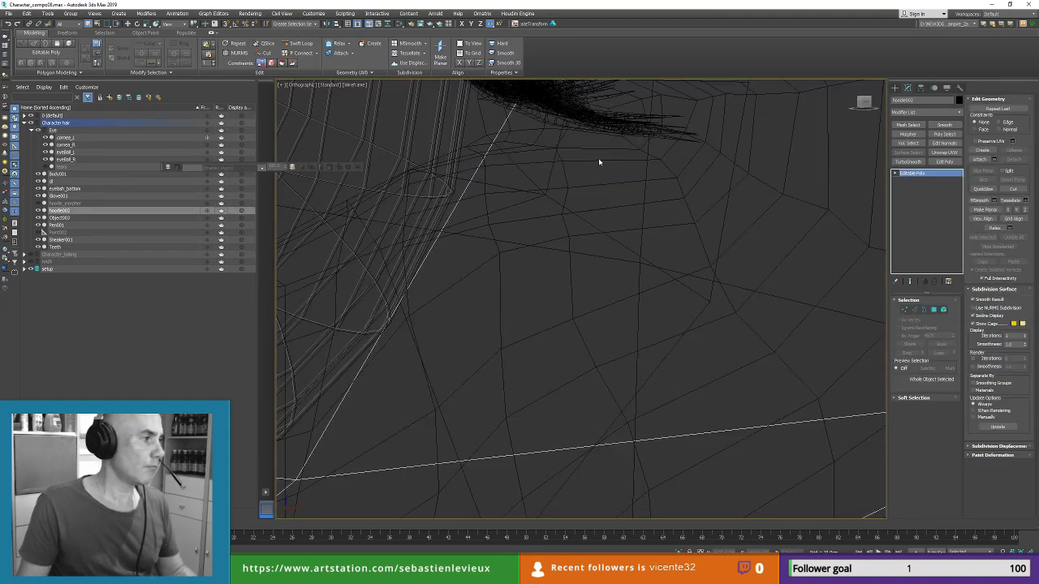
pyautogui.press('F3')
pyautogui.click(59, 218)
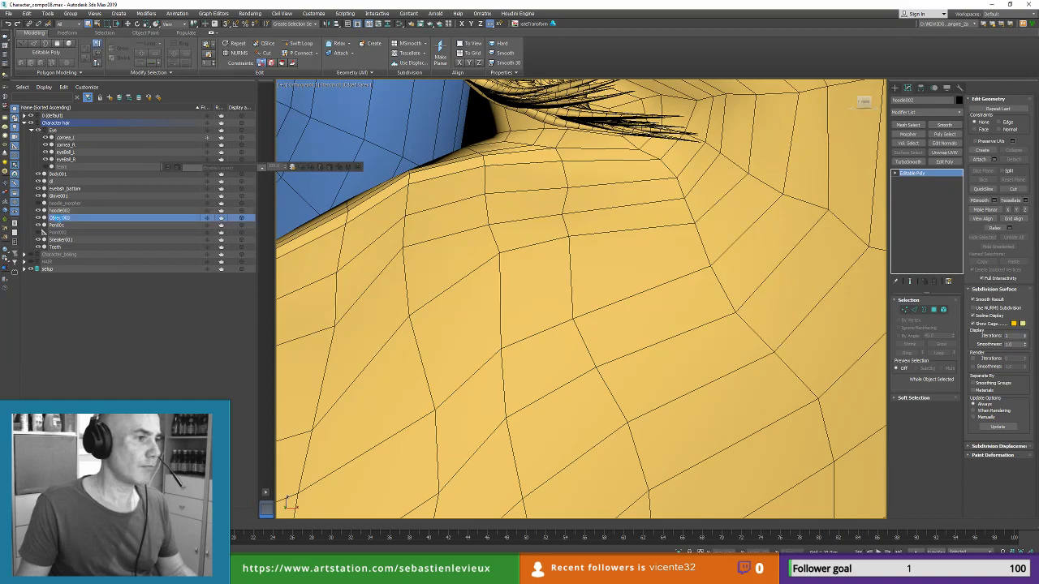
pyautogui.keyDown('ctrl'); pyautogui.click(433, 175); pyautogui.keyUp('ctrl')
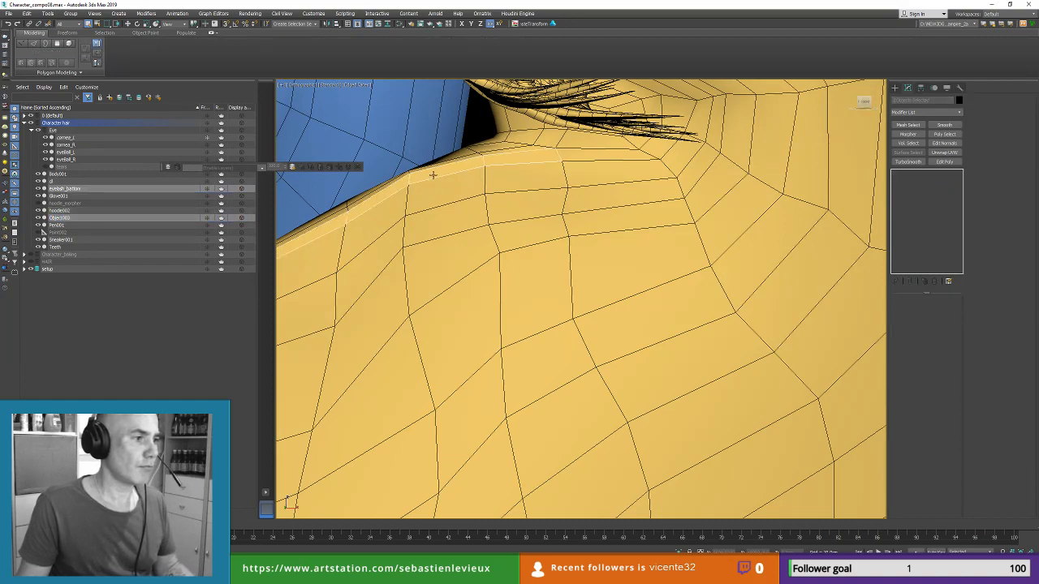
pyautogui.hotkey('alt', 'q')
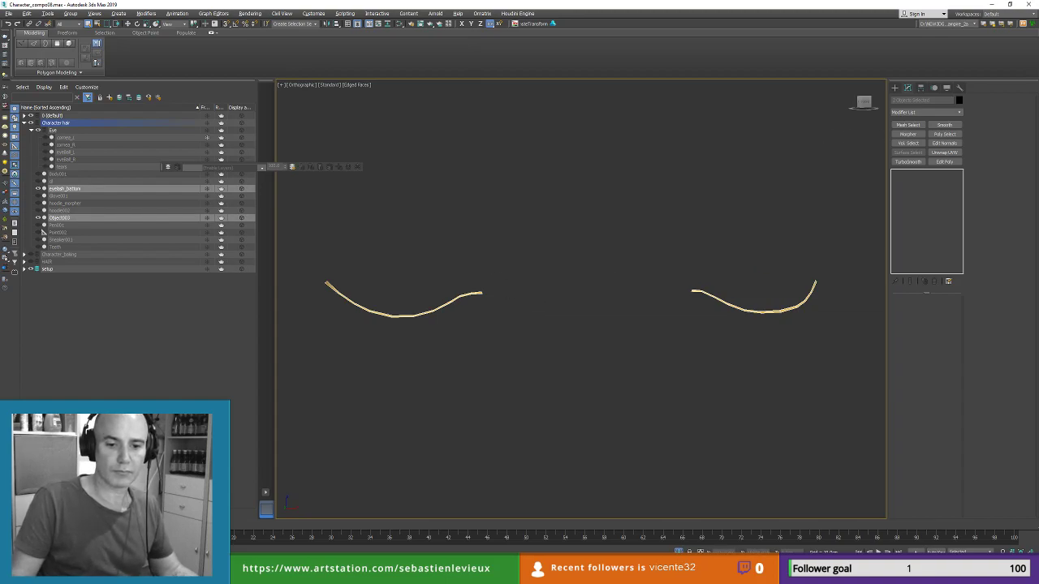
# Step: Bring the PureRef board over the 3ds Max window and look across its image groups for a free area
pyautogui.moveTo(1038, 274); pyautogui.dragTo(273, 282)
pyautogui.scroll(-8, 274, 282)
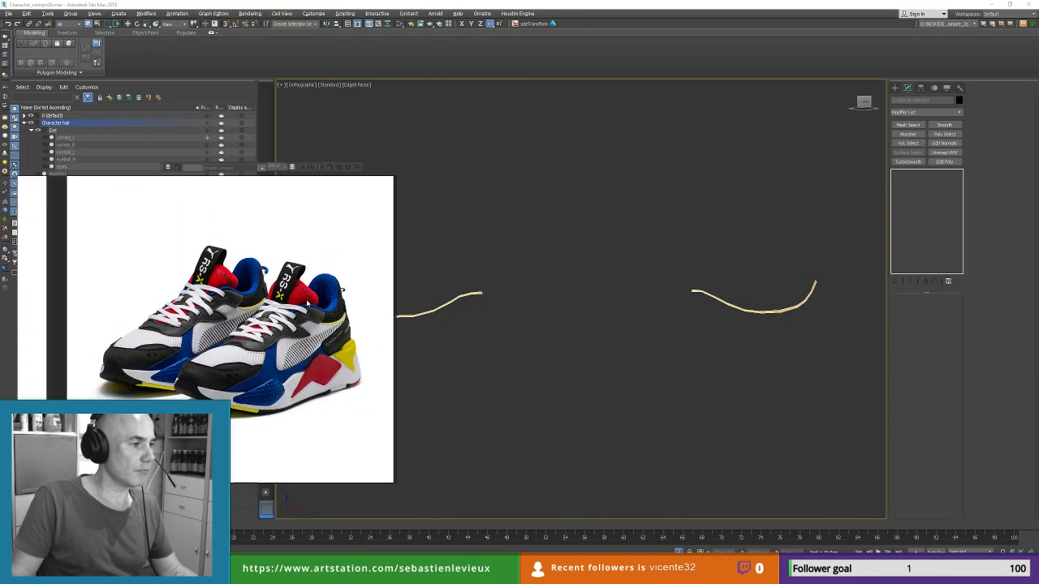
pyautogui.moveTo(293, 258); pyautogui.dragTo(369, 342, button='middle')
pyautogui.moveTo(164, 225); pyautogui.dragTo(260, 397, button='middle')
pyautogui.scroll(5, 259, 253)
pyautogui.scroll(-5, 240, 245)
pyautogui.moveTo(195, 247); pyautogui.dragTo(138, 309, button='middle')
pyautogui.scroll(3, 217, 311)
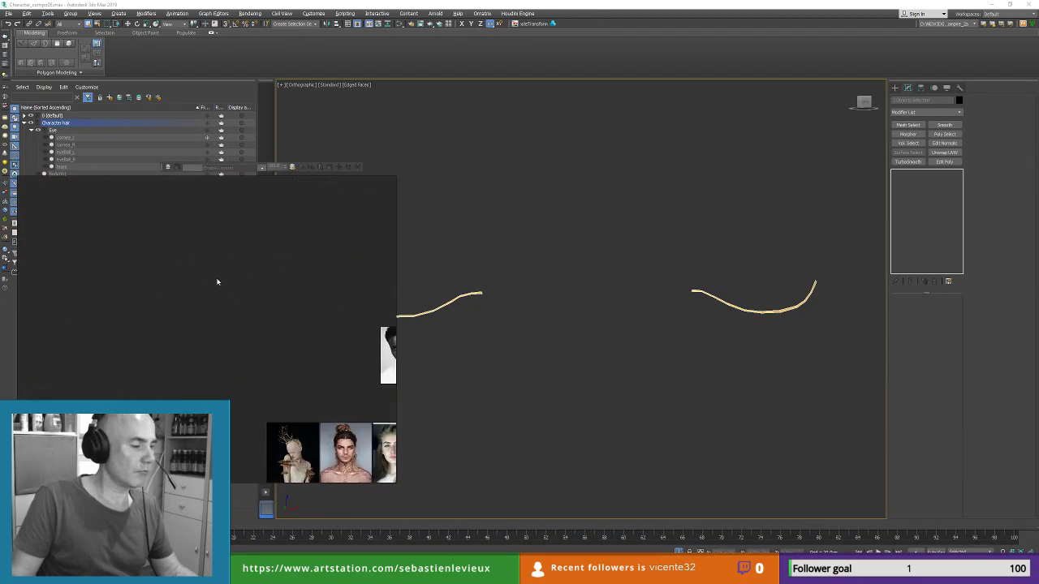
pyautogui.moveTo(217, 280); pyautogui.dragTo(222, 279, button='middle')
pyautogui.moveTo(1038, 281); pyautogui.dragTo(142, 294)
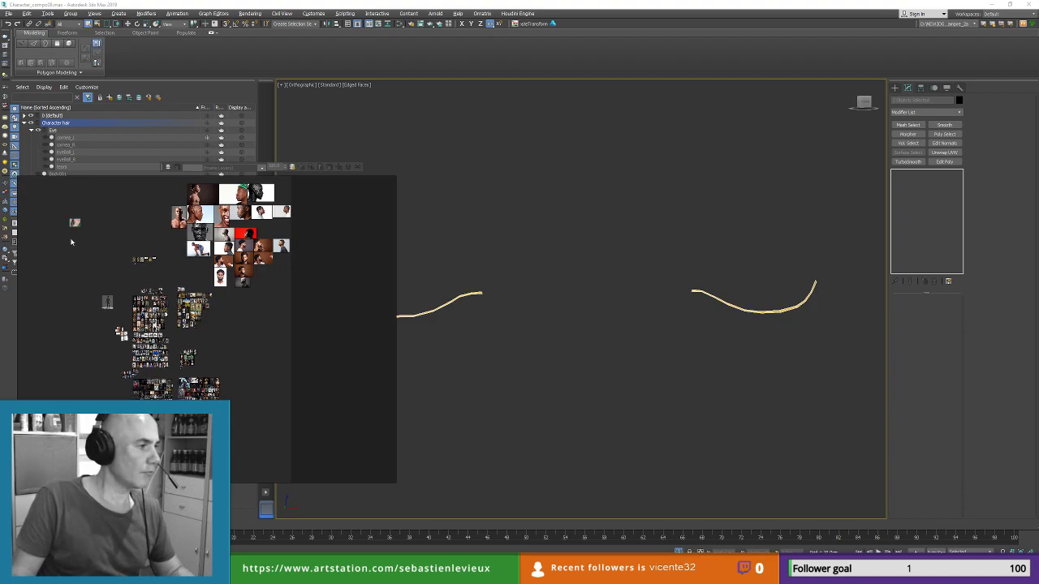
# Step: Paste two face reference photos below the eye close-up, replacing the duplicate with a newly pasted photo placed beside the first
pyautogui.hotkey('ctrl', 'v')
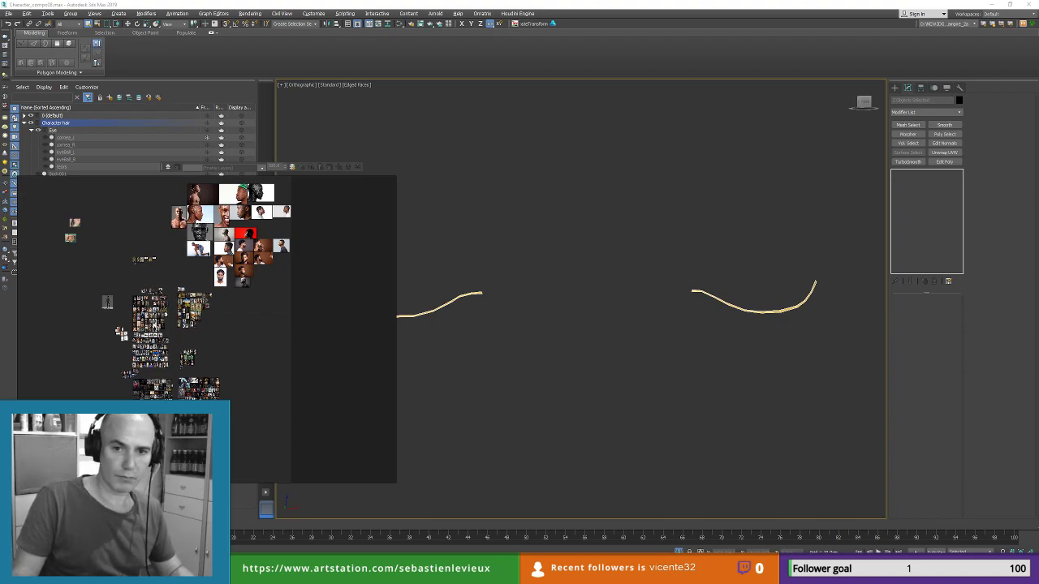
pyautogui.hotkey('ctrl', 'v')
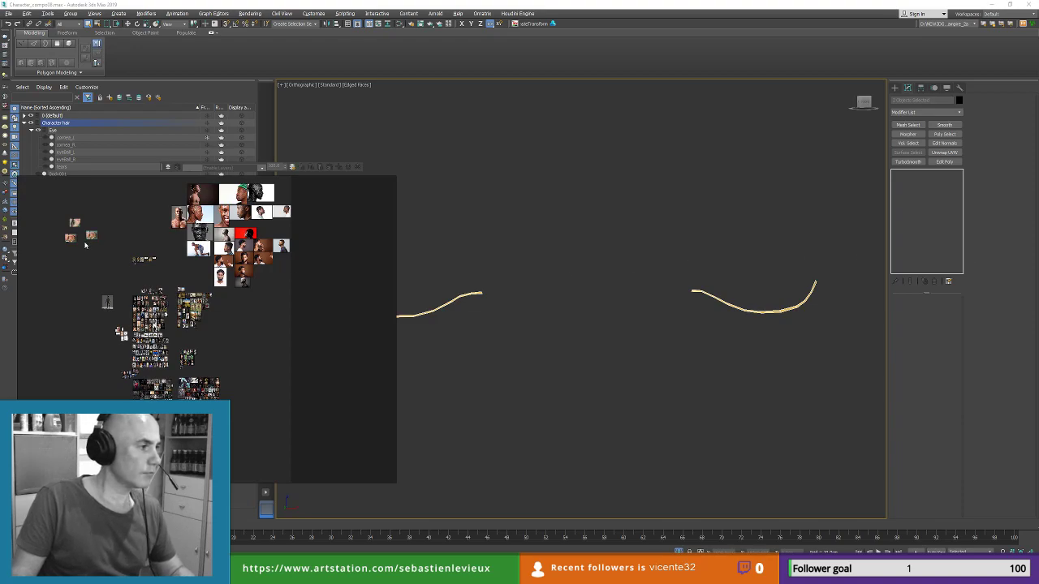
pyautogui.scroll(10, 89, 236)
pyautogui.moveTo(142, 241); pyautogui.dragTo(263, 280, button='middle')
pyautogui.scroll(-3, 276, 279)
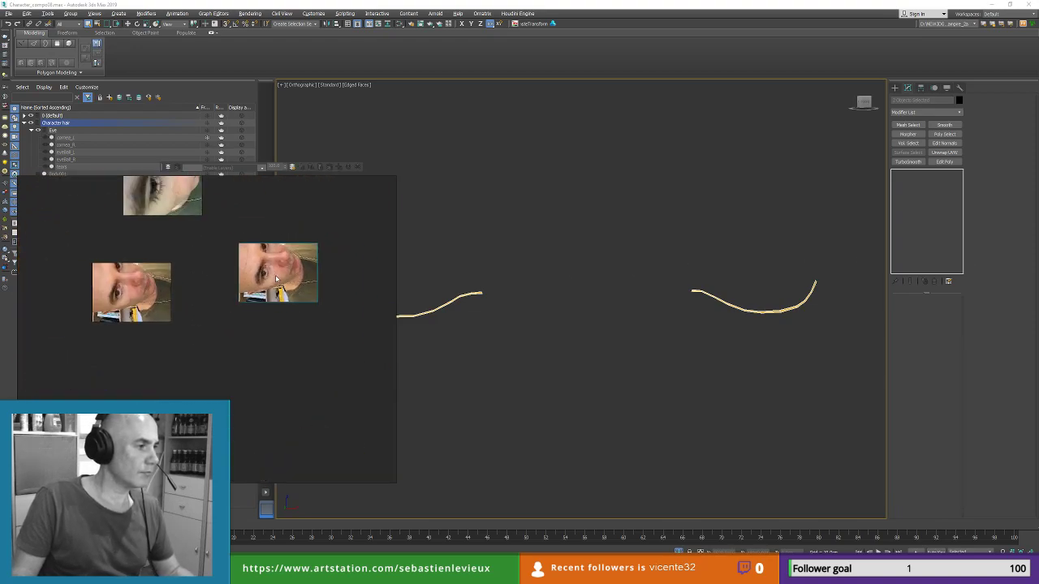
pyautogui.press('Delete')
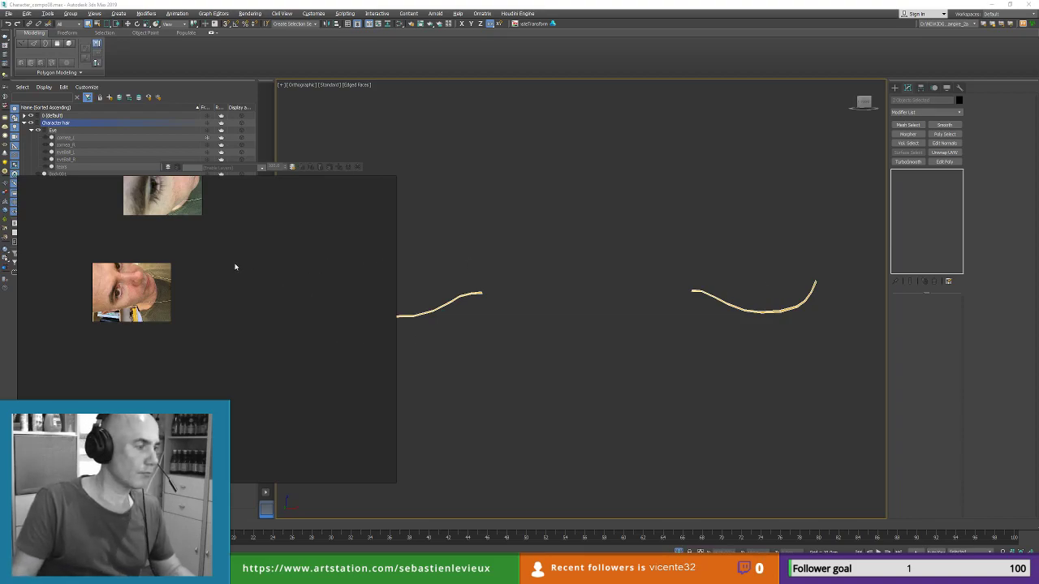
pyautogui.hotkey('ctrl', 'v')
pyautogui.moveTo(233, 278); pyautogui.dragTo(236, 298)
# Step: Open the action key bindings in PureRef's settings and look through the assigned shortcuts
pyautogui.rightClick(291, 231)
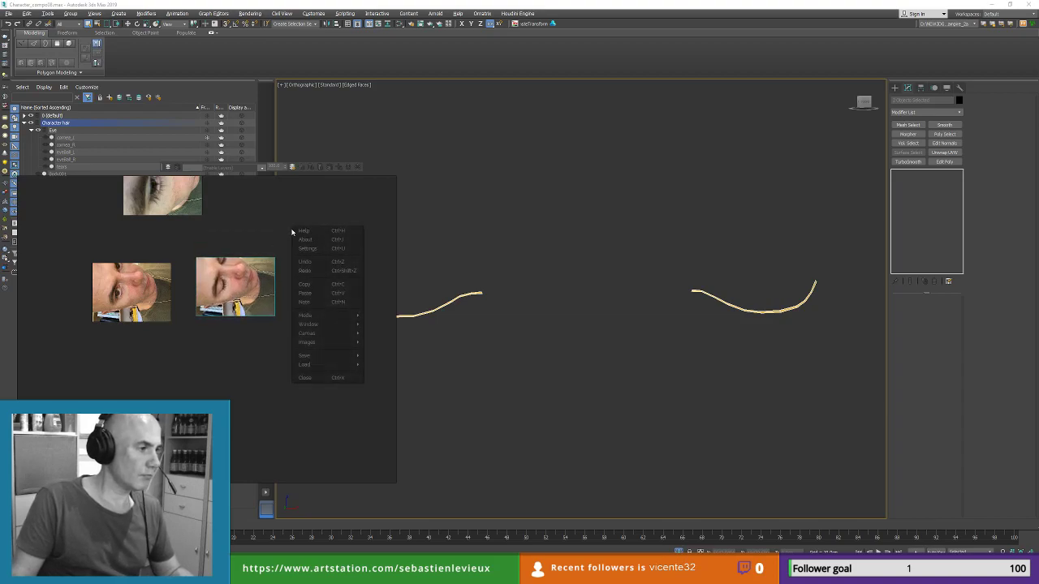
pyautogui.click(309, 250)
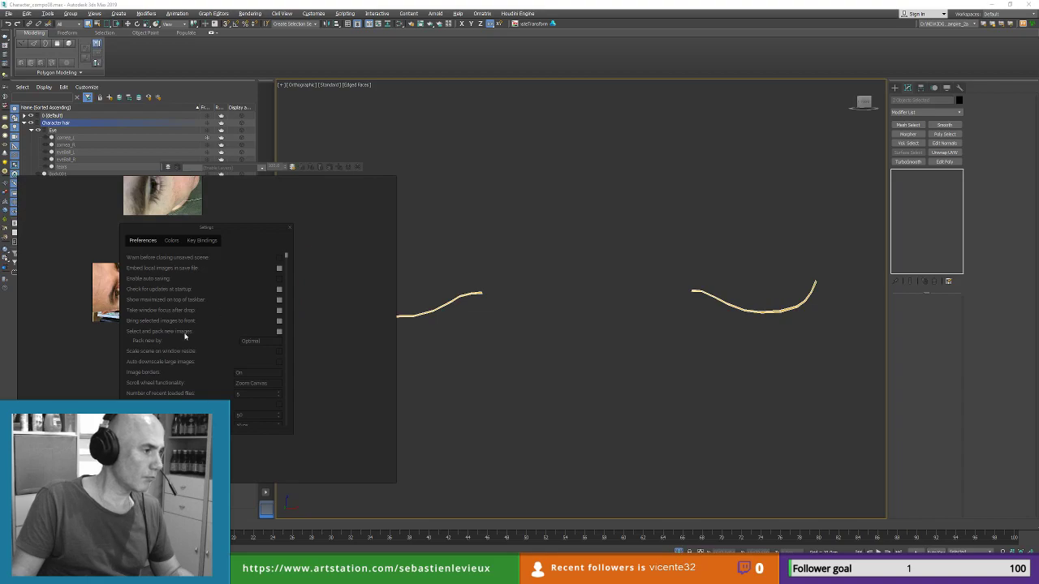
pyautogui.click(200, 241)
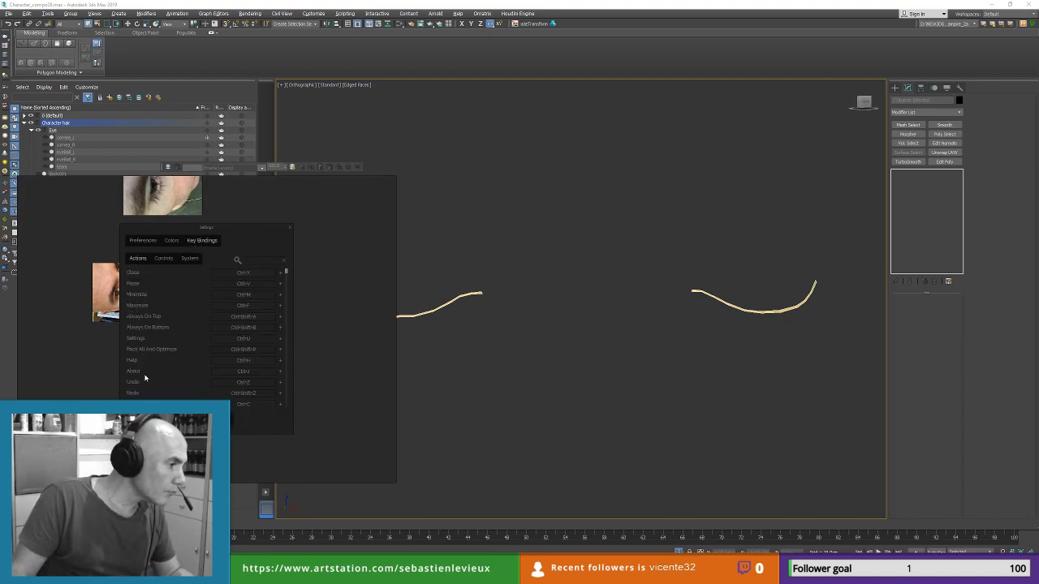
pyautogui.scroll(-3, 145, 382)
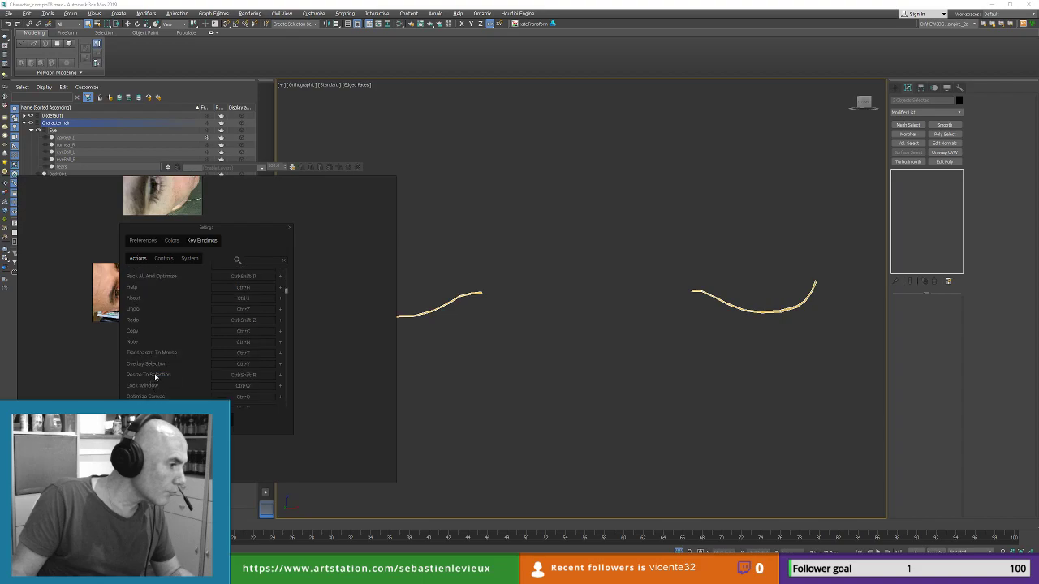
pyautogui.scroll(-5, 151, 392)
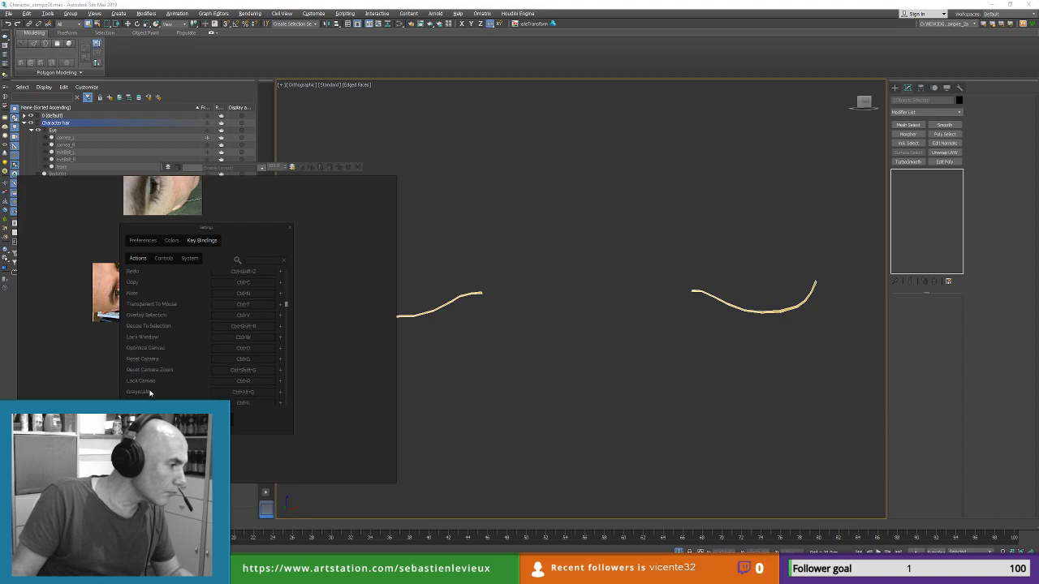
pyautogui.scroll(-5, 151, 395)
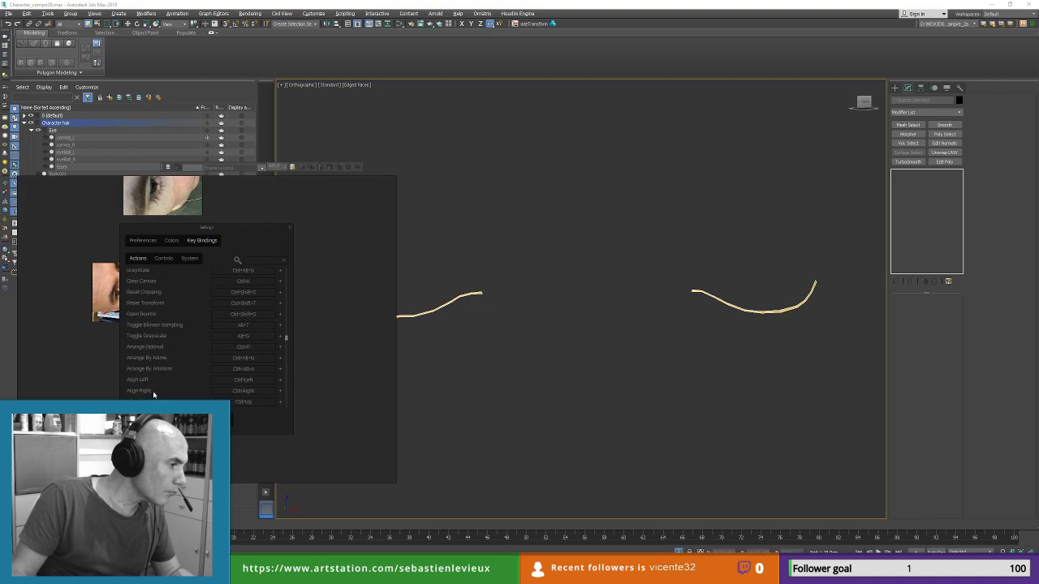
pyautogui.scroll(-3, 153, 394)
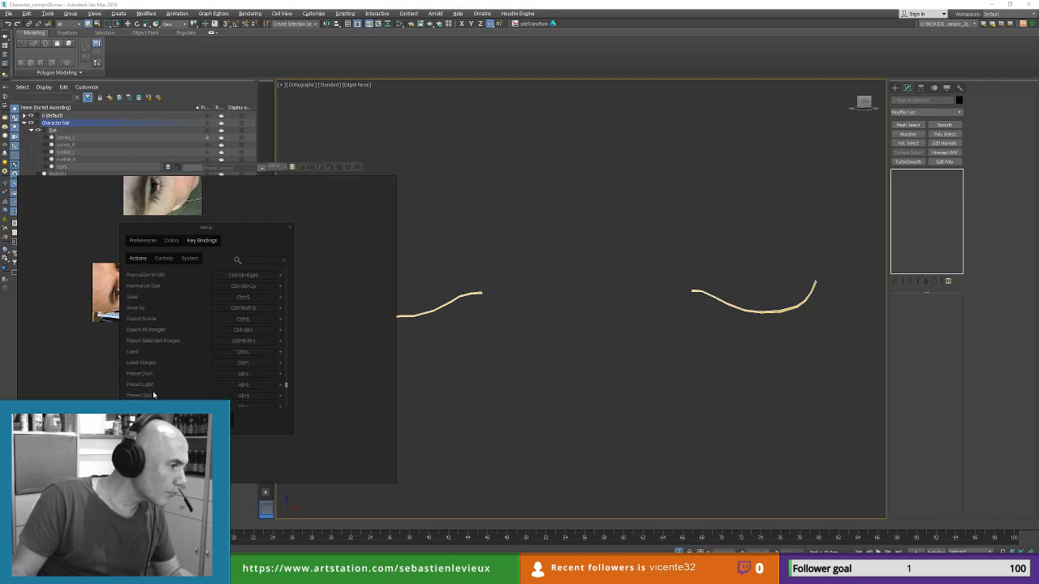
pyautogui.scroll(-2, 160, 390)
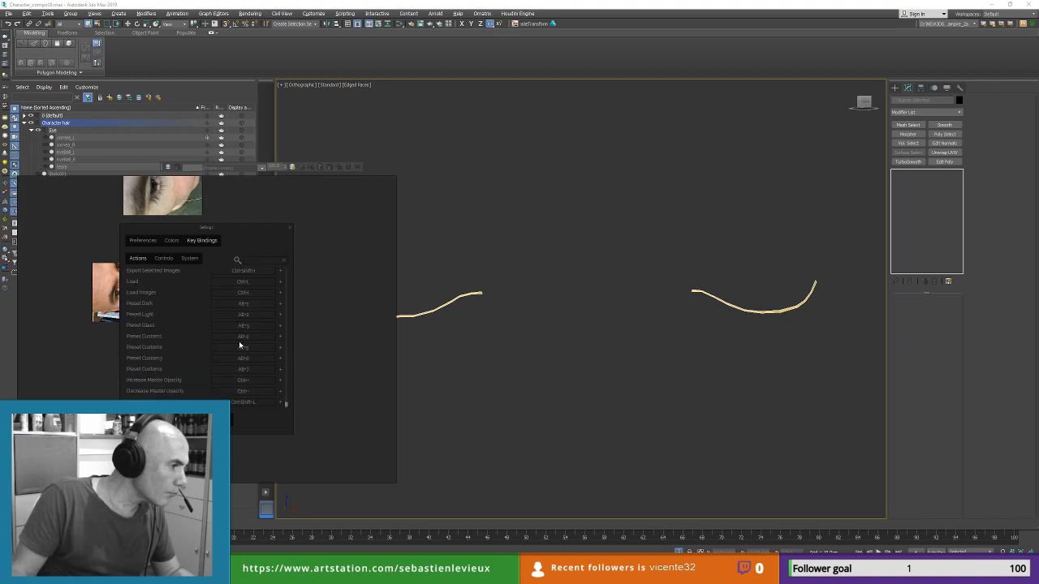
pyautogui.moveTo(287, 409); pyautogui.dragTo(287, 377)
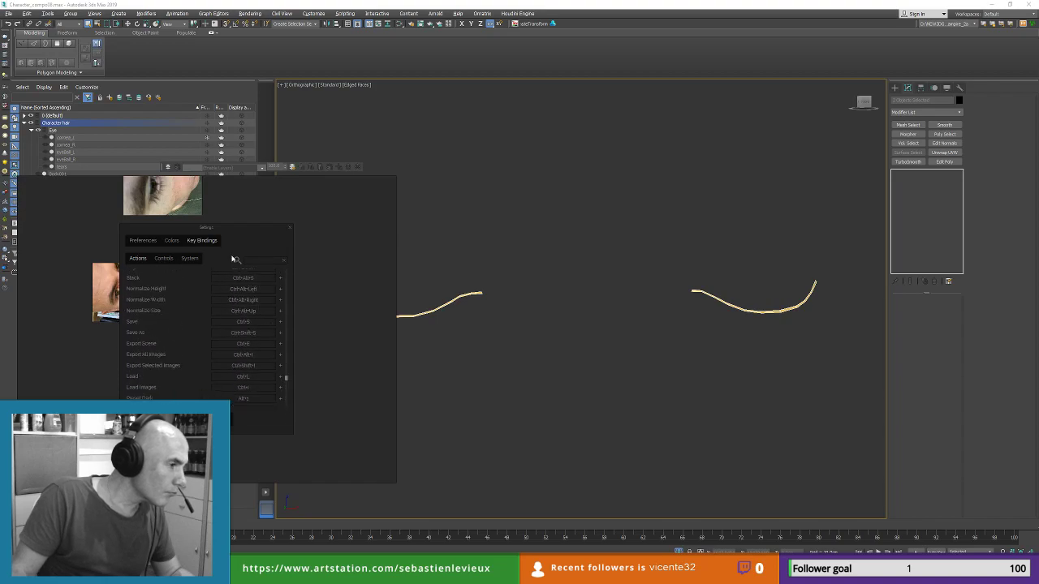
# Step: Search the action key bindings for "rotate"
pyautogui.click(257, 261)
pyautogui.write('rota')
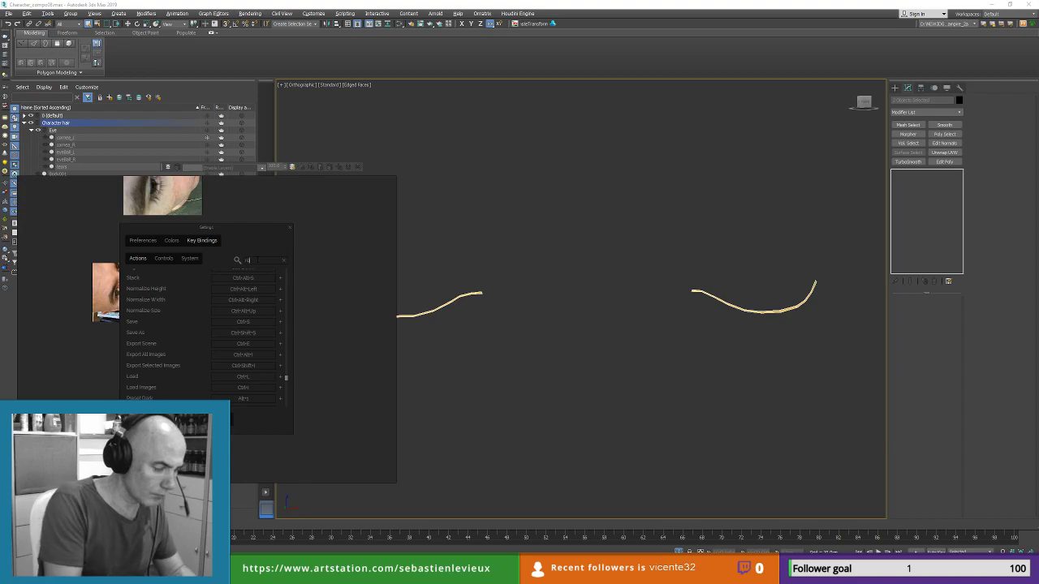
pyautogui.write('te')
pyautogui.press('Return')
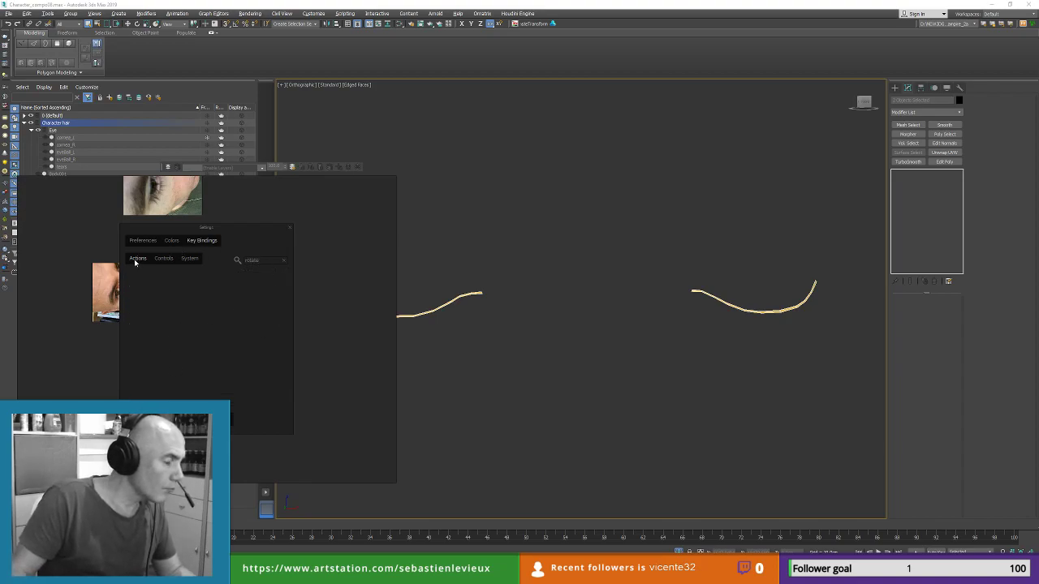
# Step: Turn the two face photos and the eye close-up upright using the Rotate control binding, and line them up side by side
pyautogui.click(164, 259)
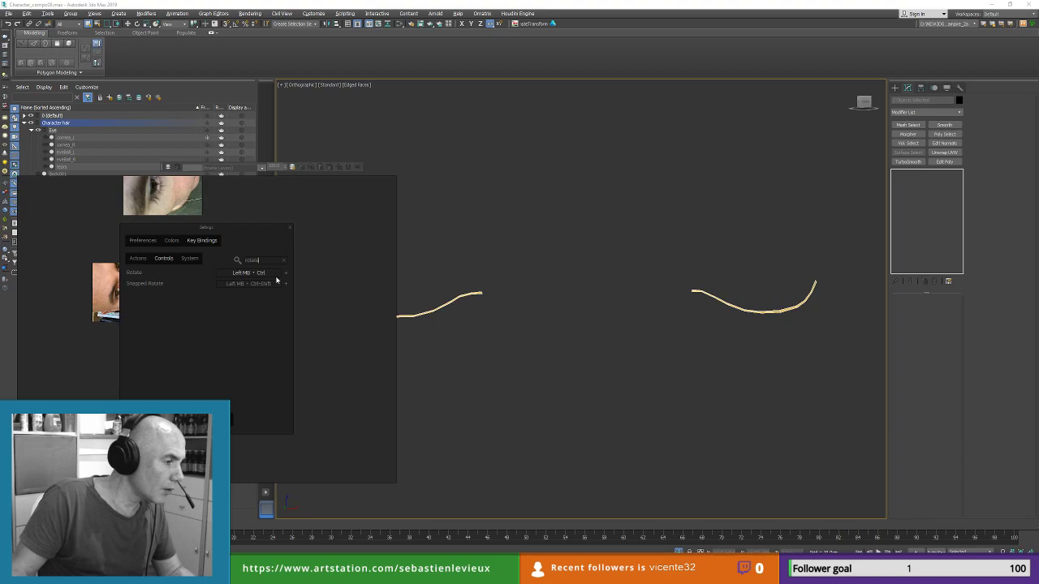
pyautogui.click(290, 229)
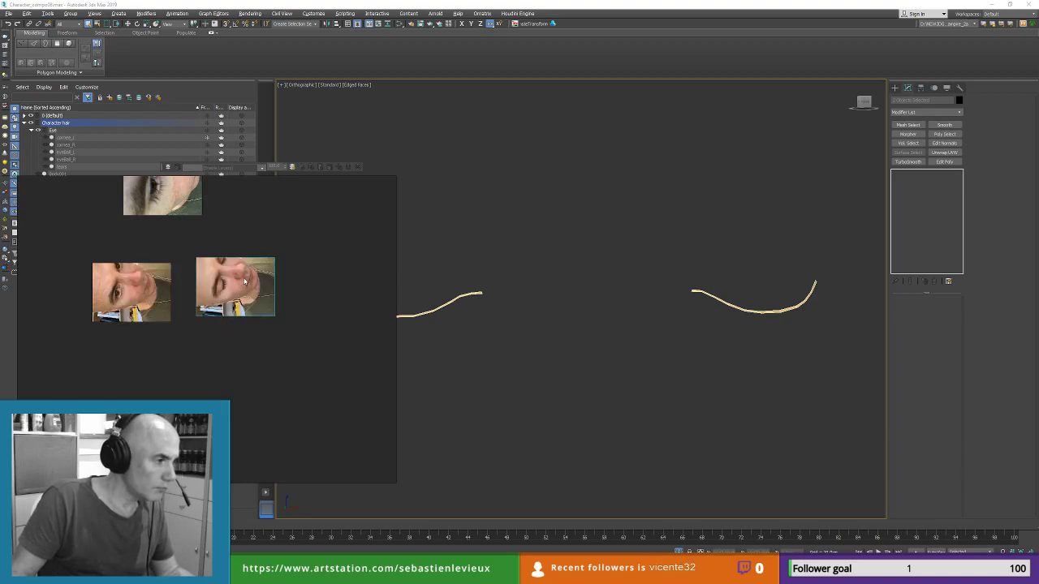
pyautogui.moveTo(245, 281); pyautogui.dragTo(251, 304)
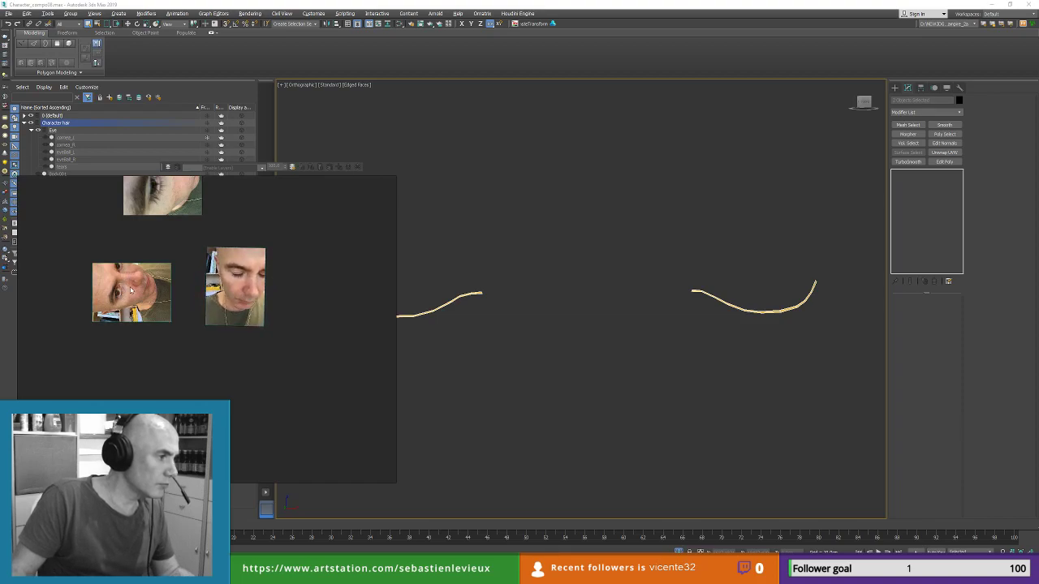
pyautogui.moveTo(115, 317); pyautogui.dragTo(147, 301)
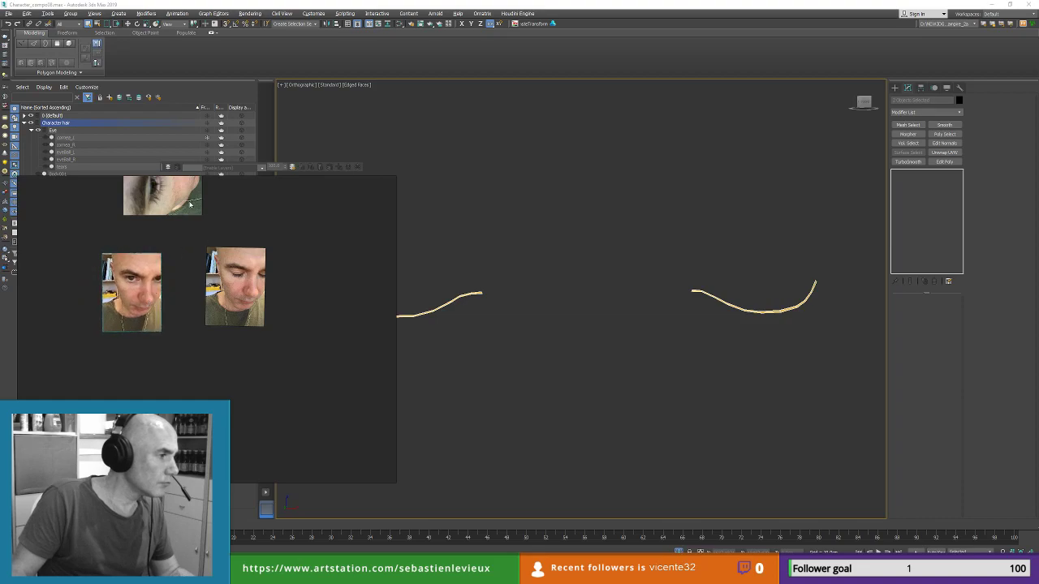
pyautogui.moveTo(185, 199); pyautogui.dragTo(273, 300)
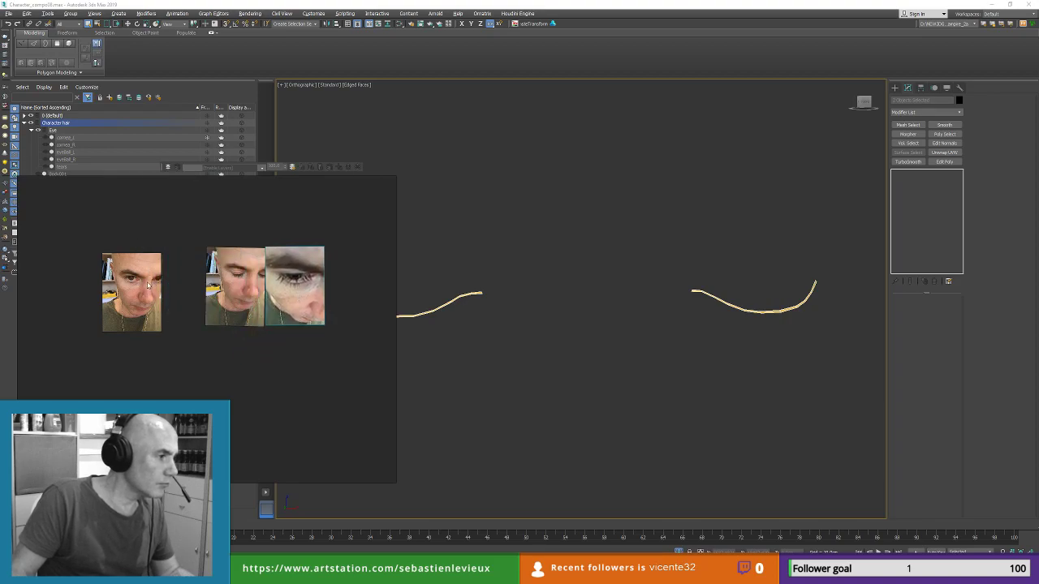
pyautogui.moveTo(148, 284); pyautogui.dragTo(195, 286)
# Step: Examine the closed-eye lashes in the reference photo and move the PureRef board off the 3ds Max window
pyautogui.scroll(5, 129, 290)
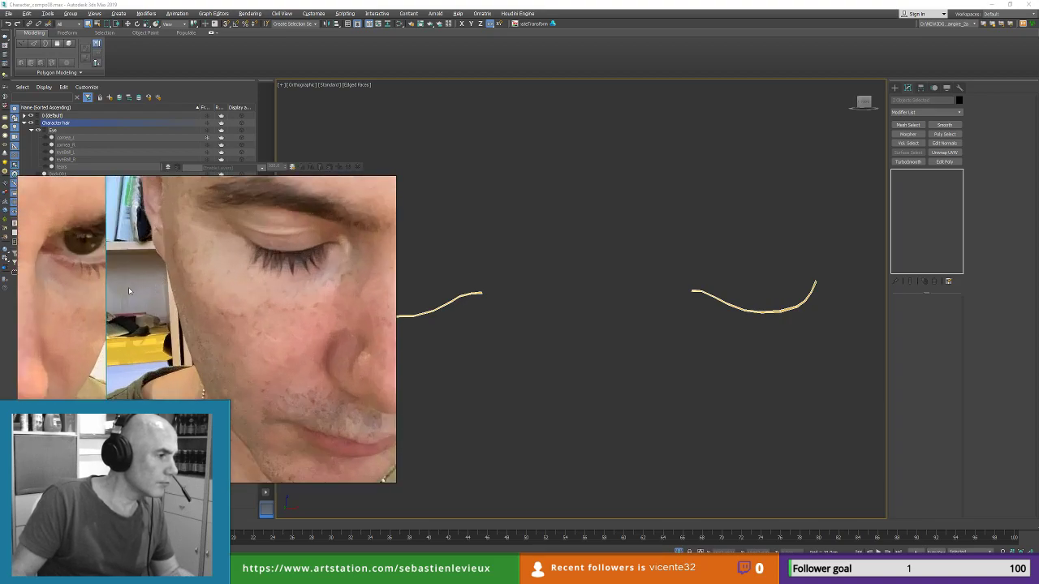
pyautogui.moveTo(130, 291); pyautogui.dragTo(104, 346, button='middle')
pyautogui.scroll(3, 255, 327)
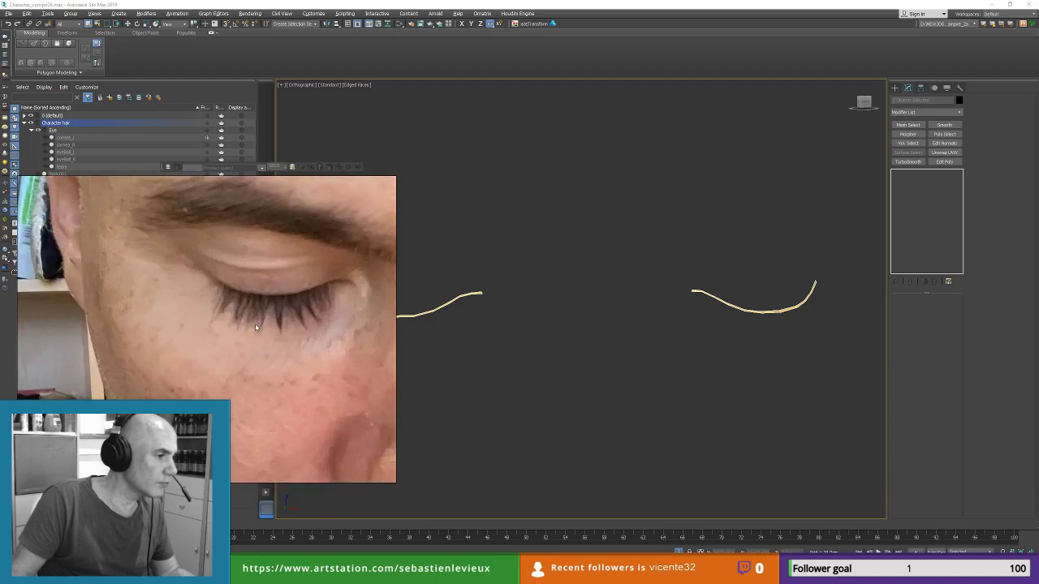
pyautogui.moveTo(230, 227); pyautogui.dragTo(1038, 226, button='right')
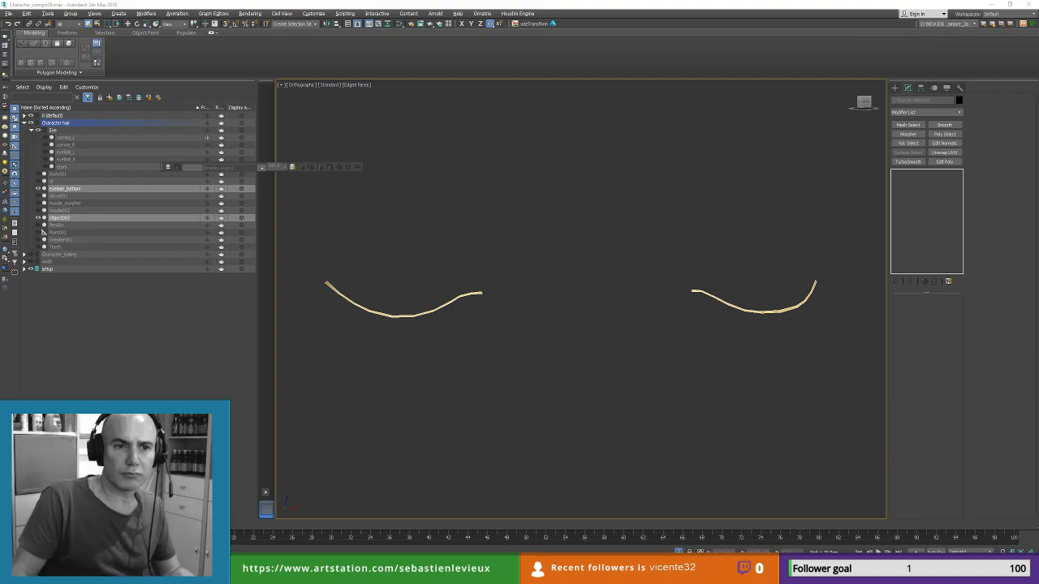
pyautogui.moveTo(1038, 264); pyautogui.dragTo(0, 96, button='right')
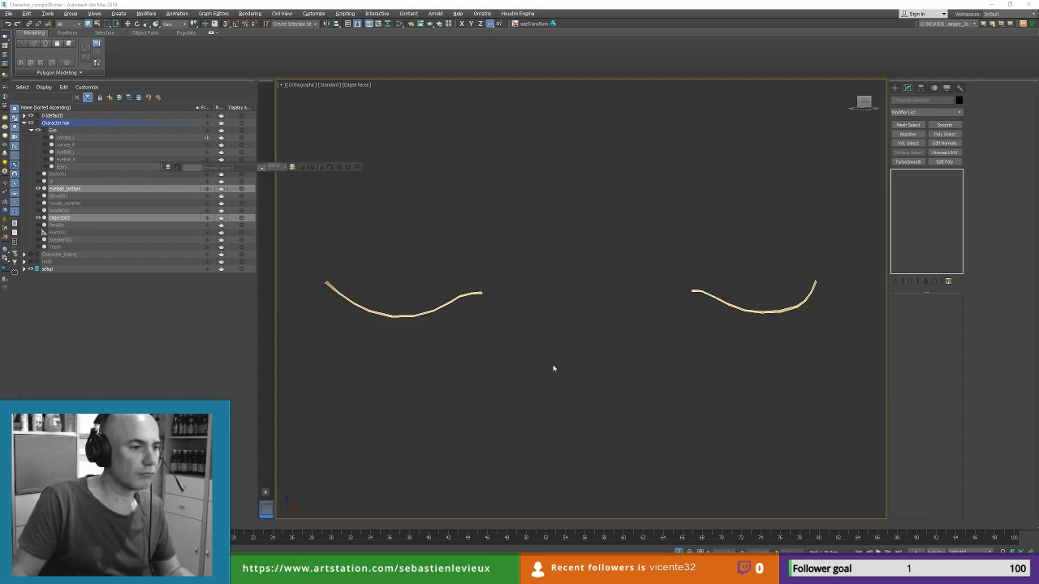
# Step: Attach the other lower eyelid strip to eyelash_bottom so both strips form one editable poly
pyautogui.keyDown('alt'); pyautogui.moveTo(552, 366); pyautogui.dragTo(468, 371, button='middle'); pyautogui.keyUp('alt')
pyautogui.scroll(3, 450, 328)
pyautogui.moveTo(463, 245); pyautogui.dragTo(548, 263, button='middle')
pyautogui.scroll(2, 548, 263)
pyautogui.click(583, 273)
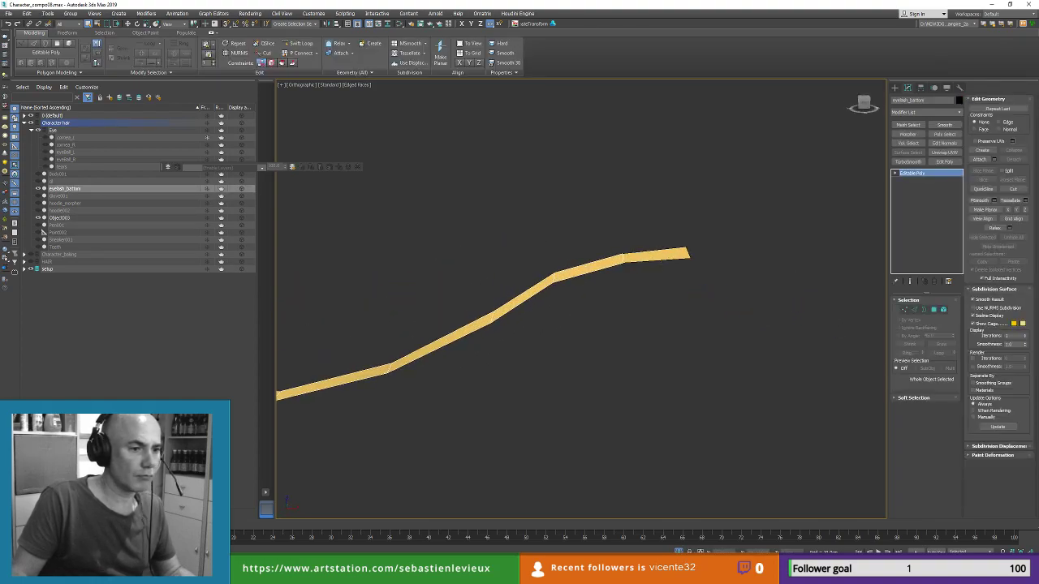
pyautogui.click(980, 159)
pyautogui.click(659, 258)
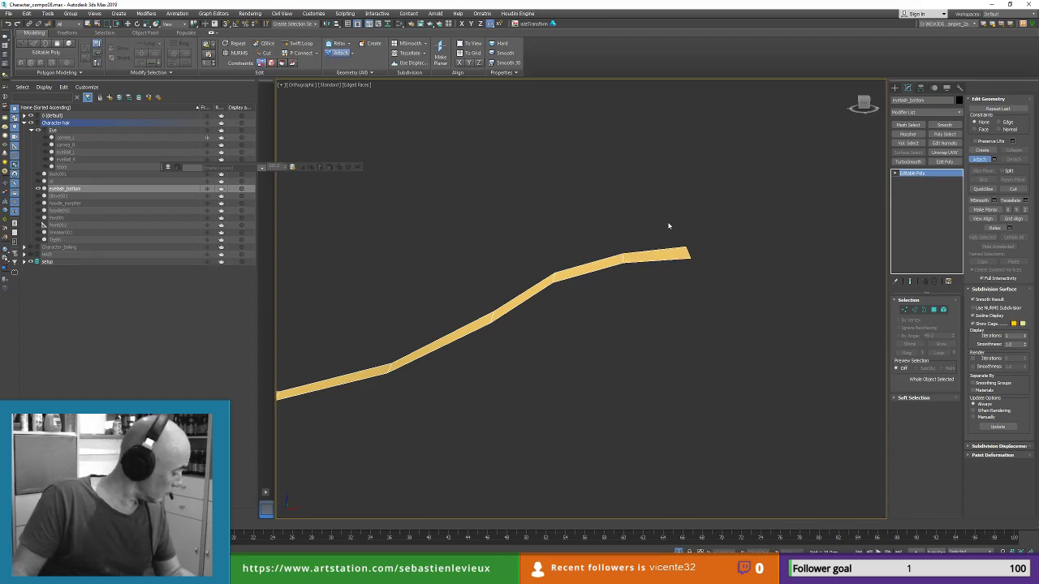
pyautogui.click(905, 309)
pyautogui.moveTo(614, 241); pyautogui.dragTo(616, 264)
pyautogui.click(627, 257)
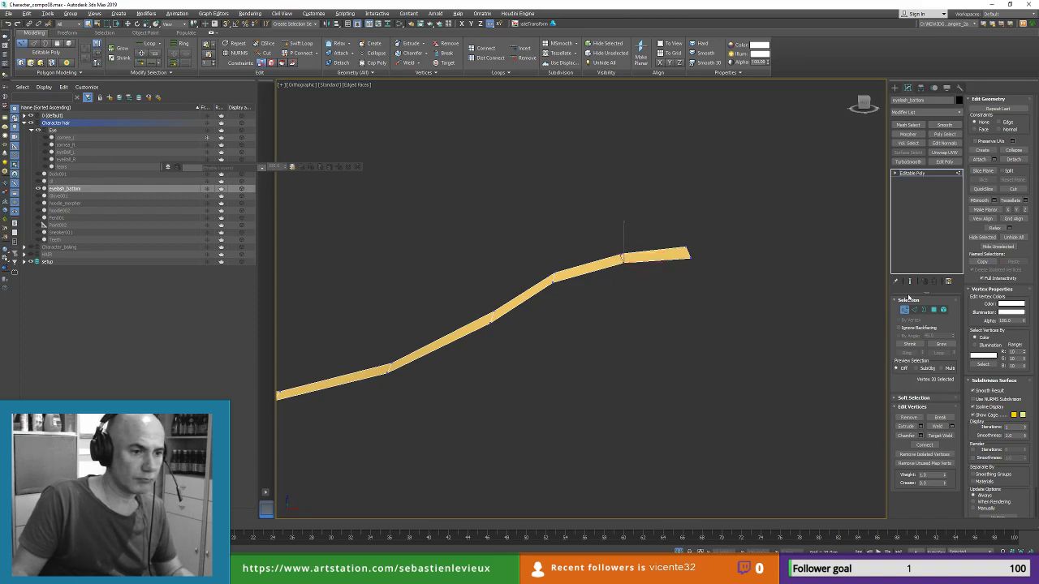
pyautogui.click(905, 309)
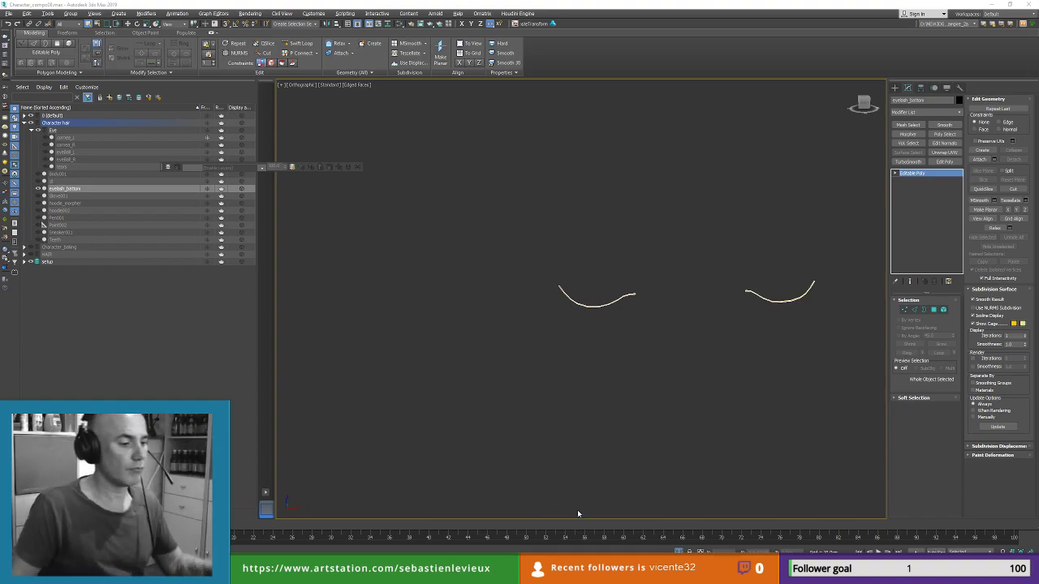
# Step: End the isolation of eyelash_bottom to show the full character around the eye
pyautogui.hotkey('alt', 'q')
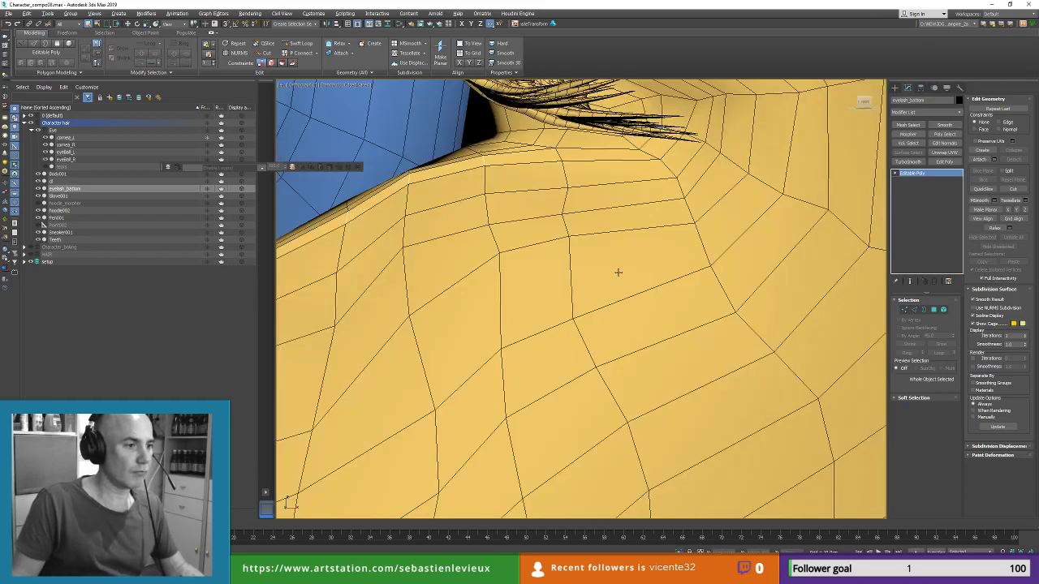
pyautogui.scroll(-4, 618, 274)
pyautogui.moveTo(505, 287); pyautogui.dragTo(580, 286, button='middle')
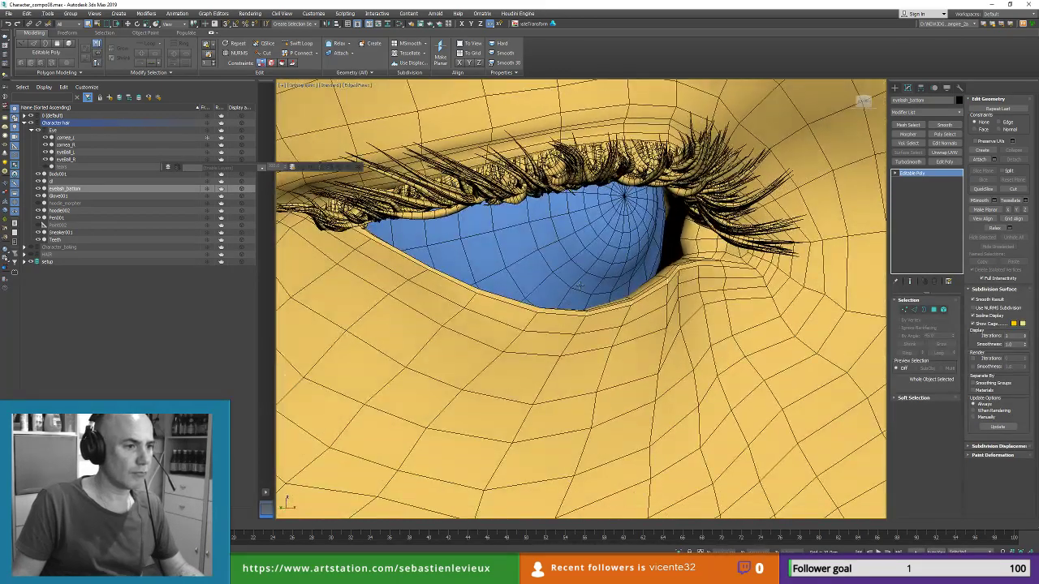
pyautogui.click(483, 13)
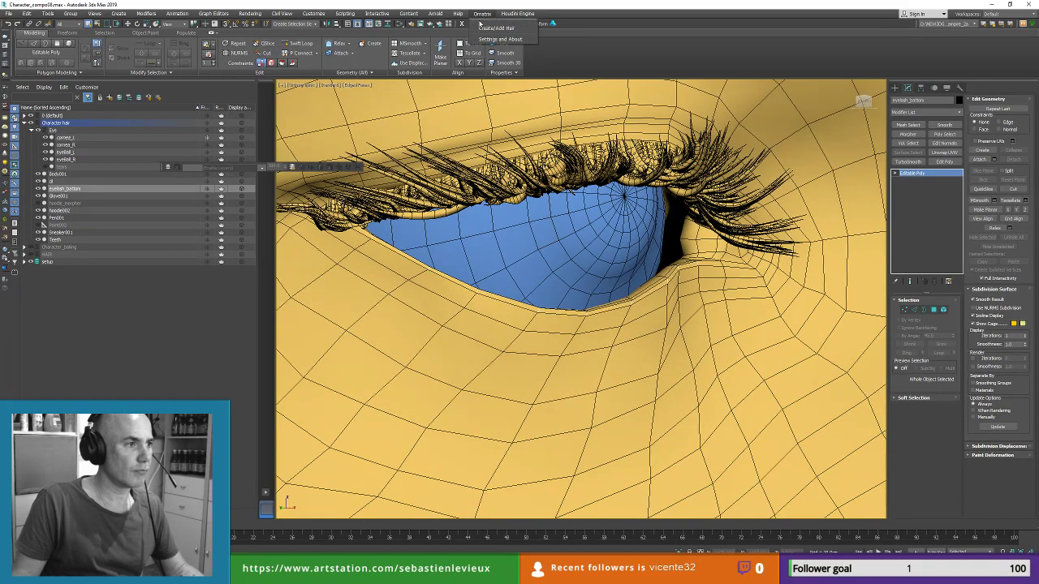
pyautogui.click(491, 30)
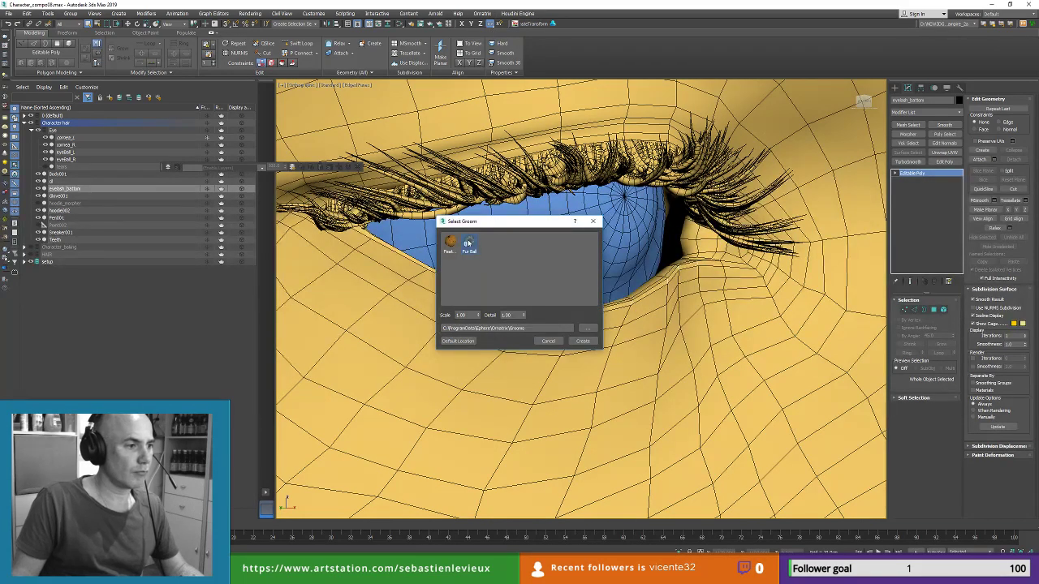
pyautogui.click(549, 341)
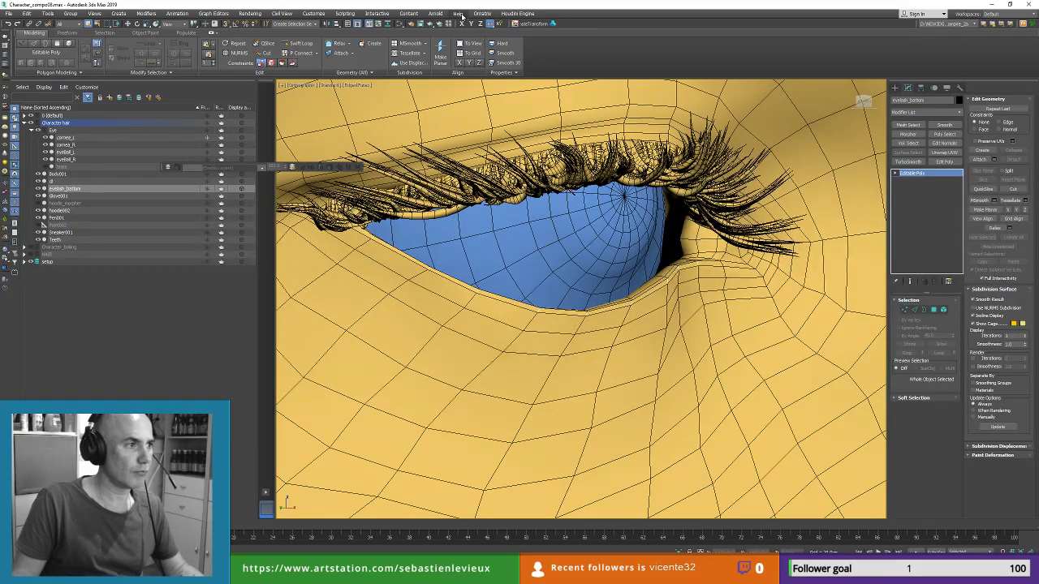
# Step: Create an Ornatrix groom on eyelash_bottom from the Fur Ball preset at scale 1.00 and detail 1.00
pyautogui.click(460, 13)
pyautogui.click(460, 14)
pyautogui.click(482, 13)
pyautogui.click(491, 29)
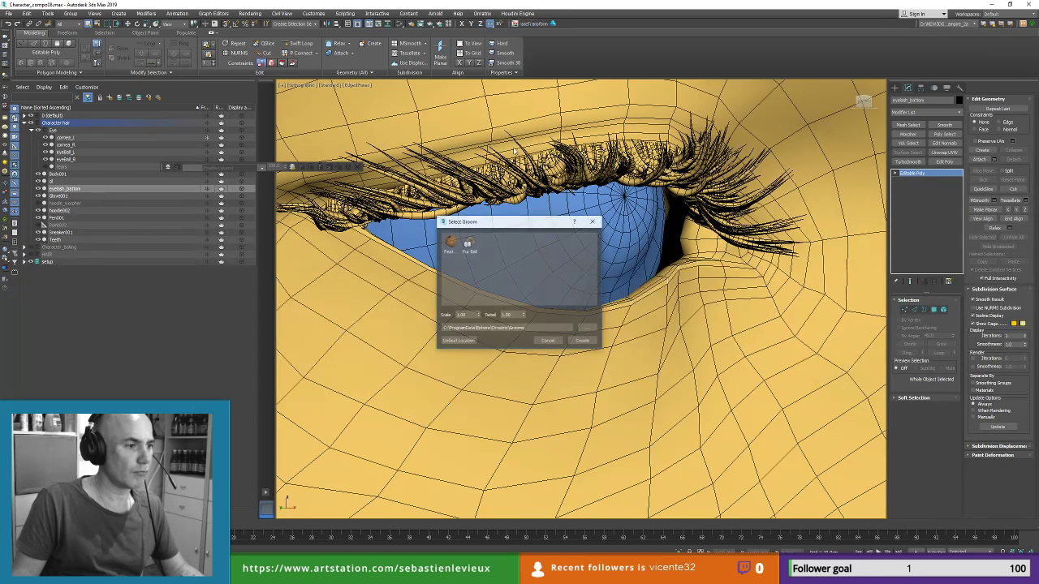
pyautogui.click(474, 247)
pyautogui.click(583, 341)
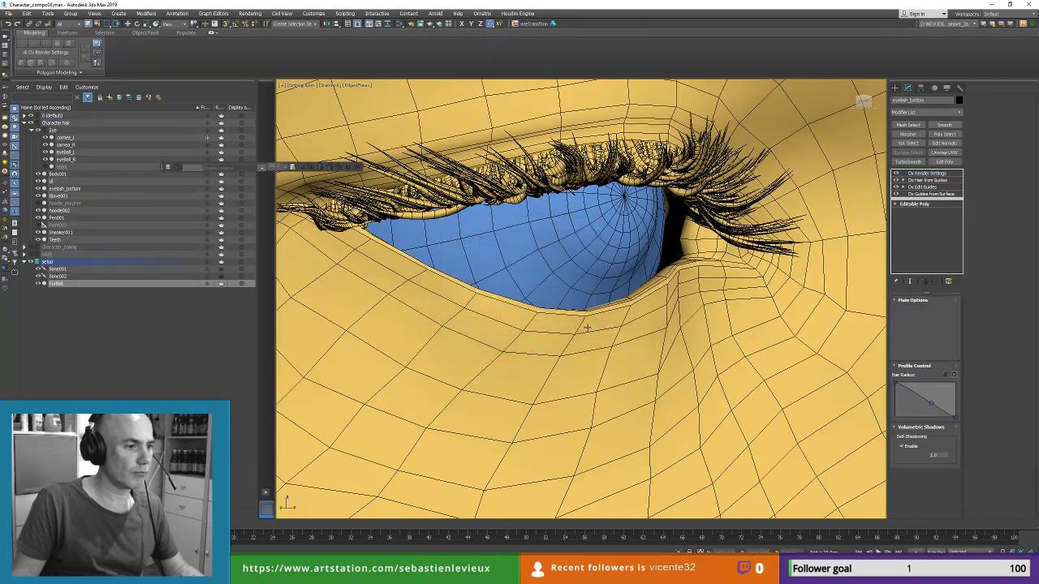
# Step: Shorten the groom's guide length to about 0.04 in the Ox Guides from Surface modifier
pyautogui.moveTo(544, 295); pyautogui.dragTo(659, 268, button='middle')
pyautogui.scroll(-10, 659, 267)
pyautogui.scroll(-3, 658, 266)
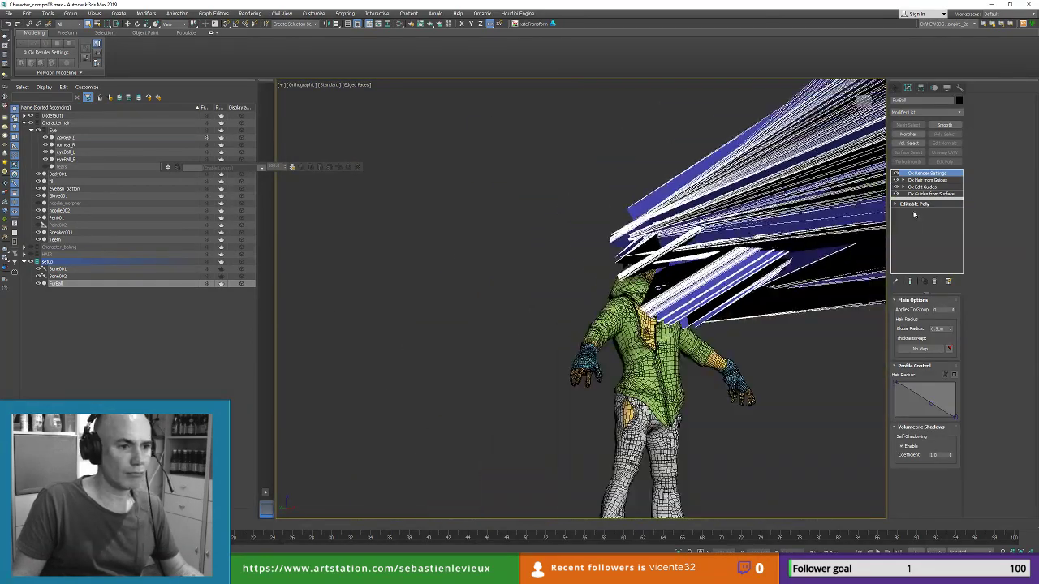
pyautogui.click(935, 196)
pyautogui.moveTo(715, 262); pyautogui.dragTo(566, 228, button='middle')
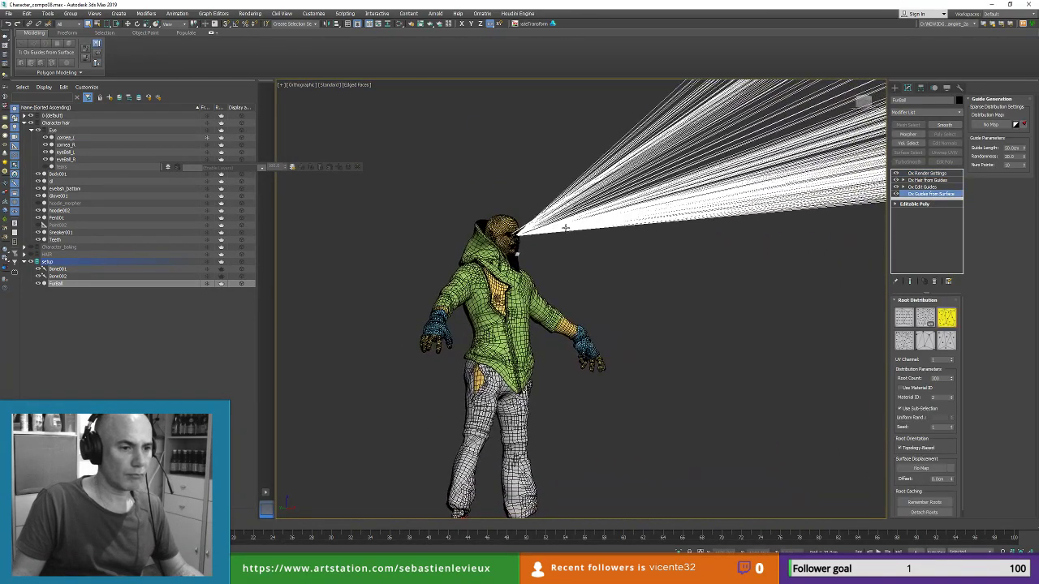
pyautogui.moveTo(1026, 149); pyautogui.dragTo(1014, 190)
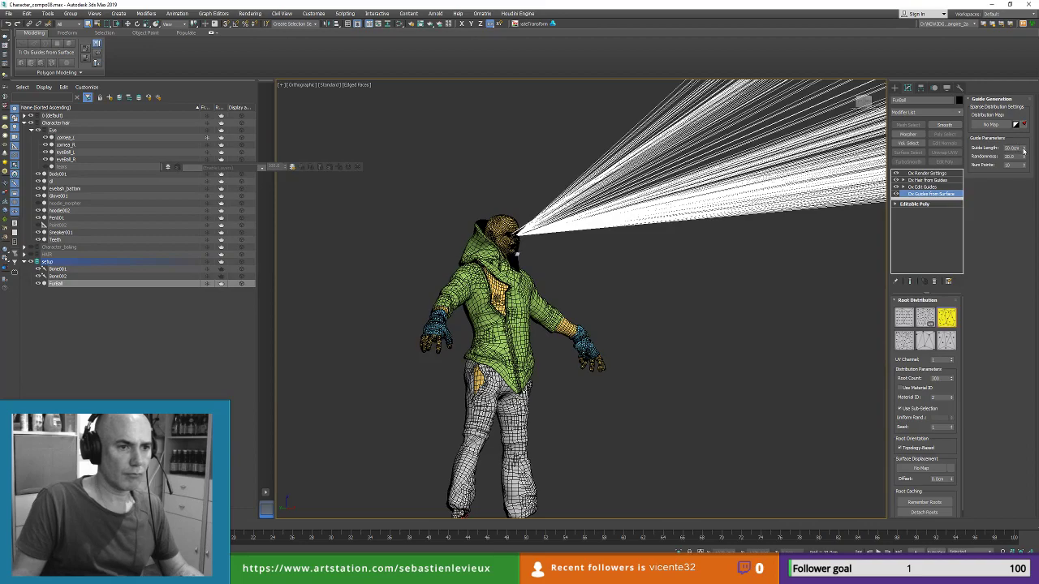
pyautogui.rightClick(1024, 151)
pyautogui.moveTo(1025, 151); pyautogui.dragTo(1024, 144)
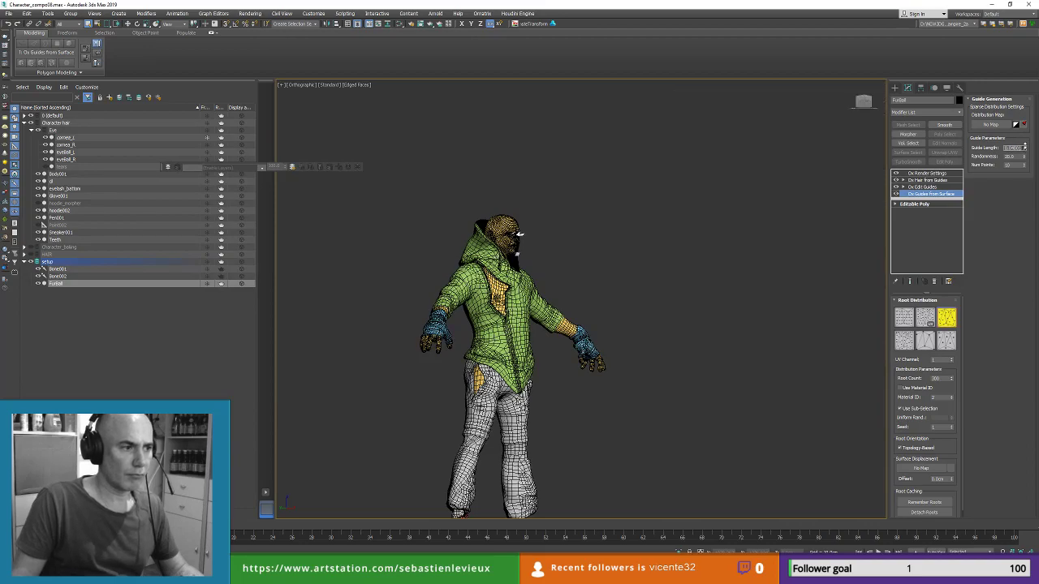
# Step: Examine the shortened guides around the lower eyelids and delete the fur ball groom
pyautogui.scroll(10, 520, 235)
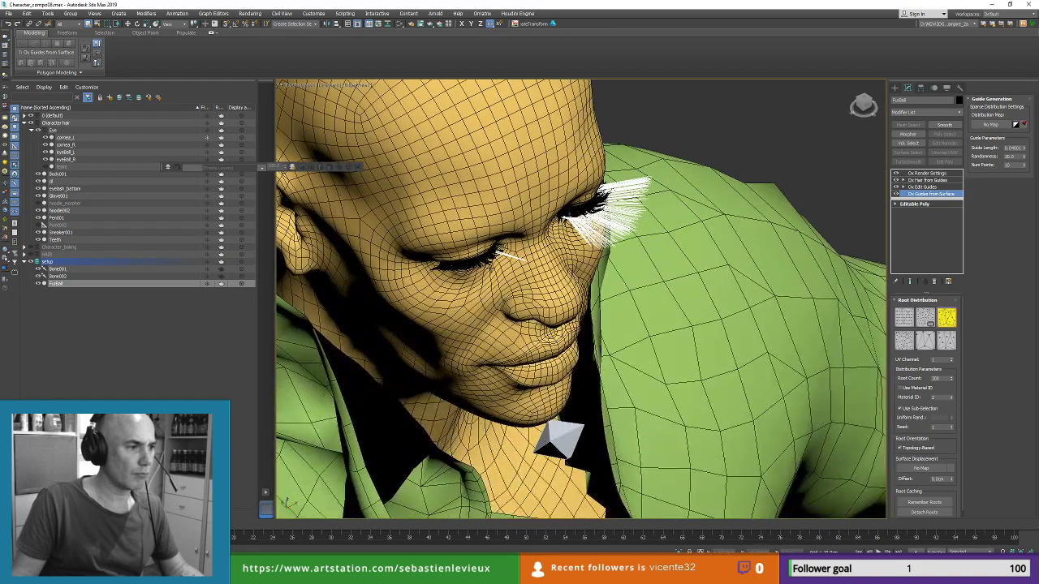
pyautogui.keyDown('alt'); pyautogui.moveTo(573, 244); pyautogui.dragTo(523, 191, button='middle'); pyautogui.keyUp('alt')
pyautogui.scroll(8, 568, 227)
pyautogui.keyDown('alt'); pyautogui.moveTo(568, 227); pyautogui.dragTo(578, 180, button='middle'); pyautogui.keyUp('alt')
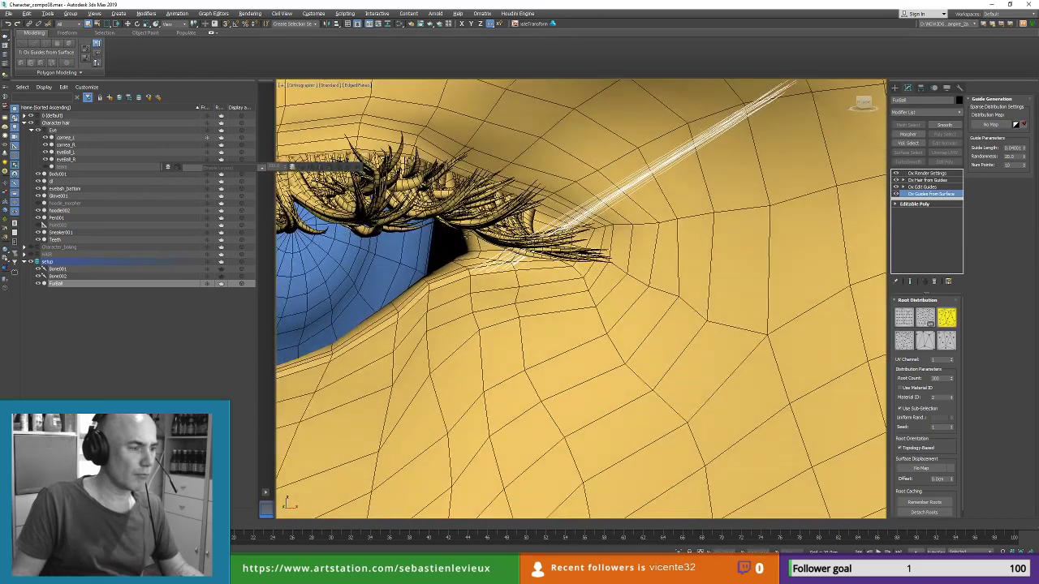
pyautogui.press('Delete')
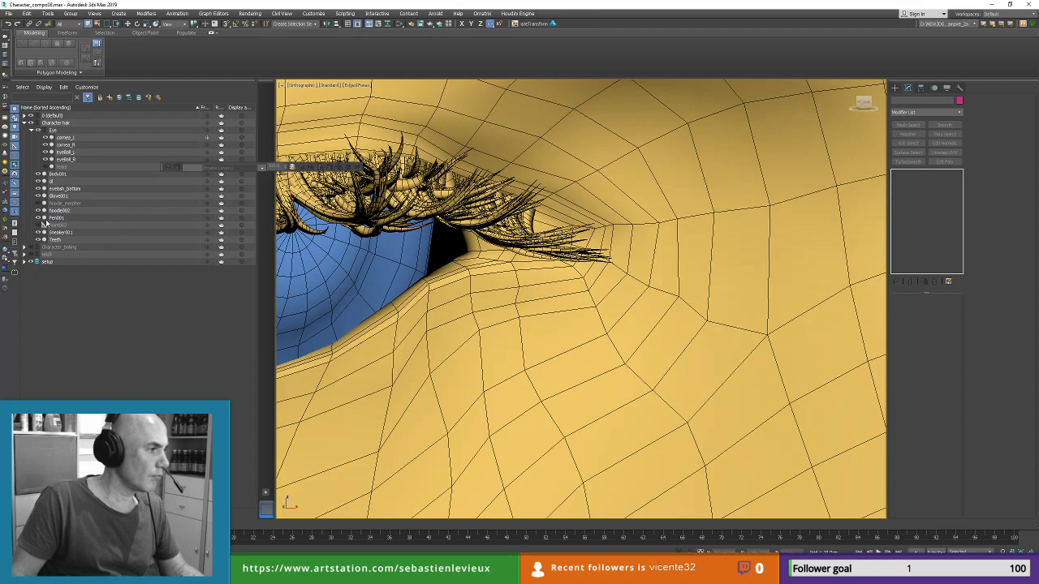
# Step: Select the eyelash_bottom strips and isolate them from the rest of the character
pyautogui.click(443, 284)
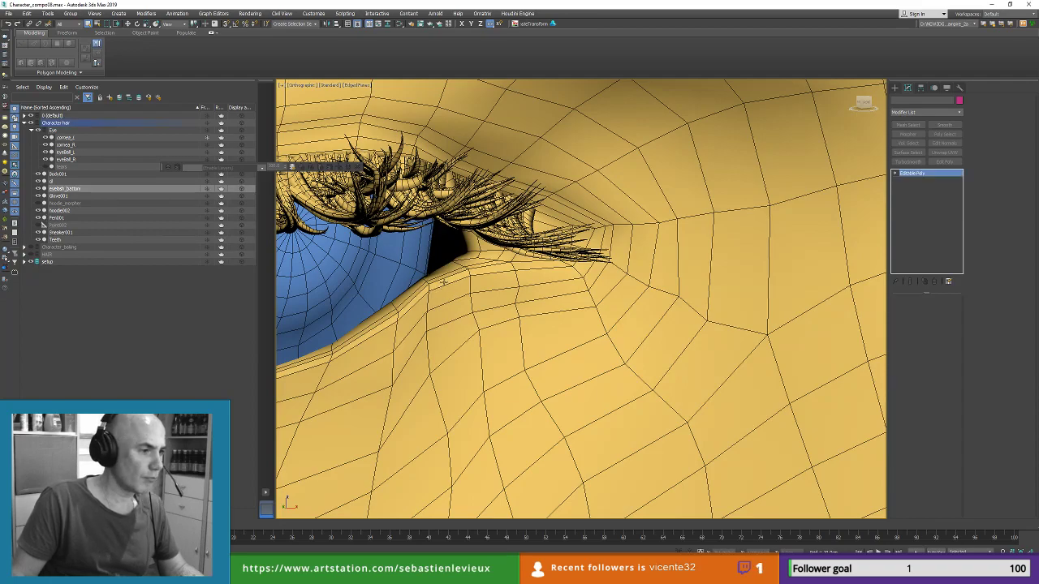
pyautogui.scroll(-2, 443, 284)
pyautogui.scroll(-3, 442, 283)
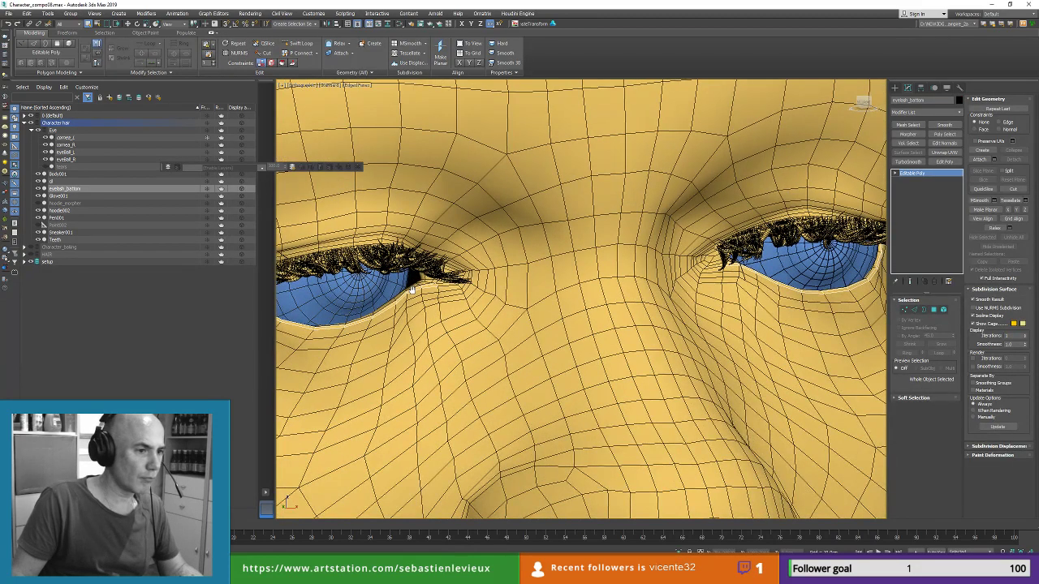
pyautogui.hotkey('alt', 'q')
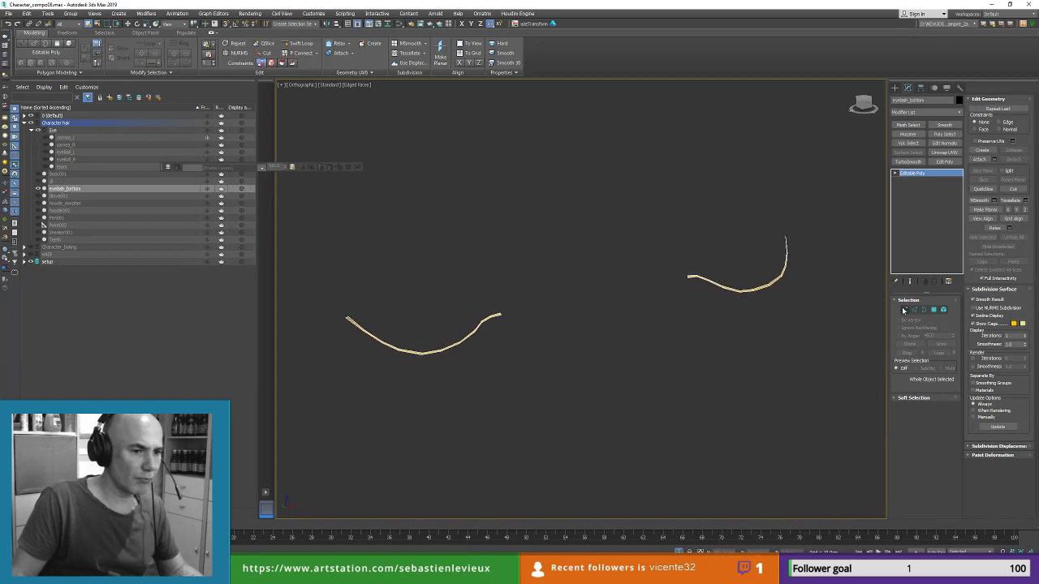
pyautogui.click(934, 310)
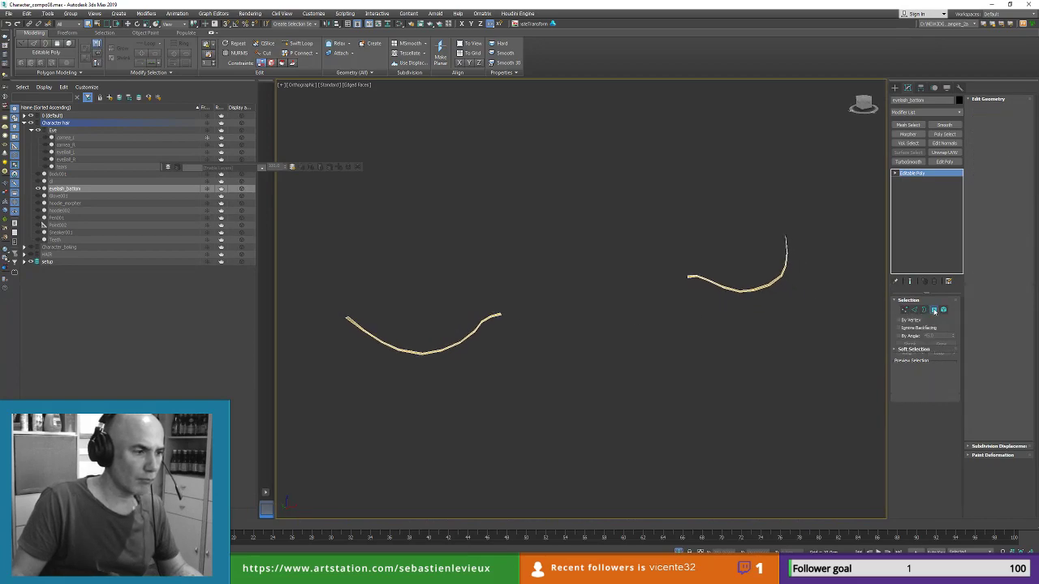
pyautogui.click(712, 366)
pyautogui.click(944, 311)
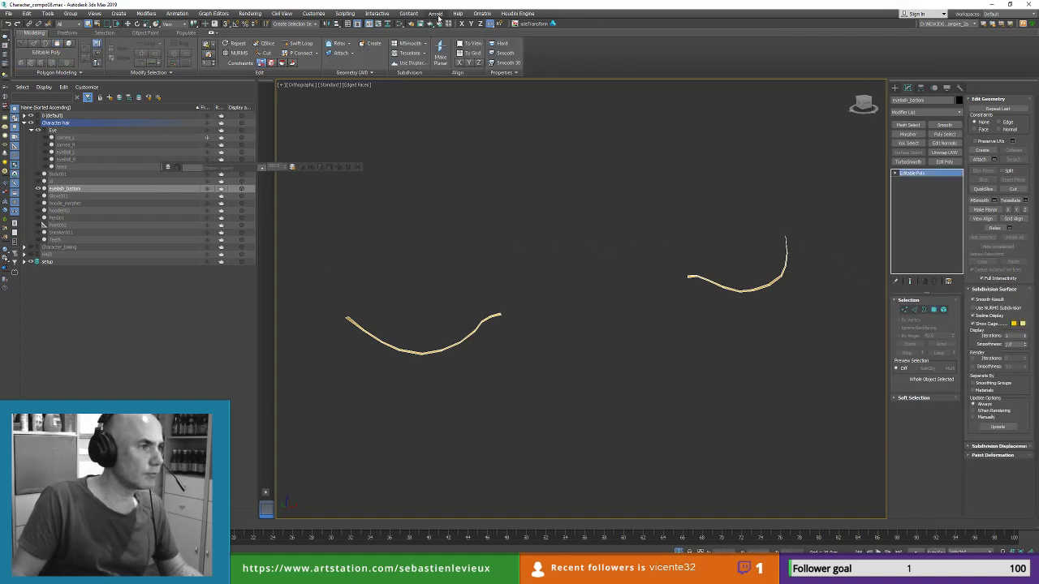
# Step: Create an Ornatrix groom on the isolated eyelash_bottom strips from the Fur Ball preset at scale 1.00 and detail 1.00
pyautogui.click(464, 14)
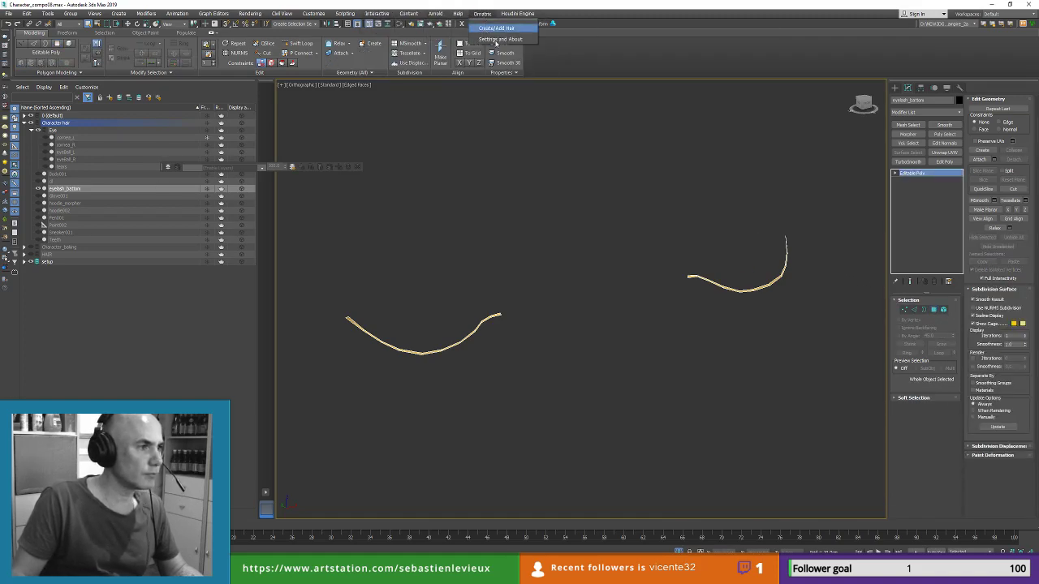
pyautogui.click(492, 38)
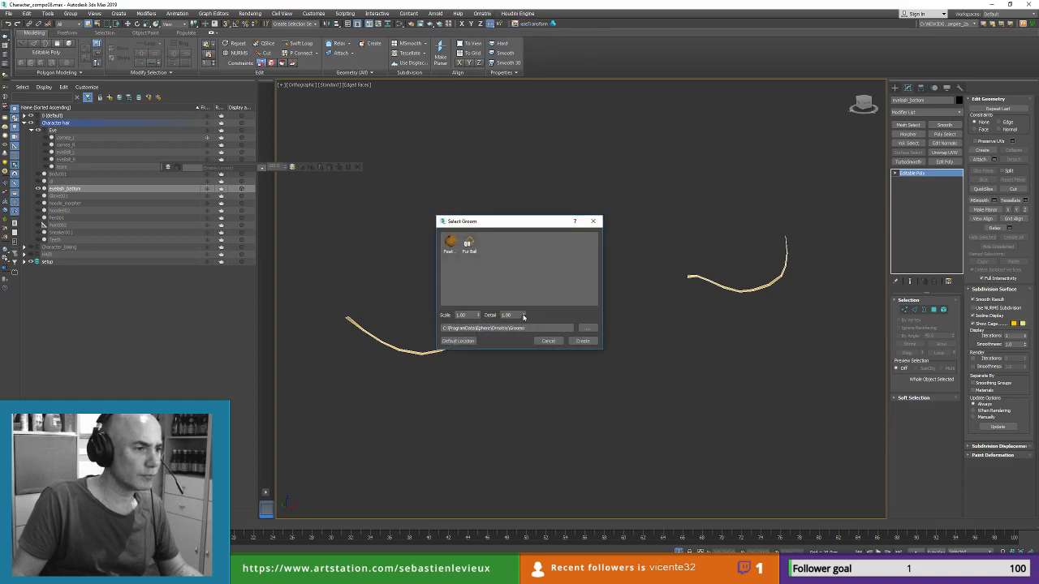
pyautogui.click(468, 244)
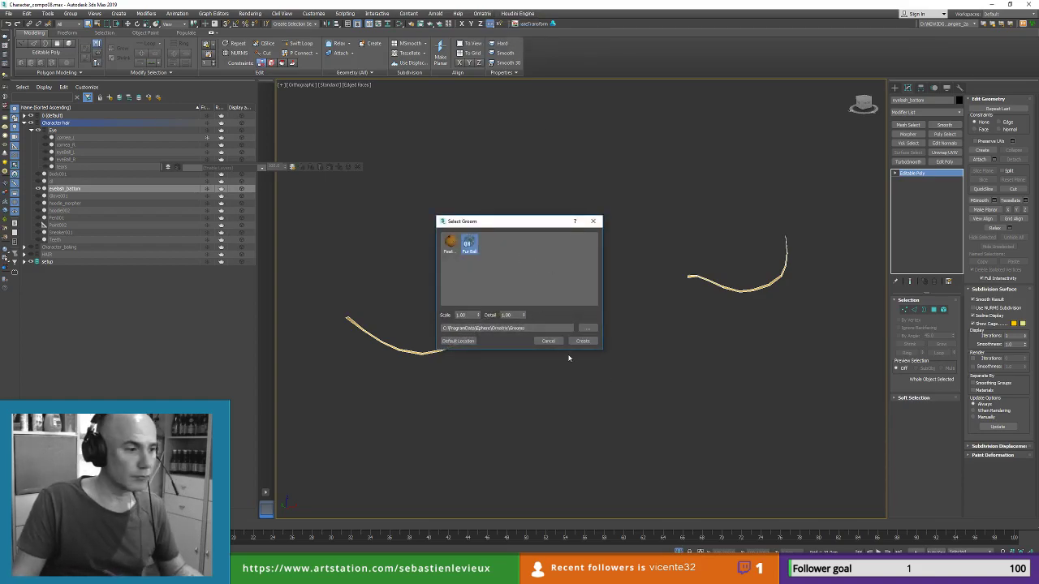
pyautogui.click(581, 341)
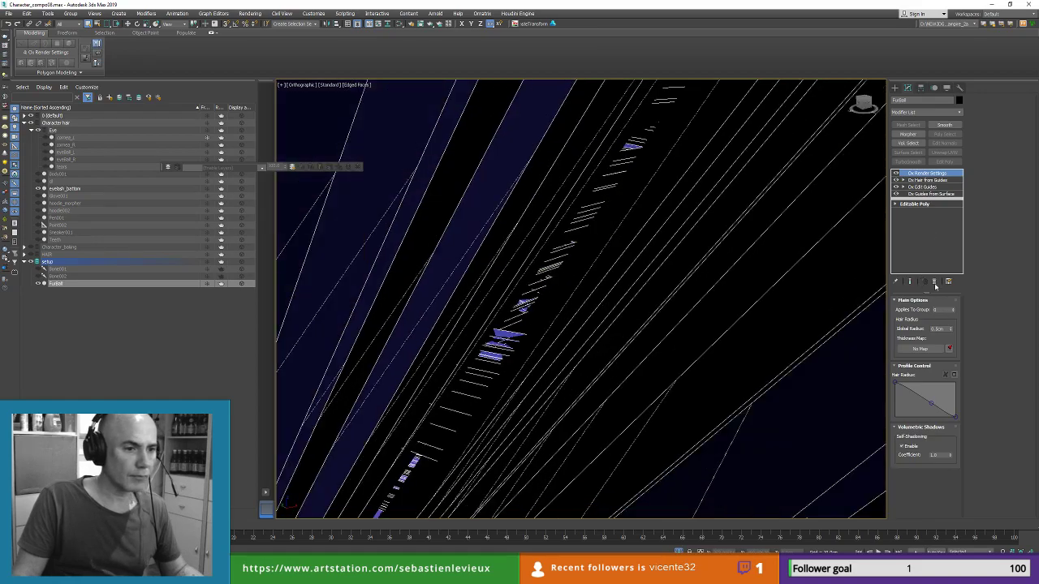
# Step: Try a much shorter guide length in Ox Guides from Surface and delete the fur ball groom
pyautogui.click(932, 195)
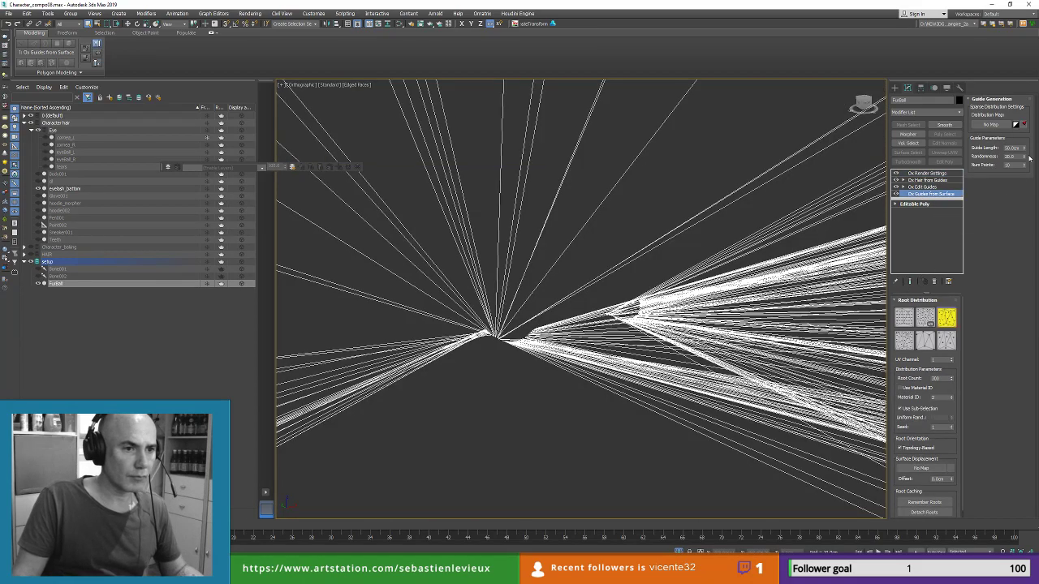
pyautogui.moveTo(1024, 149); pyautogui.dragTo(1024, 146)
pyautogui.keyDown('alt'); pyautogui.moveTo(560, 297); pyautogui.dragTo(555, 310, button='middle'); pyautogui.keyUp('alt')
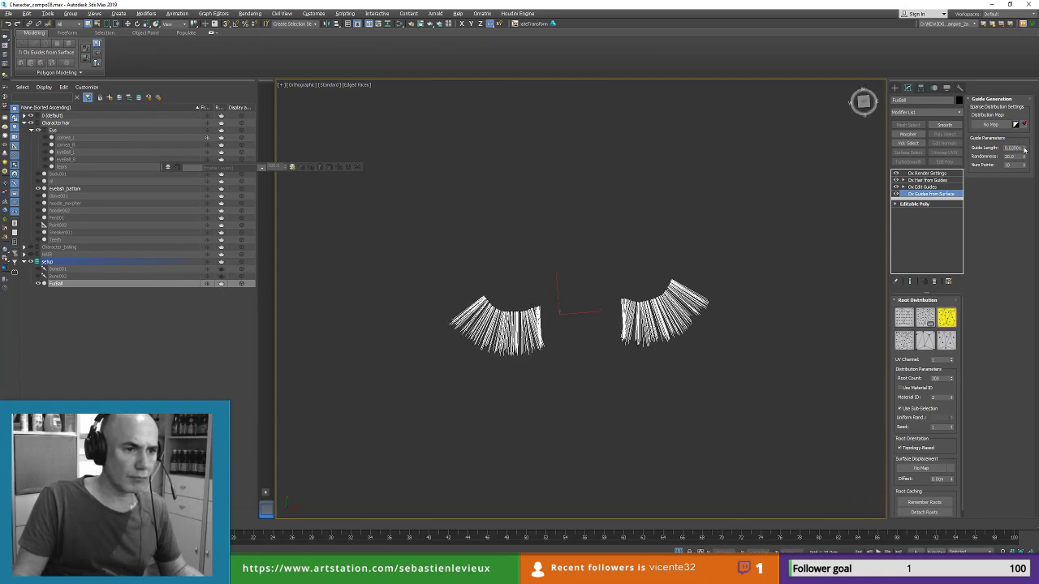
pyautogui.click(709, 283)
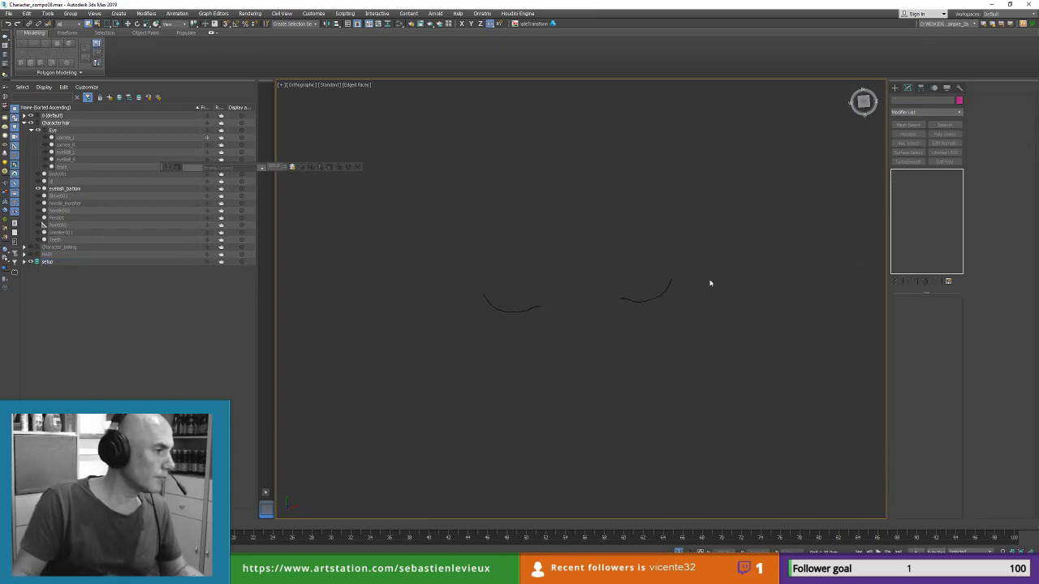
# Step: Reset the XForm of eyelash_bottom and convert it back to an Editable Poly
pyautogui.moveTo(771, 346); pyautogui.dragTo(771, 345)
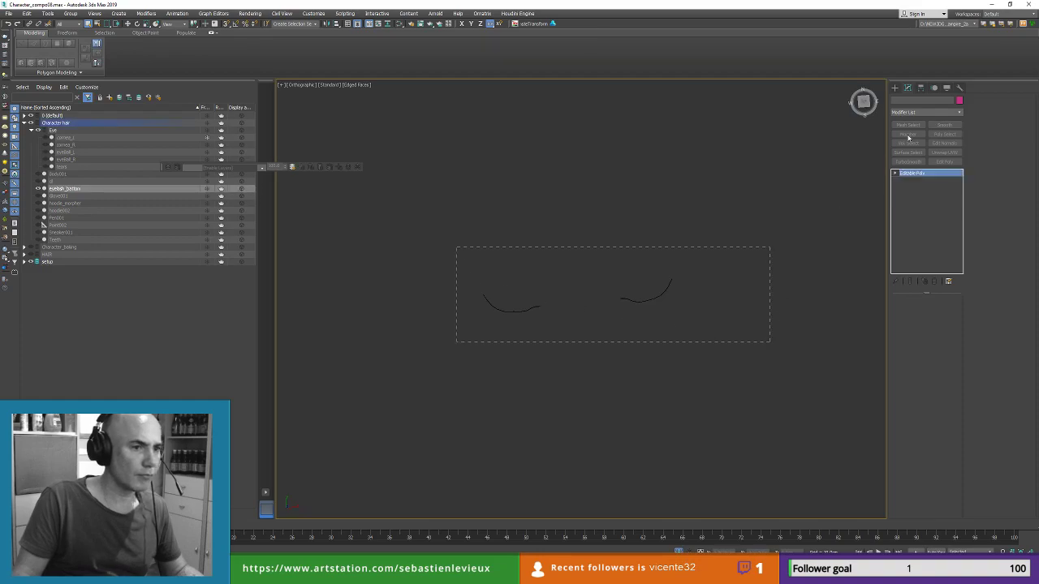
pyautogui.click(960, 88)
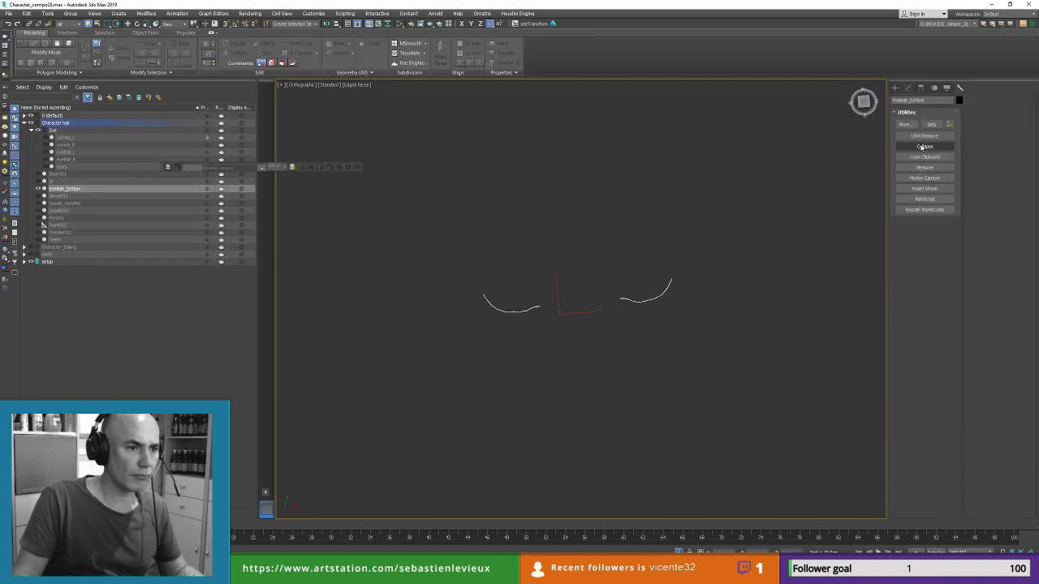
pyautogui.click(922, 189)
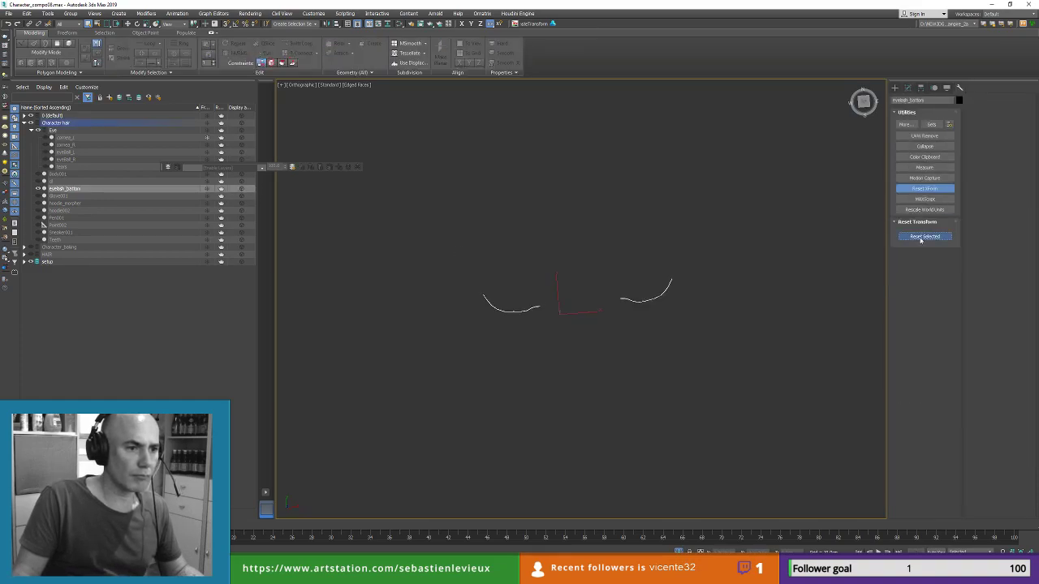
pyautogui.click(925, 236)
pyautogui.rightClick(637, 291)
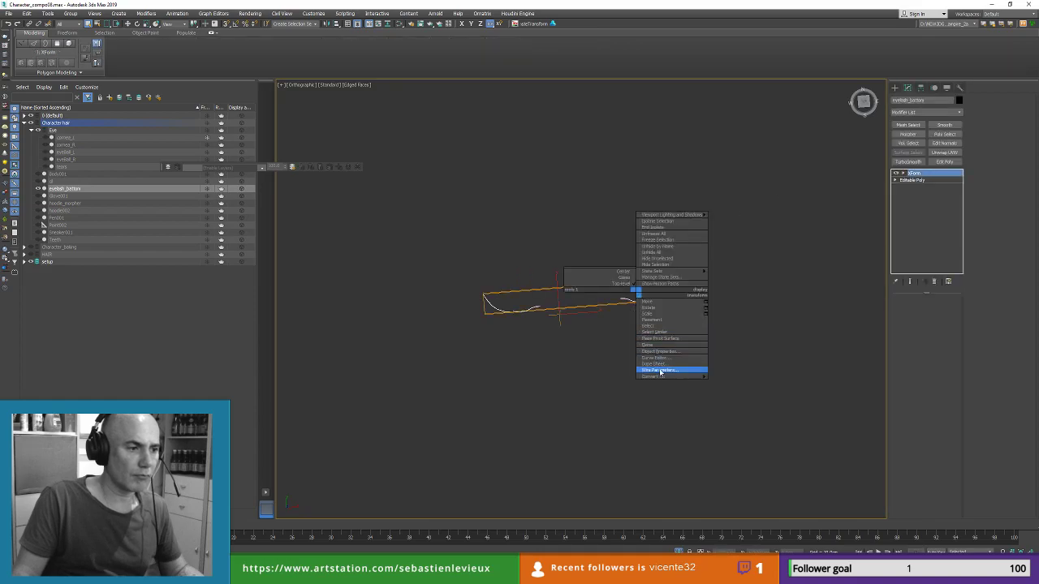
pyautogui.moveTo(665, 380)
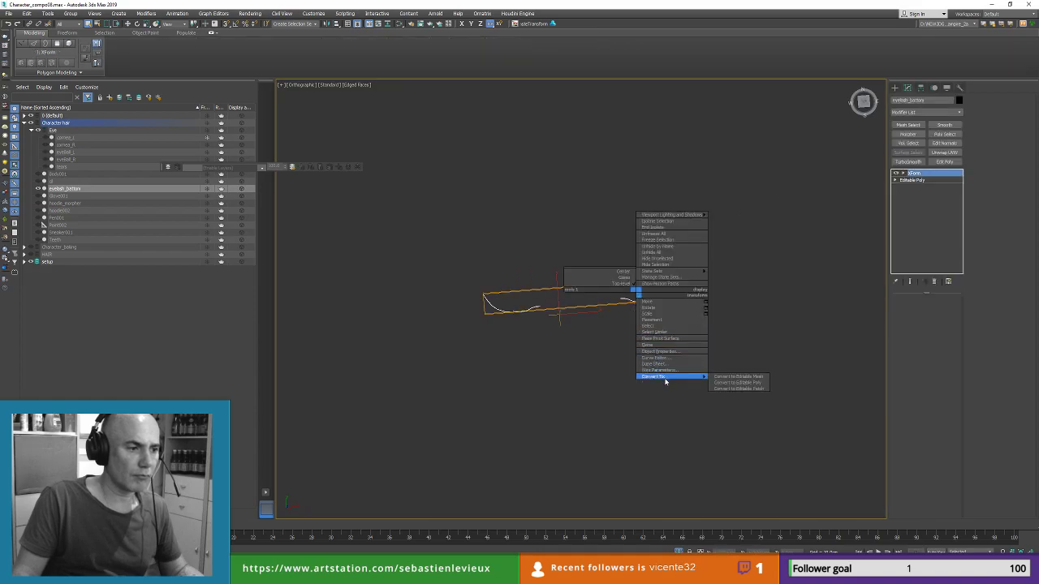
pyautogui.click(766, 387)
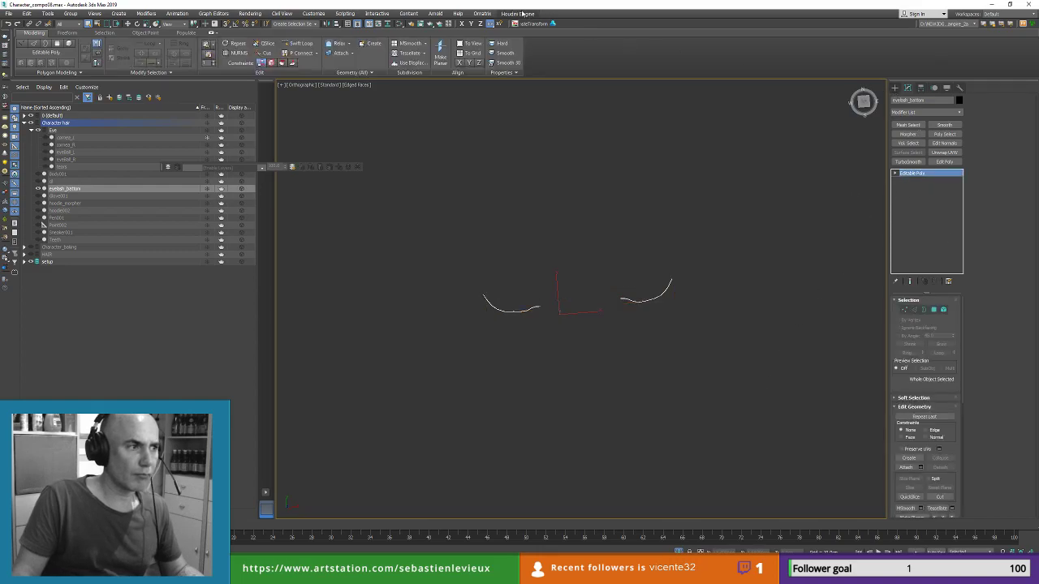
# Step: Generate a new Fur Ball groom on the reset eyelash_bottom object at scale 1.00 and detail 1.00
pyautogui.moveTo(351, 15)
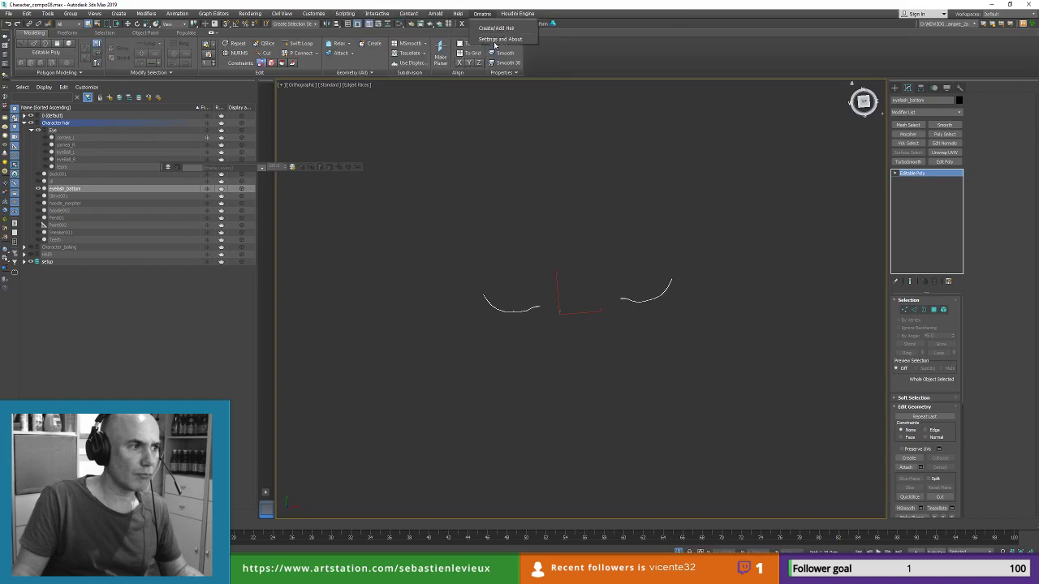
pyautogui.click(496, 28)
pyautogui.click(469, 242)
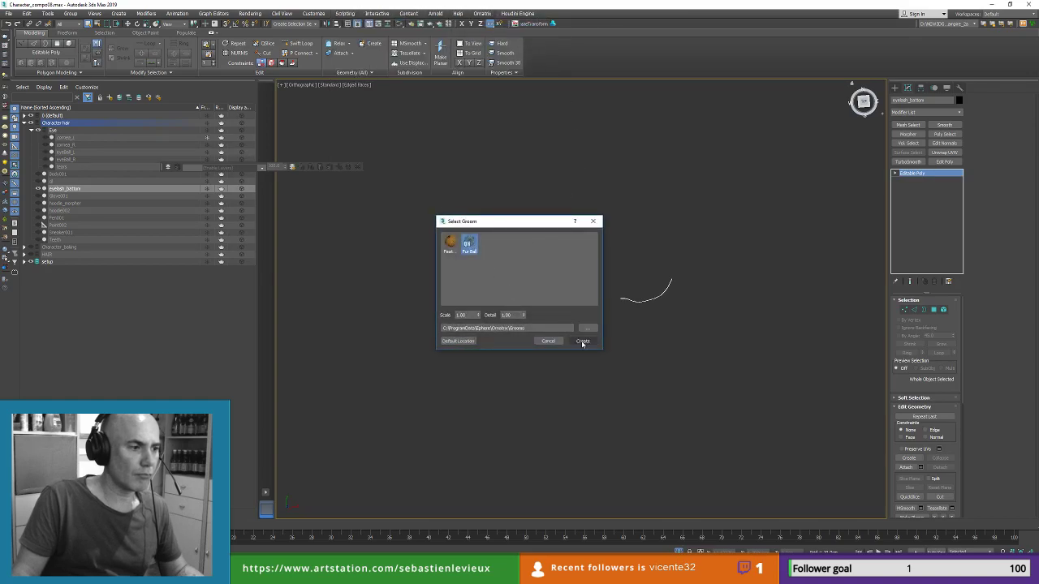
pyautogui.click(582, 342)
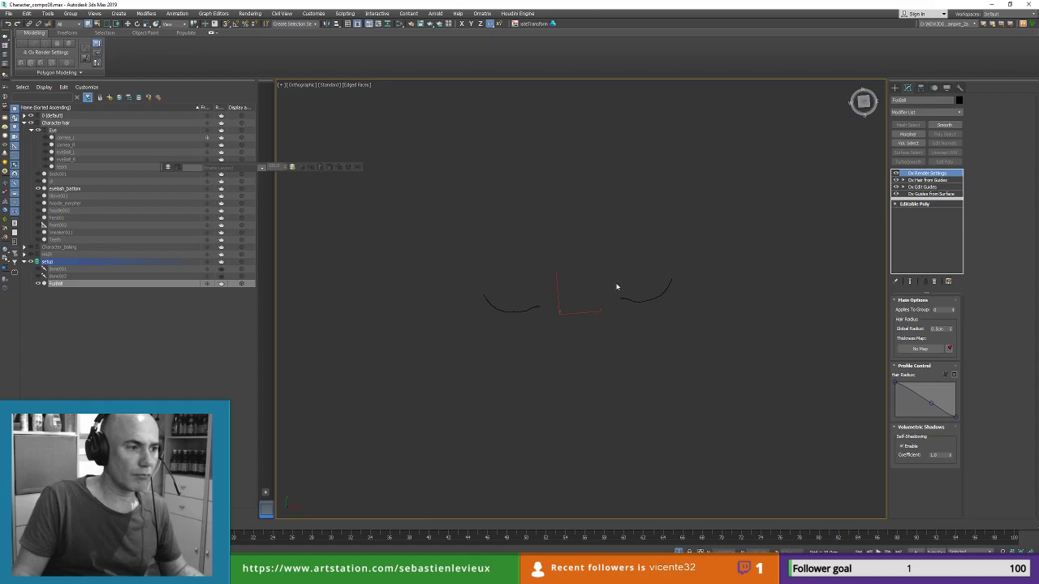
pyautogui.scroll(-2, 617, 287)
pyautogui.moveTo(617, 286); pyautogui.dragTo(592, 237, button='middle')
pyautogui.scroll(-2, 592, 237)
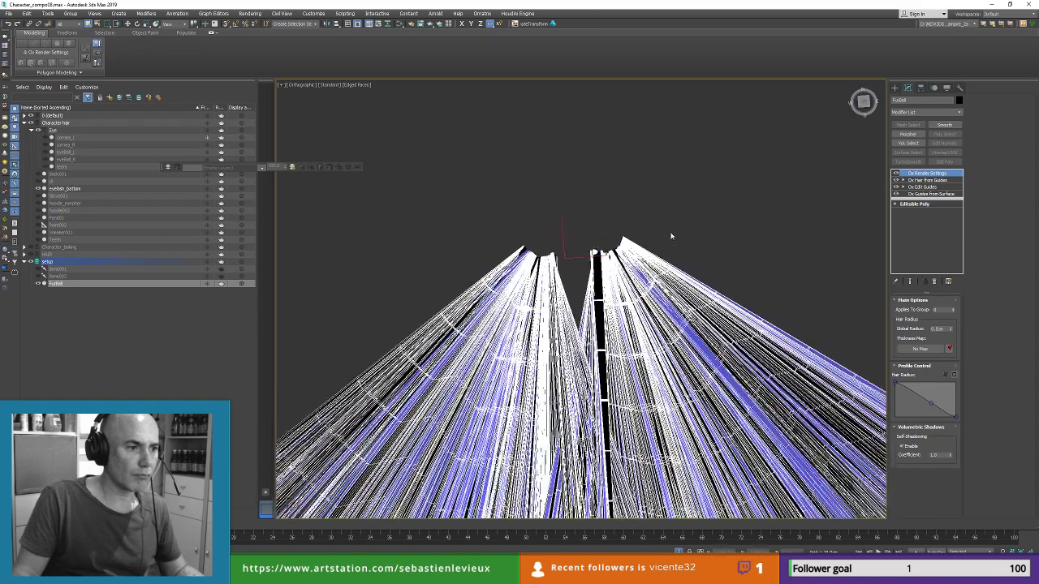
# Step: Shorten the Guide Length in Ox Guides from Surface to short lower lashes and exit isolation to bring back the whole character
pyautogui.click(917, 194)
pyautogui.rightClick(1025, 148)
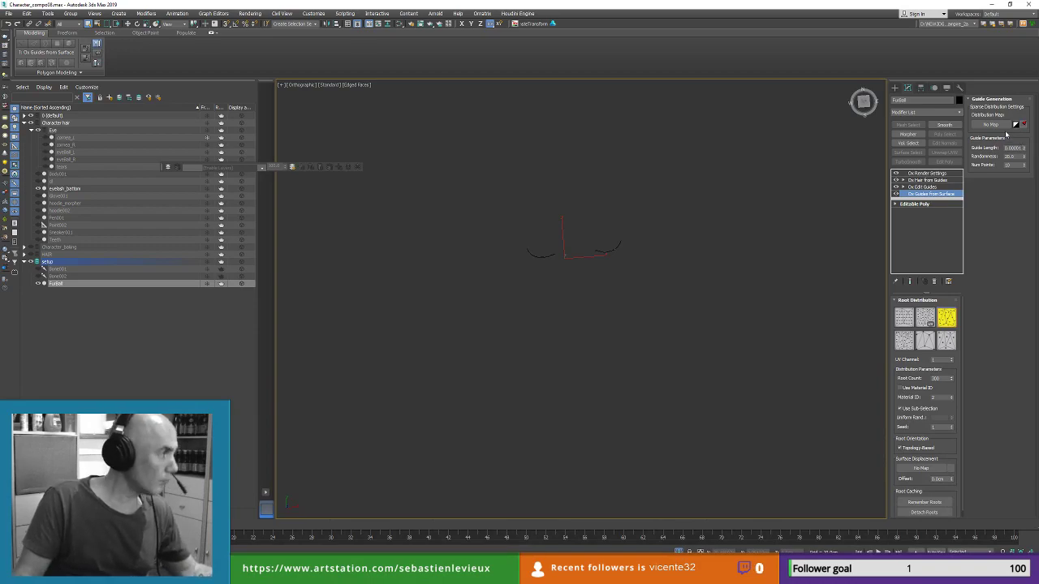
pyautogui.keyDown('alt'); pyautogui.moveTo(595, 260); pyautogui.dragTo(599, 228, button='middle'); pyautogui.keyUp('alt')
pyautogui.scroll(5, 593, 255)
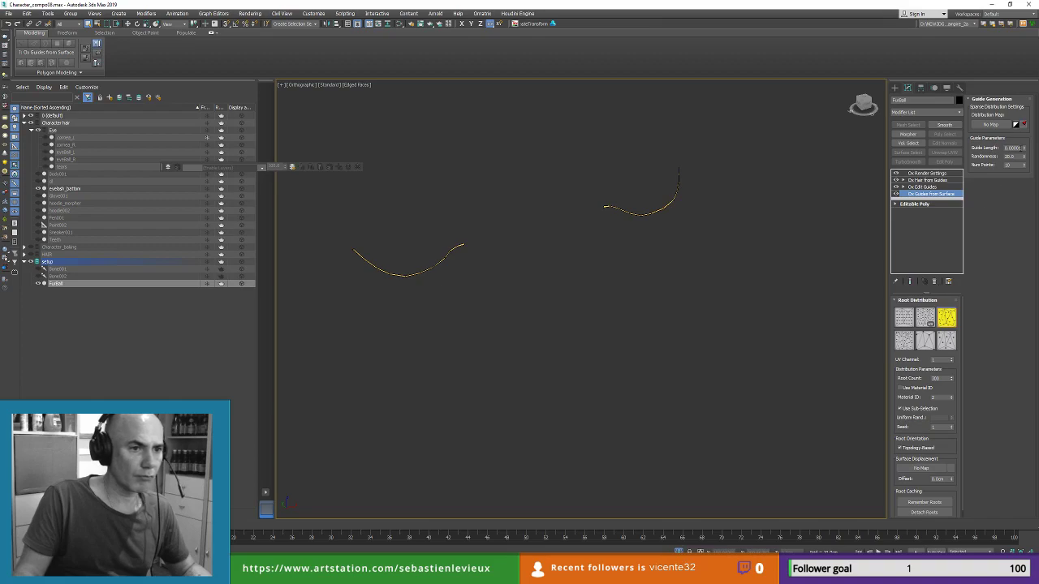
pyautogui.moveTo(1024, 149)
pyautogui.mouseDown()
pyautogui.moveTo(1025, 73)
pyautogui.moveTo(1025, 129)
pyautogui.mouseUp()
pyautogui.keyDown('alt'); pyautogui.moveTo(633, 255); pyautogui.dragTo(606, 508, button='middle'); pyautogui.keyUp('alt')
pyautogui.click(677, 552)
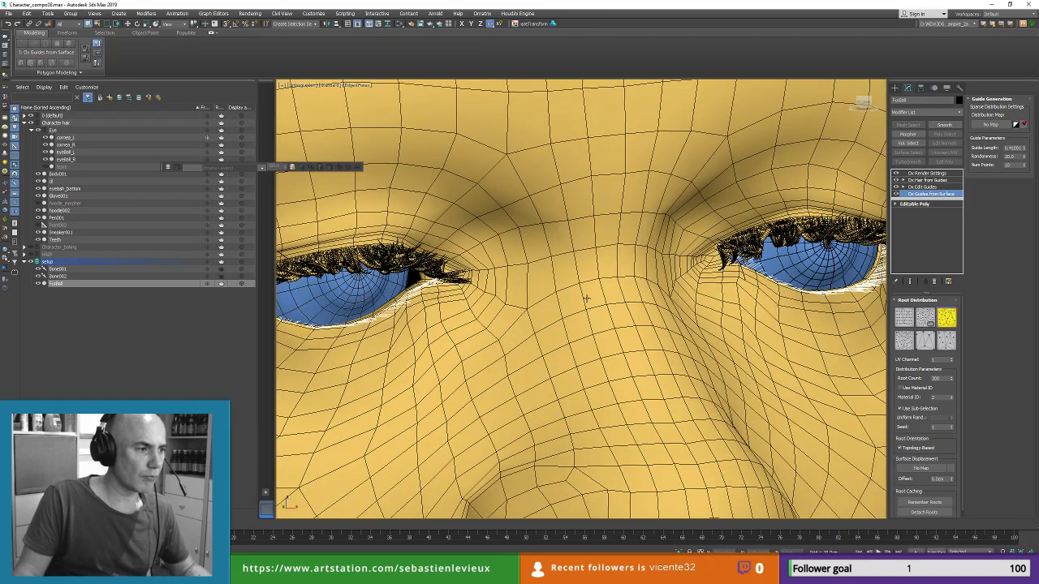
# Step: Inspect the lower lash guides on the face and check the character's eyes in the Marmoset Toolbag render
pyautogui.moveTo(586, 299)
pyautogui.keyDown('alt'); pyautogui.mouseDown(button='middle')
pyautogui.moveTo(605, 284)
pyautogui.moveTo(604, 297)
pyautogui.mouseUp(button='middle'); pyautogui.keyUp('alt')
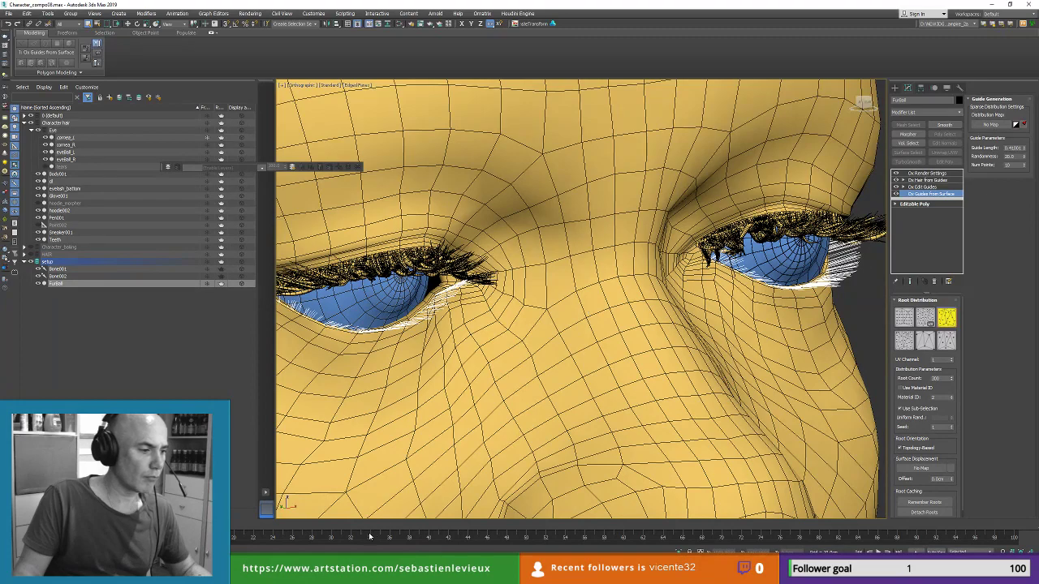
pyautogui.click(369, 575)
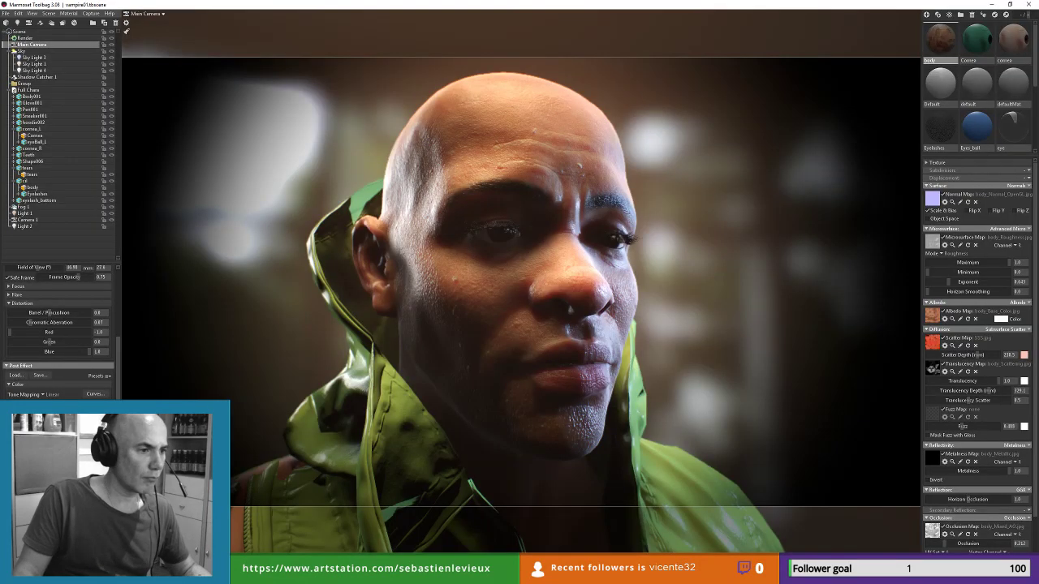
pyautogui.moveTo(383, 575)
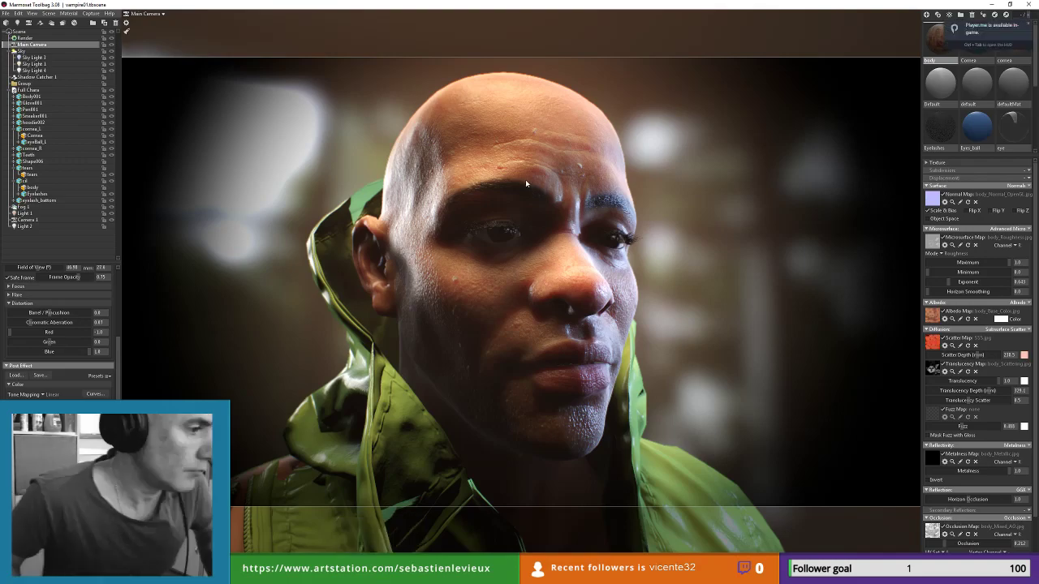
pyautogui.hotkey('alt', 'Tab')
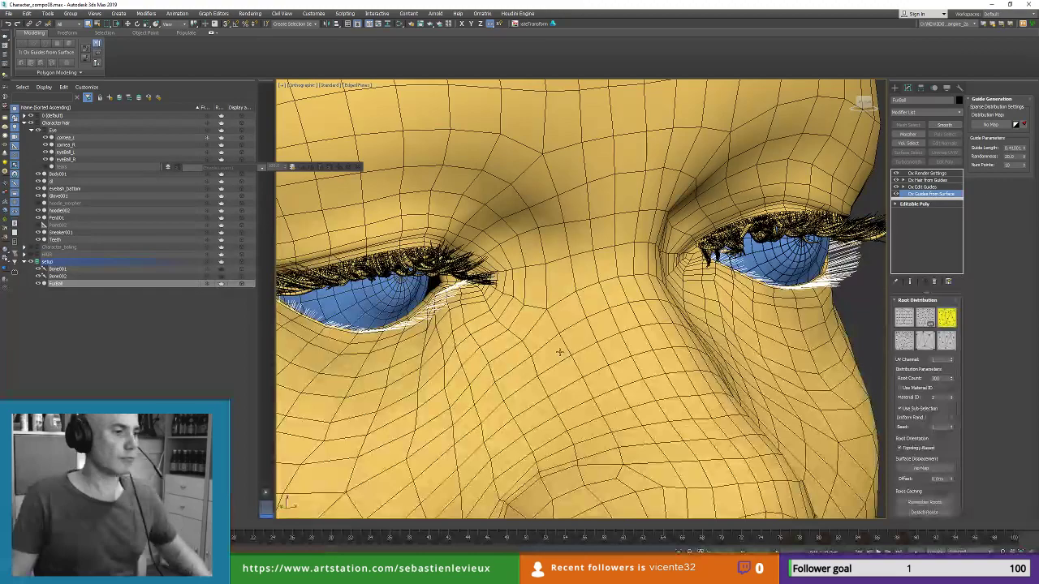
# Step: Remove the Ox Hair from Guides modifier from the lower eyelash groom
pyautogui.keyDown('alt'); pyautogui.moveTo(559, 351); pyautogui.dragTo(682, 333, button='middle'); pyautogui.keyUp('alt')
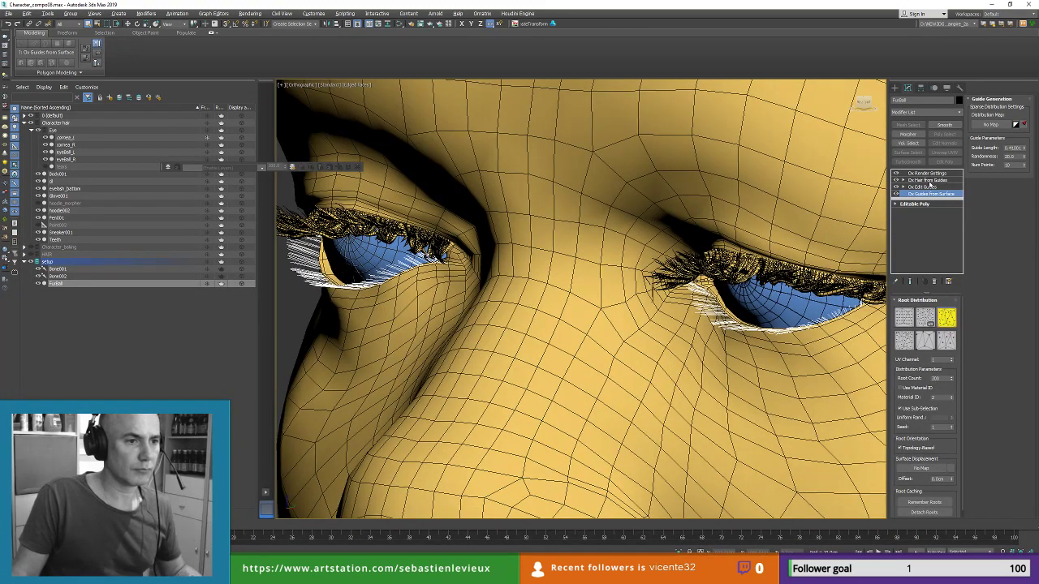
pyautogui.click(928, 180)
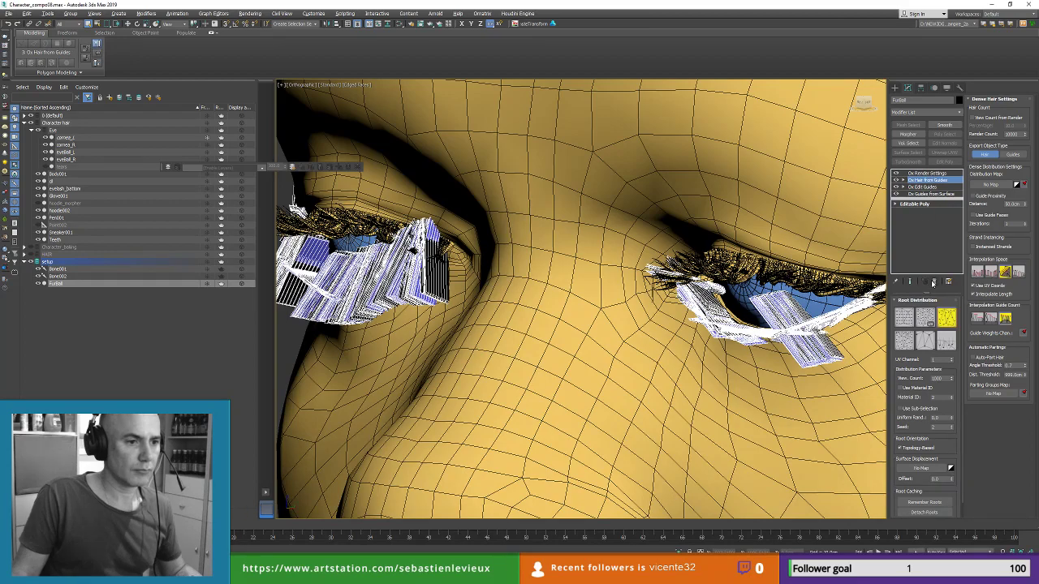
pyautogui.click(934, 281)
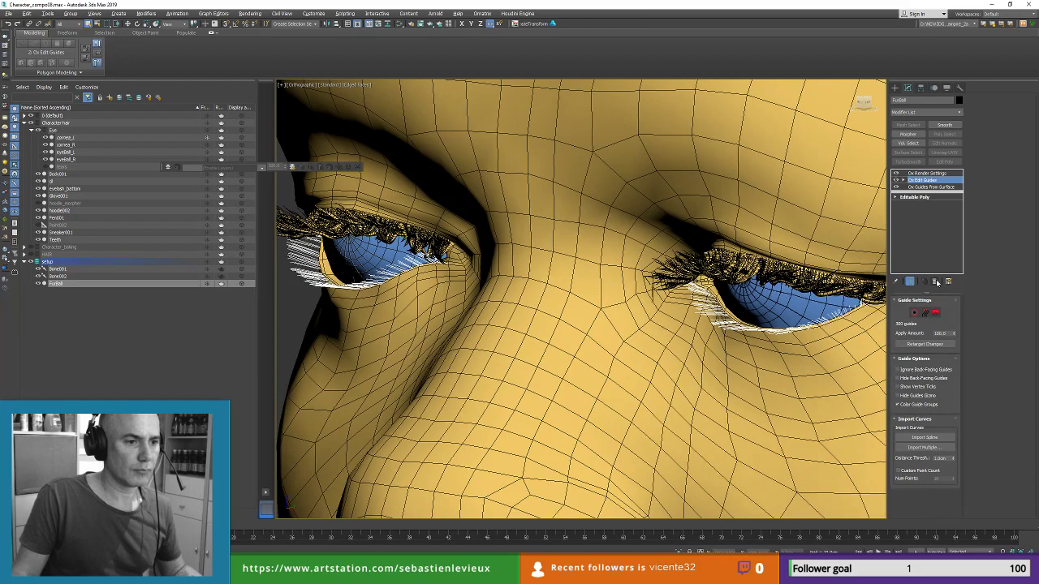
# Step: Check the Global Radius in the upper Eyelashes' Ox Render Settings and set a finer Global Radius for the lower eyelash groom
pyautogui.click(934, 173)
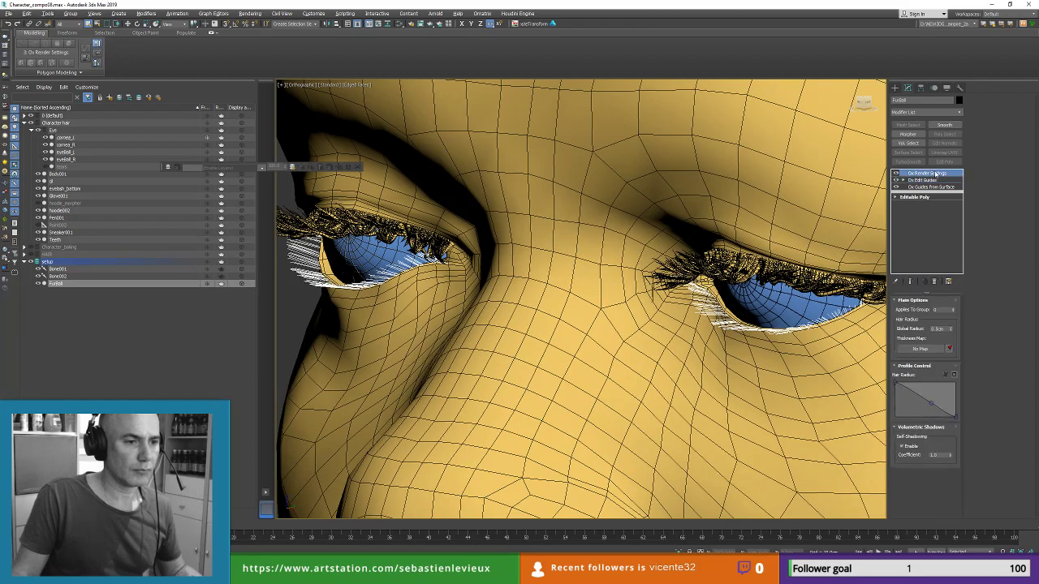
pyautogui.click(939, 328)
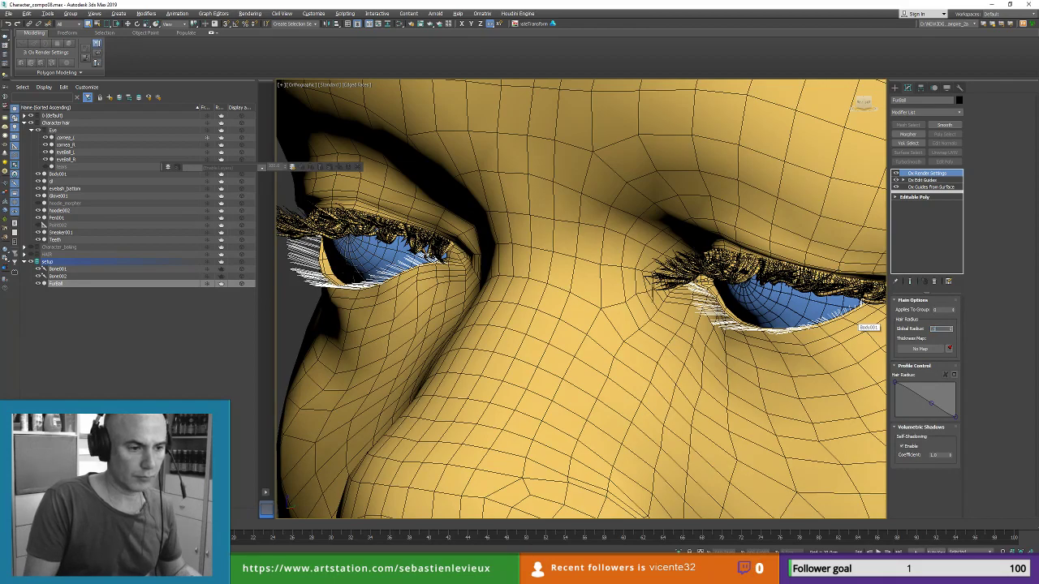
pyautogui.click(857, 322)
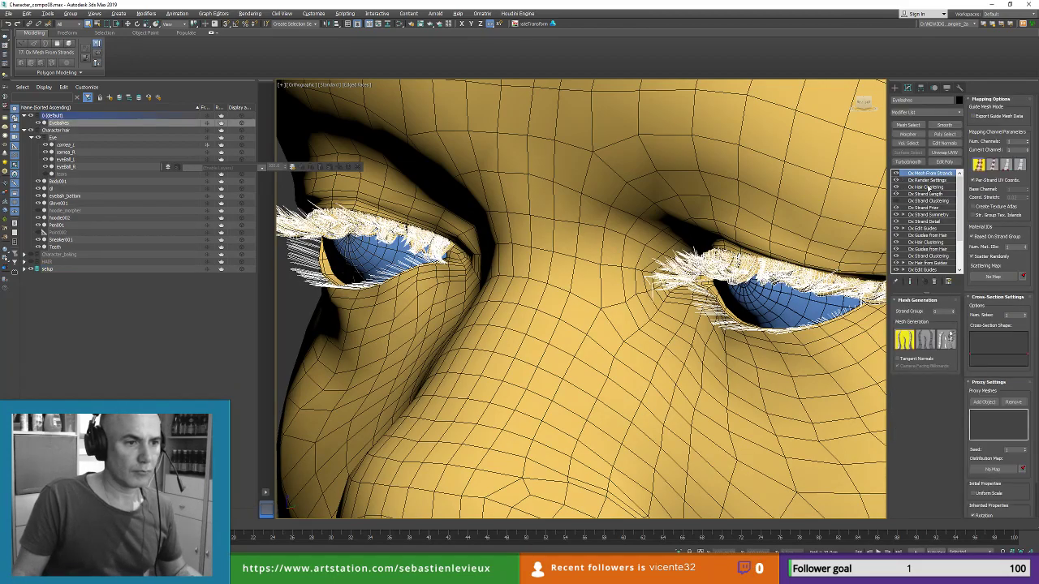
pyautogui.click(930, 181)
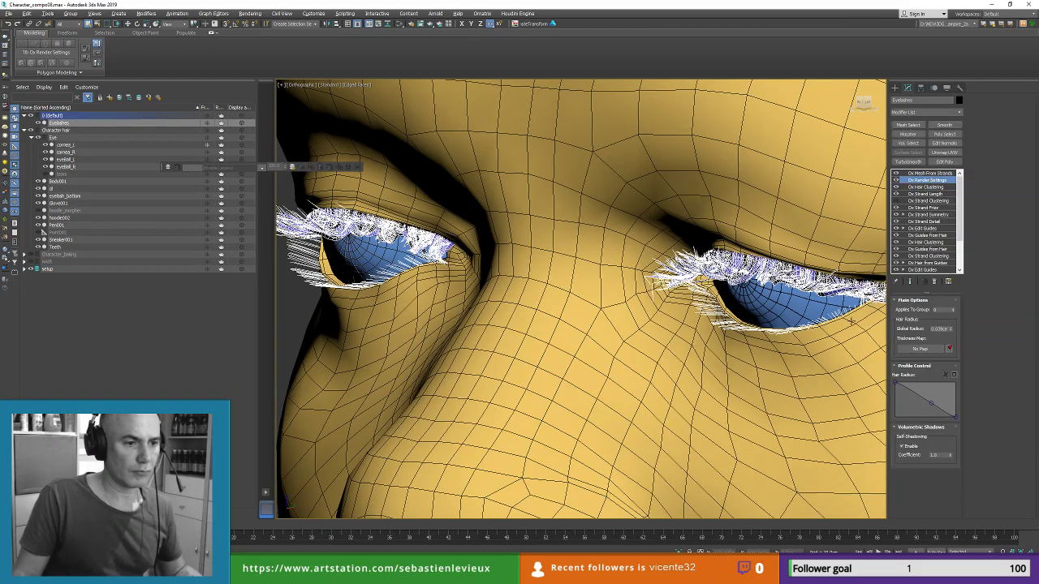
pyautogui.hotkey('ctrl', 'z')
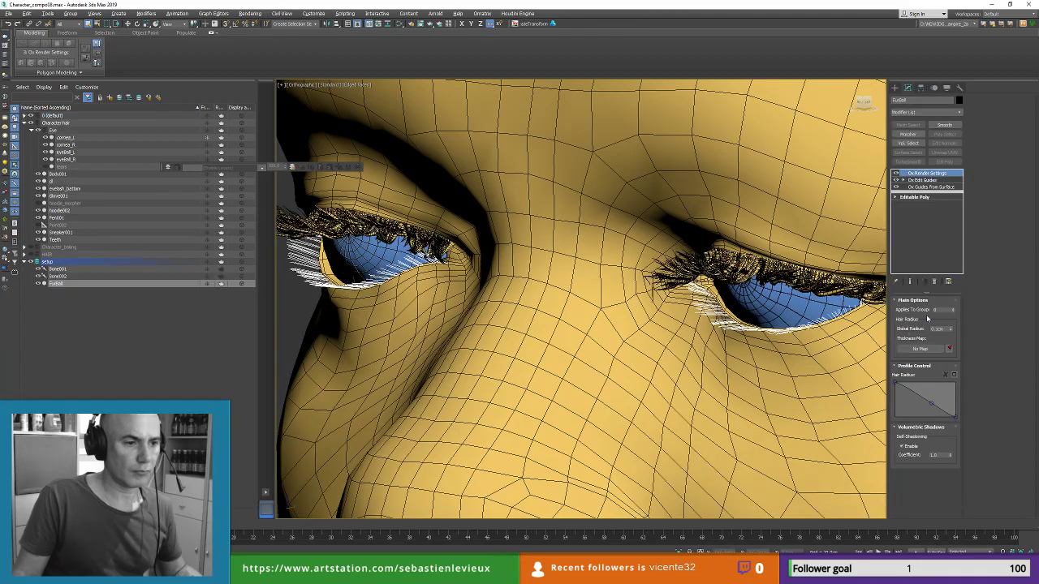
pyautogui.click(934, 328)
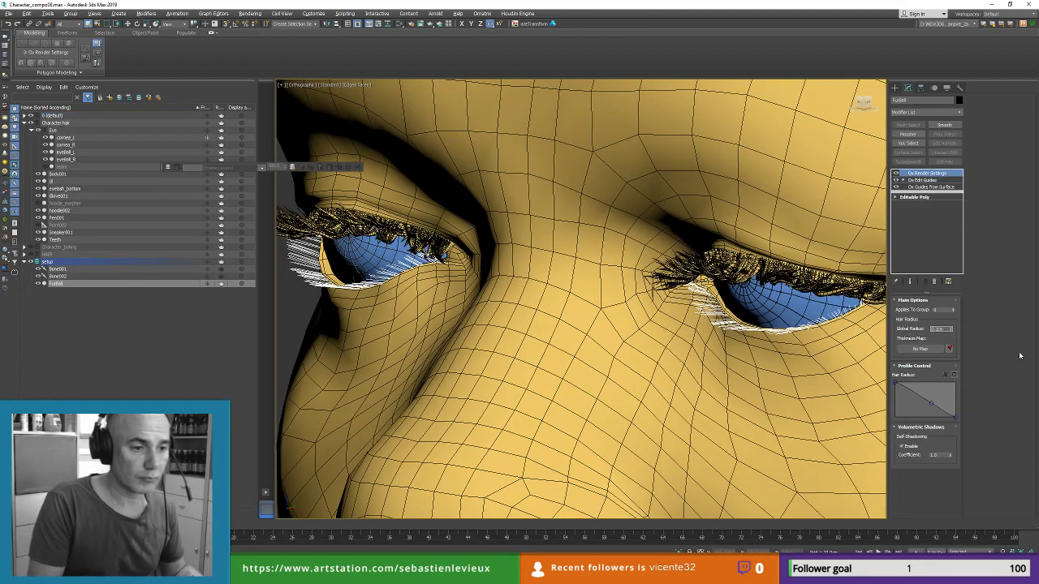
pyautogui.write('2')
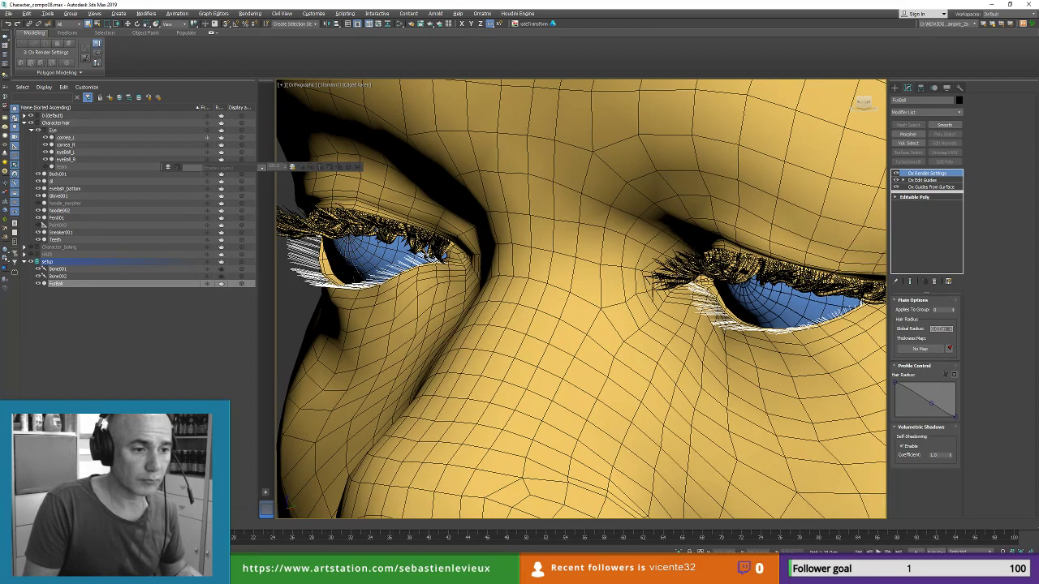
pyautogui.press('Return')
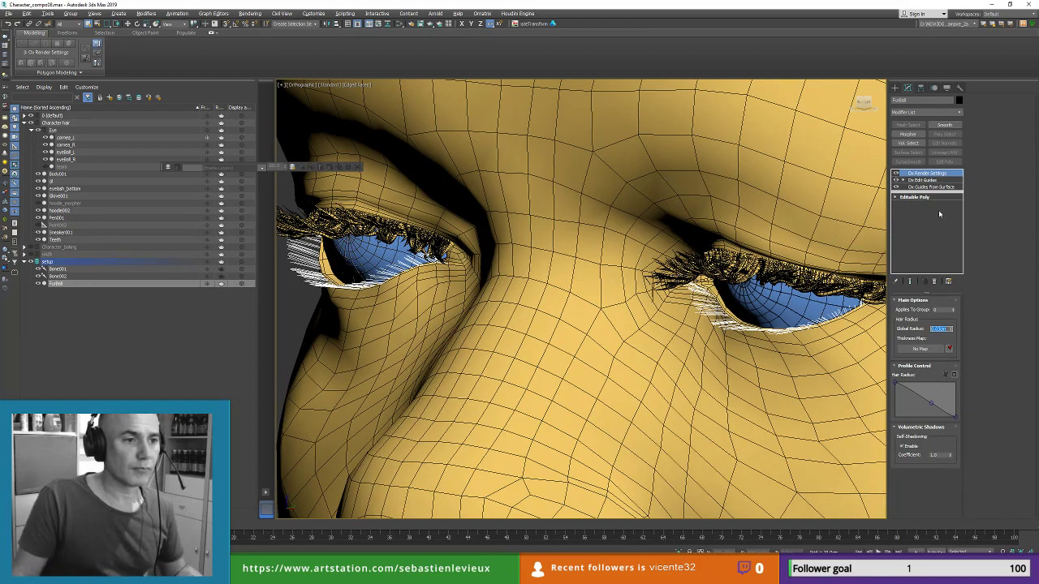
# Step: Isolate the upper Eyelashes and the lower lash groom, and review the full modifier stack of the upper Eyelashes
pyautogui.click(932, 180)
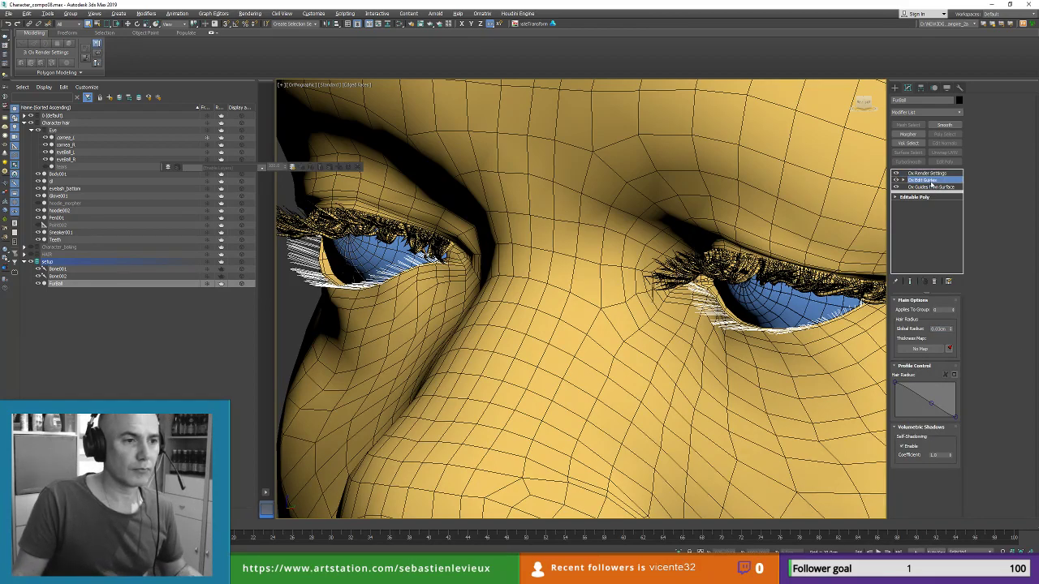
pyautogui.click(931, 188)
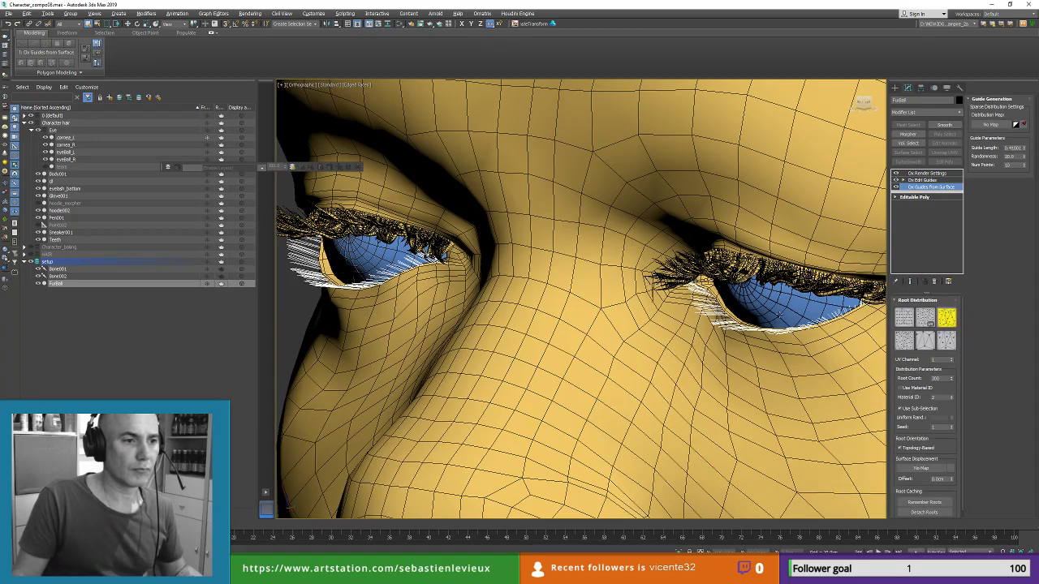
pyautogui.keyDown('alt'); pyautogui.moveTo(780, 314); pyautogui.dragTo(610, 292, button='middle'); pyautogui.keyUp('alt')
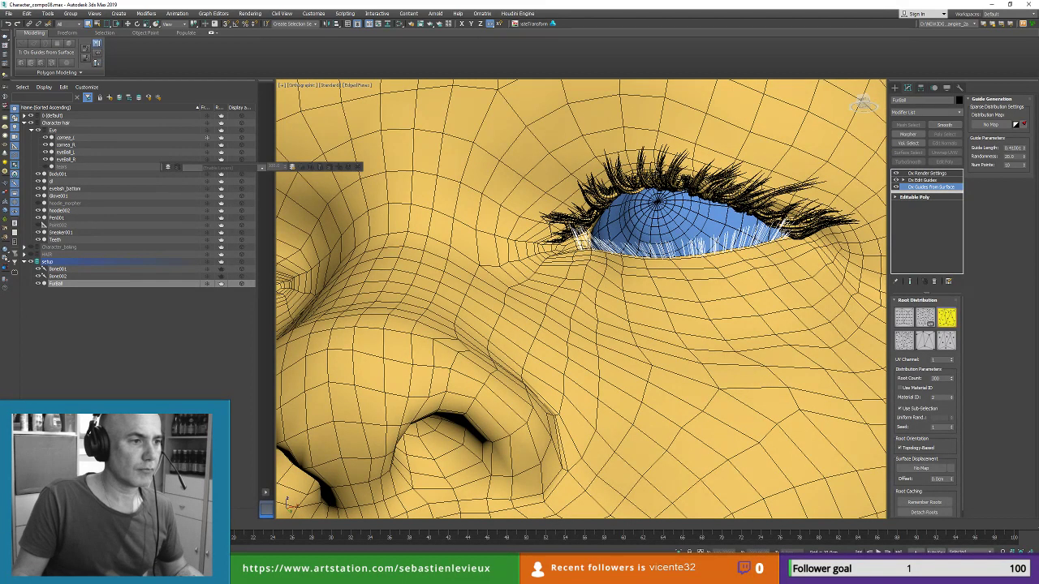
pyautogui.keyDown('ctrl'); pyautogui.click(629, 180); pyautogui.keyUp('ctrl')
pyautogui.hotkey('alt', 'q')
pyautogui.keyDown('alt'); pyautogui.moveTo(630, 259); pyautogui.dragTo(641, 322, button='middle'); pyautogui.keyUp('alt')
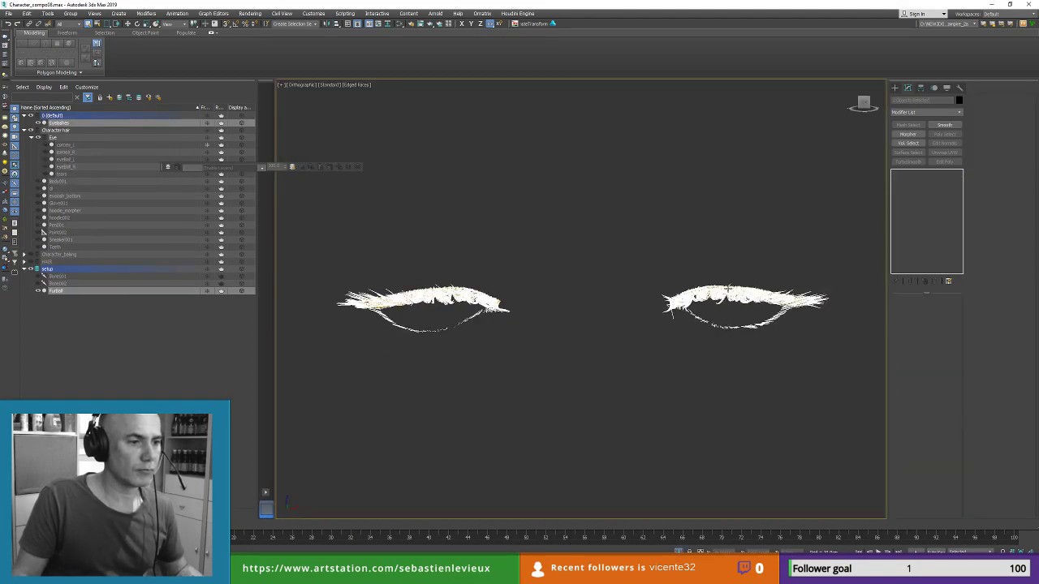
pyautogui.keyDown('alt'); pyautogui.moveTo(752, 330); pyautogui.dragTo(722, 279, button='middle'); pyautogui.keyUp('alt')
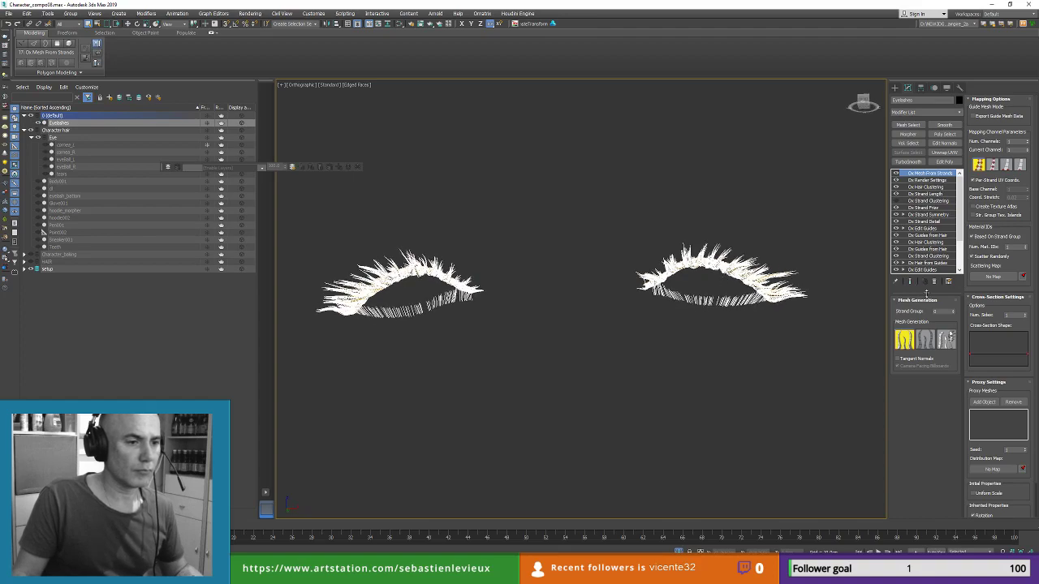
pyautogui.moveTo(926, 292); pyautogui.dragTo(920, 332)
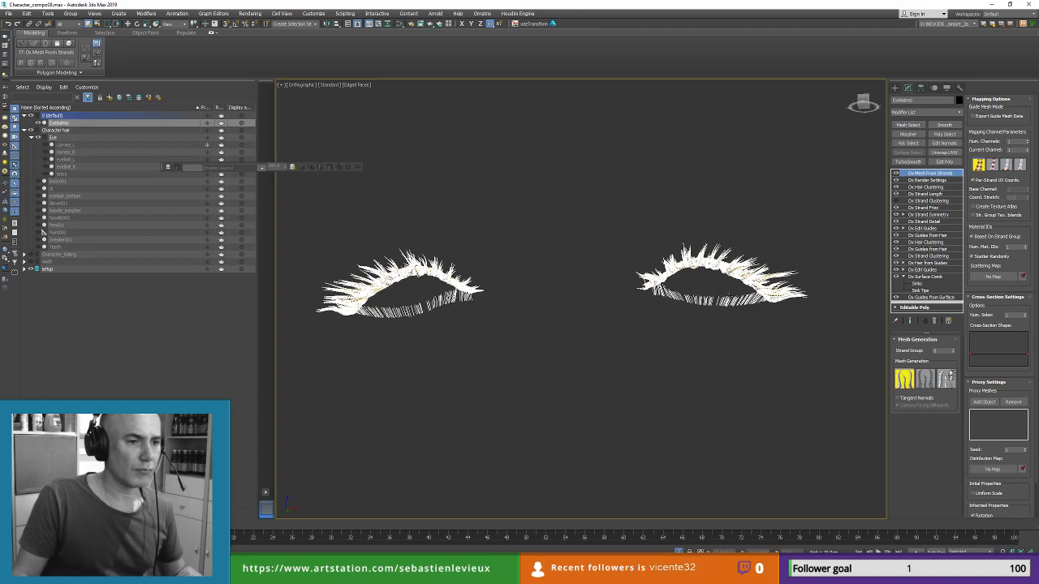
# Step: Add an Ox Surface Comb modifier directly above Ox Guides from Surface on the lower lash groom, keeping Bend Strands enabled
pyautogui.click(733, 300)
pyautogui.keyDown('alt'); pyautogui.moveTo(722, 313); pyautogui.dragTo(677, 349, button='middle'); pyautogui.keyUp('alt')
pyautogui.click(928, 188)
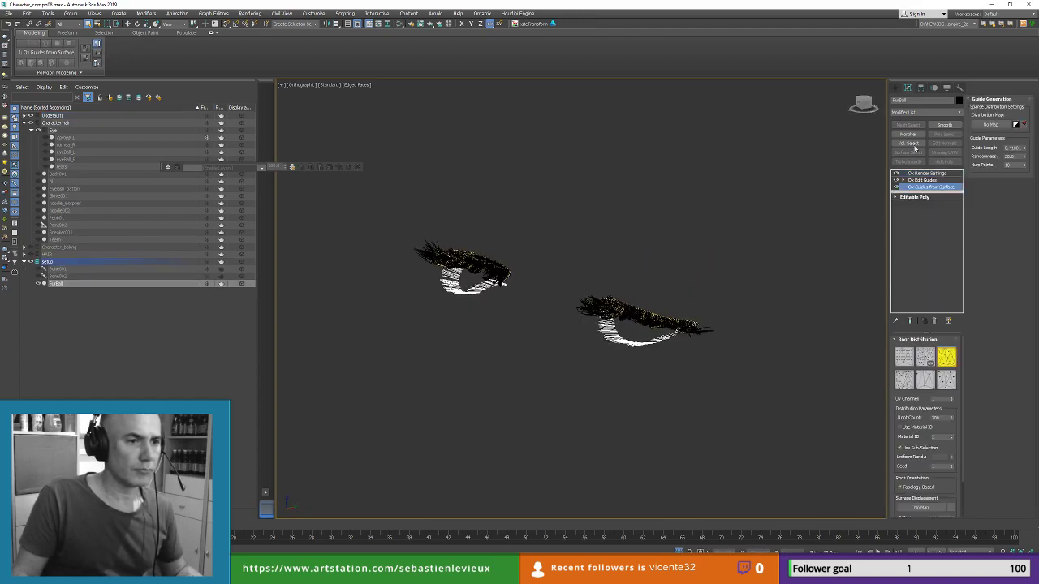
pyautogui.click(924, 112)
pyautogui.scroll(-3, 925, 114)
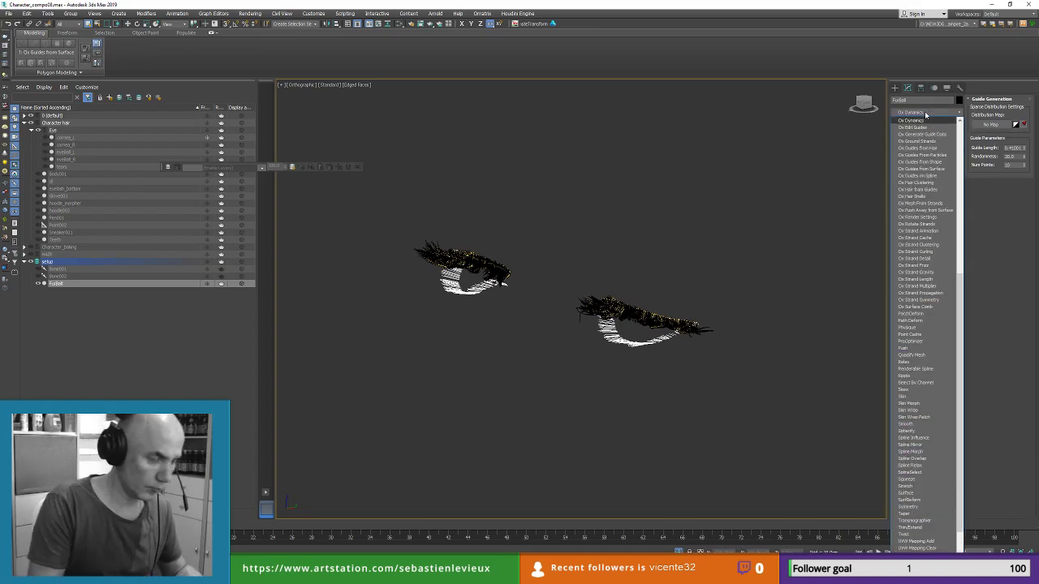
pyautogui.click(917, 308)
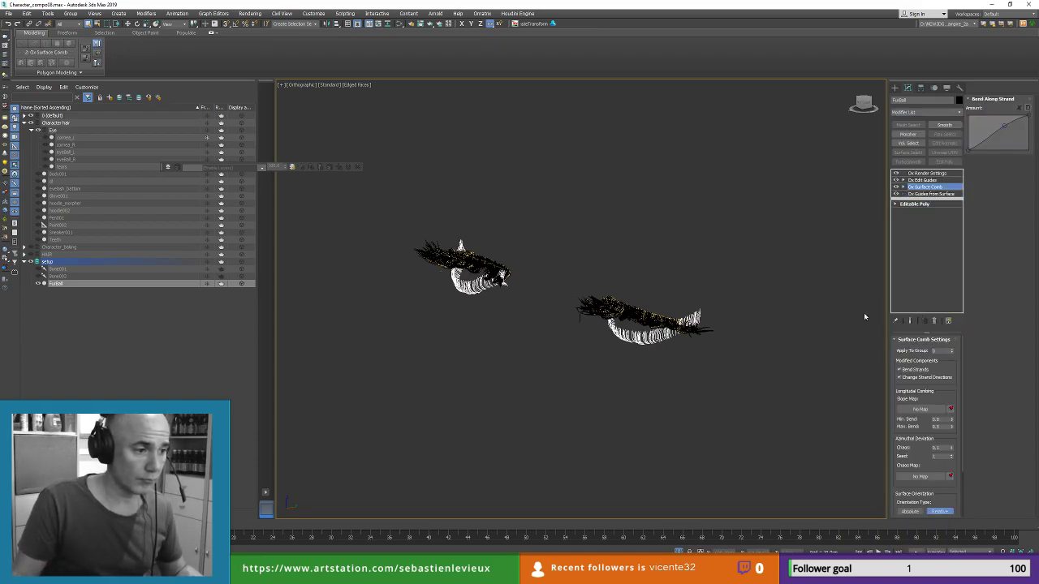
pyautogui.click(899, 370)
pyautogui.click(900, 370)
pyautogui.keyDown('alt'); pyautogui.moveTo(630, 332); pyautogui.dragTo(673, 308, button='middle'); pyautogui.keyUp('alt')
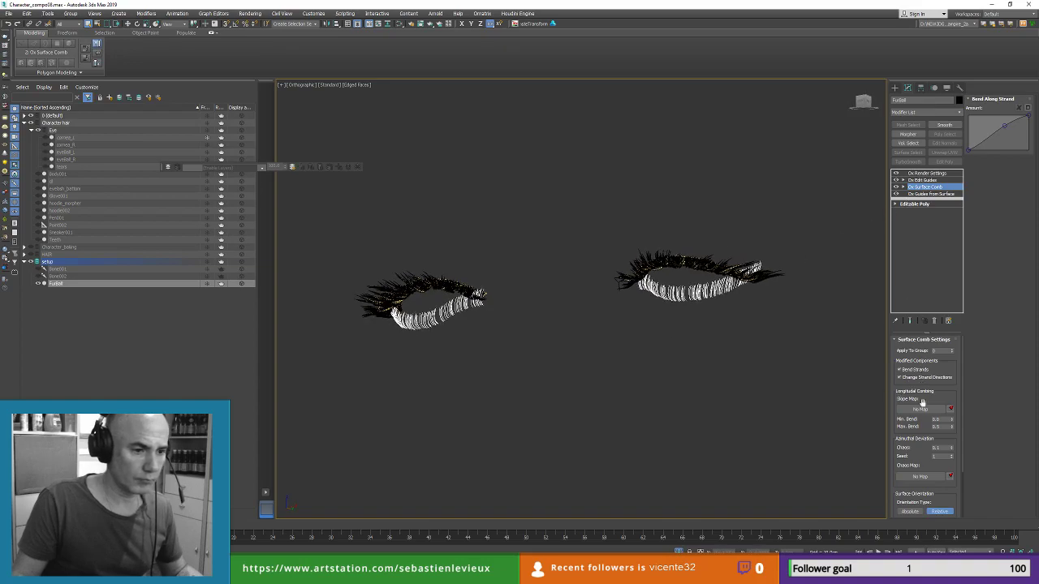
# Step: Create directional Surface Comb sinks on the character's right lower lashes: down and outward at the outer corner, straight down at the middle
pyautogui.click(903, 188)
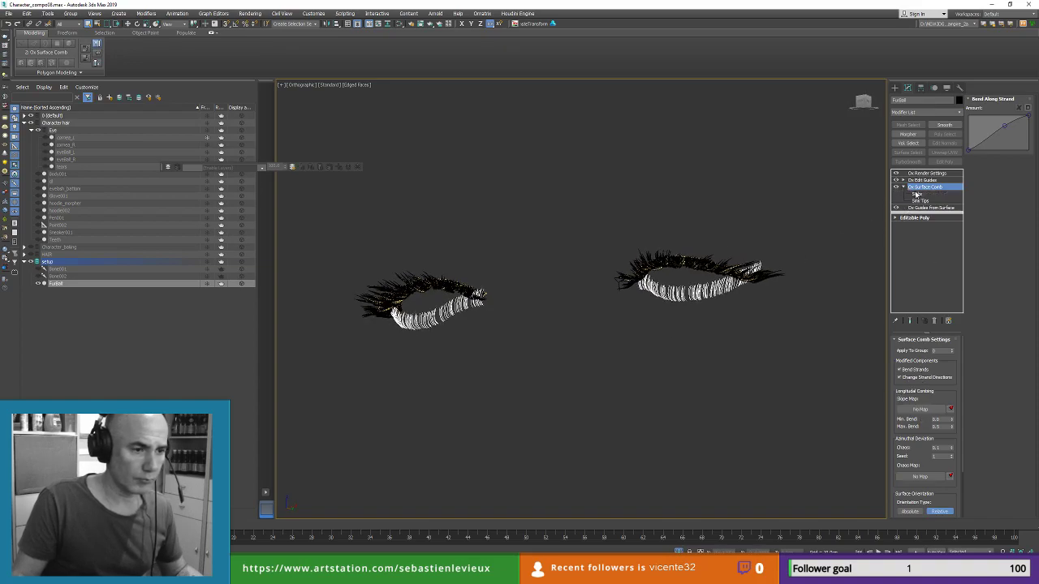
pyautogui.click(917, 194)
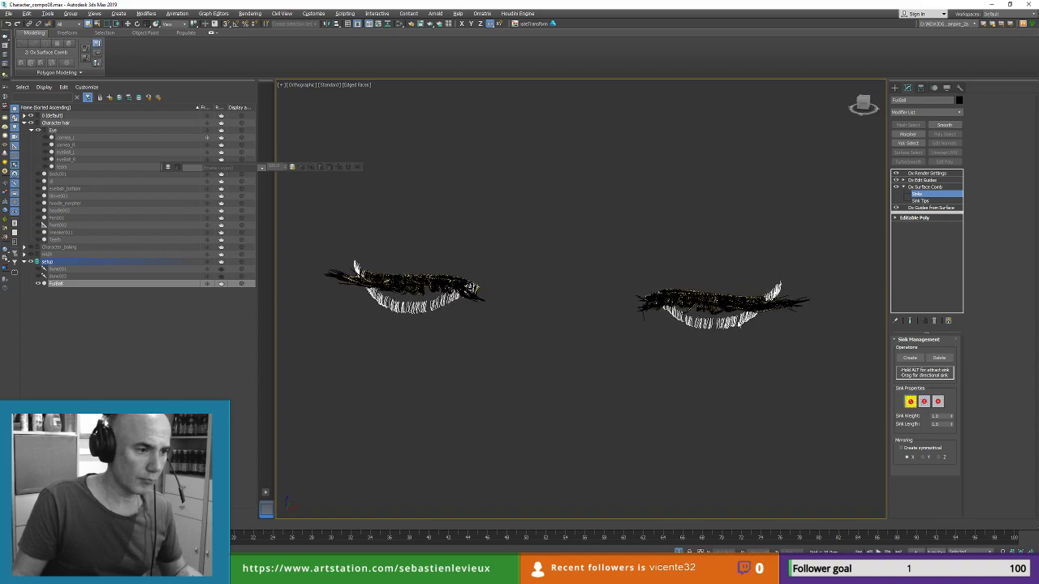
pyautogui.press('f')
pyautogui.press('z')
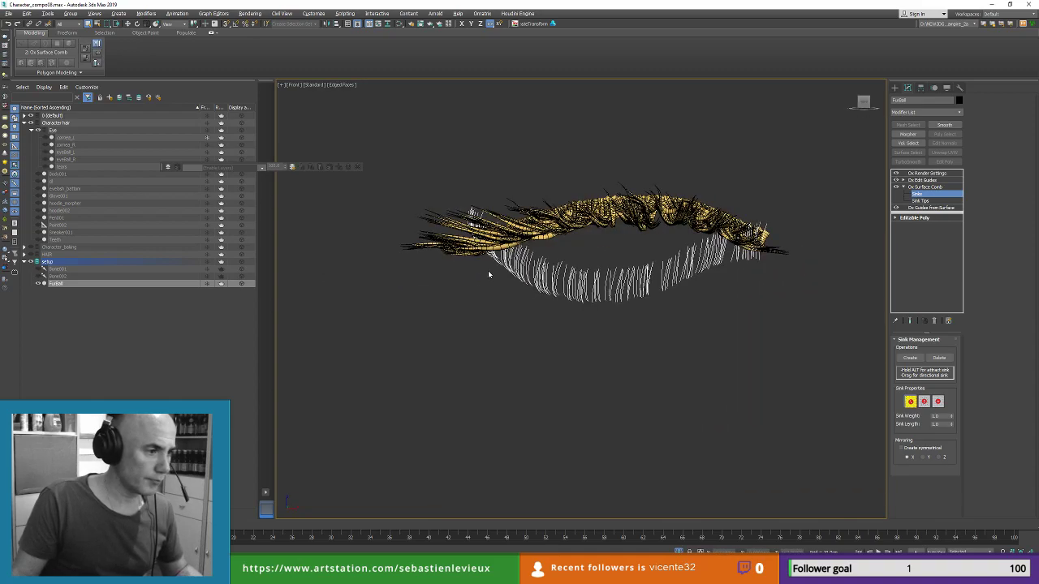
pyautogui.click(909, 358)
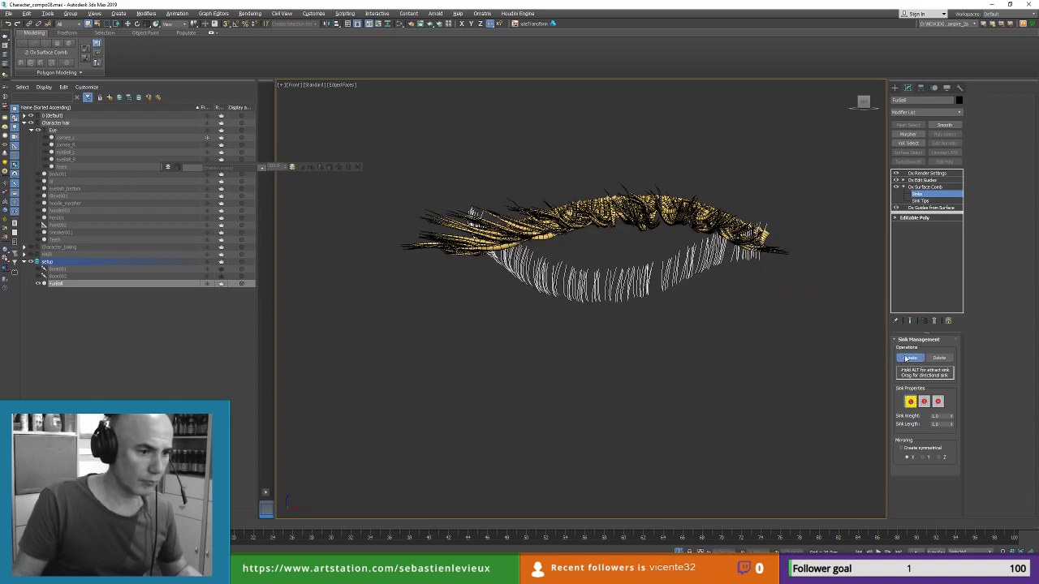
pyautogui.moveTo(503, 263); pyautogui.dragTo(462, 302)
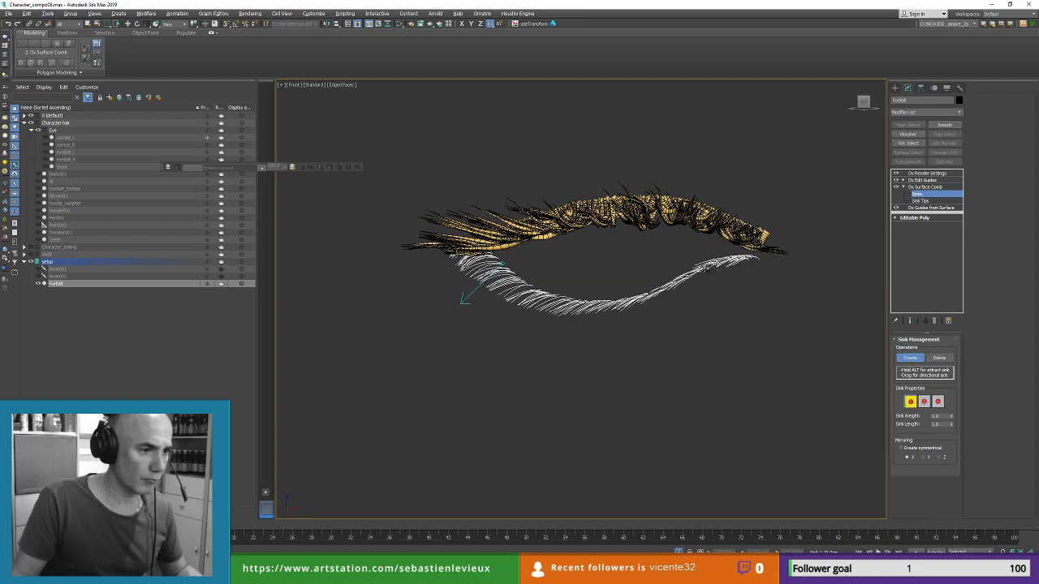
pyautogui.moveTo(596, 302); pyautogui.dragTo(597, 339)
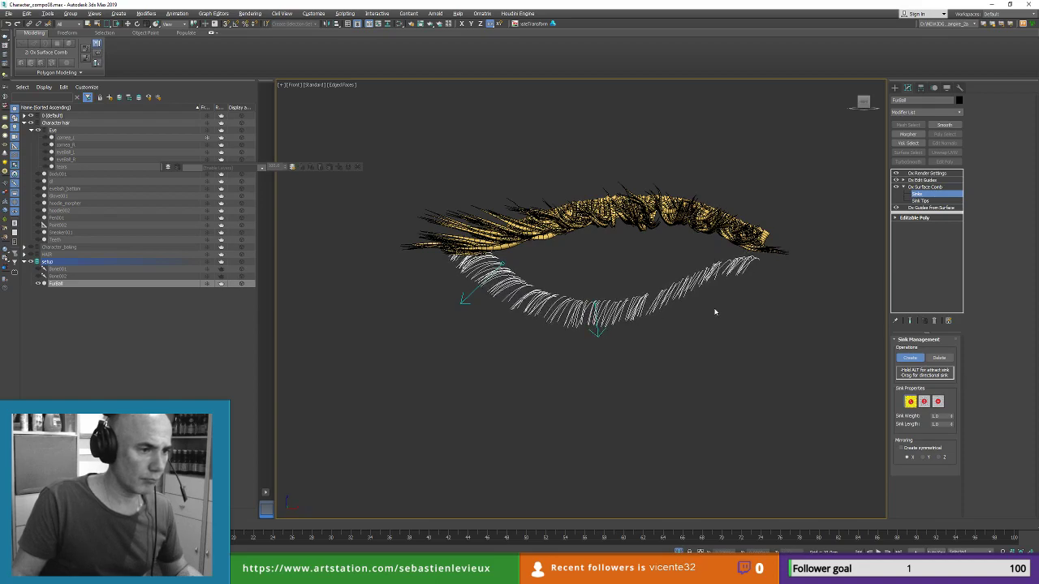
# Step: Examine the direction of the lower lashes in the eye reference photos and keep the open-eye photo in view beside the lashes
pyautogui.moveTo(715, 311); pyautogui.dragTo(529, 320, button='middle')
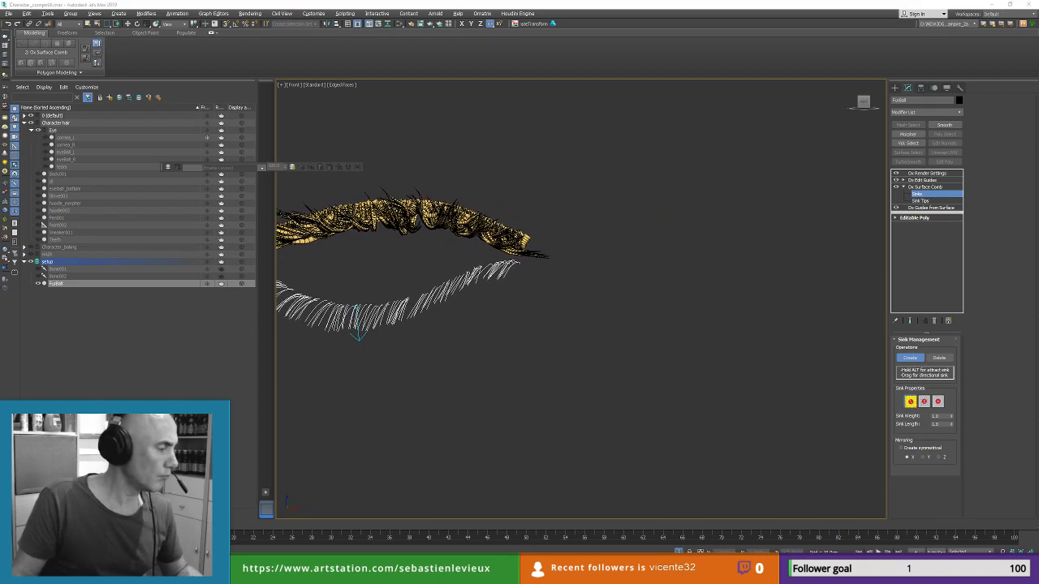
pyautogui.moveTo(0, 279); pyautogui.dragTo(285, 339, button='right')
pyautogui.moveTo(285, 339); pyautogui.dragTo(98, 313, button='middle')
pyautogui.moveTo(317, 317); pyautogui.dragTo(91, 340, button='middle')
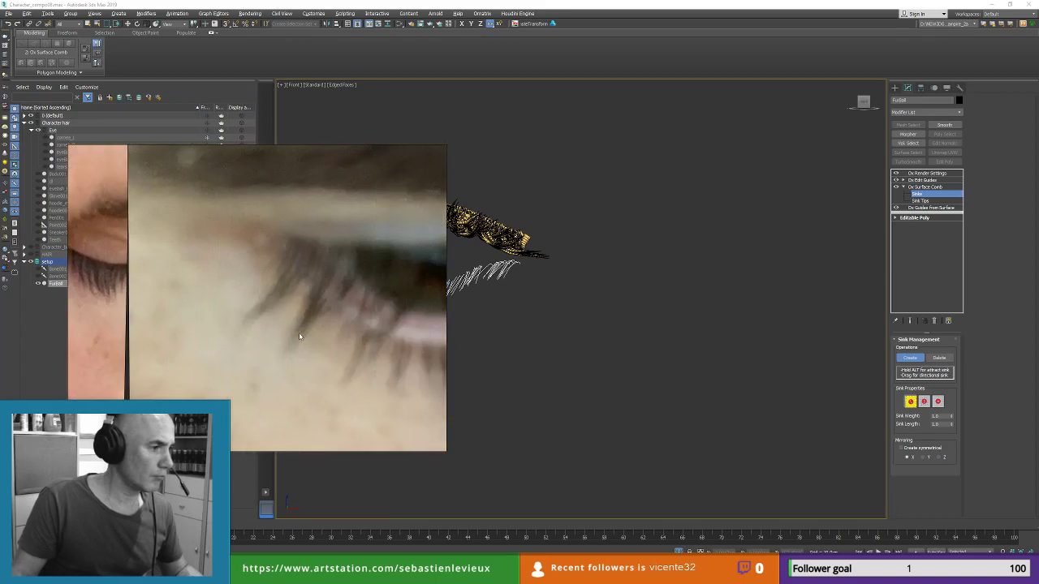
pyautogui.scroll(-8, 190, 314)
pyautogui.scroll(2, 200, 325)
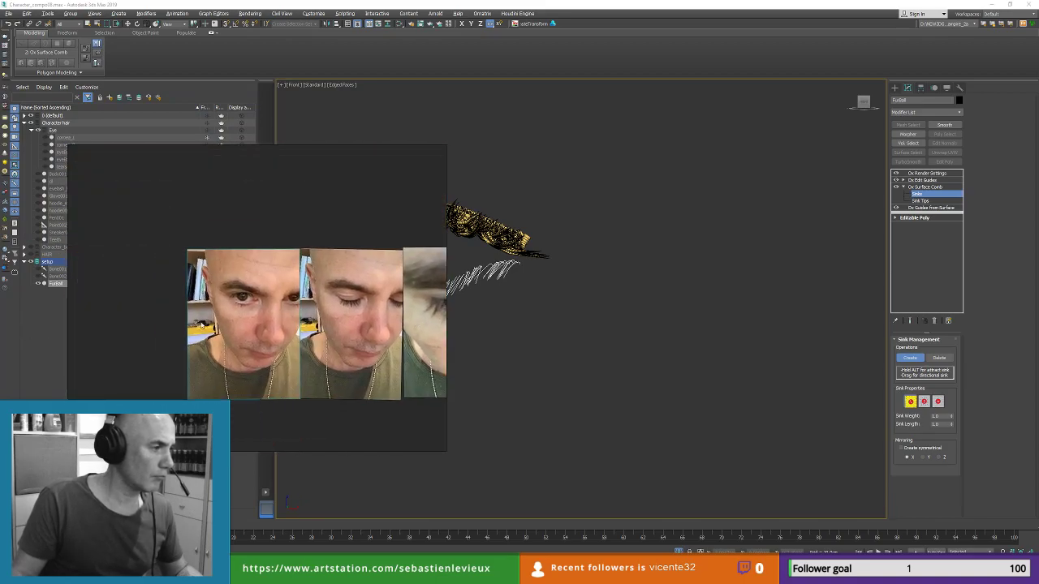
pyautogui.scroll(8, 263, 329)
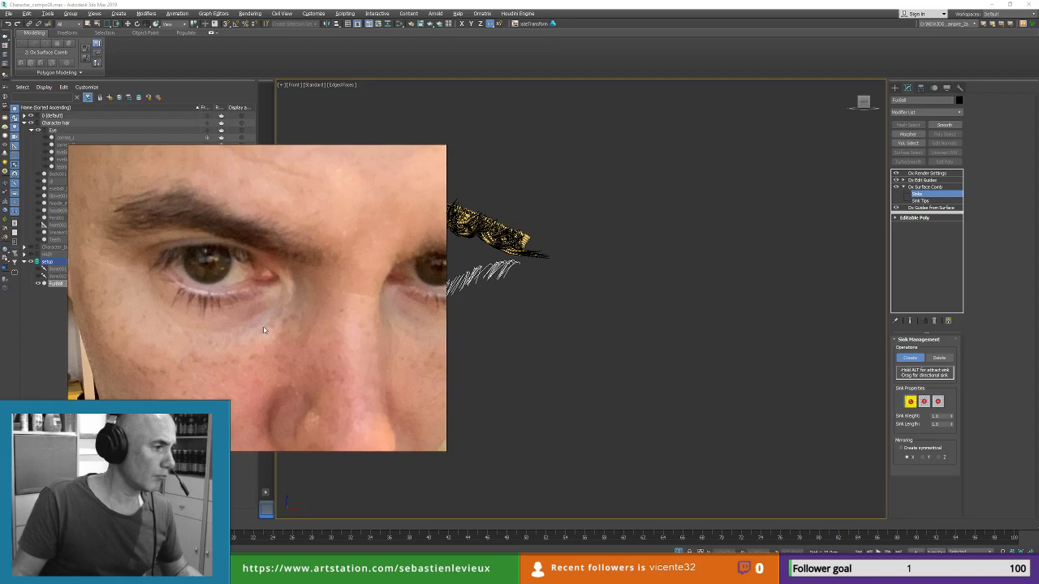
pyautogui.moveTo(274, 314); pyautogui.dragTo(231, 325)
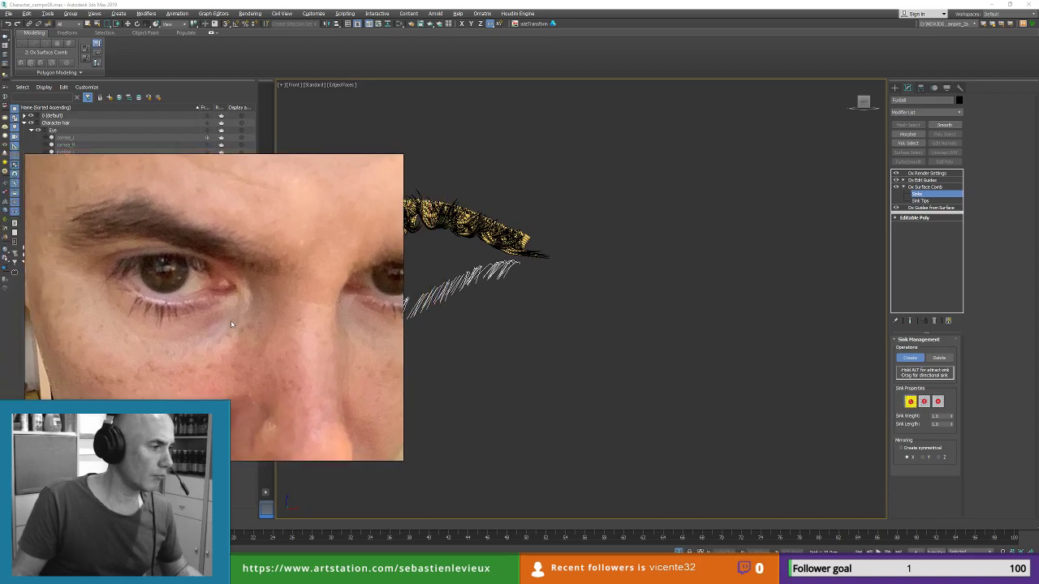
# Step: Add a sink angled toward the nose at the right eye's inner corner, and sinks at the left eye's inner corner, middle and outer corner
pyautogui.moveTo(480, 320); pyautogui.dragTo(600, 320, button='middle')
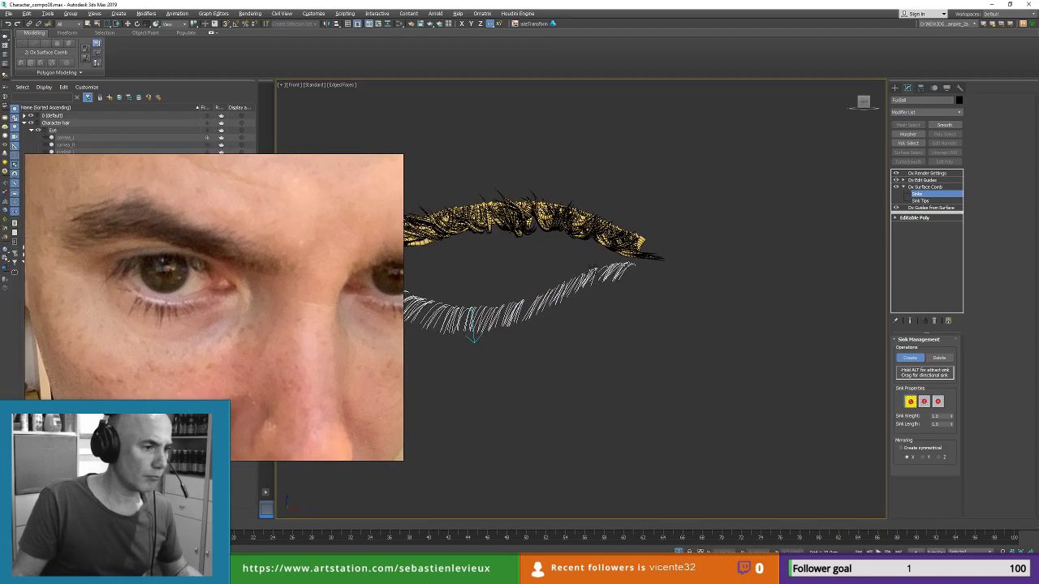
pyautogui.moveTo(593, 269); pyautogui.dragTo(645, 294)
pyautogui.keyDown('alt'); pyautogui.moveTo(661, 315); pyautogui.dragTo(592, 264, button='middle'); pyautogui.keyUp('alt')
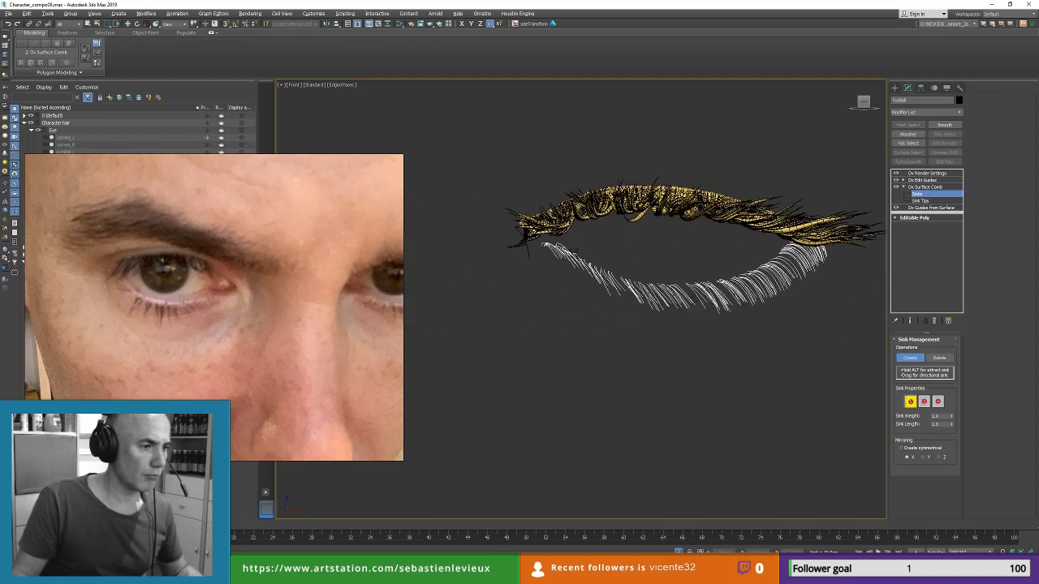
pyautogui.moveTo(578, 257); pyautogui.dragTo(549, 286)
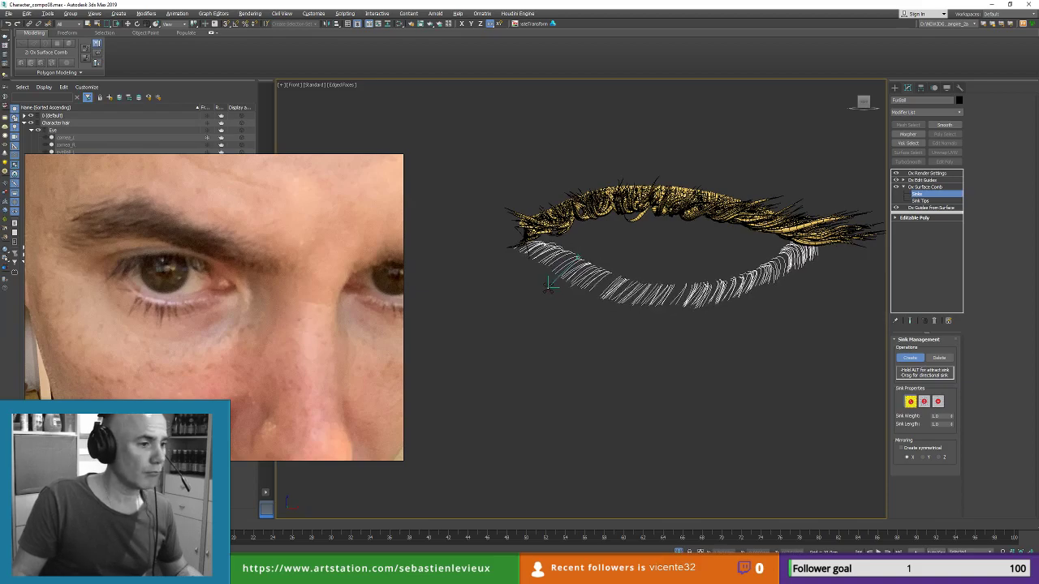
pyautogui.keyDown('alt'); pyautogui.click(679, 284); pyautogui.keyUp('alt')
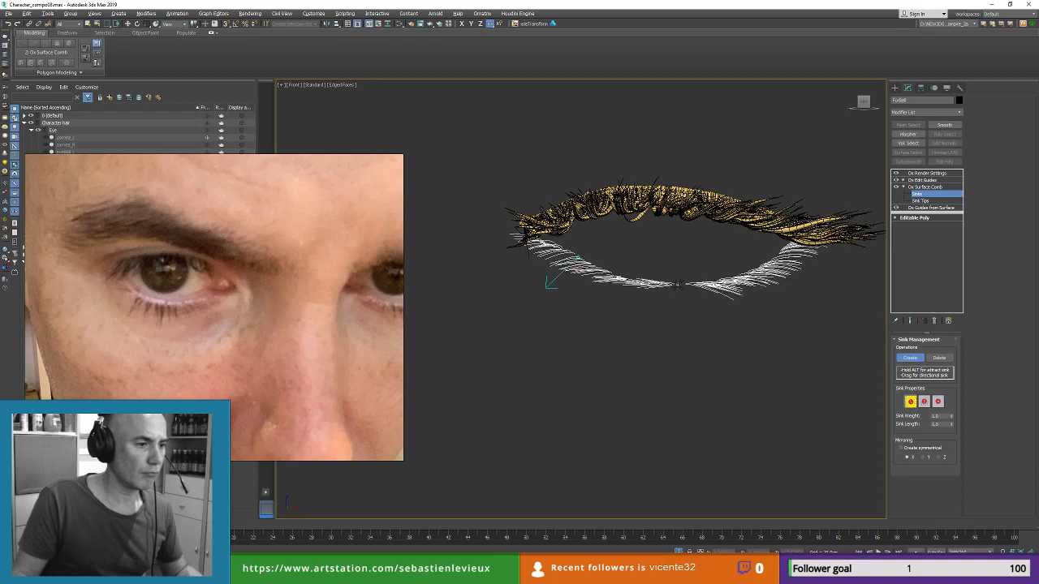
pyautogui.moveTo(679, 284); pyautogui.dragTo(683, 331)
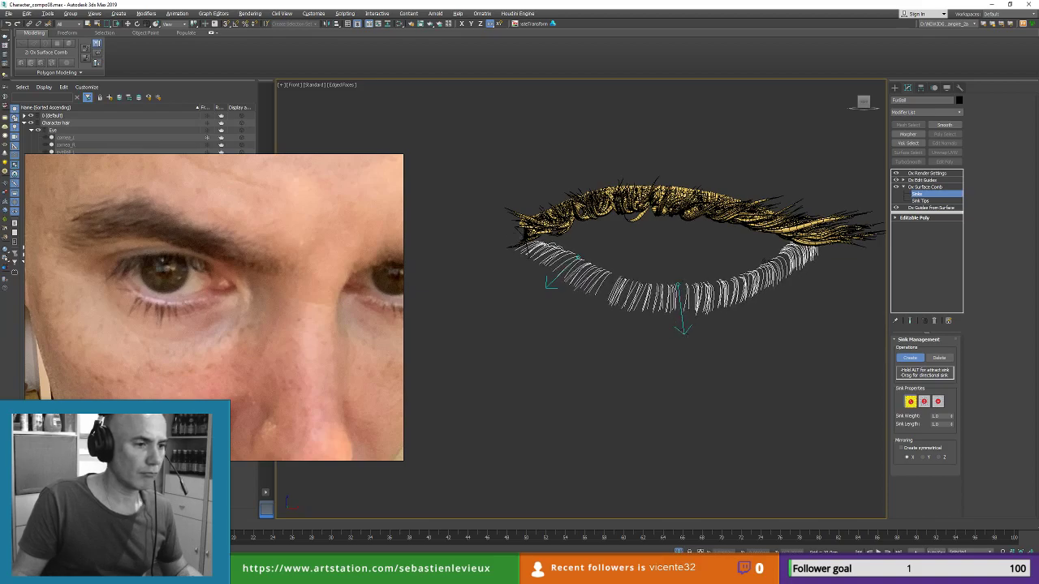
pyautogui.keyDown('alt'); pyautogui.click(768, 264); pyautogui.keyUp('alt')
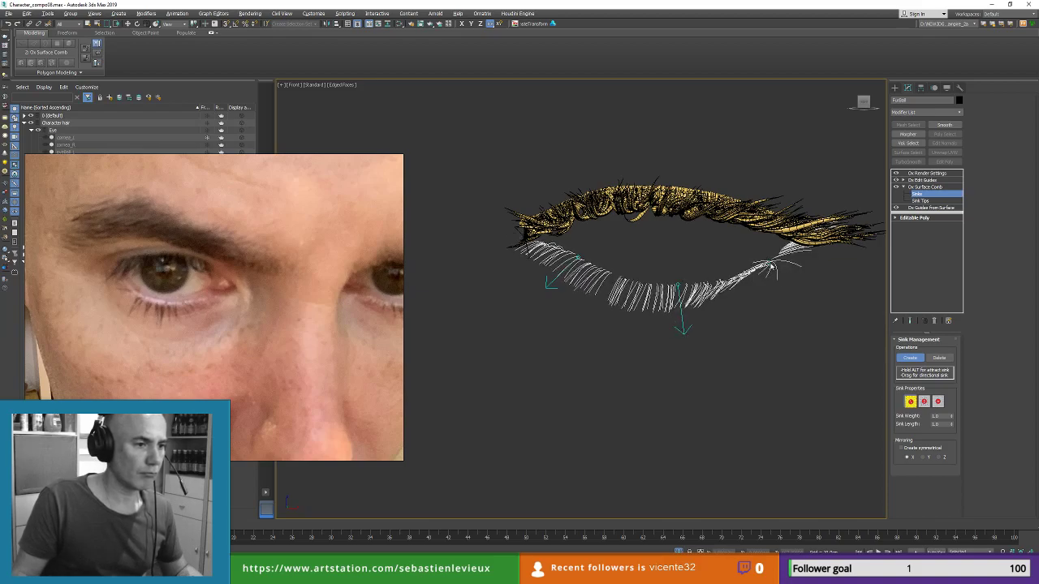
pyautogui.moveTo(768, 268); pyautogui.dragTo(904, 269)
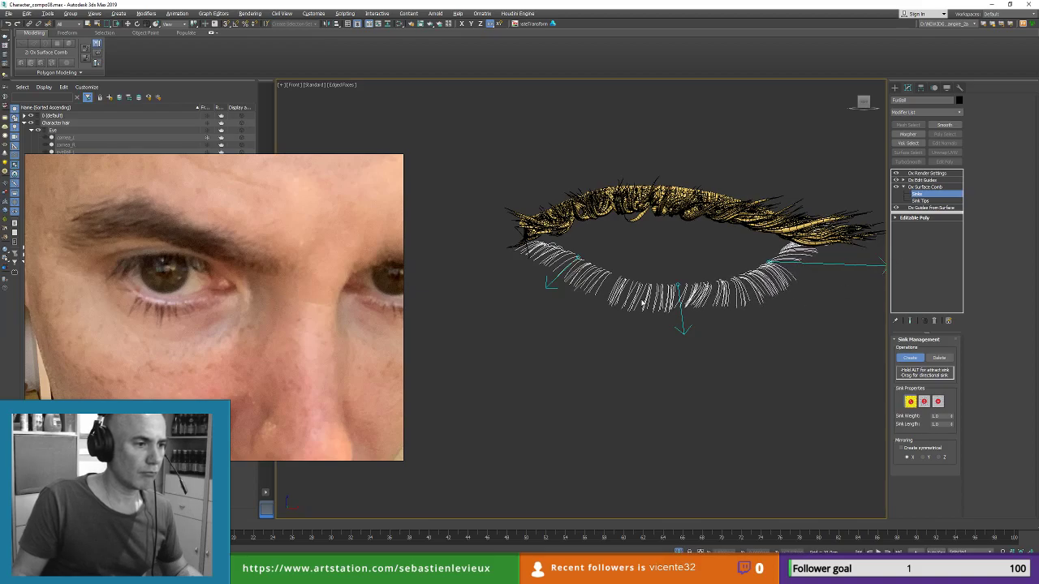
pyautogui.scroll(-5, 901, 270)
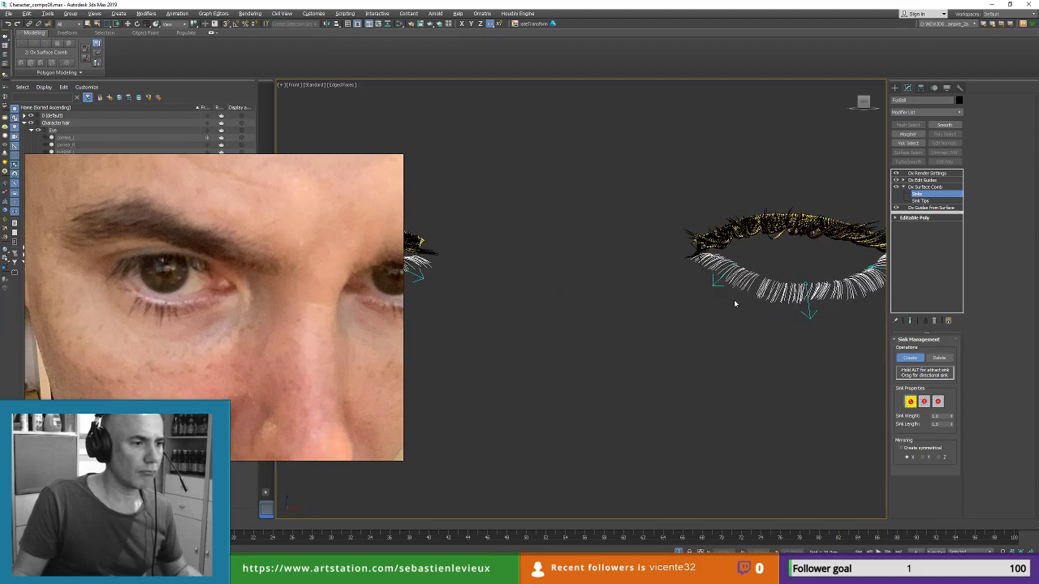
pyautogui.click(922, 188)
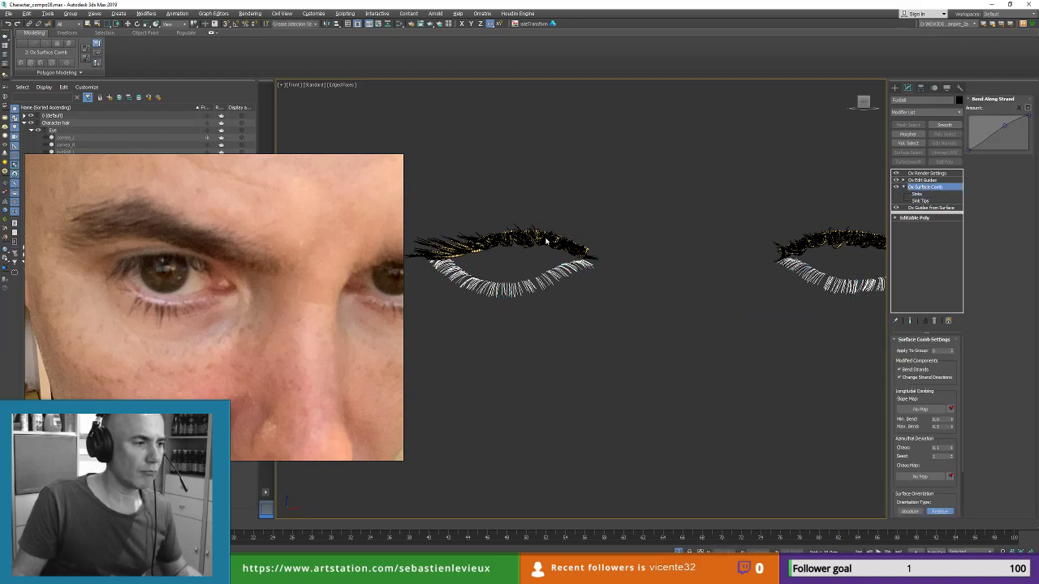
# Step: Check which Ornatrix modifiers the upper Eyelashes use above their Ox Surface Comb
pyautogui.click(923, 174)
pyautogui.click(511, 240)
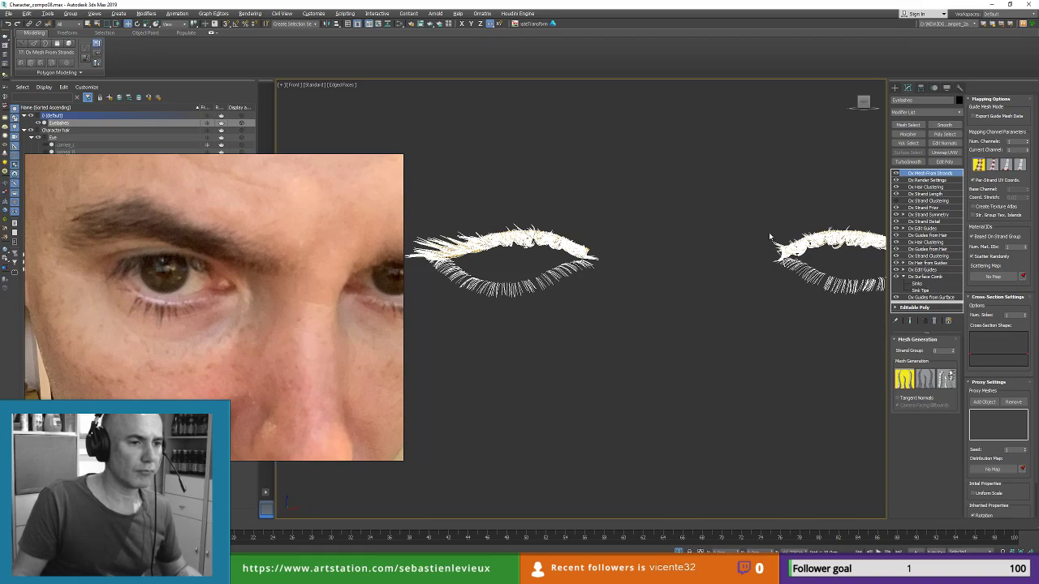
pyautogui.moveTo(770, 237); pyautogui.dragTo(625, 234, button='middle')
pyautogui.click(842, 253)
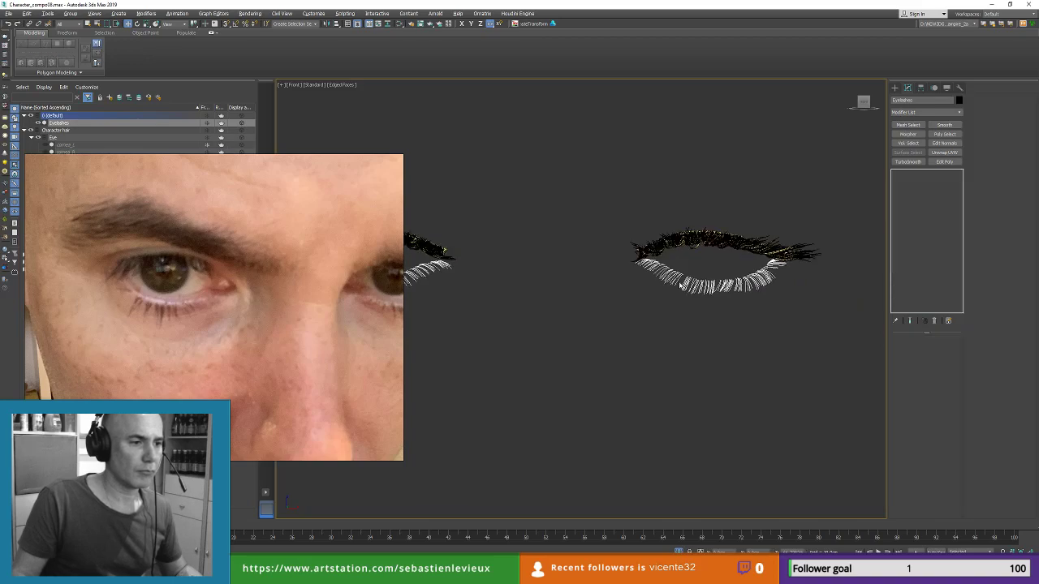
# Step: Add an Ox Hair from Guides modifier above the Ox Surface Comb on the lower lashes
pyautogui.click(767, 279)
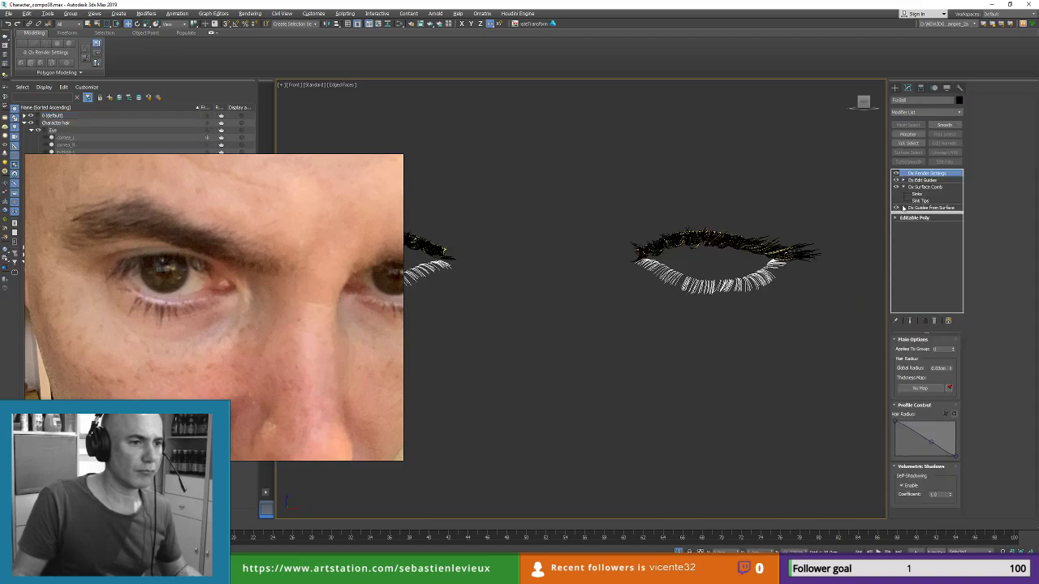
pyautogui.click(922, 188)
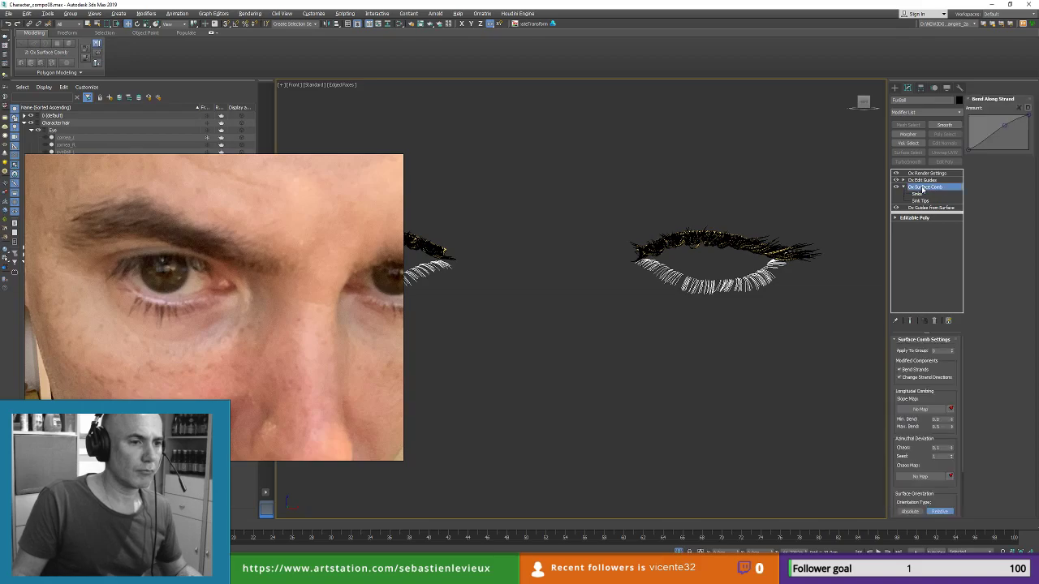
pyautogui.click(922, 112)
pyautogui.scroll(-11, 922, 112)
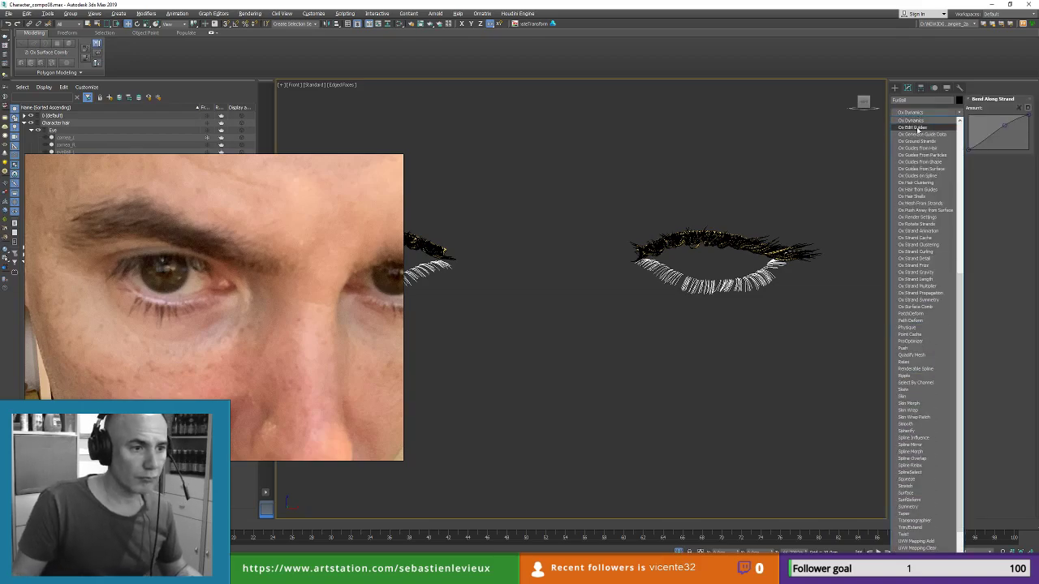
pyautogui.click(934, 191)
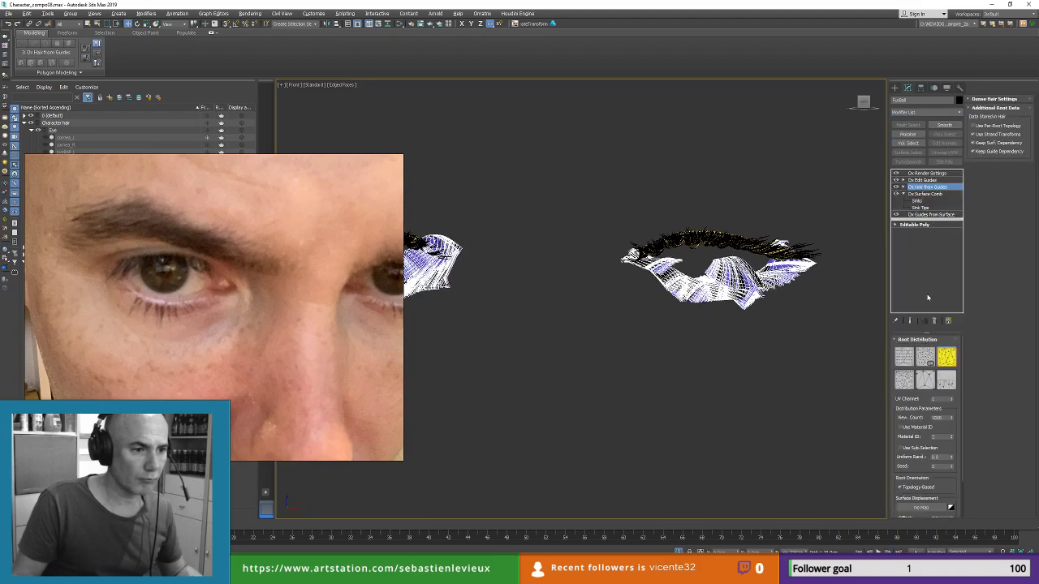
# Step: Inspect the generated lower-lash hair up close and move Ox Render Settings below Ox Edit Guides, directly above Ox Hair from Guides
pyautogui.click(925, 181)
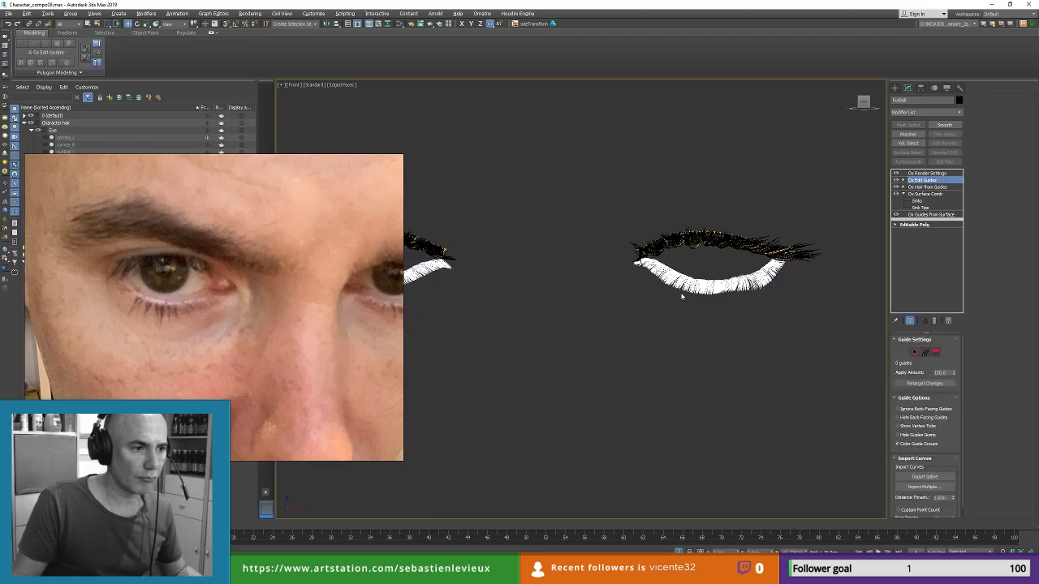
pyautogui.scroll(6, 682, 296)
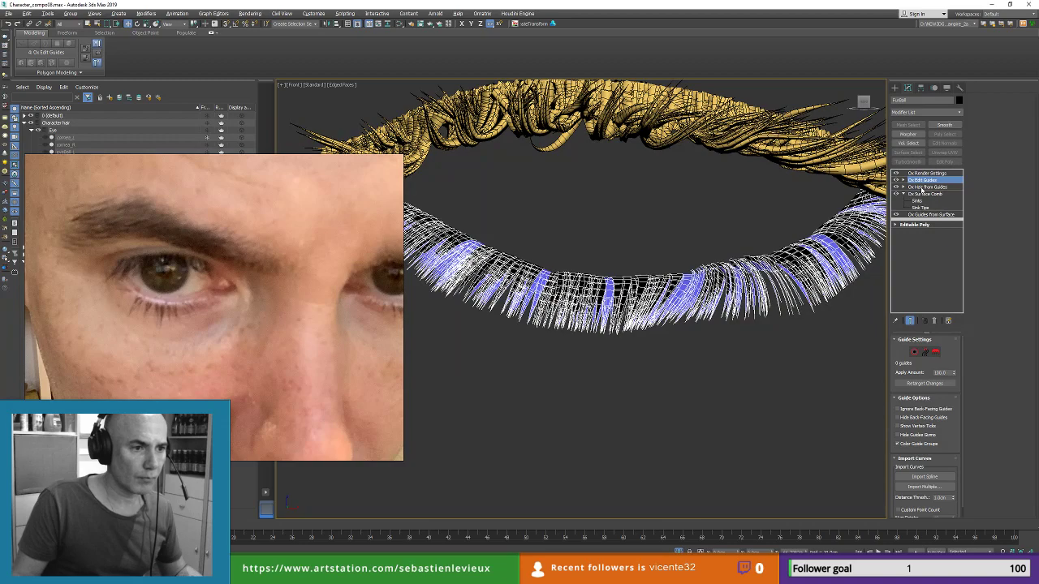
pyautogui.click(912, 319)
pyautogui.click(930, 174)
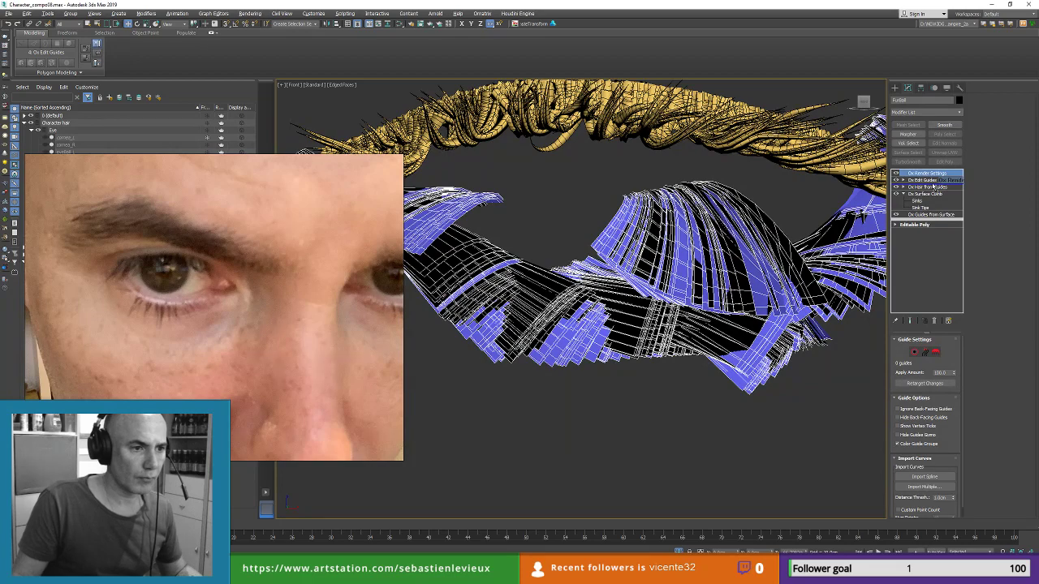
pyautogui.moveTo(933, 186); pyautogui.dragTo(933, 185)
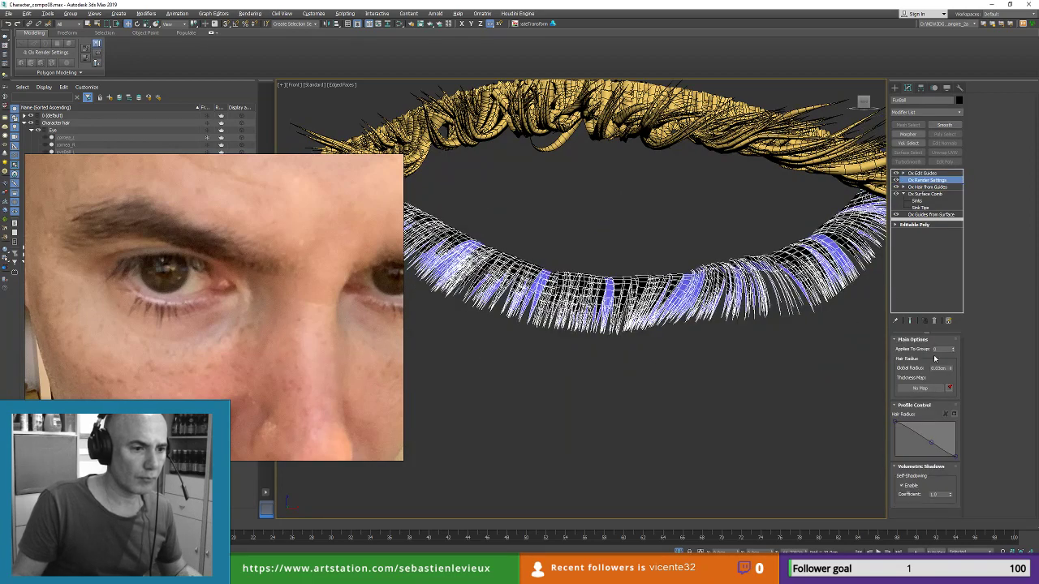
# Step: Fine-tune the global hair radius of the lower lashes in Ox Render Settings, checking the thickness on both eyes
pyautogui.moveTo(950, 371)
pyautogui.mouseDown()
pyautogui.moveTo(952, 381)
pyautogui.moveTo(952, 369)
pyautogui.mouseUp()
pyautogui.scroll(-5, 690, 300)
pyautogui.moveTo(633, 296); pyautogui.dragTo(819, 291, button='middle')
pyautogui.scroll(6, 624, 295)
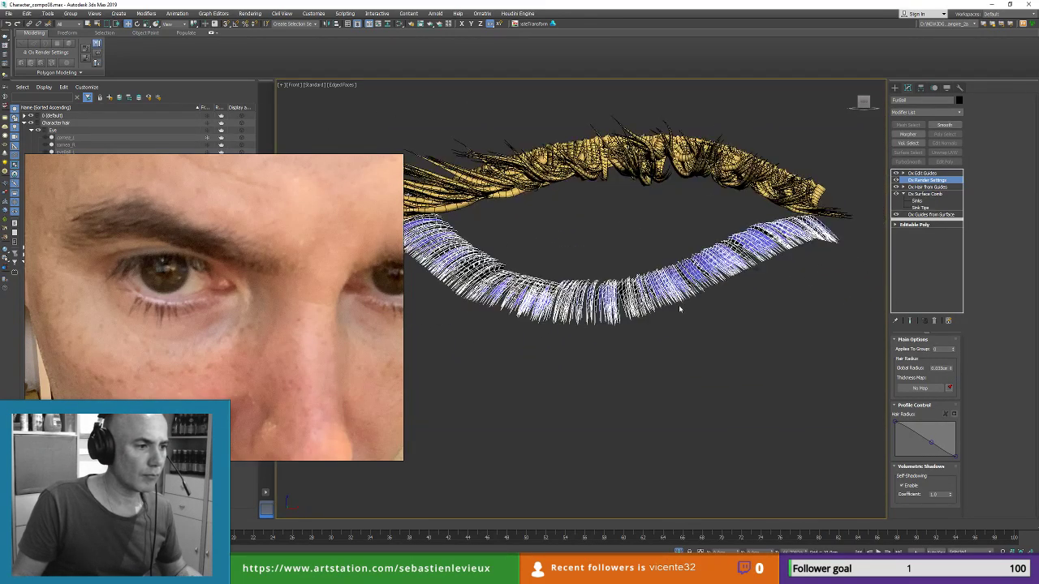
# Step: Add Ox Strand Clustering above Ox Render Settings on the lower lashes and raise its cluster amount
pyautogui.click(923, 116)
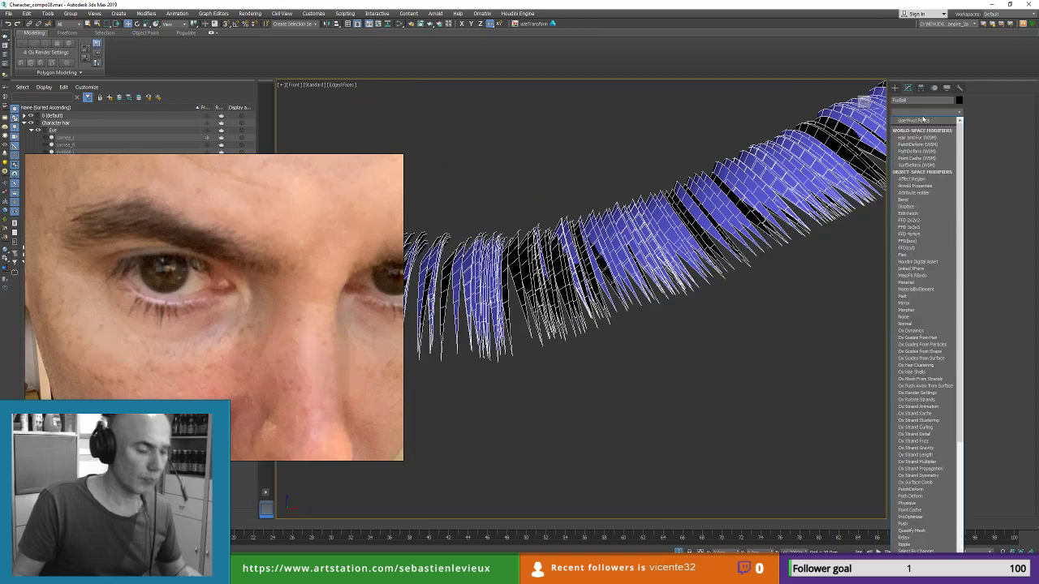
pyautogui.press('o')
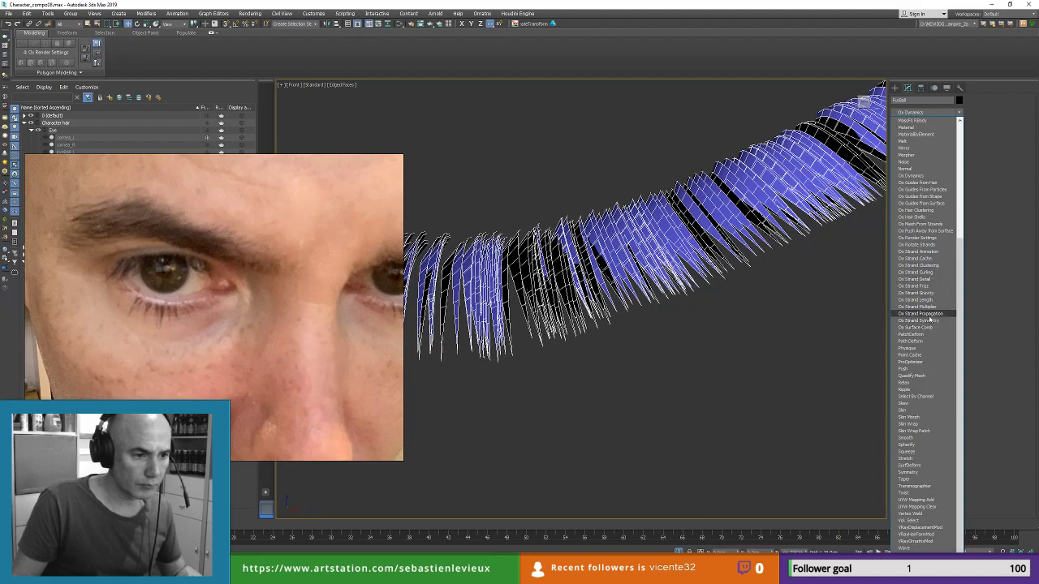
pyautogui.click(925, 265)
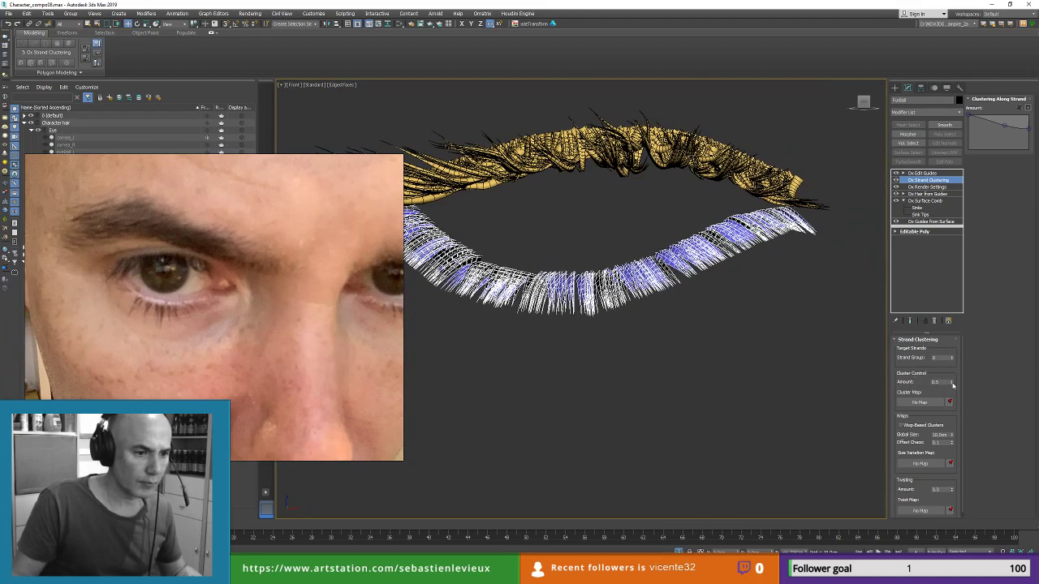
pyautogui.moveTo(954, 385); pyautogui.dragTo(947, 366)
pyautogui.moveTo(719, 264)
pyautogui.keyDown('alt'); pyautogui.mouseDown(button='middle')
pyautogui.moveTo(714, 308)
pyautogui.moveTo(724, 288)
pyautogui.moveTo(716, 266)
pyautogui.moveTo(722, 271)
pyautogui.mouseUp(button='middle'); pyautogui.keyUp('alt')
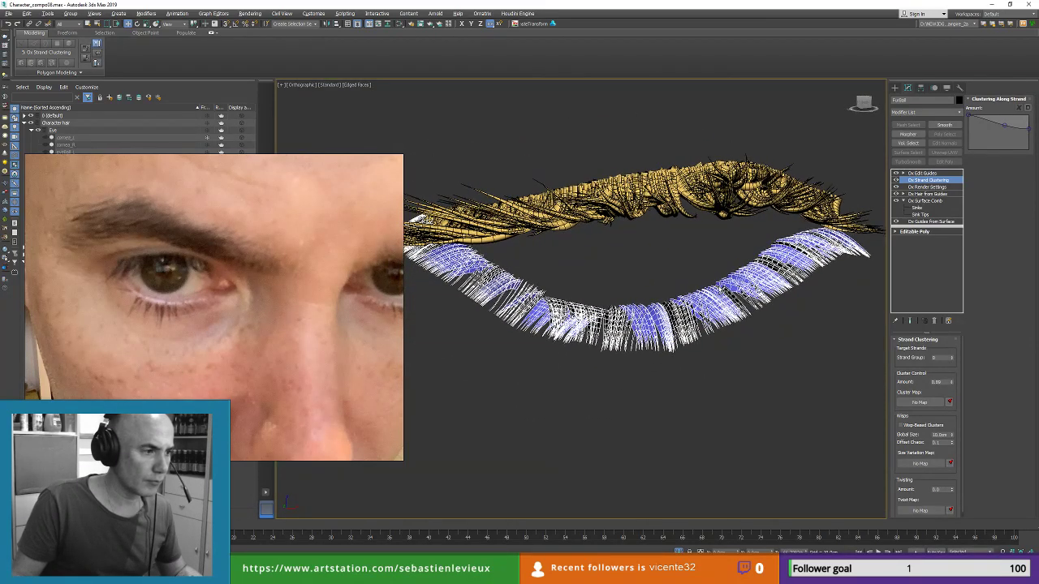
# Step: Try a second Ox Strand Clustering modifier on the lower lashes and delete it
pyautogui.click(913, 113)
pyautogui.scroll(-7, 914, 121)
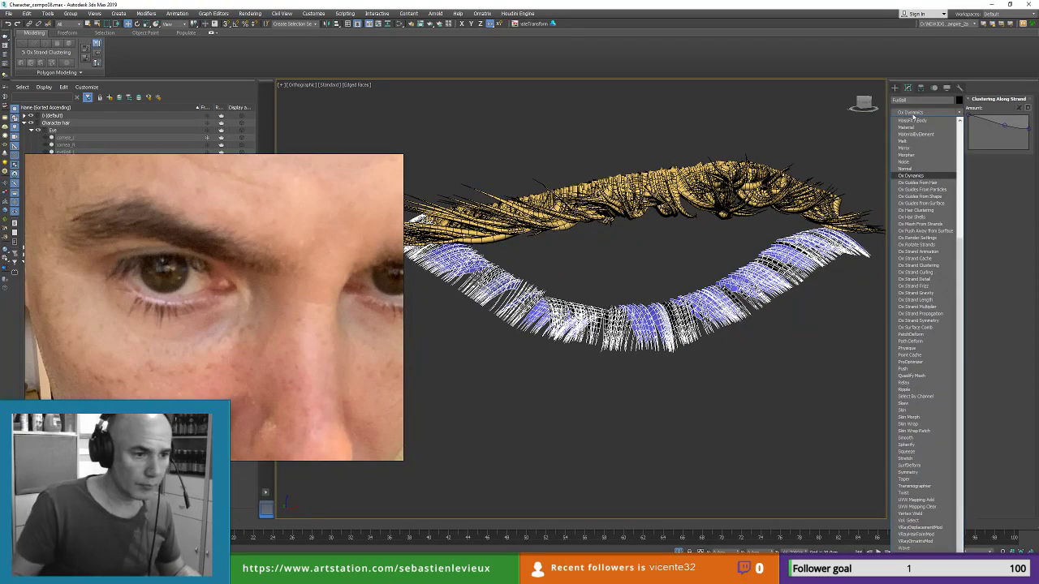
pyautogui.click(920, 265)
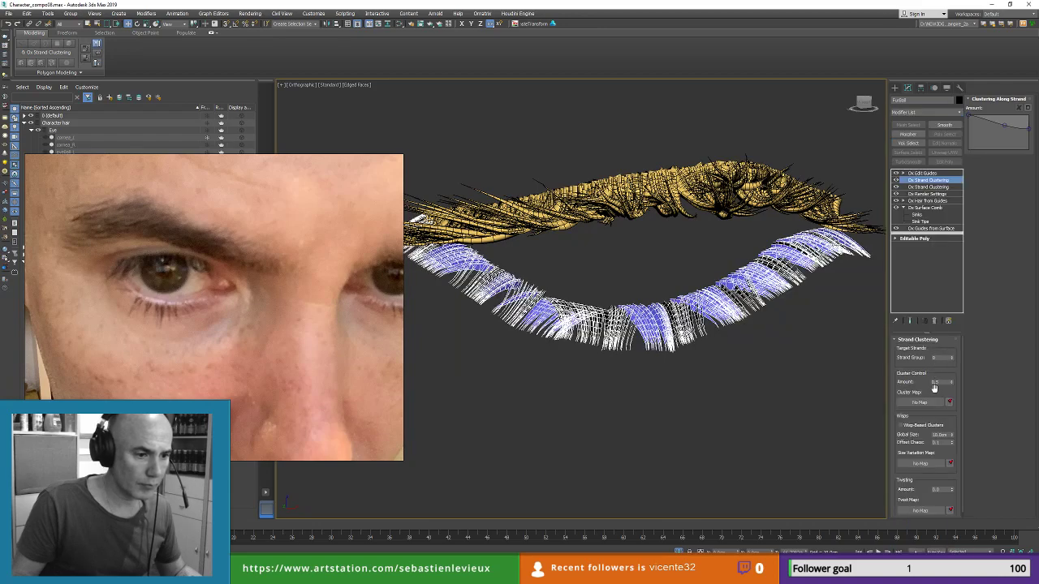
pyautogui.click(937, 321)
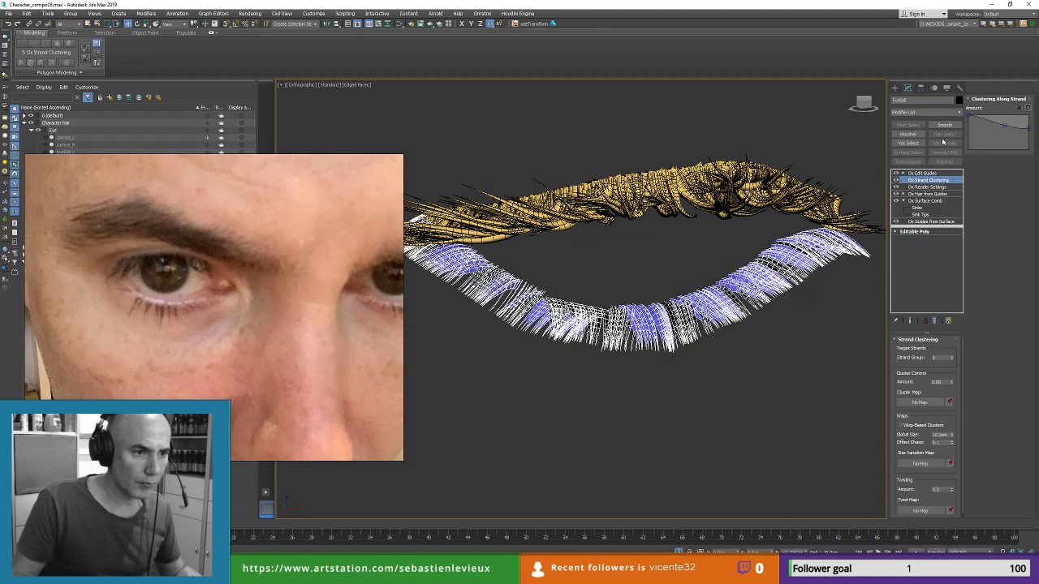
pyautogui.click(931, 115)
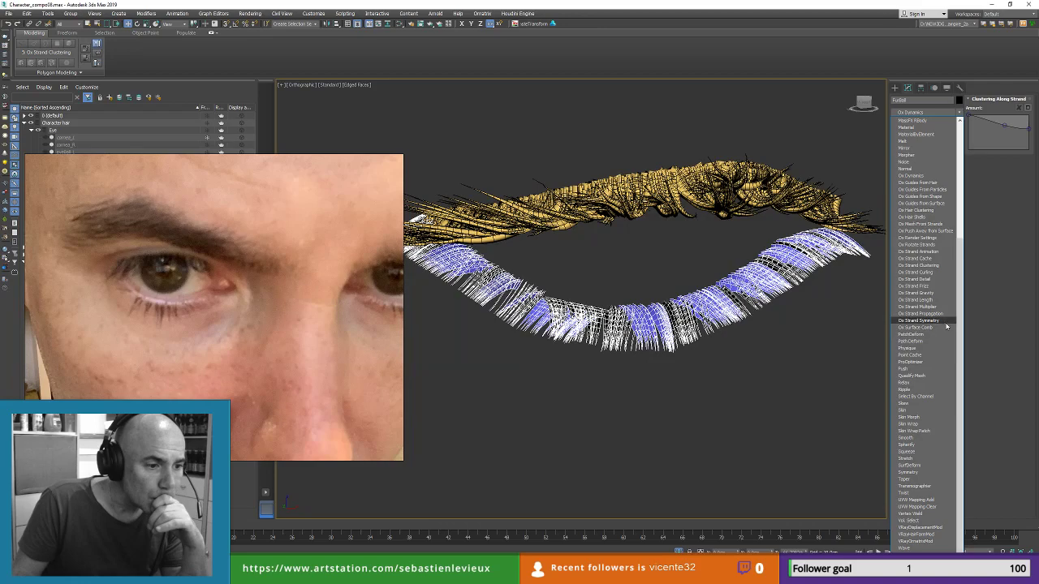
pyautogui.click(974, 339)
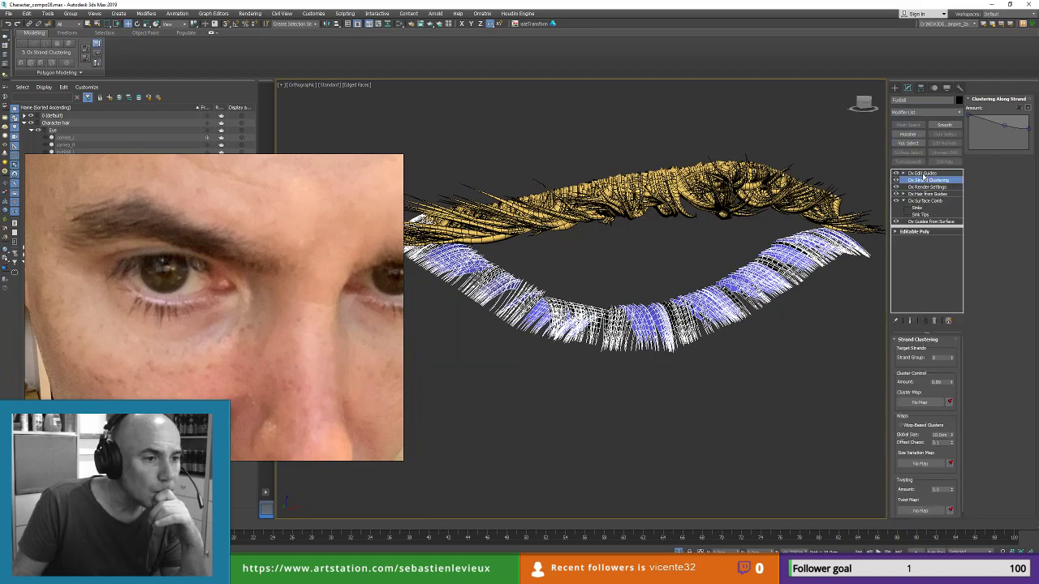
# Step: Add an Ox Guides from Hair modifier above Ox Strand Clustering to convert the lower-lash hair back to guides
pyautogui.click(914, 114)
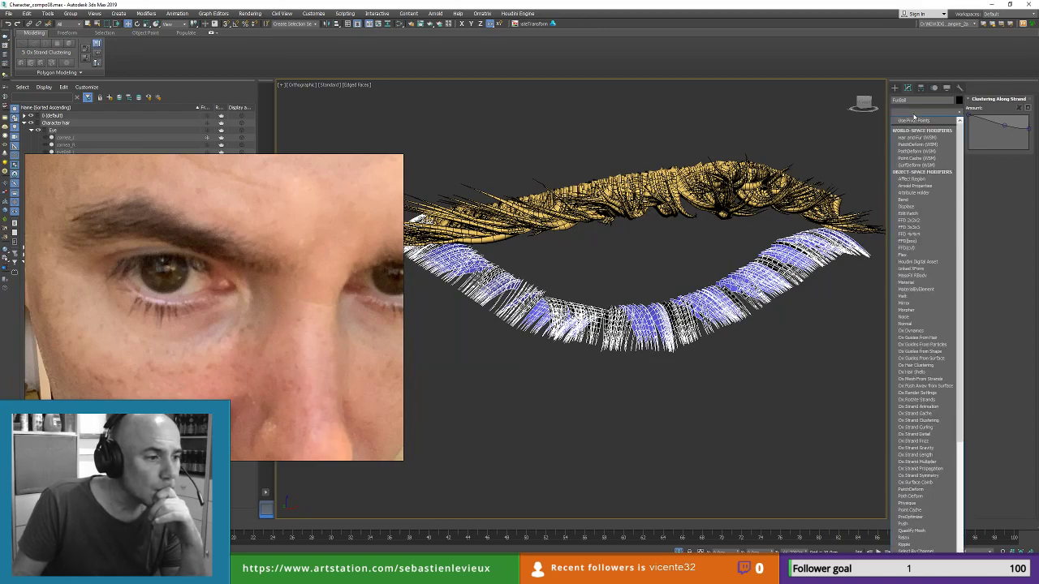
pyautogui.scroll(-7, 931, 164)
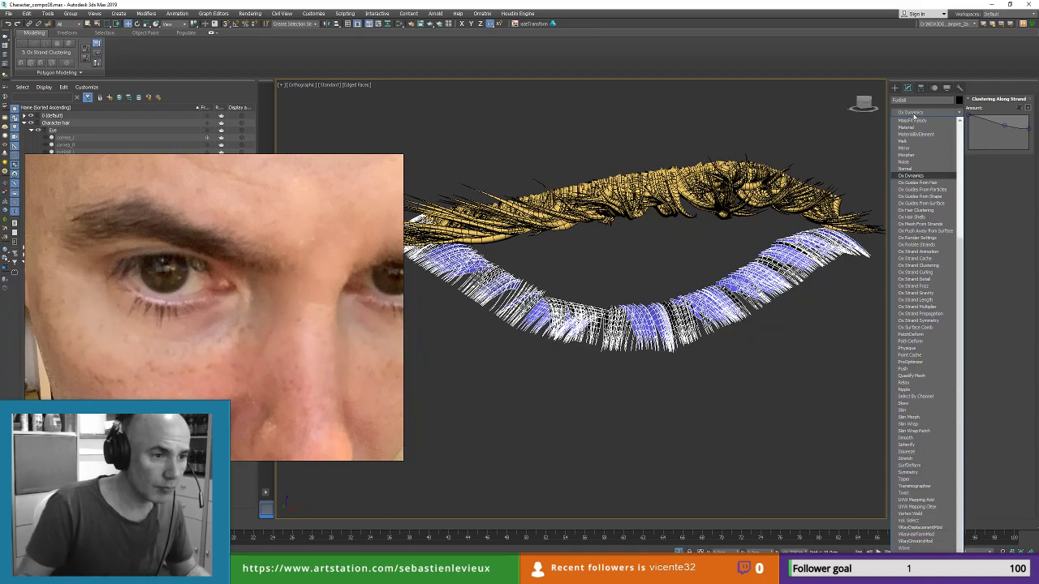
pyautogui.click(933, 184)
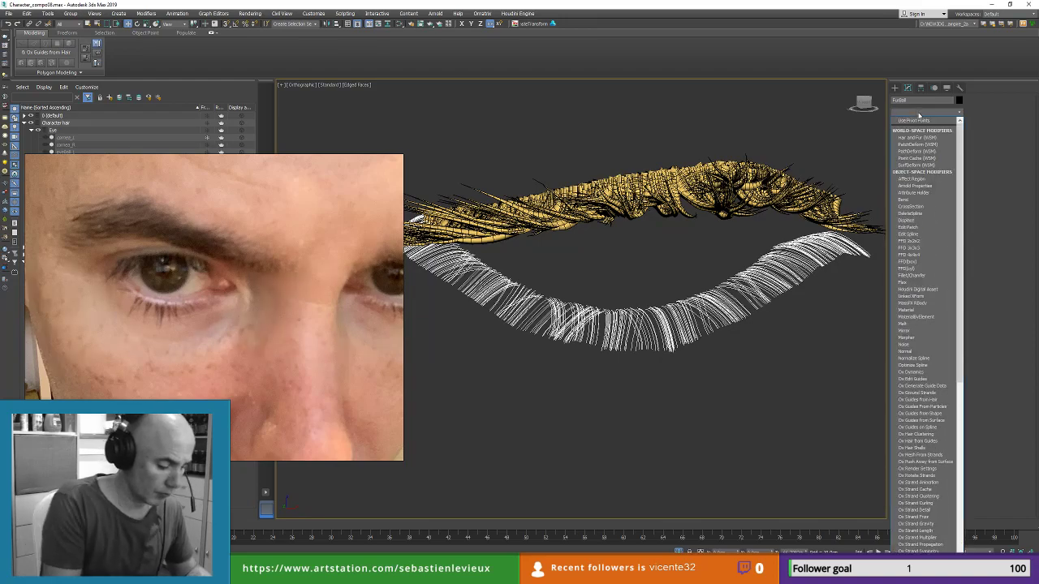
# Step: Add an Ox Hair Clustering modifier and place it, enabled, between Ox Strand Clustering and Ox Guides from Hair
pyautogui.write('ox')
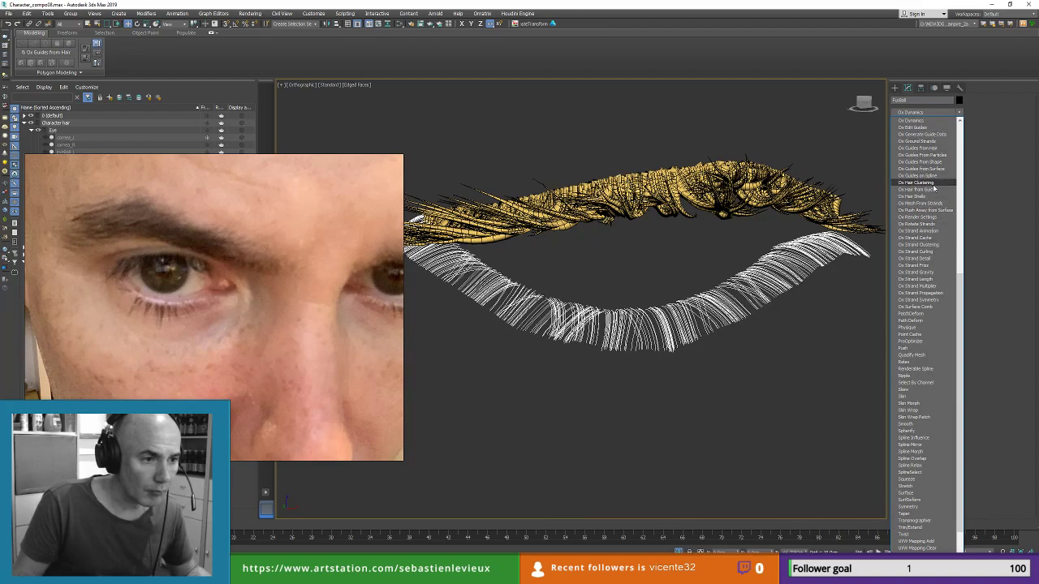
pyautogui.click(934, 184)
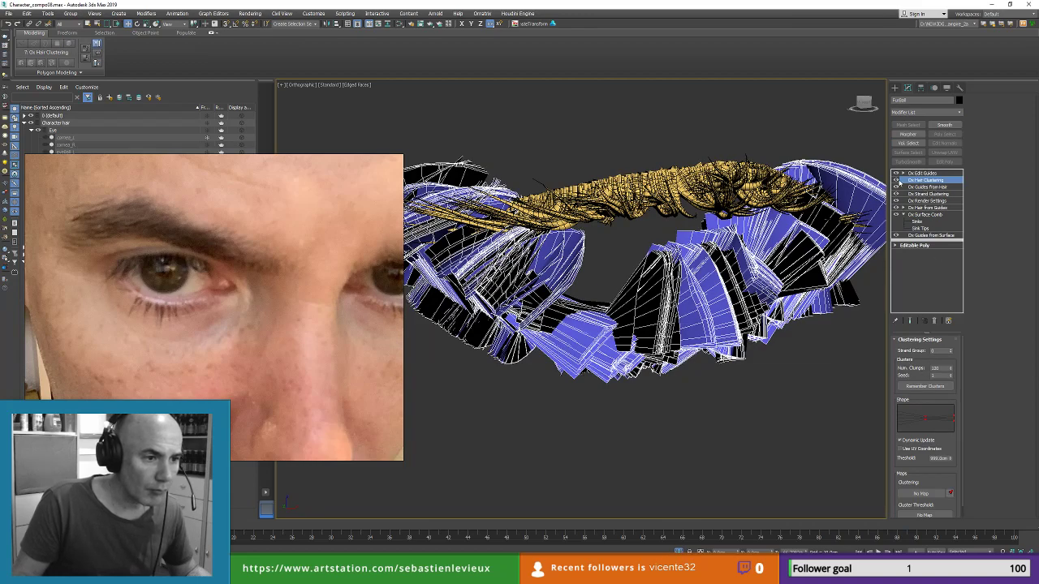
pyautogui.click(896, 180)
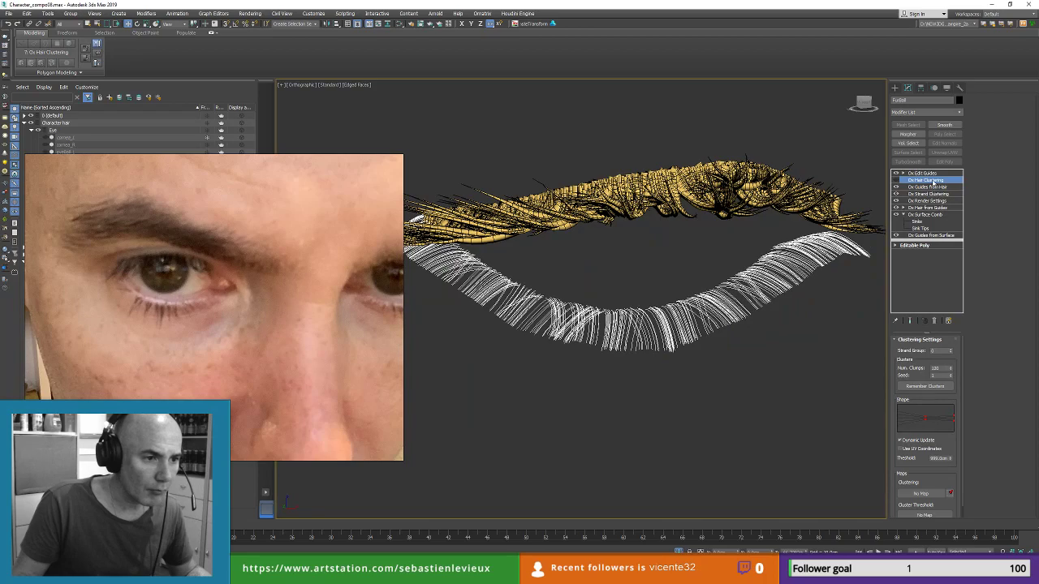
pyautogui.moveTo(933, 182); pyautogui.dragTo(898, 193)
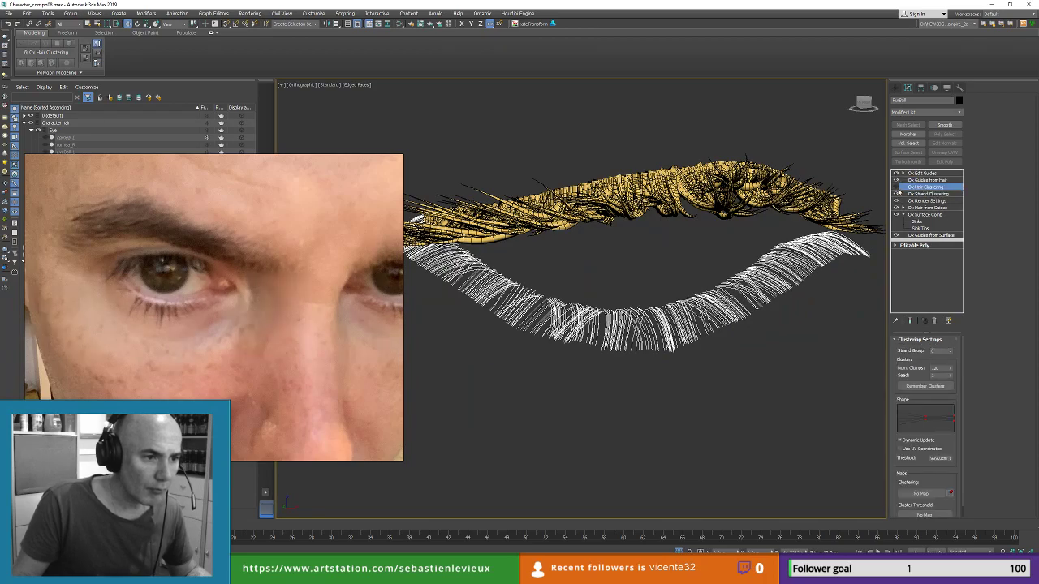
pyautogui.click(896, 188)
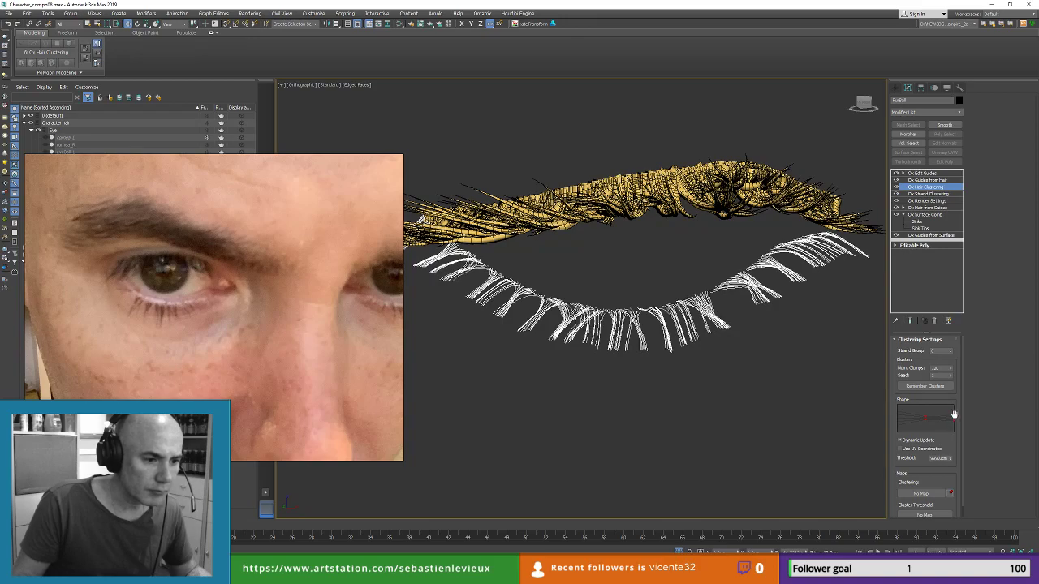
# Step: Reshape the Ox Hair Clustering profile so the lower-lash clumps stay wide through the middle and converge to pointed tips
pyautogui.click(927, 387)
pyautogui.click(933, 418)
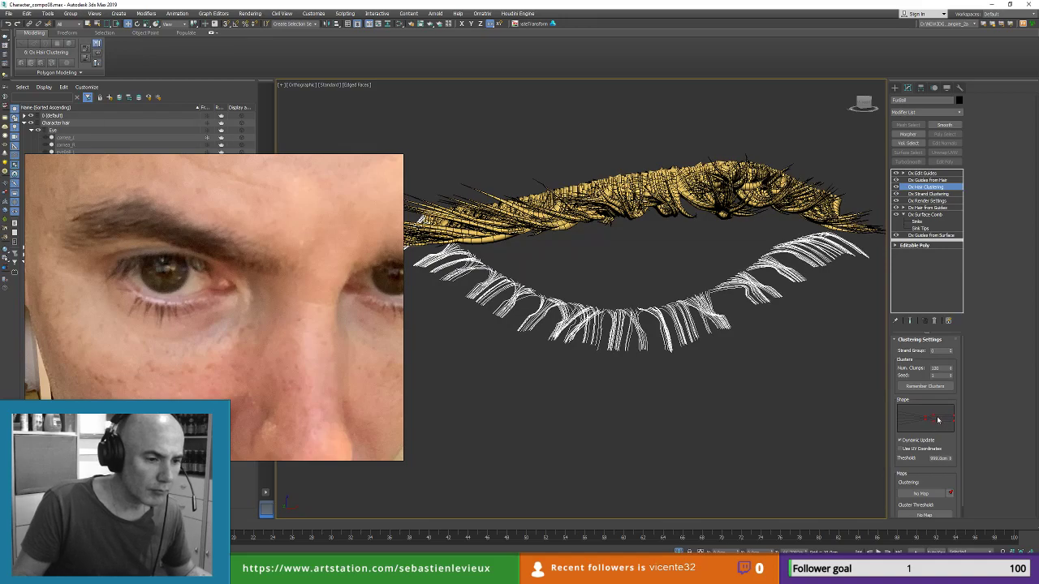
pyautogui.click(921, 173)
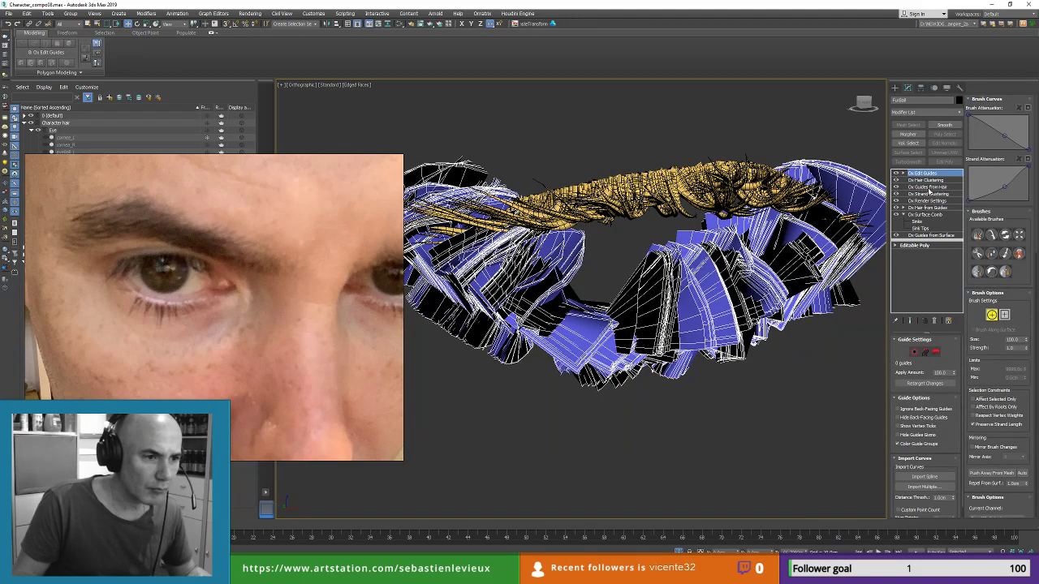
pyautogui.click(17, 24)
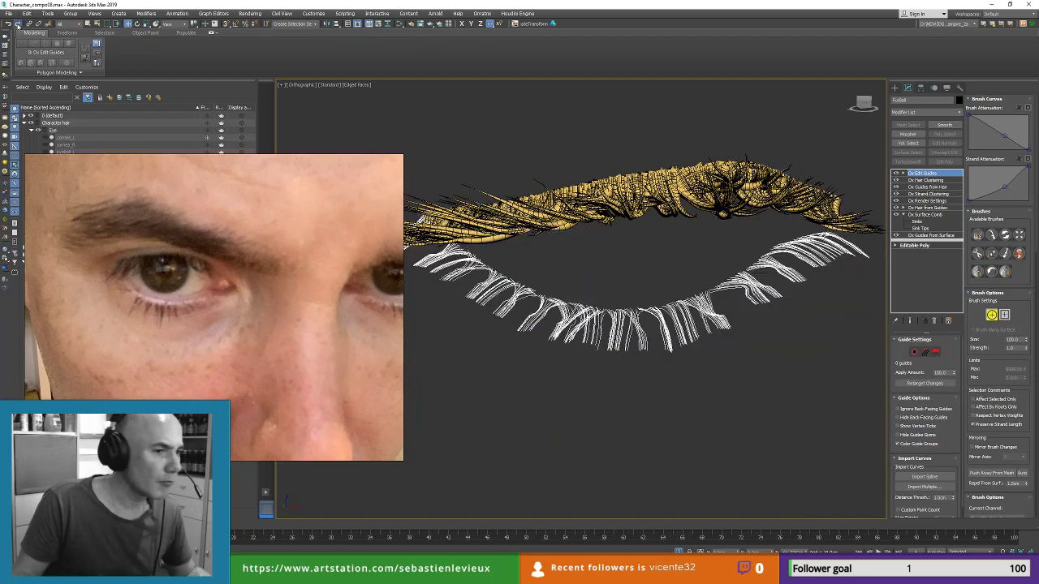
pyautogui.click(926, 187)
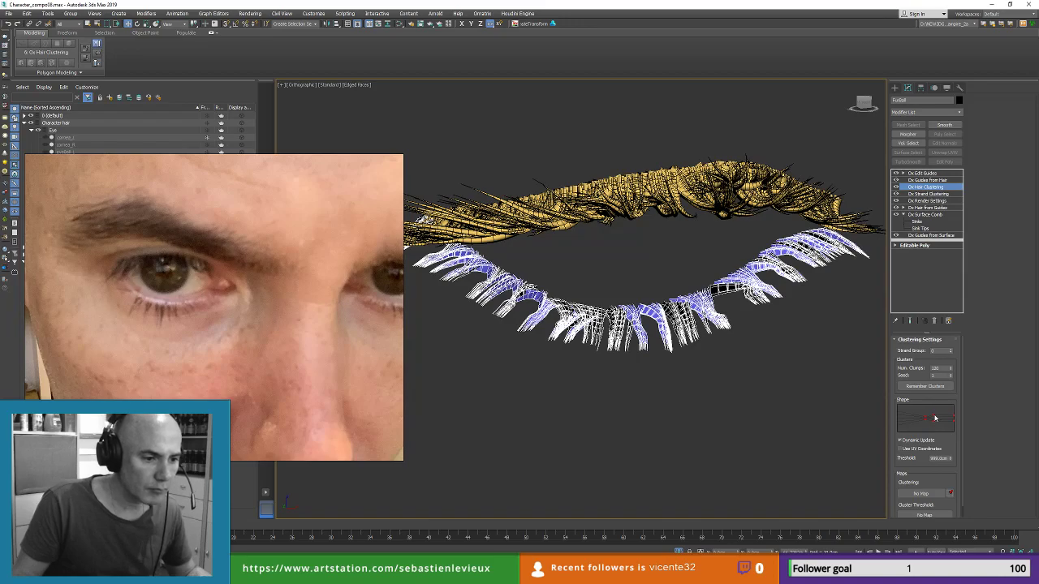
pyautogui.moveTo(934, 418)
pyautogui.mouseDown()
pyautogui.moveTo(935, 408)
pyautogui.moveTo(936, 430)
pyautogui.mouseUp()
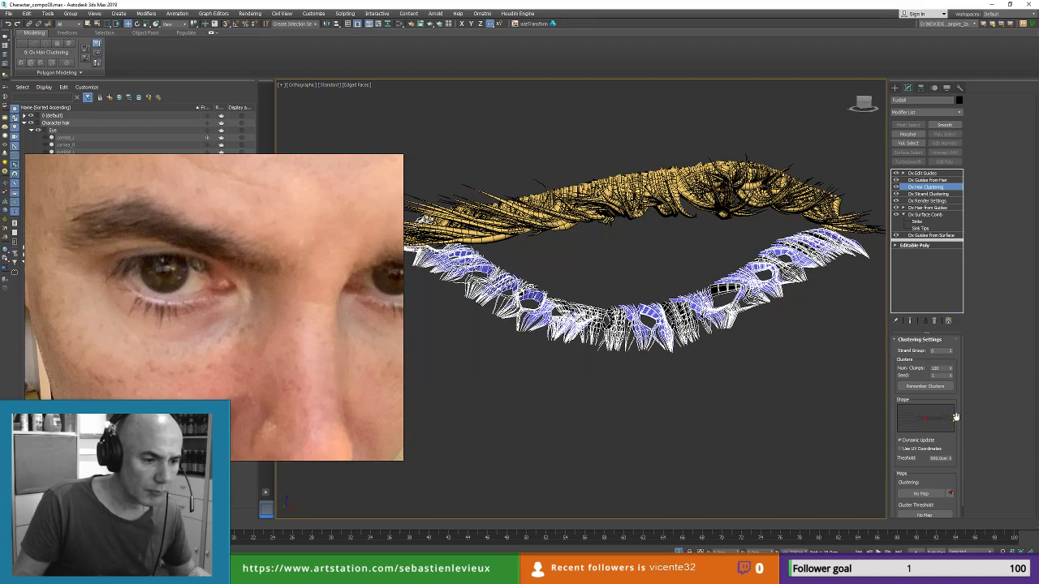
pyautogui.moveTo(956, 416)
pyautogui.mouseDown()
pyautogui.moveTo(925, 418)
pyautogui.moveTo(954, 420)
pyautogui.mouseUp()
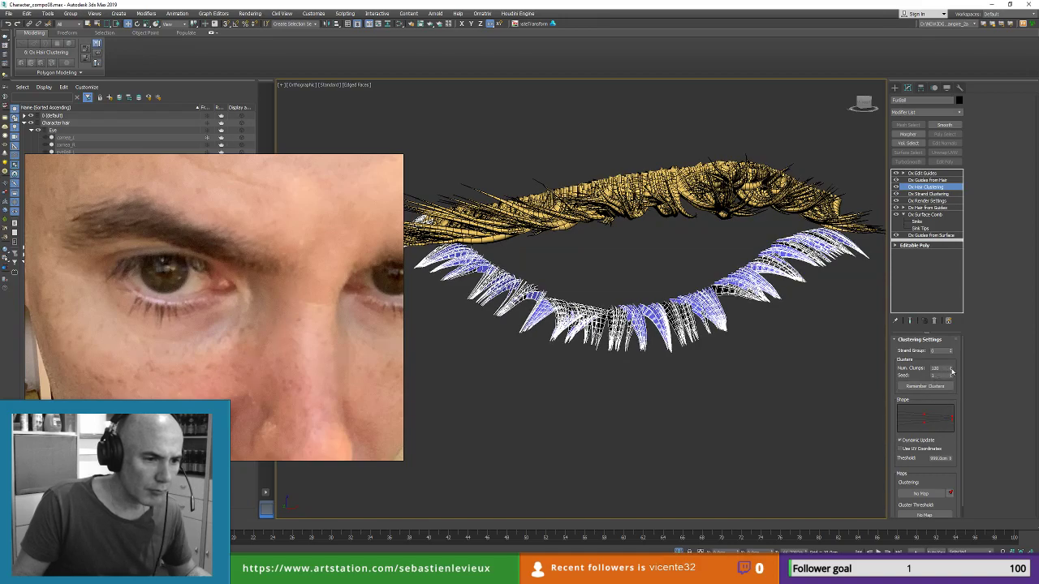
# Step: Increase the number of clumps in the lower lashes' Ox Hair Clustering and switch to the head render in Marmoset Toolbag
pyautogui.moveTo(950, 369); pyautogui.dragTo(950, 337)
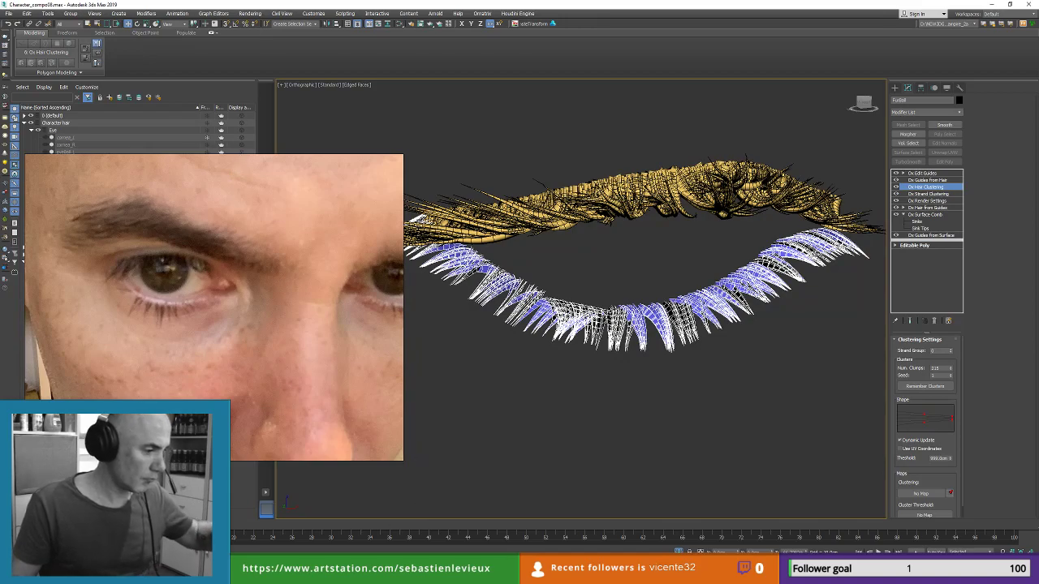
pyautogui.hotkey('alt', 'Tab')
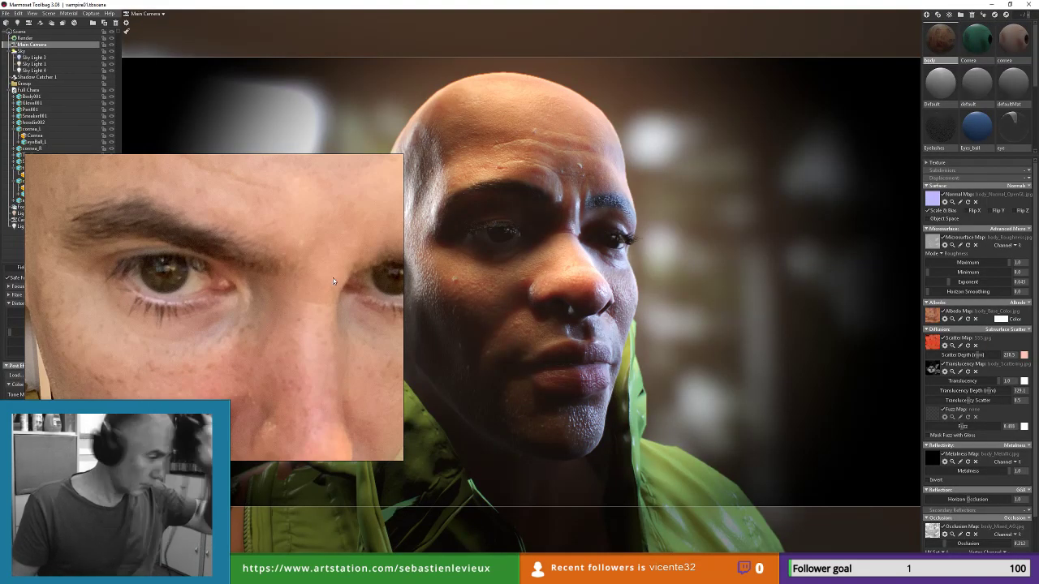
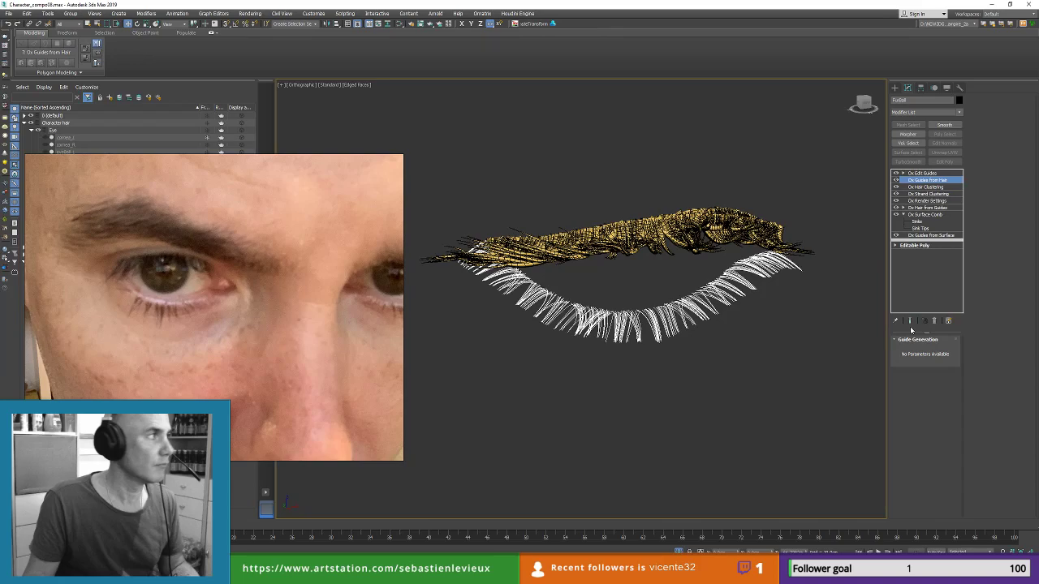
# Step: Add an Ox Edit Guides modifier above Ox Guides from Hair and enable guide brushing on the lower lashes
pyautogui.hotkey('ctrl', 'v')
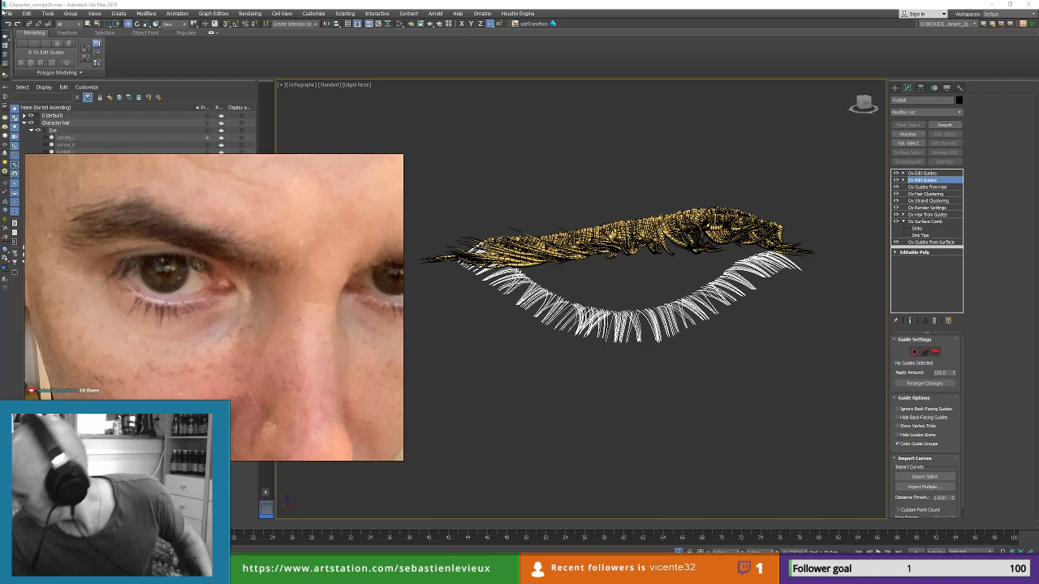
pyautogui.moveTo(617, 284); pyautogui.dragTo(616, 264, button='middle')
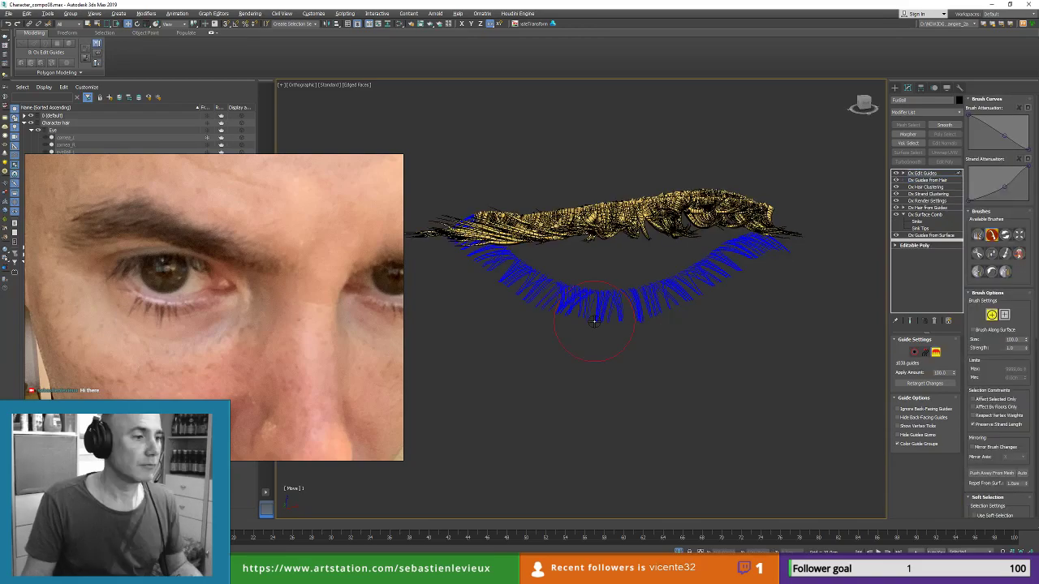
pyautogui.keyDown('alt'); pyautogui.moveTo(594, 322); pyautogui.dragTo(583, 297, button='middle'); pyautogui.keyUp('alt')
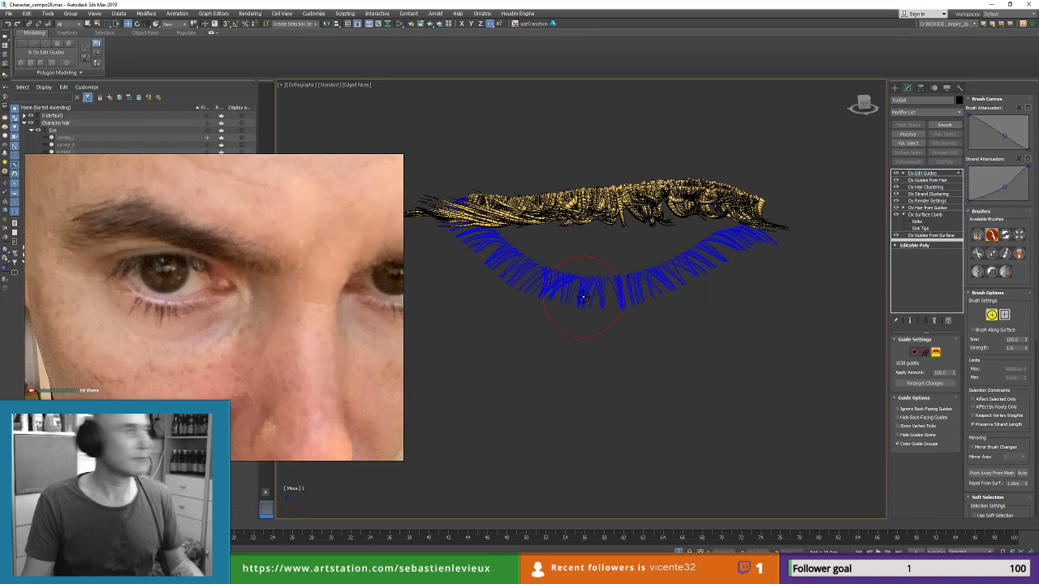
pyautogui.keyDown('alt'); pyautogui.moveTo(583, 297); pyautogui.dragTo(489, 259, button='middle'); pyautogui.keyUp('alt')
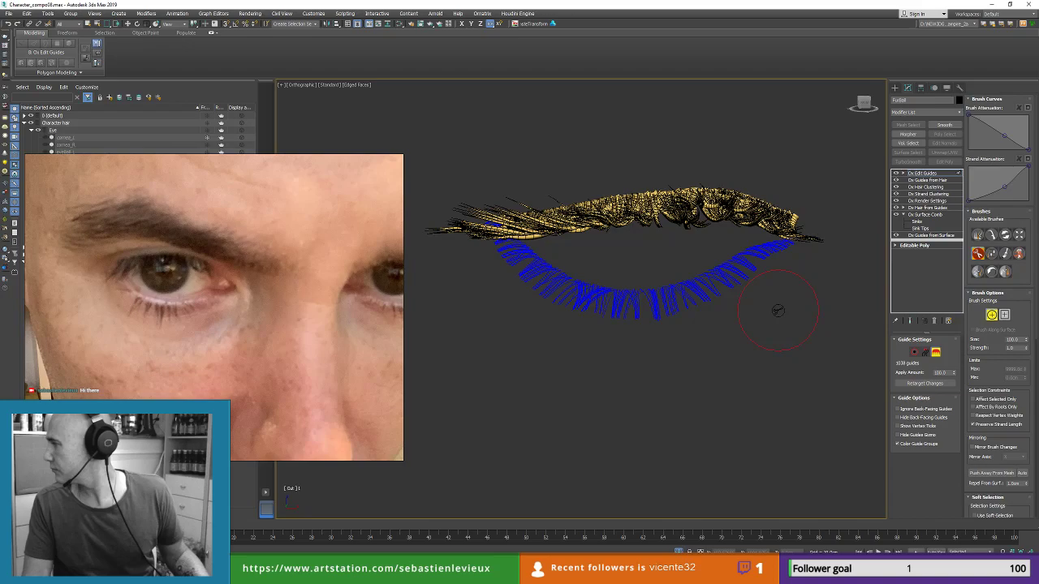
# Step: Examine the lower-lash guides of both eyes from several angles against the upper lashes
pyautogui.keyDown('alt'); pyautogui.moveTo(778, 310); pyautogui.dragTo(647, 290); pyautogui.keyUp('alt')
pyautogui.scroll(4, 655, 293)
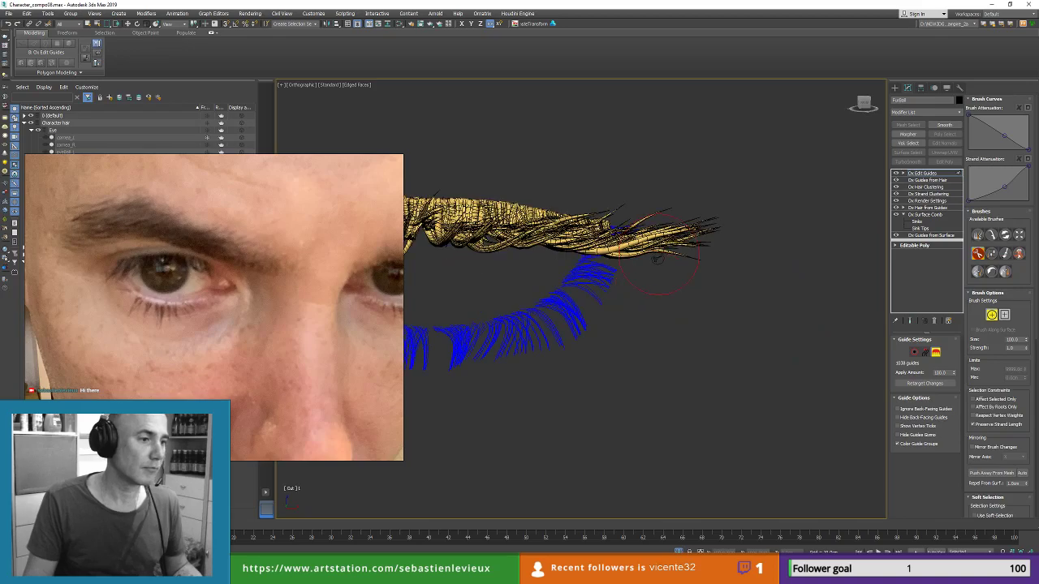
pyautogui.keyDown('alt'); pyautogui.moveTo(657, 258); pyautogui.dragTo(721, 290, button='middle'); pyautogui.keyUp('alt')
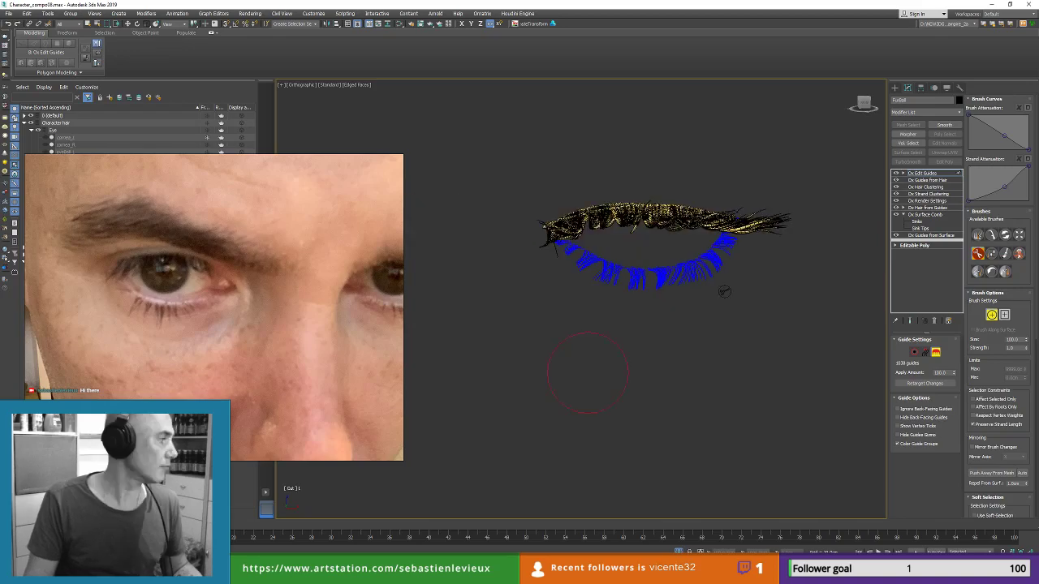
pyautogui.keyDown('alt'); pyautogui.moveTo(655, 331); pyautogui.dragTo(652, 357, button='middle'); pyautogui.keyUp('alt')
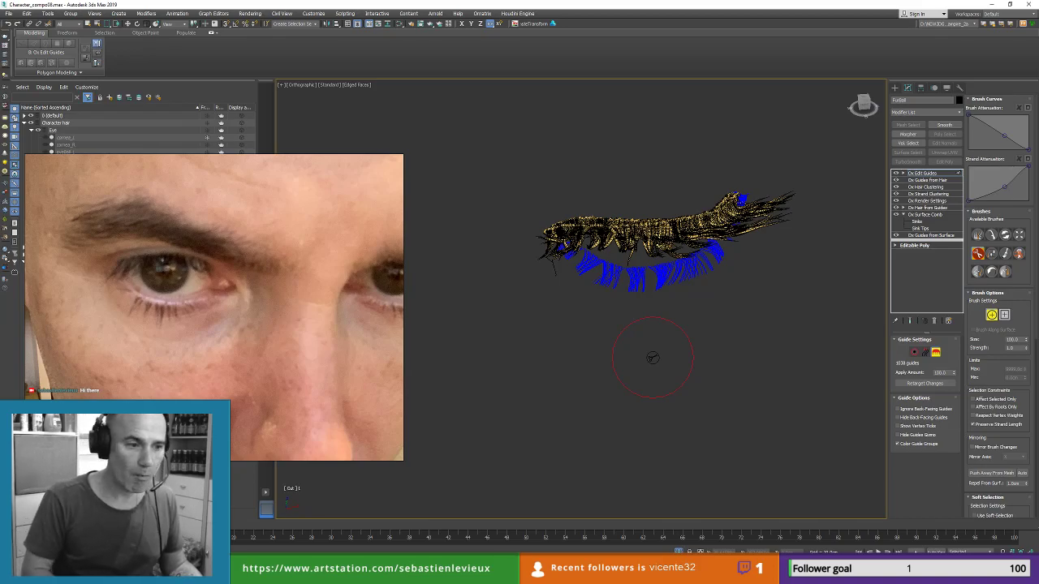
pyautogui.keyDown('alt'); pyautogui.moveTo(654, 344); pyautogui.dragTo(779, 325, button='middle'); pyautogui.keyUp('alt')
pyautogui.scroll(5, 607, 301)
pyautogui.scroll(-4, 606, 302)
pyautogui.scroll(-2, 684, 325)
pyautogui.moveTo(684, 325); pyautogui.dragTo(754, 310, button='middle')
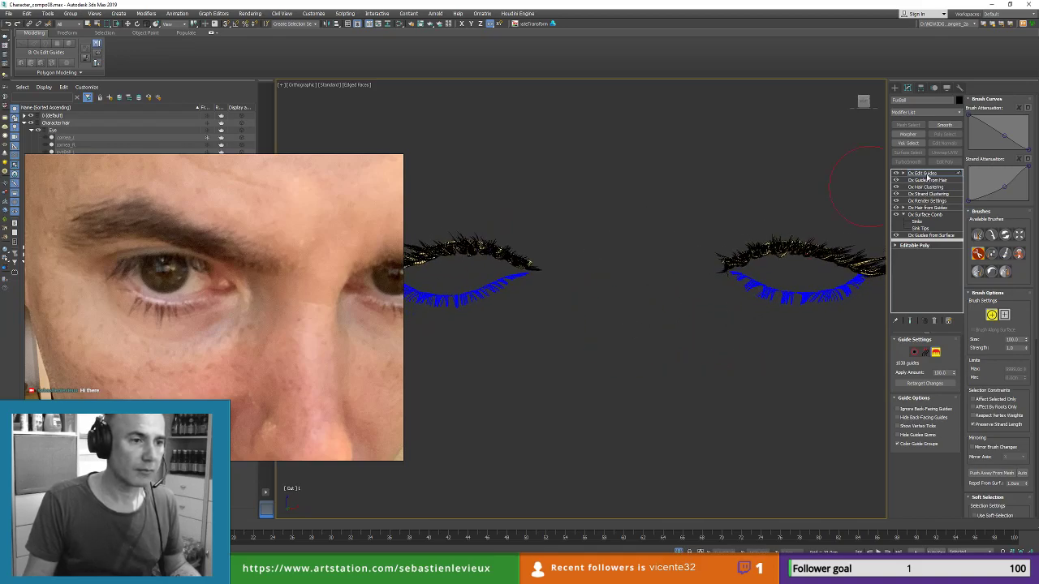
# Step: Add an Ox Strand Length modifier above Ox Edit Guides, with Randomize at 0.48 and Length slightly above 1
pyautogui.click(927, 173)
pyautogui.click(934, 115)
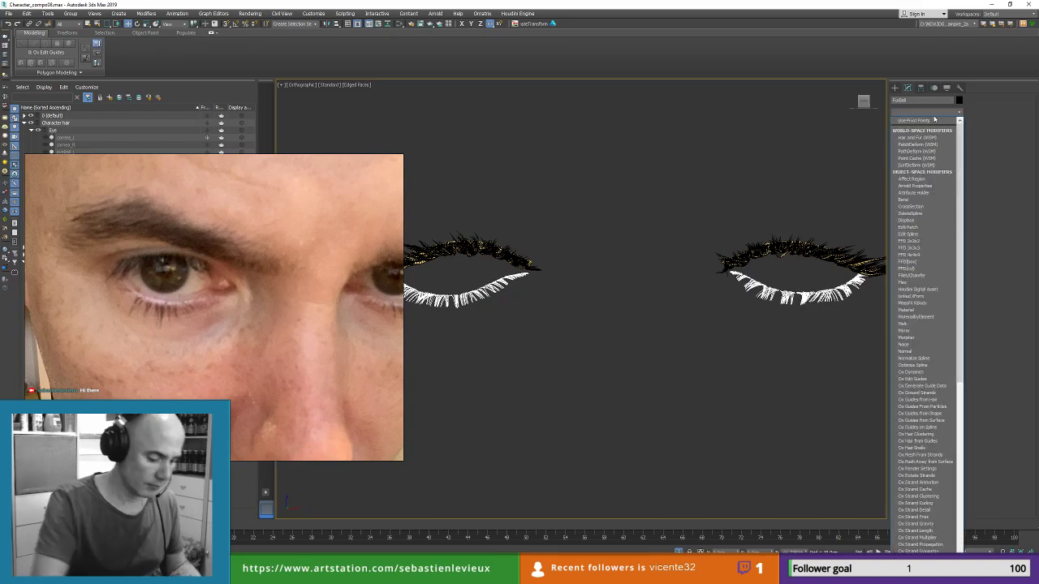
pyautogui.write('ox')
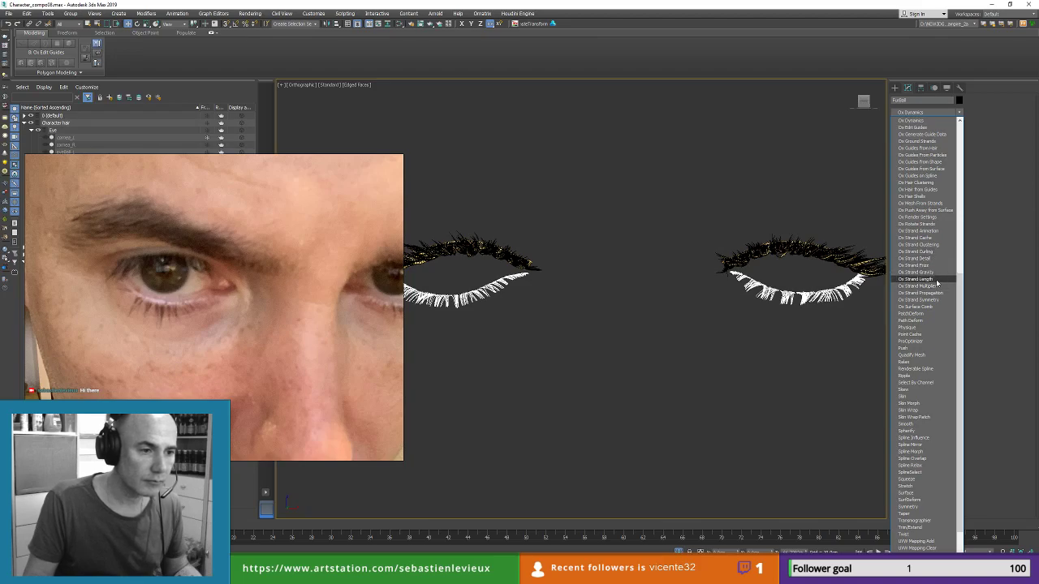
pyautogui.click(936, 279)
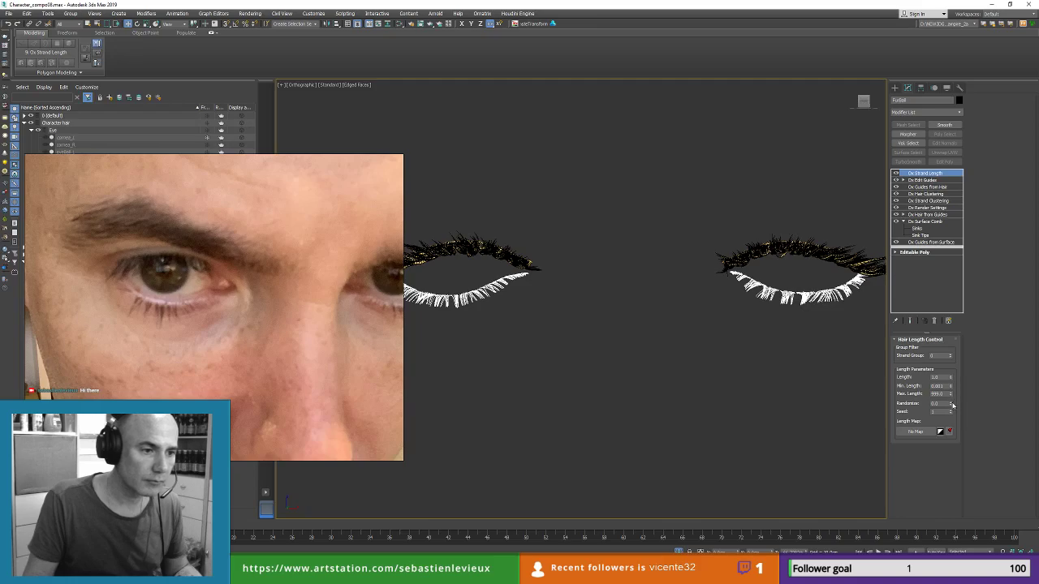
pyautogui.moveTo(952, 405); pyautogui.dragTo(951, 369)
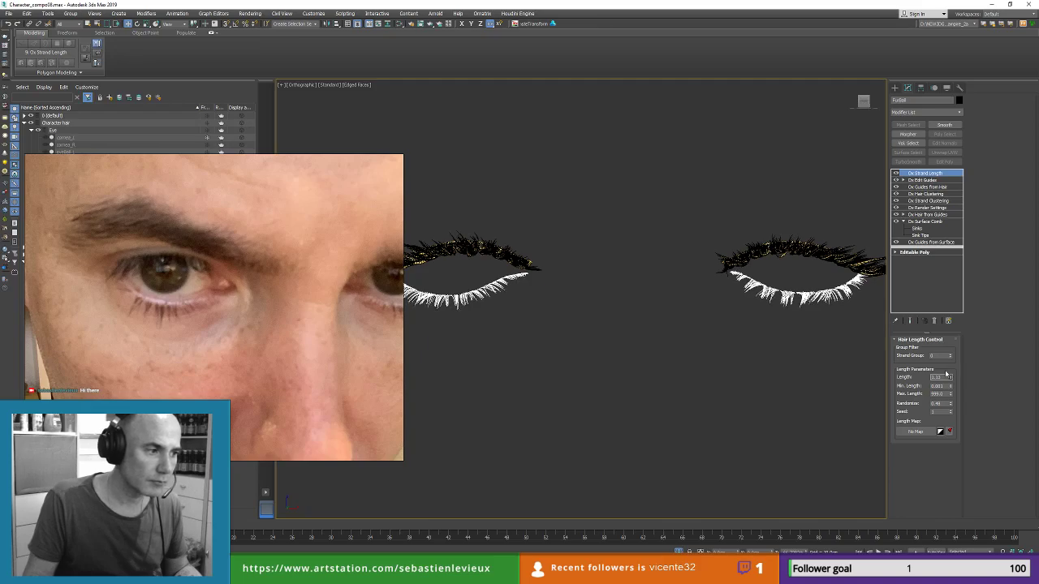
pyautogui.keyDown('alt'); pyautogui.moveTo(670, 355); pyautogui.dragTo(620, 374, button='middle'); pyautogui.keyUp('alt')
pyautogui.scroll(5, 561, 345)
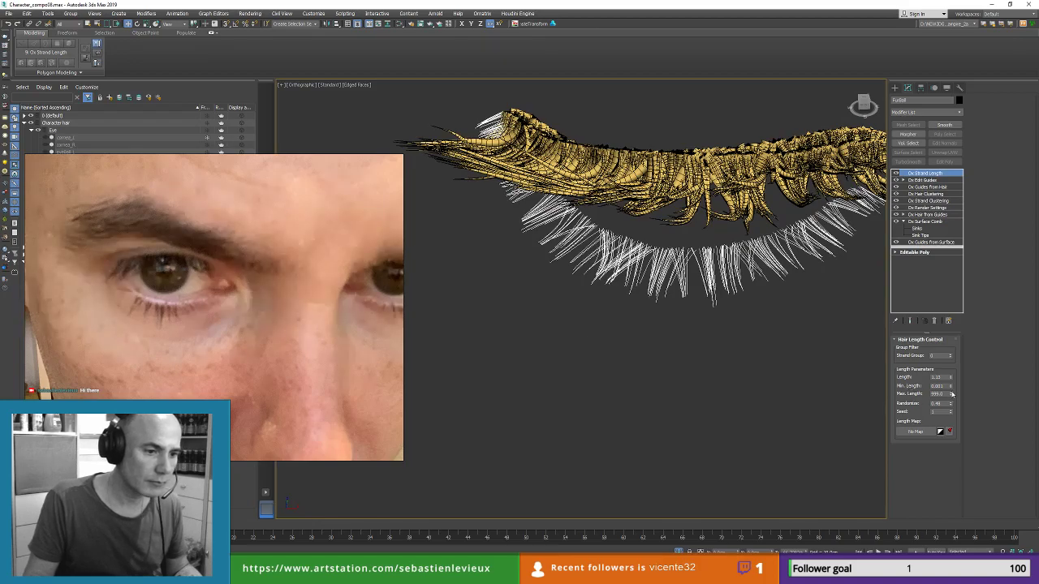
pyautogui.moveTo(779, 323); pyautogui.dragTo(669, 356, button='middle')
# Step: Return to Ox Edit Guides with the end result shown and use the Grow/Shrink brush on the right eye's inner lower lashes
pyautogui.click(927, 180)
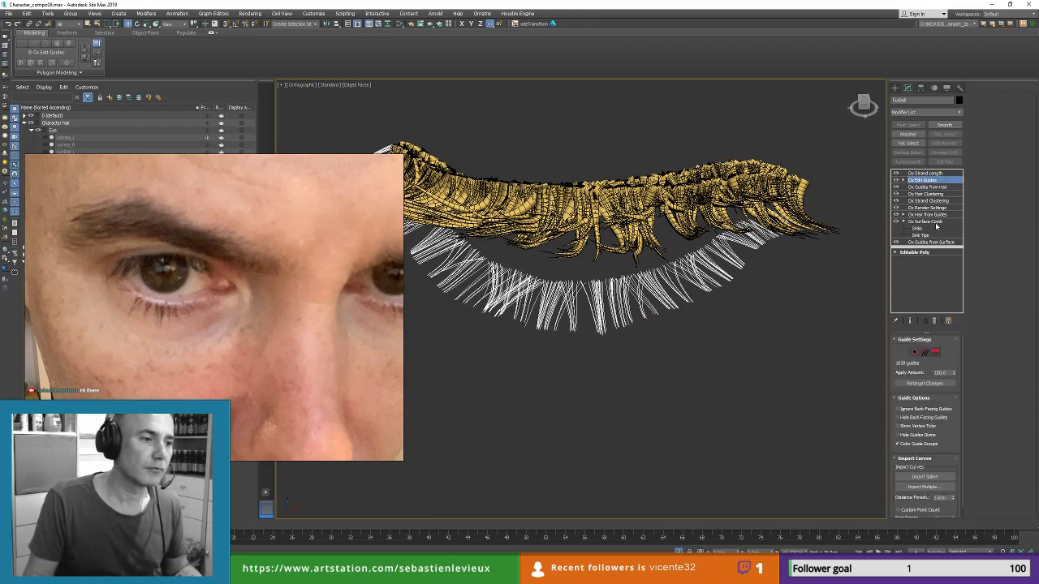
pyautogui.click(911, 321)
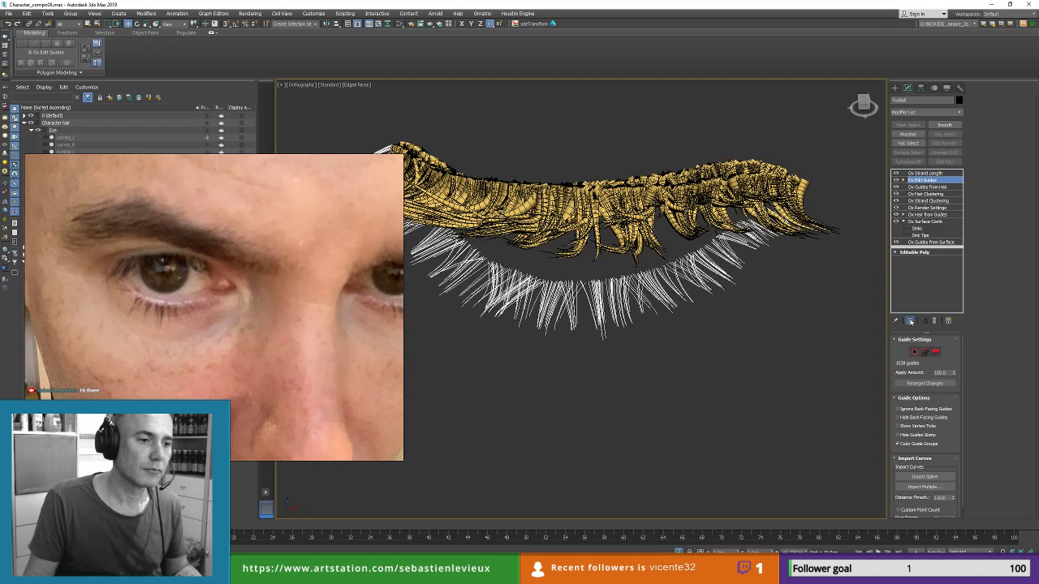
pyautogui.click(934, 353)
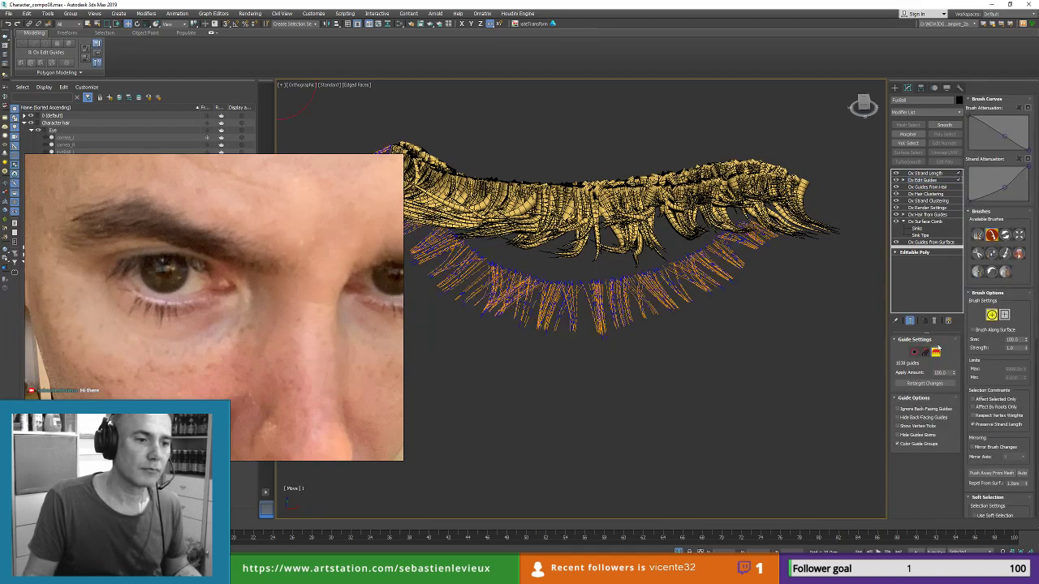
pyautogui.click(991, 253)
pyautogui.moveTo(767, 274); pyautogui.dragTo(744, 313)
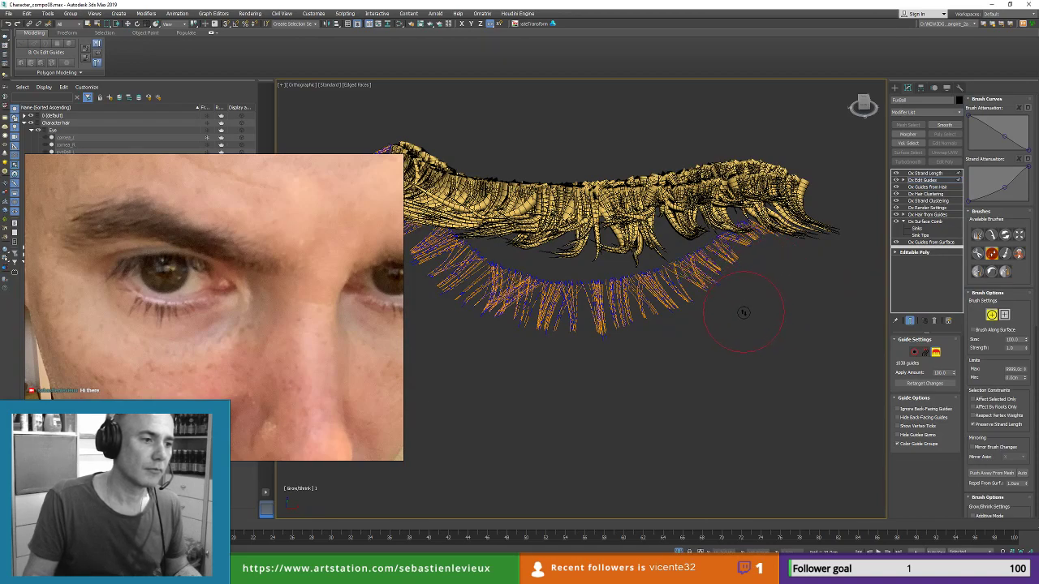
# Step: Vary the length of the right eye's outer and central lower lashes with Grow/Shrink brush strokes
pyautogui.moveTo(564, 358); pyautogui.dragTo(734, 348, button='middle')
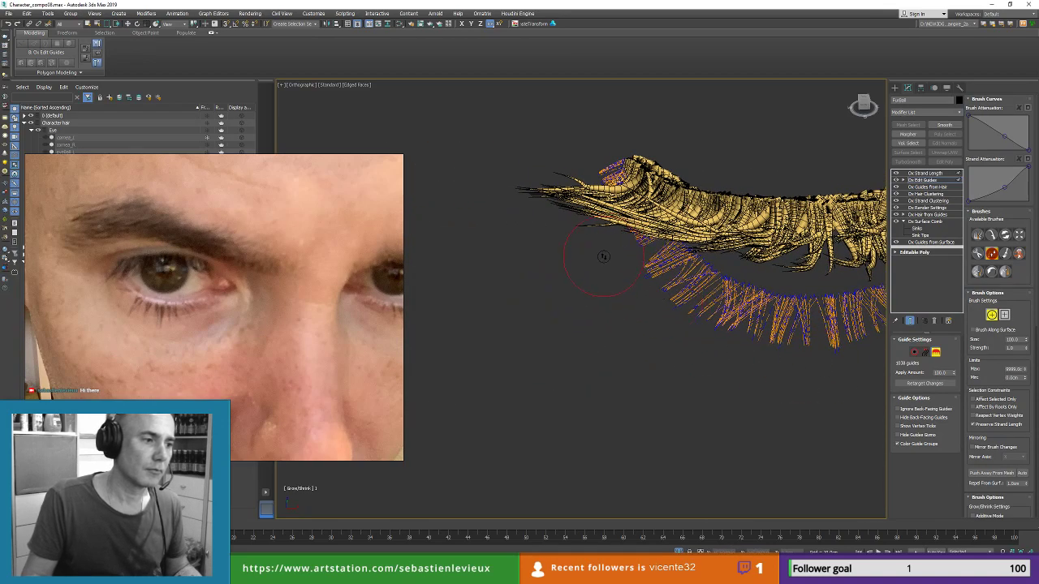
pyautogui.moveTo(619, 290)
pyautogui.mouseDown()
pyautogui.moveTo(646, 329)
pyautogui.moveTo(664, 334)
pyautogui.mouseUp()
pyautogui.moveTo(725, 349); pyautogui.dragTo(727, 341)
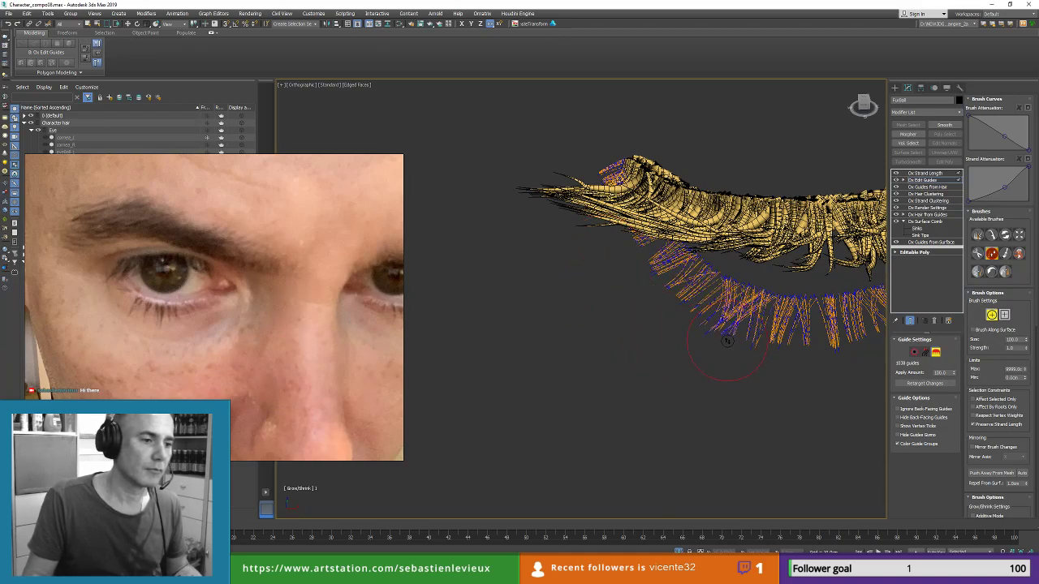
pyautogui.moveTo(826, 357)
pyautogui.mouseDown()
pyautogui.moveTo(822, 369)
pyautogui.moveTo(770, 372)
pyautogui.mouseUp()
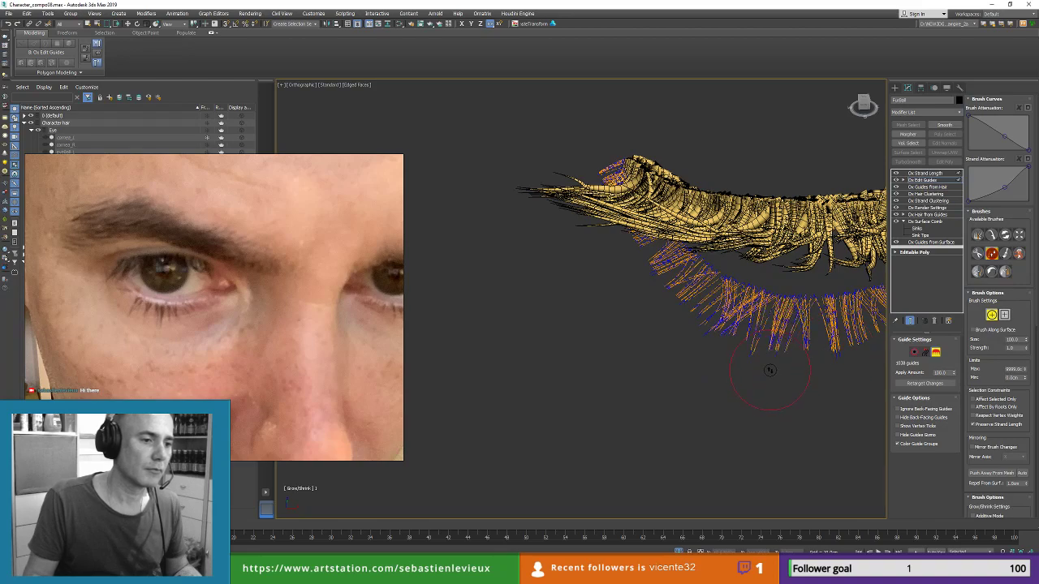
# Step: Adjust the lash length on the inner half of the right eye's lower lid with the Grow/Shrink brush
pyautogui.moveTo(665, 375); pyautogui.dragTo(638, 385, button='middle')
pyautogui.scroll(-3, 638, 385)
pyautogui.keyDown('alt'); pyautogui.moveTo(638, 385); pyautogui.dragTo(645, 357, button='middle'); pyautogui.keyUp('alt')
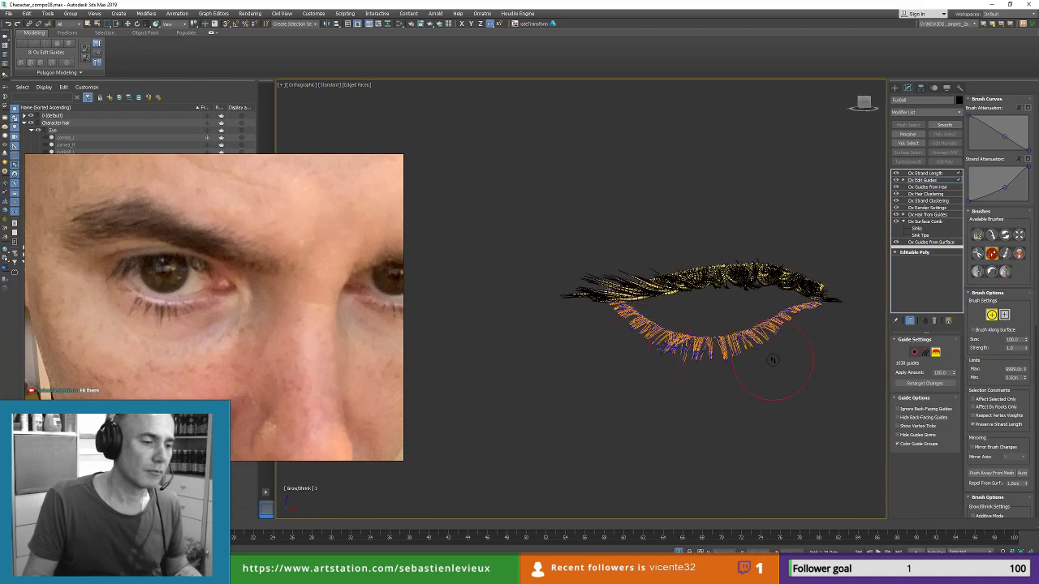
pyautogui.scroll(2, 765, 362)
pyautogui.moveTo(764, 361); pyautogui.dragTo(754, 365)
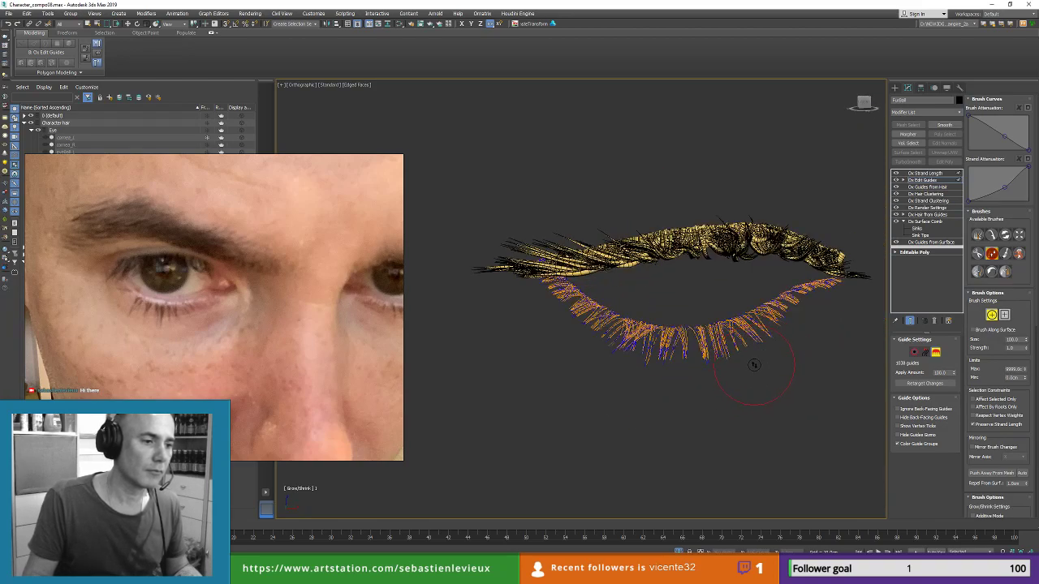
# Step: Lengthen the lower lashes at the right eye's outermost corner with the Grow/Shrink brush
pyautogui.keyDown('alt'); pyautogui.moveTo(569, 358); pyautogui.dragTo(540, 312, button='middle'); pyautogui.keyUp('alt')
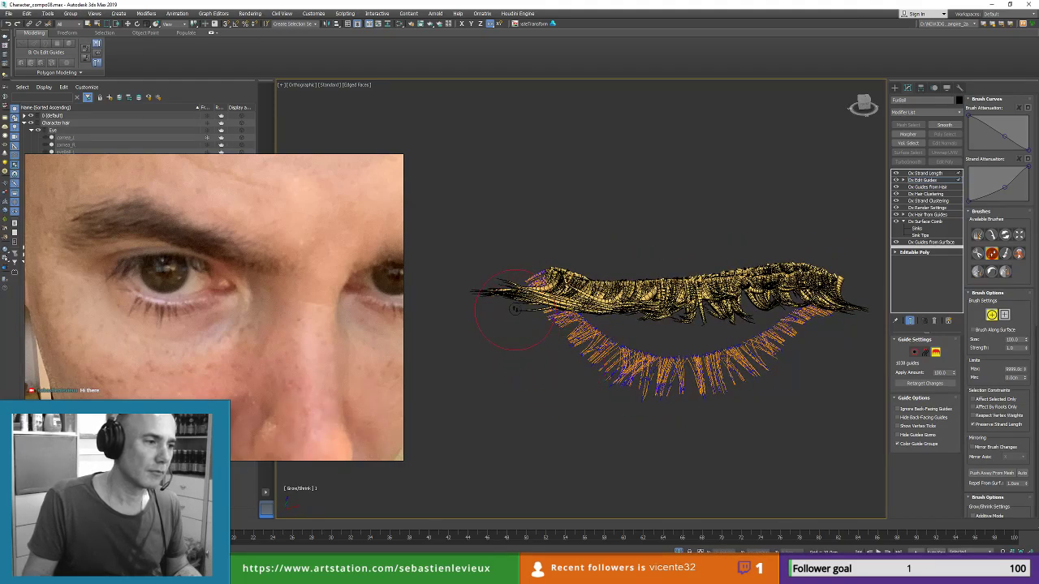
pyautogui.scroll(2, 519, 317)
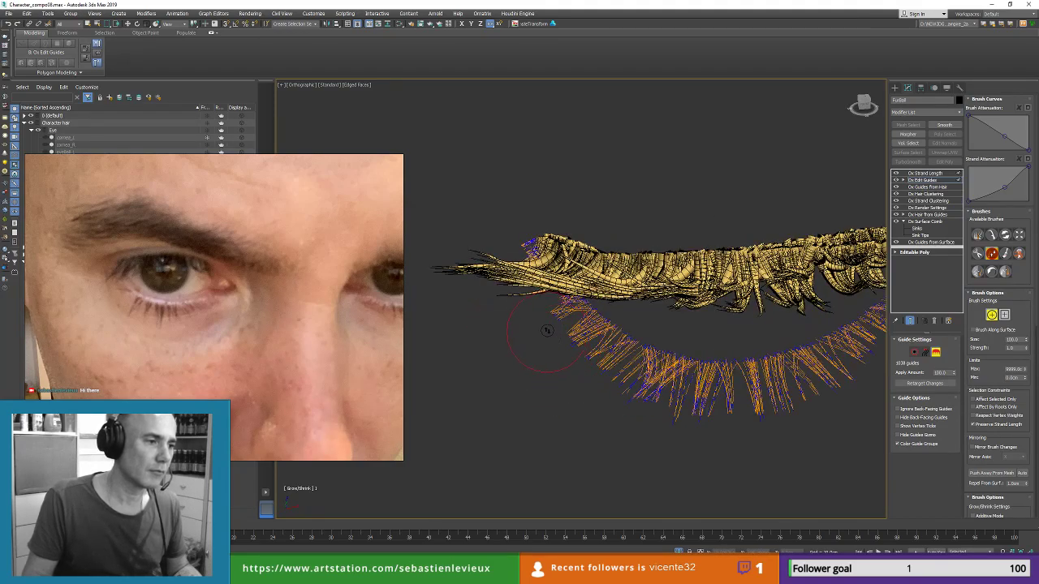
pyautogui.scroll(1, 522, 323)
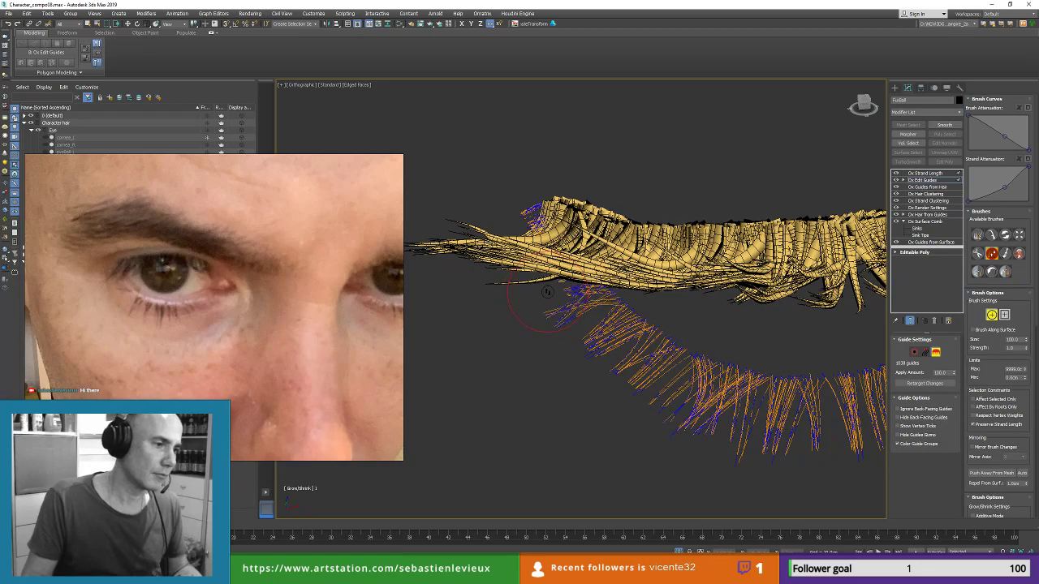
pyautogui.moveTo(535, 313)
pyautogui.mouseDown()
pyautogui.moveTo(511, 365)
pyautogui.moveTo(514, 355)
pyautogui.mouseUp()
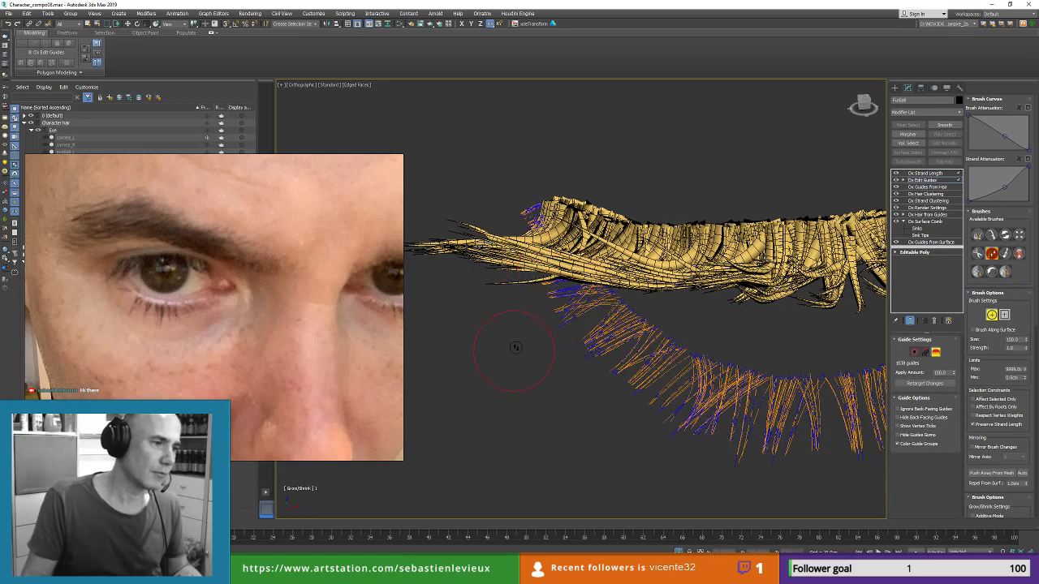
# Step: Check the brushed right-eye lower lashes from several angles and compare them with the left eye's lashes
pyautogui.keyDown('alt'); pyautogui.moveTo(516, 347); pyautogui.dragTo(584, 408, button='middle'); pyautogui.keyUp('alt')
pyautogui.moveTo(608, 273); pyautogui.dragTo(610, 402, button='middle')
pyautogui.scroll(5, 615, 302)
pyautogui.moveTo(680, 370)
pyautogui.keyDown('alt'); pyautogui.mouseDown(button='middle')
pyautogui.moveTo(687, 379)
pyautogui.moveTo(674, 386)
pyautogui.moveTo(688, 383)
pyautogui.mouseUp(button='middle'); pyautogui.keyUp('alt')
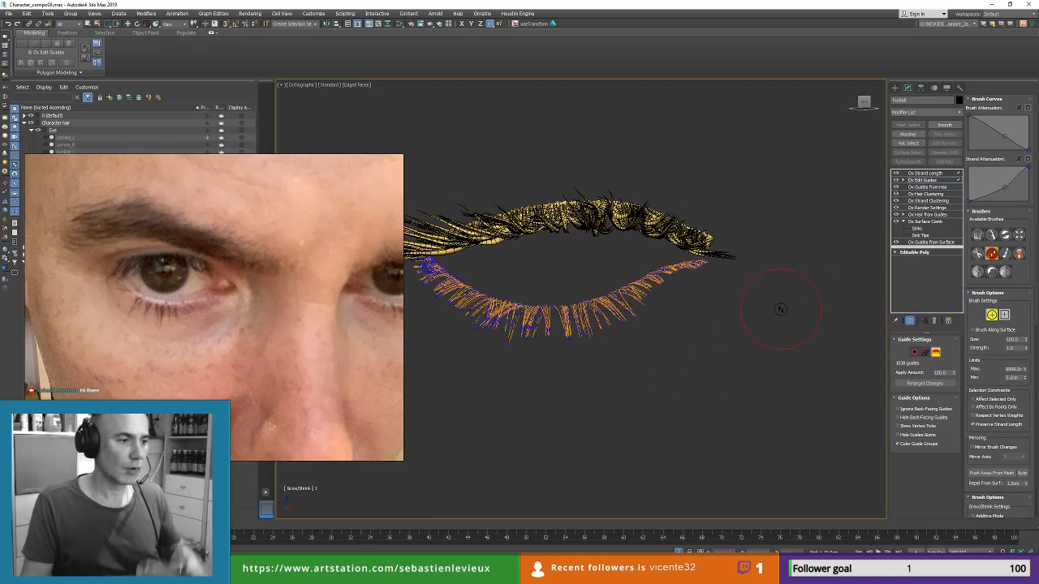
pyautogui.scroll(-2, 765, 324)
pyautogui.moveTo(766, 325)
pyautogui.mouseDown(button='middle')
pyautogui.moveTo(502, 322)
pyautogui.moveTo(728, 329)
pyautogui.moveTo(625, 302)
pyautogui.moveTo(605, 350)
pyautogui.moveTo(656, 343)
pyautogui.mouseUp(button='middle')
pyautogui.scroll(-2, 503, 322)
pyautogui.scroll(4, 613, 302)
pyautogui.scroll(3, 642, 301)
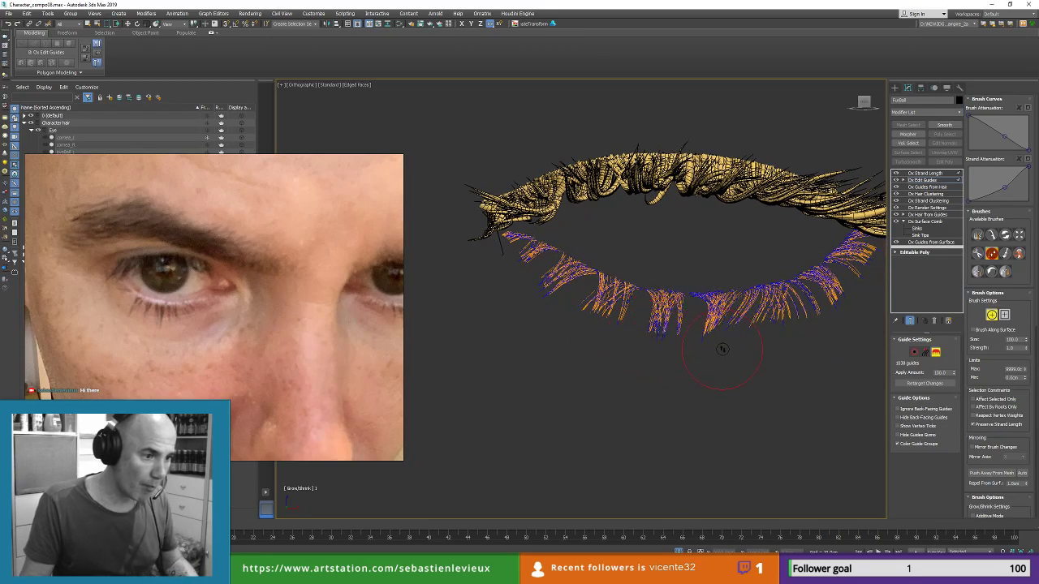
# Step: Lengthen the lower lashes around the left eye's outer corner with the Grow/Shrink brush, working from the front and from above
pyautogui.moveTo(719, 348)
pyautogui.keyDown('alt'); pyautogui.mouseDown(button='middle')
pyautogui.moveTo(742, 355)
pyautogui.moveTo(675, 341)
pyautogui.moveTo(702, 276)
pyautogui.mouseUp(button='middle'); pyautogui.keyUp('alt')
pyautogui.moveTo(729, 265)
pyautogui.mouseDown()
pyautogui.moveTo(738, 271)
pyautogui.moveTo(711, 280)
pyautogui.mouseUp()
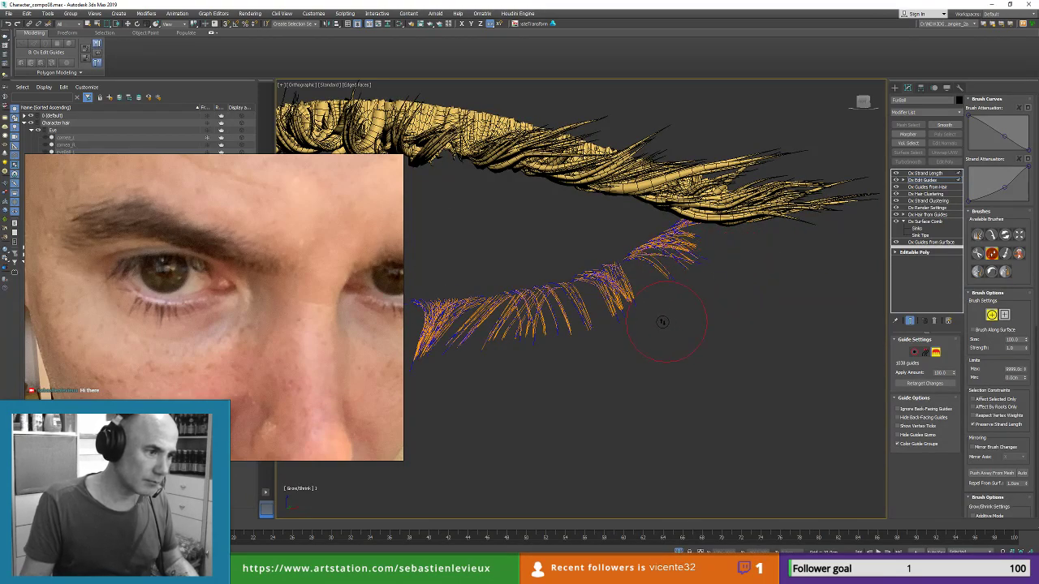
pyautogui.moveTo(662, 321); pyautogui.dragTo(658, 321)
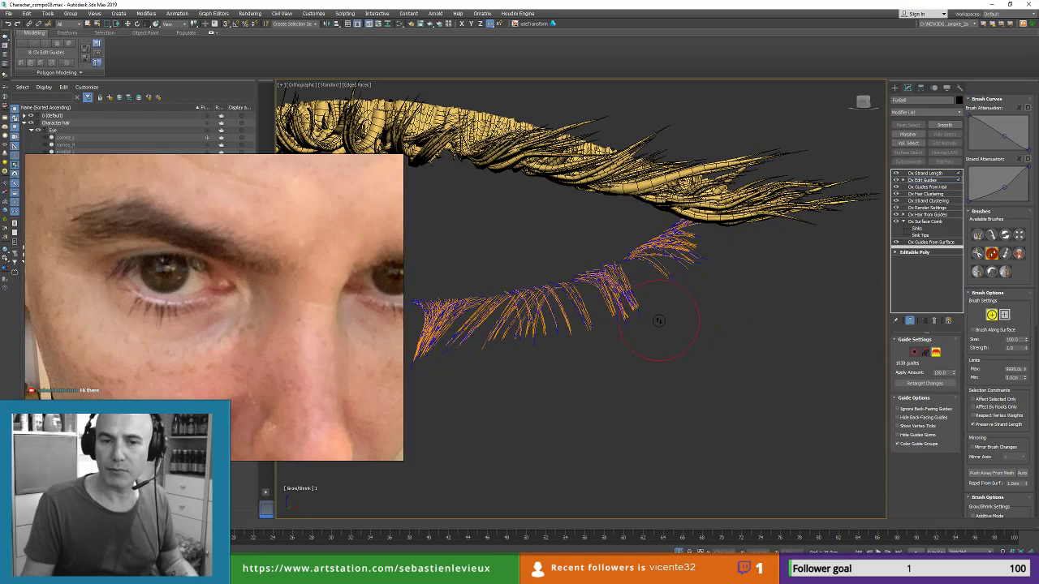
pyautogui.moveTo(658, 321)
pyautogui.keyDown('alt'); pyautogui.mouseDown(button='middle')
pyautogui.moveTo(703, 309)
pyautogui.moveTo(804, 321)
pyautogui.moveTo(802, 207)
pyautogui.mouseUp(button='middle'); pyautogui.keyUp('alt')
pyautogui.scroll(6, 838, 152)
pyautogui.moveTo(790, 325); pyautogui.dragTo(804, 303)
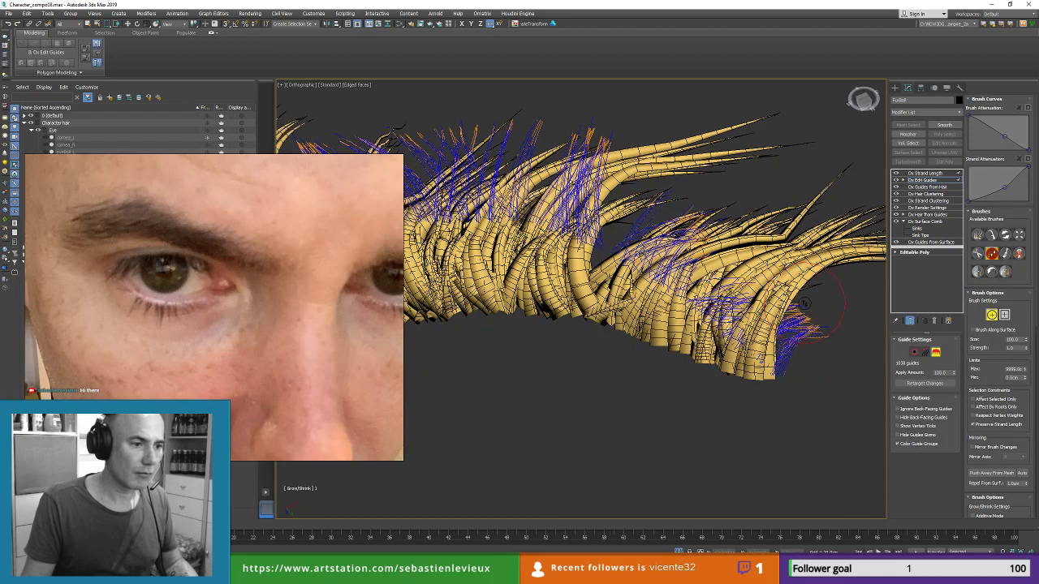
# Step: Lengthen some lashes in the central clumps of the left eye's lower lid with the Grow/Shrink brush
pyautogui.scroll(-6, 780, 268)
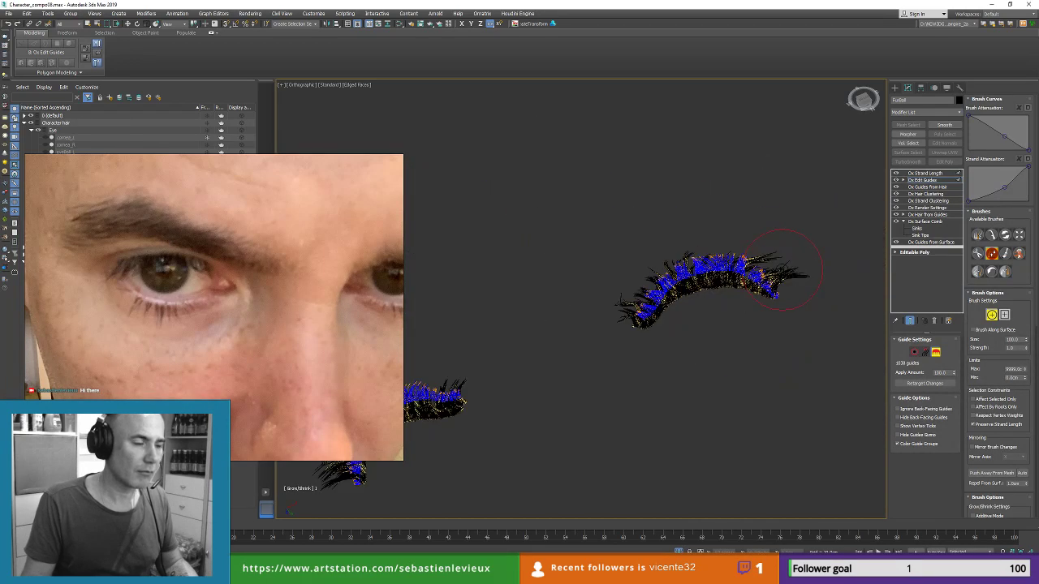
pyautogui.keyDown('alt'); pyautogui.moveTo(780, 268); pyautogui.dragTo(597, 306, button='middle'); pyautogui.keyUp('alt')
pyautogui.scroll(3, 556, 341)
pyautogui.scroll(-3, 556, 341)
pyautogui.scroll(2, 526, 327)
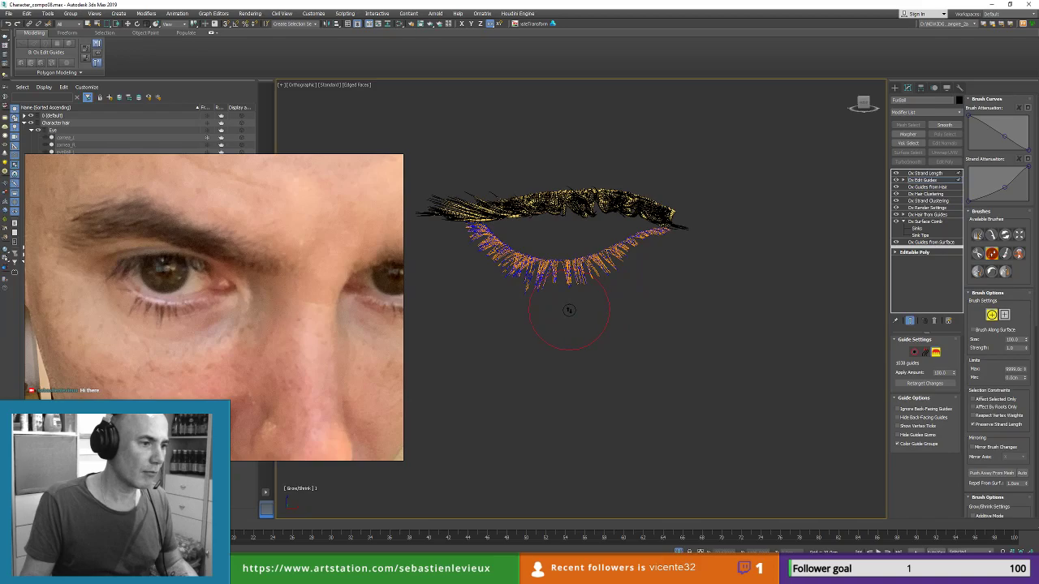
pyautogui.scroll(-4, 569, 310)
pyautogui.scroll(4, 735, 305)
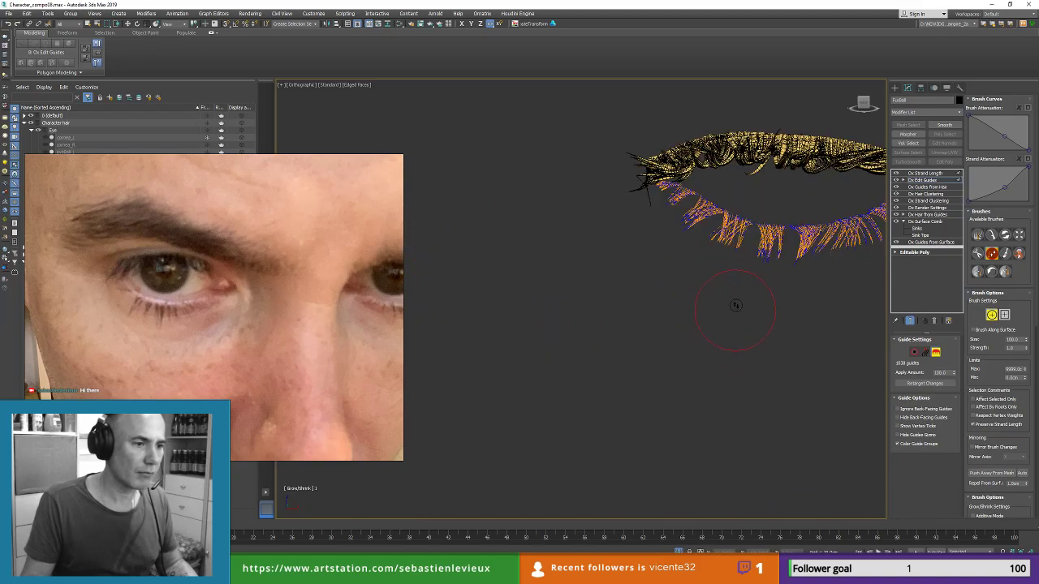
pyautogui.scroll(3, 742, 280)
pyautogui.moveTo(749, 262); pyautogui.dragTo(782, 223)
pyautogui.scroll(3, 759, 243)
pyautogui.moveTo(782, 223); pyautogui.dragTo(487, 256, button='middle')
pyautogui.scroll(-2, 653, 245)
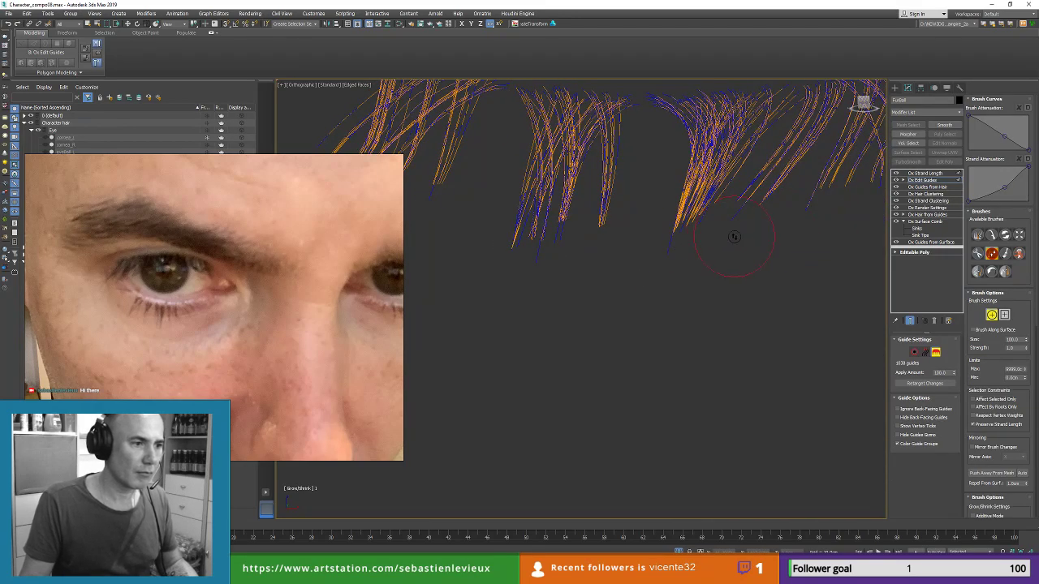
# Step: Lengthen some lashes beside the central clumps of the left eye's lower lid with the Grow/Shrink brush
pyautogui.moveTo(785, 254); pyautogui.dragTo(609, 271, button='middle')
pyautogui.moveTo(724, 214); pyautogui.dragTo(722, 208)
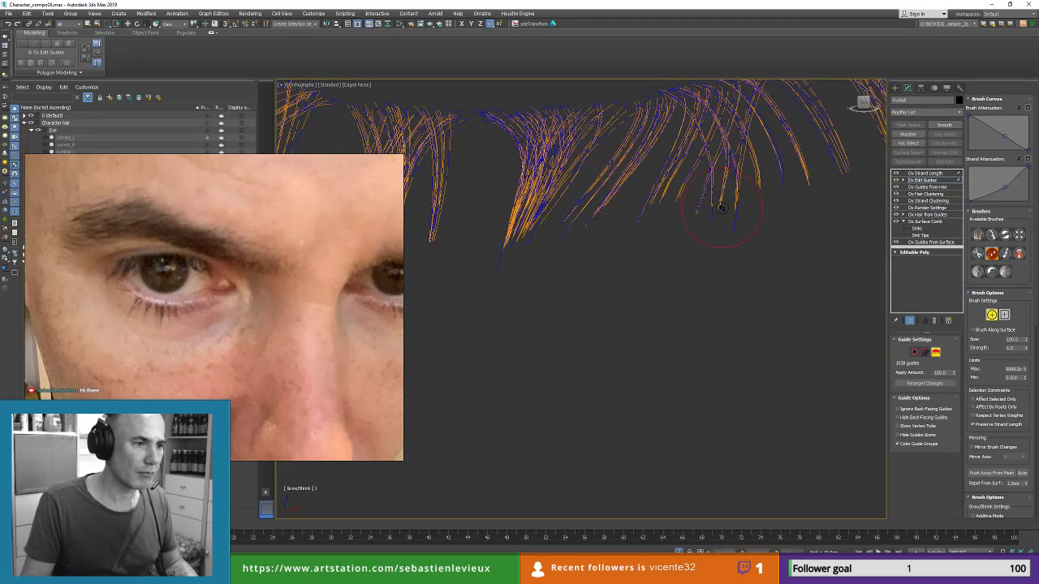
pyautogui.moveTo(708, 218); pyautogui.dragTo(703, 244, button='middle')
# Step: Rename the lower lash object Eyelashes_bt and return to the Ox Strand Length modifier at the top of its stack
pyautogui.scroll(-4, 702, 254)
pyautogui.keyDown('alt'); pyautogui.moveTo(685, 284); pyautogui.dragTo(677, 313, button='middle'); pyautogui.keyUp('alt')
pyautogui.scroll(-3, 654, 287)
pyautogui.moveTo(674, 313); pyautogui.dragTo(710, 300, button='middle')
pyautogui.doubleClick(924, 101)
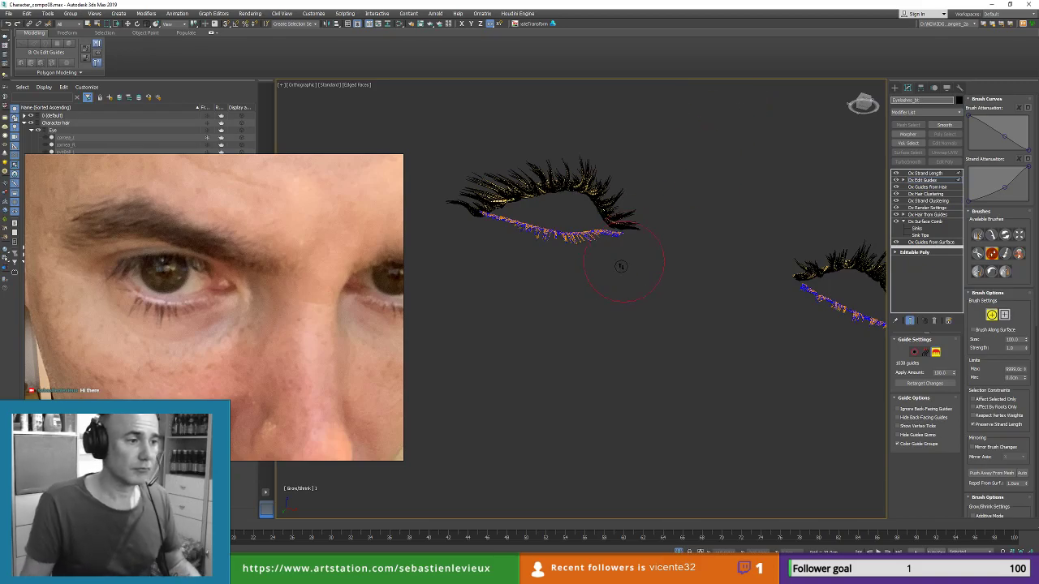
pyautogui.keyDown('alt'); pyautogui.moveTo(620, 267); pyautogui.dragTo(856, 219, button='middle'); pyautogui.keyUp('alt')
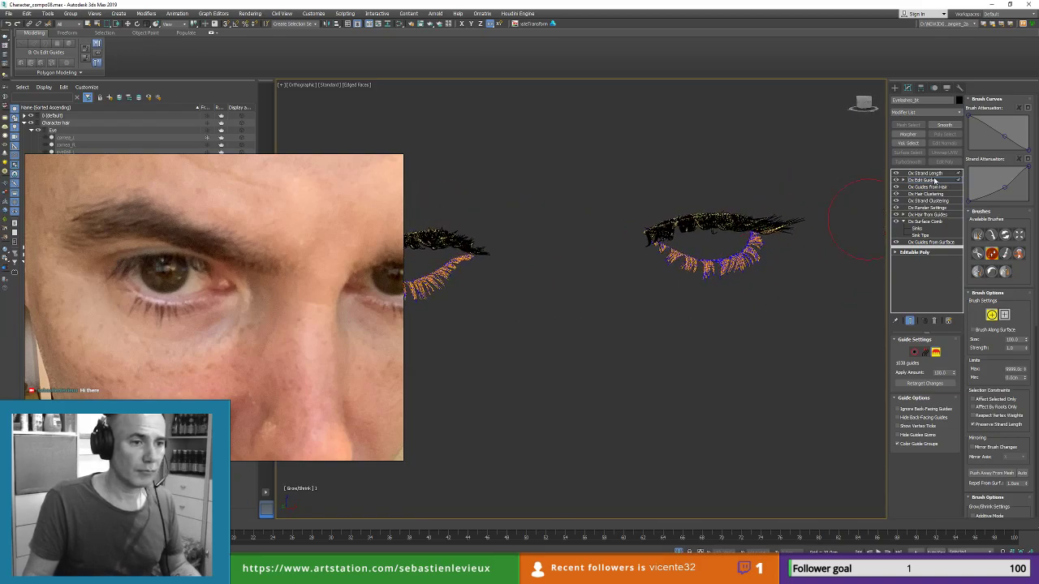
pyautogui.click(926, 180)
pyautogui.click(936, 174)
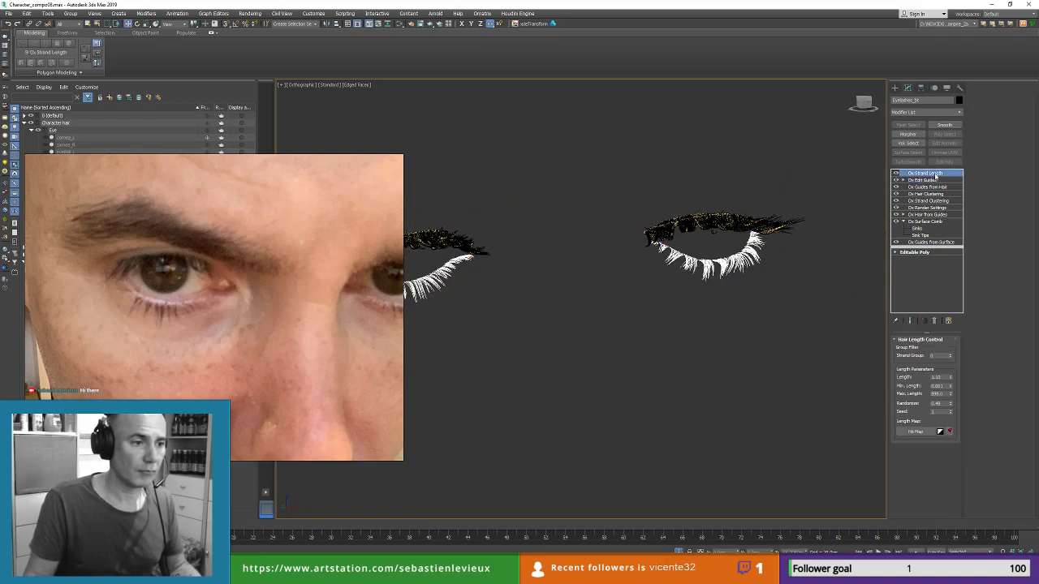
# Step: Try an Ox Strand Curling modifier on the lower lashes and delete it
pyautogui.click(939, 110)
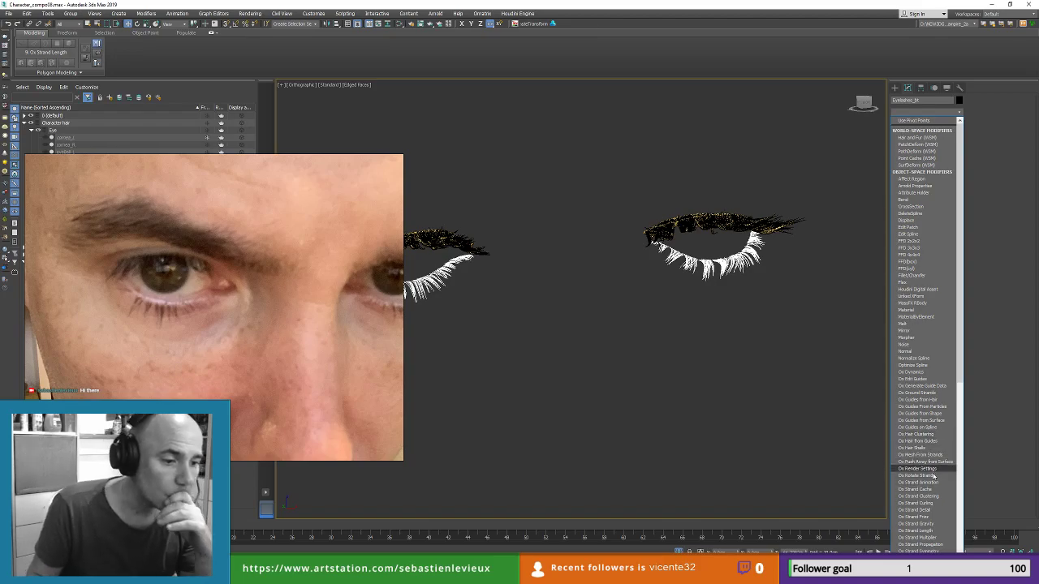
pyautogui.click(917, 504)
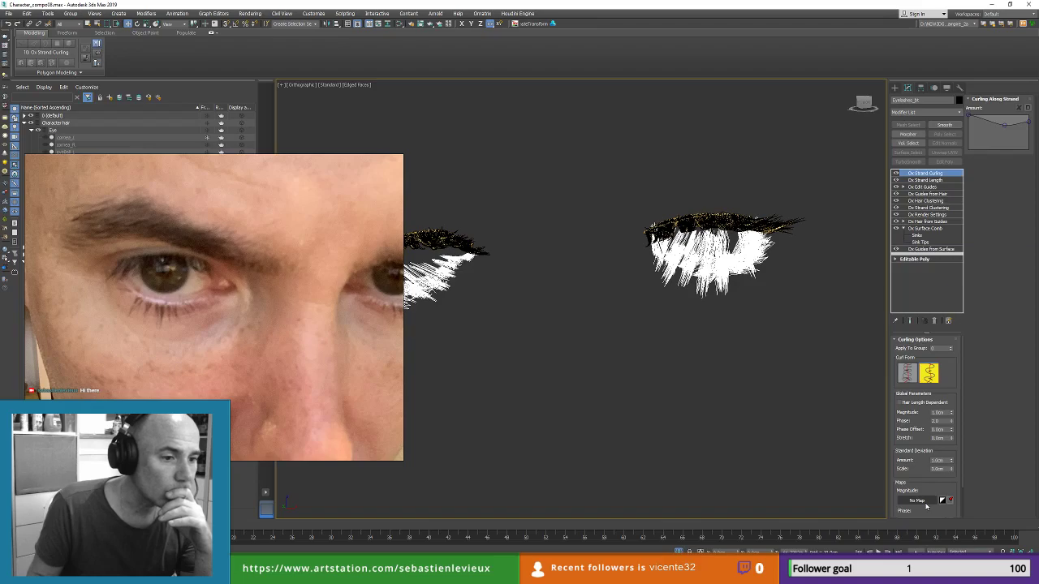
pyautogui.click(935, 320)
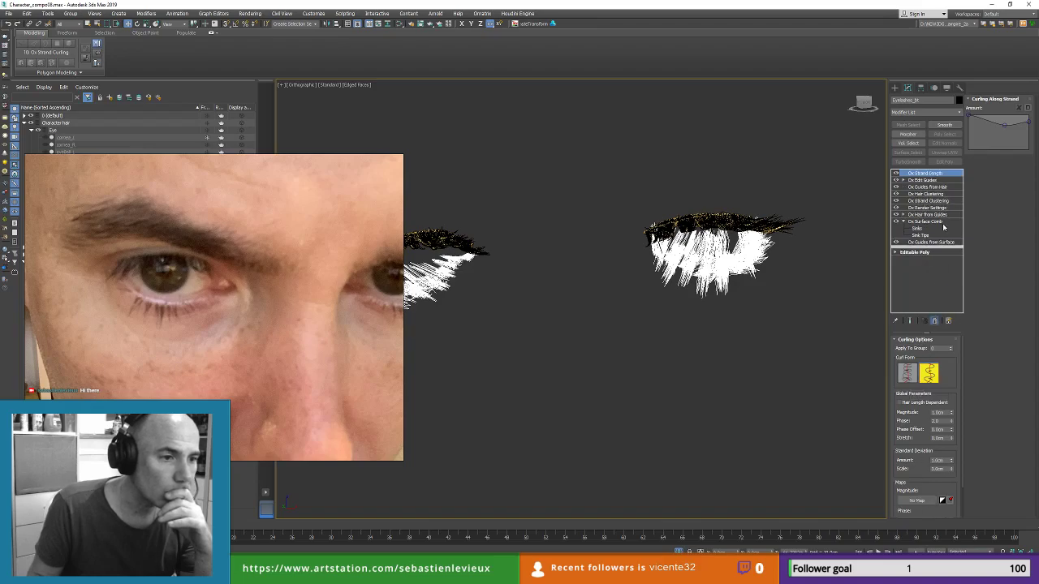
# Step: Add an Ox Strand Frizz modifier with global amount 0, outliers percentage 0.45 and outlier frizz amount about 0.1 cm
pyautogui.click(925, 112)
pyautogui.scroll(-5, 930, 435)
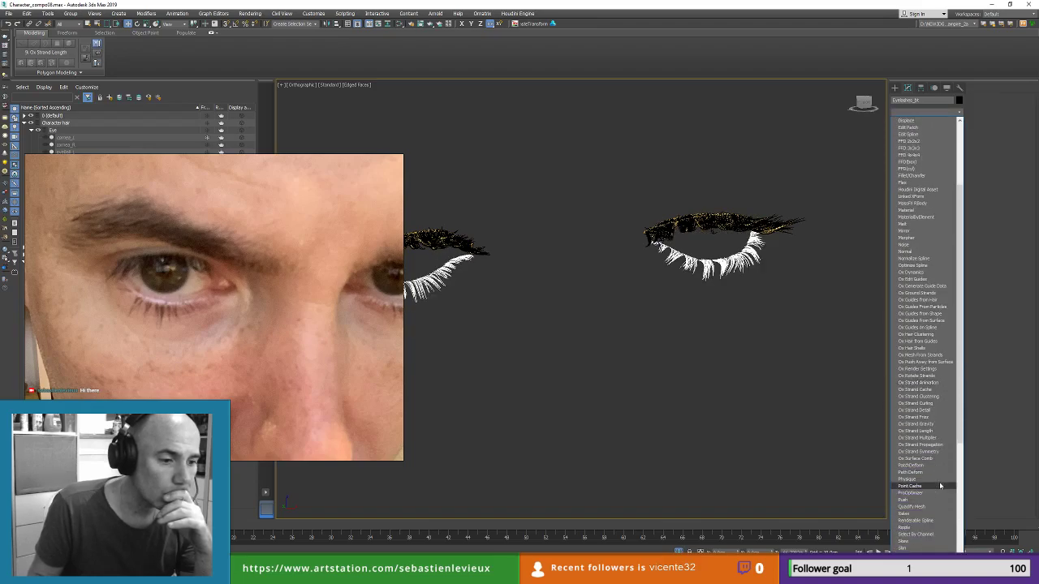
pyautogui.click(930, 417)
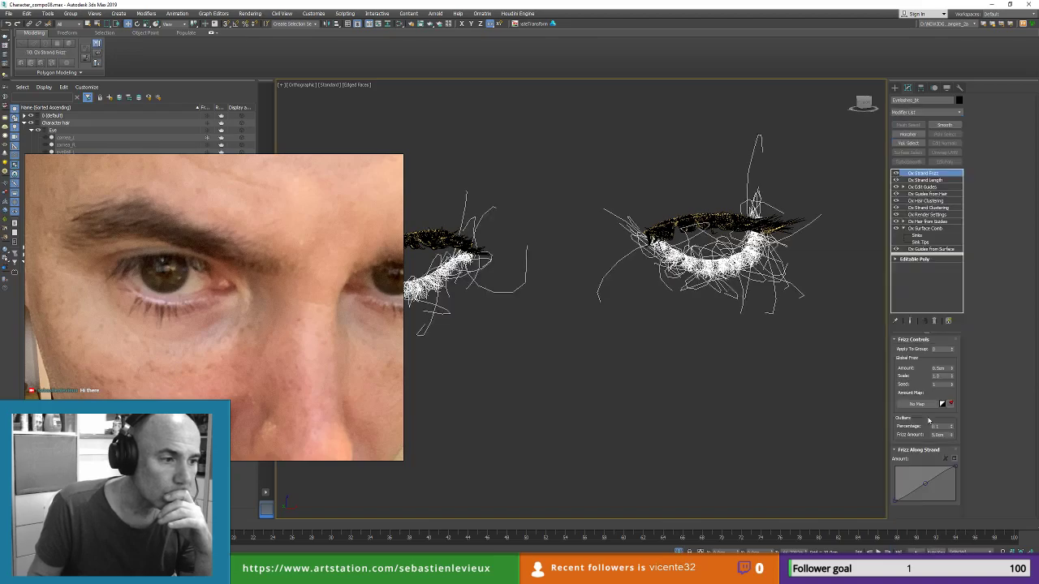
pyautogui.moveTo(953, 371); pyautogui.dragTo(953, 391)
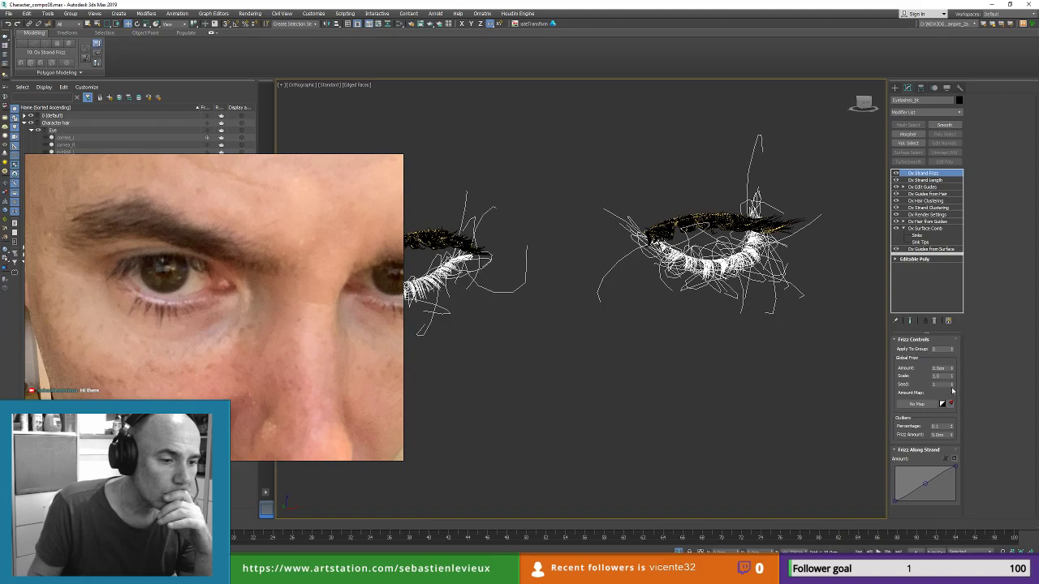
pyautogui.moveTo(952, 428); pyautogui.dragTo(951, 439)
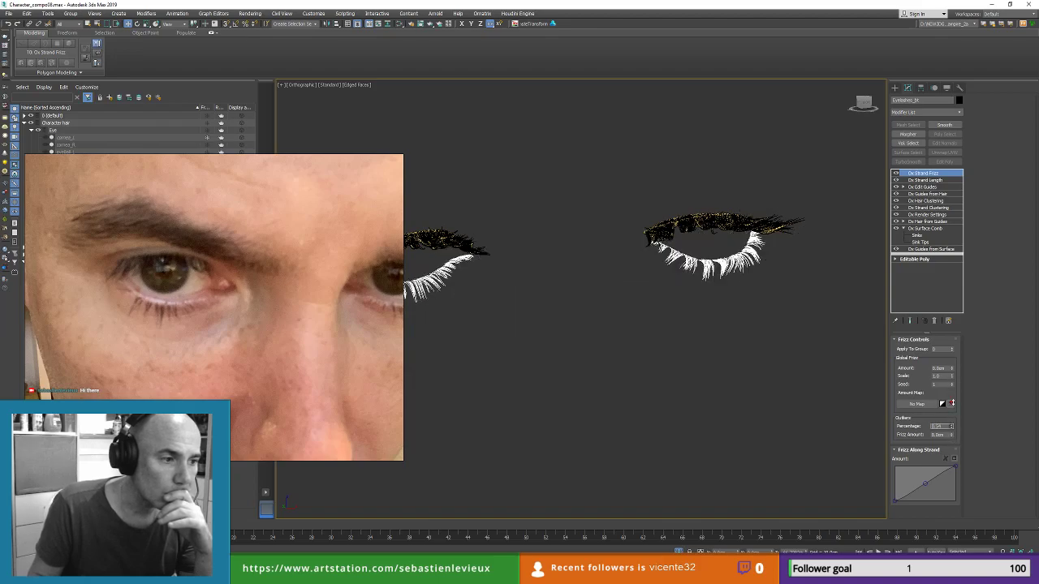
pyautogui.moveTo(950, 437); pyautogui.dragTo(954, 434)
# Step: Examine the frizzed lower lashes close up and from several angles against the upper lashes
pyautogui.scroll(6, 679, 271)
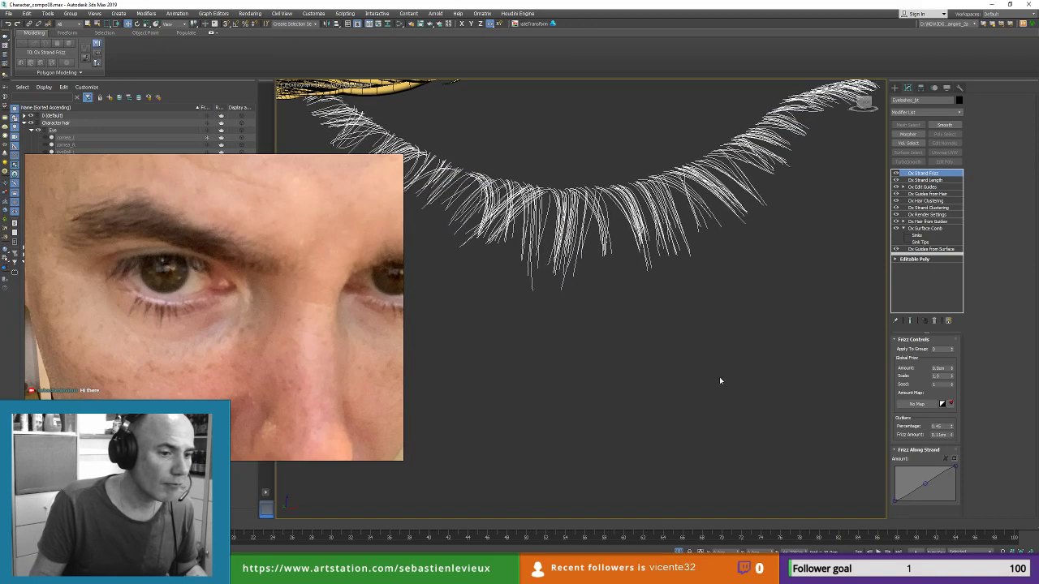
pyautogui.scroll(-10, 719, 380)
pyautogui.moveTo(701, 373)
pyautogui.keyDown('alt'); pyautogui.mouseDown(button='middle')
pyautogui.moveTo(626, 385)
pyautogui.moveTo(717, 363)
pyautogui.mouseUp(button='middle'); pyautogui.keyUp('alt')
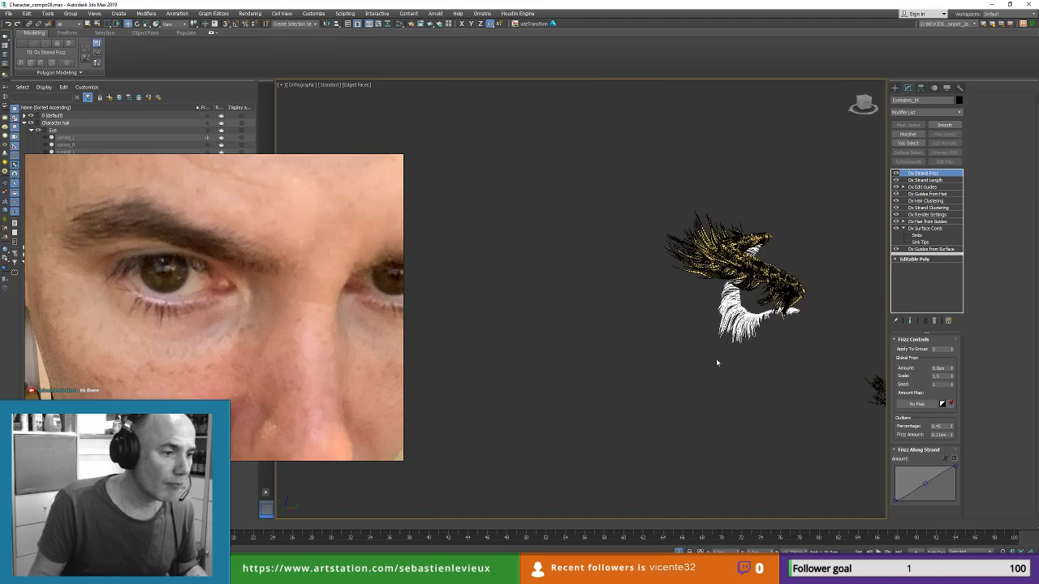
pyautogui.scroll(6, 717, 362)
pyautogui.moveTo(759, 302); pyautogui.dragTo(820, 309, button='middle')
pyautogui.moveTo(820, 308); pyautogui.dragTo(680, 309, button='middle')
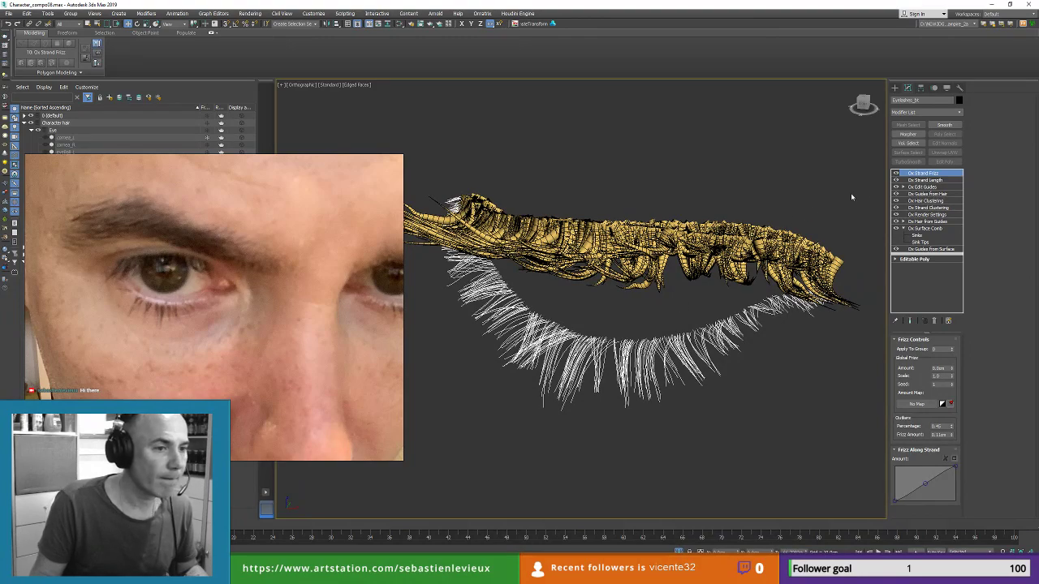
# Step: Add an Ox Hair from Guides modifier above Ox Strand Frizz
pyautogui.click(919, 113)
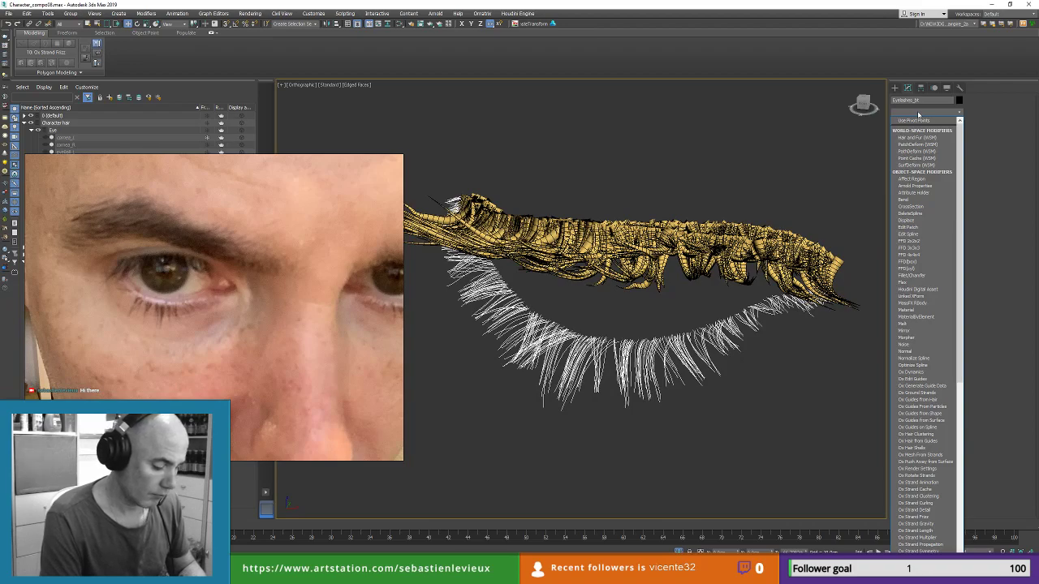
pyautogui.press('o')
pyautogui.press('o')
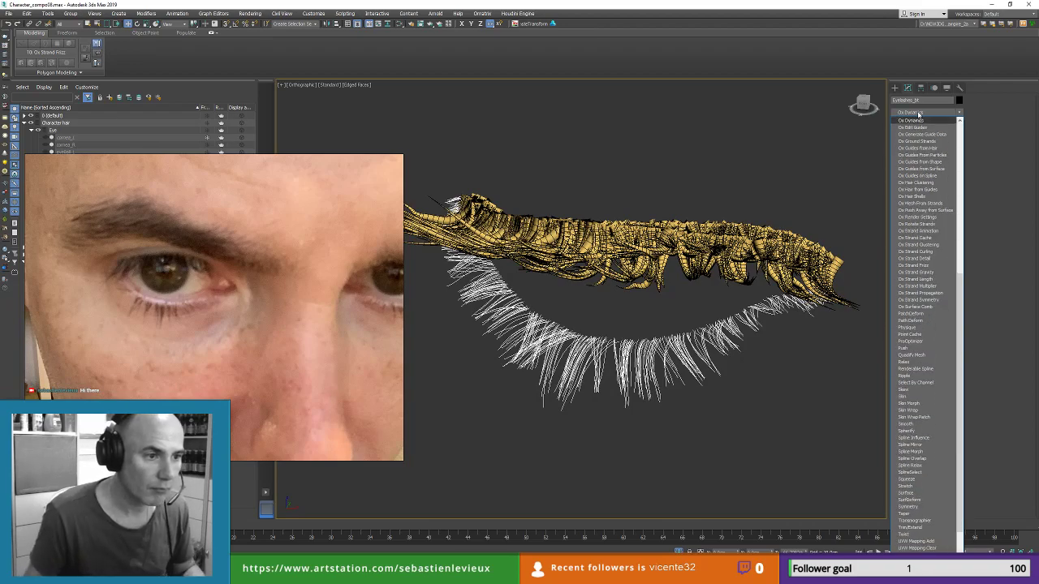
pyautogui.click(923, 189)
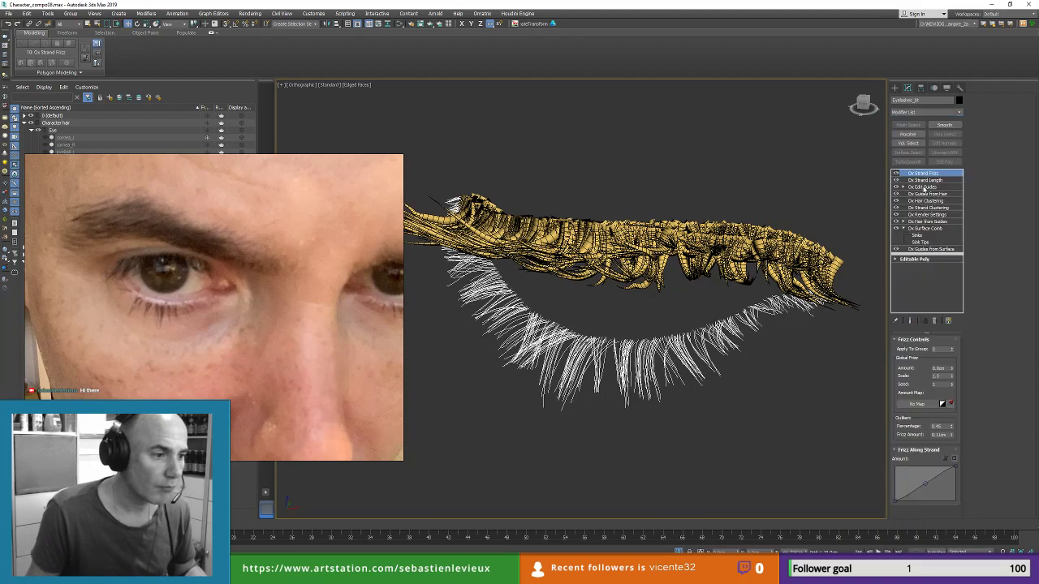
# Step: Add an Ox Render Settings modifier on top of the stack and reduce its global hair radius to almost zero
pyautogui.click(925, 113)
pyautogui.press('o')
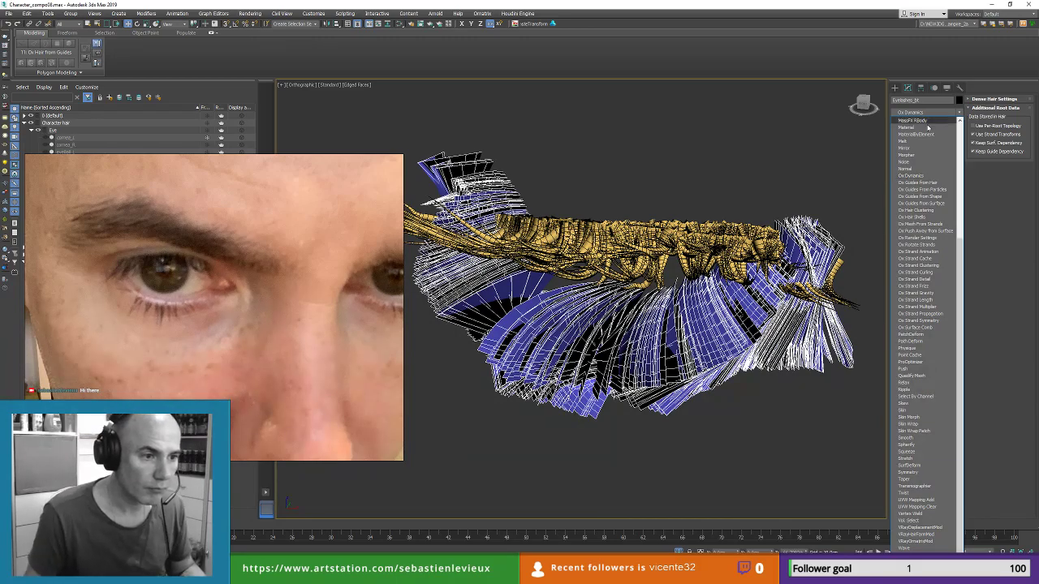
pyautogui.click(924, 238)
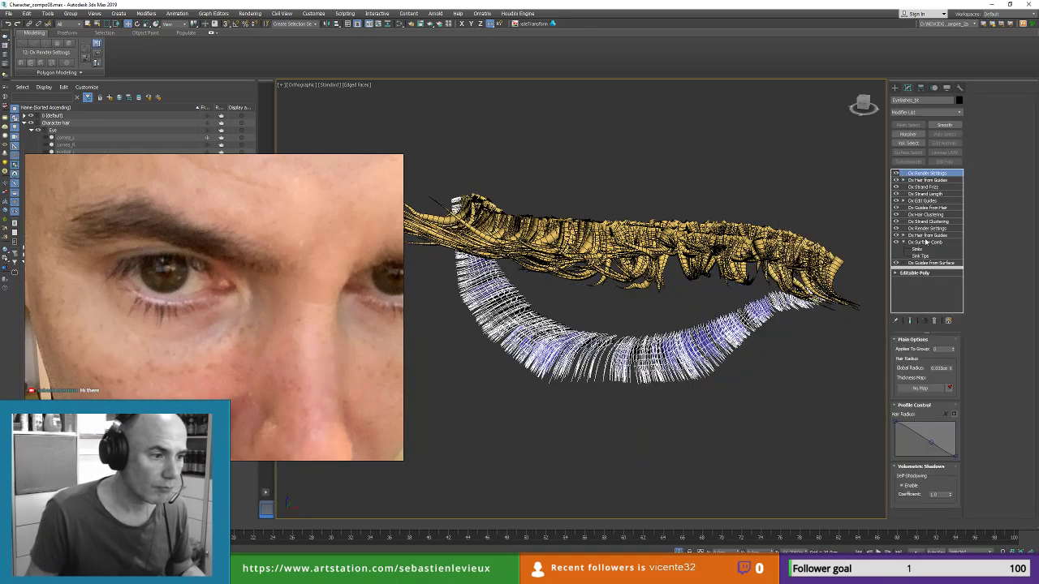
pyautogui.keyDown('alt'); pyautogui.moveTo(732, 345); pyautogui.dragTo(754, 338, button='middle'); pyautogui.keyUp('alt')
pyautogui.scroll(2, 756, 341)
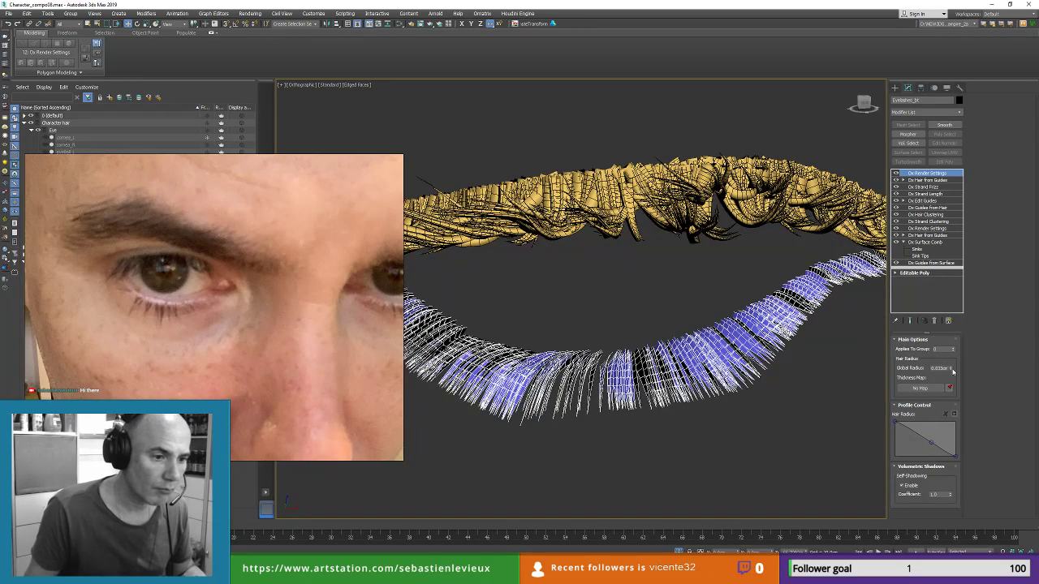
pyautogui.moveTo(953, 371); pyautogui.dragTo(951, 377)
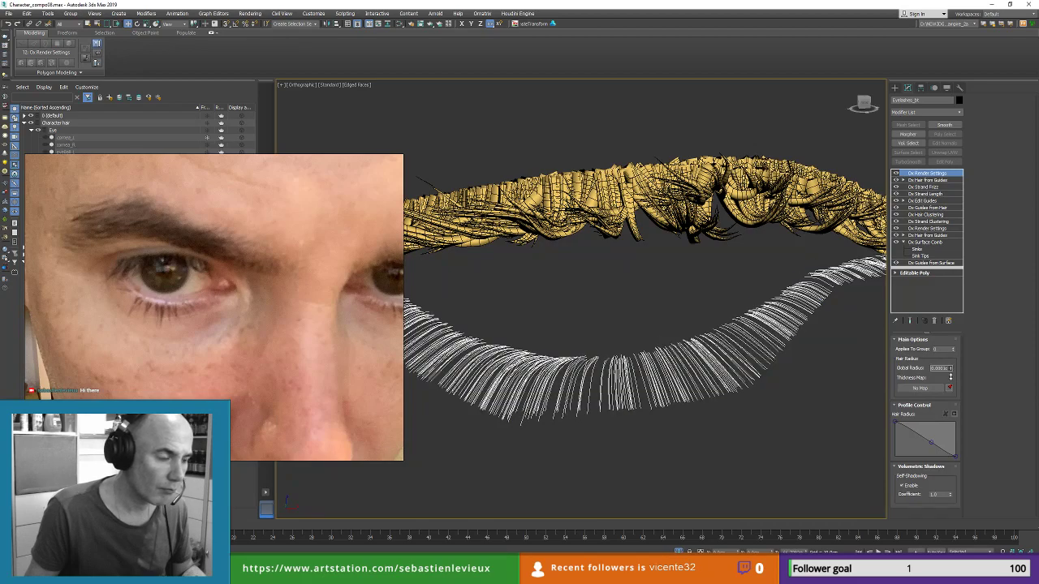
# Step: Compare the lower lashes with the upper Ox Hair from Guides modifier disabled and enabled
pyautogui.click(898, 181)
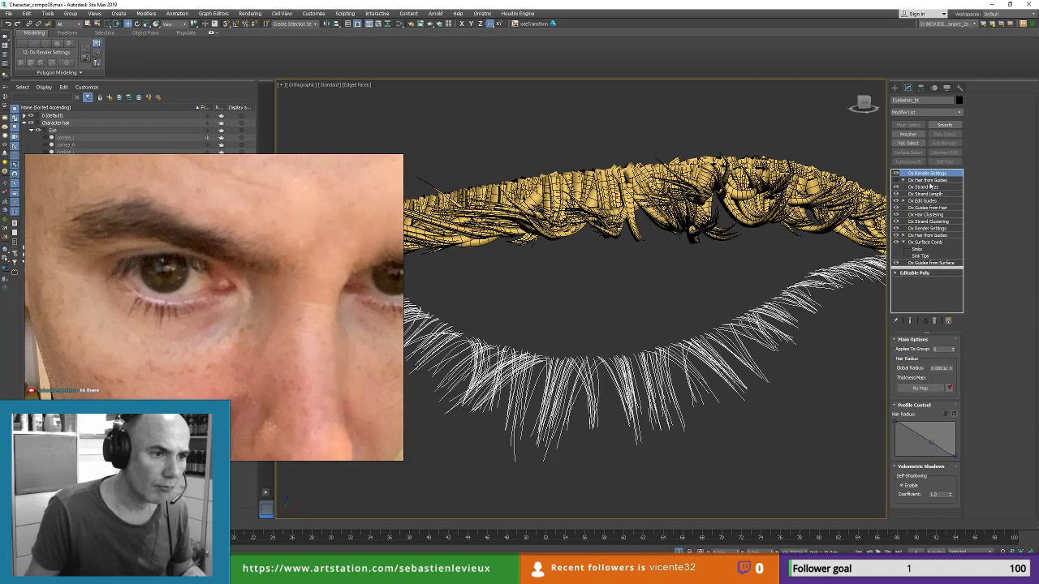
pyautogui.click(921, 180)
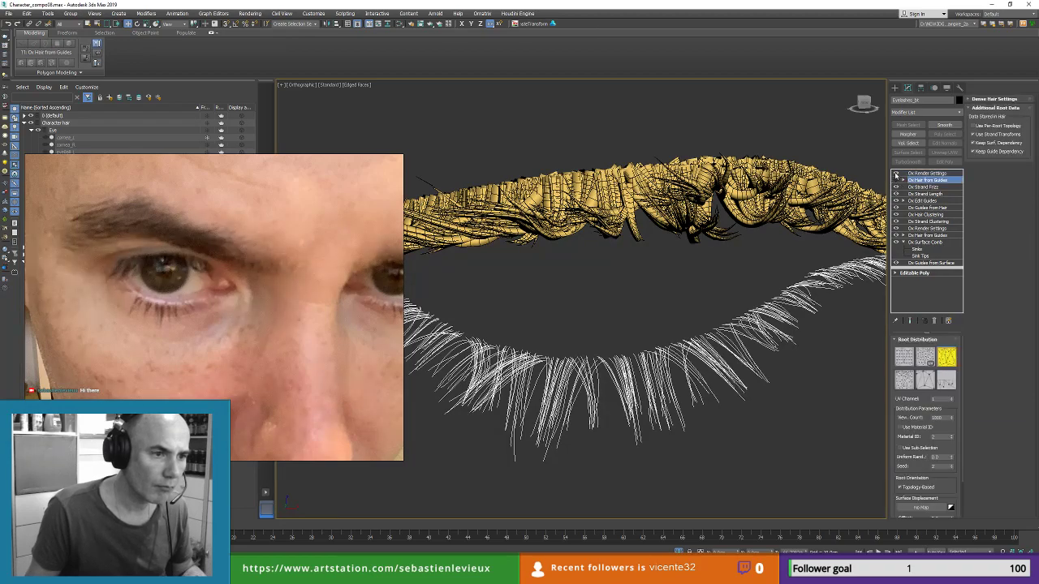
pyautogui.click(896, 186)
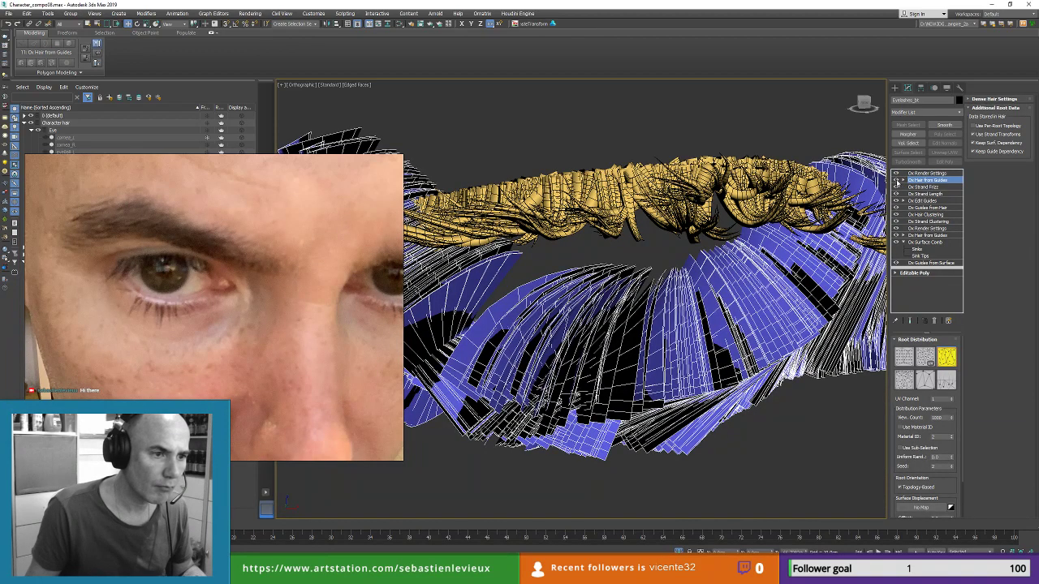
pyautogui.click(927, 174)
pyautogui.click(926, 181)
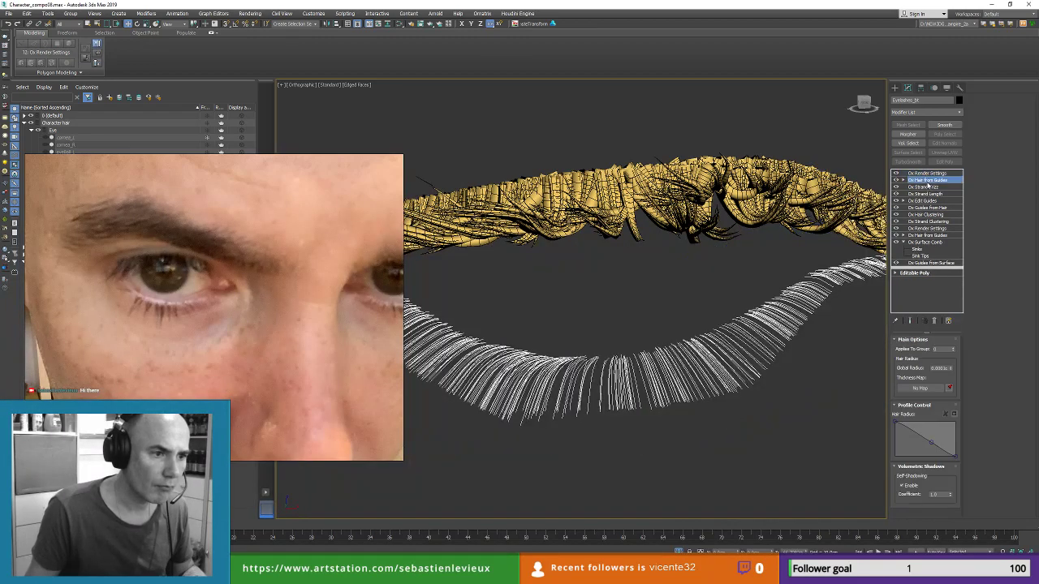
# Step: Show the end result and set the upper Ox Hair from Guides to the first interpolation guide count and fourth interpolation space option
pyautogui.click(909, 322)
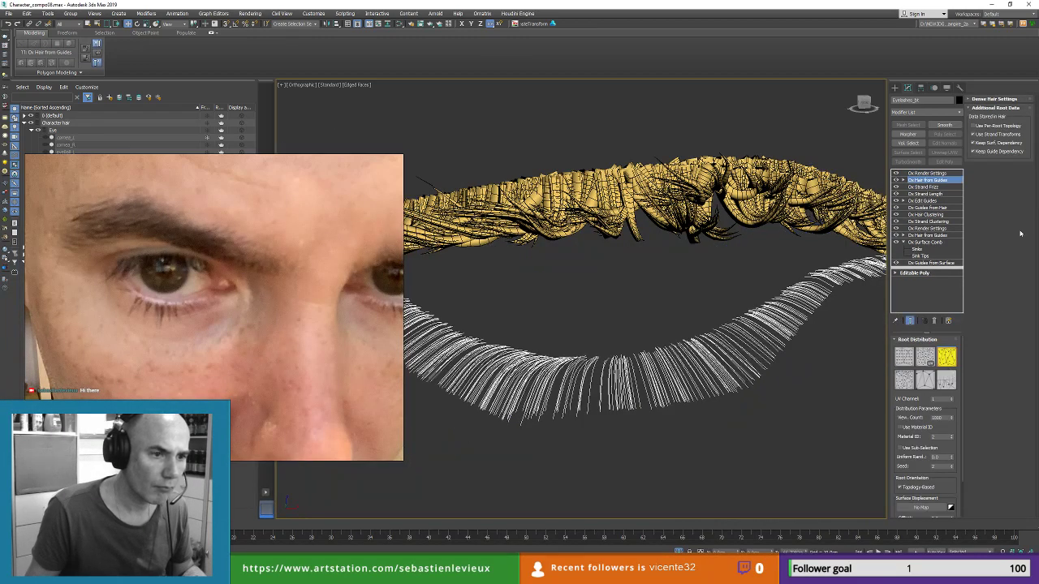
pyautogui.moveTo(898, 411); pyautogui.dragTo(888, 373)
pyautogui.click(993, 100)
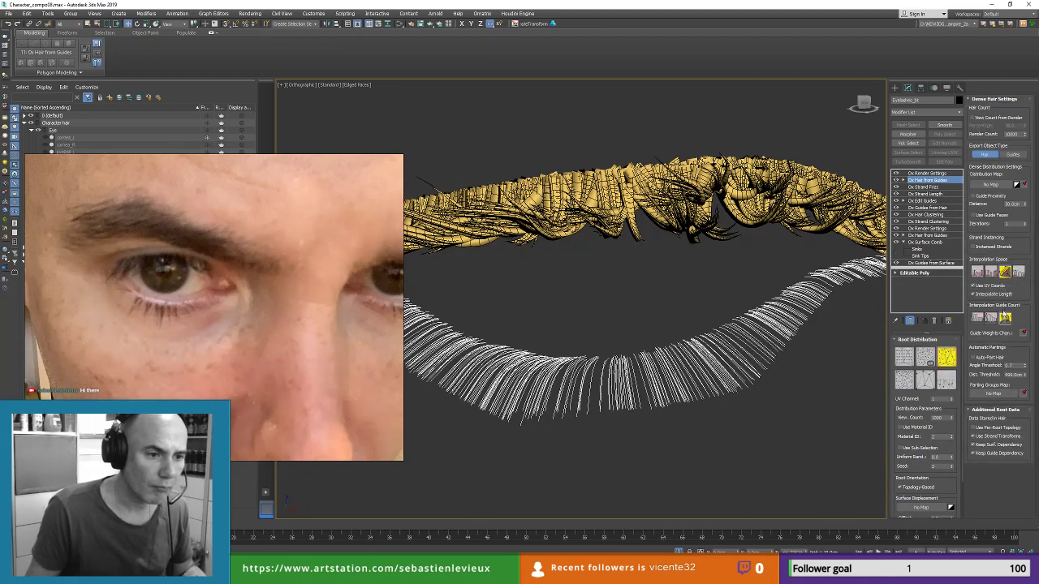
pyautogui.click(978, 319)
pyautogui.click(1019, 272)
pyautogui.scroll(-10, 823, 294)
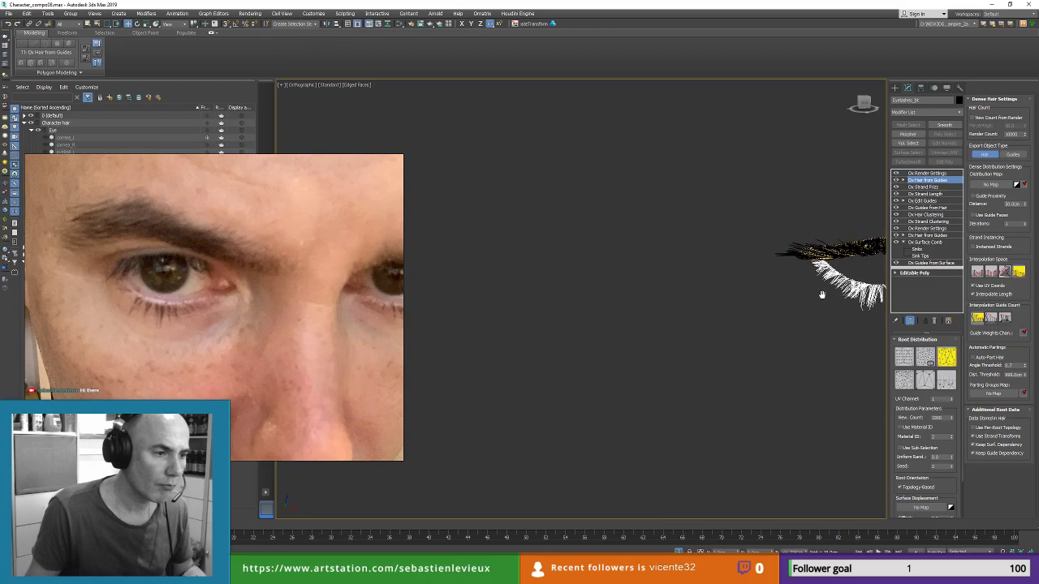
pyautogui.scroll(5, 694, 256)
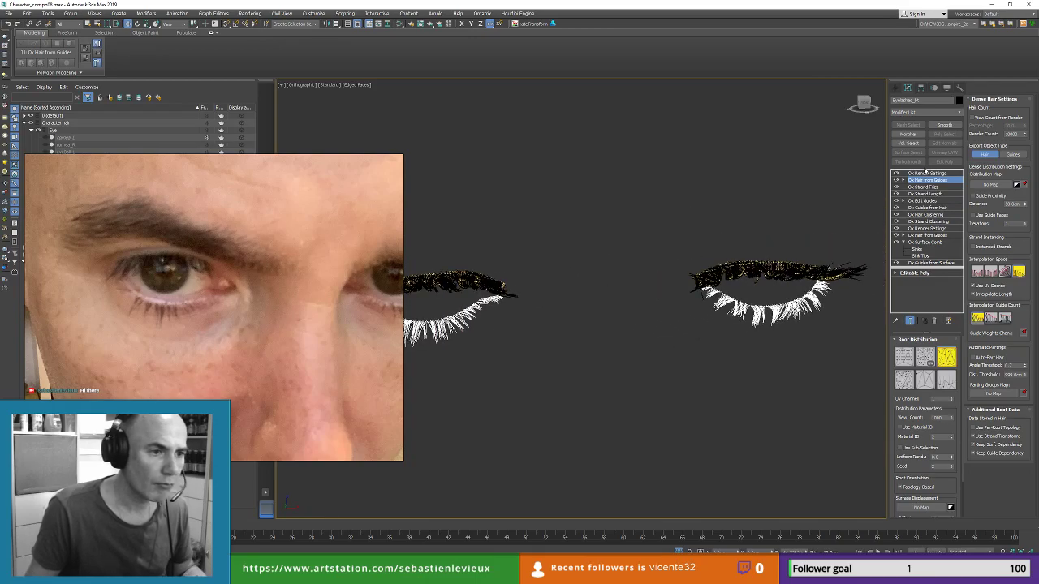
# Step: Thicken the lower lashes slightly by raising the global radius of the topmost Ox Render Settings modifier
pyautogui.click(927, 173)
pyautogui.scroll(8, 847, 256)
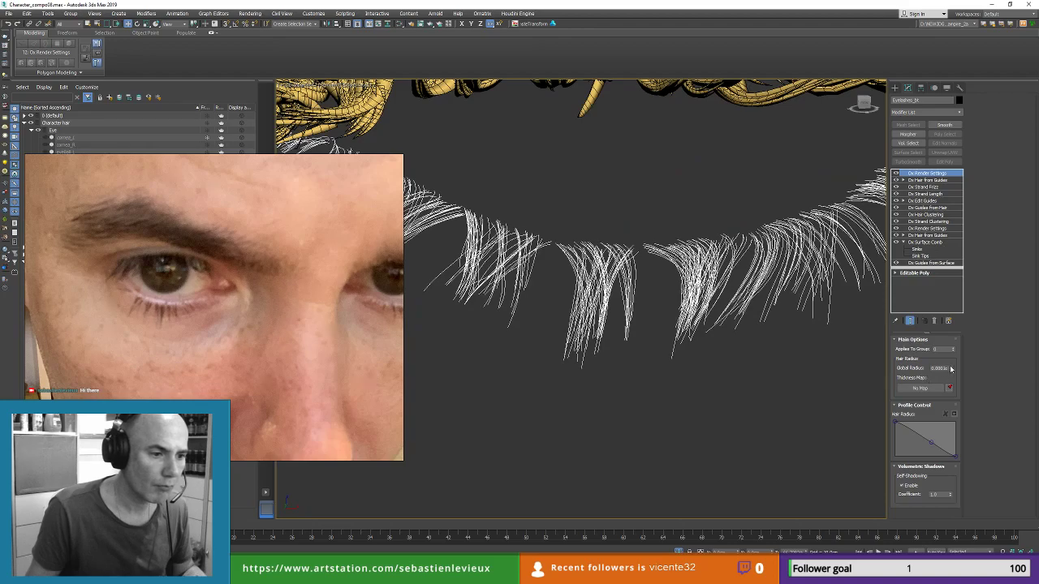
pyautogui.moveTo(952, 369); pyautogui.dragTo(949, 365)
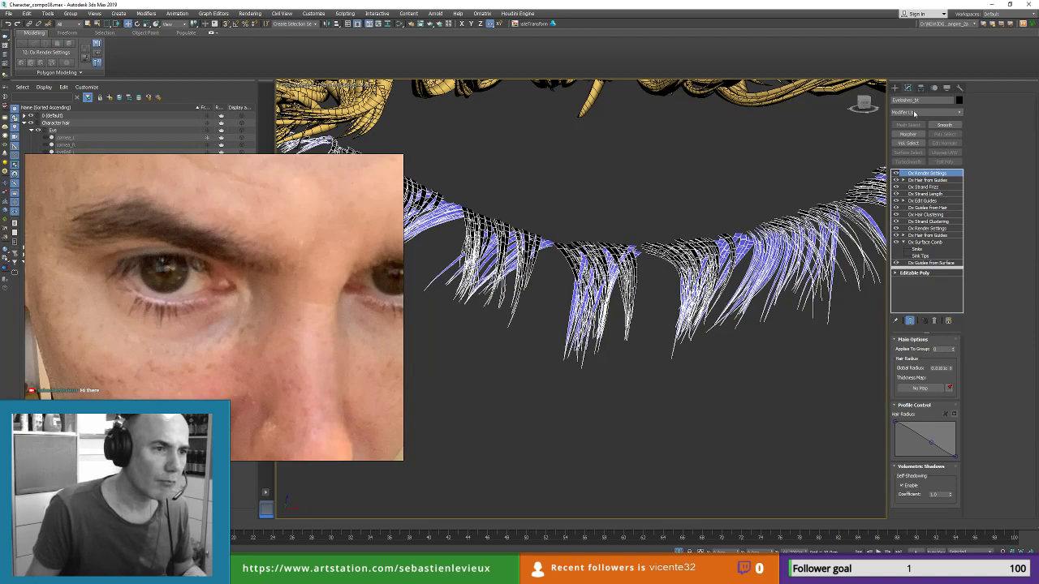
pyautogui.click(915, 113)
pyautogui.press('o')
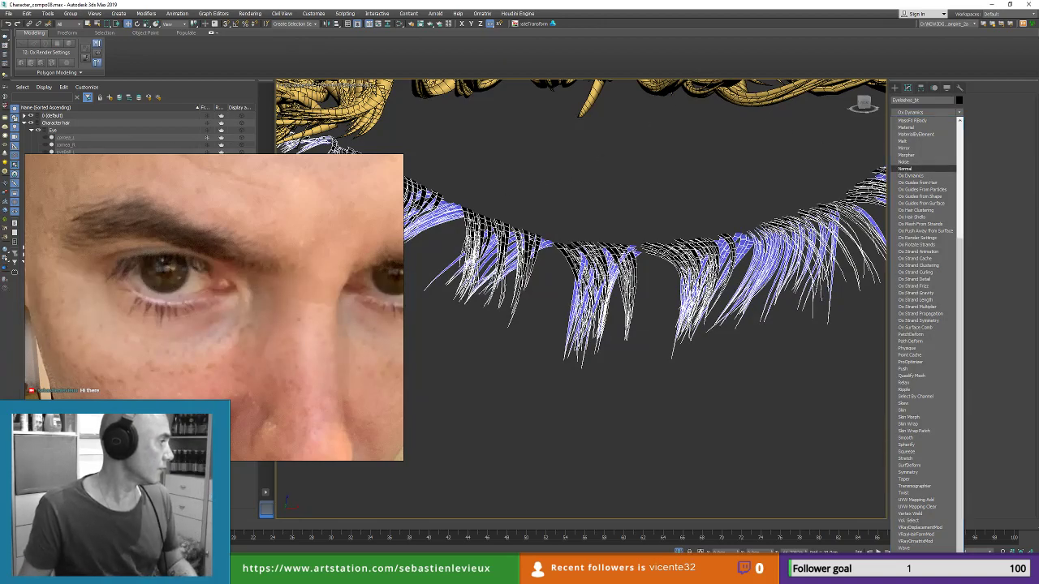
pyautogui.hotkey('alt', 'Tab')
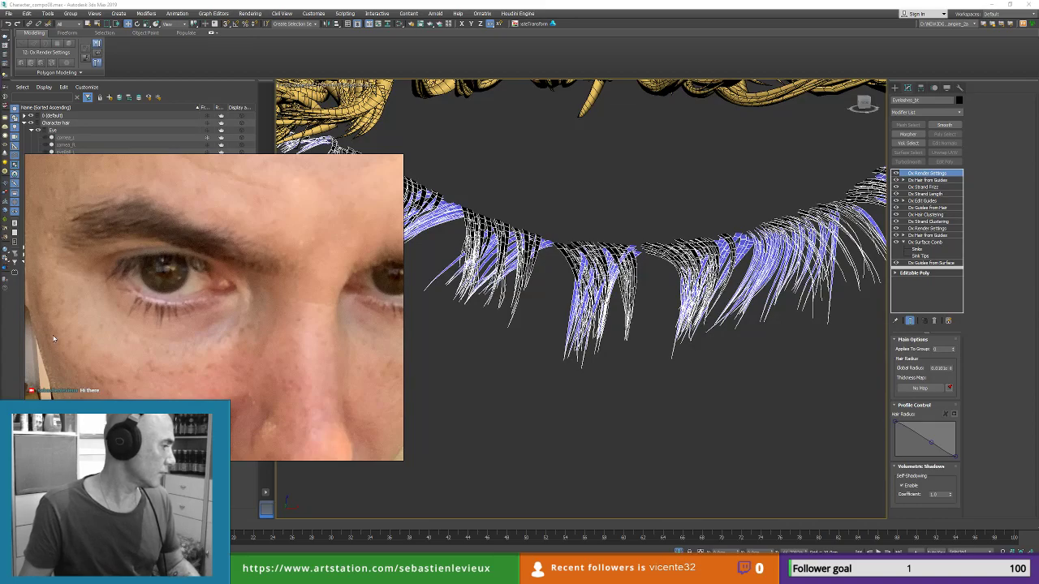
# Step: Add an Ox Mesh From Strands modifier on top of the lower eyelashes' modifier stack
pyautogui.moveTo(614, 332); pyautogui.dragTo(616, 353, button='middle')
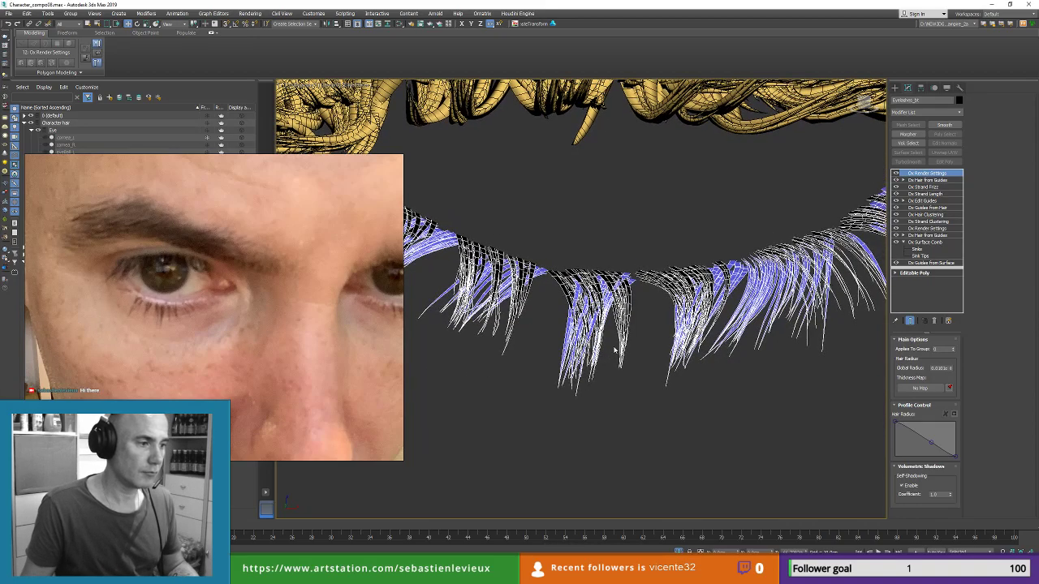
pyautogui.click(945, 113)
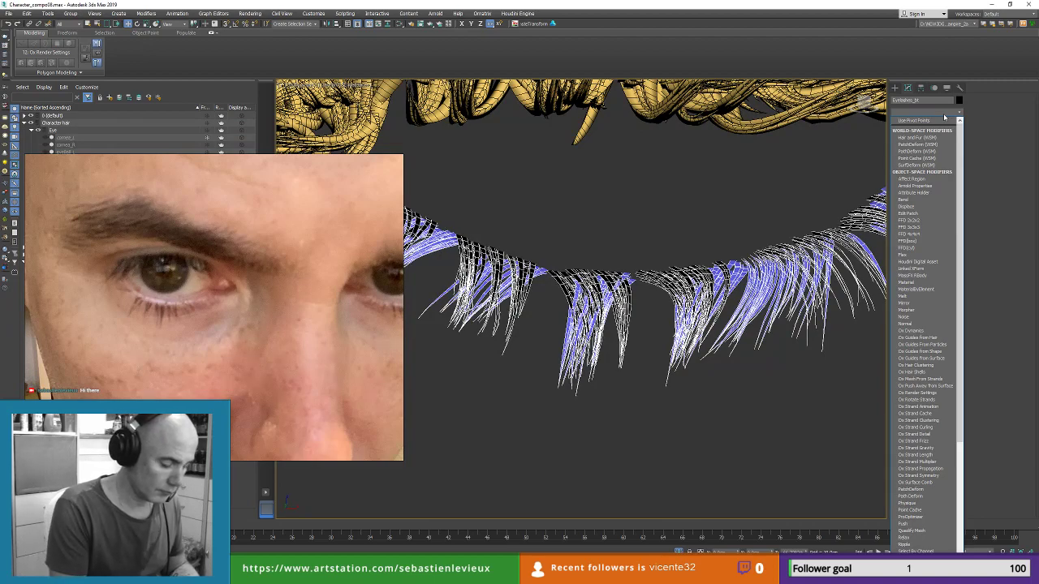
pyautogui.scroll(-7, 946, 138)
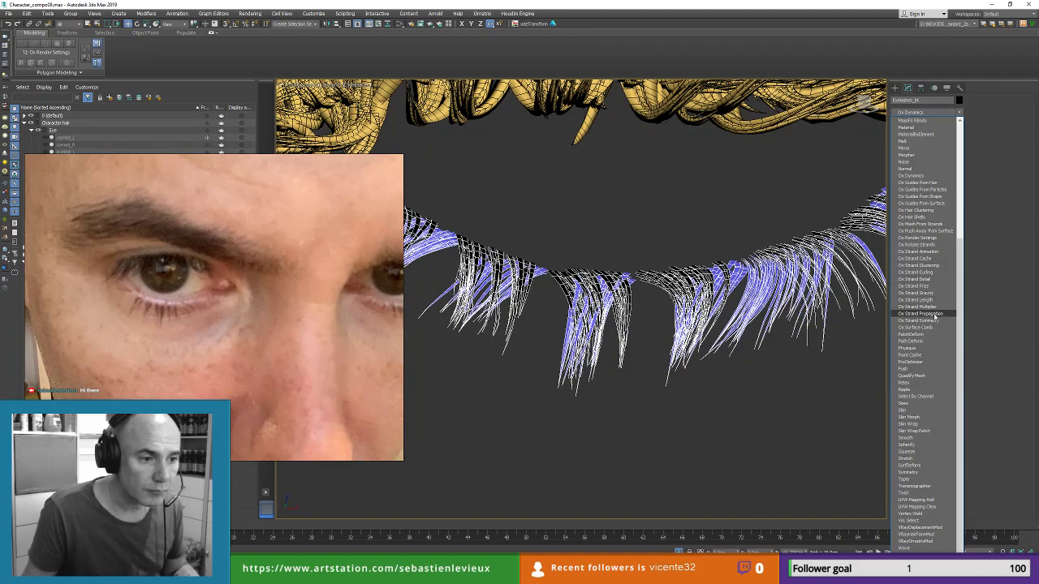
pyautogui.click(928, 230)
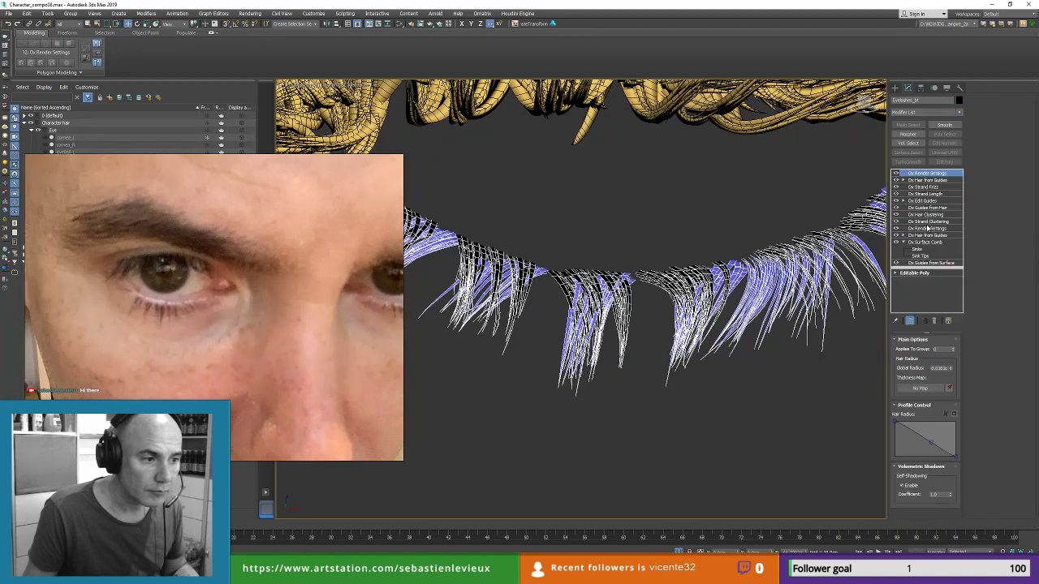
pyautogui.keyDown('alt'); pyautogui.moveTo(717, 334); pyautogui.dragTo(710, 311, button='middle'); pyautogui.keyUp('alt')
pyautogui.scroll(-5, 710, 312)
pyautogui.scroll(3, 710, 312)
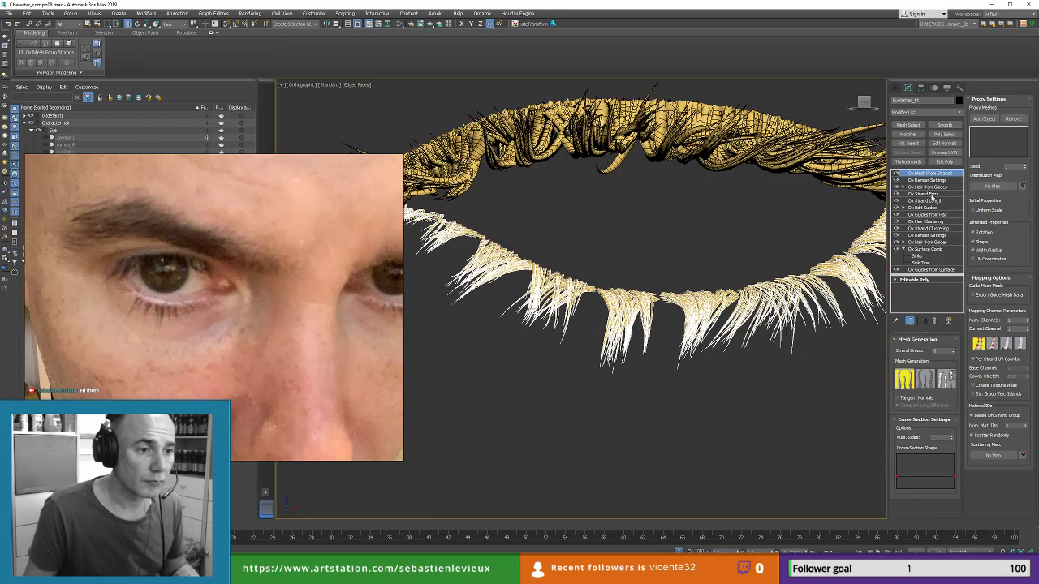
# Step: Lower the viewport hair count in the lower lashes' upper Ox Hair from Guides modifier, returning to Ox Mesh From Strands
pyautogui.click(934, 188)
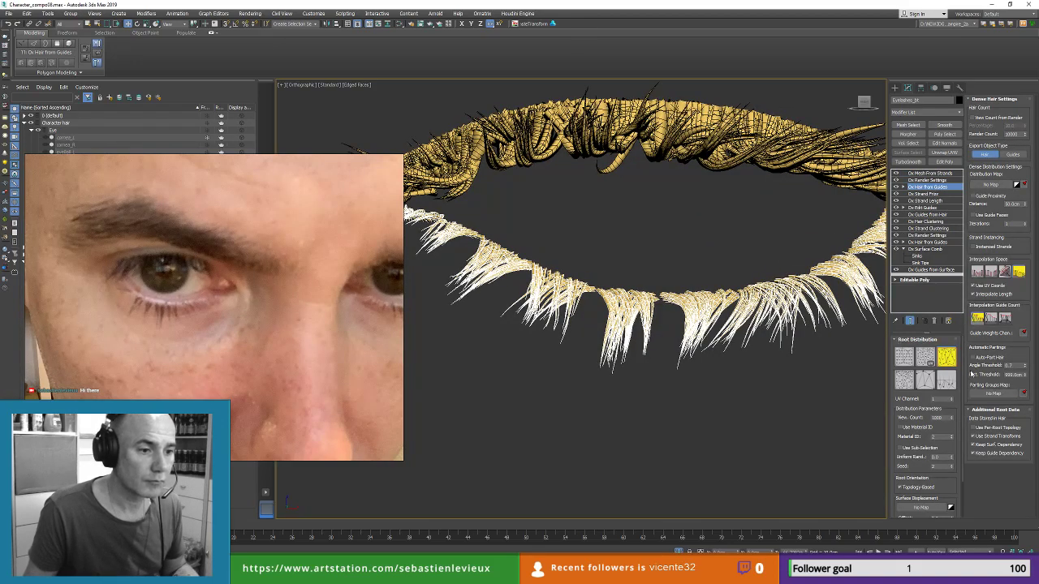
pyautogui.moveTo(953, 422); pyautogui.dragTo(948, 448)
pyautogui.scroll(-5, 748, 331)
pyautogui.keyDown('alt'); pyautogui.moveTo(748, 331); pyautogui.dragTo(609, 276, button='middle'); pyautogui.keyUp('alt')
pyautogui.scroll(-5, 609, 276)
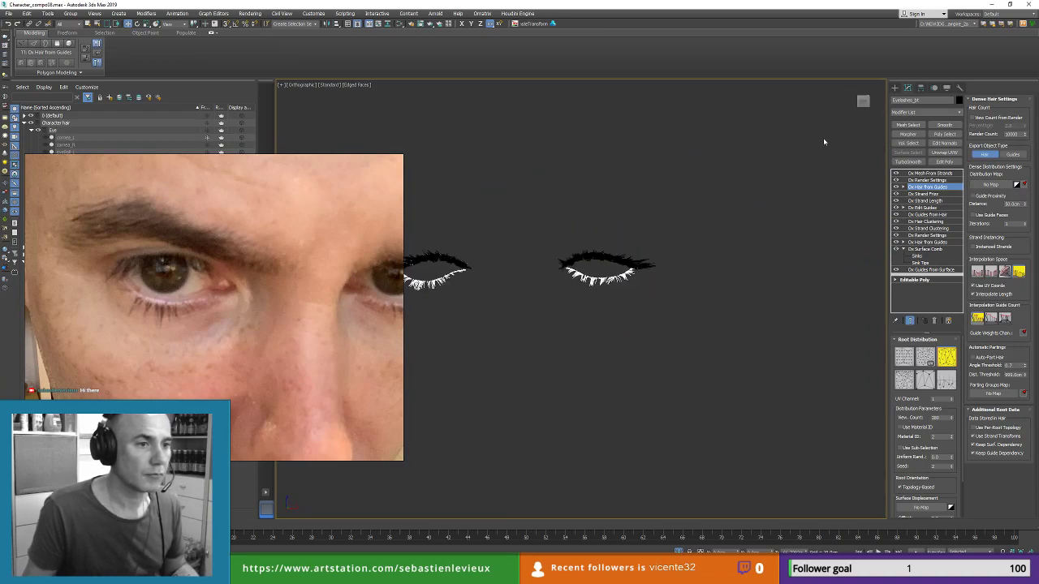
pyautogui.moveTo(625, 223); pyautogui.dragTo(686, 229, button='middle')
pyautogui.click(930, 173)
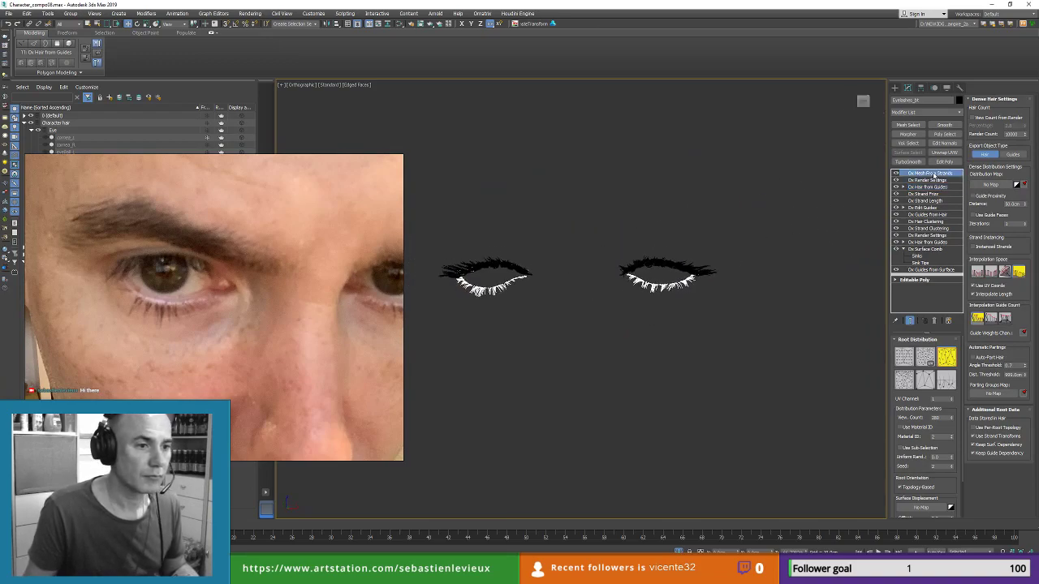
# Step: Select the upper eyelashes and display their modifier stack only up to Ox Hair from Guides, without the end result
pyautogui.click(642, 284)
pyautogui.keyDown('alt'); pyautogui.moveTo(642, 287); pyautogui.dragTo(569, 379, button='middle'); pyautogui.keyUp('alt')
pyautogui.scroll(8, 656, 217)
pyautogui.scroll(-2, 656, 218)
pyautogui.scroll(6, 813, 417)
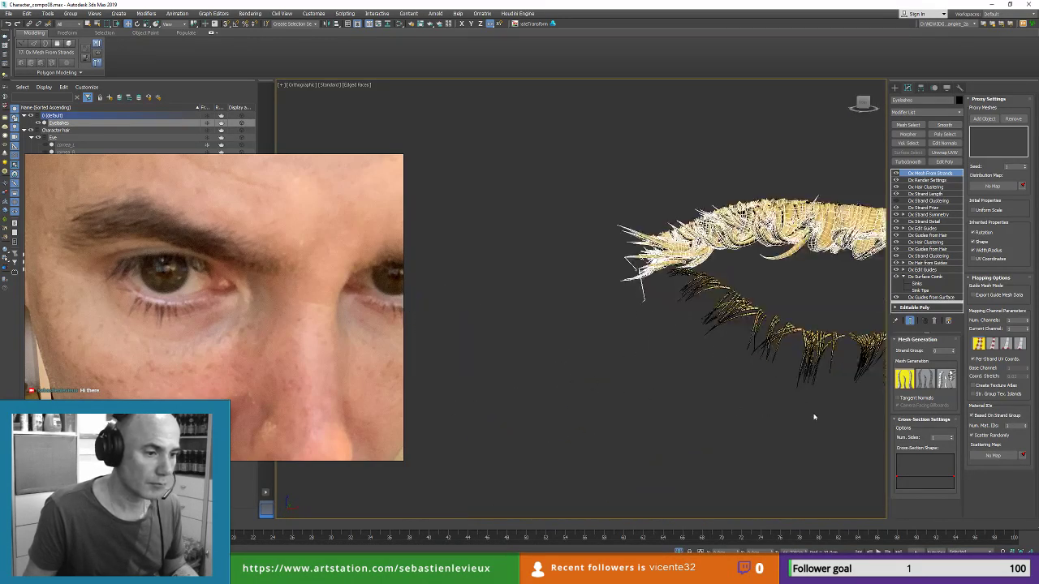
pyautogui.moveTo(802, 325); pyautogui.dragTo(662, 329, button='middle')
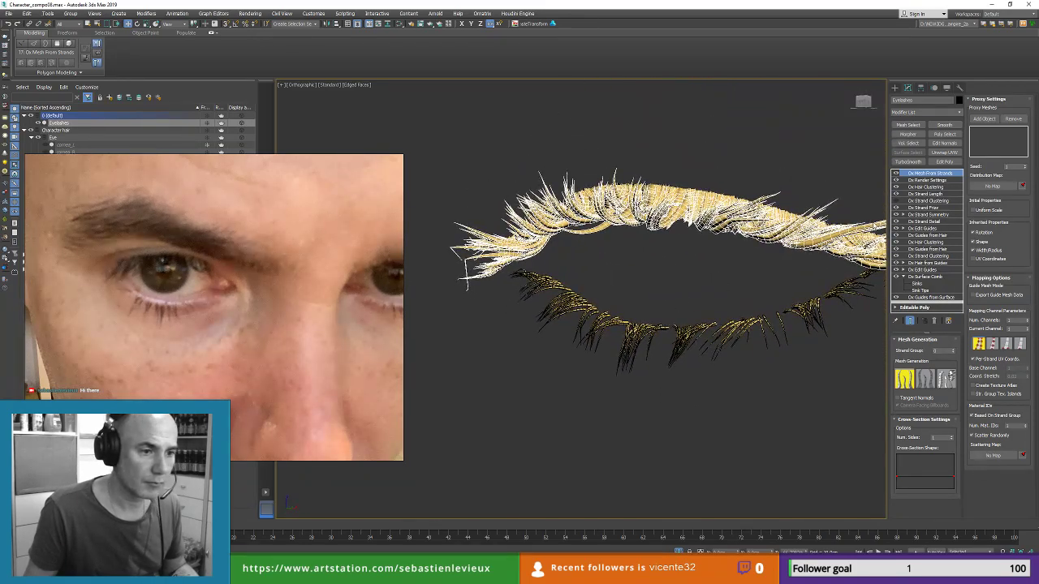
pyautogui.click(927, 263)
pyautogui.click(909, 321)
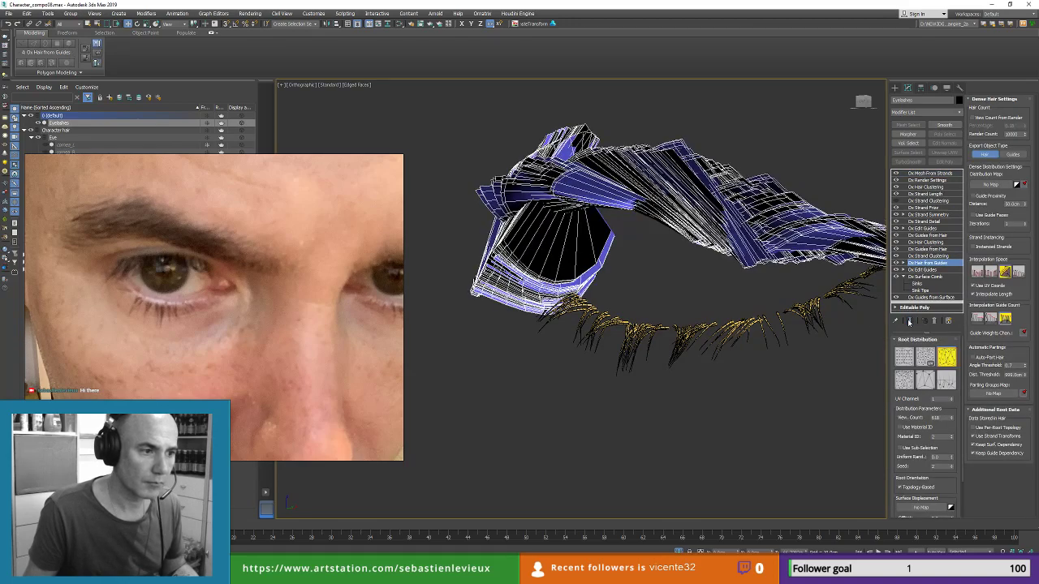
# Step: Inspect the upper lashes at the lower clustering and Ox Guides from Hair modifiers, comparing them with Ox Strand Clustering disabled and enabled
pyautogui.click(934, 255)
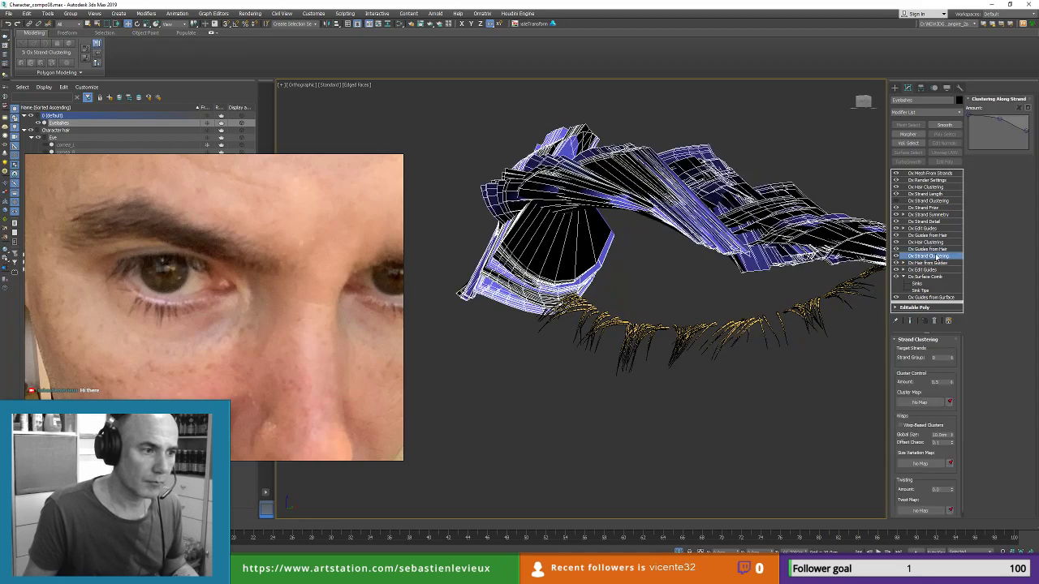
pyautogui.click(933, 248)
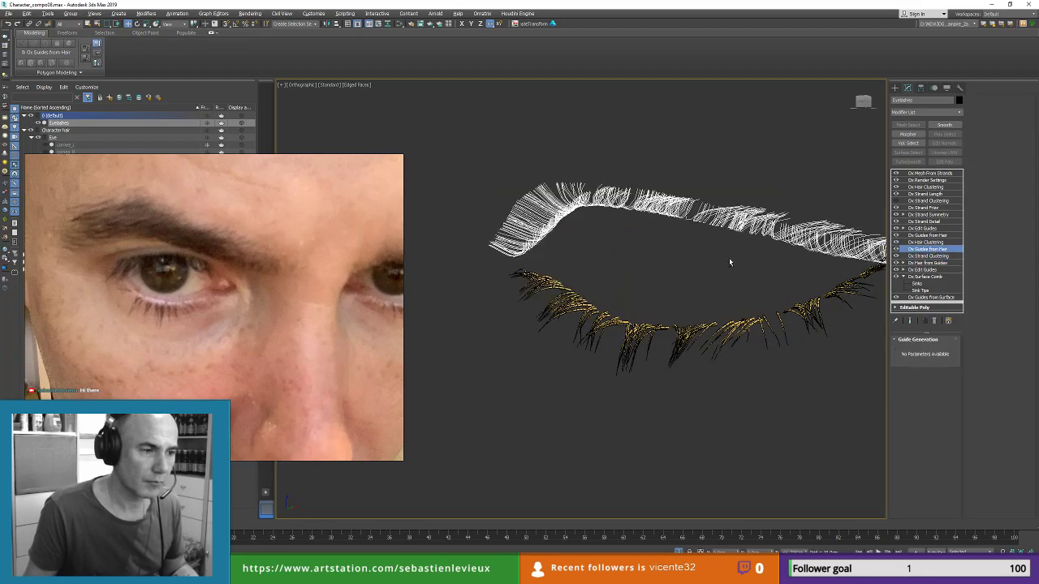
pyautogui.keyDown('alt'); pyautogui.moveTo(729, 262); pyautogui.dragTo(759, 218, button='middle'); pyautogui.keyUp('alt')
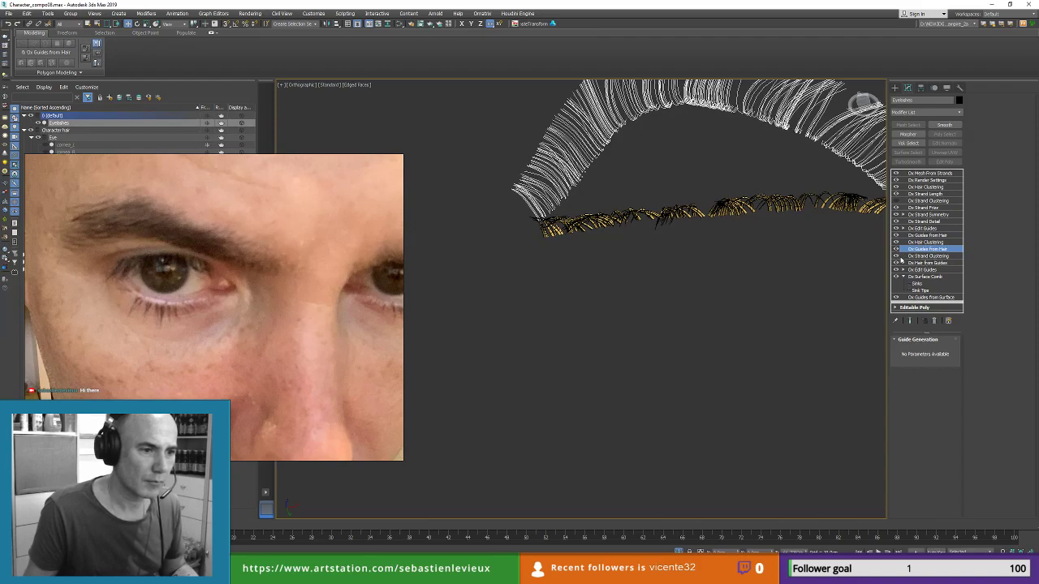
pyautogui.click(897, 257)
pyautogui.click(897, 256)
pyautogui.click(922, 243)
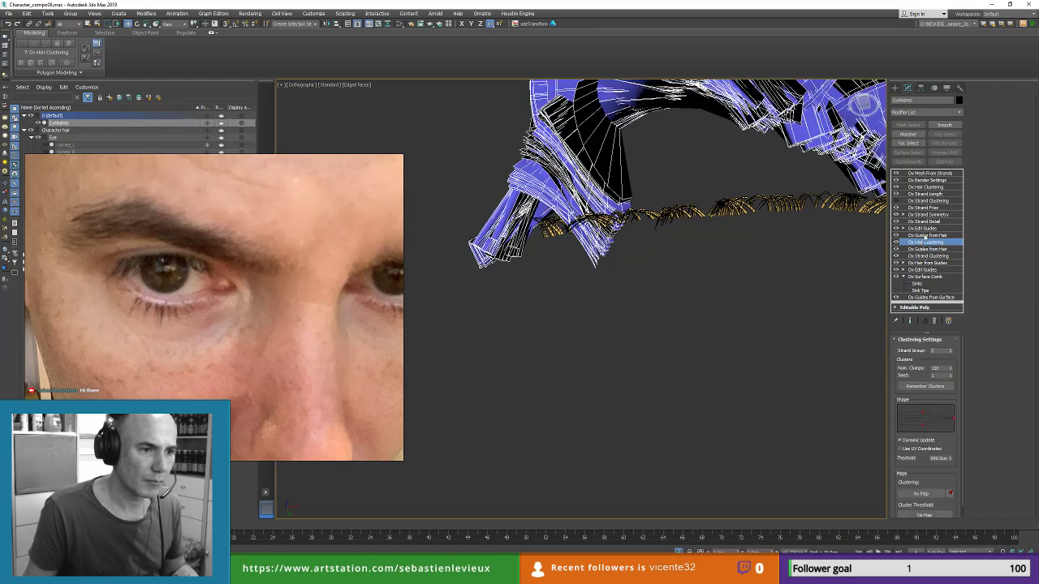
pyautogui.click(924, 236)
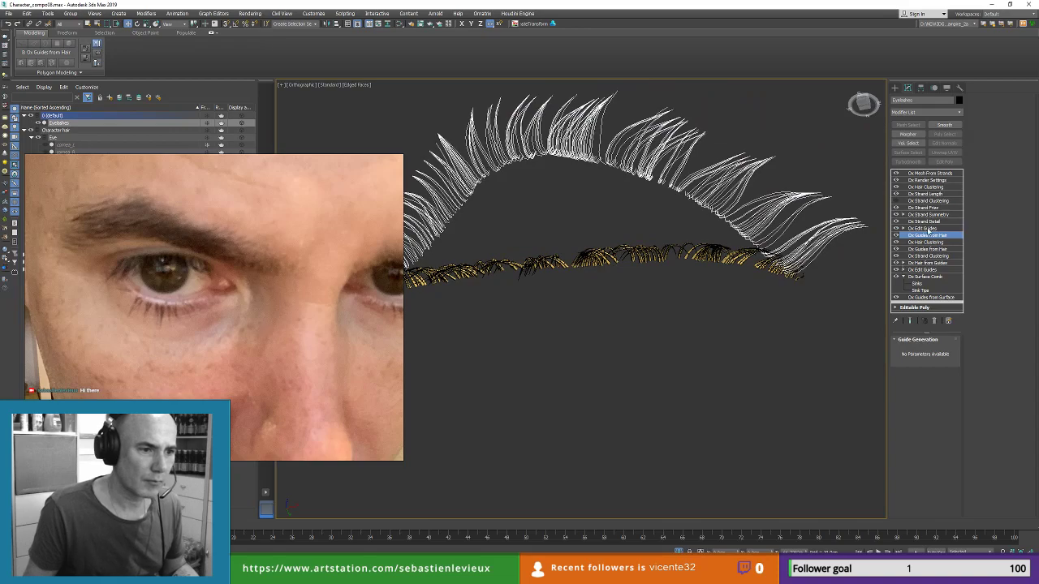
# Step: Check the upper lashes' top Ox Hair Clustering and Ox Strand Length modifiers, and remove Ox Strand Symmetry from the stack
pyautogui.click(929, 186)
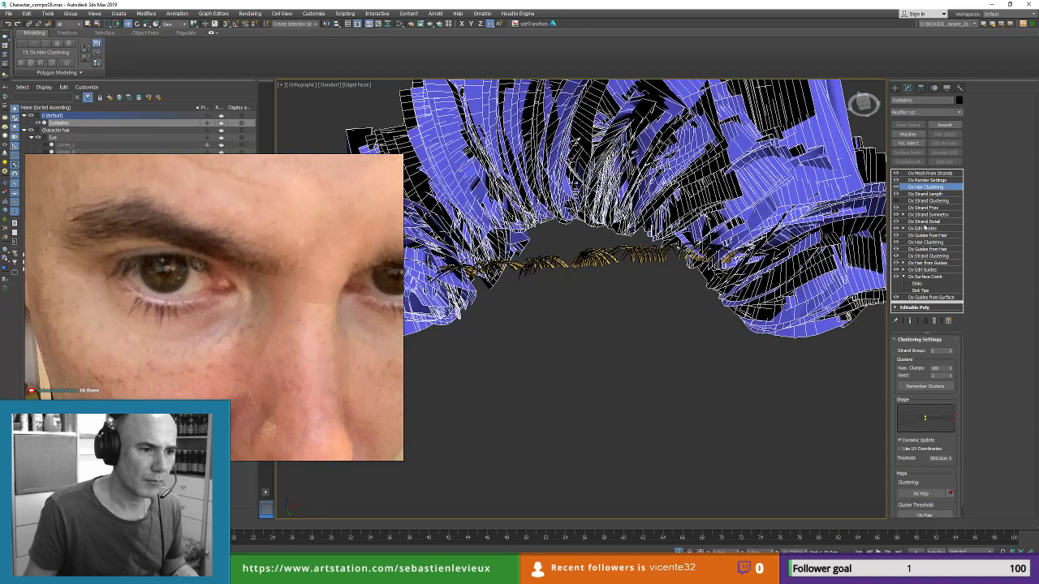
pyautogui.click(934, 194)
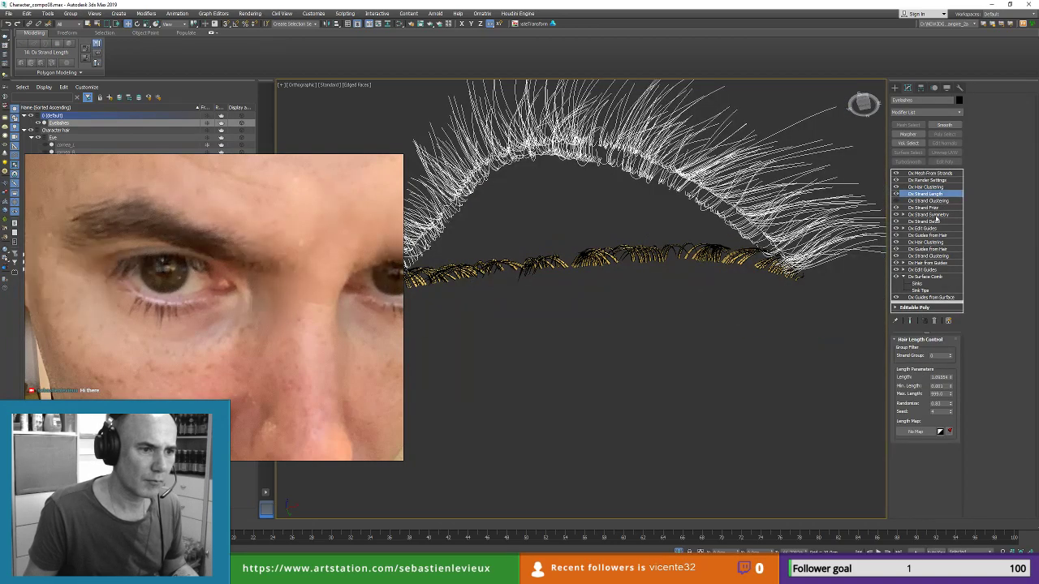
pyautogui.click(933, 215)
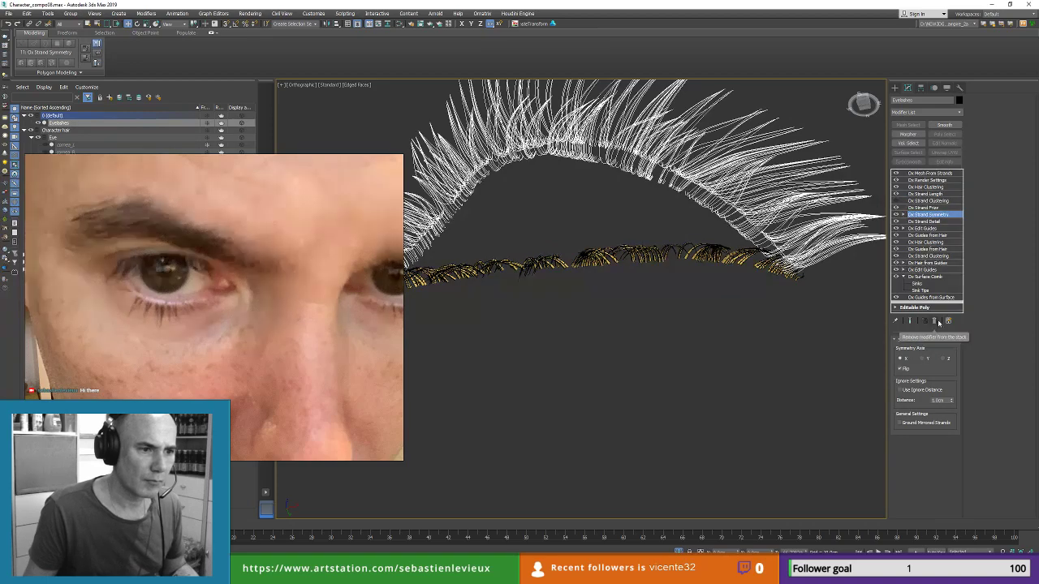
pyautogui.click(939, 322)
# Step: Review the upper lashes at Ox Strand Frizz, Ox Strand Length and the top Ox Hair Clustering, ending on Ox Mesh From Strands
pyautogui.click(924, 208)
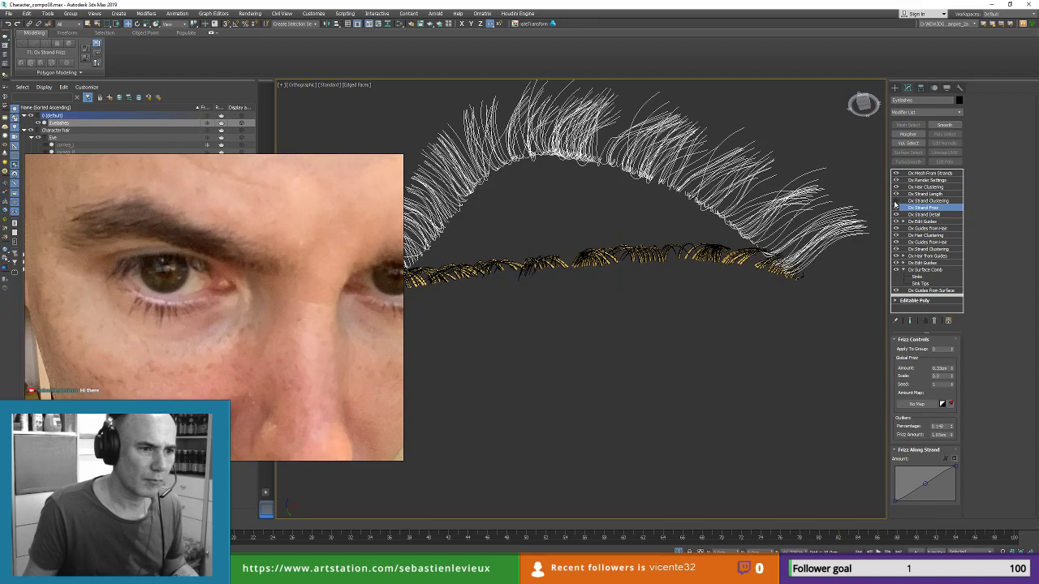
pyautogui.click(924, 195)
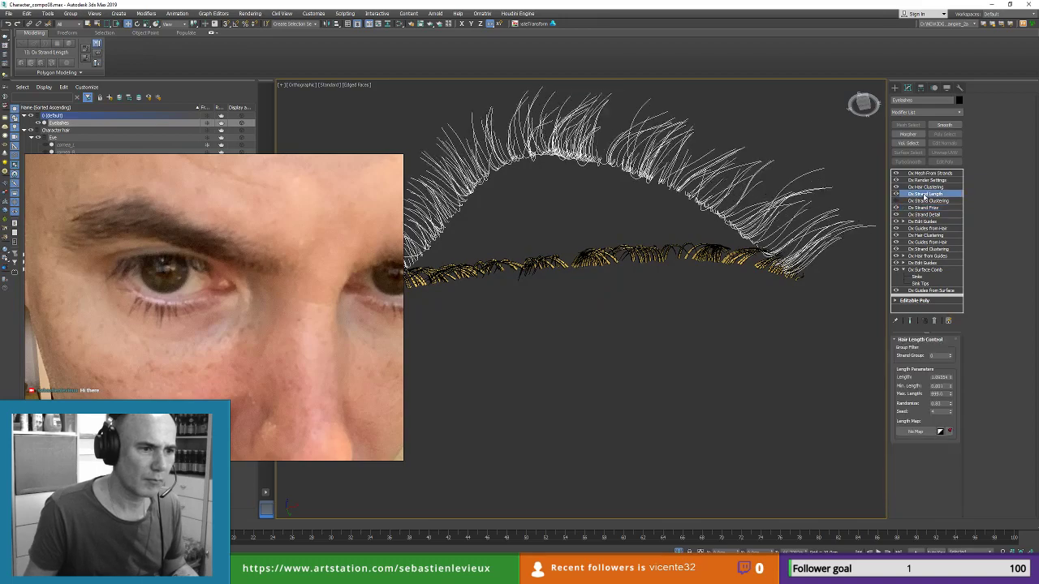
pyautogui.click(930, 187)
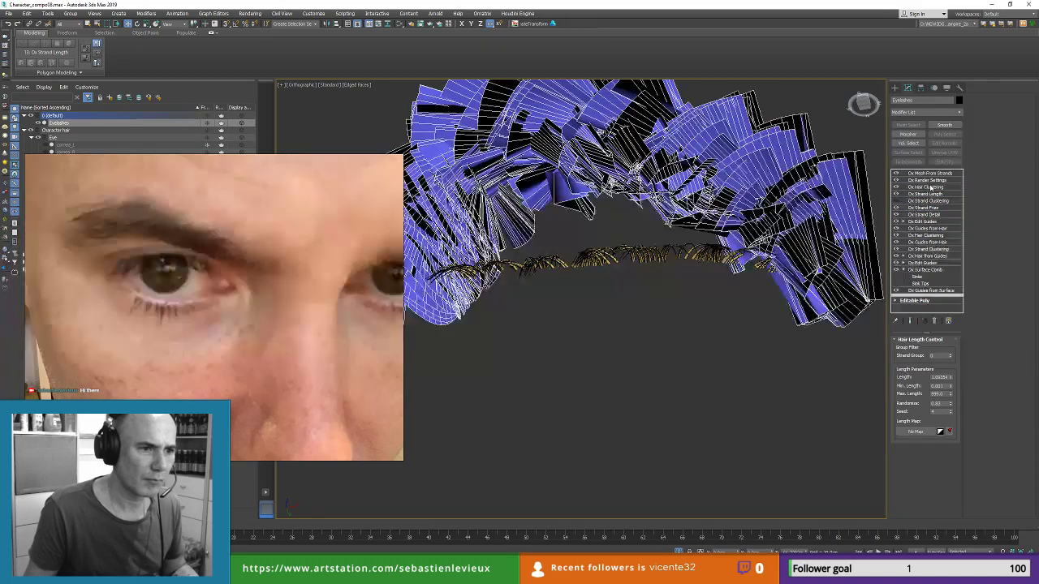
pyautogui.click(929, 173)
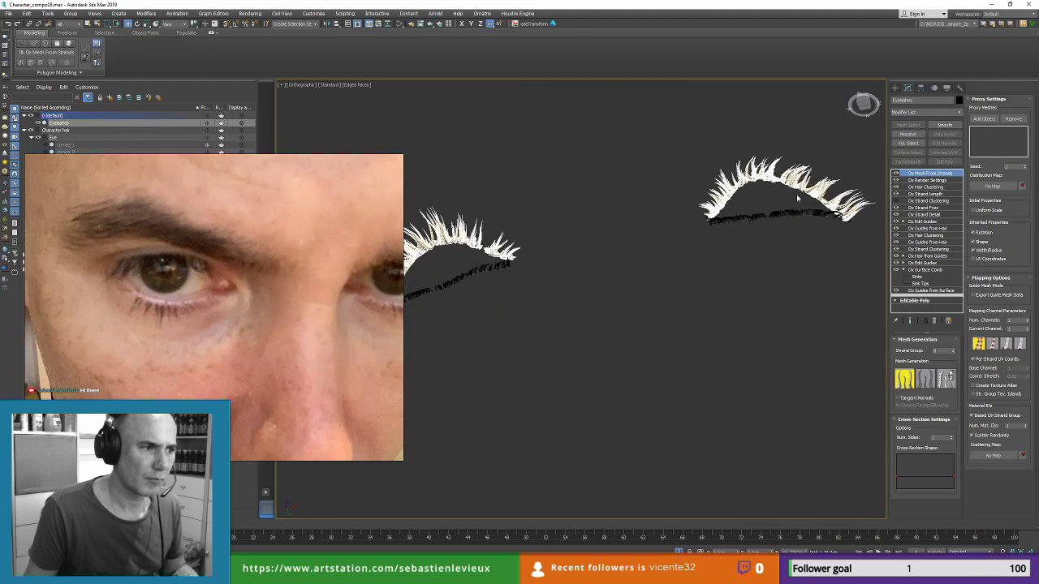
# Step: Rename the upper eyelashes object to Eyelashes_top and exit isolation to bring back the rest of the character
pyautogui.keyDown('alt'); pyautogui.moveTo(832, 280); pyautogui.dragTo(823, 232, button='middle'); pyautogui.keyUp('alt')
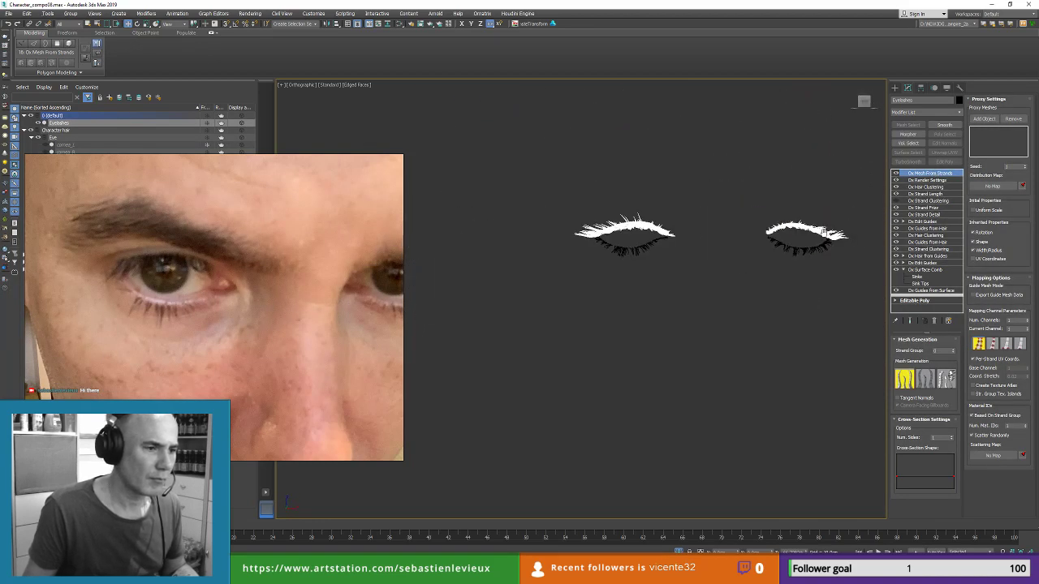
pyautogui.click(924, 100)
pyautogui.write('_top')
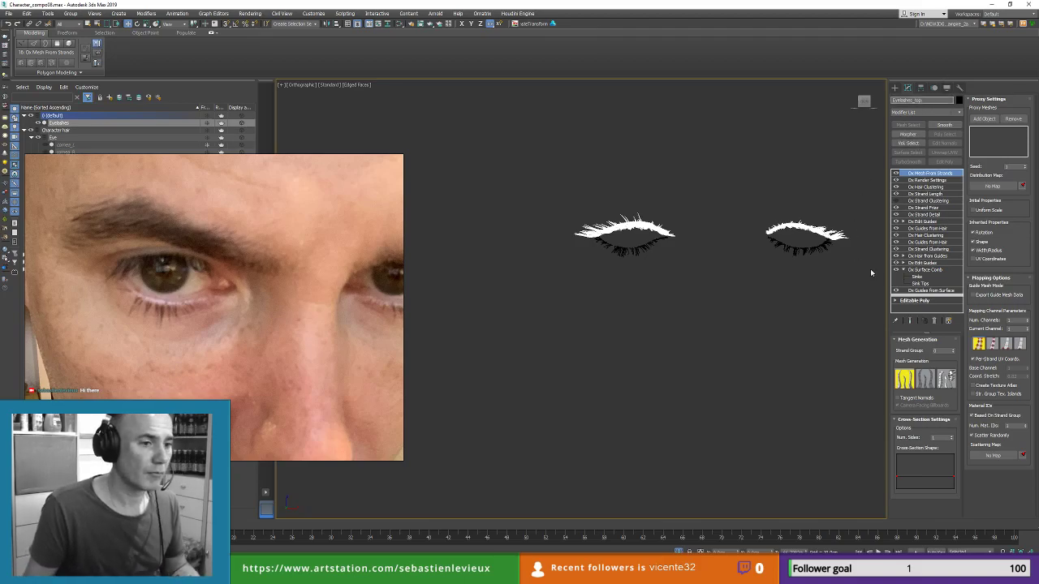
pyautogui.click(680, 552)
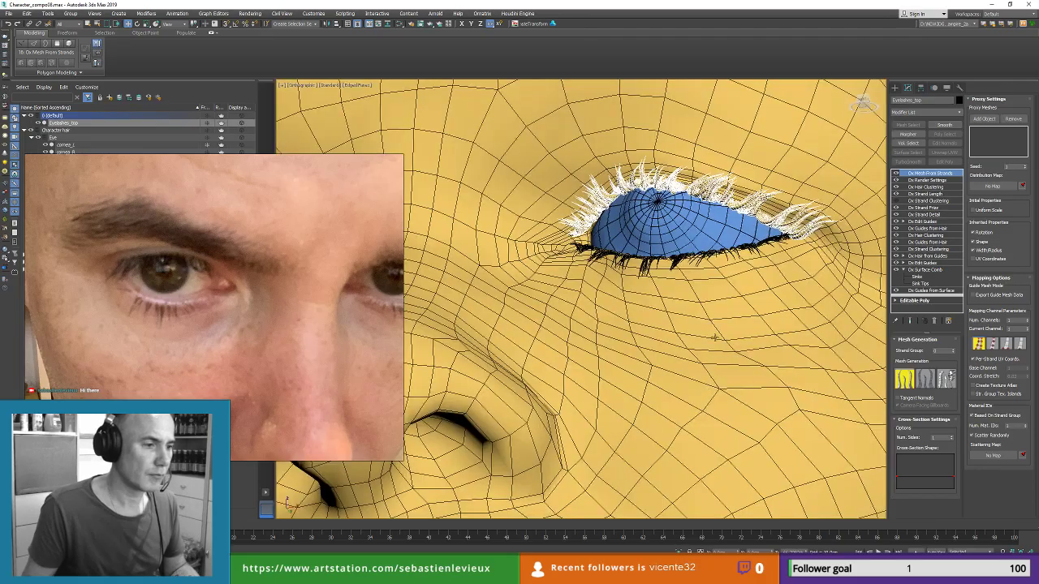
# Step: Select all objects of the full character model
pyautogui.scroll(-5, 713, 336)
pyautogui.keyDown('alt'); pyautogui.moveTo(662, 284); pyautogui.dragTo(713, 329, button='middle'); pyautogui.keyUp('alt')
pyautogui.scroll(-15, 522, 115)
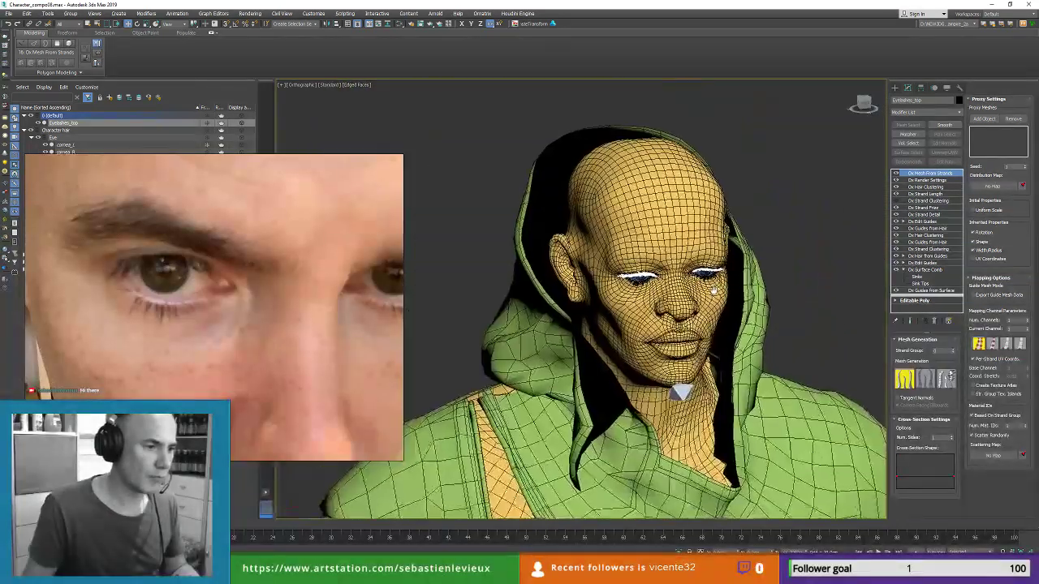
pyautogui.moveTo(522, 114); pyautogui.dragTo(785, 402)
# Step: Export the selected character as FBX into the Marmoset folder, overwriting Full Chara.FBX with the existing export options
pyautogui.click(9, 13)
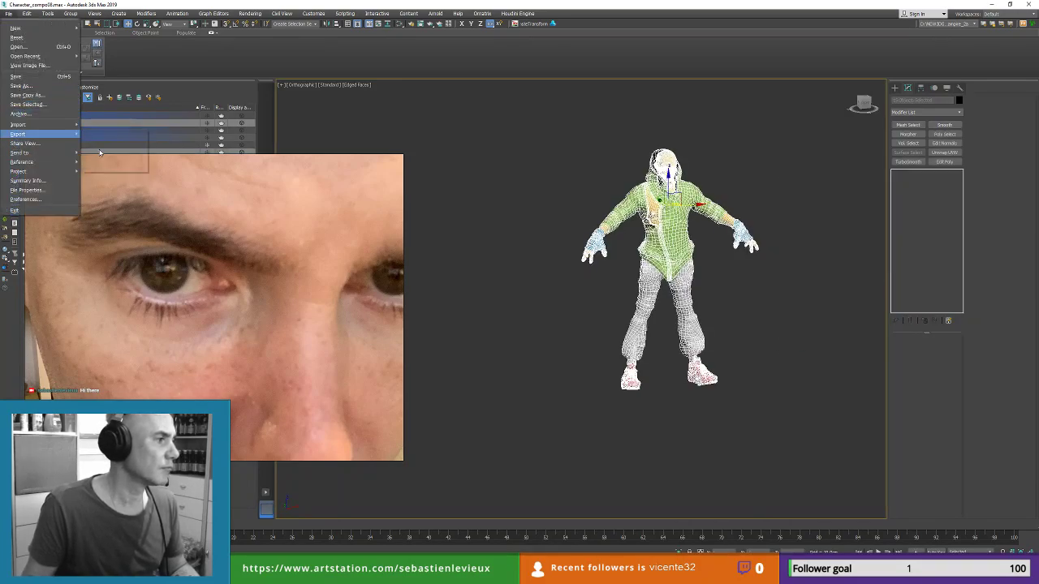
pyautogui.click(95, 140)
pyautogui.moveTo(233, 20); pyautogui.dragTo(691, 79)
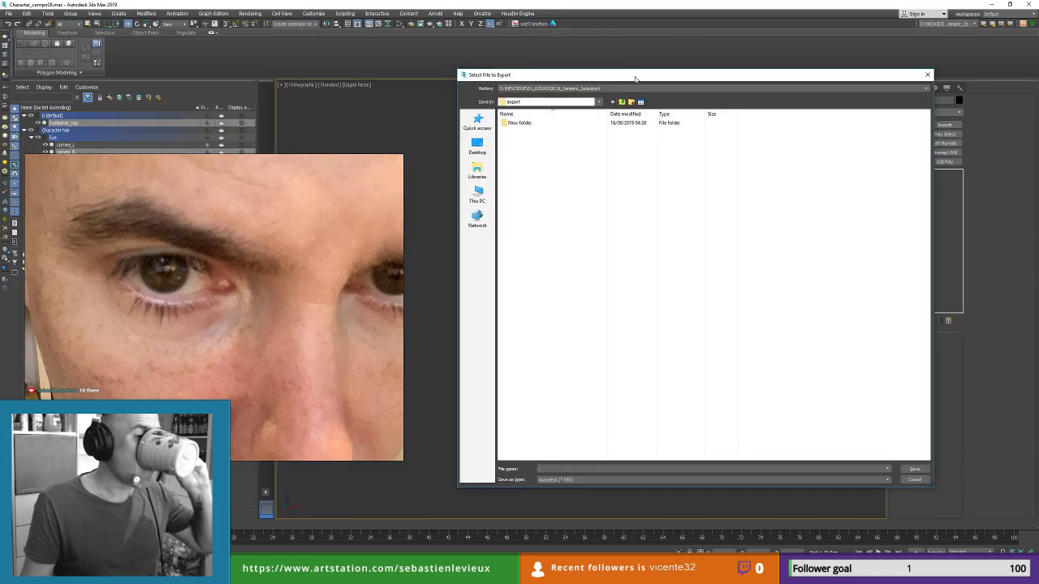
pyautogui.click(624, 87)
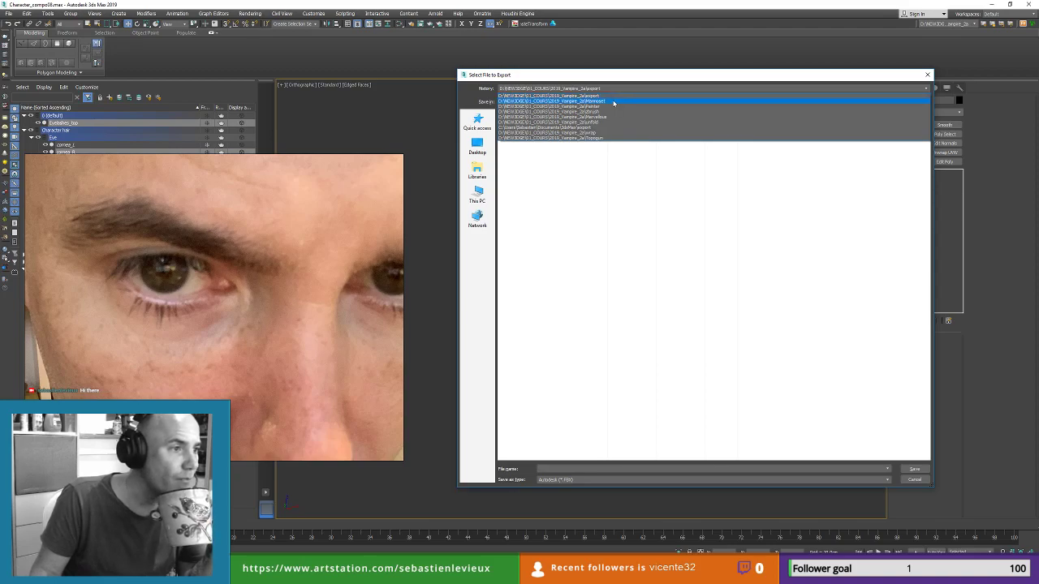
pyautogui.click(613, 102)
pyautogui.click(730, 139)
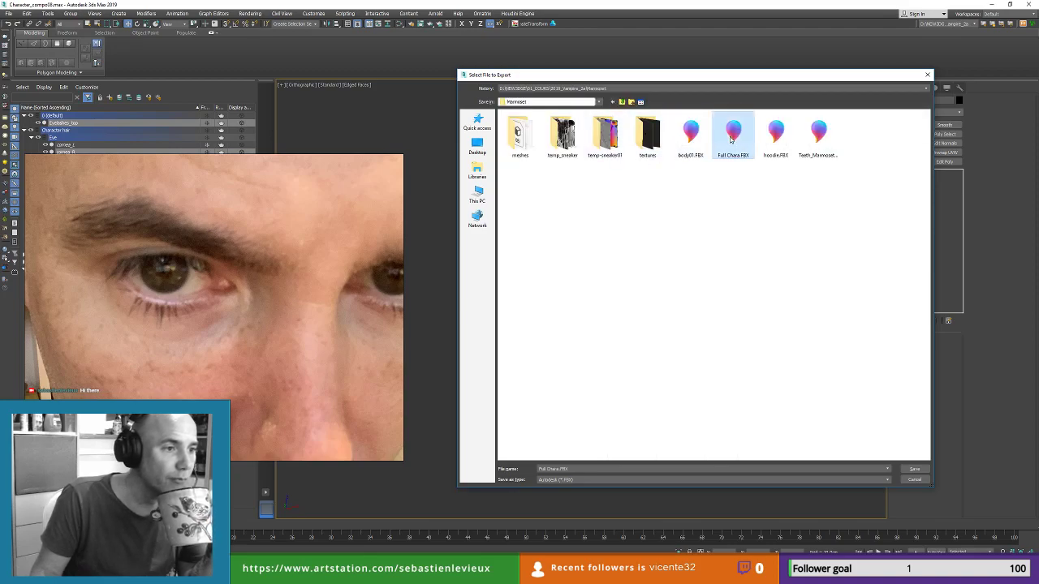
pyautogui.click(915, 472)
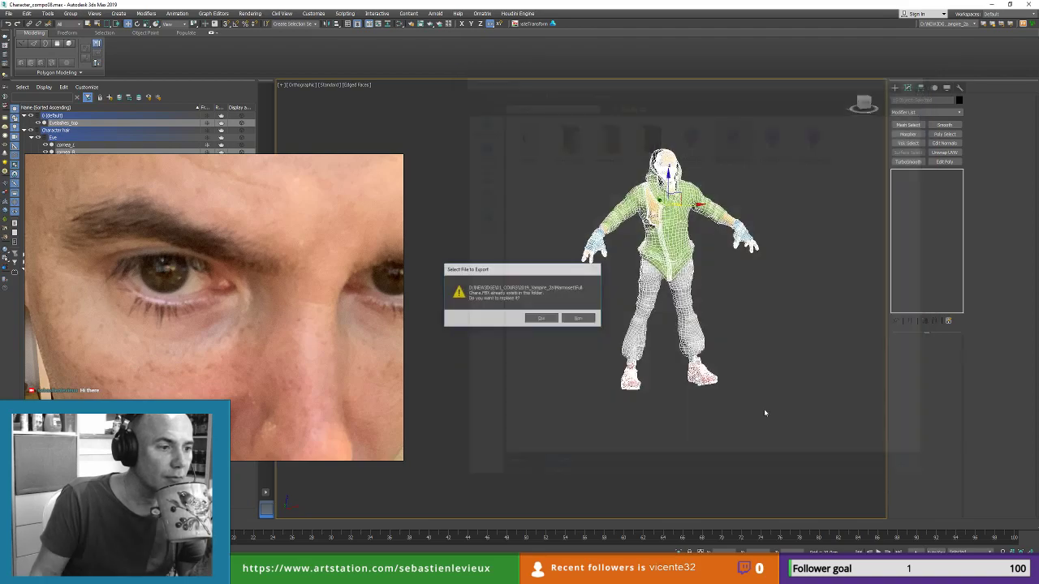
pyautogui.click(531, 317)
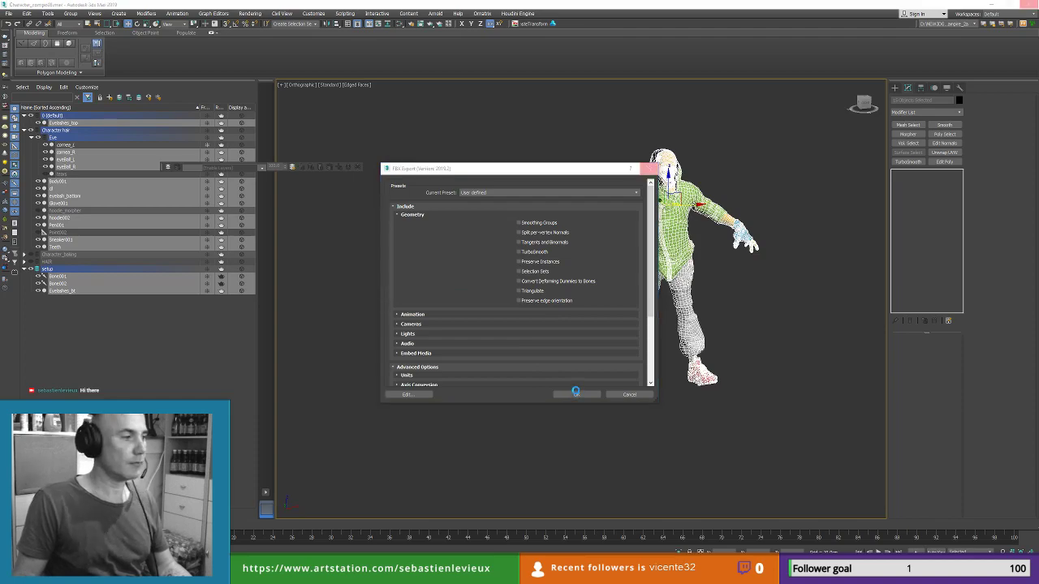
pyautogui.click(576, 393)
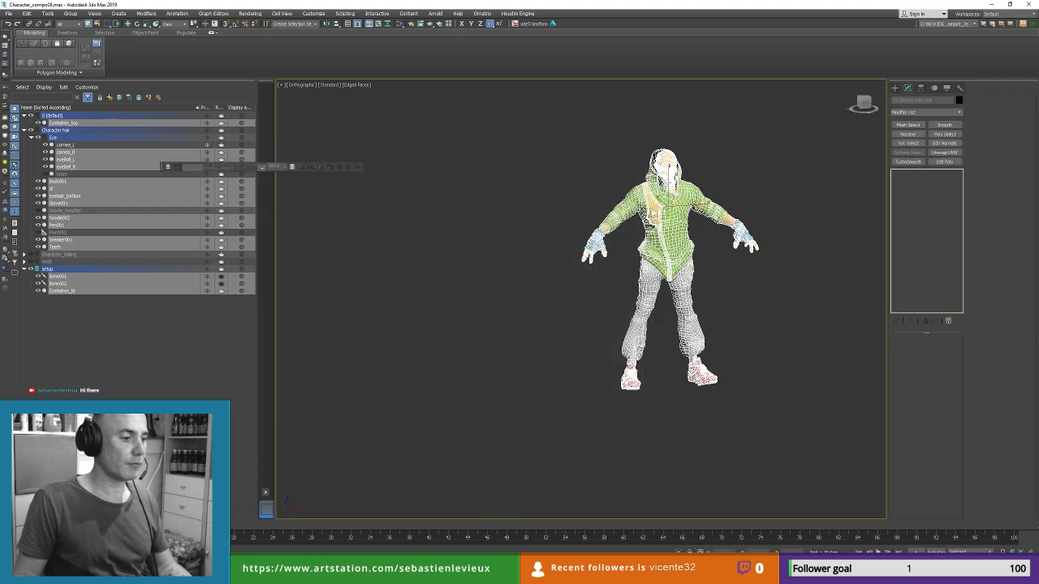
# Step: Switch to Marmoset Toolbag and inspect the eyelash_bottom and Eyelashes_bt meshes in the re-exported character
pyautogui.click(317, 575)
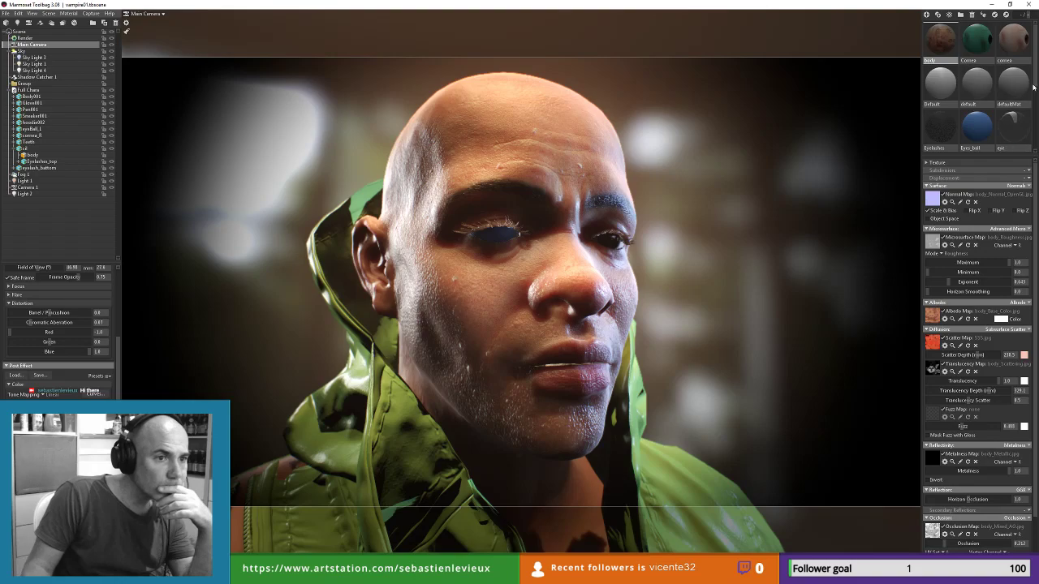
pyautogui.scroll(-2, 943, 56)
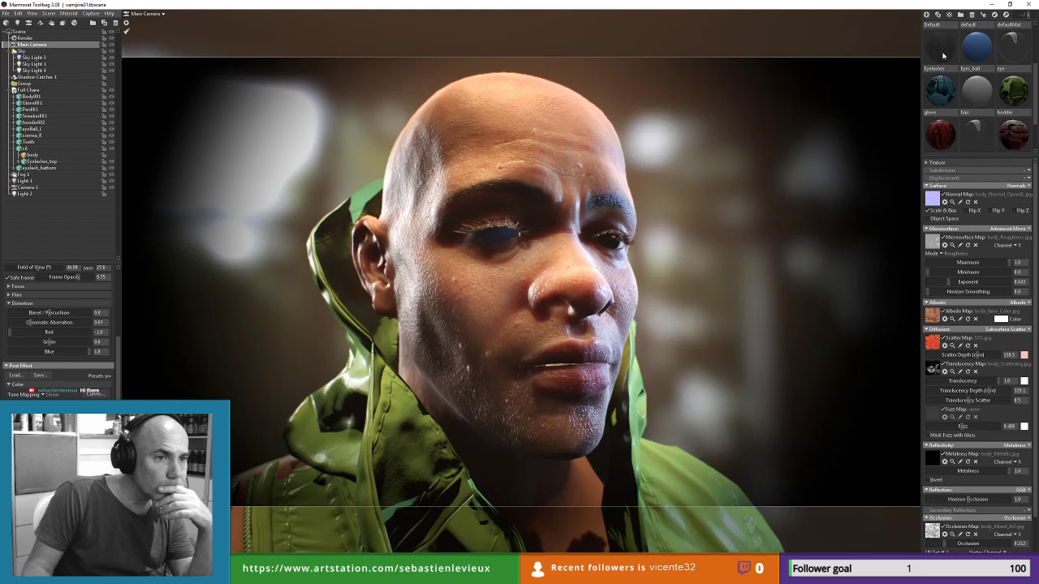
pyautogui.click(42, 168)
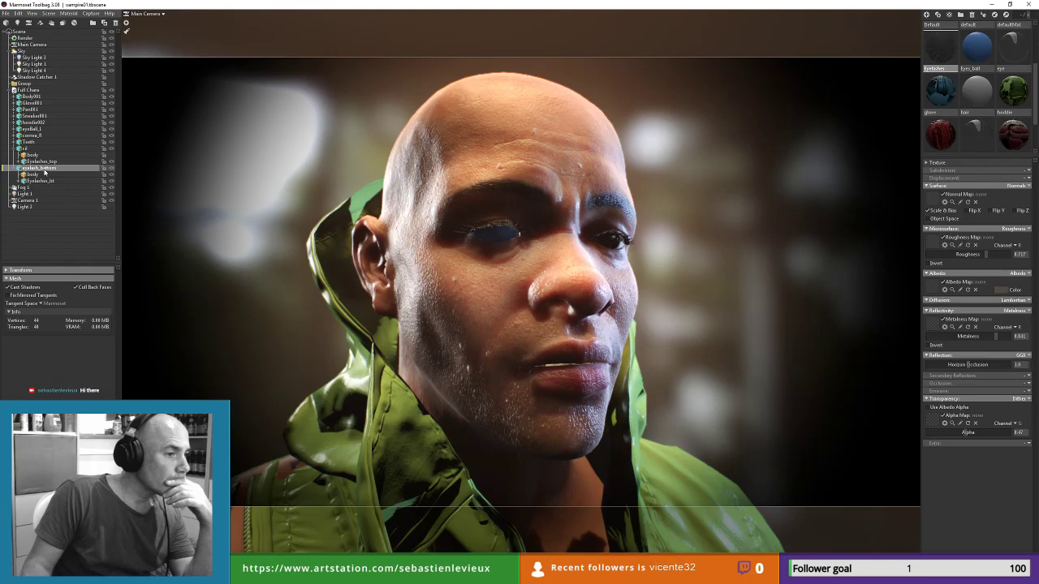
pyautogui.click(41, 180)
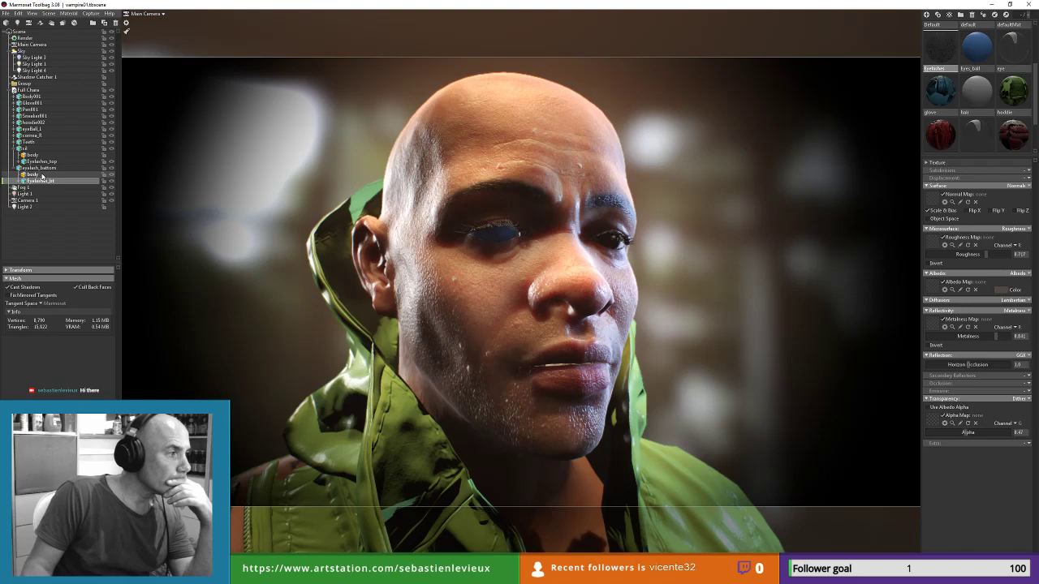
# Step: Switch back to 3ds Max, move Eyelashes_bt from the setup layer to the default layer, and hide that layer
pyautogui.hotkey('alt', 'Tab')
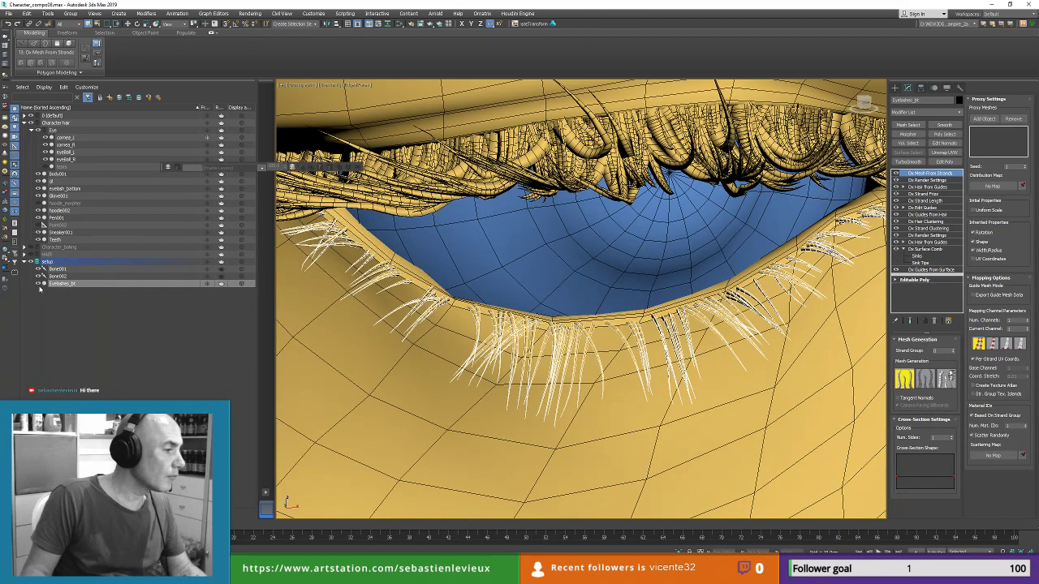
pyautogui.moveTo(57, 284); pyautogui.dragTo(47, 118)
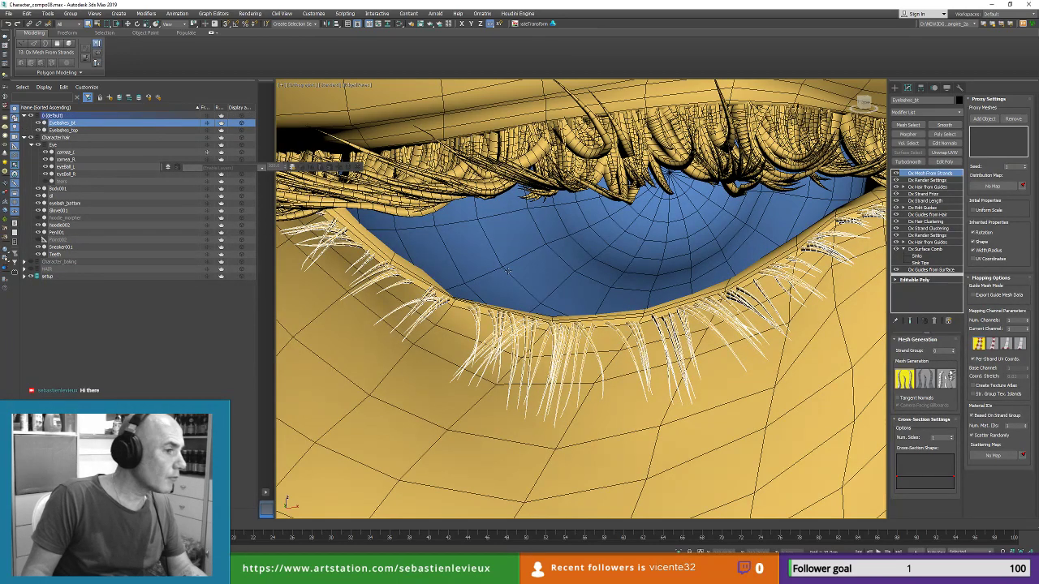
pyautogui.click(31, 116)
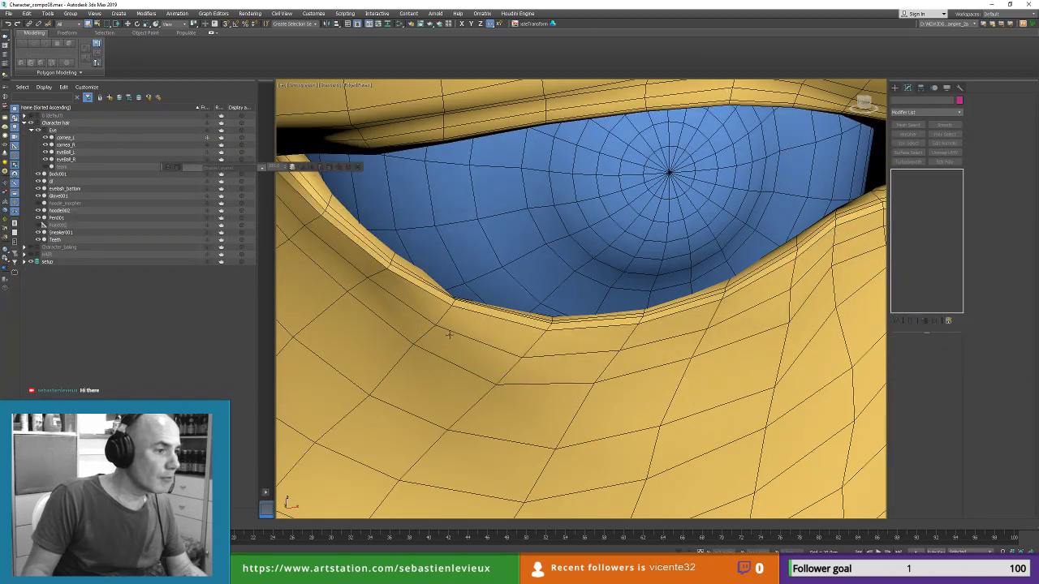
# Step: Temporarily hide the eyelash_bottom strip to inspect the lower eyelid beneath it, and show it again
pyautogui.click(64, 188)
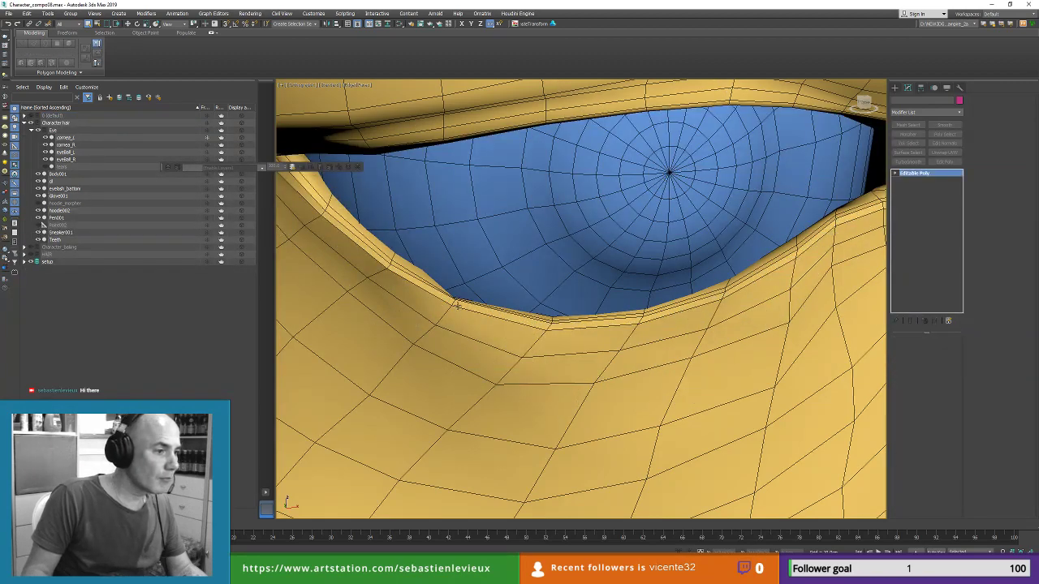
pyautogui.click(39, 188)
pyautogui.moveTo(530, 254); pyautogui.dragTo(525, 273, button='middle')
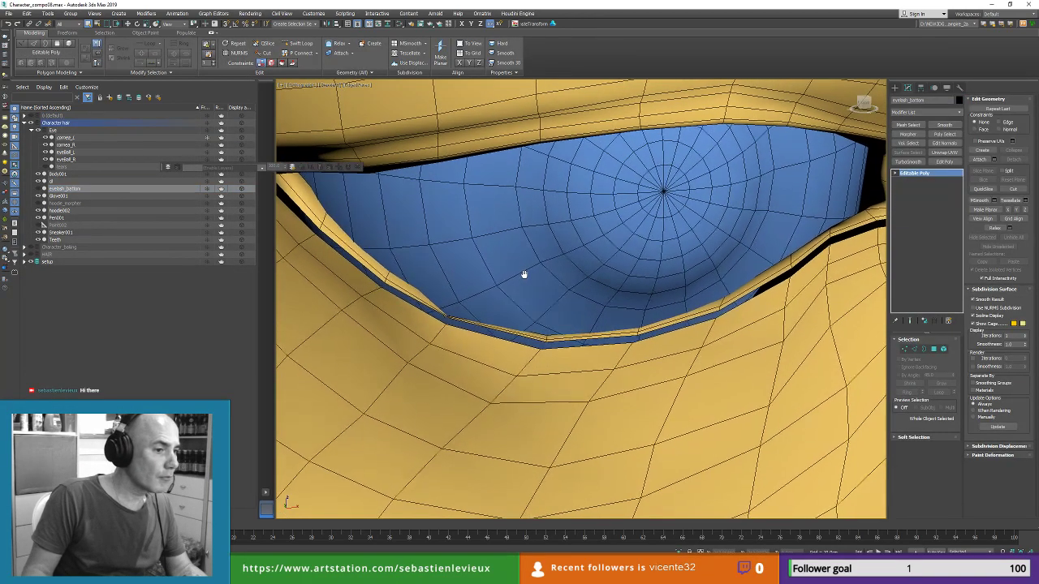
pyautogui.moveTo(452, 329)
pyautogui.keyDown('alt'); pyautogui.mouseDown(button='middle')
pyautogui.moveTo(448, 301)
pyautogui.moveTo(447, 313)
pyautogui.moveTo(427, 304)
pyautogui.moveTo(445, 311)
pyautogui.mouseUp(button='middle'); pyautogui.keyUp('alt')
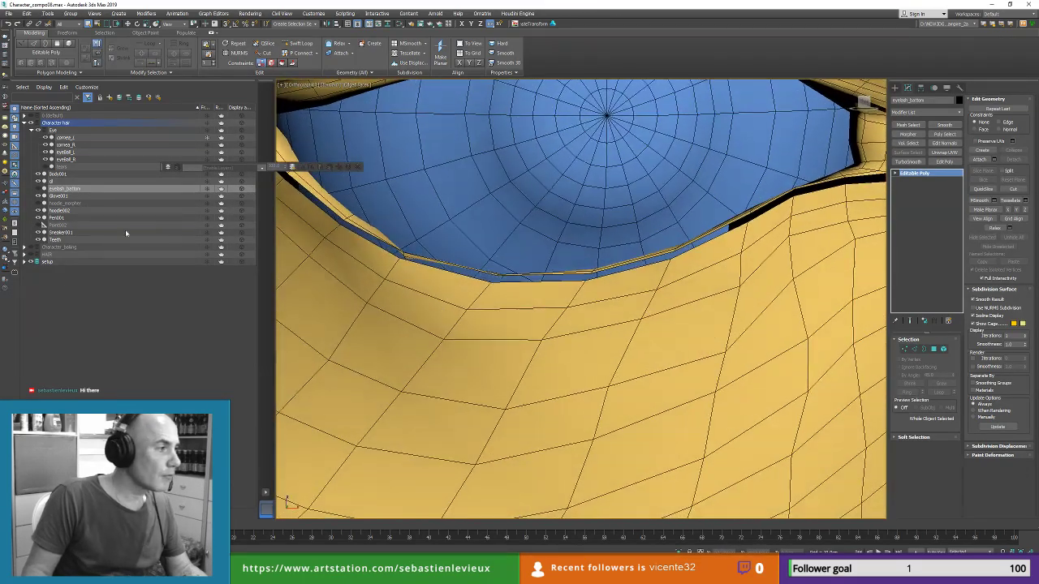
pyautogui.click(38, 189)
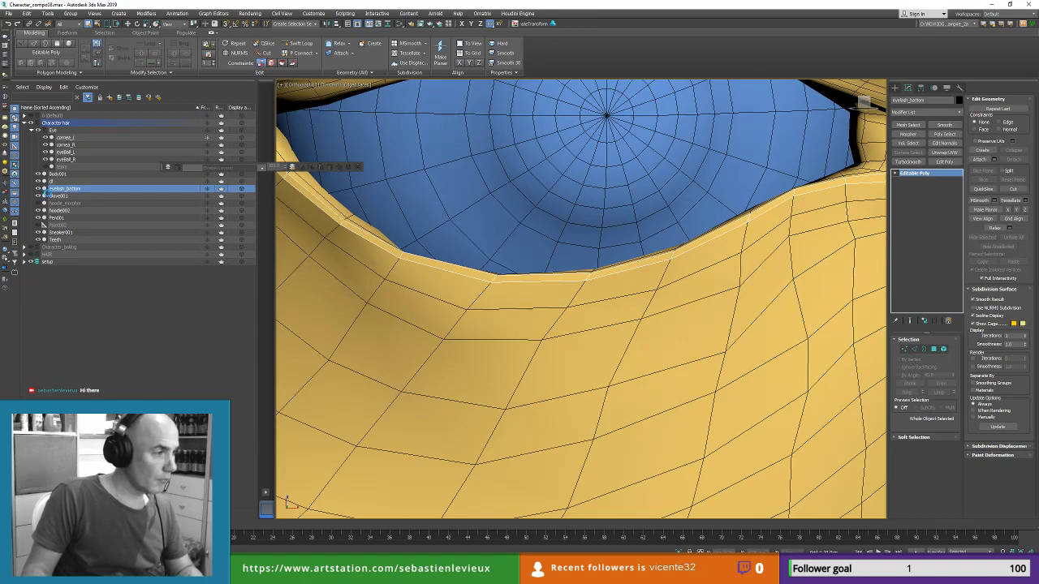
# Step: Clone eyelash_bottom and isolate the copy together with Body001
pyautogui.hotkey('ctrl', 'v')
pyautogui.click(497, 319)
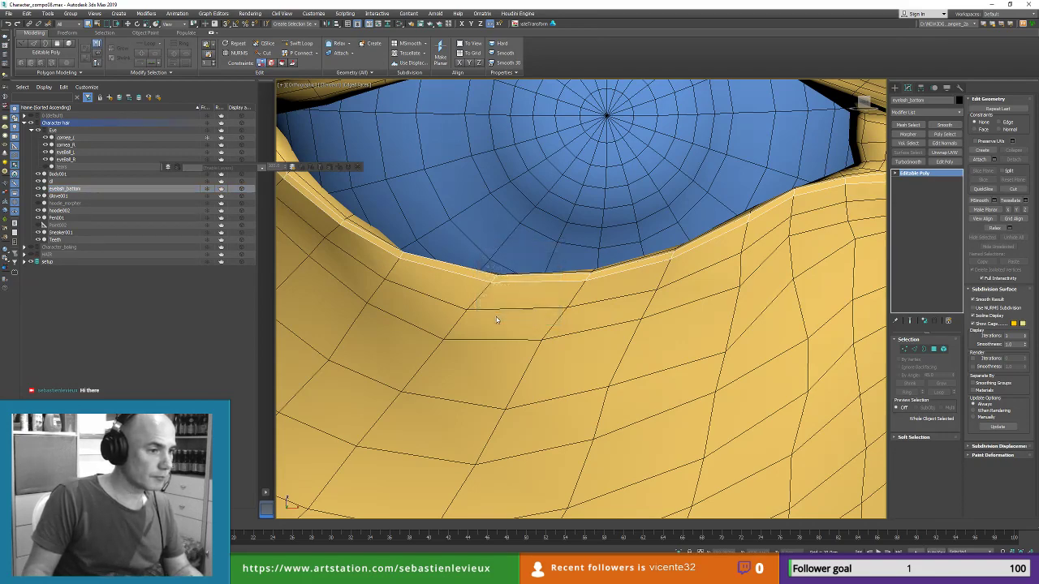
pyautogui.keyDown('ctrl'); pyautogui.click(616, 352); pyautogui.keyUp('ctrl')
pyautogui.hotkey('alt', 'q')
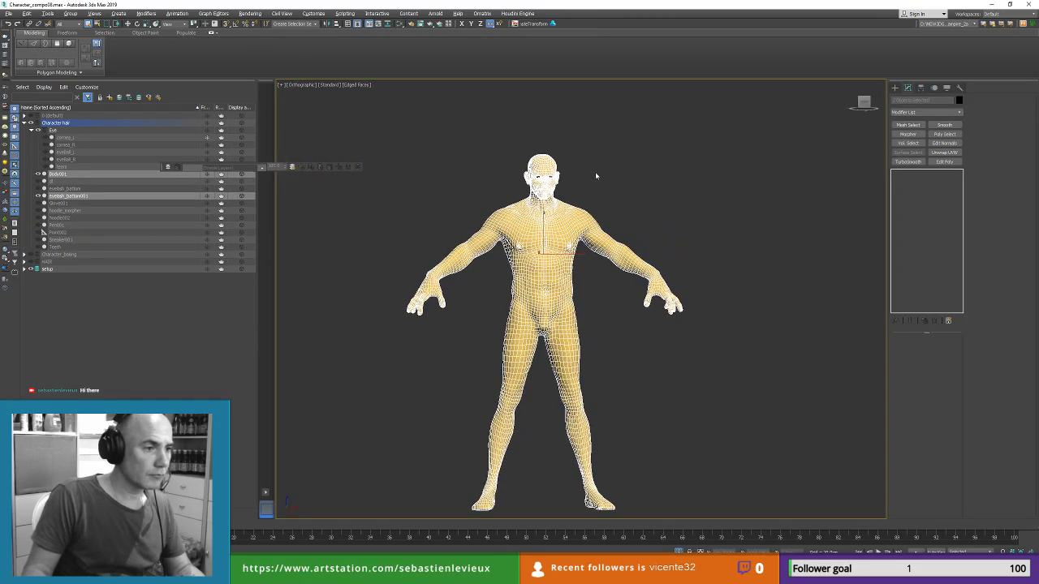
# Step: Undo the accidental shift of Body001 and attach the cloned lower eyelash strip to it
pyautogui.scroll(10, 594, 171)
pyautogui.click(639, 330)
pyautogui.scroll(8, 638, 330)
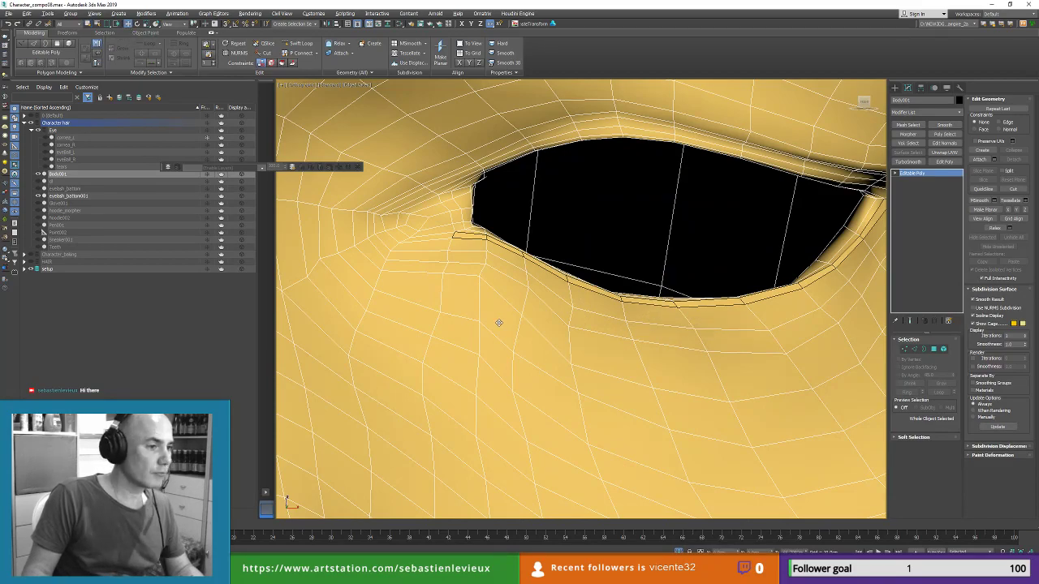
pyautogui.keyDown('alt'); pyautogui.moveTo(495, 320); pyautogui.dragTo(553, 401, button='middle'); pyautogui.keyUp('alt')
pyautogui.hotkey('ctrl', 'z')
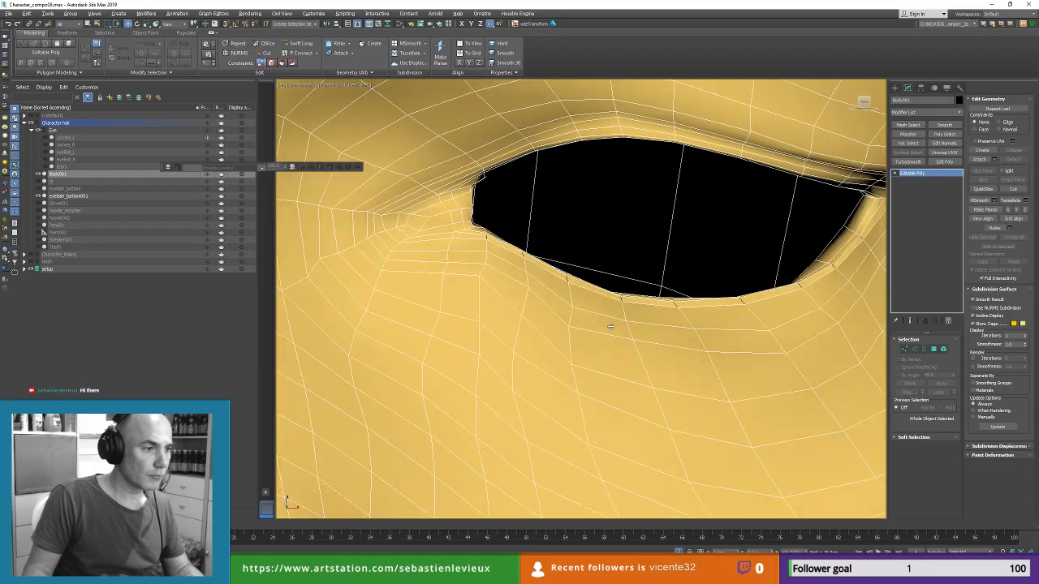
pyautogui.click(987, 162)
pyautogui.click(982, 159)
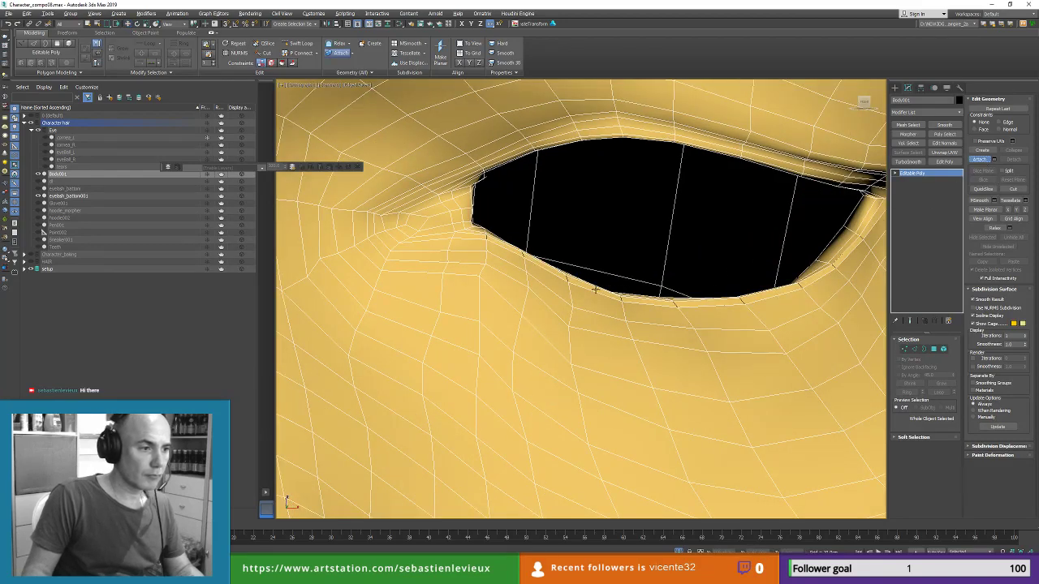
pyautogui.click(596, 291)
# Step: Select the Body001 vertices around both eye openings, including the attached lower eyelid strips
pyautogui.click(905, 350)
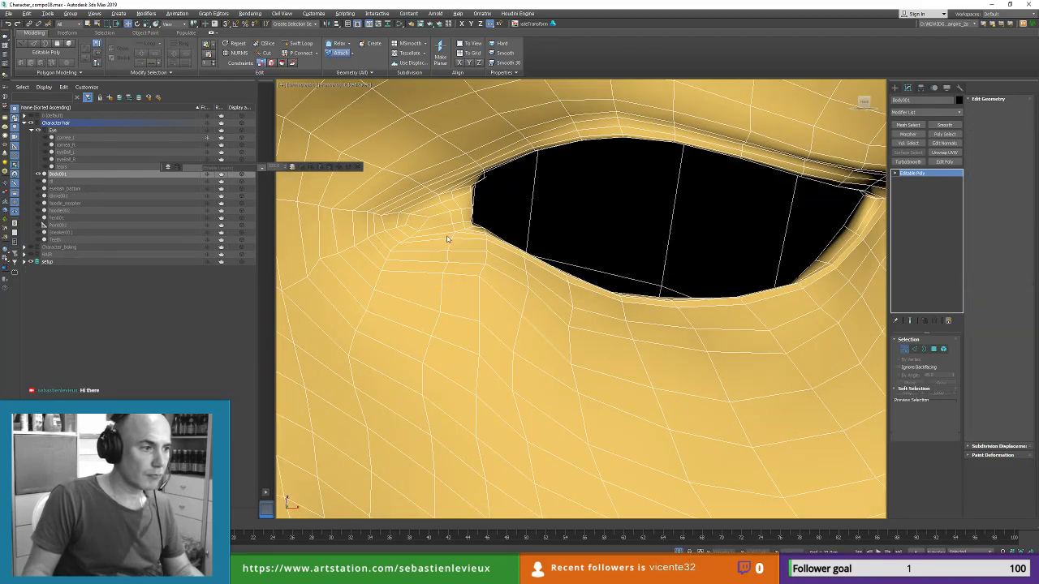
pyautogui.moveTo(417, 271); pyautogui.dragTo(891, 260)
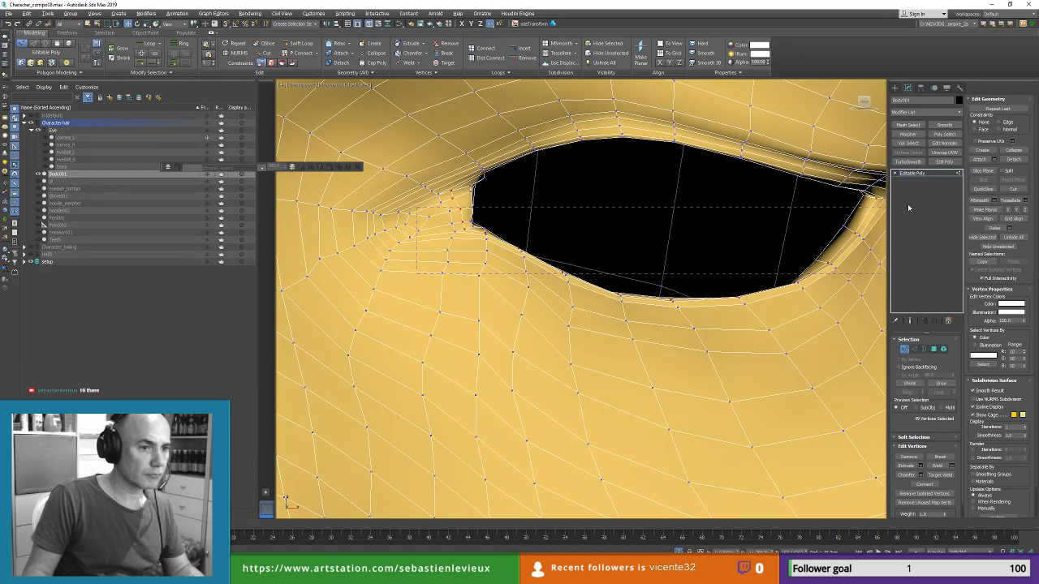
pyautogui.moveTo(908, 206); pyautogui.dragTo(907, 193)
pyautogui.keyDown('ctrl'); pyautogui.moveTo(801, 366); pyautogui.dragTo(524, 247); pyautogui.keyUp('ctrl')
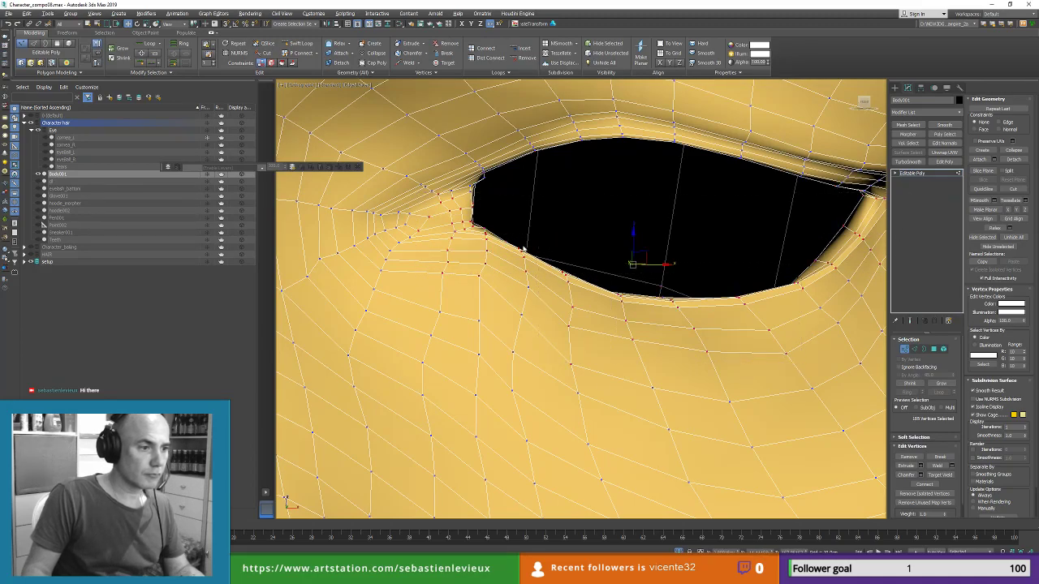
pyautogui.moveTo(524, 247); pyautogui.dragTo(792, 253, button='middle')
pyautogui.scroll(-5, 788, 255)
pyautogui.keyDown('ctrl'); pyautogui.moveTo(315, 302); pyautogui.dragTo(567, 179); pyautogui.keyUp('ctrl')
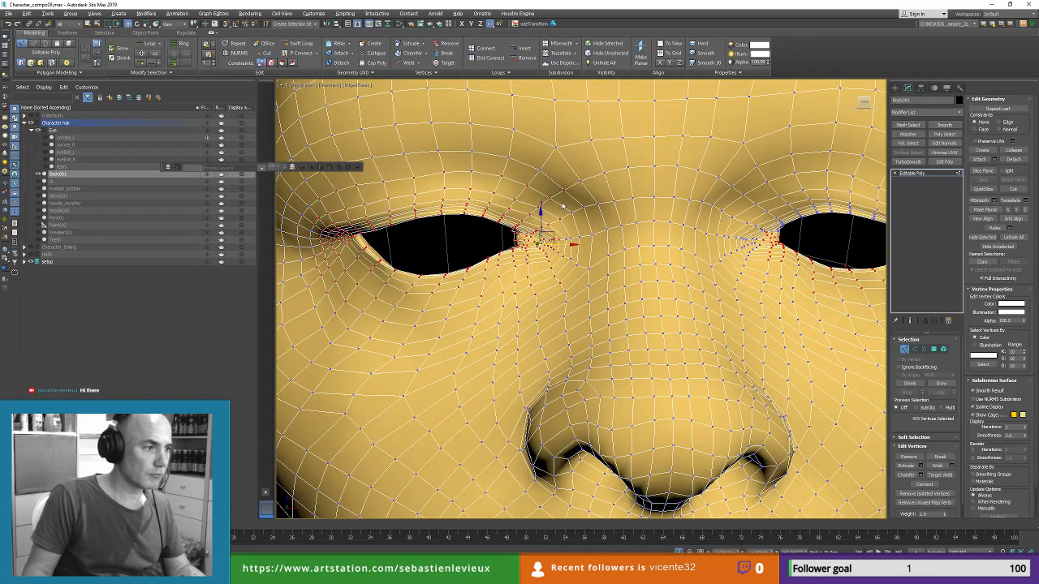
# Step: Weld the selected Body001 vertices around the eyes using a very small threshold that merges only the coincident lower eyelid seam points
pyautogui.click(400, 62)
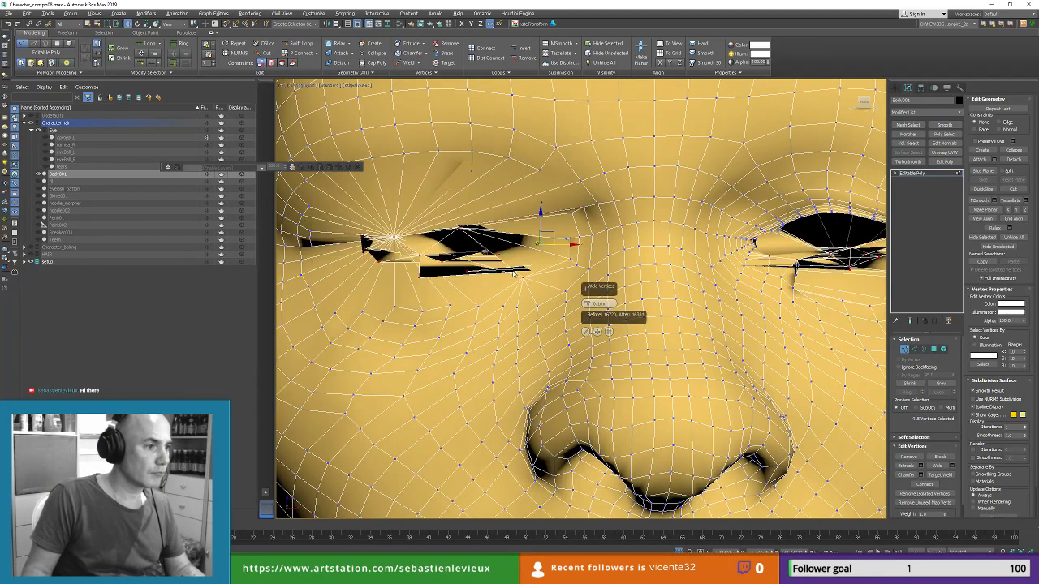
pyautogui.moveTo(587, 304); pyautogui.dragTo(590, 311)
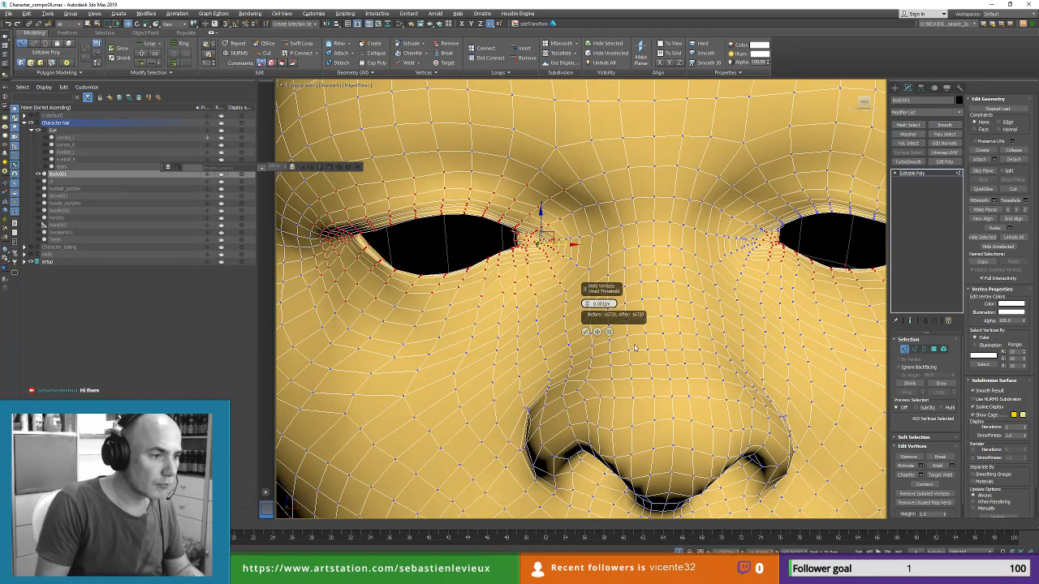
pyautogui.press('Return')
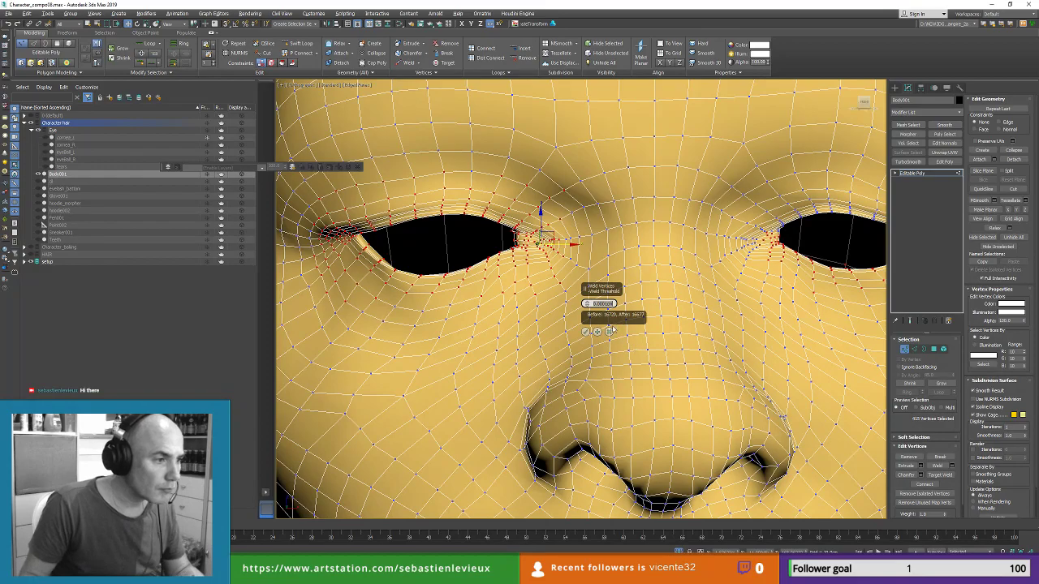
pyautogui.scroll(8, 517, 240)
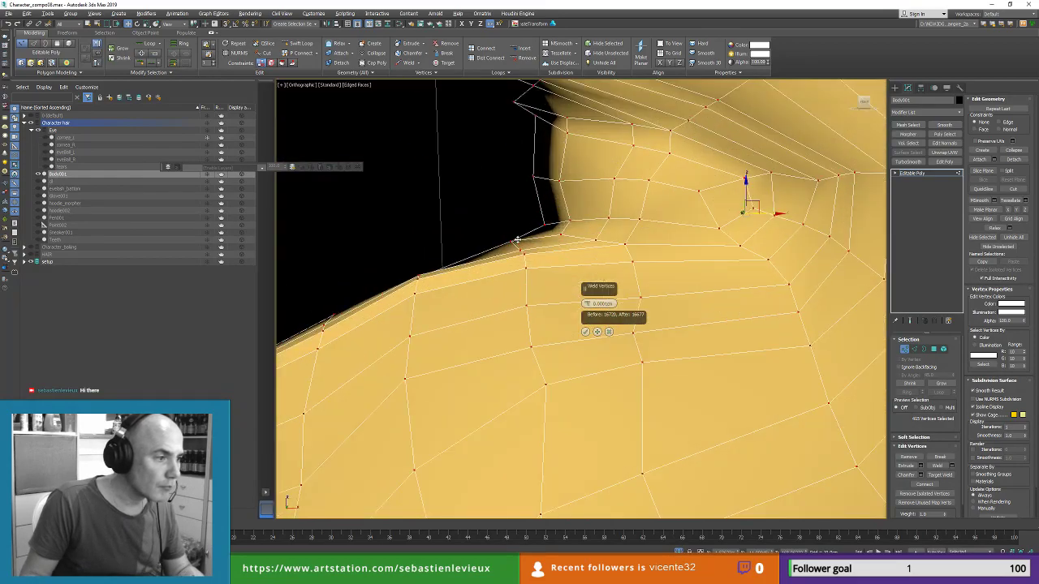
pyautogui.scroll(-6, 517, 240)
pyautogui.keyDown('alt'); pyautogui.moveTo(517, 240); pyautogui.dragTo(510, 282, button='middle'); pyautogui.keyUp('alt')
pyautogui.scroll(7, 535, 351)
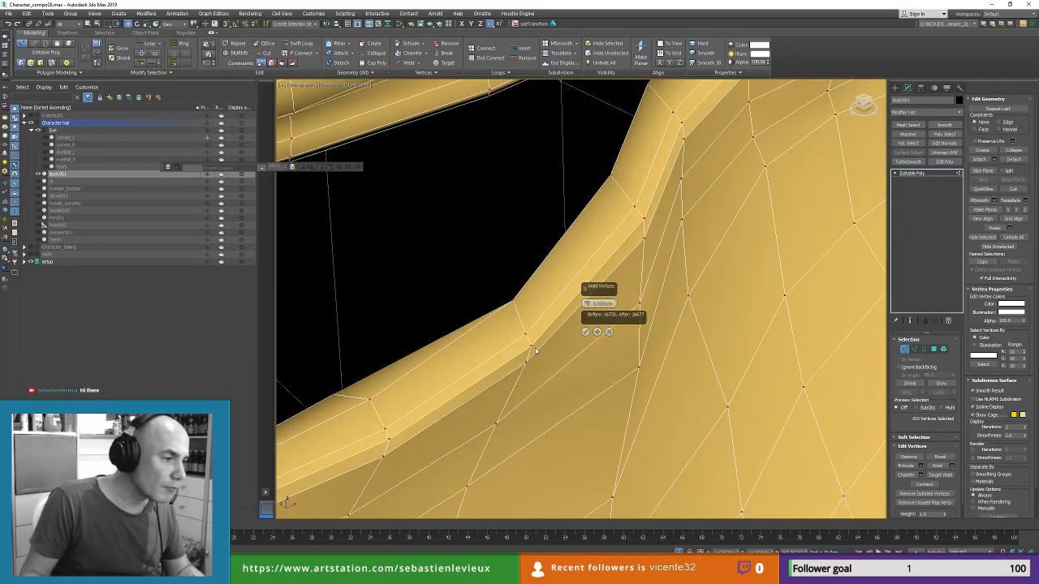
pyautogui.scroll(-5, 535, 351)
pyautogui.moveTo(535, 350); pyautogui.dragTo(522, 326, button='middle')
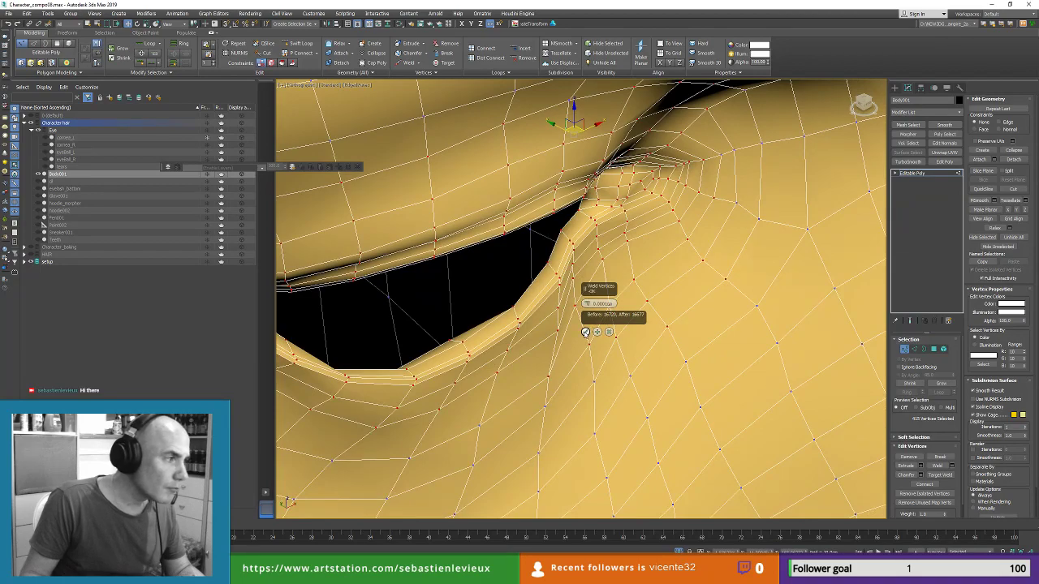
pyautogui.click(585, 332)
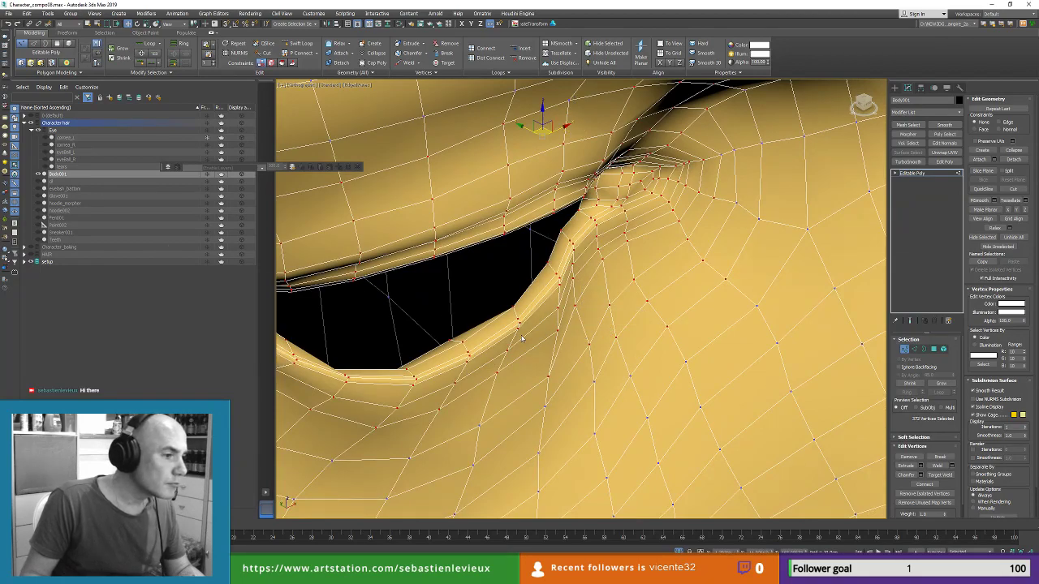
# Step: Leave vertex editing on Body001 and end the isolation so the other character parts show again
pyautogui.click(904, 349)
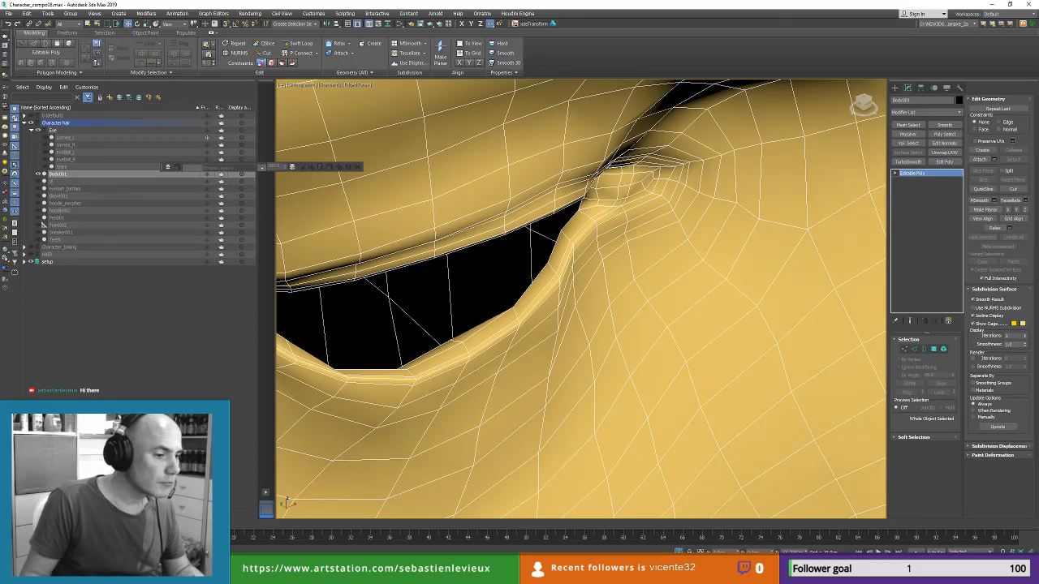
pyautogui.click(678, 552)
pyautogui.moveTo(573, 298)
pyautogui.keyDown('alt'); pyautogui.mouseDown(button='middle')
pyautogui.moveTo(574, 310)
pyautogui.moveTo(574, 296)
pyautogui.mouseUp(button='middle'); pyautogui.keyUp('alt')
pyautogui.scroll(-5, 573, 298)
pyautogui.scroll(4, 573, 297)
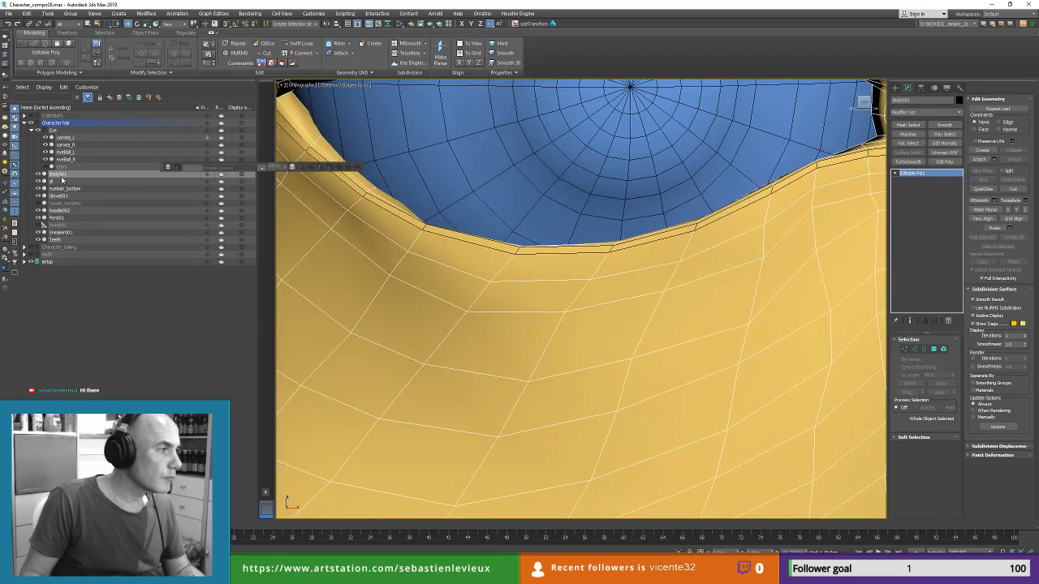
# Step: Rename the upper eyelid strip to Eyelashes_top
pyautogui.click(391, 208)
pyautogui.moveTo(389, 214); pyautogui.dragTo(445, 299, button='middle')
pyautogui.click(769, 189)
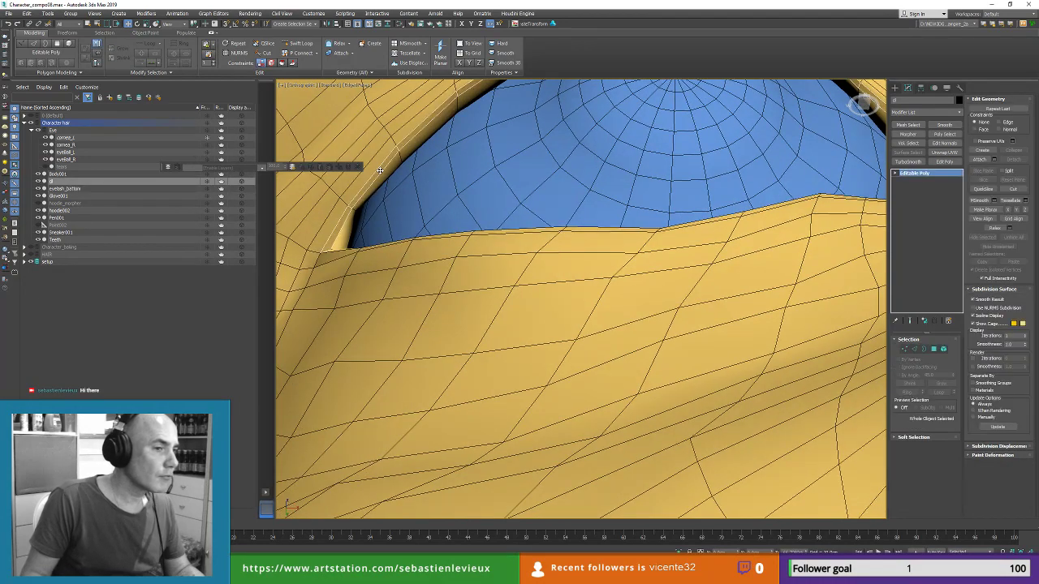
pyautogui.moveTo(924, 99); pyautogui.dragTo(784, 100)
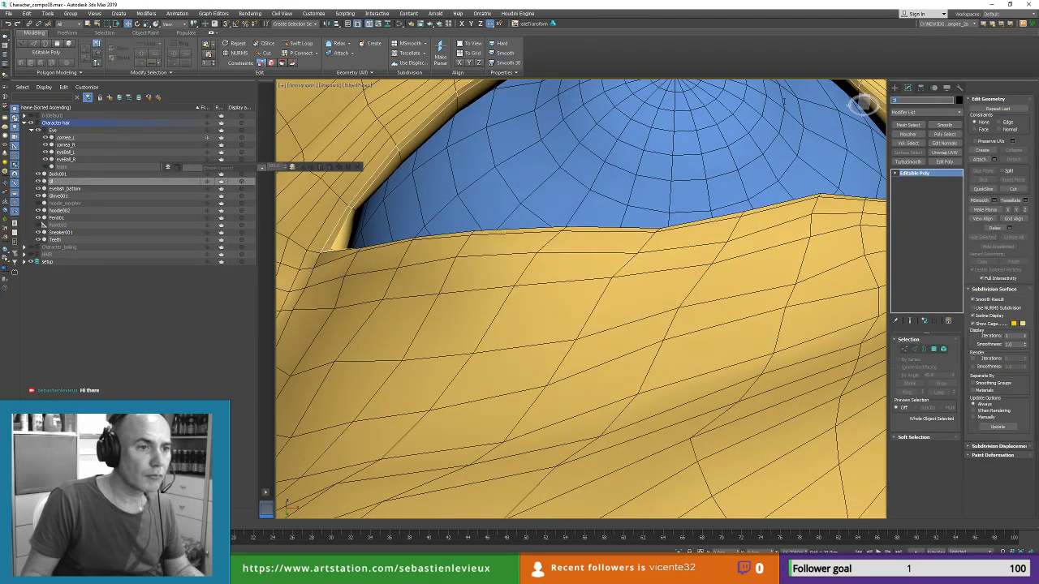
pyautogui.write('Eyes')
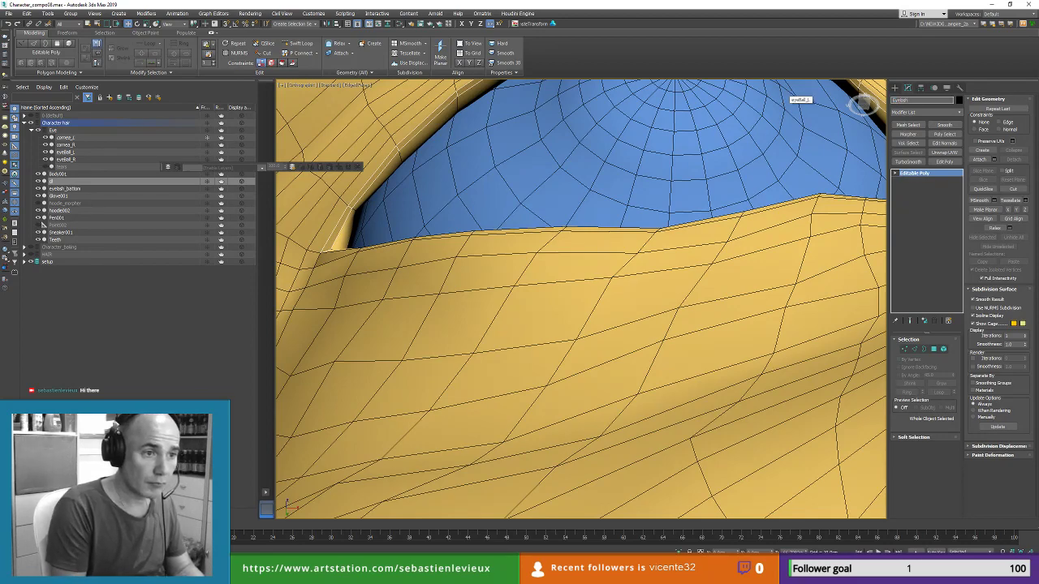
pyautogui.write('ashes_top')
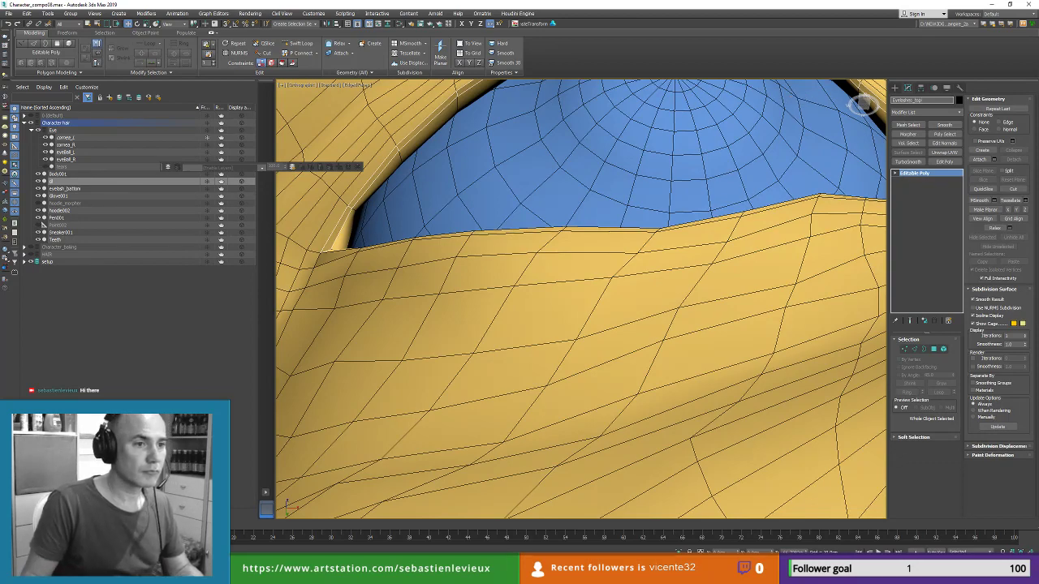
# Step: Move eyelash_bottom and the Eyelashes_top strip into a new layer named HIDE
pyautogui.click(63, 188)
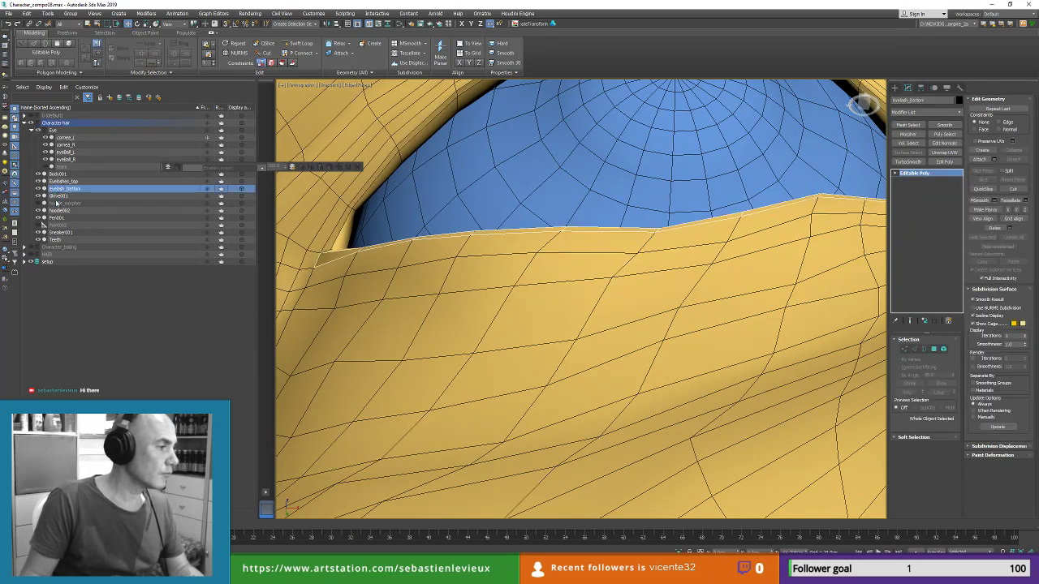
pyautogui.keyDown('ctrl'); pyautogui.click(64, 182); pyautogui.keyUp('ctrl')
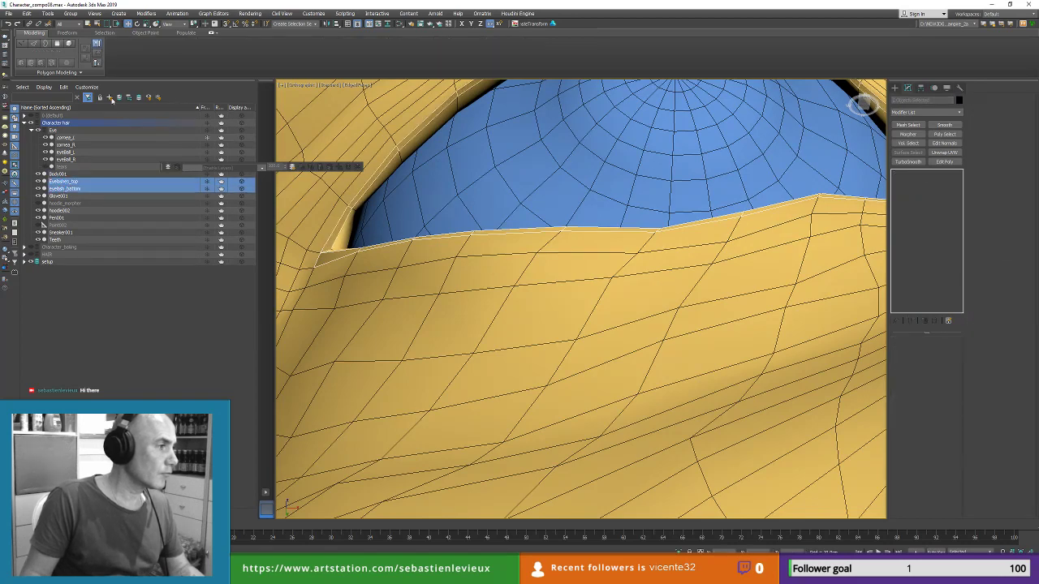
pyautogui.click(110, 97)
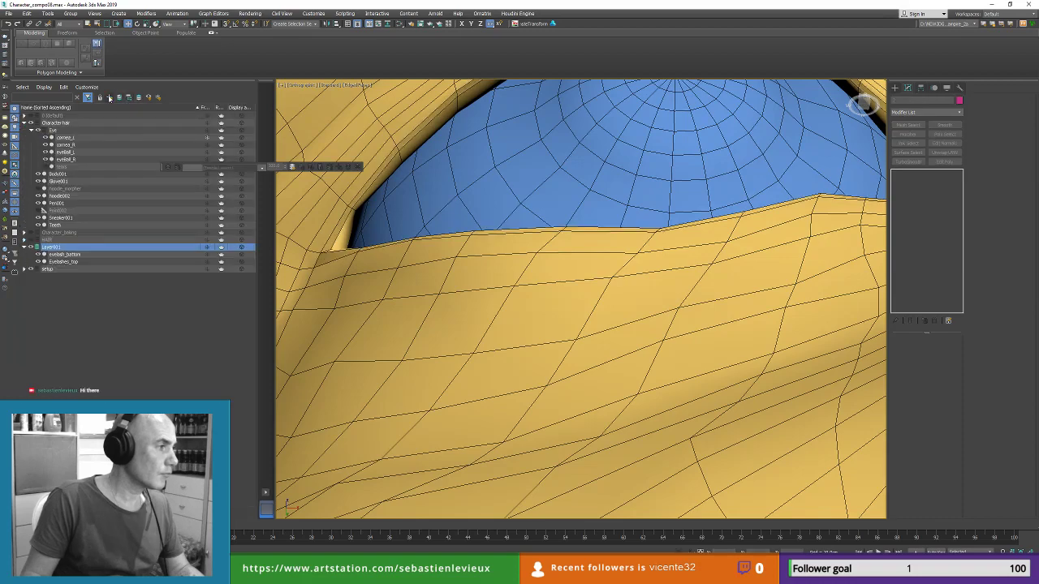
pyautogui.rightClick(84, 246)
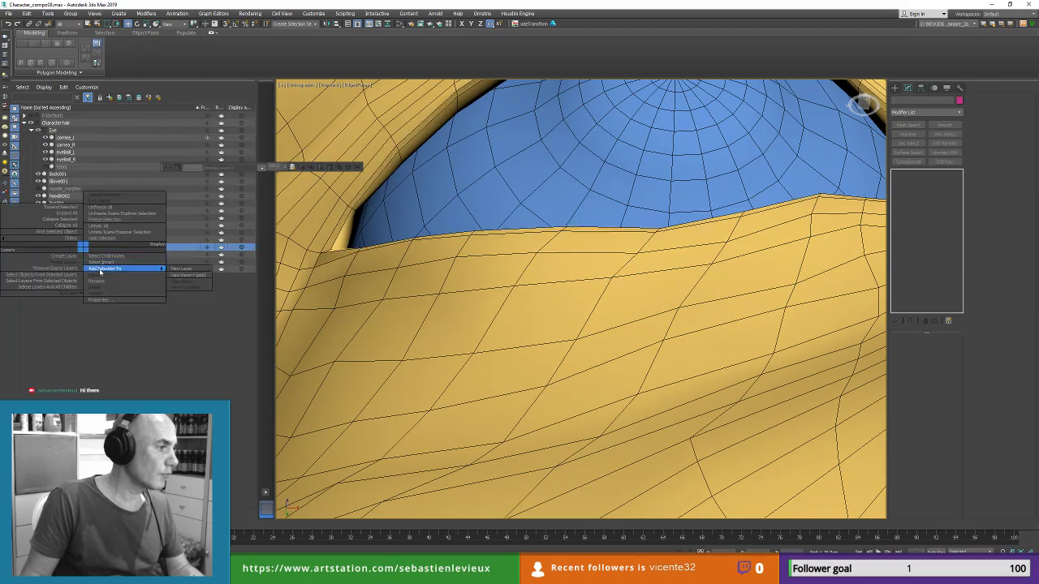
pyautogui.click(97, 281)
pyautogui.write('HIDE')
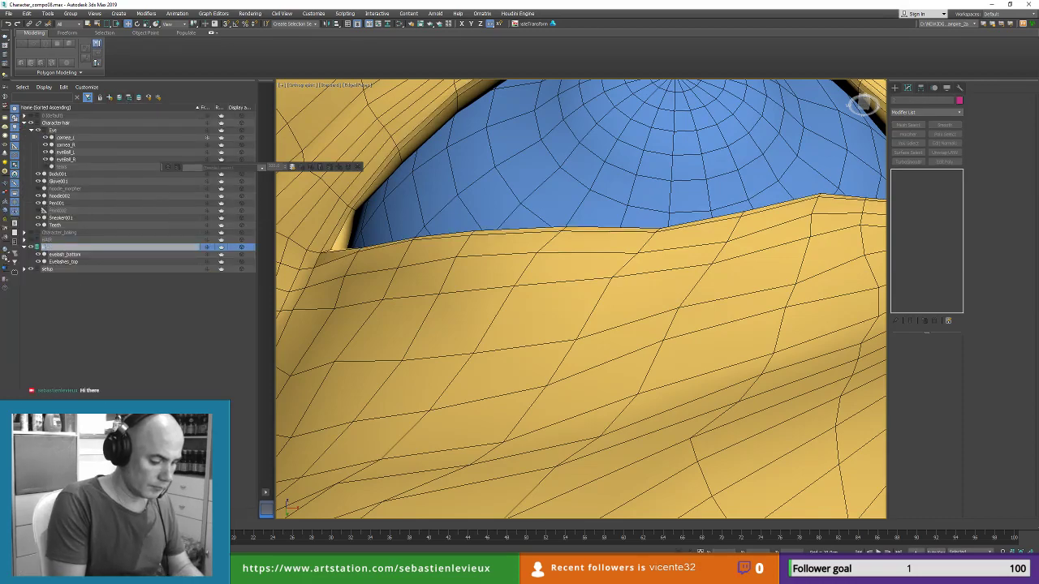
pyautogui.press('Return')
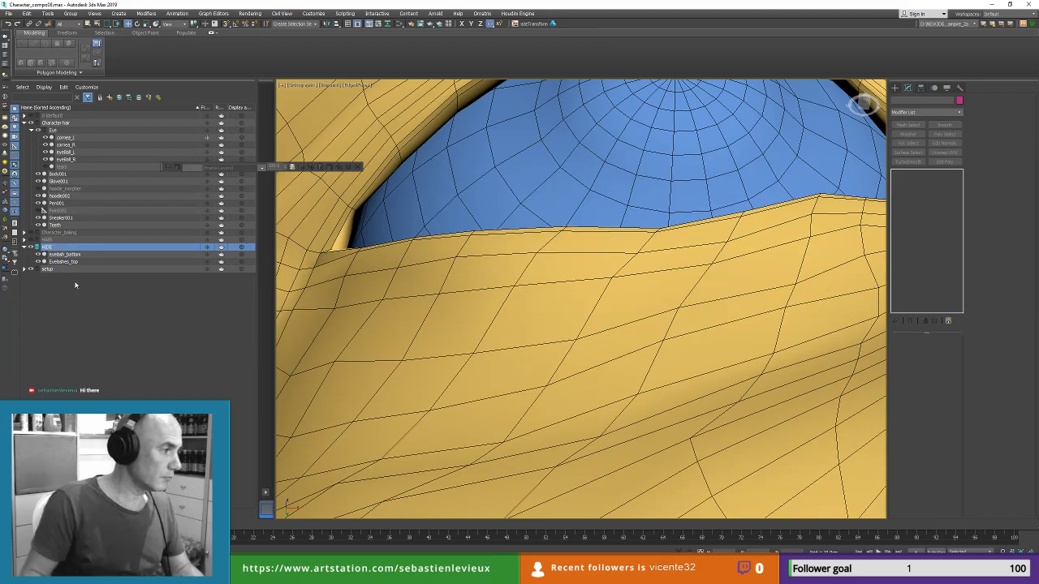
# Step: Hide the HIDE layer, show the default layer, and check the upper and lower eyelash hair on the character
pyautogui.click(30, 247)
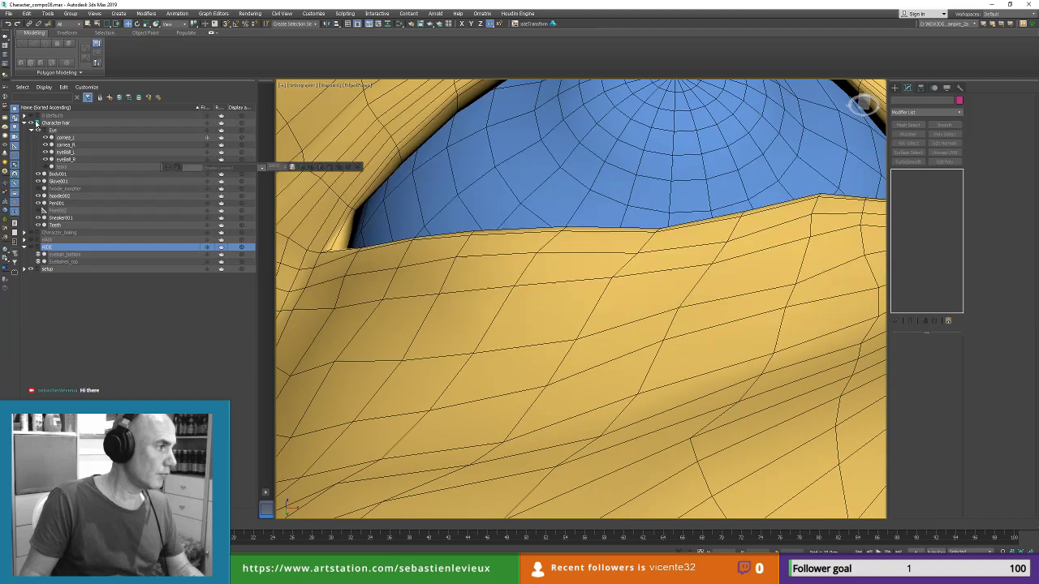
pyautogui.click(30, 115)
pyautogui.click(456, 228)
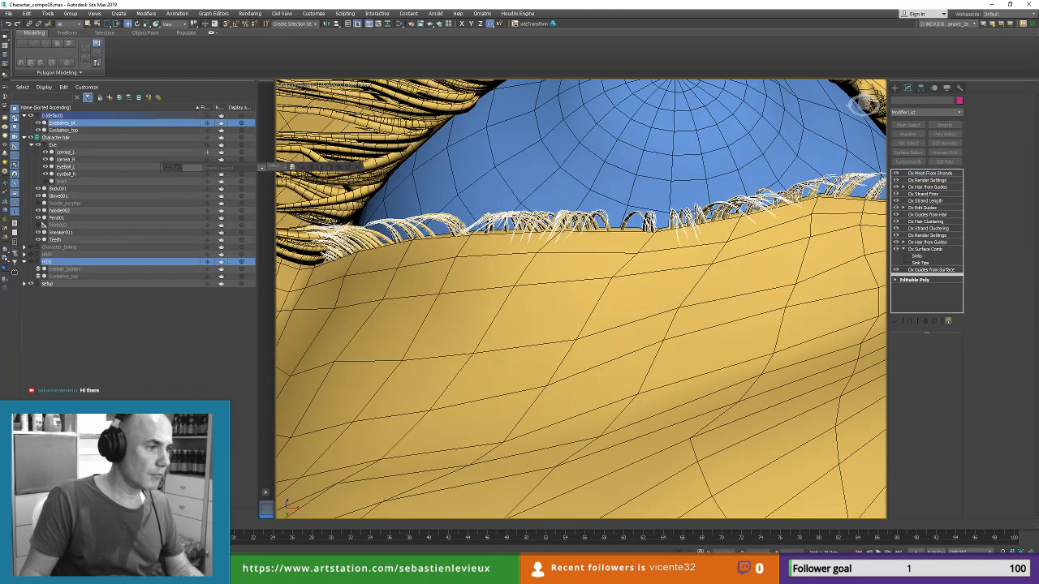
pyautogui.scroll(-5, 457, 227)
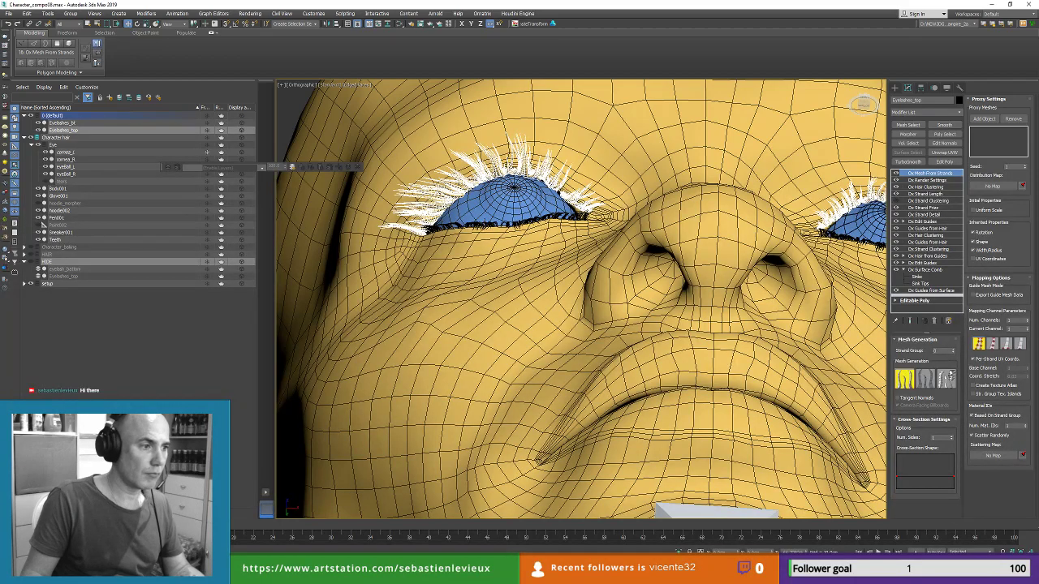
pyautogui.scroll(-3, 484, 256)
pyautogui.scroll(-2, 484, 256)
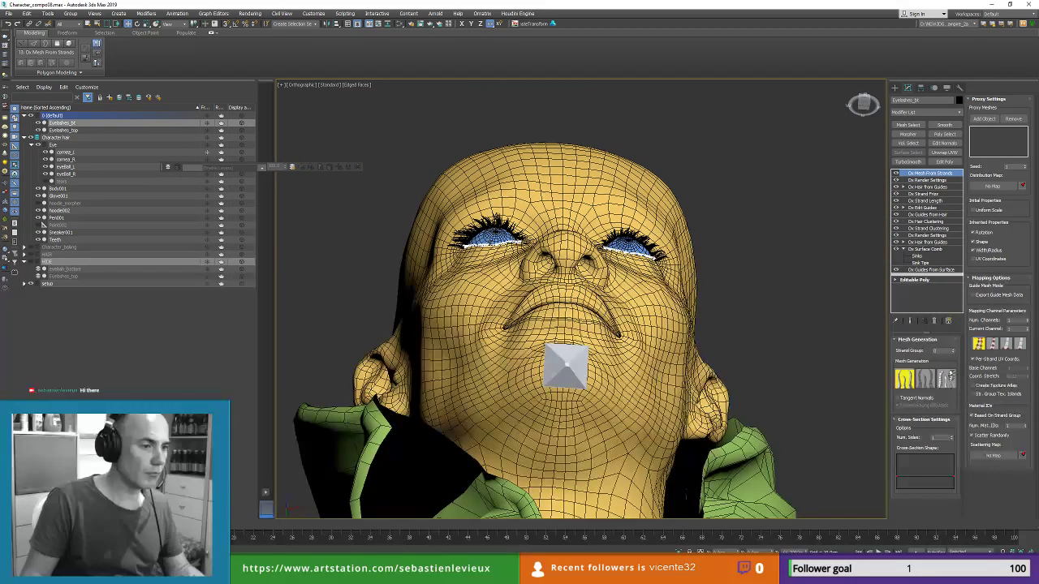
pyautogui.scroll(-3, 484, 256)
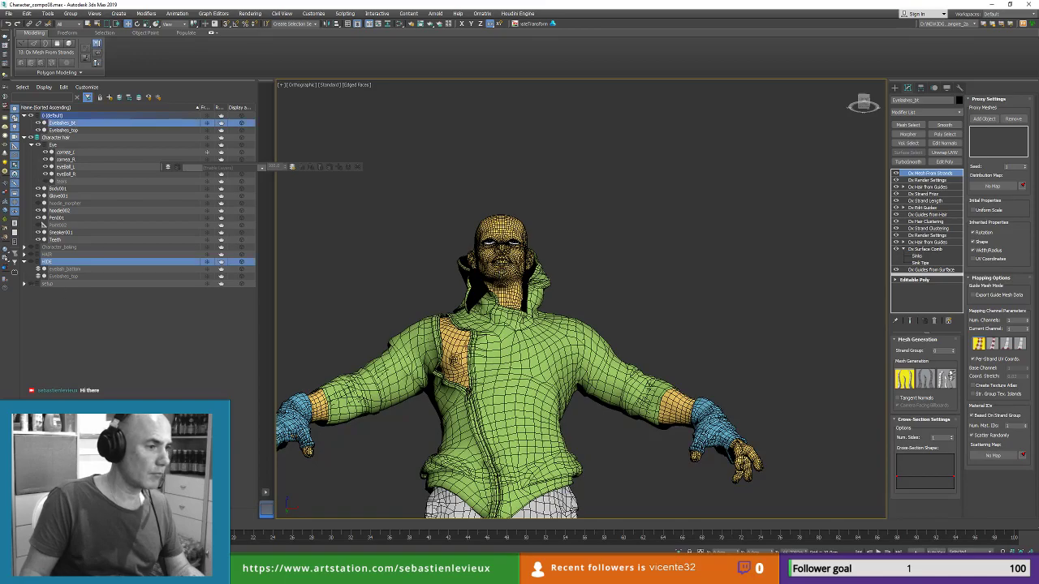
pyautogui.scroll(-3, 484, 256)
pyautogui.keyDown('alt'); pyautogui.moveTo(485, 256); pyautogui.dragTo(408, 174, button='middle'); pyautogui.keyUp('alt')
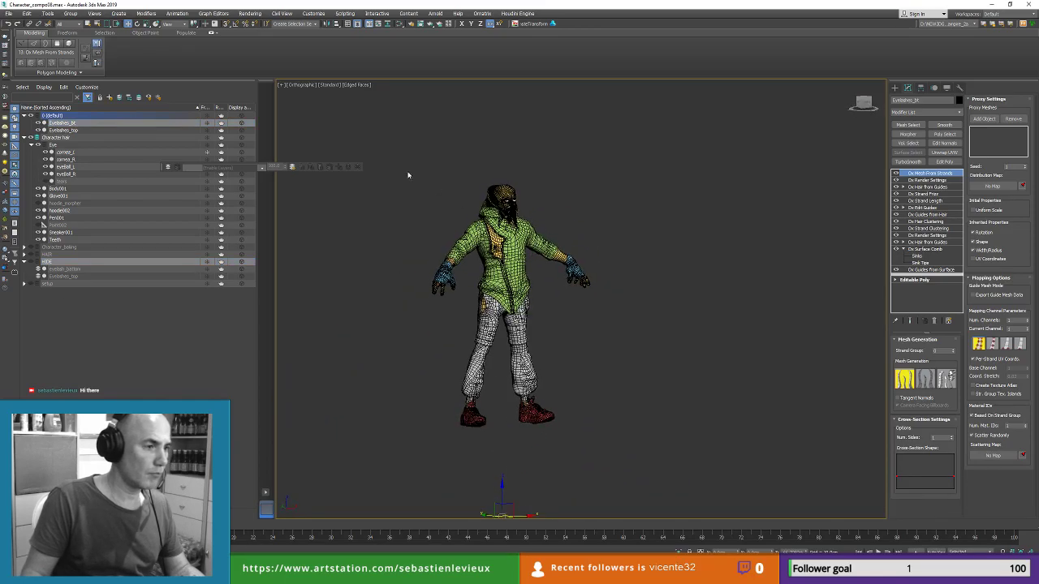
# Step: Select all visible character parts and export the selection over the existing Full Chara.FBX in the Marmoset folder
pyautogui.hotkey('ctrl', 'a')
pyautogui.scroll(6, 480, 186)
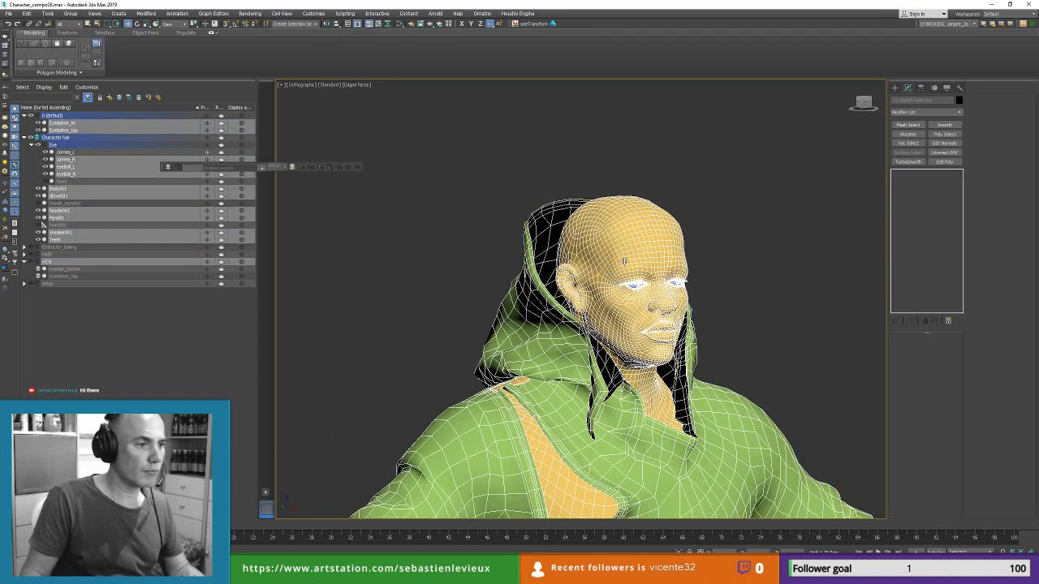
pyautogui.moveTo(622, 260); pyautogui.dragTo(533, 189, button='middle')
pyautogui.click(8, 13)
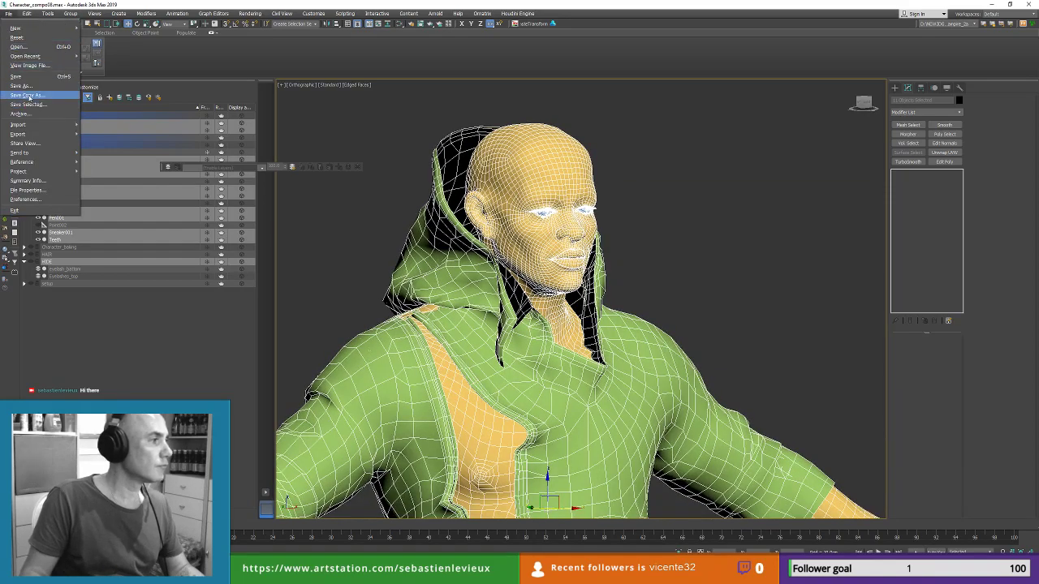
pyautogui.moveTo(24, 134)
pyautogui.click(110, 147)
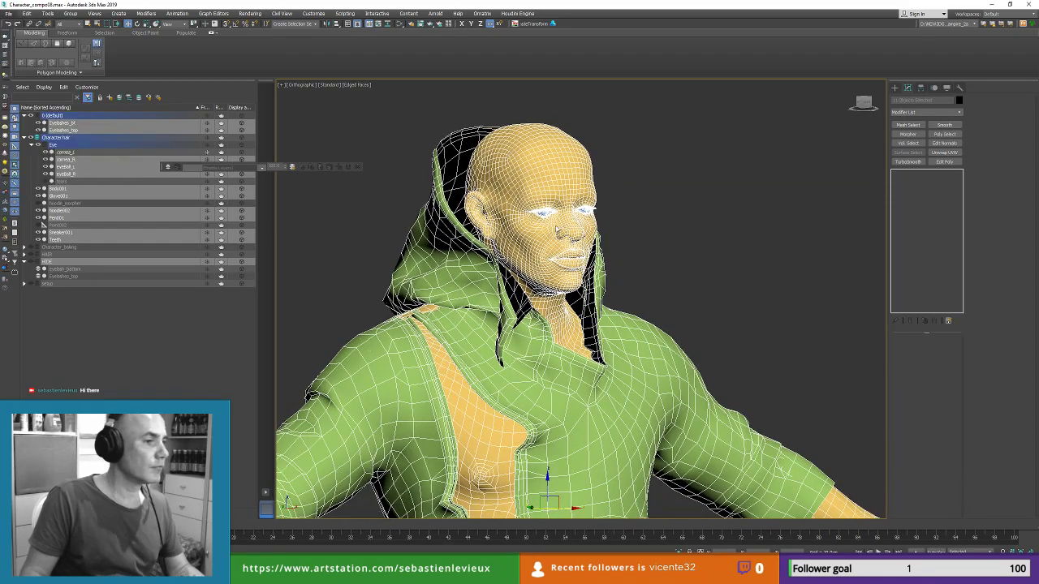
pyautogui.doubleClick(726, 142)
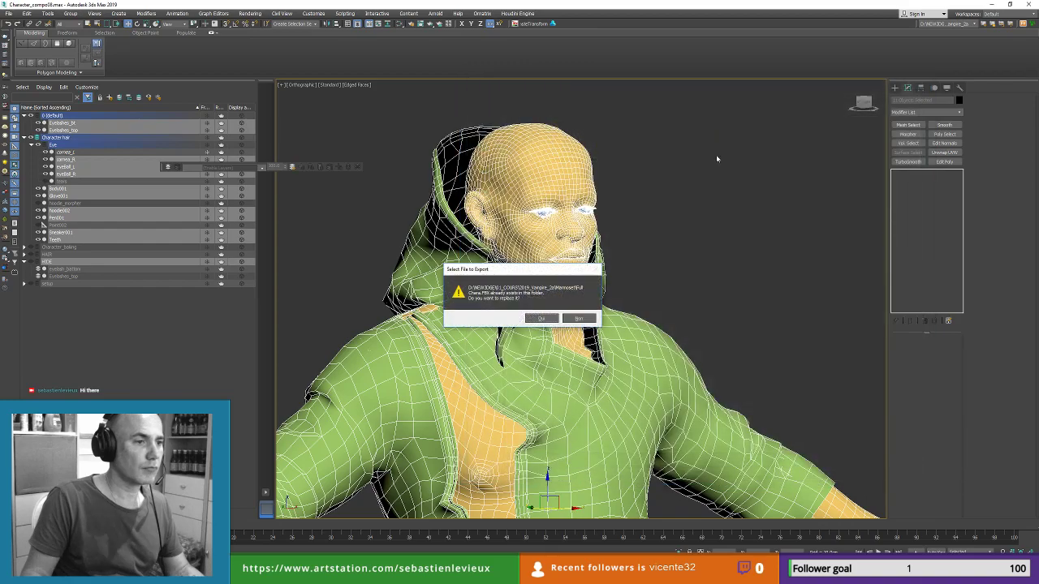
pyautogui.click(541, 318)
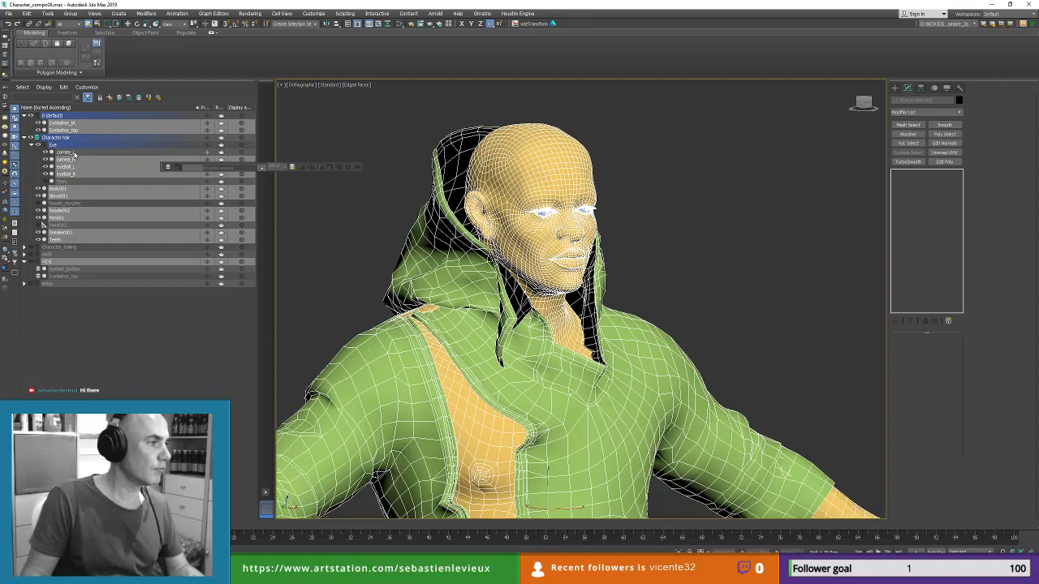
# Step: Include the left cornea in the selection of visible character parts and export the full character over Full Chara.FBX again
pyautogui.keyDown('ctrl'); pyautogui.click(75, 154); pyautogui.keyUp('ctrl')
pyautogui.moveTo(630, 262); pyautogui.dragTo(654, 190, button='middle')
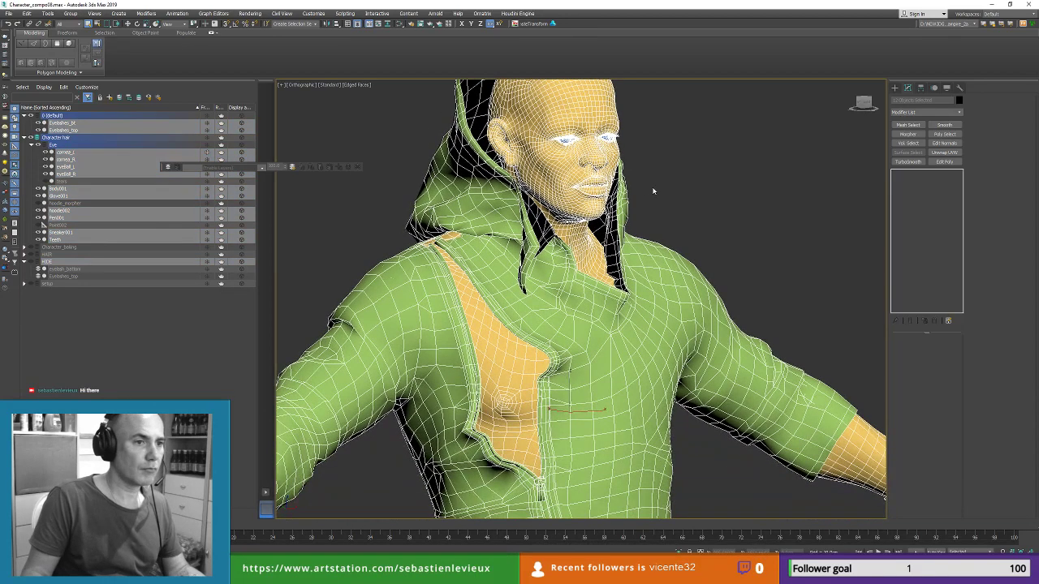
pyautogui.hotkey('ctrl', 'a')
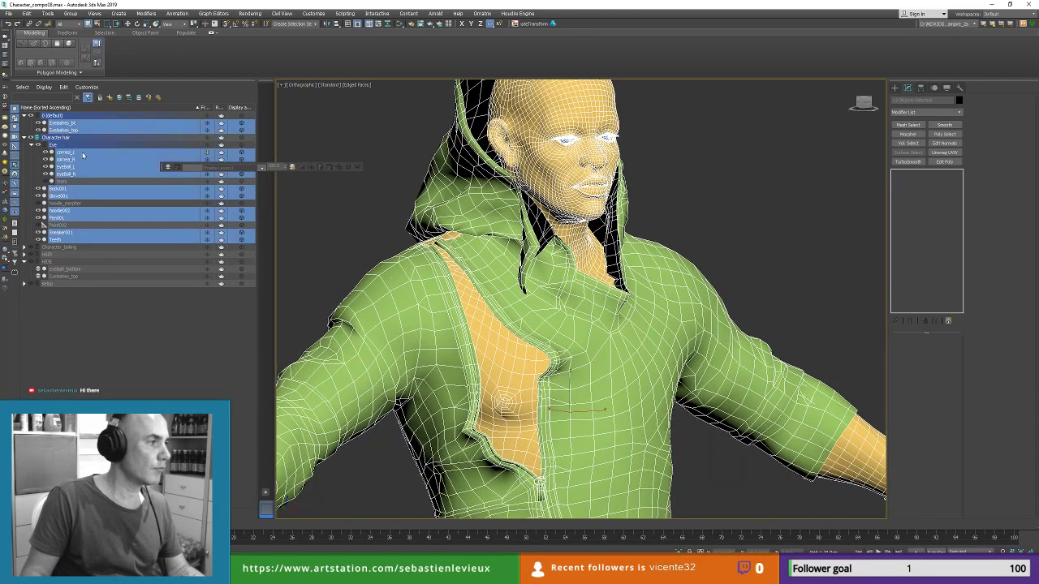
pyautogui.press('z')
pyautogui.click(9, 13)
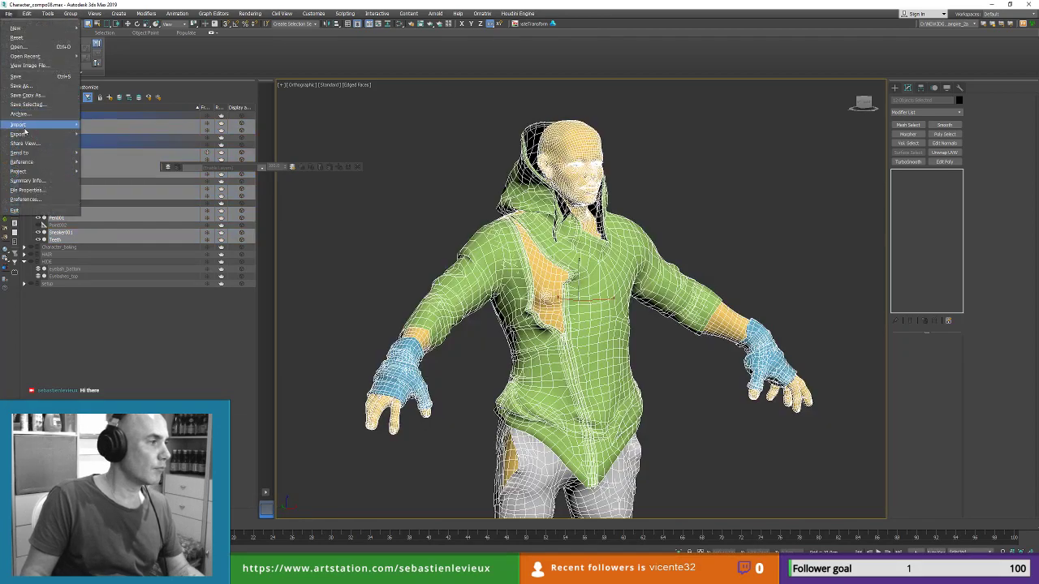
pyautogui.moveTo(32, 134)
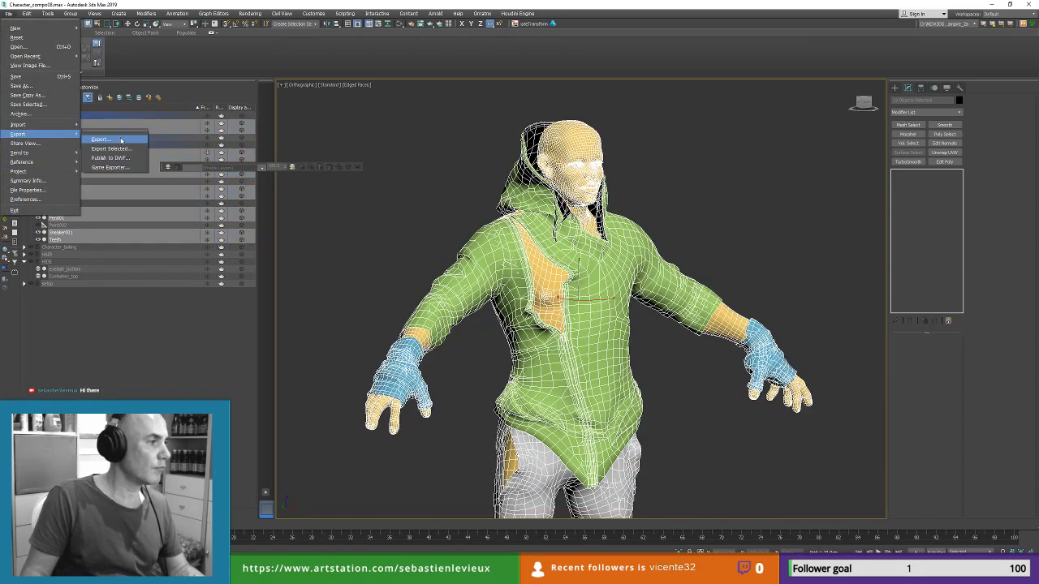
pyautogui.click(121, 141)
pyautogui.doubleClick(733, 135)
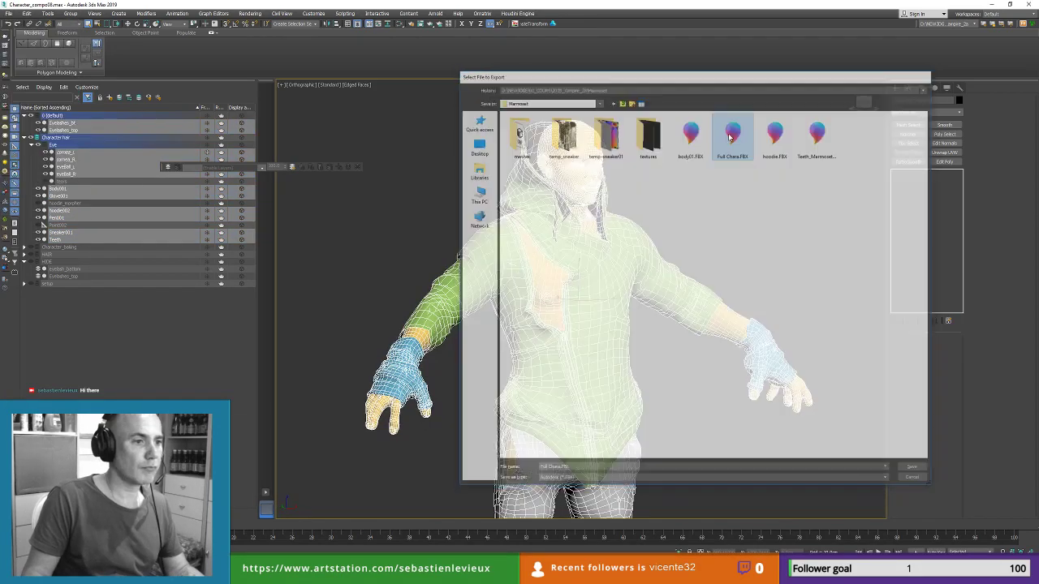
pyautogui.click(546, 317)
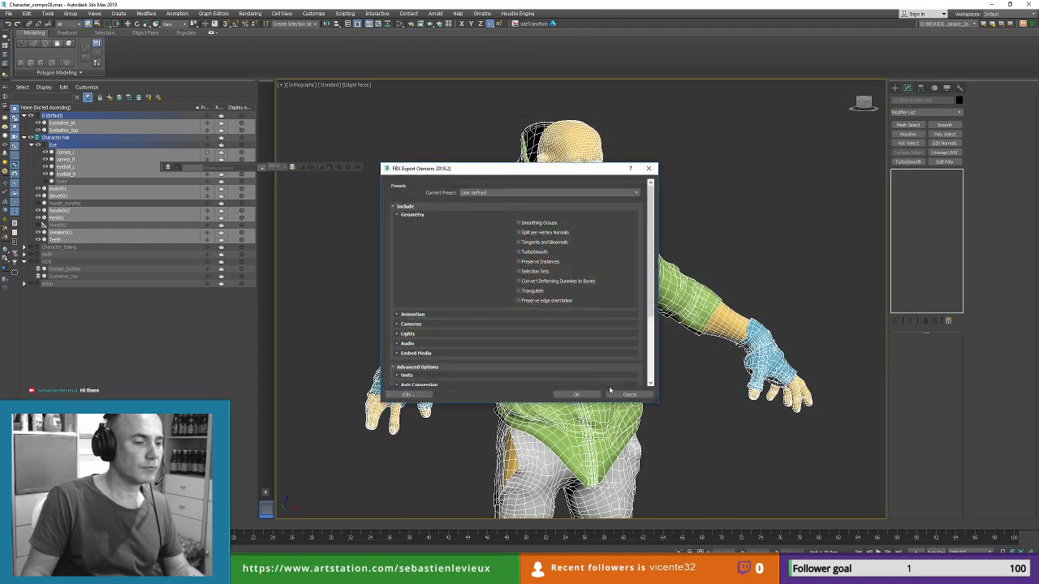
pyautogui.click(577, 395)
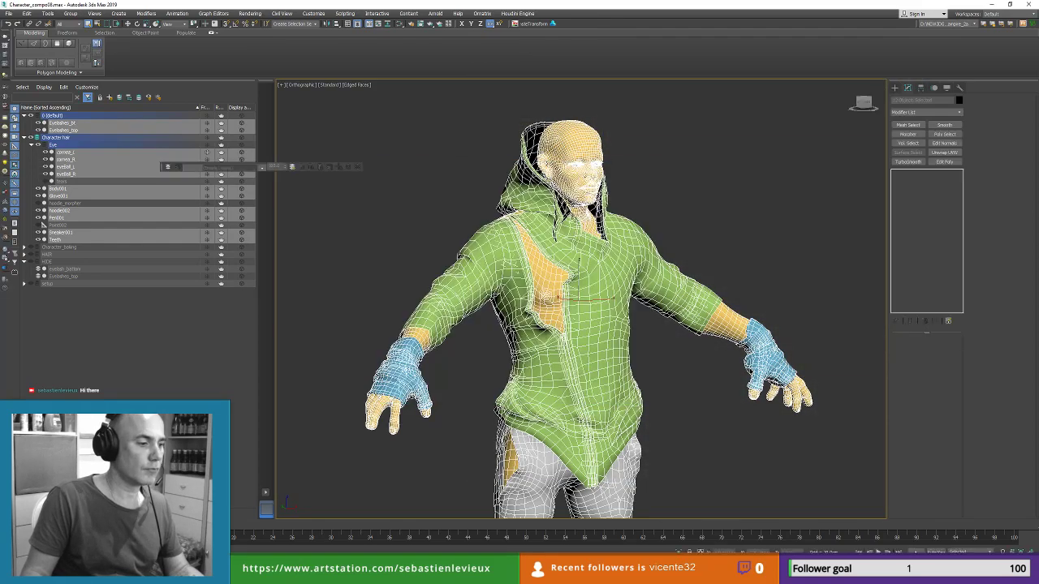
# Step: Switch to Marmoset Toolbag and reassign the eye material to the left eyeball and the cornea material to its Cornea submesh
pyautogui.click(321, 536)
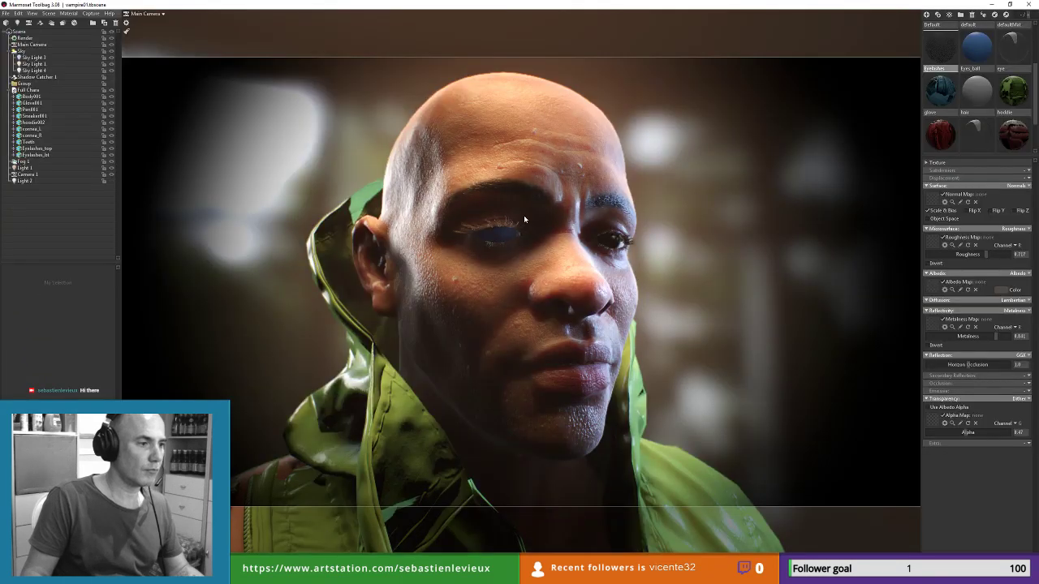
pyautogui.click(1011, 51)
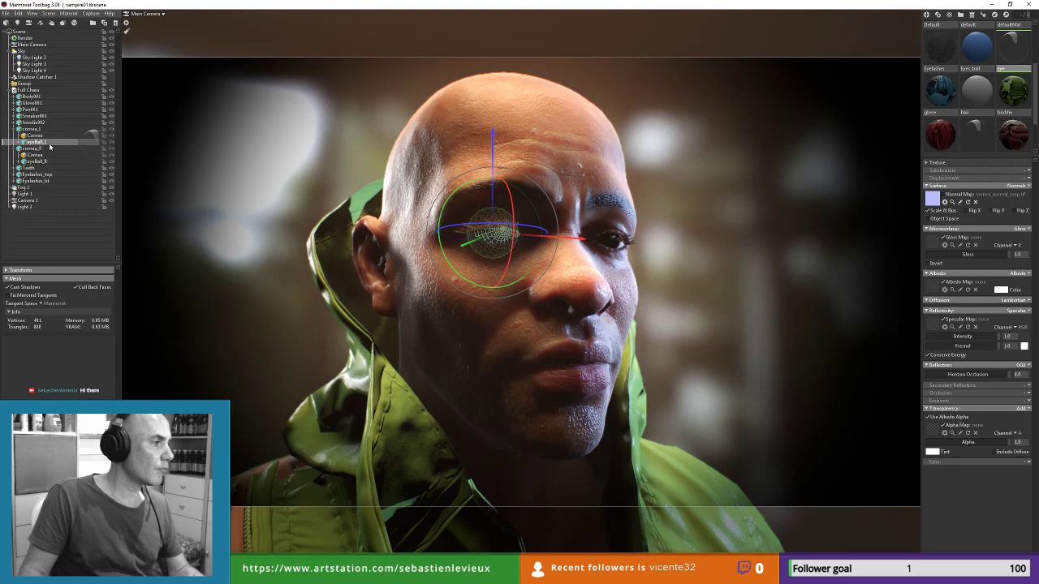
pyautogui.click(35, 136)
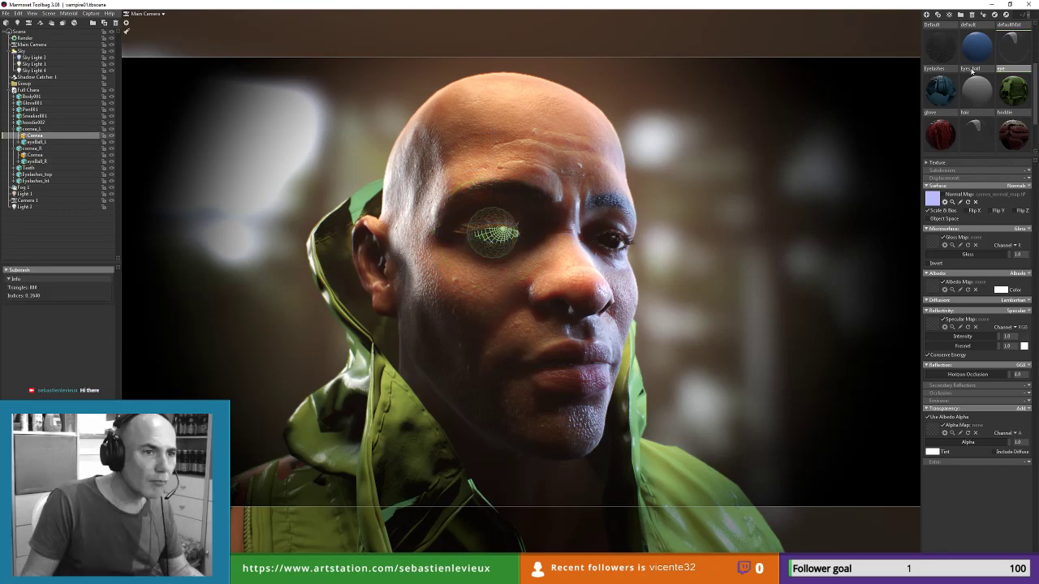
pyautogui.scroll(2, 972, 70)
pyautogui.click(36, 136)
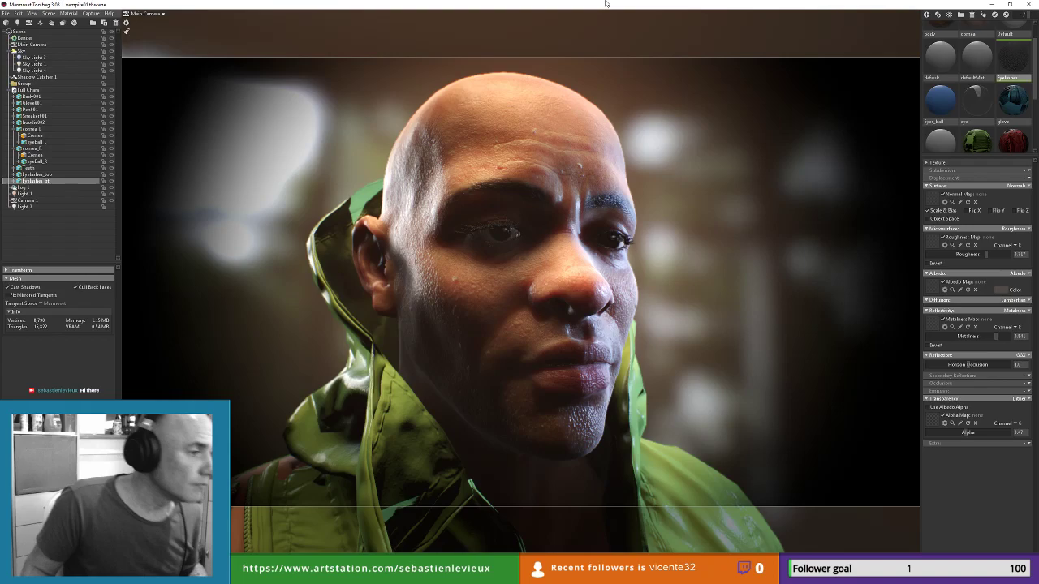
# Step: Switch back to 3ds Max, isolate Body001 with both eyeballs, and clone the three objects as copies
pyautogui.hotkey('alt', 'Tab')
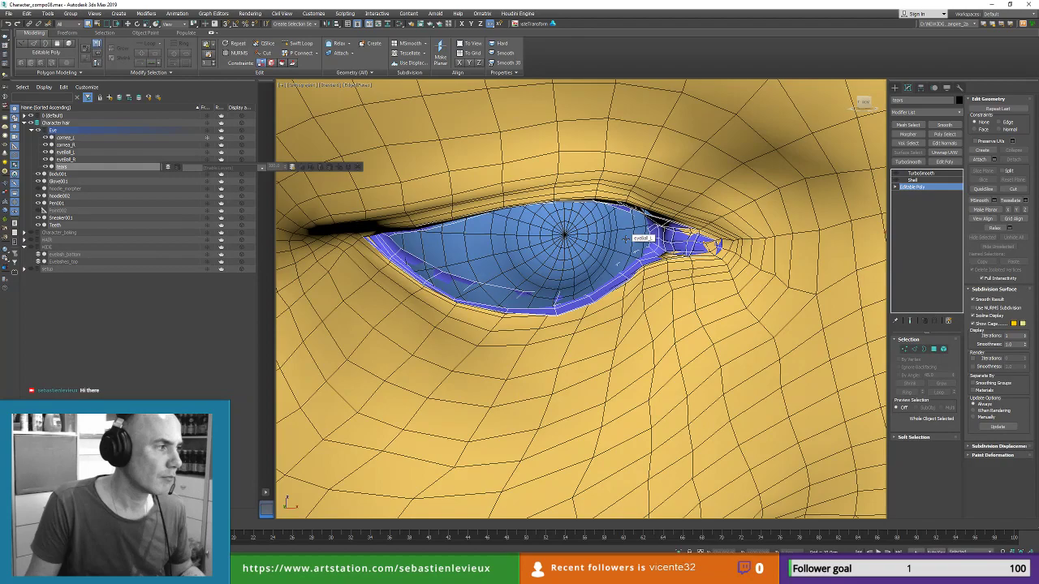
pyautogui.keyDown('ctrl'); pyautogui.click(640, 132); pyautogui.keyUp('ctrl')
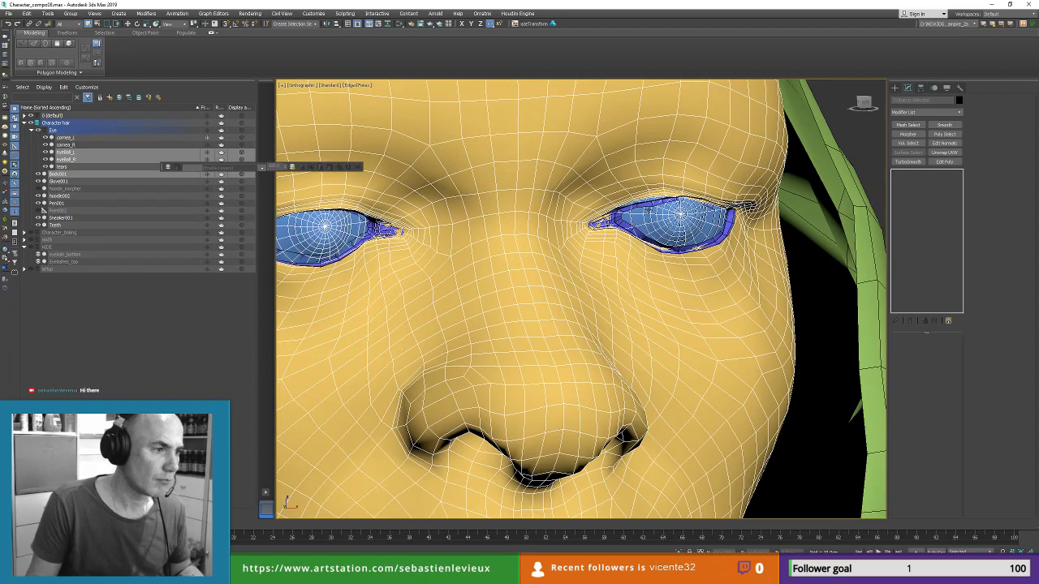
pyautogui.scroll(-5, 580, 215)
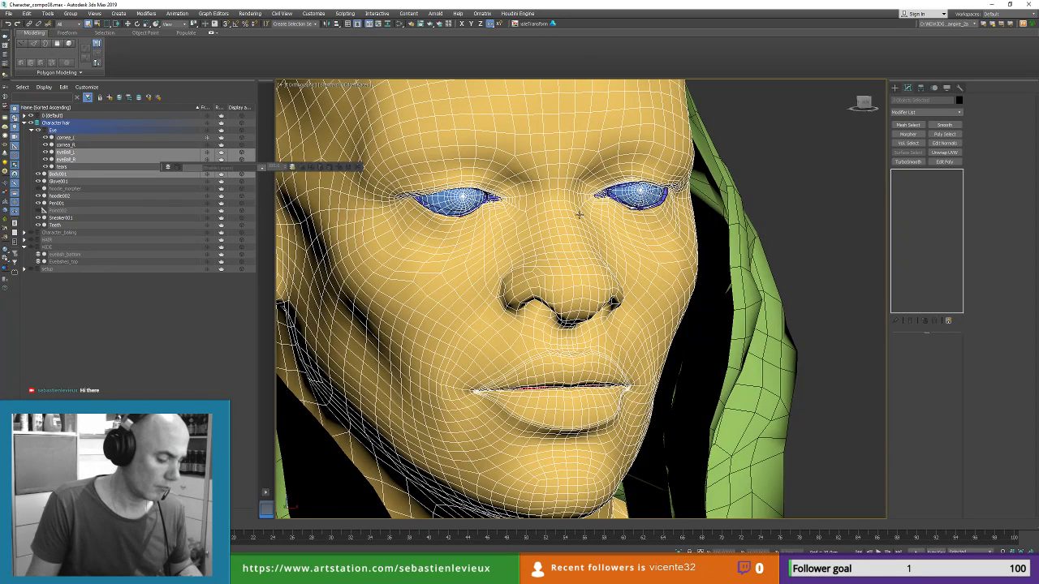
pyautogui.hotkey('alt', 'q')
pyautogui.hotkey('ctrl', 'v')
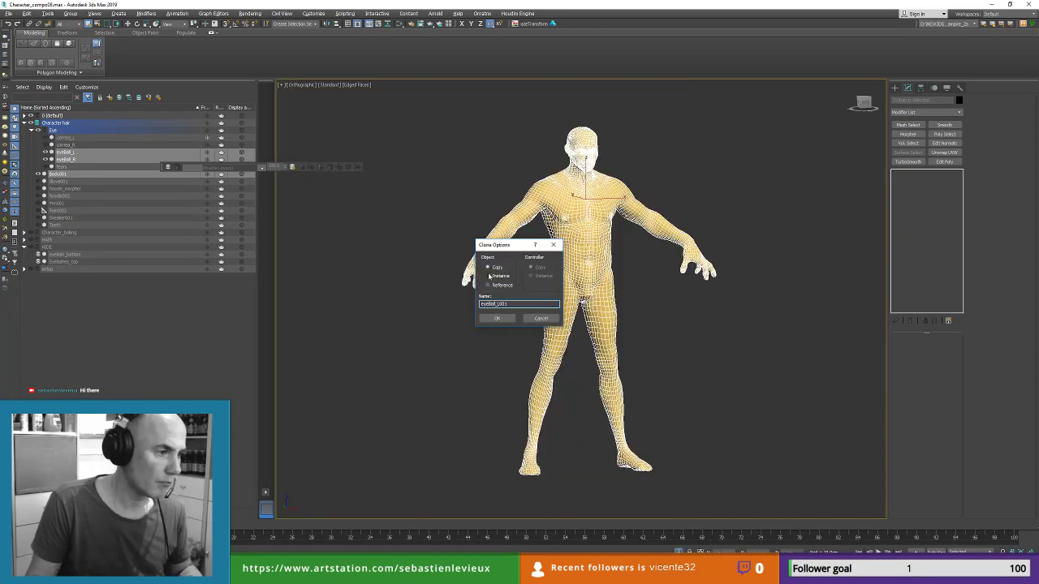
pyautogui.click(502, 318)
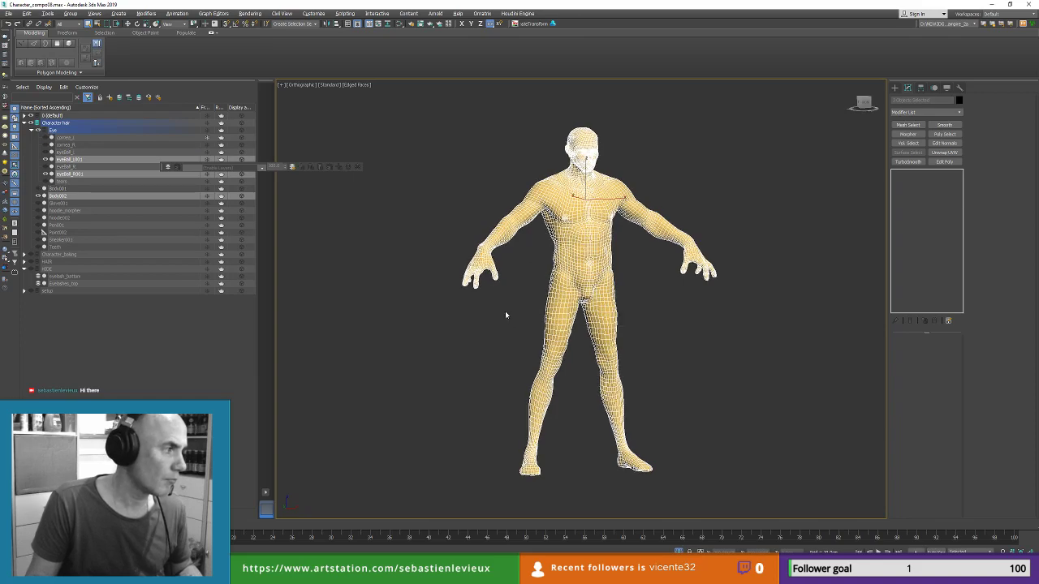
# Step: Collapse the copied body and eyeballs into a single mesh object and rename it temp
pyautogui.click(959, 87)
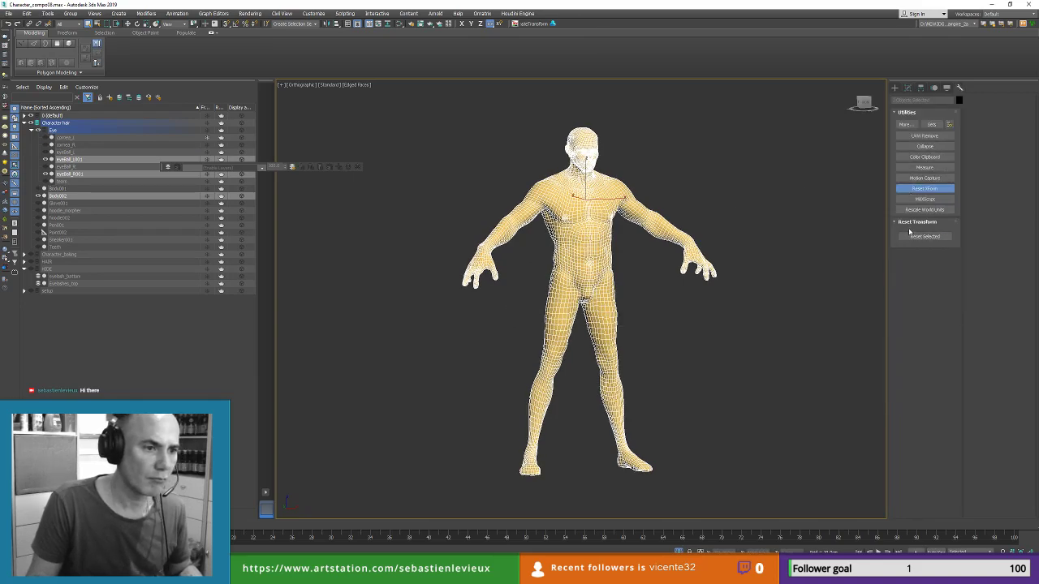
pyautogui.click(923, 147)
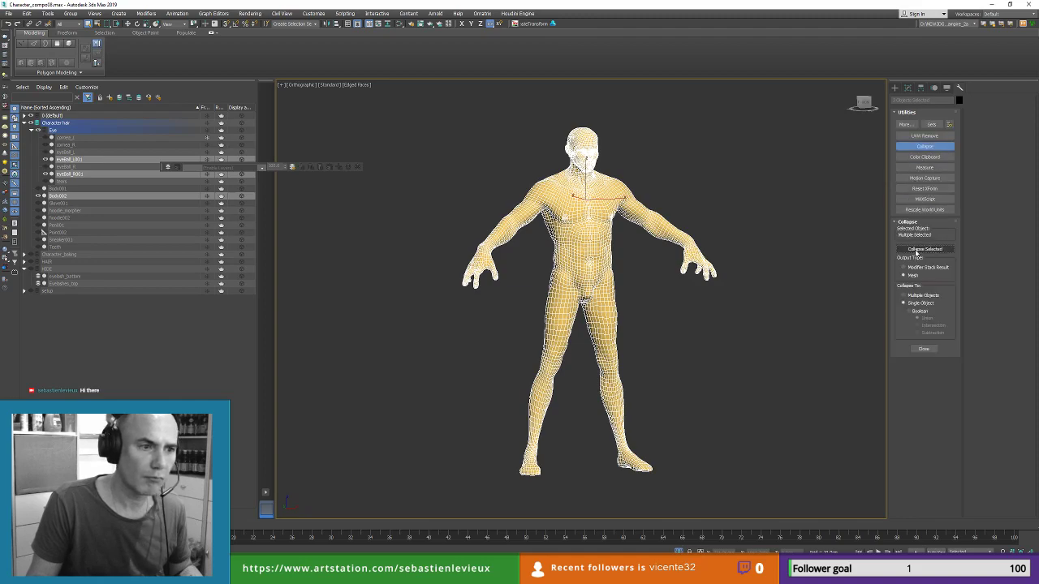
pyautogui.click(916, 252)
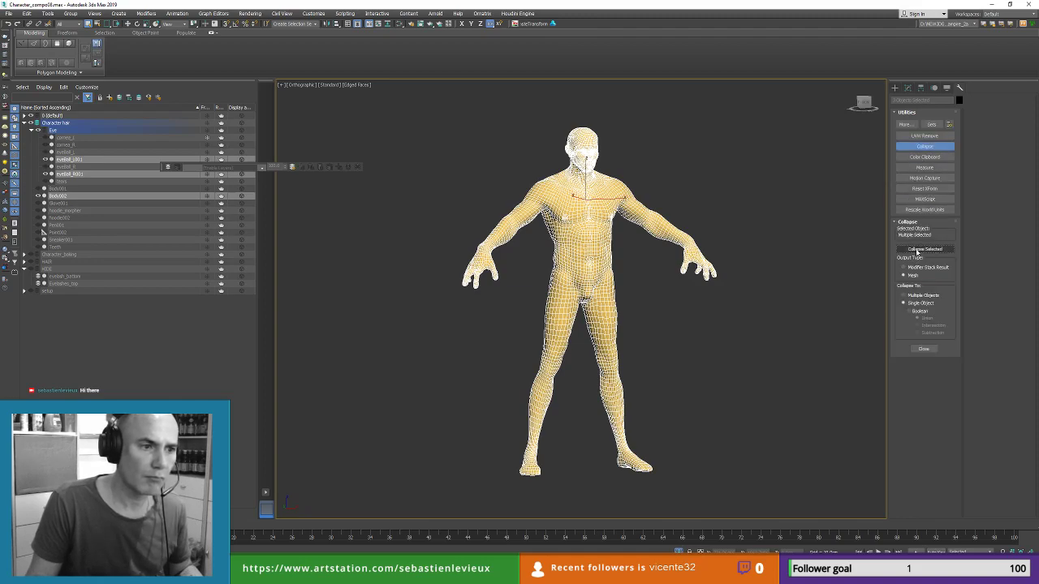
pyautogui.click(917, 250)
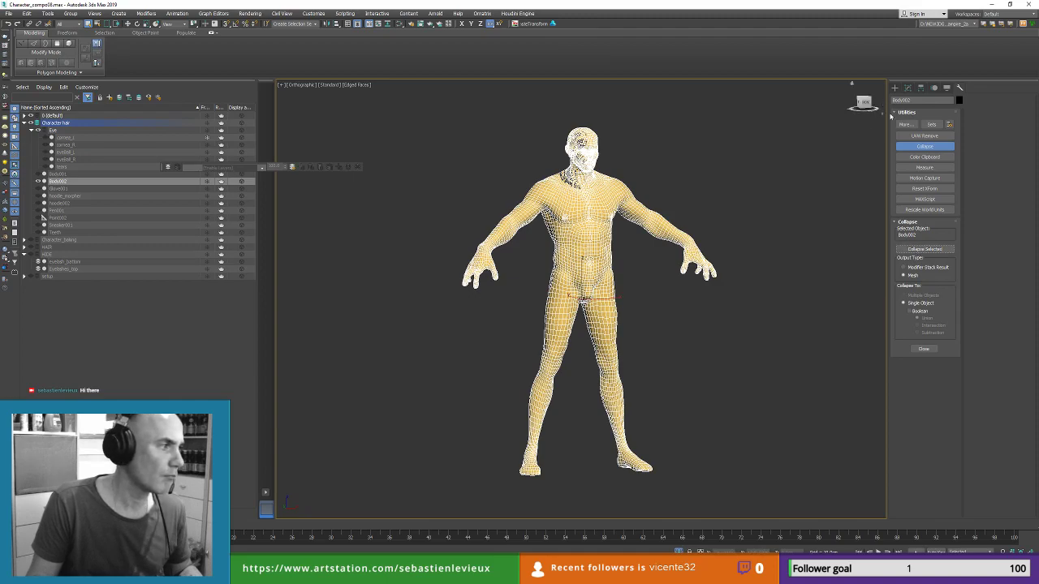
pyautogui.doubleClick(918, 101)
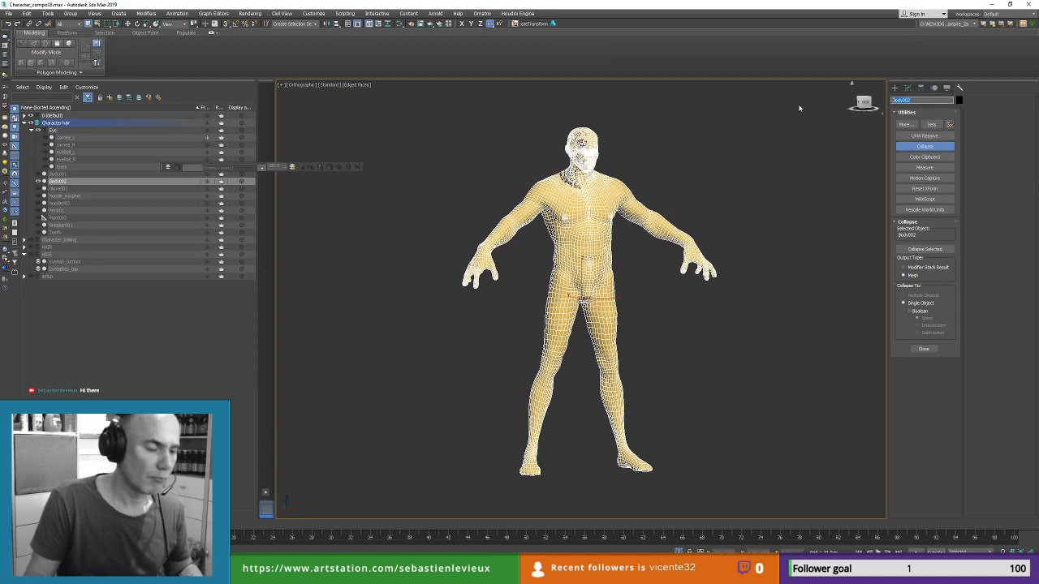
pyautogui.write('comp')
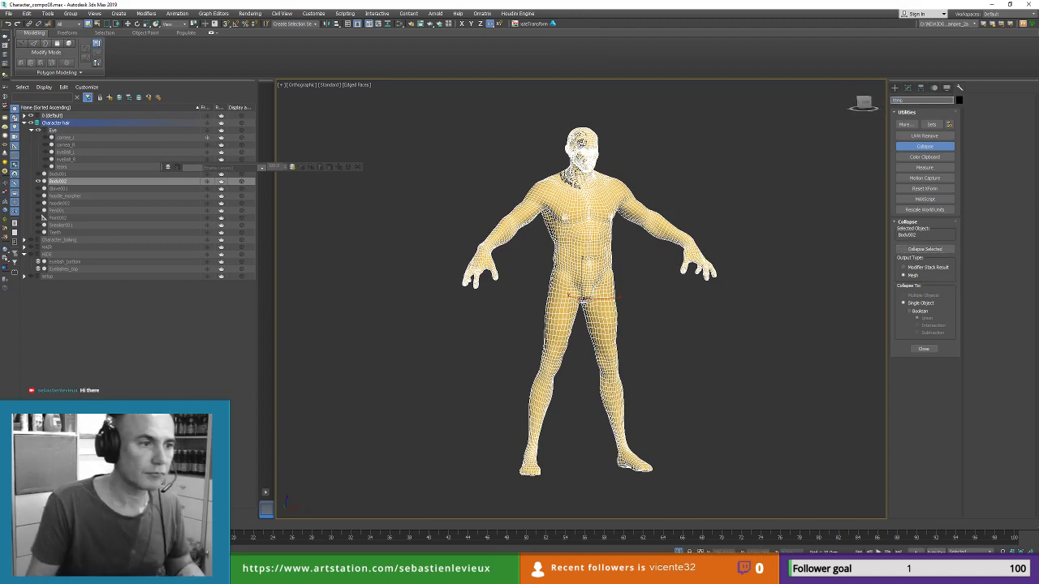
# Step: Examine the faces around both eyes of the temp mesh up close, including the eyelids and inner corner
pyautogui.moveTo(583, 188); pyautogui.dragTo(575, 429, button='middle')
pyautogui.scroll(10, 576, 260)
pyautogui.keyDown('alt'); pyautogui.moveTo(574, 429); pyautogui.dragTo(718, 204, button='middle'); pyautogui.keyUp('alt')
pyautogui.scroll(6, 590, 140)
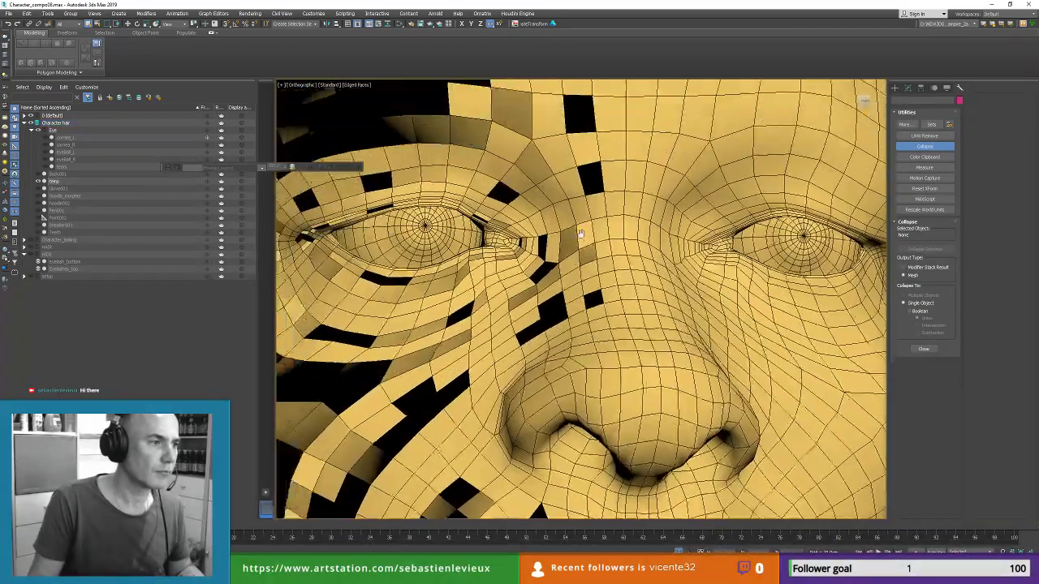
pyautogui.scroll(-4, 598, 250)
pyautogui.scroll(6, 508, 235)
pyautogui.scroll(2, 688, 312)
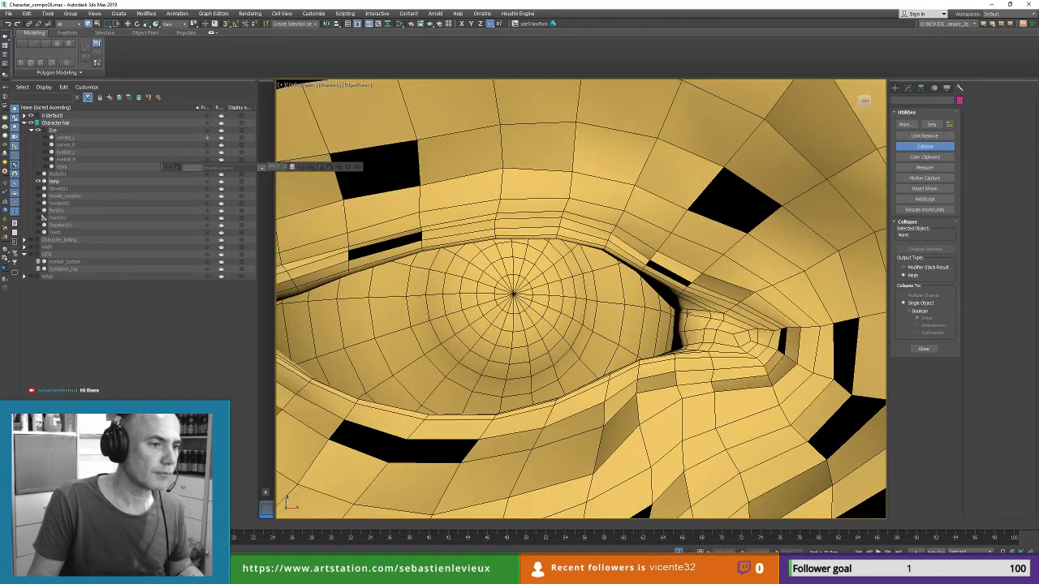
pyautogui.scroll(-4, 688, 312)
pyautogui.moveTo(527, 291); pyautogui.dragTo(509, 260, button='middle')
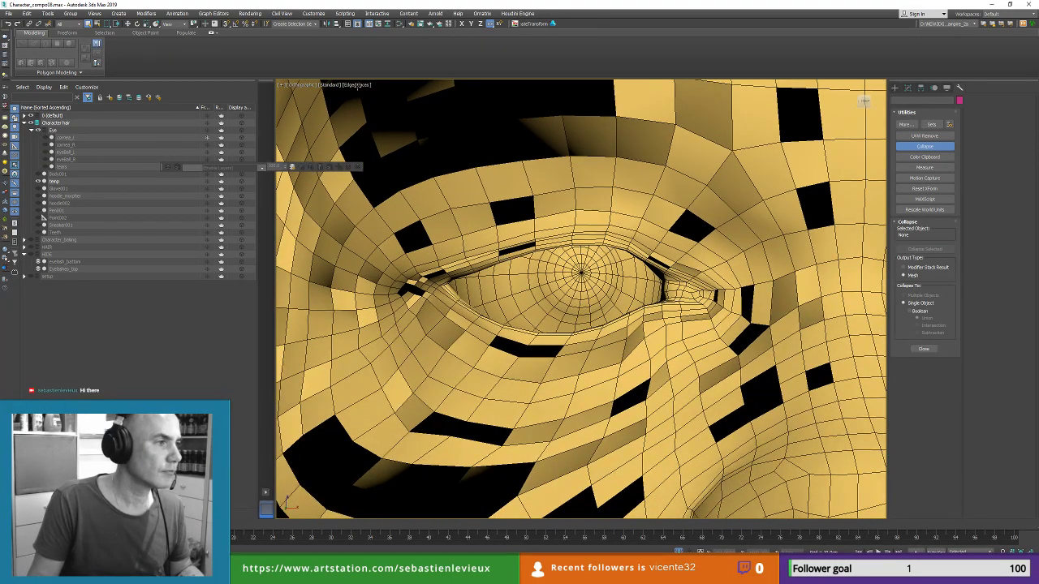
# Step: Convert the temp mesh to an Editable Poly
pyautogui.click(908, 86)
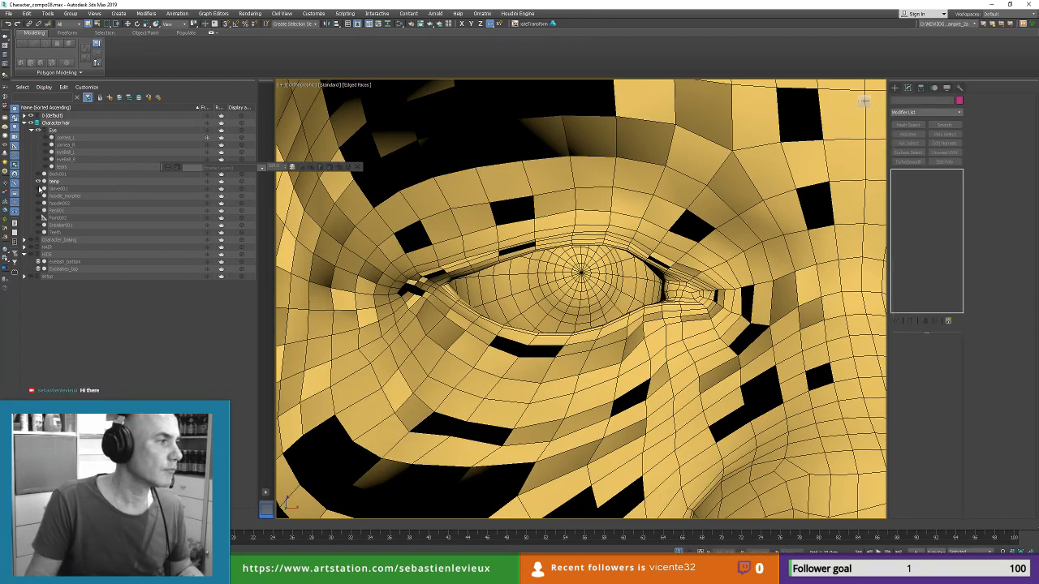
pyautogui.click(585, 211)
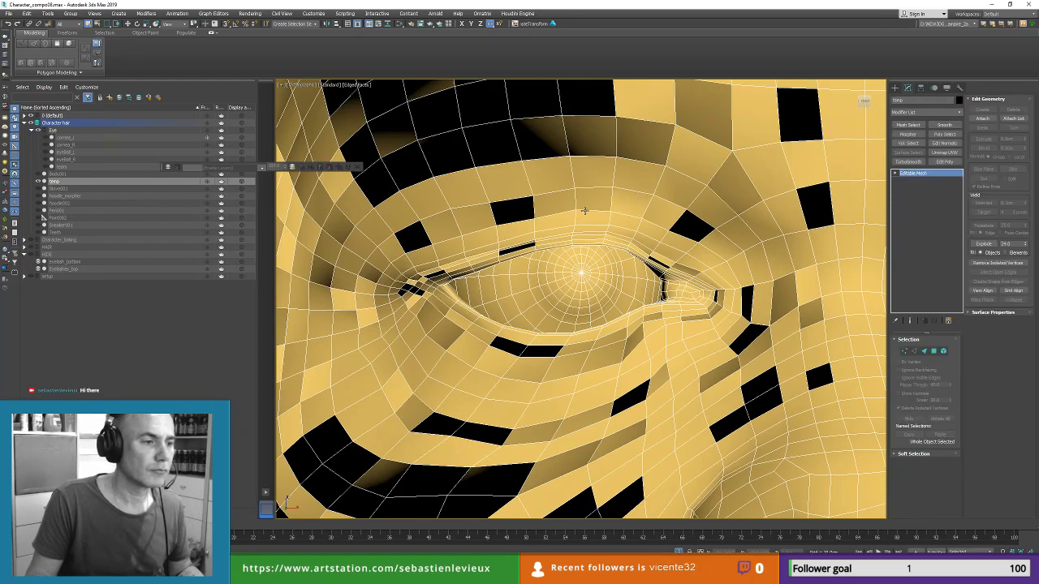
pyautogui.rightClick(907, 174)
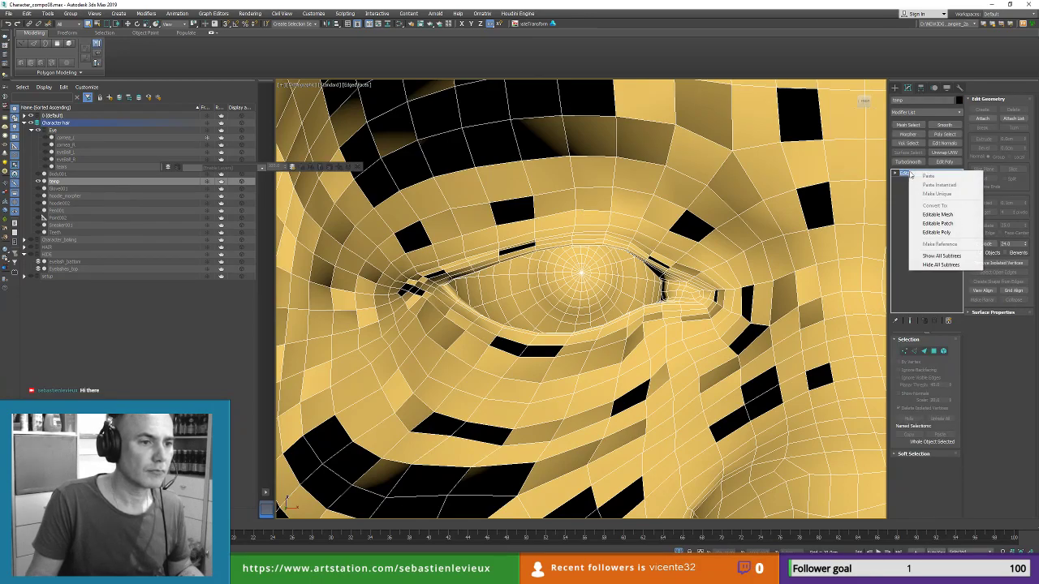
pyautogui.click(929, 233)
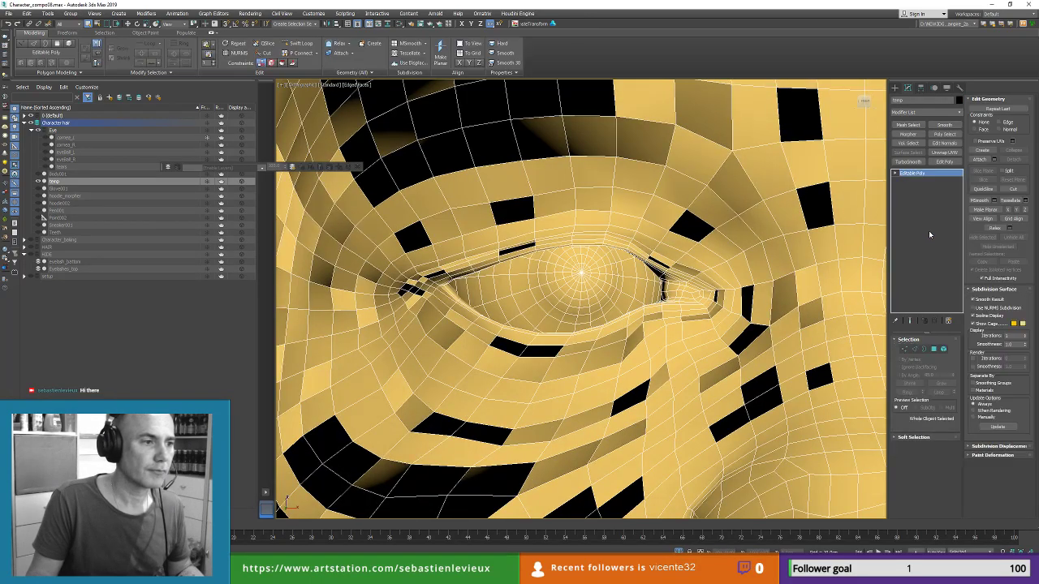
# Step: Apply an Edit Normals modifier to temp, reset all of its normals, and collapse the modifier stack
pyautogui.moveTo(473, 261); pyautogui.dragTo(482, 236, button='middle')
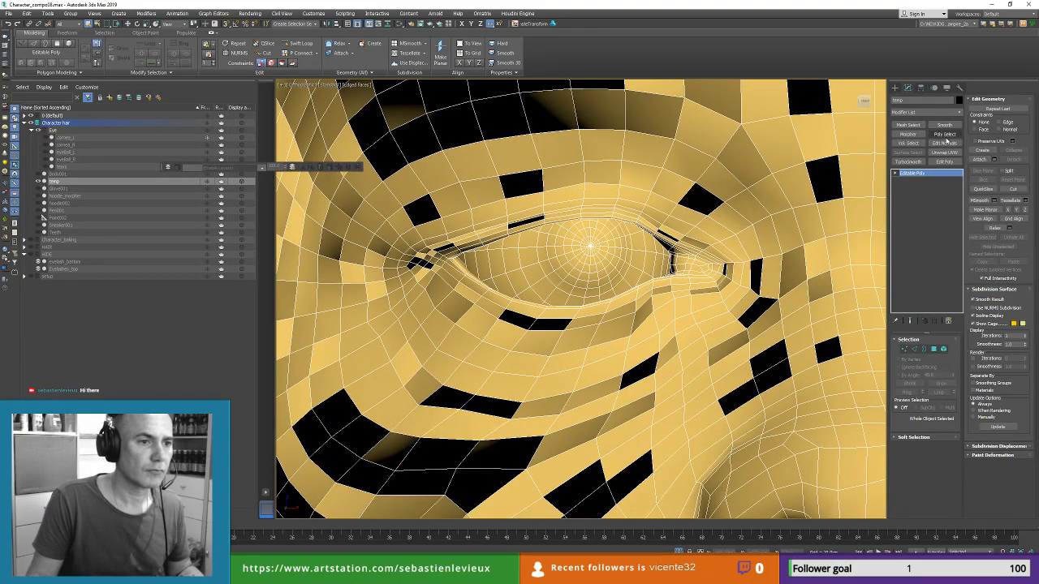
pyautogui.click(945, 143)
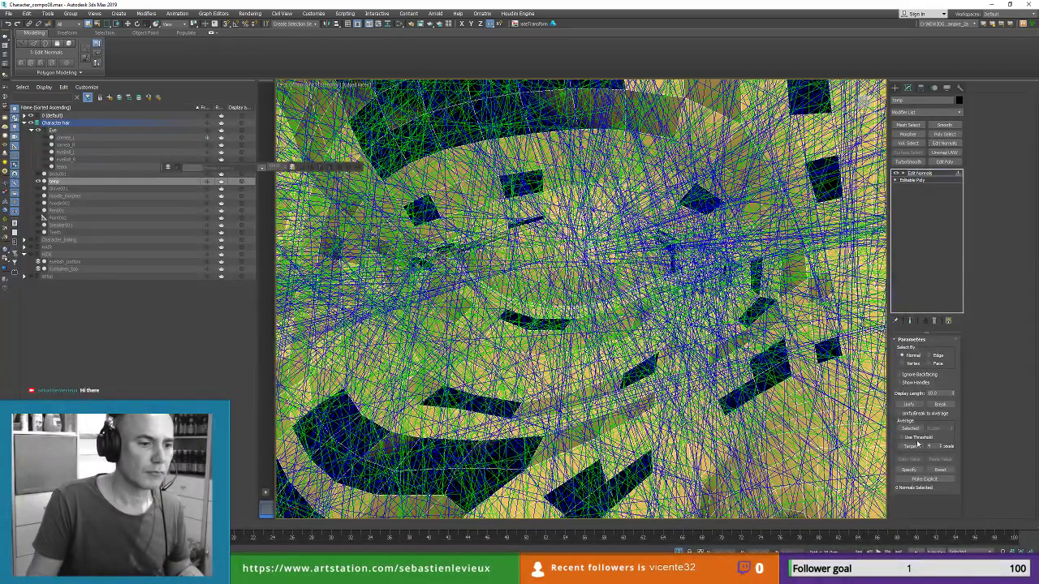
pyautogui.click(939, 471)
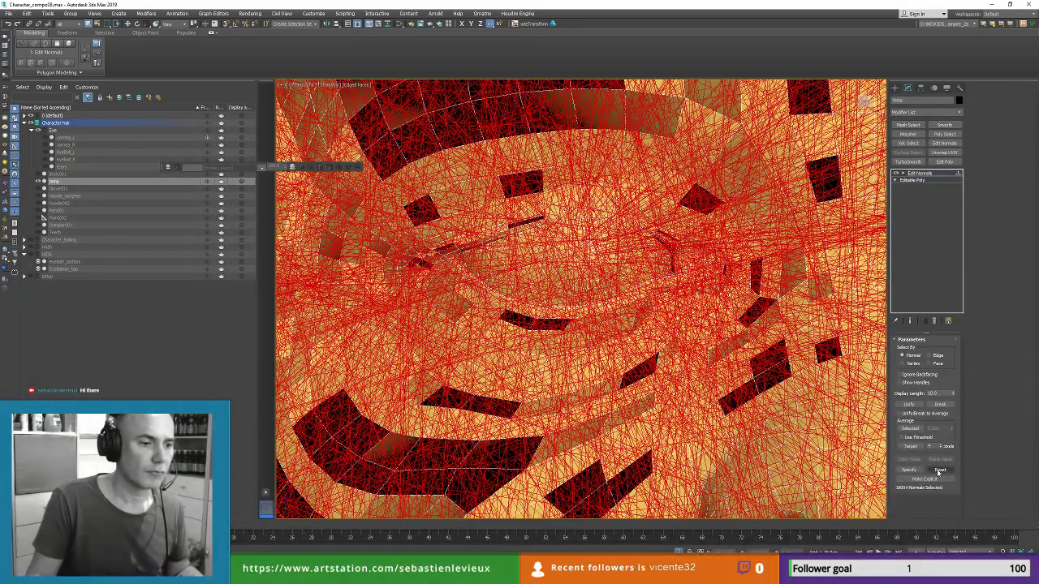
pyautogui.rightClick(923, 175)
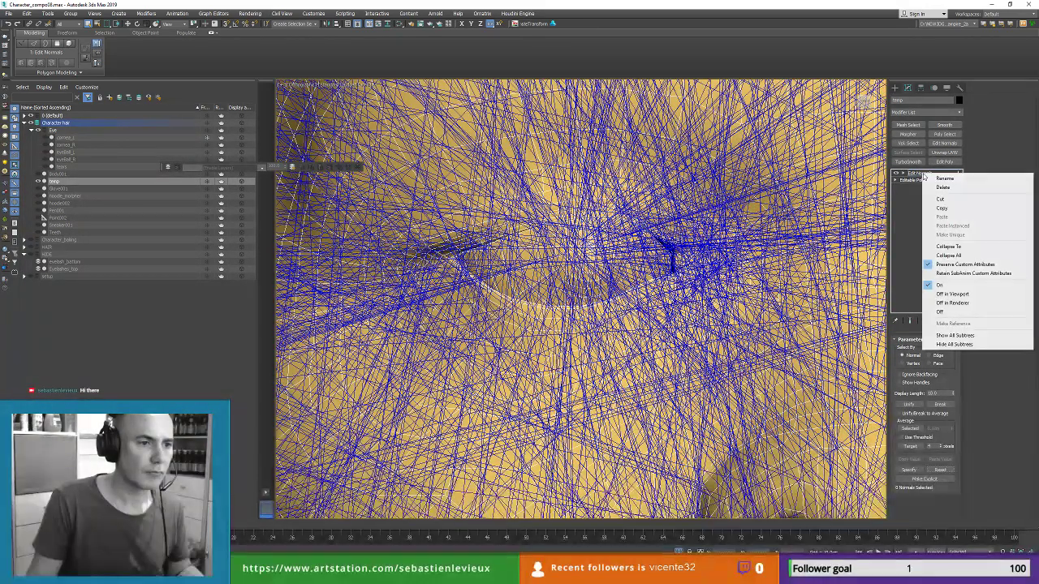
pyautogui.click(948, 255)
pyautogui.scroll(-3, 518, 244)
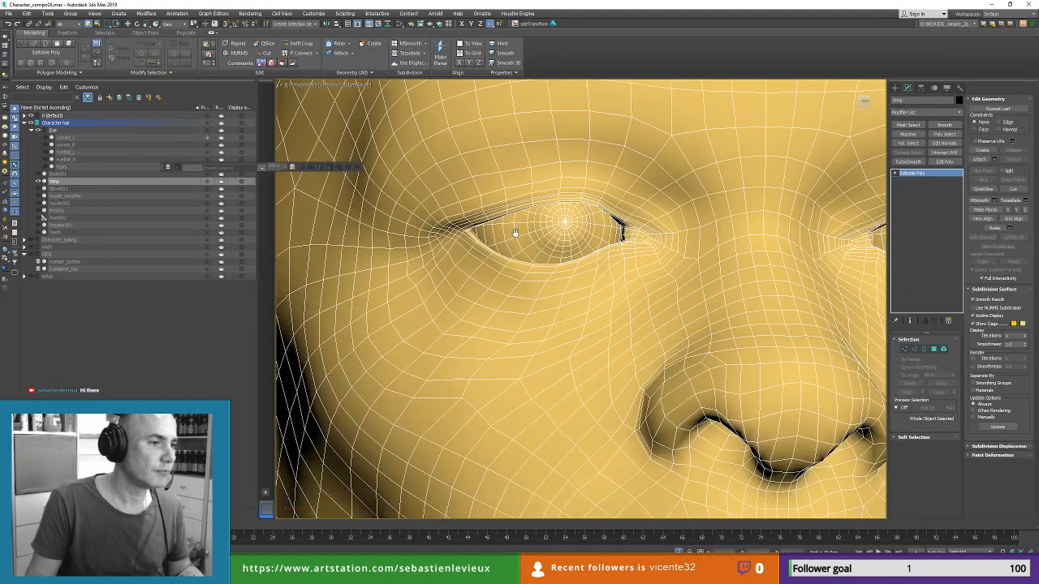
pyautogui.moveTo(515, 233)
pyautogui.keyDown('alt'); pyautogui.mouseDown(button='middle')
pyautogui.moveTo(596, 236)
pyautogui.moveTo(514, 233)
pyautogui.moveTo(526, 230)
pyautogui.mouseUp(button='middle'); pyautogui.keyUp('alt')
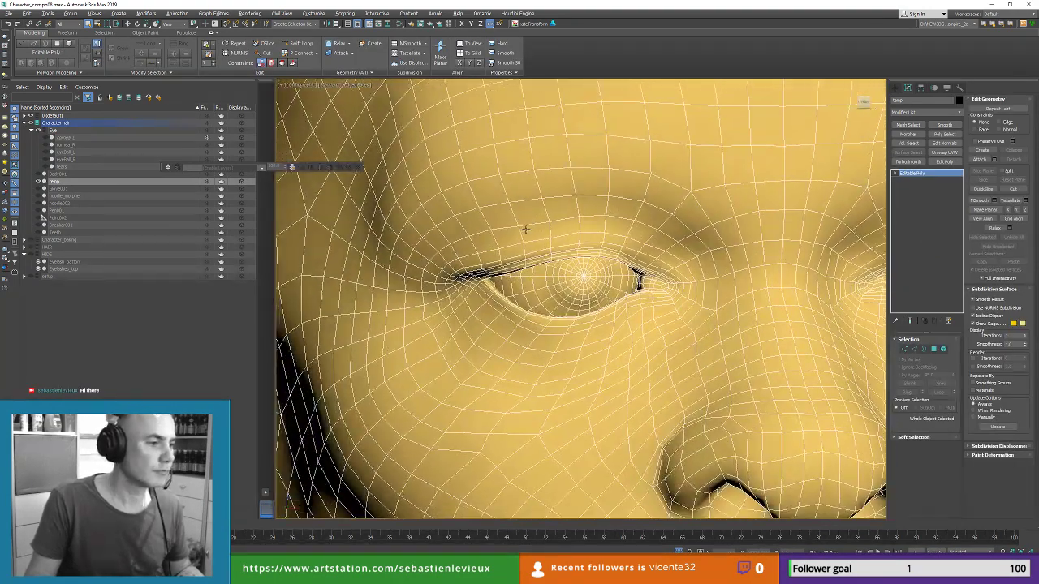
# Step: Unhide the tears mesh and remove its TurboSmooth and Shell modifiers, leaving only the Editable Poly
pyautogui.click(45, 167)
pyautogui.scroll(4, 548, 302)
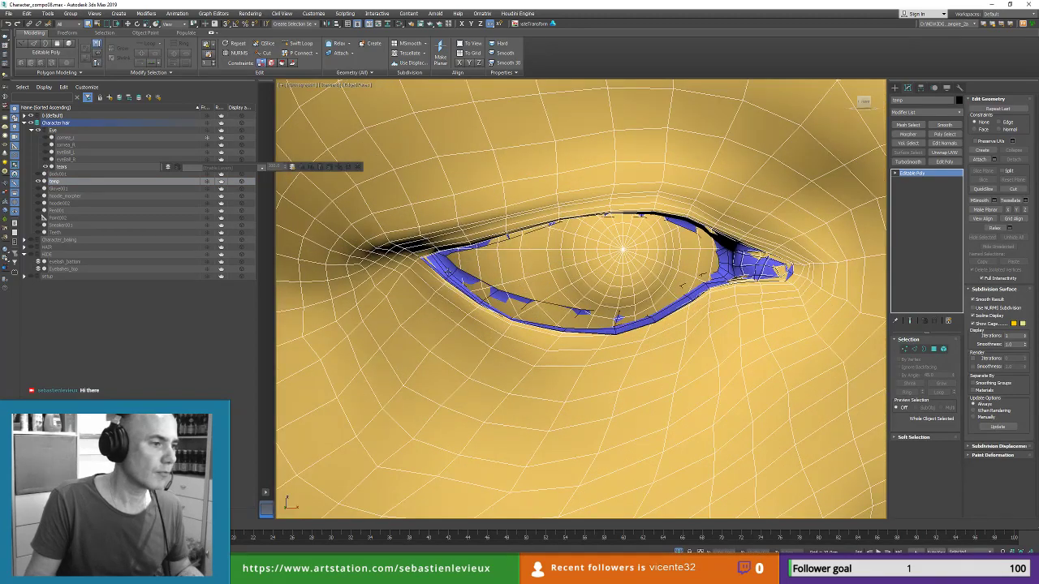
pyautogui.click(61, 166)
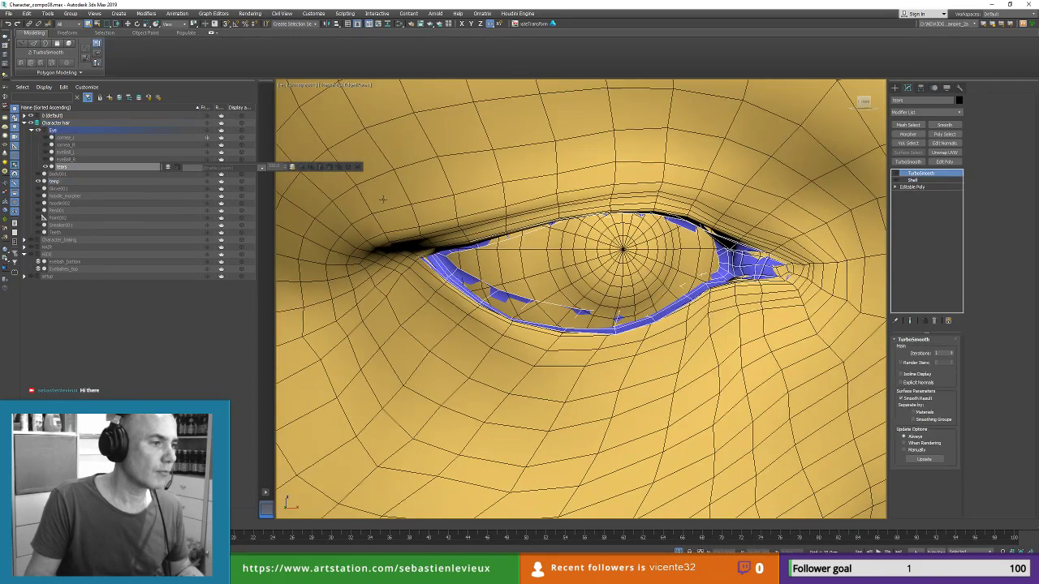
pyautogui.click(58, 34)
pyautogui.click(101, 34)
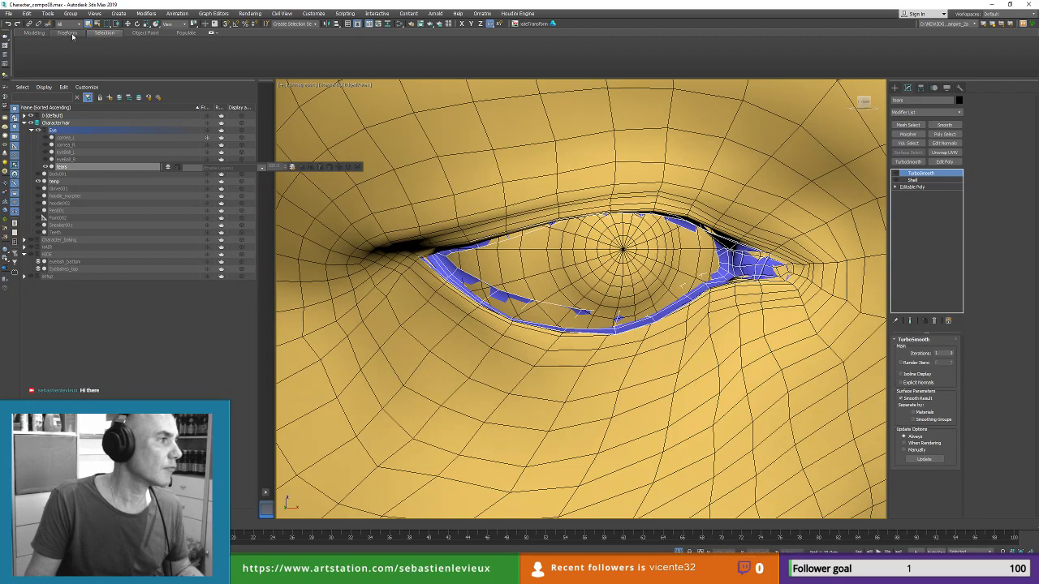
pyautogui.click(70, 33)
pyautogui.click(935, 321)
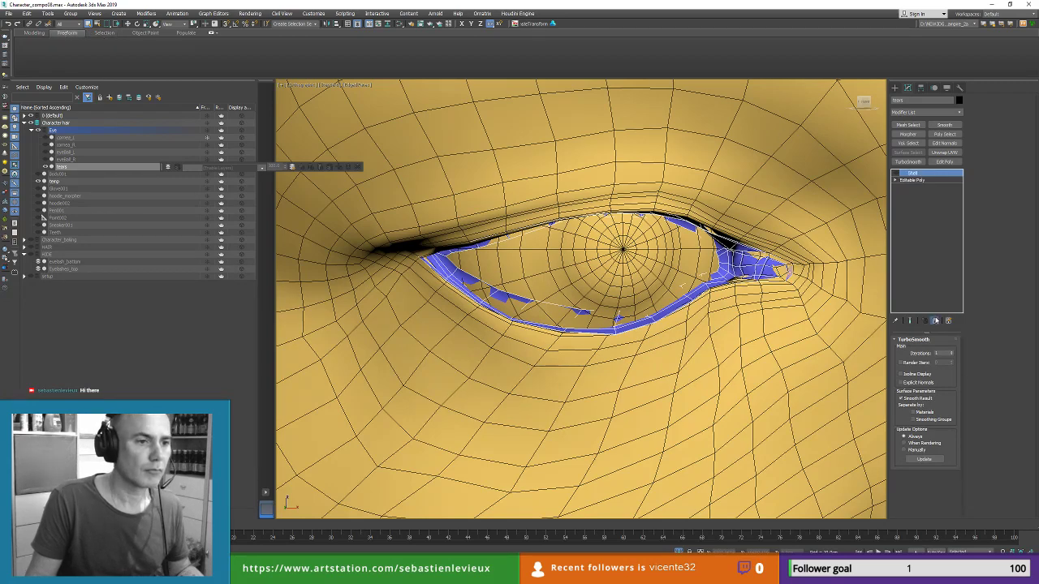
pyautogui.click(935, 321)
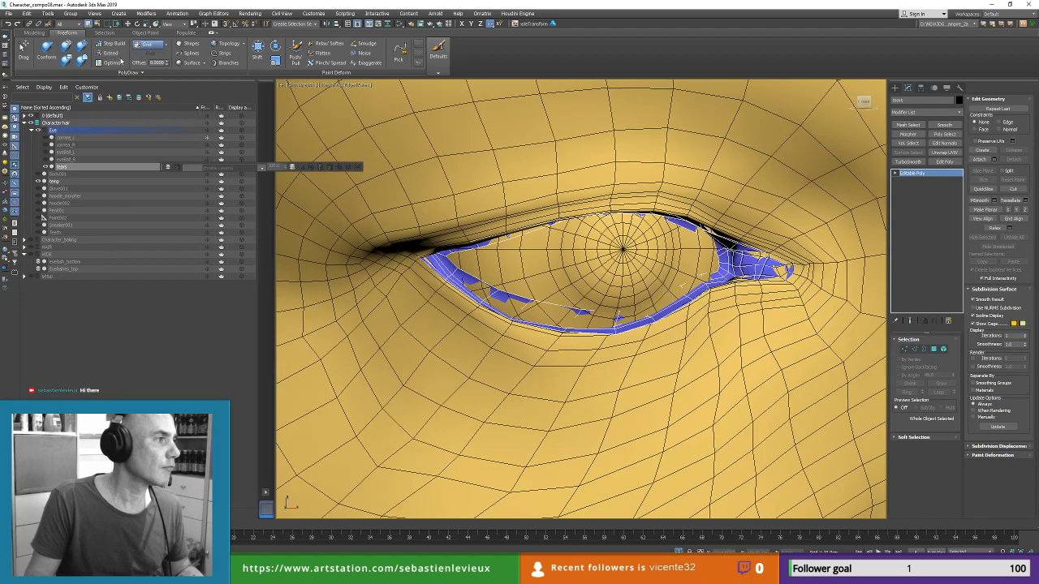
# Step: Set Freeform PolyDraw to draw on a surface and pick the temp mesh as that surface
pyautogui.click(168, 45)
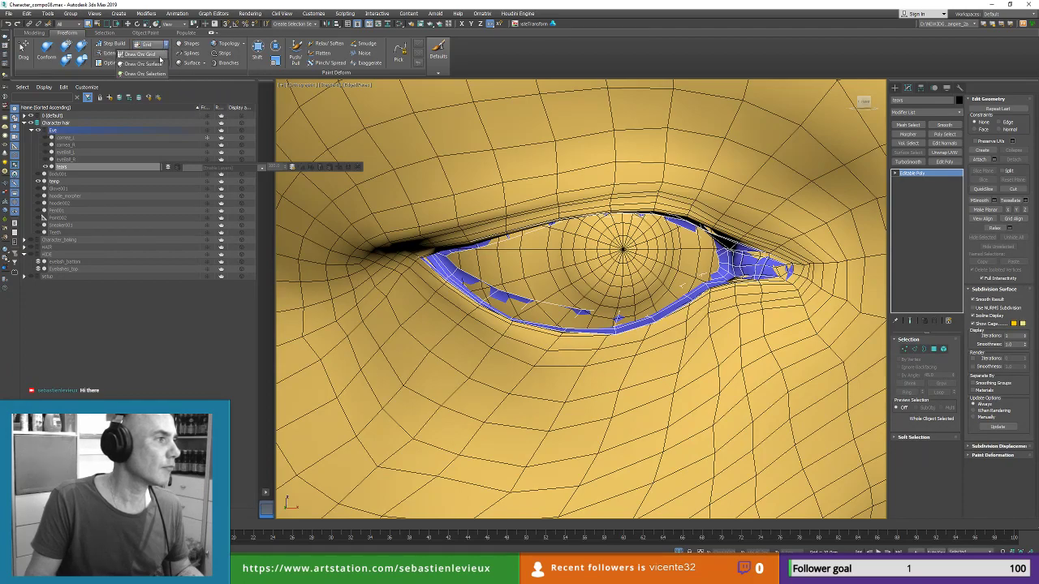
pyautogui.click(142, 60)
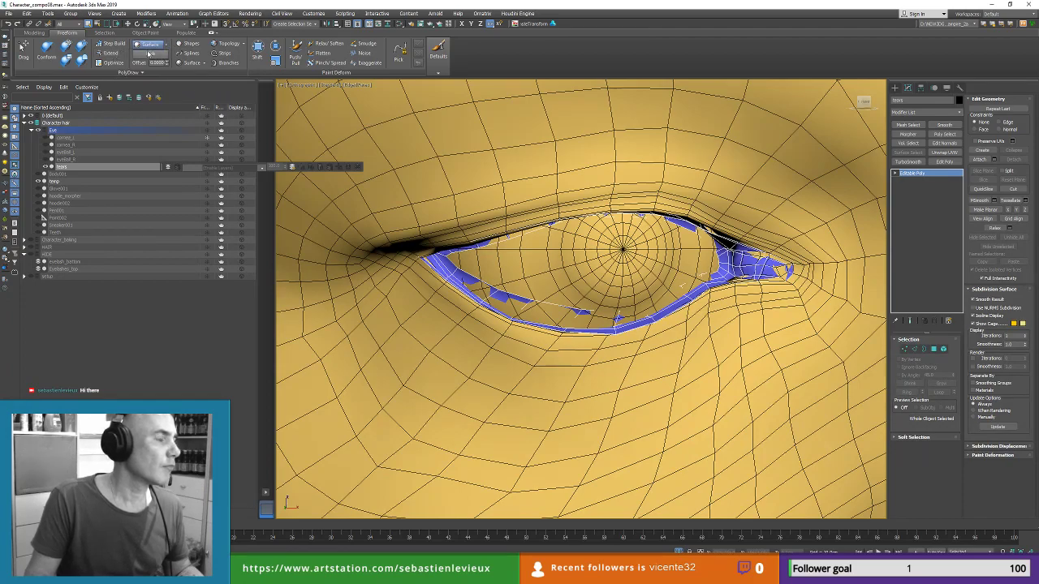
pyautogui.click(151, 54)
pyautogui.click(517, 206)
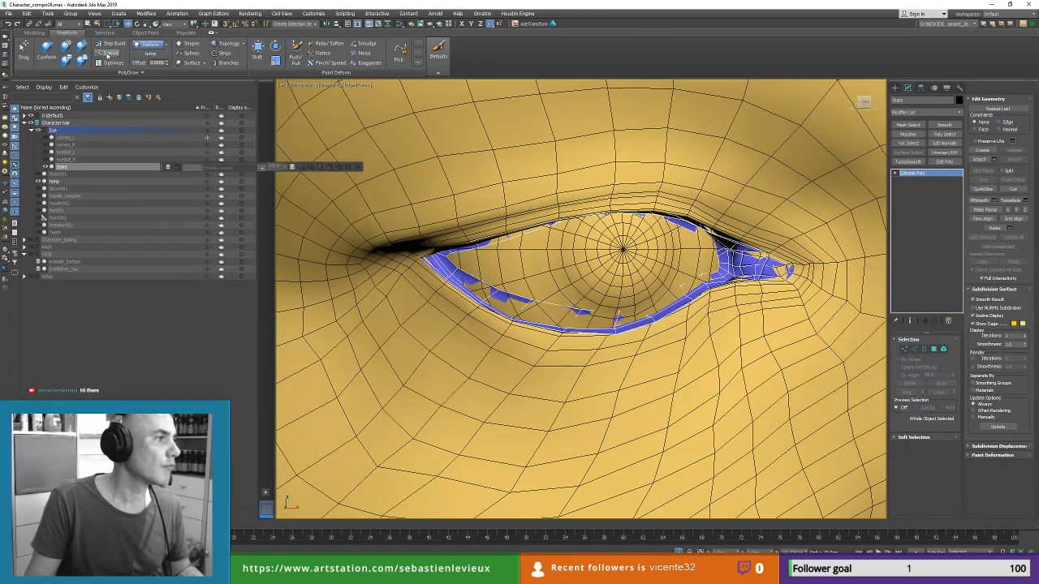
# Step: Move the vertices along the lower inner edge of the tears mesh over the eyeball surface, starting near the outer eye corner
pyautogui.click(107, 53)
pyautogui.scroll(5, 487, 260)
pyautogui.scroll(2, 506, 265)
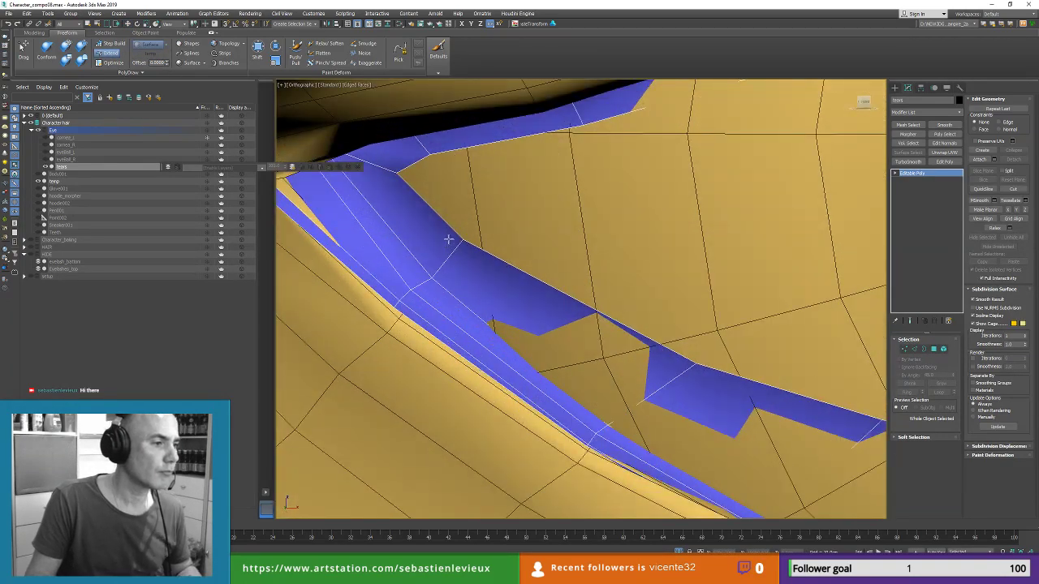
pyautogui.press('1')
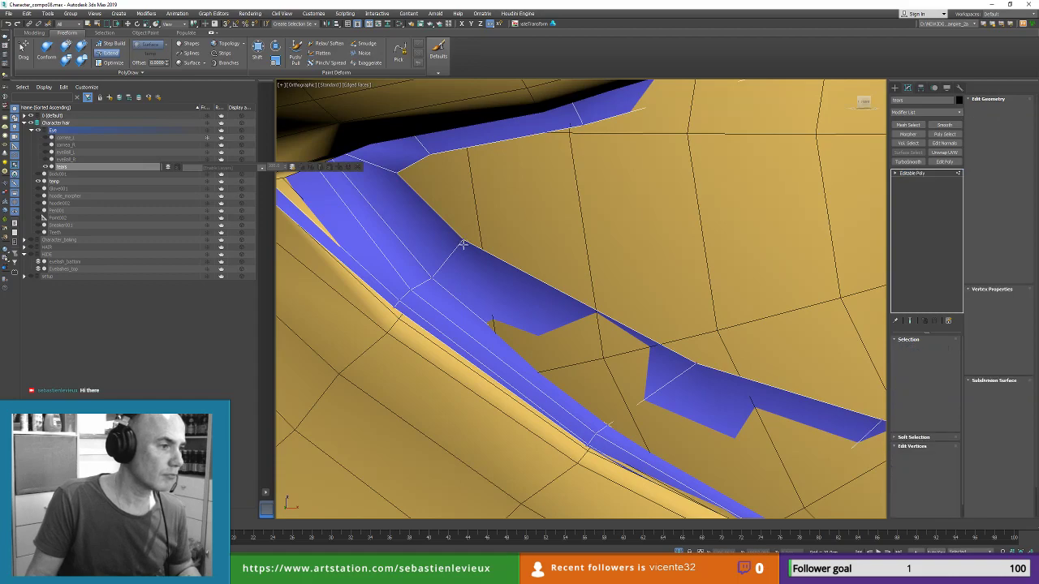
pyautogui.moveTo(465, 243); pyautogui.dragTo(474, 242)
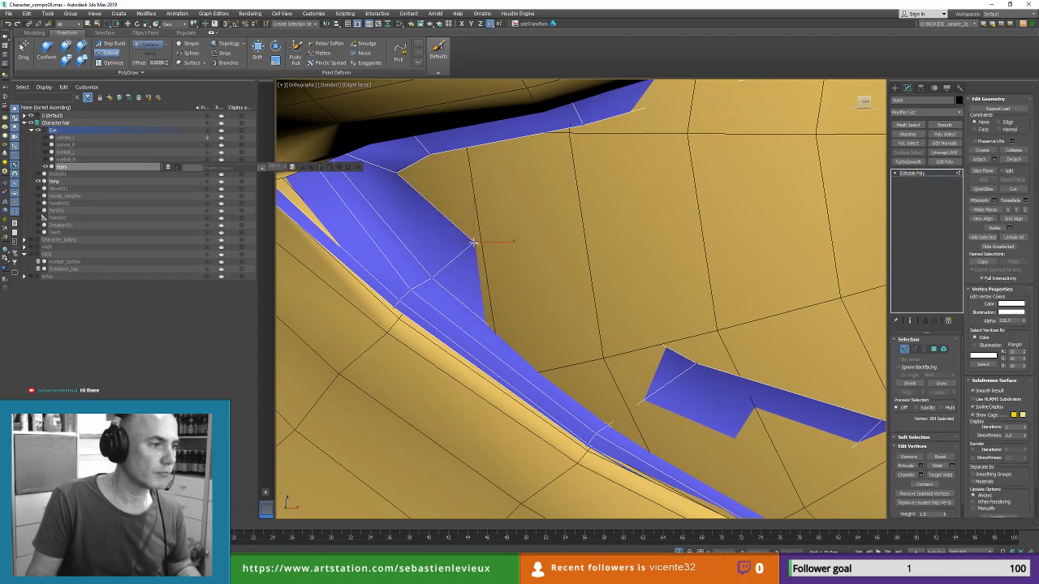
pyautogui.keyDown('ctrl'); pyautogui.keyDown('shift'); pyautogui.click(694, 366); pyautogui.keyUp('shift'); pyautogui.keyUp('ctrl')
pyautogui.moveTo(667, 337); pyautogui.dragTo(430, 226, button='middle')
pyautogui.moveTo(653, 313); pyautogui.dragTo(575, 298)
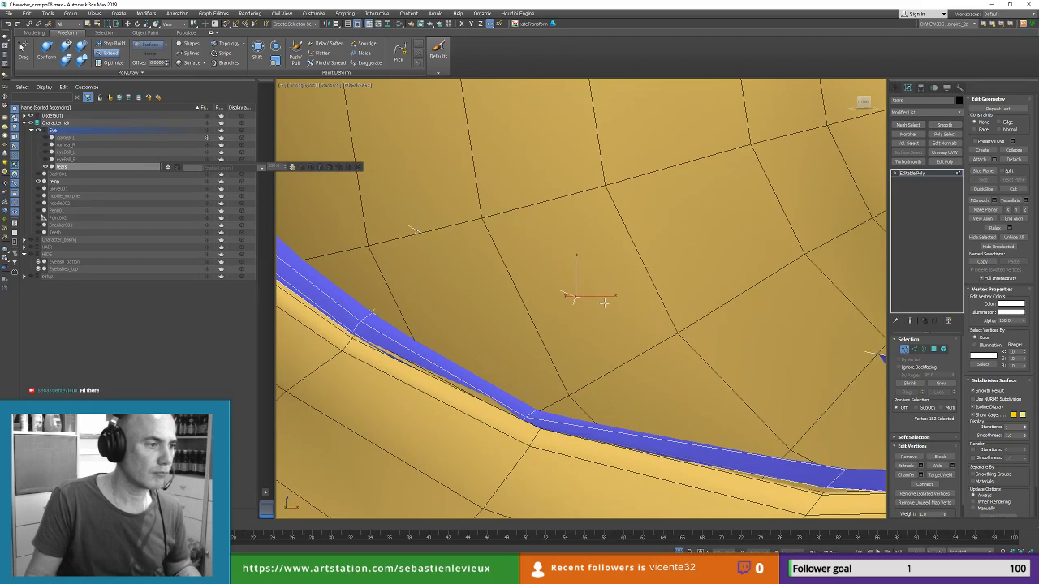
pyautogui.moveTo(806, 351); pyautogui.dragTo(550, 264, button='middle')
pyautogui.moveTo(668, 279); pyautogui.dragTo(604, 279)
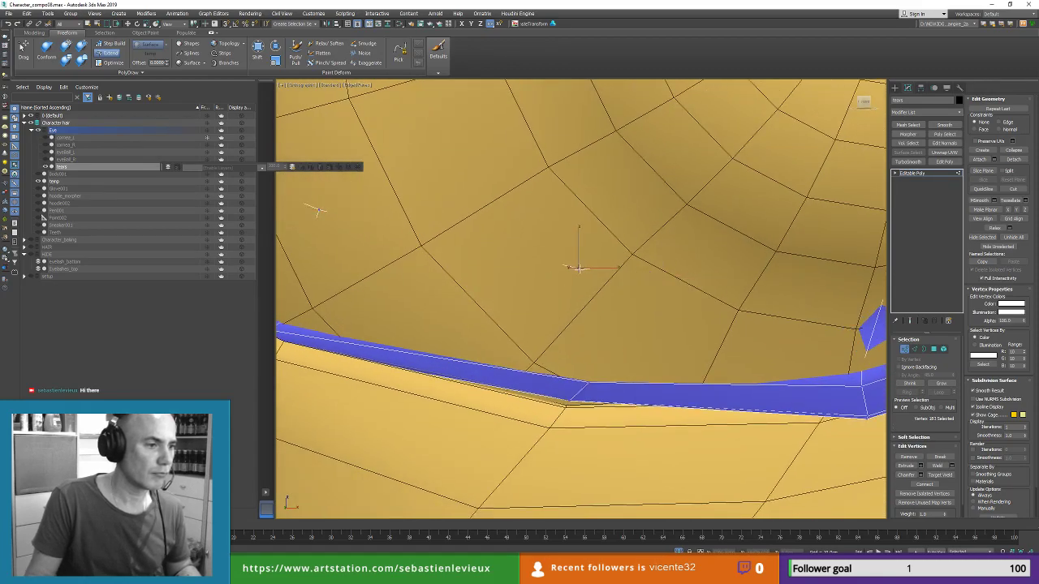
pyautogui.keyDown('alt'); pyautogui.moveTo(709, 290); pyautogui.dragTo(620, 255, button='middle'); pyautogui.keyUp('alt')
pyautogui.click(618, 240)
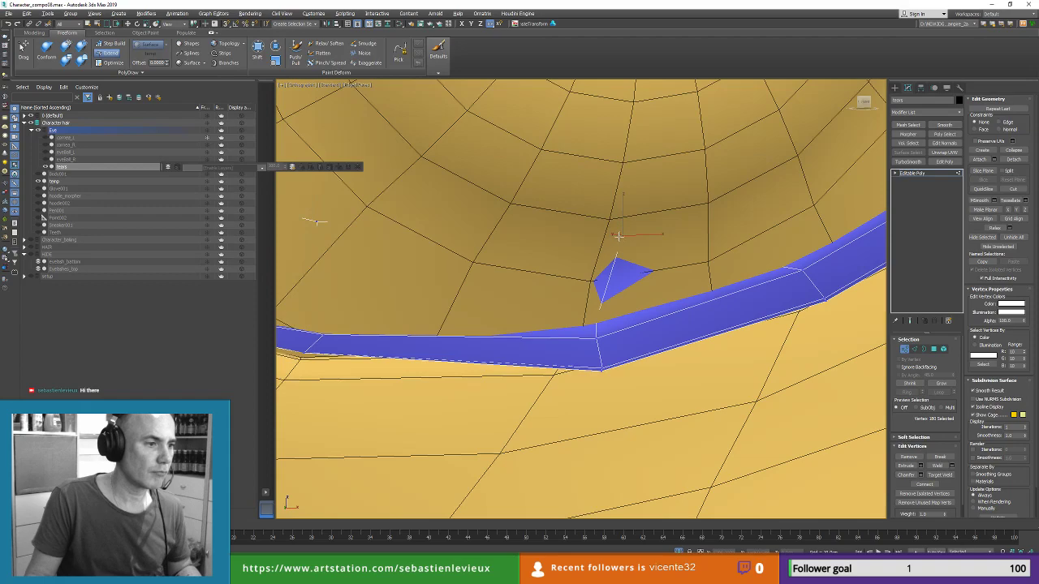
pyautogui.moveTo(619, 236); pyautogui.dragTo(585, 251)
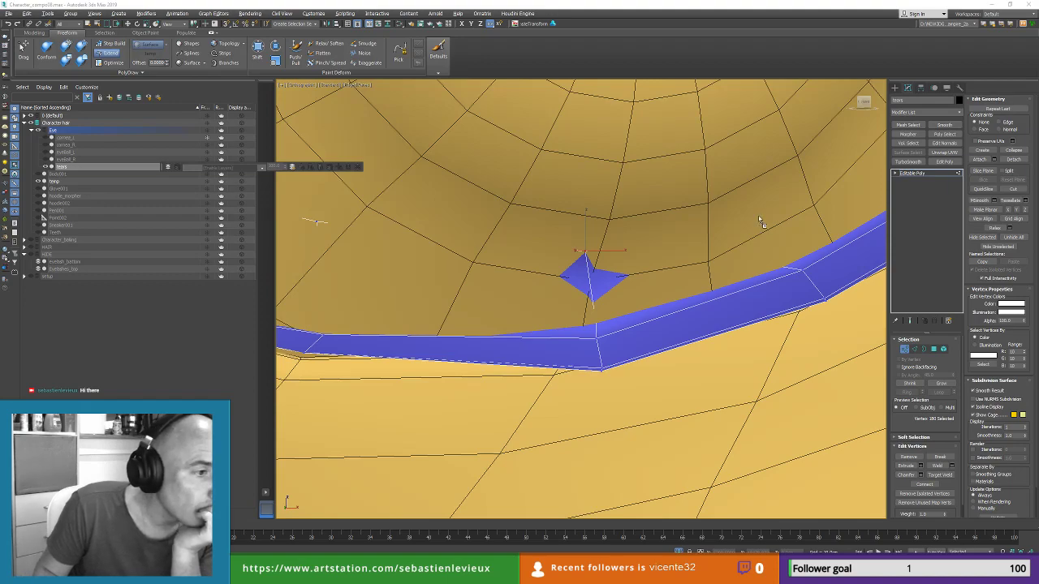
pyautogui.press('w')
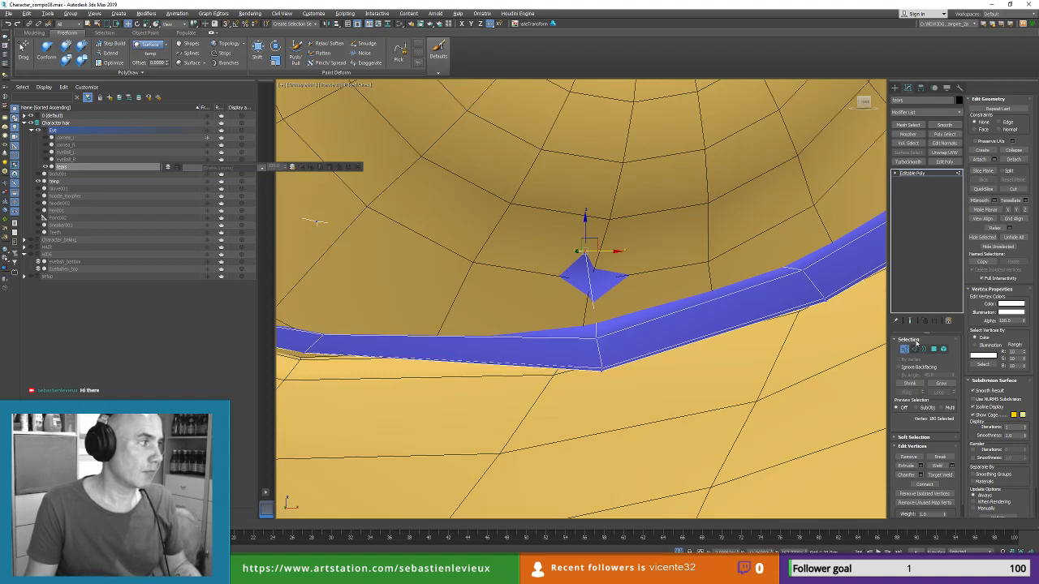
pyautogui.click(905, 349)
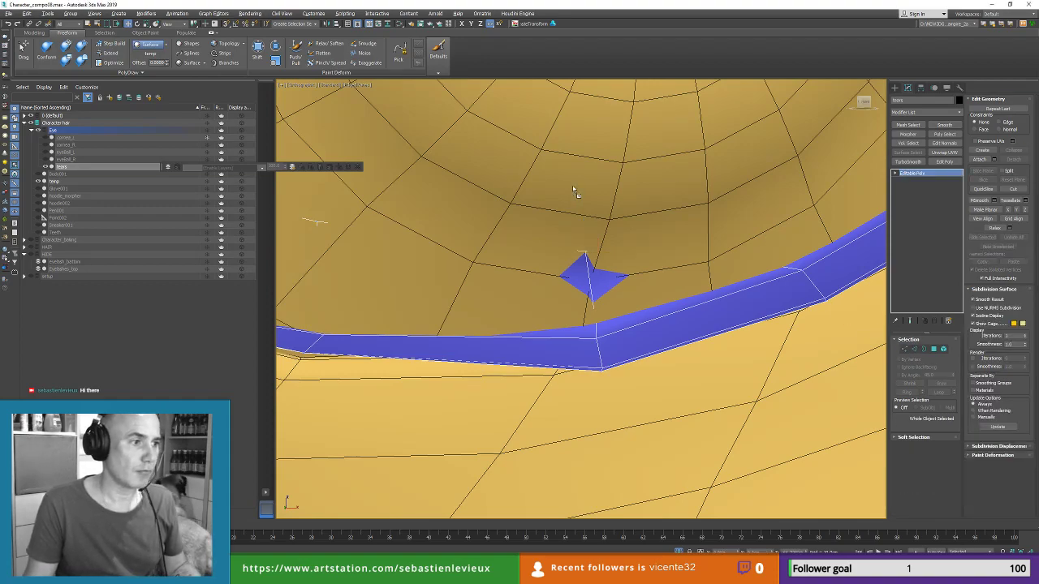
# Step: Run the VisibilityAssistant.ms script from the 02_SOURCE folder and place its window beside the character's head
pyautogui.scroll(-20, 582, 190)
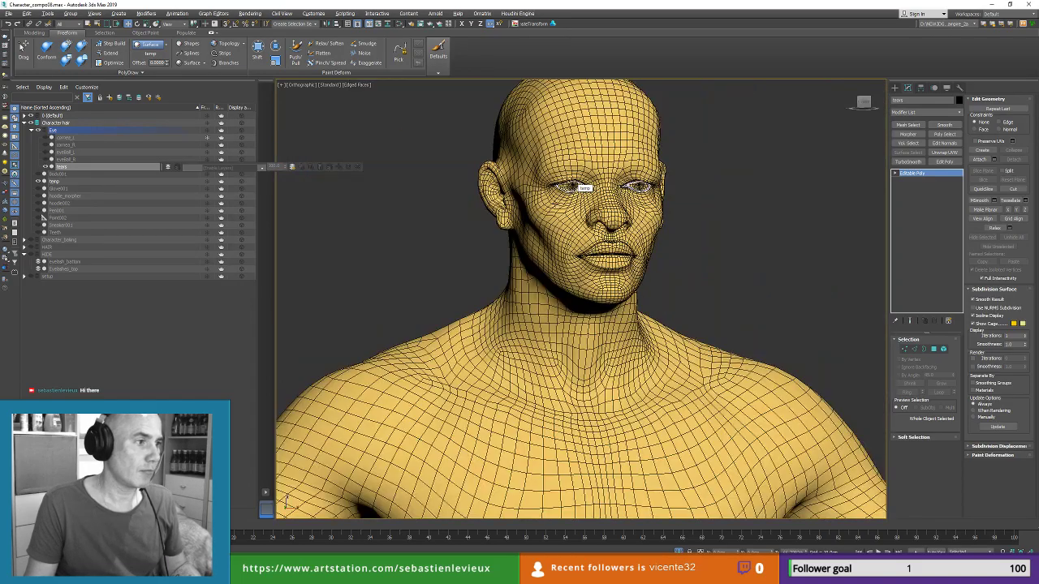
pyautogui.click(366, 243)
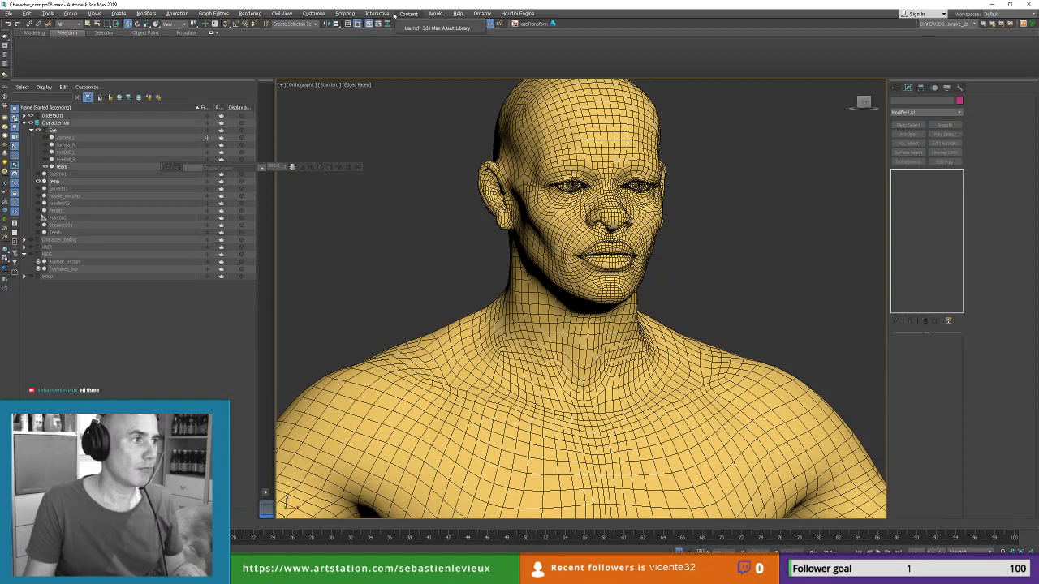
pyautogui.click(345, 13)
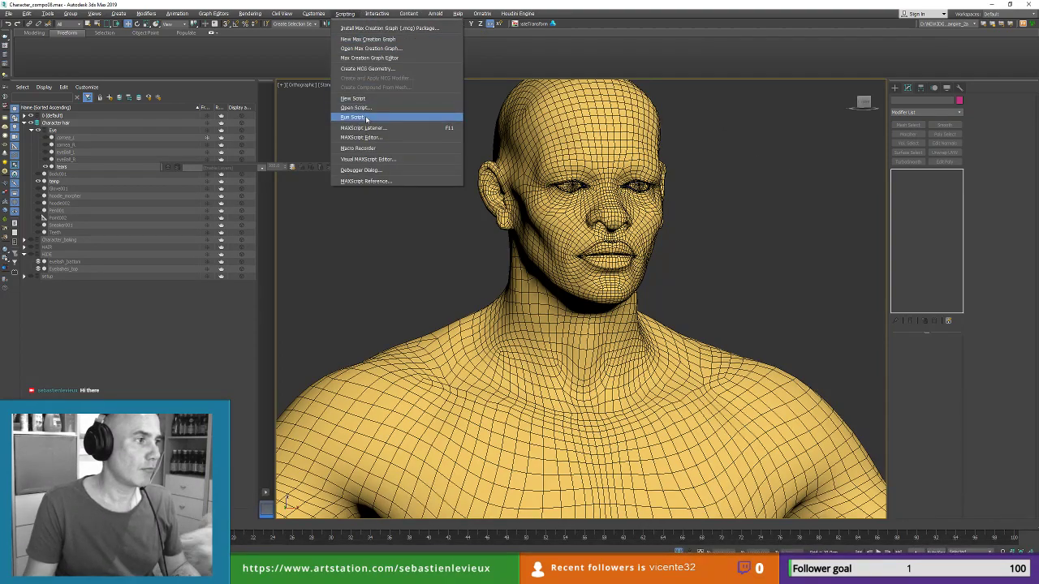
pyautogui.click(369, 107)
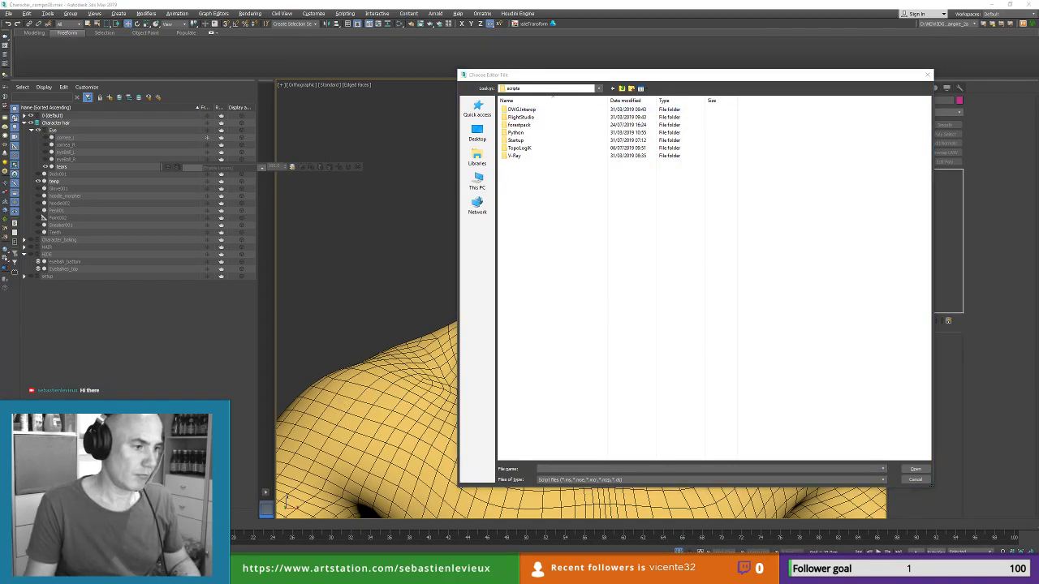
pyautogui.click(546, 469)
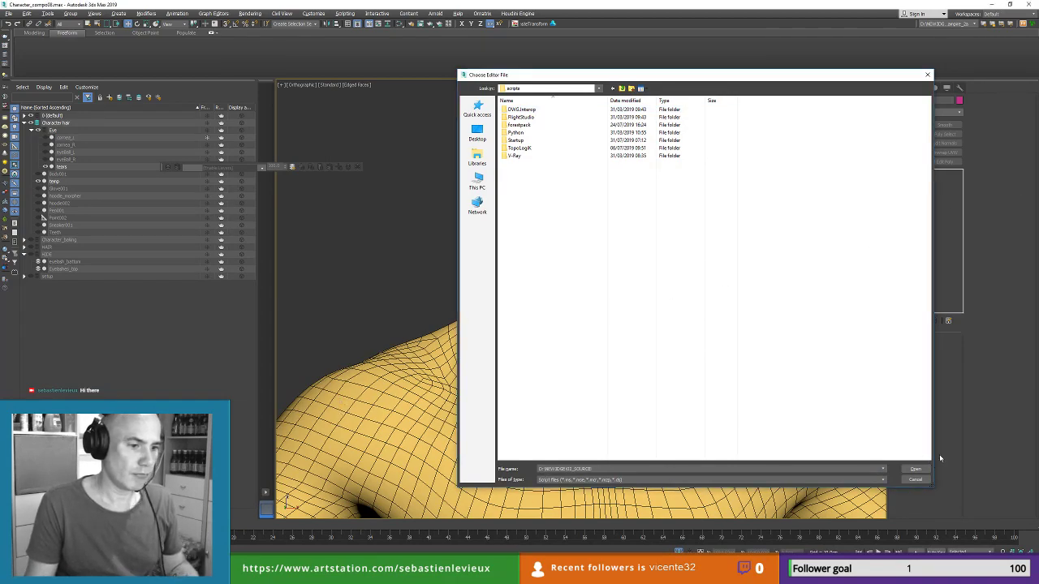
pyautogui.click(915, 469)
pyautogui.click(535, 110)
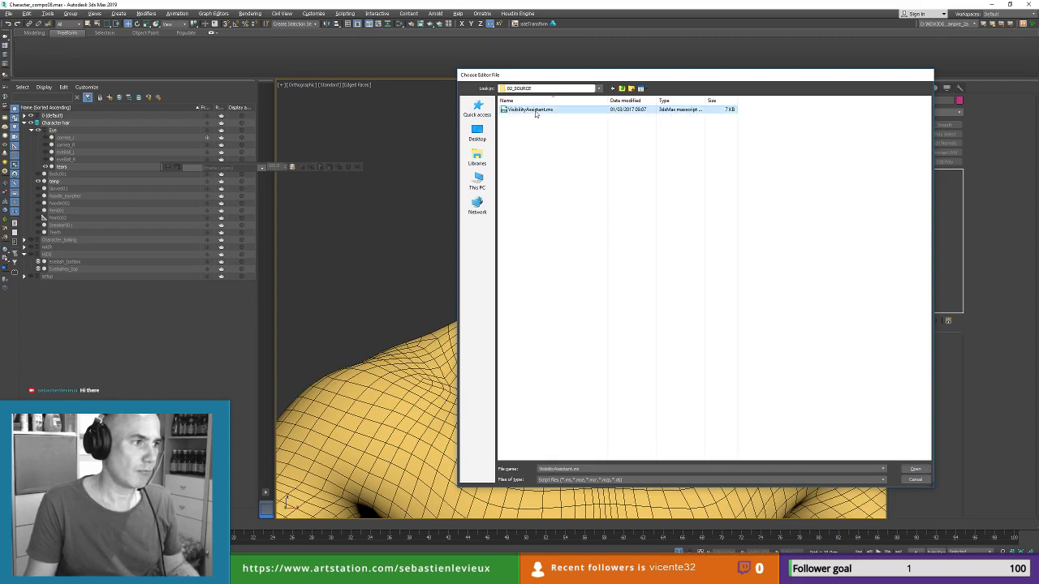
pyautogui.doubleClick(535, 110)
pyautogui.moveTo(514, 243); pyautogui.dragTo(808, 95)
# Step: Make the temp mesh semi-transparent with the visibility script and turn off edged faces in the viewport
pyautogui.click(619, 129)
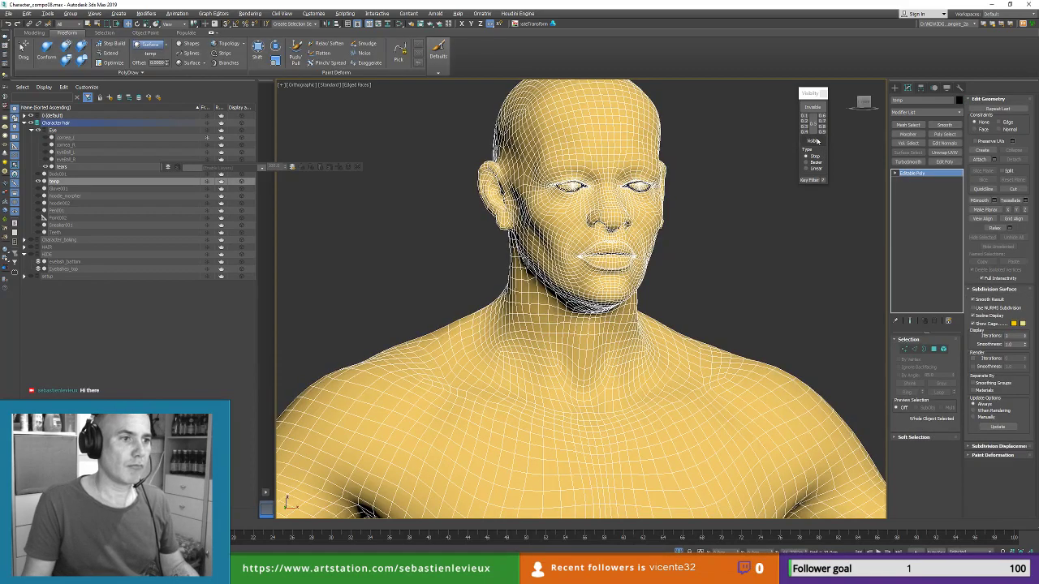
pyautogui.click(813, 106)
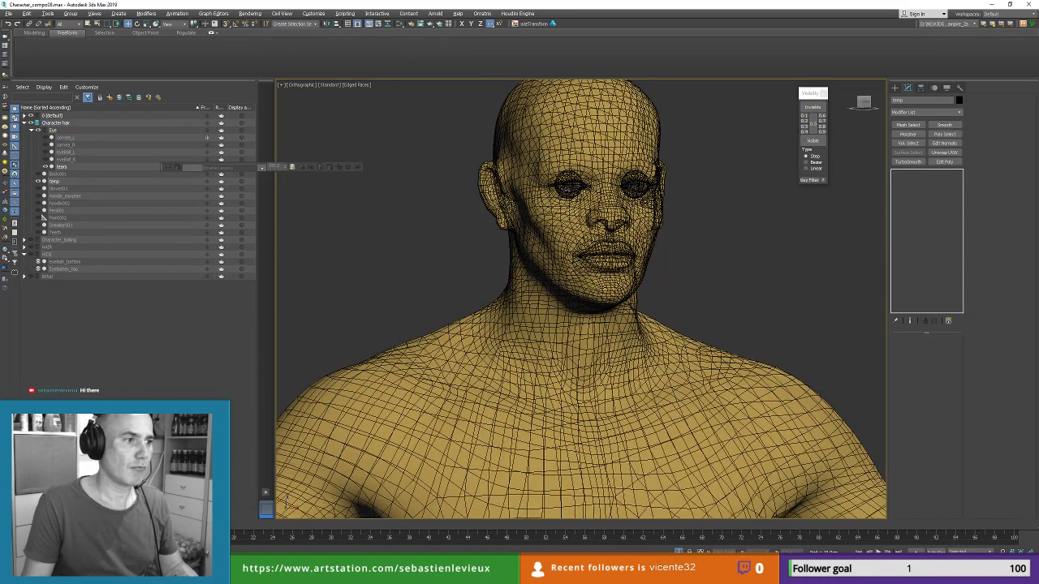
pyautogui.press('F4')
pyautogui.scroll(10, 600, 197)
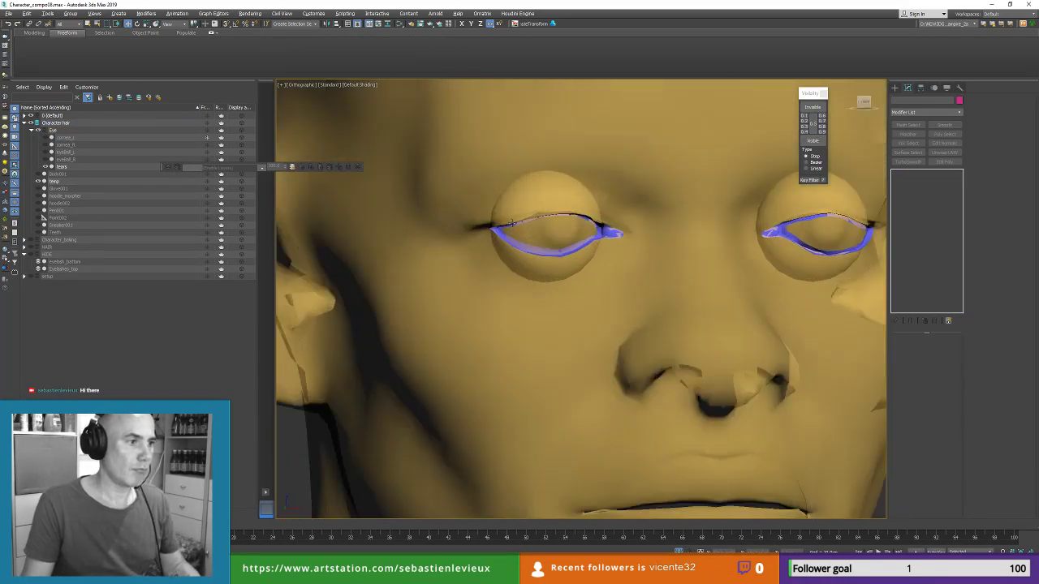
# Step: Examine how the tears mesh sits against the see-through eyeball and eyelids, with edged faces on and off
pyautogui.click(523, 265)
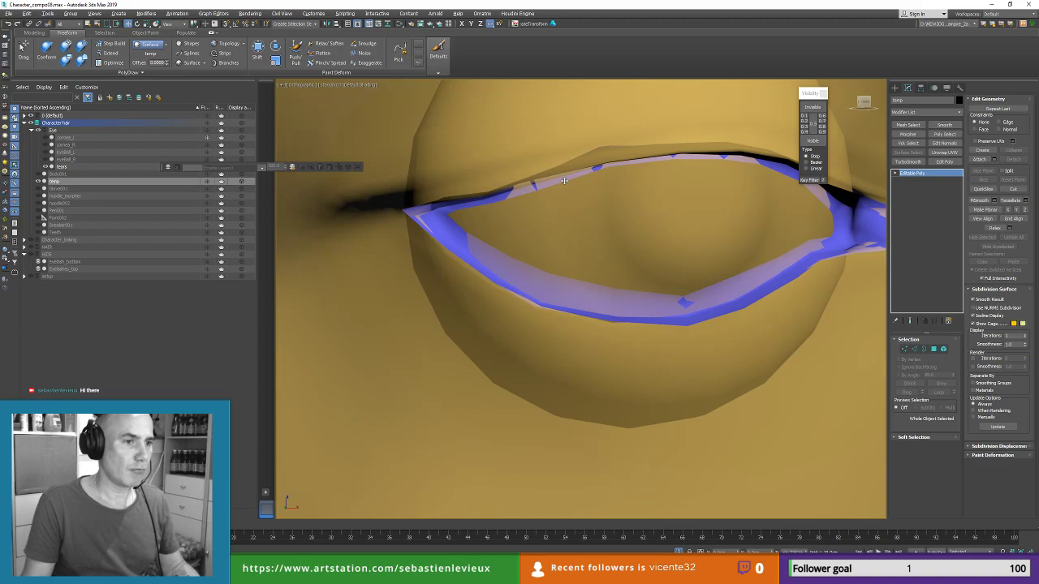
pyautogui.click(564, 181)
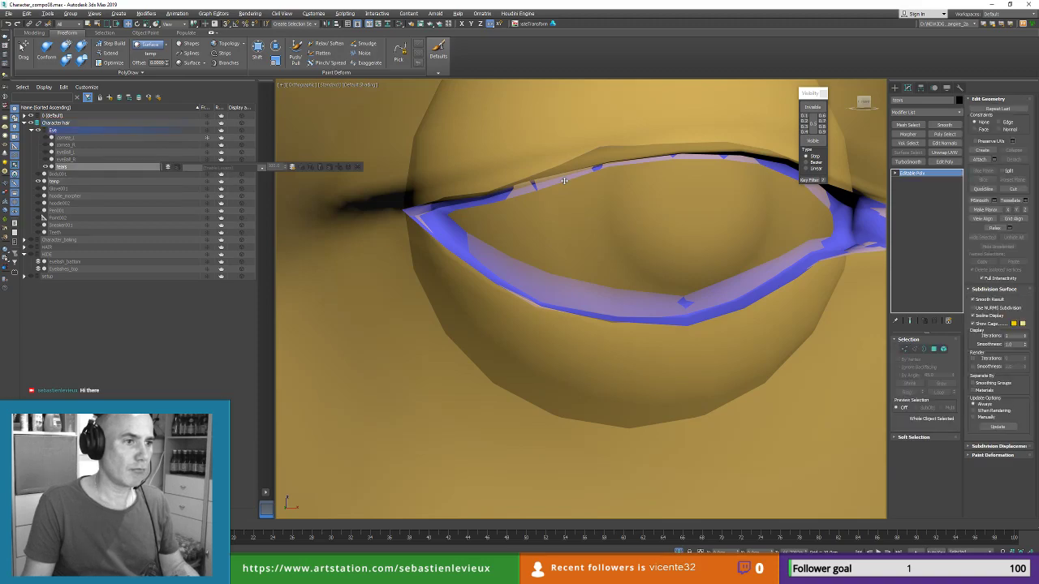
pyautogui.click(564, 180)
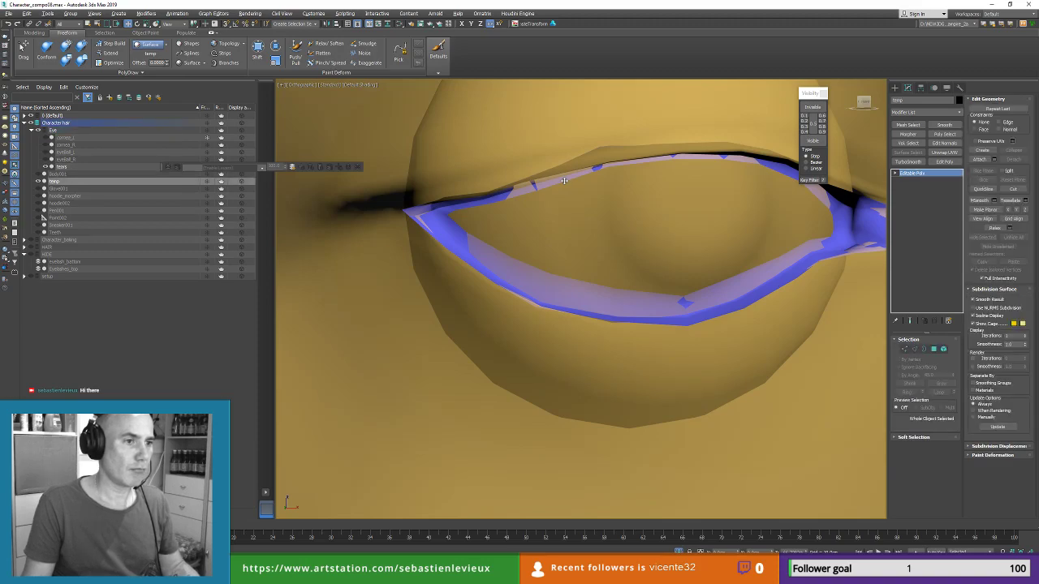
pyautogui.click(564, 180)
pyautogui.press('F4')
pyautogui.press('F4')
pyautogui.press('F4')
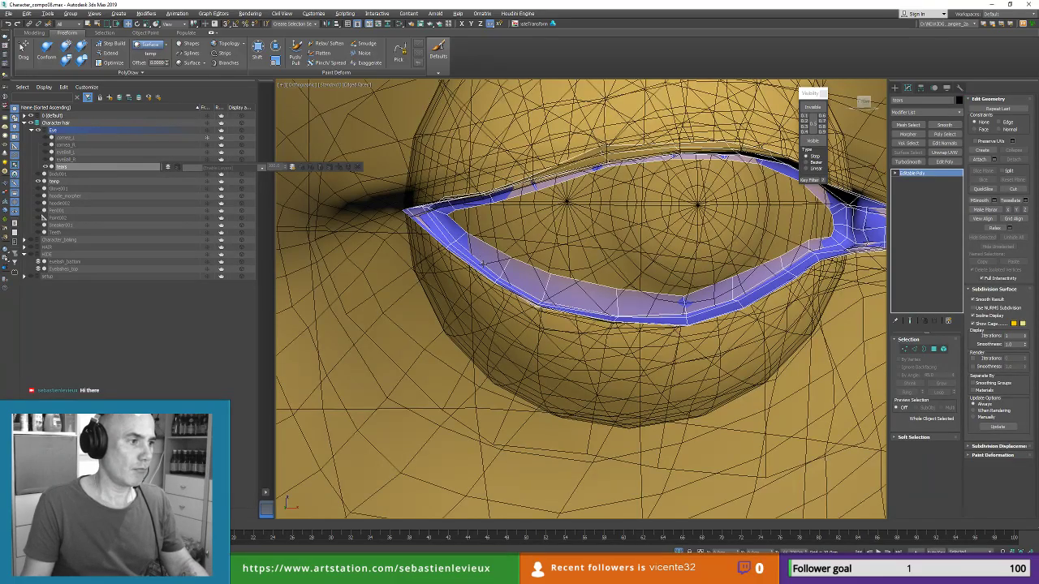
pyautogui.moveTo(564, 180)
pyautogui.keyDown('alt'); pyautogui.mouseDown(button='middle')
pyautogui.moveTo(650, 213)
pyautogui.moveTo(573, 203)
pyautogui.moveTo(560, 187)
pyautogui.mouseUp(button='middle'); pyautogui.keyUp('alt')
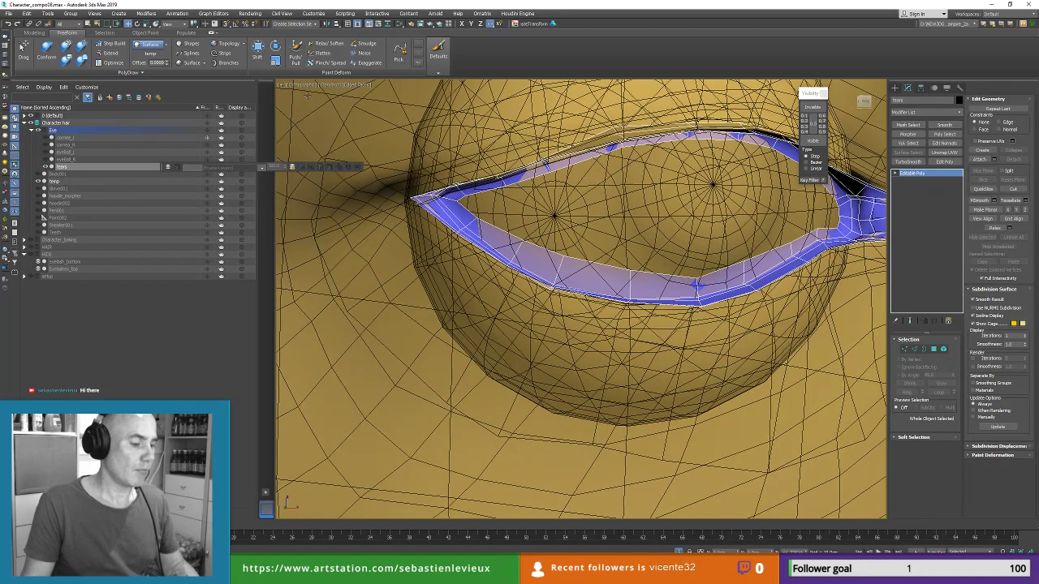
pyautogui.press('F4')
pyautogui.press('F4')
# Step: Set the viewport shading to show edges only on the selected tears mesh
pyautogui.click(353, 84)
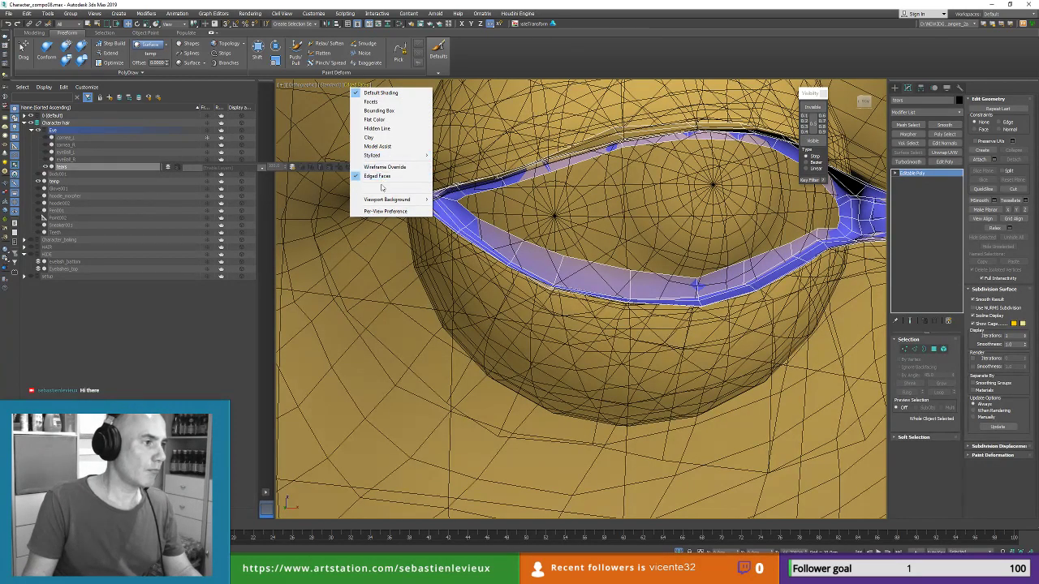
pyautogui.moveTo(381, 187)
pyautogui.click(453, 190)
pyautogui.scroll(4, 494, 213)
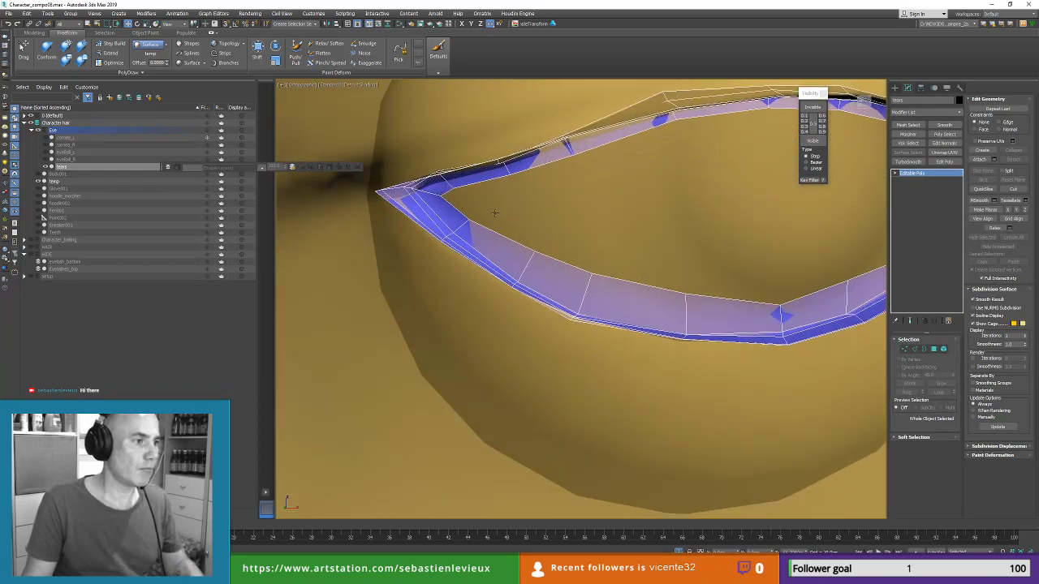
pyautogui.moveTo(494, 213); pyautogui.dragTo(647, 298, button='middle')
# Step: Turn edged faces back on for all objects and change the temp mesh's visibility level with the script
pyautogui.press('F4')
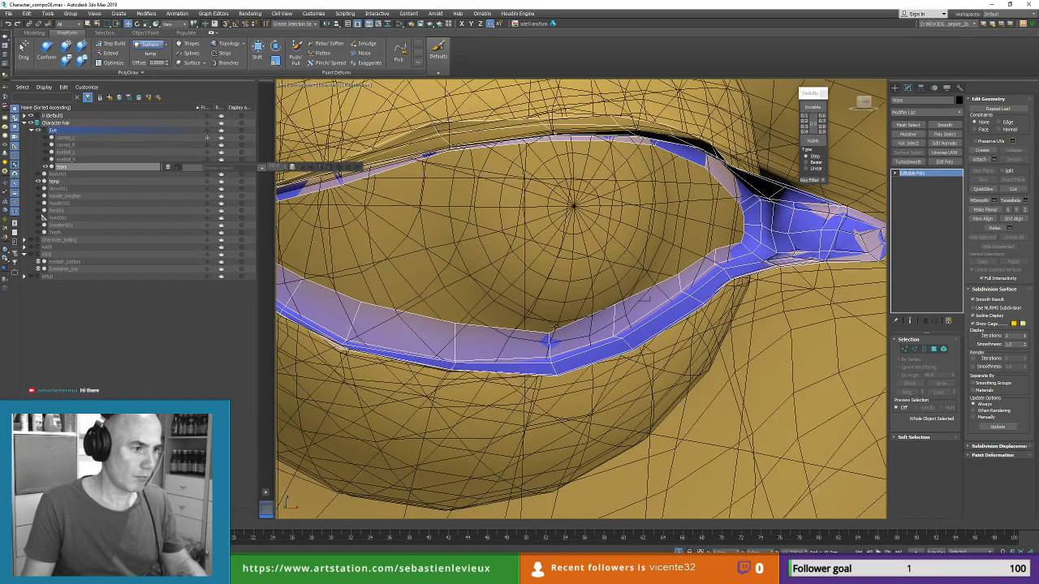
pyautogui.keyDown('alt'); pyautogui.moveTo(555, 329); pyautogui.dragTo(557, 281, button='middle'); pyautogui.keyUp('alt')
pyautogui.click(822, 128)
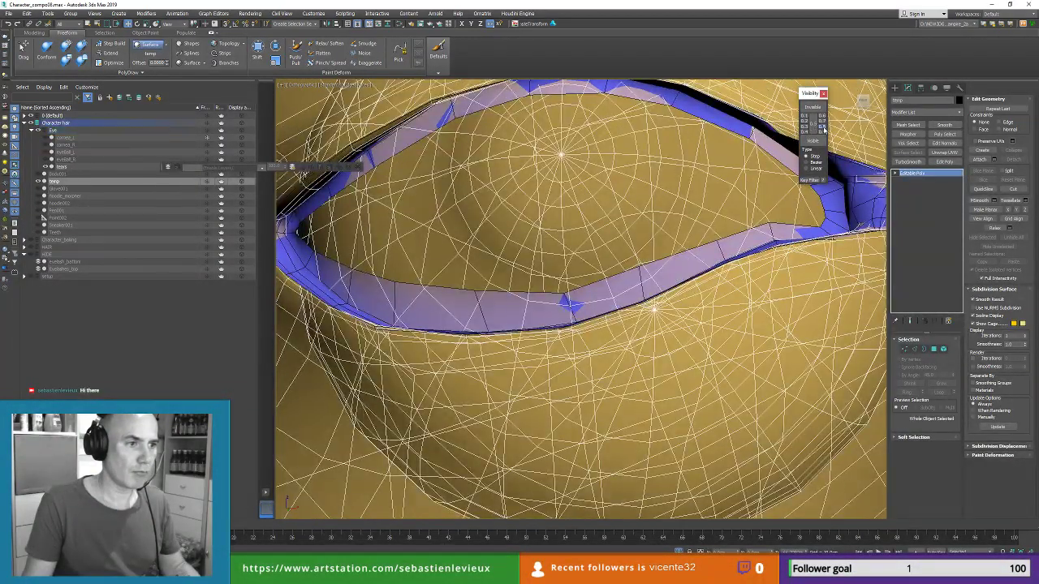
# Step: Select the tears mesh and shift its inner-edge vertex at the middle of the character's right lower eyelid
pyautogui.click(617, 283)
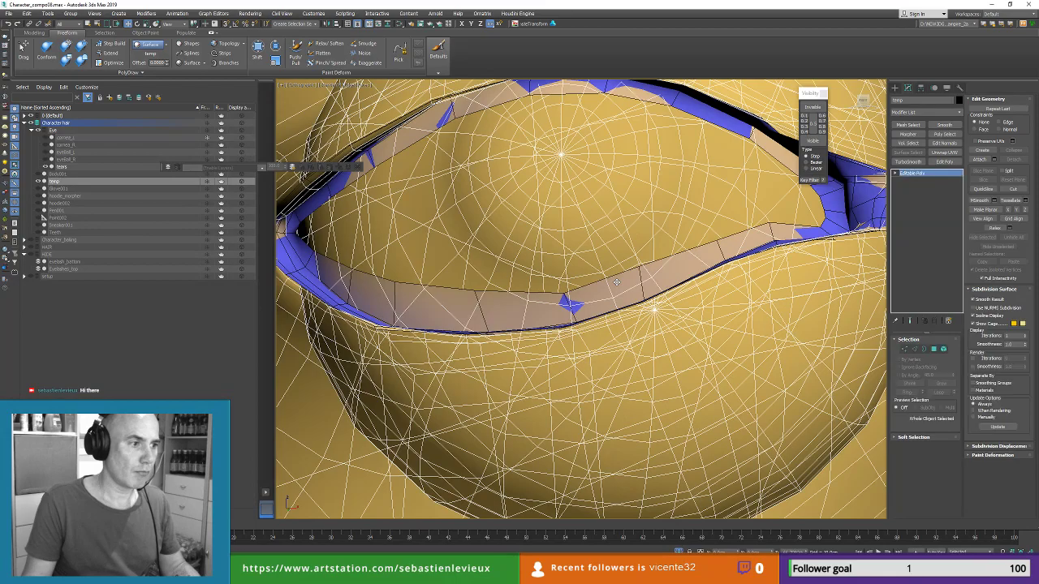
pyautogui.moveTo(538, 292)
pyautogui.keyDown('alt'); pyautogui.mouseDown(button='middle')
pyautogui.moveTo(557, 311)
pyautogui.moveTo(537, 301)
pyautogui.mouseUp(button='middle'); pyautogui.keyUp('alt')
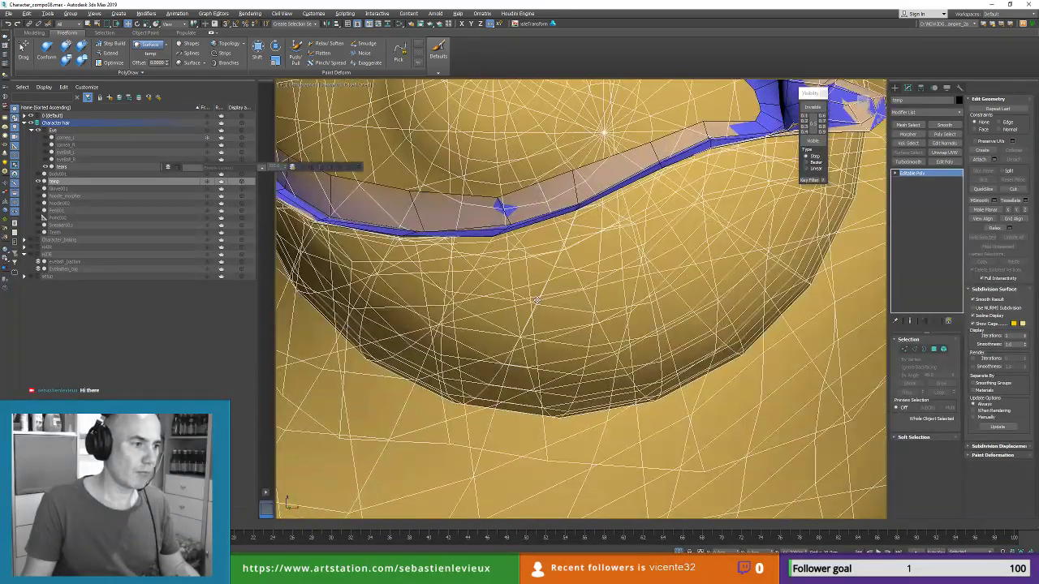
pyautogui.click(424, 209)
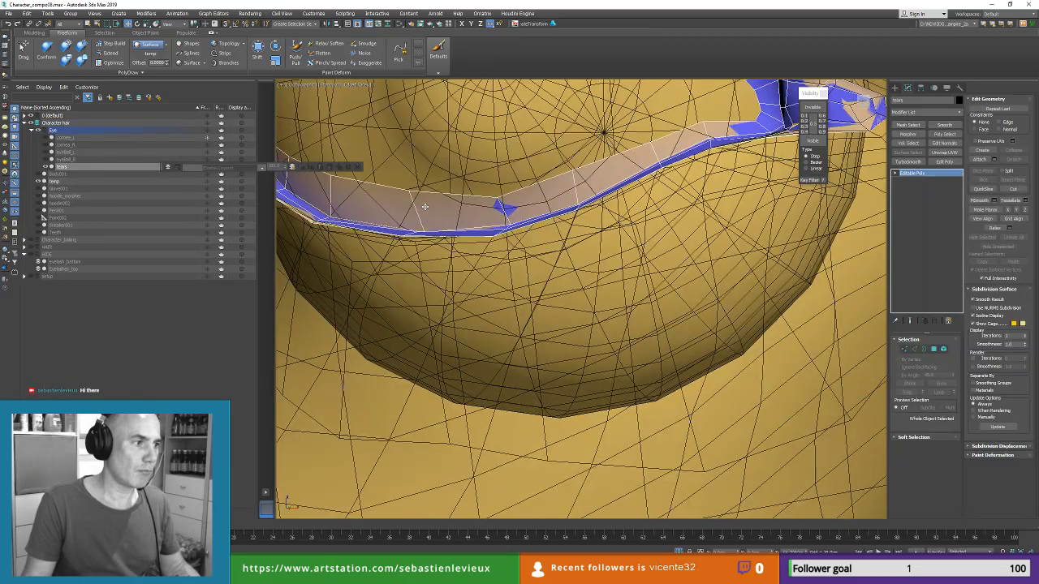
pyautogui.moveTo(425, 209); pyautogui.dragTo(423, 263, button='middle')
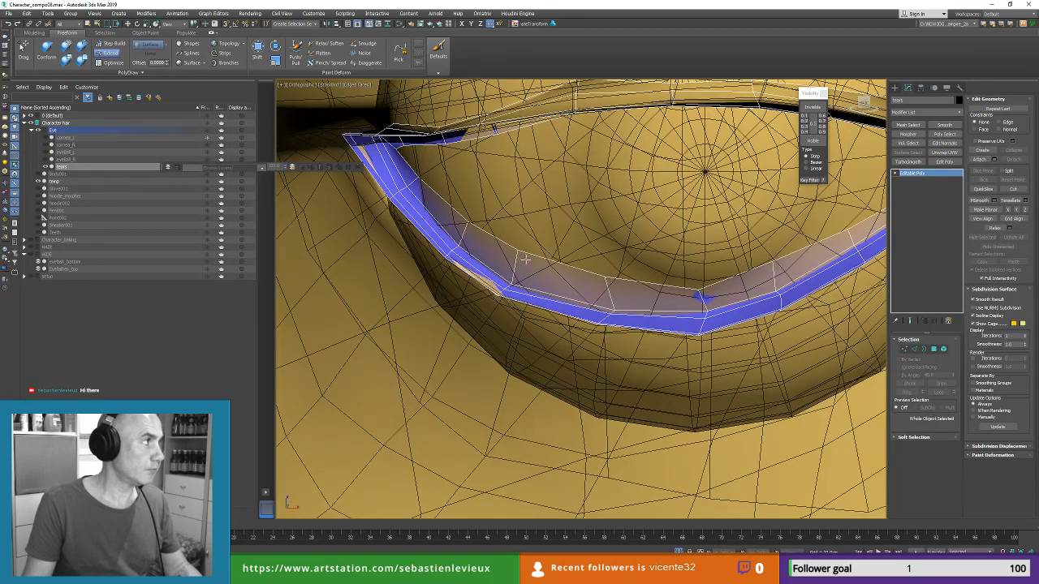
pyautogui.press('1')
pyautogui.scroll(4, 690, 292)
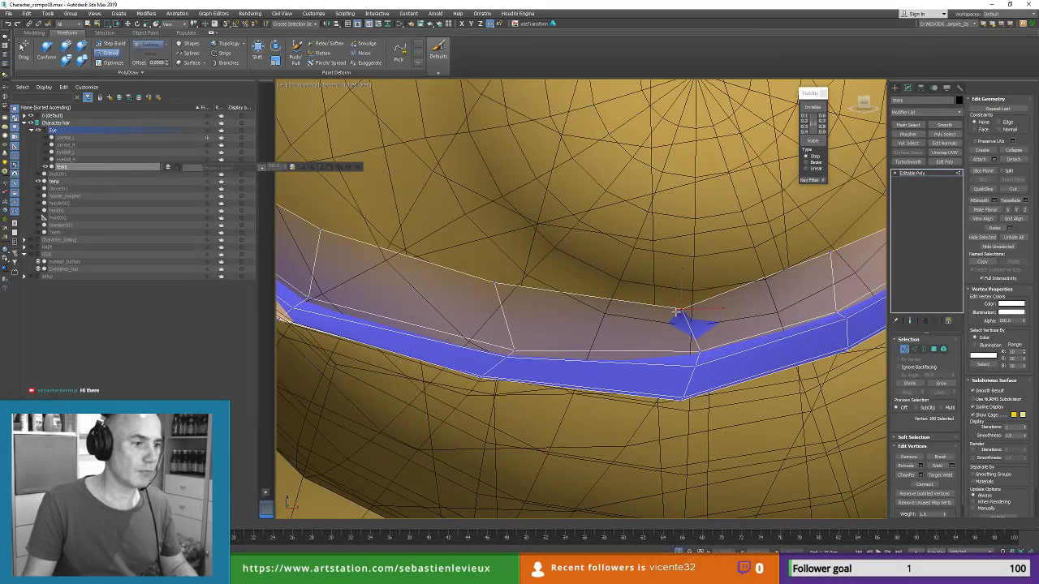
pyautogui.click(690, 306)
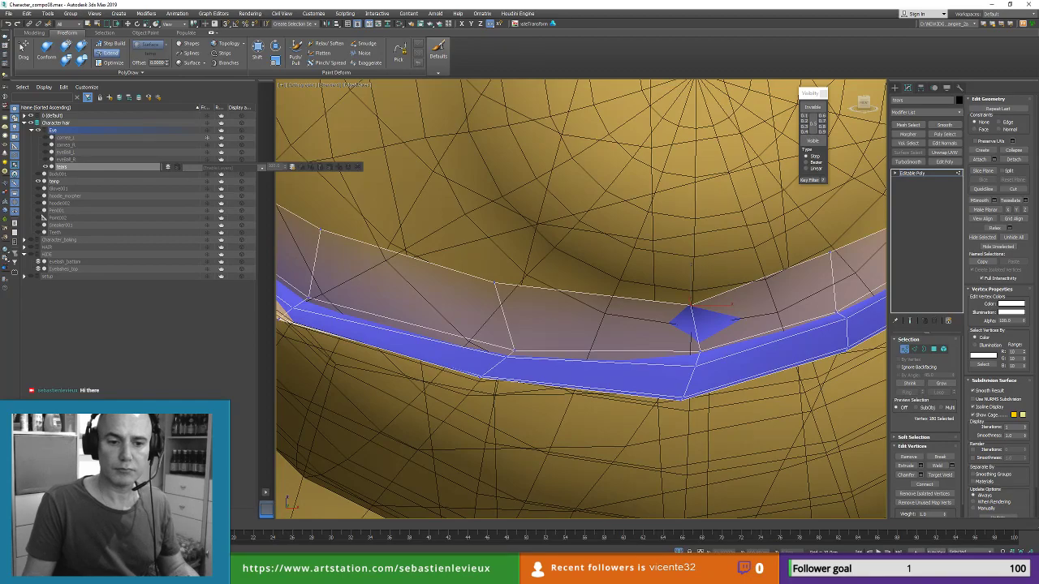
# Step: Reposition further tears mesh vertices along the right lower eyelid towards the inner eye corner
pyautogui.moveTo(692, 321); pyautogui.dragTo(479, 308, button='middle')
pyautogui.keyDown('ctrl'); pyautogui.click(613, 253); pyautogui.keyUp('ctrl')
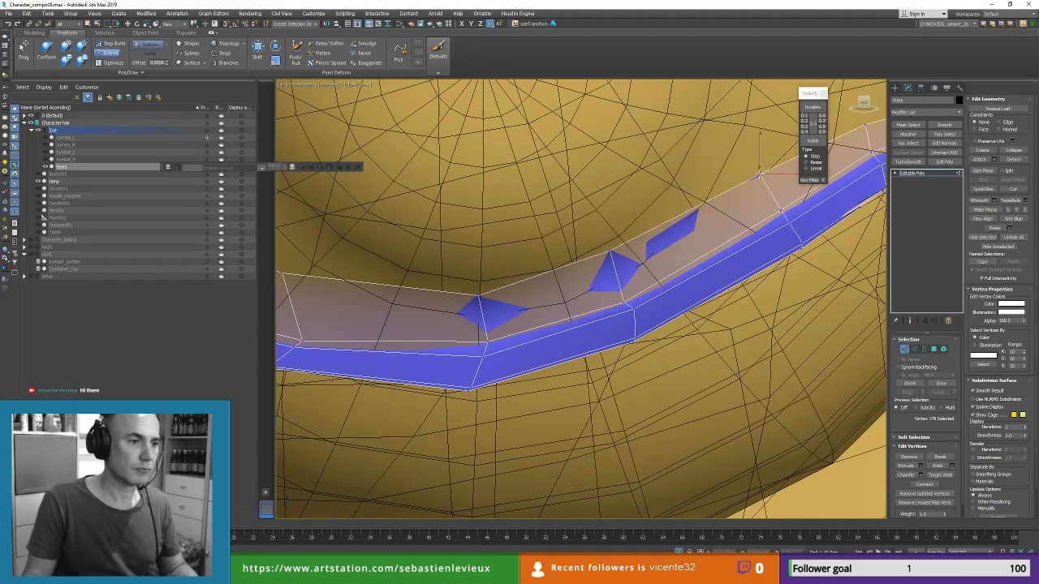
pyautogui.keyDown('alt'); pyautogui.moveTo(641, 233); pyautogui.dragTo(613, 217, button='middle'); pyautogui.keyUp('alt')
pyautogui.moveTo(608, 217); pyautogui.dragTo(614, 214)
pyautogui.moveTo(668, 243); pyautogui.dragTo(651, 236)
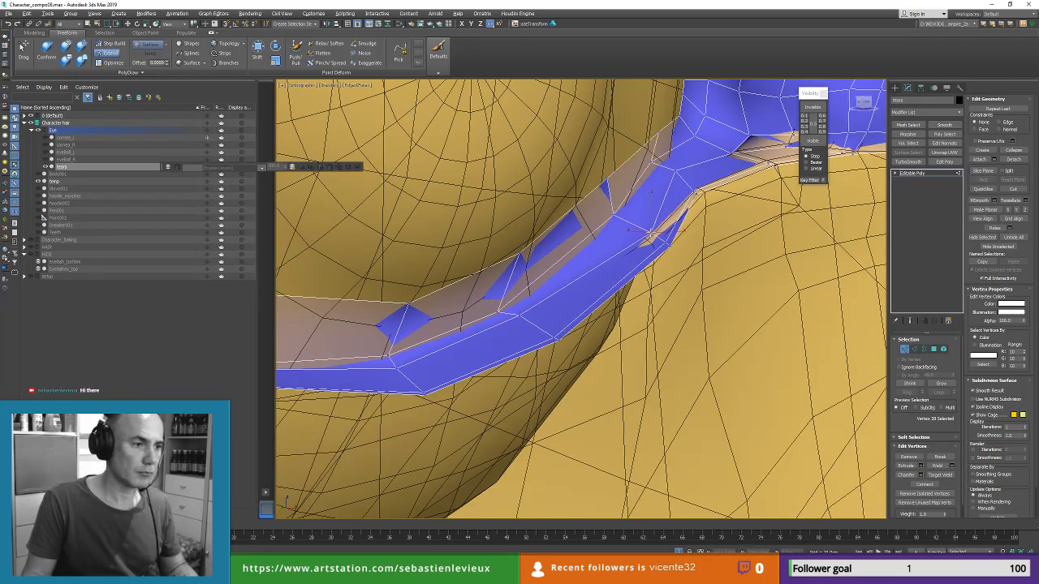
pyautogui.scroll(-8, 654, 237)
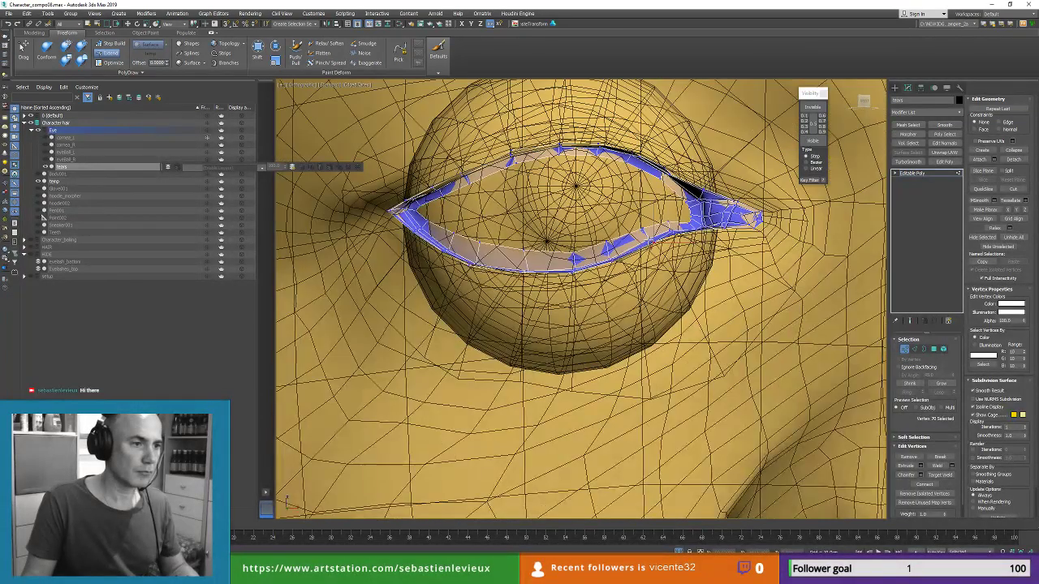
# Step: Leave vertex editing and delete the whole tears mesh
pyautogui.click(791, 287)
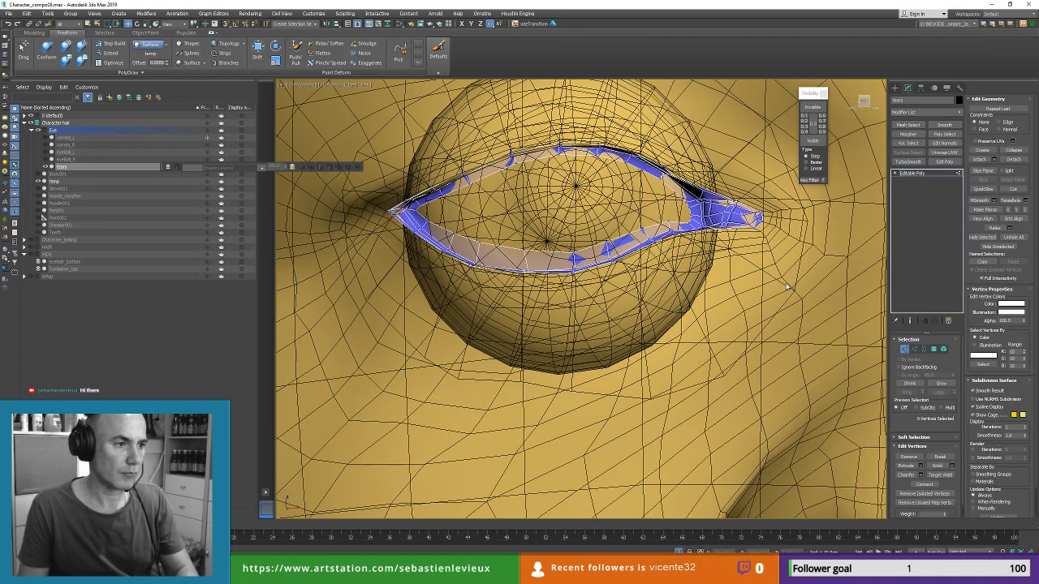
pyautogui.click(912, 349)
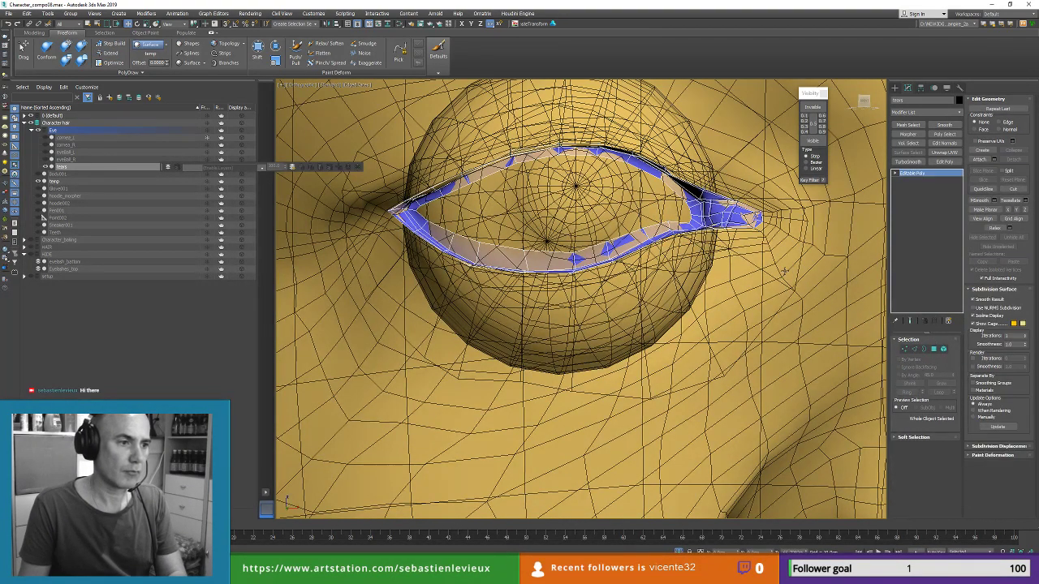
pyautogui.press('Delete')
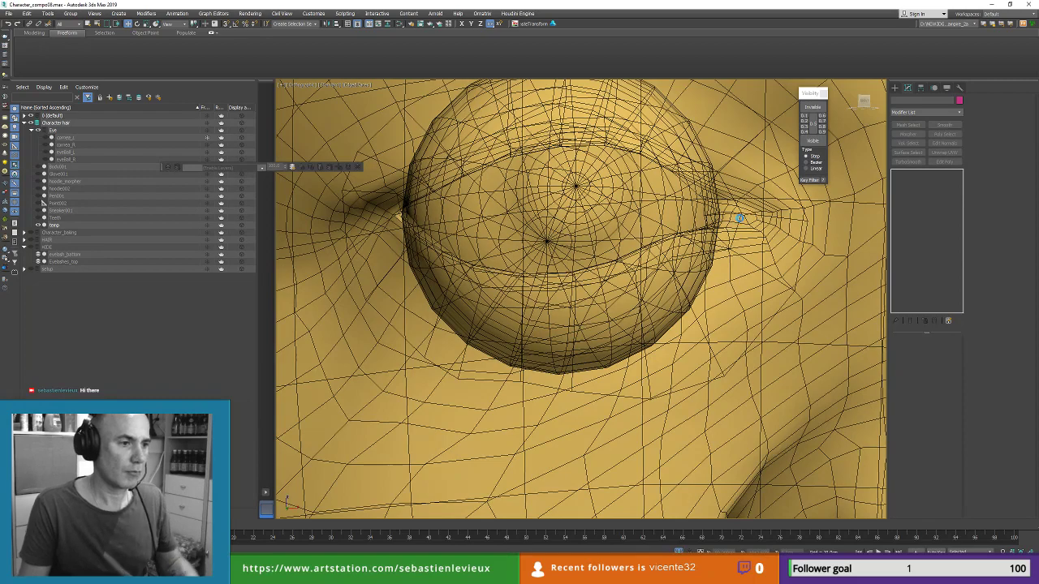
# Step: Turn off the temp mesh's see-through display and select the eyelid-rim polygon loop around the character's right eye
pyautogui.click(614, 238)
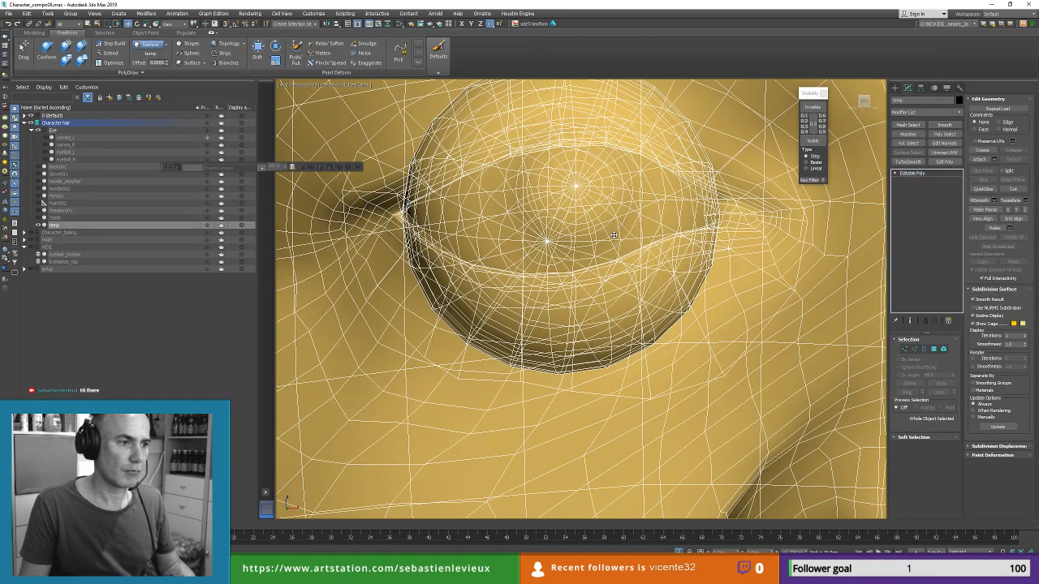
pyautogui.hotkey('alt', 'x')
pyautogui.scroll(2, 412, 278)
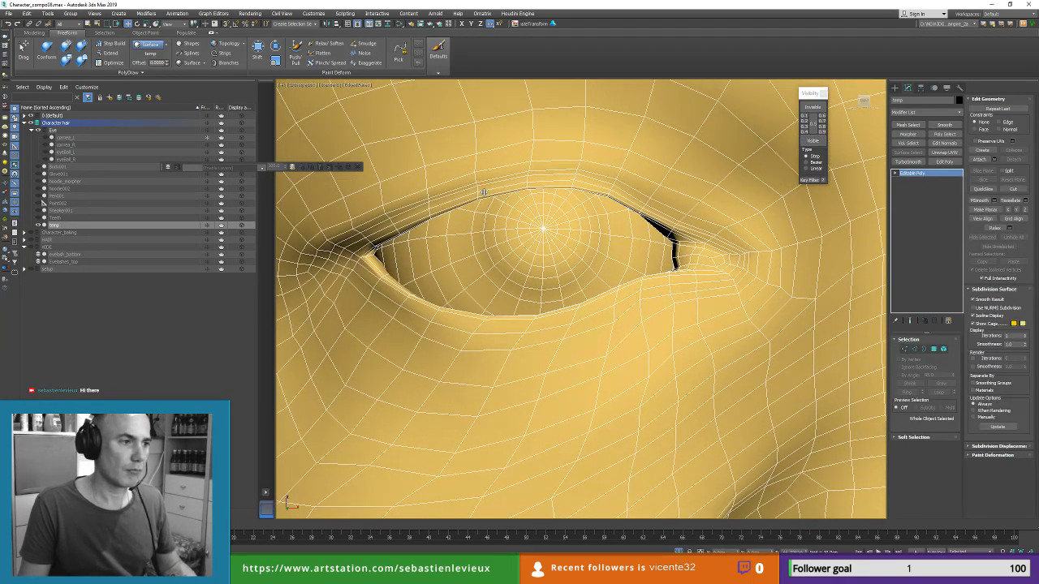
pyautogui.scroll(2, 491, 200)
pyautogui.scroll(3, 438, 252)
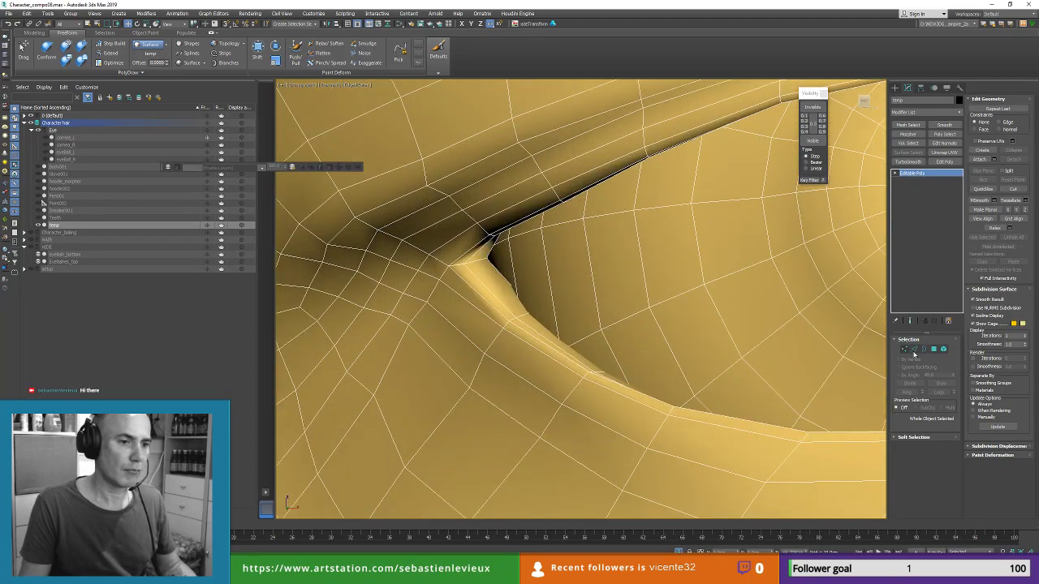
pyautogui.click(933, 349)
pyautogui.click(475, 248)
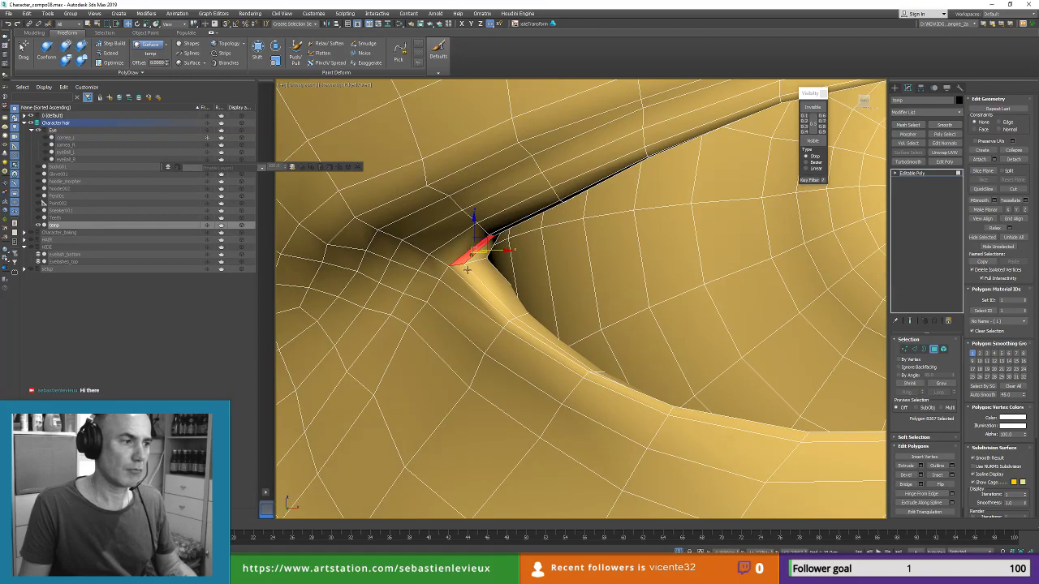
pyautogui.keyDown('shift'); pyautogui.click(468, 276); pyautogui.keyUp('shift')
pyautogui.scroll(-3, 469, 276)
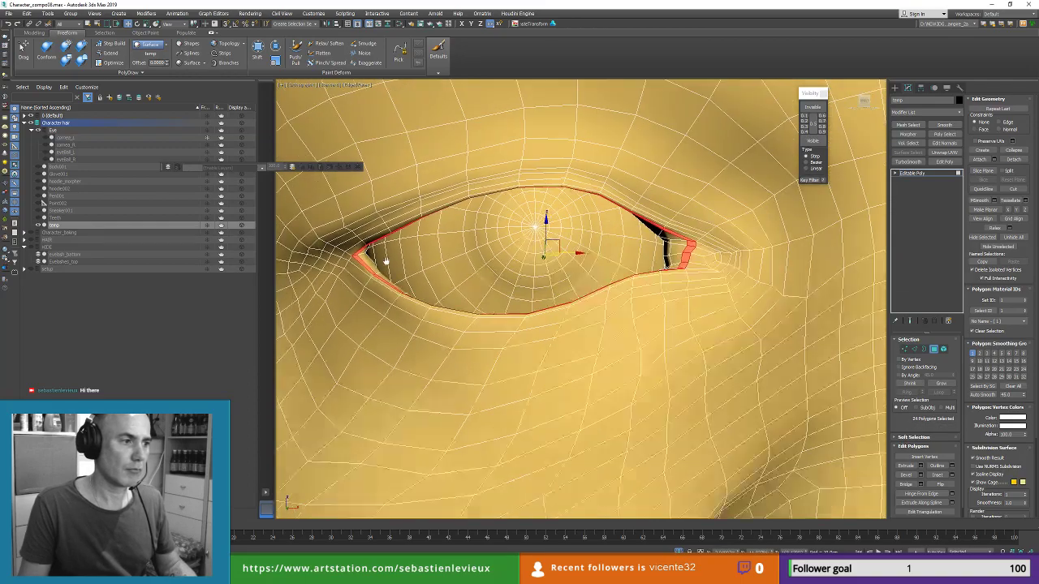
# Step: Add the matching eyelid-rim polygon loop around the character's left eye to the temp mesh selection
pyautogui.keyDown('alt'); pyautogui.moveTo(545, 273); pyautogui.dragTo(573, 258, button='middle'); pyautogui.keyUp('alt')
pyautogui.moveTo(836, 304); pyautogui.dragTo(523, 242, button='middle')
pyautogui.scroll(3, 524, 242)
pyautogui.keyDown('ctrl'); pyautogui.click(477, 225); pyautogui.keyUp('ctrl')
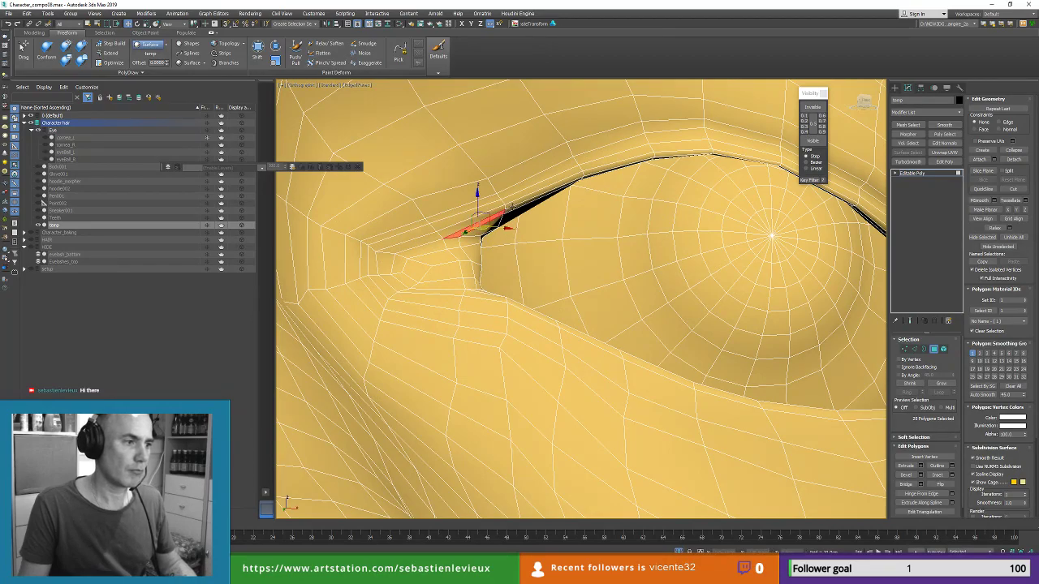
pyautogui.keyDown('shift'); pyautogui.click(465, 261); pyautogui.keyUp('shift')
pyautogui.scroll(2, 491, 235)
pyautogui.scroll(-4, 574, 233)
pyautogui.moveTo(492, 236); pyautogui.dragTo(568, 195, button='middle')
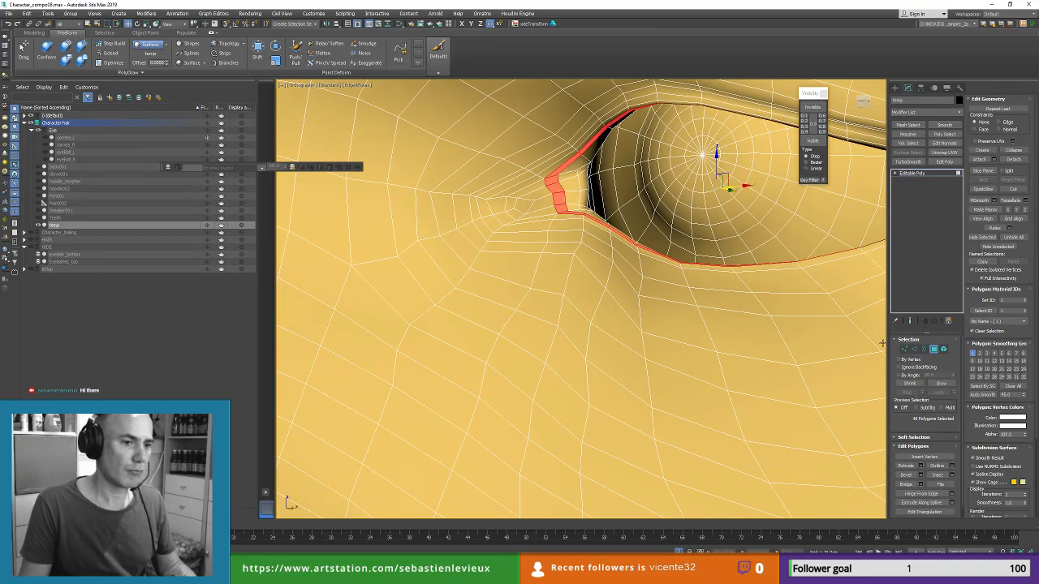
# Step: Grow the rim selection and add the missing tear-duct polygons at the left eye's inner corner
pyautogui.click(939, 387)
pyautogui.keyDown('alt'); pyautogui.moveTo(520, 211); pyautogui.dragTo(460, 287, button='middle'); pyautogui.keyUp('alt')
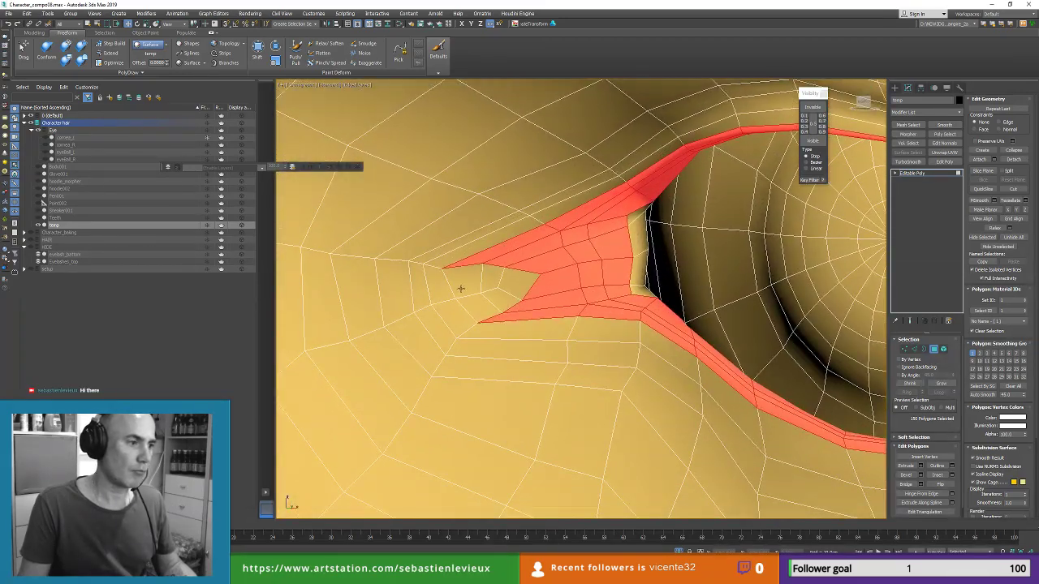
pyautogui.keyDown('alt'); pyautogui.click(462, 282); pyautogui.keyUp('alt')
pyautogui.keyDown('alt'); pyautogui.click(479, 307); pyautogui.keyUp('alt')
pyautogui.keyDown('alt'); pyautogui.click(498, 292); pyautogui.keyUp('alt')
pyautogui.keyDown('ctrl'); pyautogui.click(495, 278); pyautogui.keyUp('ctrl')
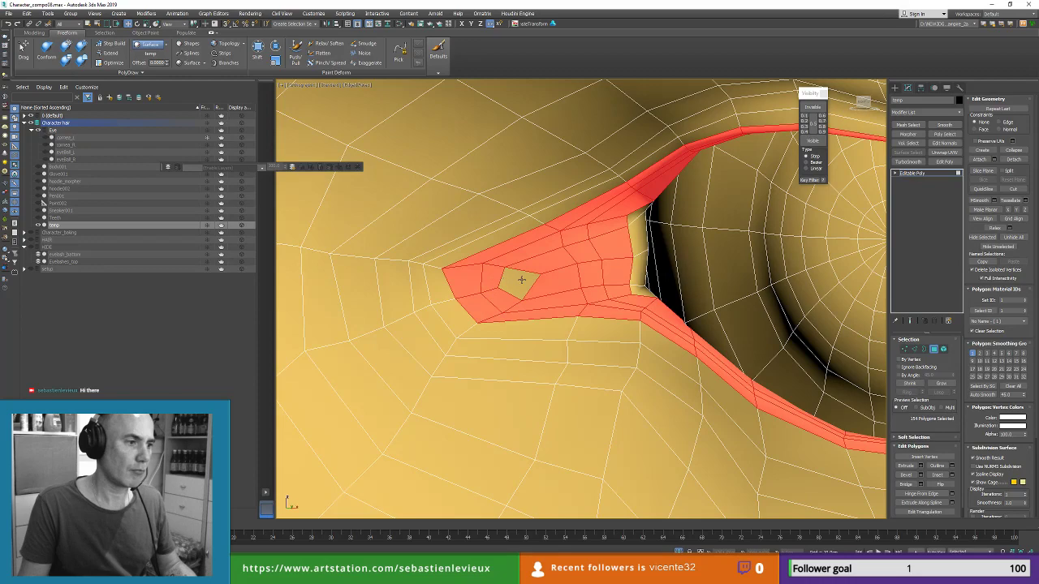
pyautogui.keyDown('ctrl'); pyautogui.click(520, 283); pyautogui.keyUp('ctrl')
pyautogui.hotkey('alt', 'x')
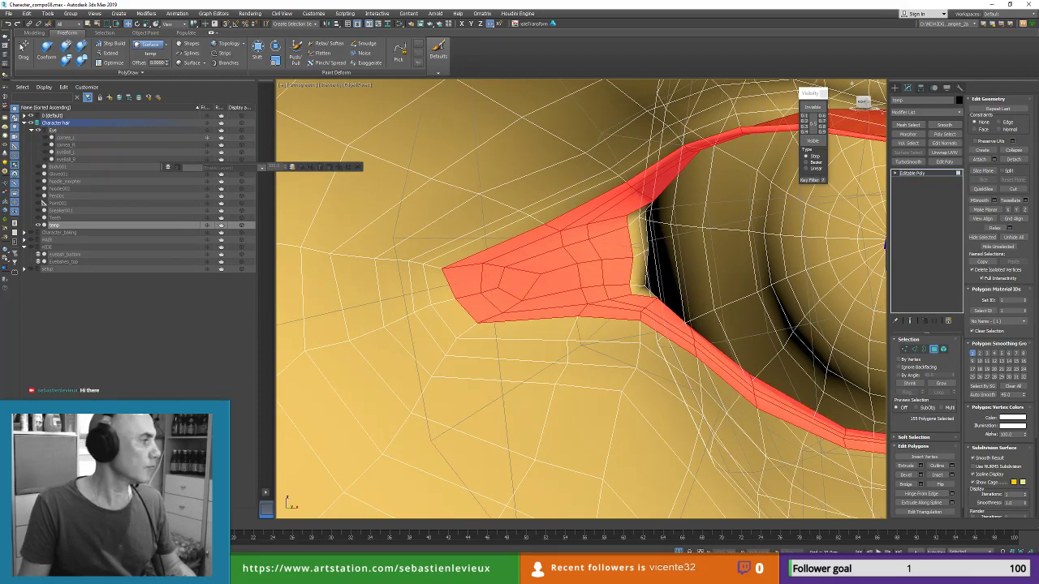
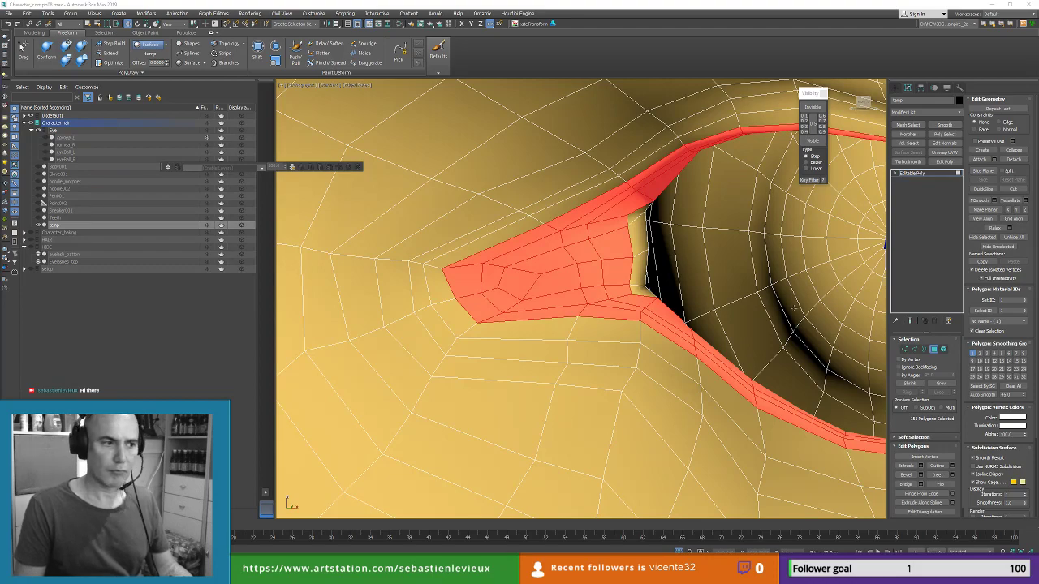
# Step: Examine the selected rim polygons and the gap between the left eye's lower lid and the eyeball
pyautogui.moveTo(709, 313); pyautogui.dragTo(511, 248, button='middle')
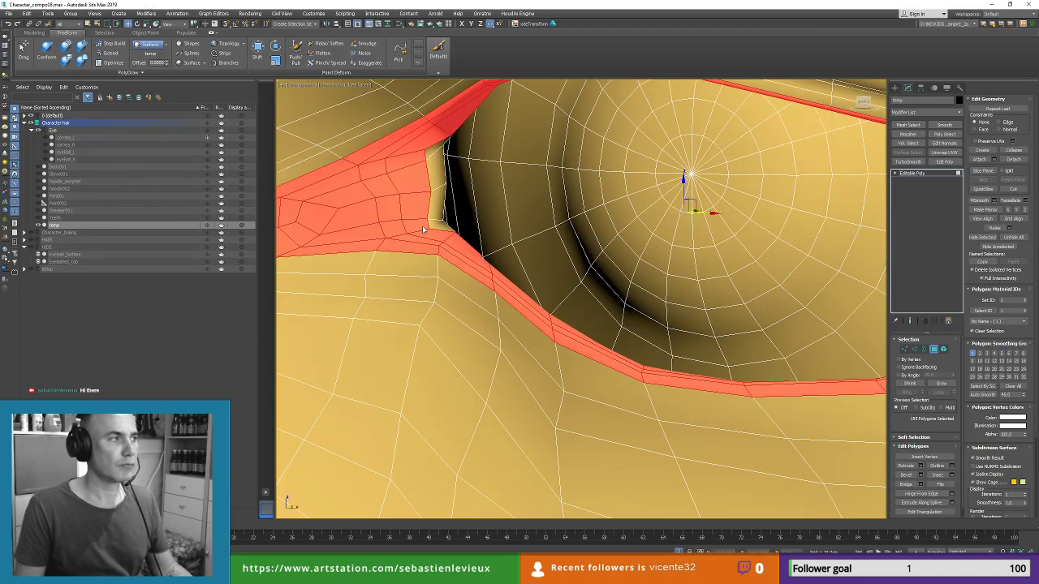
pyautogui.scroll(-4, 550, 258)
pyautogui.moveTo(549, 258); pyautogui.dragTo(470, 268, button='middle')
pyautogui.scroll(-2, 443, 242)
pyautogui.scroll(5, 466, 247)
pyautogui.scroll(2, 414, 237)
pyautogui.scroll(-1, 398, 228)
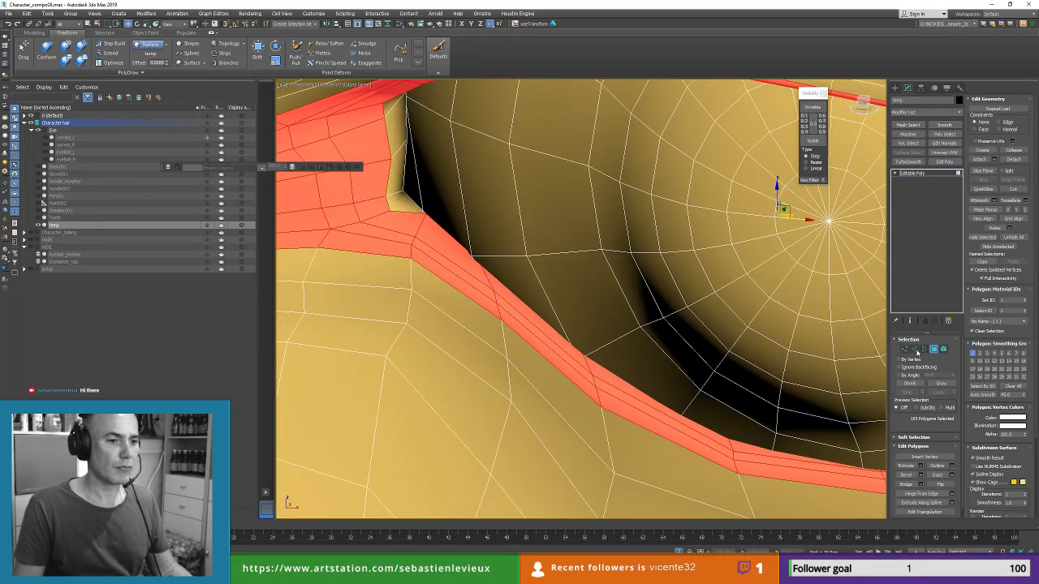
# Step: Pull the temp mesh vertex at the left eye's inner corner over the gap with the Shift brush, and delete that vertex
pyautogui.click(914, 349)
pyautogui.click(418, 205)
pyautogui.keyDown('alt'); pyautogui.moveTo(481, 264); pyautogui.dragTo(424, 202, button='middle'); pyautogui.keyUp('alt')
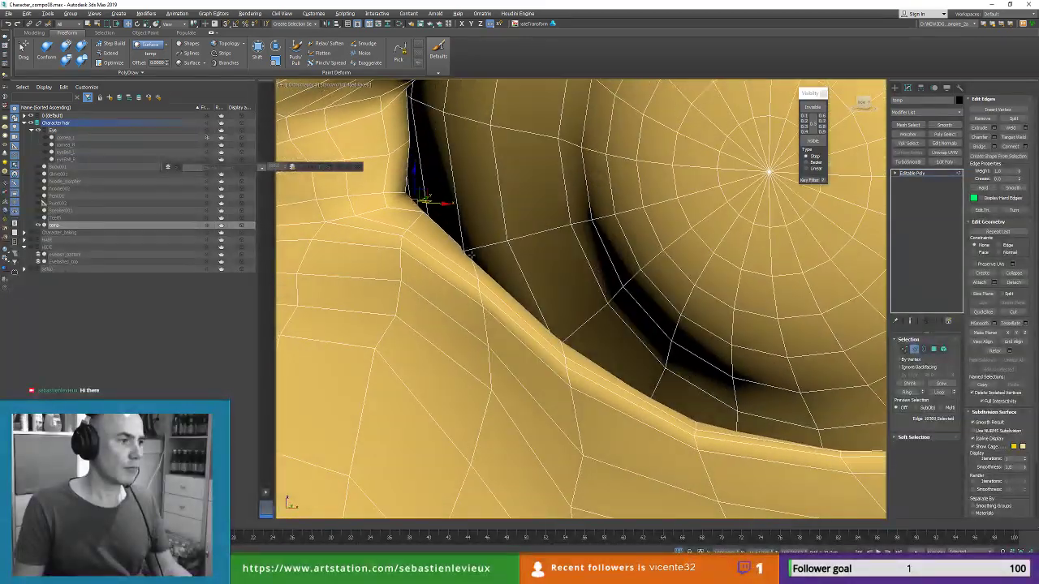
pyautogui.press('1')
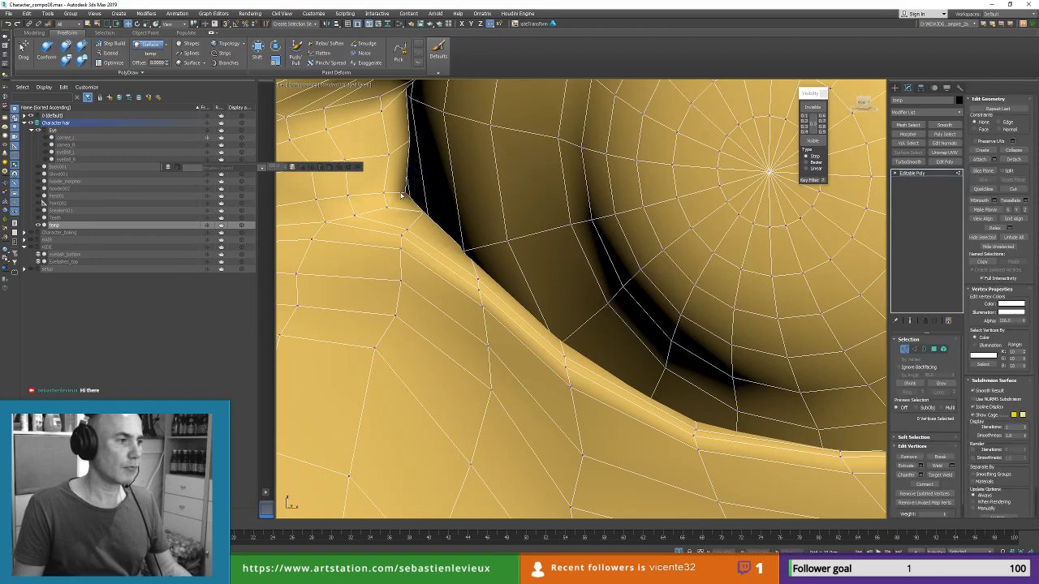
pyautogui.click(407, 193)
pyautogui.click(256, 46)
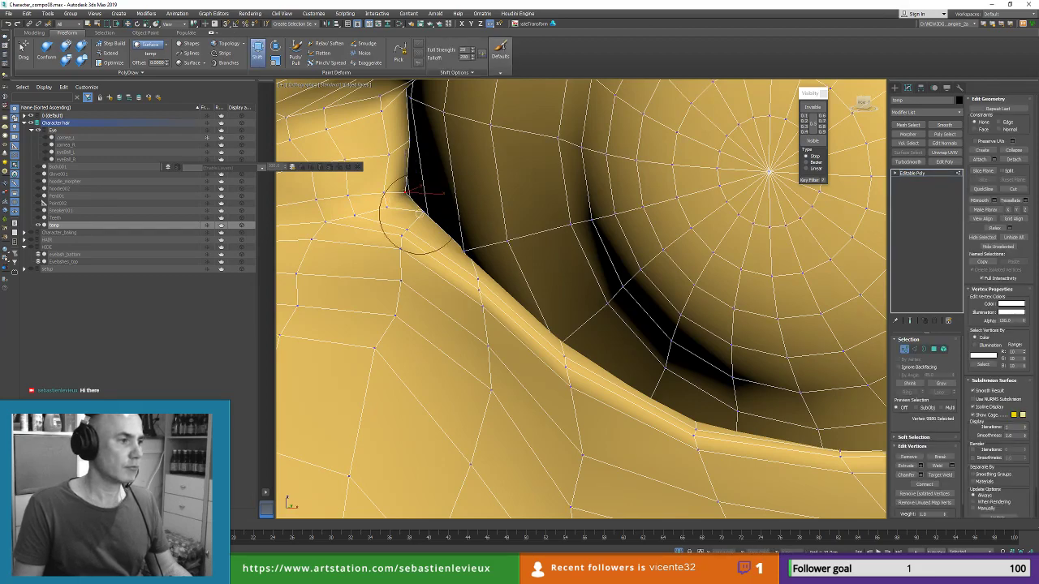
pyautogui.moveTo(430, 182); pyautogui.dragTo(433, 213)
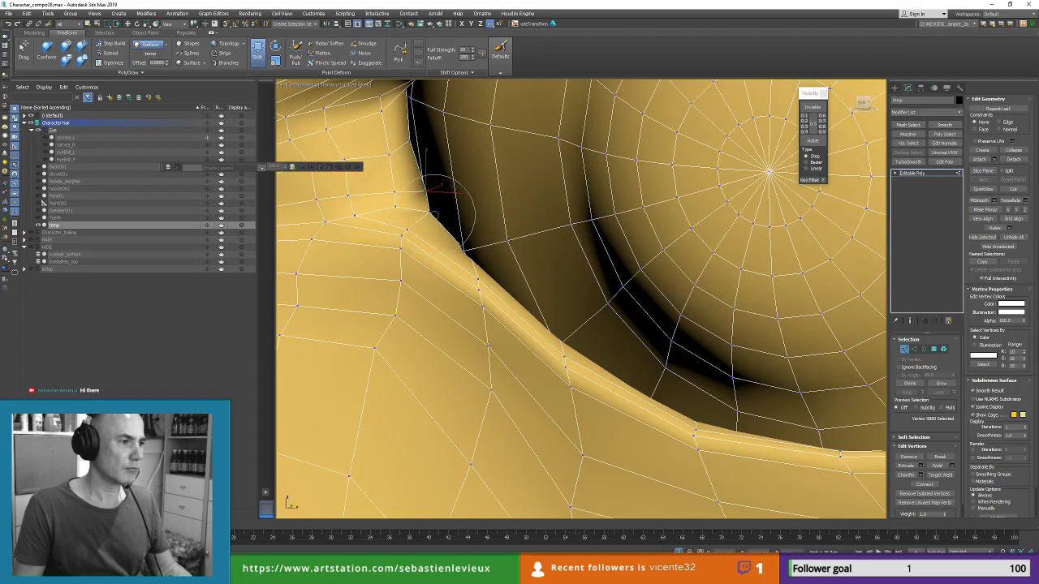
pyautogui.scroll(2, 470, 247)
pyautogui.moveTo(470, 248)
pyautogui.mouseDown()
pyautogui.moveTo(511, 227)
pyautogui.moveTo(499, 225)
pyautogui.mouseUp()
pyautogui.rightClick(561, 247)
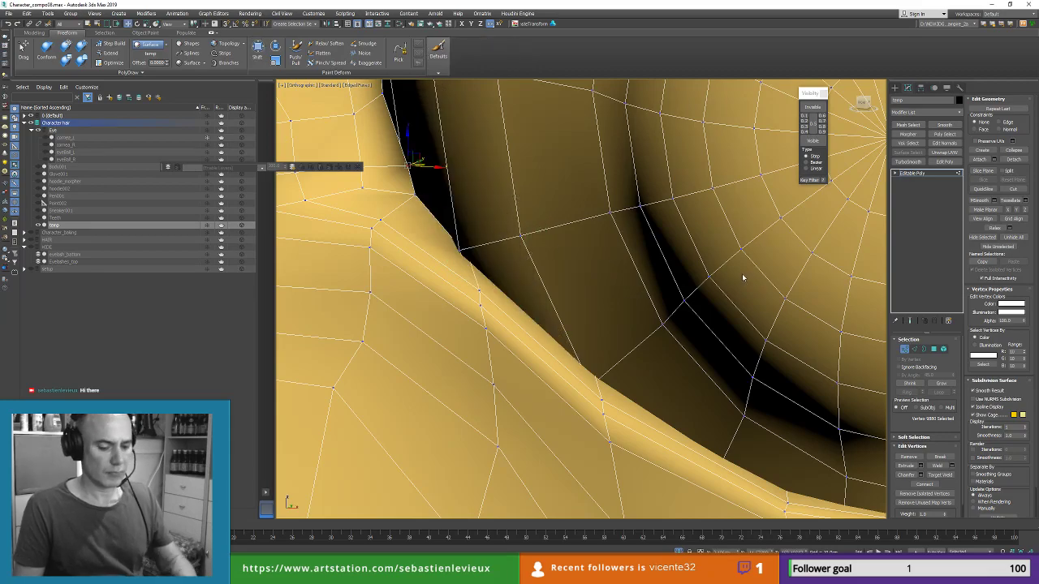
pyautogui.hotkey('ctrl', 'z')
# Step: Delete the temp mesh and show the full character with its body, eyeballs, corneas and clothing again
pyautogui.click(904, 349)
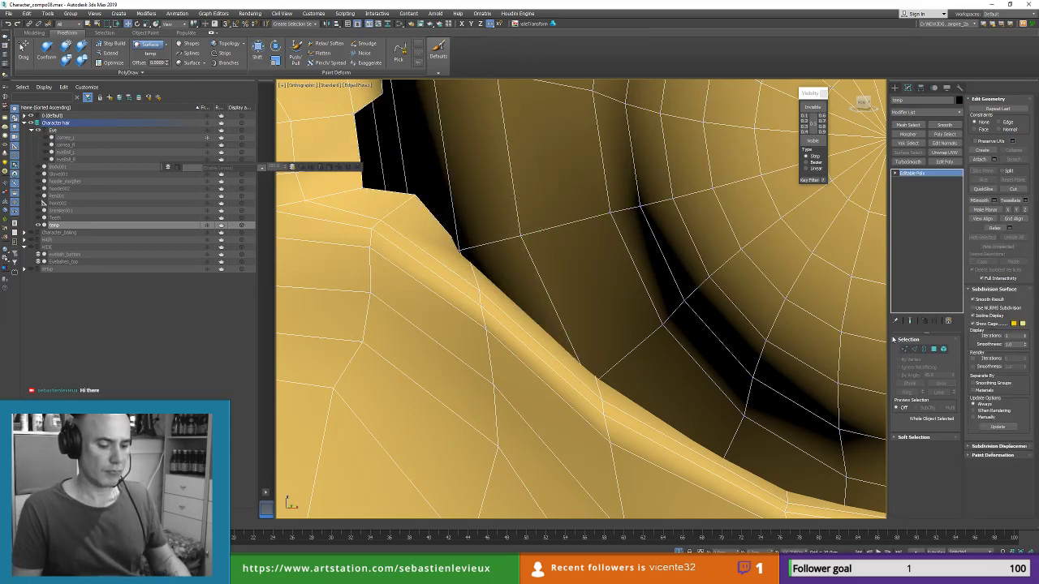
pyautogui.press('Delete')
pyautogui.scroll(-4, 524, 202)
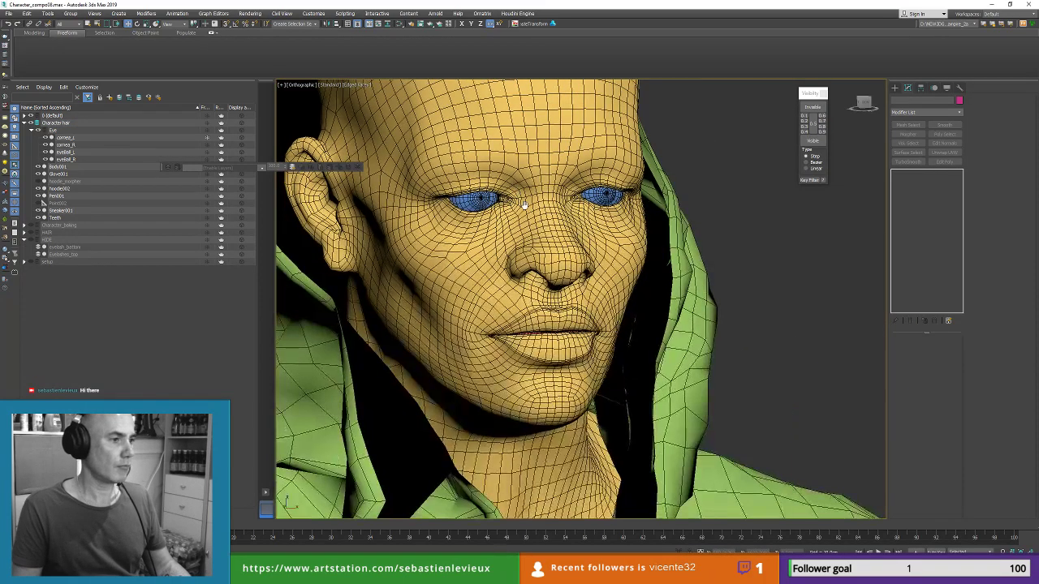
pyautogui.moveTo(524, 202); pyautogui.dragTo(555, 244, button='middle')
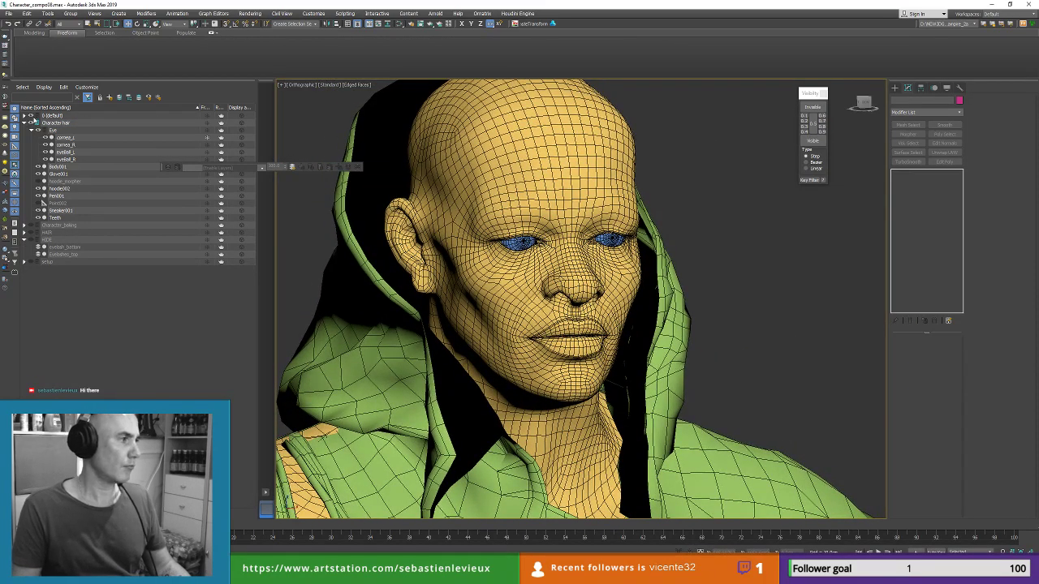
# Step: Expand the default layer and unhide the bottom and top eyelashes, framing the character's eyes
pyautogui.click(25, 115)
pyautogui.click(38, 123)
pyautogui.click(38, 131)
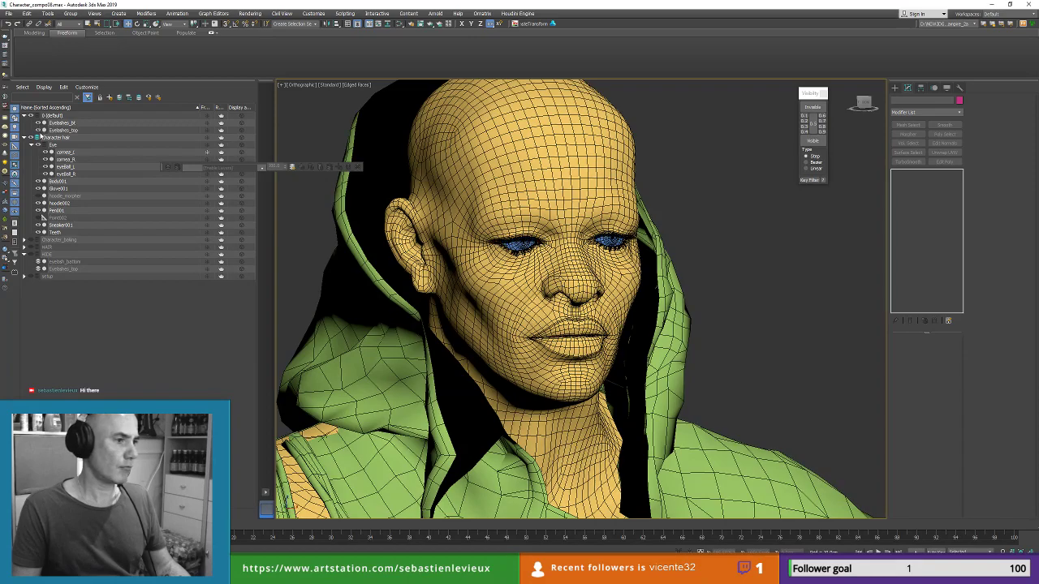
pyautogui.scroll(7, 521, 220)
pyautogui.moveTo(525, 221); pyautogui.dragTo(526, 215, button='middle')
pyautogui.scroll(-2, 526, 214)
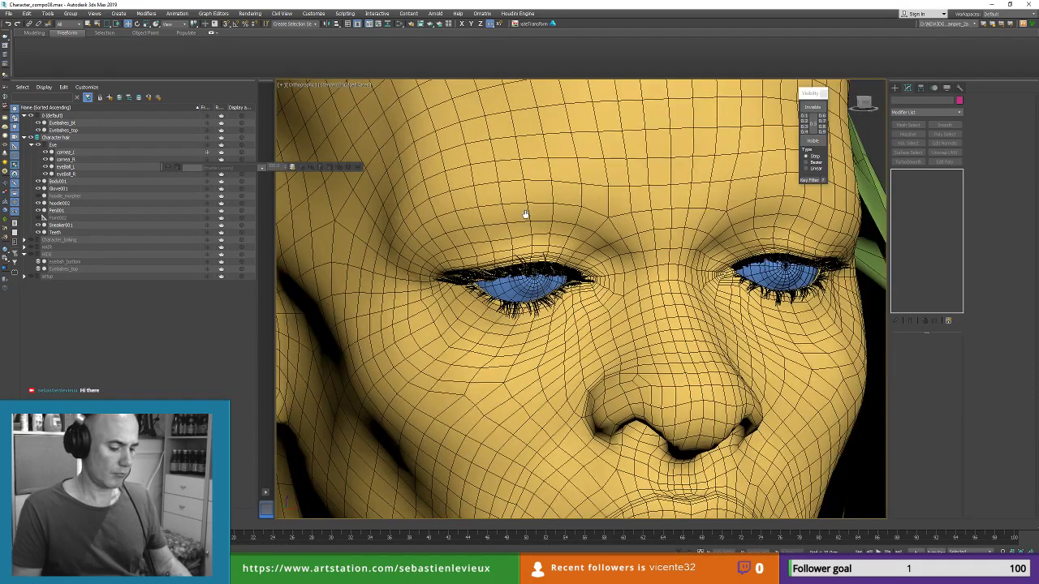
# Step: Frame the left eye and its lashes from the front, check the character's render in Marmoset Toolbag, and return to 3ds Max
pyautogui.press('p')
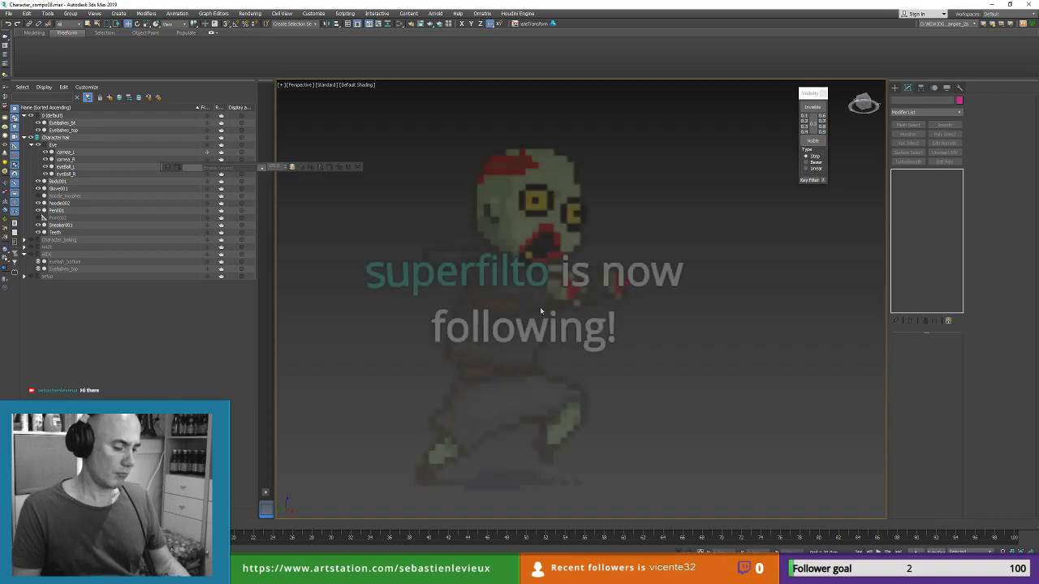
pyautogui.press('f')
pyautogui.scroll(6, 562, 325)
pyautogui.moveTo(561, 268); pyautogui.dragTo(531, 439, button='middle')
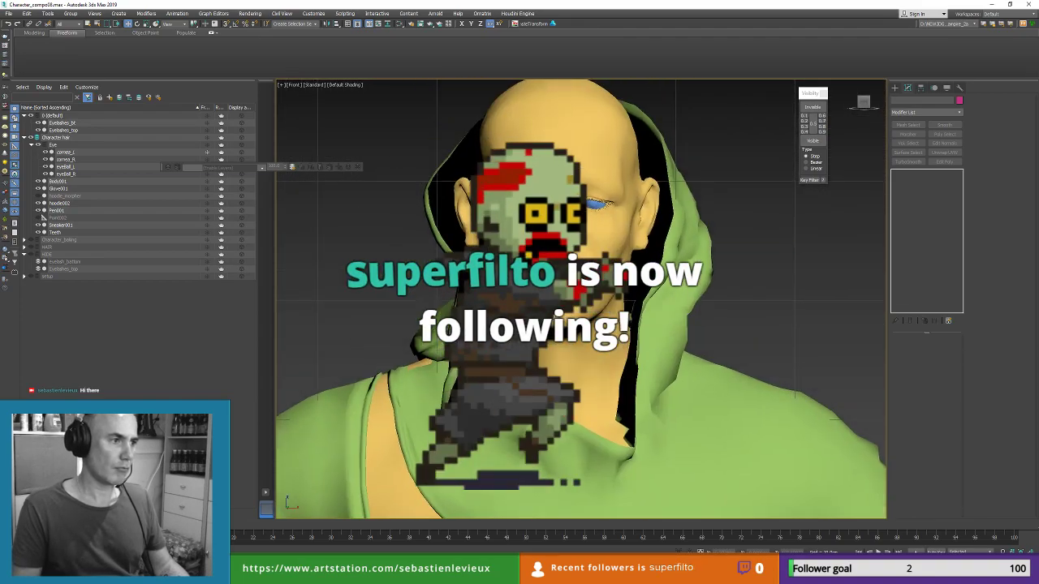
pyautogui.scroll(8, 471, 203)
pyautogui.moveTo(485, 481); pyautogui.dragTo(517, 536, button='middle')
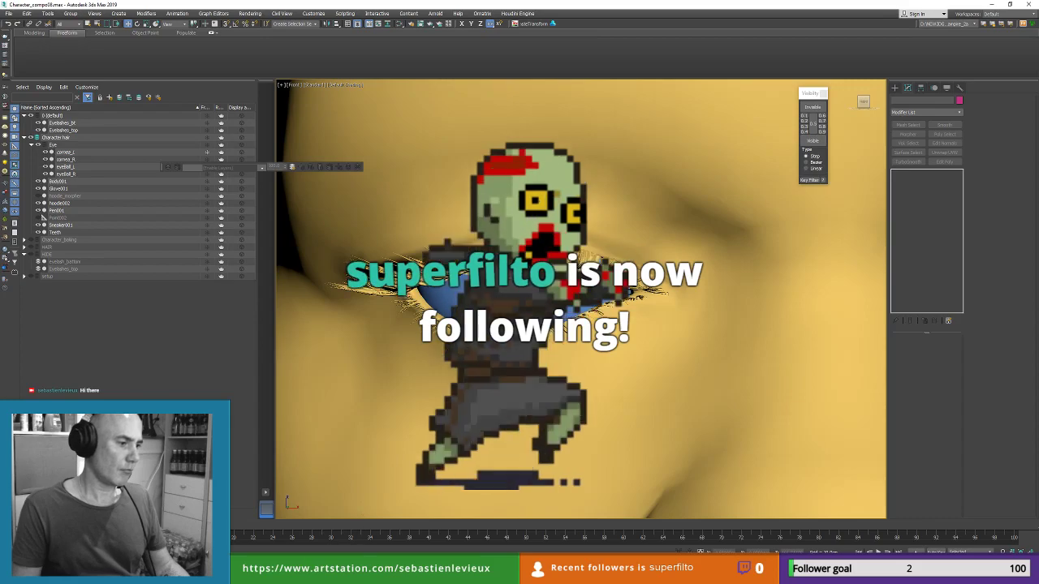
pyautogui.hotkey('alt', 'Tab')
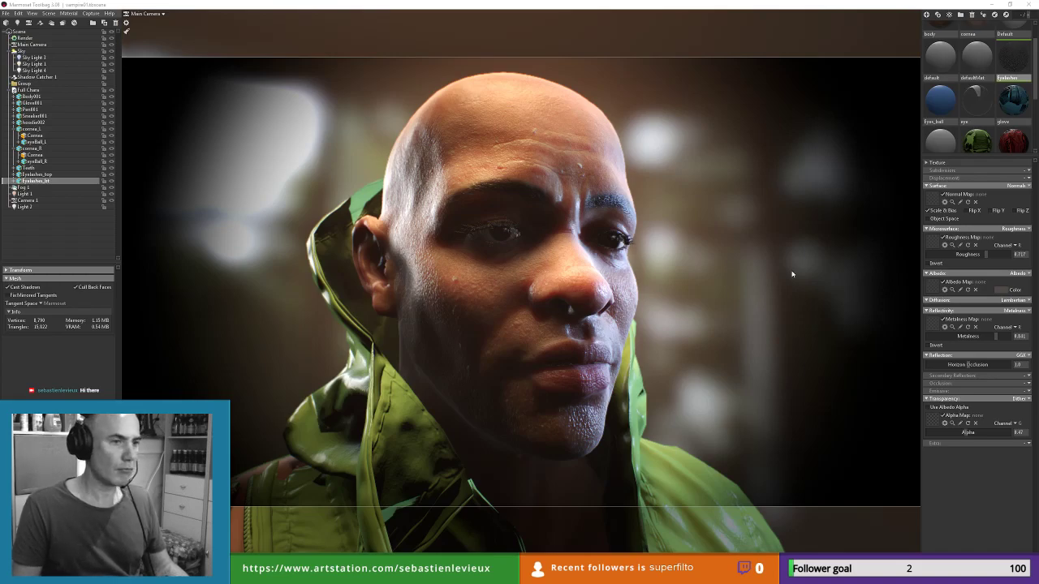
pyautogui.click(992, 5)
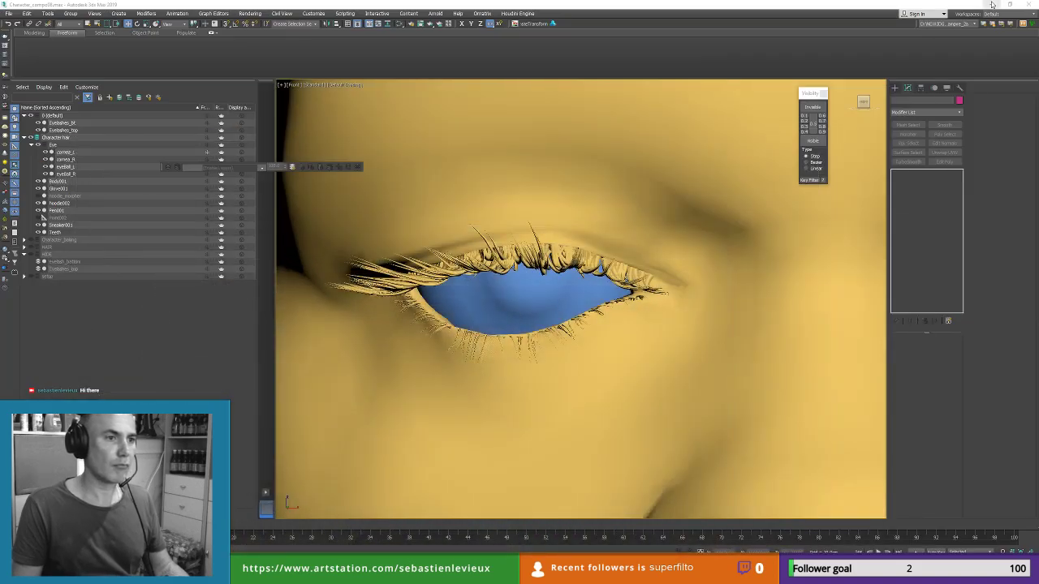
# Step: Select the left eyeball together with the body mesh and isolate them
pyautogui.scroll(3, 433, 332)
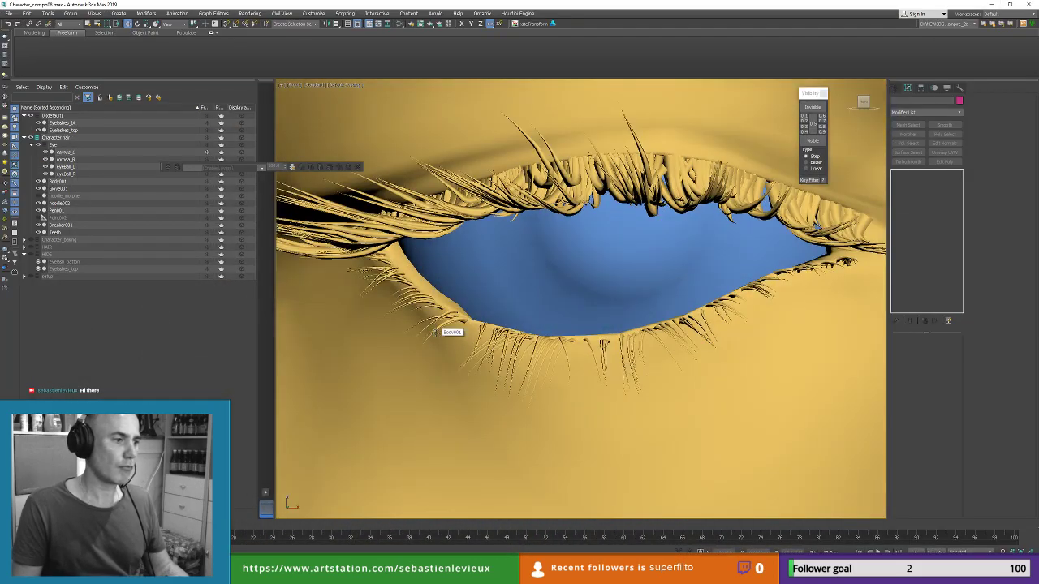
pyautogui.click(438, 261)
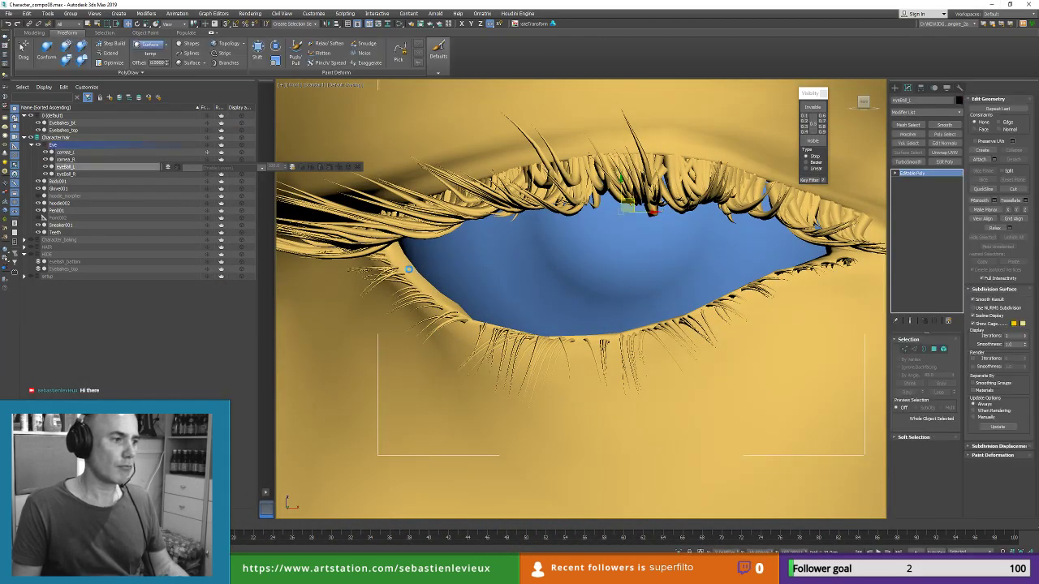
pyautogui.keyDown('ctrl'); pyautogui.click(409, 274); pyautogui.keyUp('ctrl')
pyautogui.hotkey('alt', 'q')
pyautogui.moveTo(573, 186); pyautogui.dragTo(605, 252, button='middle')
pyautogui.scroll(6, 591, 195)
pyautogui.scroll(4, 585, 359)
pyautogui.moveTo(606, 383); pyautogui.dragTo(535, 334, button='middle')
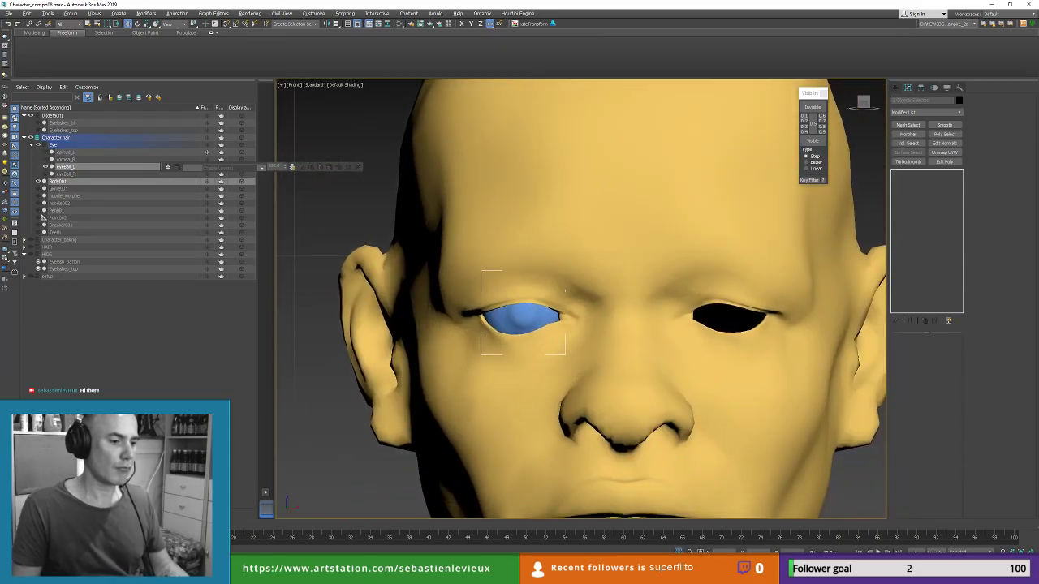
# Step: Leave isolation, add the right eyeball to the selection, and isolate the body with both eyeballs
pyautogui.hotkey('alt', 'q')
pyautogui.scroll(-6, 592, 270)
pyautogui.moveTo(719, 272); pyautogui.dragTo(501, 245, button='middle')
pyautogui.scroll(-3, 501, 245)
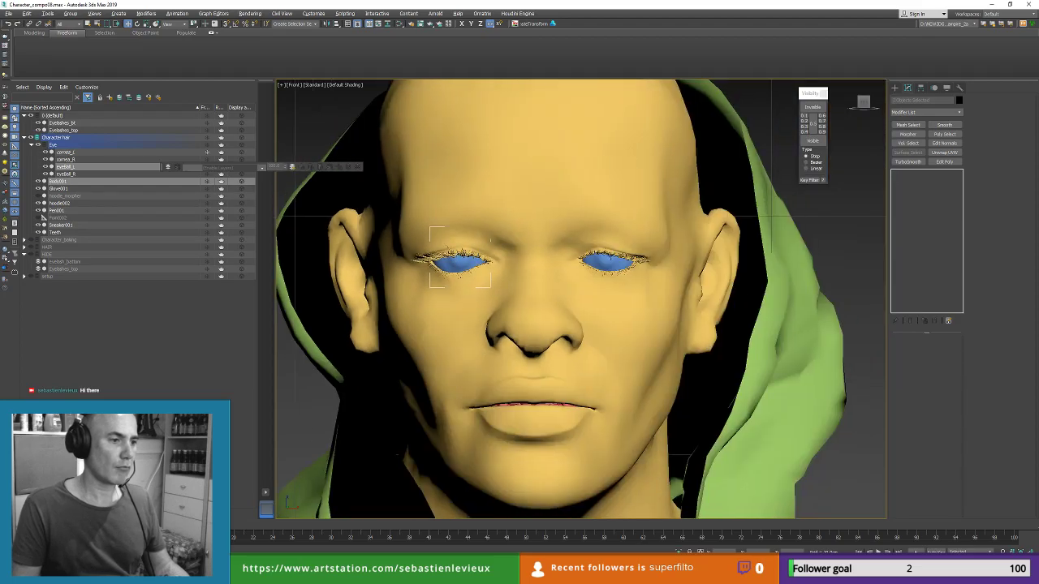
pyautogui.click(624, 275)
pyautogui.hotkey('alt', 'q')
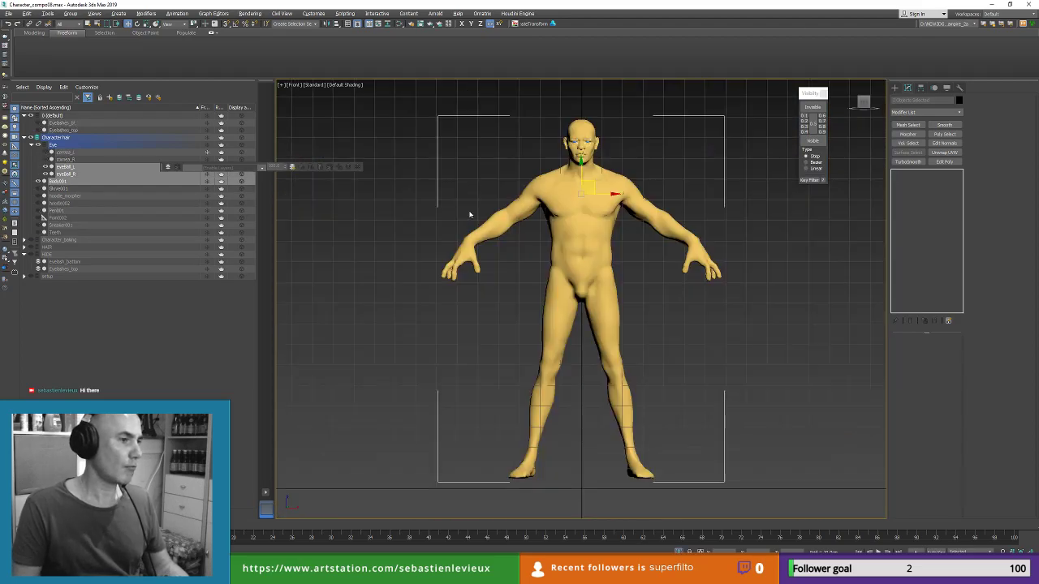
# Step: Show edged faces and select the body mesh vertex at the left eye's outer corner
pyautogui.scroll(15, 469, 214)
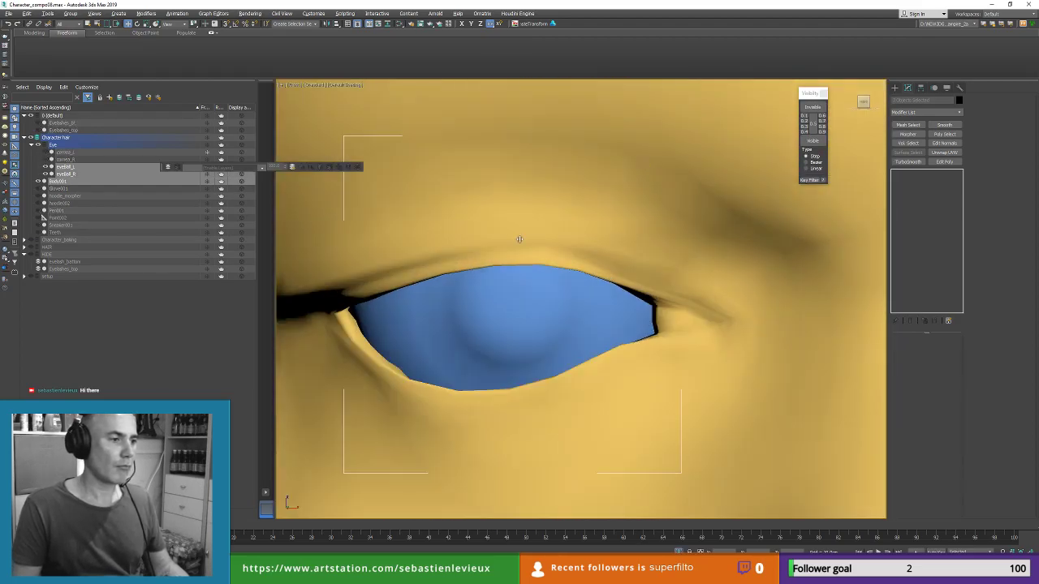
pyautogui.scroll(5, 476, 271)
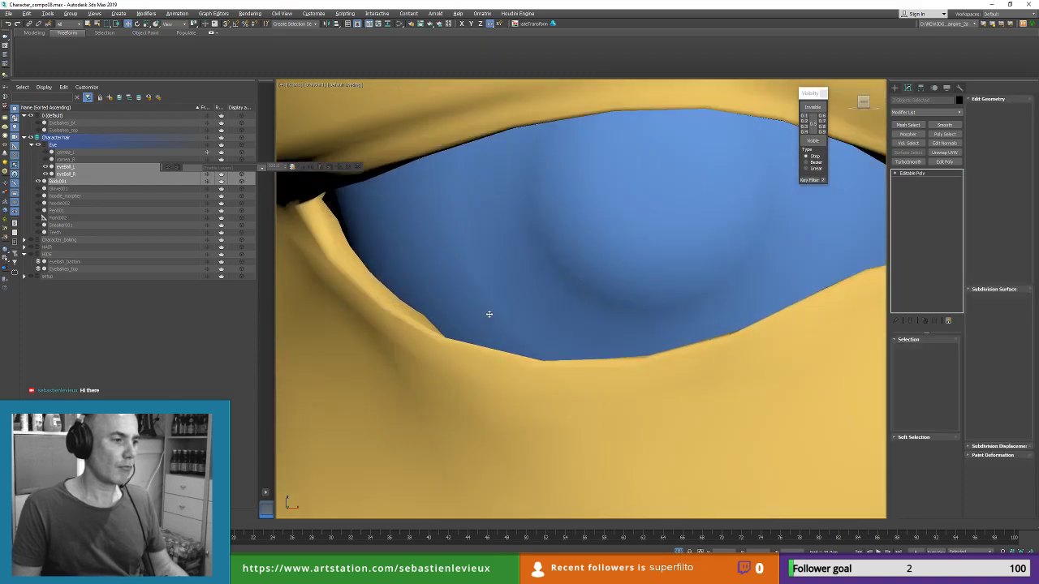
pyautogui.press('F4')
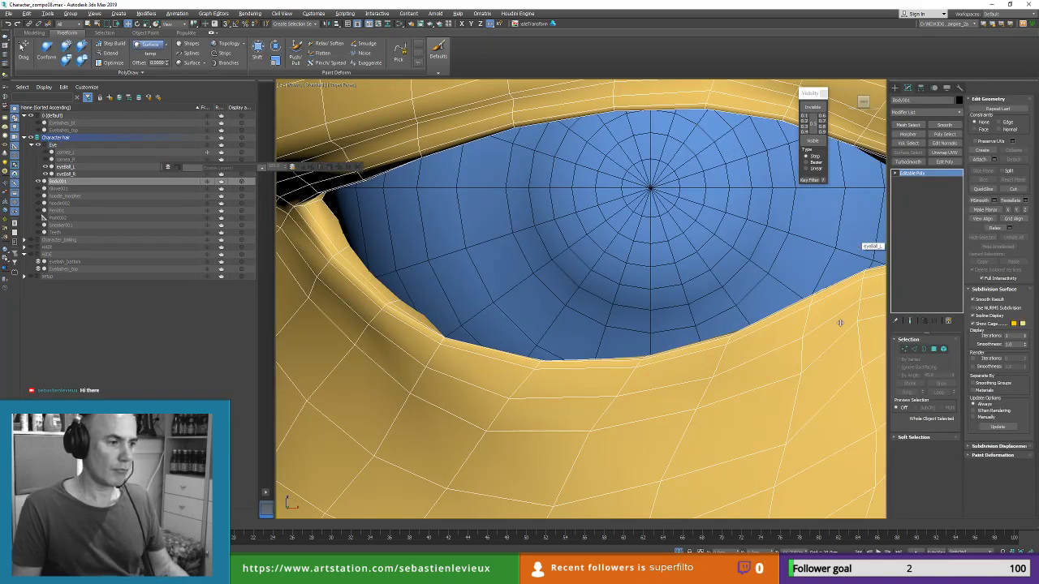
pyautogui.click(906, 349)
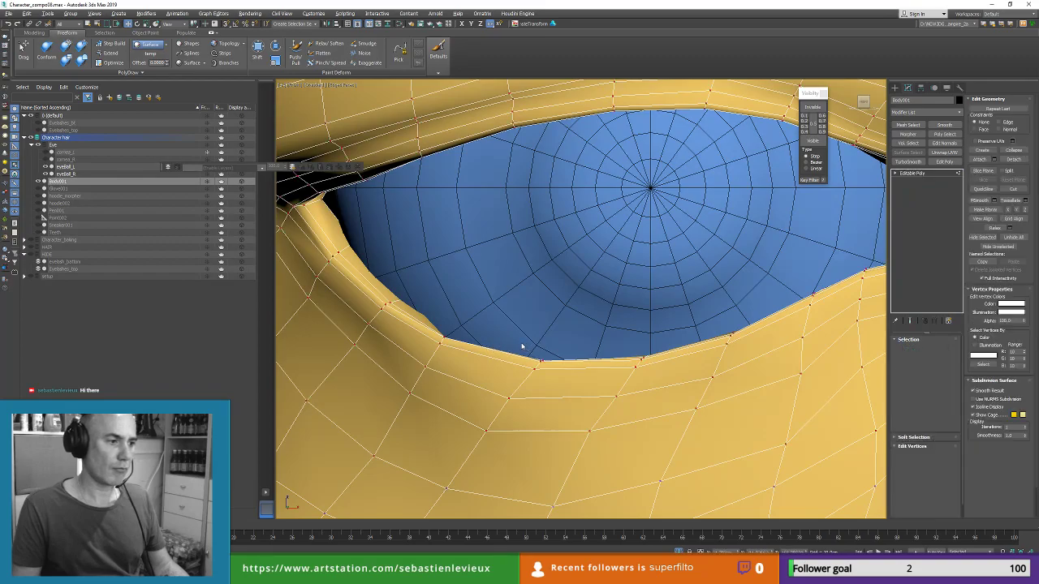
pyautogui.moveTo(560, 365)
pyautogui.keyDown('alt'); pyautogui.mouseDown(button='middle')
pyautogui.moveTo(519, 373)
pyautogui.moveTo(560, 349)
pyautogui.mouseUp(button='middle'); pyautogui.keyUp('alt')
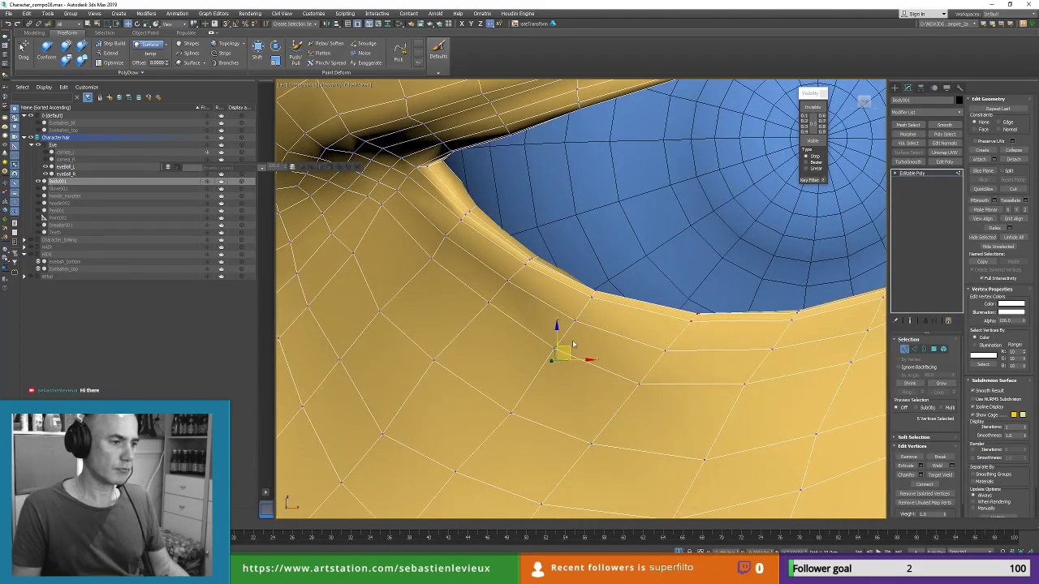
pyautogui.keyDown('alt'); pyautogui.moveTo(608, 311); pyautogui.dragTo(581, 240, button='middle'); pyautogui.keyUp('alt')
pyautogui.click(527, 230)
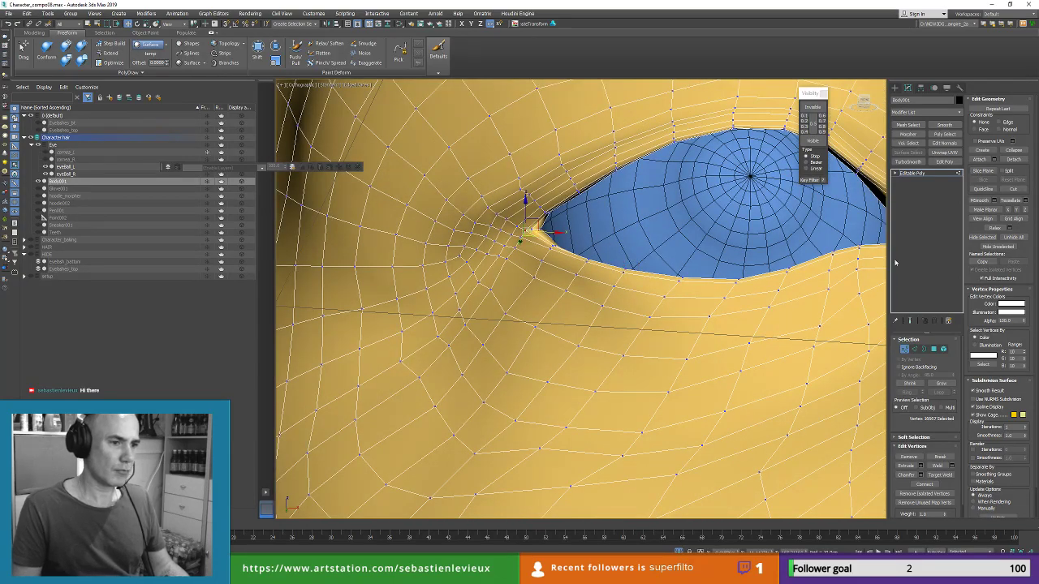
# Step: Add an Edit Poly modifier to the body mesh and activate a resized Shift brush at its vertex level
pyautogui.click(257, 48)
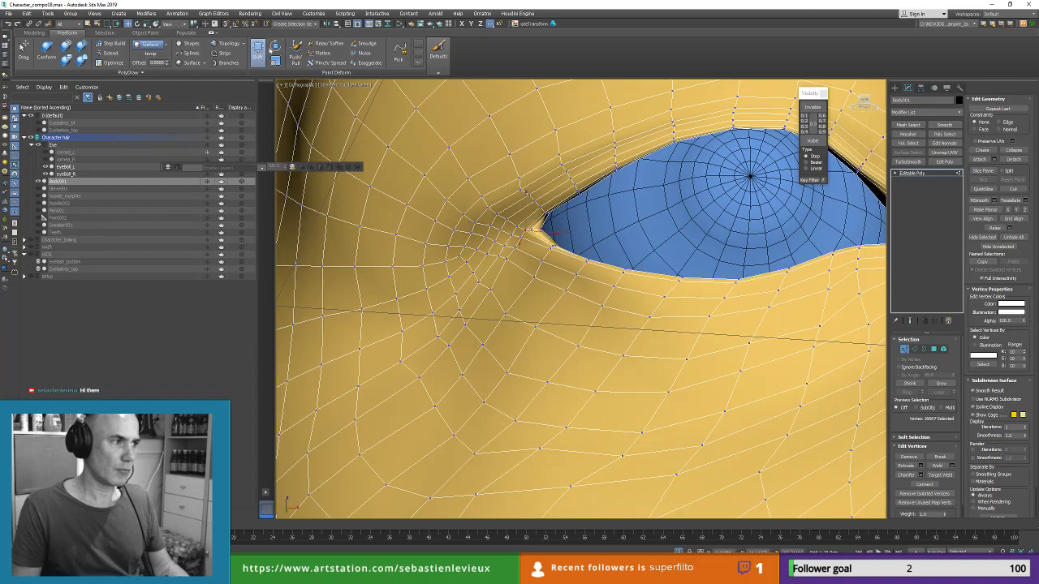
pyautogui.scroll(2, 512, 252)
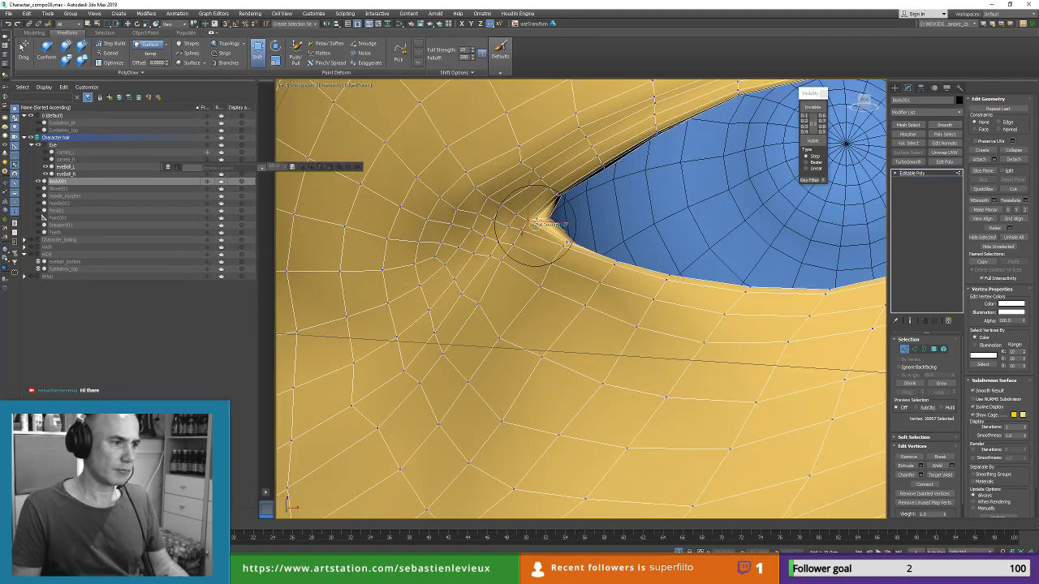
pyautogui.keyDown('ctrl'); pyautogui.moveTo(536, 226); pyautogui.dragTo(536, 203); pyautogui.keyUp('ctrl')
pyautogui.click(944, 162)
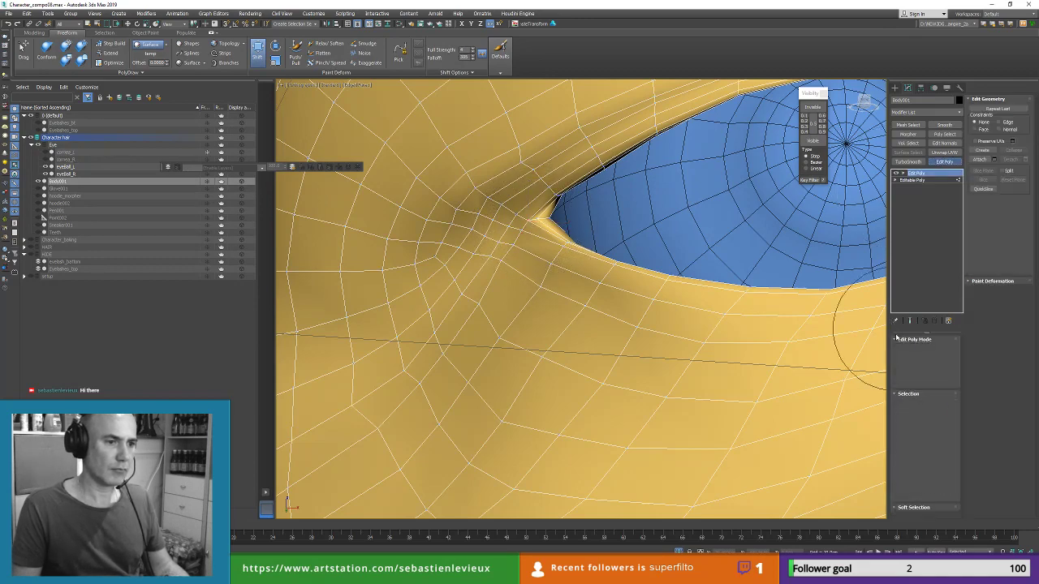
pyautogui.click(914, 180)
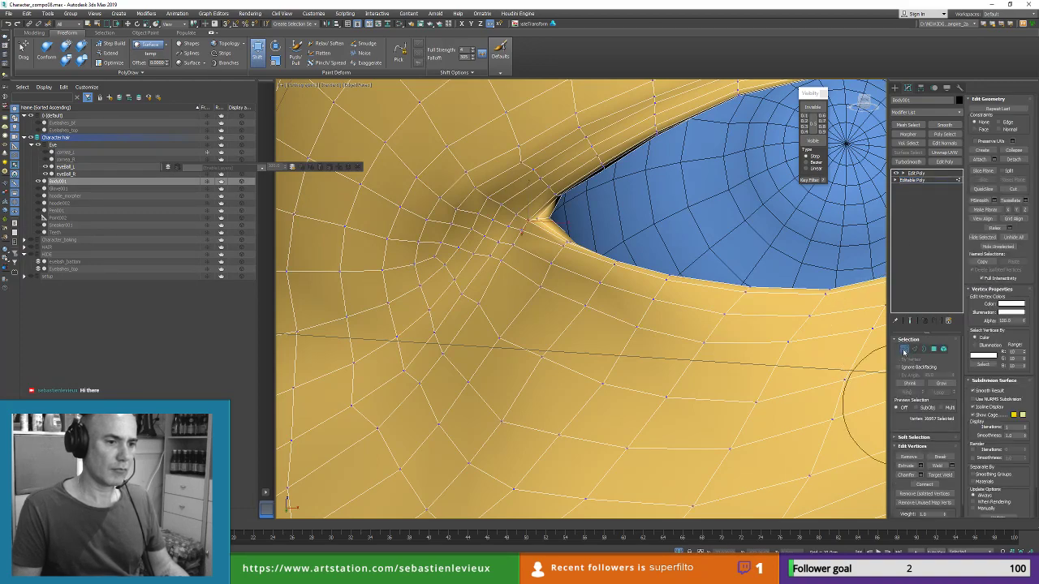
pyautogui.click(923, 174)
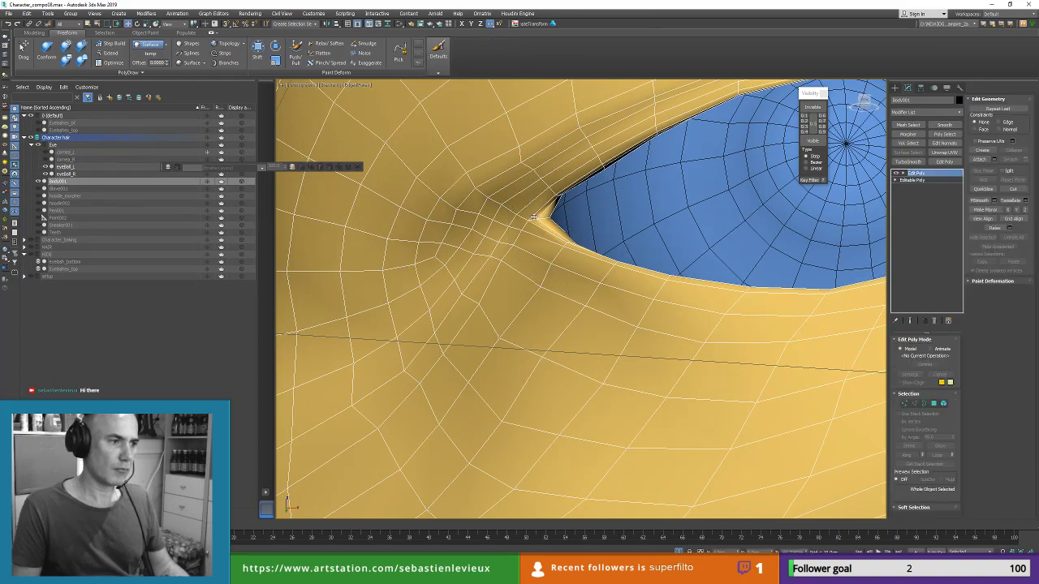
pyautogui.click(903, 403)
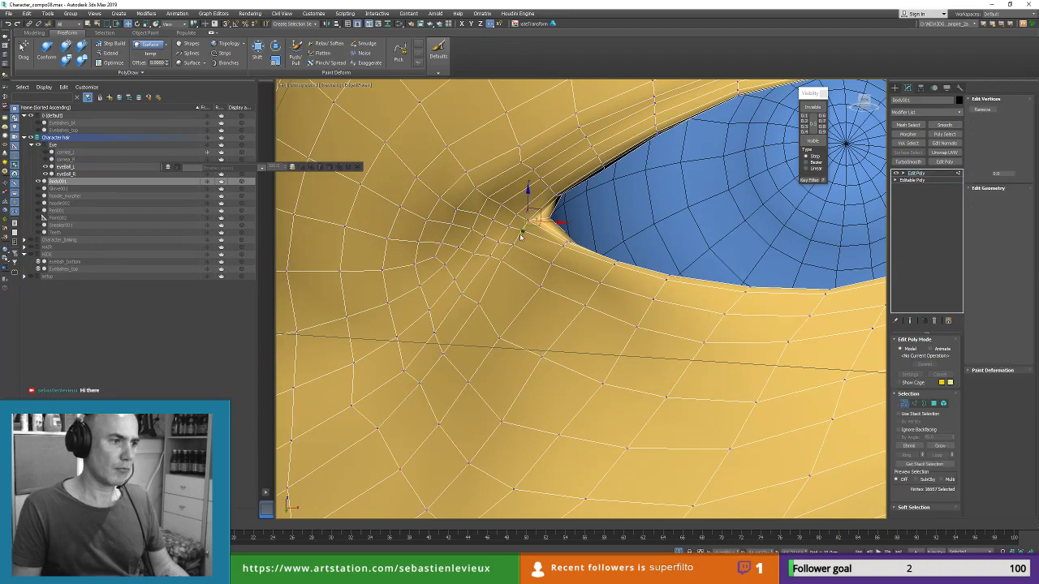
pyautogui.click(260, 51)
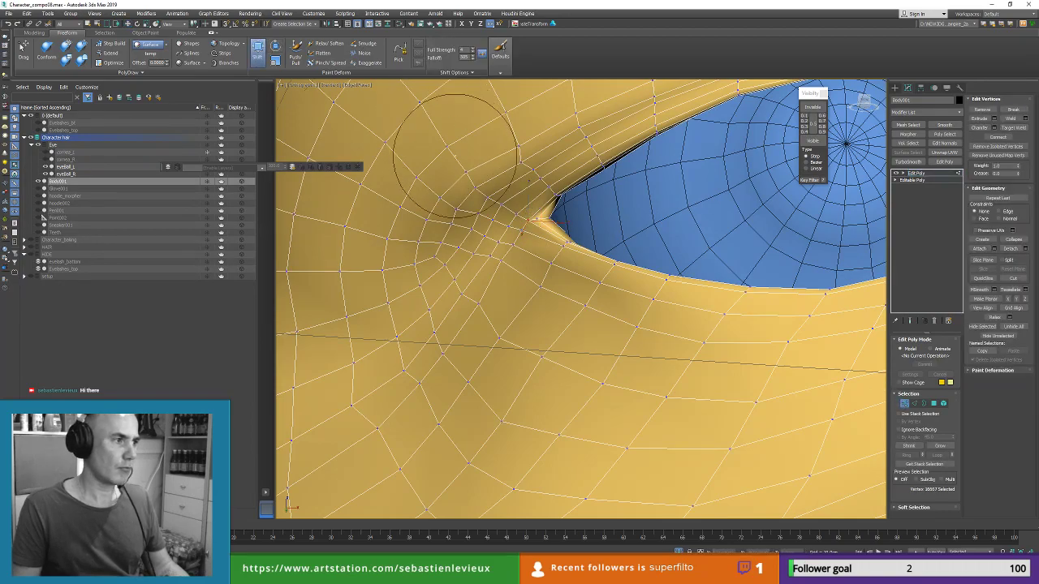
# Step: Examine the left eye's outer corner and the fit of the eyelid rims around the eyeball from several angles
pyautogui.scroll(4, 529, 203)
pyautogui.moveTo(515, 227)
pyautogui.keyDown('alt'); pyautogui.mouseDown(button='middle')
pyautogui.moveTo(511, 241)
pyautogui.moveTo(499, 232)
pyautogui.moveTo(556, 220)
pyautogui.moveTo(552, 209)
pyautogui.moveTo(572, 184)
pyautogui.mouseUp(button='middle'); pyautogui.keyUp('alt')
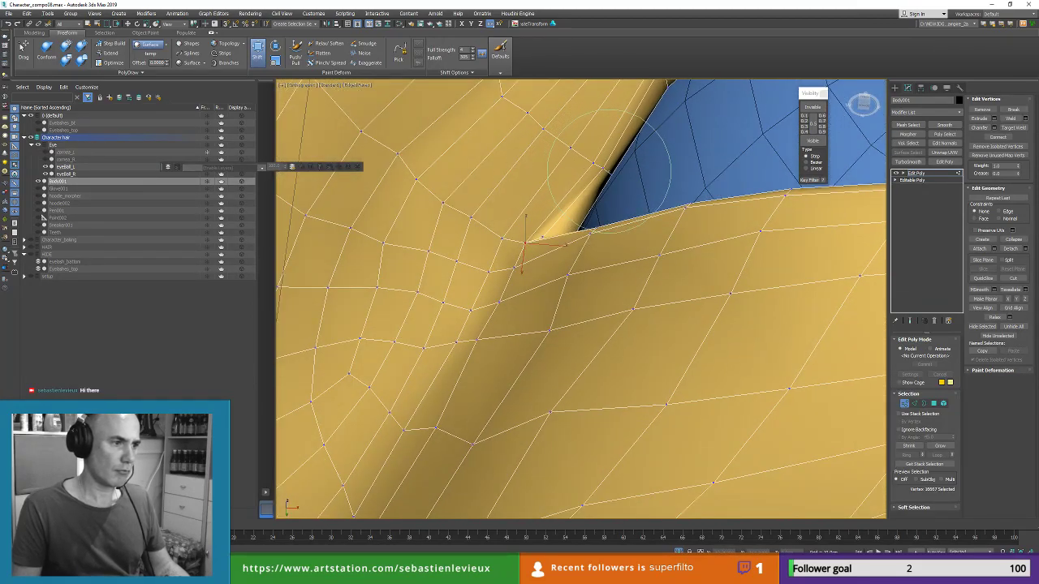
pyautogui.moveTo(611, 171)
pyautogui.keyDown('alt'); pyautogui.mouseDown(button='middle')
pyautogui.moveTo(621, 190)
pyautogui.moveTo(636, 152)
pyautogui.moveTo(568, 186)
pyautogui.moveTo(547, 235)
pyautogui.moveTo(565, 245)
pyautogui.mouseUp(button='middle'); pyautogui.keyUp('alt')
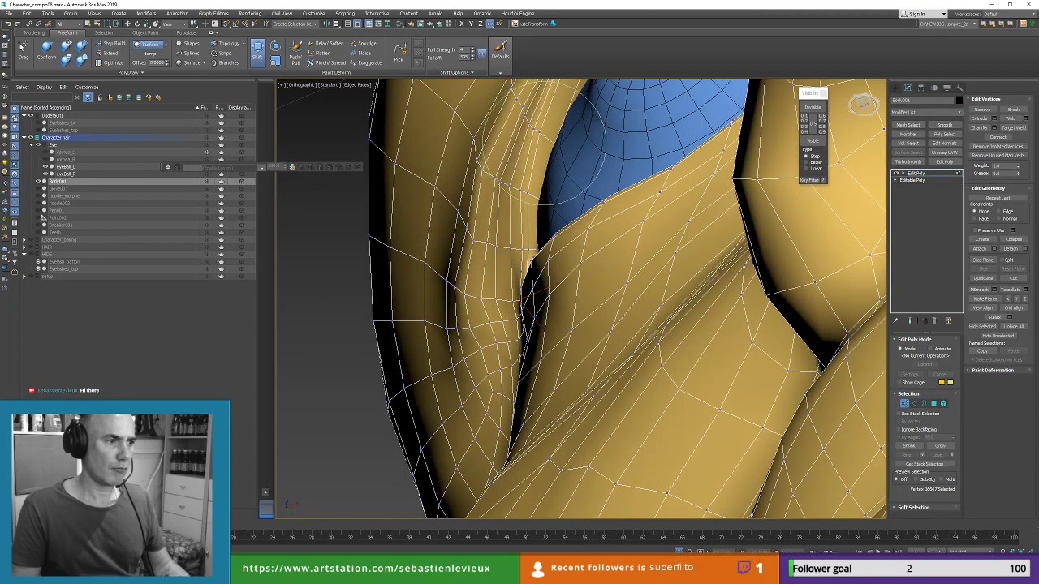
pyautogui.moveTo(572, 138)
pyautogui.keyDown('alt'); pyautogui.mouseDown(button='middle')
pyautogui.moveTo(557, 225)
pyautogui.moveTo(625, 180)
pyautogui.moveTo(647, 208)
pyautogui.moveTo(628, 237)
pyautogui.moveTo(581, 235)
pyautogui.moveTo(629, 196)
pyautogui.moveTo(621, 181)
pyautogui.moveTo(498, 177)
pyautogui.moveTo(614, 174)
pyautogui.moveTo(610, 205)
pyautogui.moveTo(682, 195)
pyautogui.mouseUp(button='middle'); pyautogui.keyUp('alt')
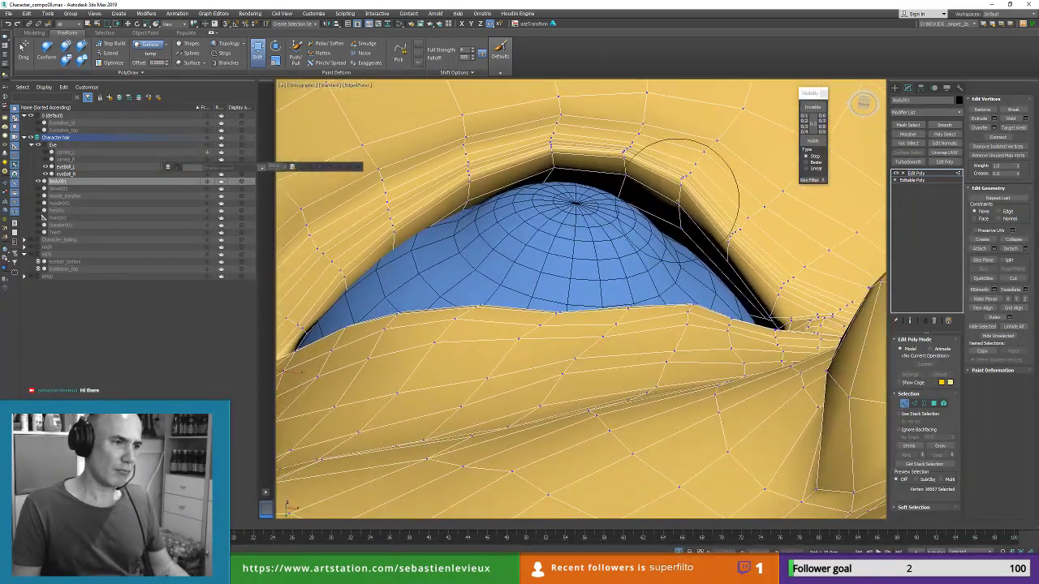
pyautogui.scroll(-3, 668, 217)
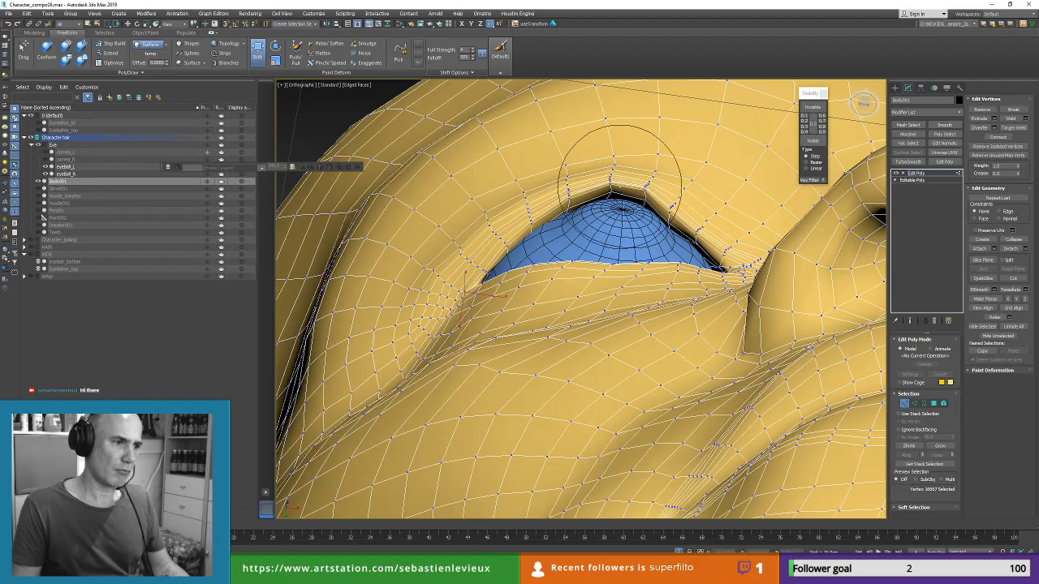
pyautogui.keyDown('alt'); pyautogui.moveTo(601, 244); pyautogui.dragTo(576, 278, button='middle'); pyautogui.keyUp('alt')
pyautogui.scroll(5, 487, 296)
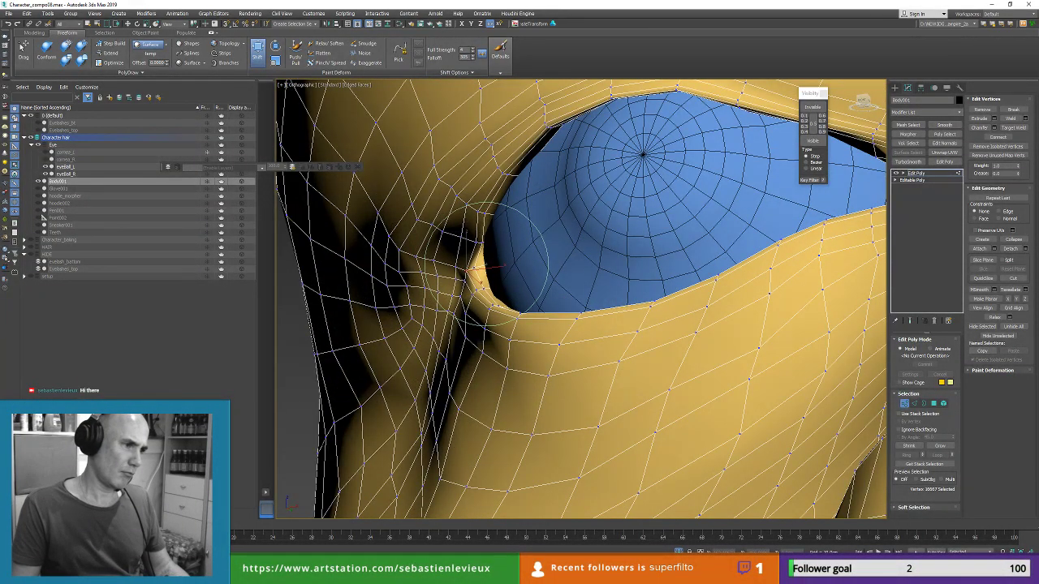
pyautogui.scroll(2, 473, 266)
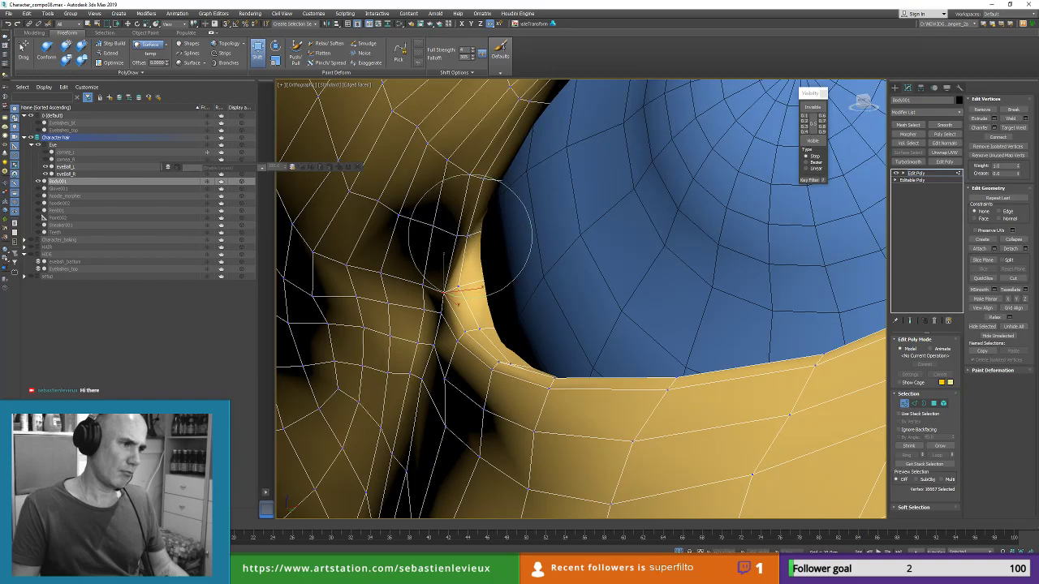
pyautogui.scroll(-3, 471, 236)
# Step: Examine the space between the eyelid rims and the eyeballs at the inner corners of both eyes
pyautogui.keyDown('alt'); pyautogui.moveTo(470, 236); pyautogui.dragTo(487, 282, button='middle'); pyautogui.keyUp('alt')
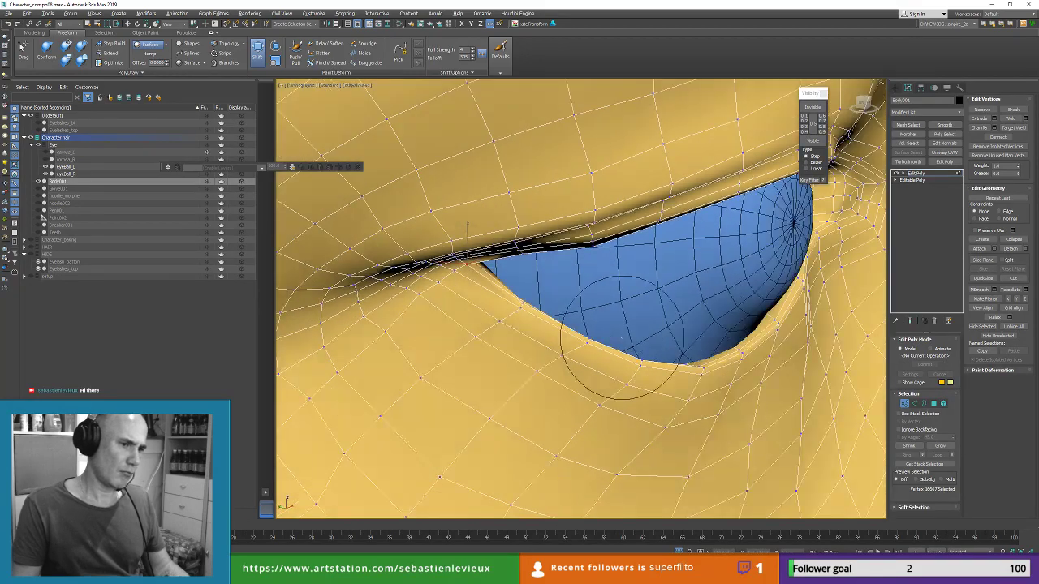
pyautogui.keyDown('alt'); pyautogui.moveTo(622, 336); pyautogui.dragTo(619, 323, button='middle'); pyautogui.keyUp('alt')
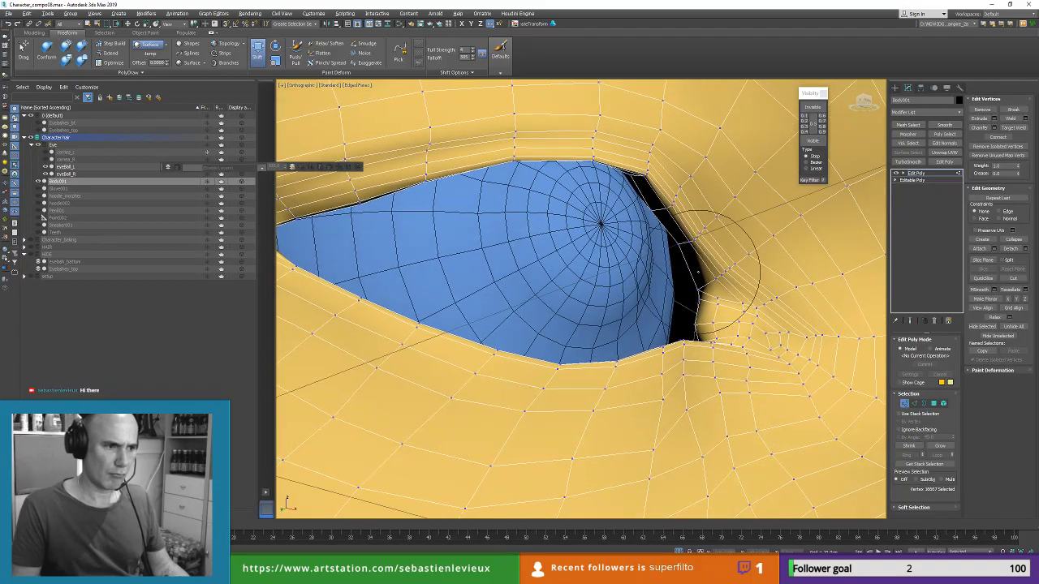
pyautogui.scroll(2, 704, 314)
pyautogui.scroll(-5, 706, 313)
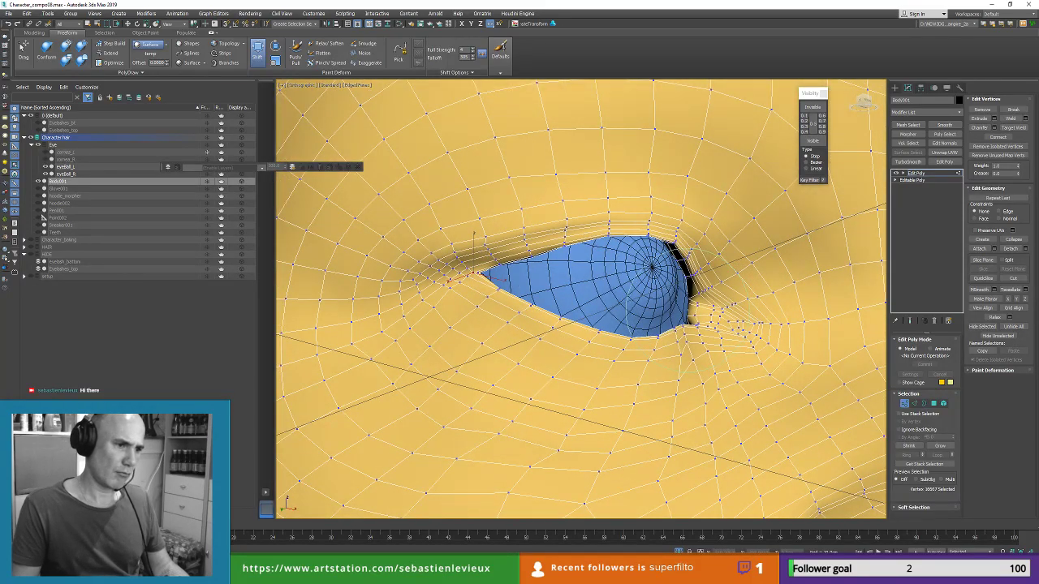
pyautogui.keyDown('alt'); pyautogui.moveTo(682, 308); pyautogui.dragTo(685, 339, button='middle'); pyautogui.keyUp('alt')
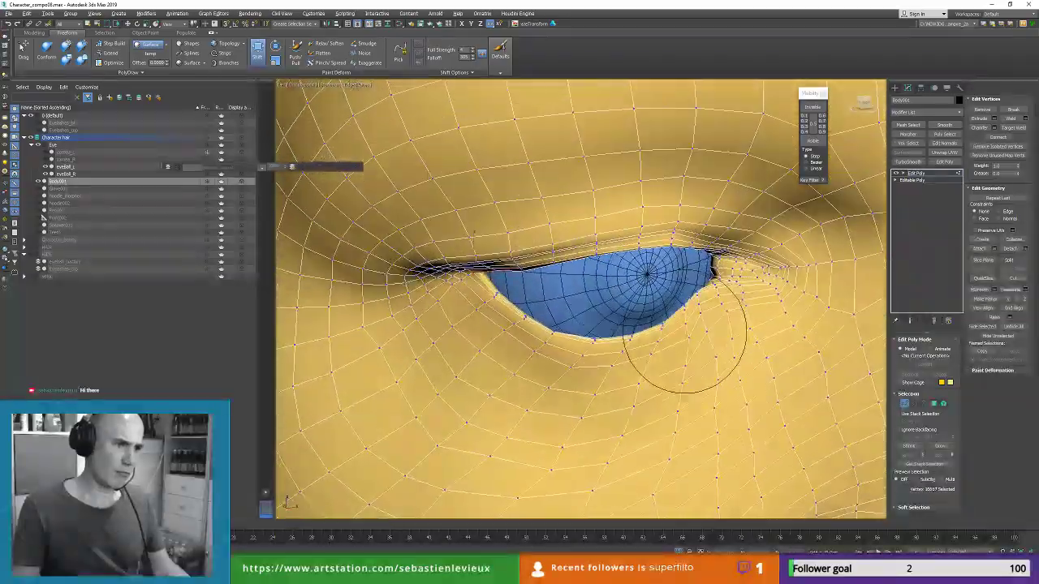
pyautogui.scroll(-8, 685, 339)
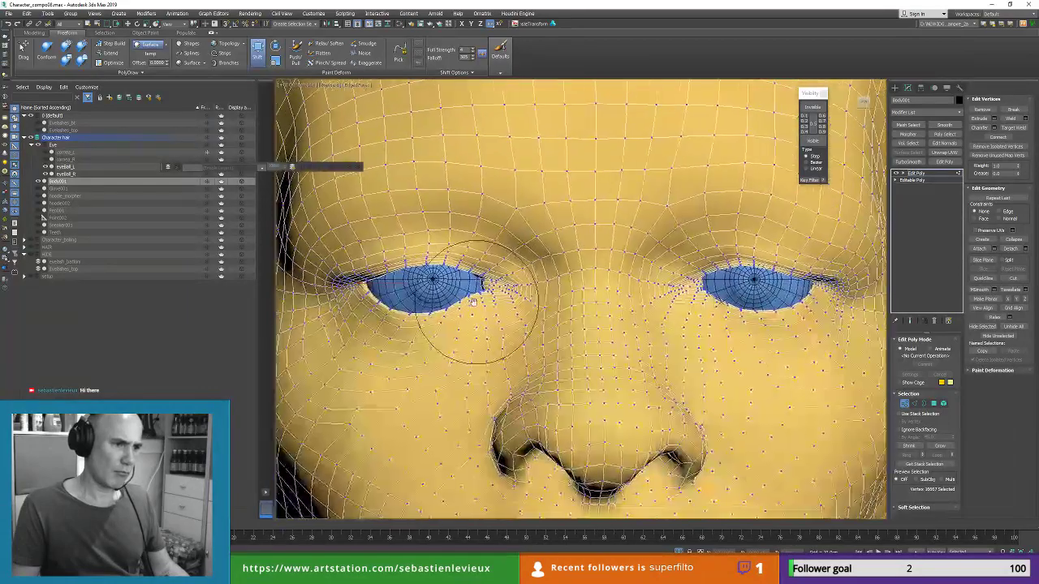
pyautogui.keyDown('alt'); pyautogui.moveTo(479, 302); pyautogui.dragTo(608, 359, button='middle'); pyautogui.keyUp('alt')
pyautogui.scroll(6, 608, 360)
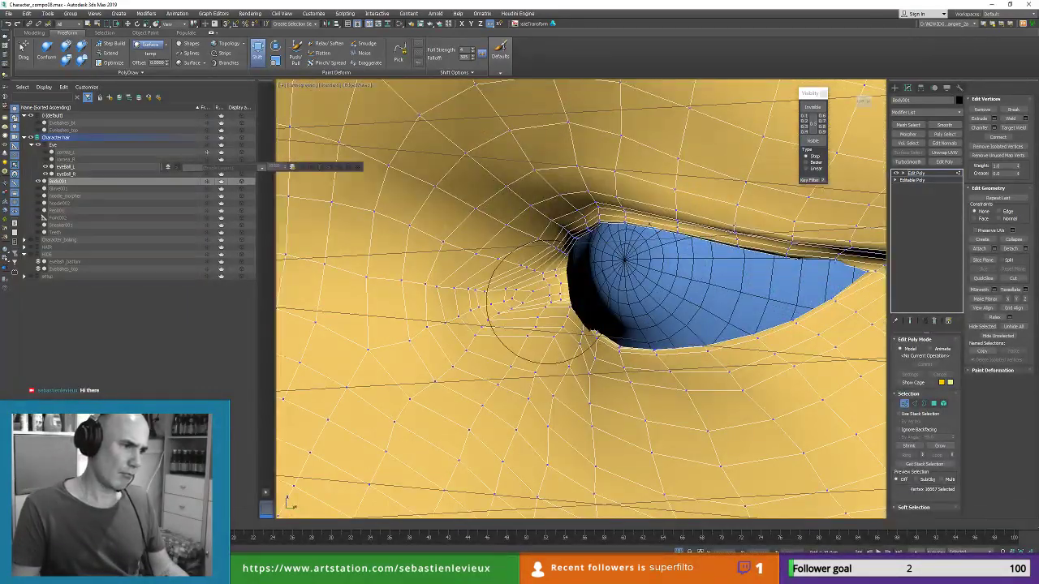
# Step: Try shifting the body mesh vertices along the left eye's inner corner, upper lid and outer corner with the Shift brush
pyautogui.keyDown('alt'); pyautogui.moveTo(557, 306); pyautogui.dragTo(622, 313, button='middle'); pyautogui.keyUp('alt')
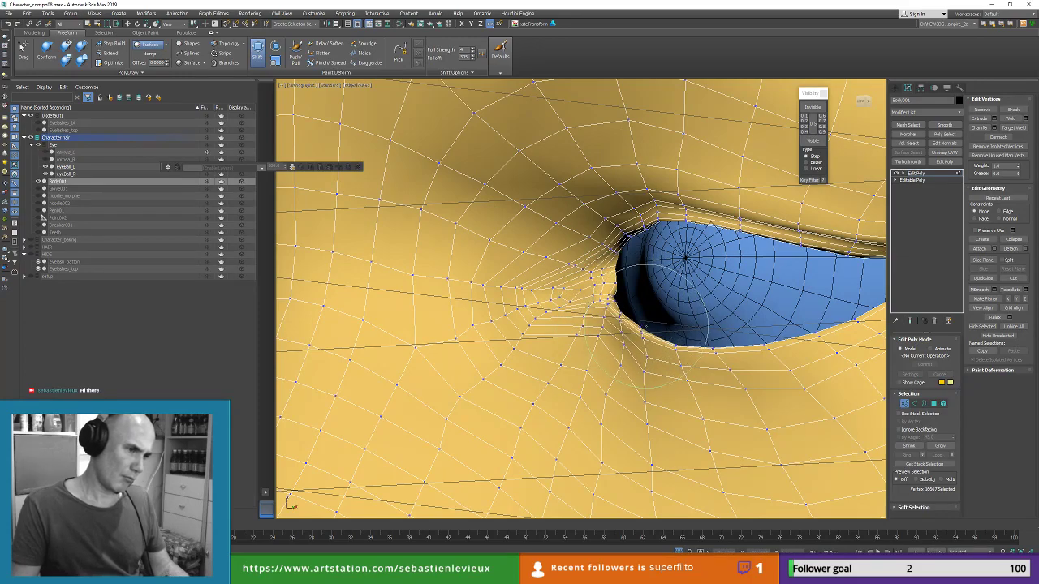
pyautogui.moveTo(604, 298)
pyautogui.keyDown('alt'); pyautogui.mouseDown(button='middle')
pyautogui.moveTo(661, 244)
pyautogui.moveTo(652, 228)
pyautogui.moveTo(698, 234)
pyautogui.moveTo(579, 243)
pyautogui.moveTo(625, 244)
pyautogui.moveTo(557, 290)
pyautogui.moveTo(609, 292)
pyautogui.mouseUp(button='middle'); pyautogui.keyUp('alt')
pyautogui.moveTo(605, 276)
pyautogui.mouseDown()
pyautogui.moveTo(568, 197)
pyautogui.moveTo(661, 174)
pyautogui.moveTo(631, 203)
pyautogui.mouseUp()
pyautogui.keyDown('alt'); pyautogui.moveTo(696, 151); pyautogui.dragTo(603, 139, button='middle'); pyautogui.keyUp('alt')
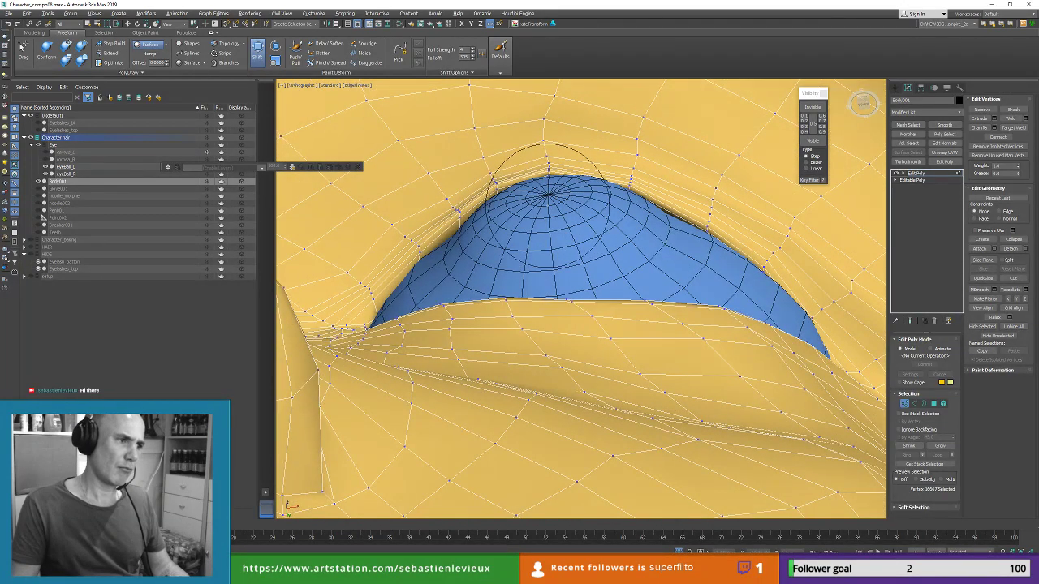
pyautogui.moveTo(618, 195)
pyautogui.mouseDown()
pyautogui.moveTo(636, 192)
pyautogui.moveTo(623, 194)
pyautogui.mouseUp()
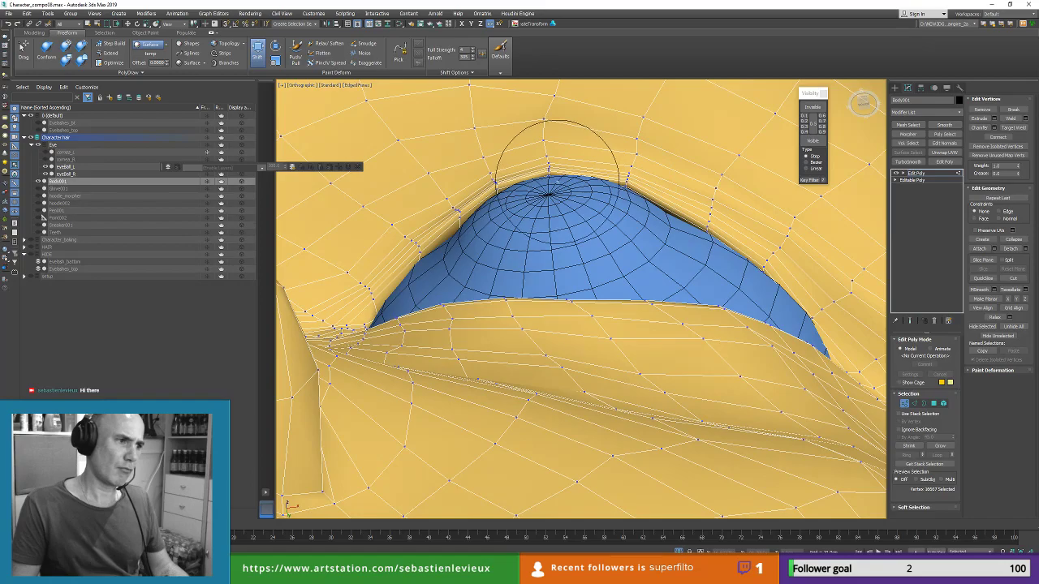
pyautogui.moveTo(558, 183); pyautogui.dragTo(561, 179)
pyautogui.keyDown('alt'); pyautogui.moveTo(621, 212); pyautogui.dragTo(610, 224, button='middle'); pyautogui.keyUp('alt')
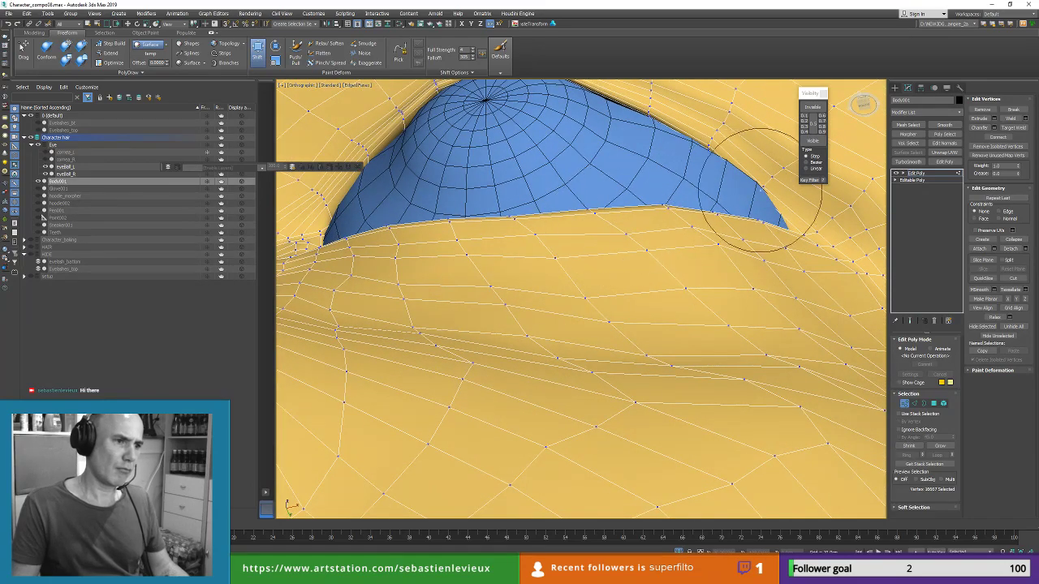
pyautogui.moveTo(764, 187); pyautogui.dragTo(775, 181)
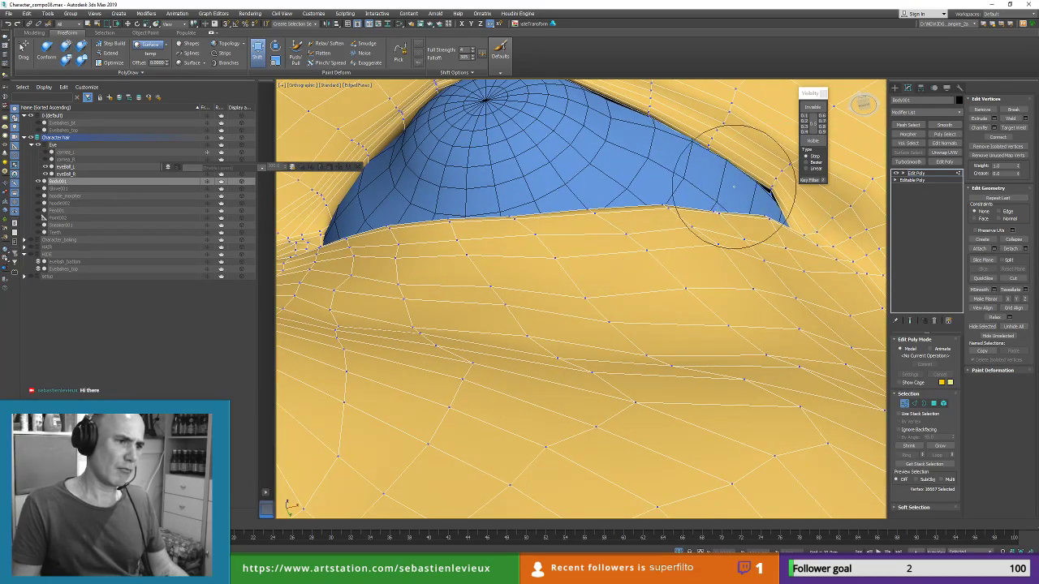
# Step: Delete the Edit Poly modifier from the body mesh, discarding its eyelid edits
pyautogui.scroll(-4, 711, 207)
pyautogui.moveTo(711, 207)
pyautogui.mouseDown(button='middle')
pyautogui.moveTo(666, 234)
pyautogui.moveTo(680, 260)
pyautogui.moveTo(672, 197)
pyautogui.moveTo(673, 251)
pyautogui.moveTo(707, 276)
pyautogui.mouseUp(button='middle')
pyautogui.scroll(-5, 708, 284)
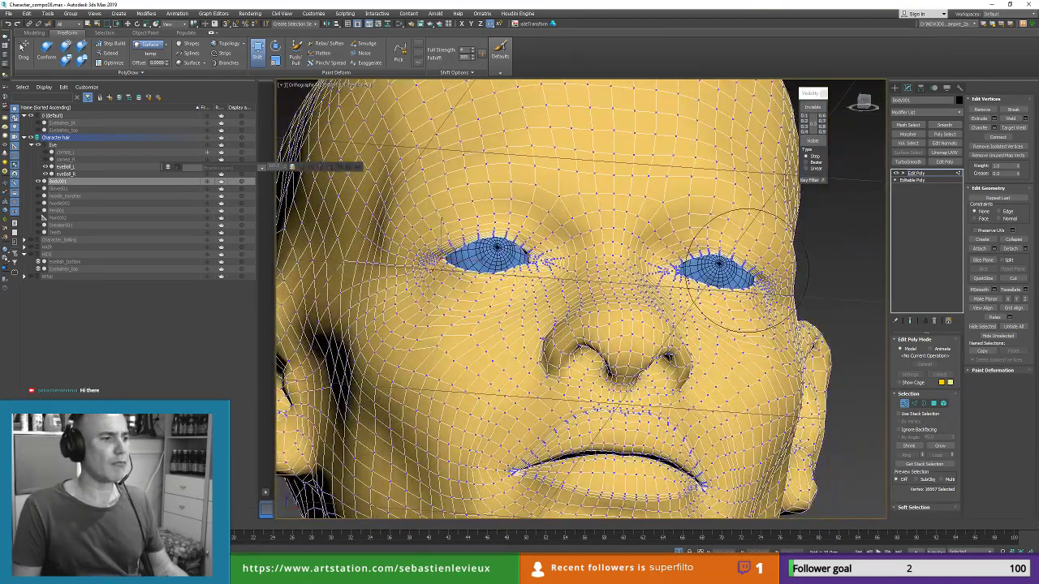
pyautogui.click(934, 320)
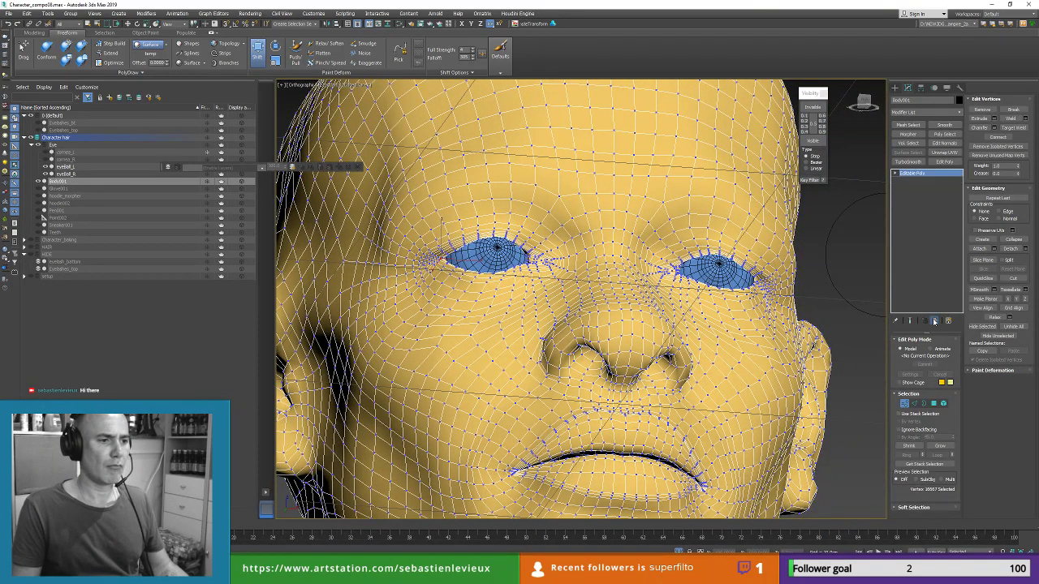
# Step: Examine the body mesh at both corners of the left eye and check the rim vertex at its inner corner
pyautogui.press('1')
pyautogui.scroll(6, 718, 242)
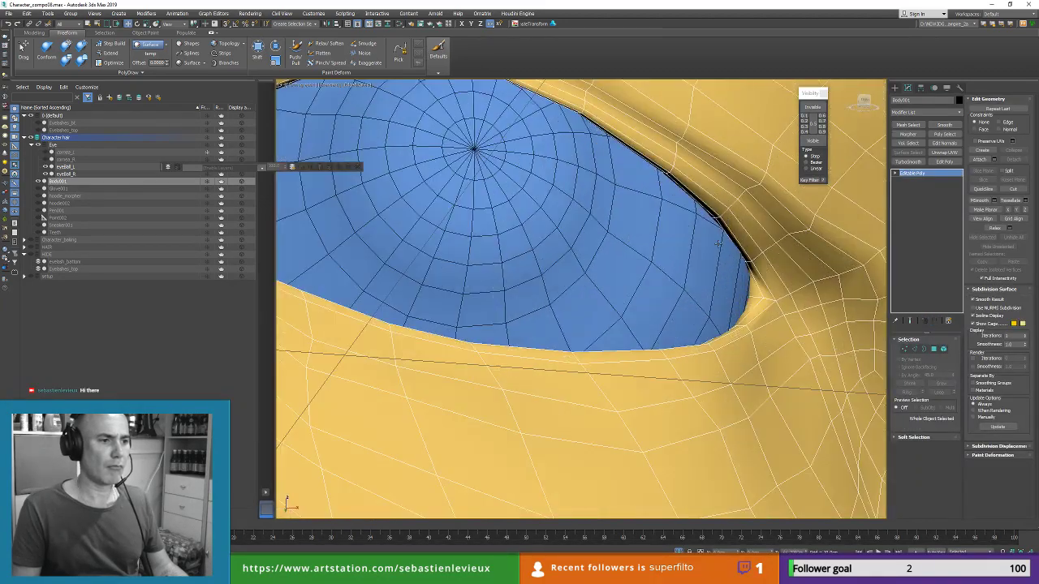
pyautogui.scroll(-5, 718, 243)
pyautogui.keyDown('alt'); pyautogui.moveTo(580, 236); pyautogui.dragTo(770, 307, button='middle'); pyautogui.keyUp('alt')
pyautogui.scroll(-3, 768, 307)
pyautogui.scroll(5, 566, 227)
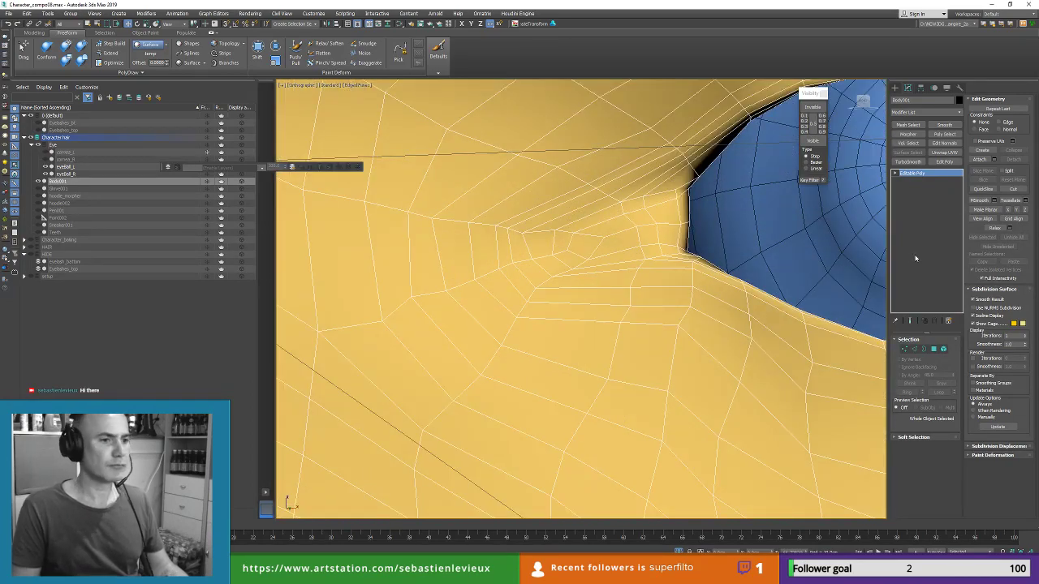
pyautogui.click(898, 348)
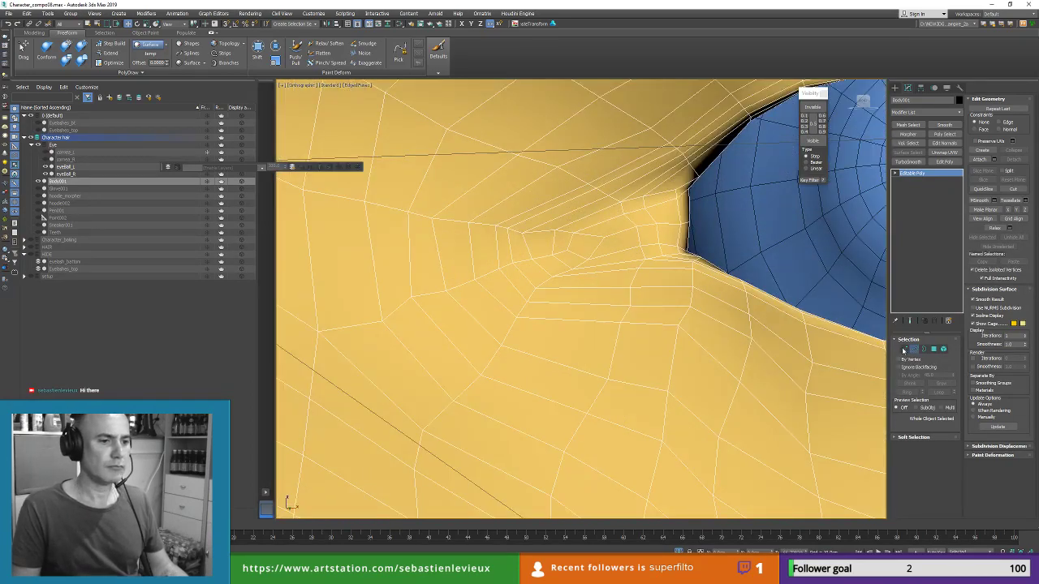
pyautogui.click(689, 190)
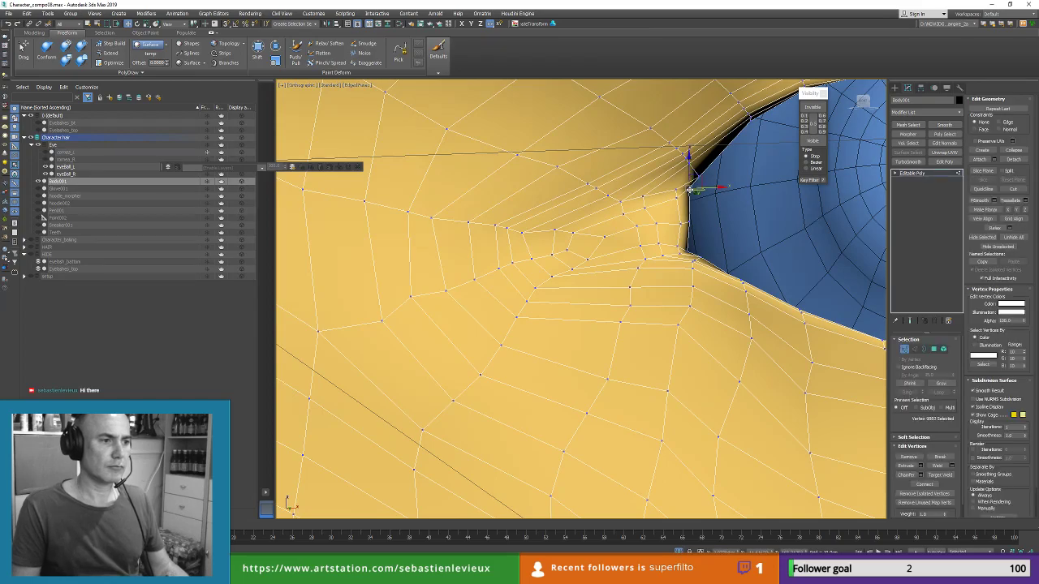
pyautogui.scroll(-3, 738, 298)
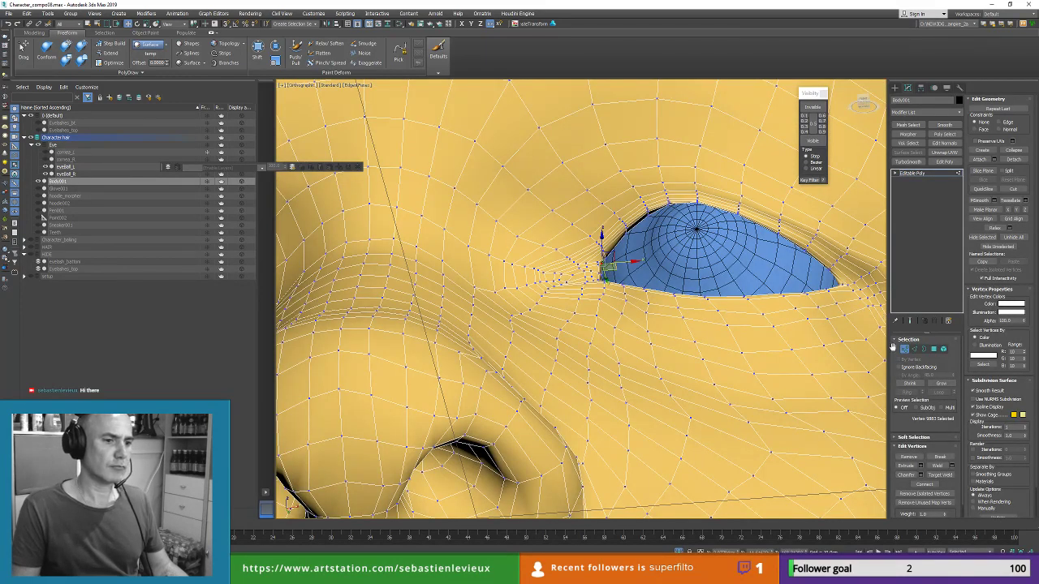
pyautogui.click(904, 349)
# Step: Unhide the HIDE layer's eyelash strips and leave the default layer's Eyelashes_bt and Eyelashes_top hidden after comparing them
pyautogui.click(37, 123)
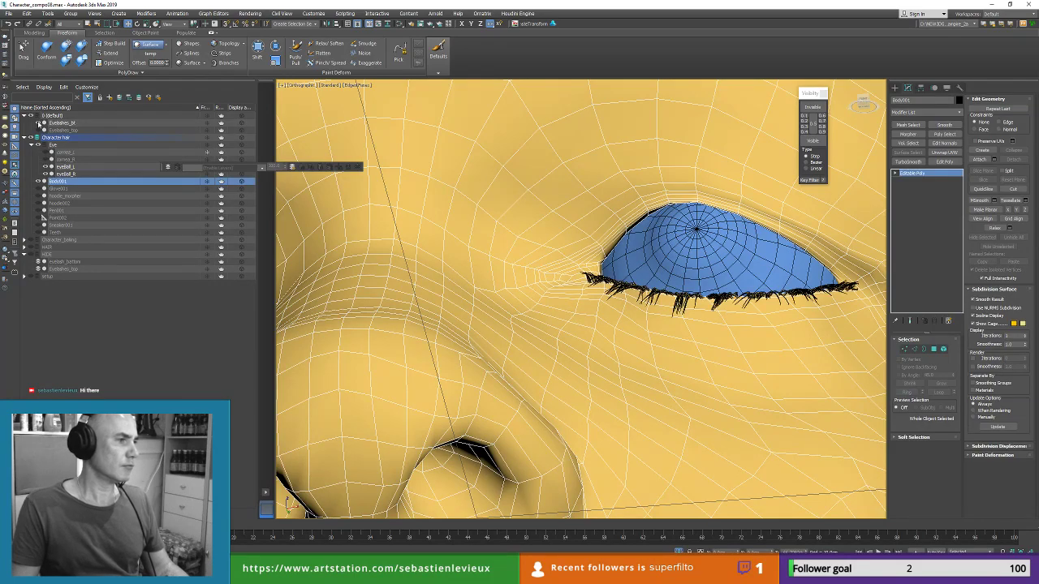
pyautogui.click(38, 130)
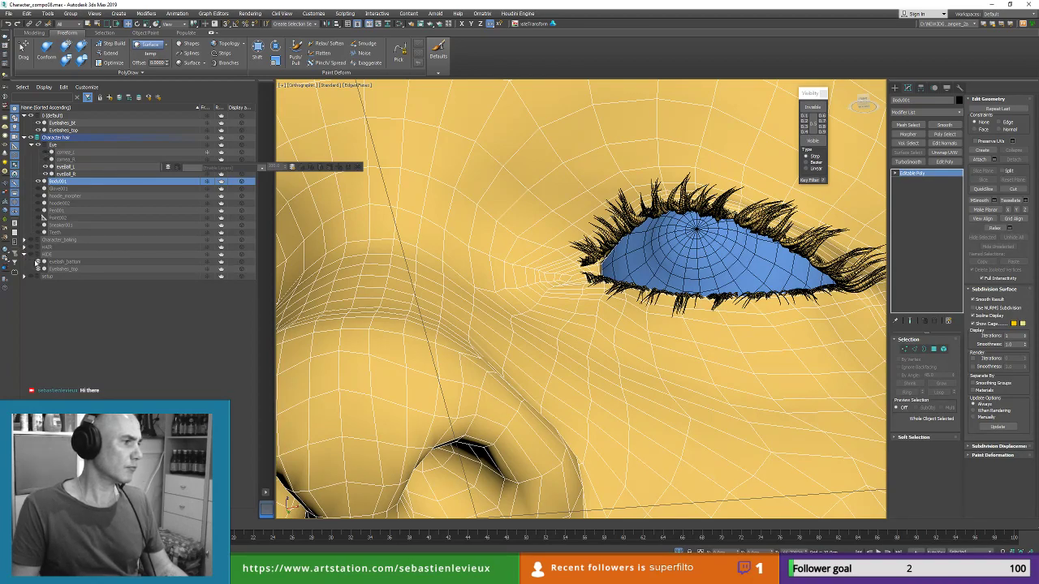
pyautogui.click(30, 256)
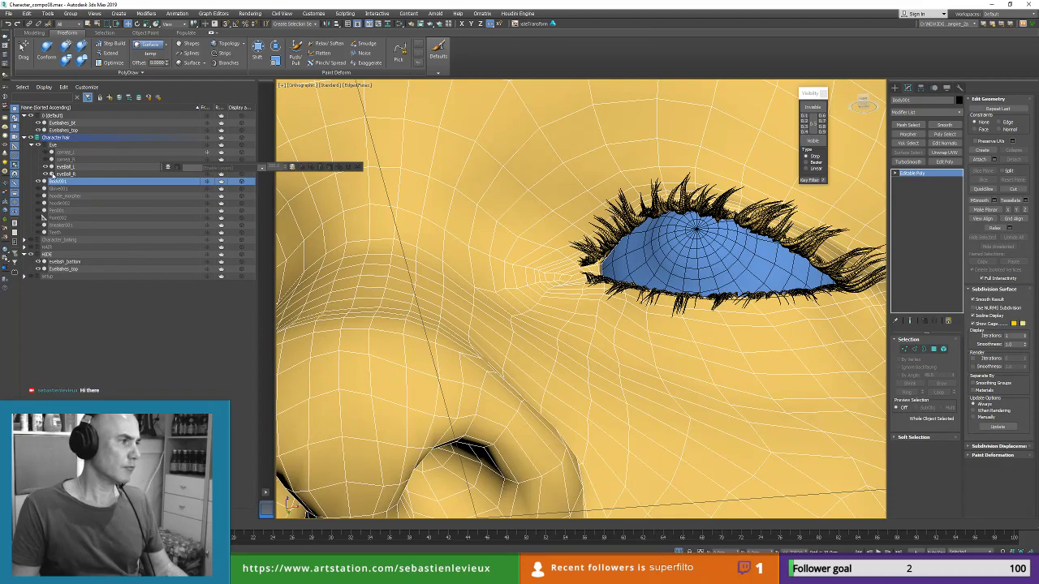
pyautogui.click(38, 123)
pyautogui.click(38, 130)
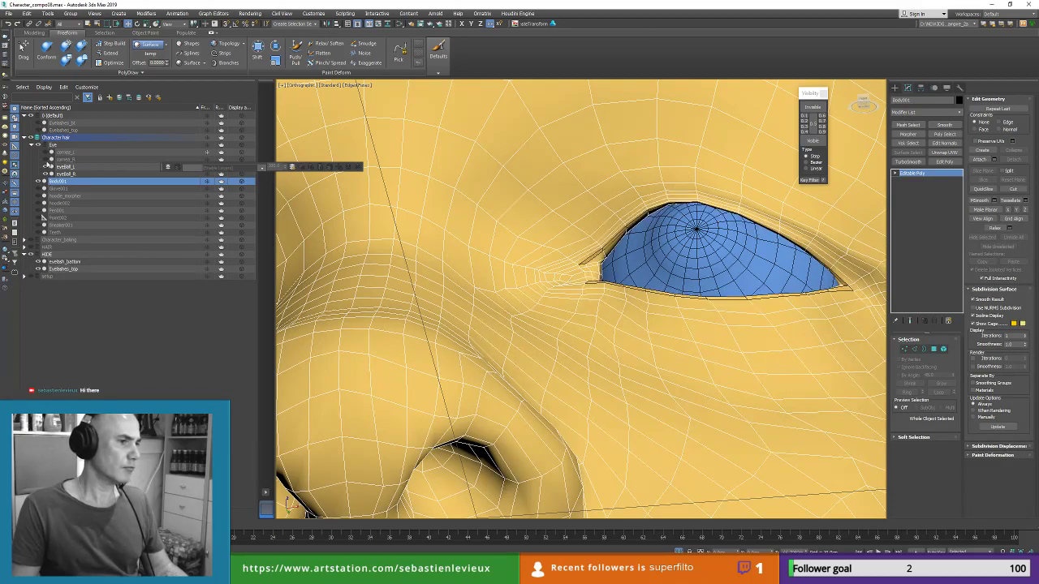
# Step: Apply a Skin Wrap modifier to the HIDE layer's Eyelashes_top and add Body001 as its wrap object
pyautogui.click(65, 262)
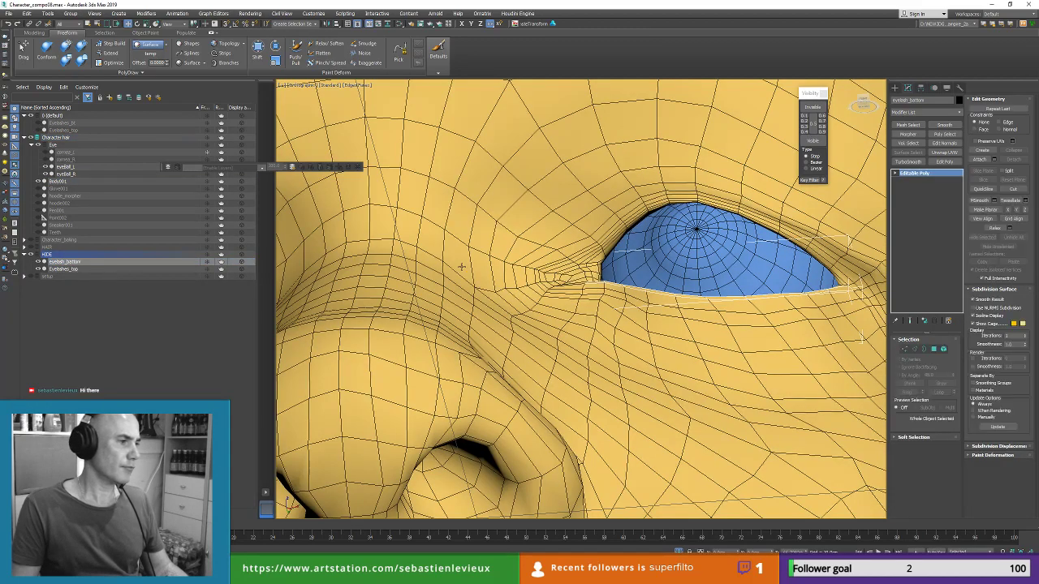
pyautogui.moveTo(589, 265); pyautogui.dragTo(672, 245, button='middle')
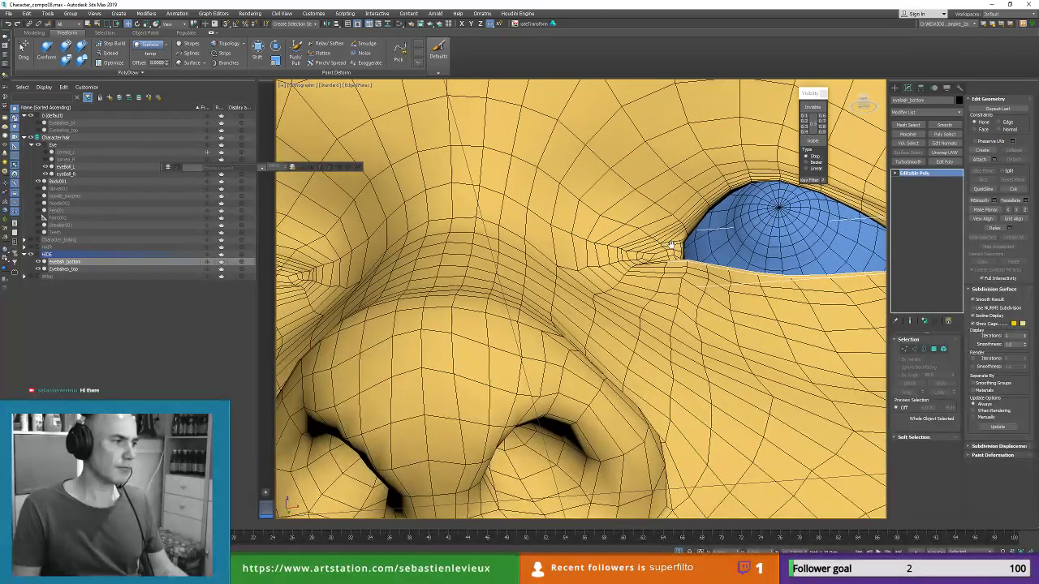
pyautogui.click(65, 269)
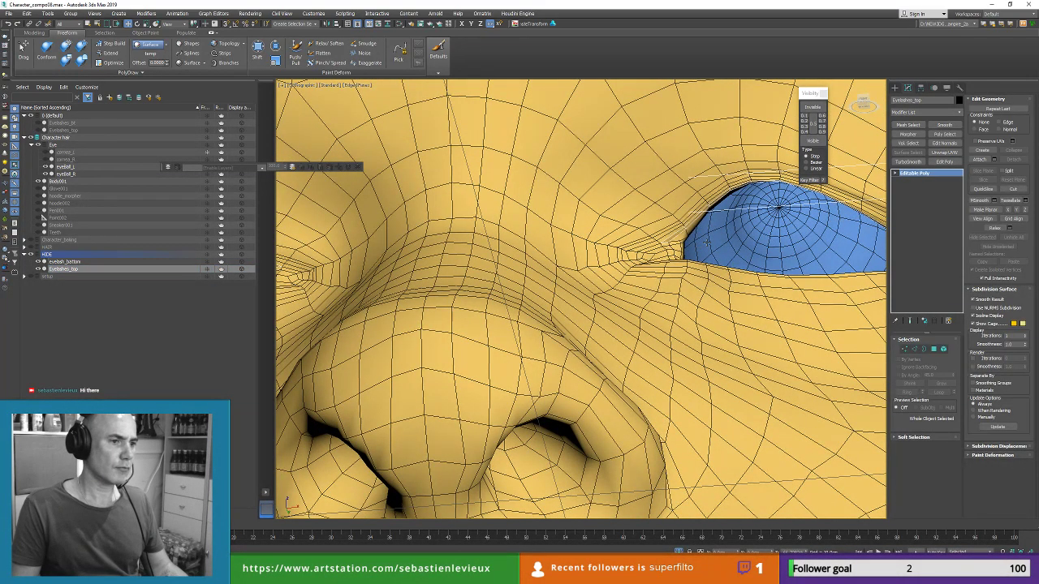
pyautogui.moveTo(887, 125); pyautogui.dragTo(877, 137, button='middle')
pyautogui.click(905, 114)
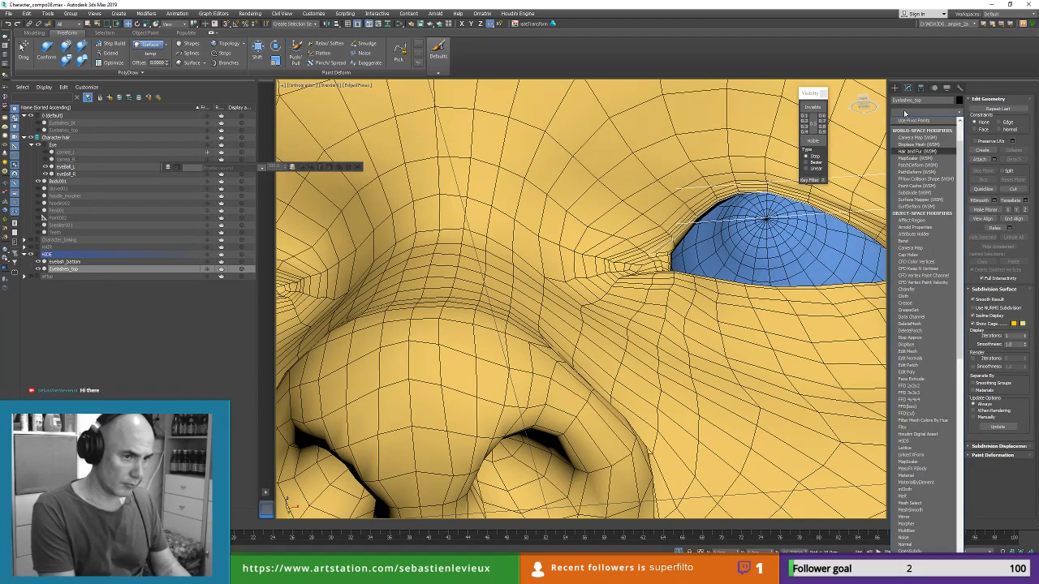
pyautogui.scroll(-15, 905, 114)
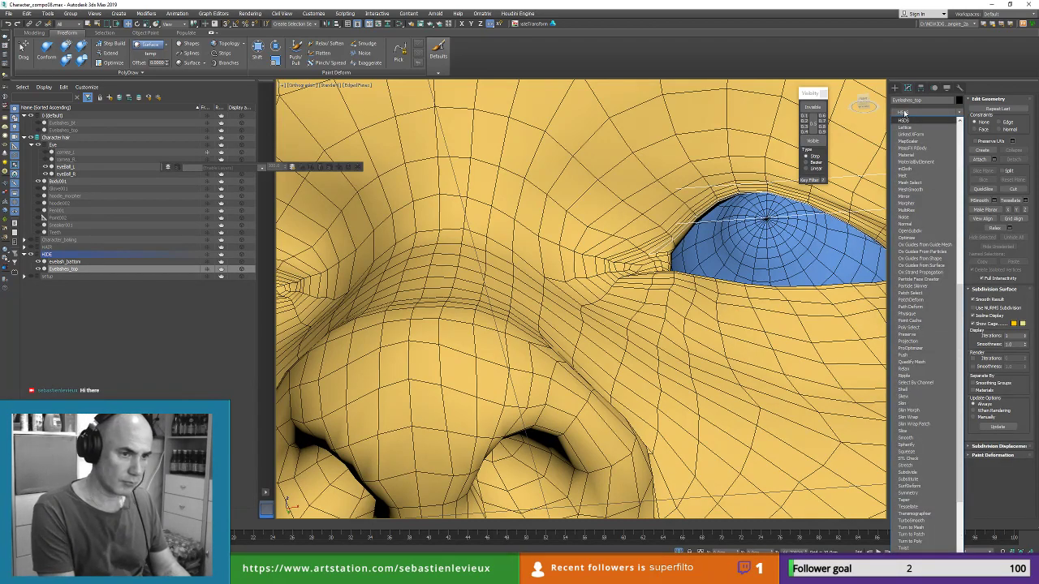
pyautogui.scroll(-5, 902, 317)
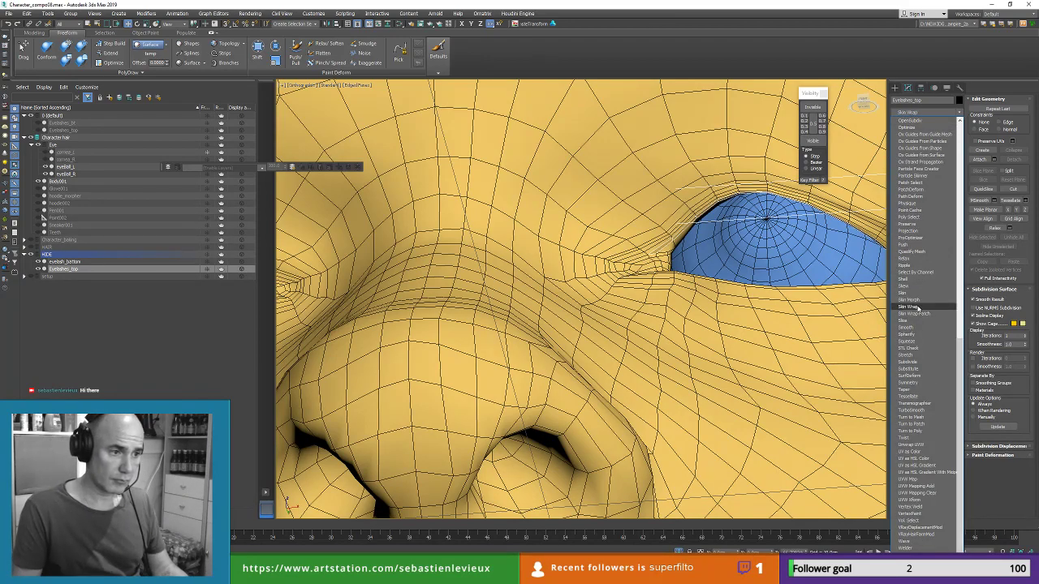
pyautogui.click(918, 307)
pyautogui.click(910, 404)
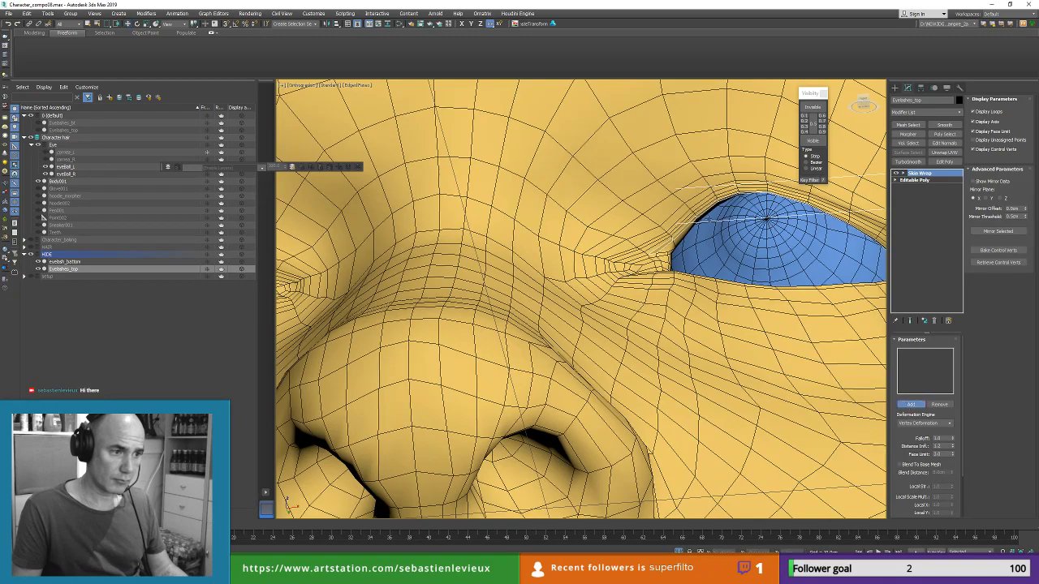
pyautogui.click(689, 188)
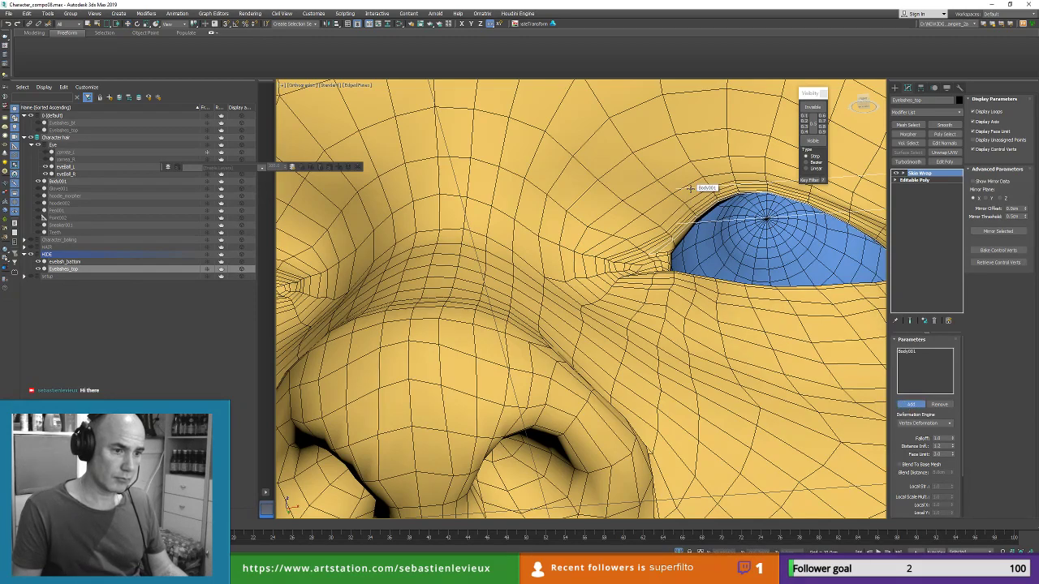
pyautogui.click(907, 405)
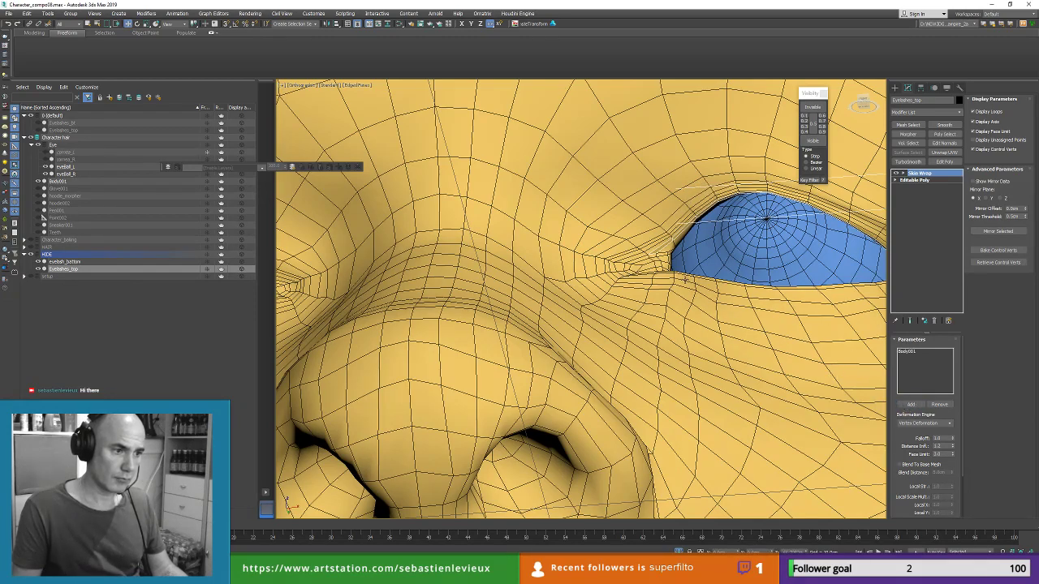
# Step: Shift the body mesh's upper lid at the left eye's inner corner to test how the wrapped lash strip follows
pyautogui.click(616, 182)
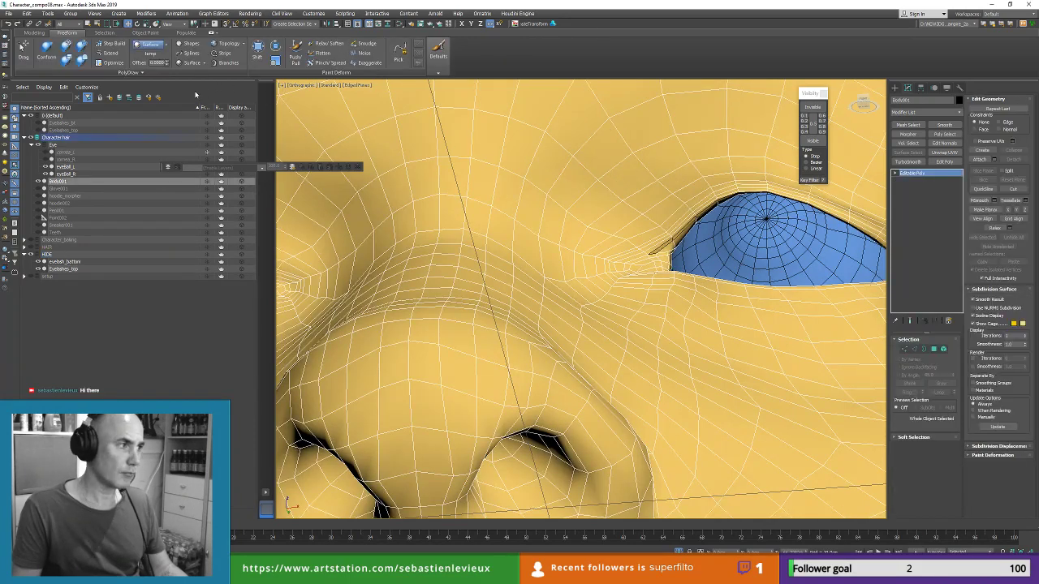
pyautogui.click(257, 51)
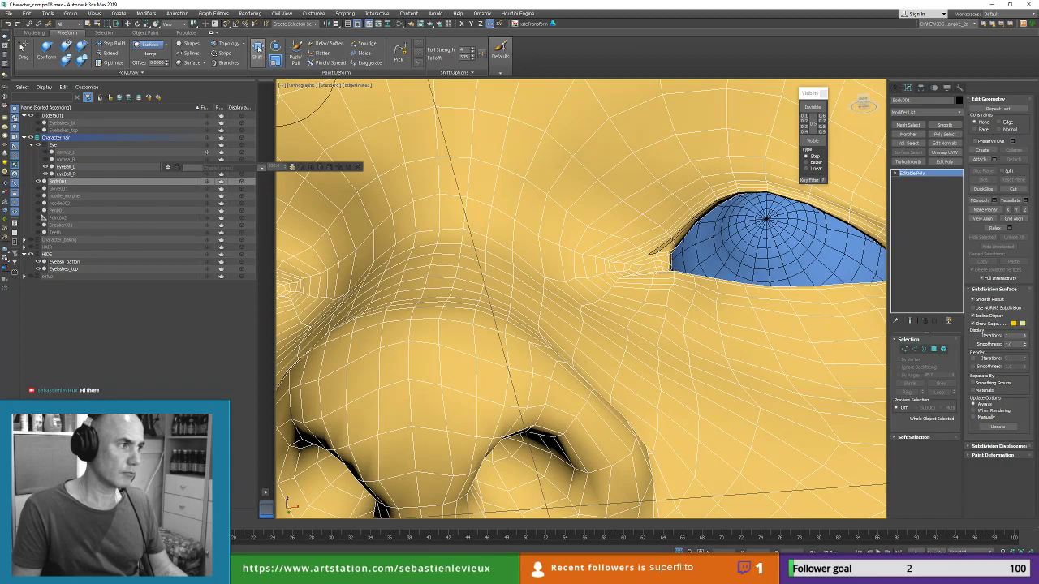
pyautogui.scroll(3, 650, 240)
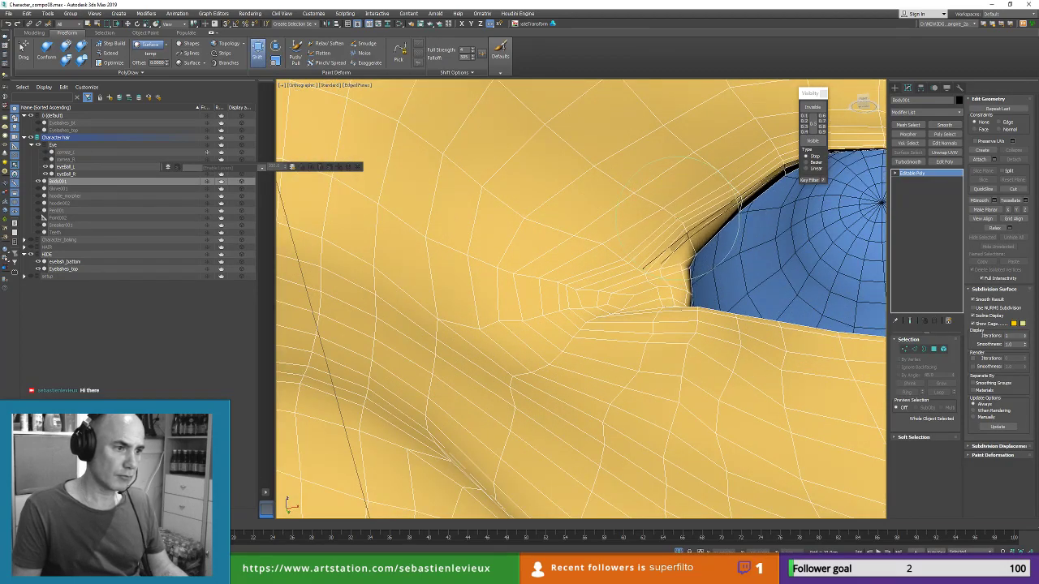
pyautogui.moveTo(699, 247)
pyautogui.mouseDown()
pyautogui.moveTo(709, 246)
pyautogui.moveTo(686, 223)
pyautogui.mouseUp()
pyautogui.rightClick(686, 225)
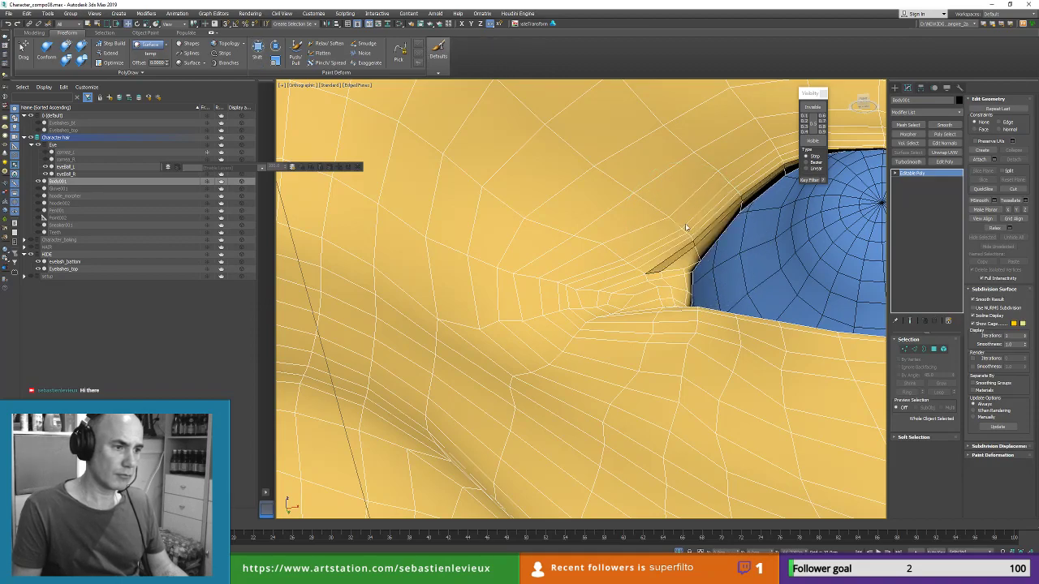
# Step: Set the Skin Wrap falloff on Eyelashes_top to 0.001 and test it by shifting the body's inner eye corner again
pyautogui.click(702, 235)
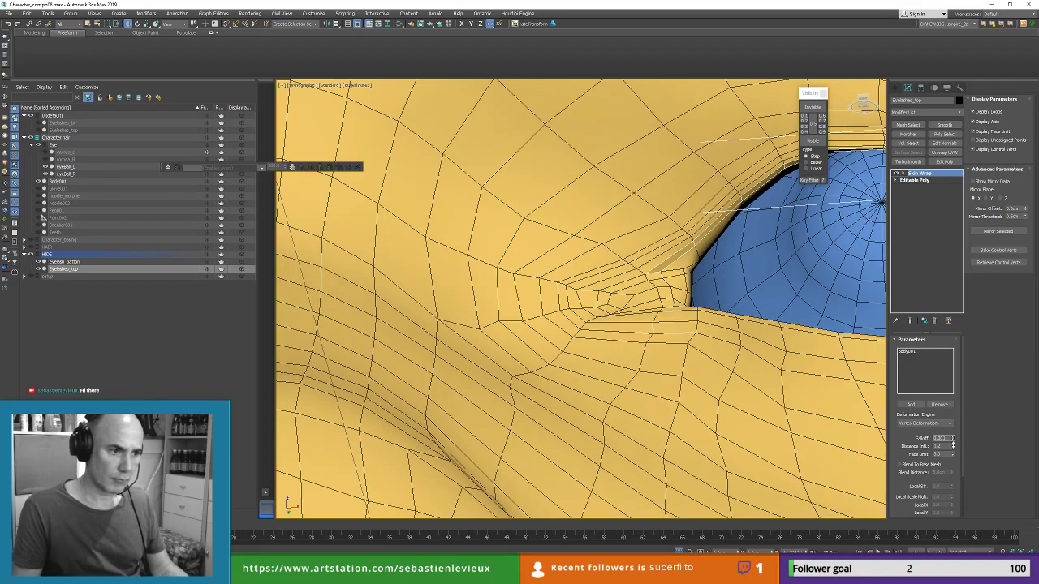
pyautogui.click(667, 209)
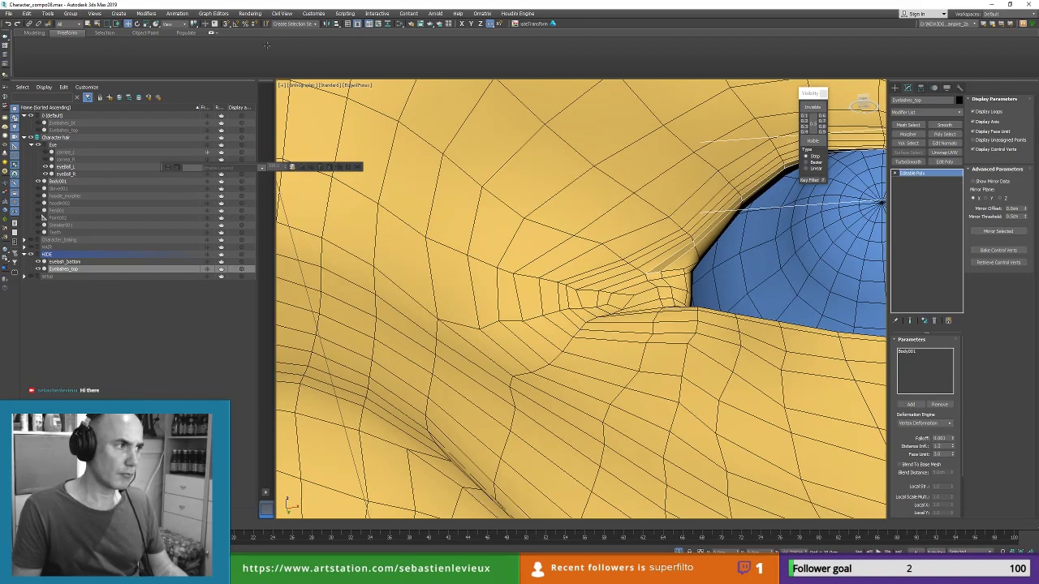
pyautogui.click(258, 46)
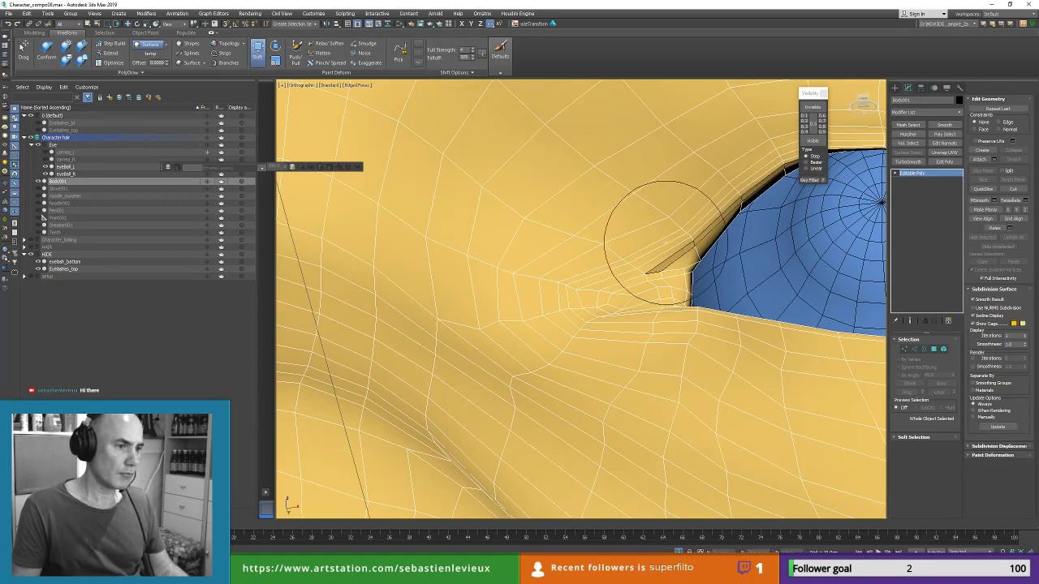
pyautogui.moveTo(688, 246); pyautogui.dragTo(677, 252)
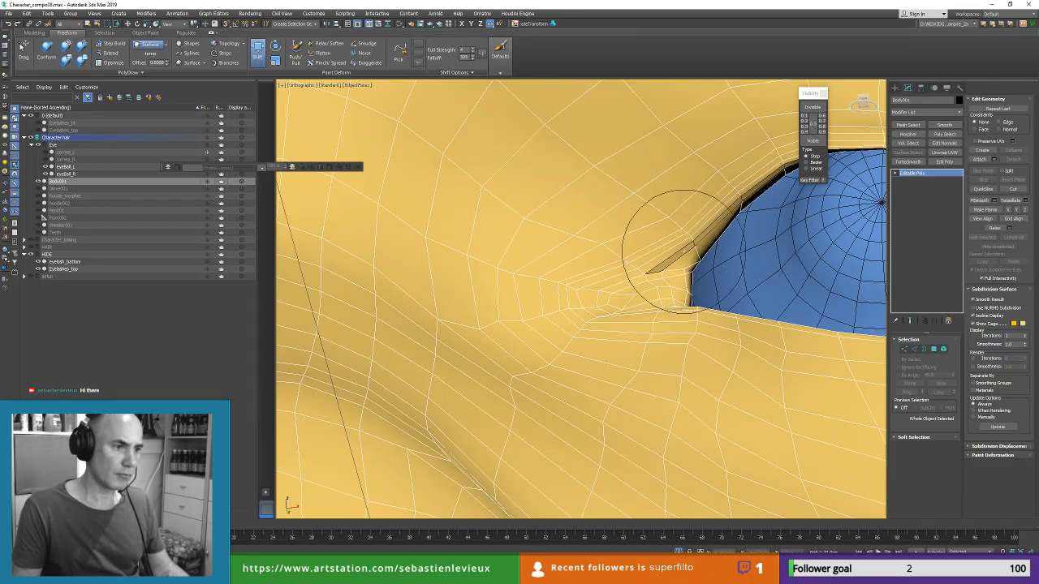
pyautogui.press('w')
pyautogui.click(681, 251)
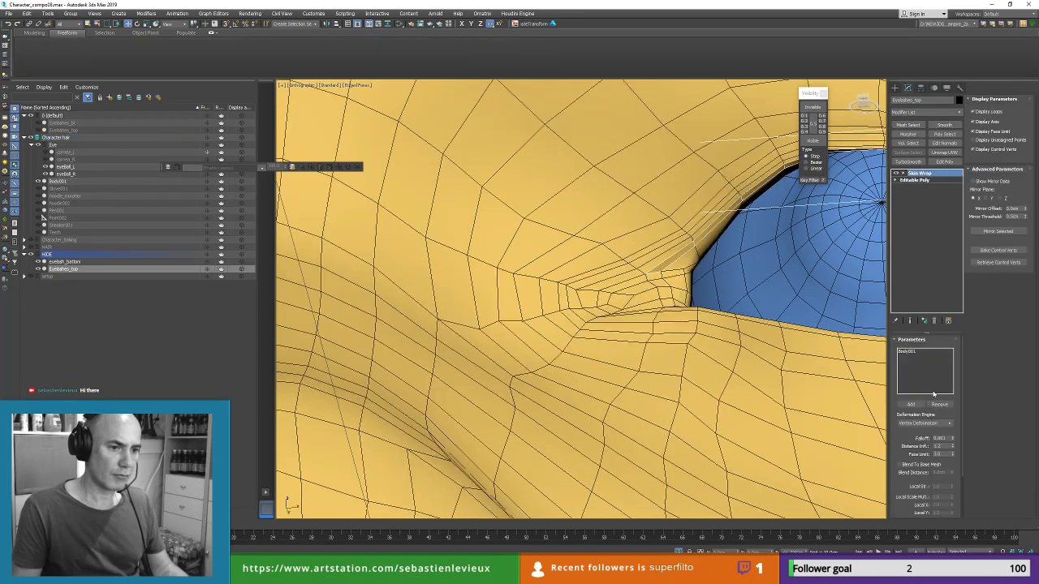
pyautogui.hotkey('ctrl', 'z')
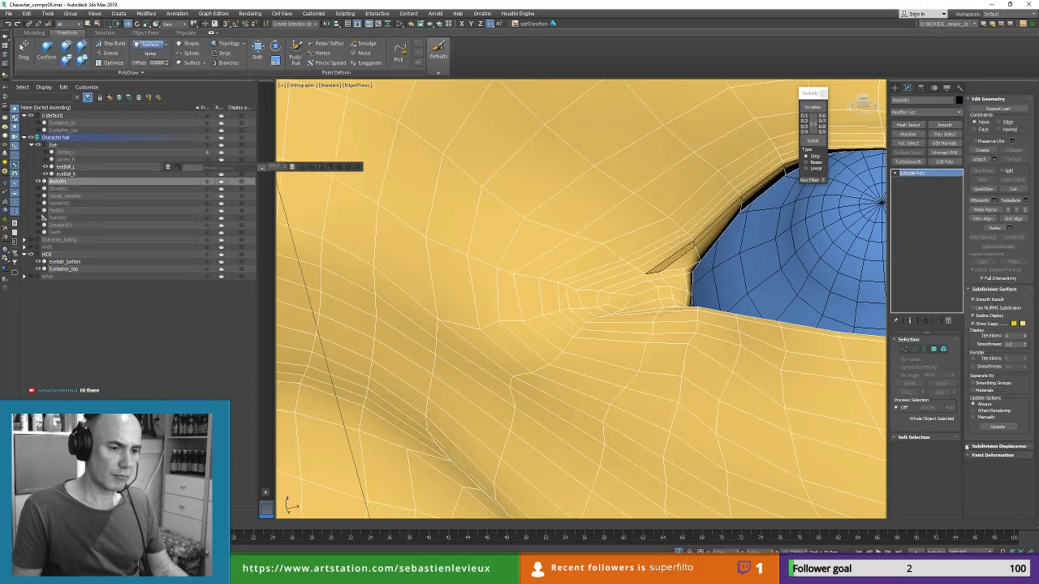
# Step: Try shifting the body mesh at the left eye's inner corner to test the wrapped upper lash strip, and undo the shift
pyautogui.hotkey('ctrl', 'y')
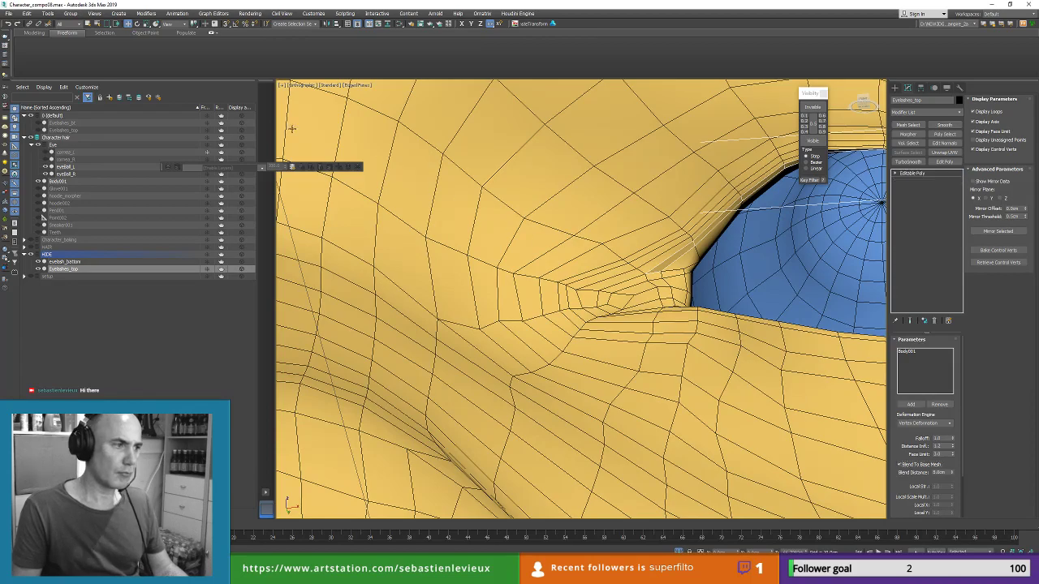
pyautogui.click(665, 339)
pyautogui.click(258, 50)
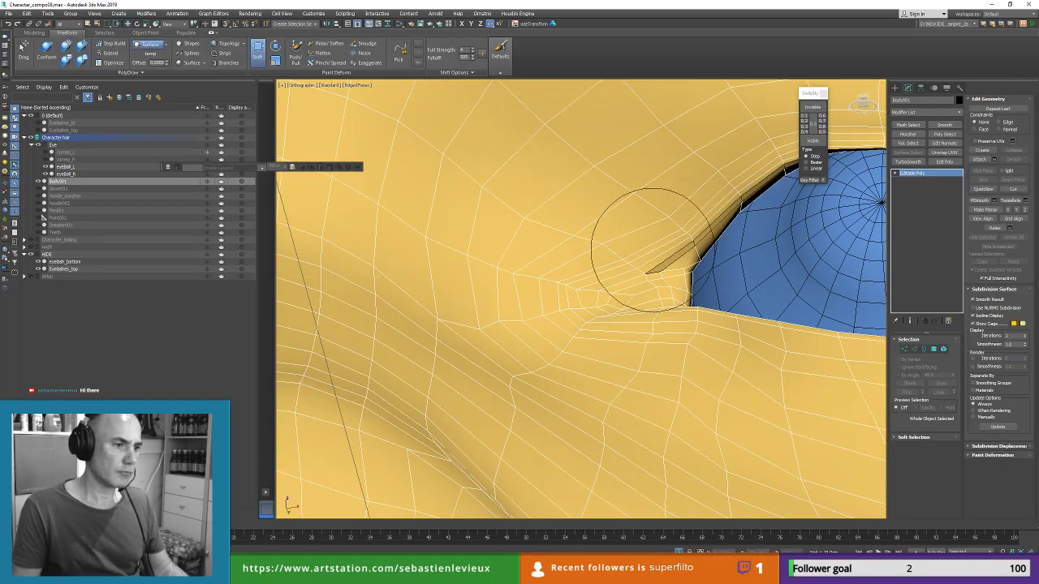
pyautogui.moveTo(659, 246)
pyautogui.mouseDown()
pyautogui.moveTo(635, 227)
pyautogui.moveTo(670, 256)
pyautogui.mouseUp()
pyautogui.hotkey('ctrl', 'z')
pyautogui.scroll(-6, 641, 244)
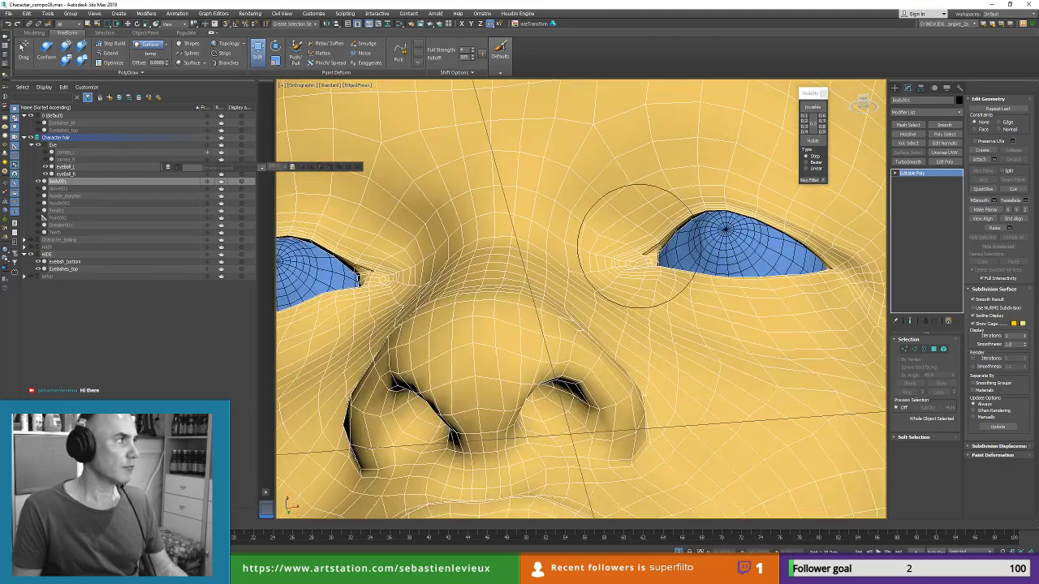
# Step: Apply a Skin Wrap modifier to the HIDE layer's eyelash_bottom and add Body001 as its wrap object
pyautogui.press('w')
pyautogui.moveTo(498, 260); pyautogui.dragTo(669, 276, button='middle')
pyautogui.scroll(-2, 668, 276)
pyautogui.keyDown('alt'); pyautogui.moveTo(548, 277); pyautogui.dragTo(602, 282, button='middle'); pyautogui.keyUp('alt')
pyautogui.moveTo(744, 281); pyautogui.dragTo(587, 235, button='middle')
pyautogui.moveTo(495, 349); pyautogui.dragTo(566, 259, button='middle')
pyautogui.scroll(8, 511, 300)
pyautogui.scroll(2, 548, 188)
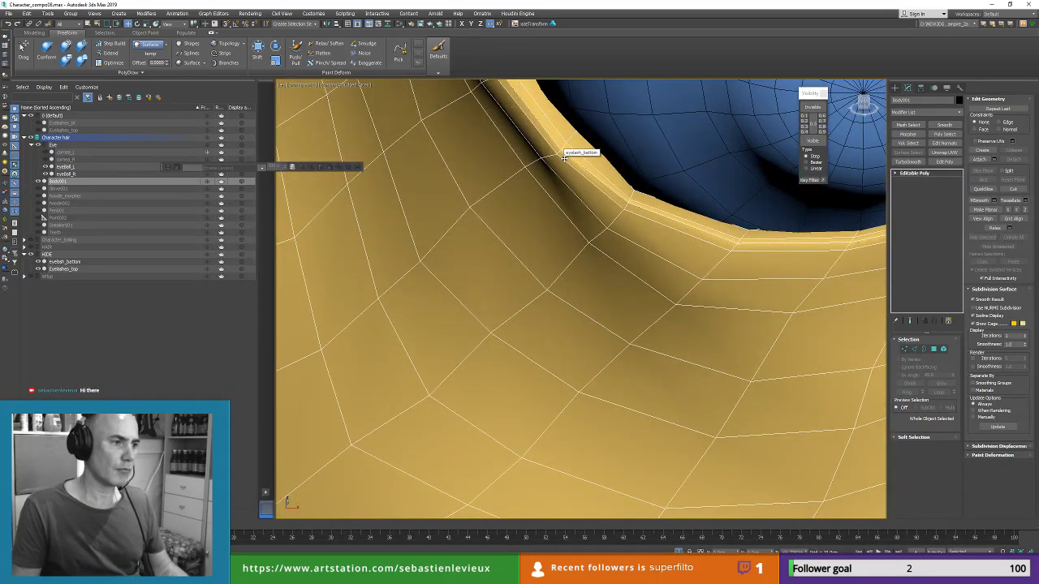
pyautogui.click(561, 156)
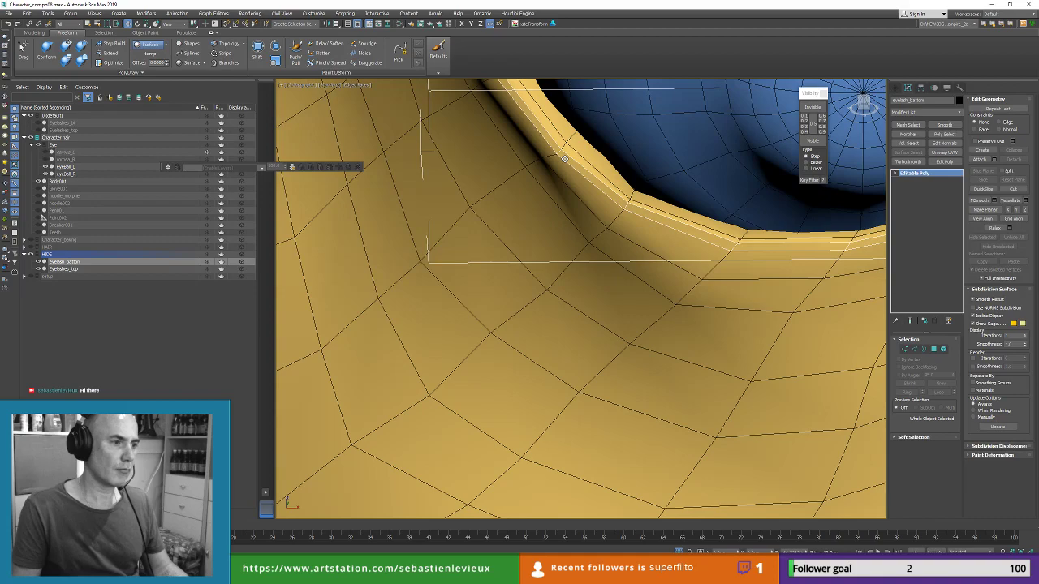
pyautogui.click(946, 114)
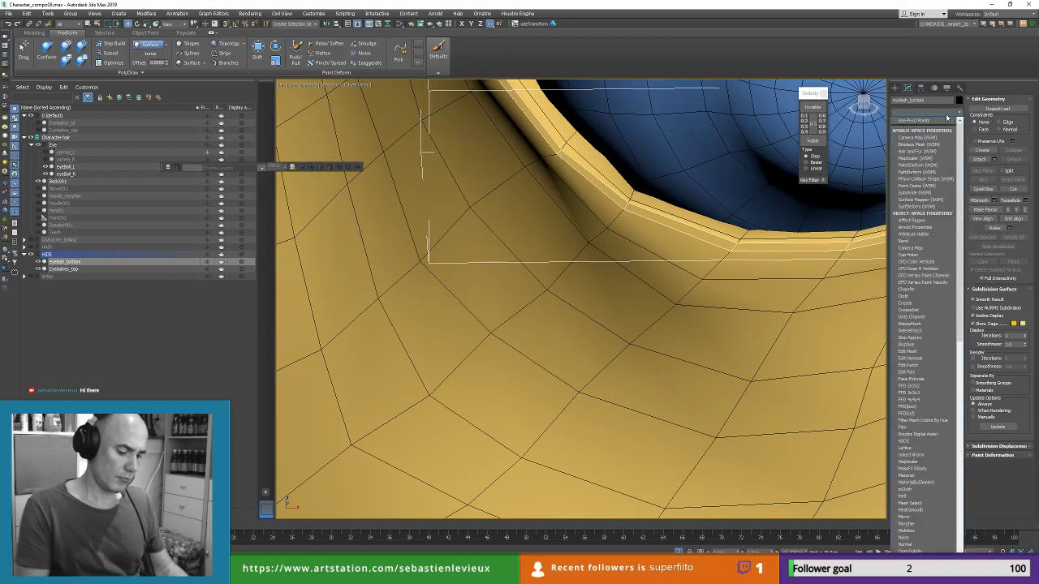
pyautogui.write('ski')
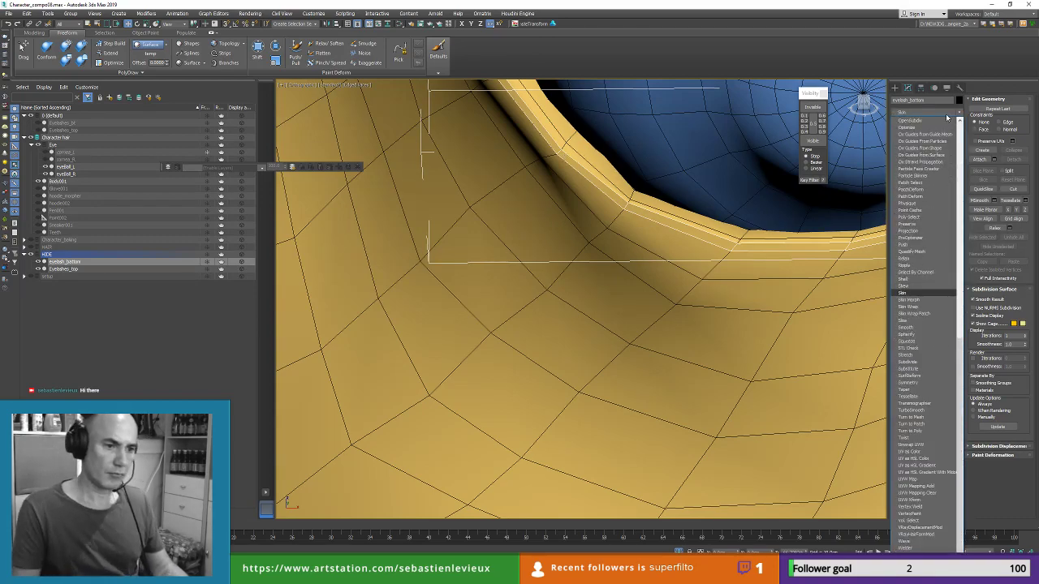
pyautogui.click(922, 307)
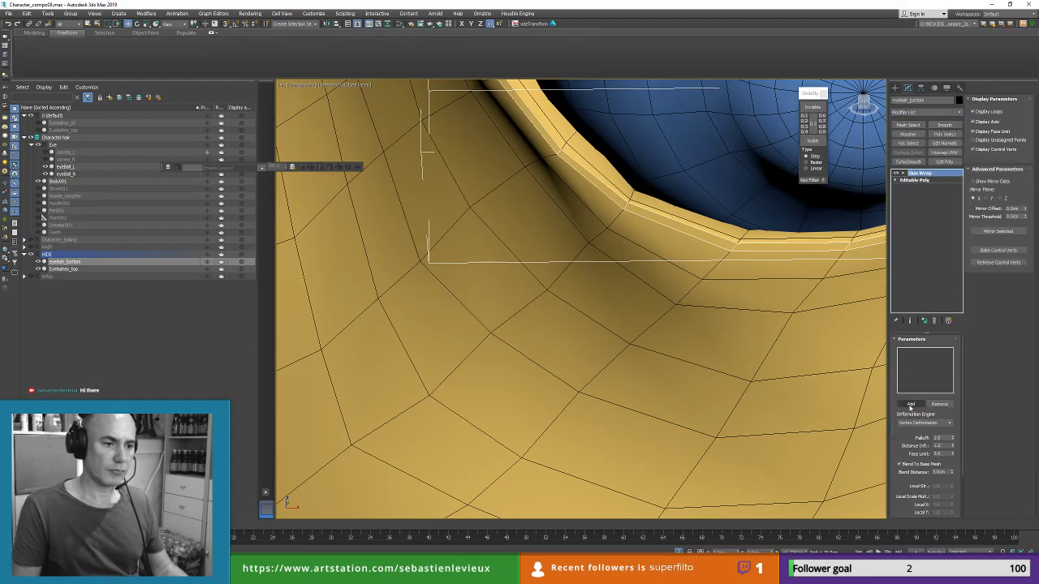
pyautogui.click(910, 404)
pyautogui.click(743, 339)
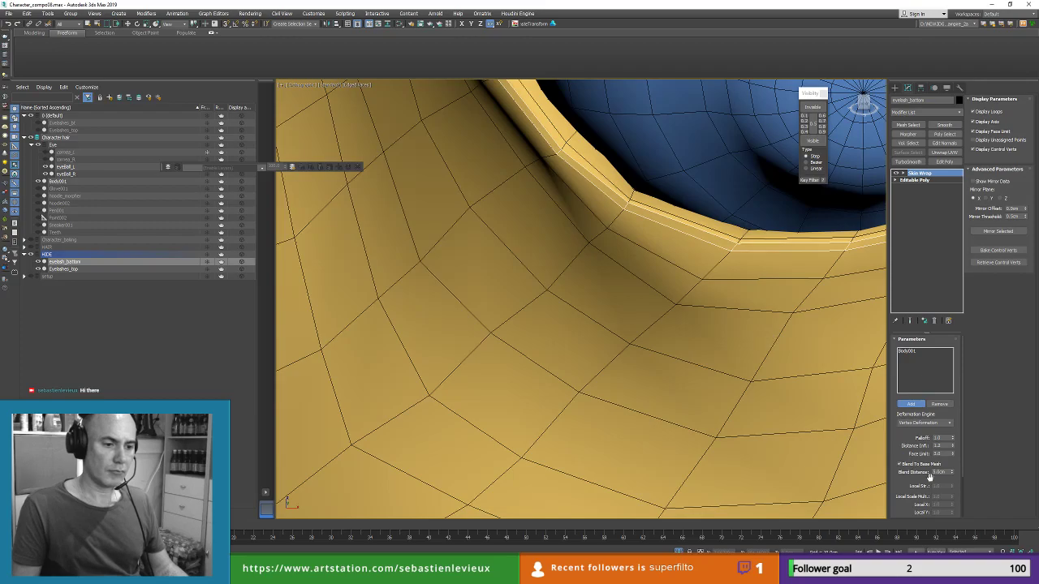
# Step: Compare the modelled eyes with the character render in Marmoset Toolbag and switch back to 3ds Max
pyautogui.scroll(-8, 679, 313)
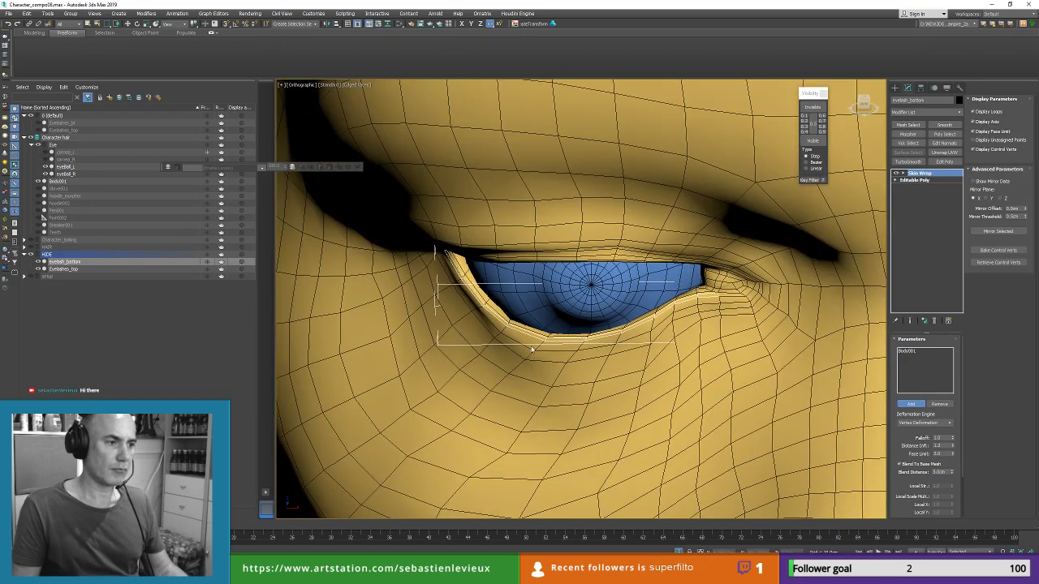
pyautogui.keyDown('alt'); pyautogui.moveTo(534, 348); pyautogui.dragTo(477, 226, button='middle'); pyautogui.keyUp('alt')
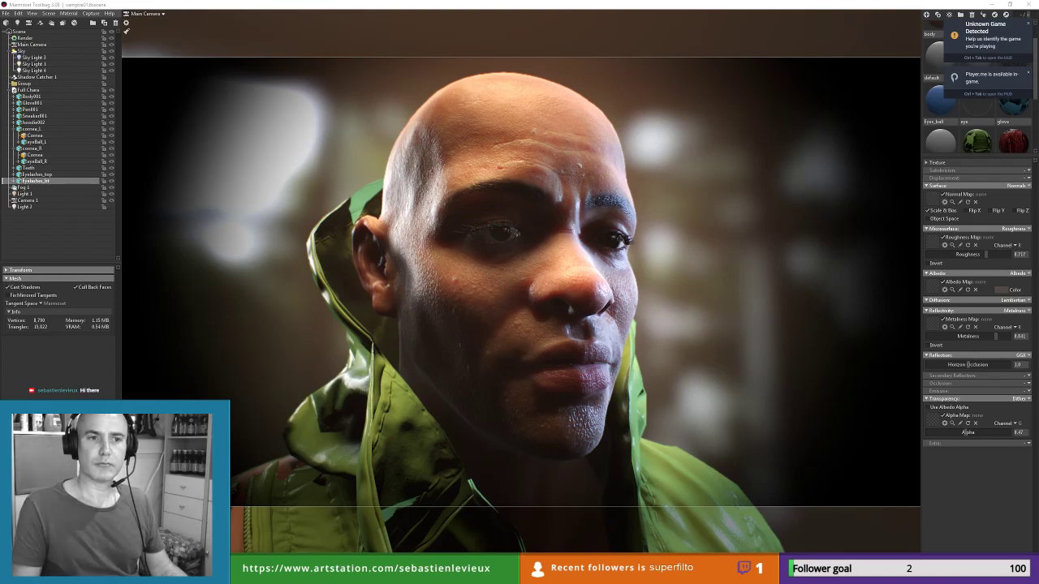
pyautogui.hotkey('alt', 'Tab')
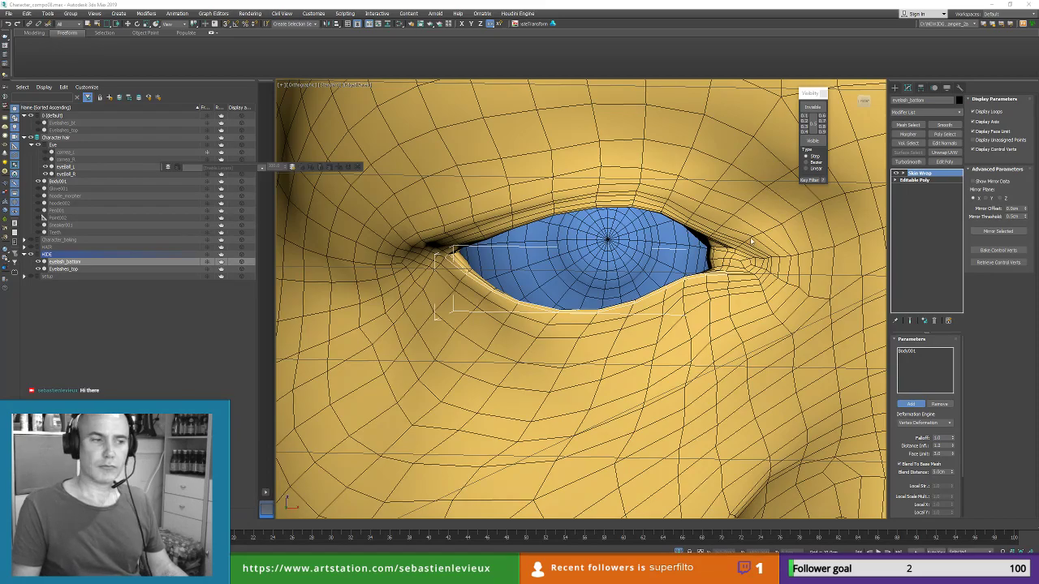
pyautogui.keyDown('alt'); pyautogui.moveTo(635, 278); pyautogui.dragTo(591, 302, button='middle'); pyautogui.keyUp('alt')
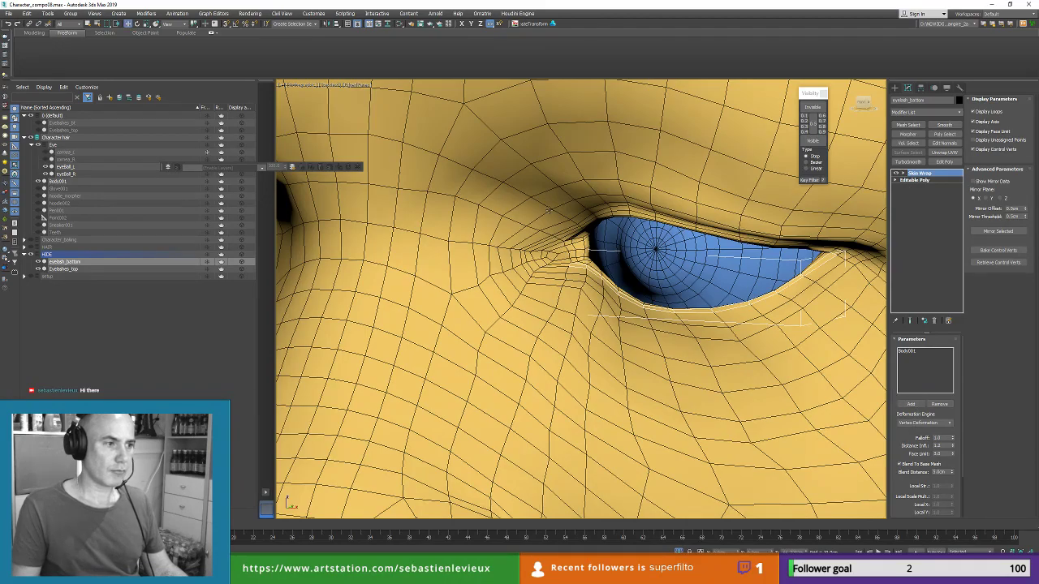
# Step: Isolate the body mesh together with both eyeballs so that the eyelash strips are out of view
pyautogui.click(548, 254)
pyautogui.scroll(10, 581, 233)
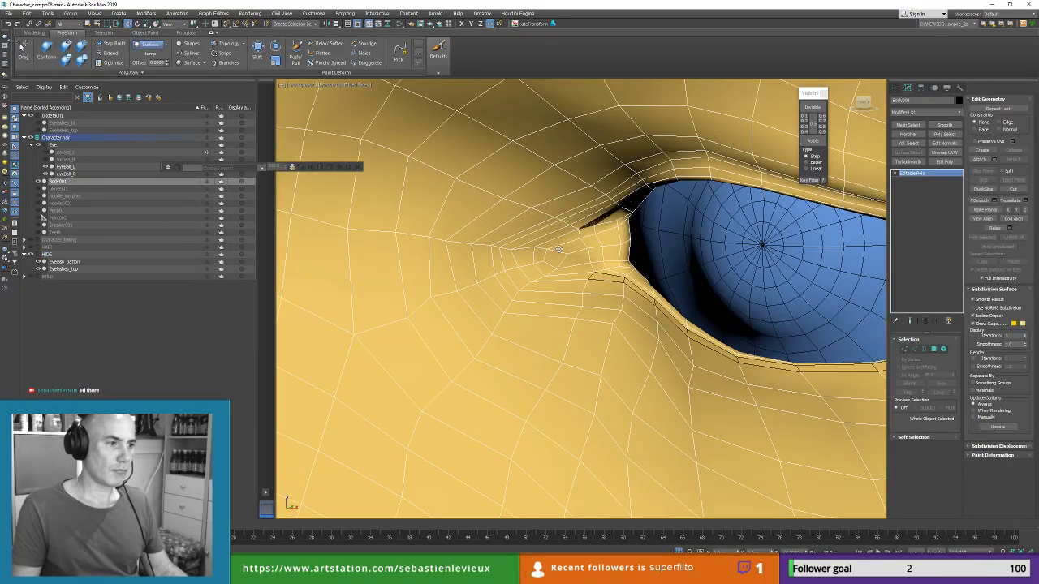
pyautogui.scroll(-8, 581, 233)
pyautogui.scroll(5, 591, 276)
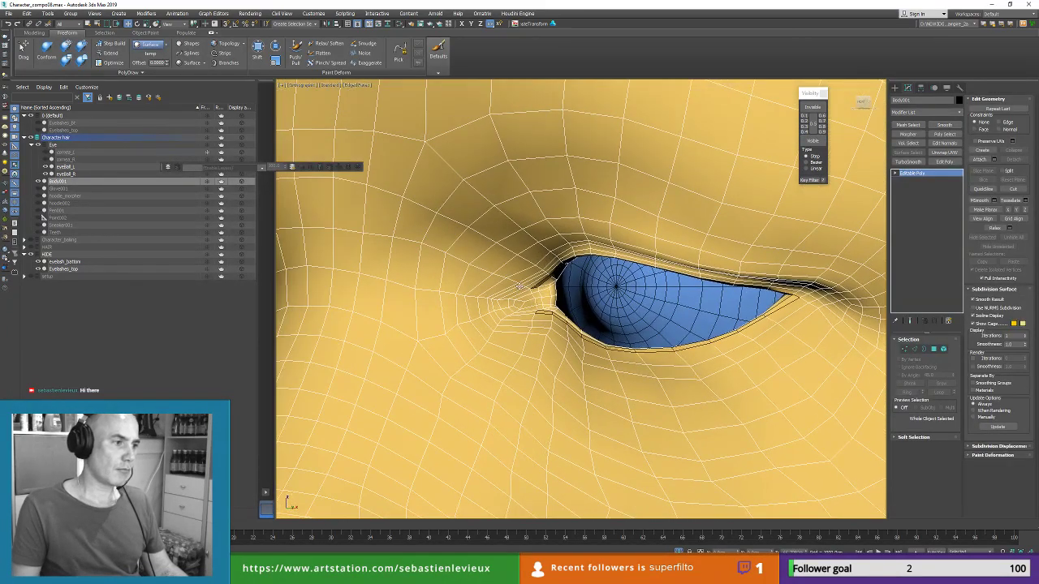
pyautogui.keyDown('ctrl'); pyautogui.click(729, 269); pyautogui.keyUp('ctrl')
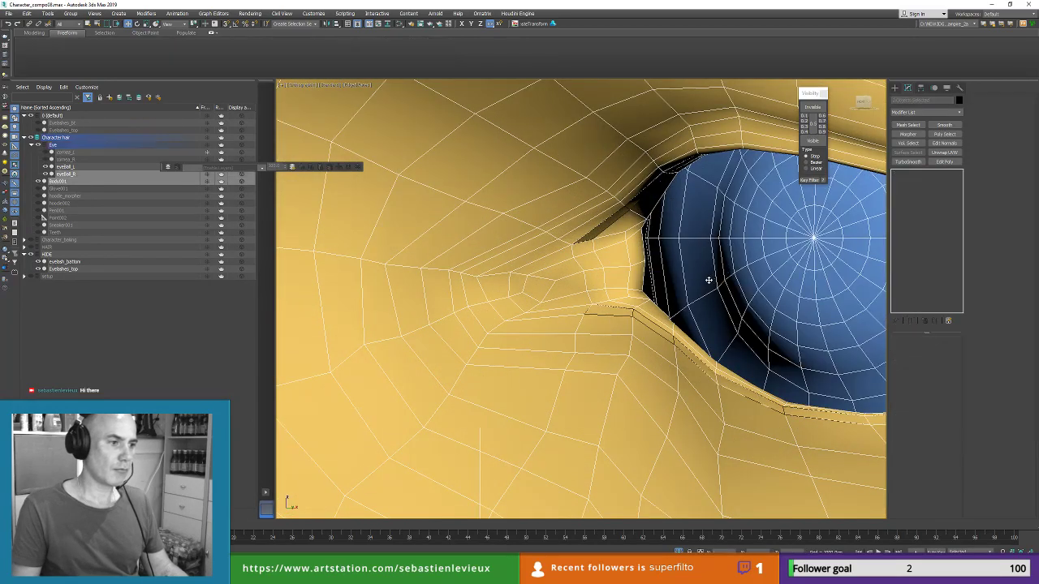
pyautogui.scroll(-10, 706, 280)
pyautogui.scroll(5, 643, 289)
pyautogui.keyDown('ctrl'); pyautogui.click(485, 297); pyautogui.keyUp('ctrl')
pyautogui.hotkey('alt', 'q')
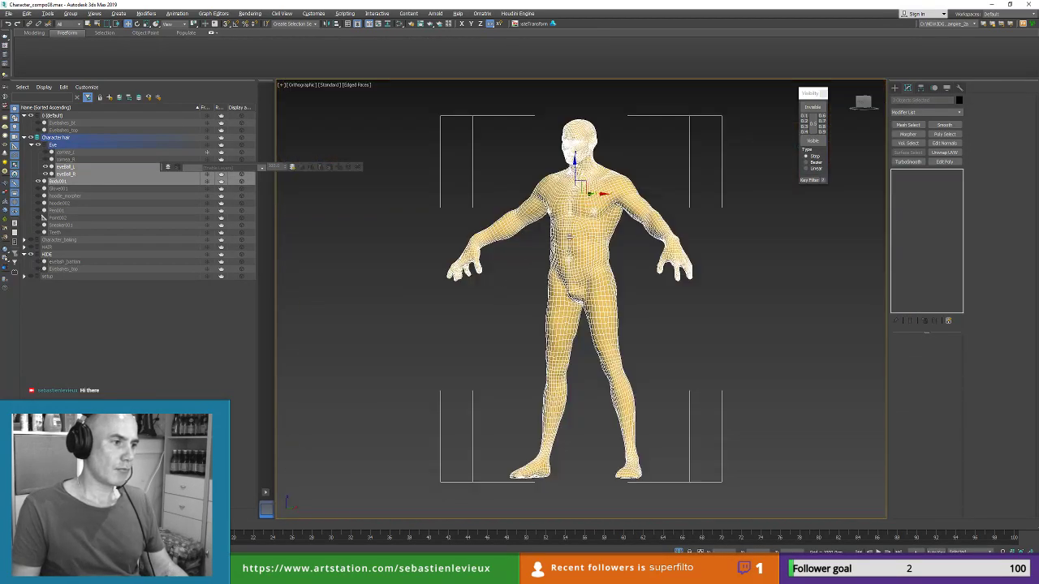
# Step: Shift the body mesh at the right eye's inner corner slightly toward the eyeball
pyautogui.keyDown('alt'); pyautogui.moveTo(505, 163); pyautogui.dragTo(558, 143, button='middle'); pyautogui.keyUp('alt')
pyautogui.scroll(10, 560, 154)
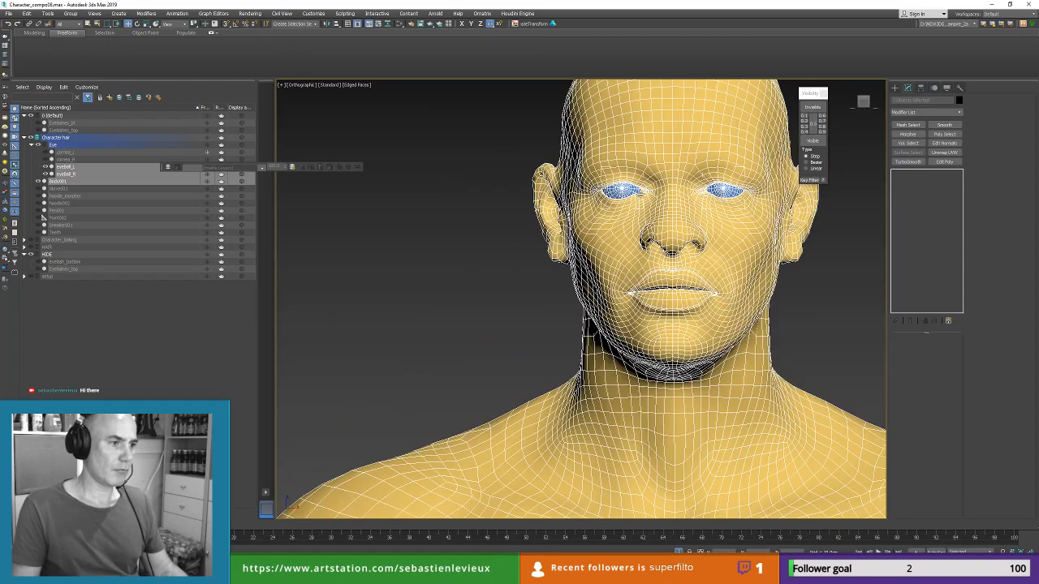
pyautogui.scroll(10, 650, 191)
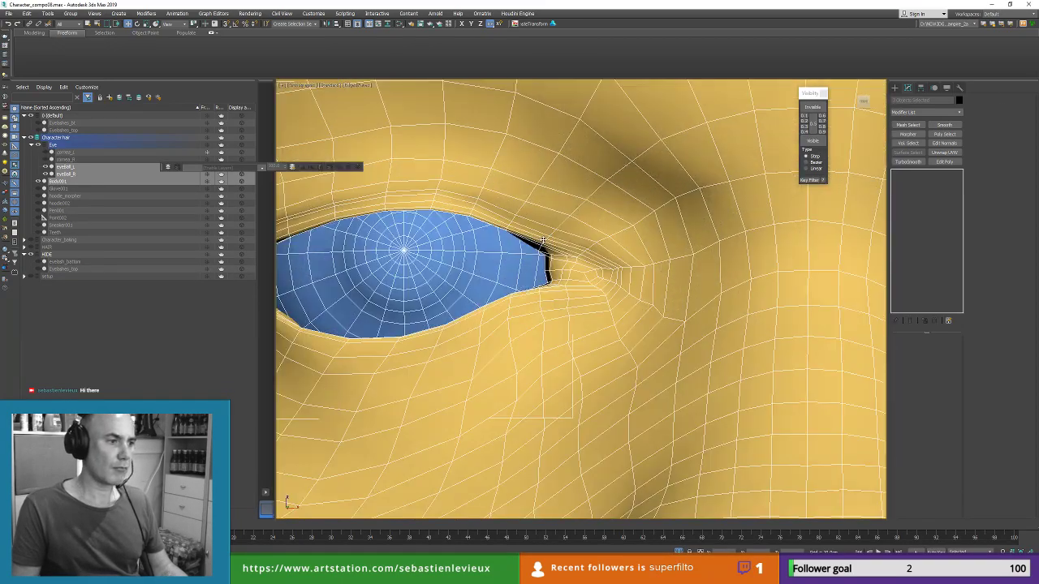
pyautogui.keyDown('alt'); pyautogui.moveTo(543, 241); pyautogui.dragTo(562, 241, button='middle'); pyautogui.keyUp('alt')
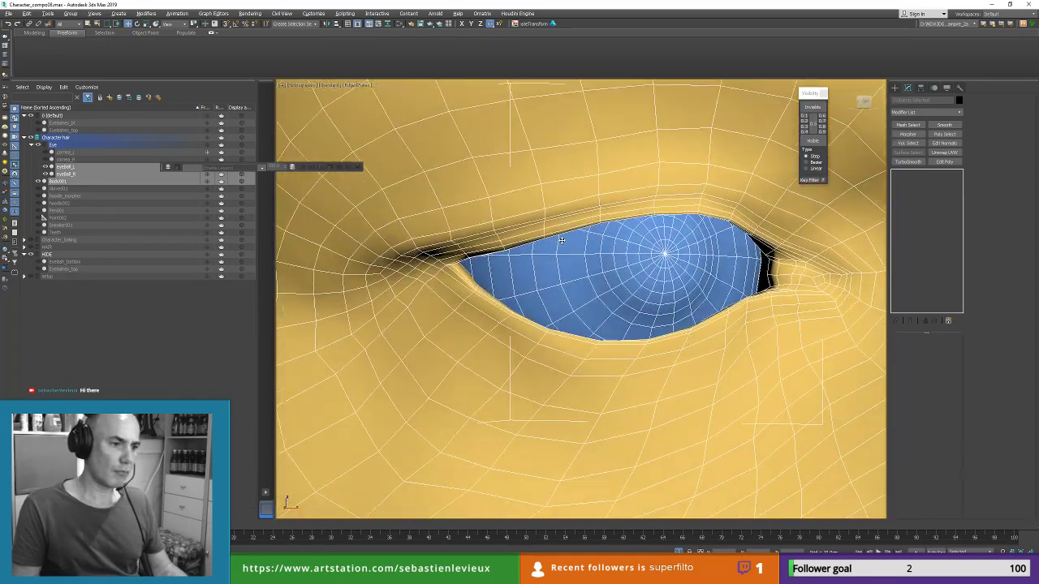
pyautogui.scroll(5, 719, 265)
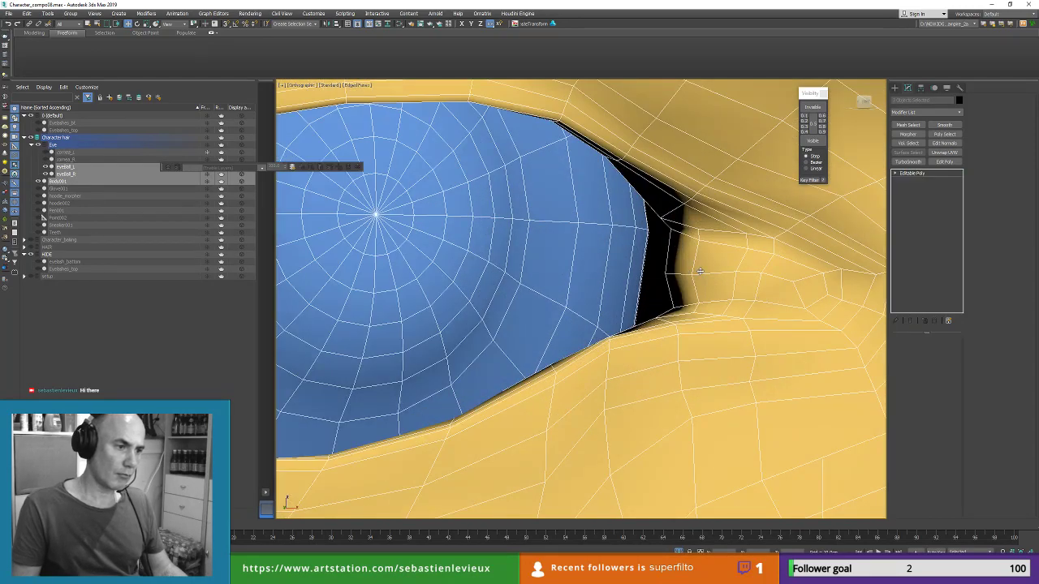
pyautogui.click(825, 197)
pyautogui.click(258, 50)
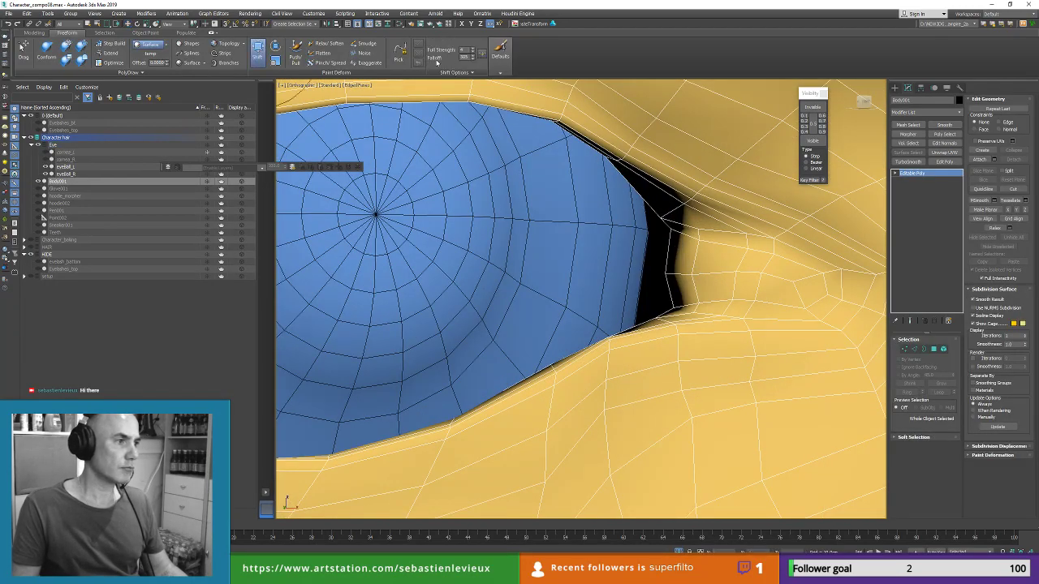
pyautogui.scroll(-2, 669, 256)
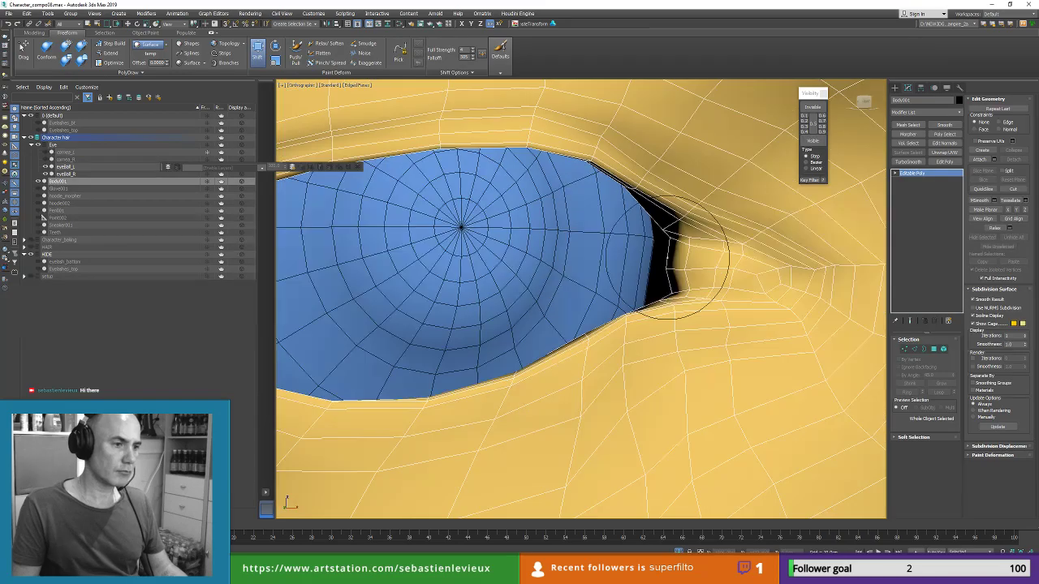
pyautogui.scroll(-2, 668, 257)
pyautogui.moveTo(668, 258); pyautogui.dragTo(662, 261)
# Step: Add an Edit Poly modifier to the body mesh and select a vertex at the right eye's inner corner
pyautogui.moveTo(662, 260)
pyautogui.keyDown('alt'); pyautogui.mouseDown(button='middle')
pyautogui.moveTo(648, 258)
pyautogui.moveTo(700, 281)
pyautogui.mouseUp(button='middle'); pyautogui.keyUp('alt')
pyautogui.scroll(-3, 654, 259)
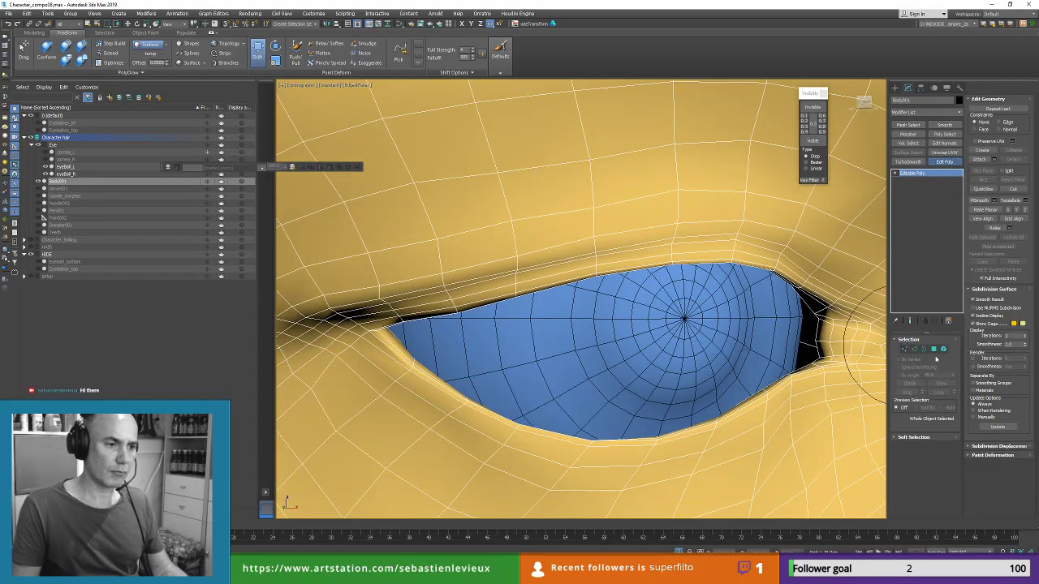
pyautogui.click(904, 403)
pyautogui.rightClick(814, 348)
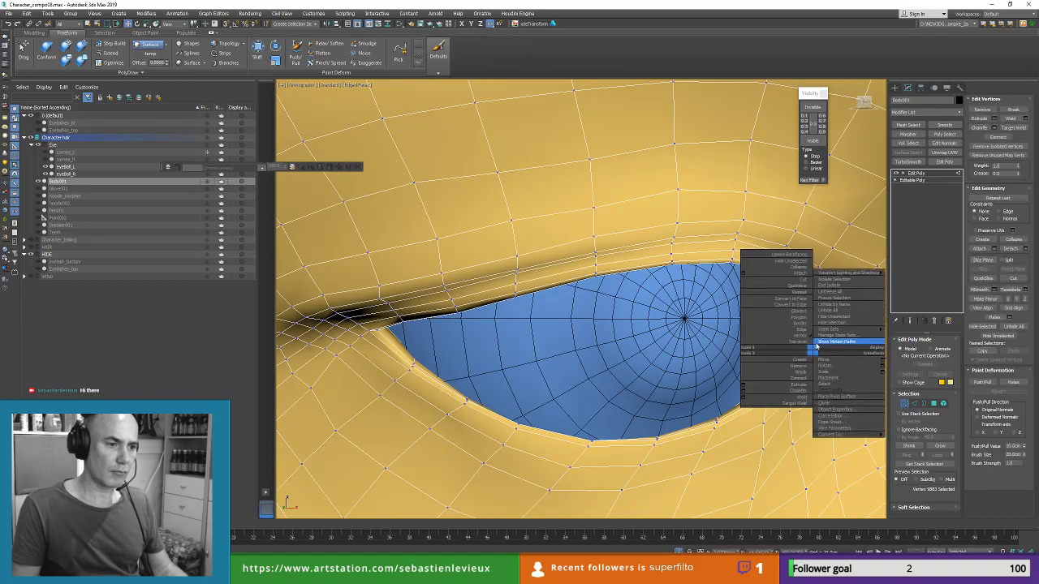
pyautogui.click(683, 308)
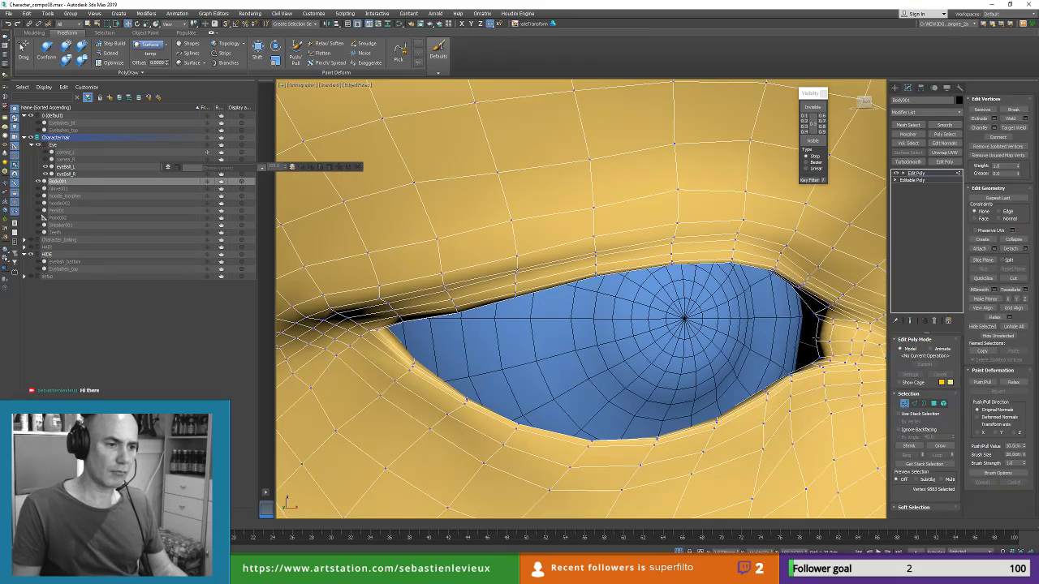
pyautogui.click(815, 338)
# Step: Shift the right eye's inner corner toward the eyeball and nudge its upper lid slightly as seen from below
pyautogui.press('s')
pyautogui.moveTo(816, 338)
pyautogui.mouseDown(button='middle')
pyautogui.moveTo(605, 258)
pyautogui.moveTo(586, 264)
pyautogui.moveTo(517, 166)
pyautogui.moveTo(514, 218)
pyautogui.mouseUp(button='middle')
pyautogui.scroll(-3, 510, 209)
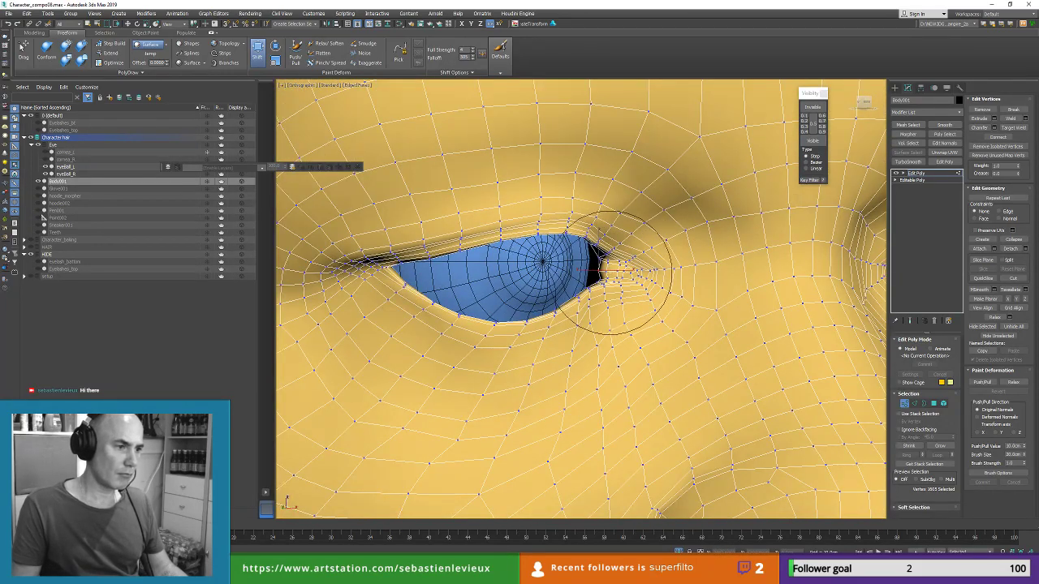
pyautogui.moveTo(609, 269); pyautogui.dragTo(596, 270)
pyautogui.keyDown('alt'); pyautogui.moveTo(599, 268); pyautogui.dragTo(578, 213, button='middle'); pyautogui.keyUp('alt')
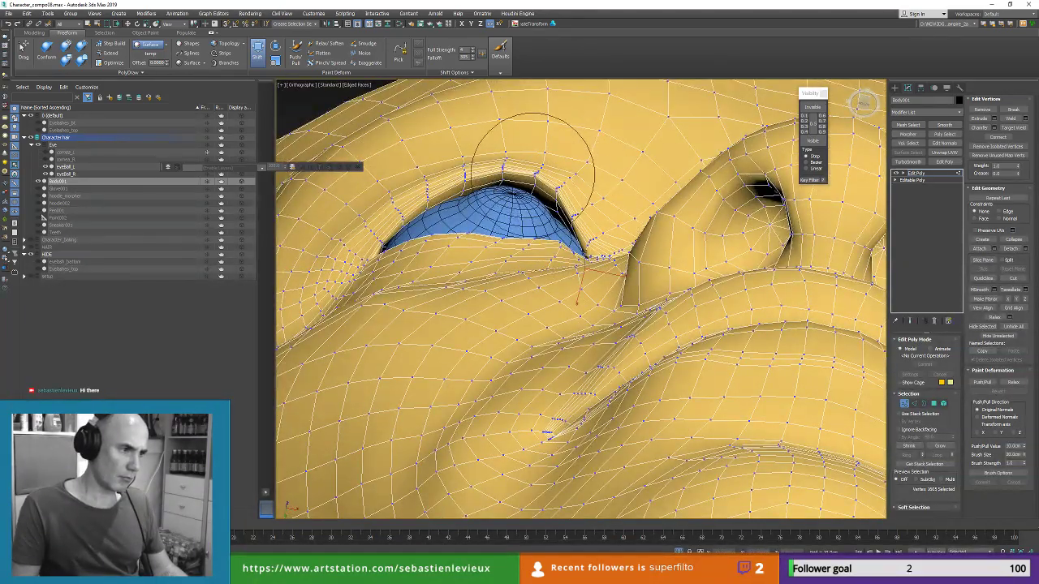
pyautogui.moveTo(535, 170); pyautogui.dragTo(531, 175)
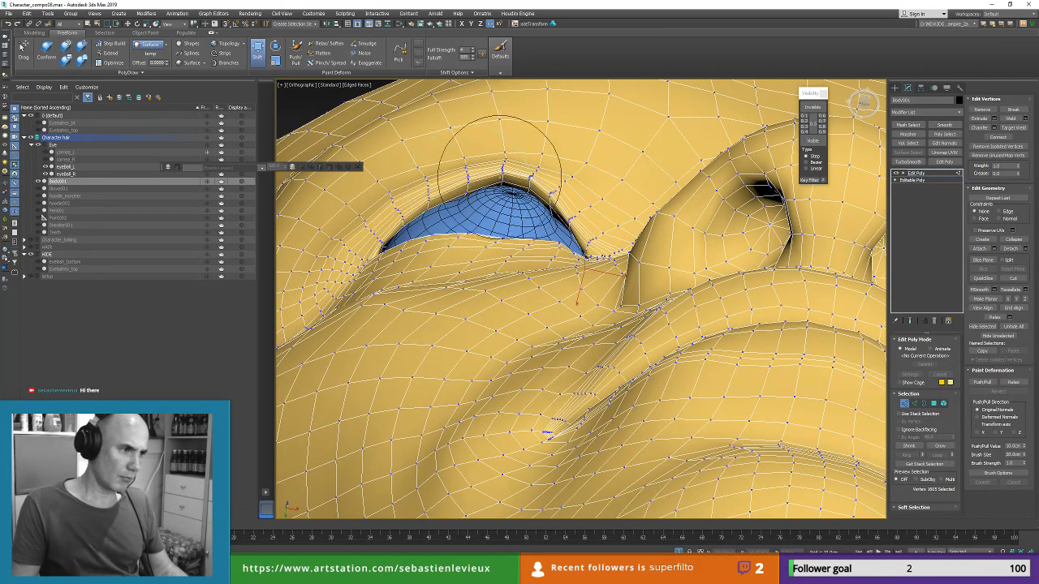
# Step: Examine both eyelid corners and the lid's fit around the right eyeball from the front, below and side
pyautogui.keyDown('alt'); pyautogui.moveTo(497, 195); pyautogui.dragTo(358, 244, button='middle'); pyautogui.keyUp('alt')
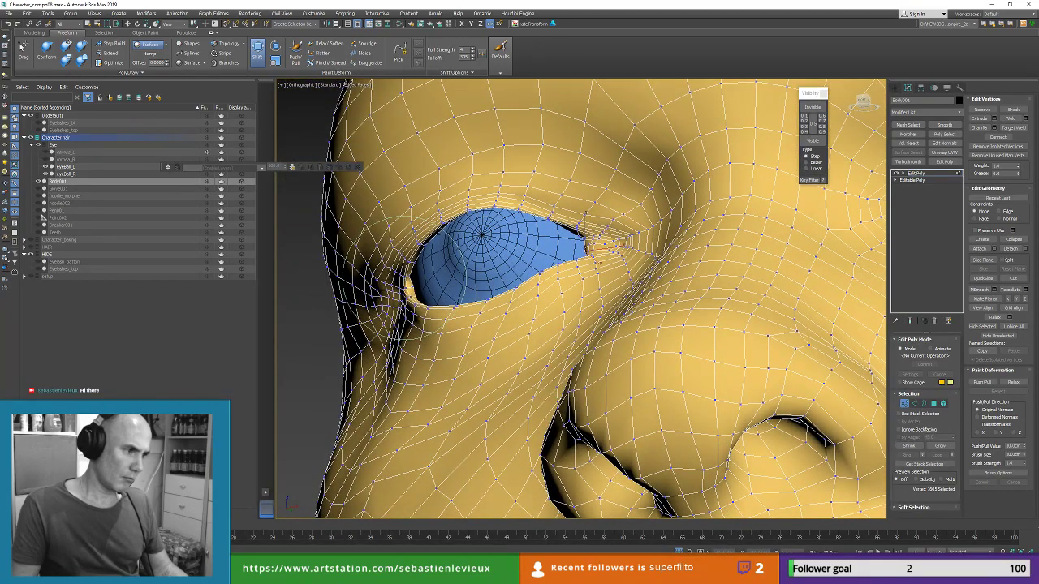
pyautogui.scroll(4, 422, 301)
pyautogui.keyDown('alt'); pyautogui.moveTo(438, 312); pyautogui.dragTo(443, 272, button='middle'); pyautogui.keyUp('alt')
pyautogui.keyDown('alt'); pyautogui.moveTo(396, 248); pyautogui.dragTo(420, 276, button='middle'); pyautogui.keyUp('alt')
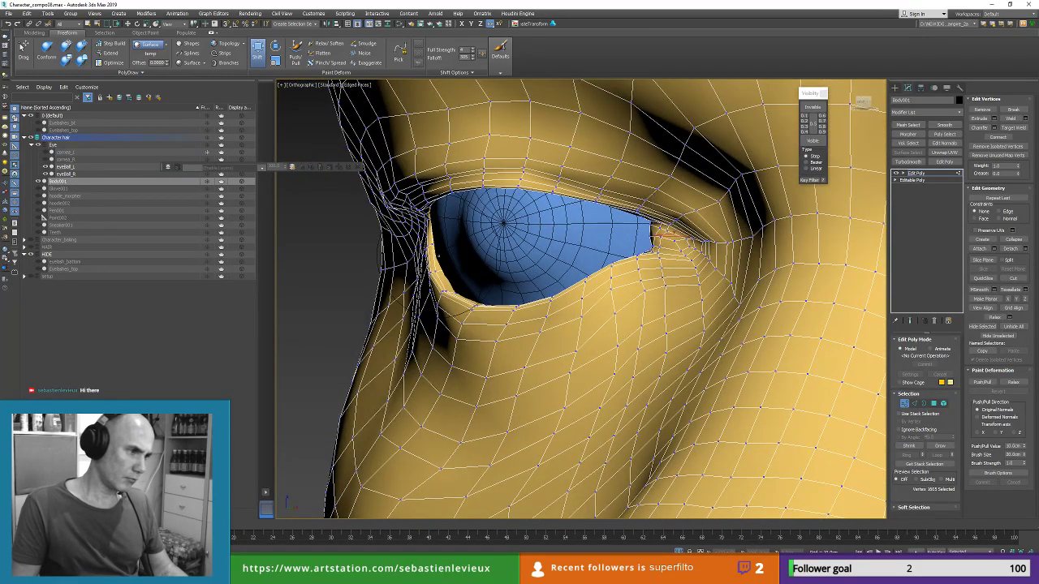
pyautogui.moveTo(572, 296)
pyautogui.keyDown('alt'); pyautogui.mouseDown(button='middle')
pyautogui.moveTo(616, 280)
pyautogui.moveTo(598, 267)
pyautogui.moveTo(529, 269)
pyautogui.moveTo(636, 283)
pyautogui.mouseUp(button='middle'); pyautogui.keyUp('alt')
pyautogui.scroll(-5, 574, 280)
pyautogui.scroll(5, 578, 256)
pyautogui.moveTo(577, 257)
pyautogui.keyDown('alt'); pyautogui.mouseDown(button='middle')
pyautogui.moveTo(609, 253)
pyautogui.moveTo(607, 238)
pyautogui.mouseUp(button='middle'); pyautogui.keyUp('alt')
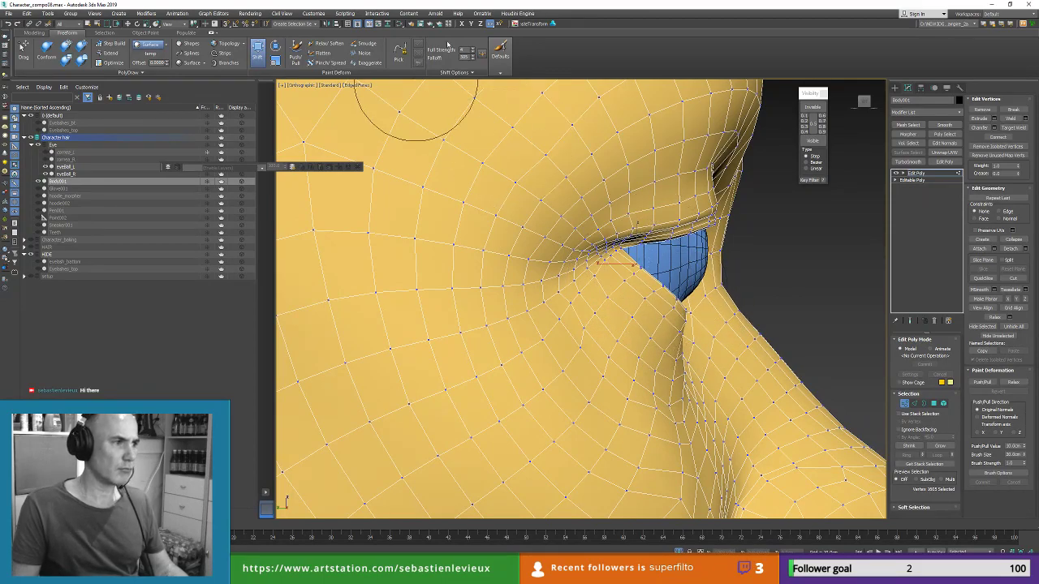
# Step: Set the Shift brush to affect a Spherical Radius in the Shift options
pyautogui.click(462, 72)
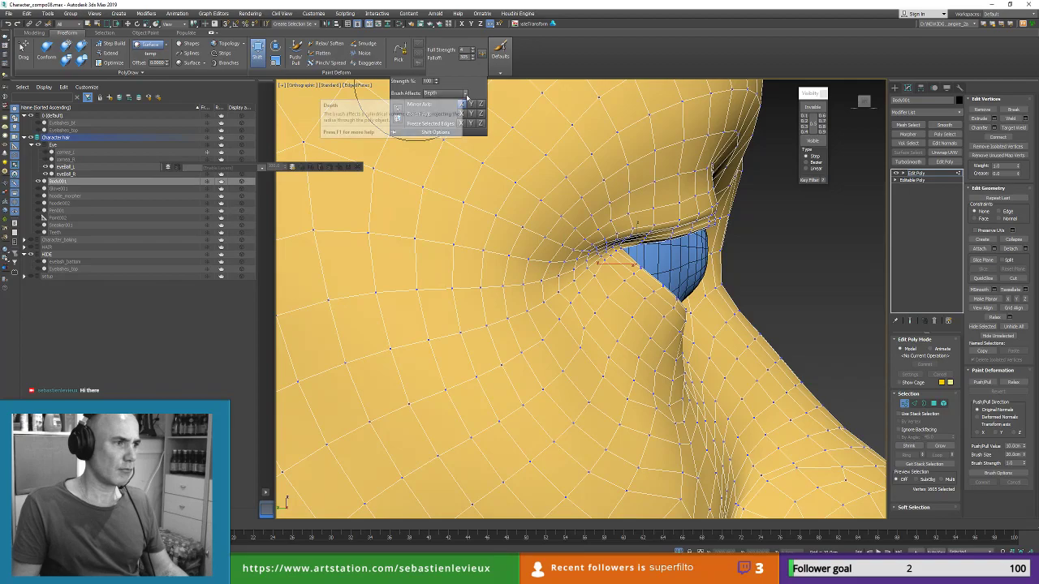
pyautogui.click(466, 94)
pyautogui.click(446, 114)
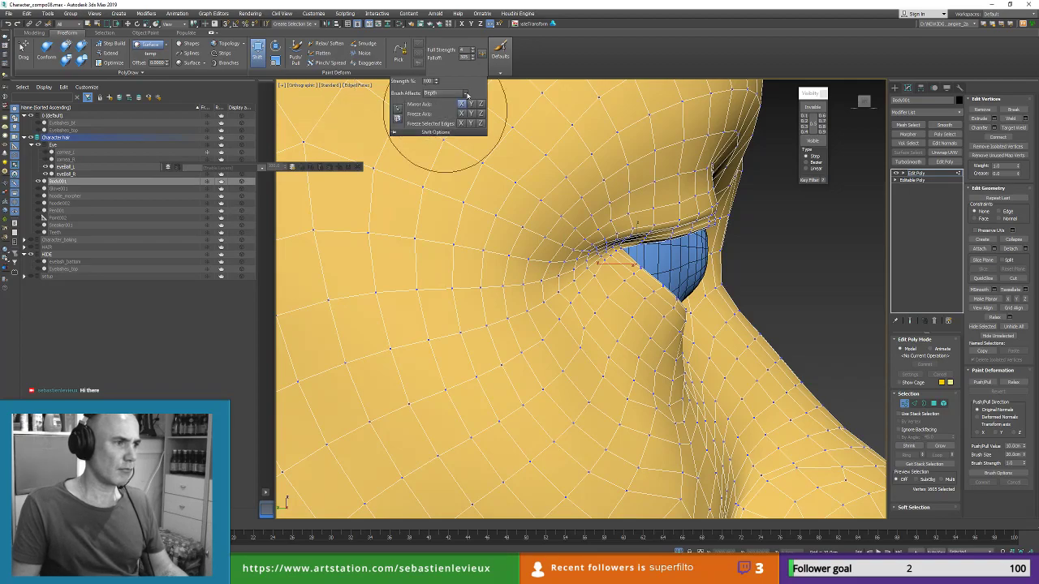
pyautogui.click(467, 95)
pyautogui.click(445, 104)
pyautogui.scroll(-2, 691, 260)
pyautogui.moveTo(691, 260); pyautogui.dragTo(619, 262, button='middle')
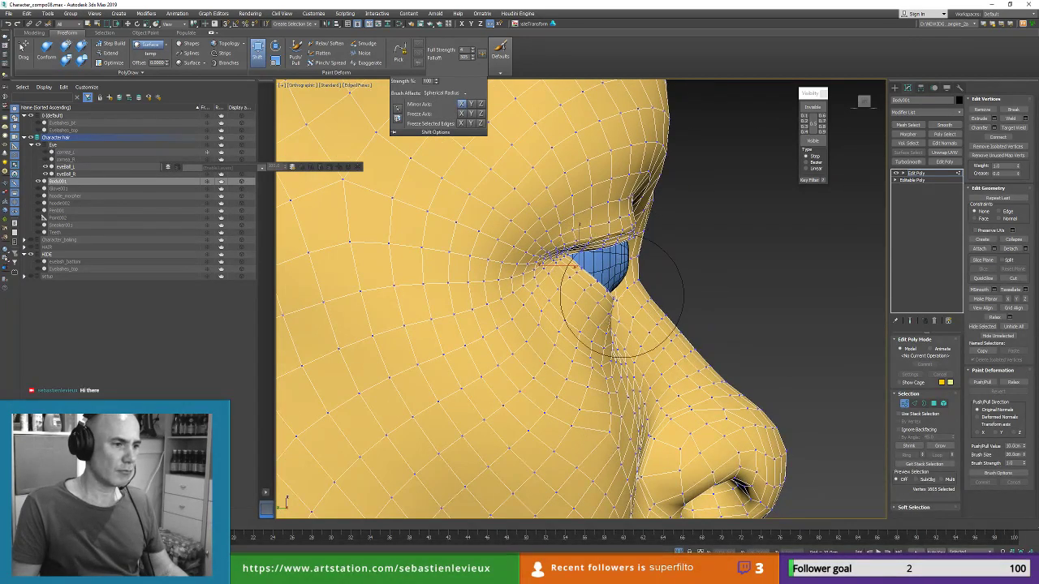
# Step: Shift the right eye's outer corner slightly with the brush as seen from below, and leave vertex editing
pyautogui.scroll(2, 621, 301)
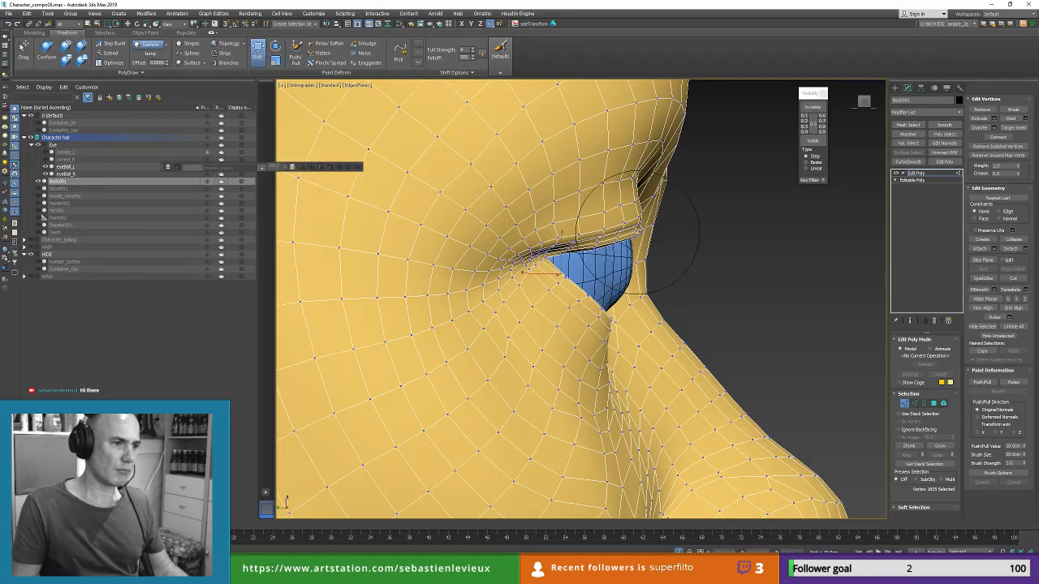
pyautogui.moveTo(637, 233)
pyautogui.keyDown('alt'); pyautogui.mouseDown(button='middle')
pyautogui.moveTo(557, 174)
pyautogui.moveTo(493, 174)
pyautogui.mouseUp(button='middle'); pyautogui.keyUp('alt')
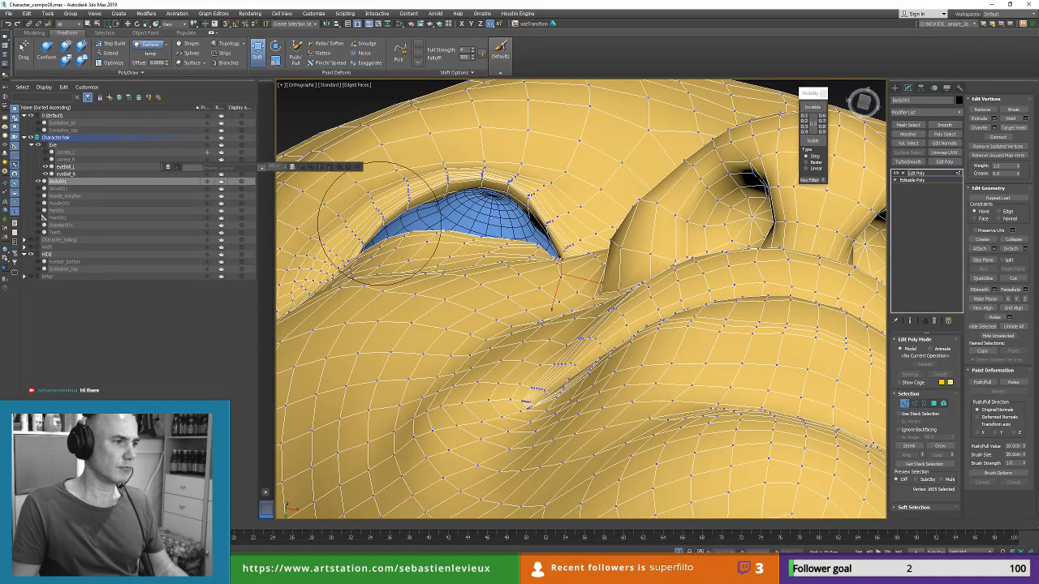
pyautogui.moveTo(381, 223); pyautogui.dragTo(386, 219)
pyautogui.scroll(-2, 479, 217)
pyautogui.moveTo(477, 217)
pyautogui.keyDown('alt'); pyautogui.mouseDown(button='middle')
pyautogui.moveTo(520, 237)
pyautogui.moveTo(504, 271)
pyautogui.moveTo(482, 270)
pyautogui.moveTo(491, 258)
pyautogui.mouseUp(button='middle'); pyautogui.keyUp('alt')
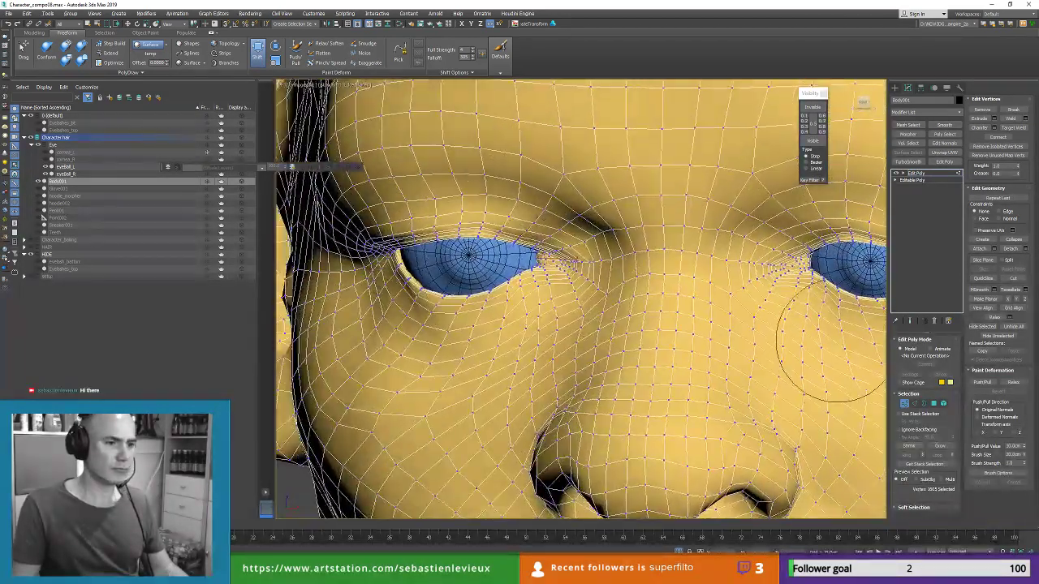
pyautogui.click(904, 404)
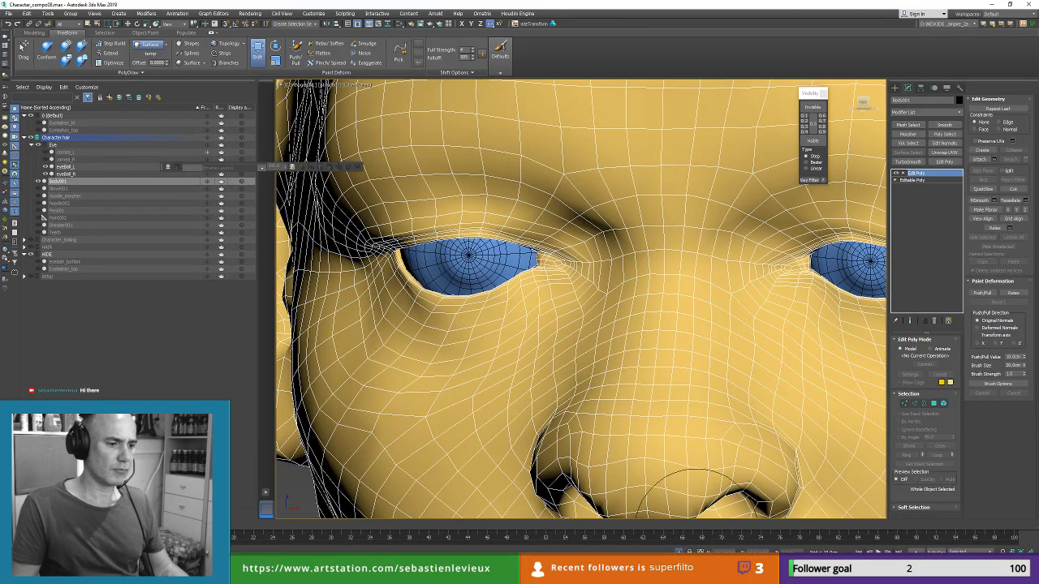
# Step: End the isolation of the body and eyeballs and select all visible objects of the character
pyautogui.scroll(-12, 611, 242)
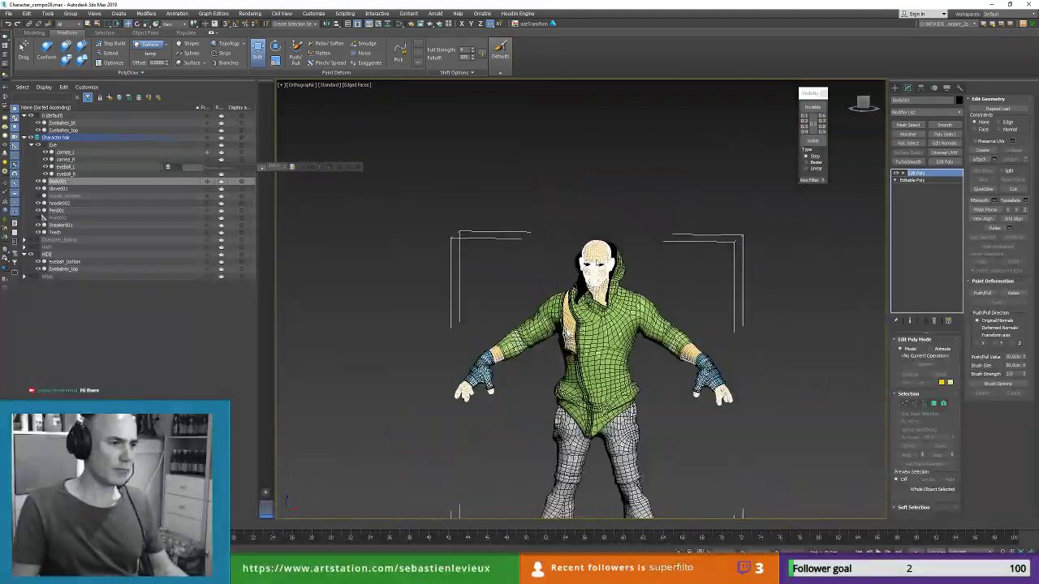
pyautogui.press('w')
pyautogui.moveTo(539, 267); pyautogui.dragTo(542, 243, button='middle')
pyautogui.press('z')
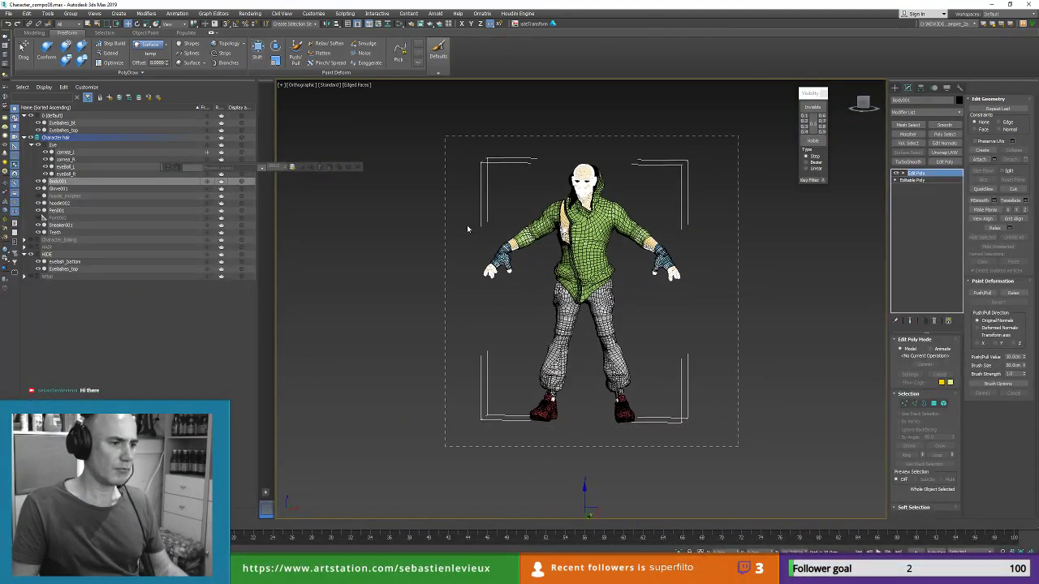
pyautogui.hotkey('ctrl', 'a')
# Step: Export the character as FBX over the existing Full Chara.FBX, and select its Eyelashes_top mesh in Marmoset Toolbag
pyautogui.click(8, 14)
pyautogui.moveTo(34, 128)
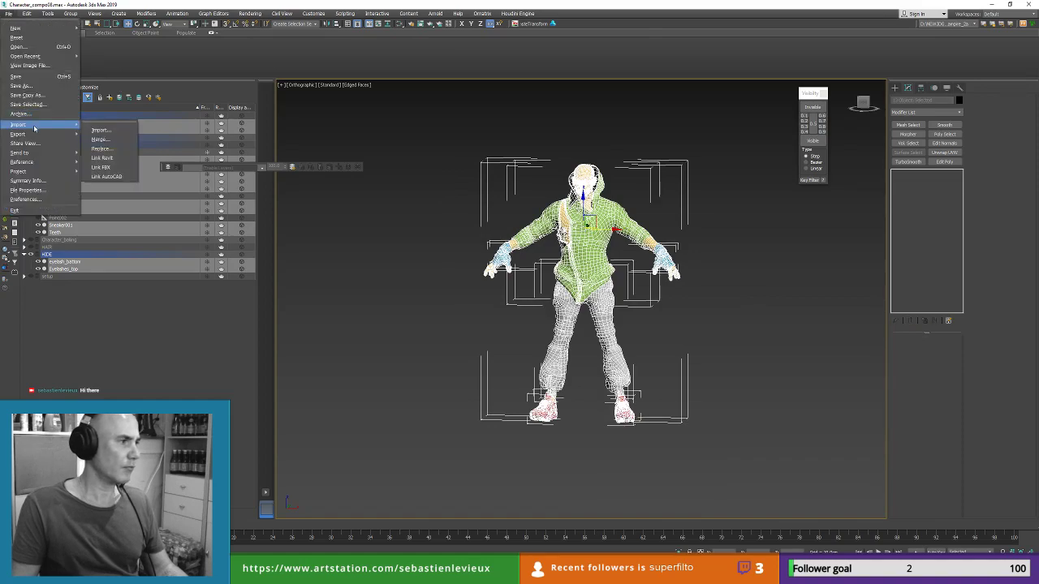
pyautogui.click(215, 7)
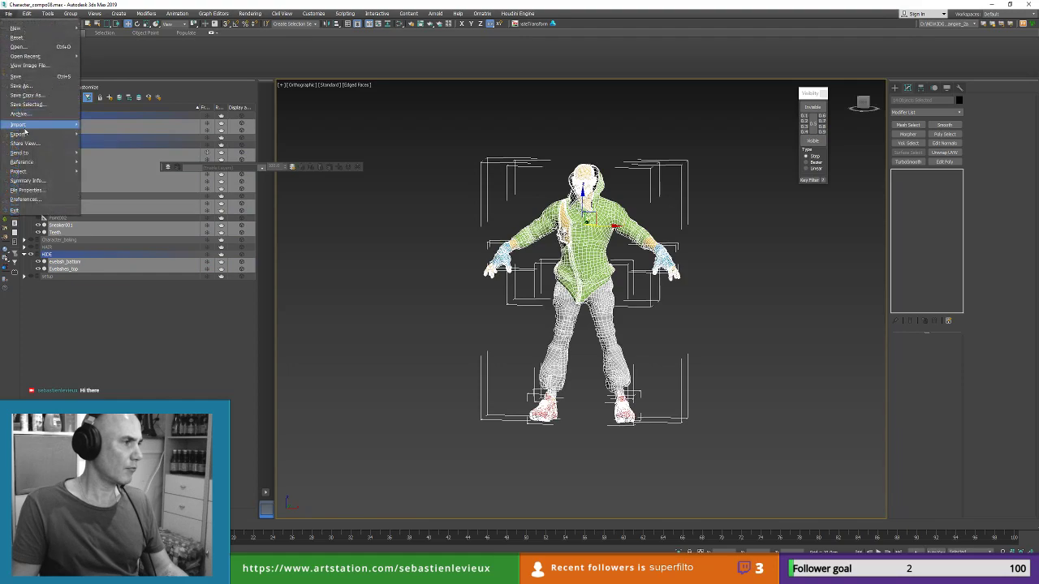
pyautogui.click(99, 139)
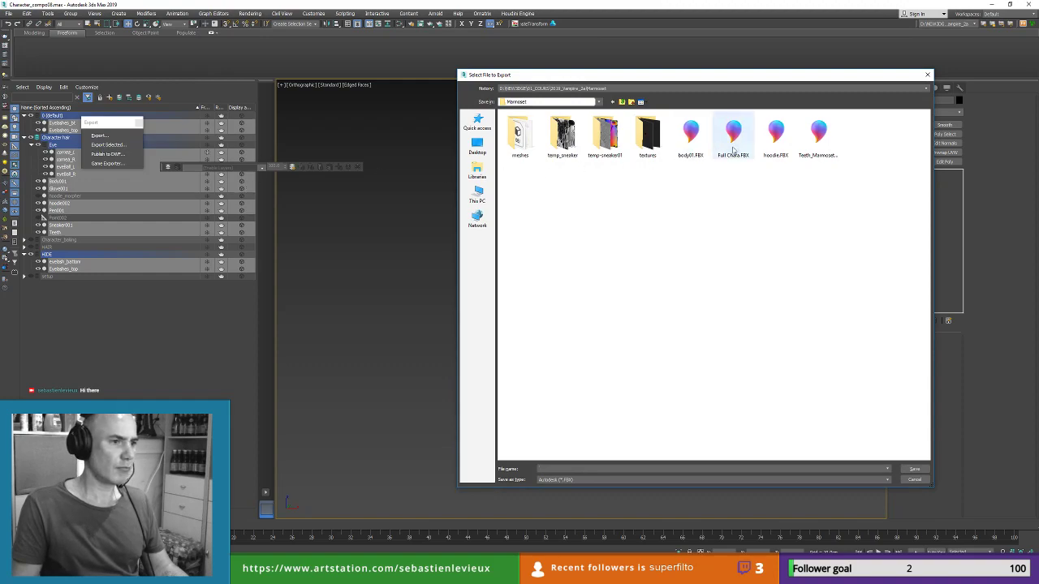
pyautogui.doubleClick(733, 134)
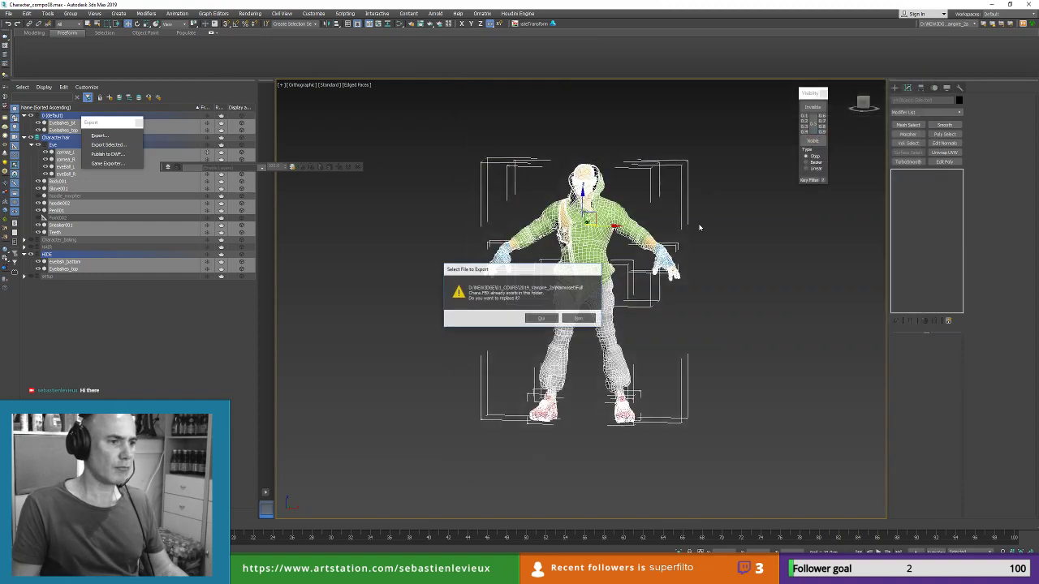
pyautogui.click(536, 319)
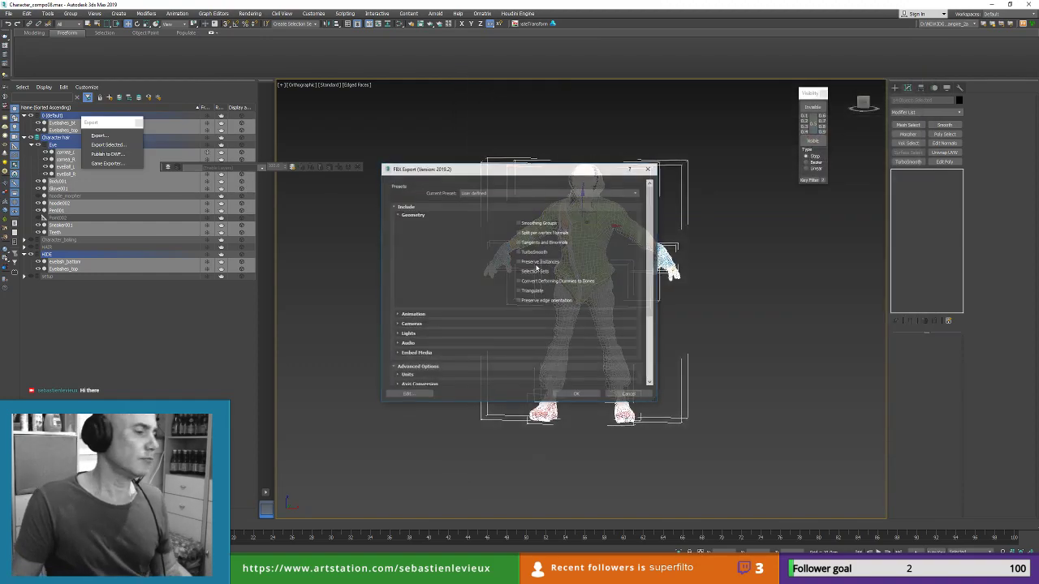
pyautogui.click(577, 395)
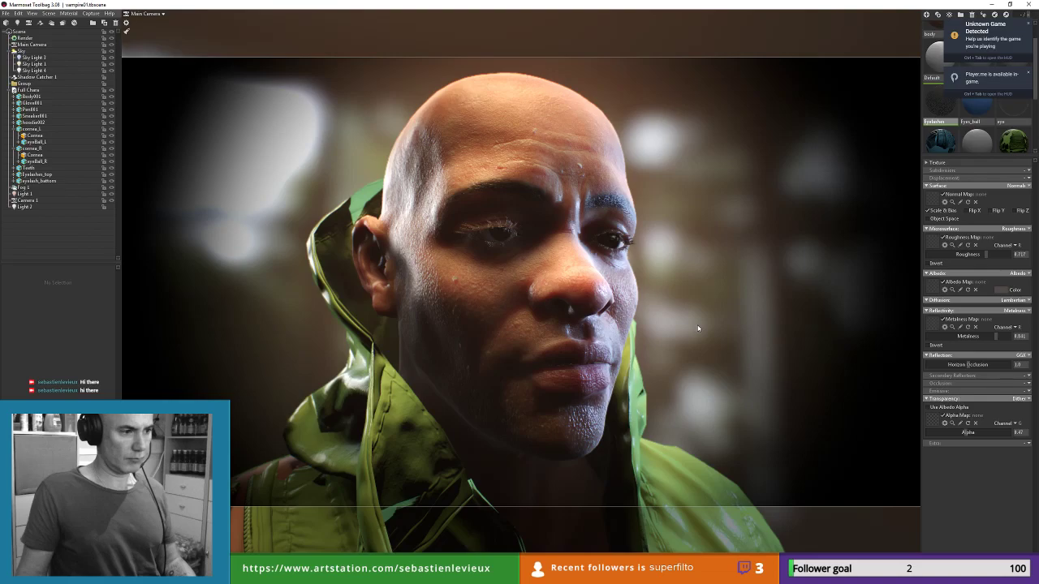
pyautogui.click(37, 175)
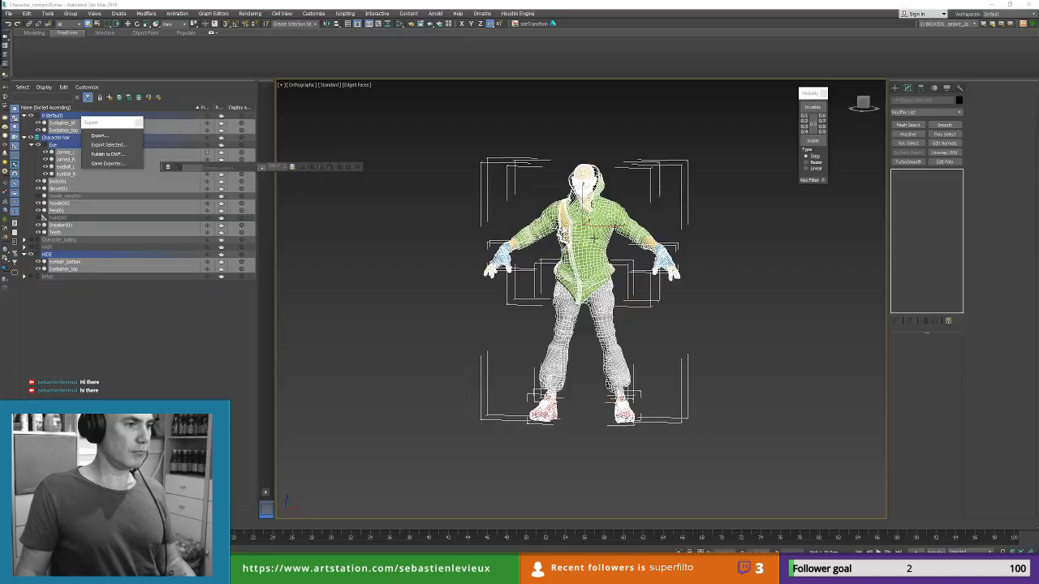
# Step: Switch back to 3ds Max and isolate the body mesh together with both eyeballs
pyautogui.moveTo(594, 233); pyautogui.dragTo(582, 322, button='middle')
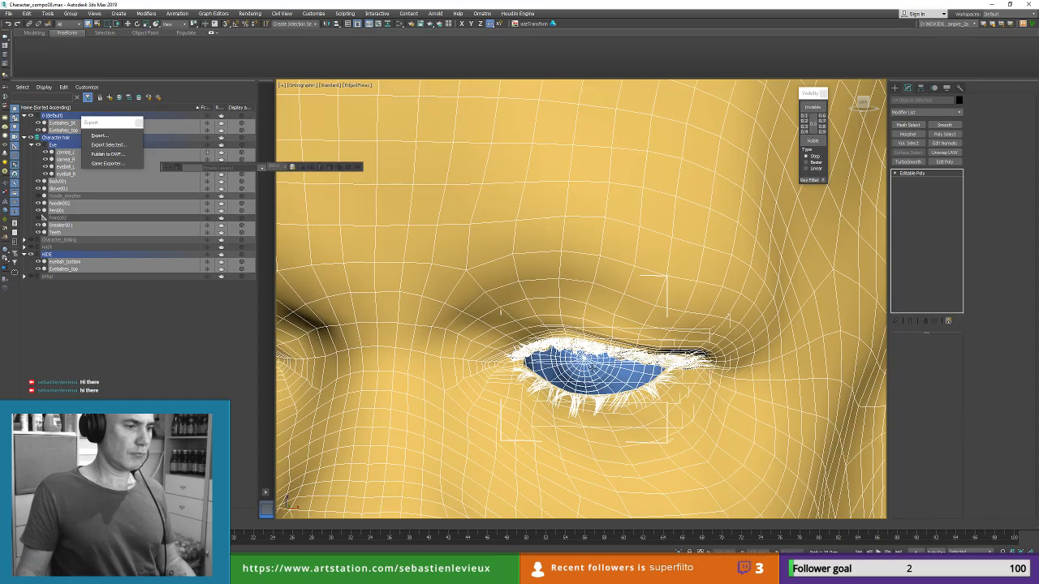
pyautogui.click(624, 280)
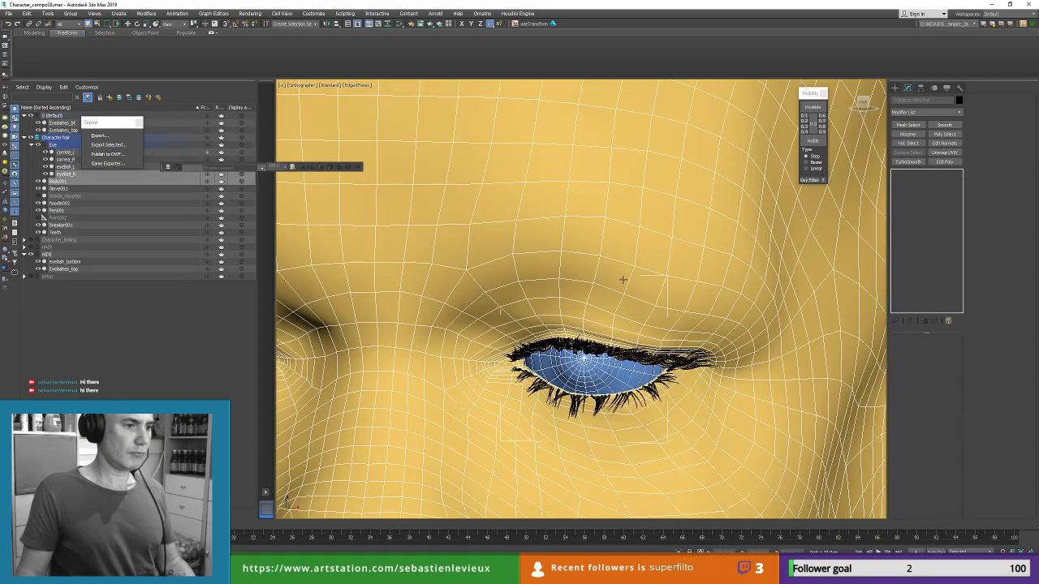
pyautogui.press('z')
pyautogui.scroll(5, 549, 241)
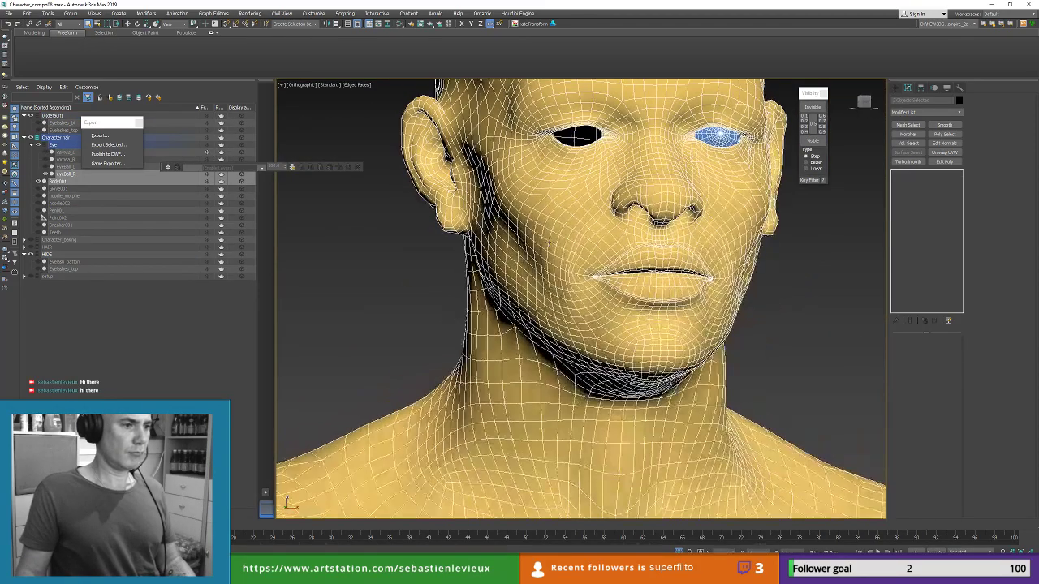
pyautogui.scroll(-1, 549, 240)
pyautogui.click(680, 551)
pyautogui.moveTo(445, 318); pyautogui.dragTo(642, 294, button='middle')
pyautogui.keyDown('ctrl'); pyautogui.click(422, 331); pyautogui.keyUp('ctrl')
pyautogui.press('z')
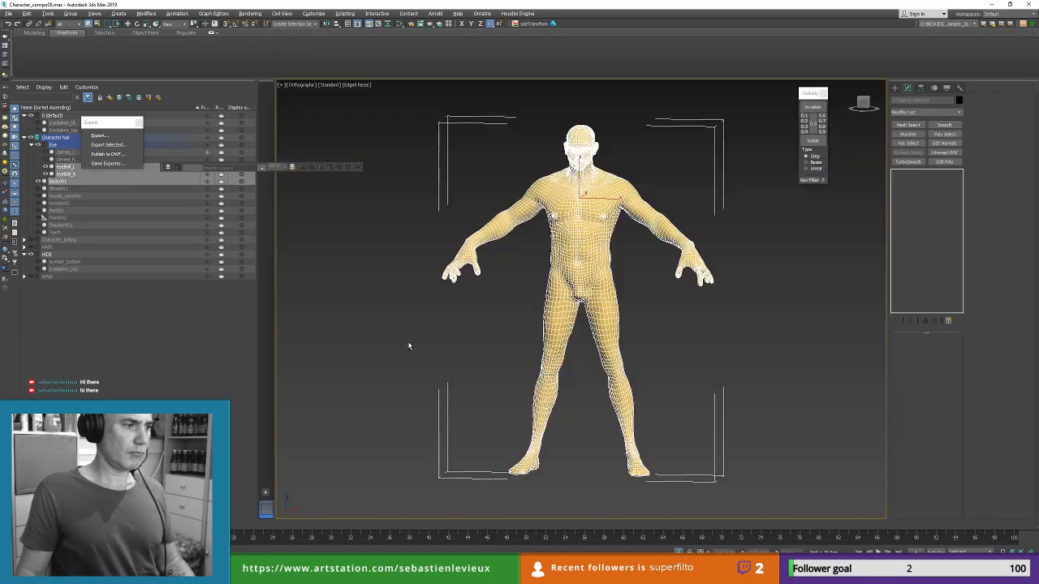
pyautogui.scroll(6, 505, 276)
pyautogui.scroll(8, 651, 262)
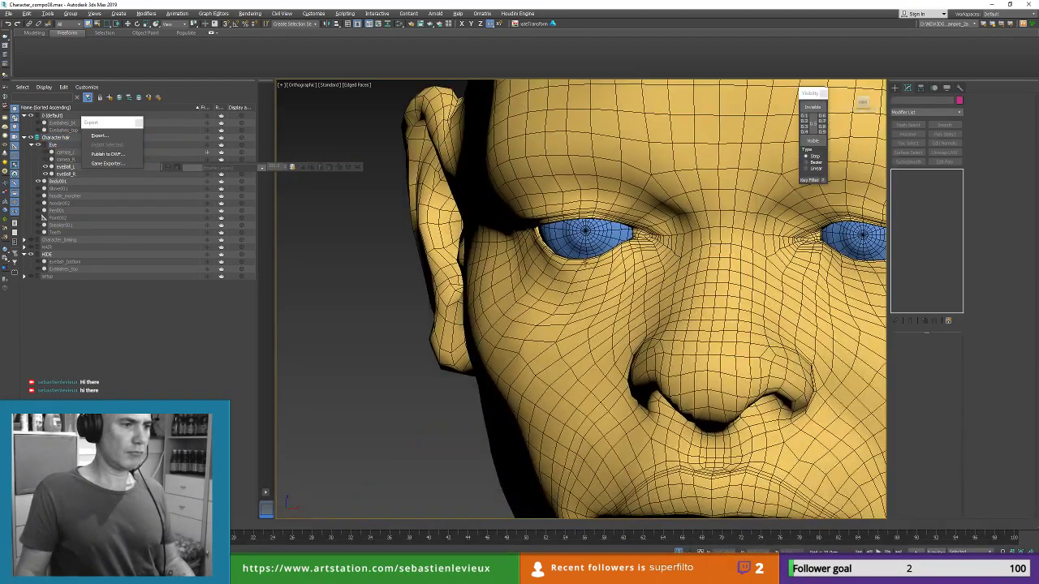
# Step: Select eyeball_L in the front view and pick it as the surface to draw on with PolyDraw
pyautogui.click(597, 229)
pyautogui.press('f')
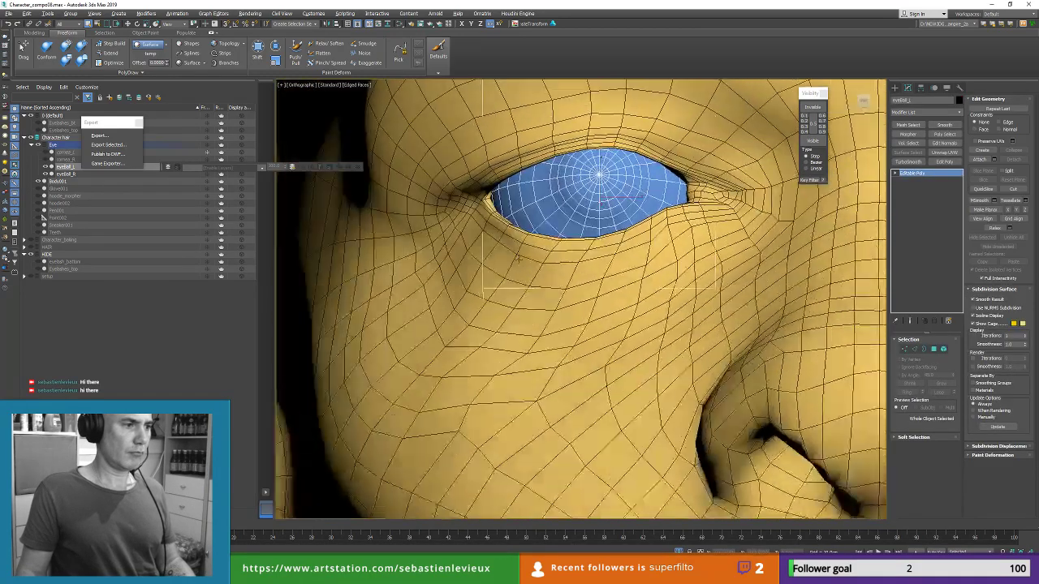
pyautogui.scroll(2, 535, 260)
pyautogui.scroll(2, 528, 254)
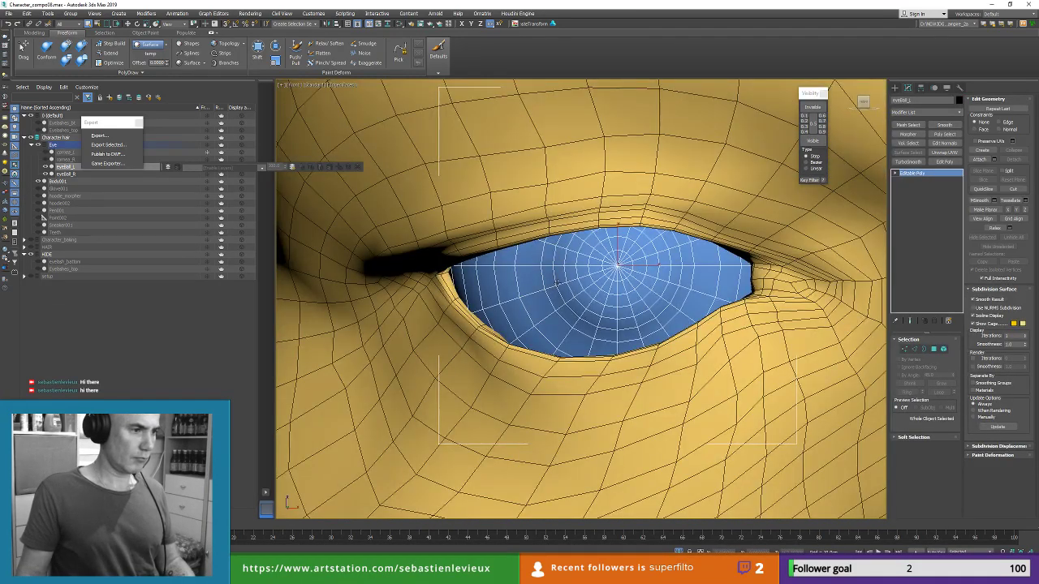
pyautogui.moveTo(554, 283); pyautogui.dragTo(517, 278, button='middle')
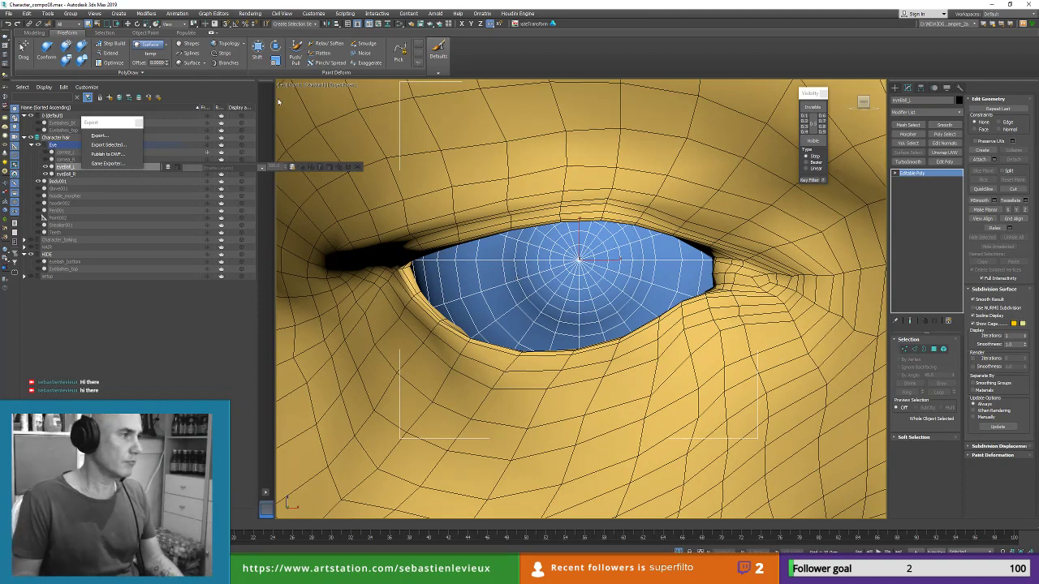
pyautogui.click(189, 53)
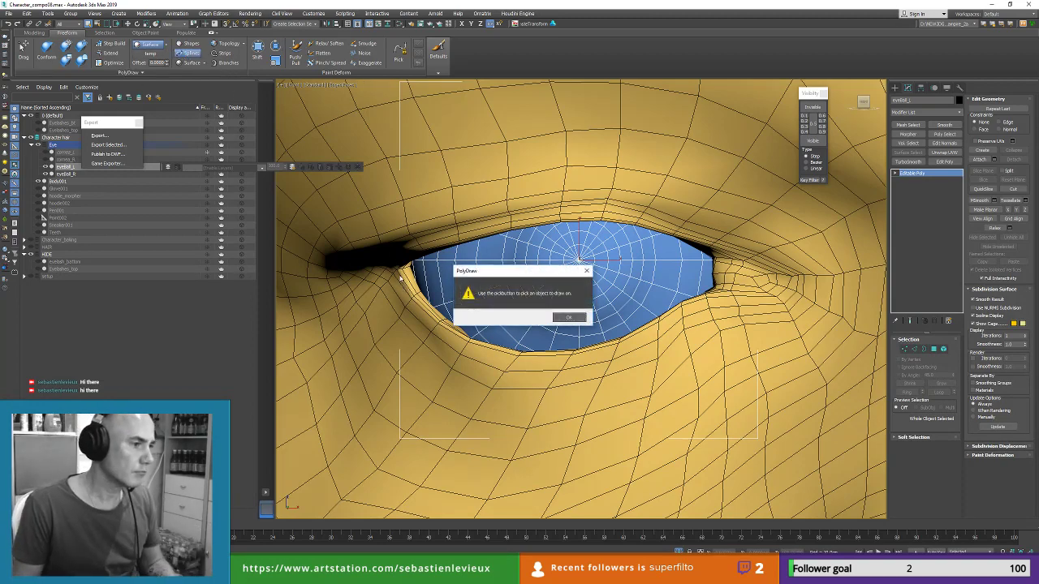
pyautogui.click(568, 316)
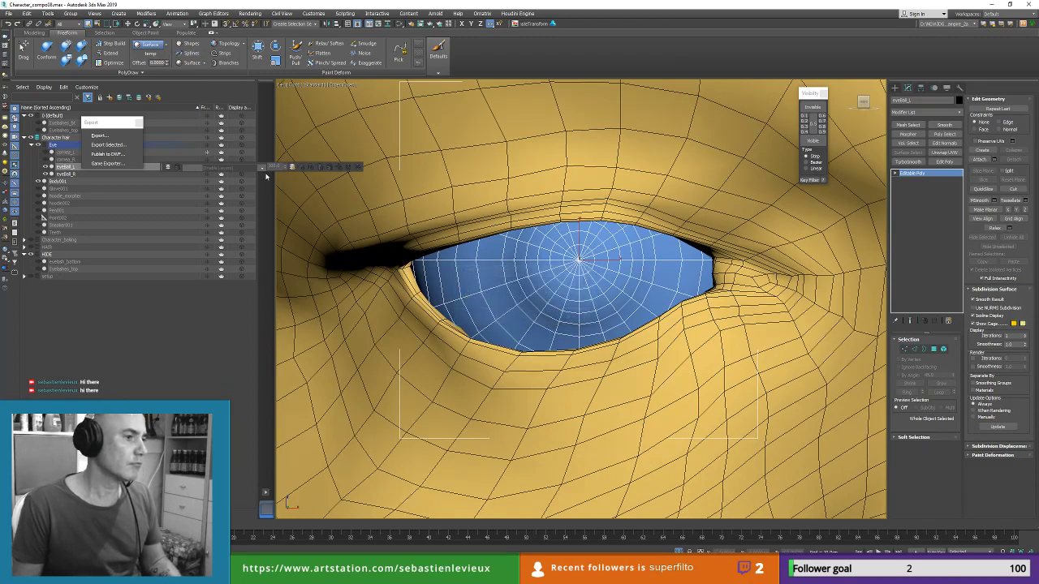
pyautogui.click(150, 53)
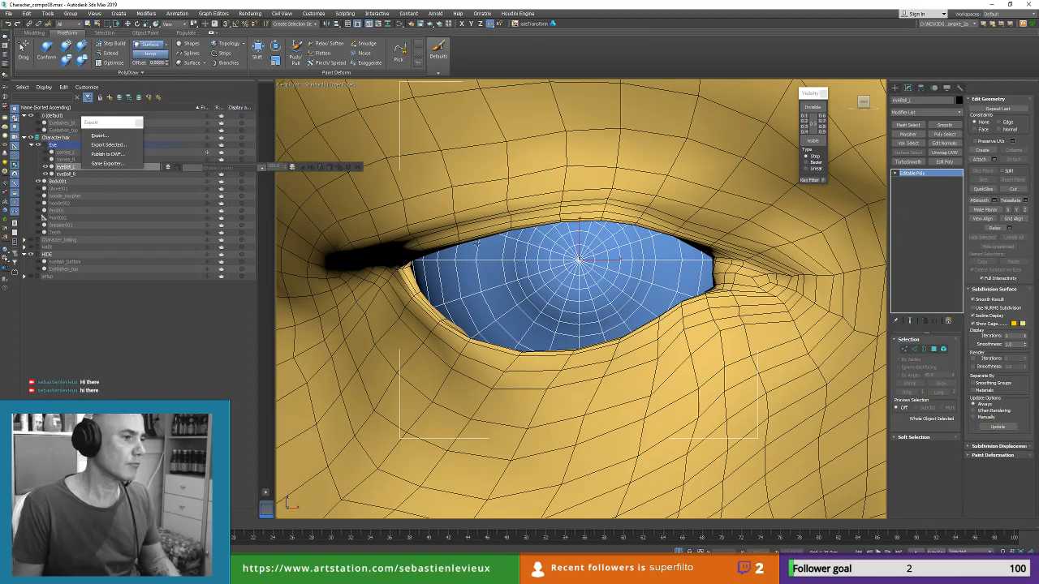
pyautogui.click(500, 262)
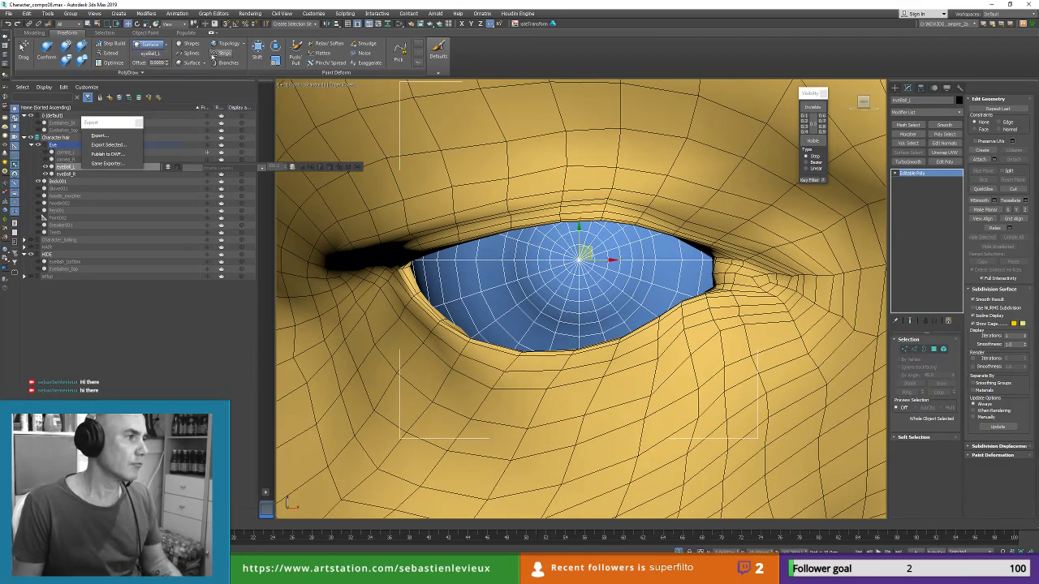
# Step: Draw a spline on the eyeball along the lower eyelid's edge from corner to corner, and select it
pyautogui.click(189, 53)
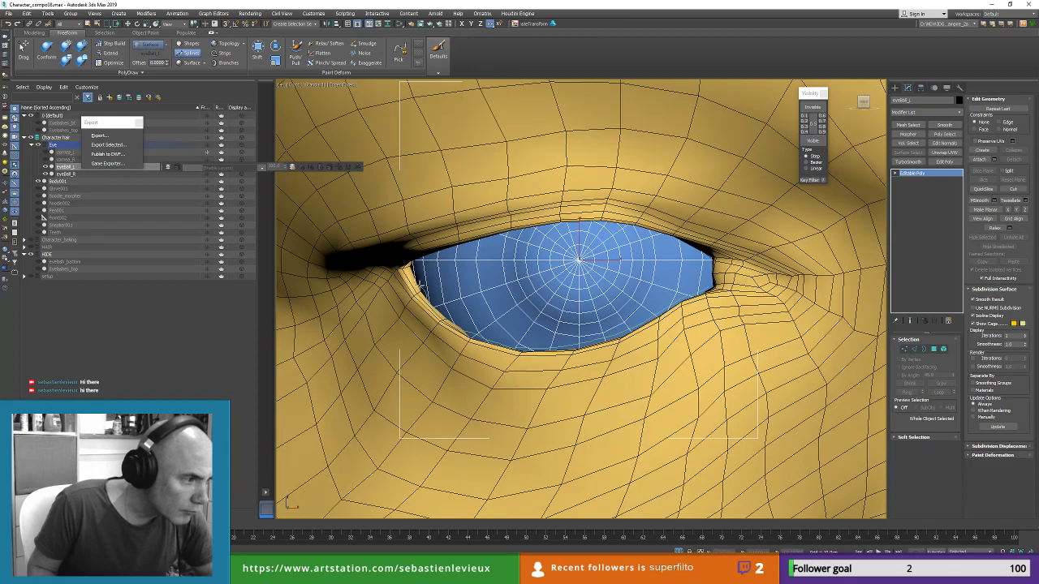
pyautogui.moveTo(414, 271); pyautogui.dragTo(412, 267)
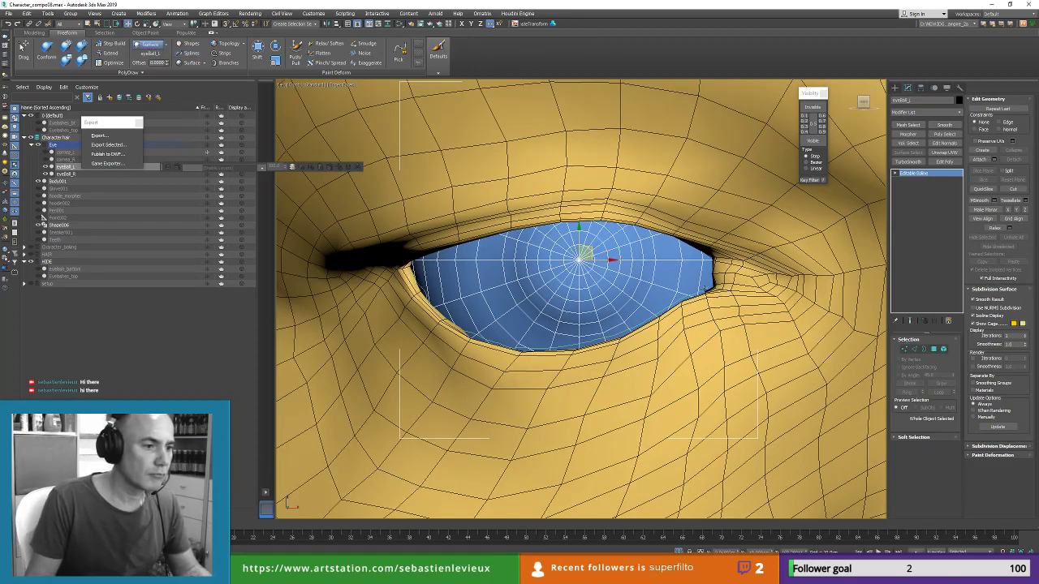
pyautogui.click(705, 289)
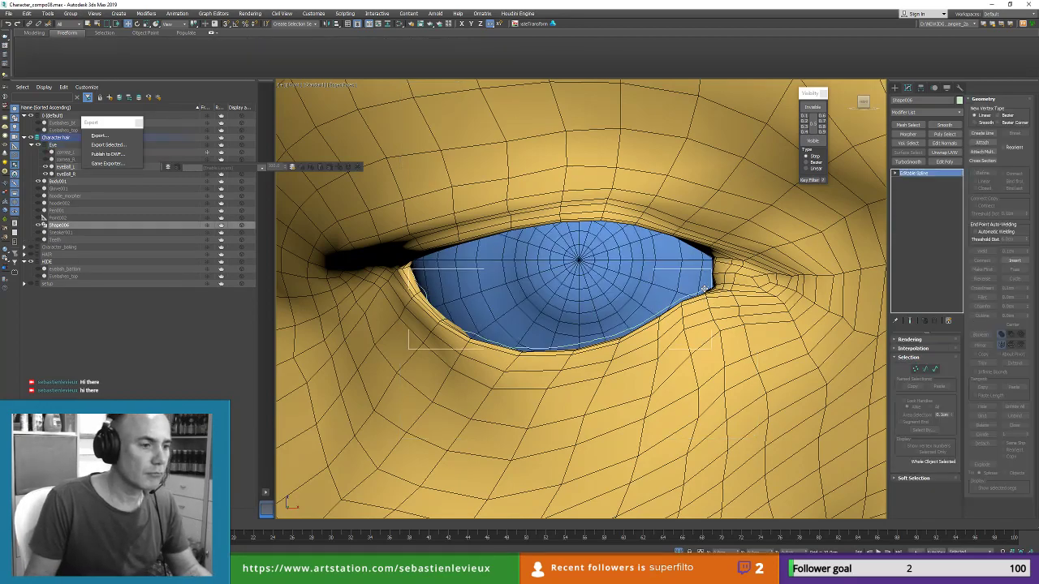
# Step: Look through the available modifiers for one suited to the drawn eyelid spline
pyautogui.click(902, 112)
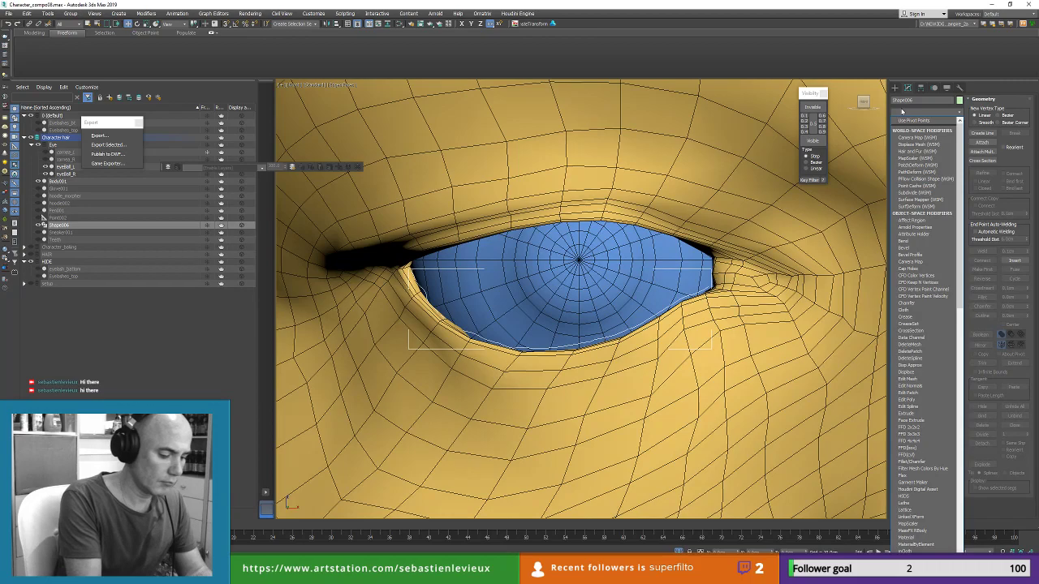
pyautogui.write('a')
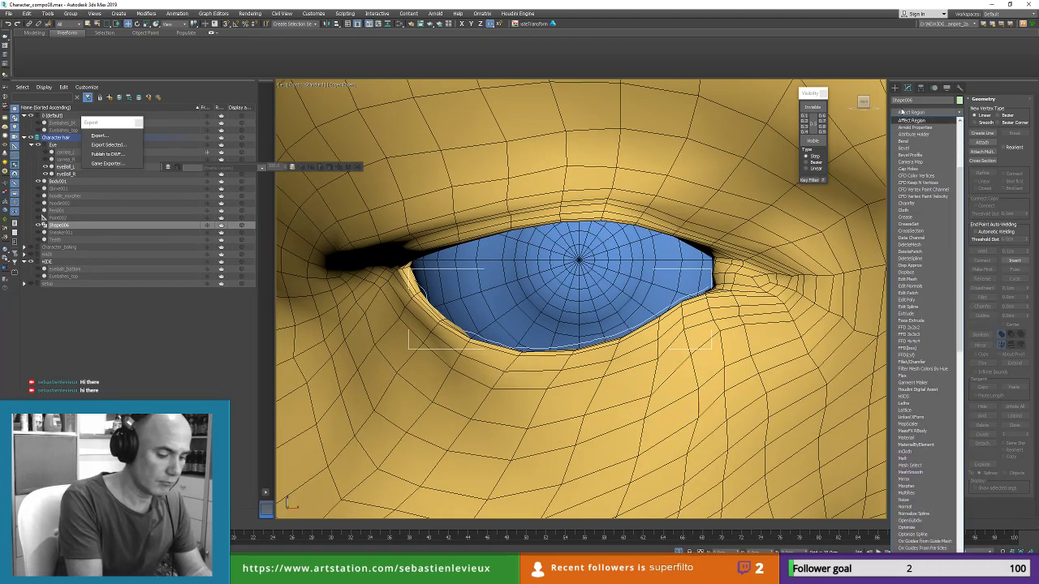
pyautogui.write('spl')
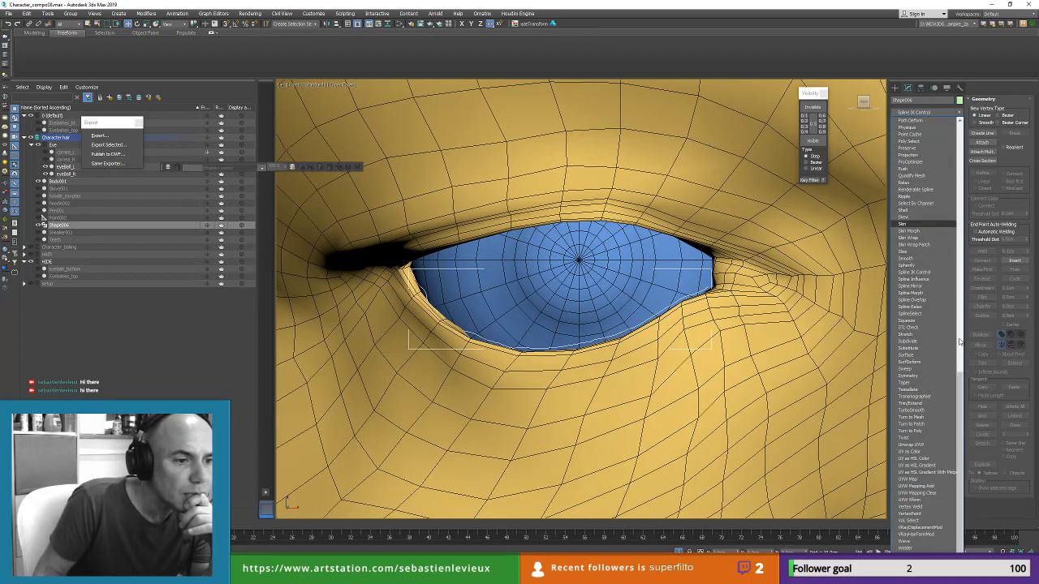
pyautogui.click(963, 350)
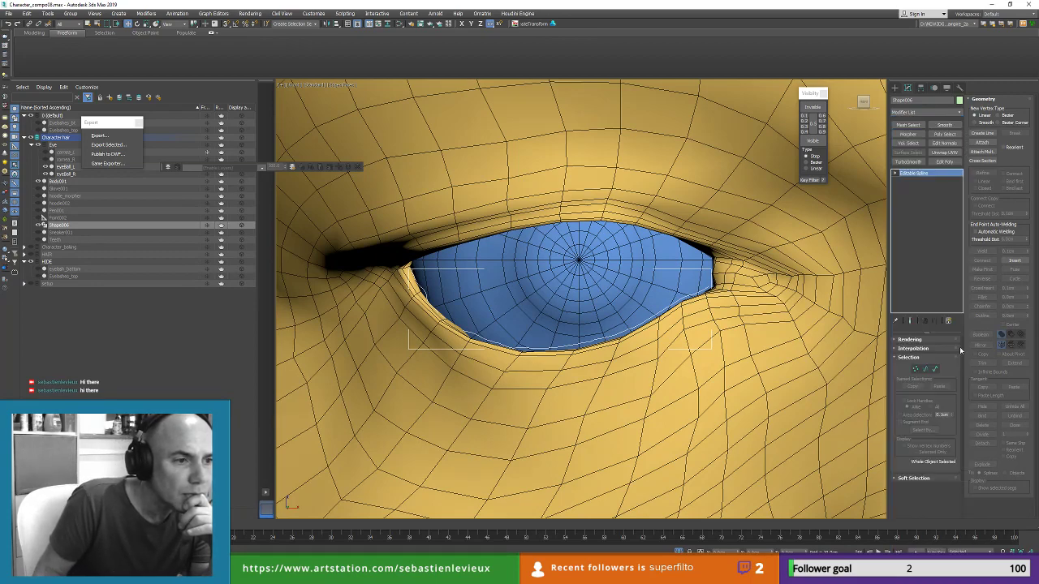
pyautogui.click(917, 116)
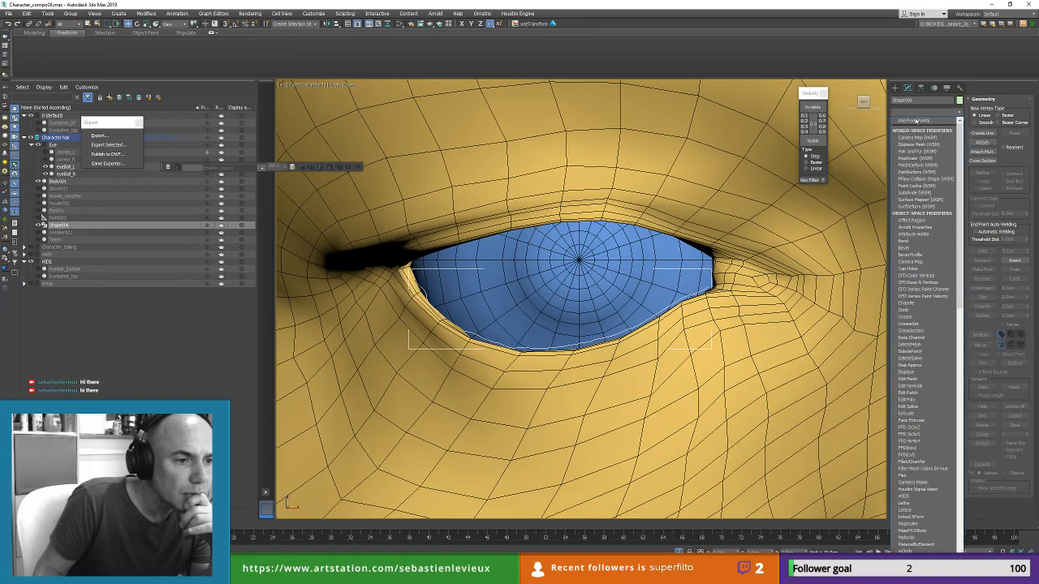
pyautogui.click(959, 317)
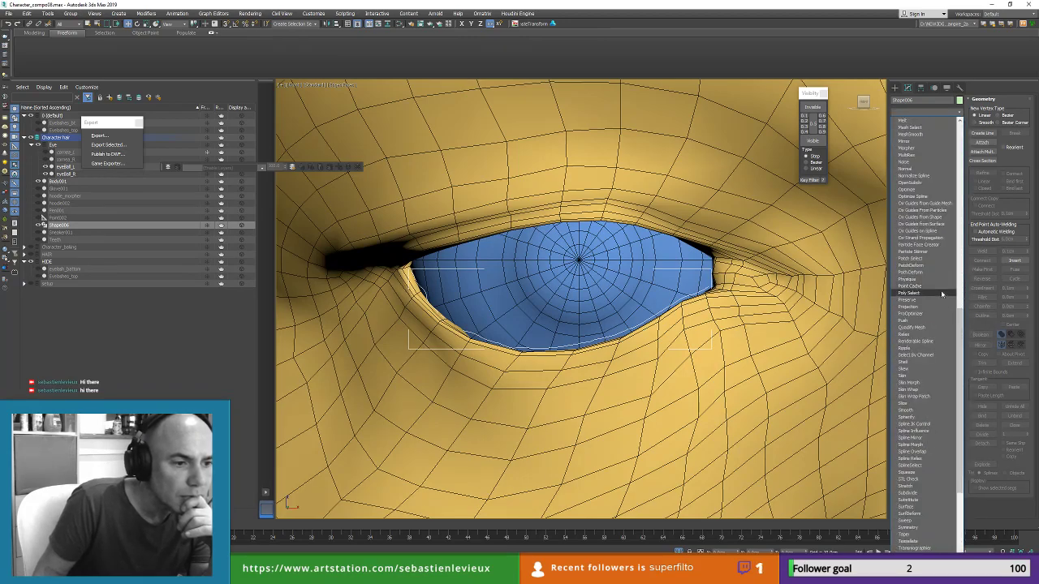
pyautogui.scroll(6, 930, 145)
pyautogui.click(918, 112)
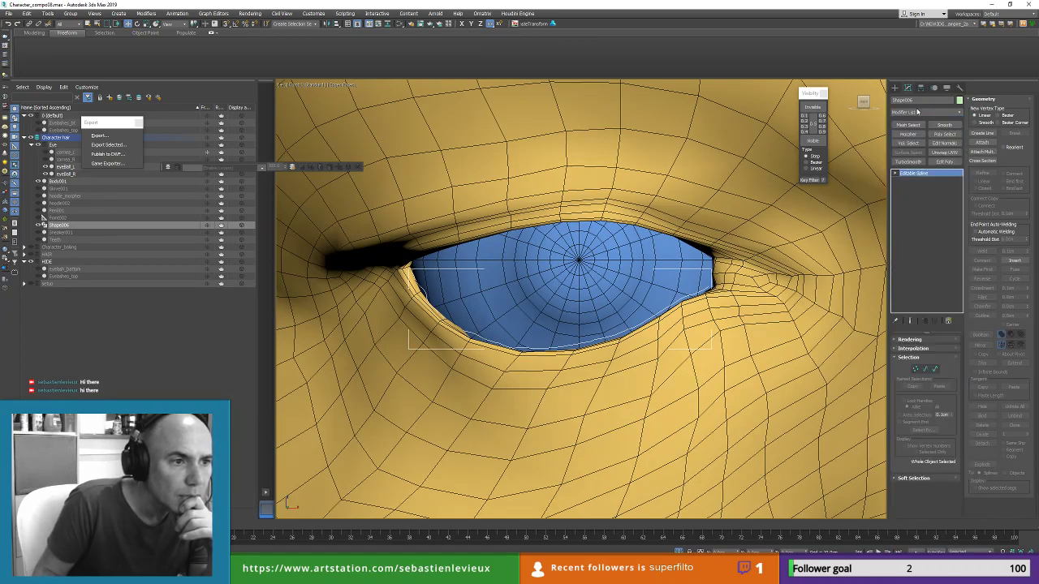
# Step: Show all modifier sets in the modifier list and add a Normalize Spline modifier to the drawn eyelid spline
pyautogui.rightClick(917, 109)
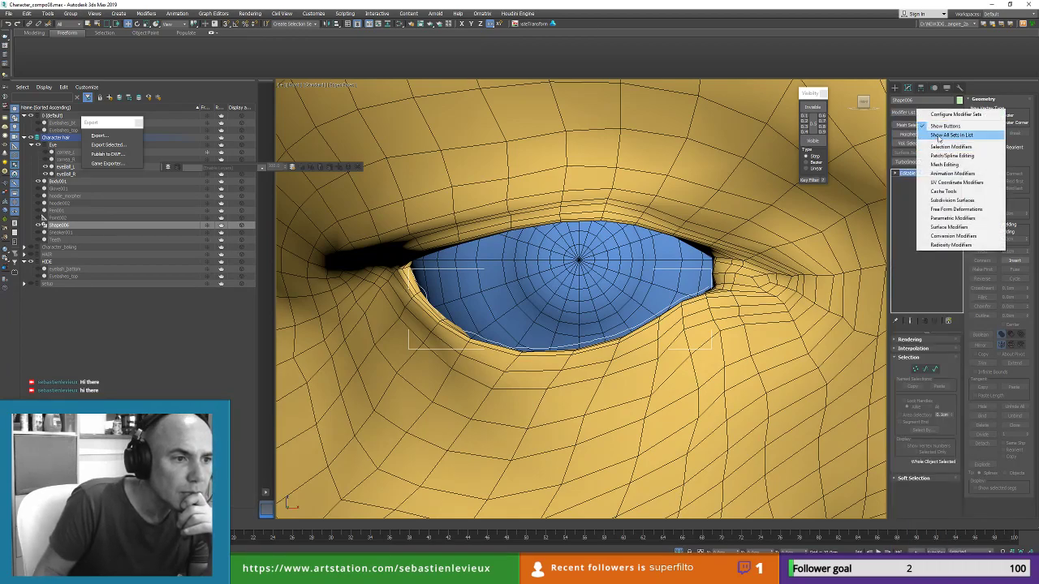
pyautogui.click(939, 134)
pyautogui.click(931, 111)
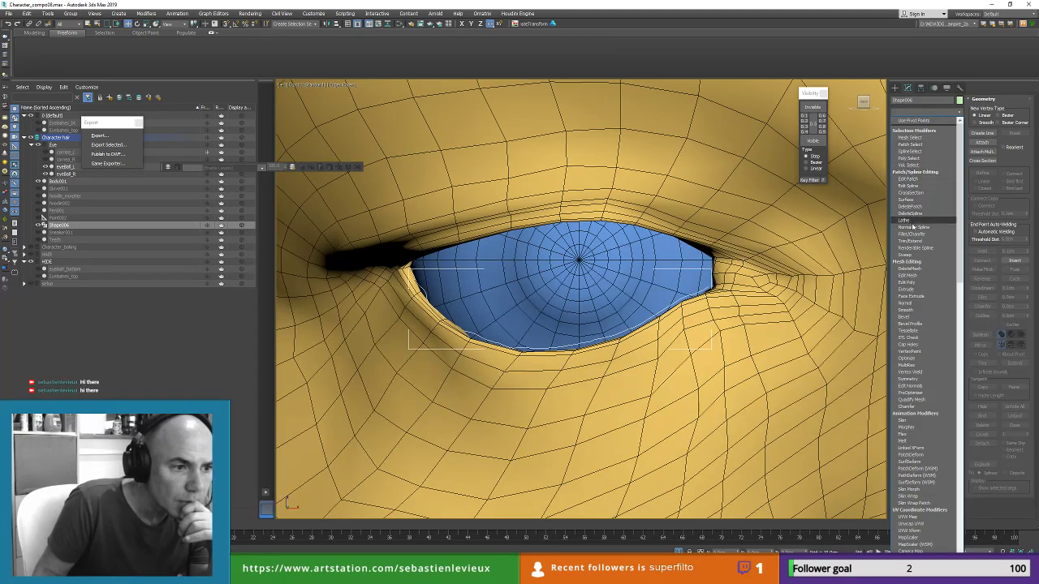
pyautogui.click(913, 227)
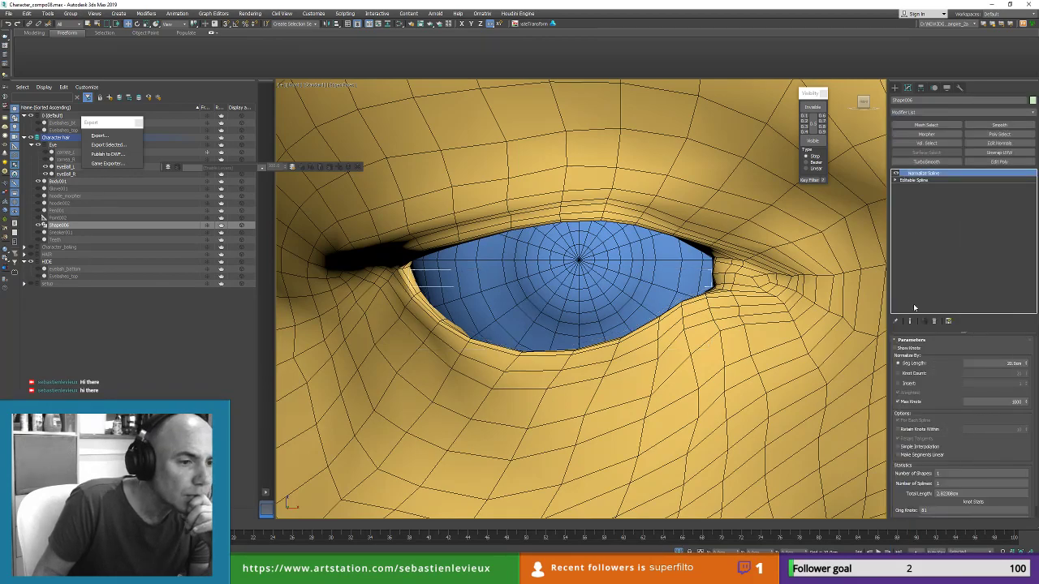
# Step: In wireframe display, reduce the Normalize Spline segment length to about 1.4 cm and show the spline's knots
pyautogui.press('F3')
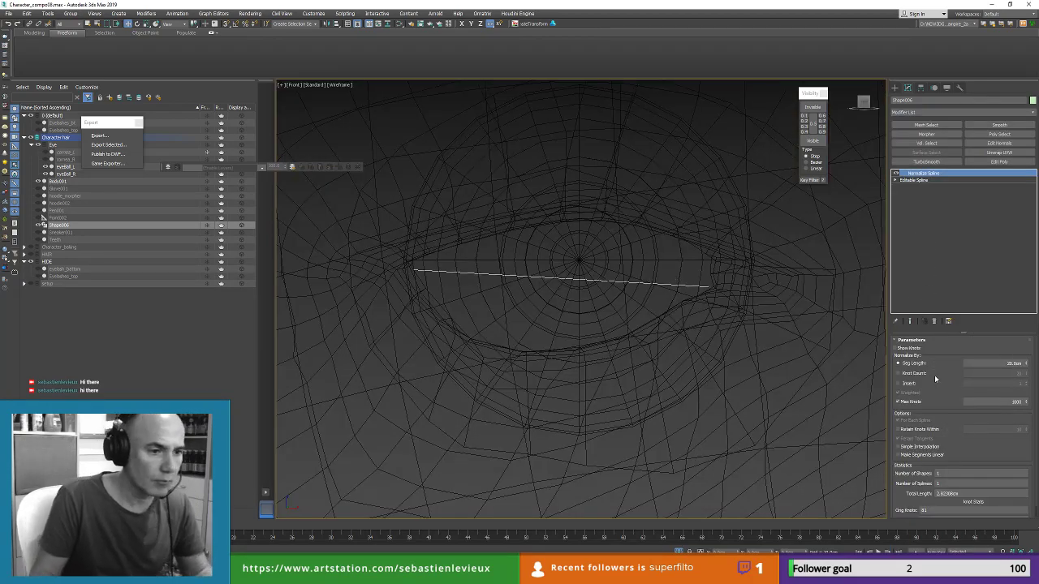
pyautogui.moveTo(1027, 366); pyautogui.dragTo(1027, 367)
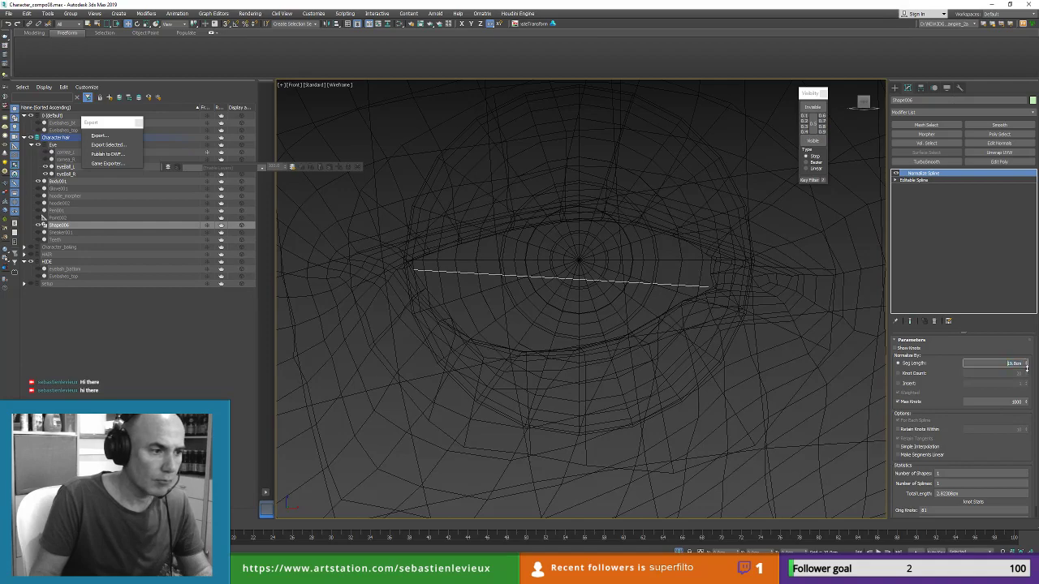
pyautogui.moveTo(1014, 458); pyautogui.dragTo(1010, 493)
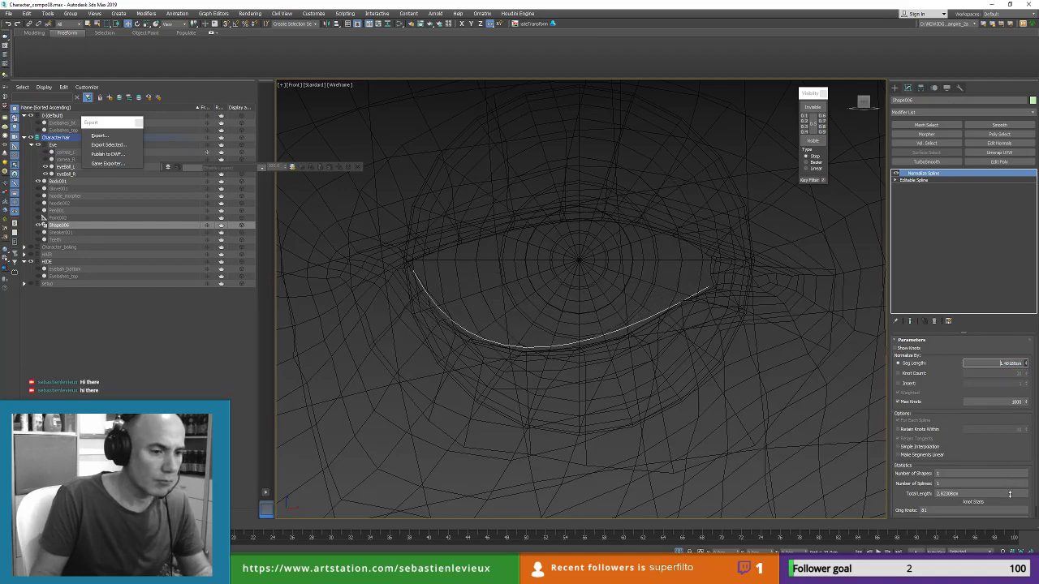
pyautogui.click(896, 348)
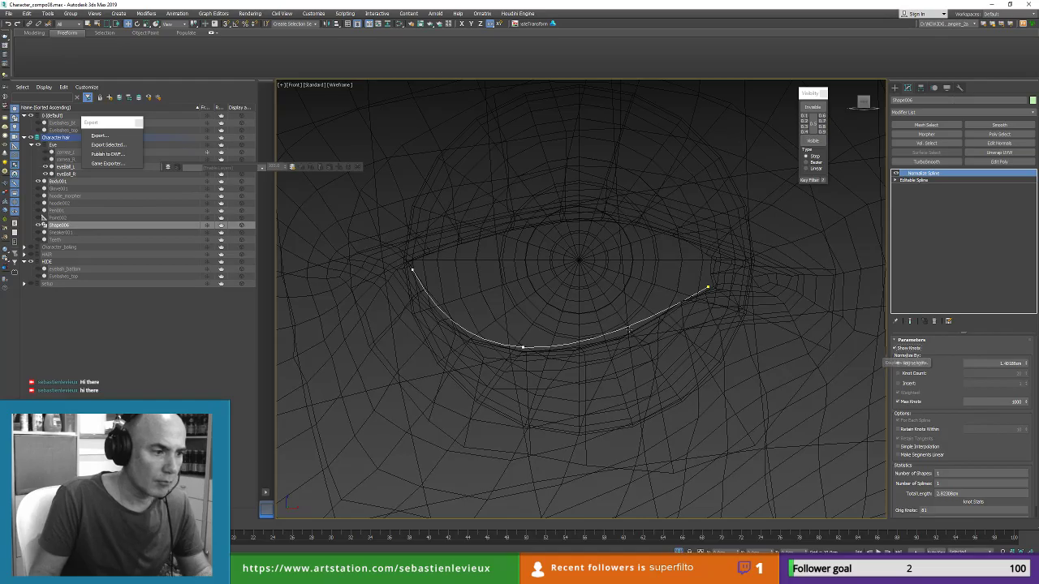
pyautogui.keyDown('alt'); pyautogui.moveTo(629, 330); pyautogui.dragTo(649, 304, button='middle'); pyautogui.keyUp('alt')
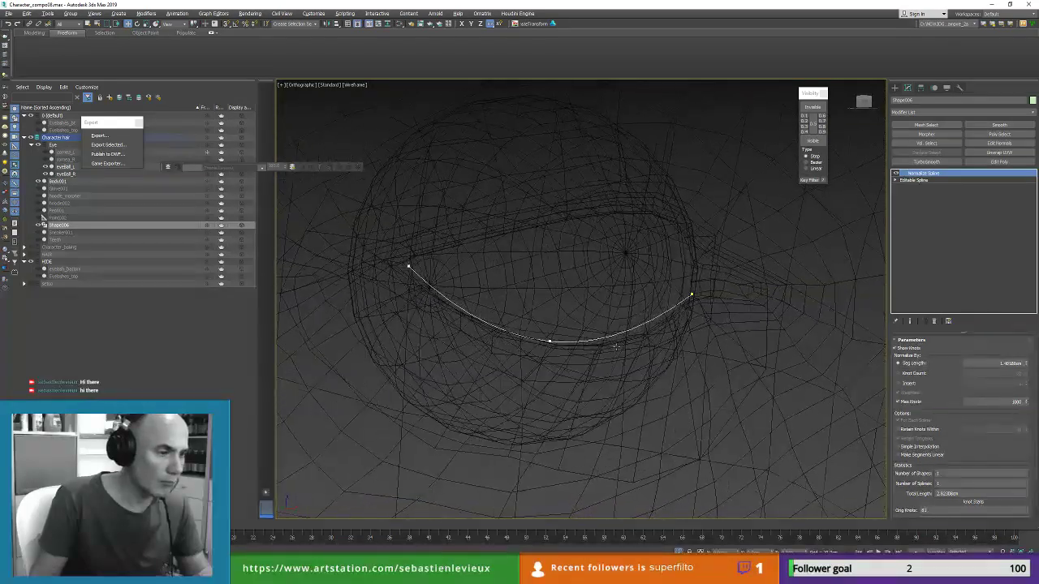
# Step: Make the base Editable Spline render as a radial tube in the viewport and reduce its thickness to about 0.05 cm
pyautogui.click(916, 180)
pyautogui.click(908, 340)
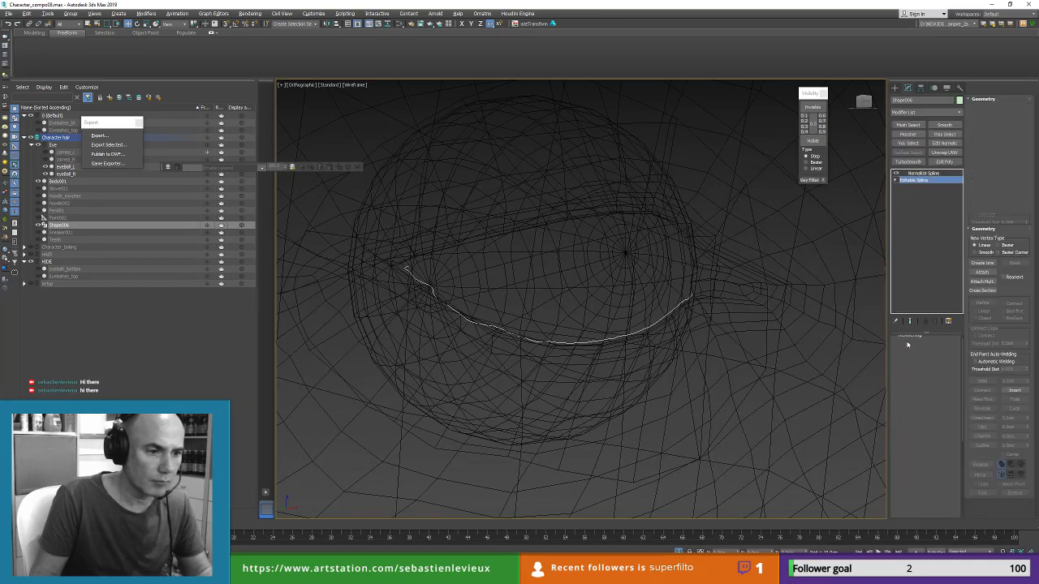
pyautogui.click(907, 350)
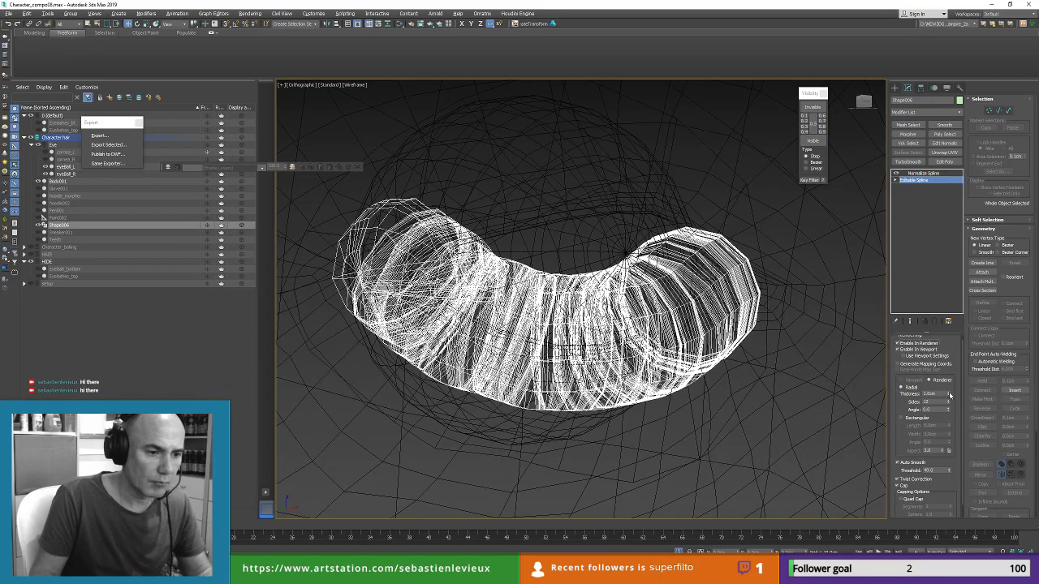
pyautogui.moveTo(950, 395); pyautogui.dragTo(948, 433)
pyautogui.moveTo(602, 337); pyautogui.dragTo(531, 345, button='middle')
pyautogui.scroll(5, 449, 339)
pyautogui.moveTo(453, 348); pyautogui.dragTo(498, 312, button='middle')
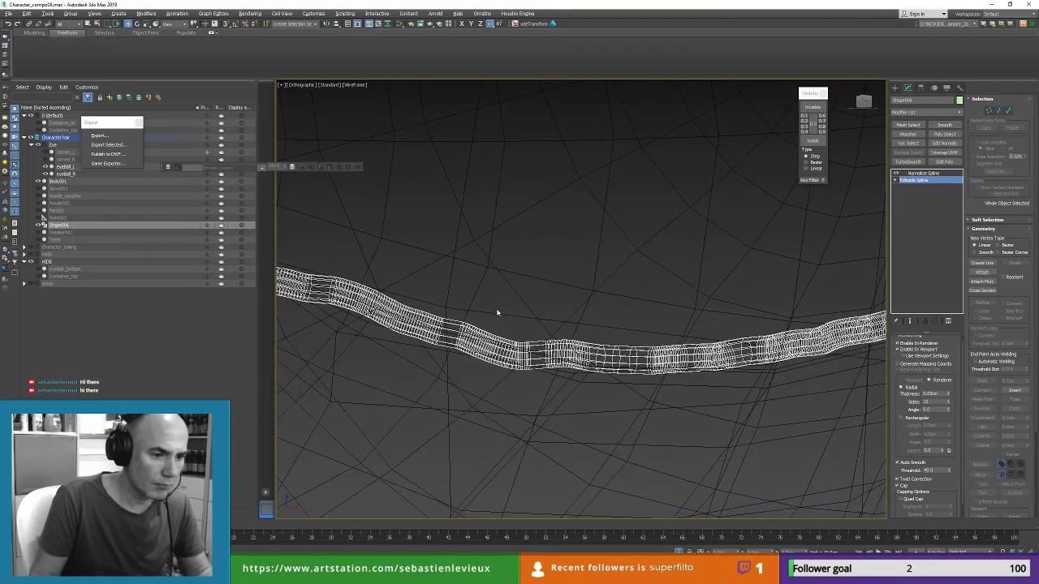
# Step: Show the modifier stack's end result and display the eyelid tube in shaded view
pyautogui.click(913, 323)
pyautogui.scroll(-4, 692, 337)
pyautogui.press('F3')
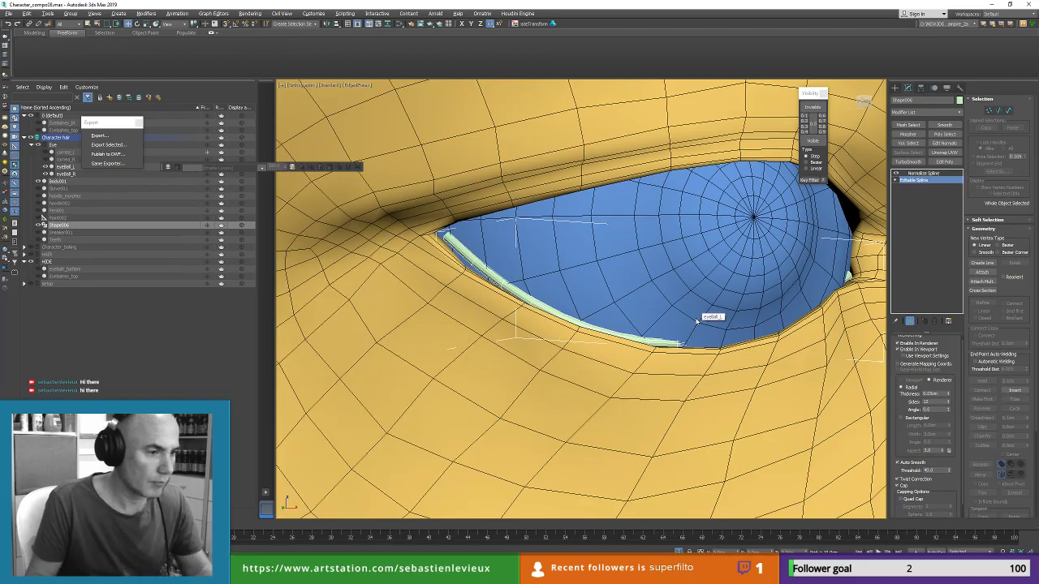
pyautogui.keyDown('alt'); pyautogui.moveTo(696, 321); pyautogui.dragTo(663, 356, button='middle'); pyautogui.keyUp('alt')
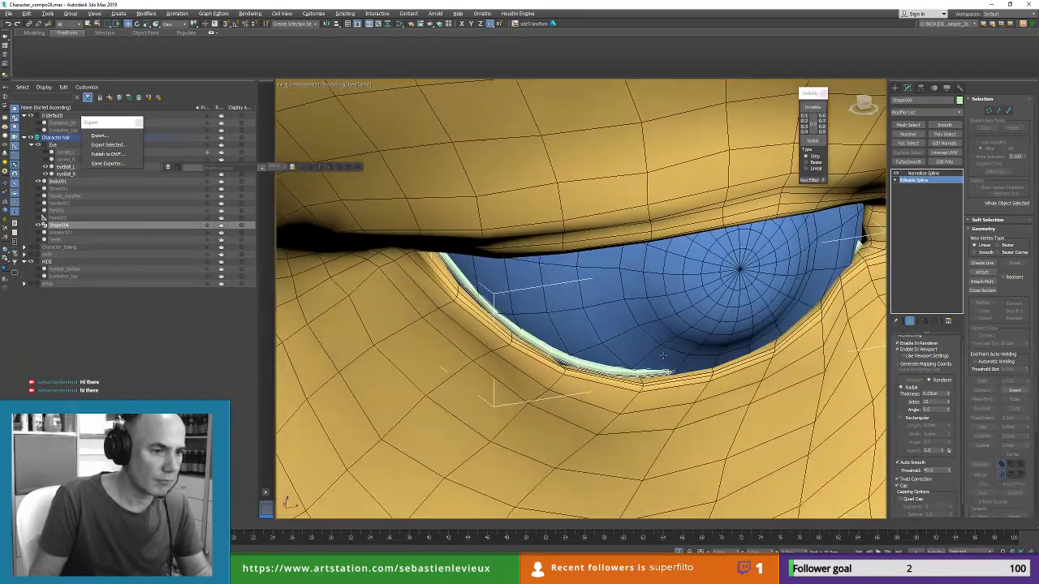
# Step: Try normalizing the eyelid spline by inserted knots, raising the Insert value of the Normalize Spline modifier
pyautogui.click(940, 175)
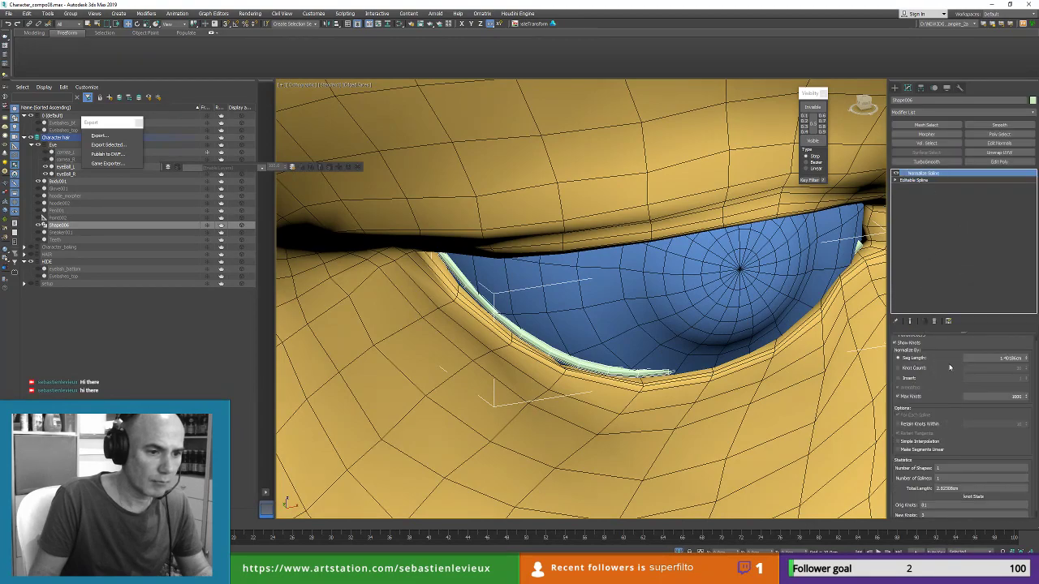
pyautogui.click(906, 378)
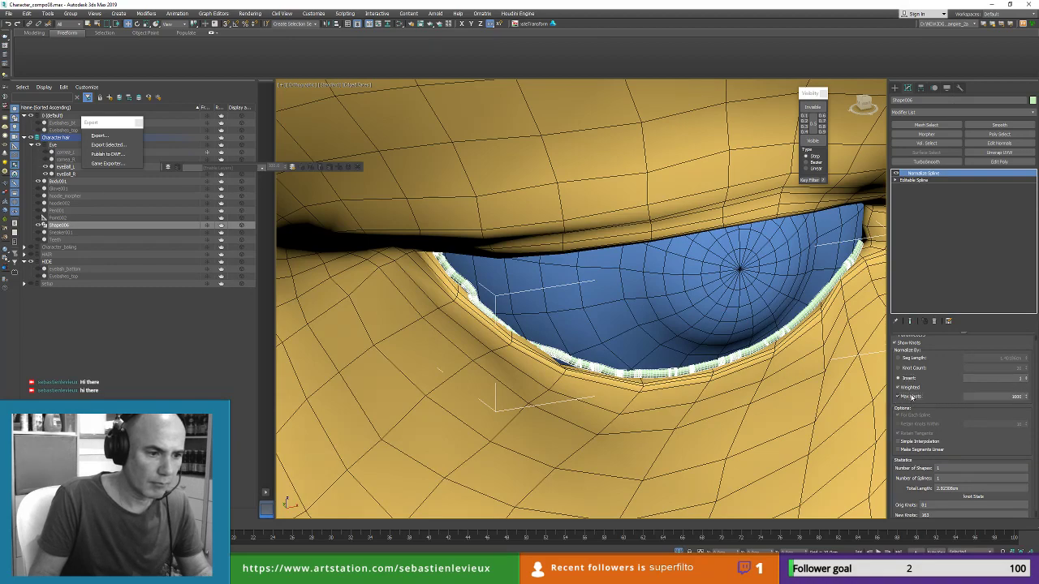
pyautogui.click(1027, 378)
pyautogui.click(1027, 377)
pyautogui.click(1026, 378)
pyautogui.click(1027, 378)
pyautogui.click(1027, 377)
pyautogui.click(1026, 378)
pyautogui.click(1027, 377)
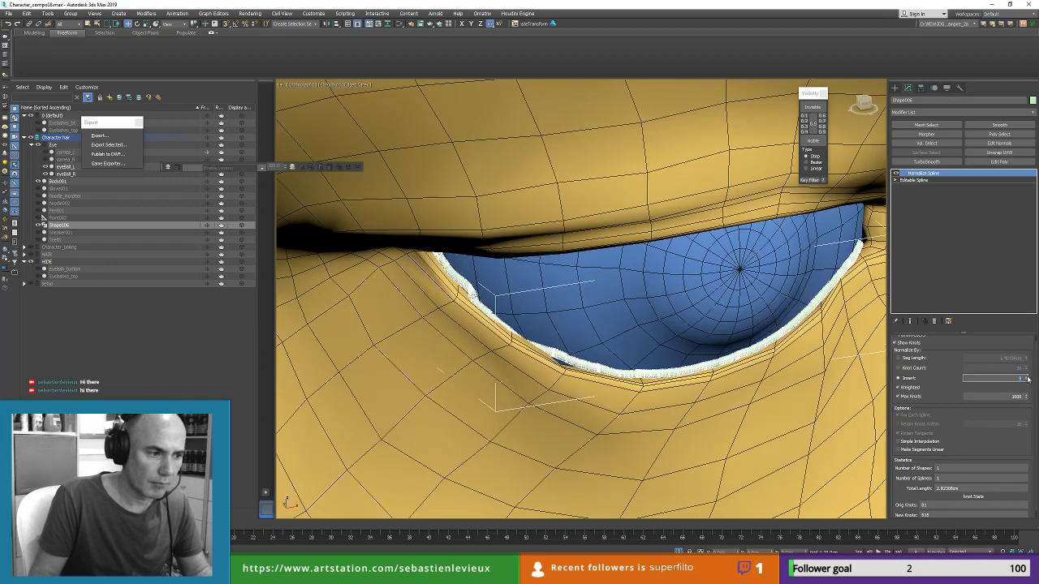
pyautogui.moveTo(1028, 378); pyautogui.dragTo(1028, 371)
# Step: Normalize the eyelid spline by Knot Count with 15 knots and check the smoothed tube in wireframe
pyautogui.click(912, 368)
pyautogui.click(1028, 373)
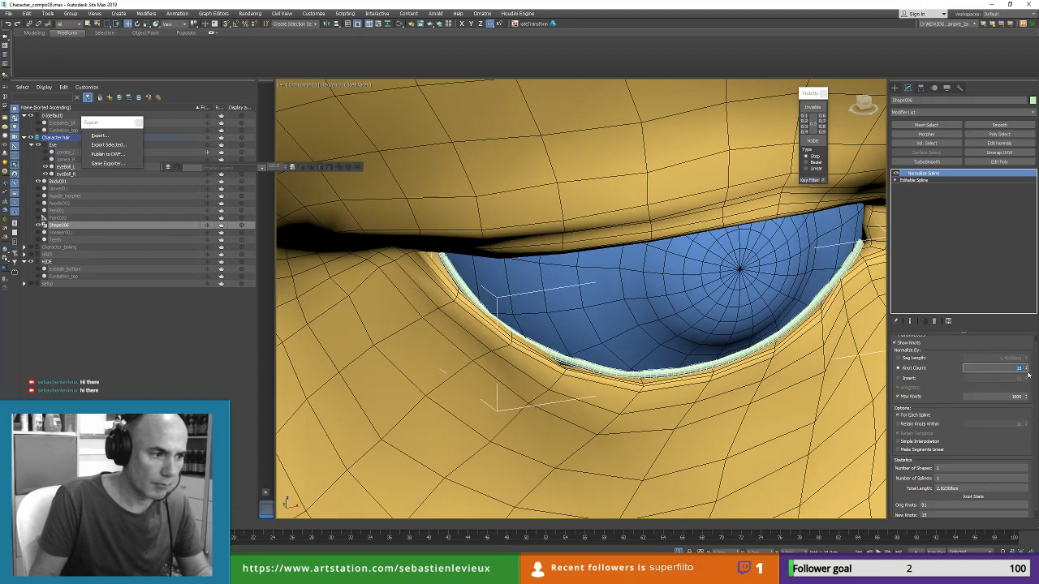
pyautogui.keyDown('alt'); pyautogui.moveTo(617, 357); pyautogui.dragTo(576, 310, button='middle'); pyautogui.keyUp('alt')
pyautogui.press('F3')
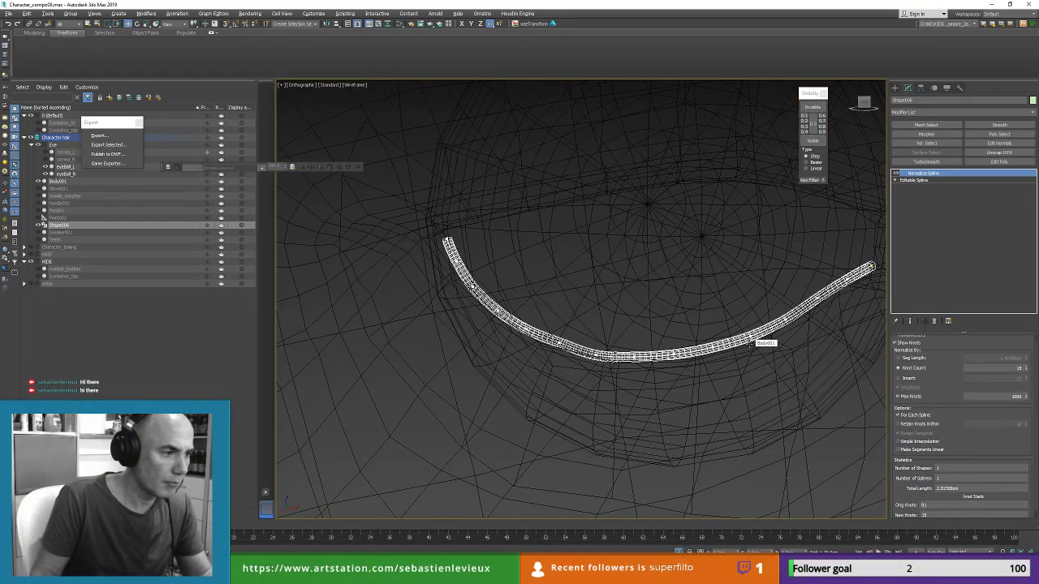
# Step: Inspect in shaded view how the tube fits between the eyeball and lower eyelid, and open the list of available modifiers
pyautogui.press('F3')
pyautogui.keyDown('alt'); pyautogui.moveTo(441, 358); pyautogui.dragTo(850, 206, button='middle'); pyautogui.keyUp('alt')
pyautogui.scroll(-10, 616, 349)
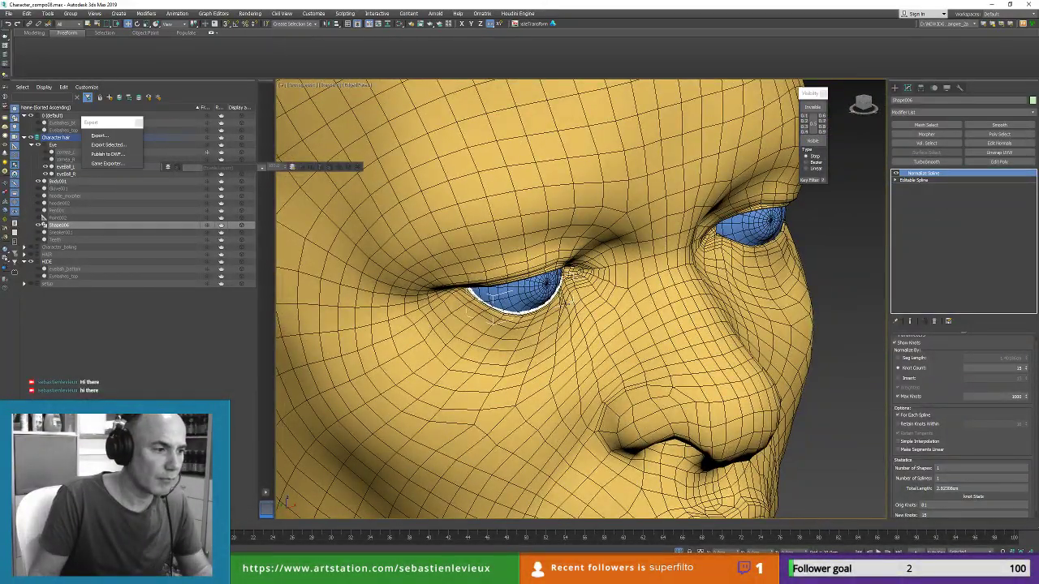
pyautogui.scroll(7, 479, 297)
pyautogui.keyDown('alt'); pyautogui.moveTo(568, 304); pyautogui.dragTo(473, 280, button='middle'); pyautogui.keyUp('alt')
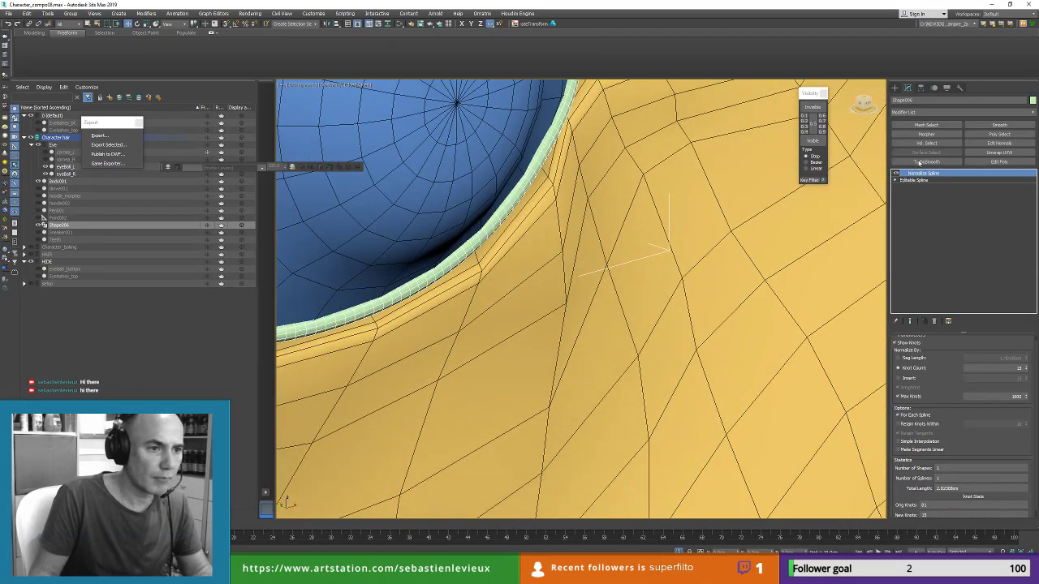
pyautogui.click(970, 111)
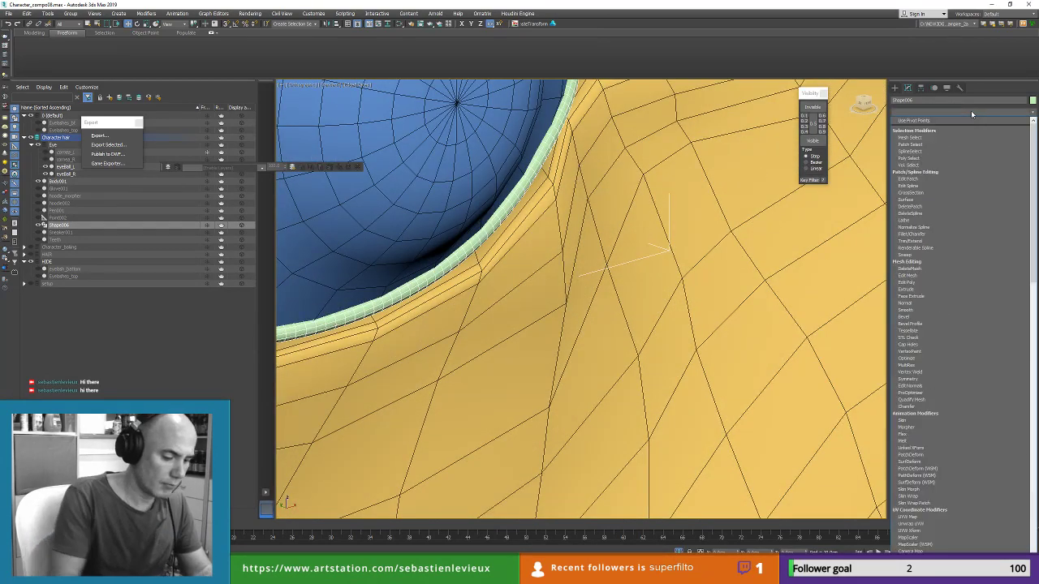
# Step: Add a Normalize Spline modifier and an Edit Spline modifier above it to Shape006, and enter vertex editing
pyautogui.press('e')
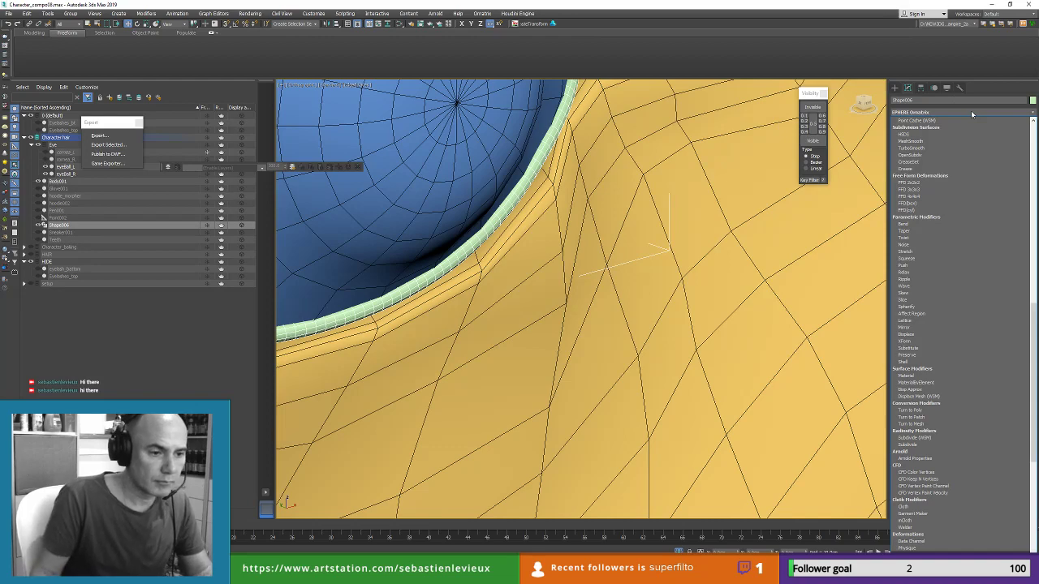
pyautogui.scroll(2, 931, 151)
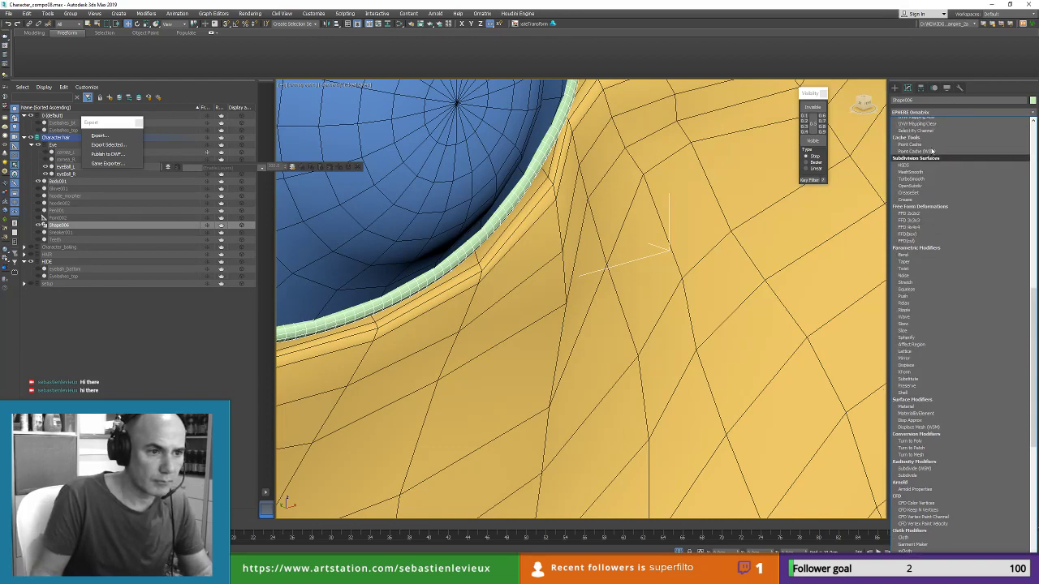
pyautogui.scroll(10, 926, 273)
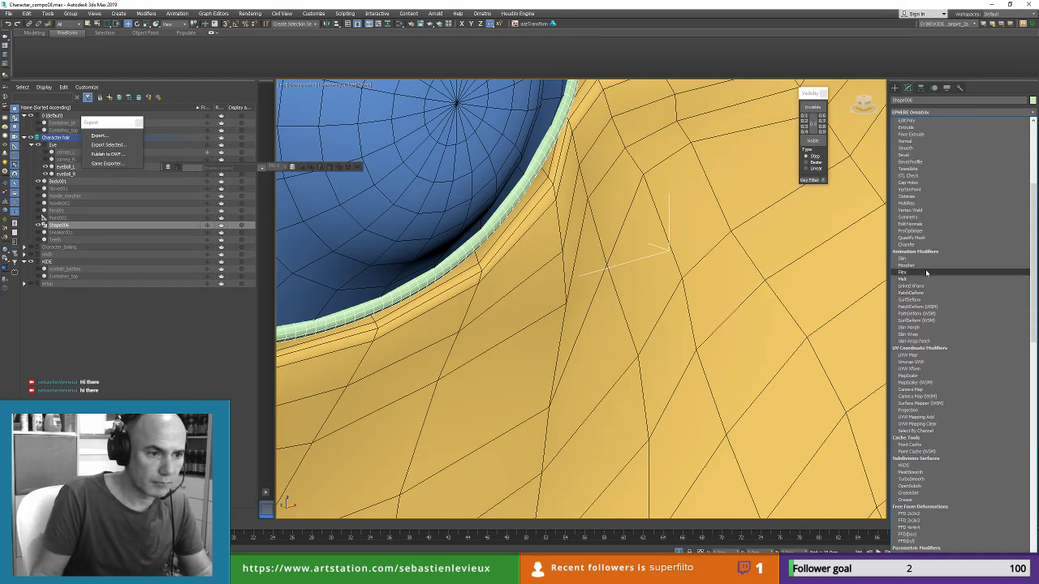
pyautogui.scroll(7, 932, 244)
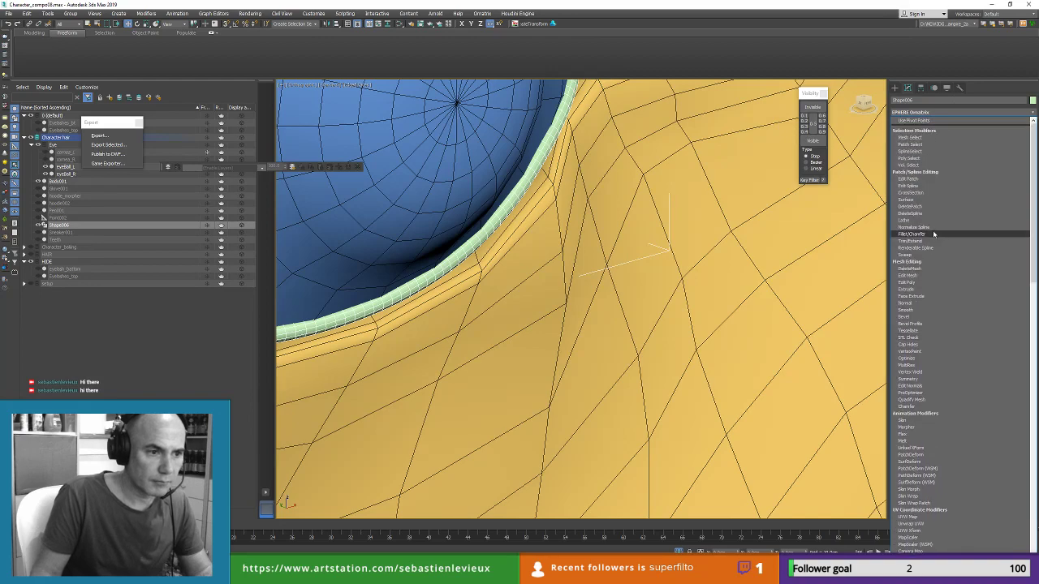
pyautogui.click(931, 187)
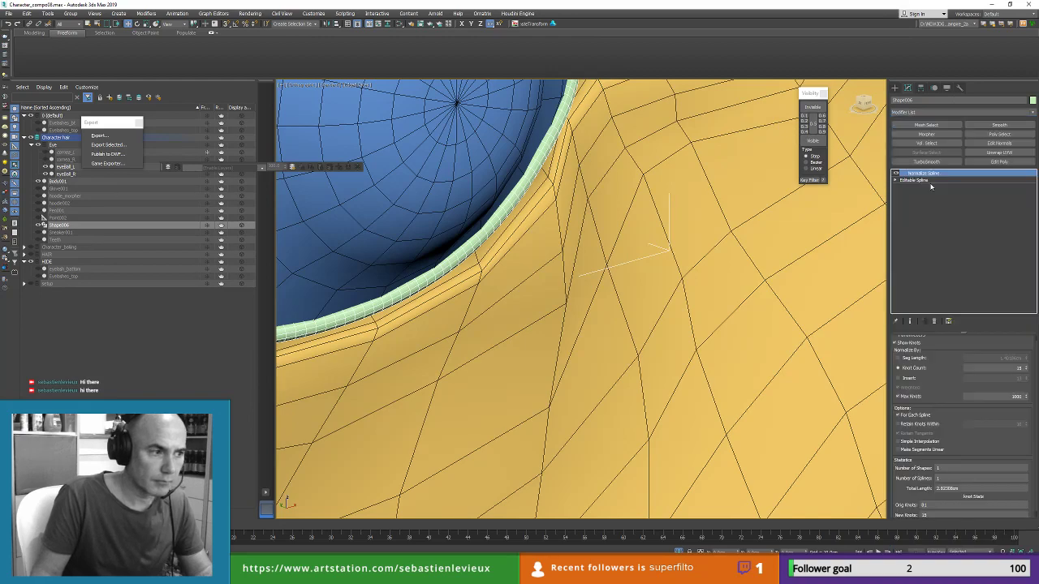
pyautogui.hotkey('ctrl', 'e')
pyautogui.click(915, 350)
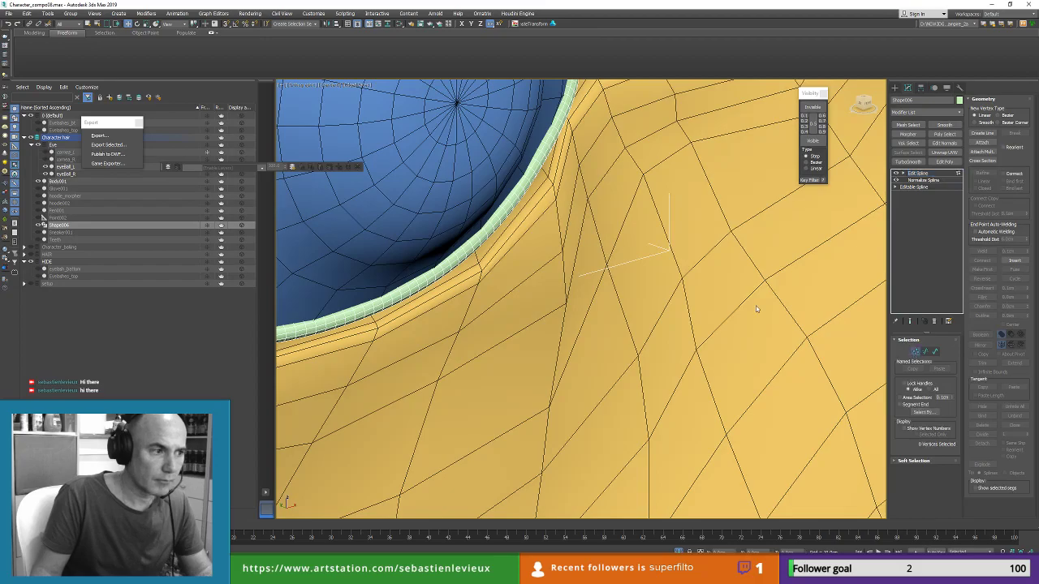
# Step: Move the spline's end vertex at the outer eye corner so it sits against the eyeball and lower eyelid
pyautogui.keyDown('alt'); pyautogui.moveTo(617, 268); pyautogui.dragTo(601, 262, button='middle'); pyautogui.keyUp('alt')
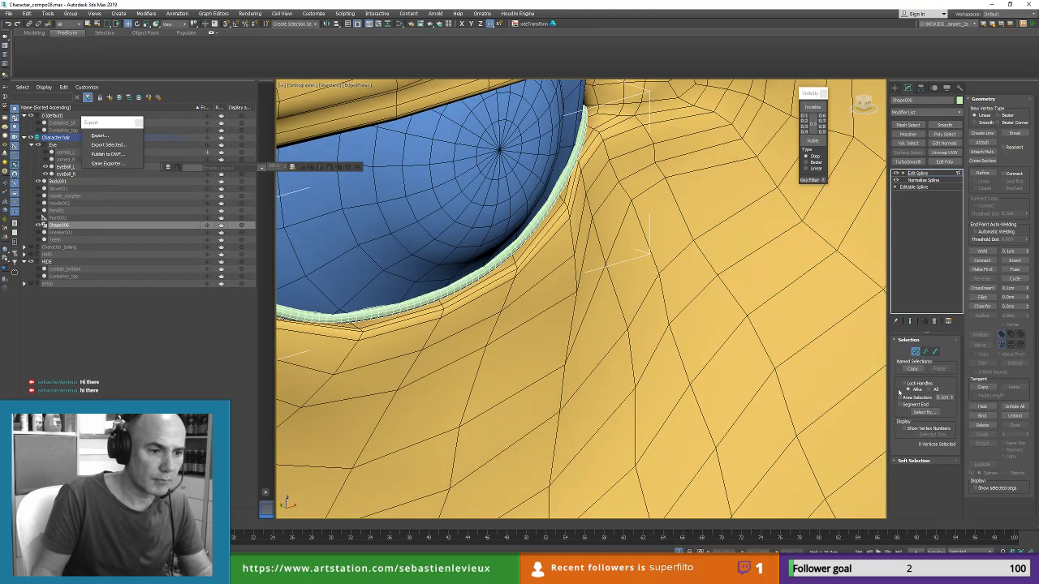
pyautogui.keyDown('alt'); pyautogui.moveTo(703, 362); pyautogui.dragTo(654, 349, button='middle'); pyautogui.keyUp('alt')
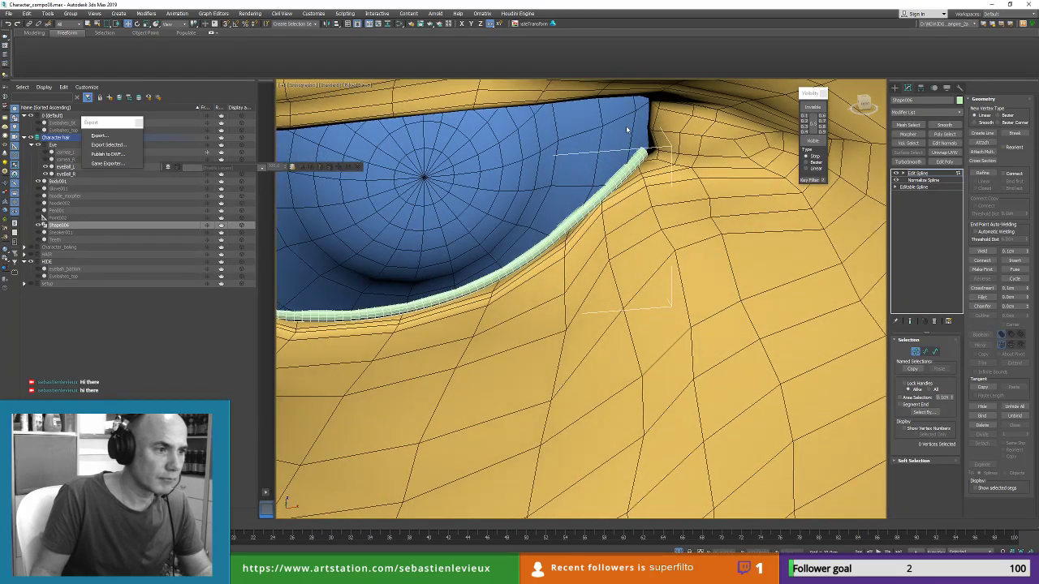
pyautogui.moveTo(666, 183); pyautogui.dragTo(667, 183)
pyautogui.keyDown('alt'); pyautogui.moveTo(667, 183); pyautogui.dragTo(633, 176, button='middle'); pyautogui.keyUp('alt')
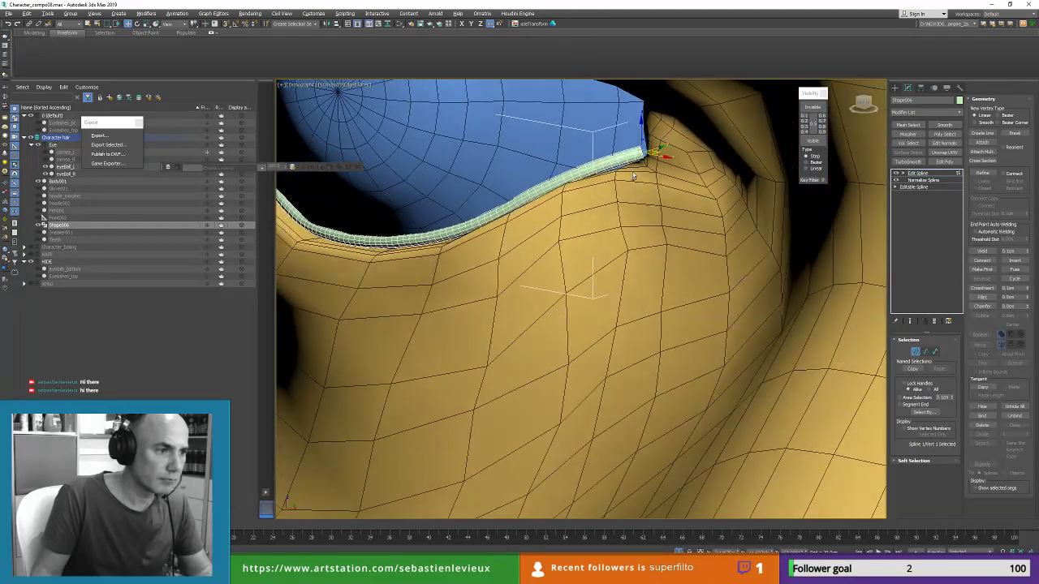
pyautogui.moveTo(641, 131); pyautogui.dragTo(640, 133)
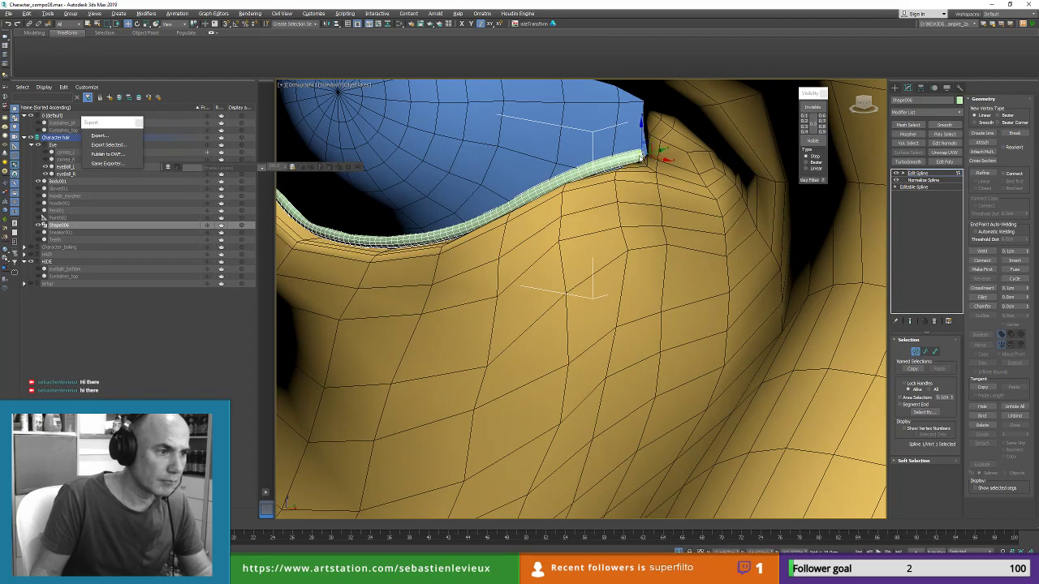
pyautogui.rightClick(641, 155)
pyautogui.click(646, 150)
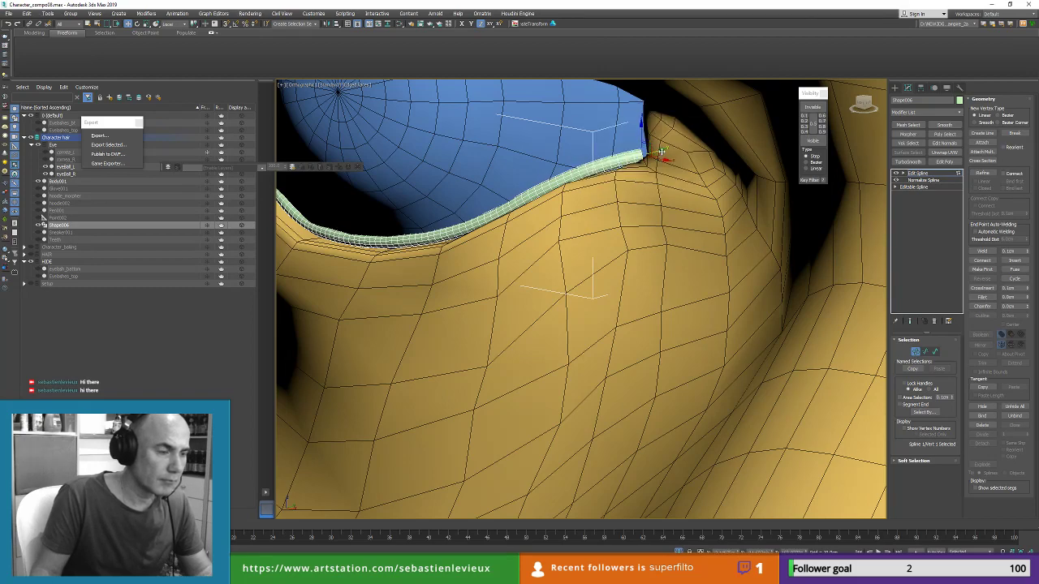
pyautogui.moveTo(660, 155); pyautogui.dragTo(672, 156)
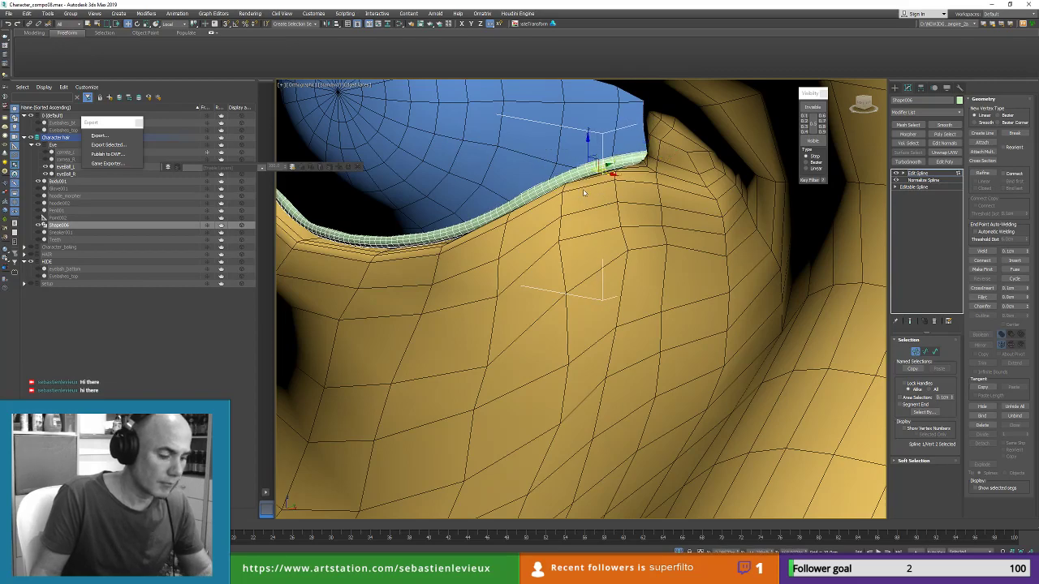
# Step: Reposition the second and third vertices from the outer eye corner to follow the lower eyelid edge
pyautogui.press('F3')
pyautogui.press('F3')
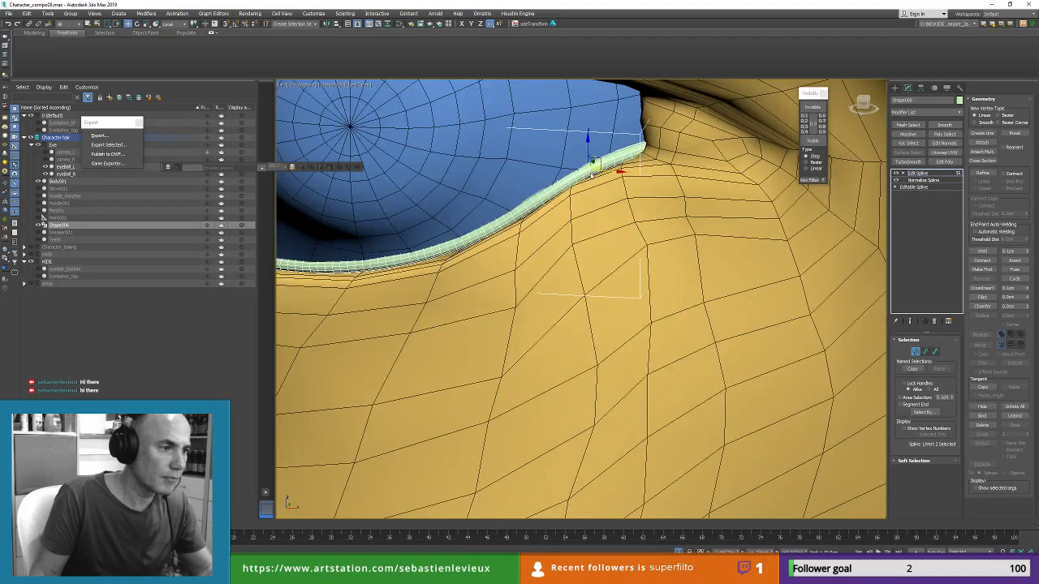
pyautogui.scroll(4, 603, 185)
pyautogui.keyDown('alt'); pyautogui.moveTo(607, 181); pyautogui.dragTo(626, 185, button='middle'); pyautogui.keyUp('alt')
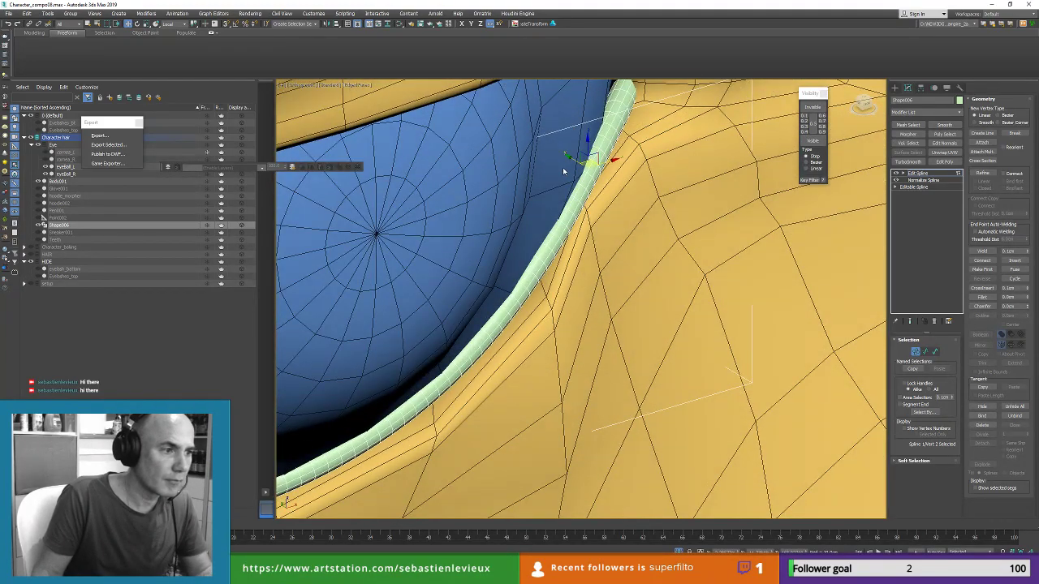
pyautogui.press('F6')
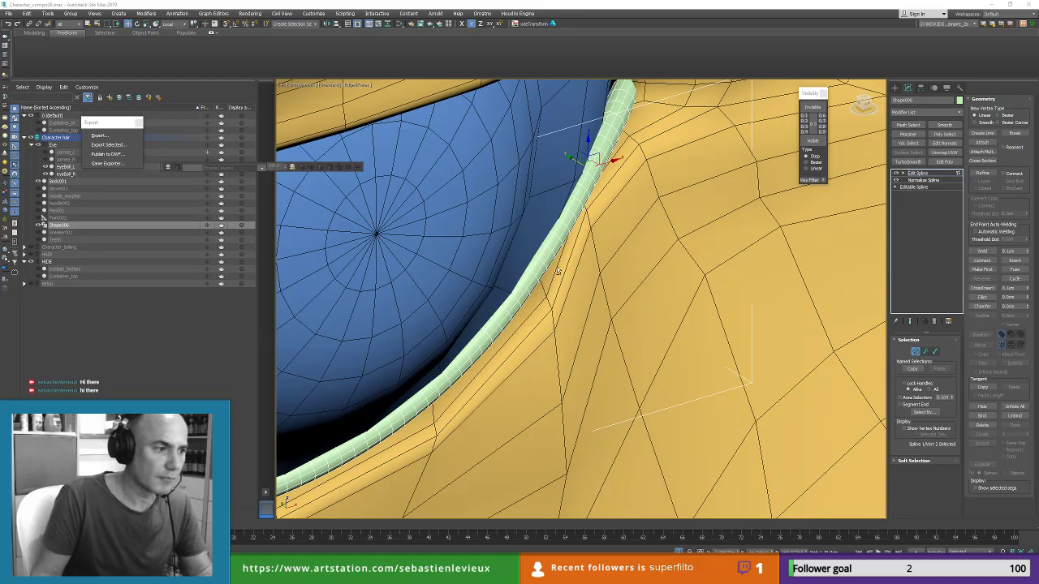
pyautogui.keyDown('alt'); pyautogui.moveTo(558, 270); pyautogui.dragTo(438, 227, button='middle'); pyautogui.keyUp('alt')
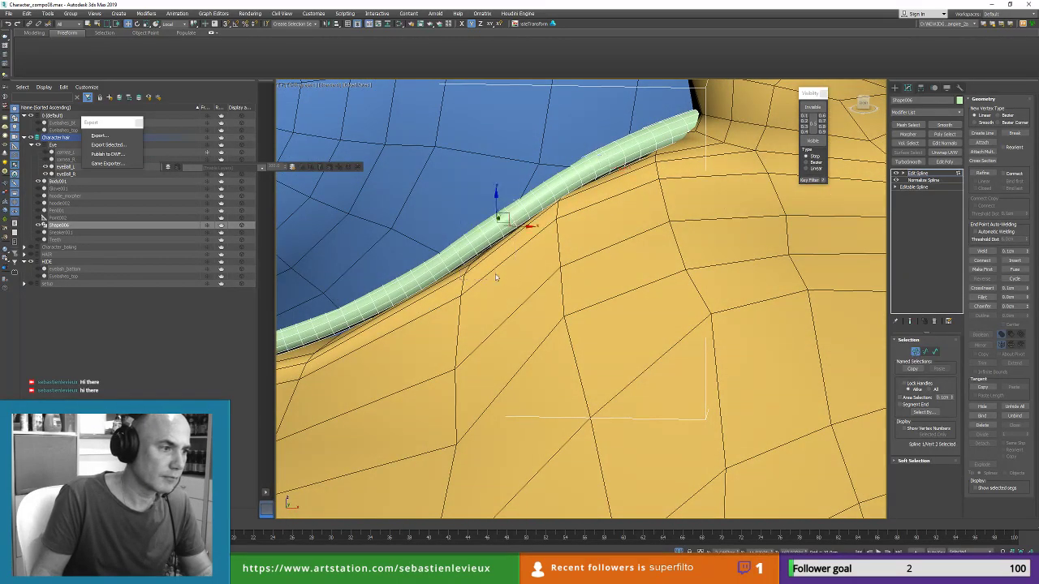
pyautogui.moveTo(497, 277)
pyautogui.keyDown('alt'); pyautogui.mouseDown(button='middle')
pyautogui.moveTo(494, 287)
pyautogui.moveTo(512, 288)
pyautogui.mouseUp(button='middle'); pyautogui.keyUp('alt')
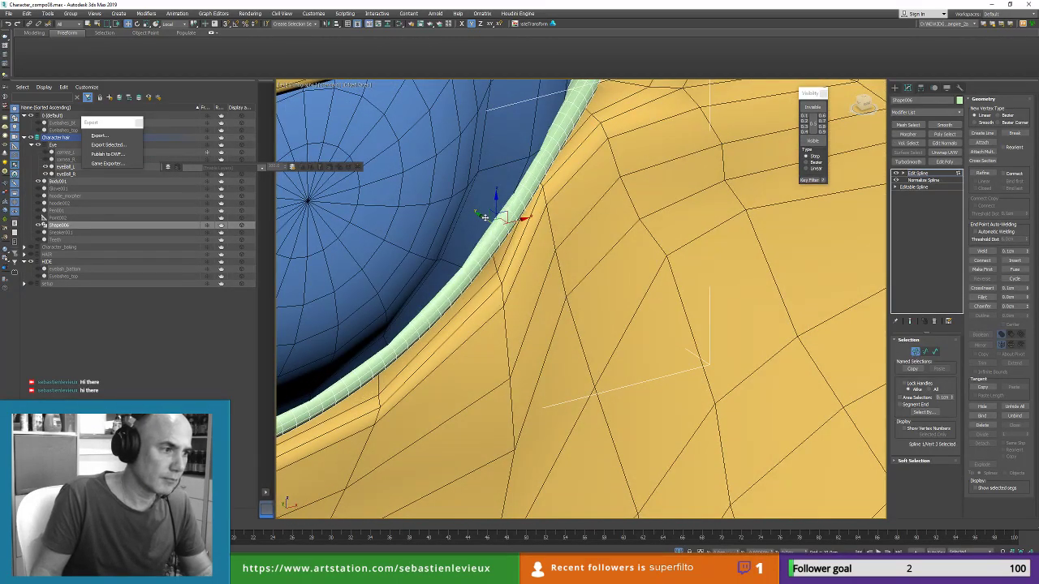
pyautogui.keyDown('alt'); pyautogui.moveTo(492, 214); pyautogui.dragTo(459, 254, button='middle'); pyautogui.keyUp('alt')
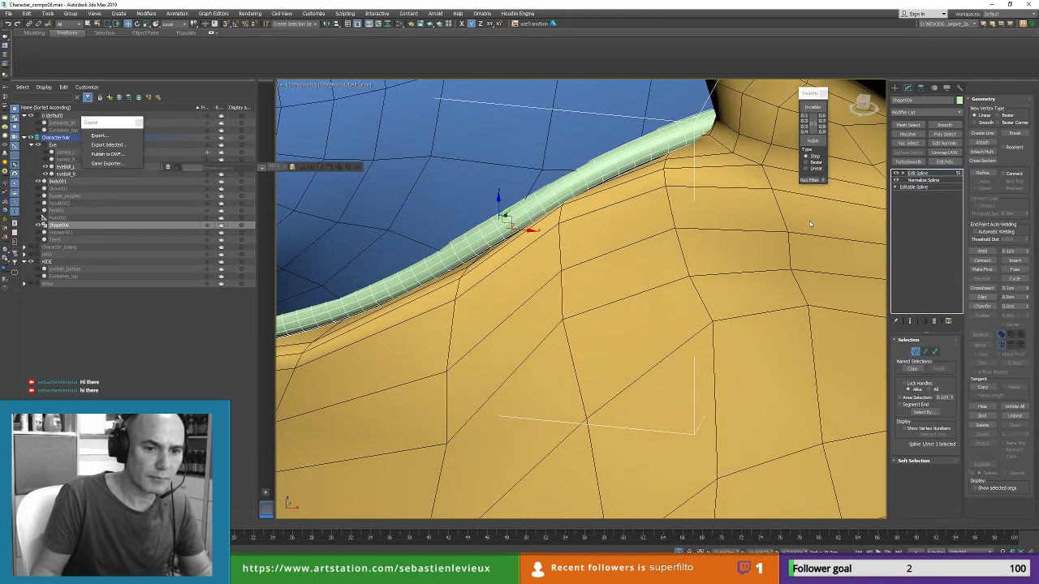
# Step: Reduce the rendering thickness of the base Editable Spline to 0.03 cm
pyautogui.click(936, 188)
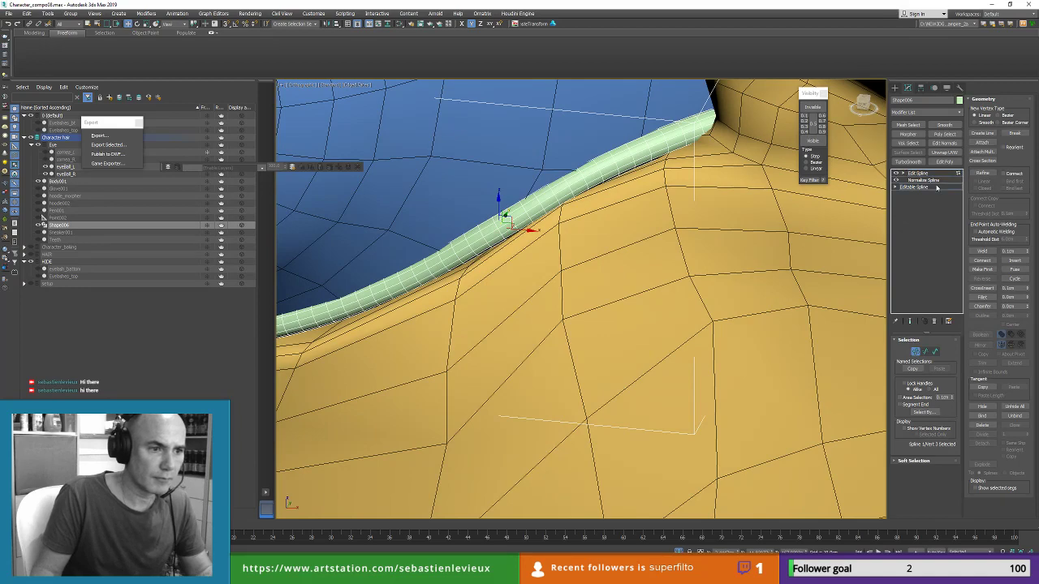
pyautogui.click(937, 188)
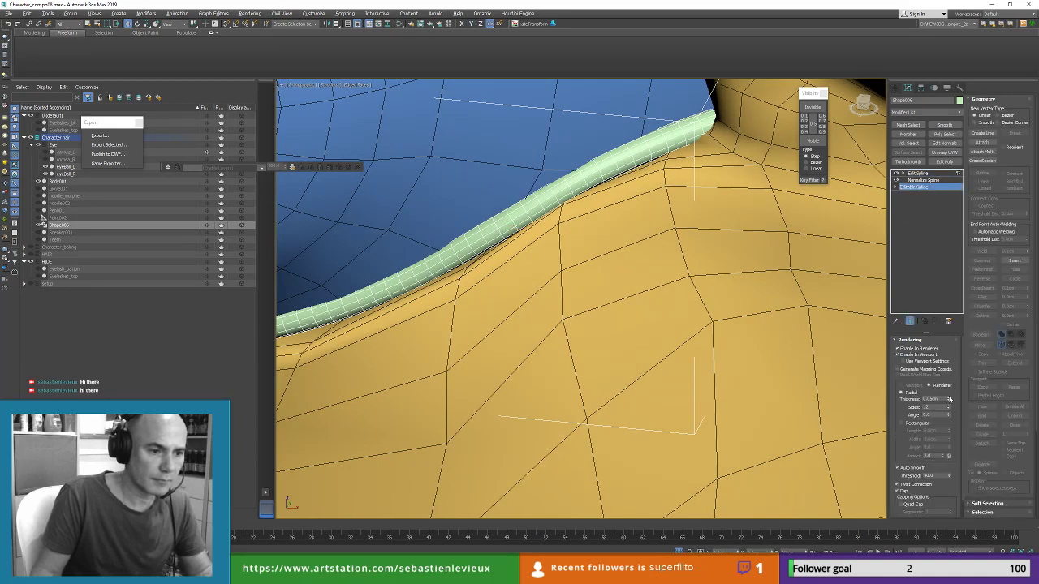
pyautogui.moveTo(948, 399); pyautogui.dragTo(948, 407)
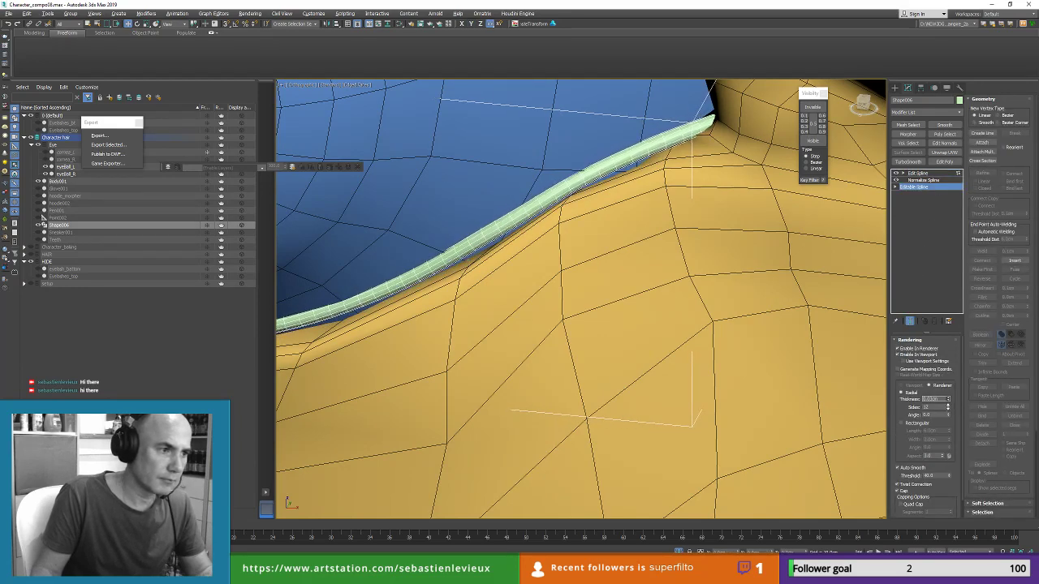
pyautogui.scroll(-4, 563, 290)
pyautogui.keyDown('alt'); pyautogui.moveTo(563, 290); pyautogui.dragTo(601, 265, button='middle'); pyautogui.keyUp('alt')
# Step: Return to the Edit Spline vertices and lower those near the outer eye corner onto the eyelid rim
pyautogui.click(923, 173)
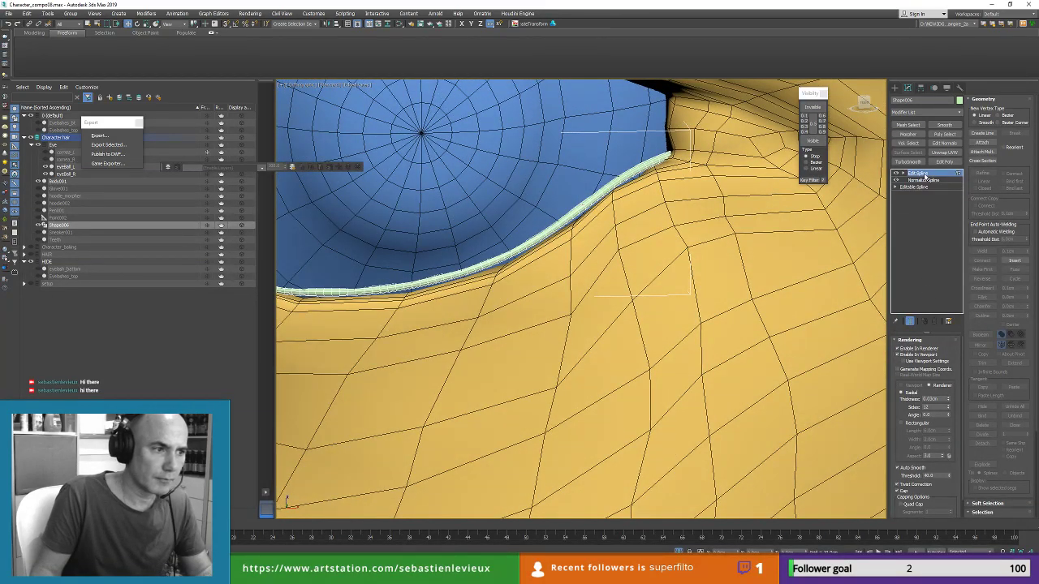
pyautogui.click(918, 350)
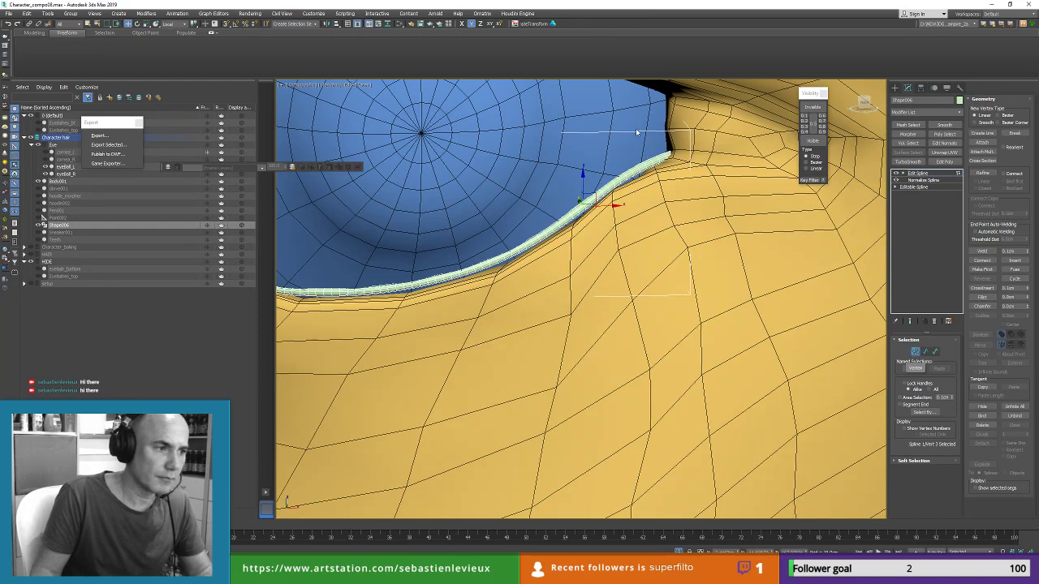
pyautogui.click(669, 151)
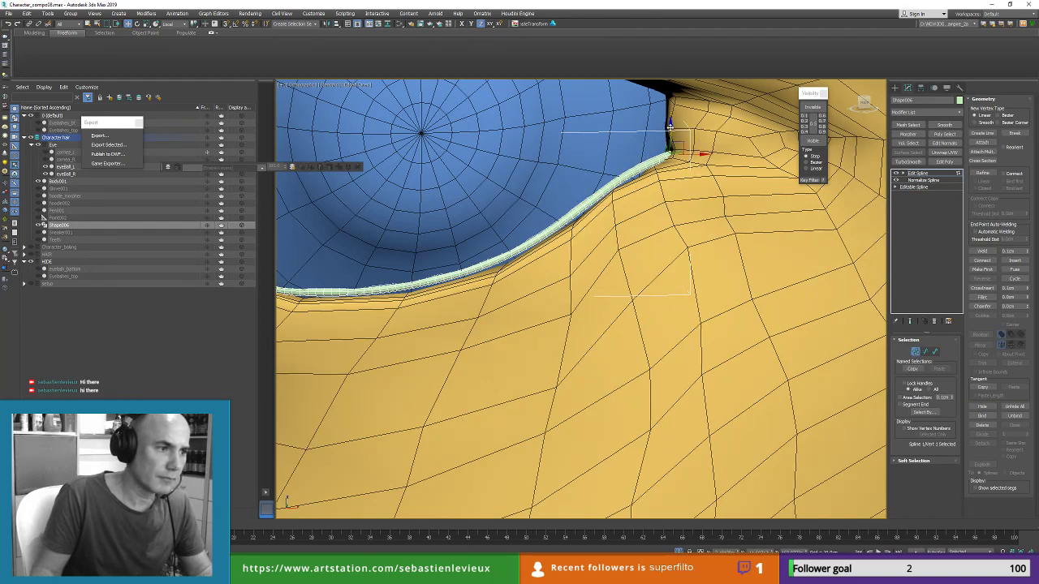
pyautogui.click(622, 171)
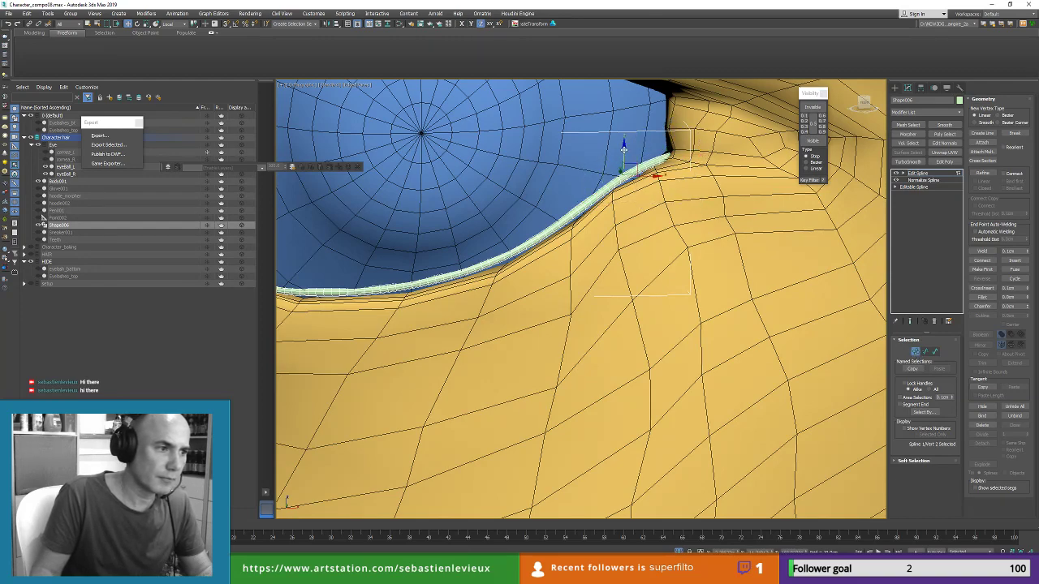
pyautogui.click(582, 193)
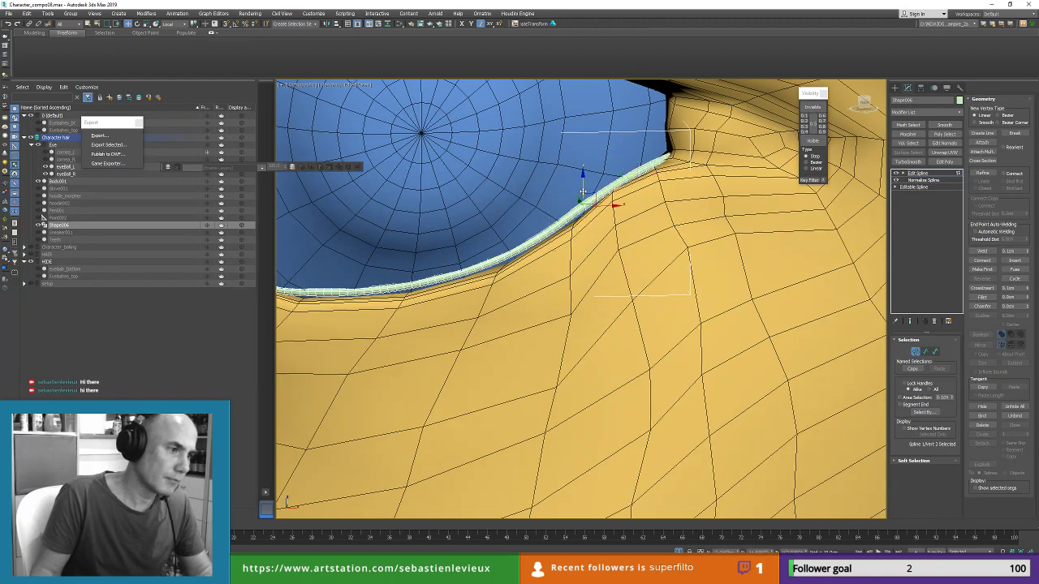
pyautogui.moveTo(582, 184); pyautogui.dragTo(582, 190)
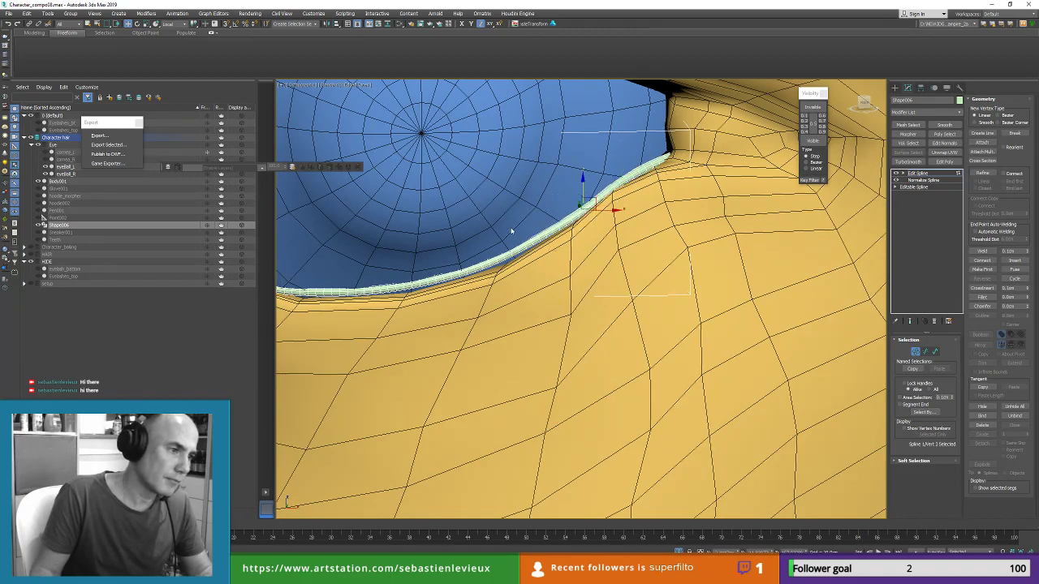
# Step: Adjust the heights of the vertices along the middle of the spline so it rests on the lower eyelid edge
pyautogui.keyDown('ctrl'); pyautogui.moveTo(517, 283); pyautogui.dragTo(536, 285); pyautogui.keyUp('ctrl')
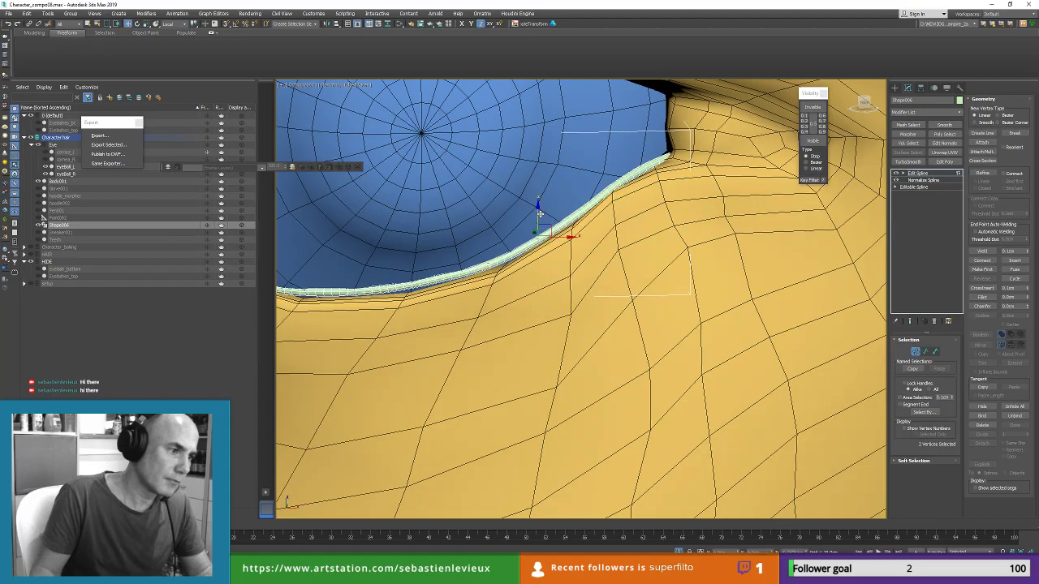
pyautogui.click(488, 259)
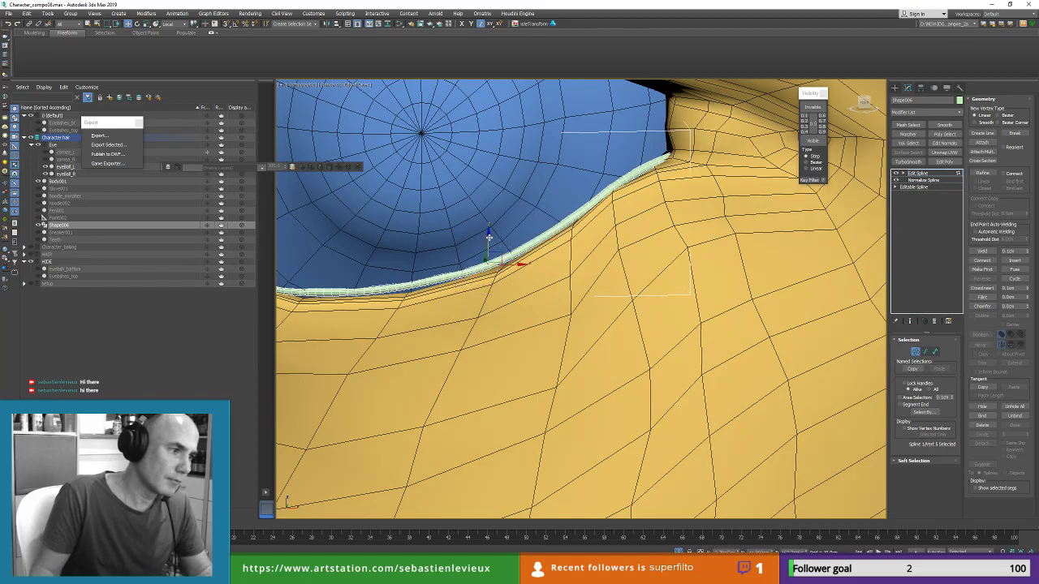
pyautogui.moveTo(488, 237); pyautogui.dragTo(489, 239)
pyautogui.keyDown('alt'); pyautogui.moveTo(489, 238); pyautogui.dragTo(550, 264, button='middle'); pyautogui.keyUp('alt')
pyautogui.moveTo(542, 262); pyautogui.dragTo(566, 286)
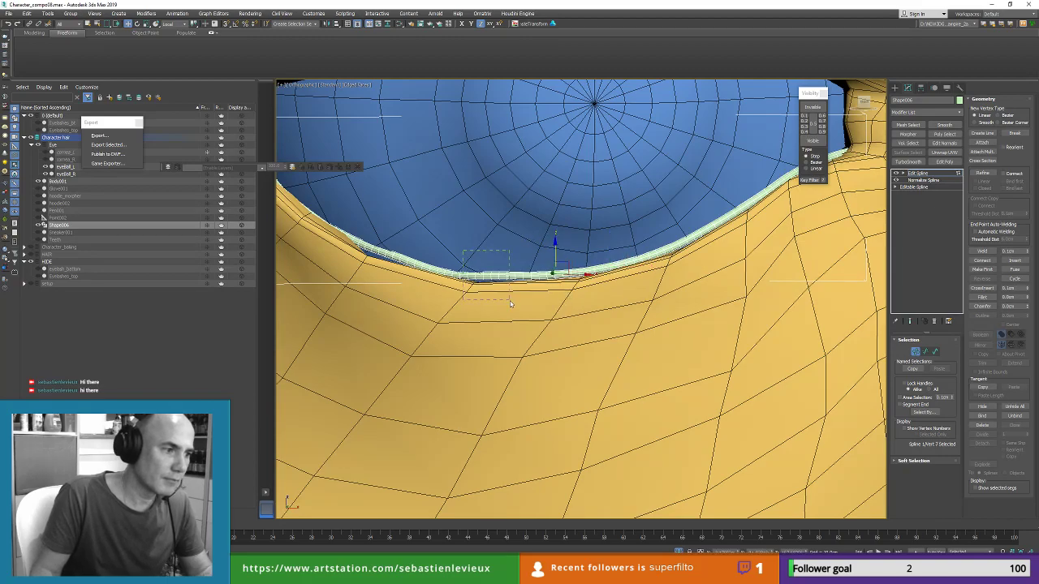
pyautogui.moveTo(510, 304); pyautogui.dragTo(510, 302)
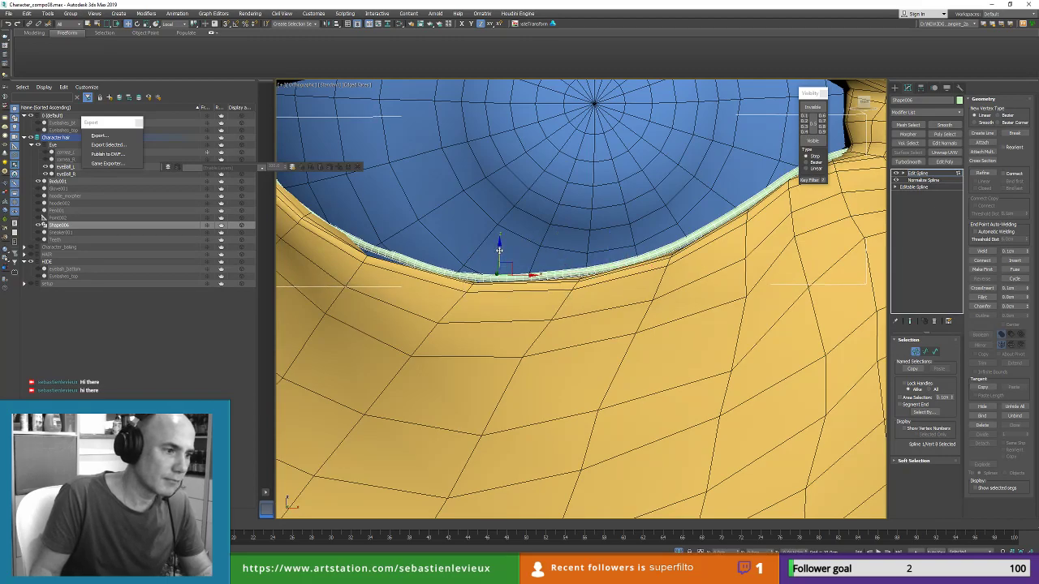
pyautogui.keyDown('alt'); pyautogui.moveTo(499, 250); pyautogui.dragTo(569, 285, button='middle'); pyautogui.keyUp('alt')
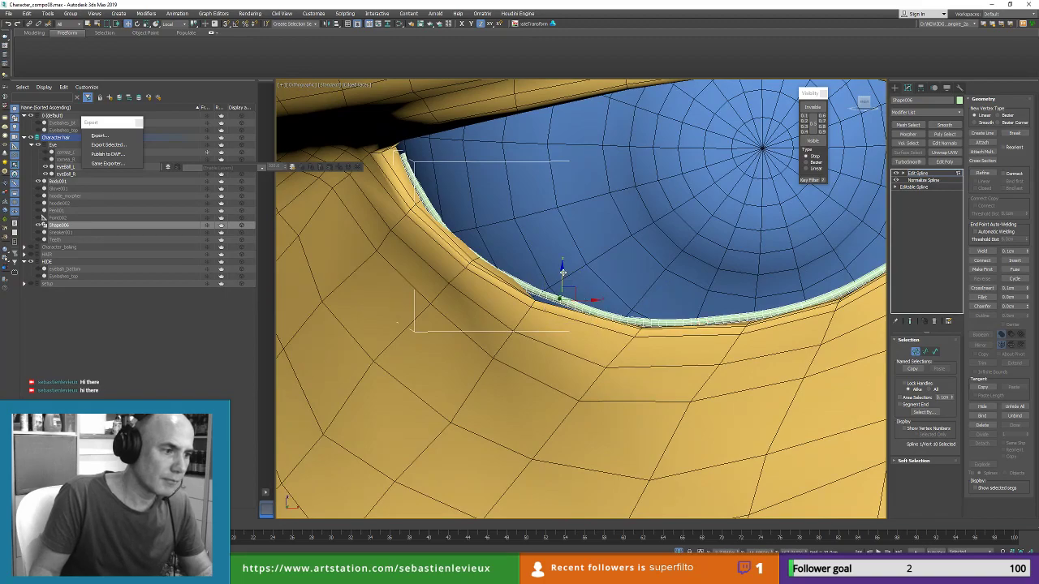
pyautogui.moveTo(563, 273); pyautogui.dragTo(562, 276)
# Step: Select the eleventh spline vertex, toward the inner eye corner, and shift it sideways to follow the eyelid rim
pyautogui.click(509, 278)
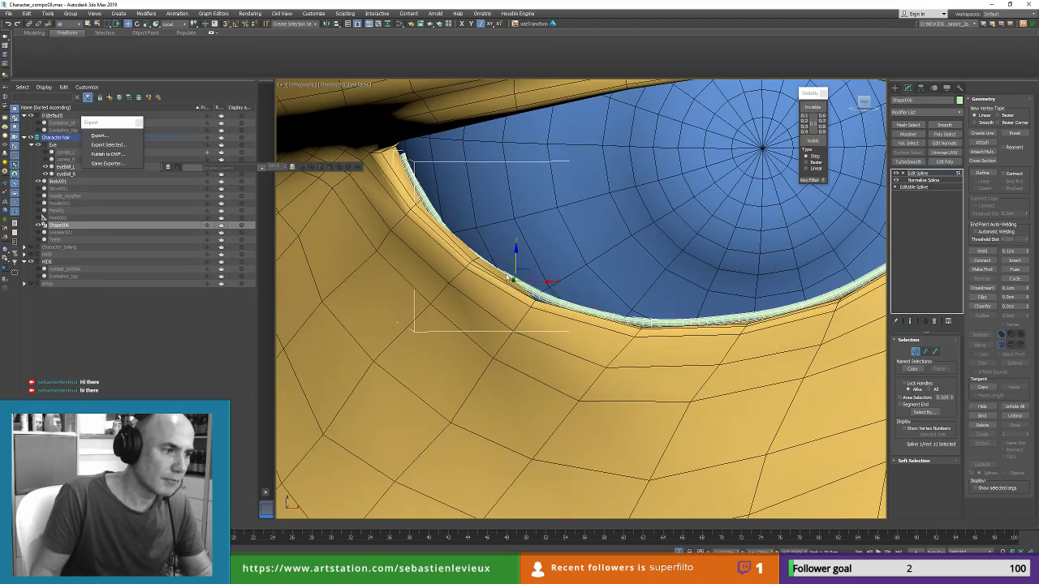
pyautogui.keyDown('alt'); pyautogui.moveTo(517, 254); pyautogui.dragTo(545, 278, button='middle'); pyautogui.keyUp('alt')
pyautogui.moveTo(543, 280); pyautogui.dragTo(537, 280)
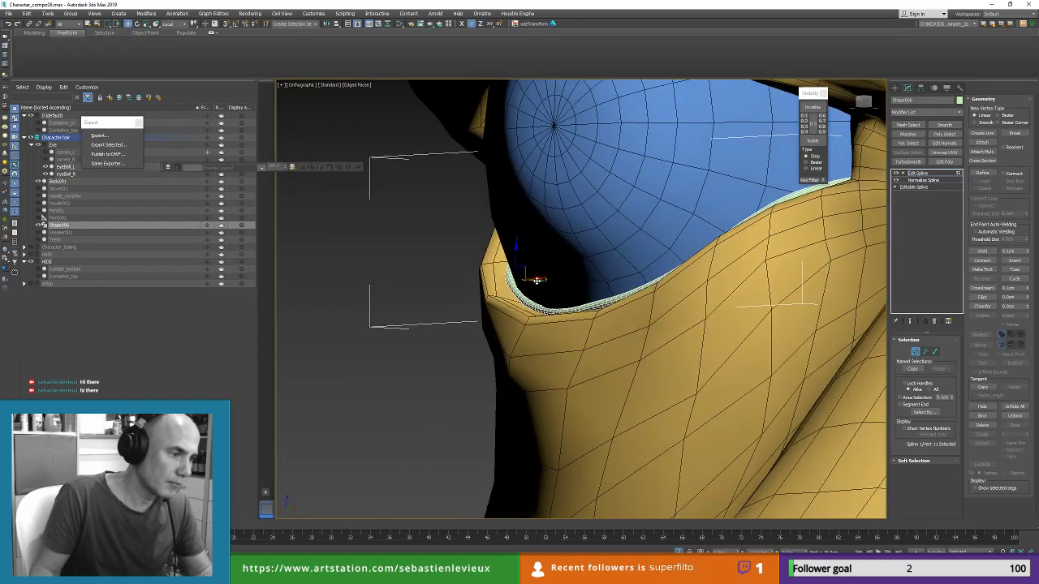
pyautogui.keyDown('alt'); pyautogui.moveTo(538, 281); pyautogui.dragTo(560, 330, button='middle'); pyautogui.keyUp('alt')
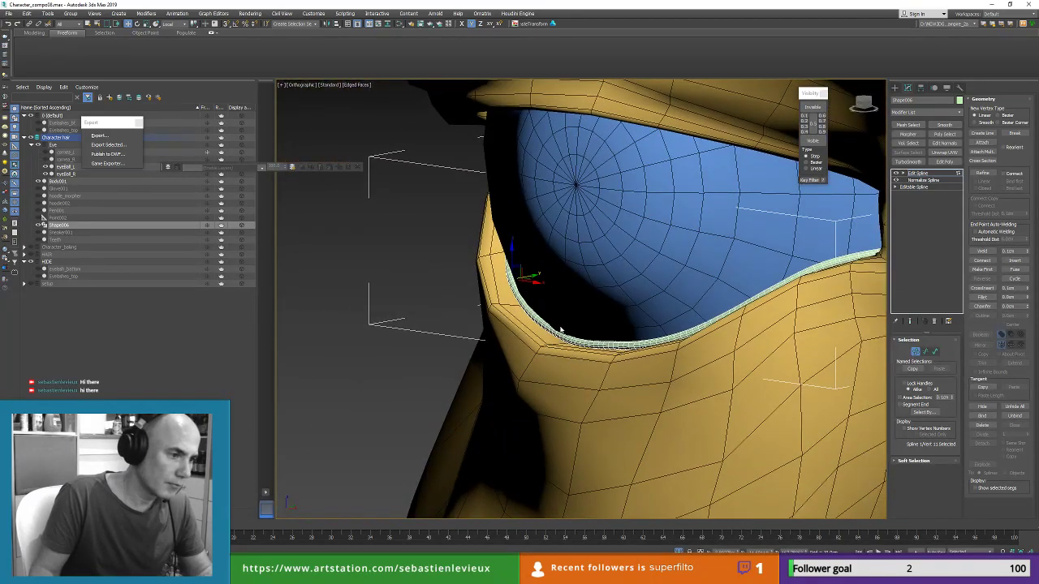
# Step: Select the twelfth spline vertex and shift it to follow the lower eyelid rim toward the outer eye corner
pyautogui.moveTo(583, 365); pyautogui.dragTo(600, 343)
pyautogui.keyDown('alt'); pyautogui.moveTo(599, 341); pyautogui.dragTo(536, 300, button='middle'); pyautogui.keyUp('alt')
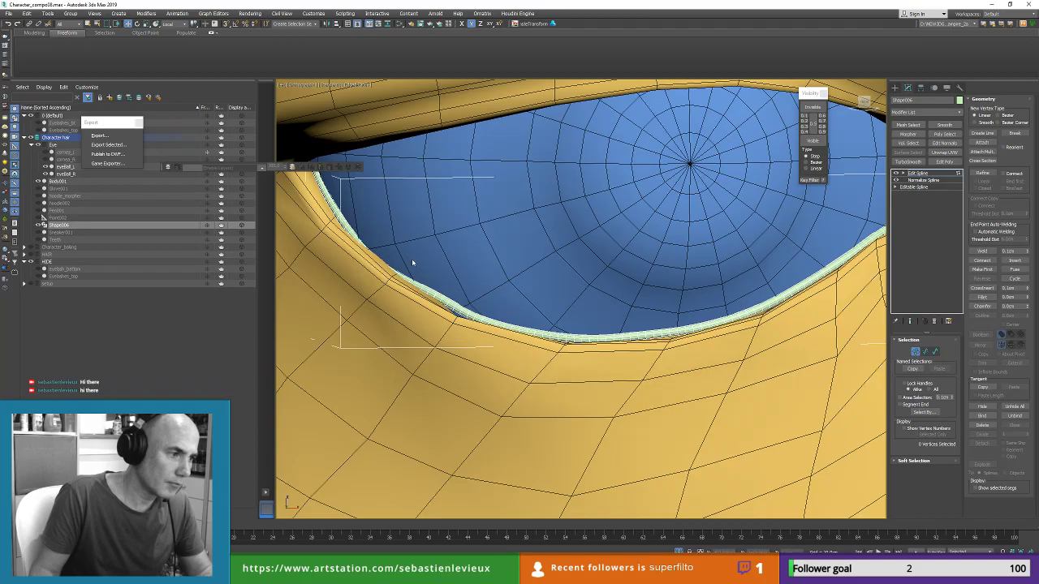
pyautogui.moveTo(374, 282); pyautogui.dragTo(375, 281)
pyautogui.keyDown('alt'); pyautogui.moveTo(375, 281); pyautogui.dragTo(403, 259, button='middle'); pyautogui.keyUp('alt')
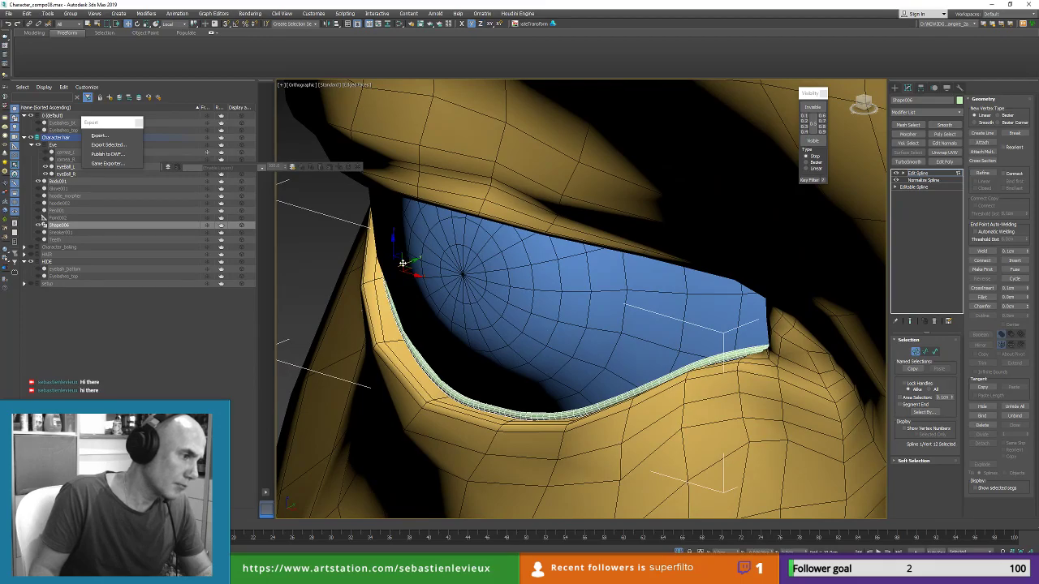
pyautogui.scroll(6, 406, 251)
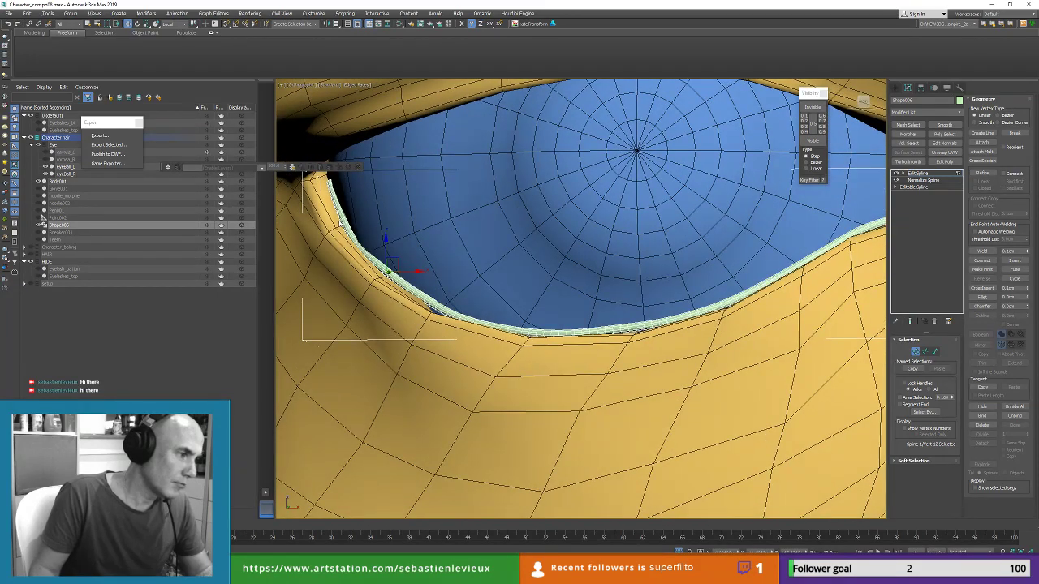
# Step: Reposition the thirteenth and fourteenth spline vertices against the lower eyelid rim near the outer eye corner
pyautogui.moveTo(381, 242)
pyautogui.keyDown('alt'); pyautogui.mouseDown(button='middle')
pyautogui.moveTo(386, 227)
pyautogui.moveTo(398, 258)
pyautogui.moveTo(370, 235)
pyautogui.mouseUp(button='middle'); pyautogui.keyUp('alt')
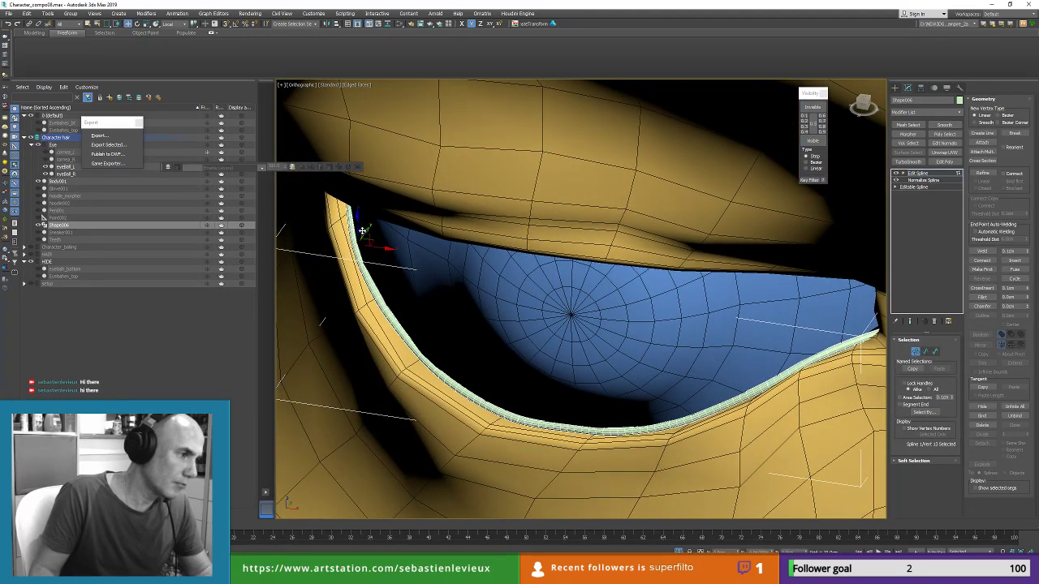
pyautogui.keyDown('alt'); pyautogui.moveTo(370, 229); pyautogui.dragTo(345, 196, button='middle'); pyautogui.keyUp('alt')
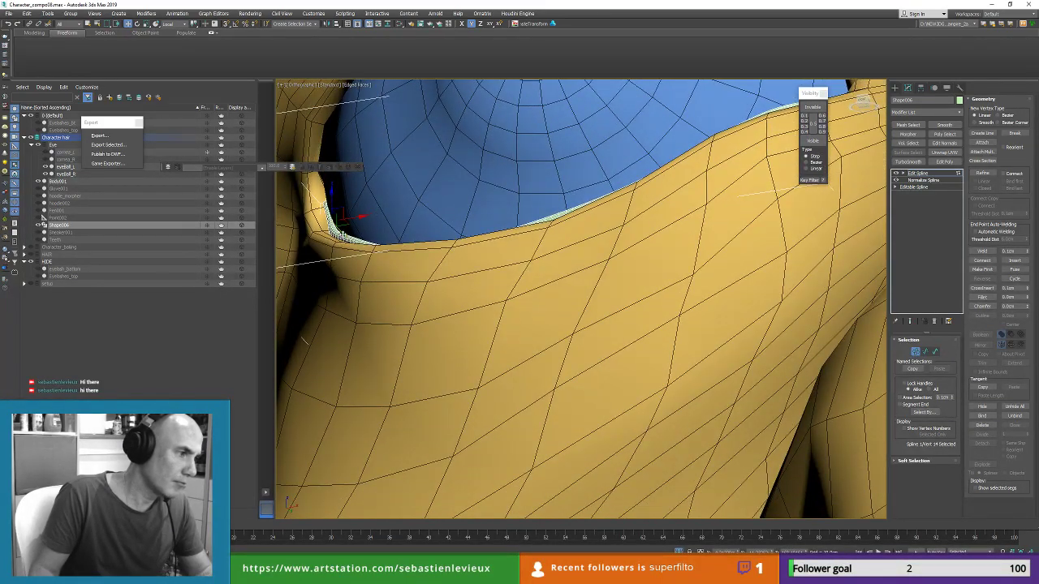
pyautogui.keyDown('alt'); pyautogui.moveTo(341, 233); pyautogui.dragTo(406, 253, button='middle'); pyautogui.keyUp('alt')
pyautogui.moveTo(406, 250); pyautogui.dragTo(411, 254)
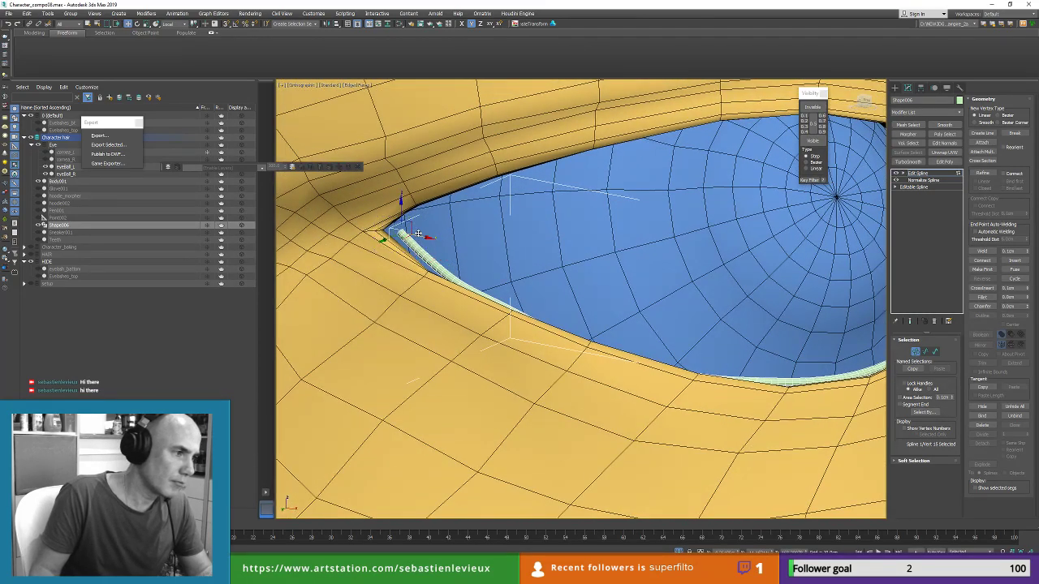
# Step: Move the last spline vertex into the outer eye corner and settle its neighbouring vertex on the eyelid rim
pyautogui.keyDown('alt'); pyautogui.moveTo(408, 226); pyautogui.dragTo(382, 219, button='middle'); pyautogui.keyUp('alt')
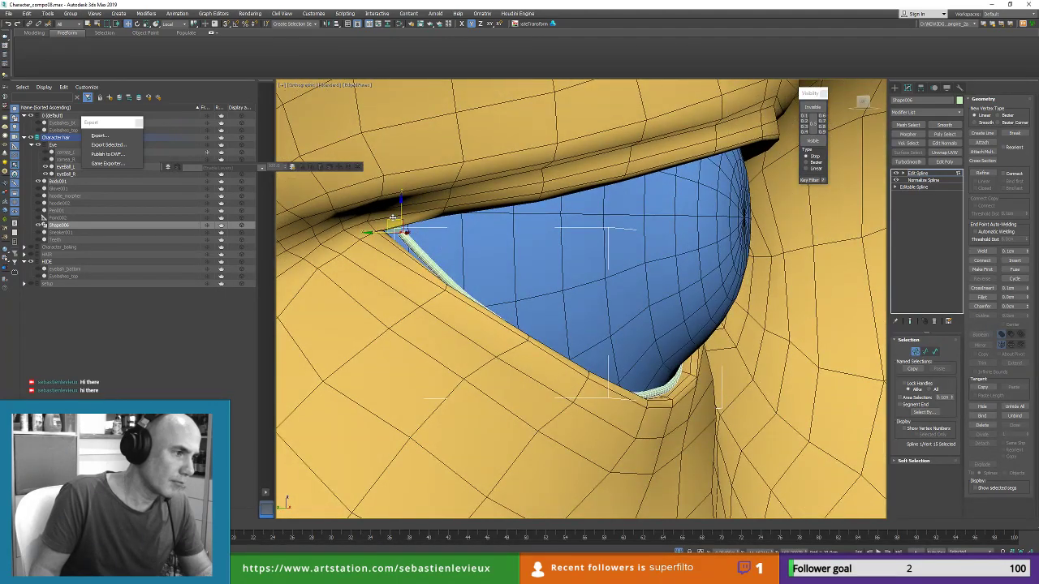
pyautogui.moveTo(381, 219); pyautogui.dragTo(365, 220)
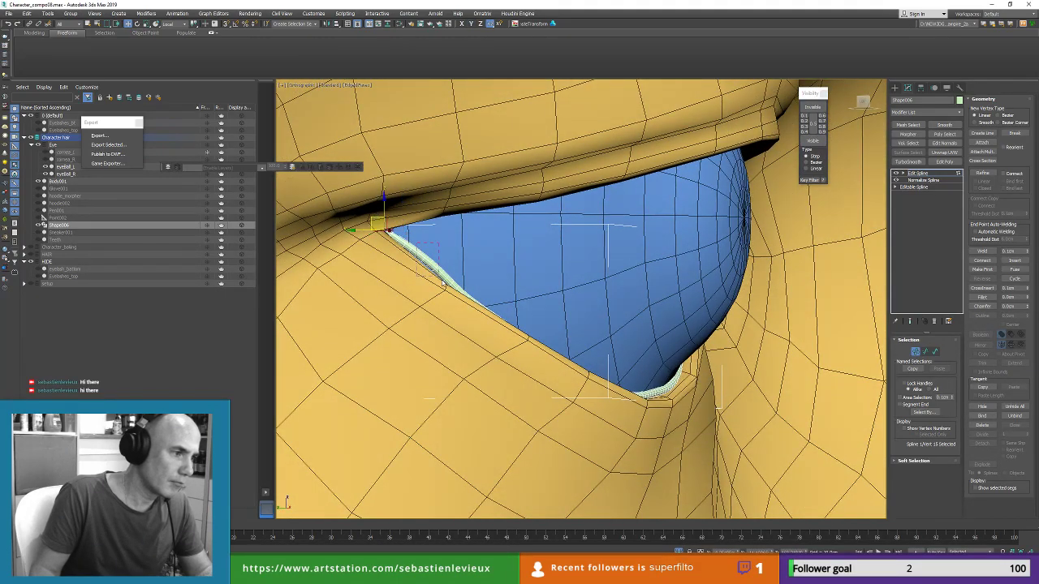
pyautogui.moveTo(443, 283); pyautogui.dragTo(444, 284)
pyautogui.moveTo(419, 250); pyautogui.dragTo(416, 252)
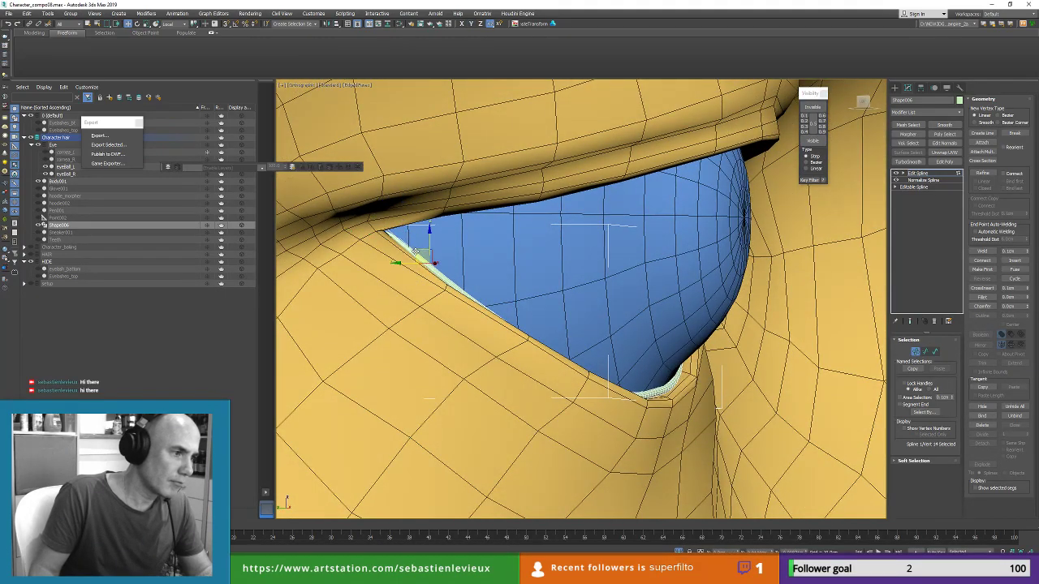
pyautogui.keyDown('alt'); pyautogui.moveTo(416, 252); pyautogui.dragTo(358, 239, button='middle'); pyautogui.keyUp('alt')
pyautogui.moveTo(373, 220); pyautogui.dragTo(439, 235)
# Step: Leave the spline's vertex editing level and rename the eyelid spline object to tears
pyautogui.keyDown('alt'); pyautogui.moveTo(438, 237); pyautogui.dragTo(775, 253, button='middle'); pyautogui.keyUp('alt')
pyautogui.scroll(-4, 603, 284)
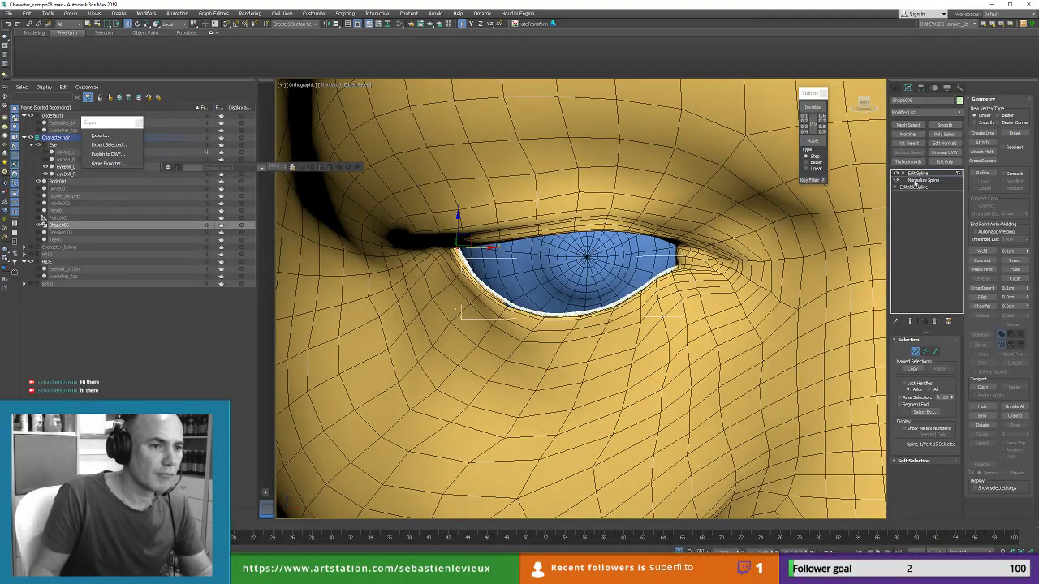
pyautogui.click(917, 173)
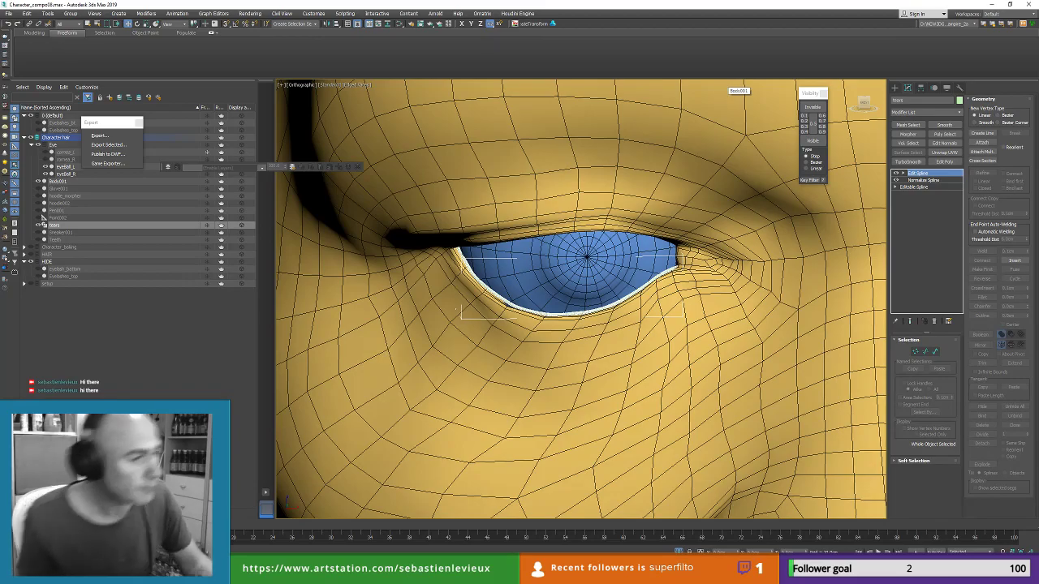
# Step: Select the Body001 mesh and activate the freeform Shift brush over the character's left eye
pyautogui.keyDown('alt'); pyautogui.moveTo(709, 302); pyautogui.dragTo(690, 280, button='middle'); pyautogui.keyUp('alt')
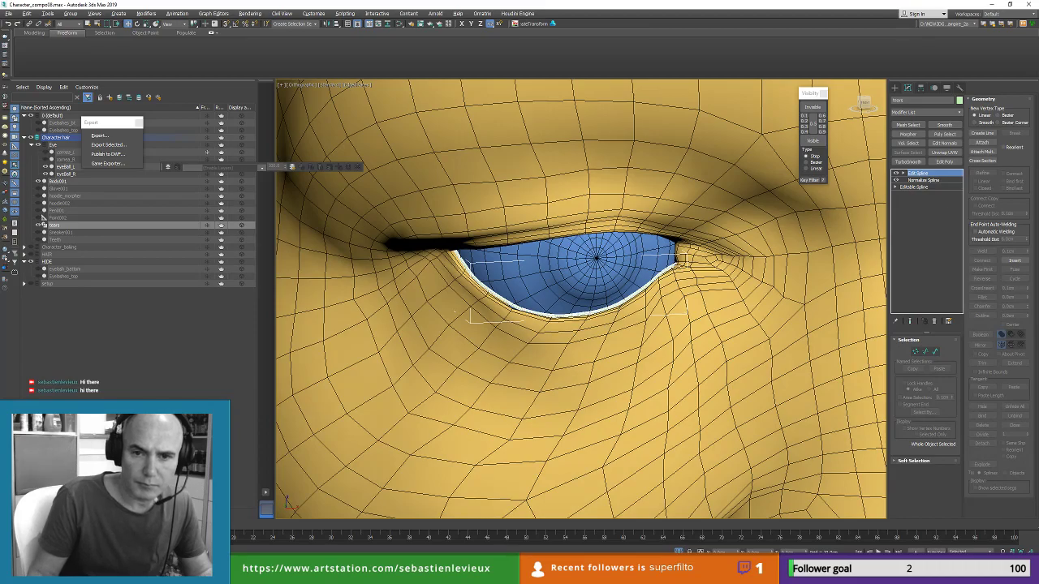
pyautogui.keyDown('alt'); pyautogui.moveTo(605, 302); pyautogui.dragTo(487, 284, button='middle'); pyautogui.keyUp('alt')
pyautogui.scroll(-4, 617, 289)
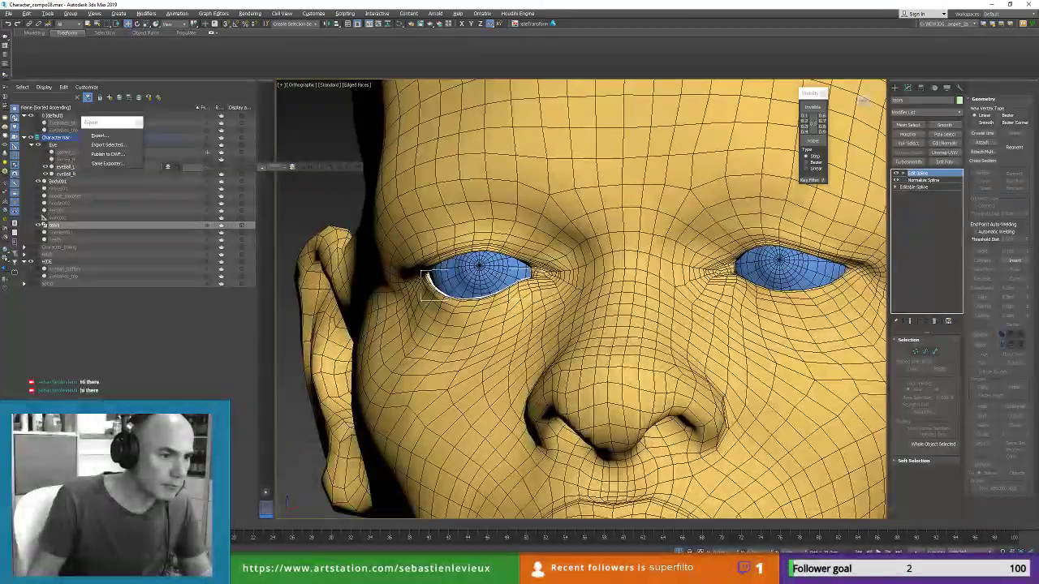
pyautogui.click(832, 246)
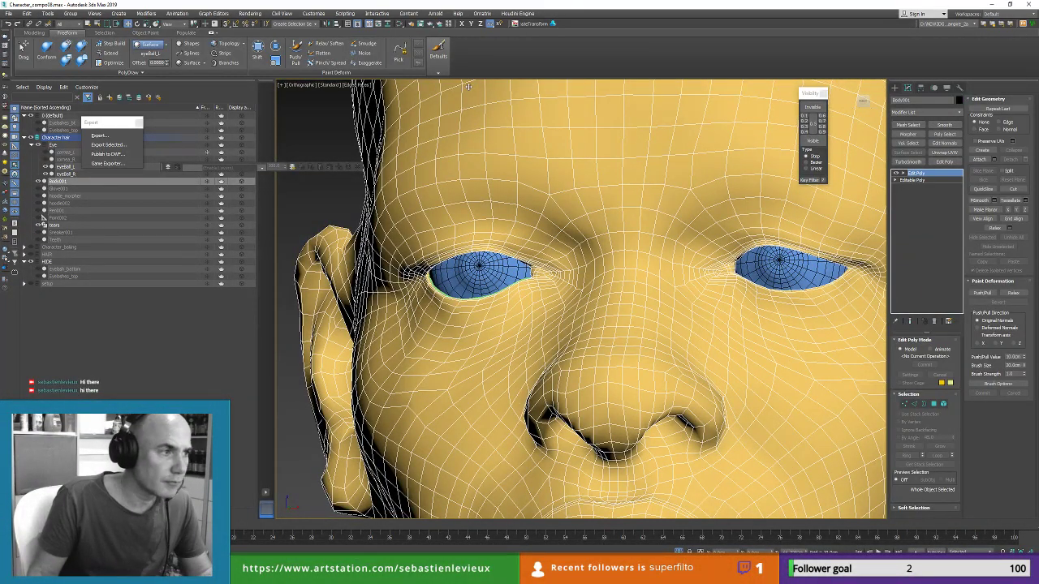
pyautogui.click(259, 47)
pyautogui.keyDown('alt'); pyautogui.moveTo(761, 257); pyautogui.dragTo(742, 257, button='middle'); pyautogui.keyUp('alt')
pyautogui.scroll(5, 742, 257)
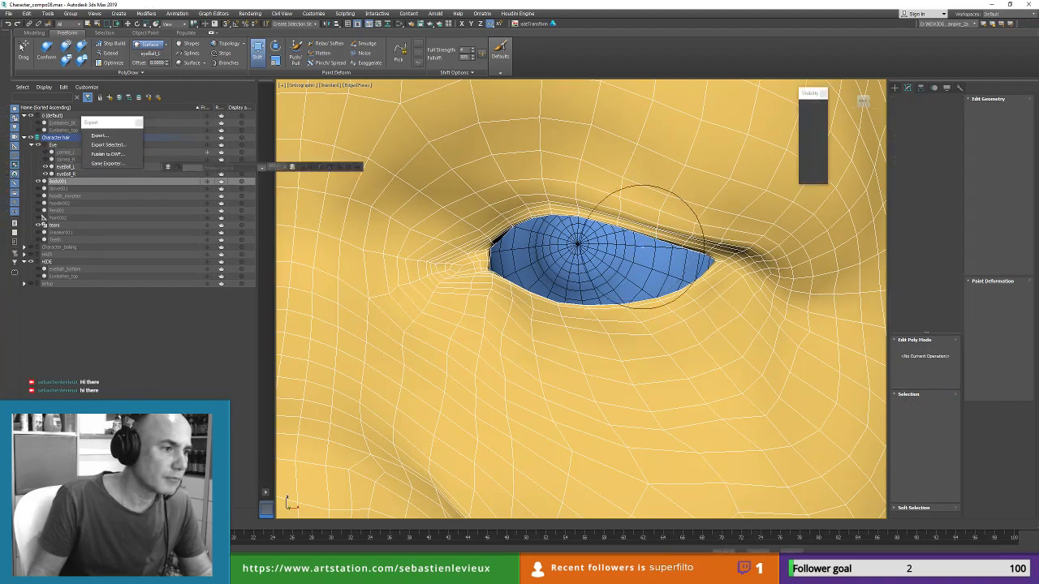
pyautogui.scroll(3, 678, 240)
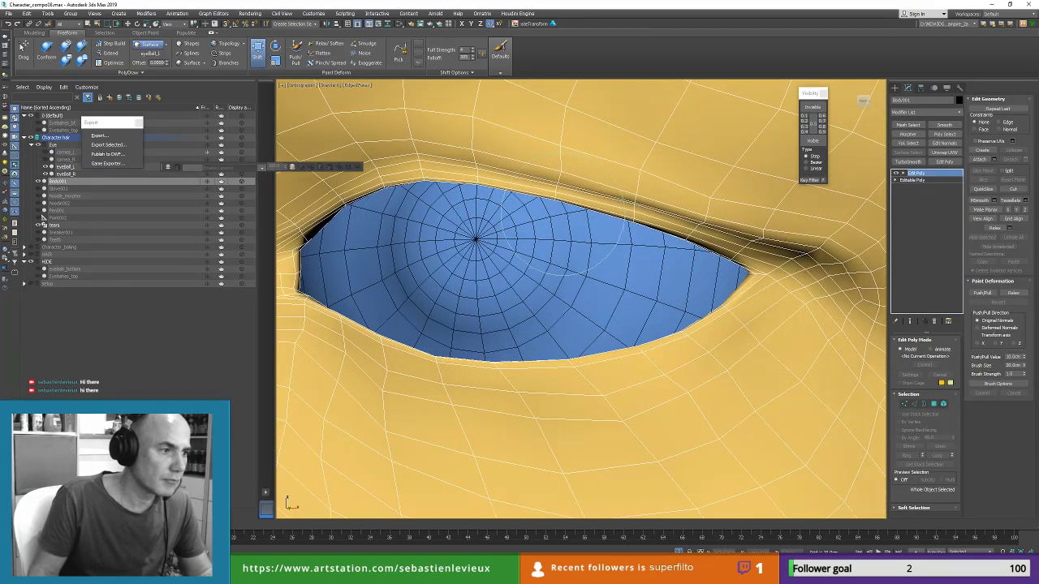
# Step: Nudge the left eye's upper eyelid slightly upward with the Shift brush in side view
pyautogui.scroll(-5, 563, 214)
pyautogui.keyDown('alt'); pyautogui.moveTo(564, 213); pyautogui.dragTo(716, 235, button='middle'); pyautogui.keyUp('alt')
pyautogui.keyDown('alt'); pyautogui.moveTo(538, 274); pyautogui.dragTo(512, 286, button='middle'); pyautogui.keyUp('alt')
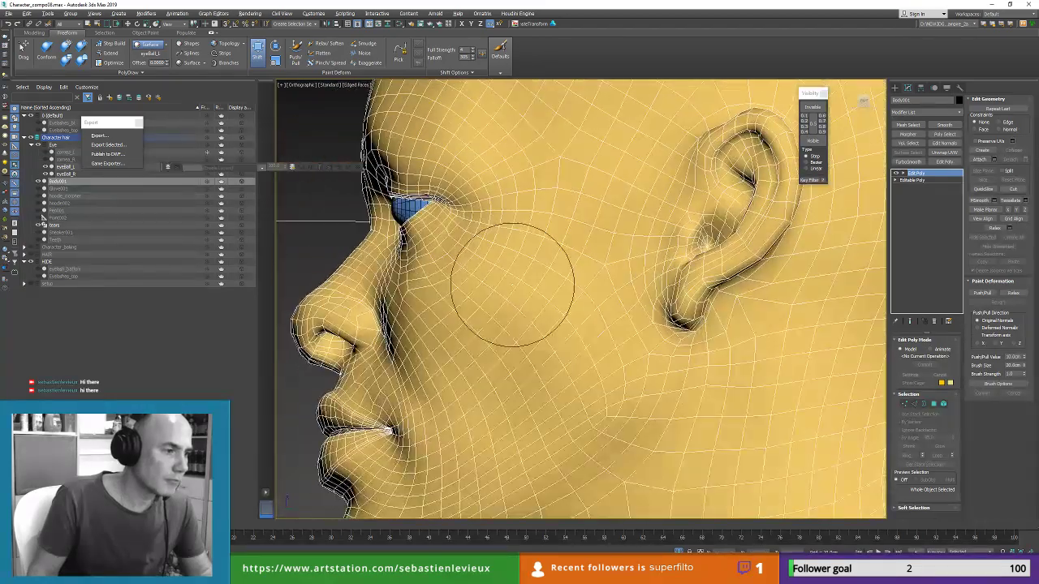
pyautogui.scroll(6, 428, 232)
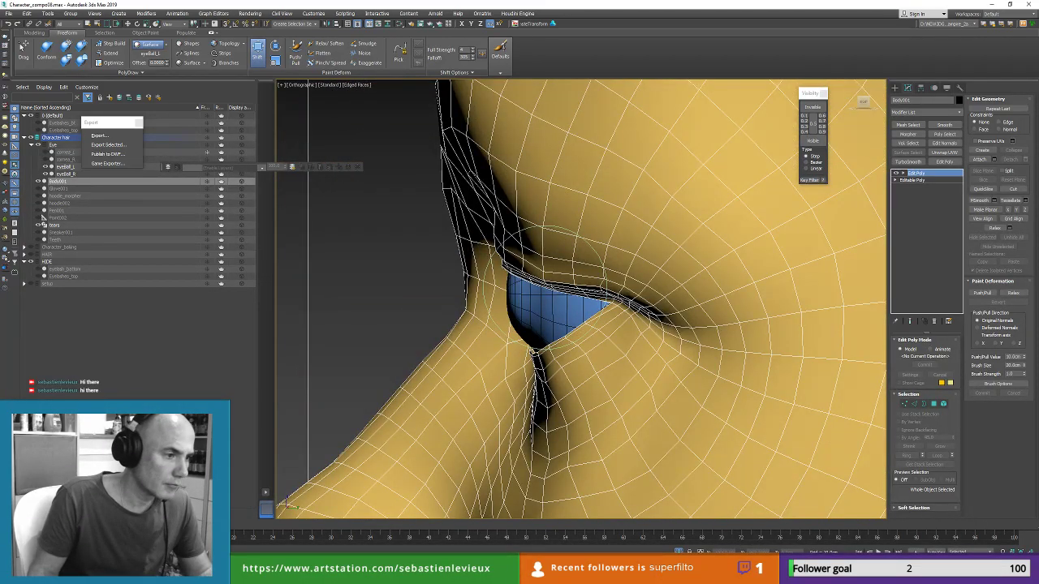
pyautogui.moveTo(553, 286); pyautogui.dragTo(555, 279)
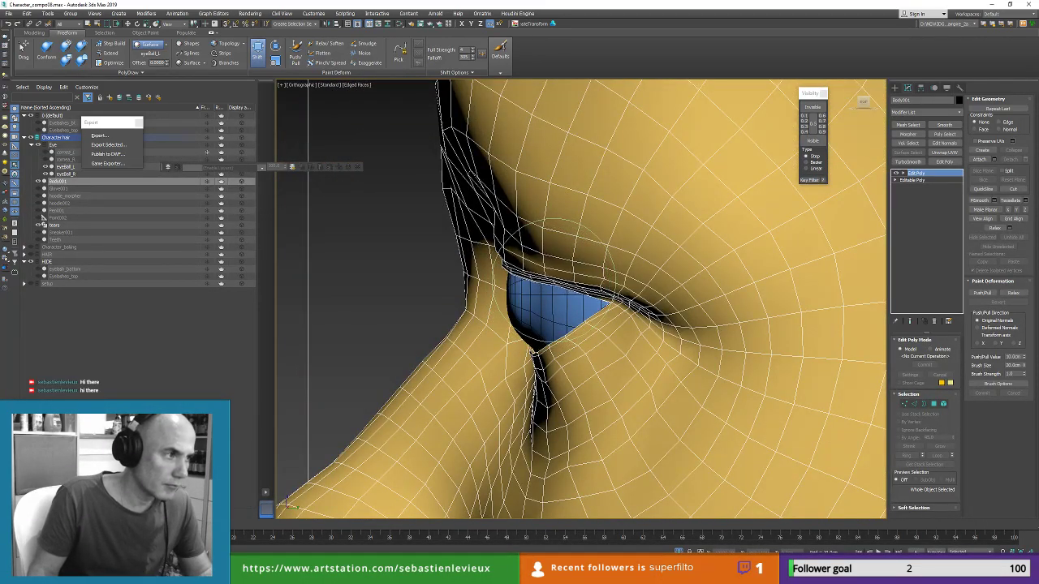
pyautogui.keyDown('alt'); pyautogui.moveTo(568, 261); pyautogui.dragTo(568, 294, button='middle'); pyautogui.keyUp('alt')
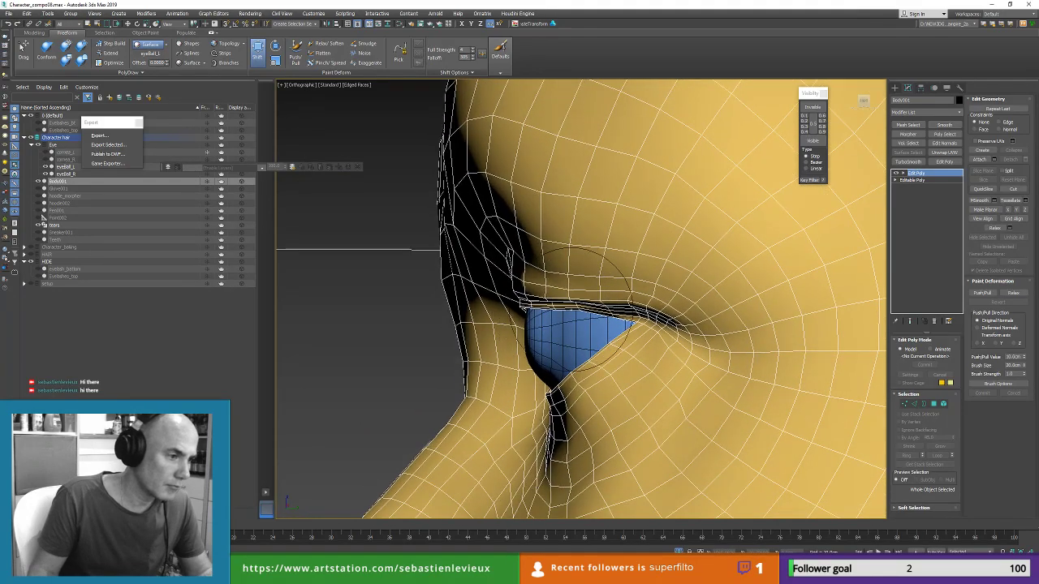
pyautogui.moveTo(538, 300); pyautogui.dragTo(540, 296)
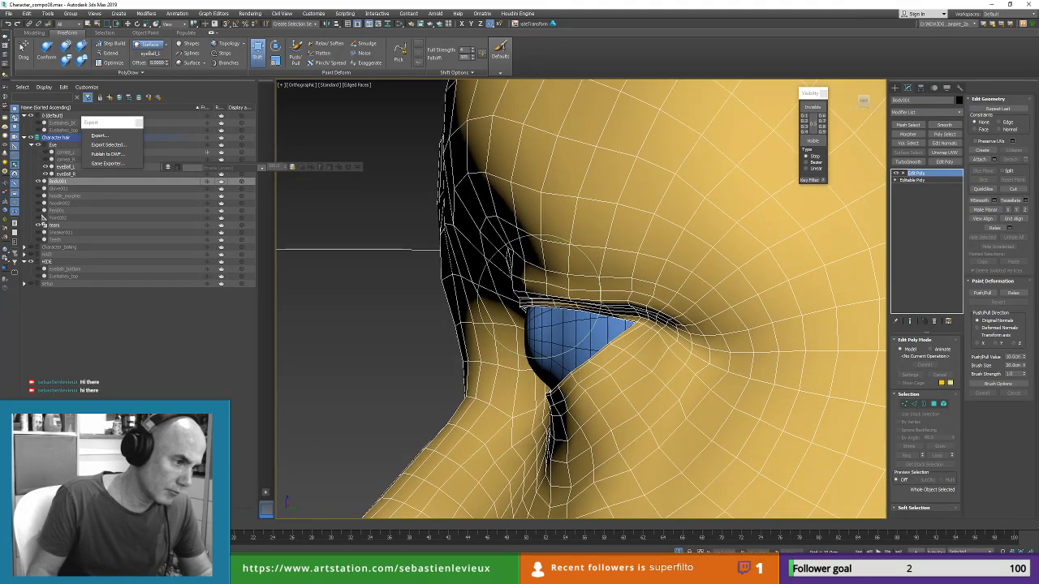
pyautogui.scroll(2, 590, 284)
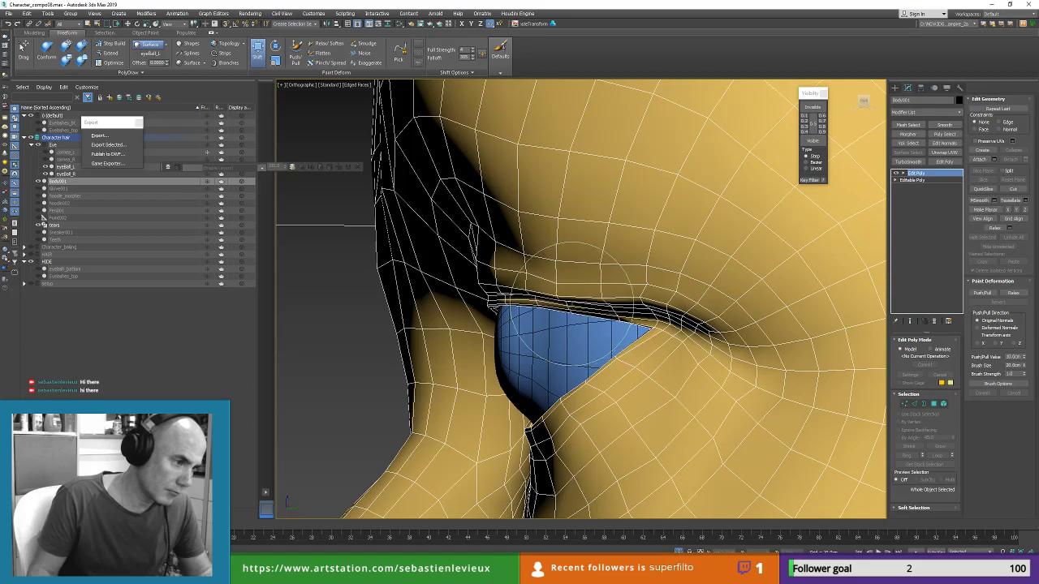
# Step: Refine the curve of the left eye's upper eyelid edge from the front with small Shift brush strokes
pyautogui.scroll(-5, 619, 317)
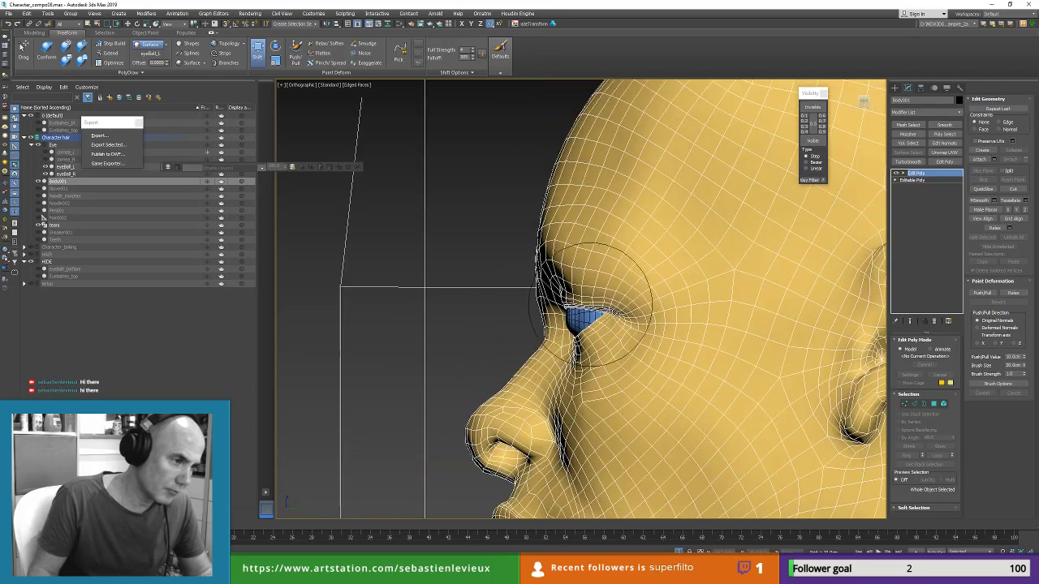
pyautogui.keyDown('alt'); pyautogui.moveTo(608, 287); pyautogui.dragTo(698, 310, button='middle'); pyautogui.keyUp('alt')
pyautogui.moveTo(776, 292)
pyautogui.mouseDown(button='middle')
pyautogui.moveTo(499, 244)
pyautogui.moveTo(614, 243)
pyautogui.moveTo(541, 260)
pyautogui.moveTo(608, 220)
pyautogui.moveTo(623, 245)
pyautogui.moveTo(758, 273)
pyautogui.mouseUp(button='middle')
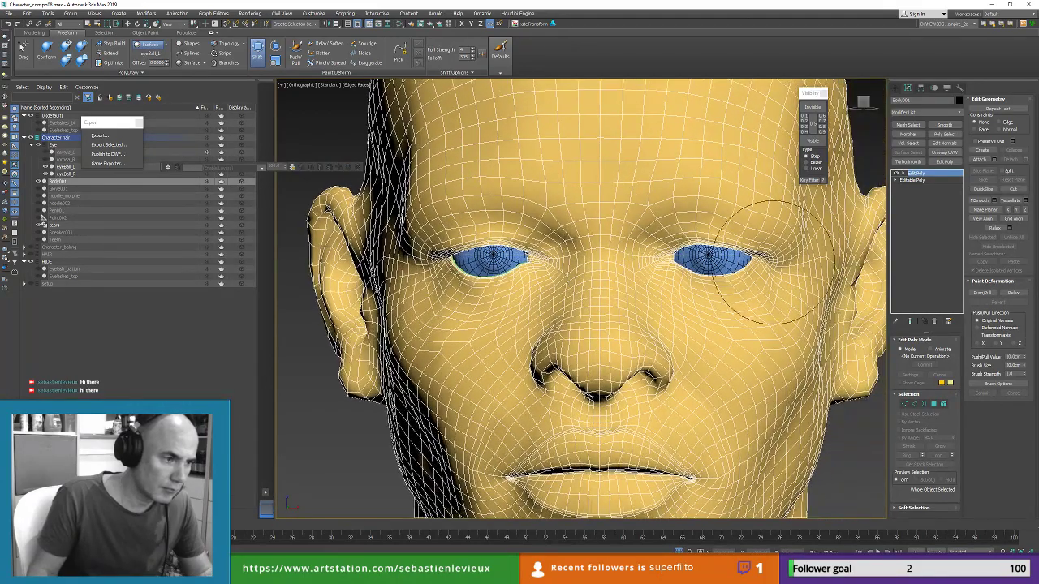
pyautogui.scroll(4, 758, 273)
pyautogui.scroll(2, 544, 186)
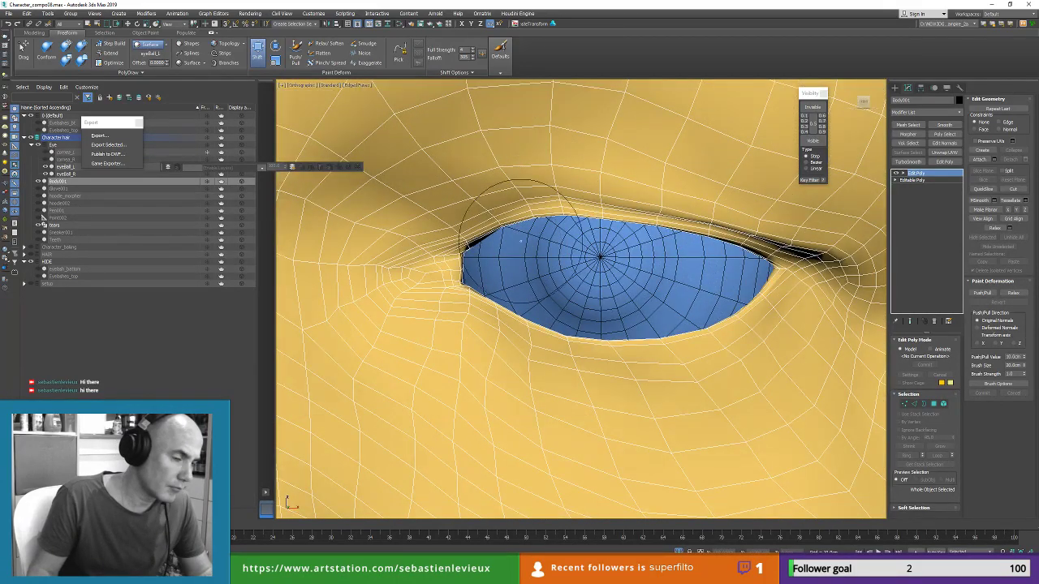
pyautogui.scroll(2, 747, 219)
pyautogui.moveTo(742, 243); pyautogui.dragTo(704, 239)
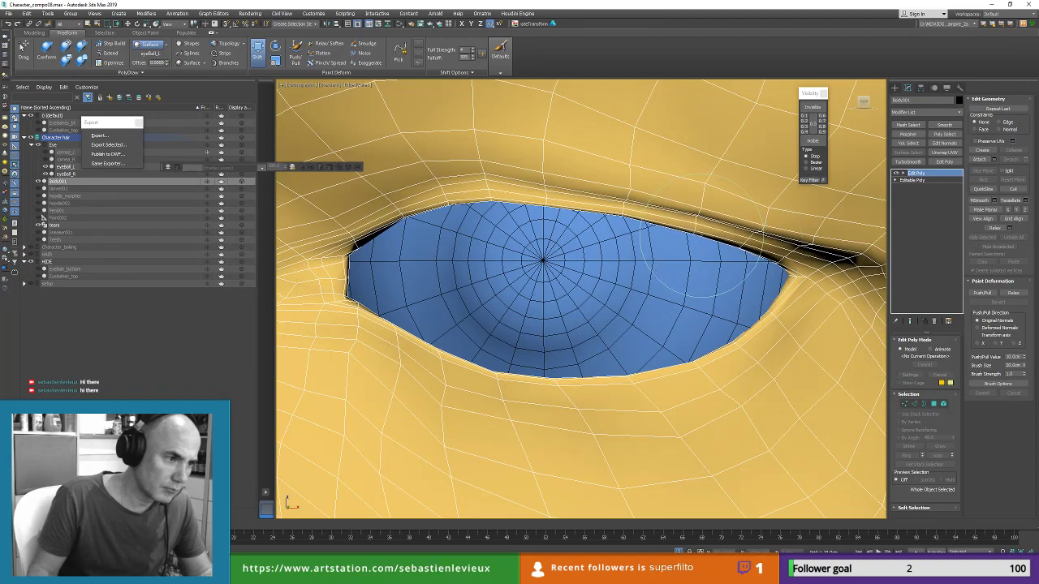
pyautogui.moveTo(542, 206); pyautogui.dragTo(543, 200)
pyautogui.moveTo(397, 211); pyautogui.dragTo(392, 215)
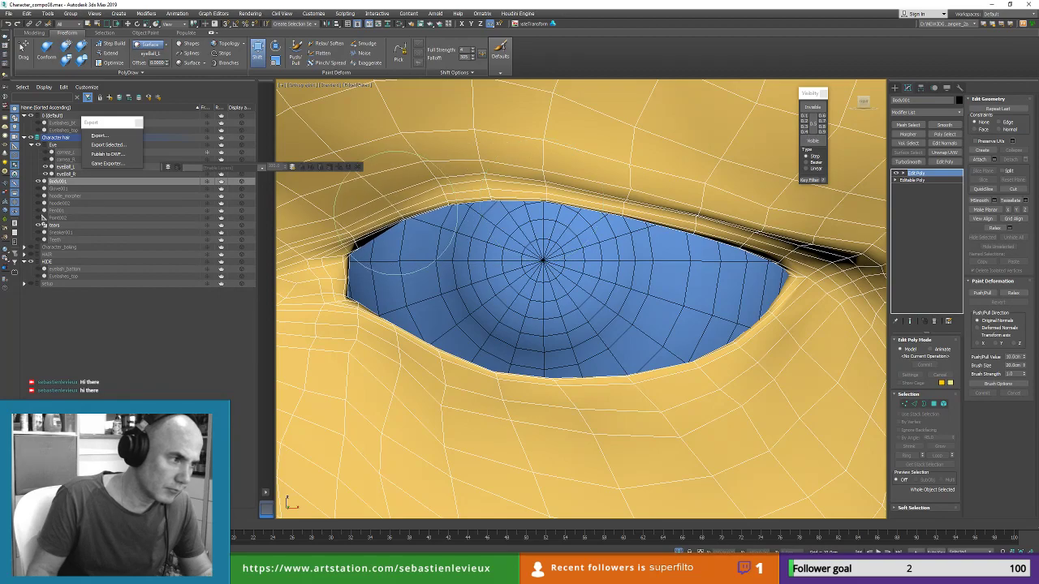
pyautogui.moveTo(461, 214); pyautogui.dragTo(464, 211)
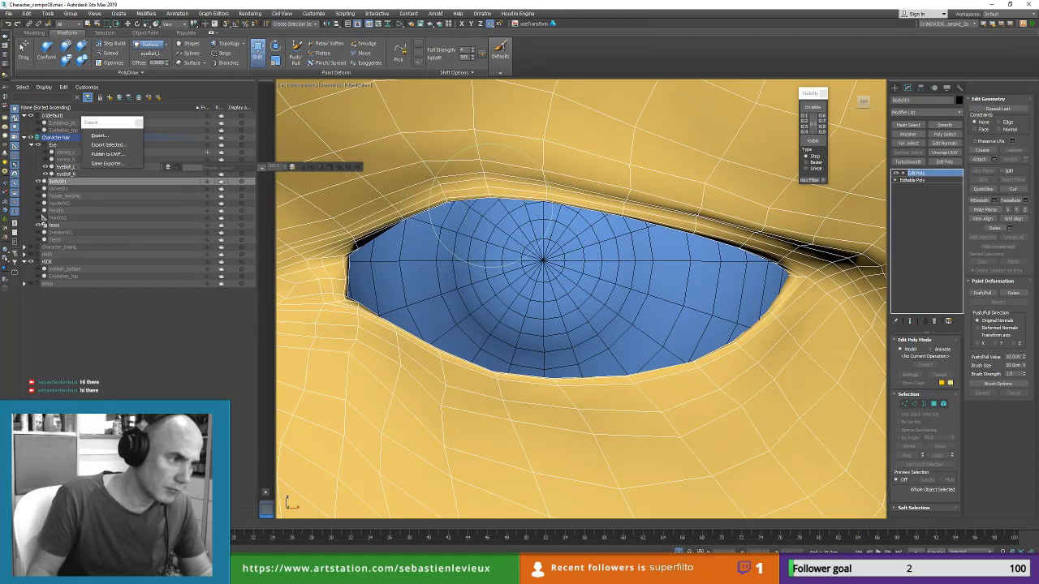
# Step: Examine the left eye's upper eyelid shape from several angles, including the outer corner up close
pyautogui.moveTo(455, 199); pyautogui.dragTo(470, 93, button='middle')
pyautogui.moveTo(531, 113); pyautogui.dragTo(568, 189, button='middle')
pyautogui.scroll(-4, 568, 191)
pyautogui.keyDown('alt'); pyautogui.moveTo(589, 225); pyautogui.dragTo(586, 285, button='middle'); pyautogui.keyUp('alt')
pyautogui.moveTo(588, 349); pyautogui.dragTo(604, 252, button='middle')
pyautogui.keyDown('alt'); pyautogui.moveTo(603, 252); pyautogui.dragTo(610, 248, button='middle'); pyautogui.keyUp('alt')
pyautogui.moveTo(625, 360); pyautogui.dragTo(627, 179, button='middle')
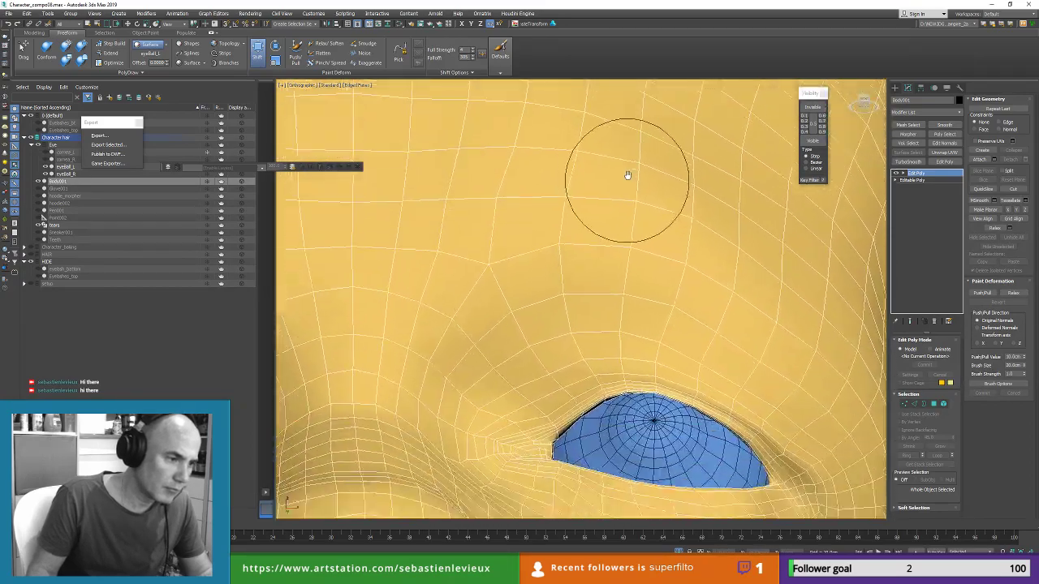
pyautogui.moveTo(623, 382)
pyautogui.mouseDown(button='middle')
pyautogui.moveTo(622, 252)
pyautogui.moveTo(633, 286)
pyautogui.mouseUp(button='middle')
pyautogui.scroll(4, 646, 276)
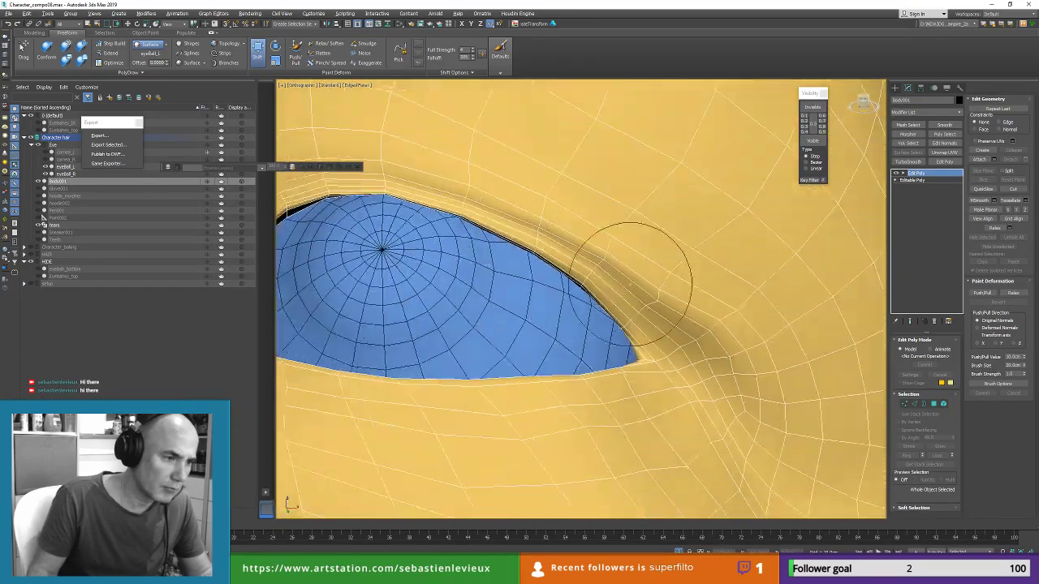
# Step: Enter the body mesh's vertex level and shift the left upper eyelid edge away from the eyeball with the Shift brush
pyautogui.scroll(-7, 627, 288)
pyautogui.press('w')
pyautogui.click(904, 404)
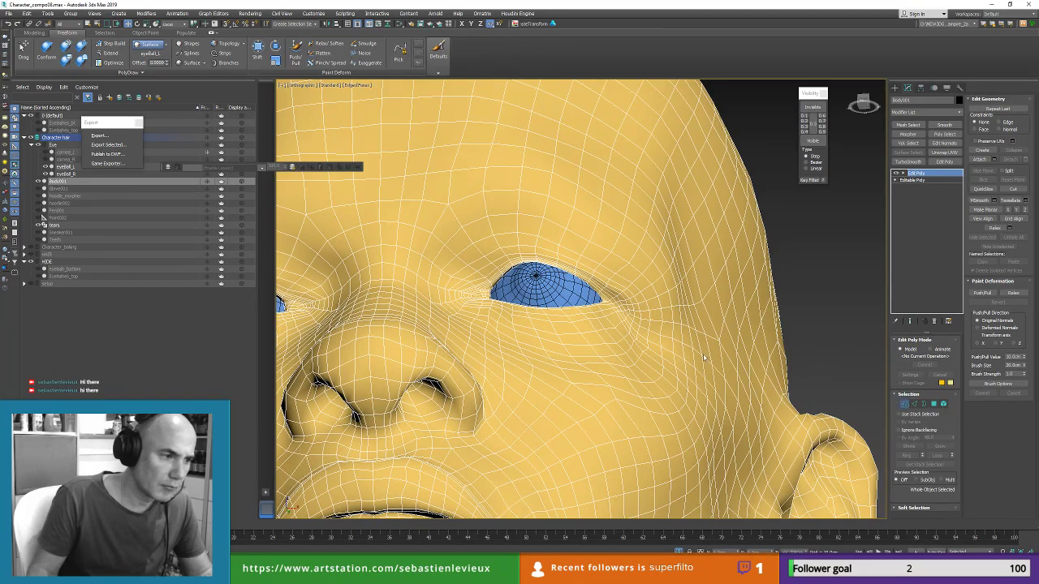
pyautogui.keyDown('alt'); pyautogui.moveTo(629, 264); pyautogui.dragTo(545, 173, button='middle'); pyautogui.keyUp('alt')
pyautogui.scroll(5, 561, 255)
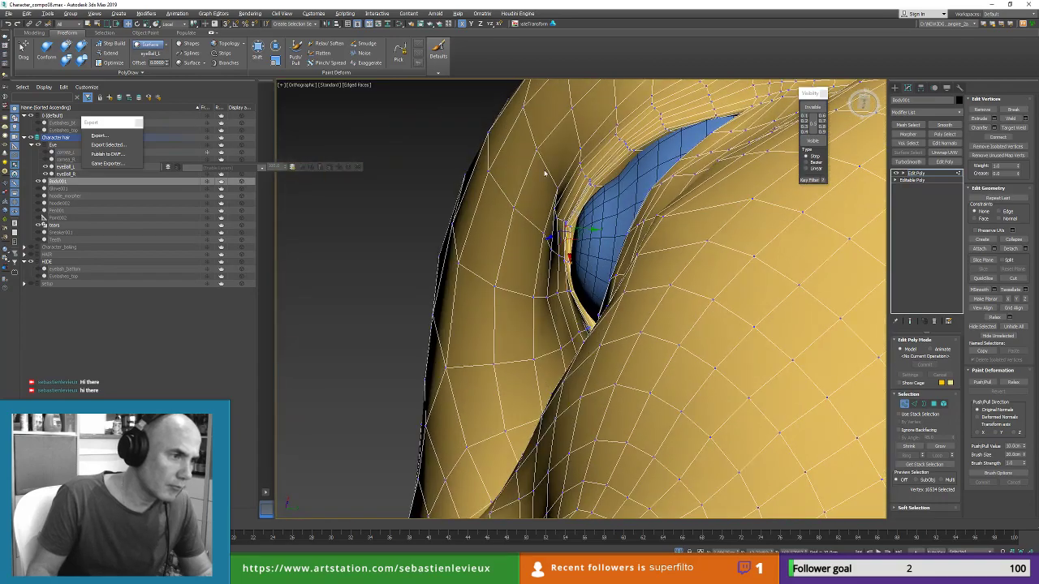
pyautogui.click(258, 51)
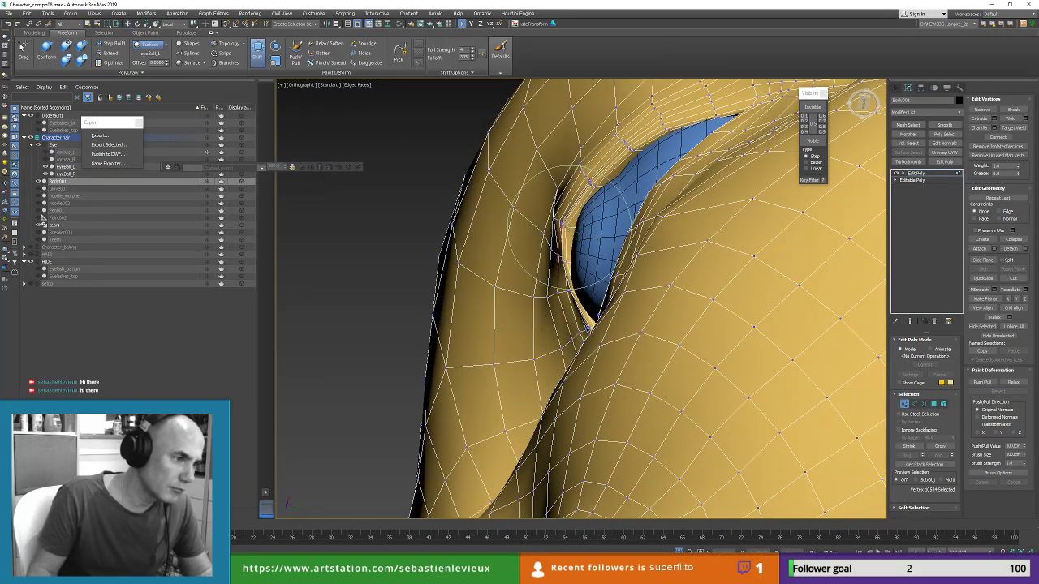
pyautogui.moveTo(610, 192); pyautogui.dragTo(605, 190)
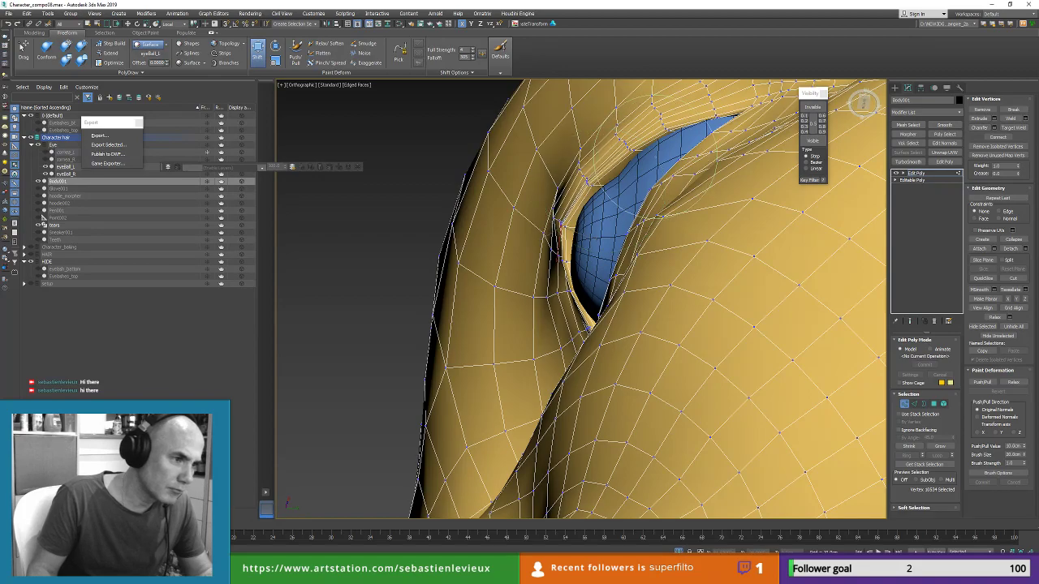
pyautogui.moveTo(644, 146); pyautogui.dragTo(639, 143)
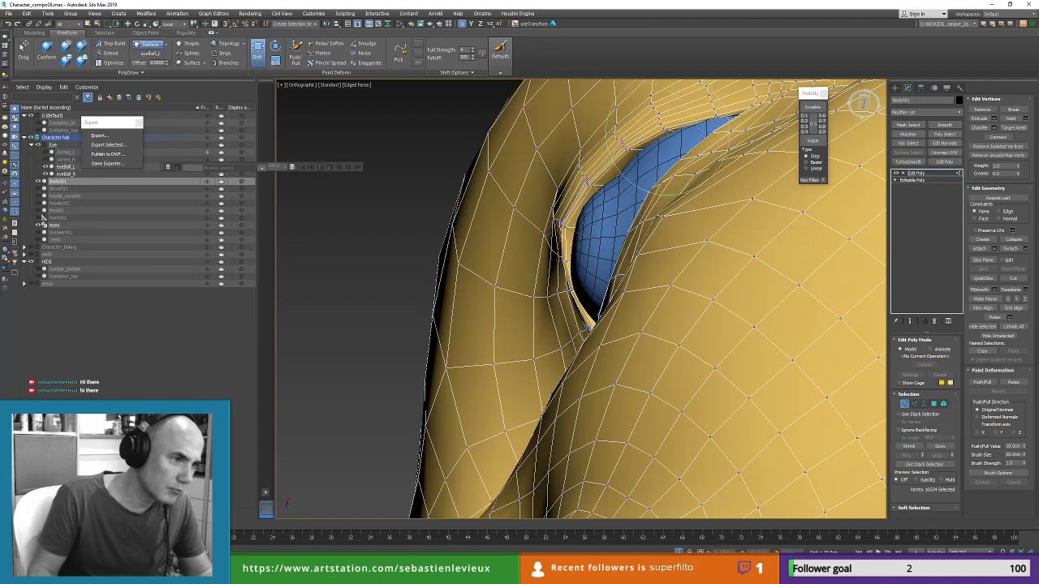
# Step: Shift the left eye's upper eyelid edge slightly with small Shift brush strokes from a low view
pyautogui.moveTo(642, 188)
pyautogui.keyDown('alt'); pyautogui.mouseDown(button='middle')
pyautogui.moveTo(660, 180)
pyautogui.moveTo(525, 239)
pyautogui.mouseUp(button='middle'); pyautogui.keyUp('alt')
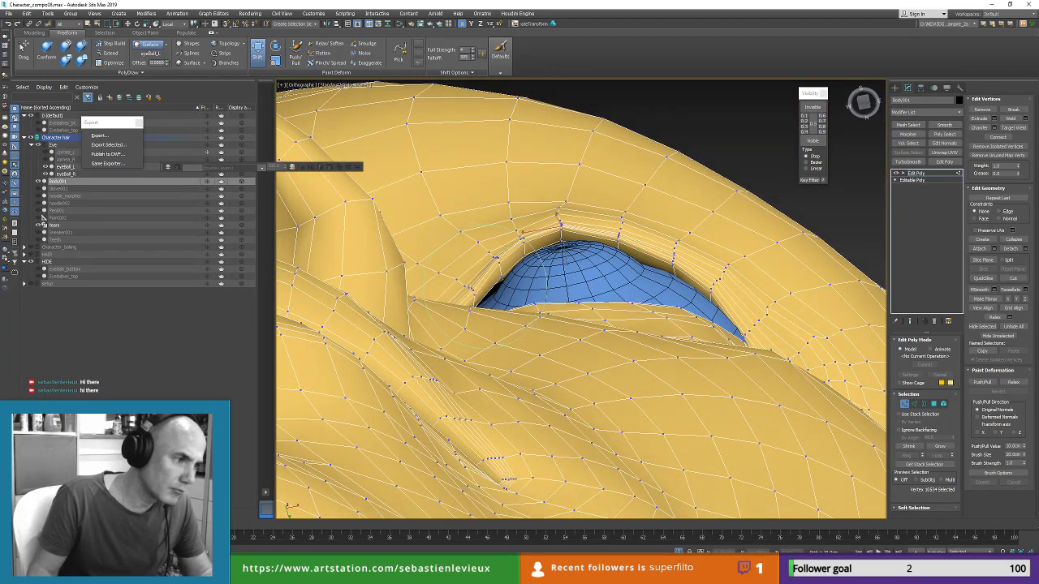
pyautogui.moveTo(486, 286); pyautogui.dragTo(494, 290)
pyautogui.moveTo(528, 243); pyautogui.dragTo(532, 246)
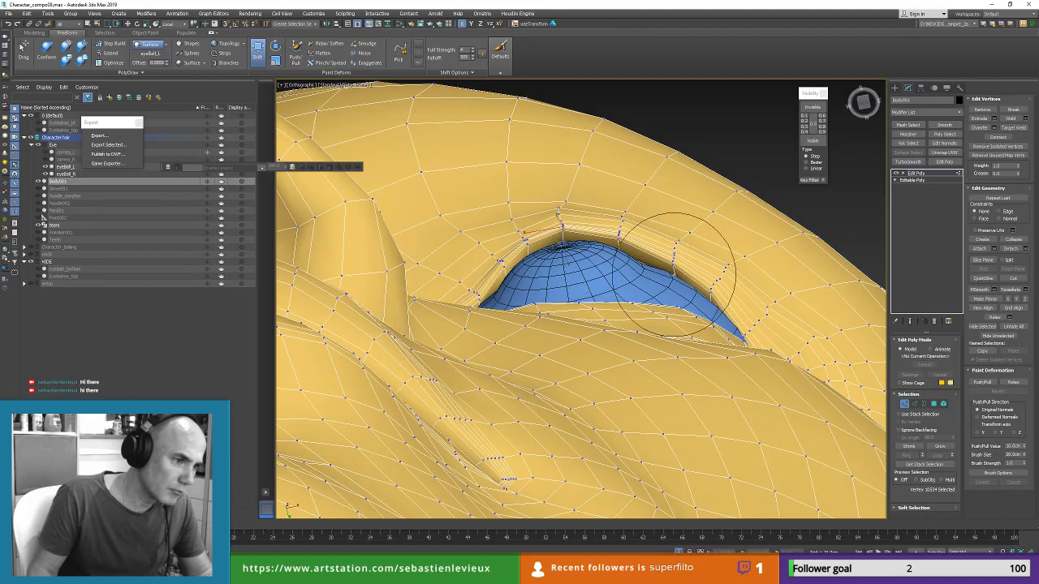
pyautogui.moveTo(675, 275); pyautogui.dragTo(677, 279)
# Step: Examine the left eye's eyelid edges against the eyeball from the front, from the side and from below
pyautogui.moveTo(711, 295)
pyautogui.keyDown('alt'); pyautogui.mouseDown(button='middle')
pyautogui.moveTo(733, 371)
pyautogui.moveTo(715, 406)
pyautogui.moveTo(703, 364)
pyautogui.mouseUp(button='middle'); pyautogui.keyUp('alt')
pyautogui.scroll(3, 734, 369)
pyautogui.moveTo(621, 328)
pyautogui.keyDown('alt'); pyautogui.mouseDown(button='middle')
pyautogui.moveTo(608, 371)
pyautogui.moveTo(622, 267)
pyautogui.moveTo(608, 309)
pyautogui.moveTo(529, 360)
pyautogui.moveTo(560, 304)
pyautogui.mouseUp(button='middle'); pyautogui.keyUp('alt')
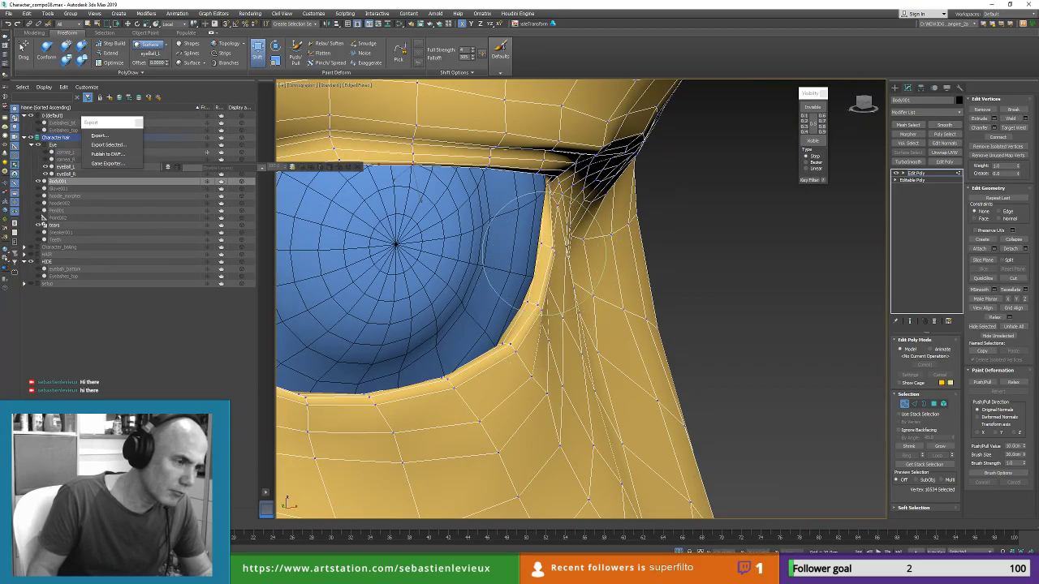
pyautogui.scroll(-5, 560, 251)
pyautogui.moveTo(569, 241)
pyautogui.keyDown('alt'); pyautogui.mouseDown(button='middle')
pyautogui.moveTo(512, 273)
pyautogui.moveTo(465, 258)
pyautogui.moveTo(481, 233)
pyautogui.moveTo(476, 181)
pyautogui.moveTo(487, 197)
pyautogui.mouseUp(button='middle'); pyautogui.keyUp('alt')
pyautogui.scroll(3, 553, 263)
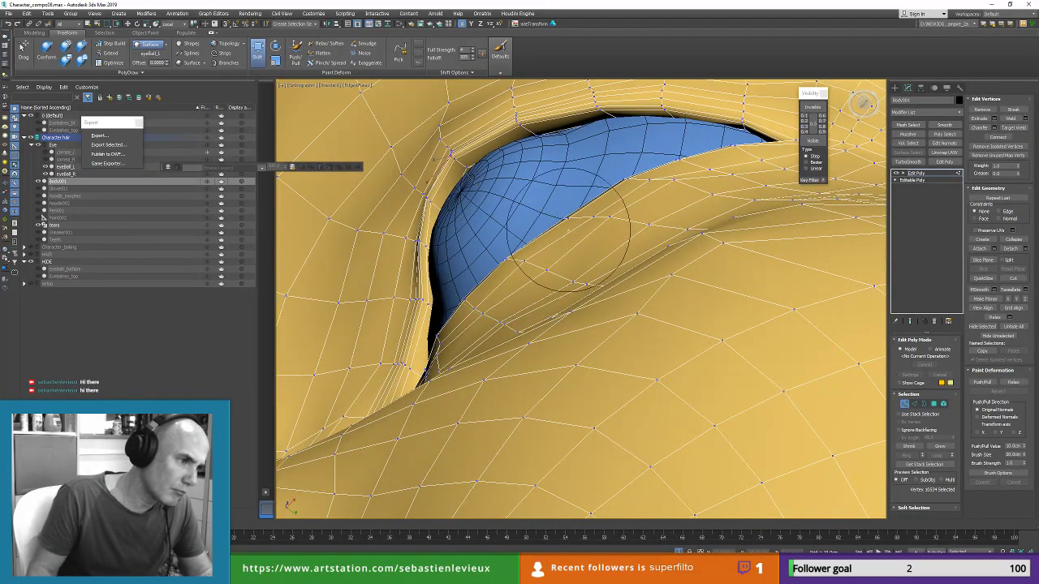
pyautogui.moveTo(560, 220)
pyautogui.keyDown('alt'); pyautogui.mouseDown(button='middle')
pyautogui.moveTo(557, 209)
pyautogui.moveTo(527, 343)
pyautogui.mouseUp(button='middle'); pyautogui.keyUp('alt')
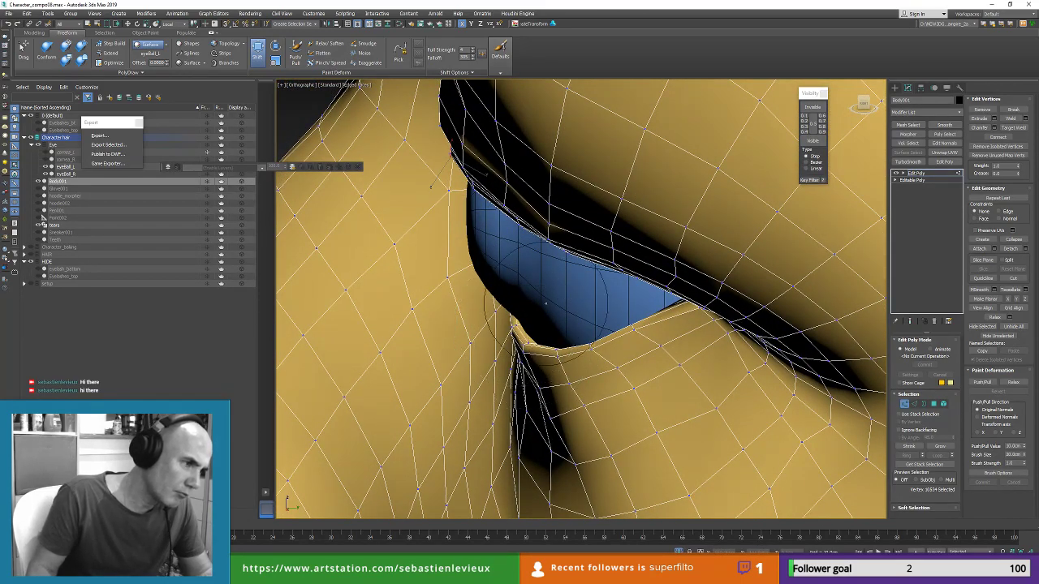
pyautogui.keyDown('alt'); pyautogui.moveTo(511, 324); pyautogui.dragTo(539, 278, button='middle'); pyautogui.keyUp('alt')
pyautogui.scroll(2, 539, 277)
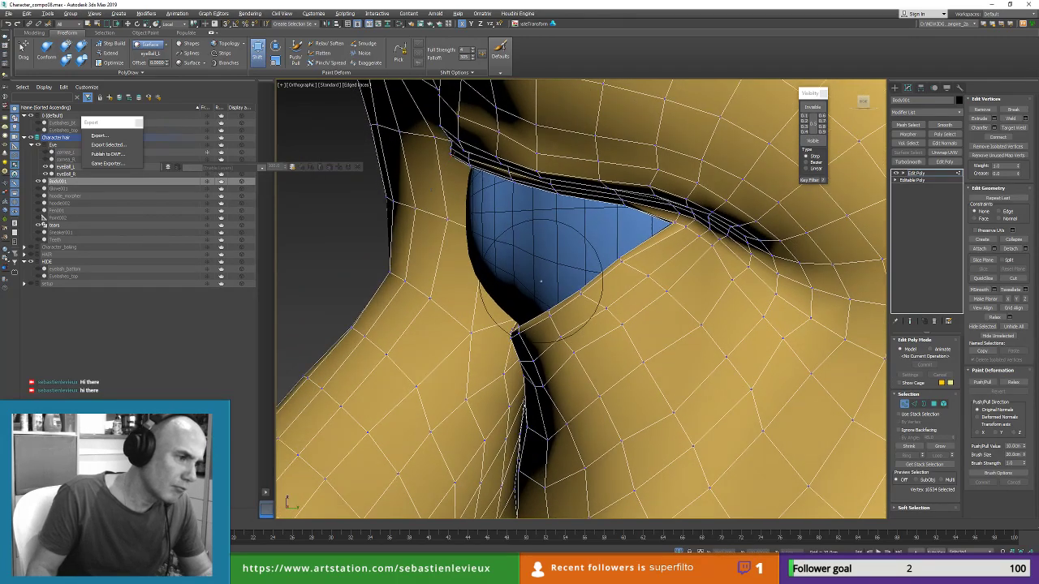
pyautogui.scroll(2, 572, 349)
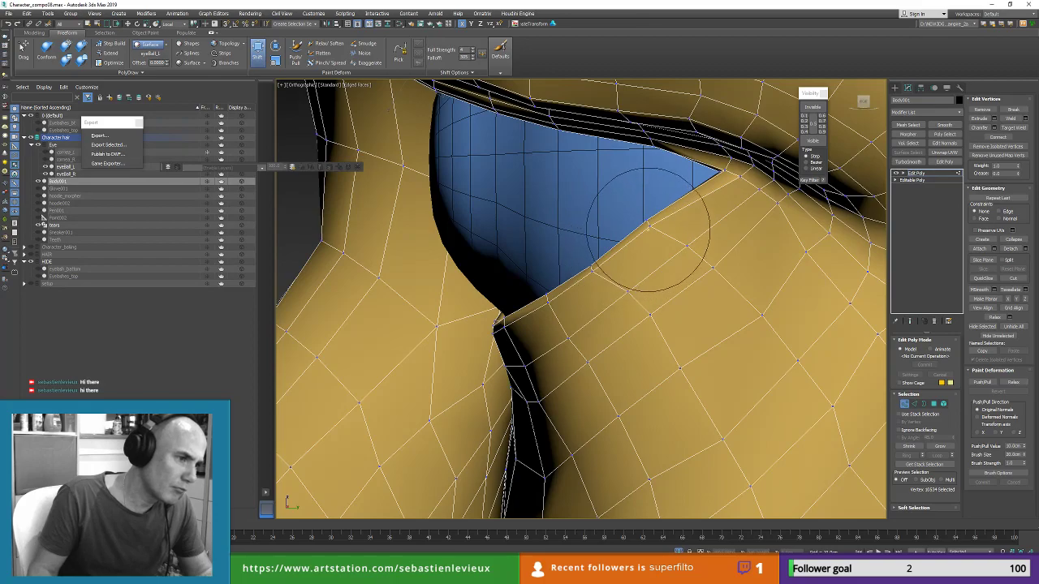
pyautogui.moveTo(617, 250)
pyautogui.keyDown('alt'); pyautogui.mouseDown(button='middle')
pyautogui.moveTo(621, 271)
pyautogui.moveTo(594, 259)
pyautogui.mouseUp(button='middle'); pyautogui.keyUp('alt')
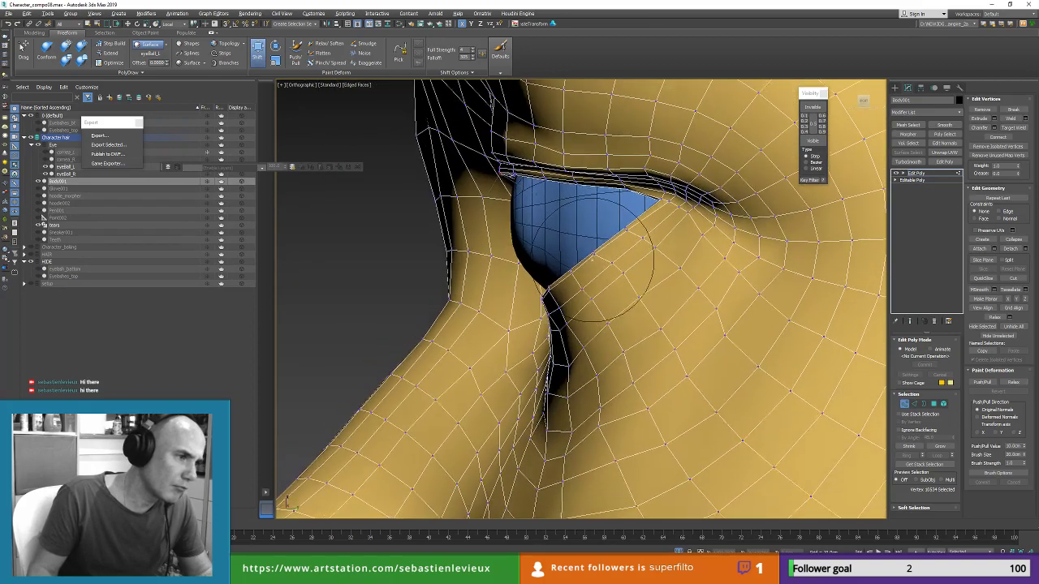
pyautogui.scroll(3, 604, 258)
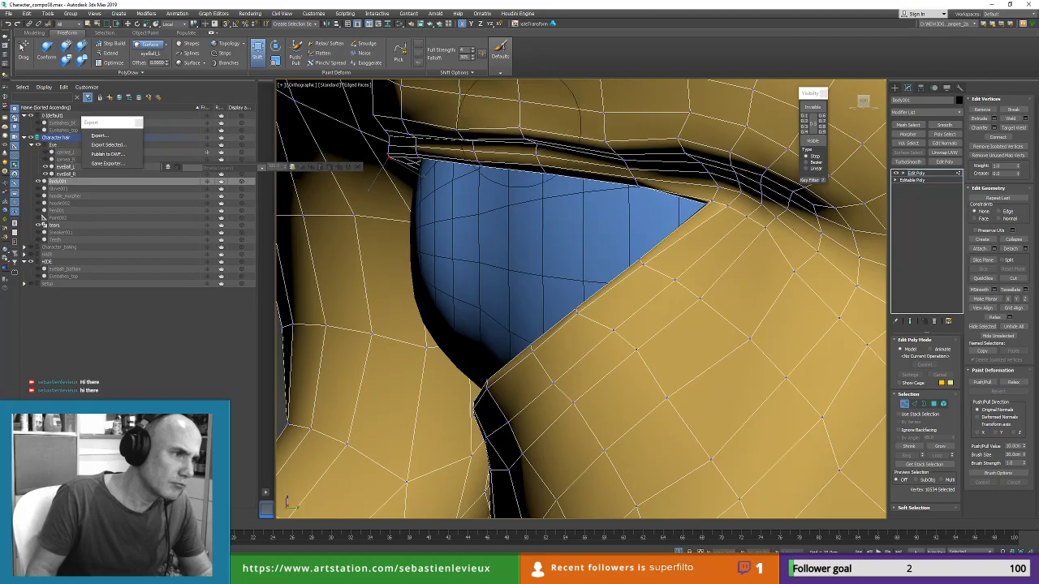
pyautogui.scroll(-3, 514, 149)
pyautogui.moveTo(515, 149)
pyautogui.keyDown('alt'); pyautogui.mouseDown(button='middle')
pyautogui.moveTo(596, 204)
pyautogui.moveTo(631, 202)
pyautogui.moveTo(636, 178)
pyautogui.moveTo(617, 202)
pyautogui.moveTo(624, 176)
pyautogui.mouseUp(button='middle'); pyautogui.keyUp('alt')
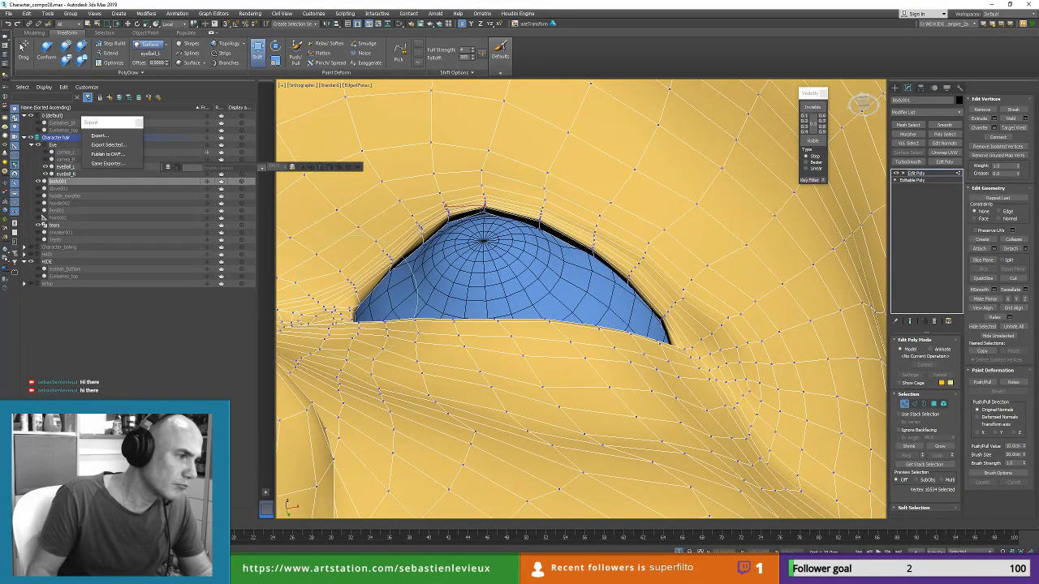
pyautogui.keyDown('alt'); pyautogui.moveTo(369, 292); pyautogui.dragTo(538, 303, button='middle'); pyautogui.keyUp('alt')
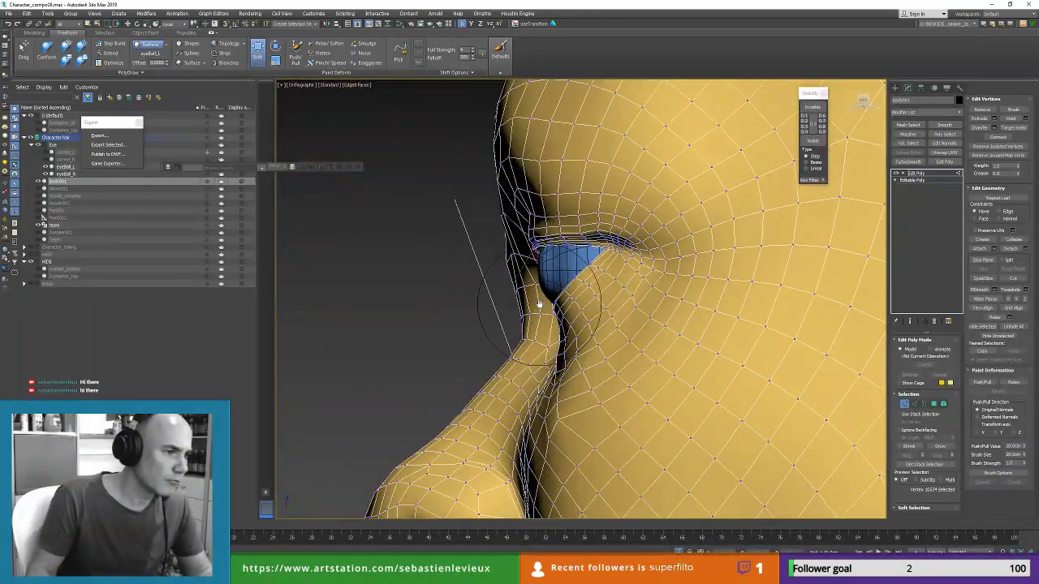
pyautogui.keyDown('alt'); pyautogui.moveTo(547, 258); pyautogui.dragTo(560, 219, button='middle'); pyautogui.keyUp('alt')
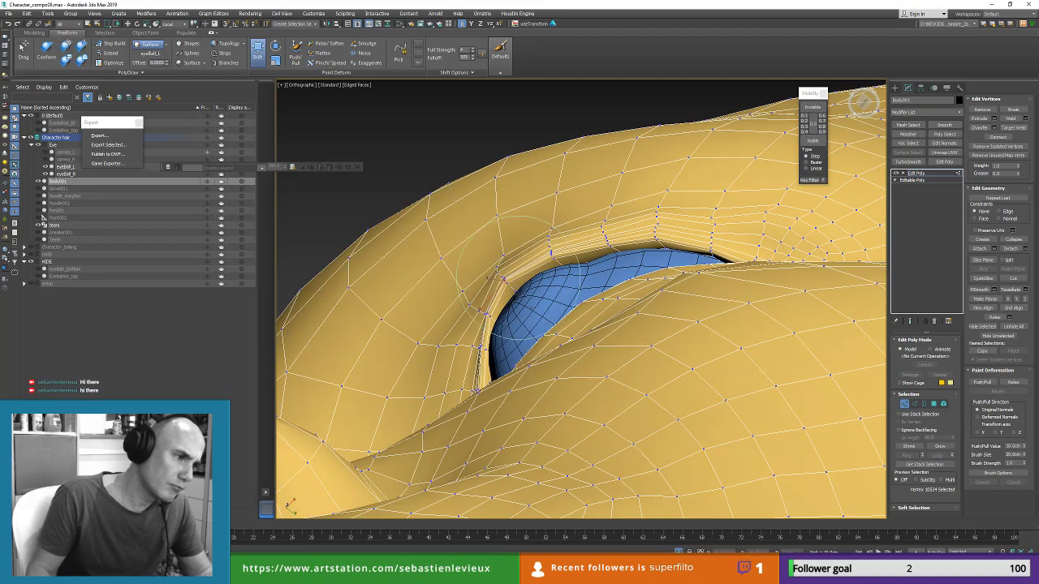
pyautogui.keyDown('alt'); pyautogui.moveTo(494, 257); pyautogui.dragTo(509, 280, button='middle'); pyautogui.keyUp('alt')
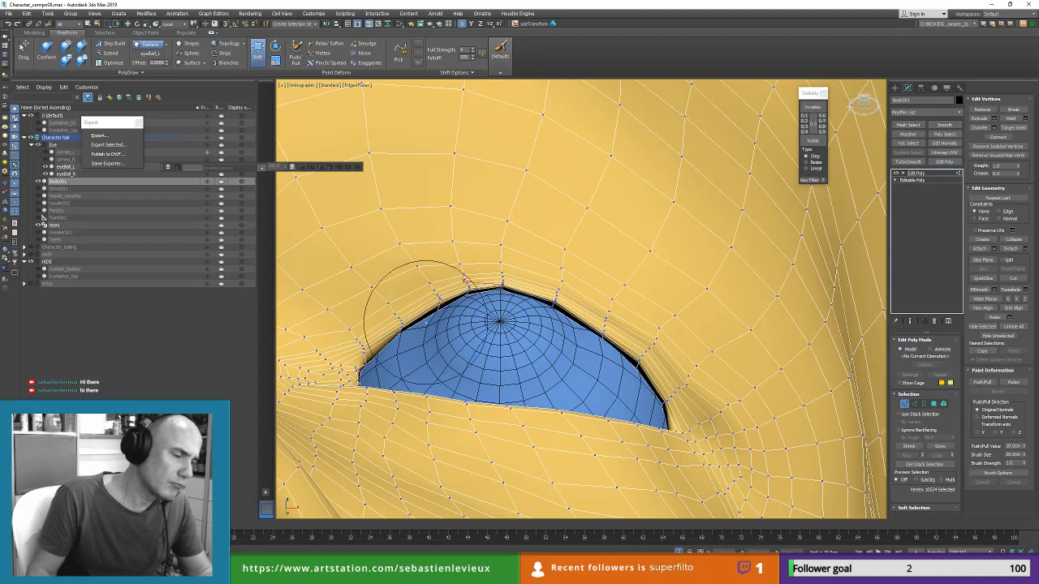
# Step: Examine the other eye's eyelids and the fit of its tears spline from below, from the side and from the front
pyautogui.scroll(-8, 382, 312)
pyautogui.keyDown('alt'); pyautogui.moveTo(668, 300); pyautogui.dragTo(688, 268, button='middle'); pyautogui.keyUp('alt')
pyautogui.scroll(8, 494, 290)
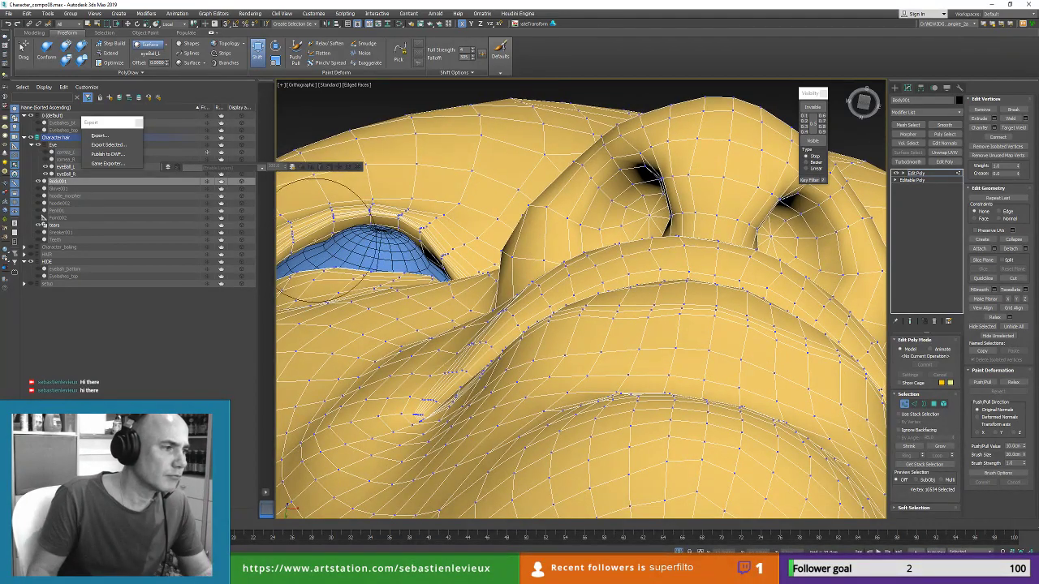
pyautogui.keyDown('alt'); pyautogui.moveTo(362, 228); pyautogui.dragTo(488, 225, button='middle'); pyautogui.keyUp('alt')
pyautogui.scroll(3, 487, 223)
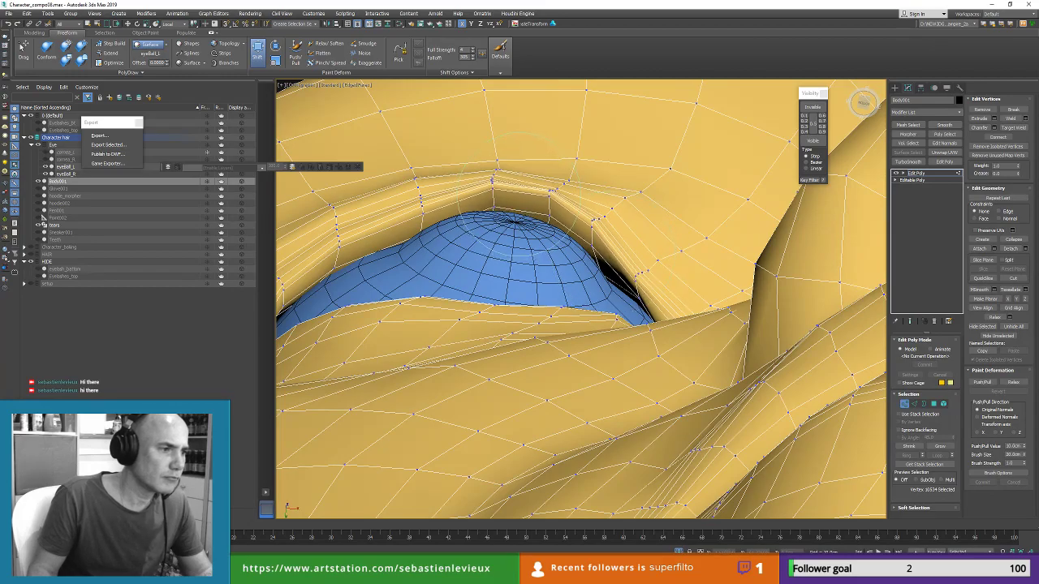
pyautogui.scroll(-5, 518, 194)
pyautogui.keyDown('alt'); pyautogui.moveTo(515, 193); pyautogui.dragTo(360, 250, button='middle'); pyautogui.keyUp('alt')
pyautogui.scroll(4, 519, 248)
pyautogui.keyDown('alt'); pyautogui.moveTo(561, 266); pyautogui.dragTo(574, 266, button='middle'); pyautogui.keyUp('alt')
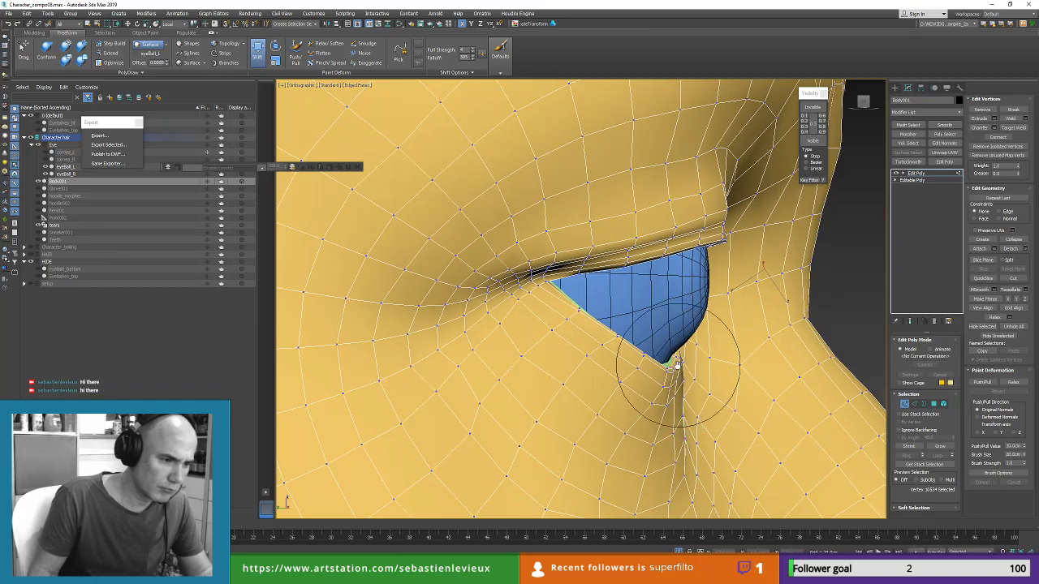
pyautogui.scroll(-5, 677, 366)
pyautogui.keyDown('alt'); pyautogui.moveTo(677, 366); pyautogui.dragTo(580, 341, button='middle'); pyautogui.keyUp('alt')
# Step: Leave the body mesh's vertex level, select the tears spline and set its base spline's rendering thickness to 0.035 cm
pyautogui.press('w')
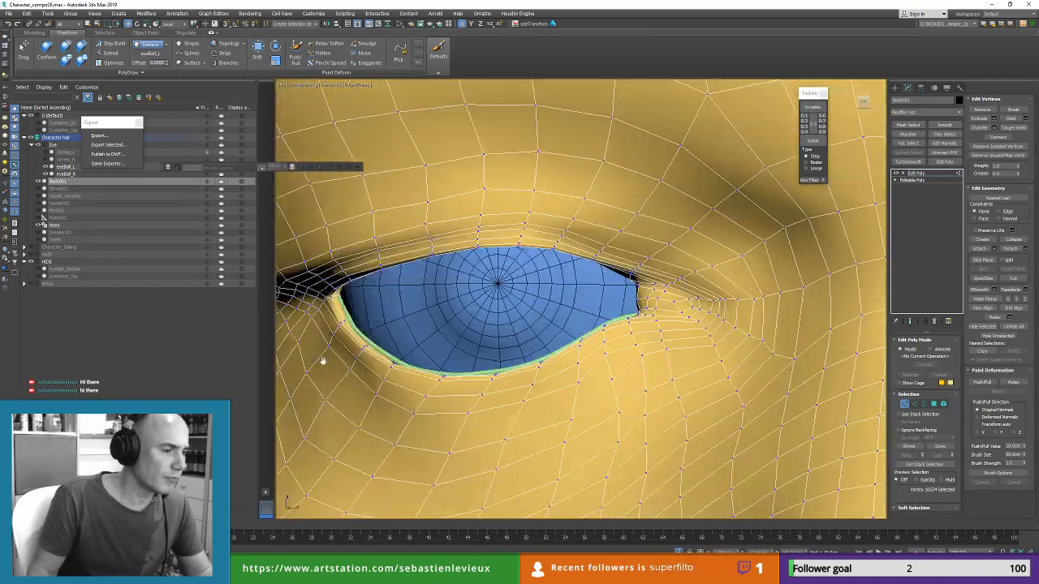
pyautogui.click(905, 404)
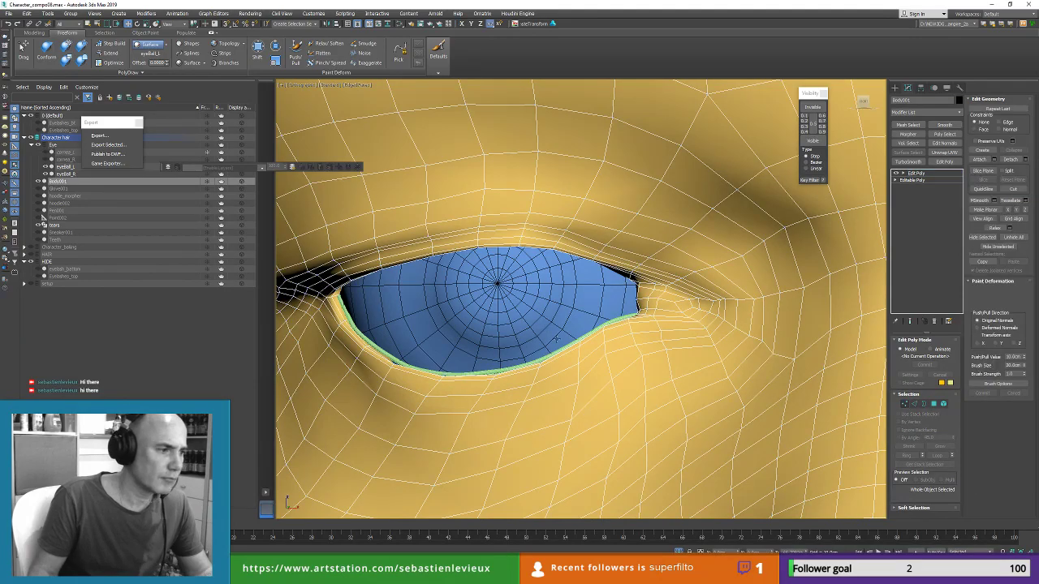
pyautogui.click(917, 172)
pyautogui.scroll(-5, 507, 323)
pyautogui.keyDown('alt'); pyautogui.moveTo(508, 325); pyautogui.dragTo(428, 323, button='middle'); pyautogui.keyUp('alt')
pyautogui.scroll(4, 428, 323)
pyautogui.scroll(4, 428, 321)
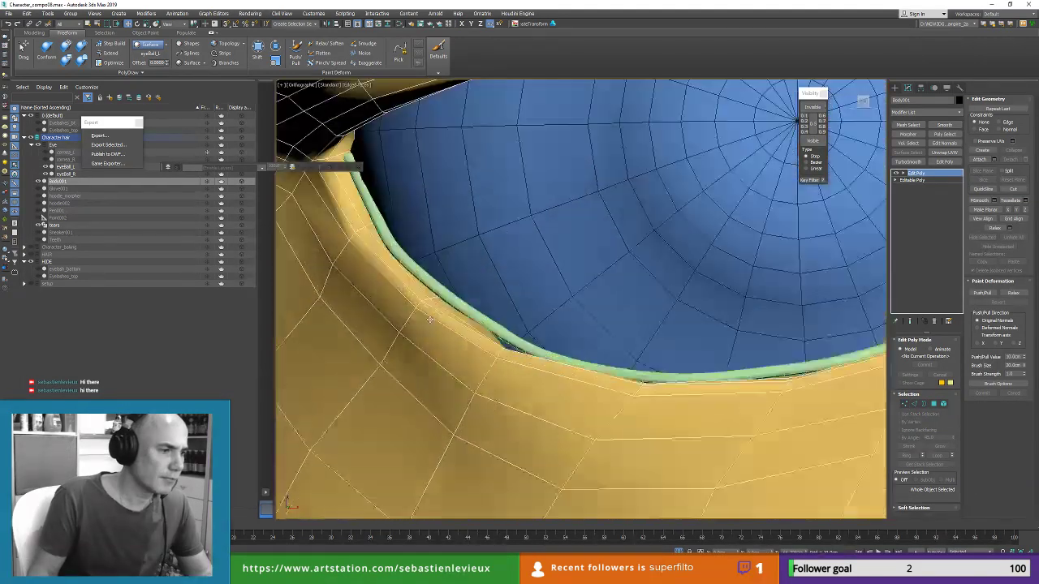
pyautogui.click(429, 319)
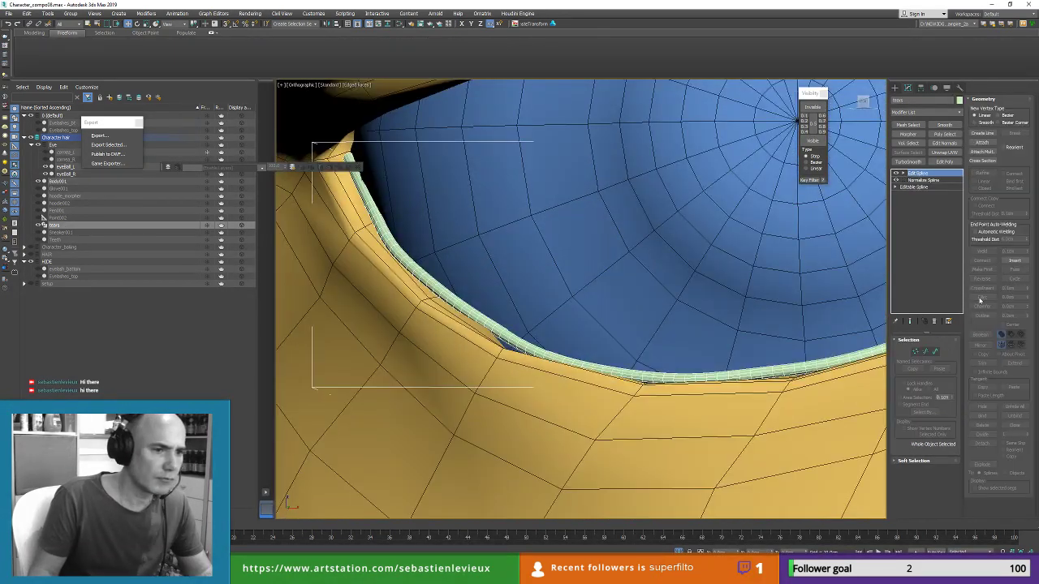
pyautogui.click(918, 187)
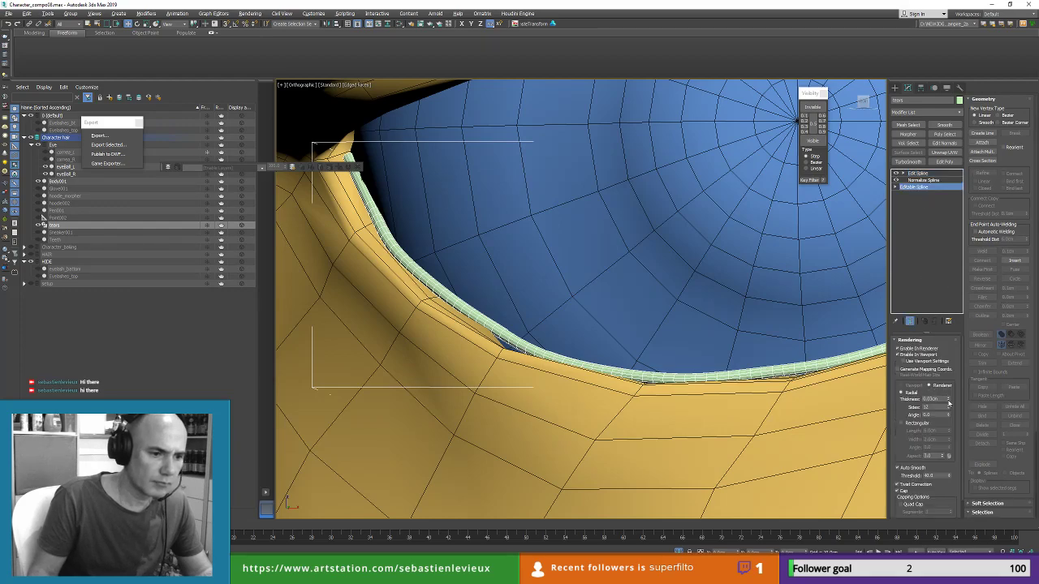
pyautogui.doubleClick(934, 399)
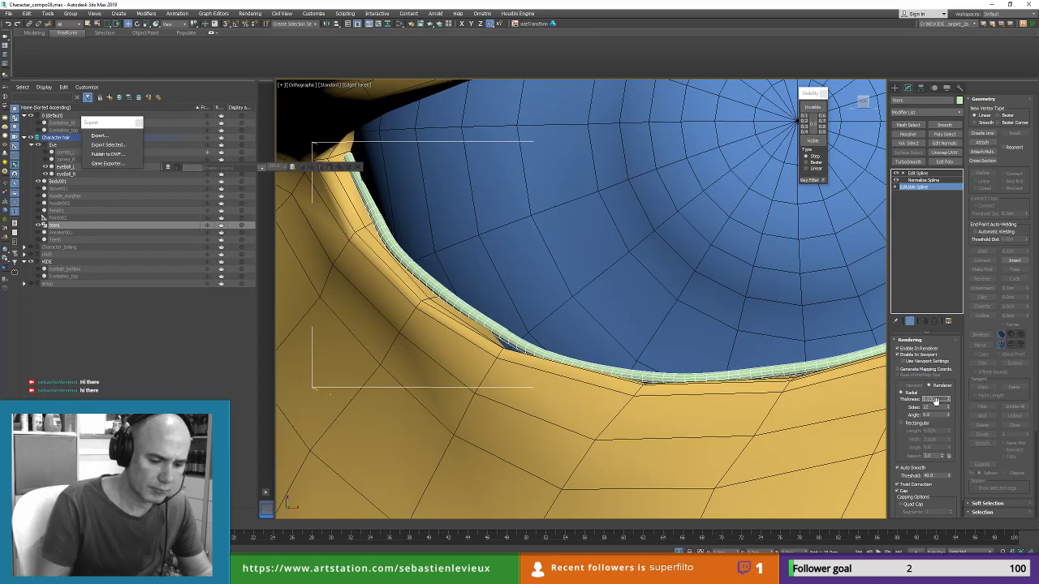
pyautogui.write('0.015')
pyautogui.press('Return')
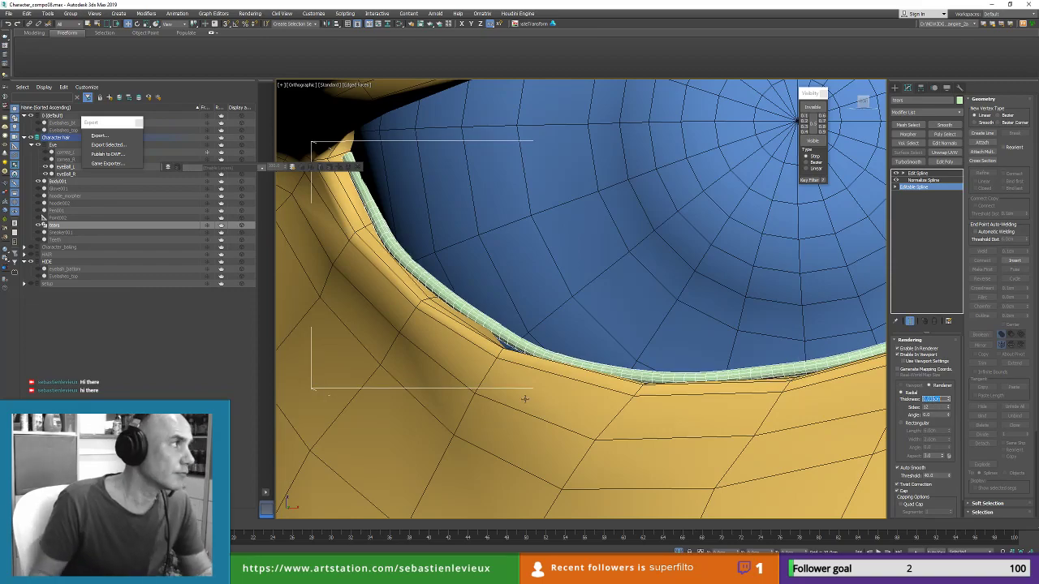
# Step: Select a lower eyelid vertex of the body mesh near the eye corner and shift it against the tears spline with the Shift brush
pyautogui.scroll(-2, 575, 390)
pyautogui.moveTo(711, 466); pyautogui.dragTo(671, 346, button='middle')
pyautogui.scroll(-2, 576, 390)
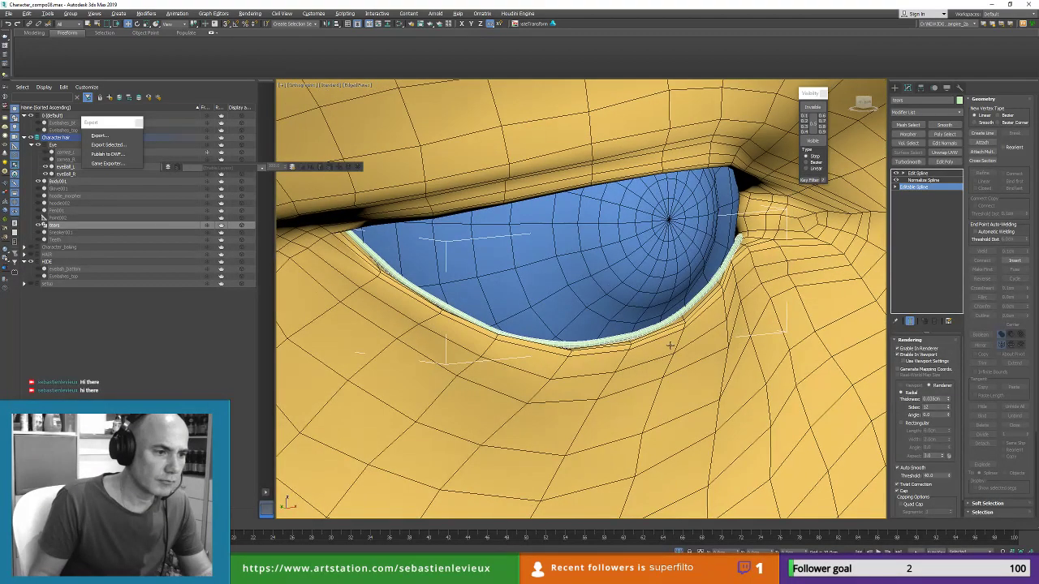
pyautogui.click(746, 260)
pyautogui.scroll(4, 743, 269)
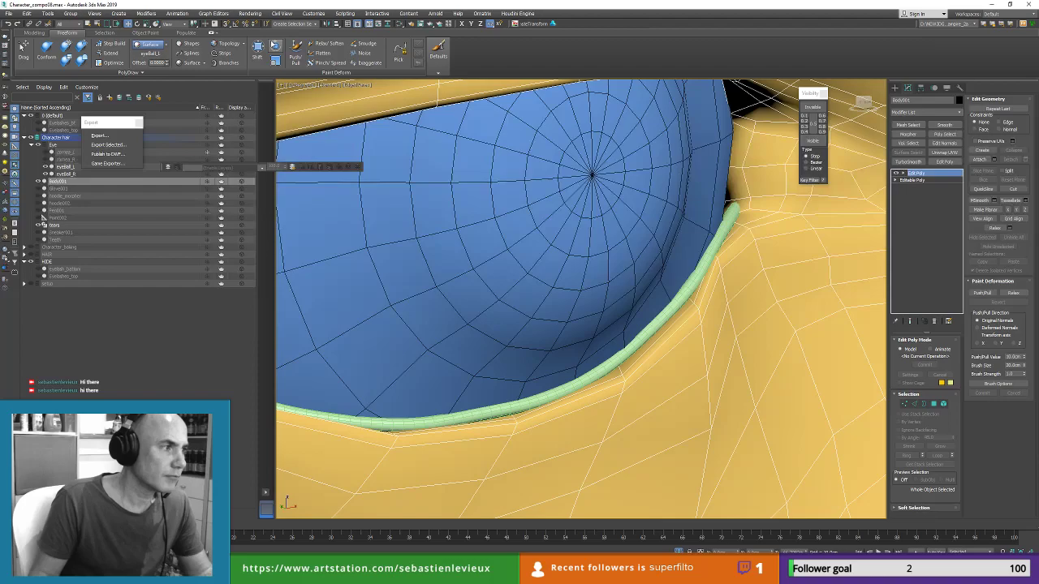
pyautogui.click(257, 51)
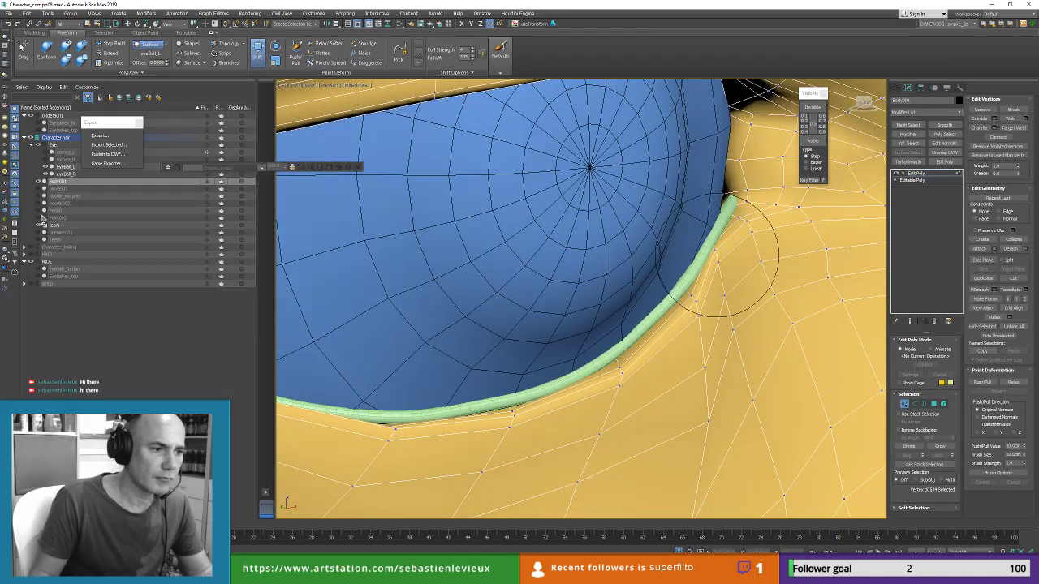
pyautogui.press('w')
pyautogui.click(717, 254)
pyautogui.moveTo(682, 281)
pyautogui.keyDown('alt'); pyautogui.mouseDown(button='middle')
pyautogui.moveTo(686, 292)
pyautogui.moveTo(675, 255)
pyautogui.moveTo(683, 282)
pyautogui.moveTo(734, 280)
pyautogui.mouseUp(button='middle'); pyautogui.keyUp('alt')
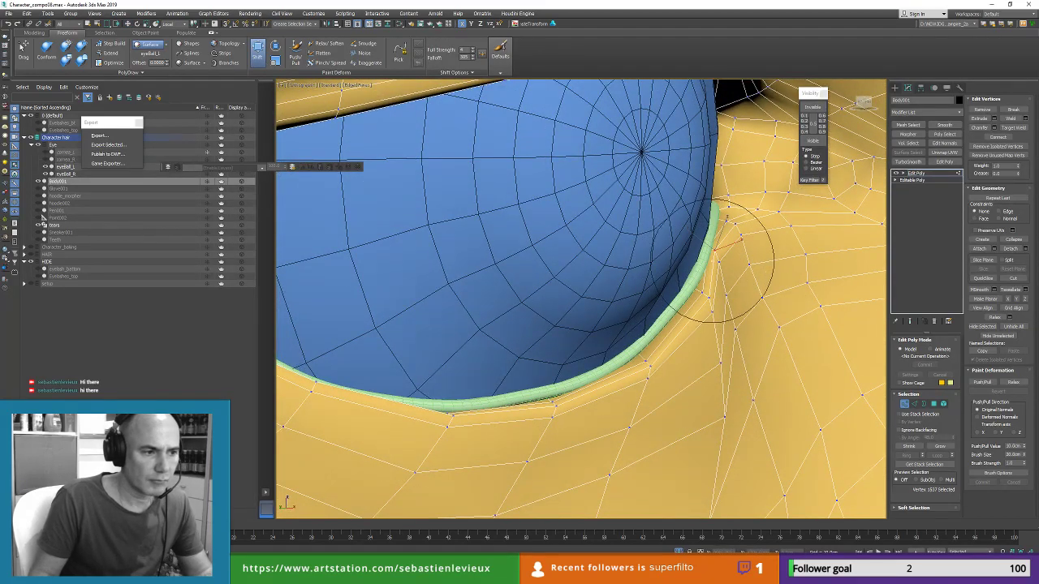
pyautogui.moveTo(715, 261); pyautogui.dragTo(721, 262)
# Step: Reshape the skin just below the lower eyelid rim with Shift brush strokes in profile view
pyautogui.moveTo(694, 290)
pyautogui.keyDown('alt'); pyautogui.mouseDown(button='middle')
pyautogui.moveTo(625, 379)
pyautogui.moveTo(645, 373)
pyautogui.mouseUp(button='middle'); pyautogui.keyUp('alt')
pyautogui.keyDown('alt'); pyautogui.moveTo(696, 349); pyautogui.dragTo(621, 357, button='middle'); pyautogui.keyUp('alt')
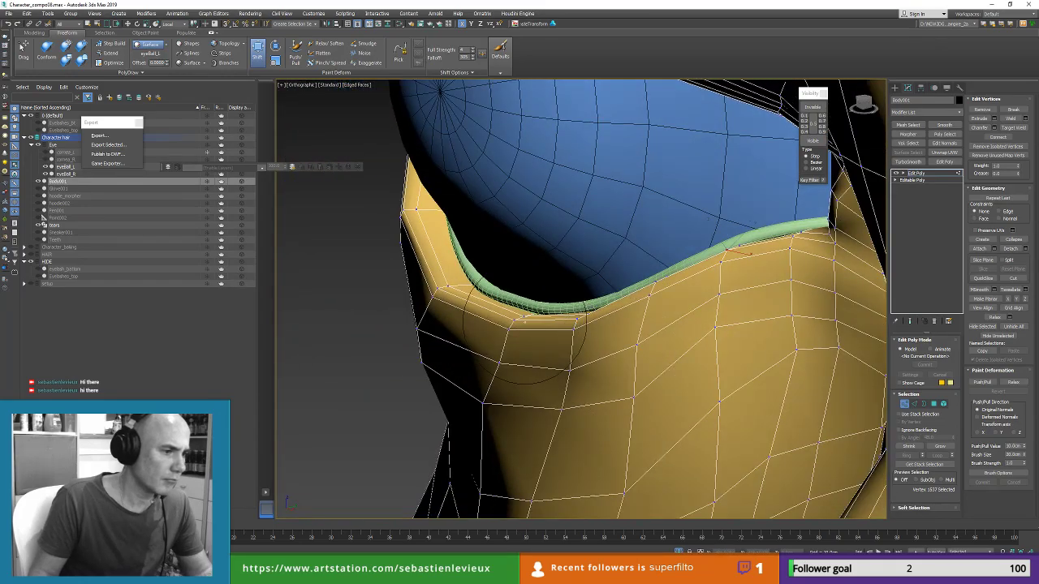
pyautogui.moveTo(524, 321)
pyautogui.keyDown('alt'); pyautogui.mouseDown(button='middle')
pyautogui.moveTo(479, 312)
pyautogui.moveTo(479, 324)
pyautogui.mouseUp(button='middle'); pyautogui.keyUp('alt')
pyautogui.moveTo(412, 323); pyautogui.dragTo(613, 316, button='middle')
pyautogui.keyDown('alt'); pyautogui.moveTo(532, 359); pyautogui.dragTo(537, 406, button='middle'); pyautogui.keyUp('alt')
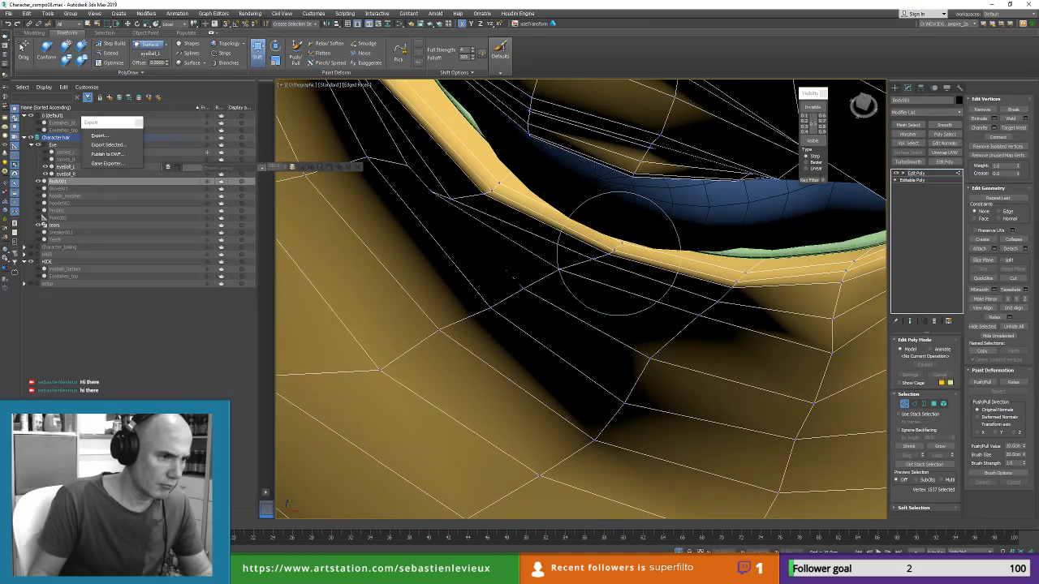
pyautogui.moveTo(614, 232)
pyautogui.keyDown('alt'); pyautogui.mouseDown(button='middle')
pyautogui.moveTo(590, 263)
pyautogui.moveTo(612, 329)
pyautogui.moveTo(665, 349)
pyautogui.moveTo(649, 373)
pyautogui.mouseUp(button='middle'); pyautogui.keyUp('alt')
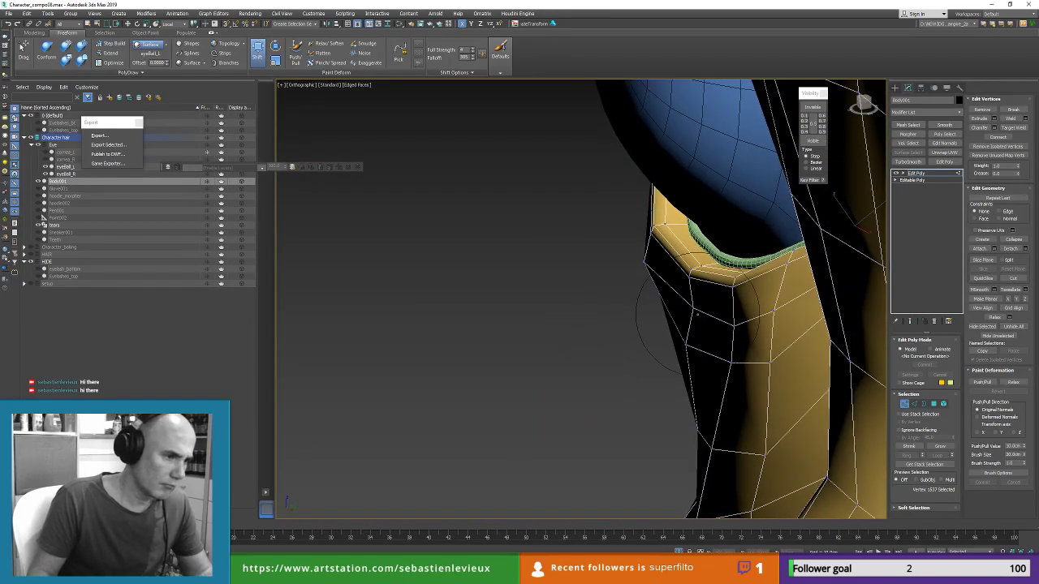
pyautogui.moveTo(690, 311); pyautogui.dragTo(718, 327)
pyautogui.moveTo(729, 362); pyautogui.dragTo(716, 360)
pyautogui.keyDown('alt'); pyautogui.moveTo(715, 360); pyautogui.dragTo(657, 311, button='middle'); pyautogui.keyUp('alt')
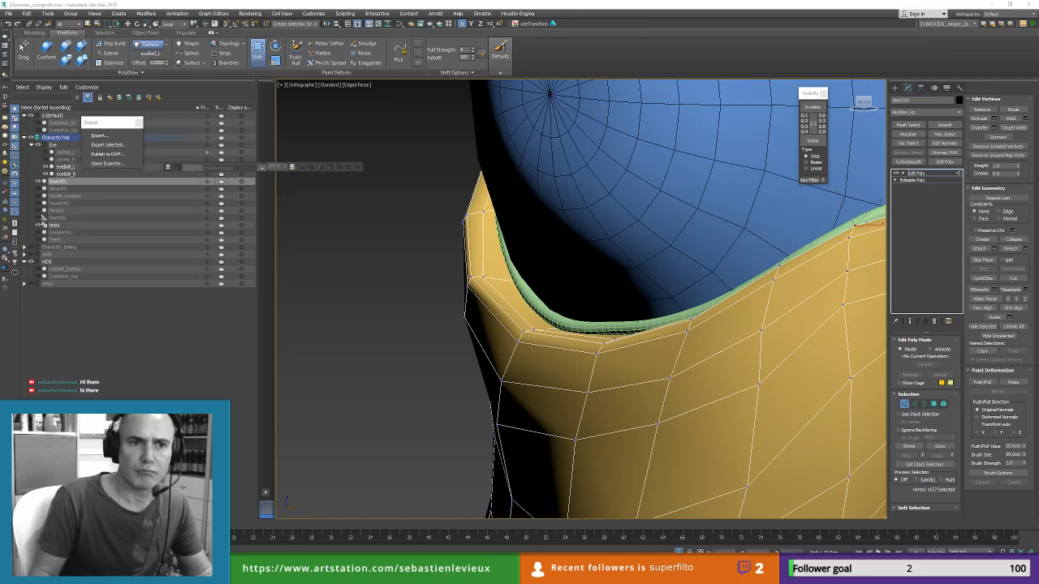
# Step: Leave the body mesh's vertex level and bring the character's hidden clothing, corneas and eyelashes back into view
pyautogui.scroll(-5, 663, 225)
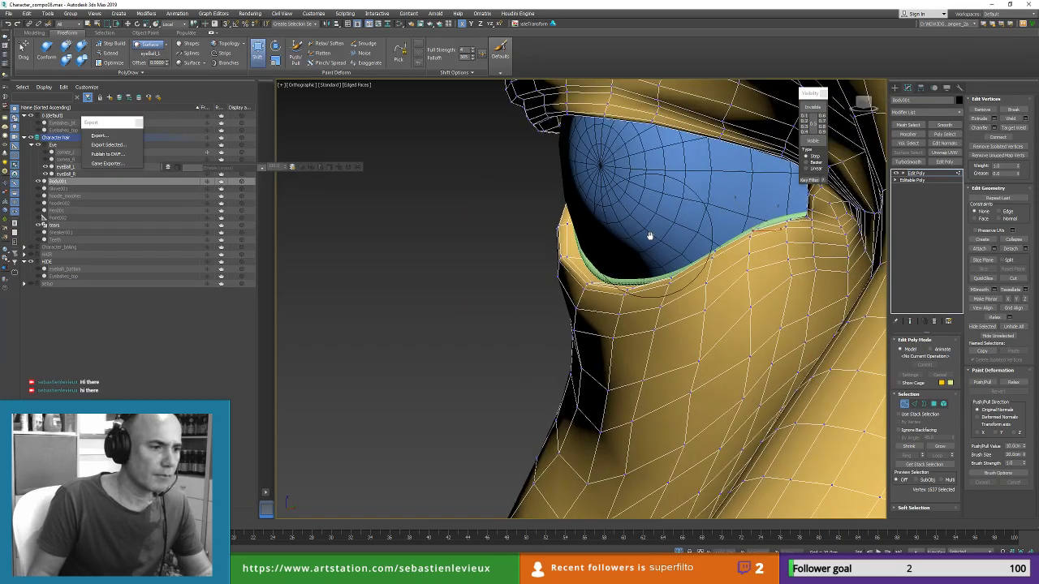
pyautogui.keyDown('alt'); pyautogui.moveTo(649, 234); pyautogui.dragTo(680, 221, button='middle'); pyautogui.keyUp('alt')
pyautogui.scroll(-5, 604, 223)
pyautogui.keyDown('alt'); pyautogui.moveTo(603, 220); pyautogui.dragTo(572, 253, button='middle'); pyautogui.keyUp('alt')
pyautogui.scroll(-3, 560, 225)
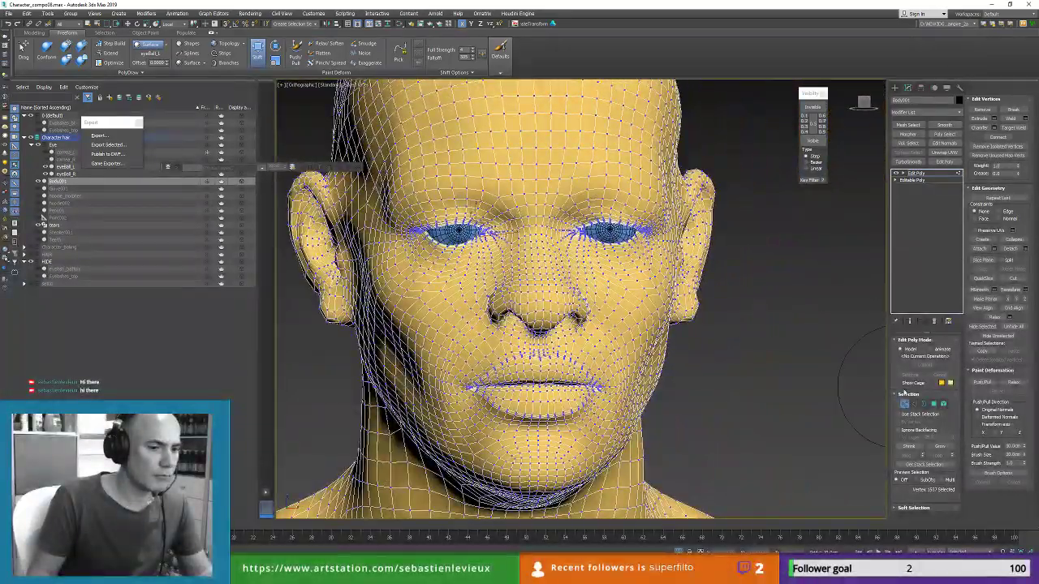
pyautogui.click(905, 403)
pyautogui.scroll(-10, 527, 341)
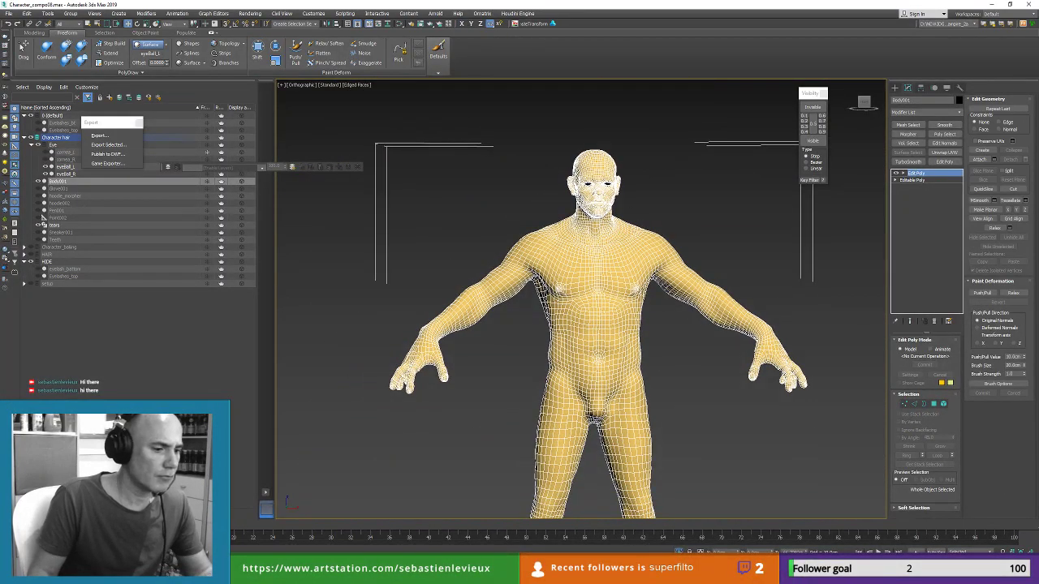
pyautogui.press('z')
pyautogui.scroll(-4, 578, 293)
pyautogui.scroll(-5, 578, 293)
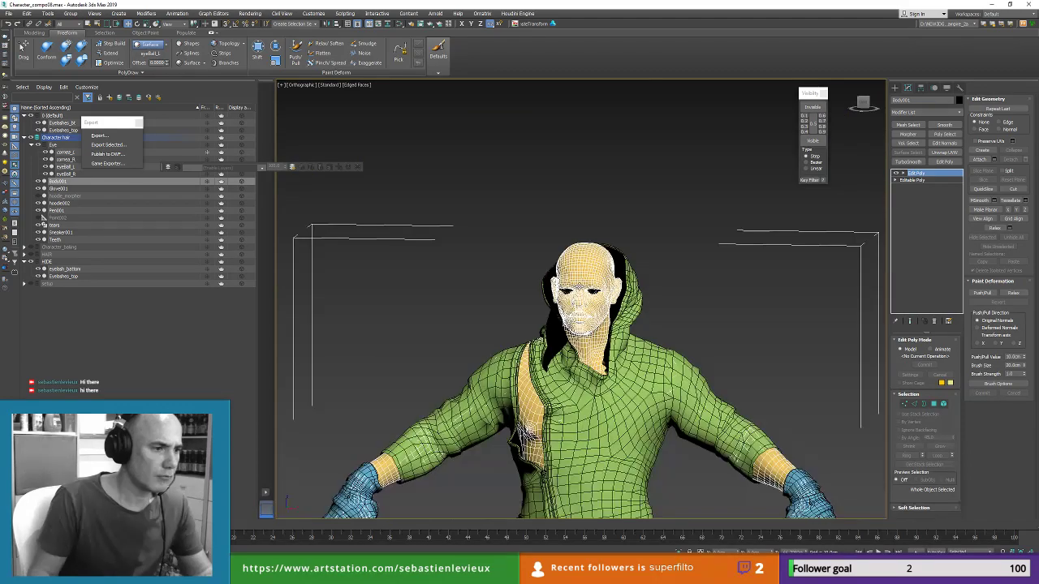
# Step: Select all visible character objects and export the selection as FBX over an existing file in the Marmoset folder
pyautogui.scroll(-8, 580, 325)
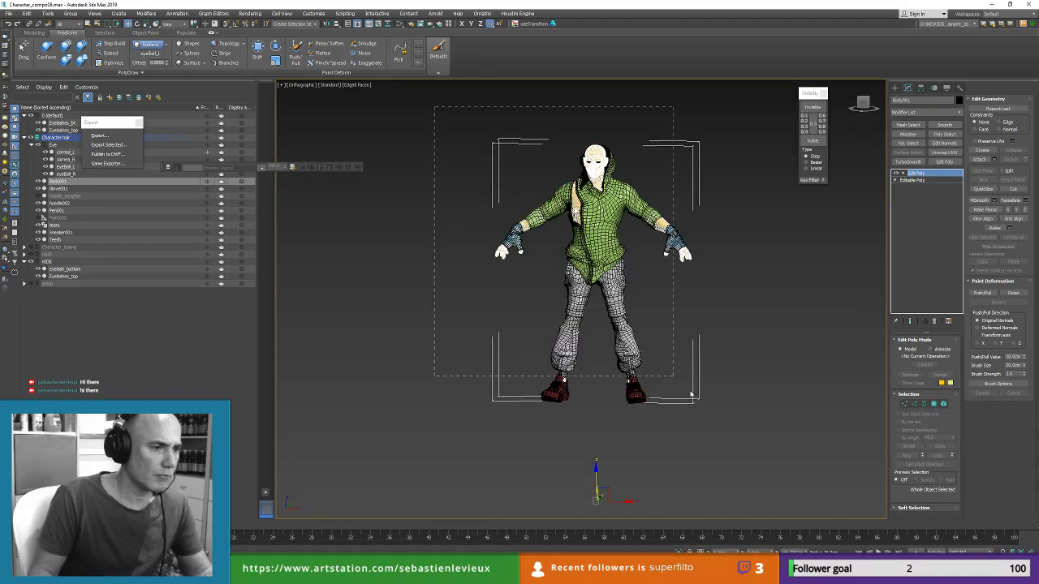
pyautogui.hotkey('ctrl', 'a')
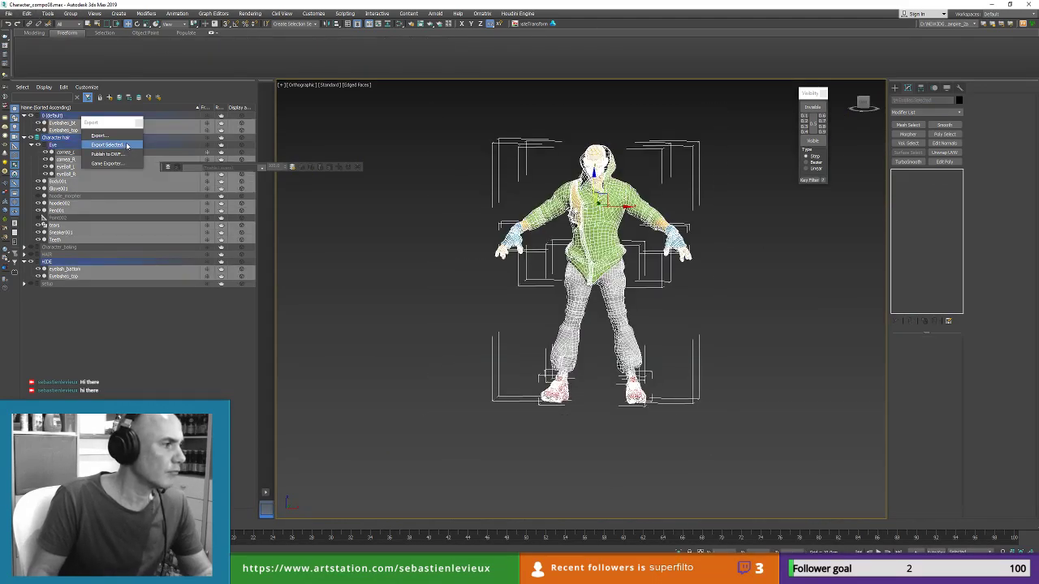
pyautogui.click(108, 144)
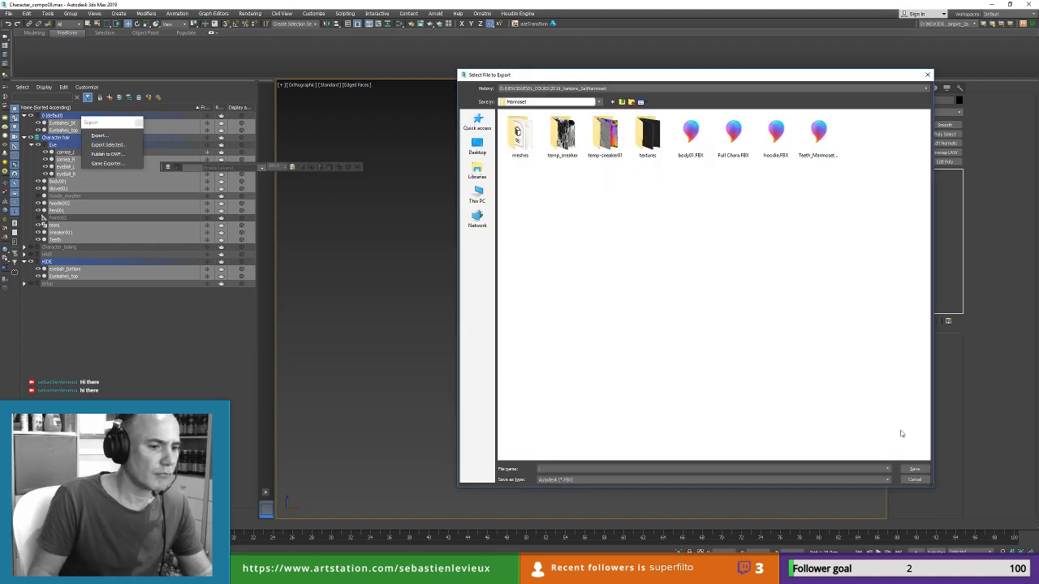
pyautogui.doubleClick(689, 137)
pyautogui.press('Return')
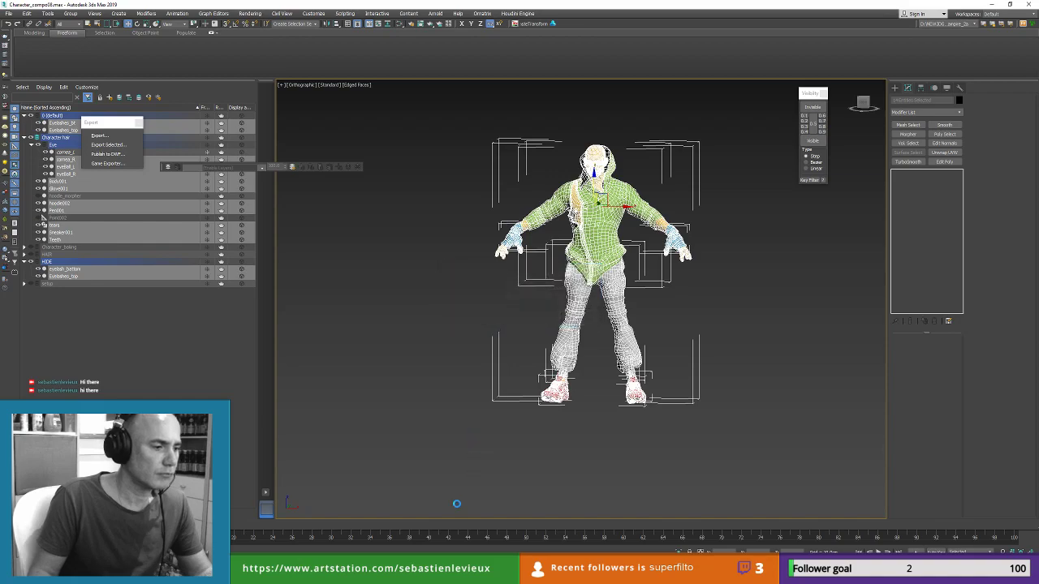
pyautogui.press('Return')
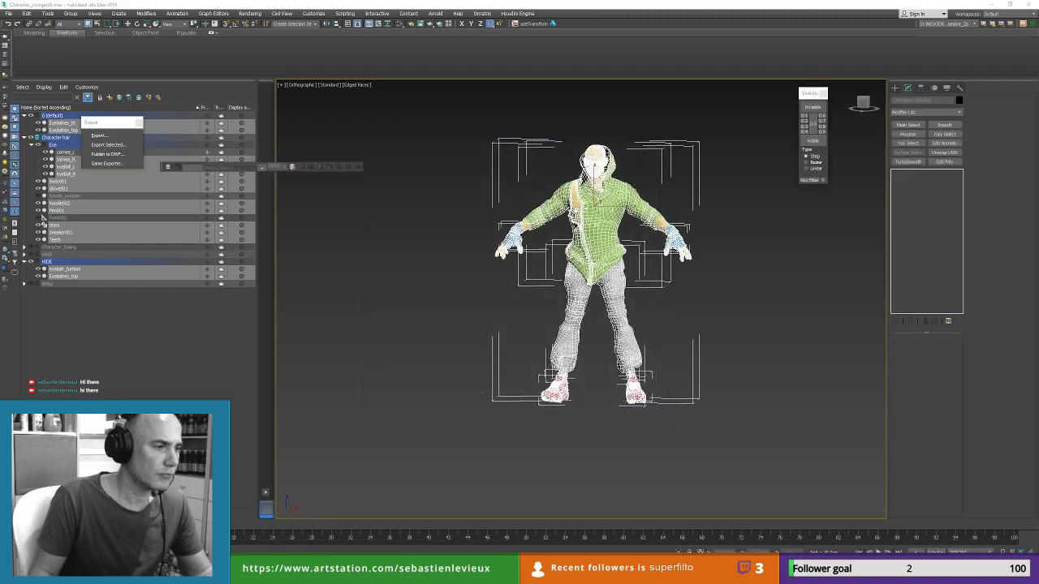
# Step: Switch to Marmoset Toolbag and inspect the right cornea's Cornea submesh and the contents of eyeball_L
pyautogui.hotkey('alt', 'Tab')
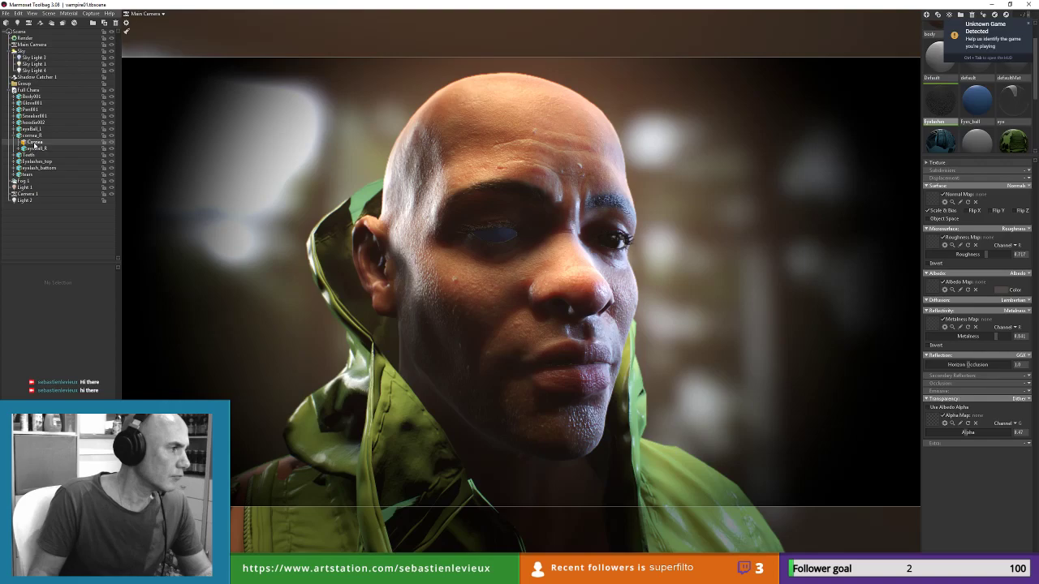
pyautogui.click(26, 142)
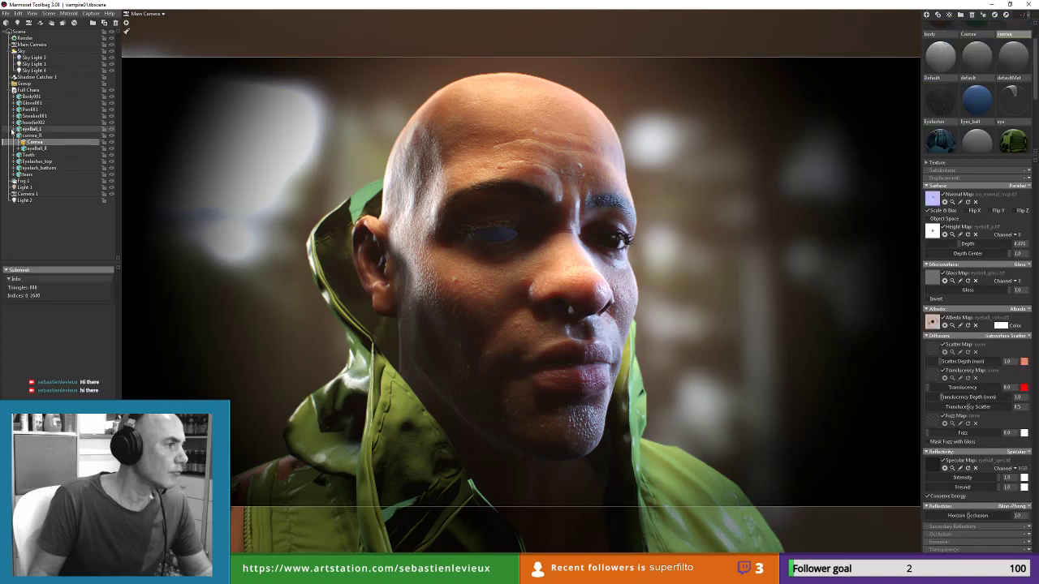
pyautogui.click(13, 130)
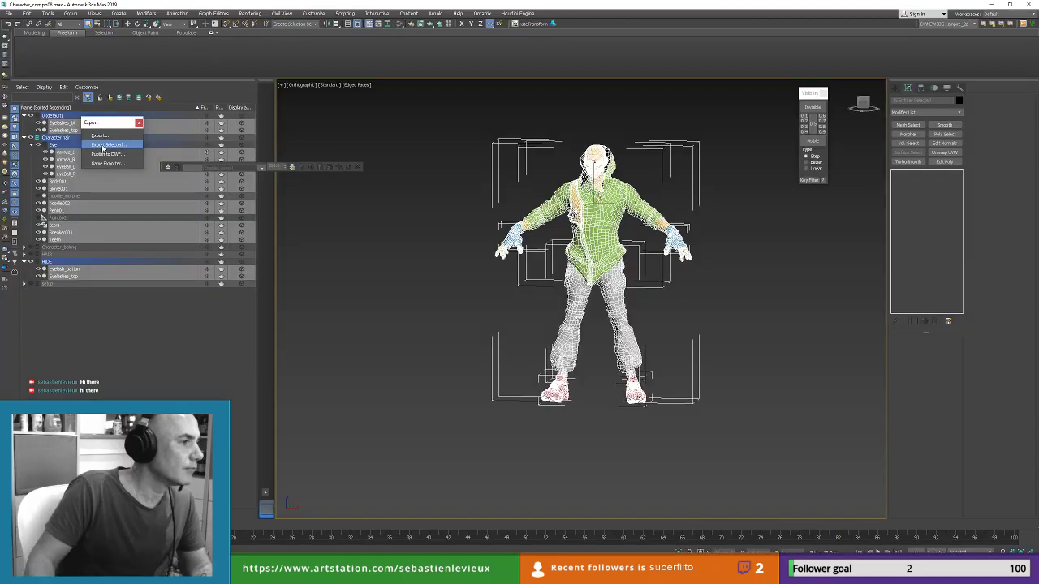
# Step: Return to 3ds Max and export the selected character objects over Full Chara.FBX
pyautogui.click(103, 147)
pyautogui.click(731, 133)
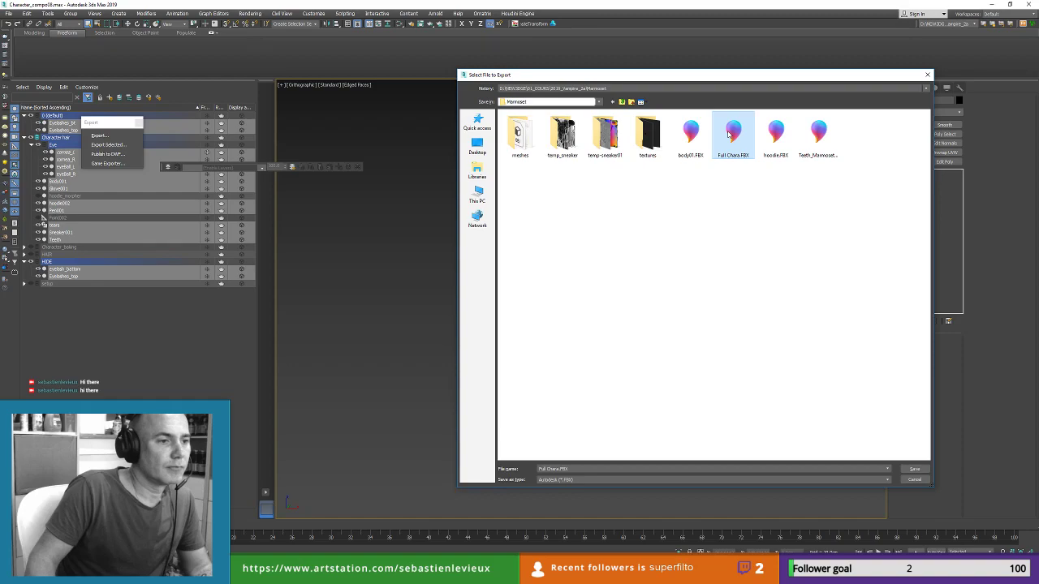
pyautogui.doubleClick(729, 135)
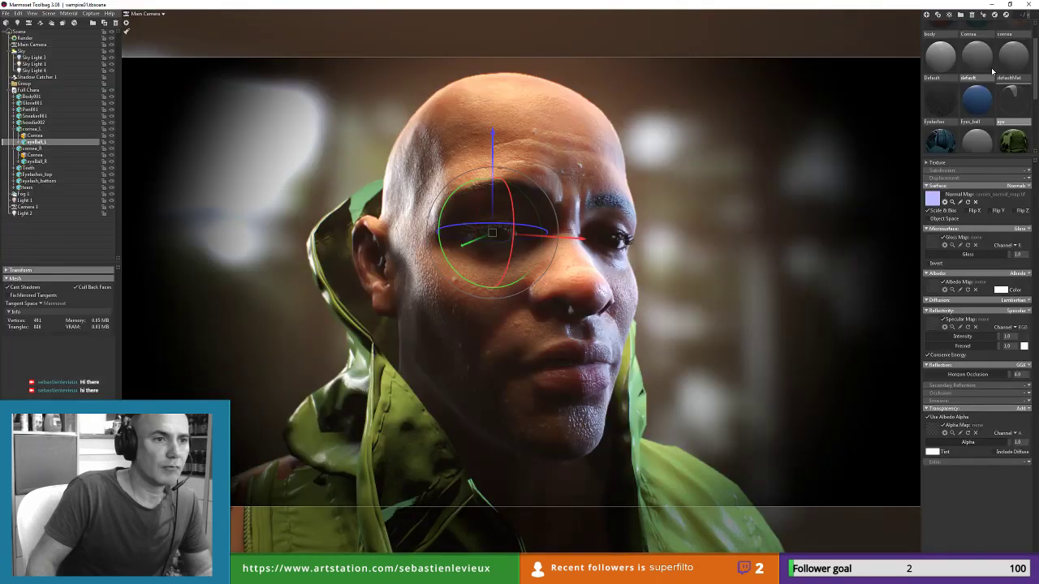
# Step: In Marmoset Toolbag, select the teal Cornea material and delete it from the material library
pyautogui.scroll(1, 991, 70)
pyautogui.click(981, 38)
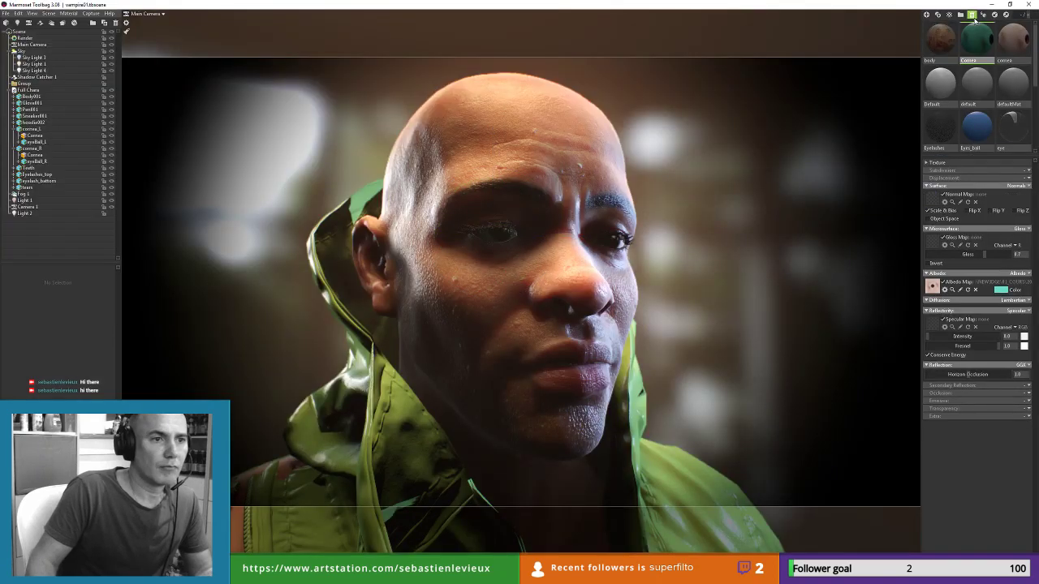
pyautogui.click(973, 17)
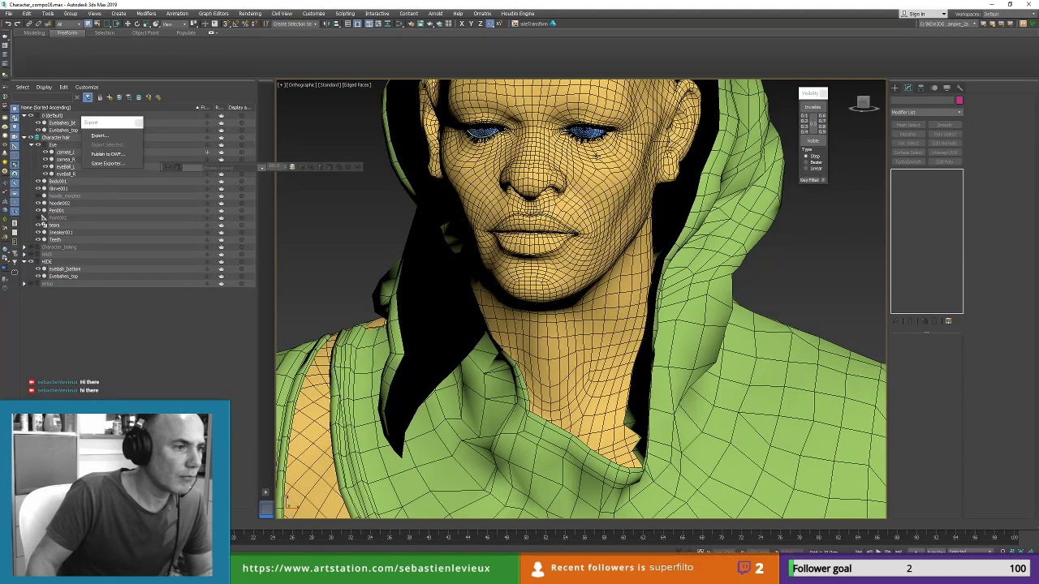
# Step: In 3ds Max, draw a PolyDraw spline on the surface of eyeball_R, following the bare eye's lower eyelid rim
pyautogui.moveTo(597, 156); pyautogui.dragTo(598, 163, button='middle')
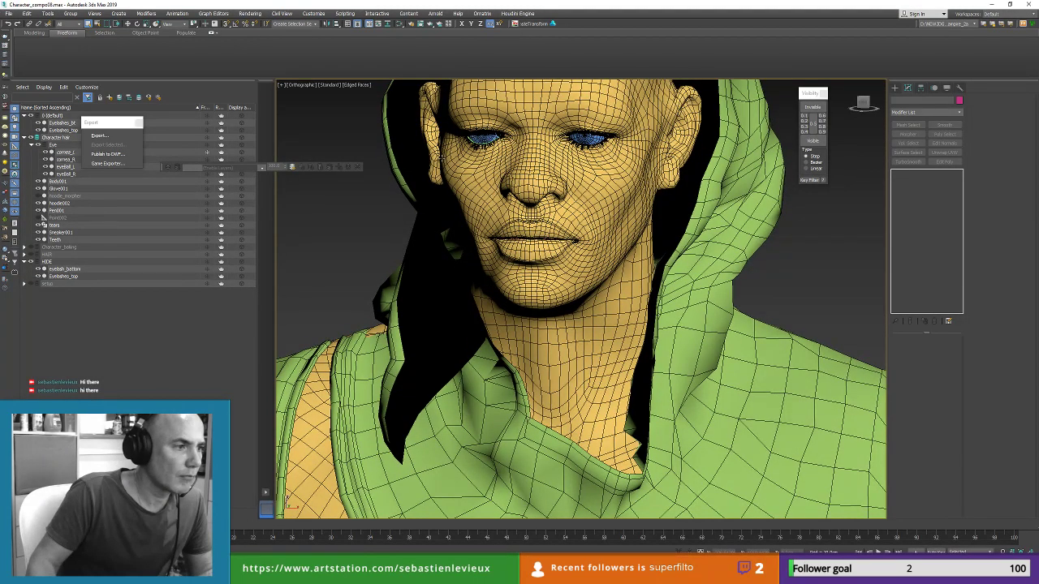
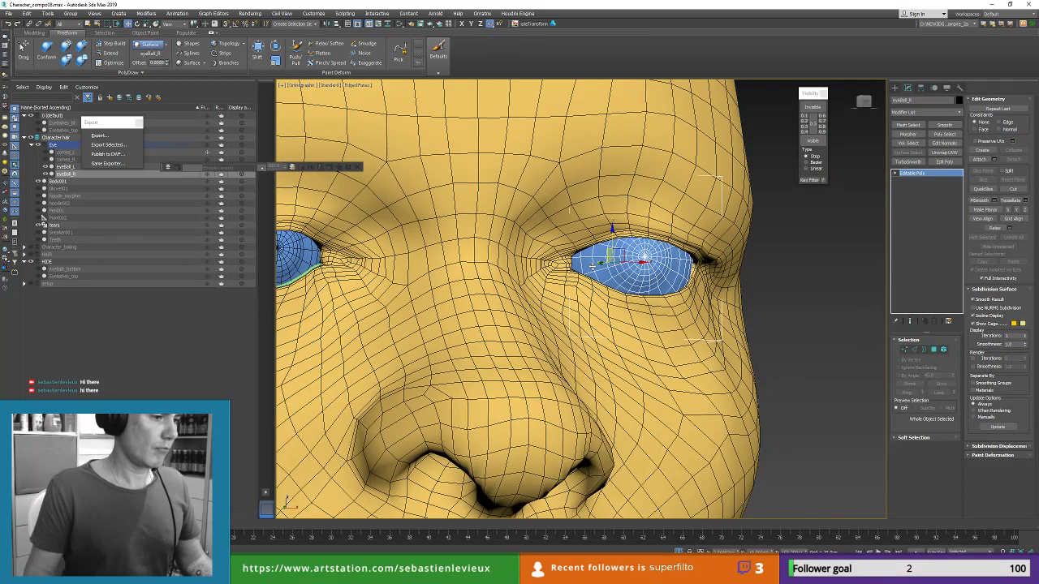
pyautogui.press('z')
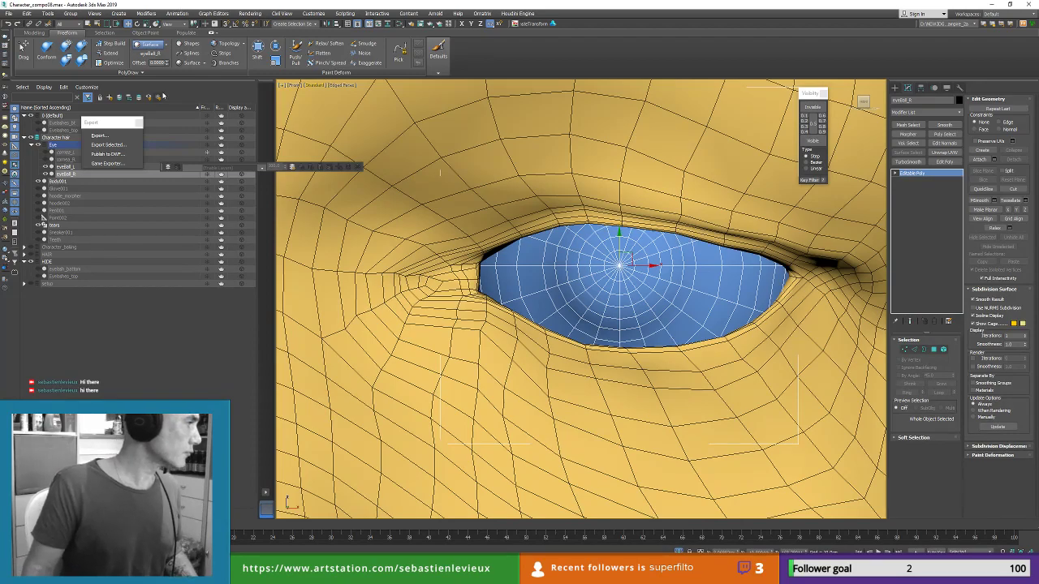
pyautogui.click(187, 54)
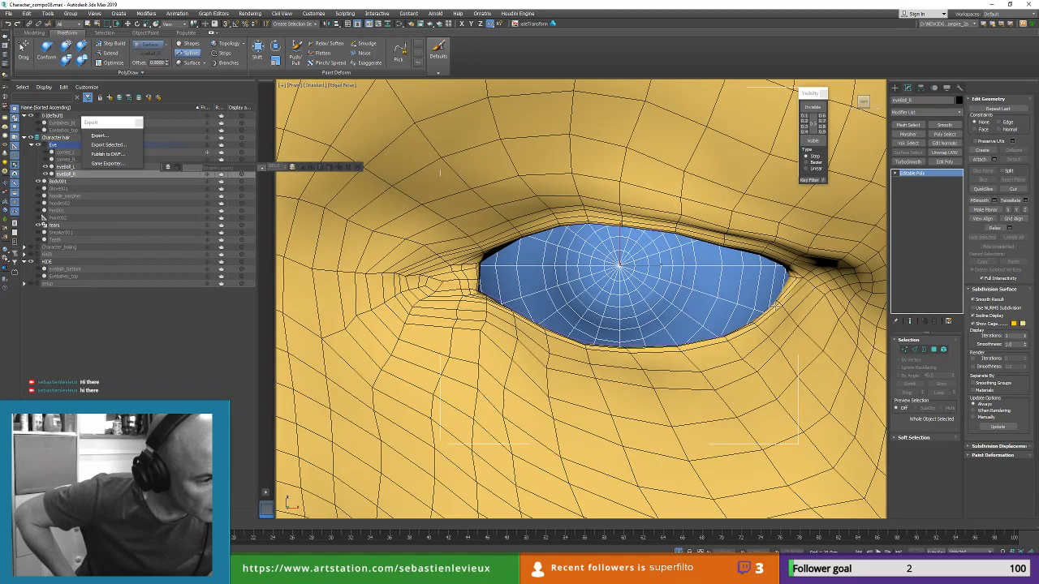
pyautogui.moveTo(791, 285); pyautogui.dragTo(794, 275)
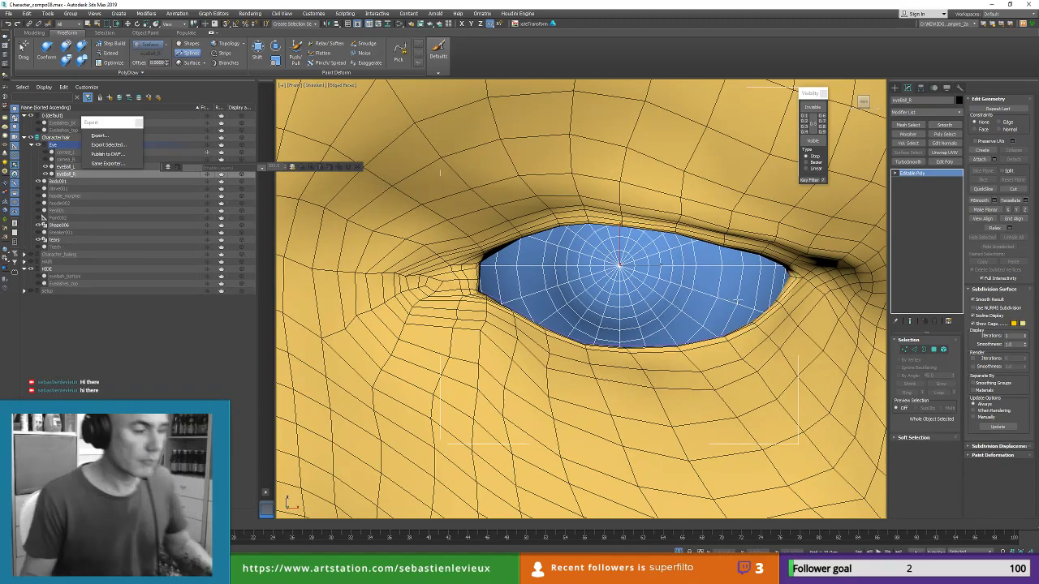
pyautogui.scroll(-4, 741, 306)
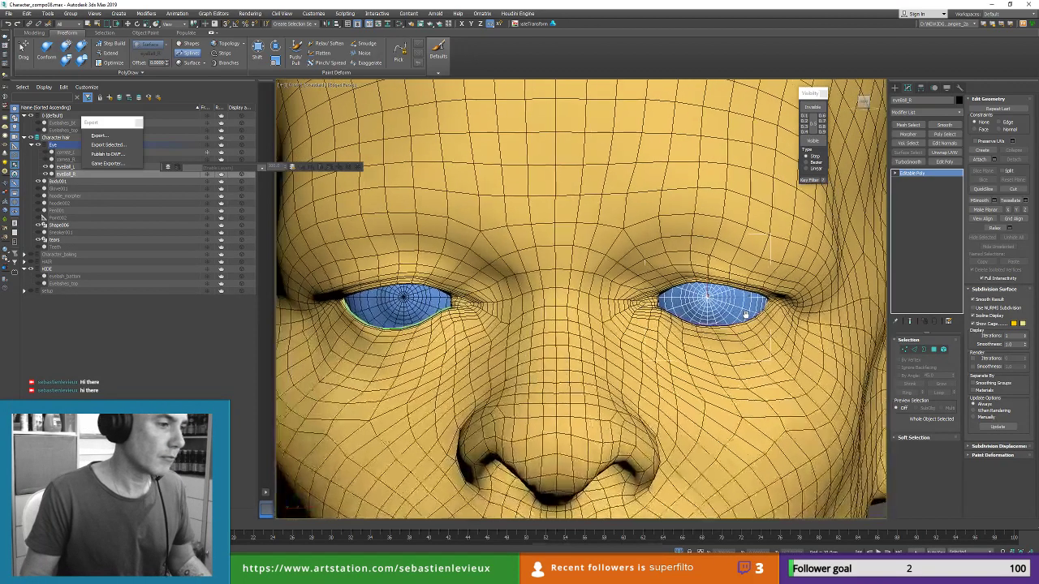
pyautogui.moveTo(745, 314); pyautogui.dragTo(787, 313, button='middle')
pyautogui.press('w')
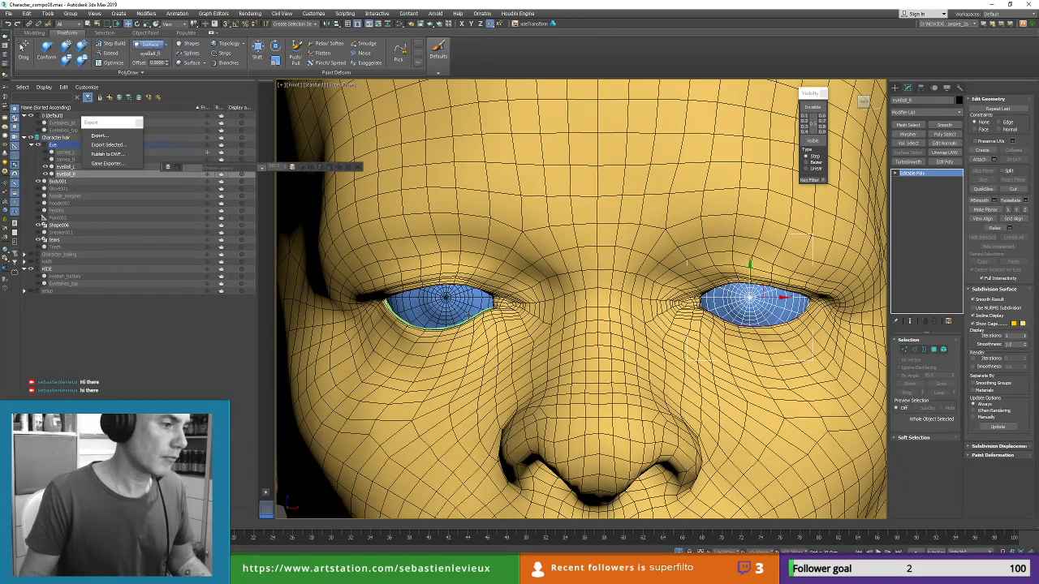
# Step: Select the new eyelid spline together with the tears spline, without the eyeball, and isolate both
pyautogui.keyDown('ctrl'); pyautogui.click(469, 318); pyautogui.keyUp('ctrl')
pyautogui.hotkey('alt', 'q')
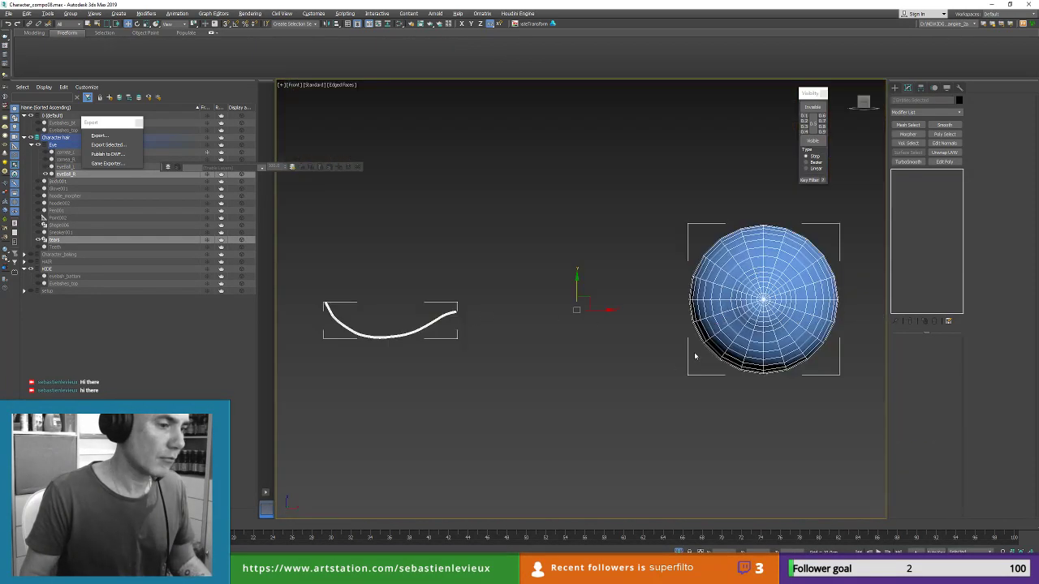
pyautogui.hotkey('alt', 'q')
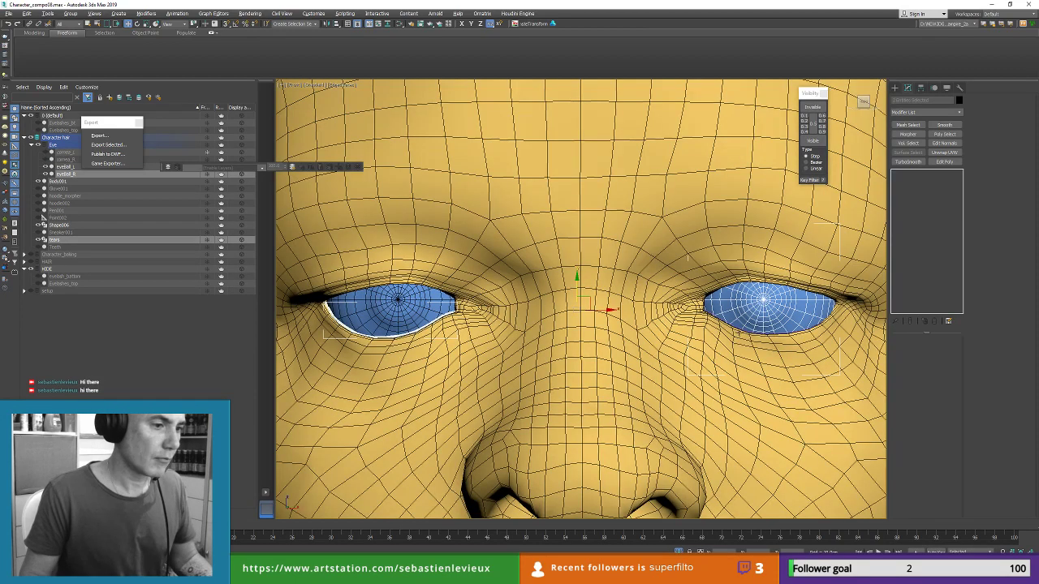
pyautogui.scroll(8, 775, 334)
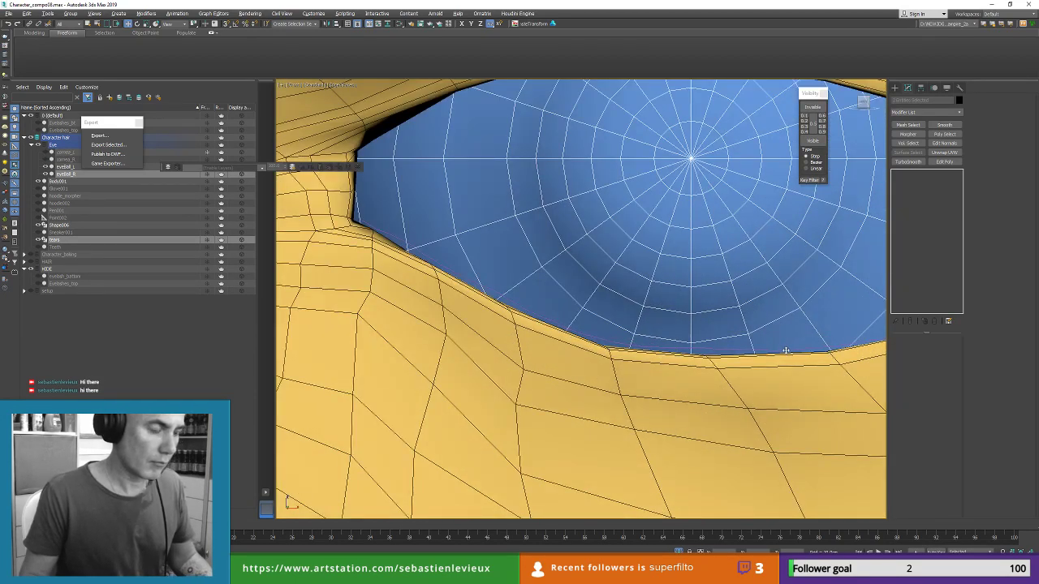
pyautogui.press('F3')
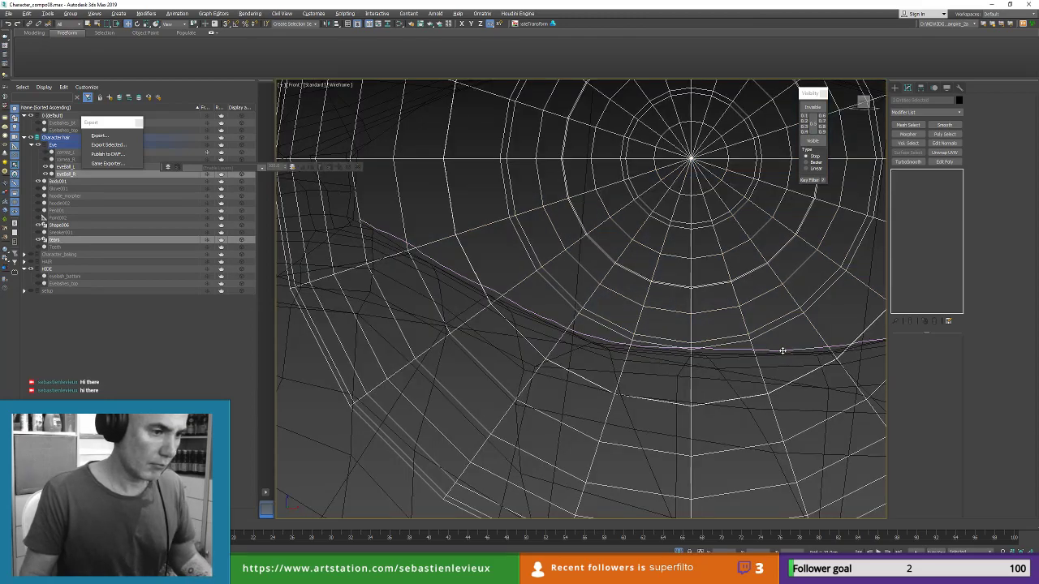
pyautogui.click(782, 350)
pyautogui.scroll(-5, 755, 304)
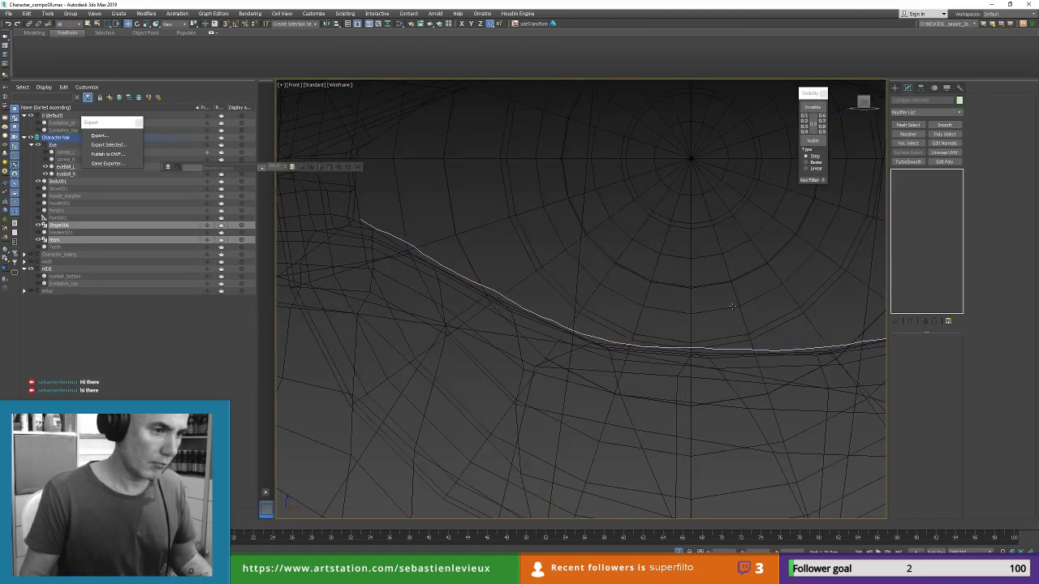
pyautogui.press('F3')
pyautogui.hotkey('alt', 'q')
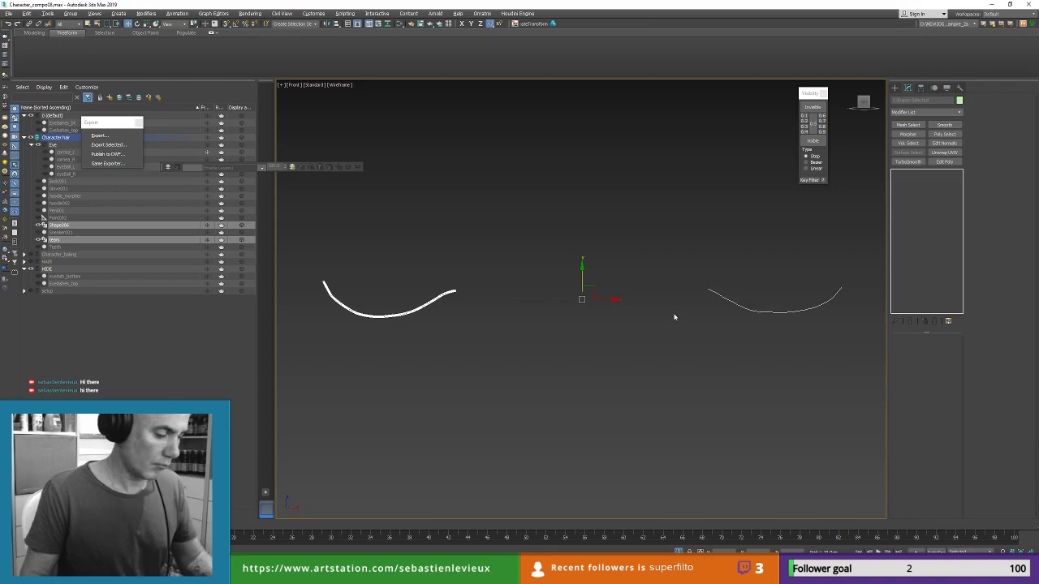
# Step: Attach the newly drawn eyelid spline to the tears spline at its base Editable Spline level
pyautogui.click(422, 307)
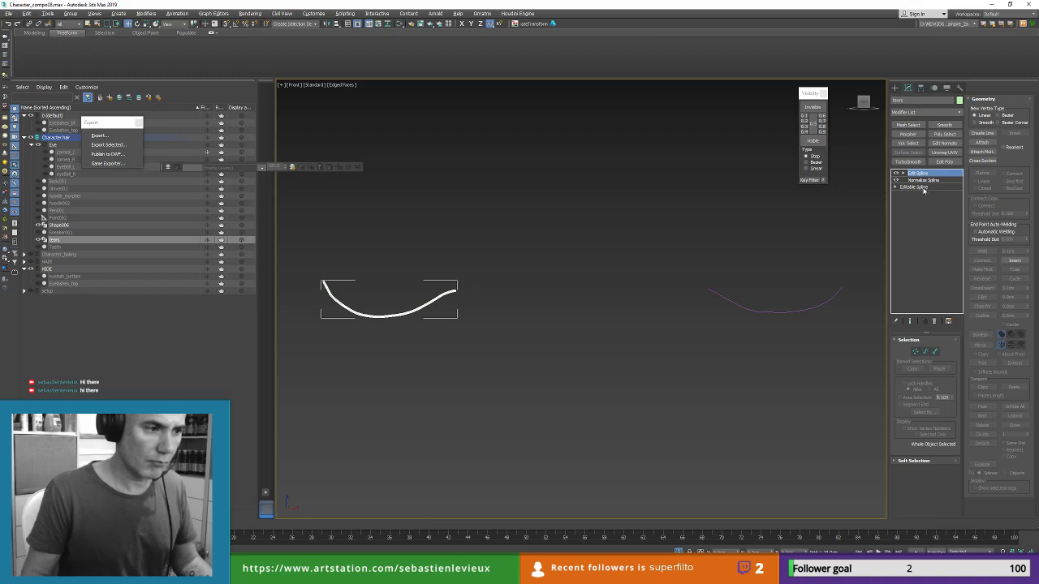
pyautogui.click(924, 189)
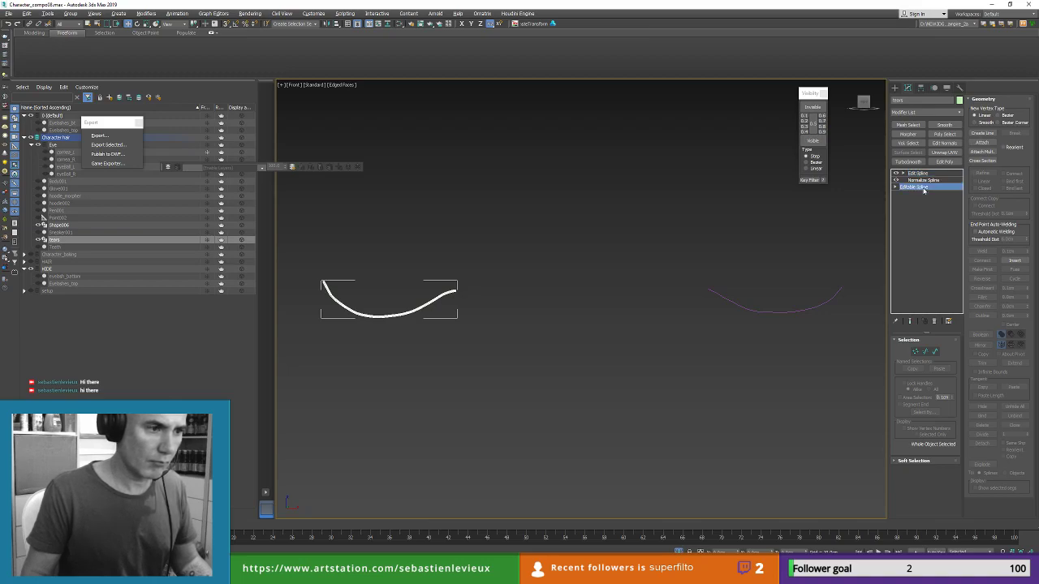
pyautogui.click(982, 143)
pyautogui.click(821, 307)
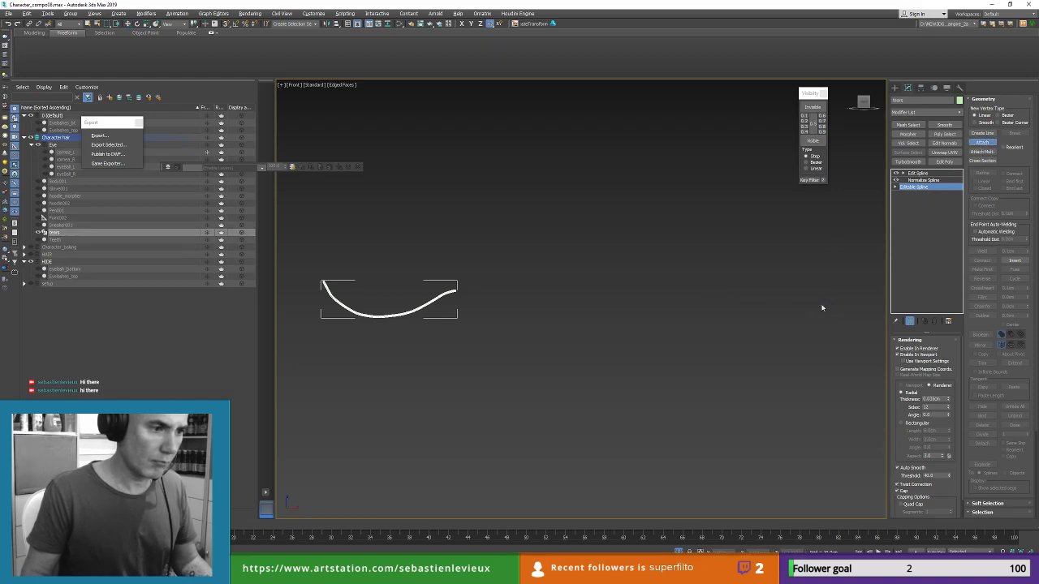
# Step: Check the Normalize Spline result on both eyelid curves and delete the Edit Spline modifier above it
pyautogui.scroll(-4, 720, 299)
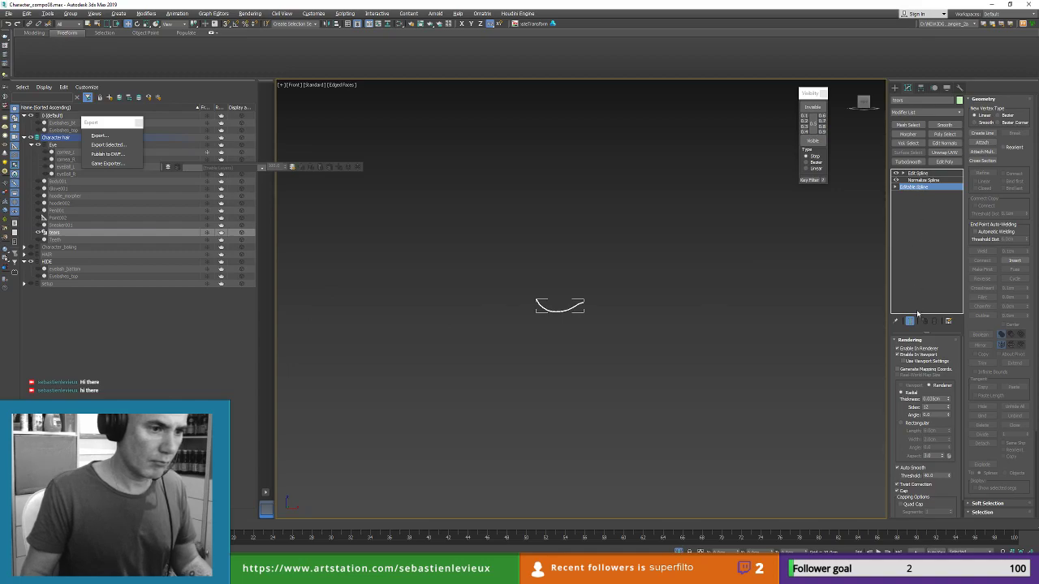
pyautogui.click(922, 180)
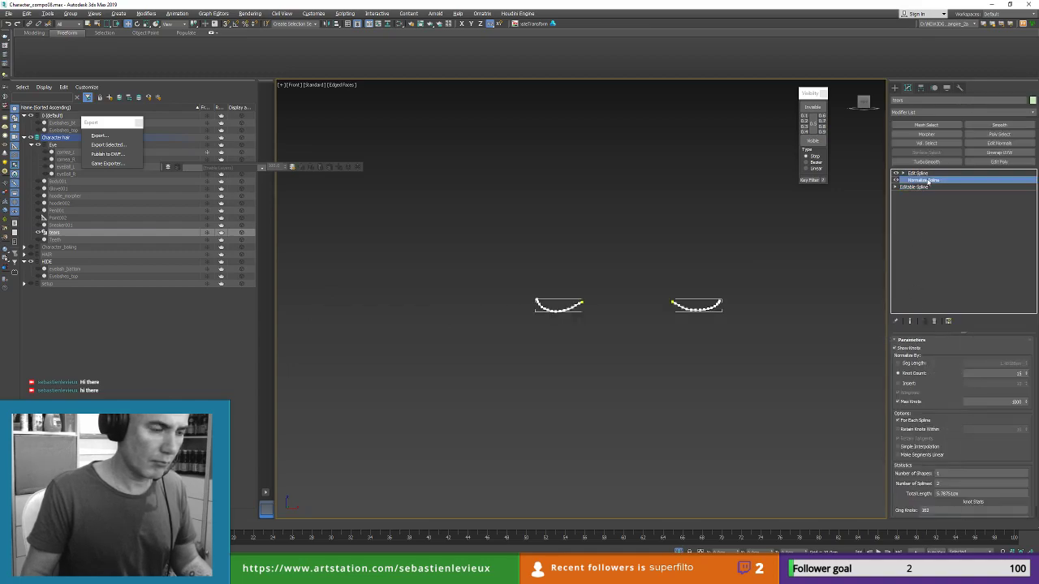
pyautogui.scroll(5, 718, 305)
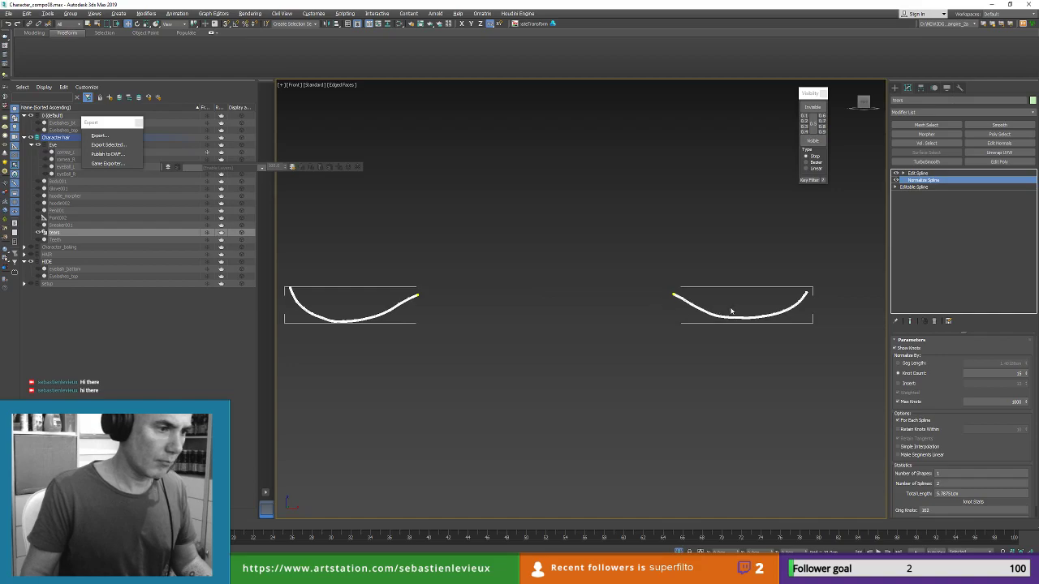
pyautogui.click(931, 174)
pyautogui.click(934, 321)
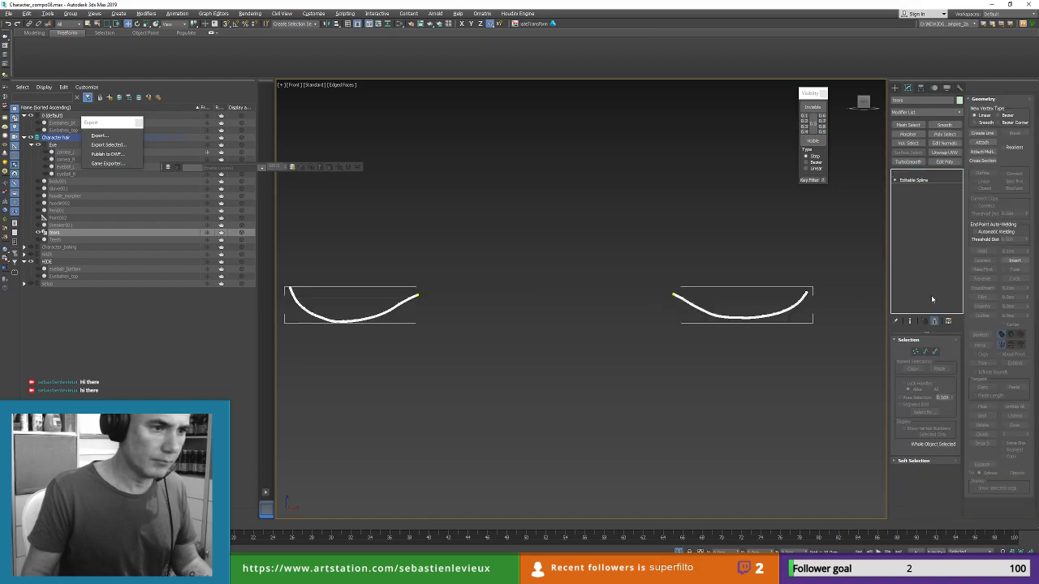
# Step: Add a fresh Edit Spline modifier on top of the tears object's Normalize Spline modifier
pyautogui.keyDown('alt'); pyautogui.moveTo(455, 316); pyautogui.dragTo(524, 288, button='middle'); pyautogui.keyUp('alt')
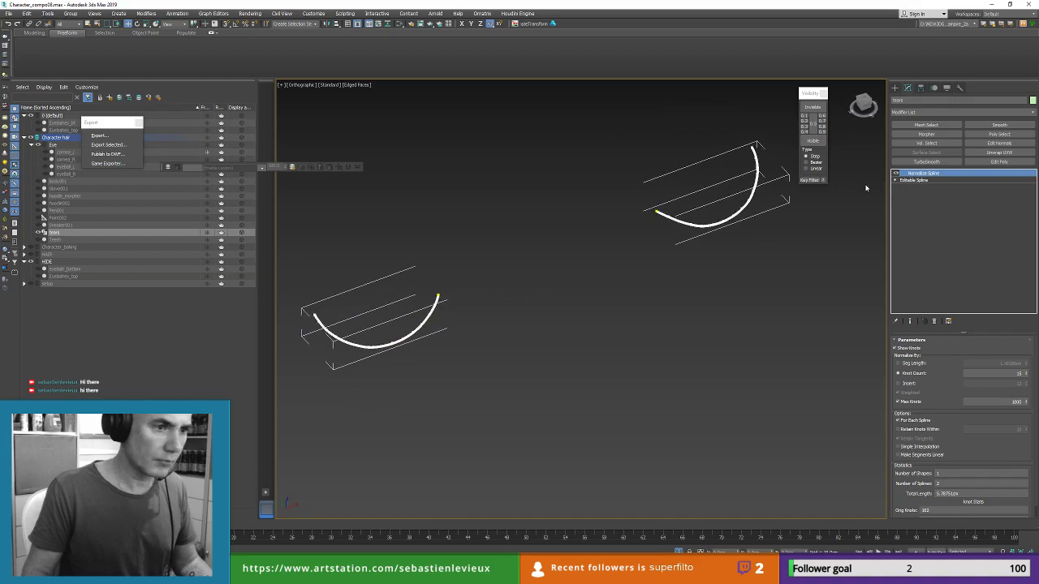
pyautogui.click(997, 114)
pyautogui.press('e')
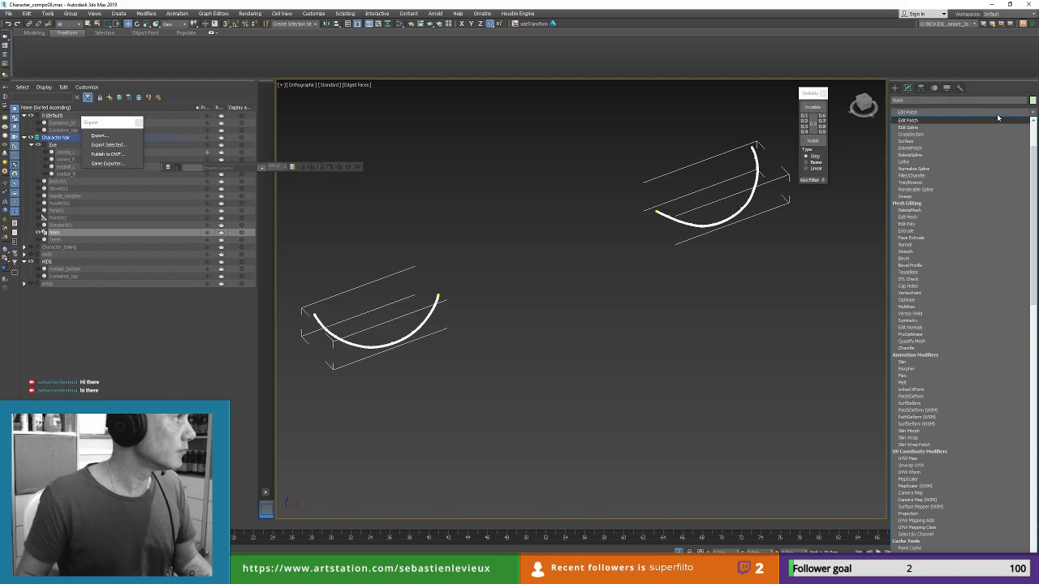
pyautogui.click(955, 126)
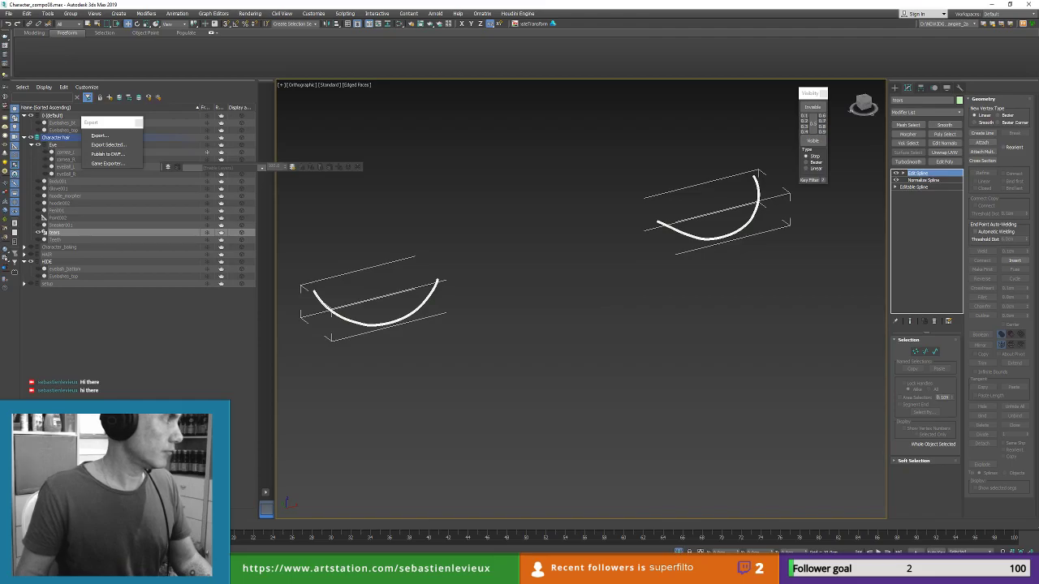
# Step: Leave isolation, enter vertex editing on the tears spline, and hide the default layer containing the eyelashes
pyautogui.click(678, 552)
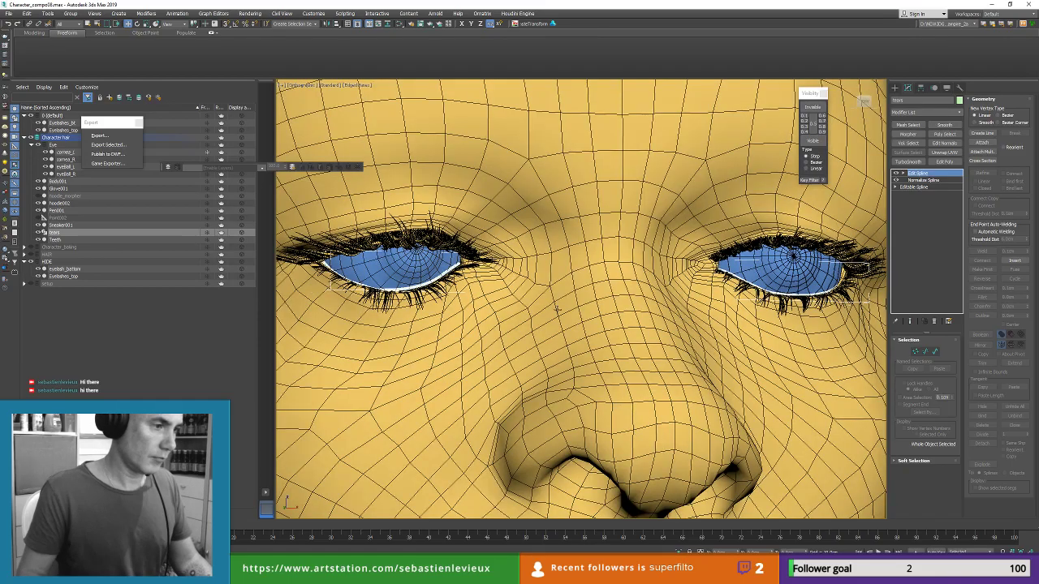
pyautogui.keyDown('alt'); pyautogui.moveTo(667, 307); pyautogui.dragTo(907, 177, button='middle'); pyautogui.keyUp('alt')
pyautogui.scroll(6, 692, 261)
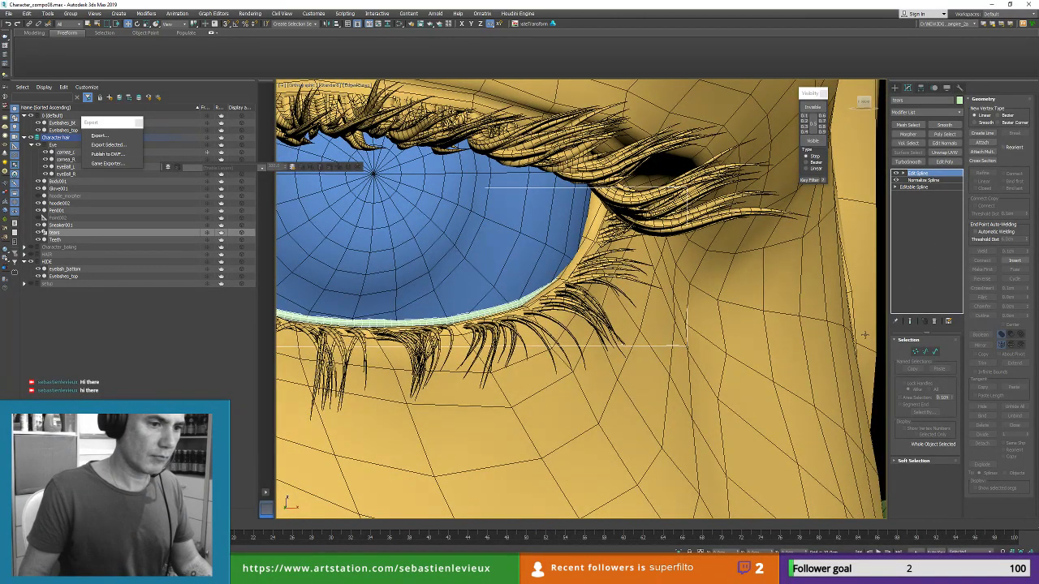
pyautogui.click(915, 351)
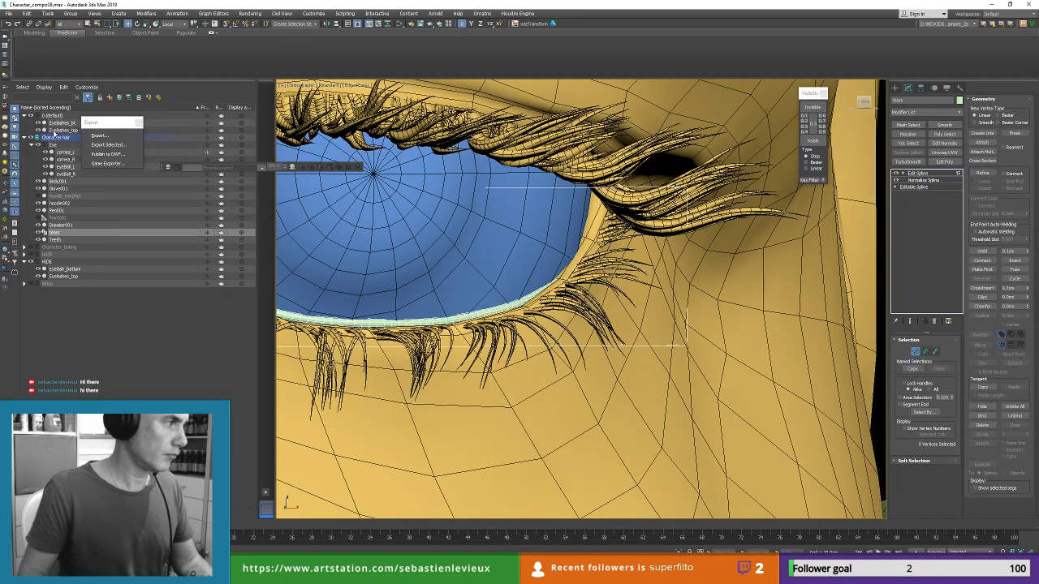
pyautogui.click(30, 116)
pyautogui.moveTo(567, 225); pyautogui.dragTo(566, 241, button='middle')
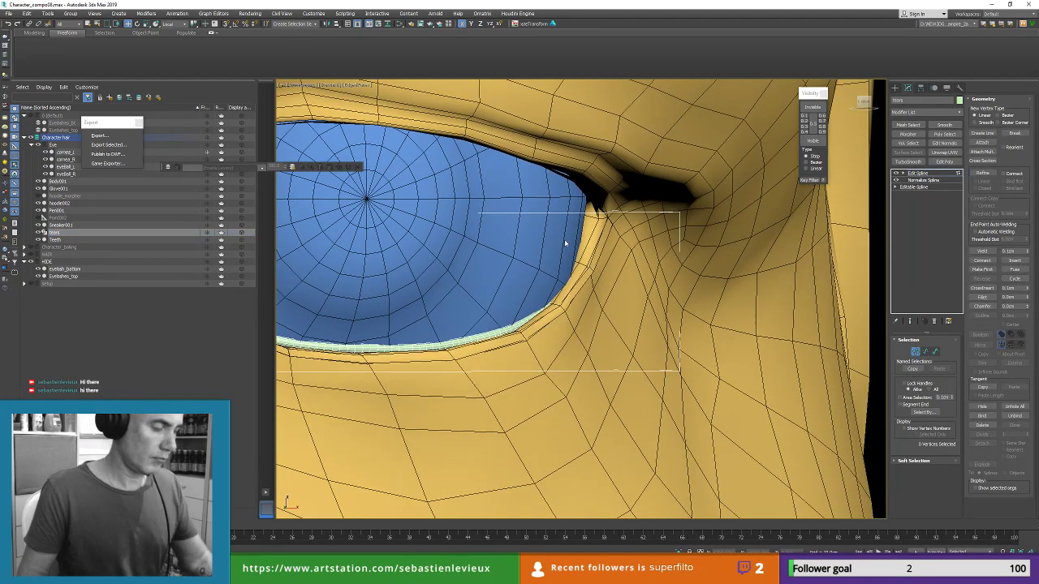
# Step: Move the outer end vertex of the tears spline to the outer corner of the eye
pyautogui.press('F3')
pyautogui.click(575, 235)
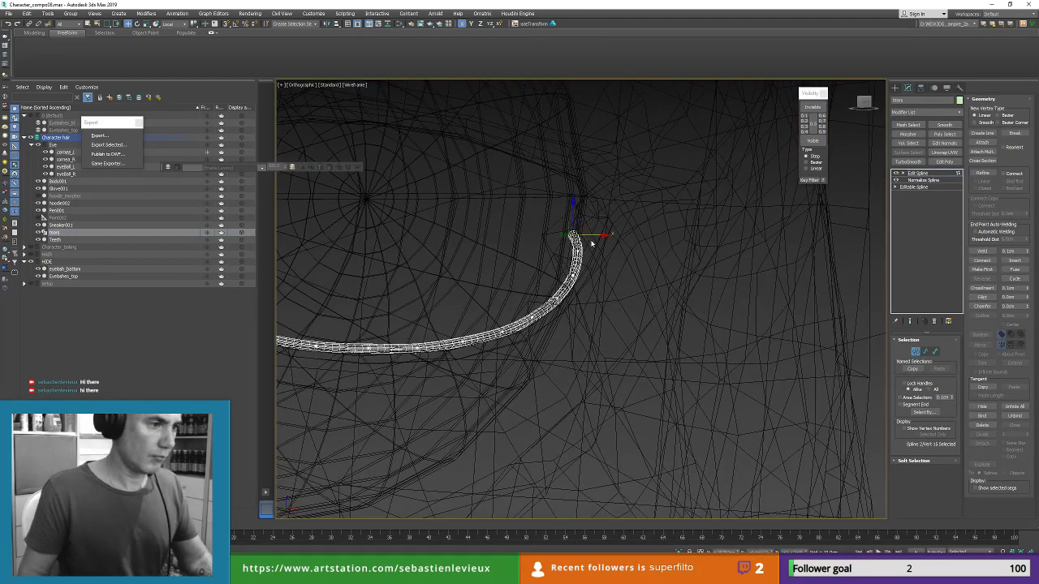
pyautogui.press('F3')
pyautogui.scroll(5, 580, 235)
pyautogui.keyDown('alt'); pyautogui.moveTo(516, 265); pyautogui.dragTo(517, 257, button='middle'); pyautogui.keyUp('alt')
pyautogui.moveTo(582, 228); pyautogui.dragTo(526, 205)
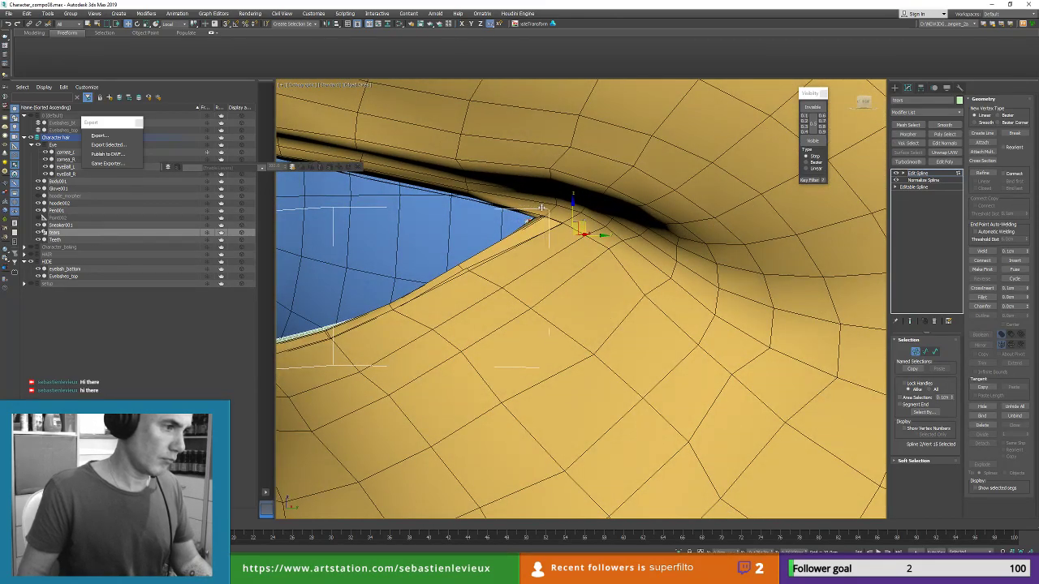
pyautogui.moveTo(529, 207)
pyautogui.keyDown('alt'); pyautogui.mouseDown(button='middle')
pyautogui.moveTo(570, 231)
pyautogui.moveTo(540, 213)
pyautogui.mouseUp(button='middle'); pyautogui.keyUp('alt')
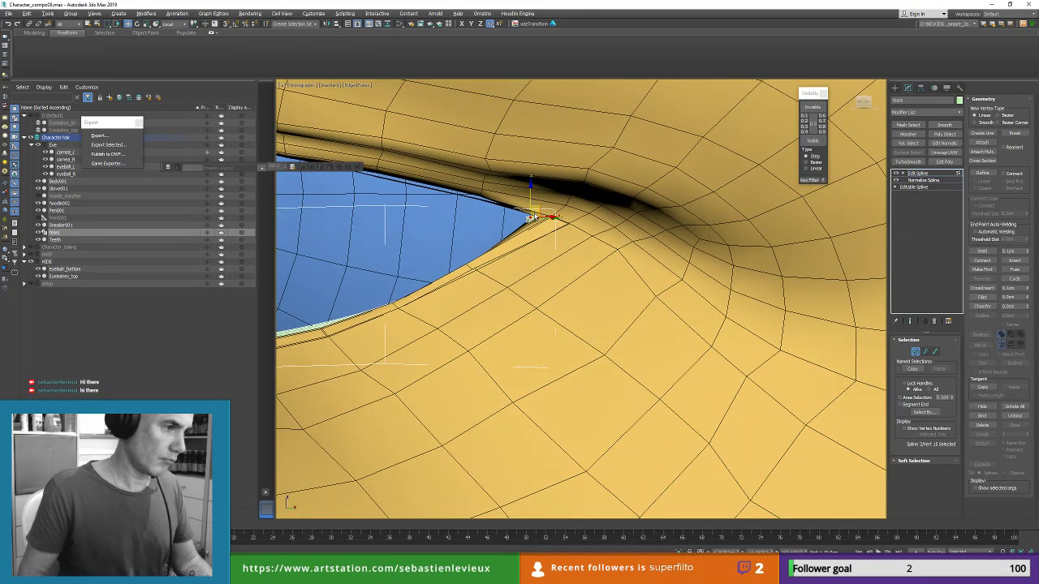
# Step: Switch the move reference coordinate system to Screen and nudge the spline's outer end vertex deeper into the eye corner
pyautogui.rightClick(535, 216)
pyautogui.click(549, 189)
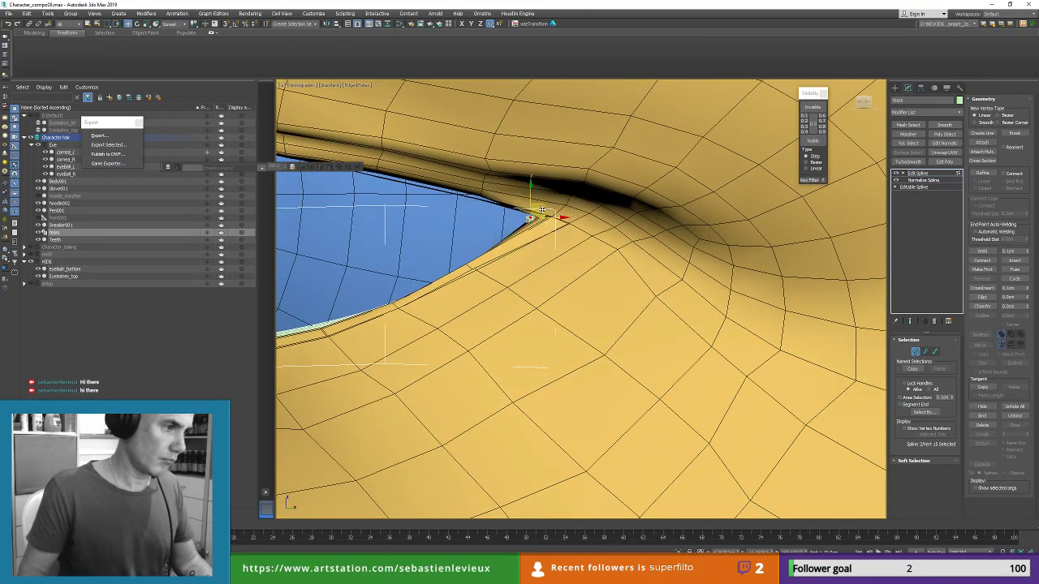
pyautogui.press('F3')
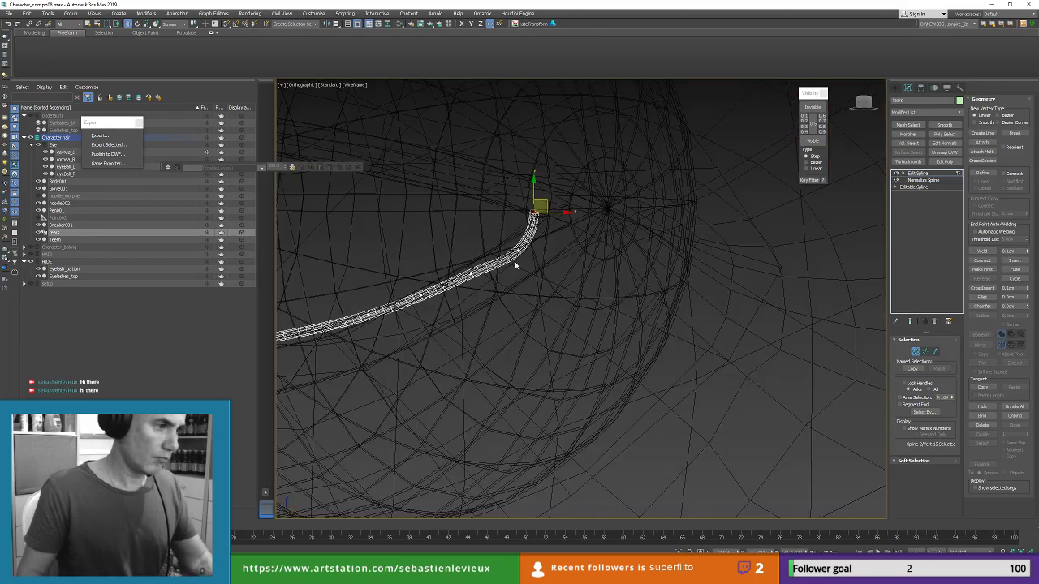
pyautogui.press('F3')
# Step: Shift the second-to-last vertex so the tears tube emerges between the eyeball and the lower lid near the outer corner
pyautogui.click(528, 242)
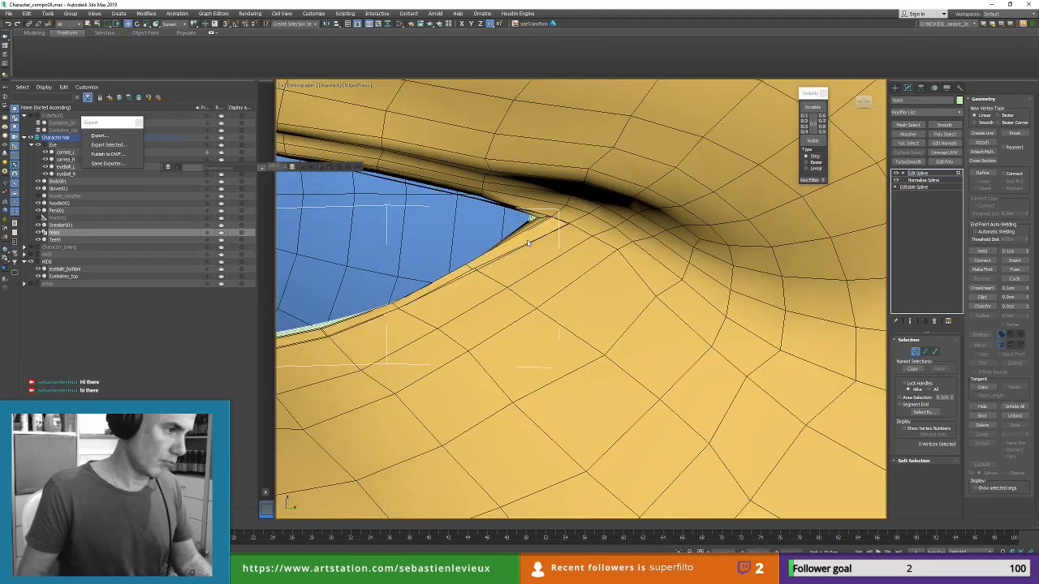
pyautogui.moveTo(509, 233)
pyautogui.mouseDown()
pyautogui.moveTo(529, 259)
pyautogui.moveTo(513, 229)
pyautogui.mouseUp()
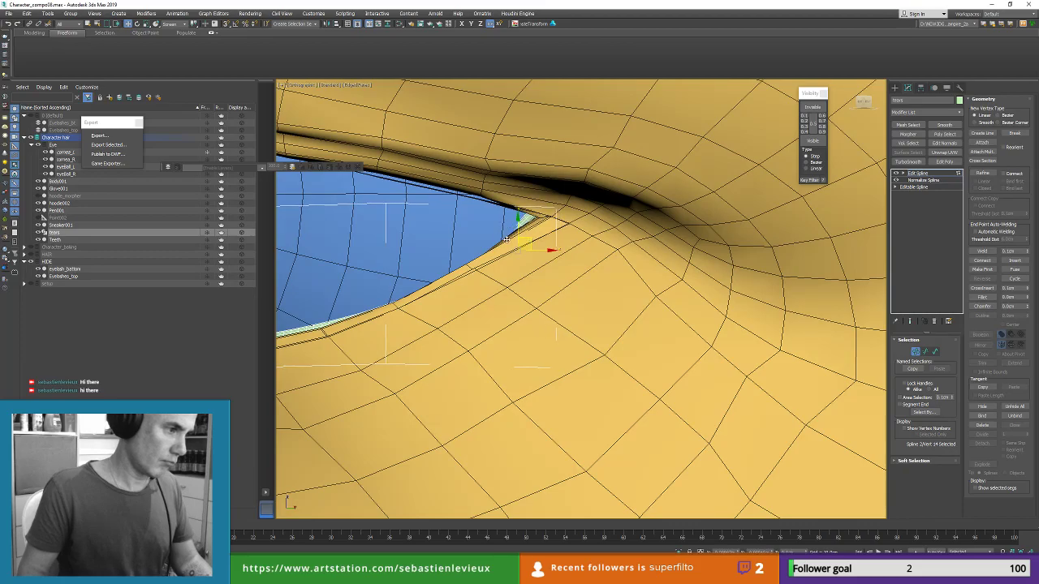
pyautogui.keyDown('alt'); pyautogui.moveTo(515, 231); pyautogui.dragTo(520, 241, button='middle'); pyautogui.keyUp('alt')
pyautogui.moveTo(519, 242); pyautogui.dragTo(534, 243)
pyautogui.keyDown('alt'); pyautogui.moveTo(534, 242); pyautogui.dragTo(459, 255, button='middle'); pyautogui.keyUp('alt')
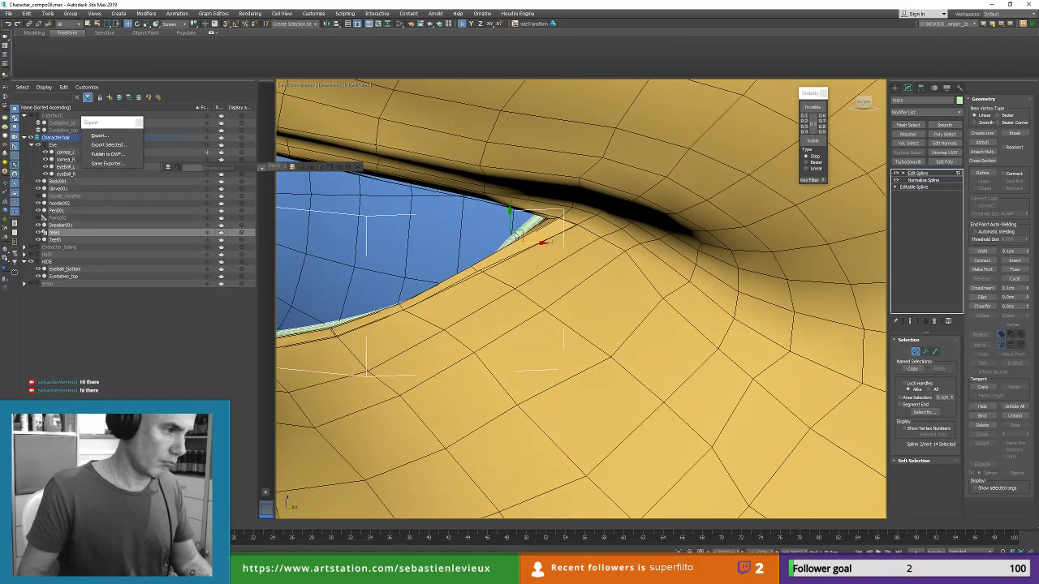
pyautogui.moveTo(518, 236); pyautogui.dragTo(513, 232)
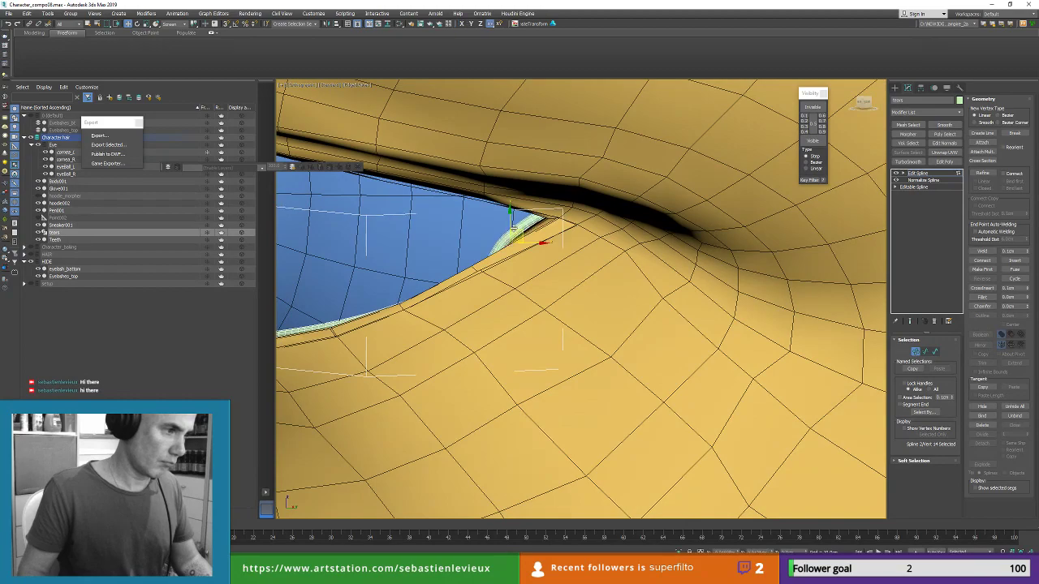
pyautogui.click(558, 204)
# Step: Fit the third vertex from the outer end to the lower lid and raise the spline's end at the corner
pyautogui.keyDown('alt'); pyautogui.moveTo(552, 231); pyautogui.dragTo(524, 252, button='middle'); pyautogui.keyUp('alt')
pyautogui.click(469, 320)
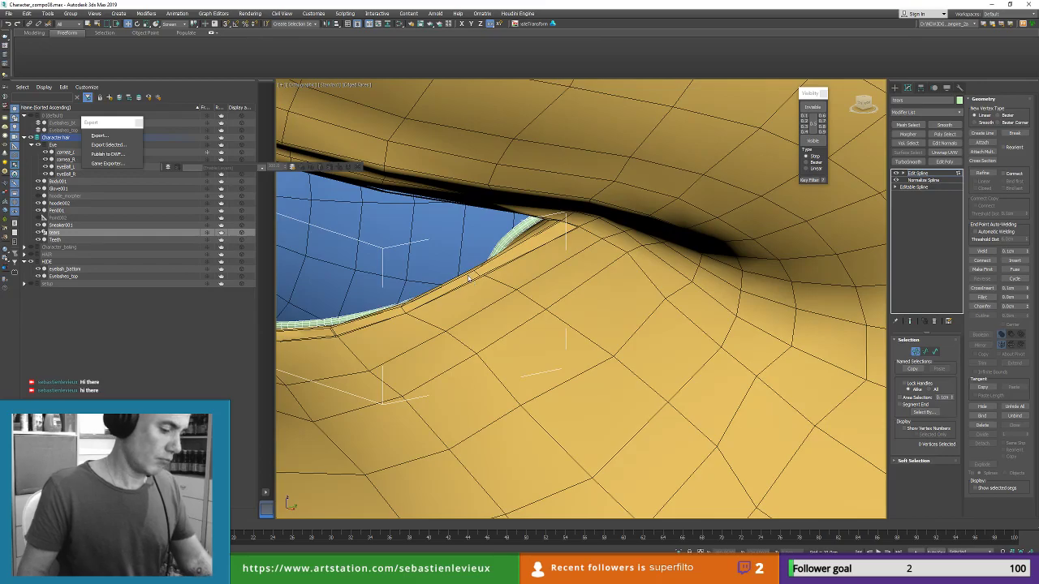
pyautogui.press('F3')
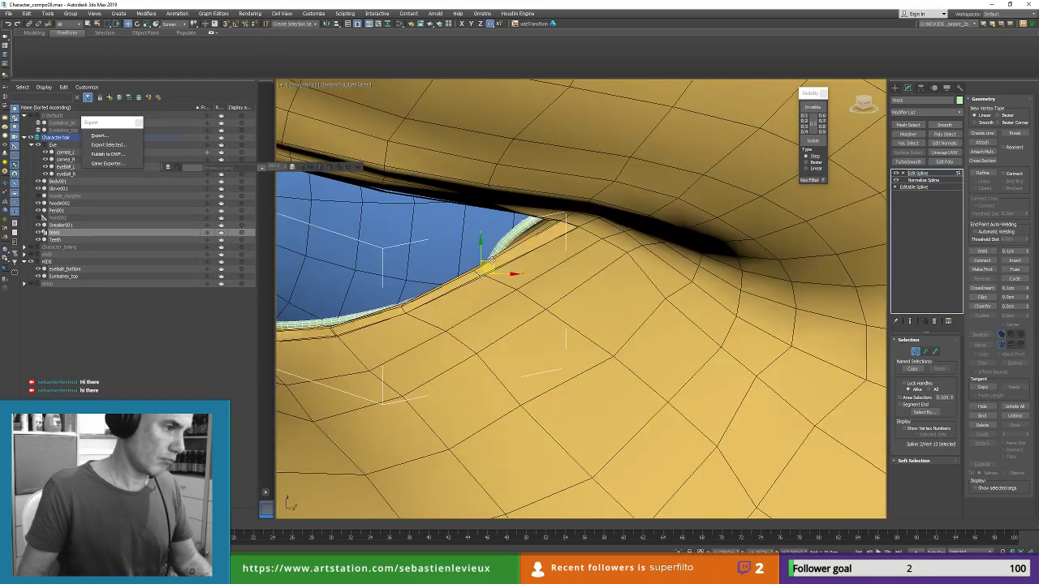
pyautogui.moveTo(490, 262); pyautogui.dragTo(486, 258)
pyautogui.keyDown('alt'); pyautogui.moveTo(486, 258); pyautogui.dragTo(475, 229, button='middle'); pyautogui.keyUp('alt')
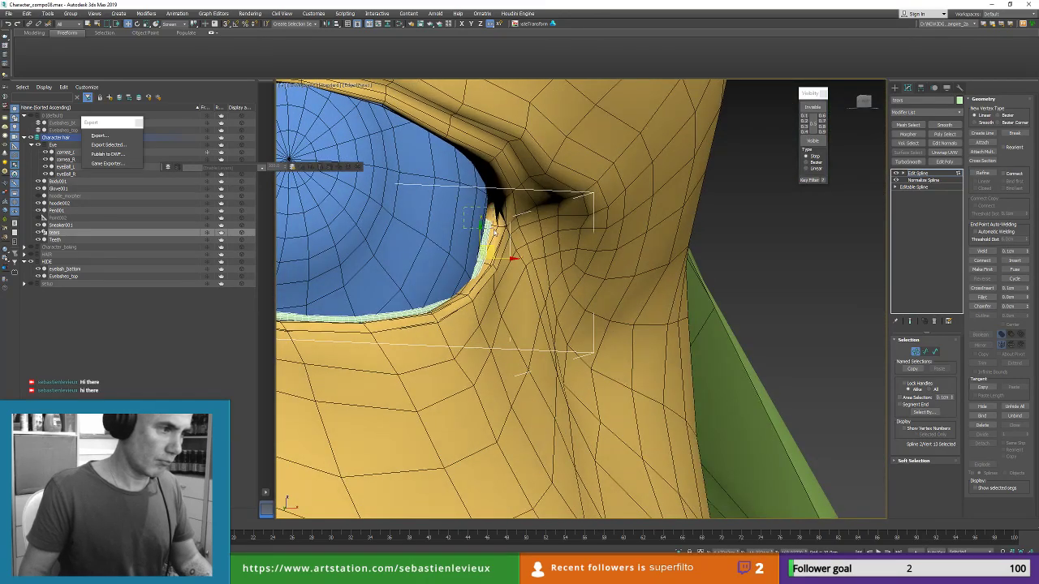
pyautogui.moveTo(493, 230); pyautogui.dragTo(502, 186)
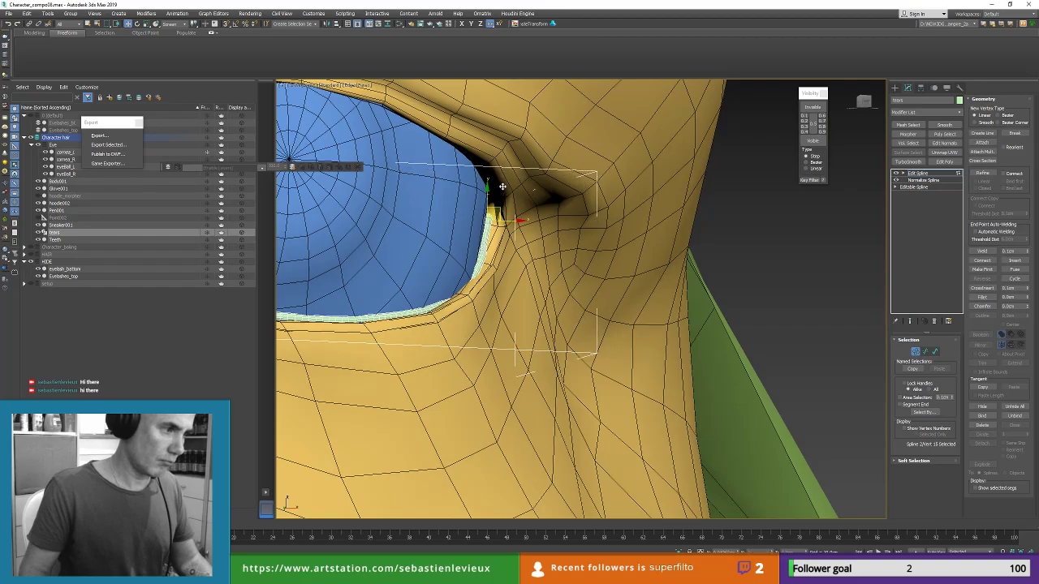
pyautogui.keyDown('alt'); pyautogui.moveTo(502, 187); pyautogui.dragTo(544, 344, button='middle'); pyautogui.keyUp('alt')
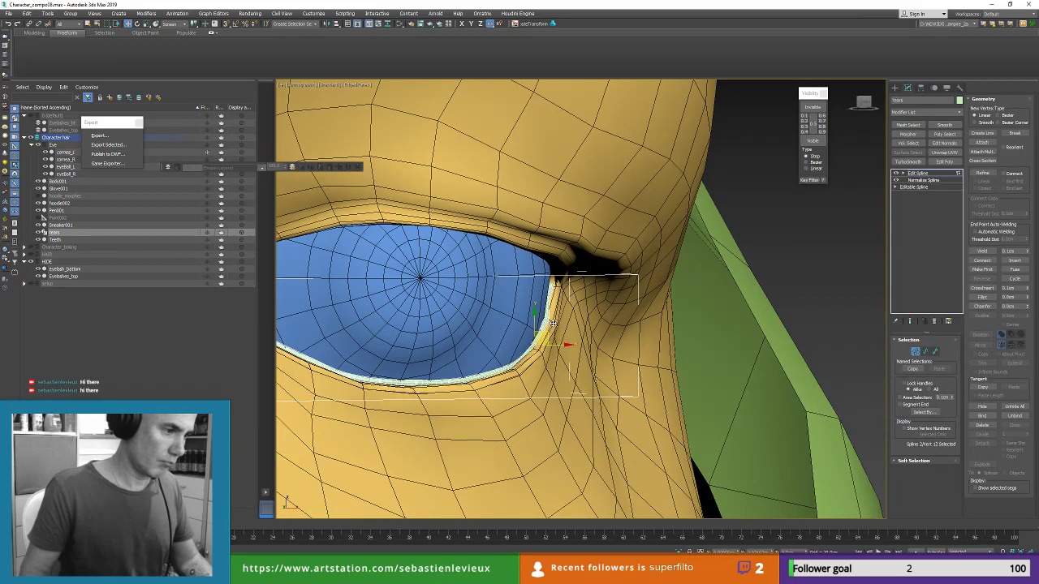
# Step: Refine vertices 12 to 14 of the second spline so the tears tube rests evenly along the outer lower eyelid
pyautogui.keyDown('alt'); pyautogui.moveTo(553, 323); pyautogui.dragTo(521, 349, button='middle'); pyautogui.keyUp('alt')
pyautogui.scroll(5, 555, 320)
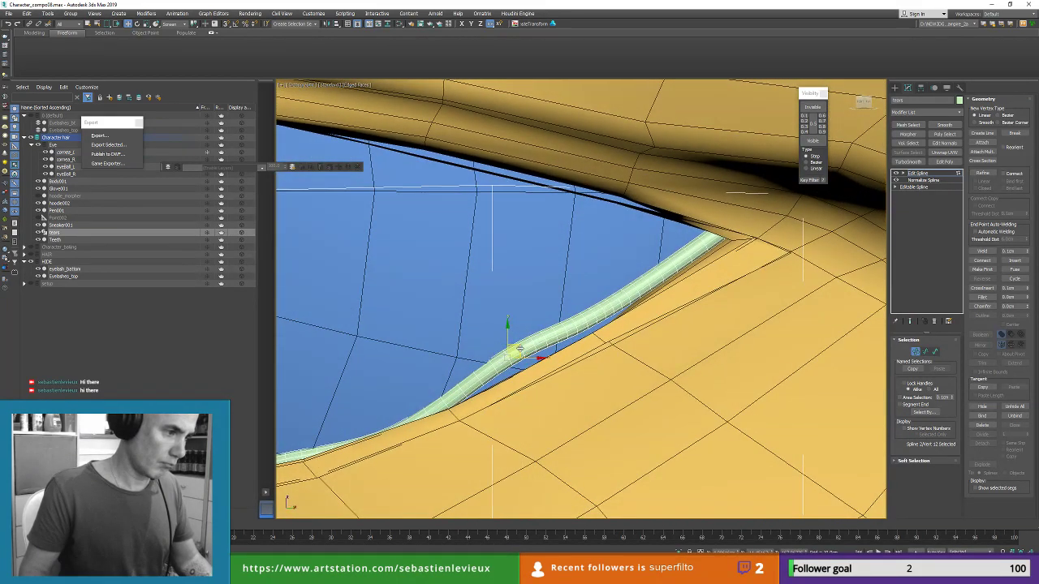
pyautogui.moveTo(519, 349); pyautogui.dragTo(526, 362)
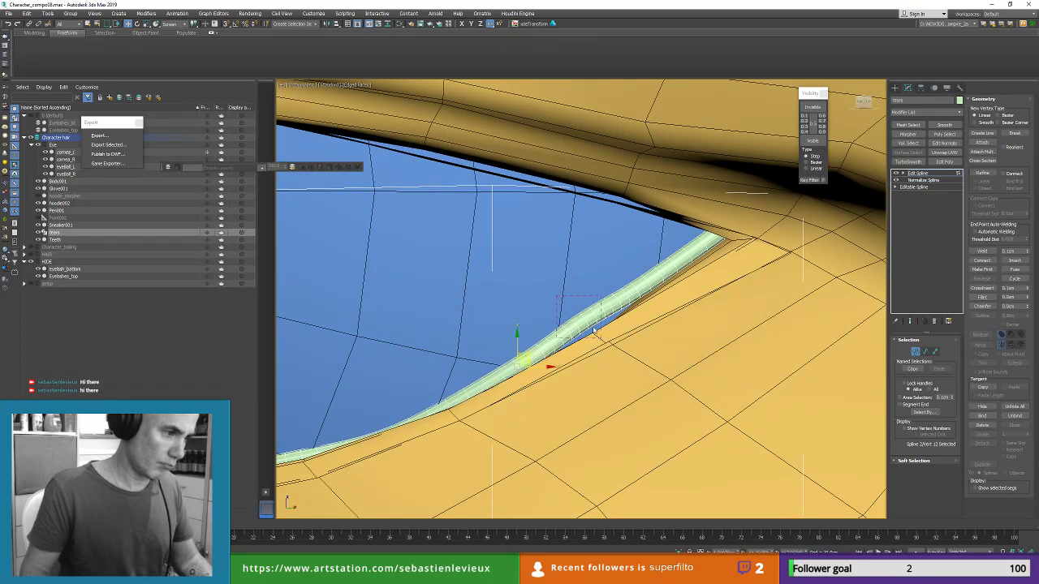
pyautogui.moveTo(593, 307)
pyautogui.keyDown('alt'); pyautogui.mouseDown(button='middle')
pyautogui.moveTo(619, 312)
pyautogui.moveTo(596, 294)
pyautogui.mouseUp(button='middle'); pyautogui.keyUp('alt')
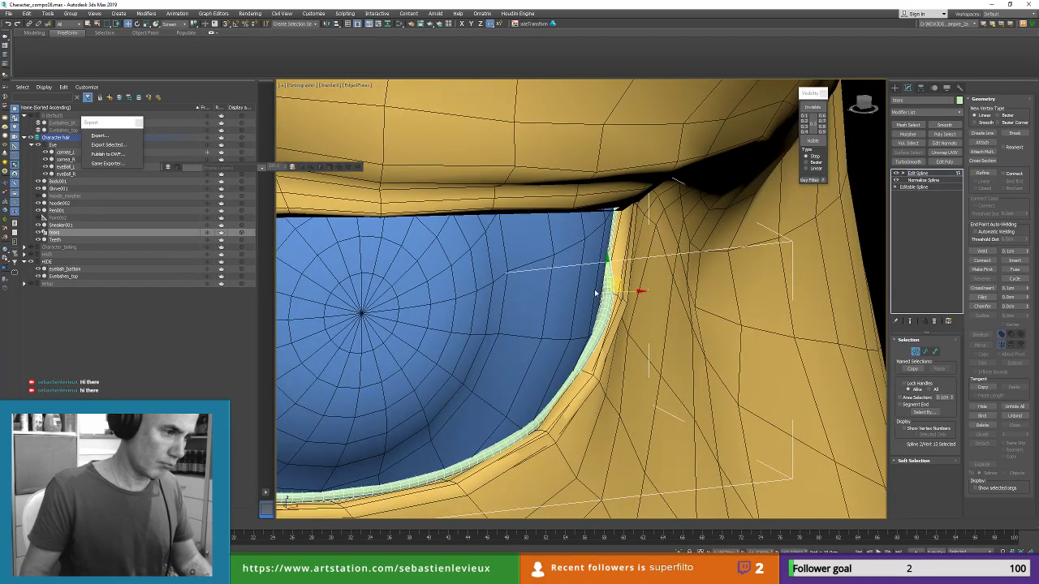
pyautogui.click(622, 244)
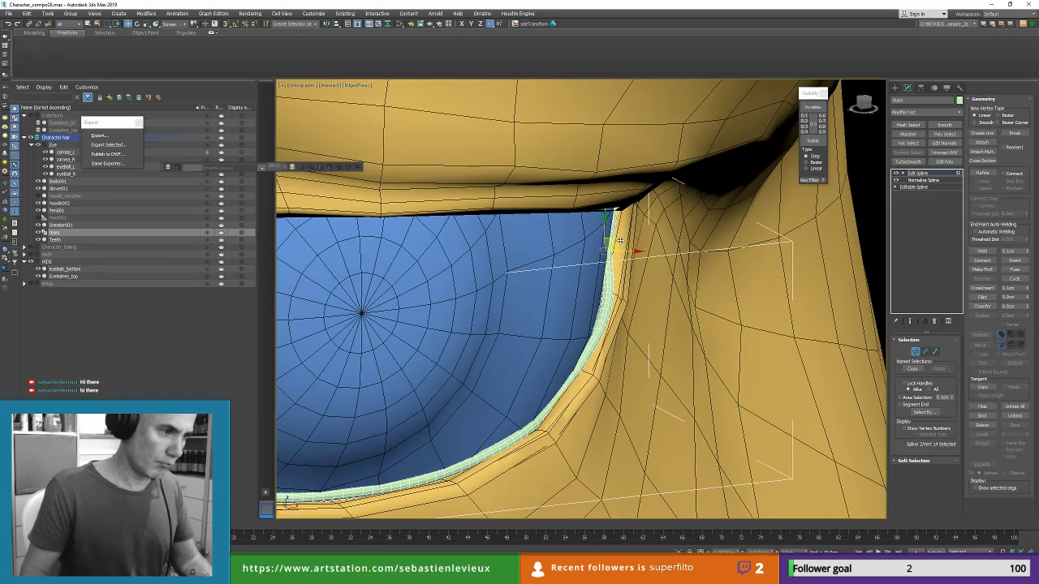
pyautogui.keyDown('alt'); pyautogui.moveTo(619, 241); pyautogui.dragTo(420, 319, button='middle'); pyautogui.keyUp('alt')
pyautogui.keyDown('alt'); pyautogui.moveTo(463, 388); pyautogui.dragTo(514, 376, button='middle'); pyautogui.keyUp('alt')
pyautogui.moveTo(448, 345); pyautogui.dragTo(457, 337)
# Step: Reposition the second vertex near the inner eye corner so the tears tube follows the lower lid edge
pyautogui.keyDown('alt'); pyautogui.moveTo(456, 337); pyautogui.dragTo(404, 357, button='middle'); pyautogui.keyUp('alt')
pyautogui.moveTo(405, 357); pyautogui.dragTo(481, 323, button='middle')
pyautogui.moveTo(338, 220); pyautogui.dragTo(531, 308, button='middle')
pyautogui.click(556, 342)
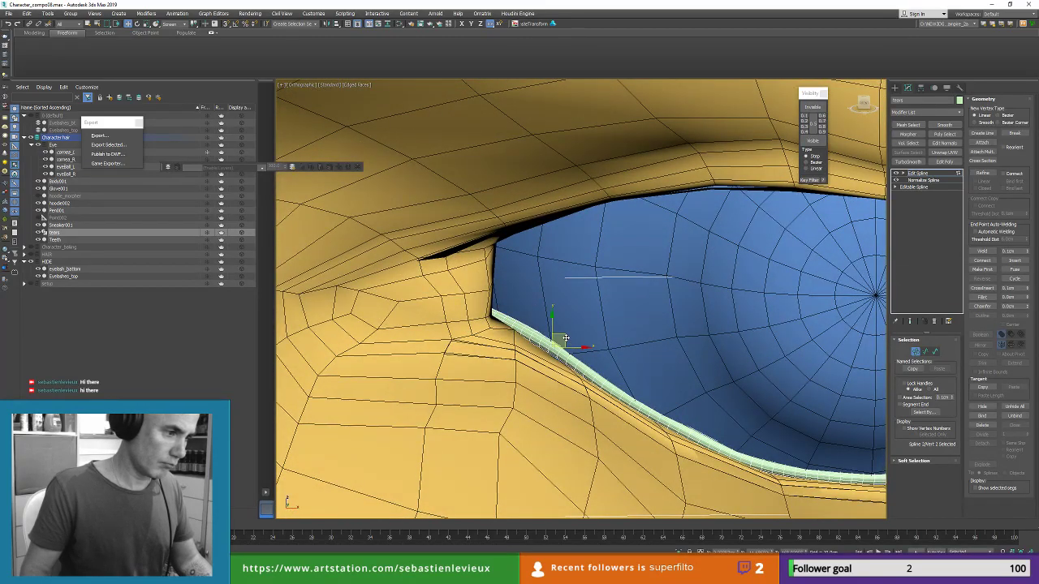
pyautogui.moveTo(566, 338); pyautogui.dragTo(558, 341)
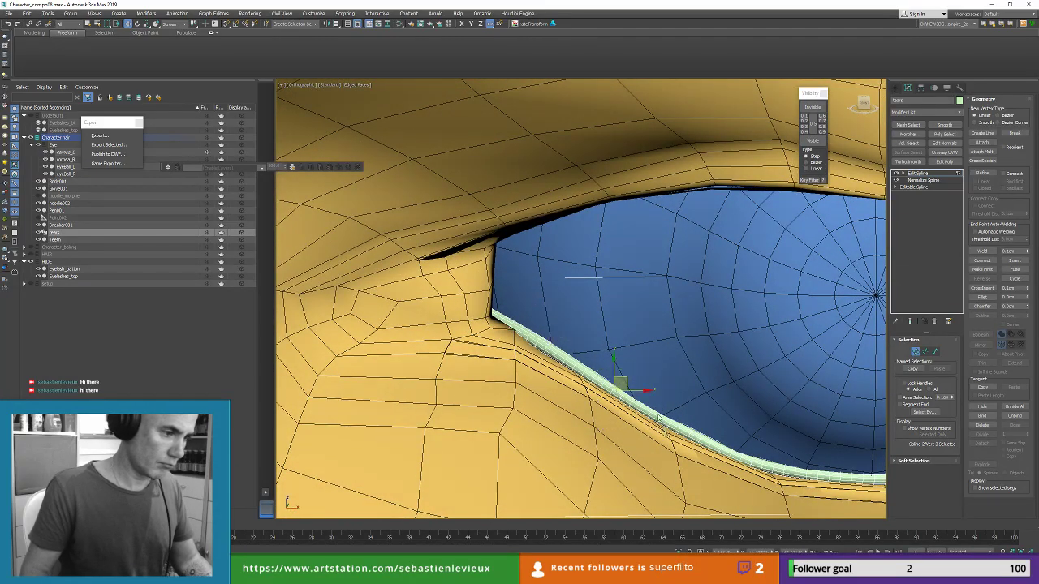
# Step: Adjust the neighbouring vertices near the inner eye corner to seat the tears spline against the lower lid from several angles
pyautogui.keyDown('alt'); pyautogui.moveTo(658, 417); pyautogui.dragTo(615, 383, button='middle'); pyautogui.keyUp('alt')
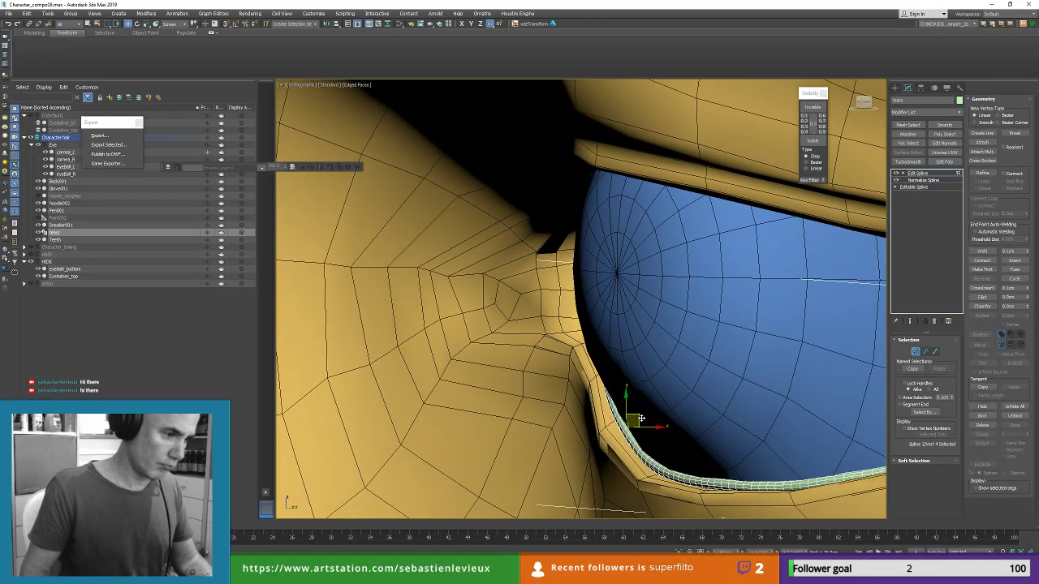
pyautogui.keyDown('alt'); pyautogui.moveTo(635, 423); pyautogui.dragTo(637, 371, button='middle'); pyautogui.keyUp('alt')
pyautogui.keyDown('alt'); pyautogui.moveTo(672, 414); pyautogui.dragTo(713, 378, button='middle'); pyautogui.keyUp('alt')
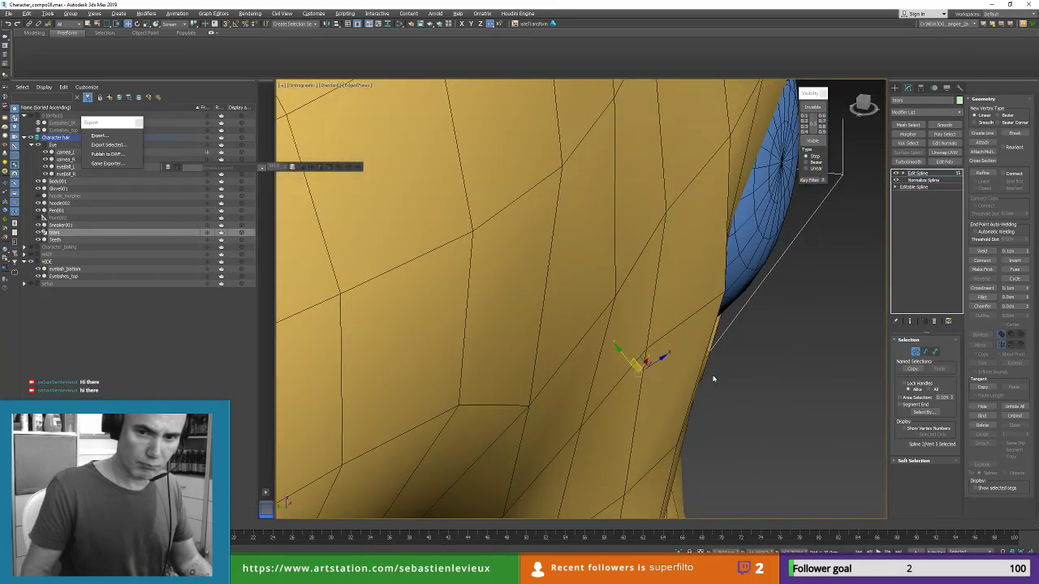
pyautogui.keyDown('alt'); pyautogui.moveTo(655, 358); pyautogui.dragTo(521, 355, button='middle'); pyautogui.keyUp('alt')
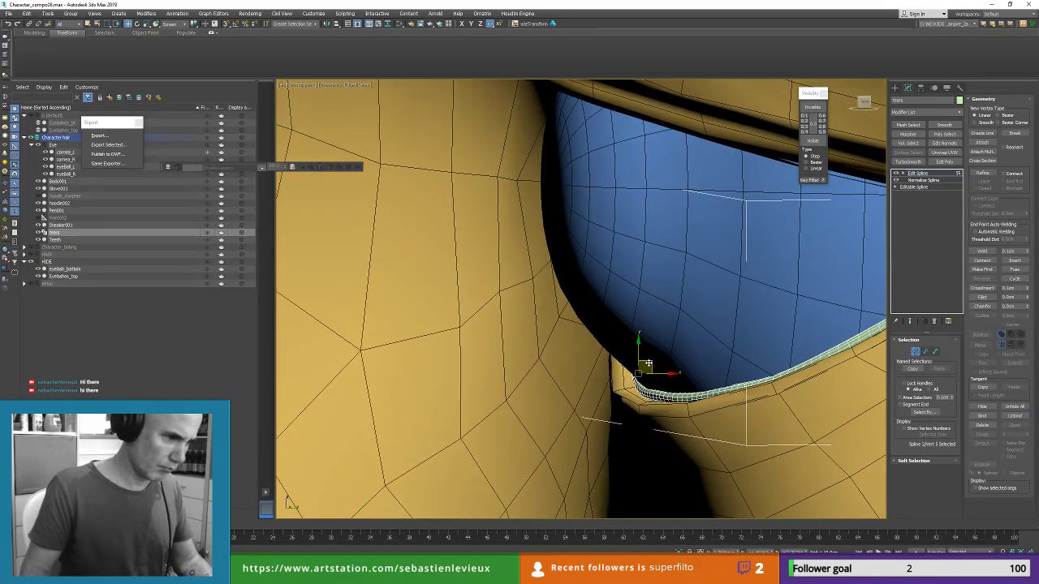
pyautogui.keyDown('alt'); pyautogui.moveTo(521, 355); pyautogui.dragTo(631, 374, button='middle'); pyautogui.keyUp('alt')
# Step: Select two adjacent vertices of the tears spline in an orthographic view and shift them slightly toward the lower lid
pyautogui.press('u')
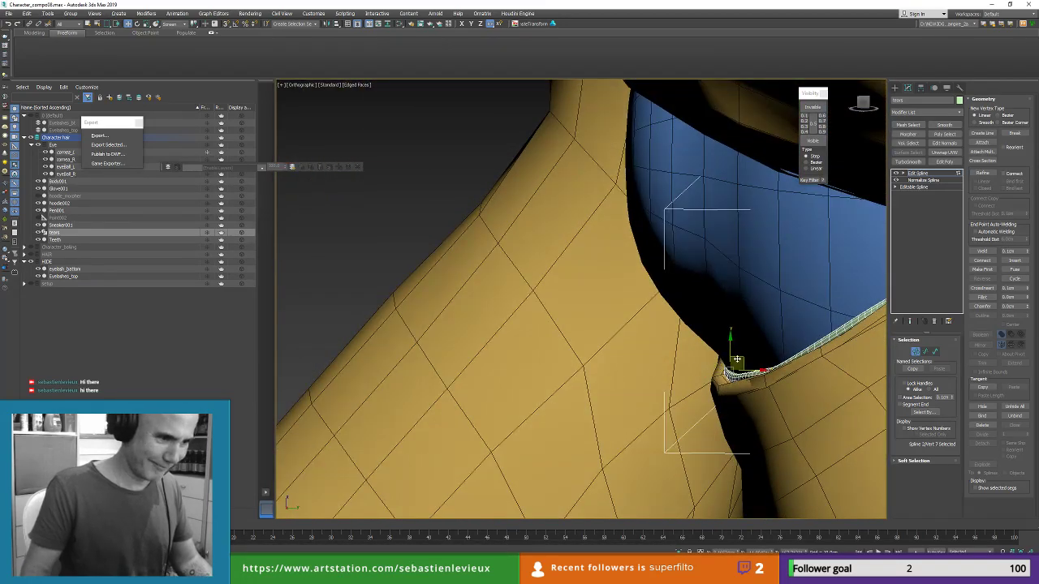
pyautogui.keyDown('alt'); pyautogui.moveTo(725, 366); pyautogui.dragTo(728, 402, button='middle'); pyautogui.keyUp('alt')
pyautogui.keyDown('ctrl'); pyautogui.click(746, 422); pyautogui.keyUp('ctrl')
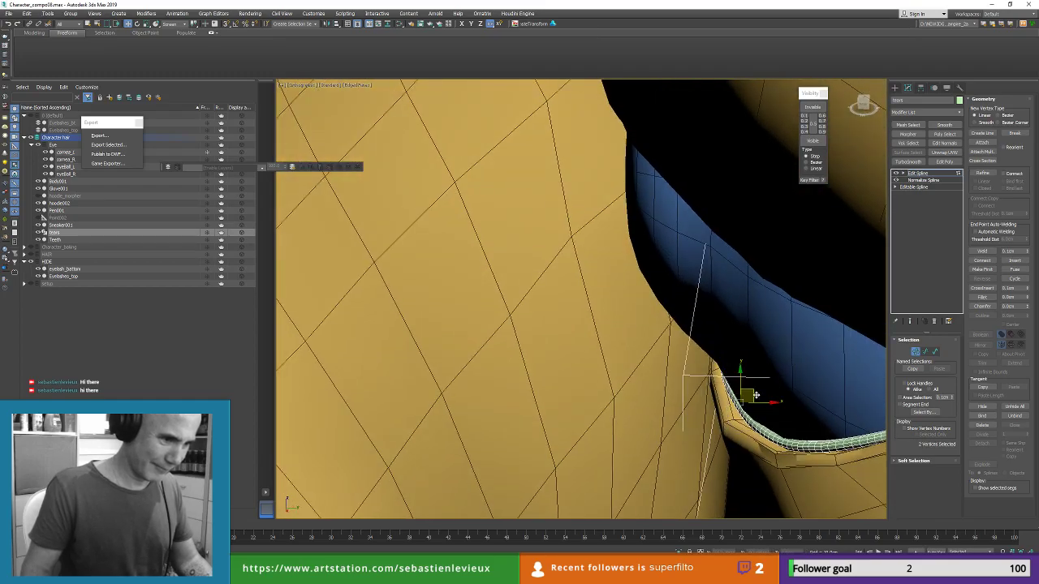
pyautogui.moveTo(756, 396); pyautogui.dragTo(752, 396)
# Step: Recheck the outer eye corner and pull the tears spline's end vertex inward toward the eyeball
pyautogui.scroll(-4, 717, 382)
pyautogui.keyDown('alt'); pyautogui.moveTo(641, 380); pyautogui.dragTo(763, 323, button='middle'); pyautogui.keyUp('alt')
pyautogui.click(777, 295)
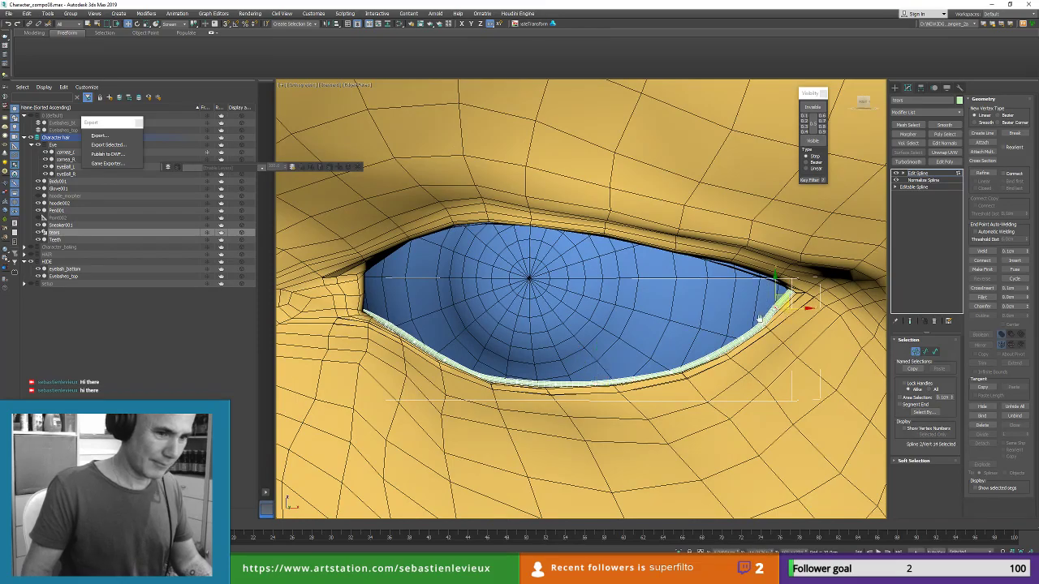
pyautogui.scroll(6, 777, 295)
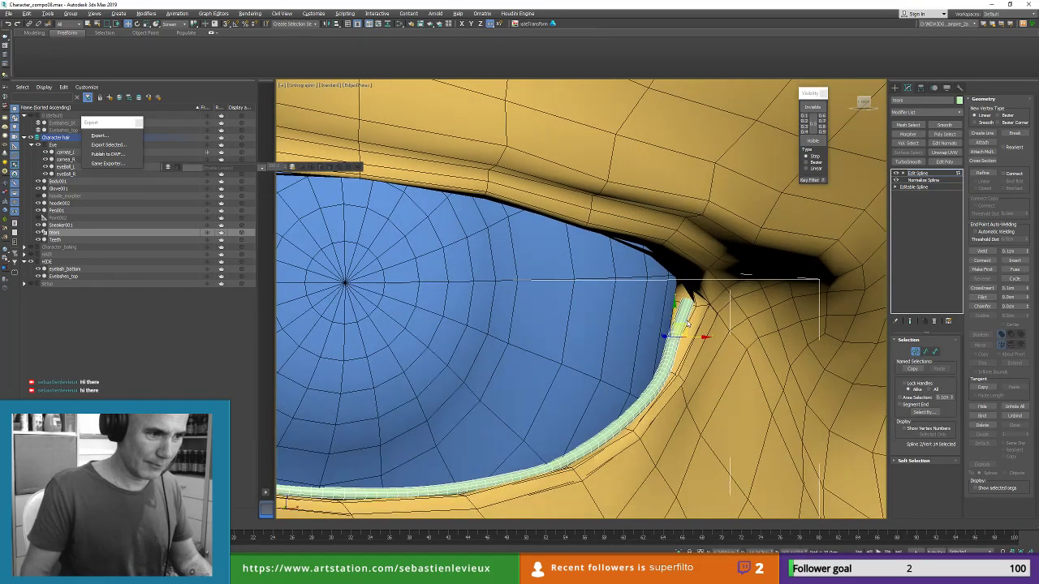
pyautogui.keyDown('alt'); pyautogui.moveTo(686, 323); pyautogui.dragTo(690, 321, button='middle'); pyautogui.keyUp('alt')
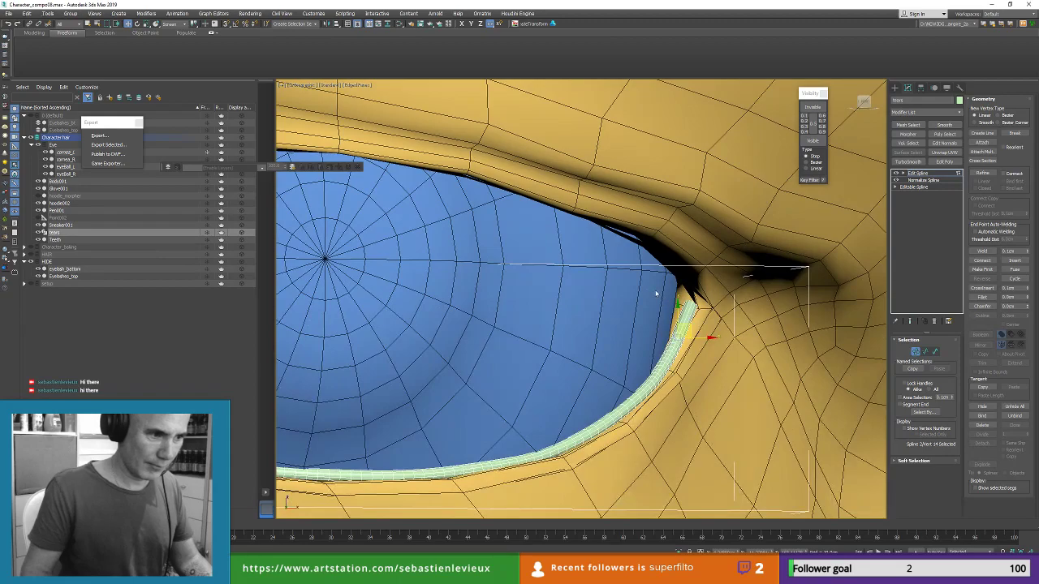
pyautogui.click(699, 305)
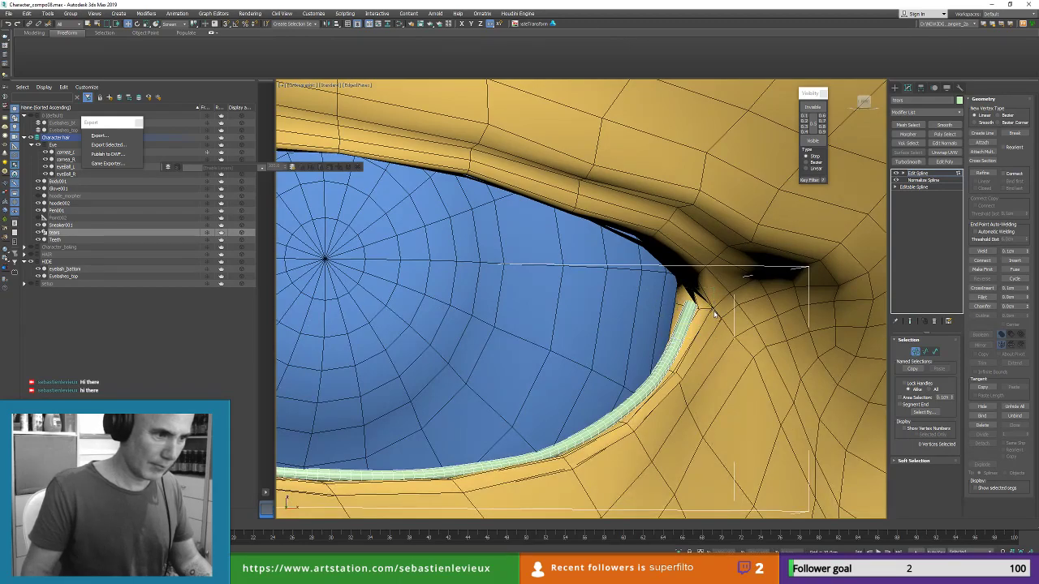
pyautogui.click(698, 281)
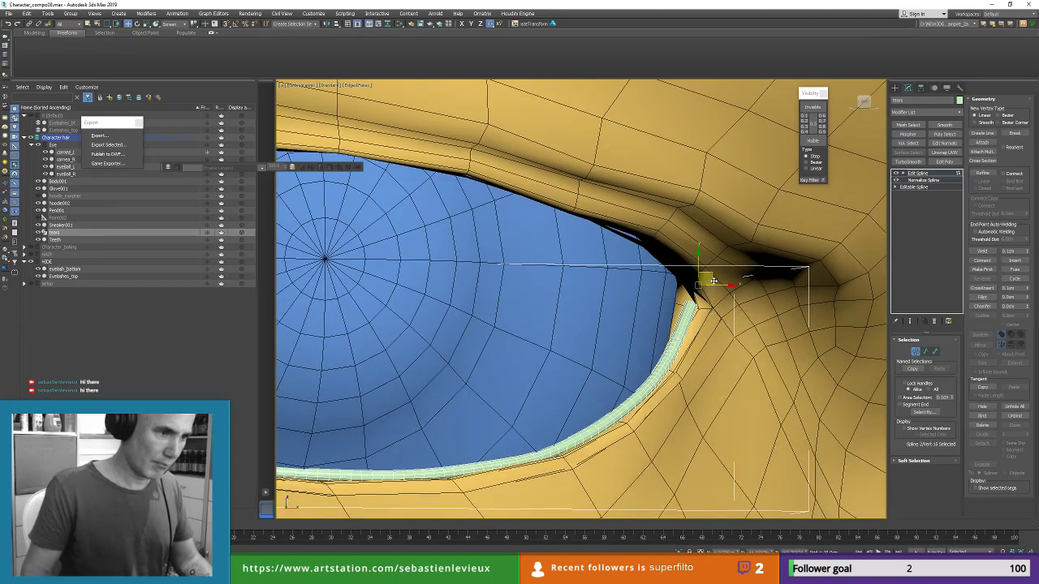
pyautogui.moveTo(696, 283); pyautogui.dragTo(693, 284)
pyautogui.click(680, 288)
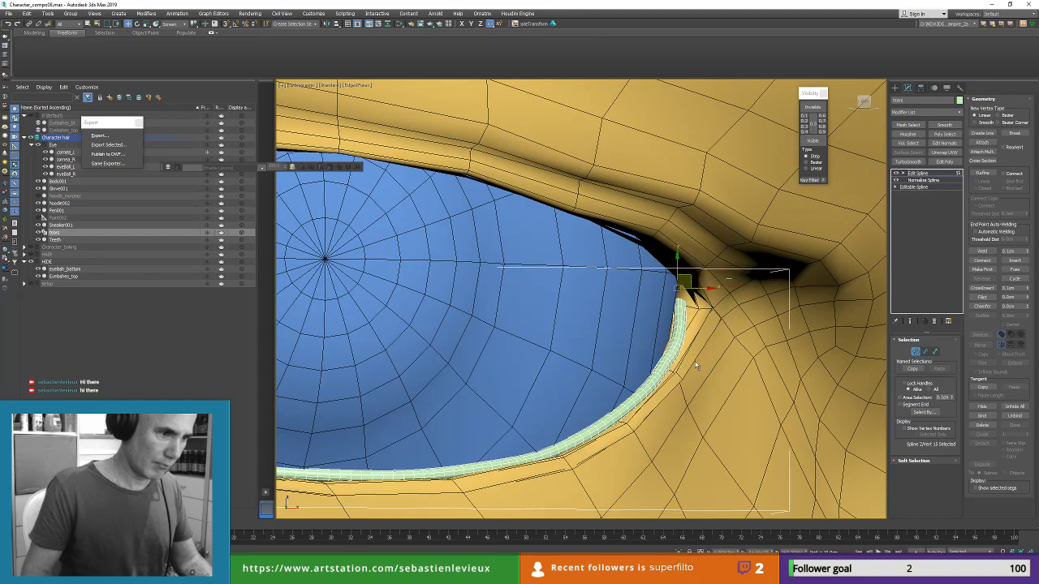
# Step: Select the two tears spline vertices at the outer eye corner and finish the spline's vertex editing
pyautogui.moveTo(696, 367); pyautogui.dragTo(652, 333)
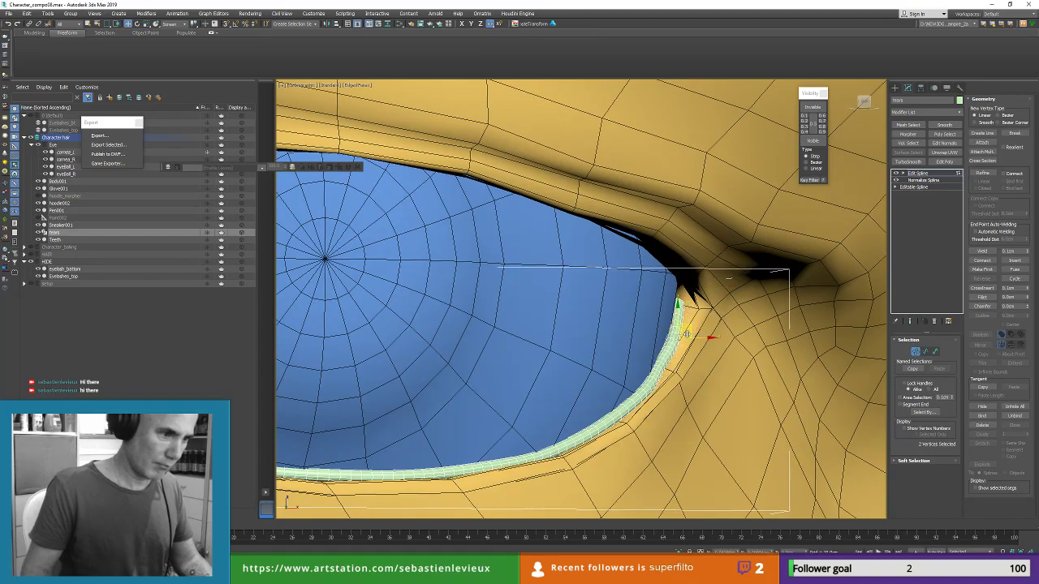
pyautogui.scroll(-5, 690, 335)
pyautogui.scroll(-6, 665, 345)
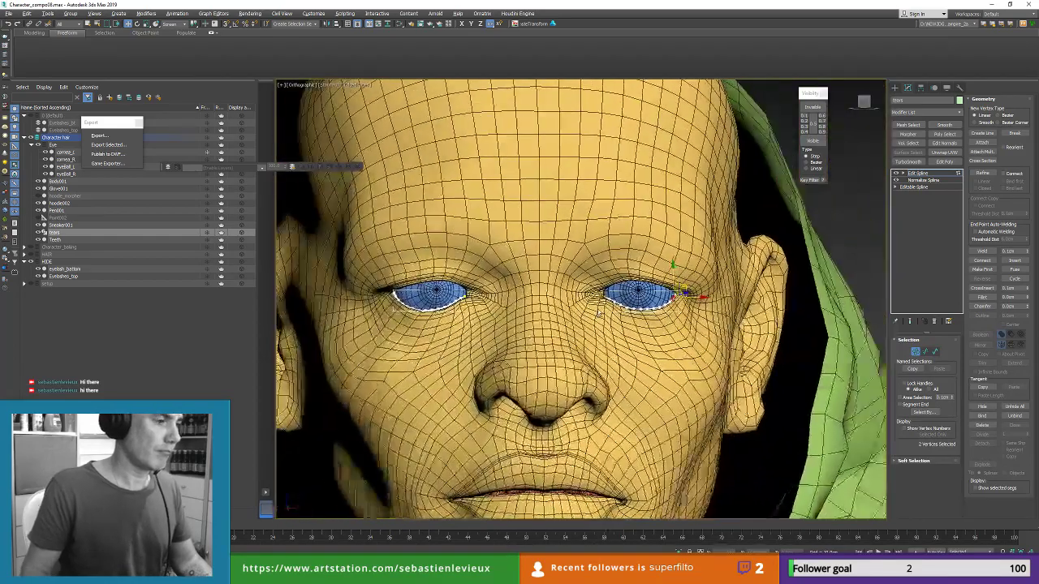
pyautogui.keyDown('alt'); pyautogui.moveTo(599, 312); pyautogui.dragTo(665, 301, button='middle'); pyautogui.keyUp('alt')
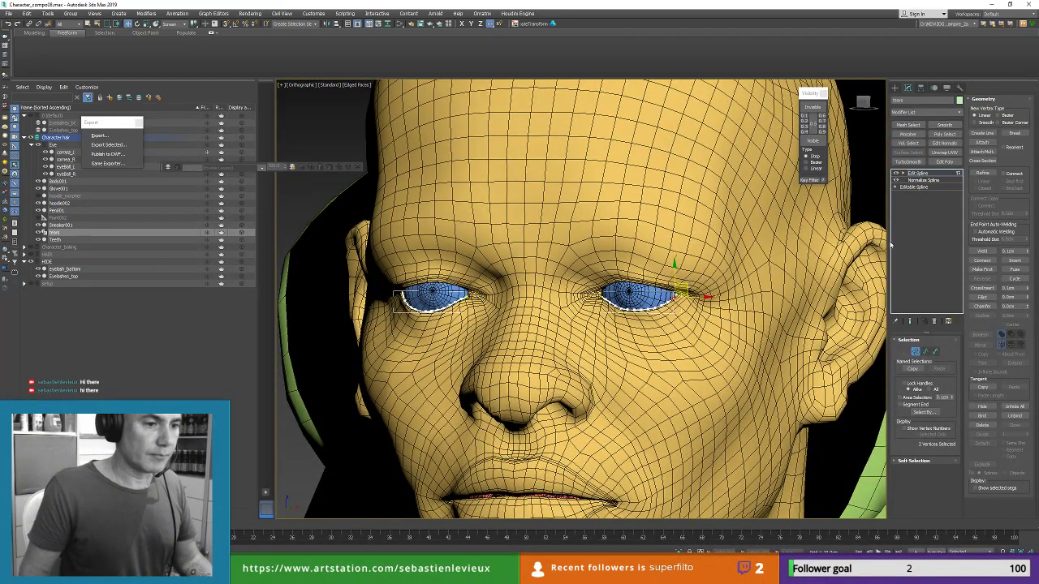
pyautogui.click(915, 350)
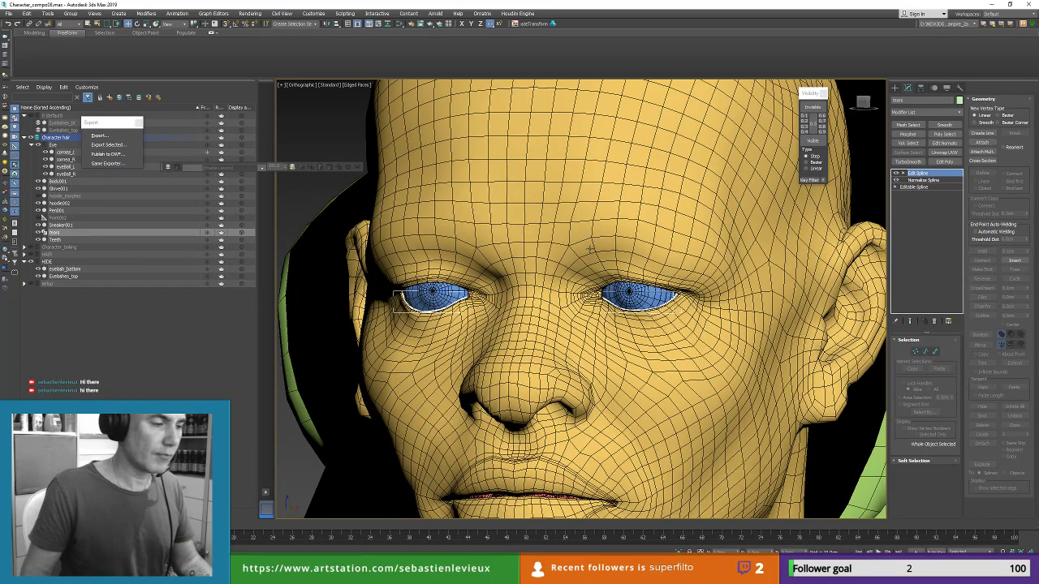
# Step: Select the body mesh at vertex level and pick the lower-lid vertex near the left eye's inner corner
pyautogui.scroll(10, 638, 294)
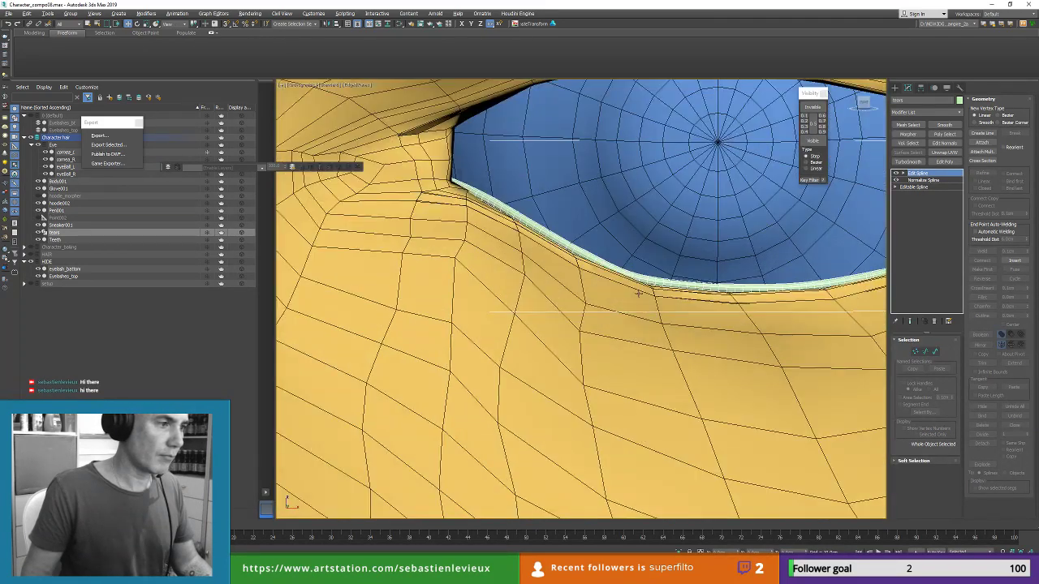
pyautogui.keyDown('alt'); pyautogui.moveTo(513, 230); pyautogui.dragTo(485, 225, button='middle'); pyautogui.keyUp('alt')
pyautogui.scroll(-8, 485, 224)
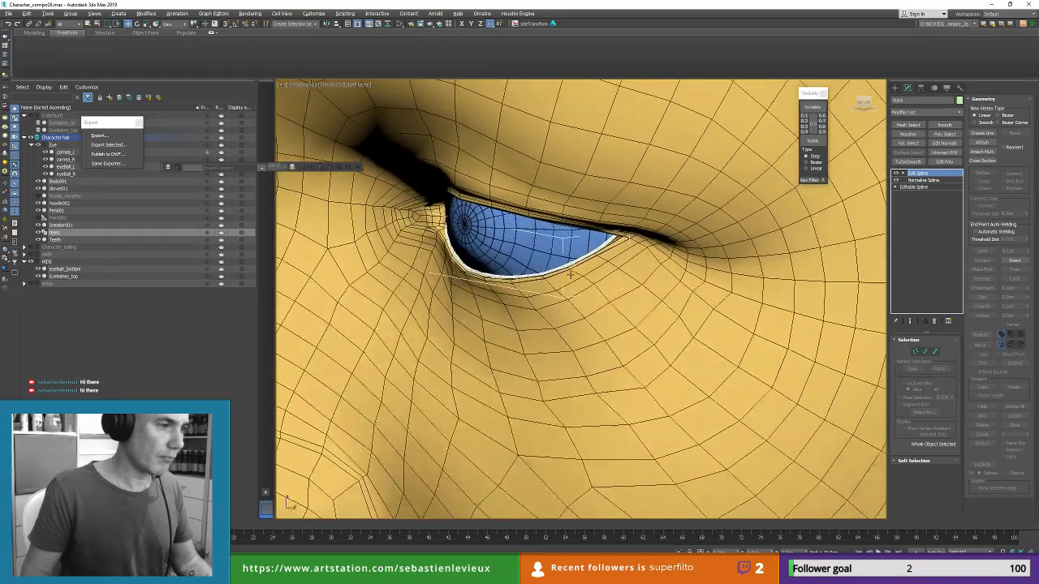
pyautogui.click(473, 283)
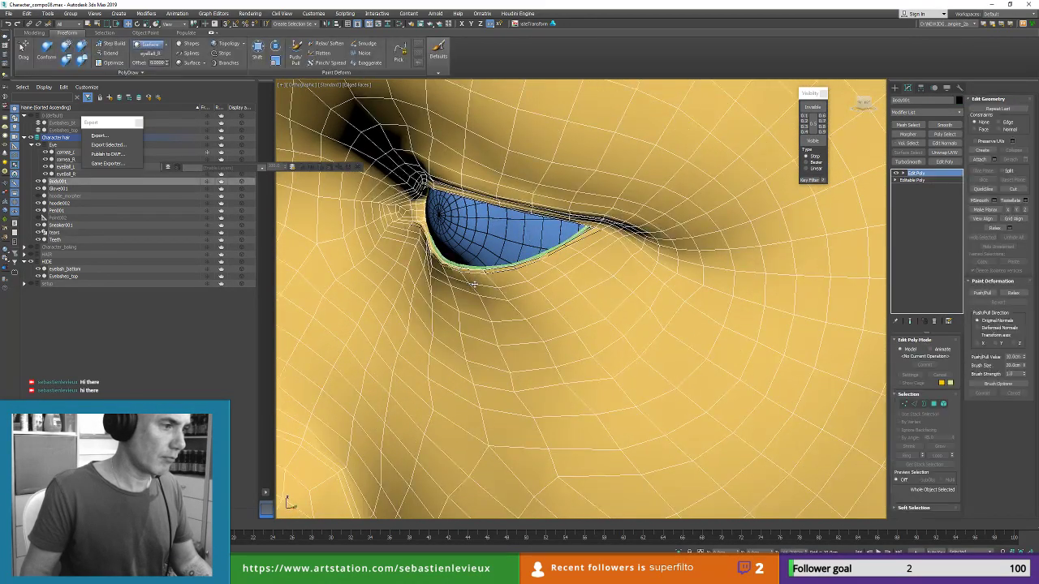
pyautogui.click(904, 404)
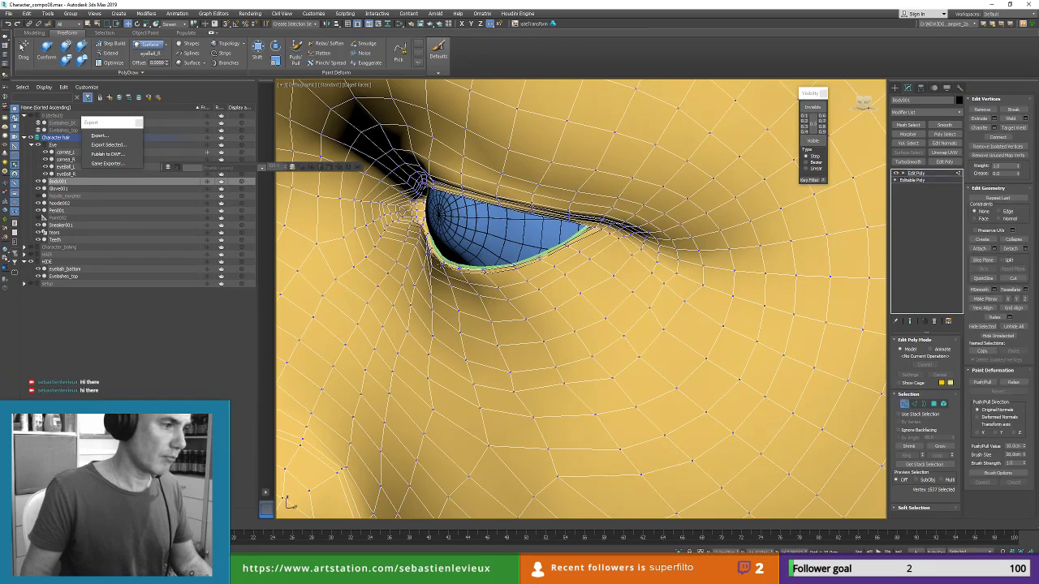
pyautogui.scroll(5, 449, 268)
pyautogui.click(449, 260)
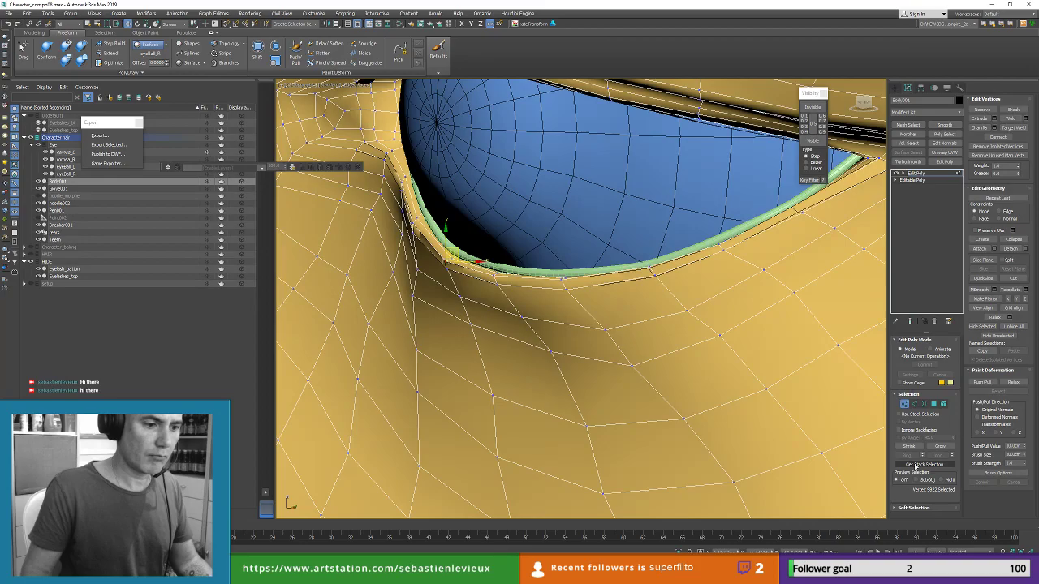
# Step: Add a second Edit Poly modifier to the body mesh and enter its vertex level with the lower-lid vertex selected
pyautogui.scroll(-5, 881, 399)
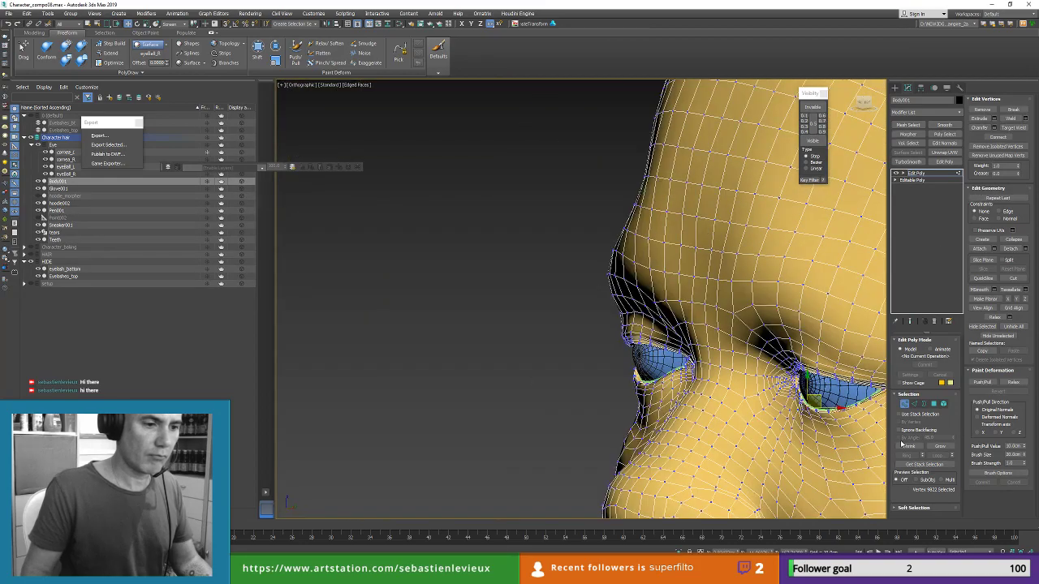
pyautogui.scroll(4, 881, 398)
pyautogui.moveTo(793, 361); pyautogui.dragTo(724, 309, button='middle')
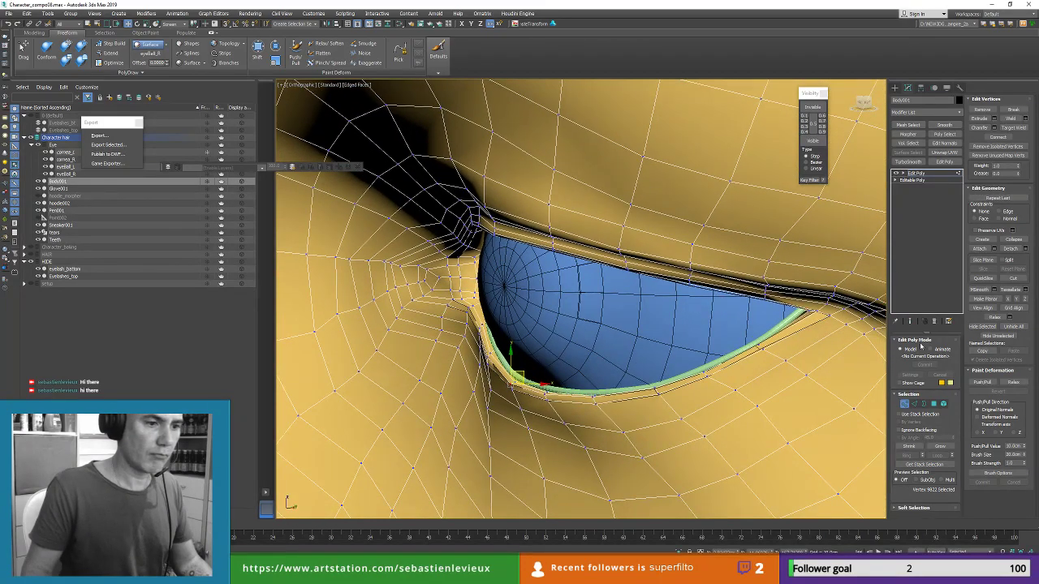
pyautogui.click(905, 404)
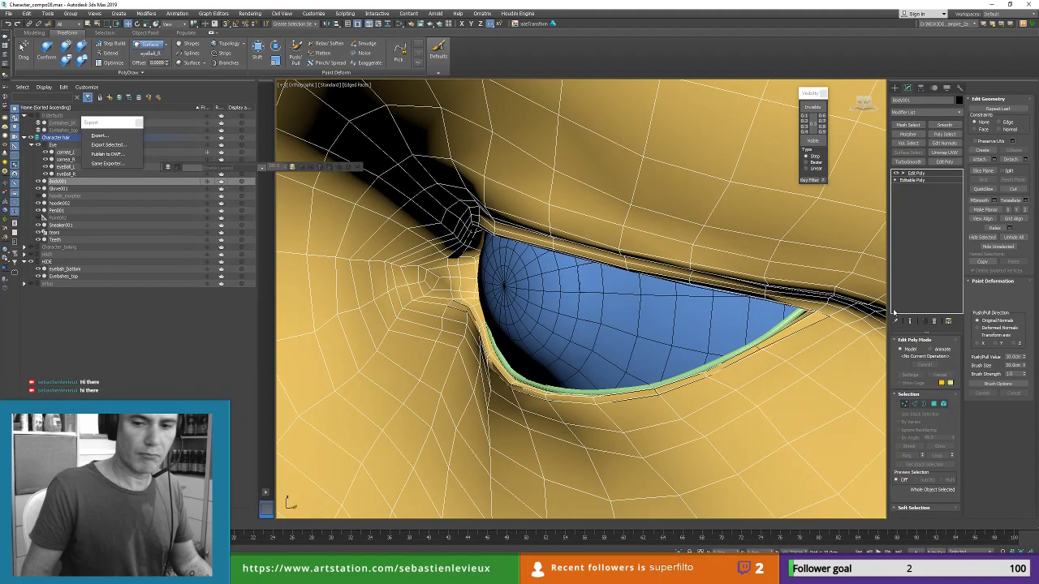
pyautogui.click(941, 162)
pyautogui.click(905, 404)
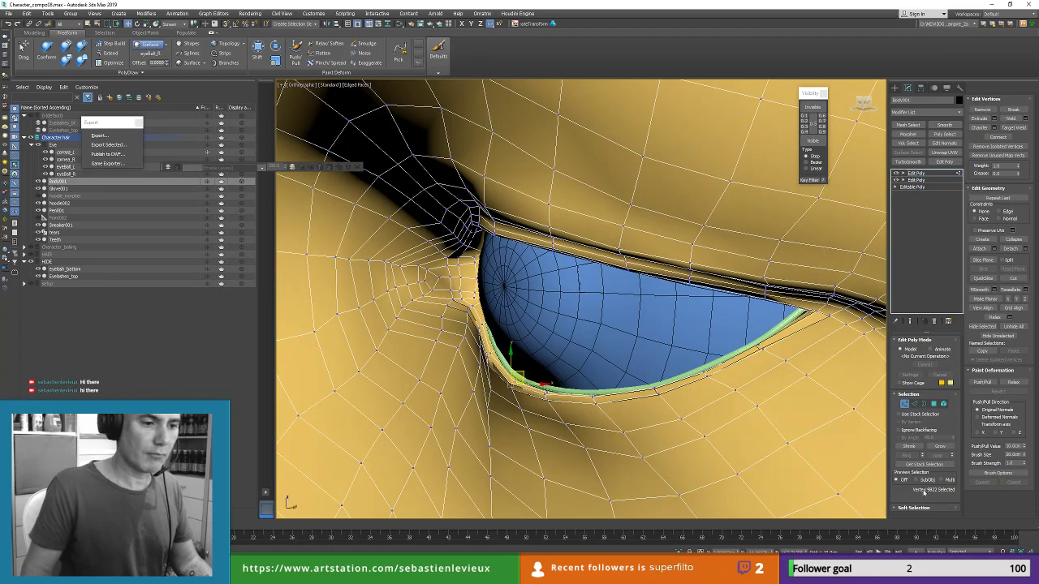
# Step: Enable soft selection for the body vertices with a falloff of about 0.01 cm
pyautogui.click(914, 508)
pyautogui.click(975, 109)
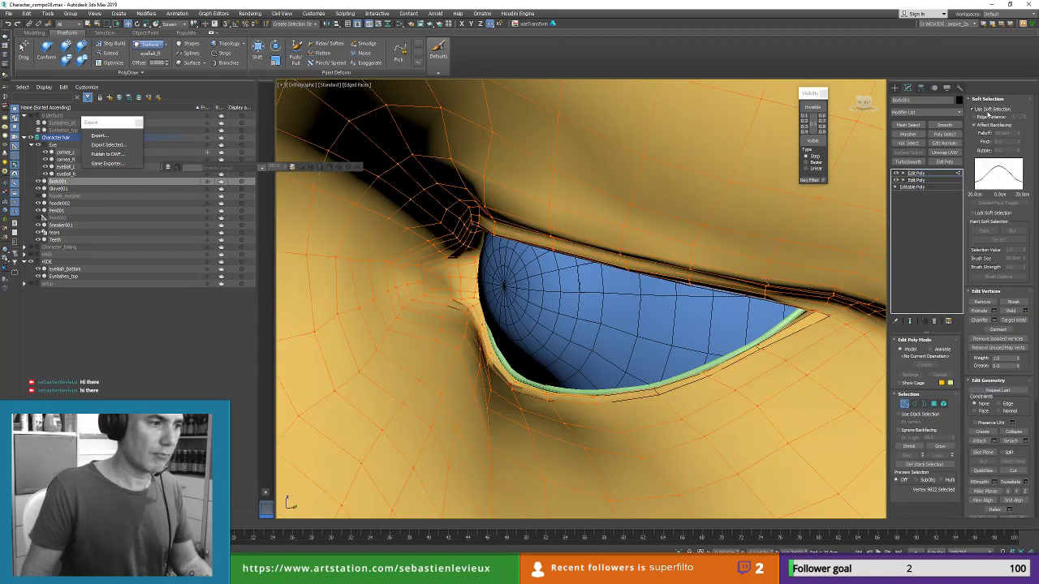
pyautogui.rightClick(1021, 134)
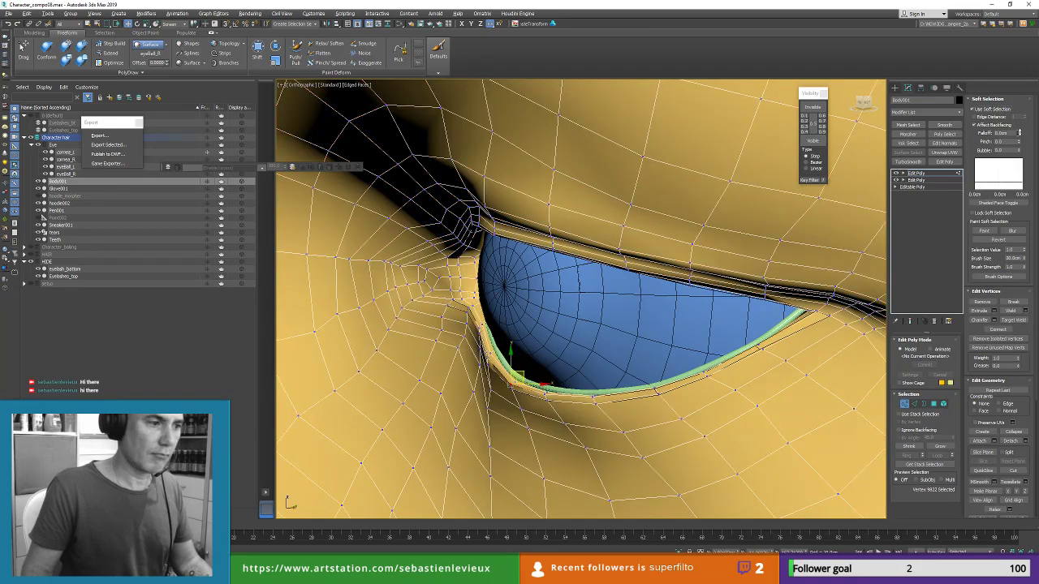
pyautogui.moveTo(1019, 134); pyautogui.dragTo(1012, 128)
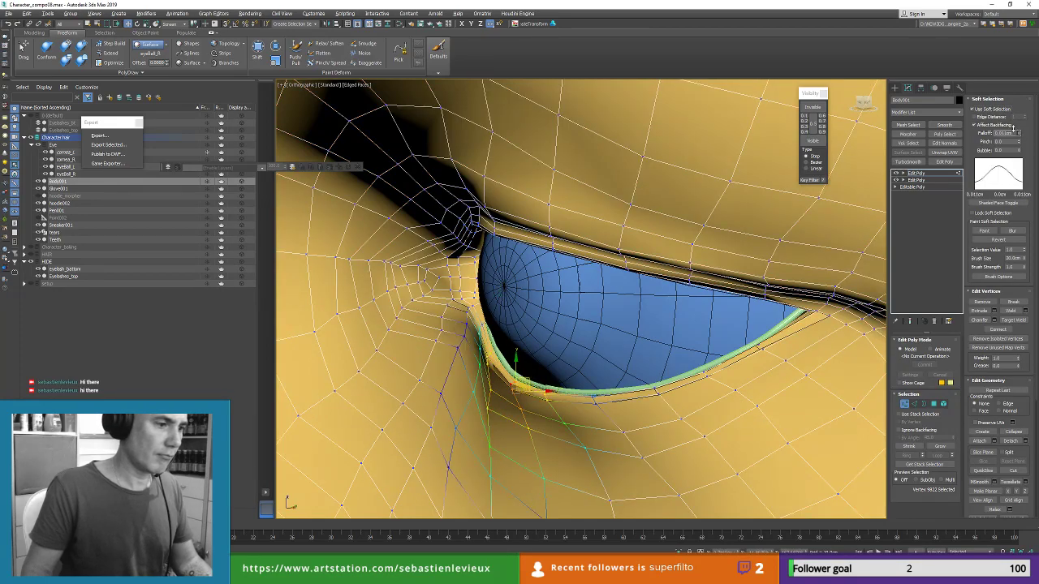
# Step: Switch the move gizmo's reference axes and adjust the left eye's lower-lid vertices near the inner corner
pyautogui.keyDown('alt'); pyautogui.moveTo(481, 324); pyautogui.dragTo(524, 303, button='middle'); pyautogui.keyUp('alt')
pyautogui.keyDown('alt'); pyautogui.rightClick(522, 389); pyautogui.keyUp('alt')
pyautogui.click(538, 358)
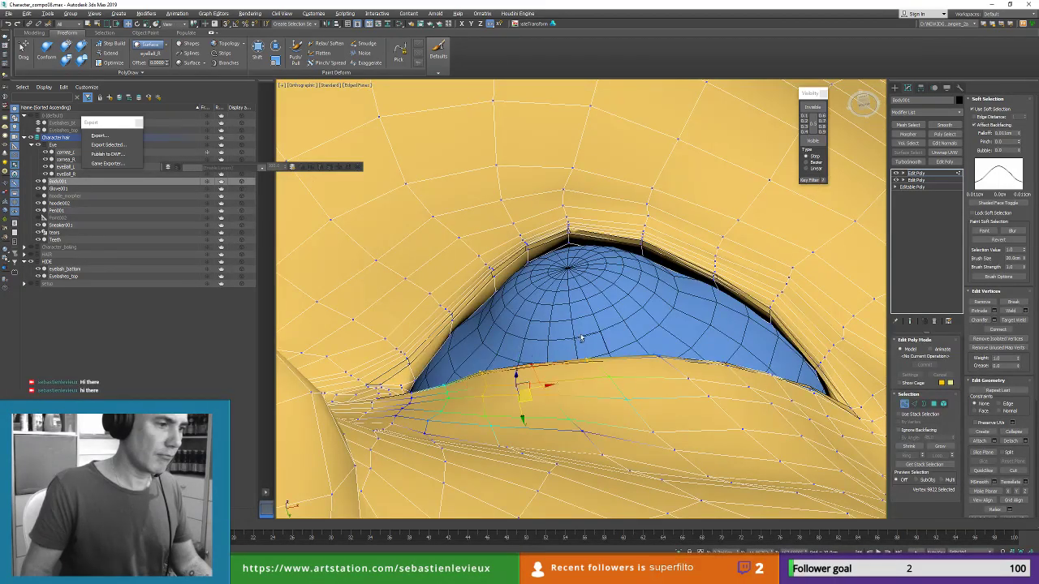
pyautogui.keyDown('alt'); pyautogui.moveTo(581, 338); pyautogui.dragTo(513, 380, button='middle'); pyautogui.keyUp('alt')
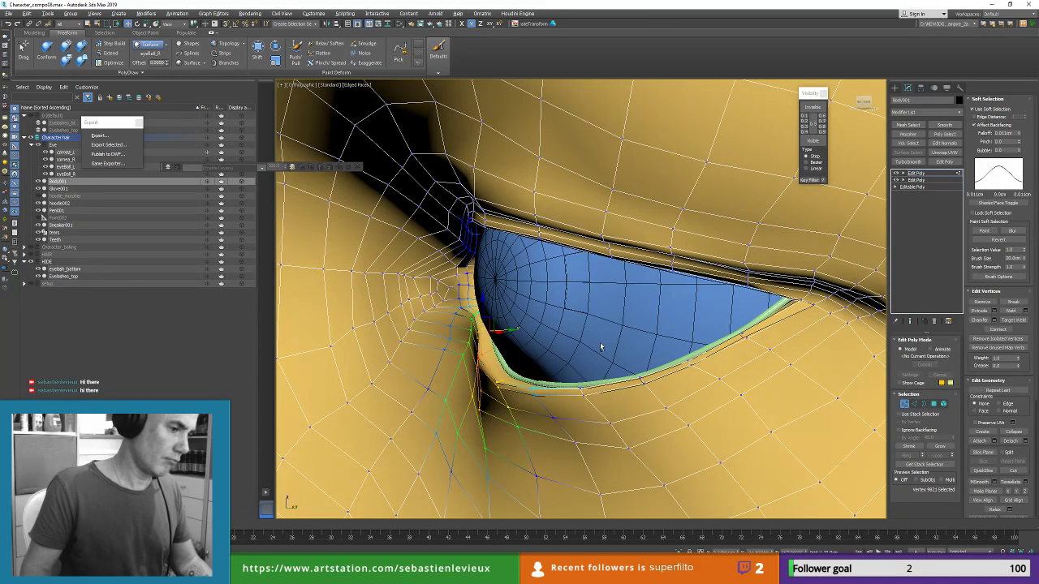
pyautogui.moveTo(600, 348)
pyautogui.keyDown('alt'); pyautogui.mouseDown(button='middle')
pyautogui.moveTo(689, 346)
pyautogui.moveTo(592, 361)
pyautogui.mouseUp(button='middle'); pyautogui.keyUp('alt')
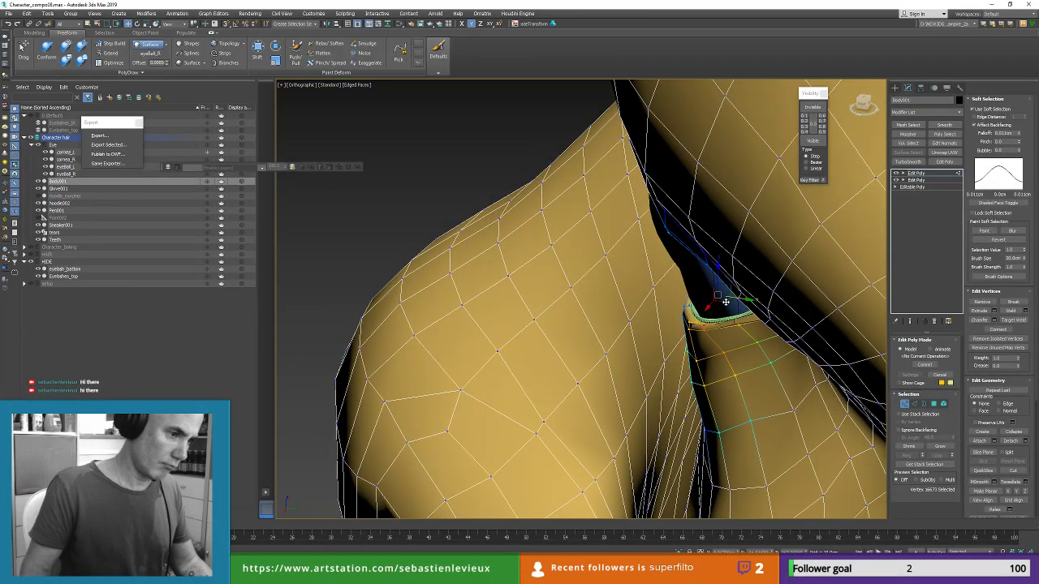
# Step: Nudge further lower-lid vertices and one upper-lid vertex of the left eye to bring the lids against the eyeball
pyautogui.keyDown('alt'); pyautogui.moveTo(744, 299); pyautogui.dragTo(722, 272, button='middle'); pyautogui.keyUp('alt')
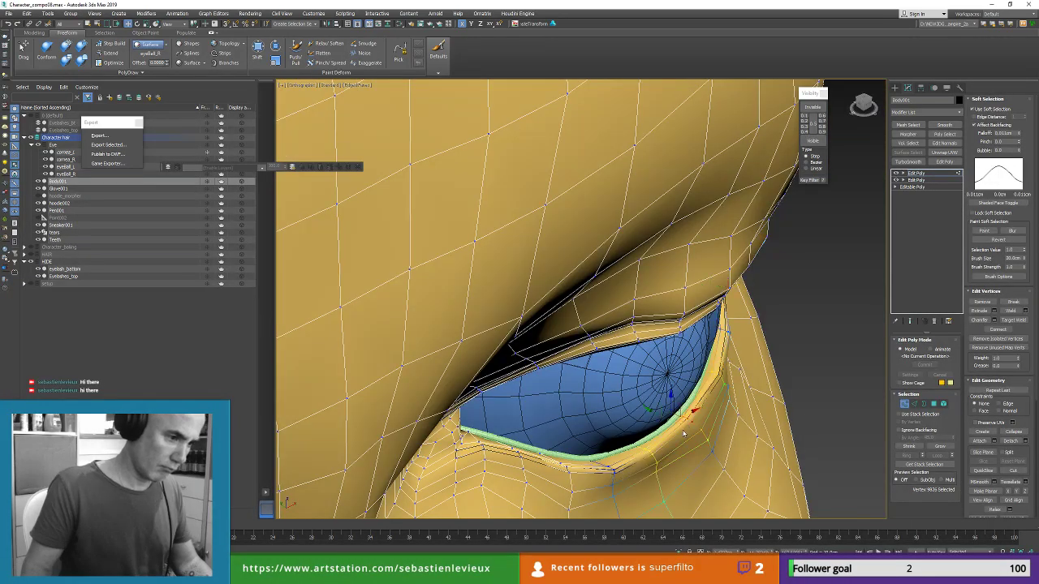
pyautogui.moveTo(655, 413); pyautogui.dragTo(659, 413)
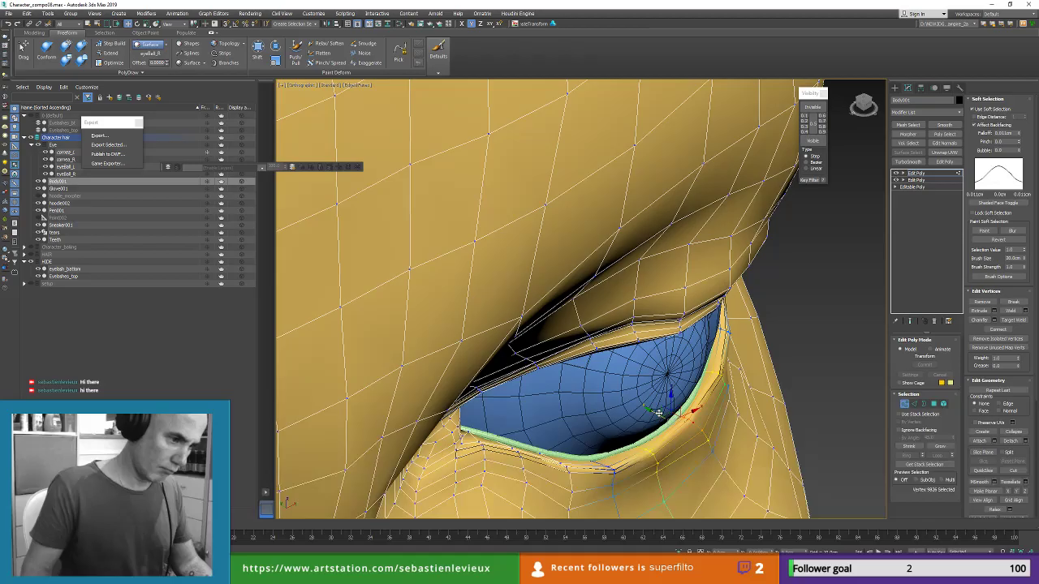
pyautogui.keyDown('alt'); pyautogui.moveTo(659, 414); pyautogui.dragTo(570, 376, button='middle'); pyautogui.keyUp('alt')
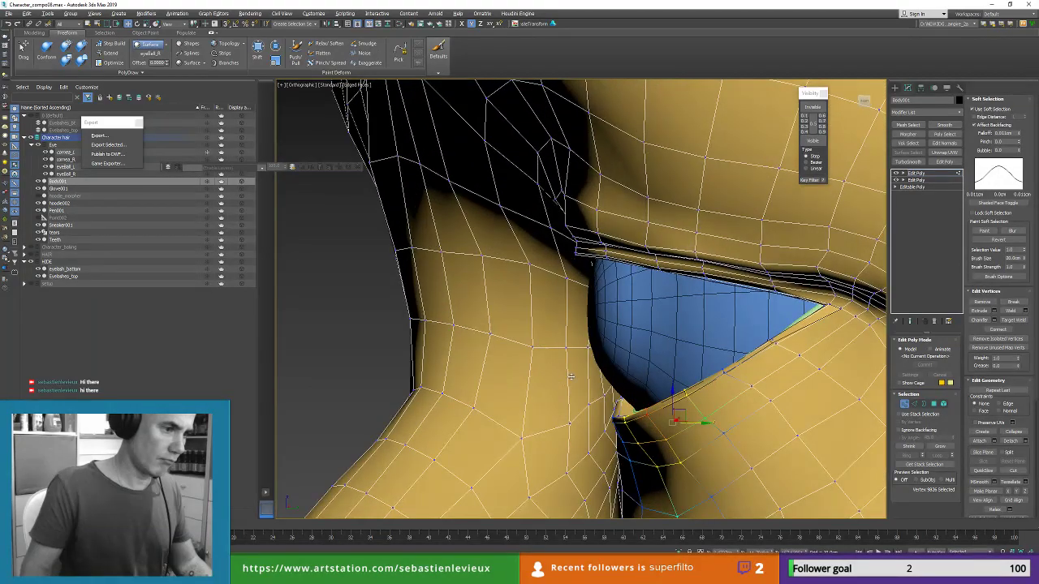
pyautogui.click(732, 290)
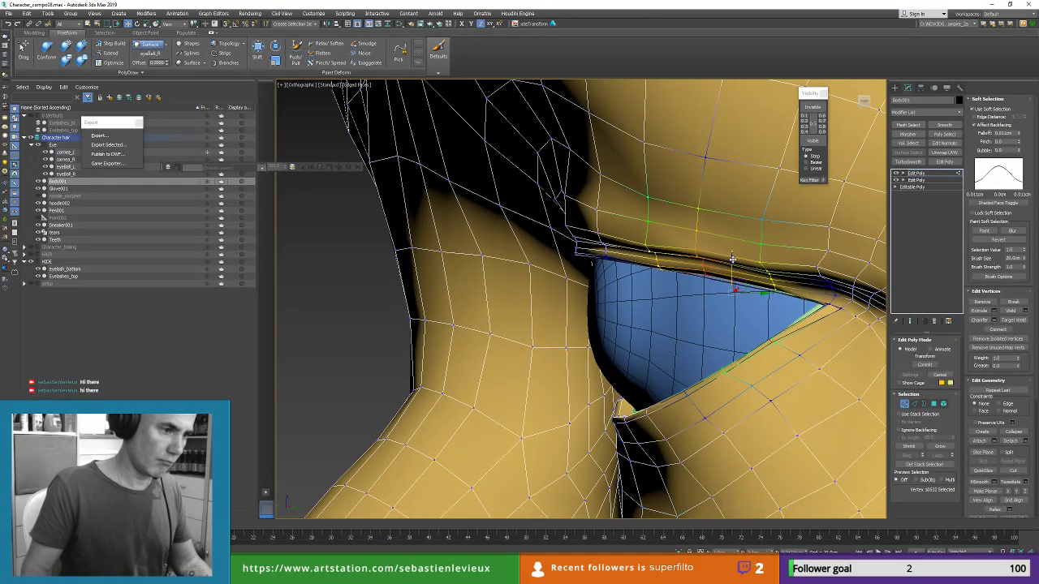
pyautogui.scroll(-3, 672, 276)
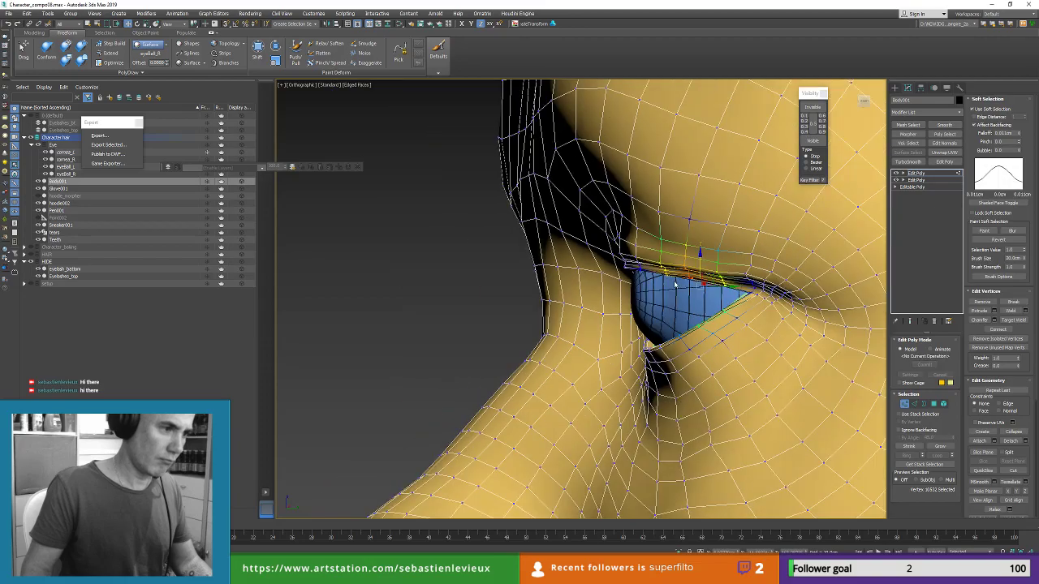
# Step: Adjust the lower-lid vertices of the character's right eye with soft selection from several angles
pyautogui.keyDown('alt'); pyautogui.moveTo(673, 279); pyautogui.dragTo(734, 296, button='middle'); pyautogui.keyUp('alt')
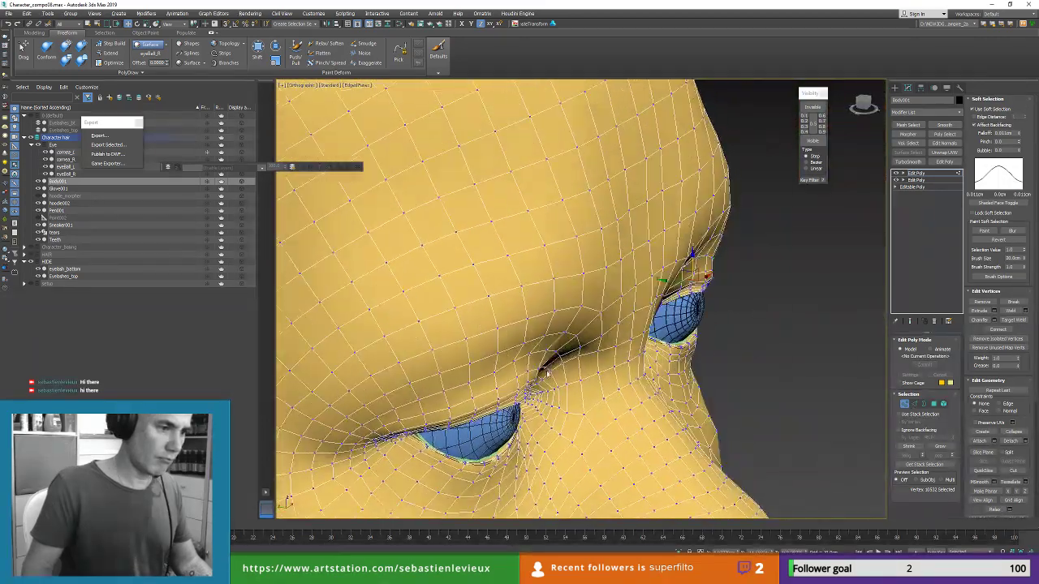
pyautogui.scroll(4, 469, 454)
pyautogui.moveTo(469, 455); pyautogui.dragTo(552, 318, button='middle')
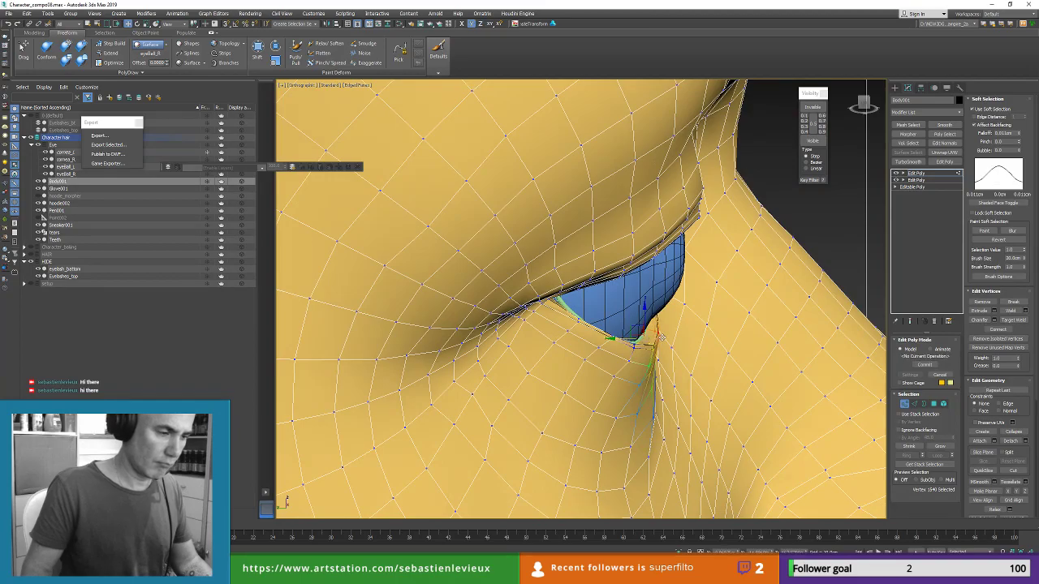
pyautogui.keyDown('alt'); pyautogui.moveTo(661, 346); pyautogui.dragTo(634, 247, button='middle'); pyautogui.keyUp('alt')
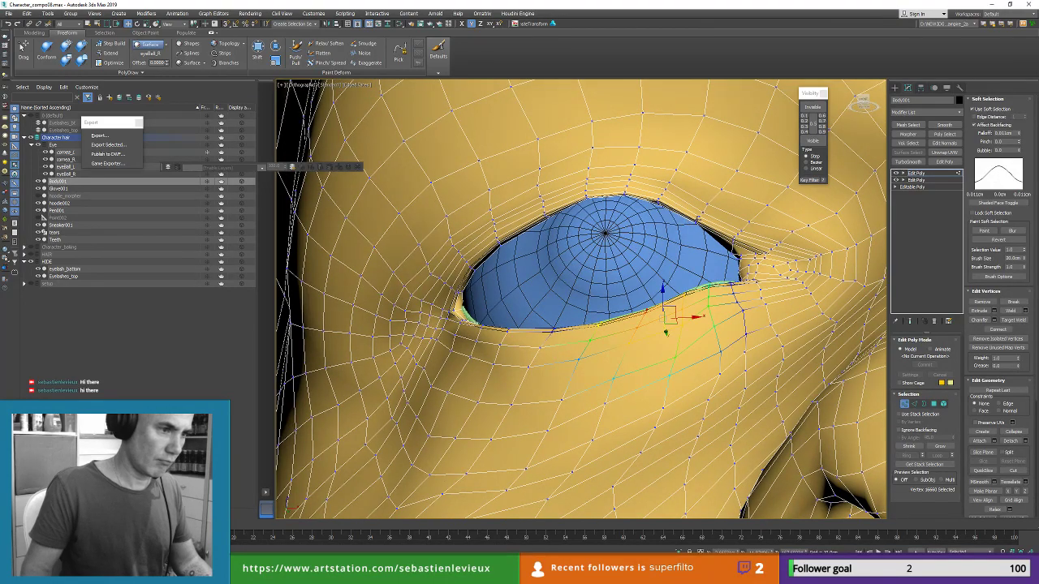
# Step: Adjust the right eye's upper-lid vertices, undoing one unwanted move, and finish vertex editing on the body
pyautogui.moveTo(715, 215); pyautogui.dragTo(715, 217)
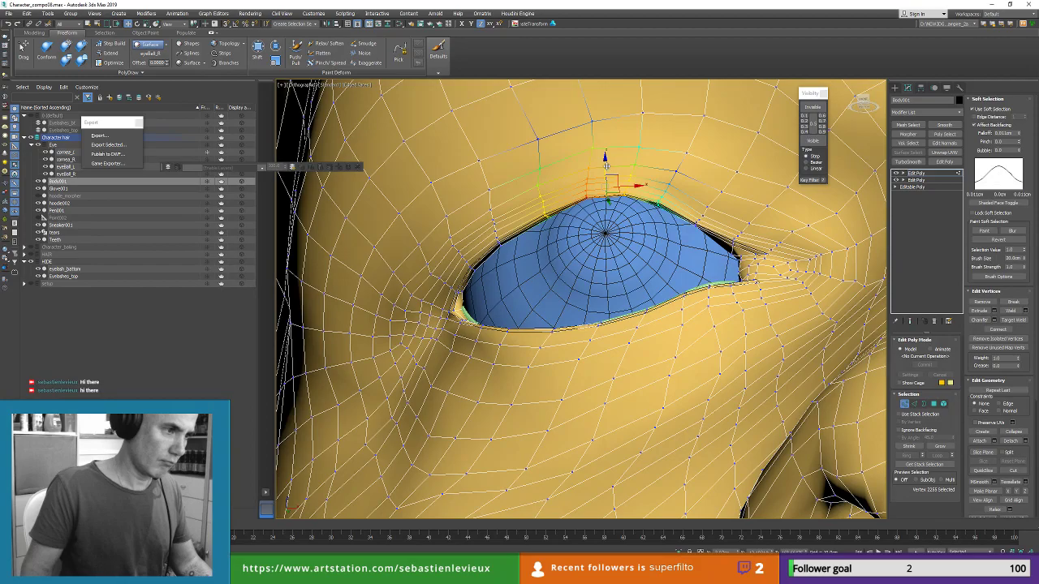
pyautogui.hotkey('ctrl', 'z')
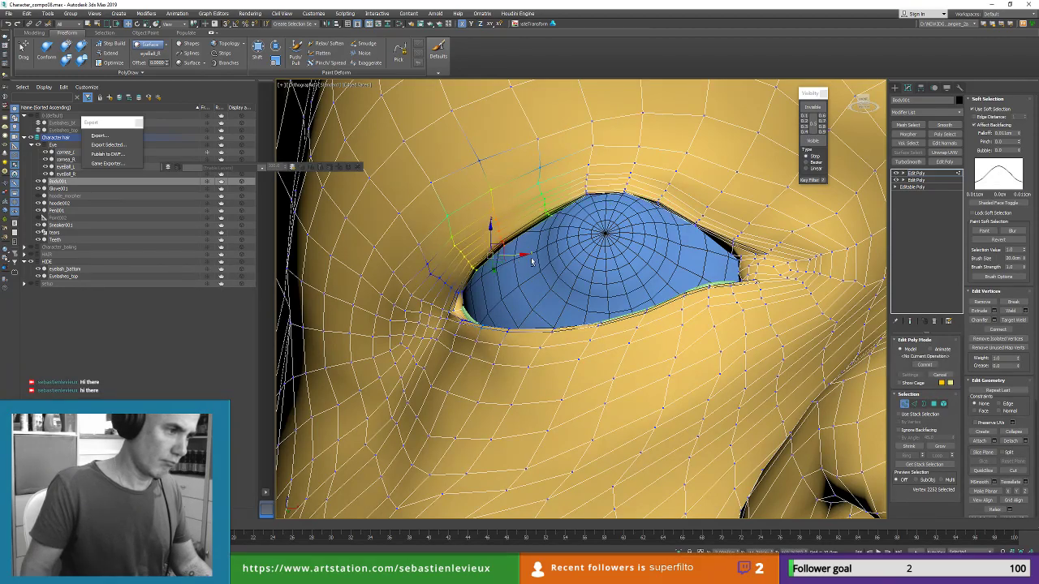
pyautogui.moveTo(531, 259)
pyautogui.keyDown('alt'); pyautogui.mouseDown(button='middle')
pyautogui.moveTo(597, 283)
pyautogui.moveTo(511, 258)
pyautogui.mouseUp(button='middle'); pyautogui.keyUp('alt')
pyautogui.scroll(-5, 596, 278)
pyautogui.scroll(-4, 511, 258)
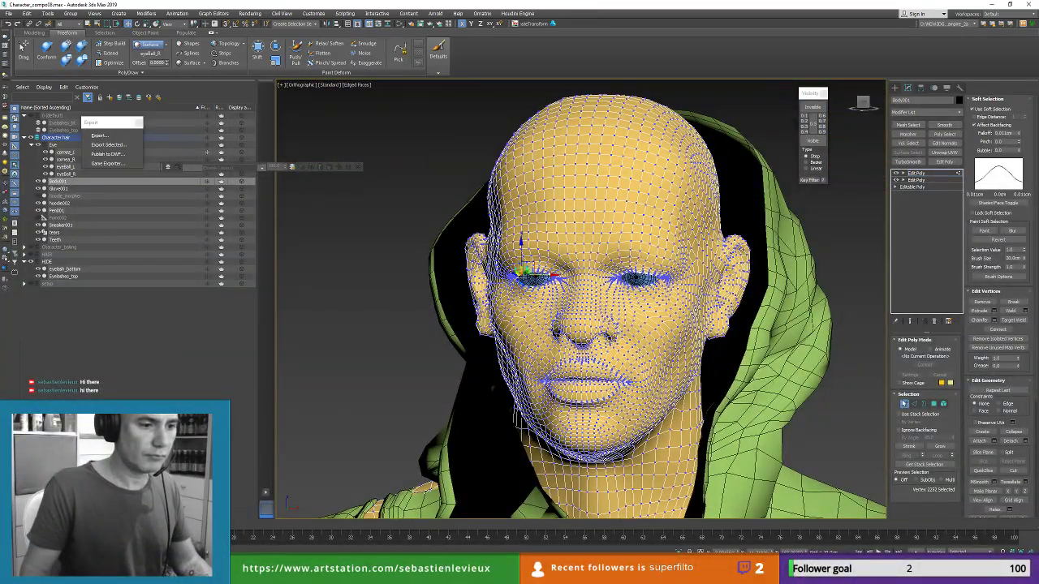
pyautogui.click(904, 404)
pyautogui.scroll(-9, 613, 244)
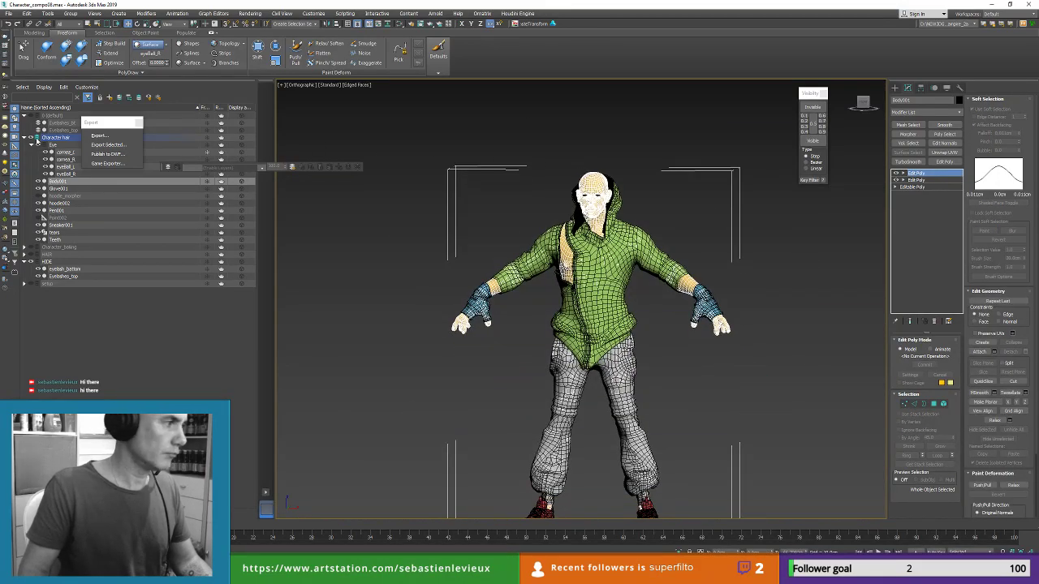
# Step: Unhide the default layer's eyelashes, select all visible character objects and export the selection as FBX, overwriting Full Chara.FBX
pyautogui.click(32, 116)
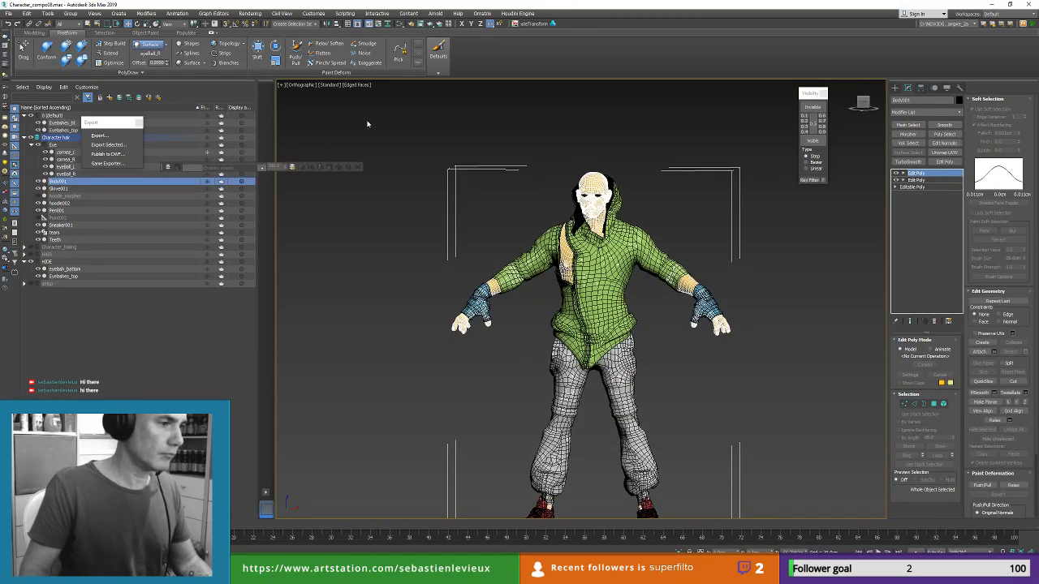
pyautogui.scroll(-3, 407, 148)
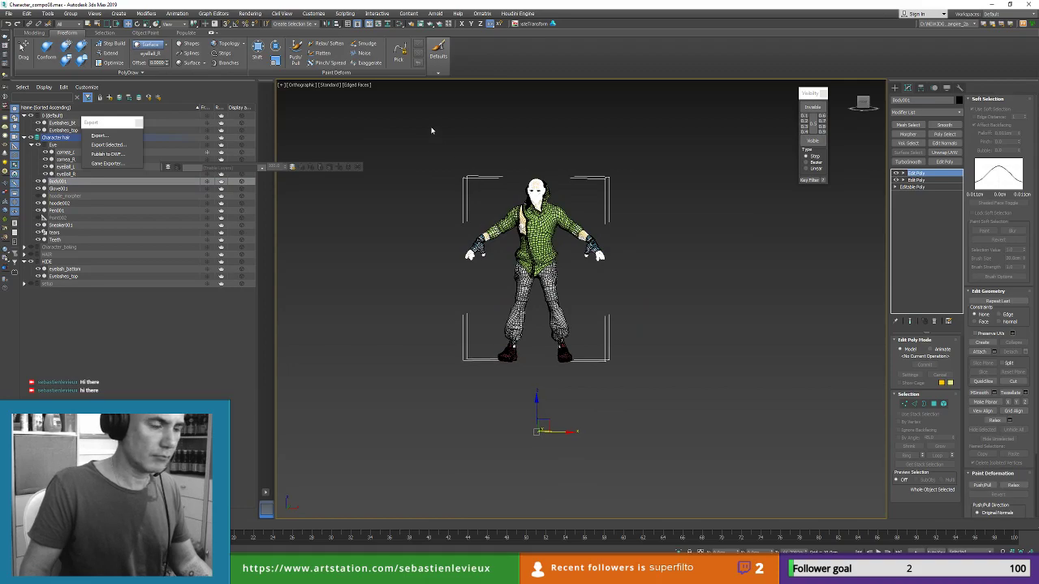
pyautogui.hotkey('ctrl', 'a')
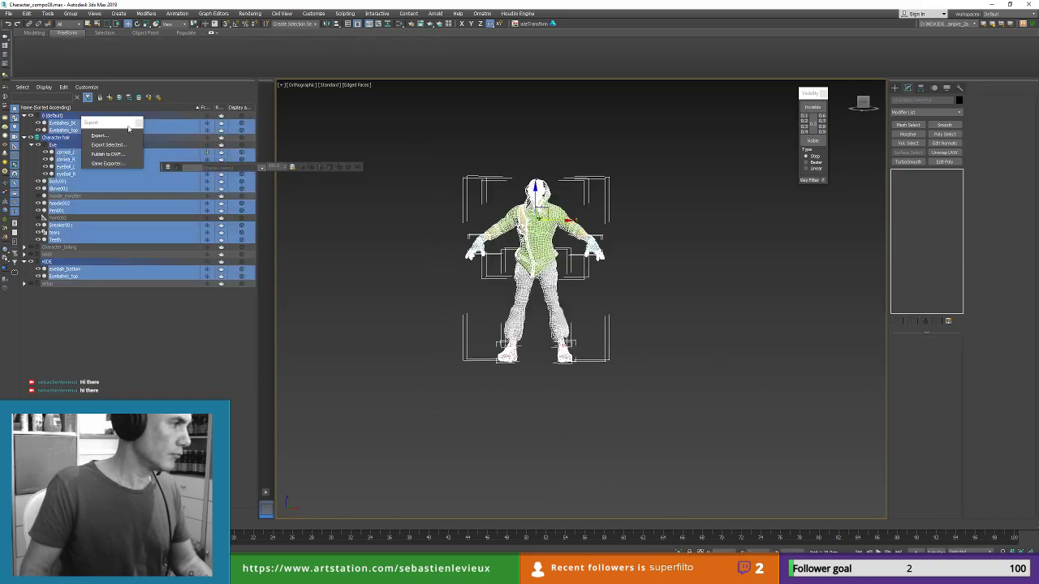
pyautogui.click(105, 145)
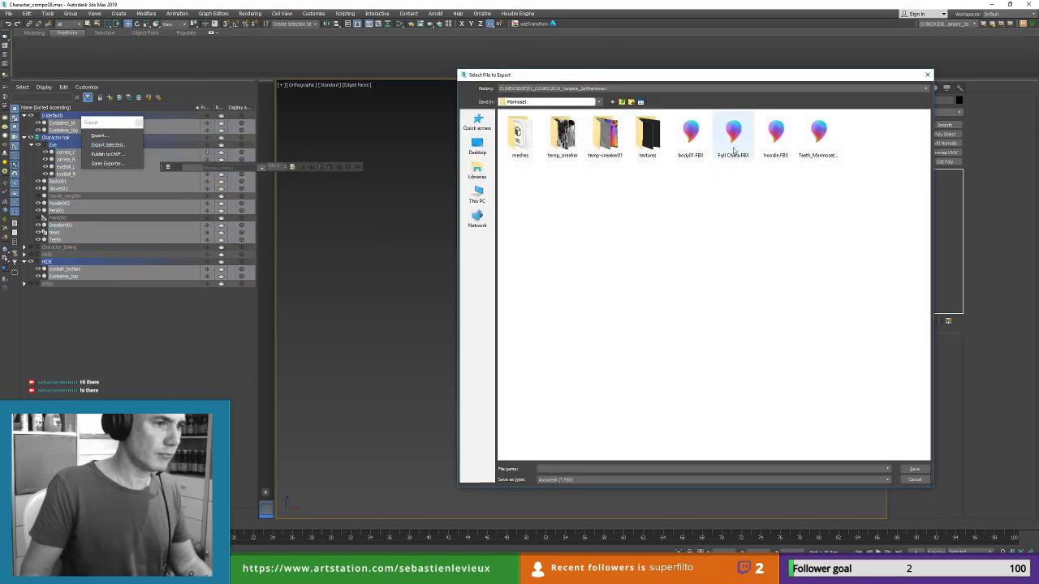
pyautogui.doubleClick(734, 135)
pyautogui.click(542, 318)
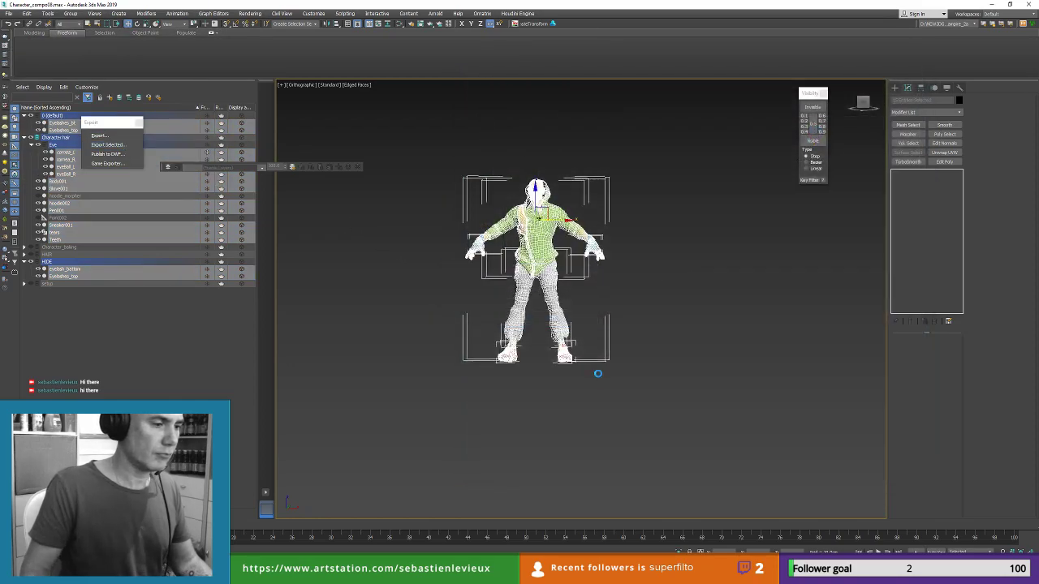
pyautogui.click(589, 395)
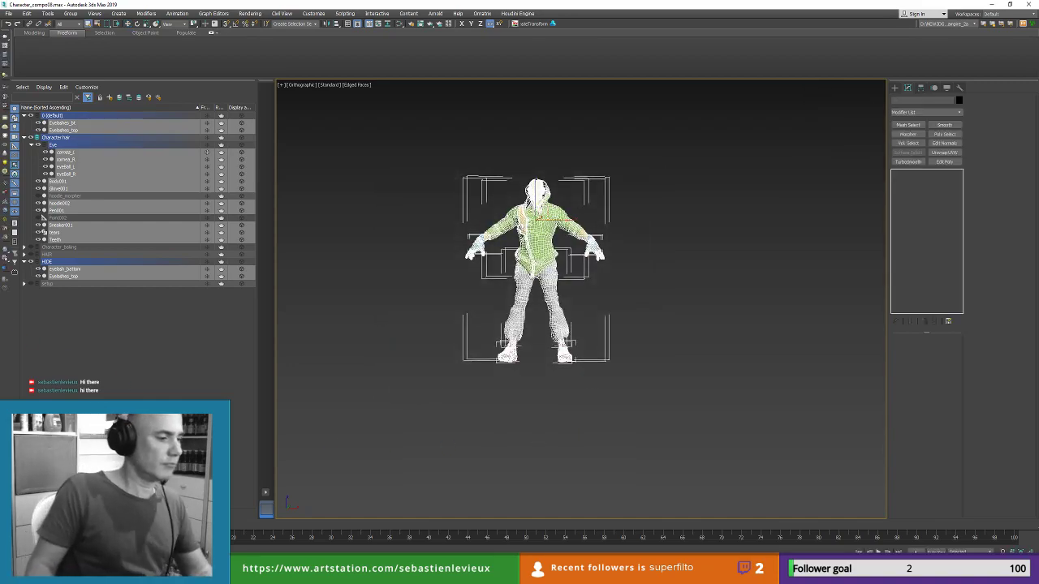
# Step: Close the export warning, switch to Marmoset Toolbag and apply the TEAR material to the reloaded tears mesh
pyautogui.click(318, 561)
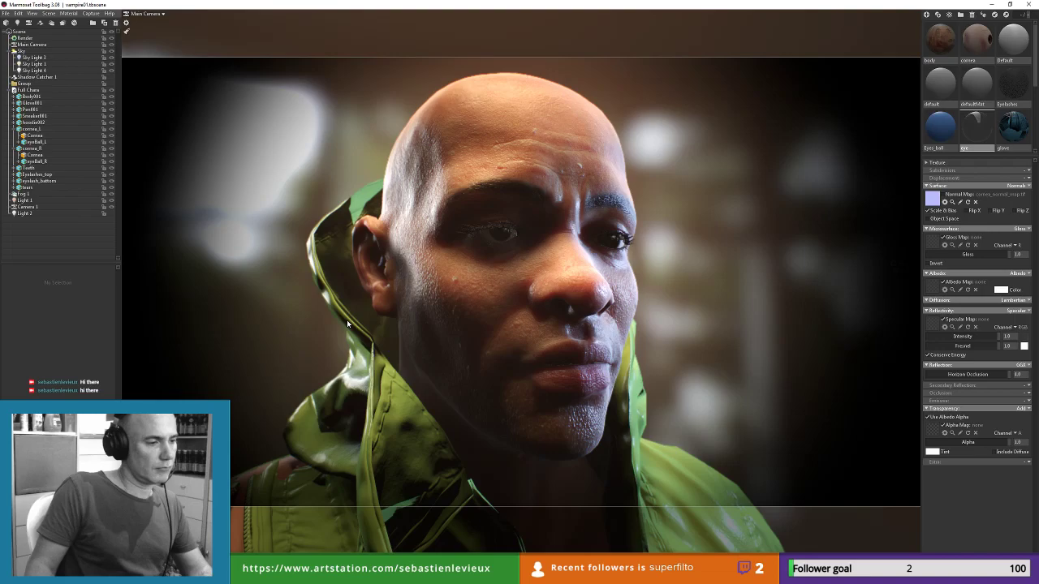
pyautogui.click(25, 187)
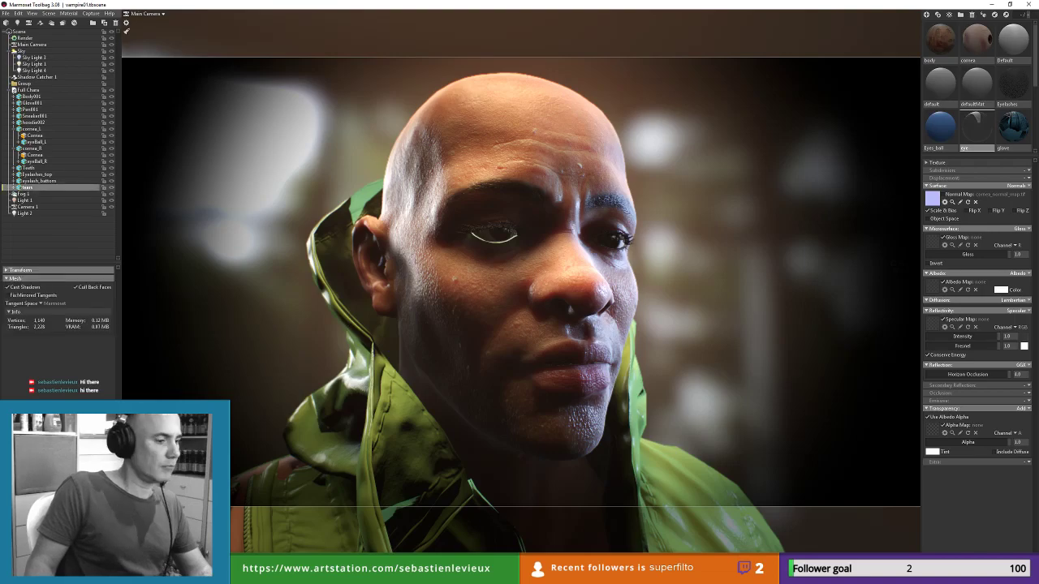
pyautogui.hotkey('alt', 'Tab')
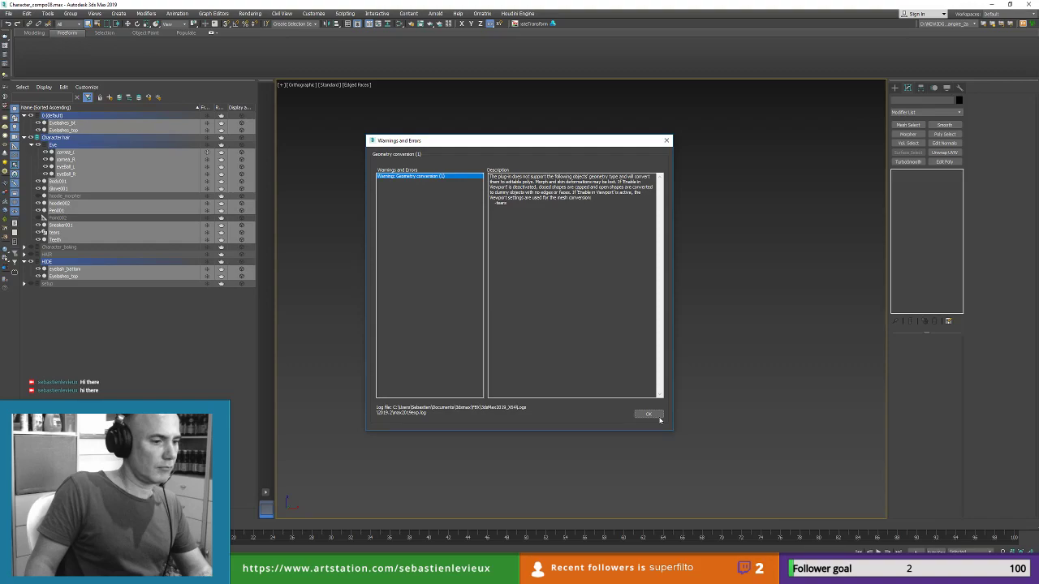
pyautogui.hotkey('alt', 'Tab')
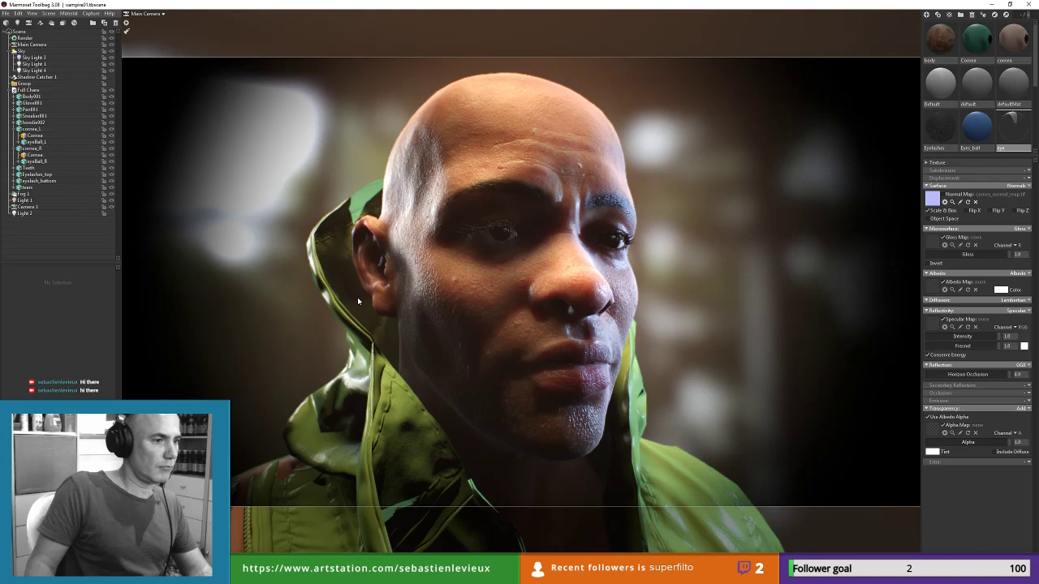
pyautogui.click(27, 187)
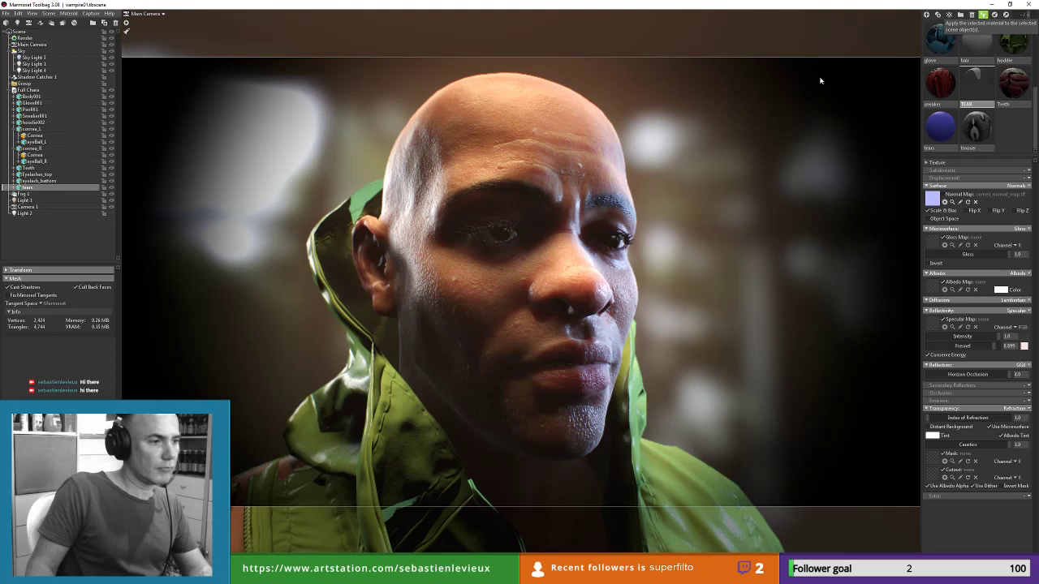
pyautogui.click(480, 237)
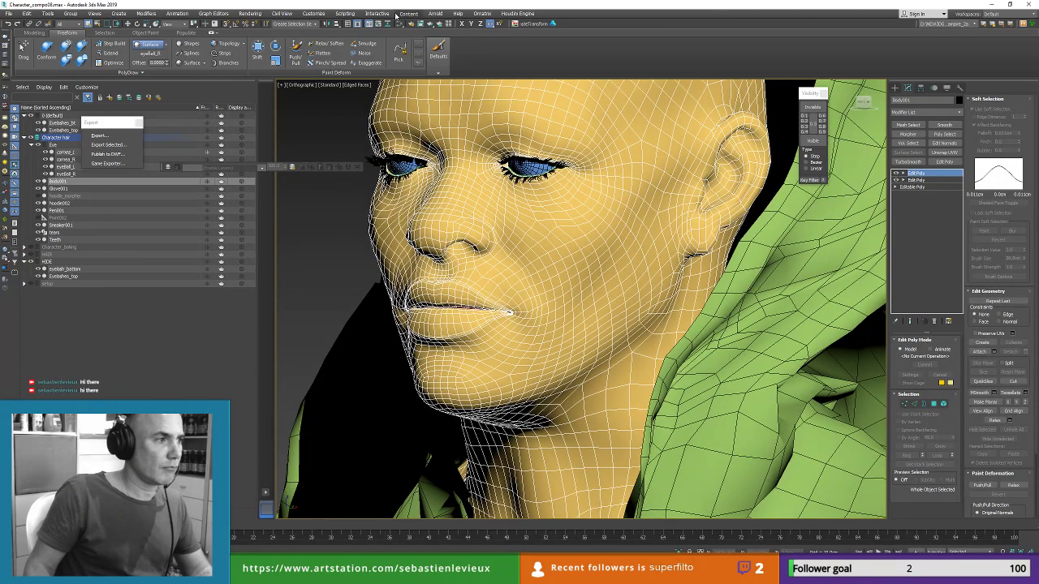
# Step: Switch back to 3ds Max and add Ornatrix hair to the body with the Fur Ball groom preset
pyautogui.click(345, 14)
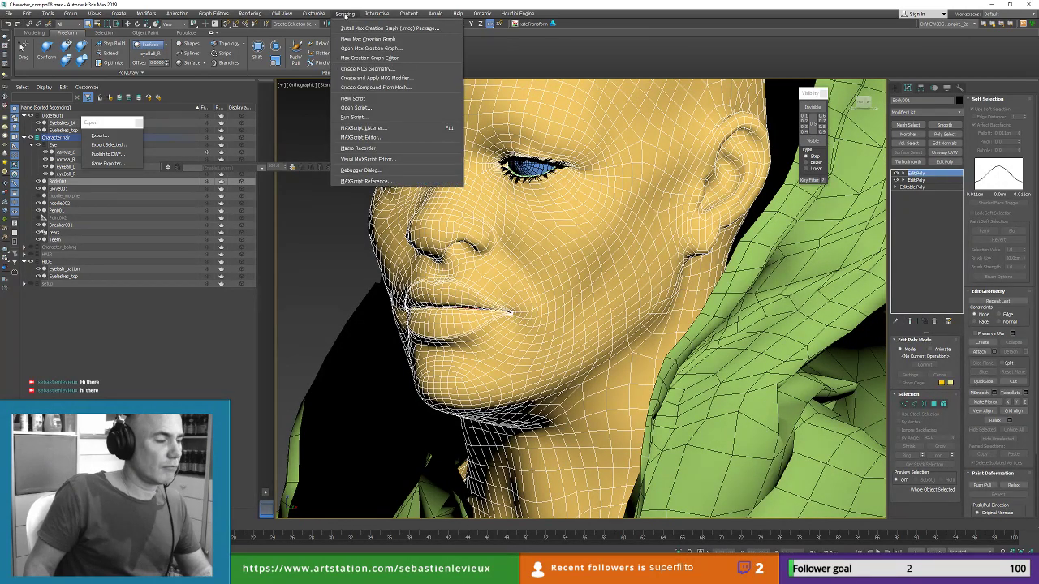
pyautogui.moveTo(258, 18)
pyautogui.click(313, 15)
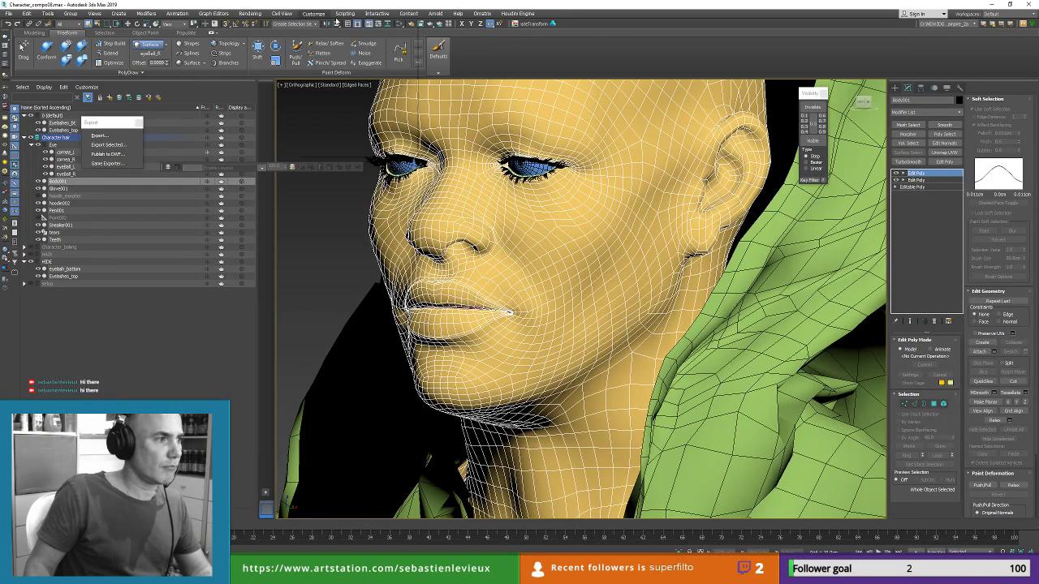
pyautogui.click(482, 14)
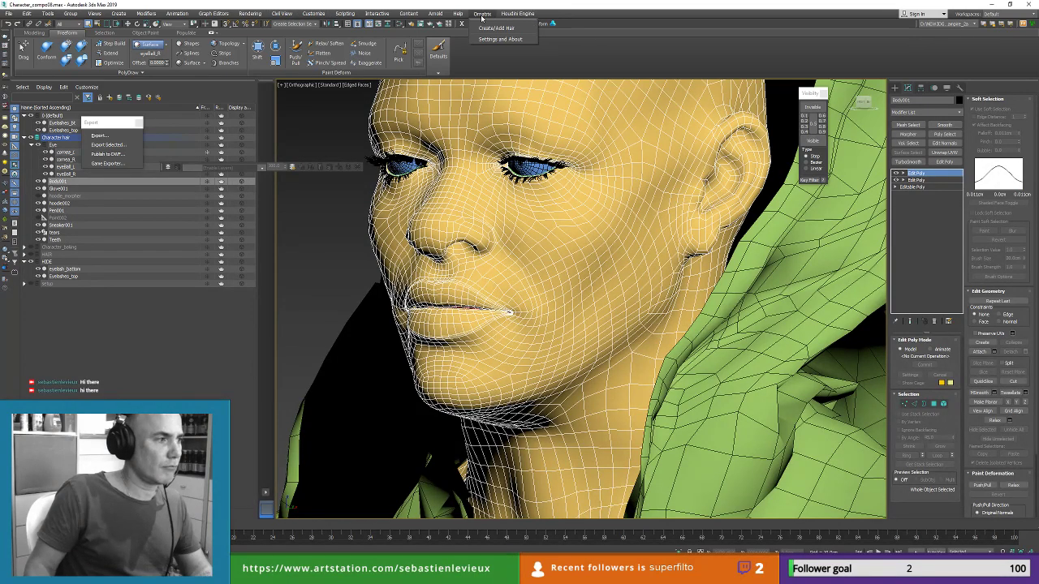
pyautogui.click(497, 29)
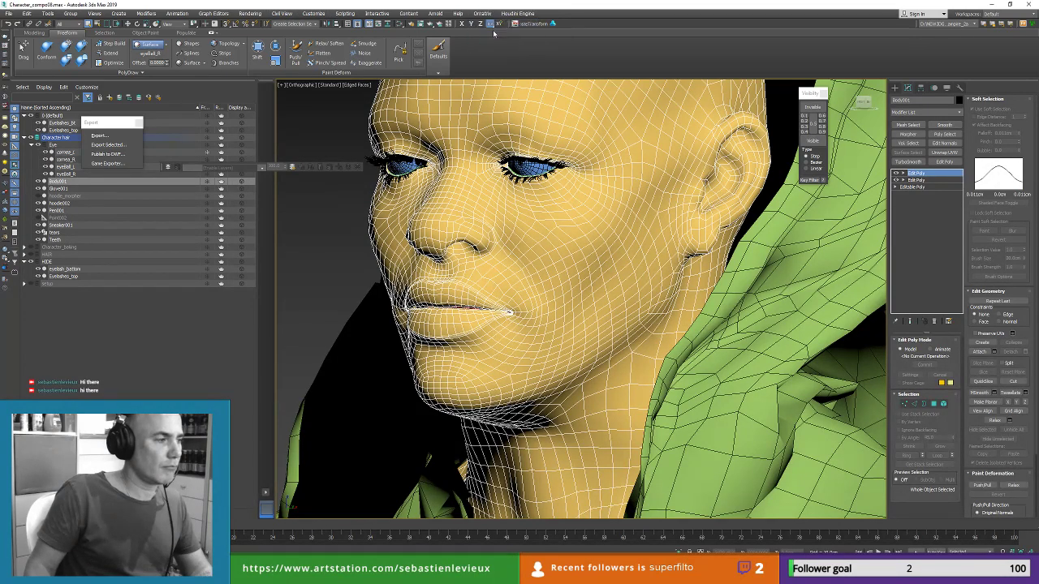
pyautogui.click(468, 243)
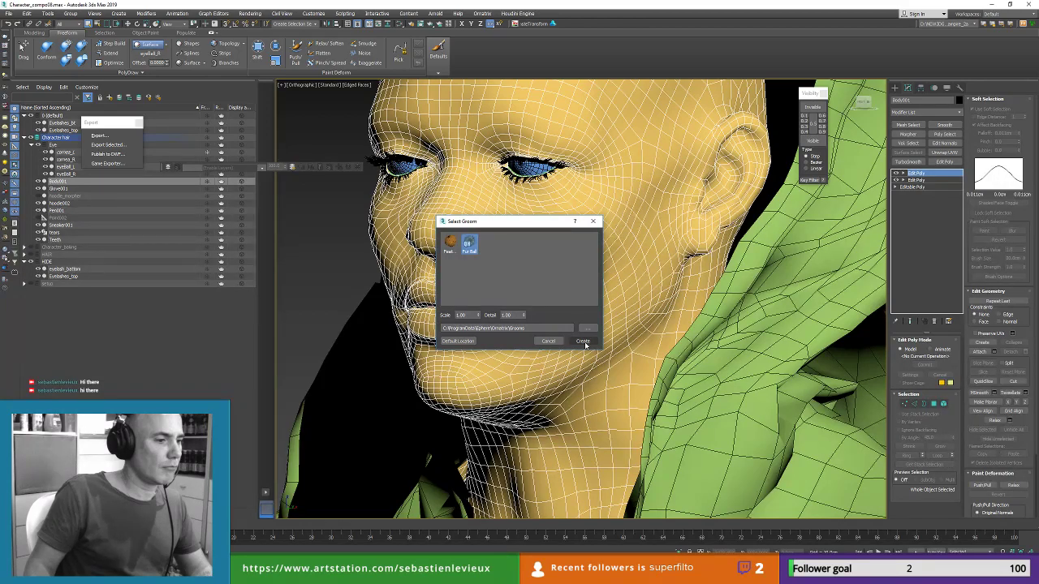
pyautogui.click(585, 342)
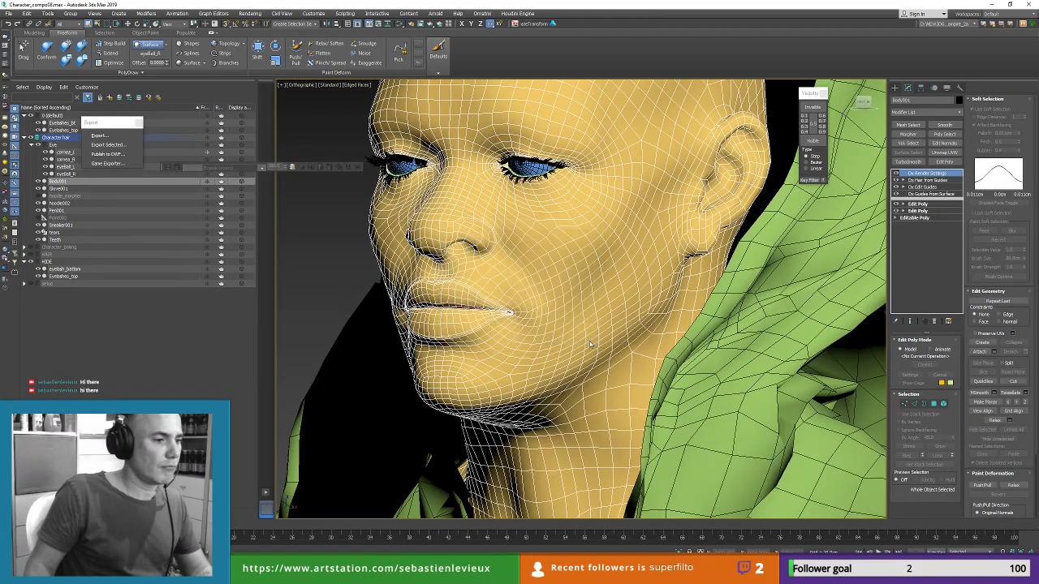
# Step: Greatly reduce the guide length in the fur's Ox Guides from Surface modifier
pyautogui.press('z')
pyautogui.moveTo(591, 260); pyautogui.dragTo(535, 226, button='middle')
pyautogui.scroll(-12, 534, 227)
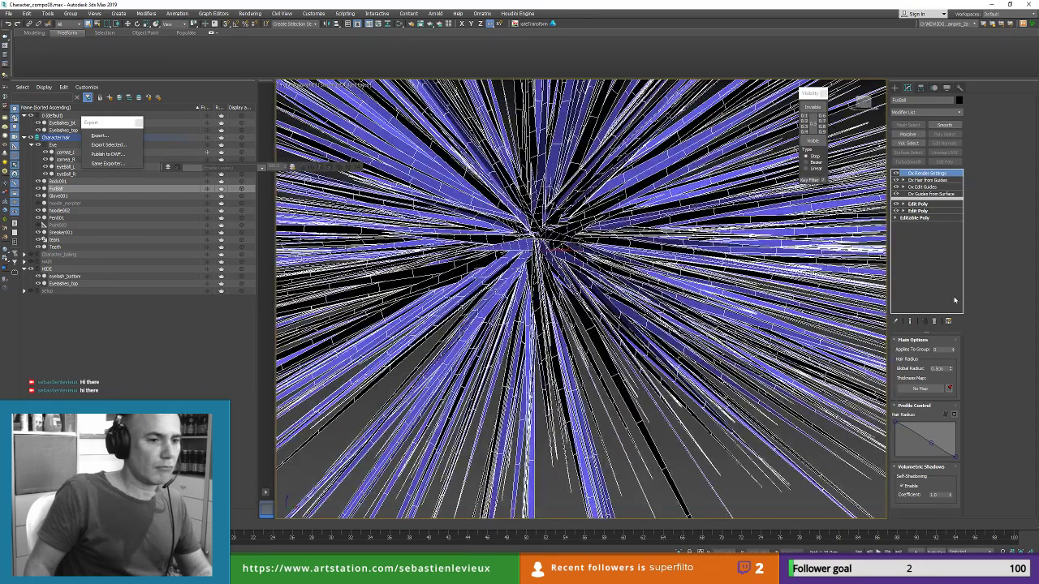
pyautogui.click(925, 194)
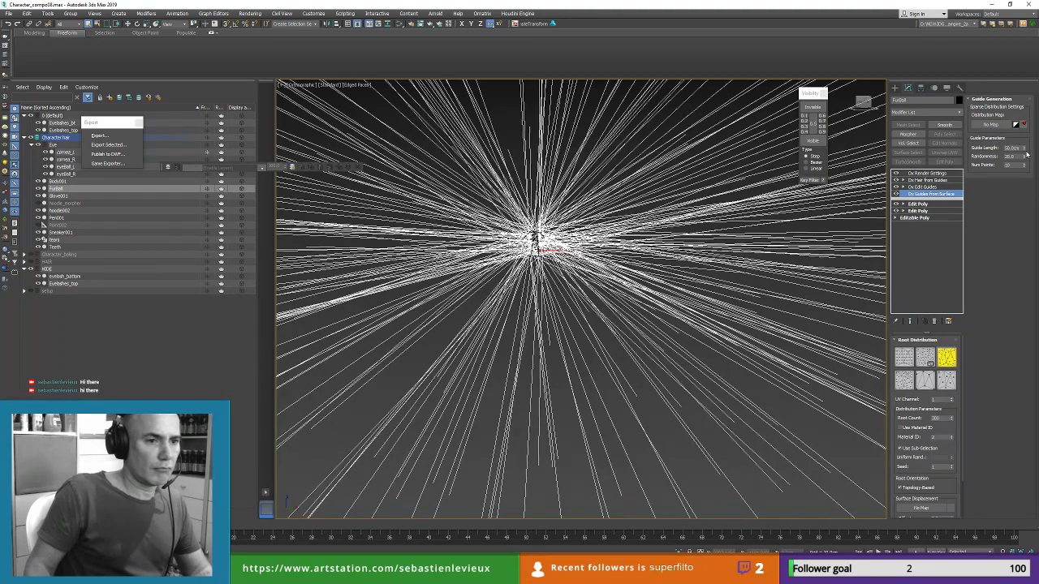
pyautogui.moveTo(1025, 151); pyautogui.dragTo(1024, 188)
pyautogui.scroll(10, 536, 227)
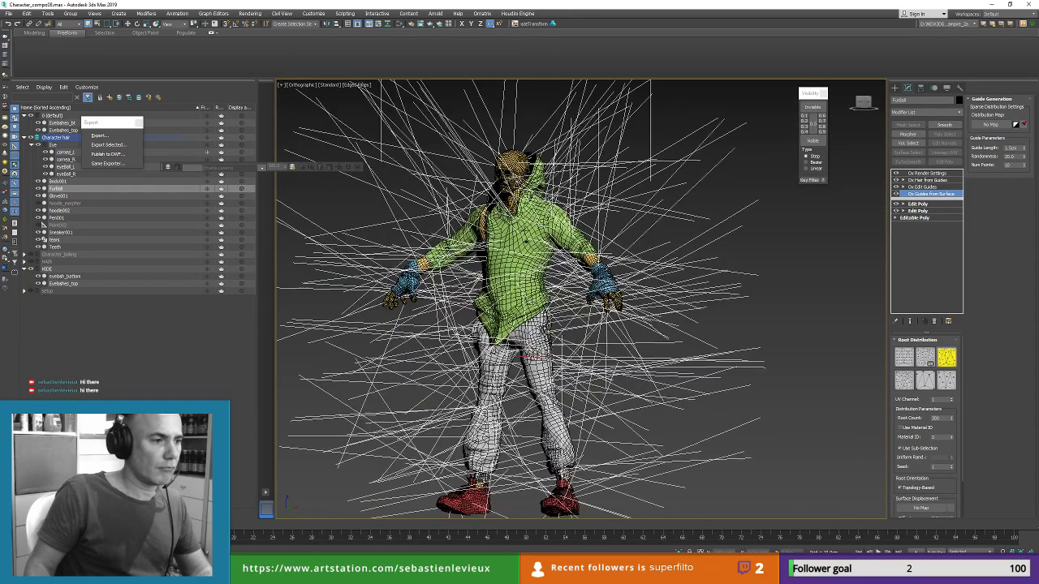
pyautogui.moveTo(520, 138); pyautogui.dragTo(552, 227, button='middle')
pyautogui.keyDown('alt'); pyautogui.moveTo(552, 227); pyautogui.dragTo(545, 179, button='middle'); pyautogui.keyUp('alt')
# Step: Examine the length of the hair guides in isolation and around the character's head
pyautogui.hotkey('alt', 'q')
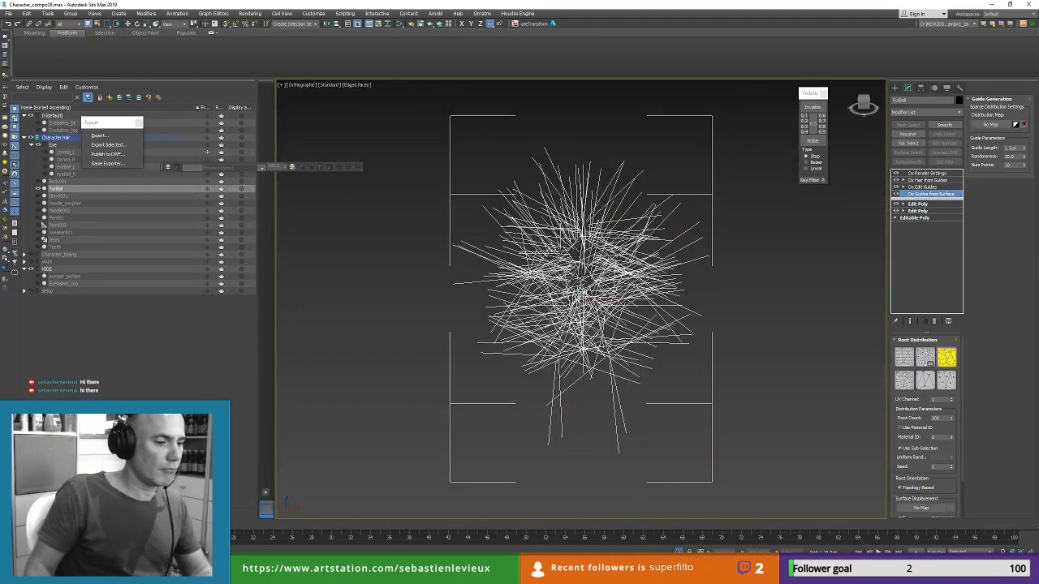
pyautogui.hotkey('alt', 'q')
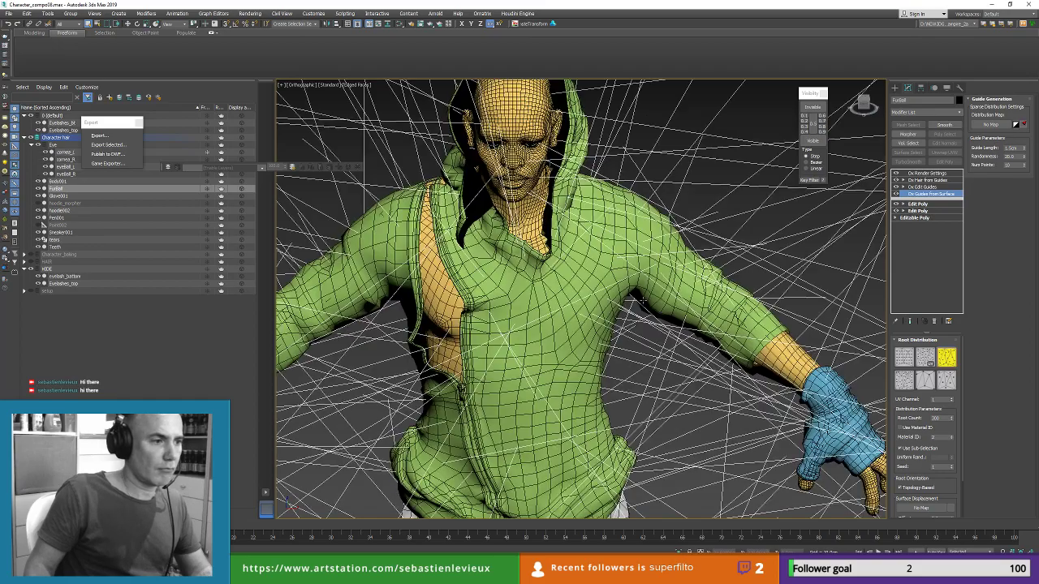
pyautogui.scroll(8, 531, 187)
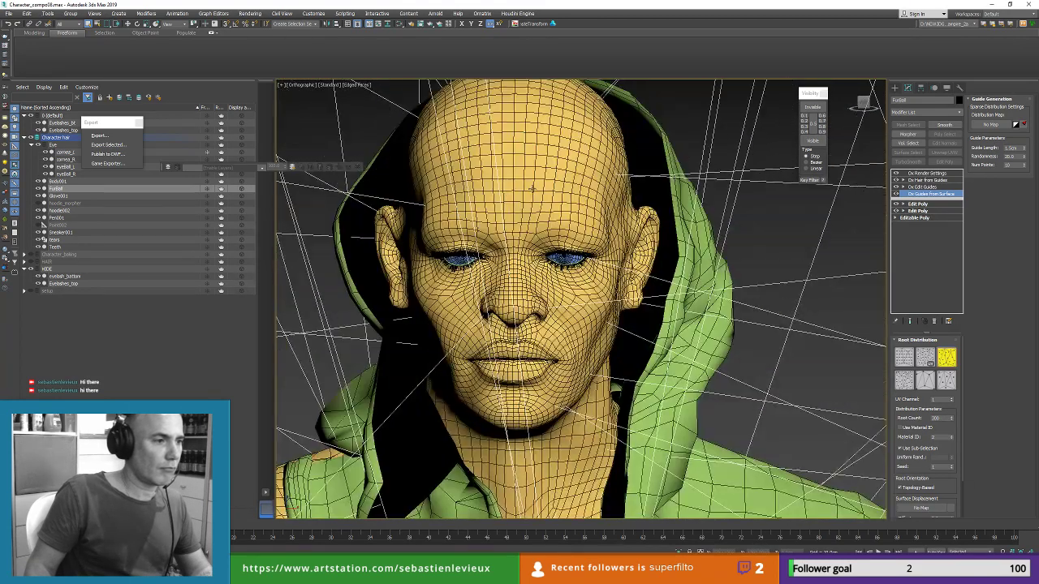
pyautogui.click(531, 188)
pyautogui.hotkey('alt', 'q')
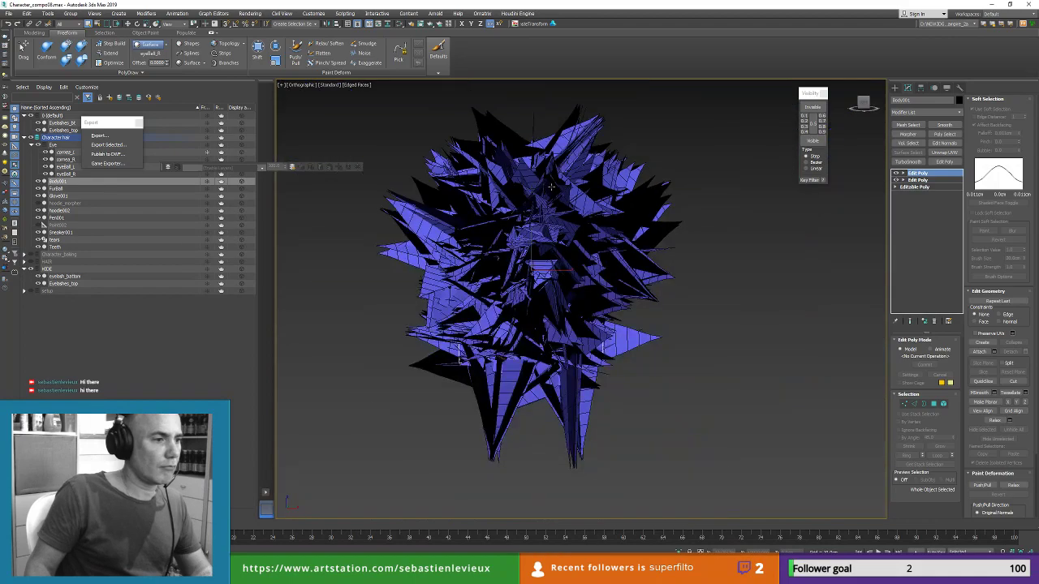
# Step: Turn off Ox Render Settings and Ox Hair from Guides on the fur object, check the remaining guides and delete the object
pyautogui.click(551, 186)
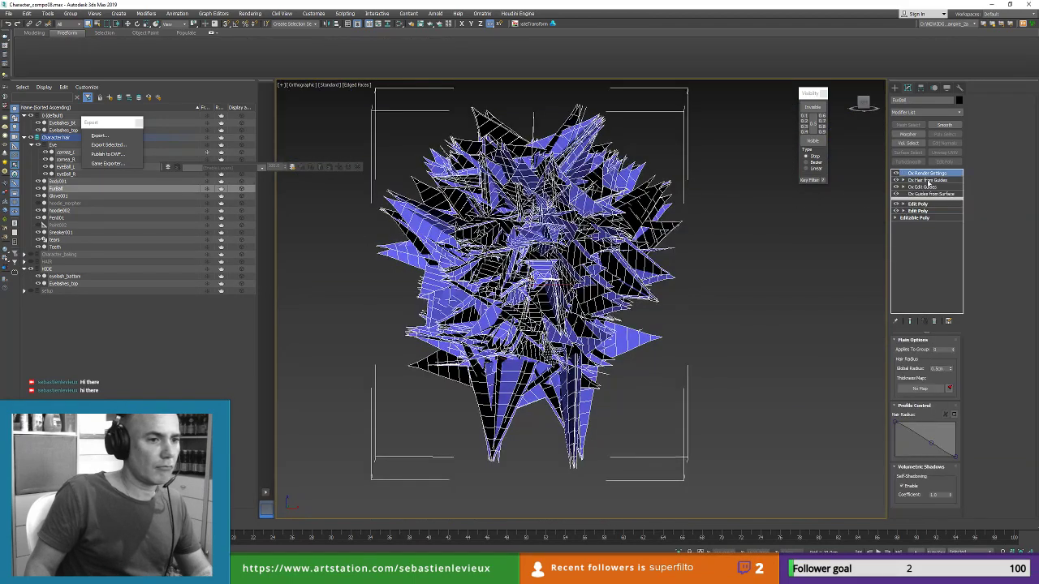
pyautogui.click(897, 173)
pyautogui.click(896, 181)
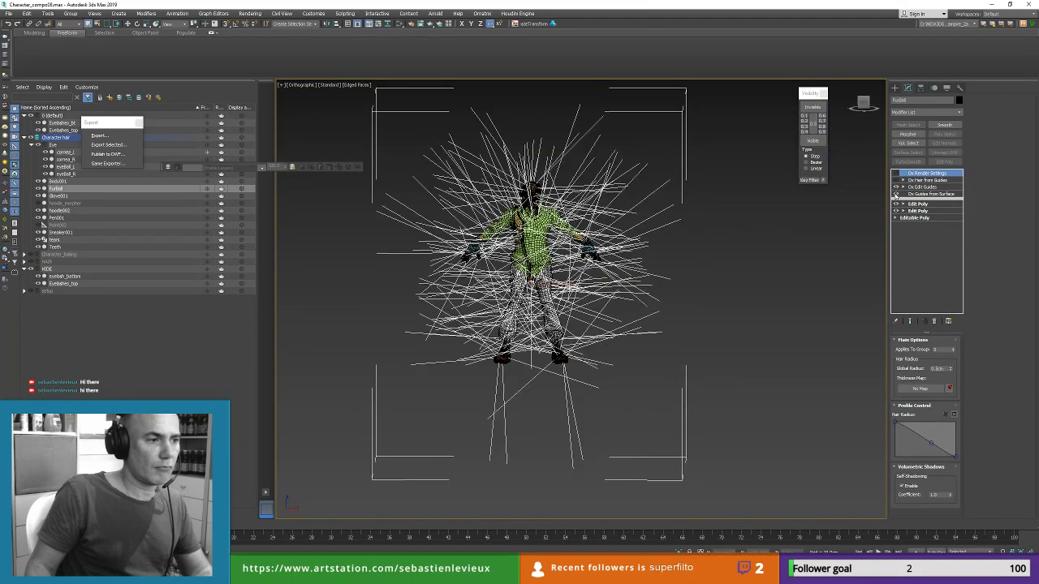
pyautogui.click(904, 194)
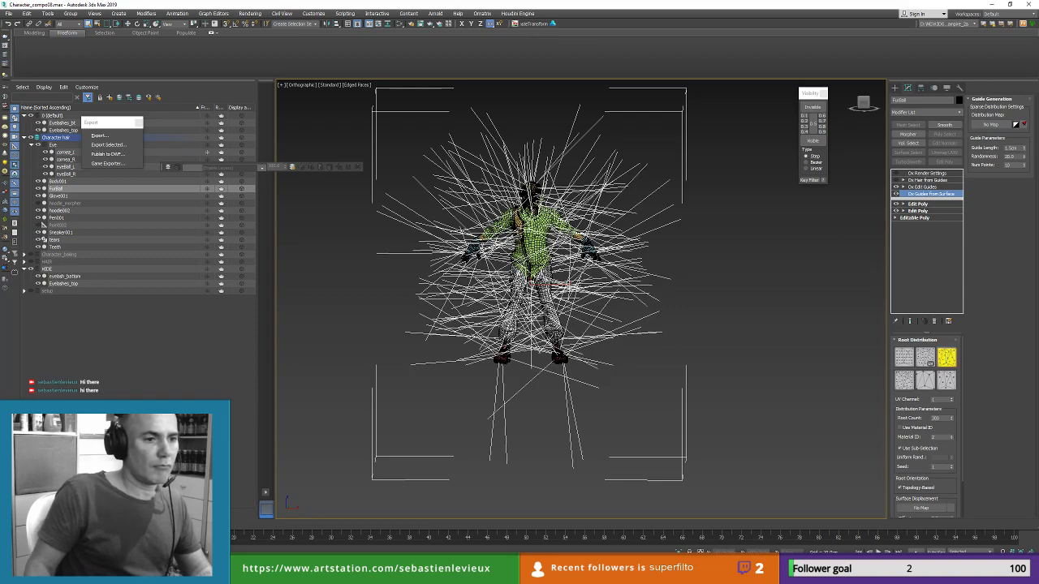
pyautogui.moveTo(522, 200); pyautogui.dragTo(539, 248, button='middle')
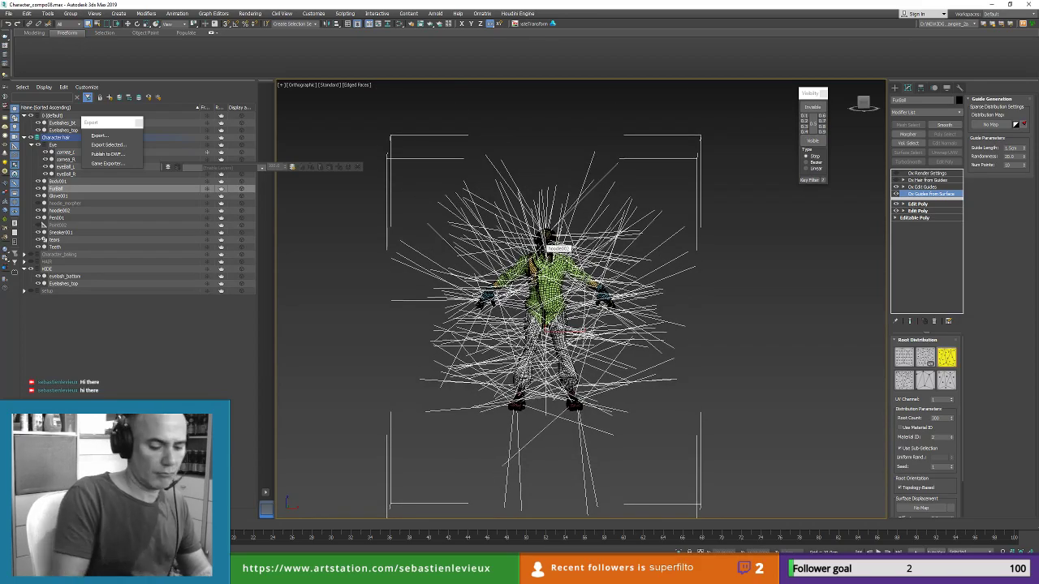
pyautogui.press('Delete')
# Step: Select the body mesh and collapse its Edit Poly modifiers into the base Editable Poly
pyautogui.scroll(3, 546, 246)
pyautogui.click(546, 246)
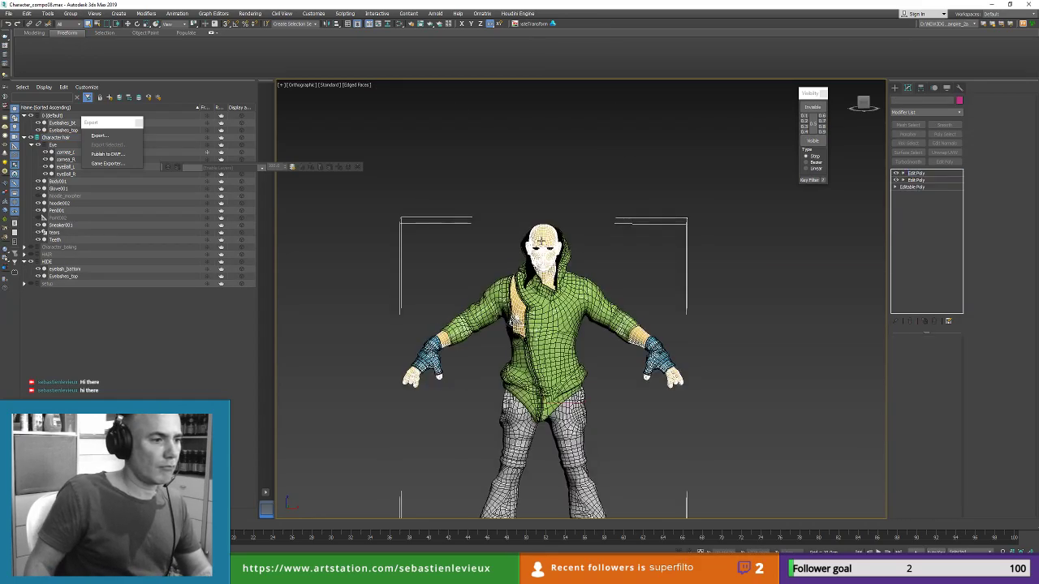
pyautogui.rightClick(919, 174)
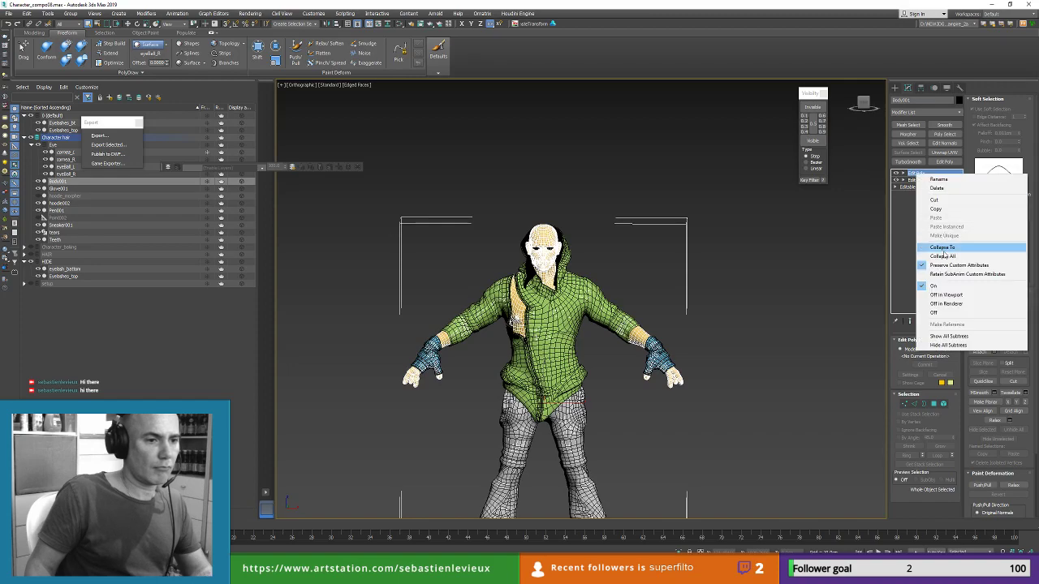
pyautogui.click(949, 246)
# Step: Apply Reset XForm to the body and collapse the resulting XForm modifier into the Editable Poly
pyautogui.click(959, 88)
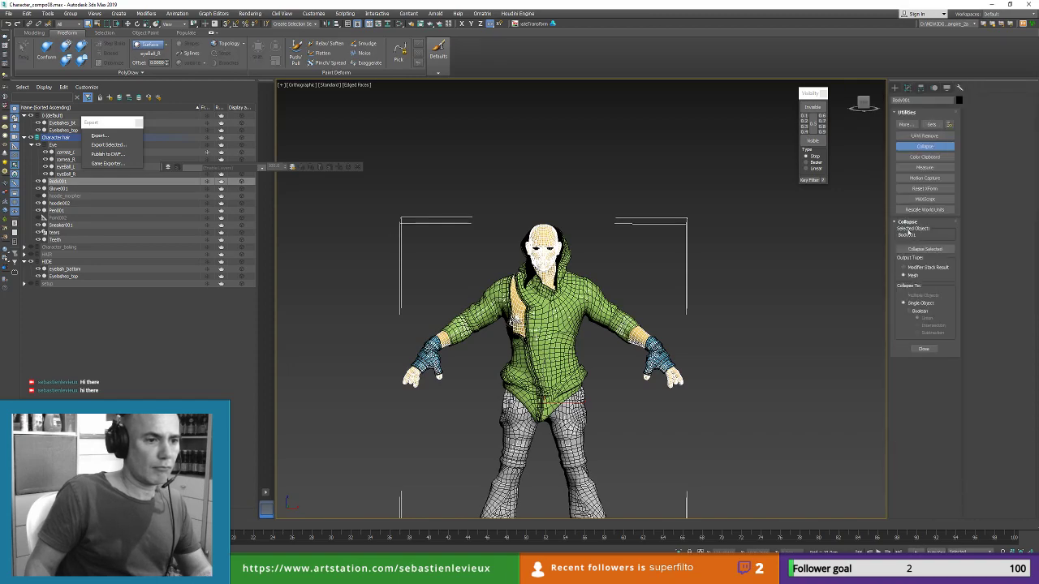
pyautogui.click(918, 189)
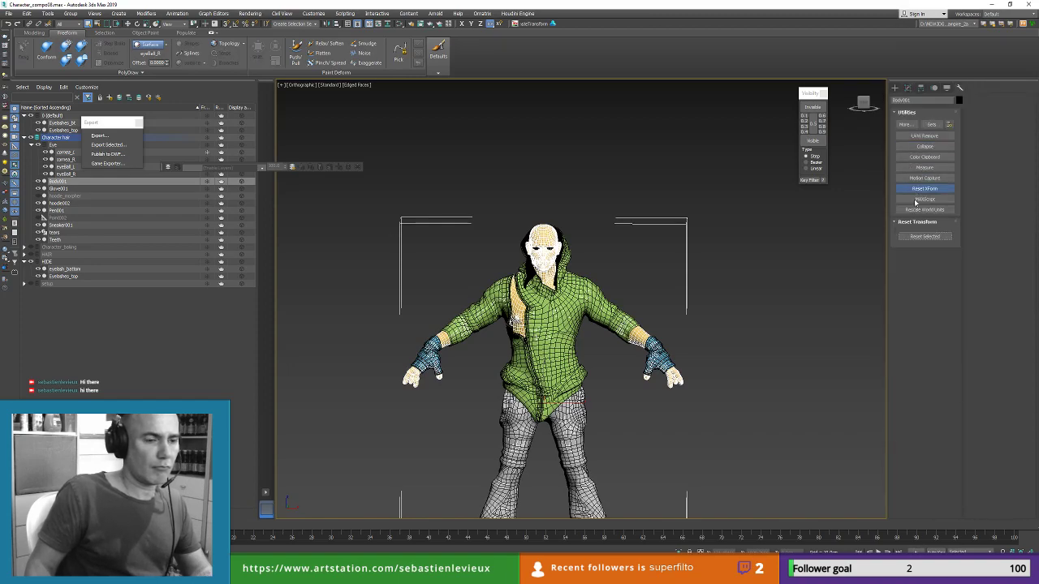
pyautogui.click(925, 236)
pyautogui.click(905, 88)
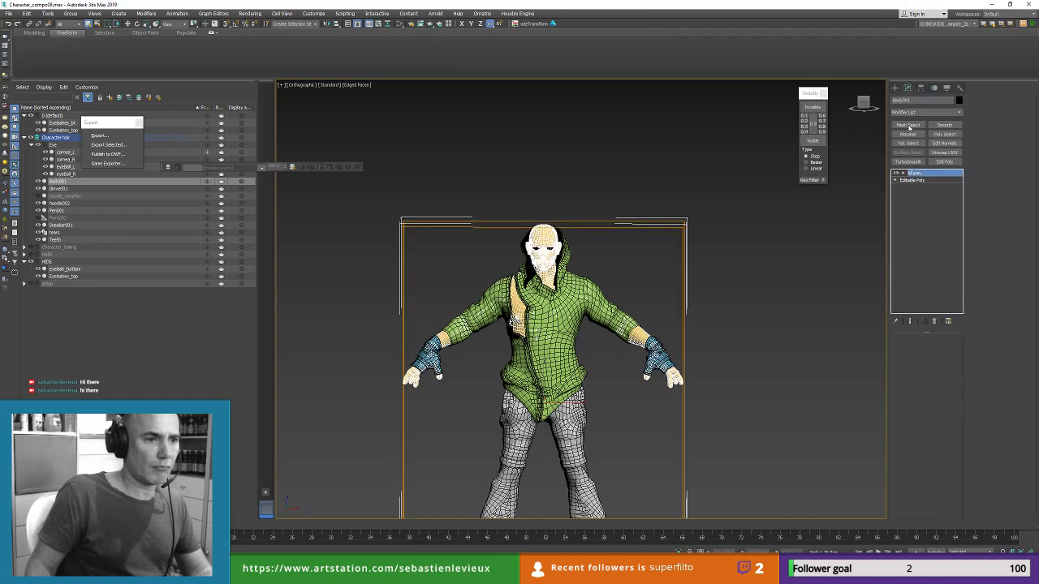
pyautogui.rightClick(914, 175)
pyautogui.click(930, 256)
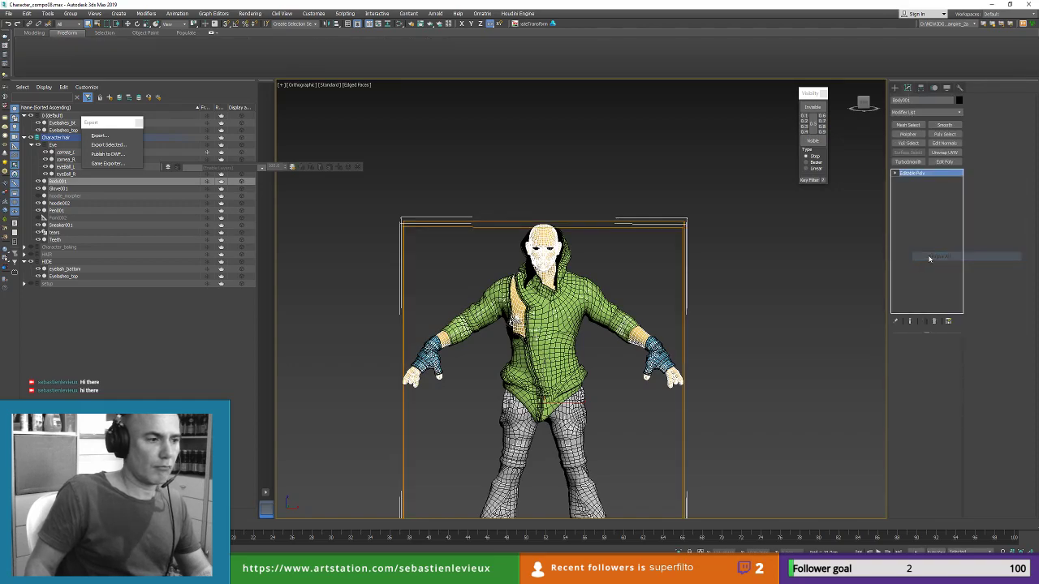
# Step: Examine the body mesh's wireframe around the face and head
pyautogui.scroll(6, 565, 227)
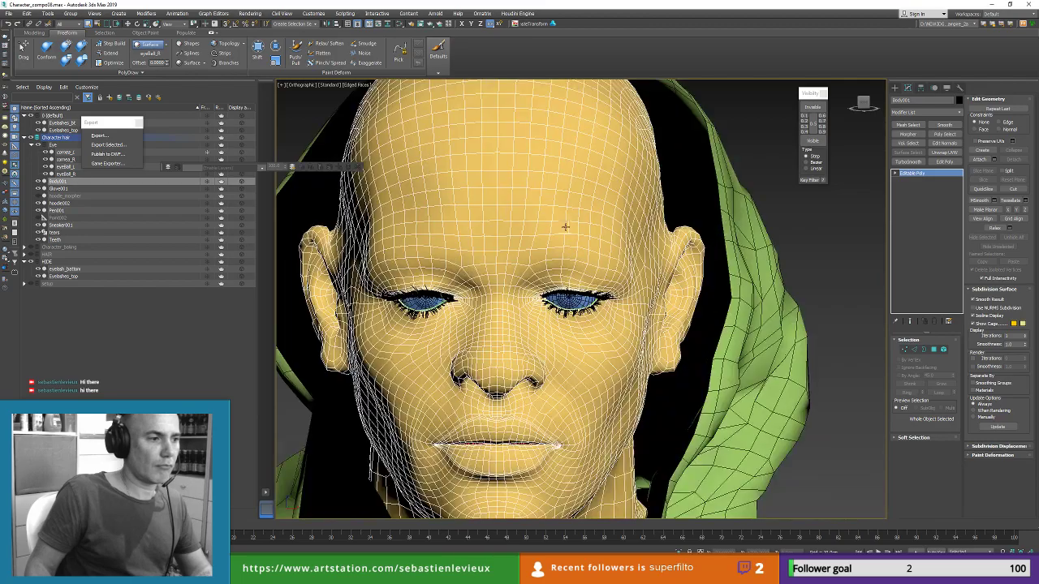
pyautogui.scroll(4, 566, 227)
pyautogui.scroll(-3, 550, 235)
pyautogui.keyDown('alt'); pyautogui.moveTo(550, 232); pyautogui.dragTo(587, 253, button='middle'); pyautogui.keyUp('alt')
pyautogui.scroll(4, 560, 223)
pyautogui.scroll(-8, 560, 223)
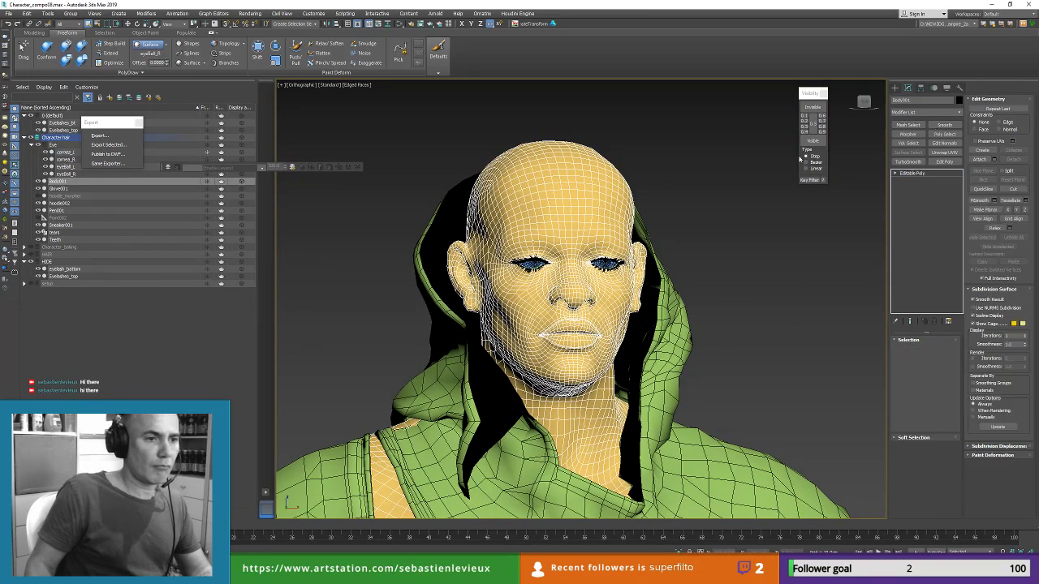
# Step: Try to set up Viewport Canvas for painting on the body, looking through the maps of the body material
pyautogui.click(48, 14)
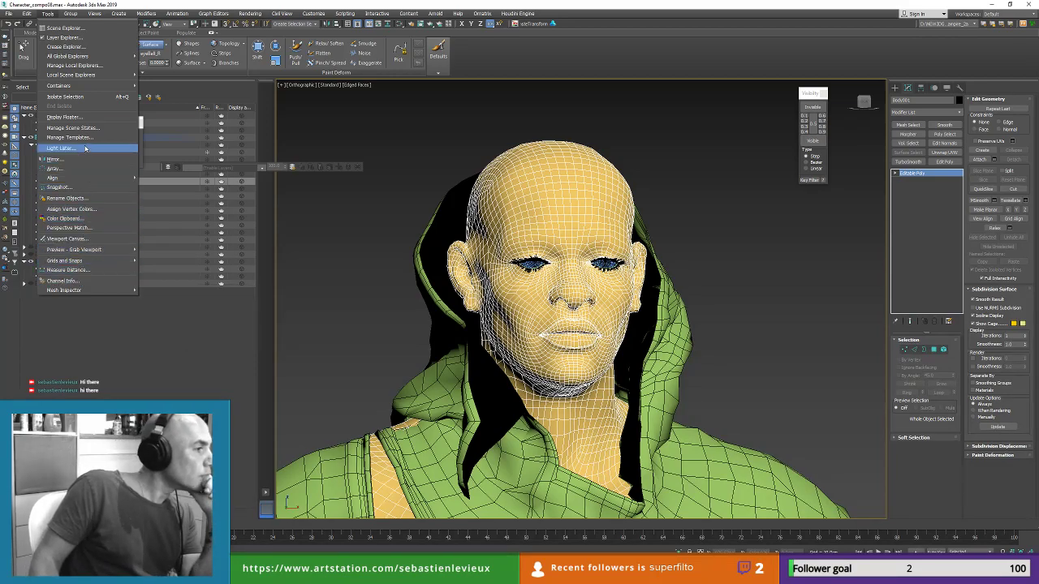
pyautogui.moveTo(73, 16)
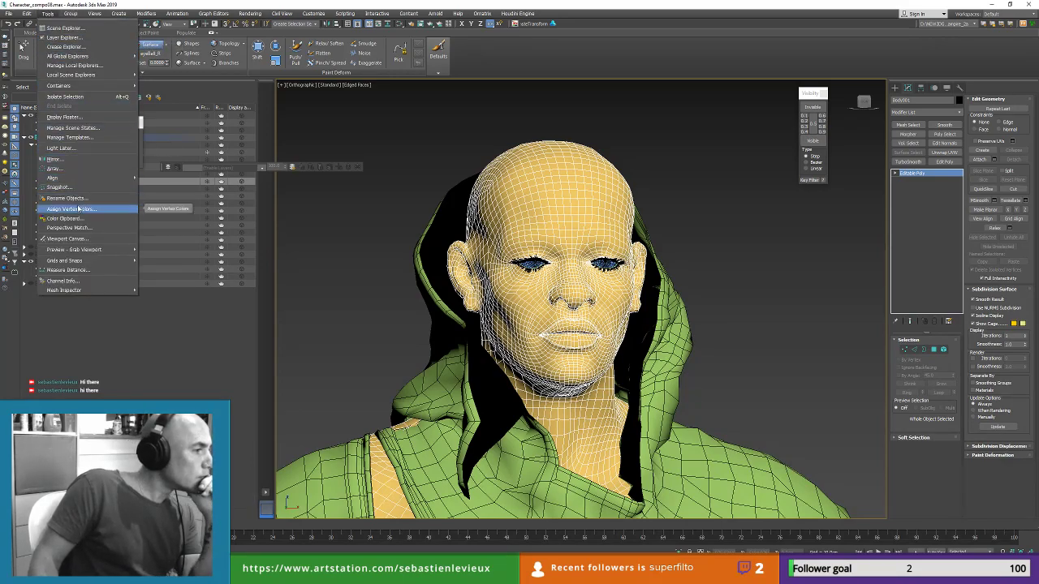
pyautogui.moveTo(85, 254)
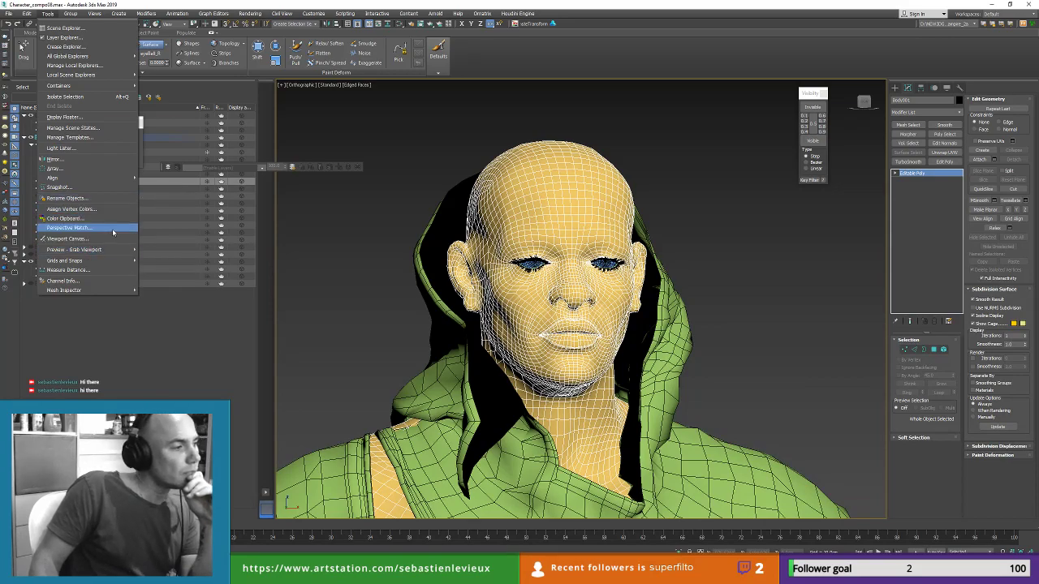
pyautogui.click(68, 241)
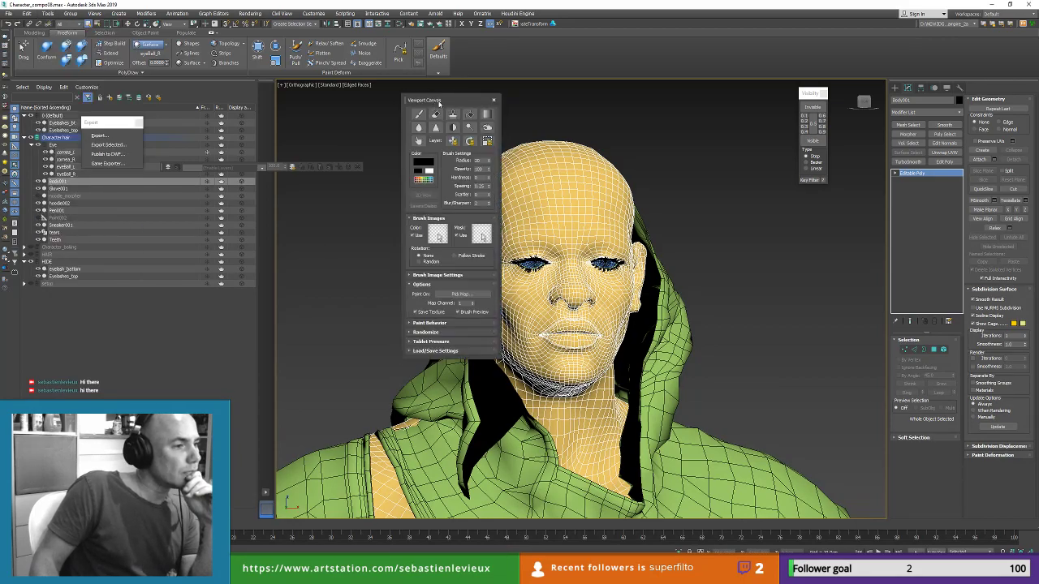
pyautogui.moveTo(439, 103)
pyautogui.mouseDown()
pyautogui.moveTo(353, 106)
pyautogui.moveTo(371, 108)
pyautogui.mouseUp()
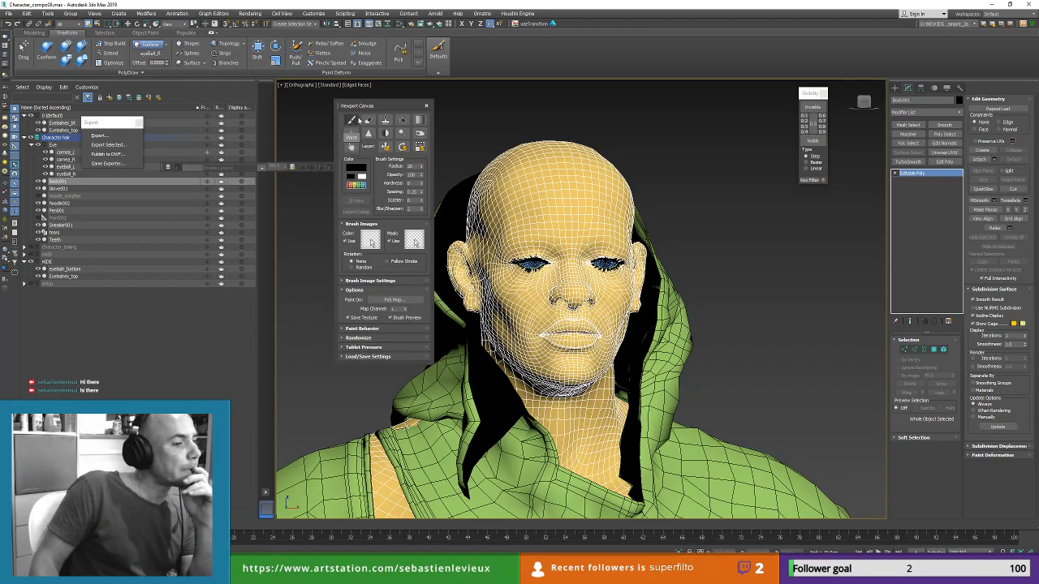
pyautogui.click(357, 120)
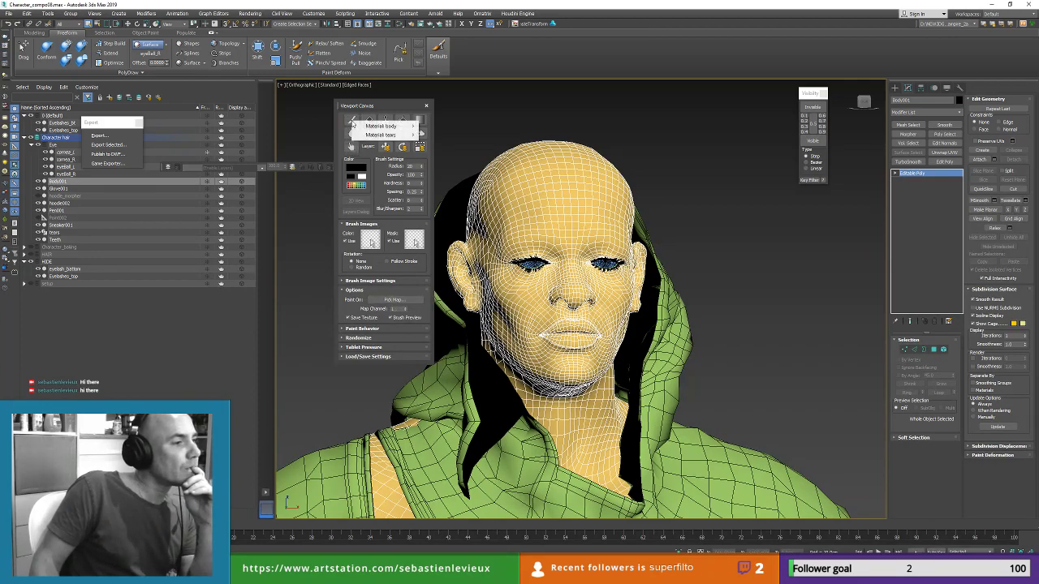
pyautogui.moveTo(381, 128)
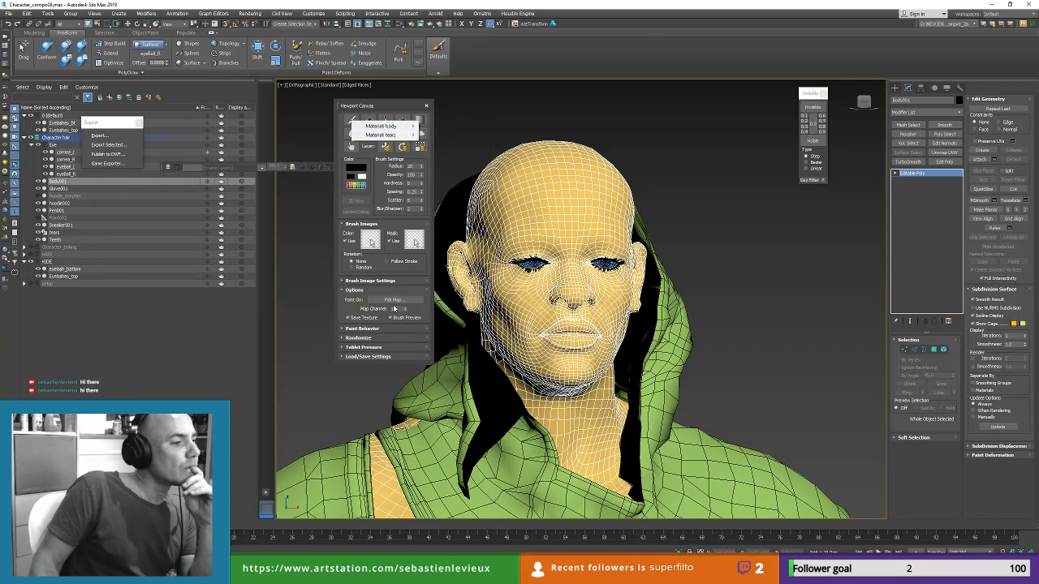
pyautogui.click(397, 301)
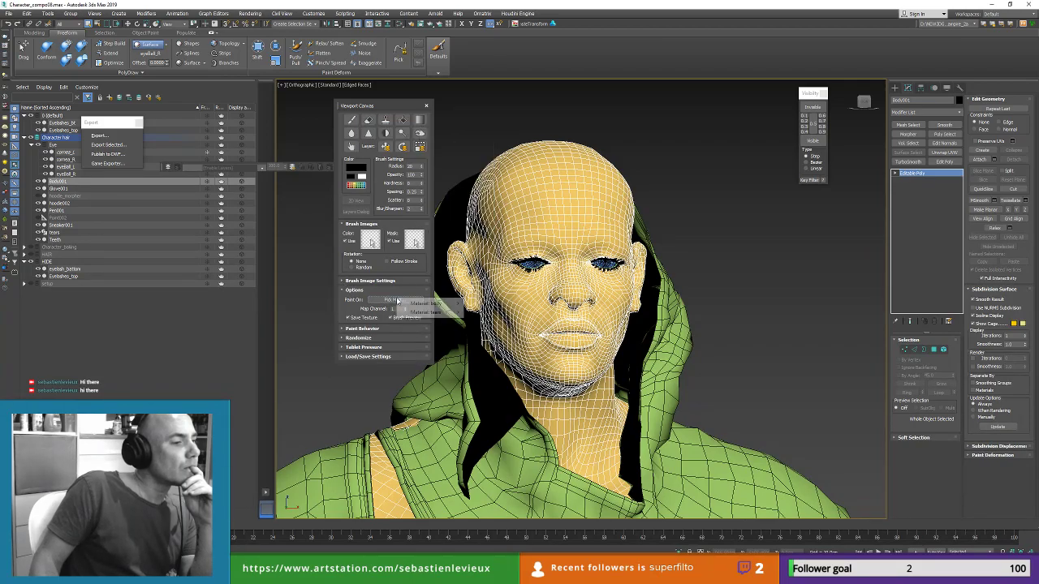
pyautogui.moveTo(430, 303)
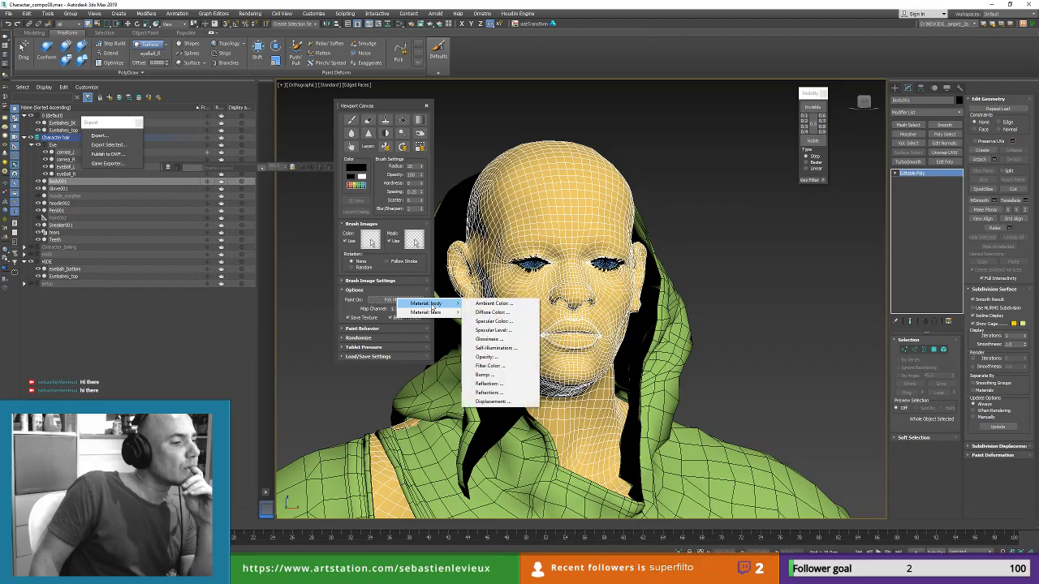
pyautogui.click(658, 3)
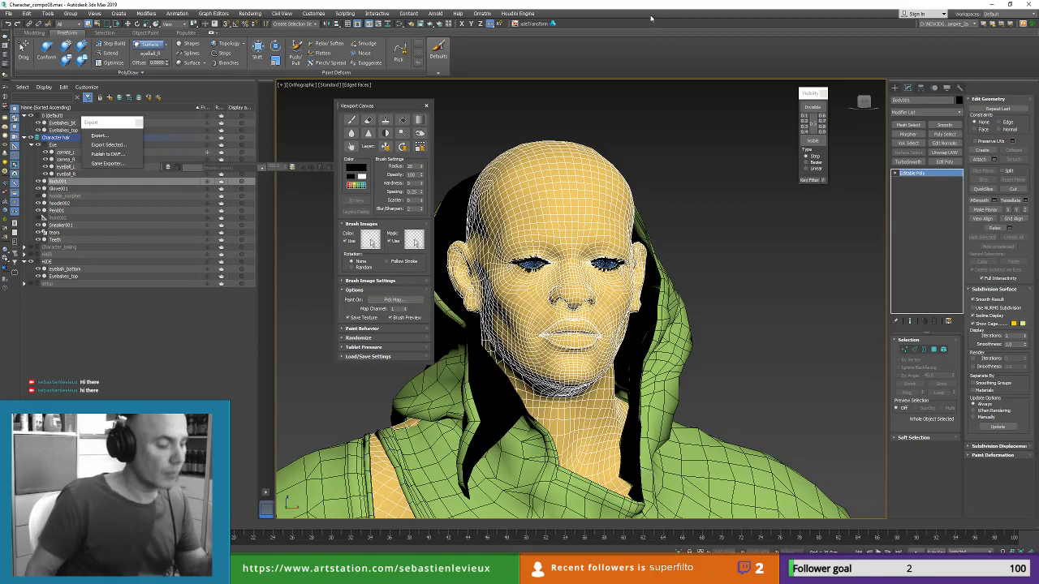
# Step: Isolate the body mesh and frame its head from a three-quarter angle
pyautogui.hotkey('alt', 'q')
pyautogui.moveTo(577, 260); pyautogui.dragTo(579, 330, button='middle')
pyautogui.scroll(10, 588, 220)
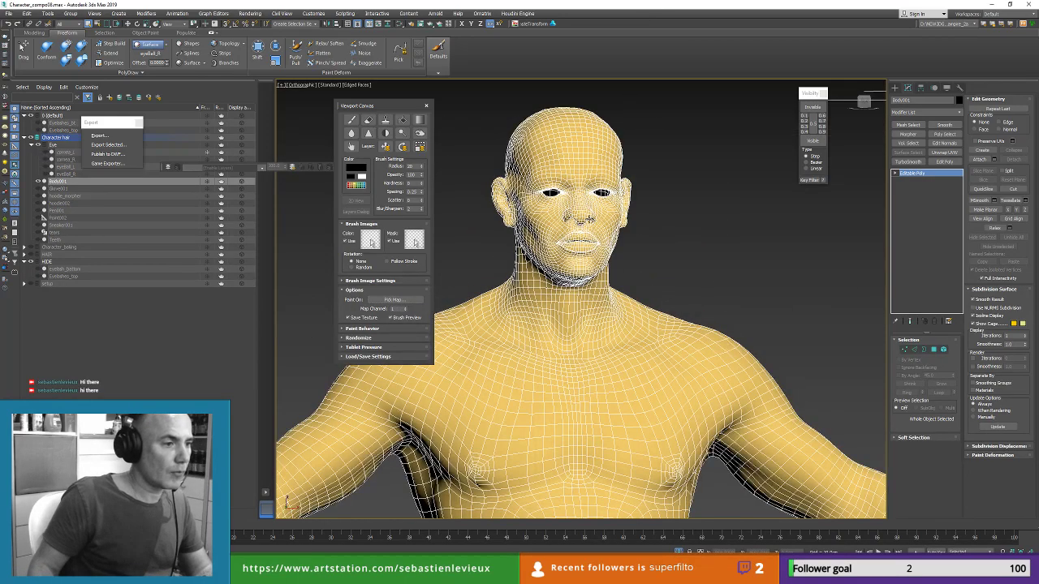
pyautogui.moveTo(561, 167); pyautogui.dragTo(742, 283, button='middle')
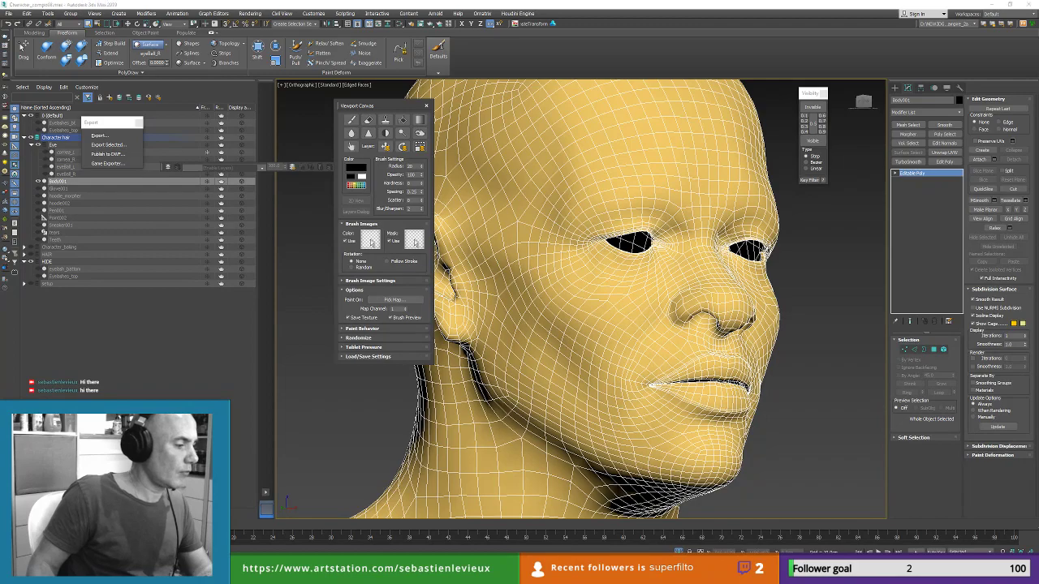
# Step: Launch Substance Painter with the recent project VampireLight.spp, and close Viewport Canvas in 3ds Max
pyautogui.press('super')
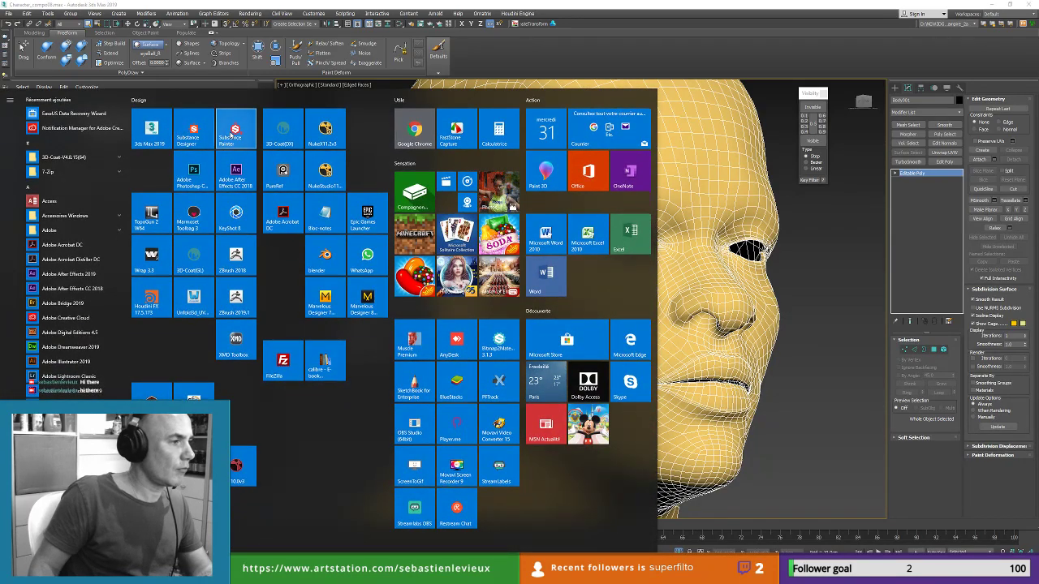
pyautogui.rightClick(233, 134)
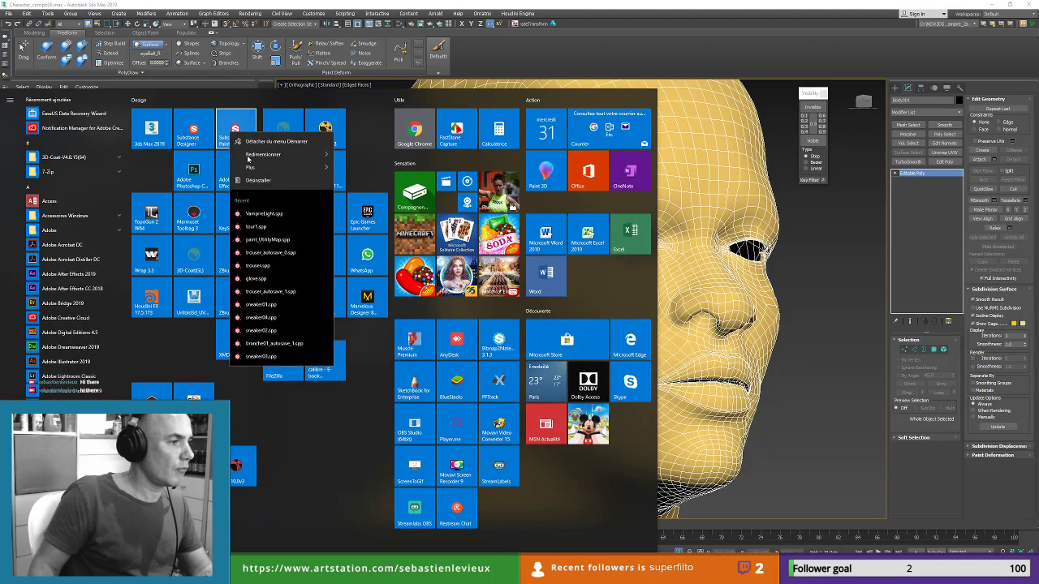
pyautogui.click(267, 214)
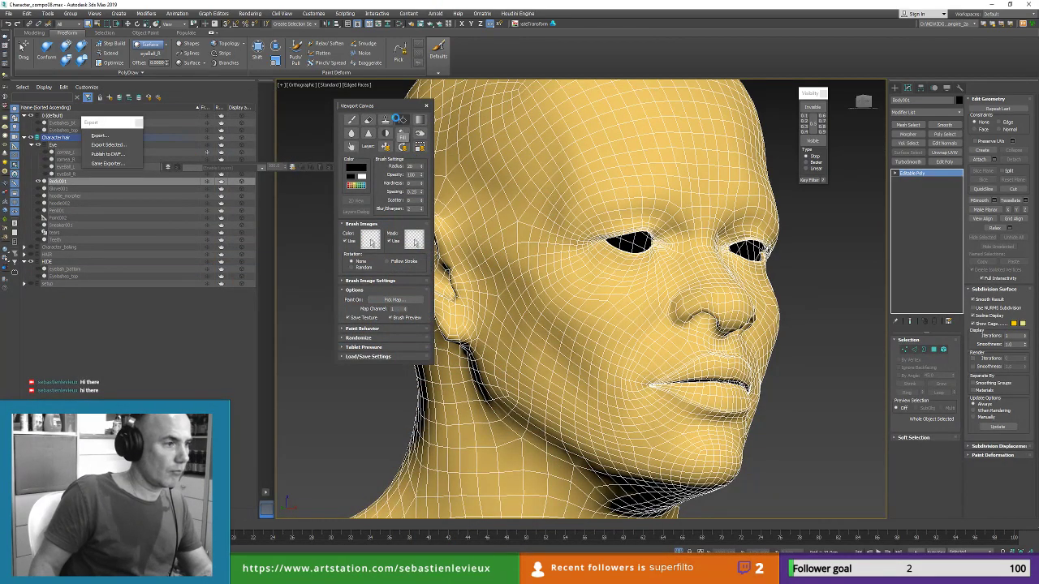
pyautogui.click(428, 107)
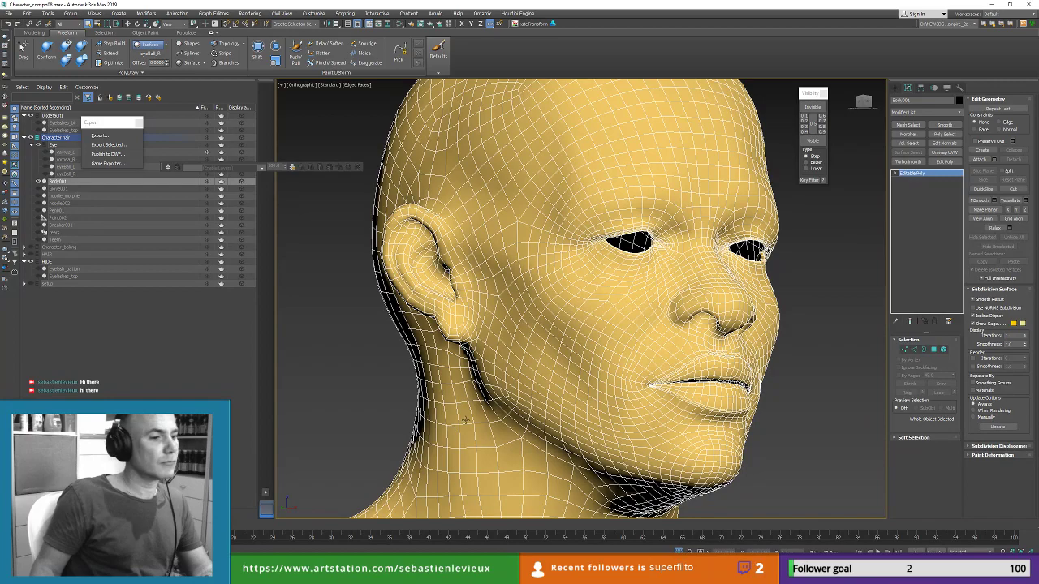
pyautogui.click(485, 574)
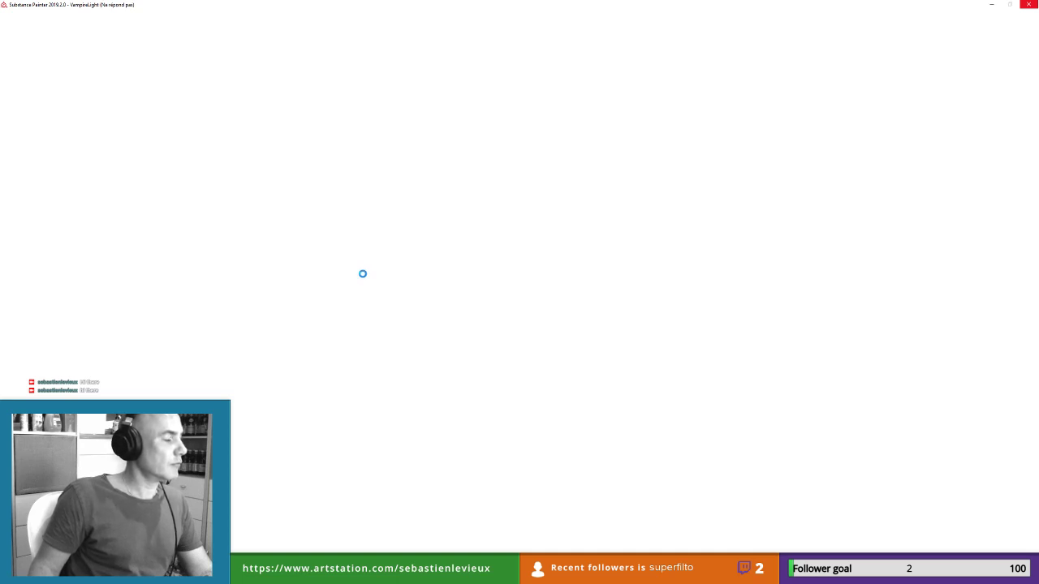
pyautogui.hotkey('alt', 'Tab')
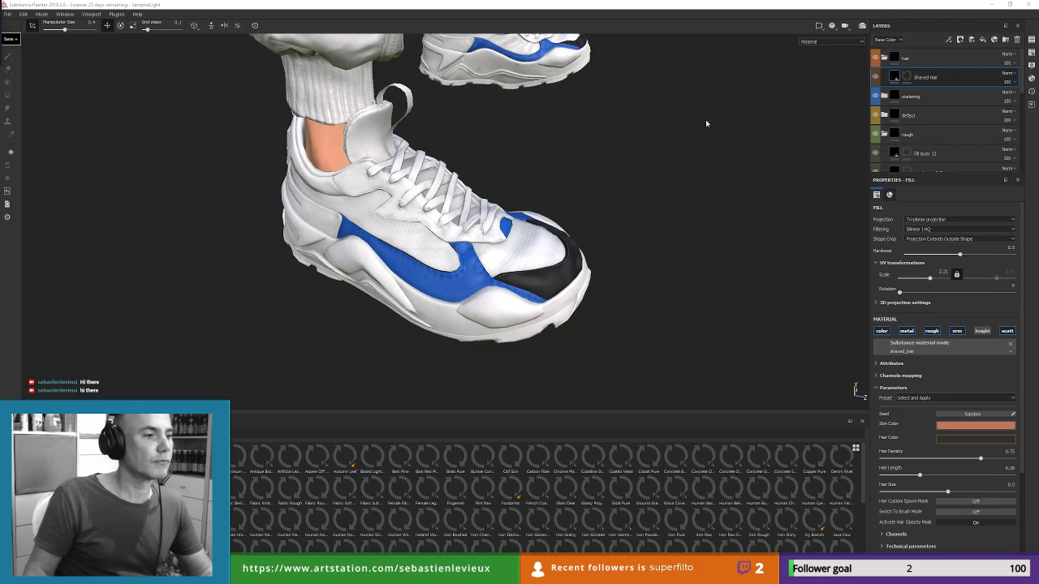
# Step: Collapse the rough folder, hide every layer from Base color up to hair, and select the hair folder
pyautogui.press('f')
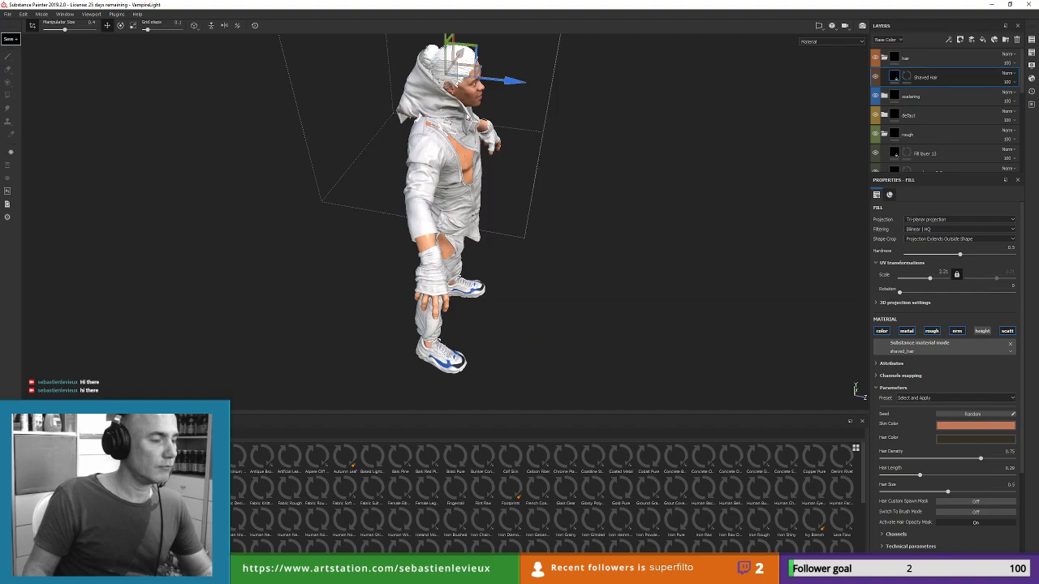
pyautogui.keyDown('alt'); pyautogui.moveTo(467, 116); pyautogui.dragTo(508, 130); pyautogui.keyUp('alt')
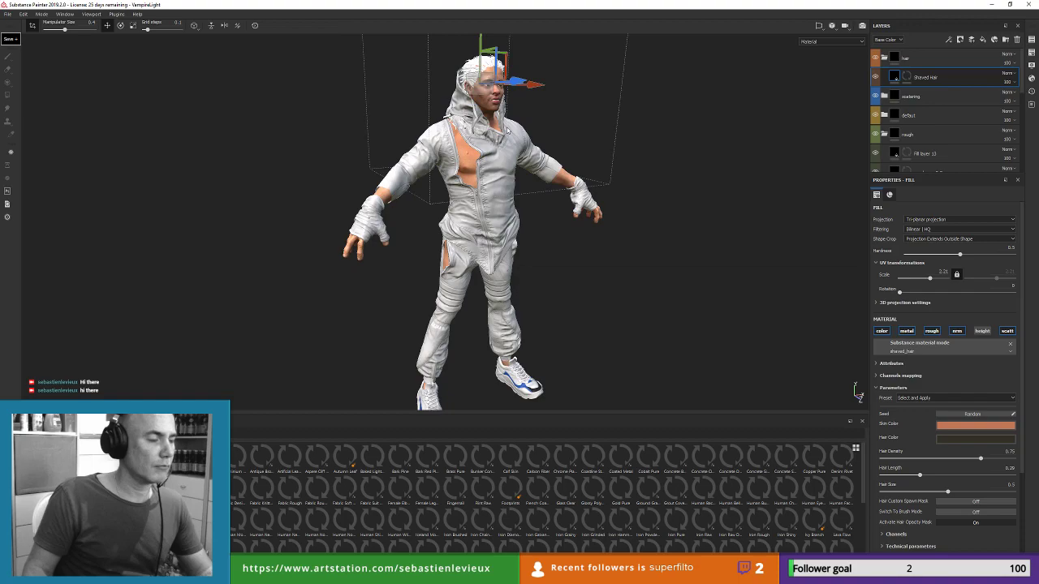
pyautogui.keyDown('alt'); pyautogui.moveTo(507, 130); pyautogui.dragTo(730, 191, button='right'); pyautogui.keyUp('alt')
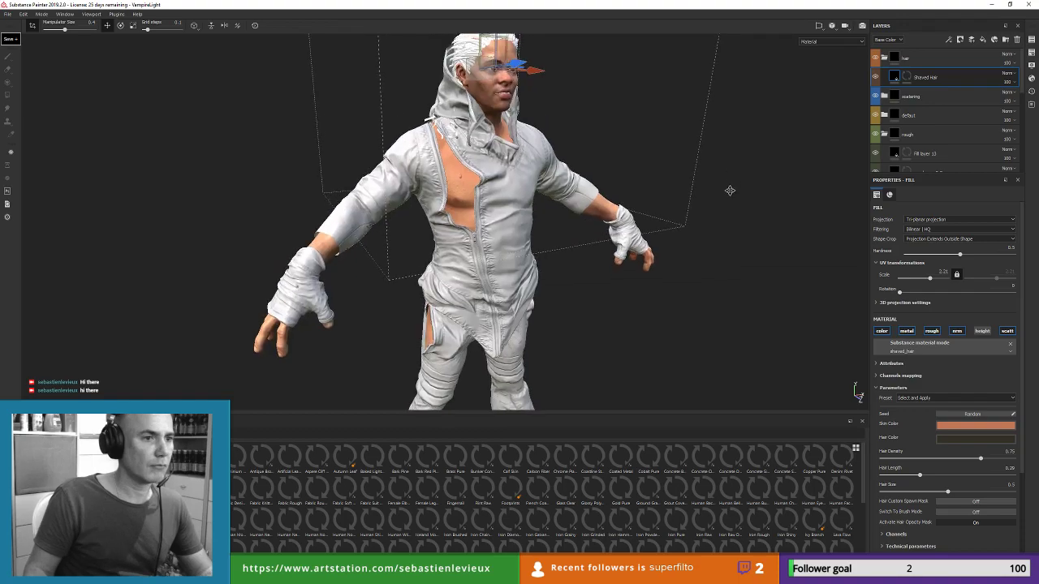
pyautogui.keyDown('alt'); pyautogui.moveTo(730, 190); pyautogui.dragTo(683, 336, button='middle'); pyautogui.keyUp('alt')
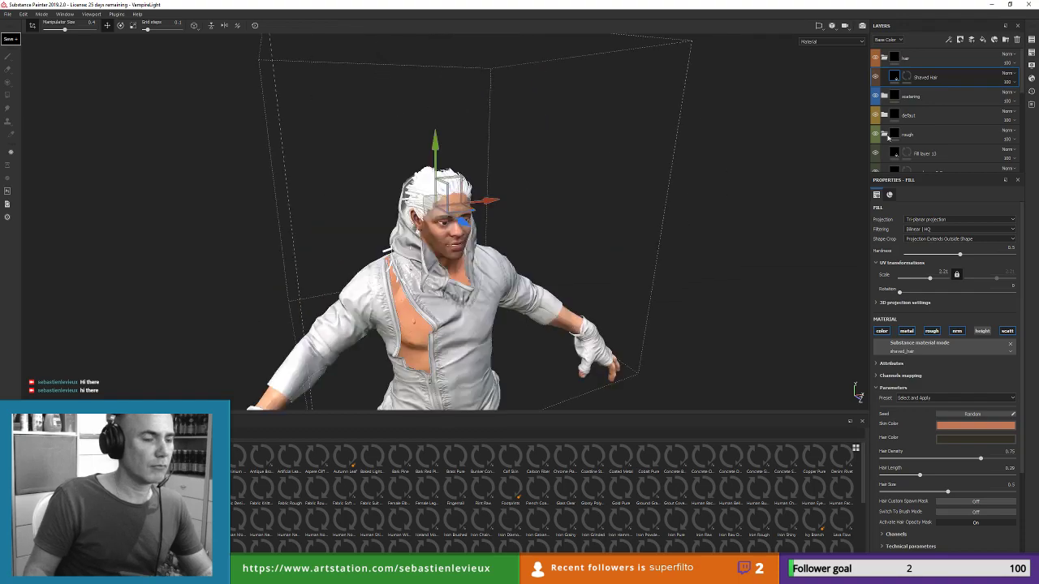
pyautogui.click(888, 138)
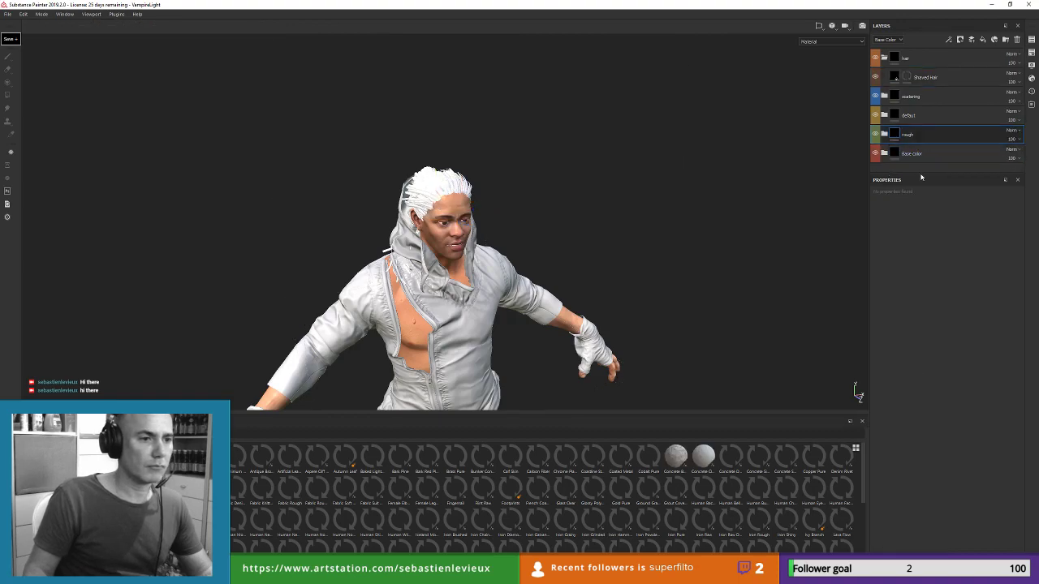
pyautogui.moveTo(921, 172); pyautogui.dragTo(921, 266)
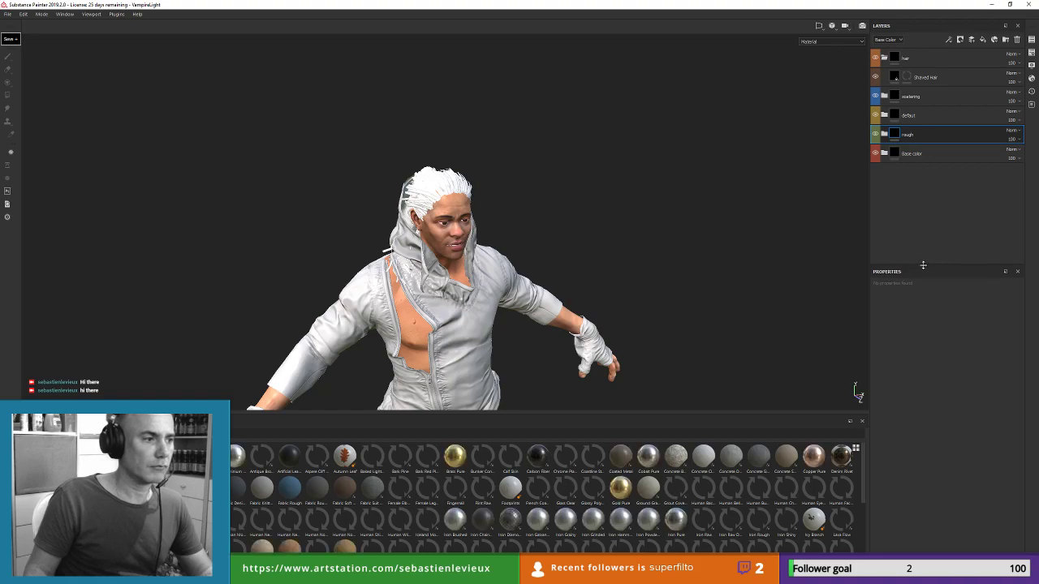
pyautogui.click(875, 153)
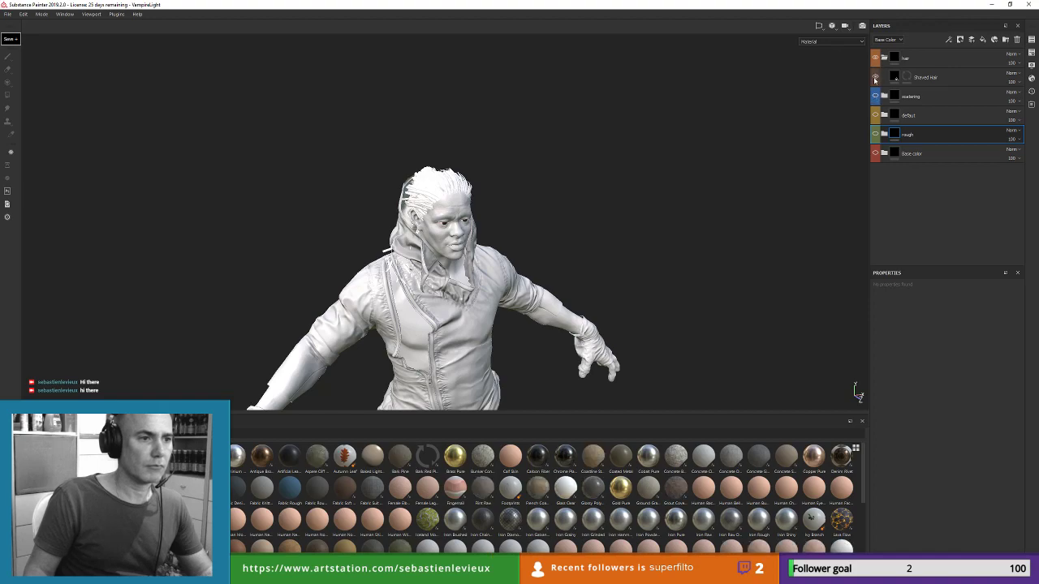
pyautogui.click(940, 57)
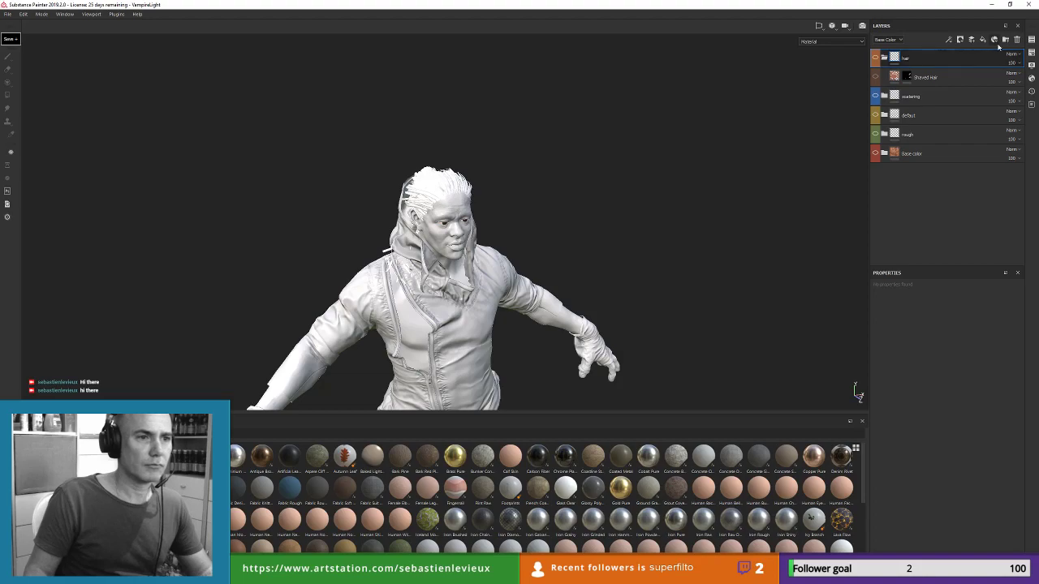
# Step: Examine the character's head and face up close with the texture layers hidden
pyautogui.keyDown('alt'); pyautogui.moveTo(578, 132); pyautogui.dragTo(549, 214); pyautogui.keyUp('alt')
pyautogui.keyDown('alt'); pyautogui.moveTo(550, 213); pyautogui.dragTo(572, 150, button='right'); pyautogui.keyUp('alt')
pyautogui.keyDown('alt'); pyautogui.moveTo(572, 150); pyautogui.dragTo(536, 248, button='middle'); pyautogui.keyUp('alt')
pyautogui.keyDown('alt'); pyautogui.moveTo(535, 248); pyautogui.dragTo(587, 125, button='right'); pyautogui.keyUp('alt')
pyautogui.keyDown('alt'); pyautogui.moveTo(588, 125); pyautogui.dragTo(525, 206, button='middle'); pyautogui.keyUp('alt')
pyautogui.keyDown('alt'); pyautogui.moveTo(525, 206); pyautogui.dragTo(530, 271, button='right'); pyautogui.keyUp('alt')
pyautogui.keyDown('alt'); pyautogui.moveTo(529, 271); pyautogui.dragTo(537, 268); pyautogui.keyUp('alt')
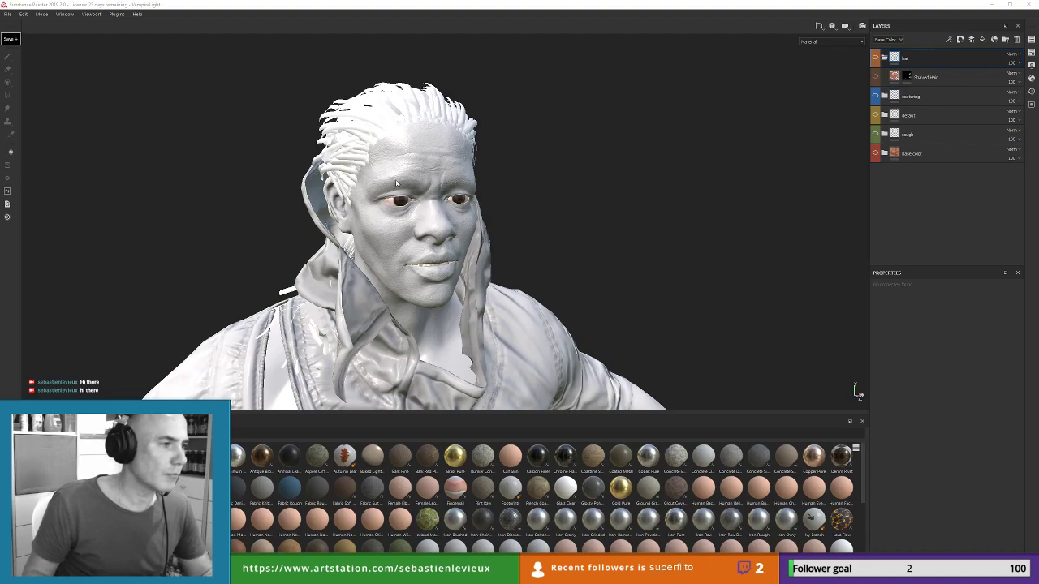
# Step: Add a purple-labelled folder named HairFace above the hair folder and place a new fill layer inside it
pyautogui.click(1005, 43)
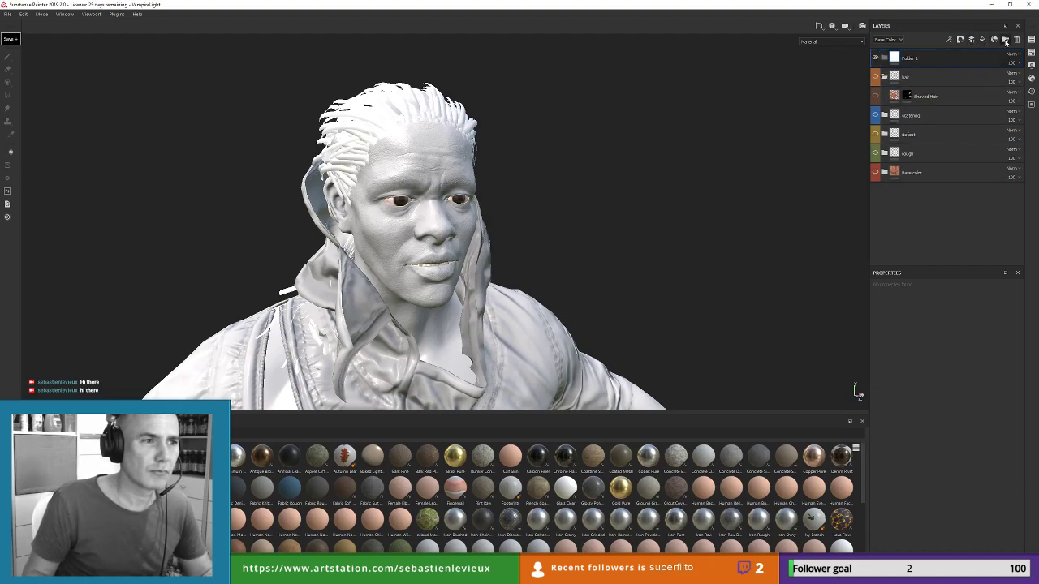
pyautogui.rightClick(911, 62)
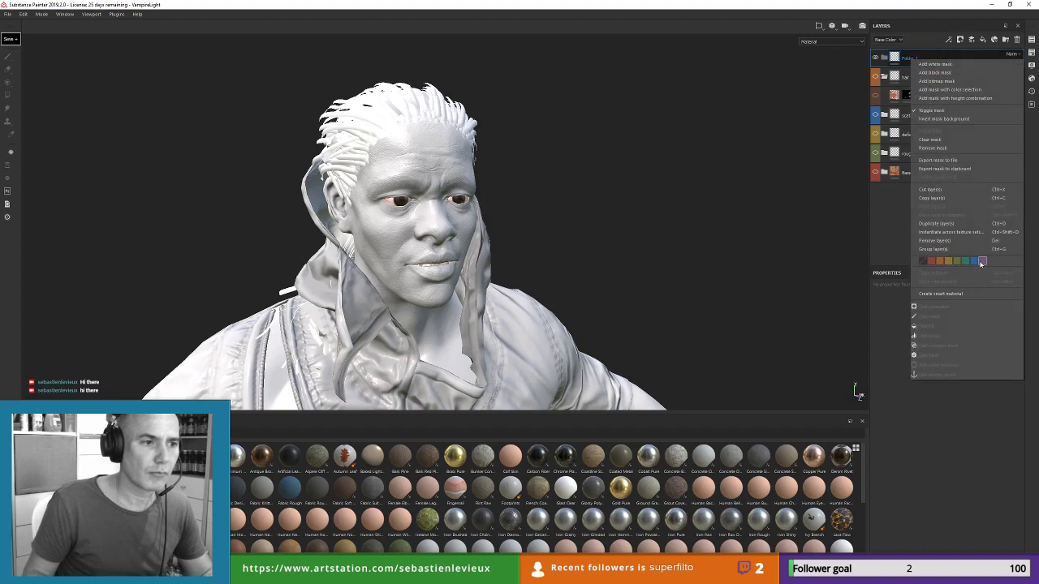
pyautogui.click(981, 261)
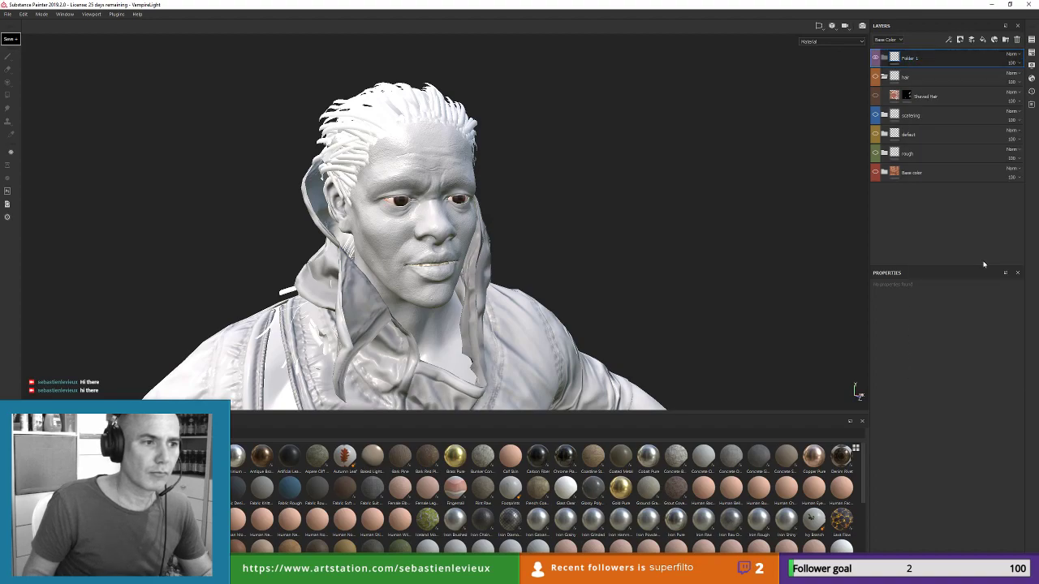
pyautogui.doubleClick(909, 58)
pyautogui.write('HairBase')
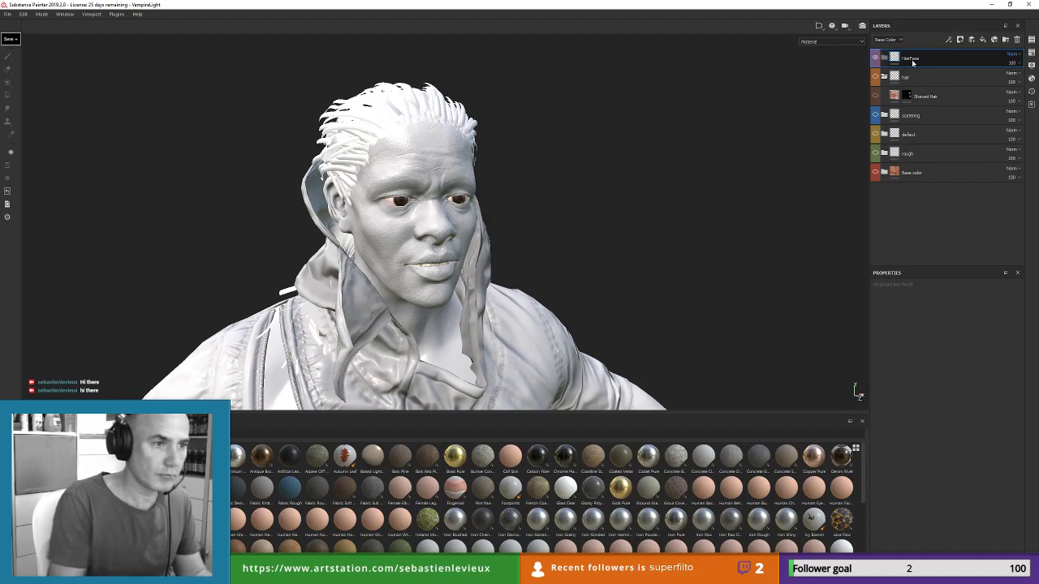
pyautogui.press('Return')
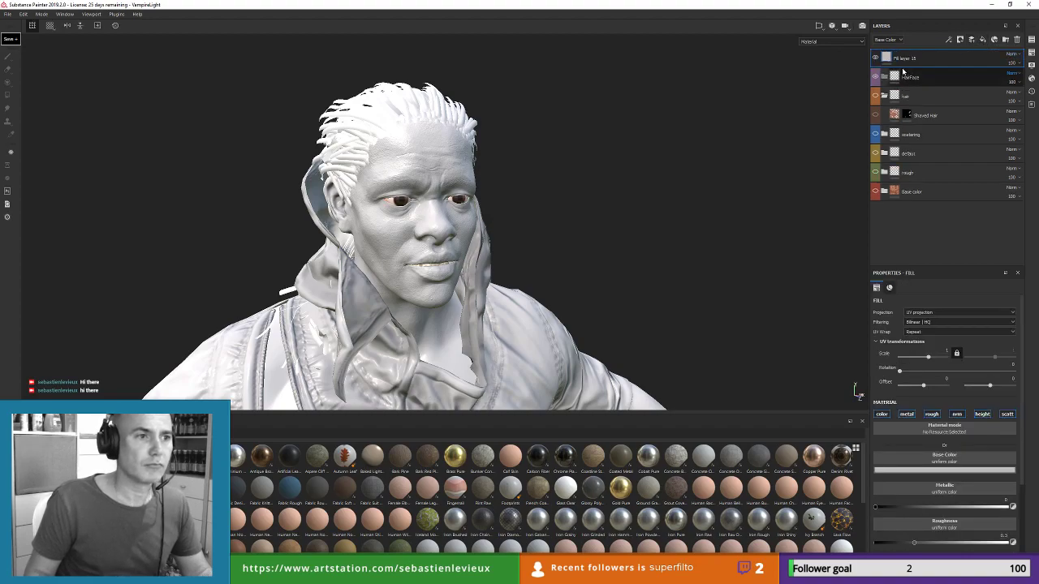
pyautogui.moveTo(885, 58); pyautogui.dragTo(898, 79)
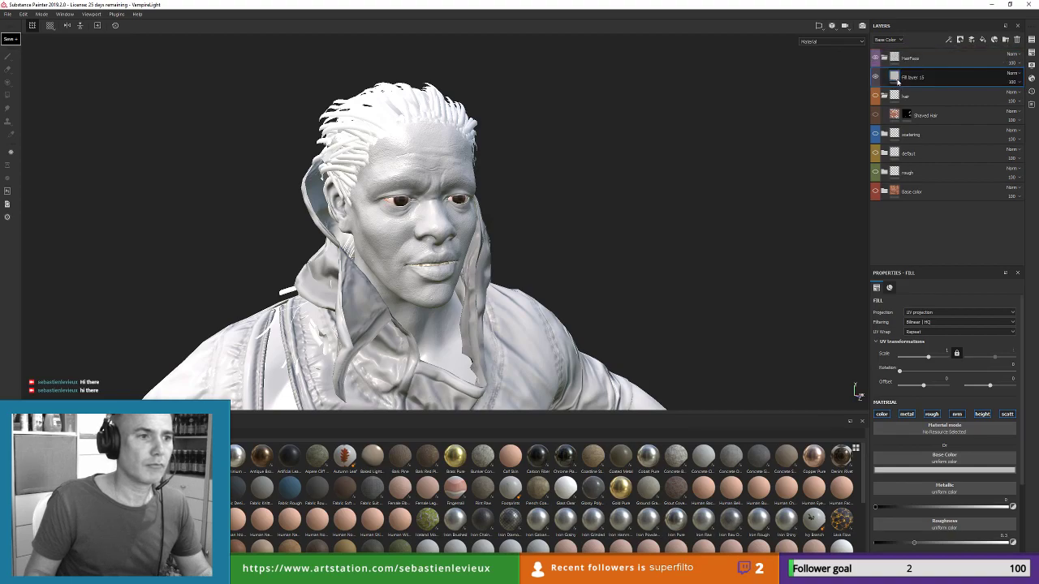
# Step: Set the HairFace fill layer's base color to black and disable its metal, rough, nrm, height and scatt channels
pyautogui.click(924, 469)
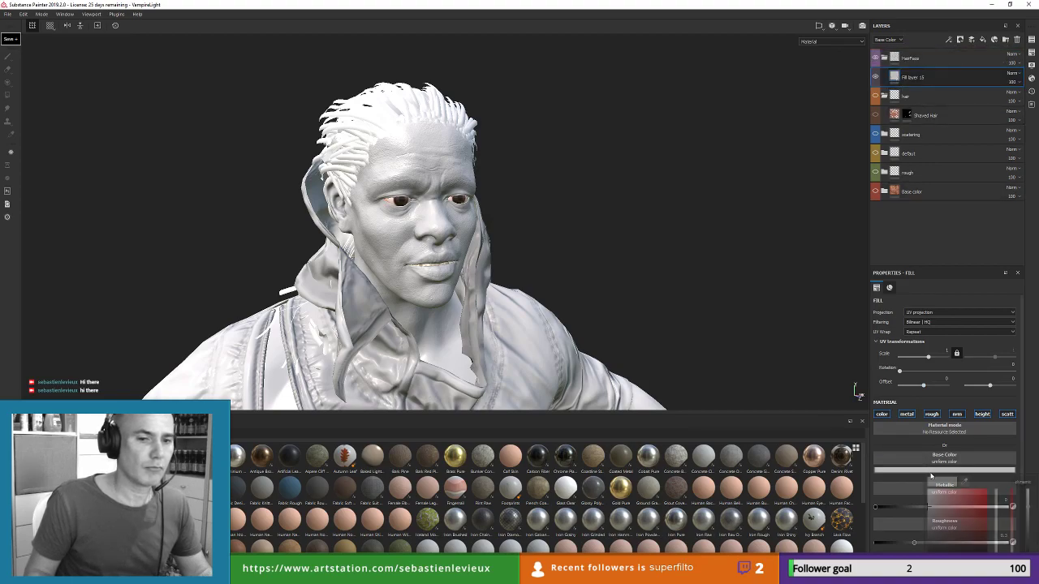
pyautogui.click(937, 536)
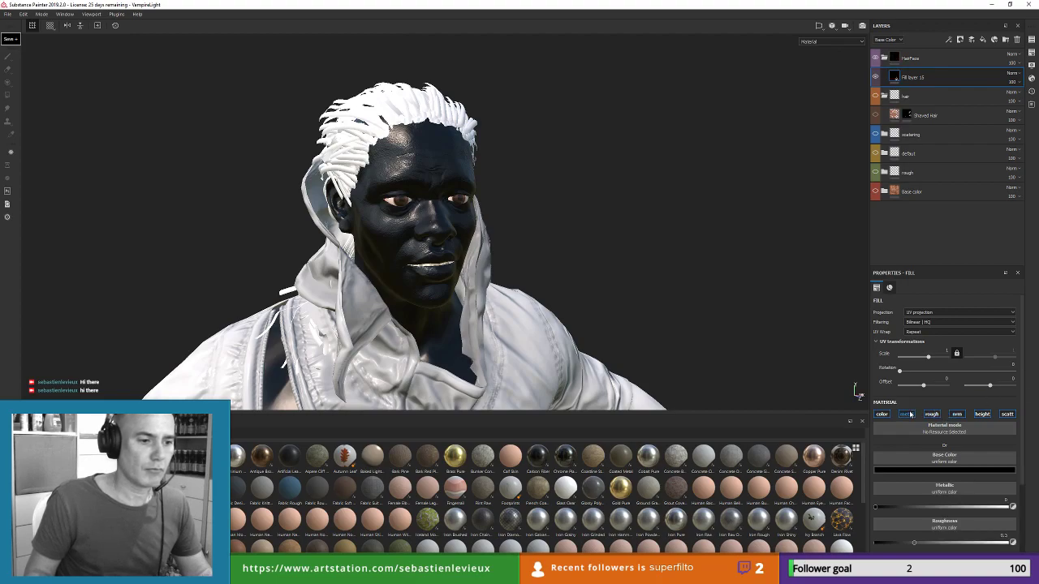
pyautogui.click(910, 414)
pyautogui.click(932, 415)
pyautogui.click(957, 416)
pyautogui.click(982, 415)
pyautogui.click(1009, 416)
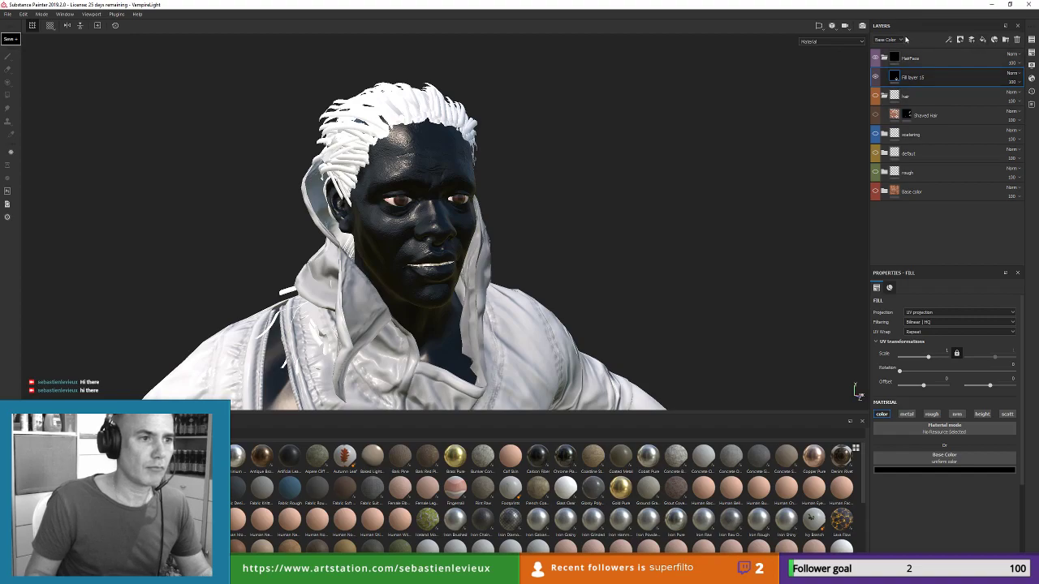
# Step: Isolate the body texture set with Focus Mode so the other texture sets are hidden
pyautogui.click(1031, 40)
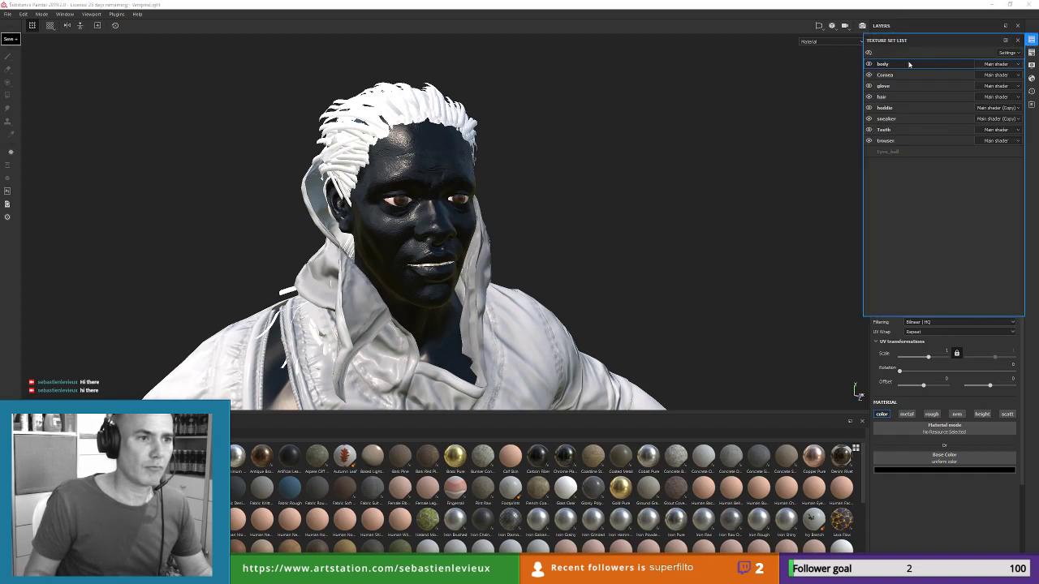
pyautogui.click(869, 52)
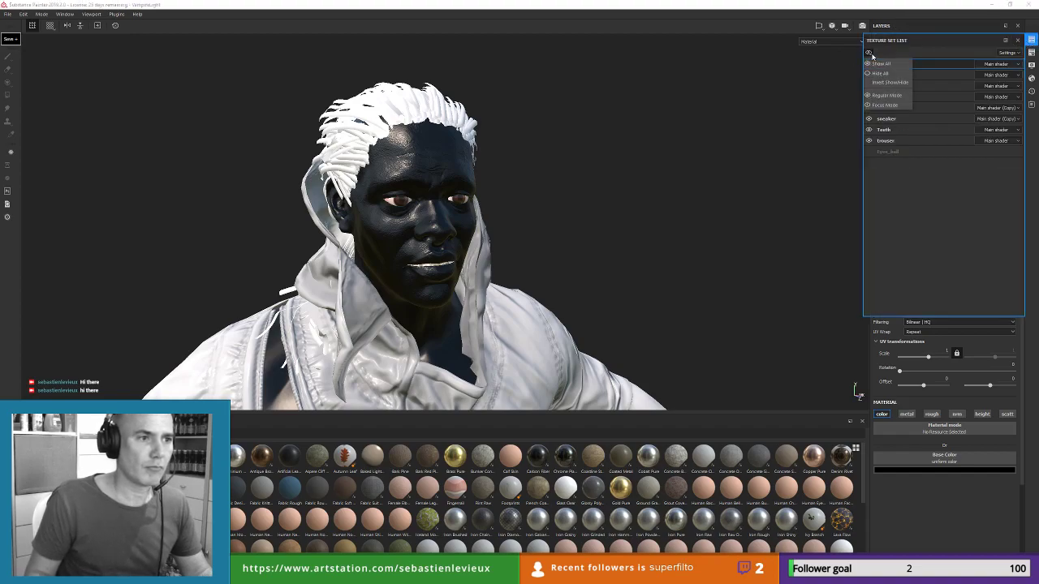
pyautogui.click(884, 105)
pyautogui.keyDown('alt'); pyautogui.moveTo(517, 223); pyautogui.dragTo(528, 257); pyautogui.keyUp('alt')
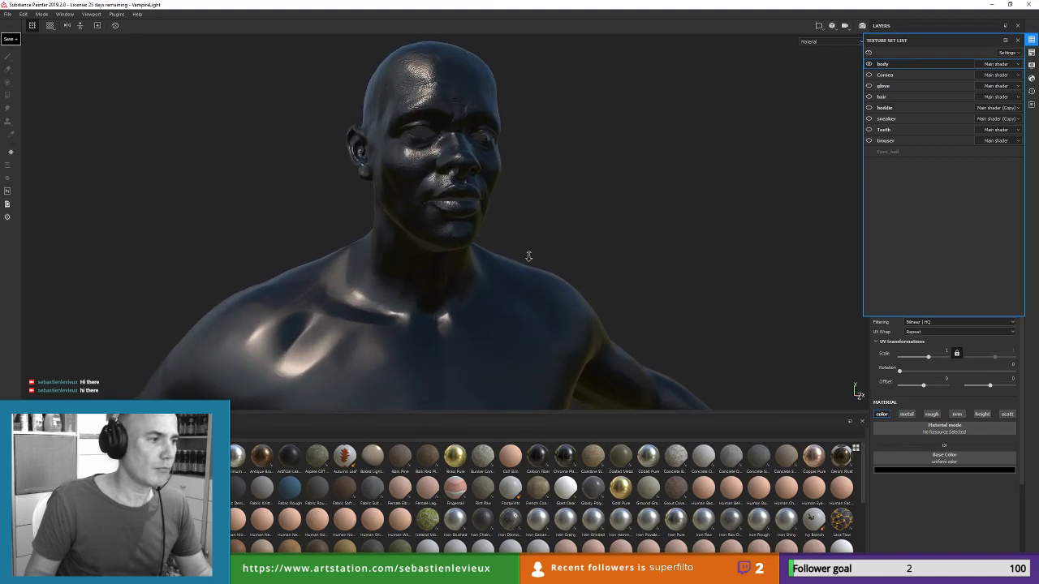
pyautogui.click(1018, 40)
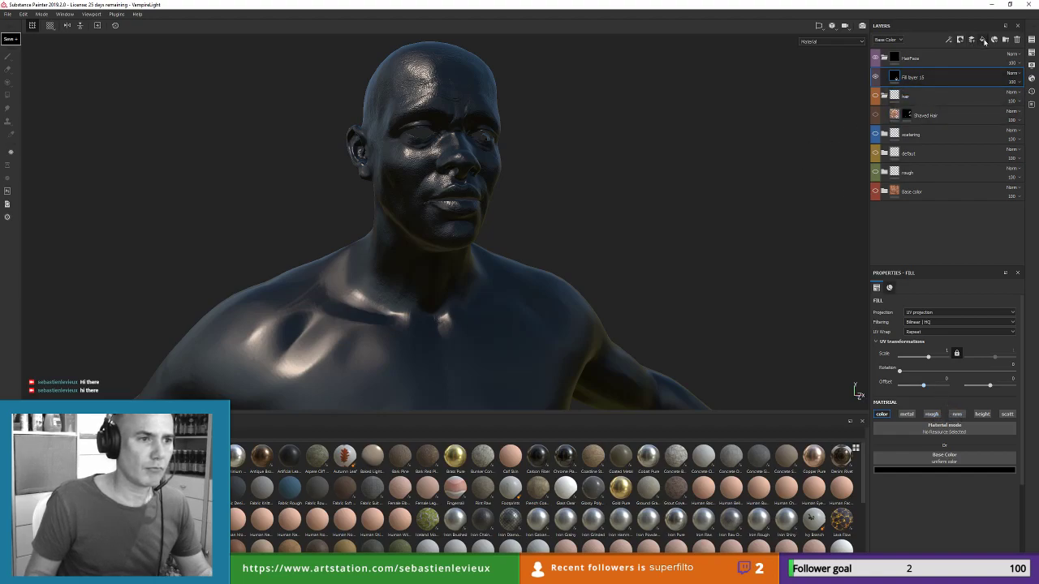
# Step: Add a second fill layer above the black one with only the color channel enabled and a white base color
pyautogui.click(984, 40)
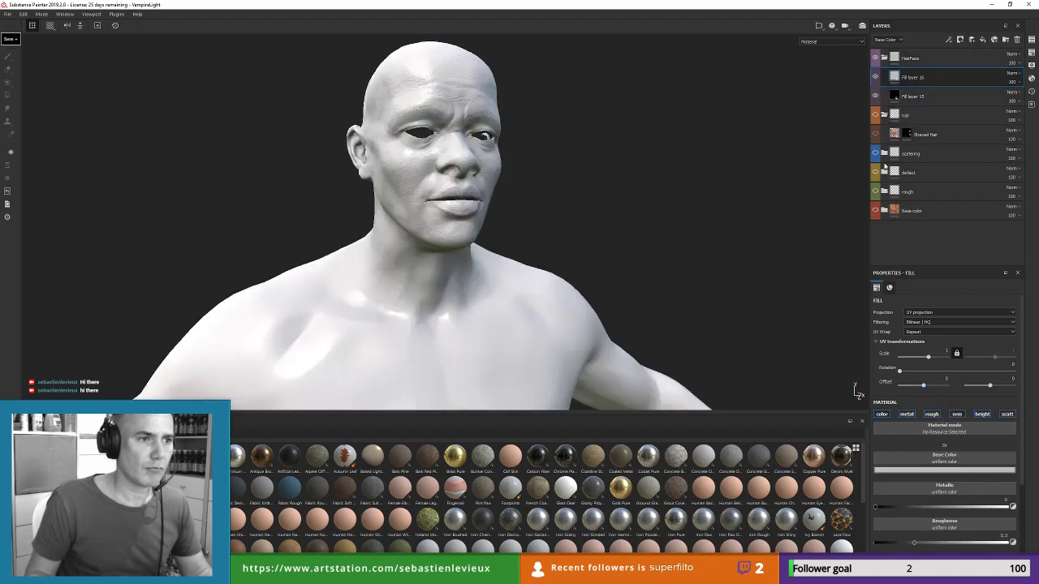
pyautogui.click(931, 417)
pyautogui.click(958, 417)
pyautogui.click(907, 417)
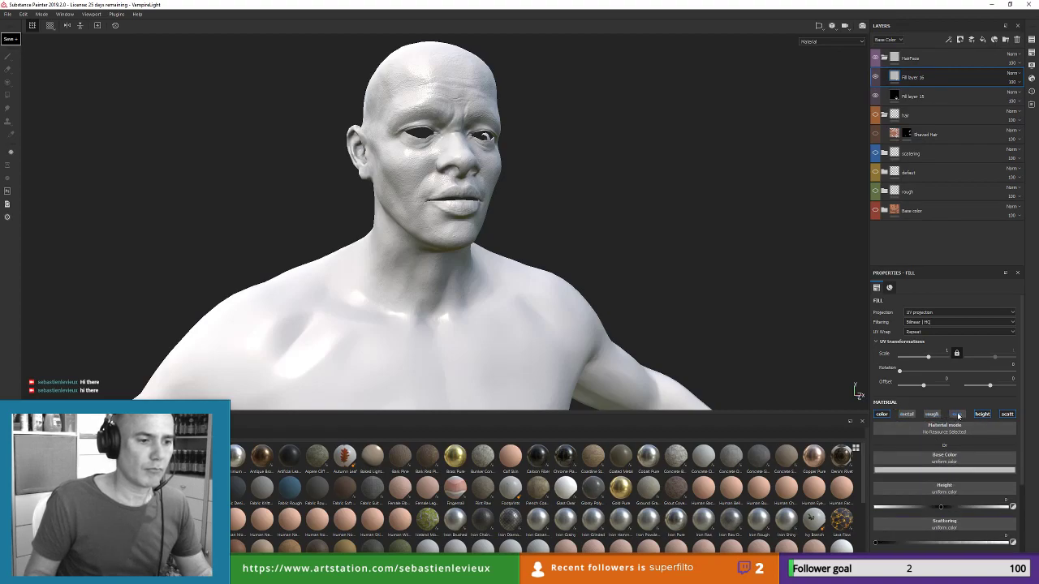
pyautogui.click(981, 415)
pyautogui.click(934, 469)
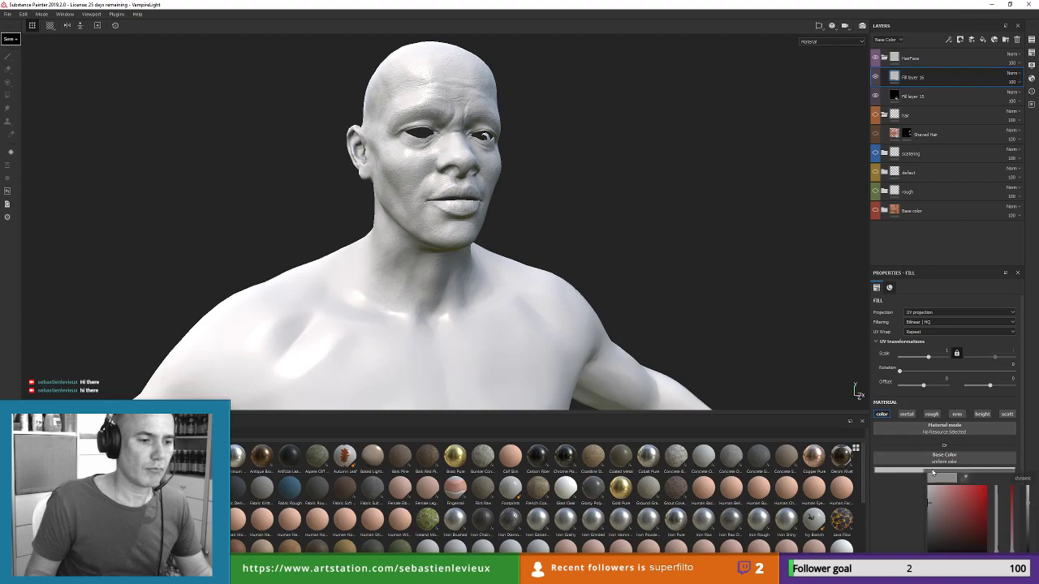
pyautogui.moveTo(938, 500); pyautogui.dragTo(919, 479)
pyautogui.click(741, 131)
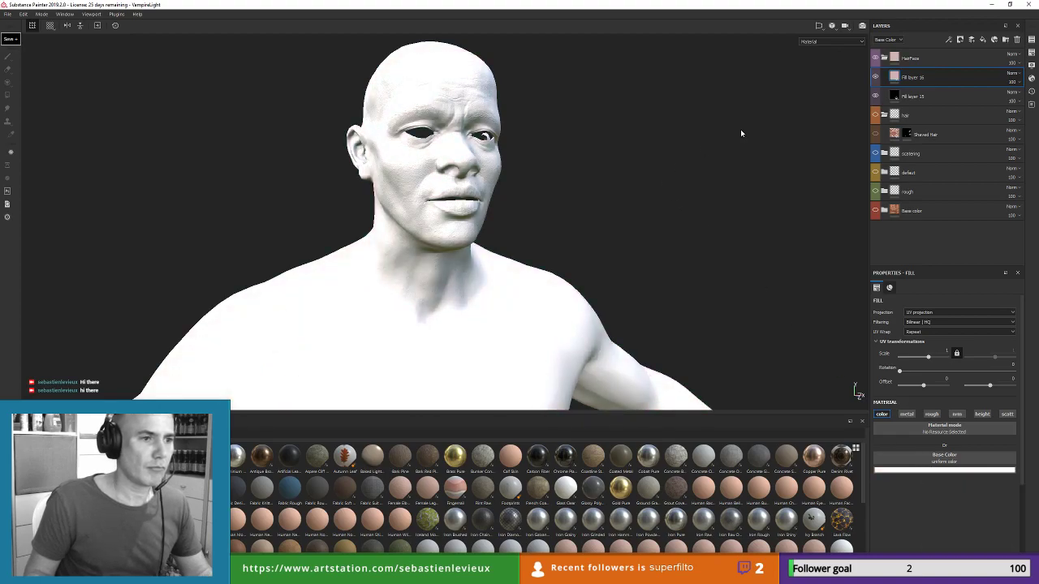
# Step: Add a black mask to the white fill layer and turn on symmetry for painting
pyautogui.click(960, 40)
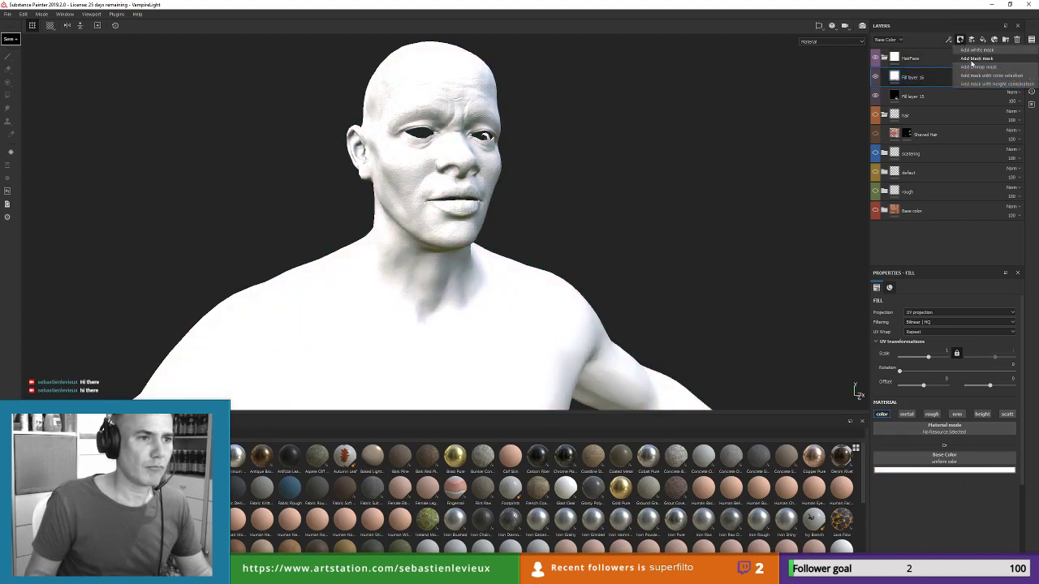
pyautogui.click(976, 58)
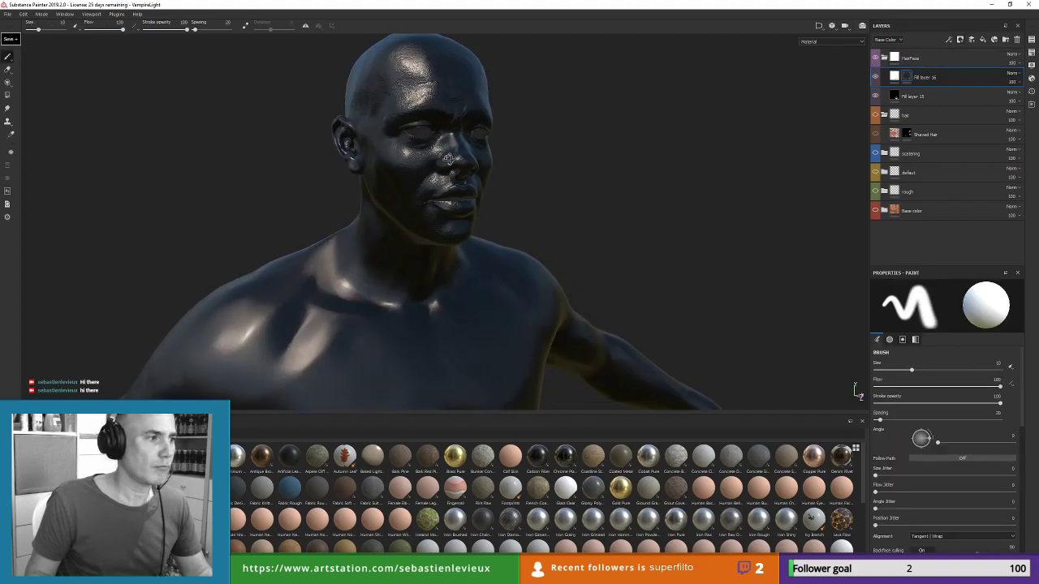
pyautogui.click(307, 28)
pyautogui.keyDown('alt'); pyautogui.moveTo(584, 146); pyautogui.dragTo(579, 313, button='right'); pyautogui.keyUp('alt')
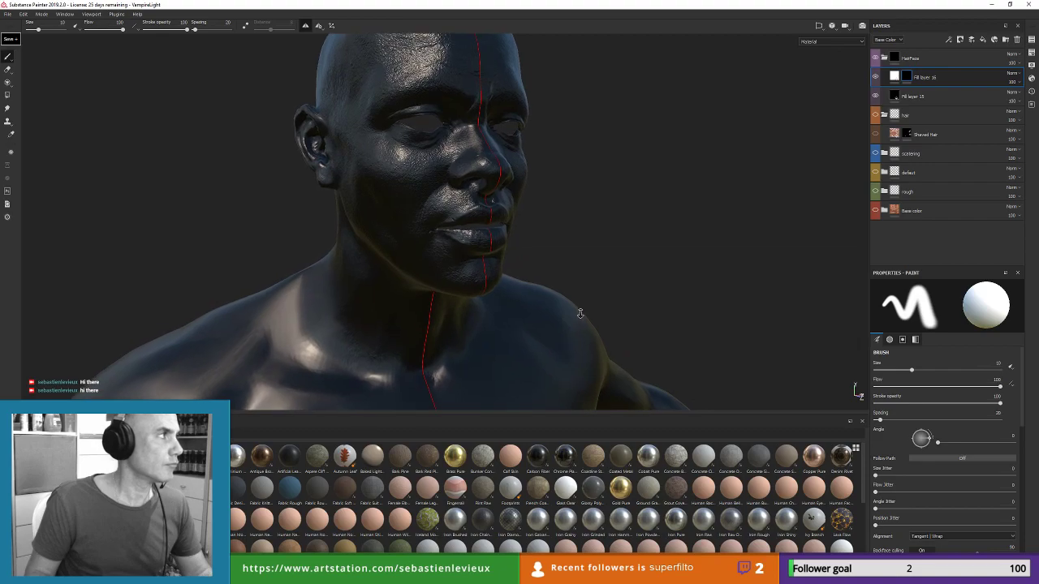
pyautogui.keyDown('alt'); pyautogui.moveTo(599, 238); pyautogui.dragTo(599, 244, button='middle'); pyautogui.keyUp('alt')
pyautogui.keyDown('alt'); pyautogui.moveTo(599, 245); pyautogui.dragTo(563, 260); pyautogui.keyUp('alt')
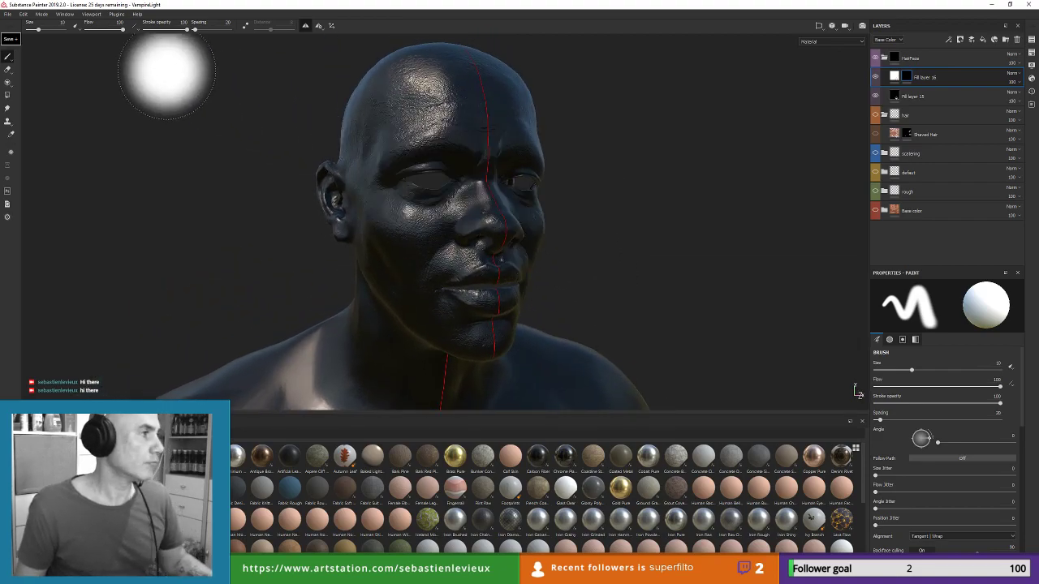
# Step: Switch pen pressure from brush size to flow and paint the mask white over the cheeks and jaw at size 4.76
pyautogui.click(78, 27)
pyautogui.click(86, 38)
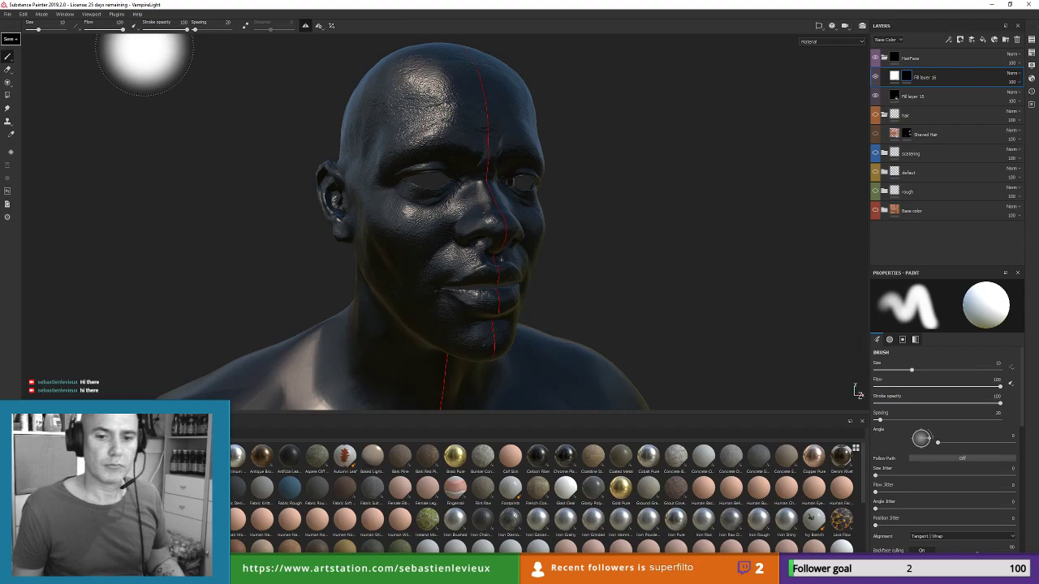
pyautogui.keyDown('ctrl'); pyautogui.moveTo(537, 272); pyautogui.dragTo(489, 274, button='right'); pyautogui.keyUp('ctrl')
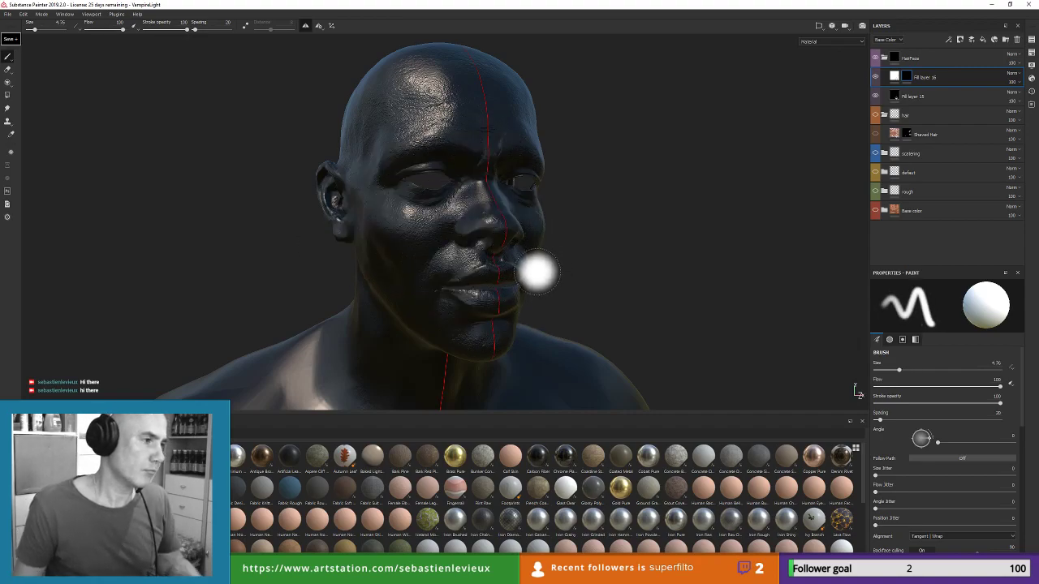
pyautogui.moveTo(373, 215)
pyautogui.mouseDown()
pyautogui.moveTo(410, 239)
pyautogui.moveTo(396, 268)
pyautogui.moveTo(462, 357)
pyautogui.moveTo(394, 260)
pyautogui.moveTo(438, 213)
pyautogui.mouseUp()
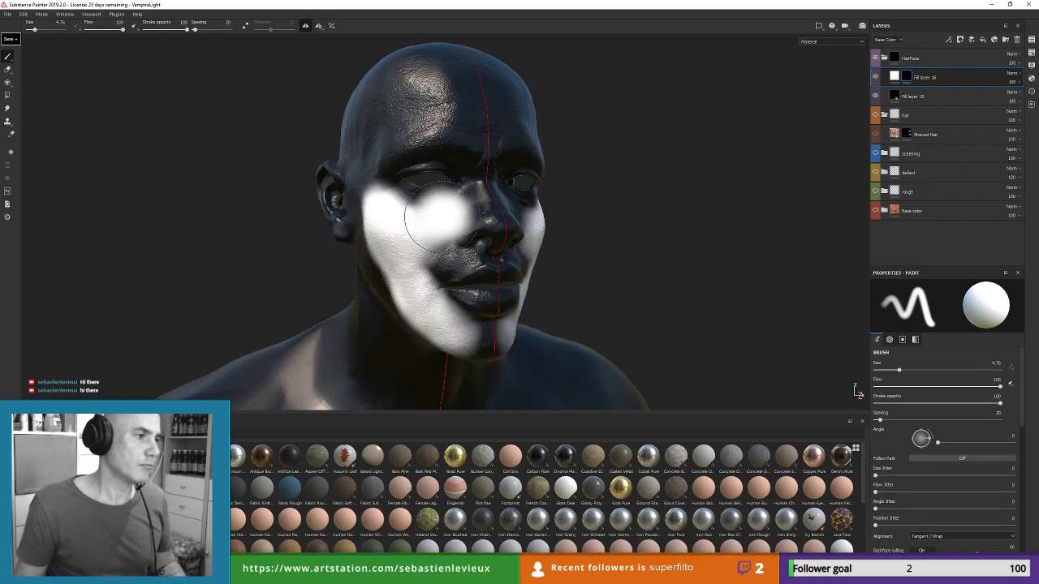
# Step: Paint the mask white over the nose, under-eye areas, upper eyelids and between the eyebrows, using brush sizes 2.41 and 1.2
pyautogui.scroll(-2, 441, 226)
pyautogui.scroll(5, 473, 203)
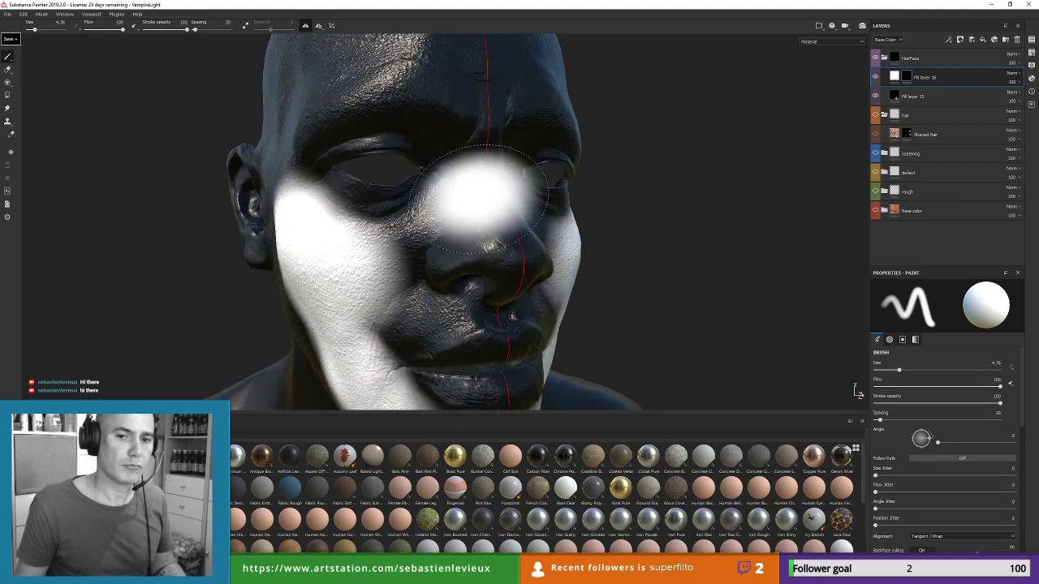
pyautogui.scroll(1, 505, 210)
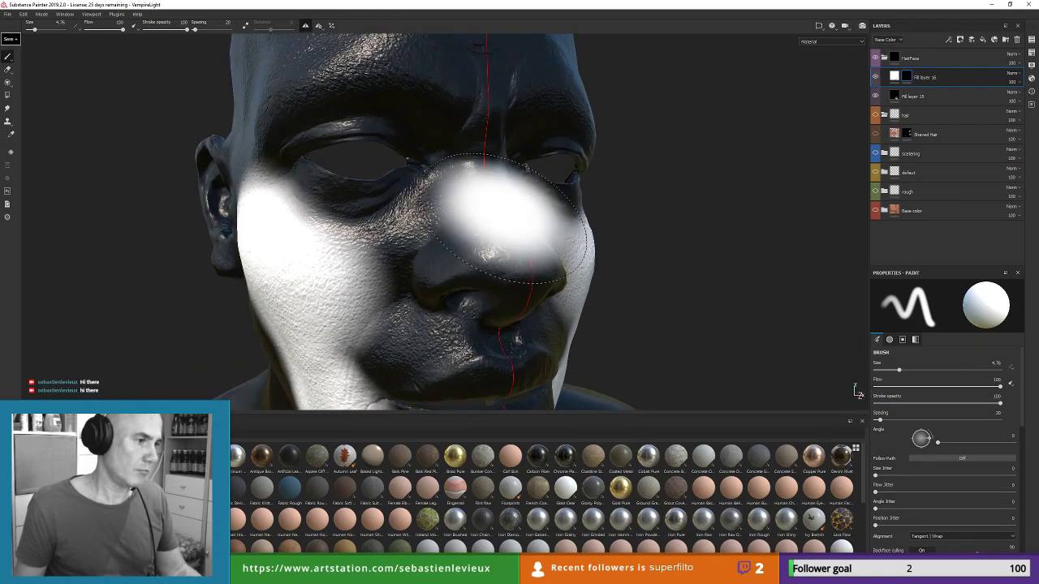
pyautogui.moveTo(509, 242)
pyautogui.keyDown('ctrl'); pyautogui.mouseDown(button='right')
pyautogui.moveTo(464, 243)
pyautogui.moveTo(480, 243)
pyautogui.mouseUp(button='right'); pyautogui.keyUp('ctrl')
pyautogui.moveTo(510, 242)
pyautogui.mouseDown()
pyautogui.moveTo(471, 181)
pyautogui.moveTo(475, 233)
pyautogui.moveTo(501, 262)
pyautogui.moveTo(479, 296)
pyautogui.moveTo(434, 289)
pyautogui.moveTo(398, 240)
pyautogui.moveTo(451, 199)
pyautogui.moveTo(441, 225)
pyautogui.moveTo(441, 204)
pyautogui.moveTo(417, 232)
pyautogui.moveTo(395, 217)
pyautogui.moveTo(319, 226)
pyautogui.moveTo(271, 204)
pyautogui.moveTo(258, 166)
pyautogui.moveTo(264, 132)
pyautogui.mouseUp()
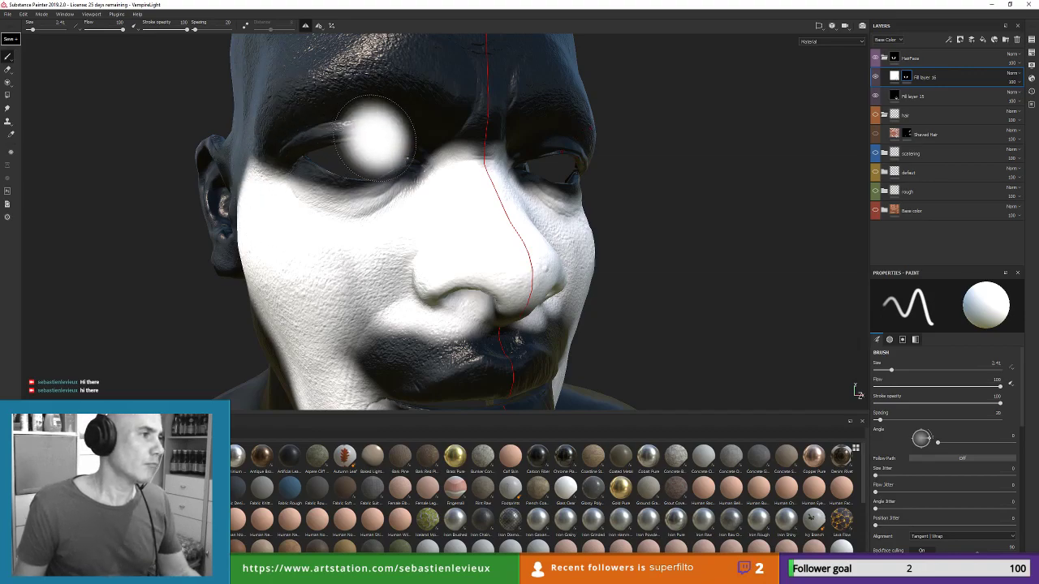
pyautogui.moveTo(434, 119)
pyautogui.keyDown('ctrl'); pyautogui.mouseDown(button='right')
pyautogui.moveTo(417, 119)
pyautogui.moveTo(431, 119)
pyautogui.mouseUp(button='right'); pyautogui.keyUp('ctrl')
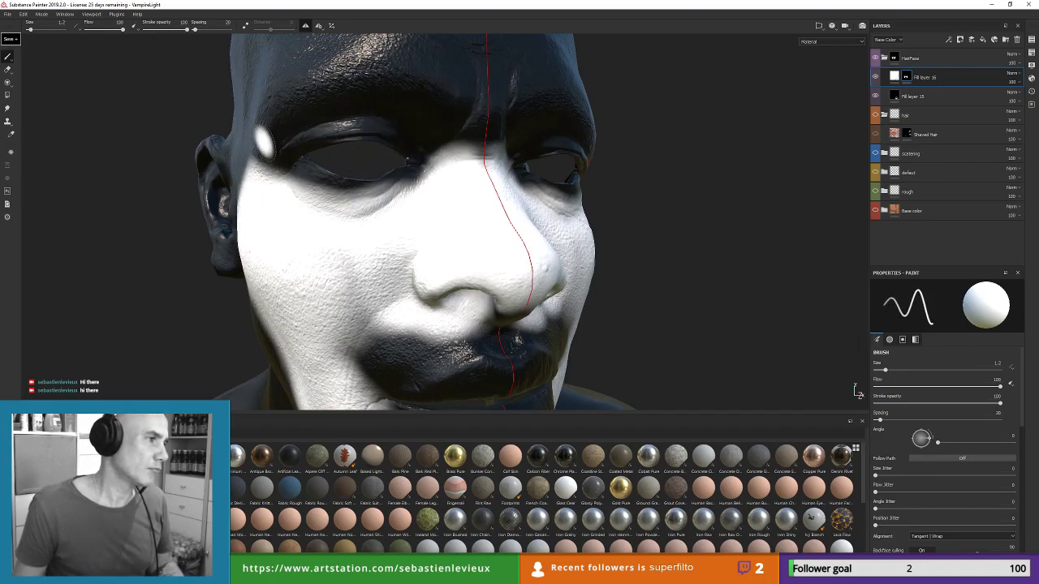
pyautogui.moveTo(265, 164)
pyautogui.mouseDown()
pyautogui.moveTo(337, 118)
pyautogui.moveTo(389, 114)
pyautogui.moveTo(471, 130)
pyautogui.moveTo(485, 89)
pyautogui.moveTo(479, 158)
pyautogui.mouseUp()
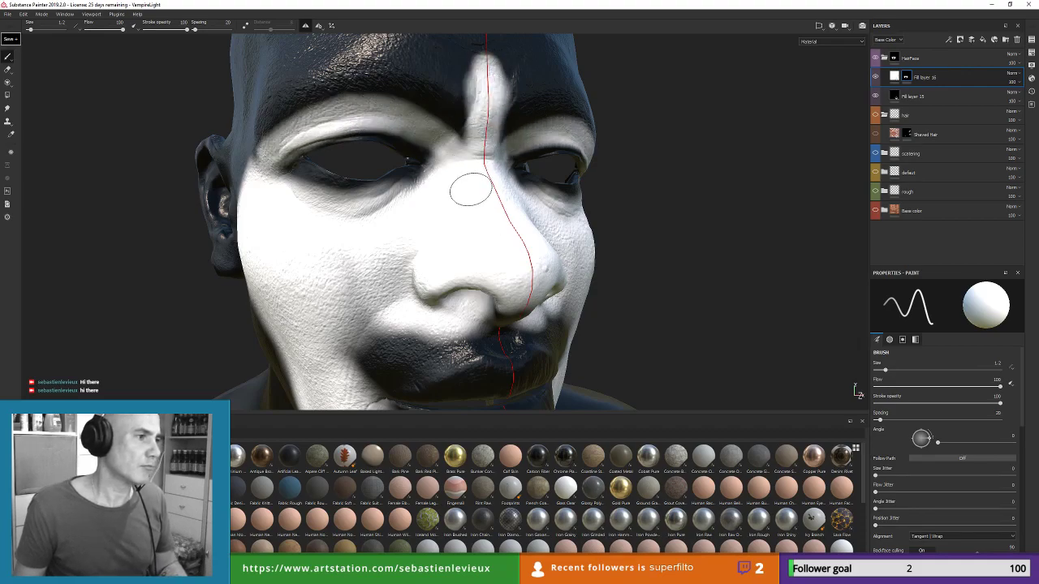
# Step: Paint the mask white around the upper lip and under the nose, and paint the inside of the nostrils black
pyautogui.keyDown('alt'); pyautogui.moveTo(366, 122); pyautogui.dragTo(387, 30); pyautogui.keyUp('alt')
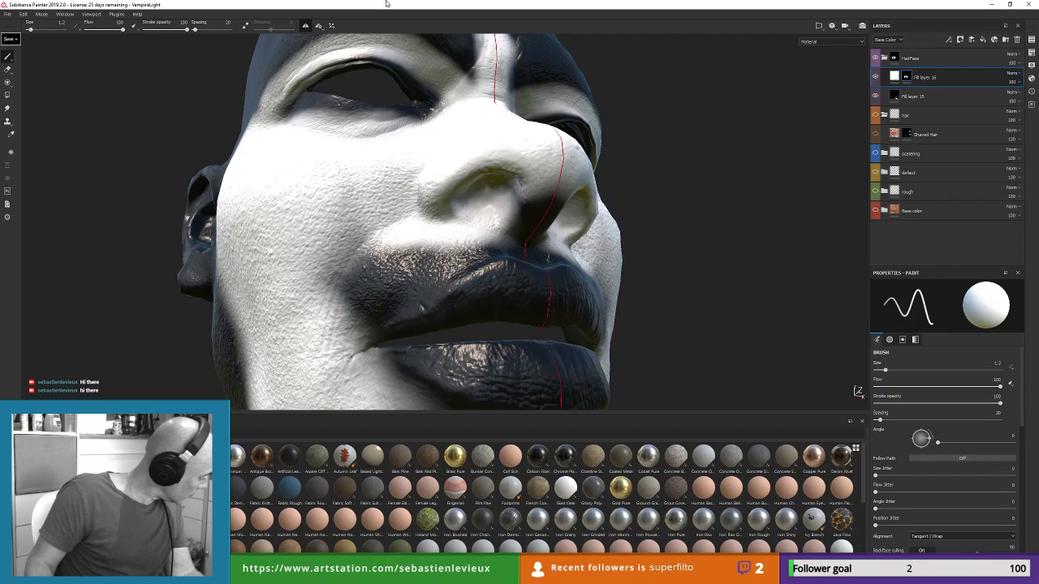
pyautogui.moveTo(394, 232)
pyautogui.mouseDown()
pyautogui.moveTo(389, 257)
pyautogui.moveTo(313, 296)
pyautogui.moveTo(442, 238)
pyautogui.moveTo(432, 257)
pyautogui.mouseUp()
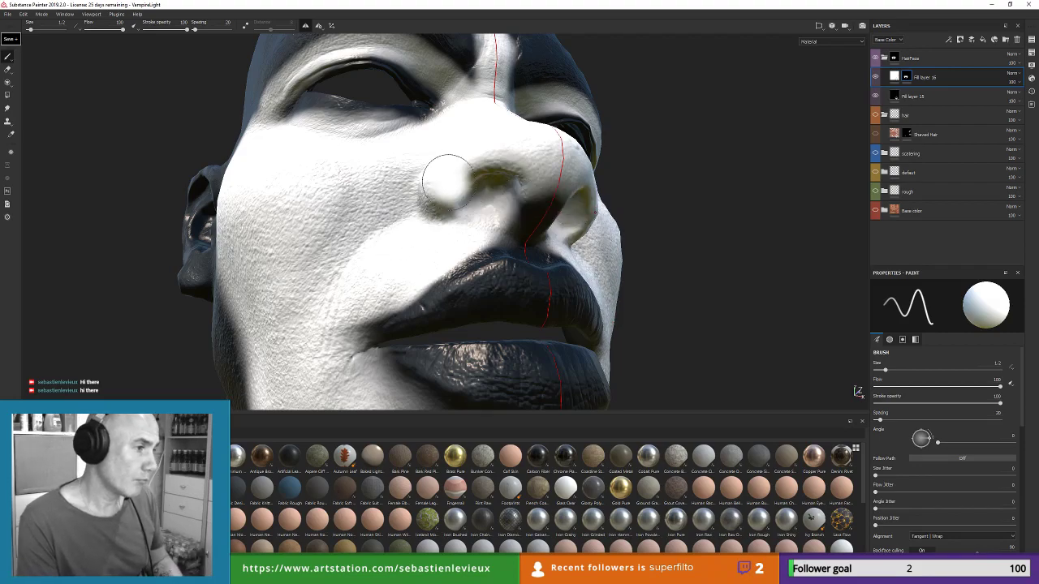
pyautogui.press('x')
pyautogui.click(499, 194)
pyautogui.moveTo(499, 195); pyautogui.dragTo(488, 201)
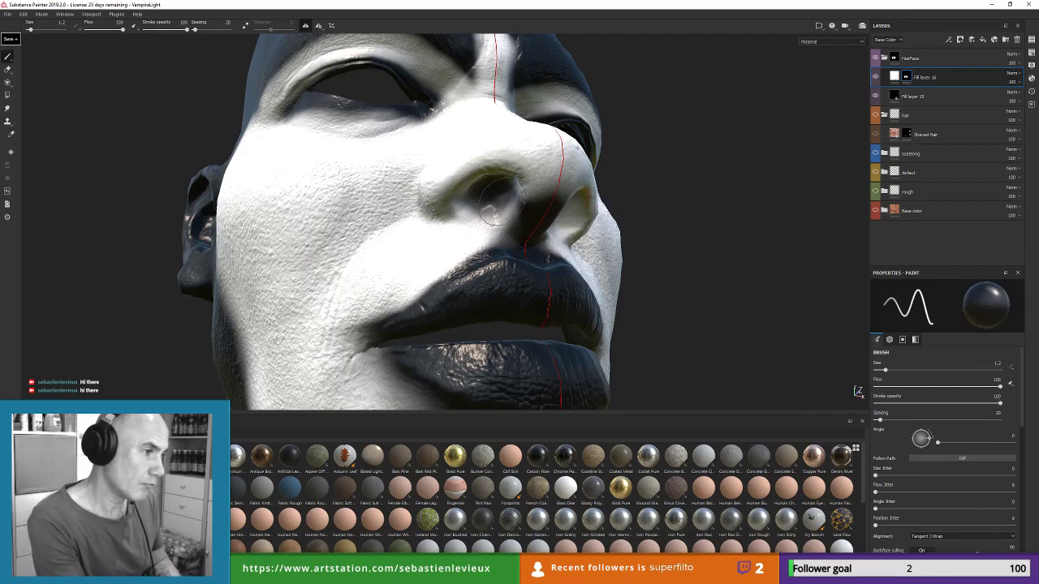
pyautogui.press('x')
pyautogui.moveTo(543, 177)
pyautogui.mouseDown()
pyautogui.moveTo(522, 219)
pyautogui.moveTo(422, 265)
pyautogui.mouseUp()
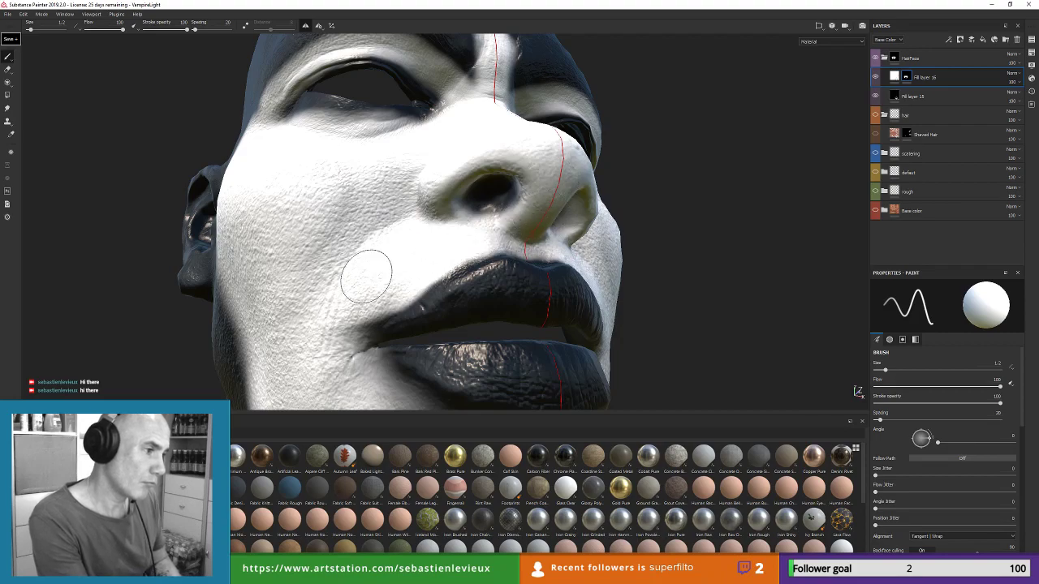
# Step: Paint the mask white on the chin, below the lower lip and around the mouth corners
pyautogui.moveTo(673, 251)
pyautogui.keyDown('alt'); pyautogui.mouseDown()
pyautogui.moveTo(680, 182)
pyautogui.moveTo(680, 243)
pyautogui.moveTo(665, 235)
pyautogui.mouseUp(); pyautogui.keyUp('alt')
pyautogui.scroll(-3, 680, 243)
pyautogui.moveTo(426, 256)
pyautogui.mouseDown()
pyautogui.moveTo(487, 282)
pyautogui.moveTo(455, 341)
pyautogui.moveTo(360, 309)
pyautogui.moveTo(466, 365)
pyautogui.mouseUp()
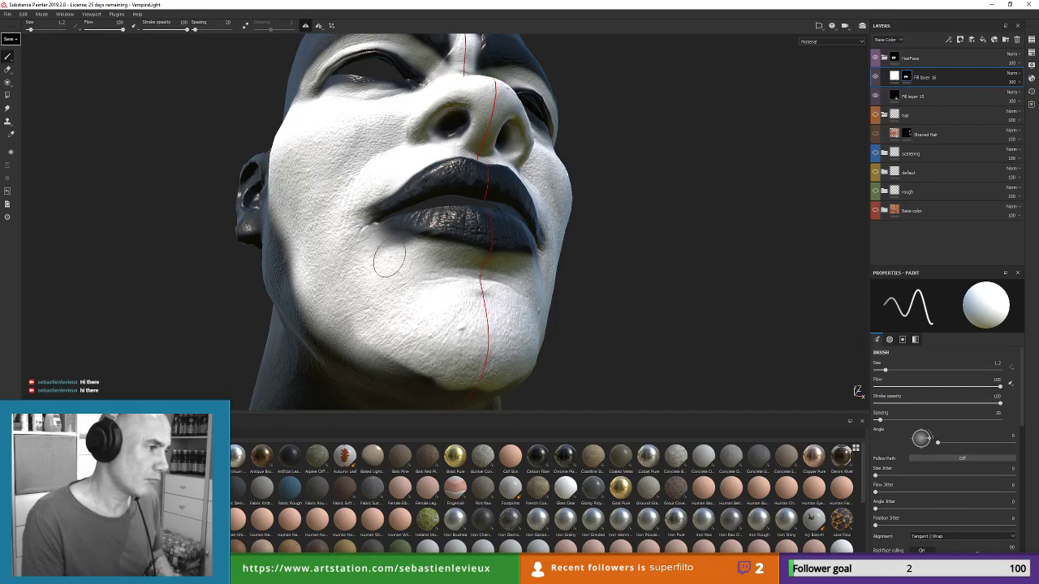
pyautogui.moveTo(388, 261); pyautogui.dragTo(374, 250)
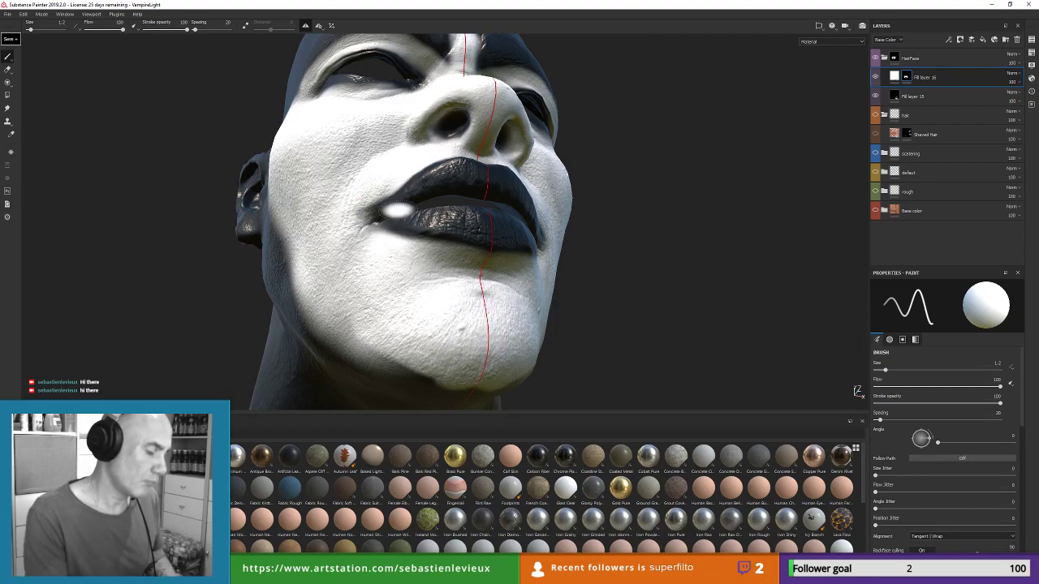
# Step: Clean up the lips and mouth corners by painting them black on the mask
pyautogui.press('x')
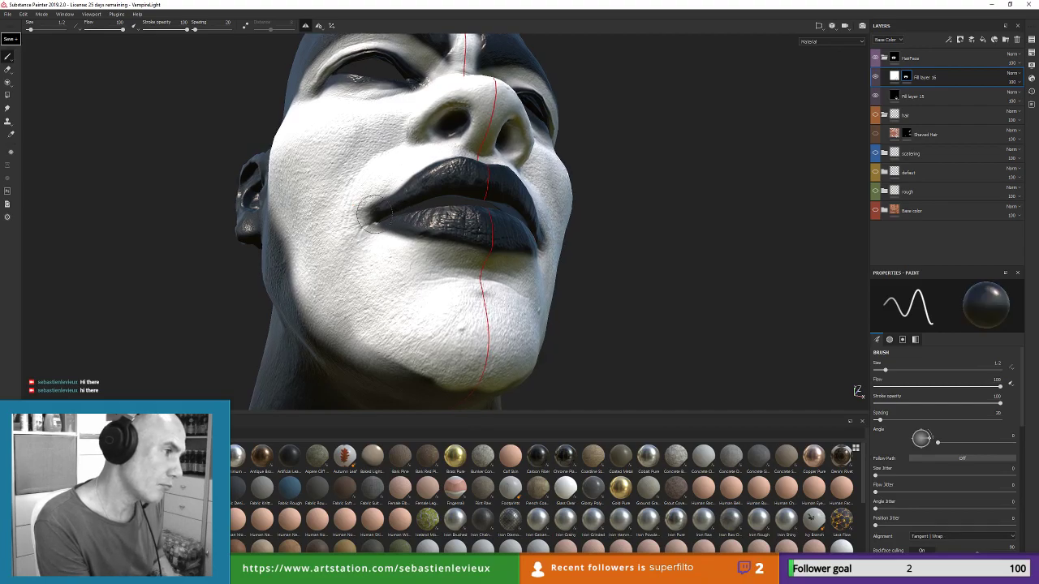
pyautogui.moveTo(376, 215); pyautogui.dragTo(443, 230)
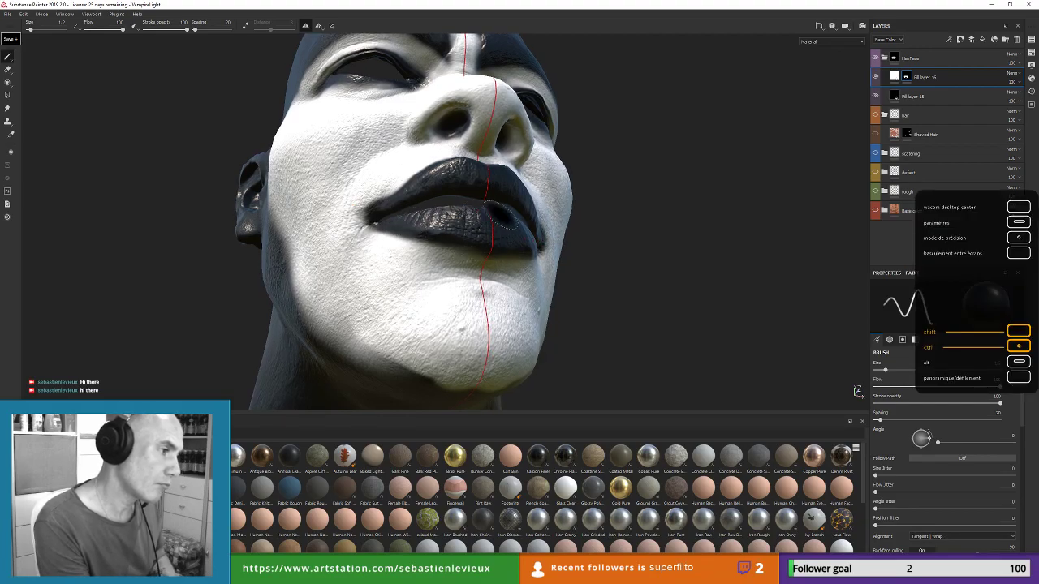
pyautogui.keyDown('alt'); pyautogui.moveTo(638, 243); pyautogui.dragTo(542, 187); pyautogui.keyUp('alt')
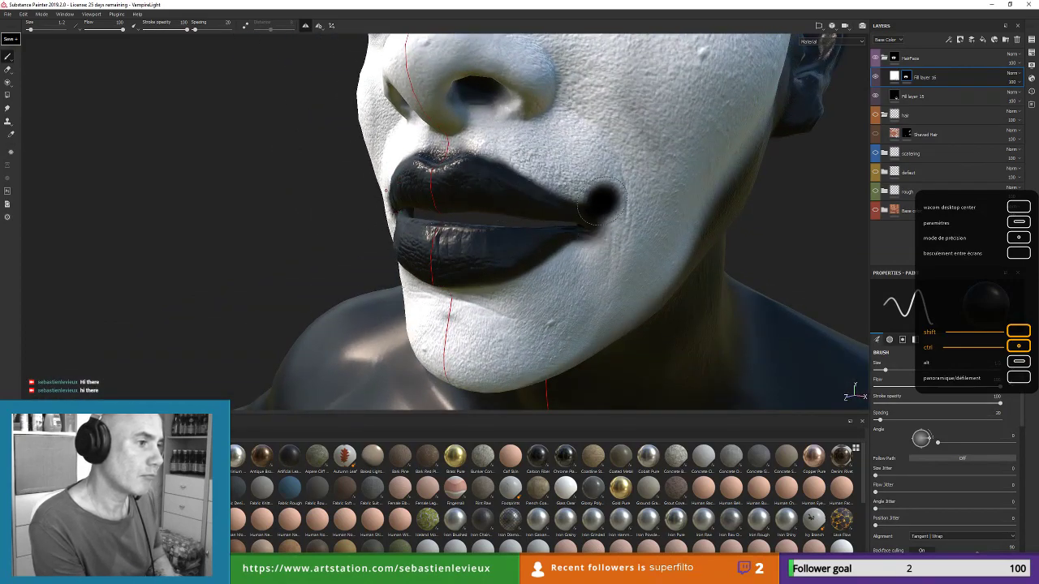
# Step: Extend the white mask from the cheek back to the ear and up to the temple with a larger brush
pyautogui.scroll(-4, 346, 215)
pyautogui.keyDown('alt'); pyautogui.moveTo(347, 214); pyautogui.dragTo(817, 248); pyautogui.keyUp('alt')
pyautogui.keyDown('alt'); pyautogui.moveTo(687, 258); pyautogui.dragTo(719, 199); pyautogui.keyUp('alt')
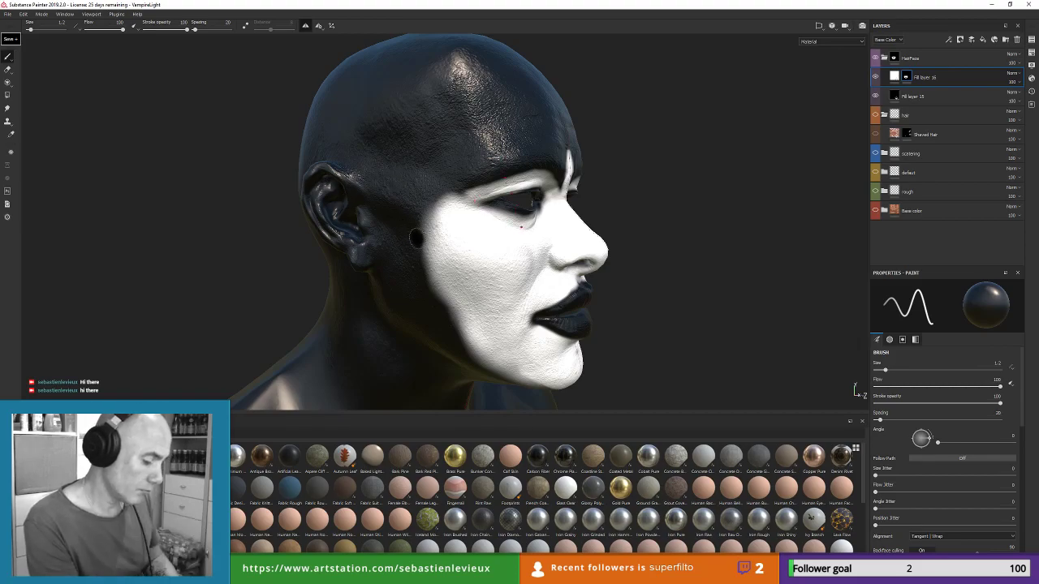
pyautogui.moveTo(414, 243)
pyautogui.mouseDown()
pyautogui.moveTo(411, 227)
pyautogui.moveTo(400, 268)
pyautogui.moveTo(396, 195)
pyautogui.mouseUp()
pyautogui.keyDown('alt'); pyautogui.moveTo(414, 220); pyautogui.dragTo(437, 227, button='right'); pyautogui.keyUp('alt')
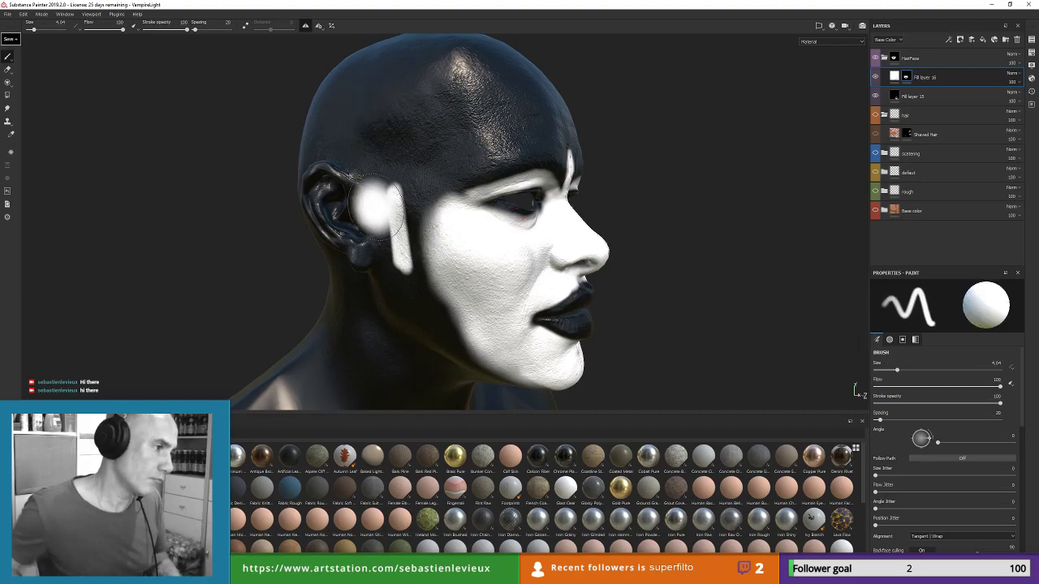
pyautogui.moveTo(402, 190)
pyautogui.mouseDown()
pyautogui.moveTo(415, 274)
pyautogui.moveTo(433, 279)
pyautogui.moveTo(399, 220)
pyautogui.mouseUp()
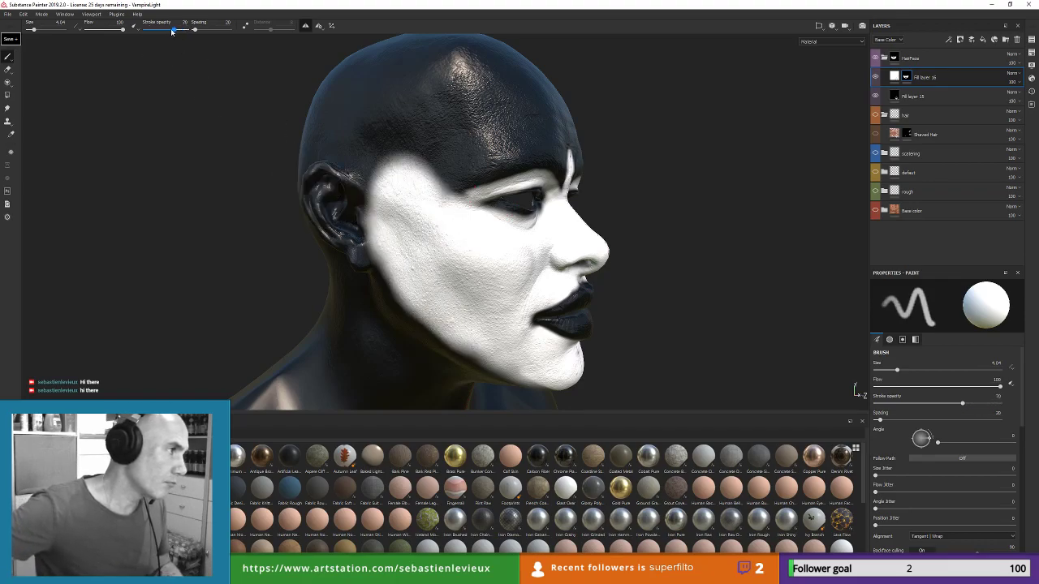
# Step: Set the stroke opacity to 62 and extend the white mask over the ear, temple and forehead
pyautogui.moveTo(172, 32); pyautogui.dragTo(169, 30)
pyautogui.moveTo(334, 185)
pyautogui.mouseDown()
pyautogui.moveTo(345, 211)
pyautogui.moveTo(339, 203)
pyautogui.moveTo(384, 203)
pyautogui.mouseUp()
pyautogui.moveTo(411, 137)
pyautogui.mouseDown()
pyautogui.moveTo(442, 121)
pyautogui.moveTo(479, 130)
pyautogui.moveTo(425, 167)
pyautogui.moveTo(499, 130)
pyautogui.moveTo(558, 126)
pyautogui.moveTo(519, 94)
pyautogui.moveTo(435, 97)
pyautogui.moveTo(391, 146)
pyautogui.moveTo(494, 65)
pyautogui.moveTo(500, 97)
pyautogui.mouseUp()
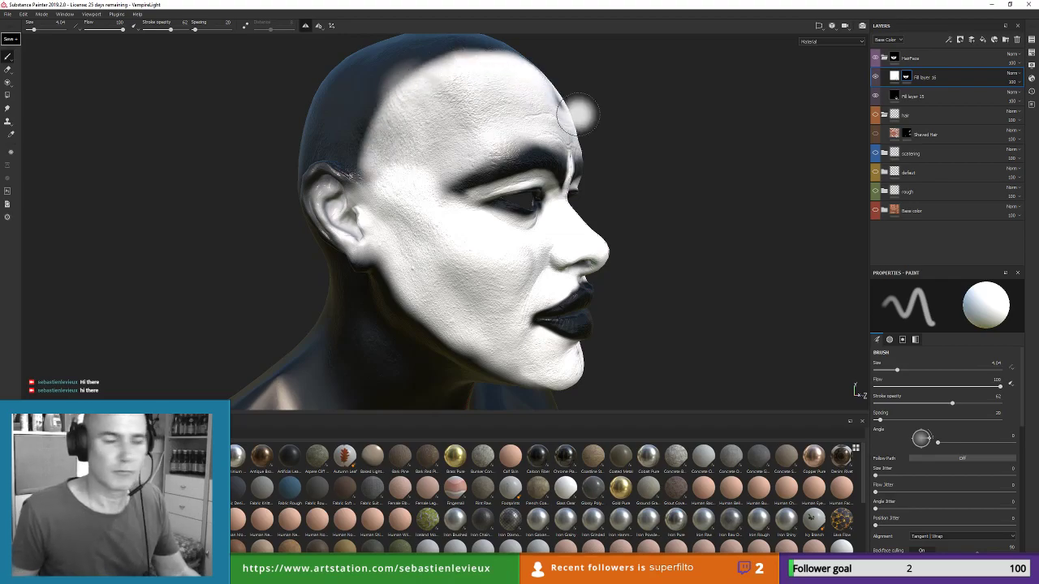
pyautogui.moveTo(620, 121)
pyautogui.keyDown('alt'); pyautogui.mouseDown()
pyautogui.moveTo(533, 139)
pyautogui.moveTo(557, 70)
pyautogui.moveTo(528, 93)
pyautogui.moveTo(652, 102)
pyautogui.mouseUp(); pyautogui.keyUp('alt')
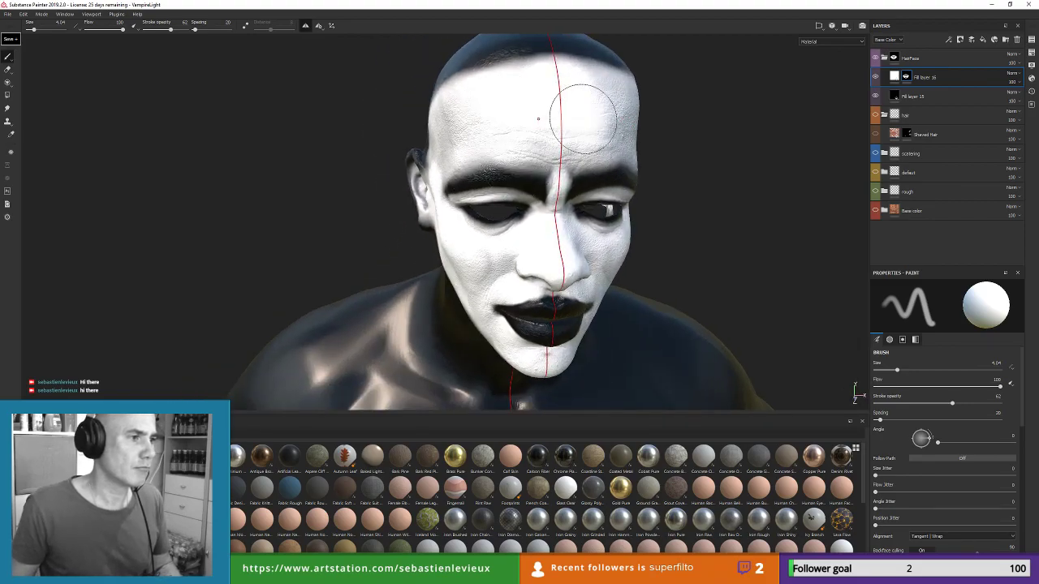
# Step: Paint the mask white on the neck, from below the ear and jaw down to the throat and collarbone
pyautogui.moveTo(560, 101)
pyautogui.keyDown('alt'); pyautogui.mouseDown()
pyautogui.moveTo(532, 57)
pyautogui.moveTo(590, 129)
pyautogui.moveTo(579, 146)
pyautogui.moveTo(598, 146)
pyautogui.mouseUp(); pyautogui.keyUp('alt')
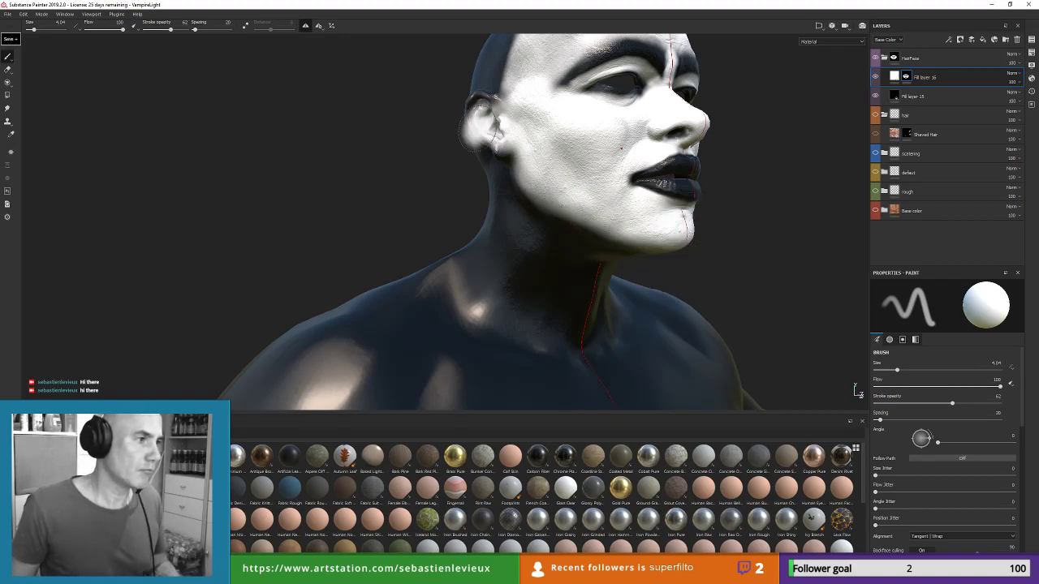
pyautogui.moveTo(507, 196)
pyautogui.mouseDown()
pyautogui.moveTo(504, 260)
pyautogui.moveTo(592, 276)
pyautogui.moveTo(615, 247)
pyautogui.mouseUp()
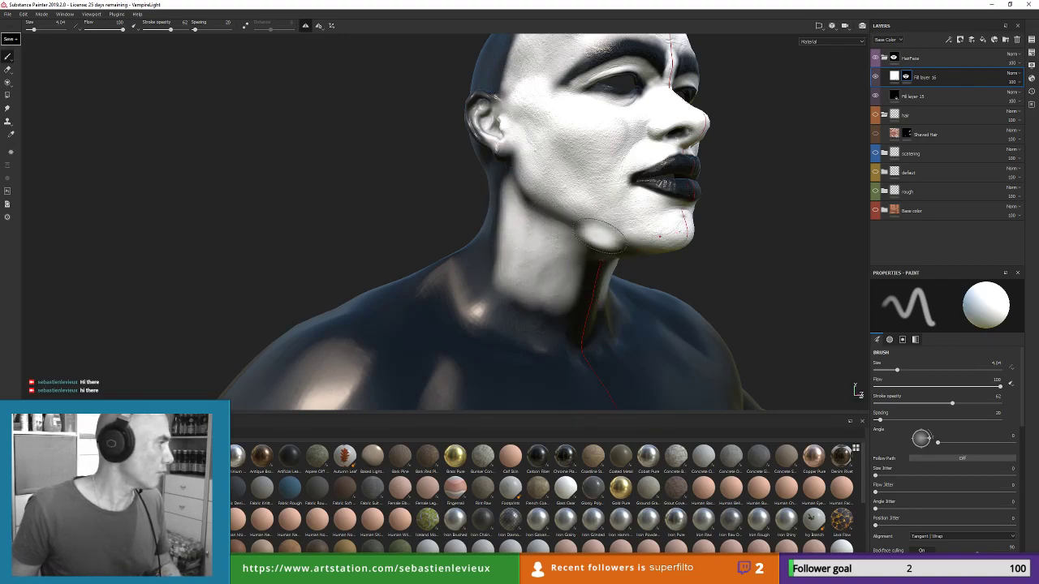
pyautogui.moveTo(568, 280)
pyautogui.mouseDown()
pyautogui.moveTo(615, 264)
pyautogui.moveTo(568, 349)
pyautogui.moveTo(517, 192)
pyautogui.moveTo(503, 205)
pyautogui.moveTo(529, 313)
pyautogui.moveTo(515, 297)
pyautogui.moveTo(547, 344)
pyautogui.moveTo(522, 306)
pyautogui.mouseUp()
pyautogui.moveTo(624, 217)
pyautogui.keyDown('alt'); pyautogui.mouseDown()
pyautogui.moveTo(588, 232)
pyautogui.moveTo(514, 213)
pyautogui.moveTo(582, 199)
pyautogui.moveTo(790, 206)
pyautogui.moveTo(413, 223)
pyautogui.moveTo(649, 193)
pyautogui.moveTo(720, 168)
pyautogui.mouseUp(); pyautogui.keyUp('alt')
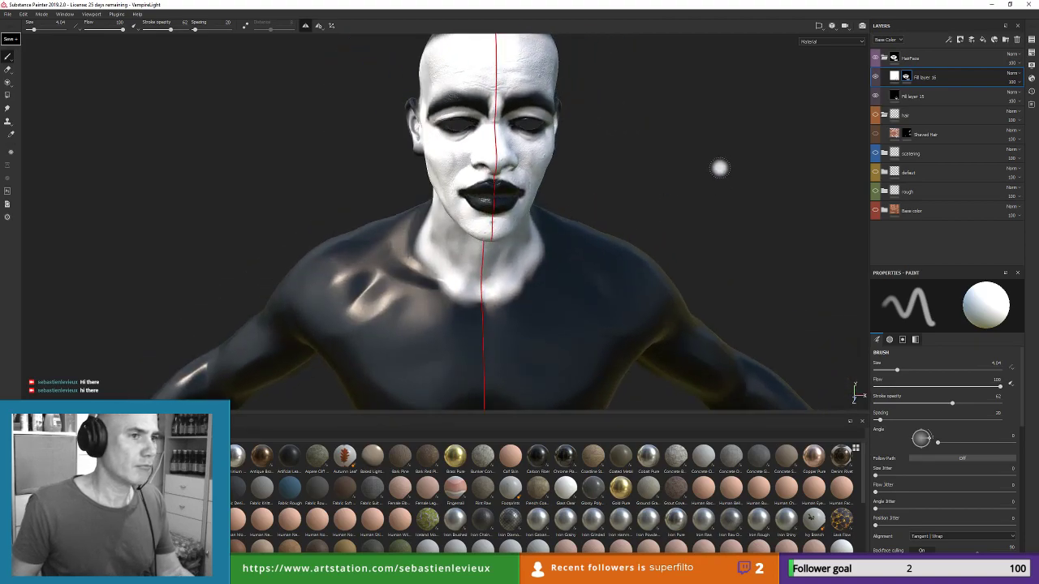
pyautogui.scroll(5, 478, 144)
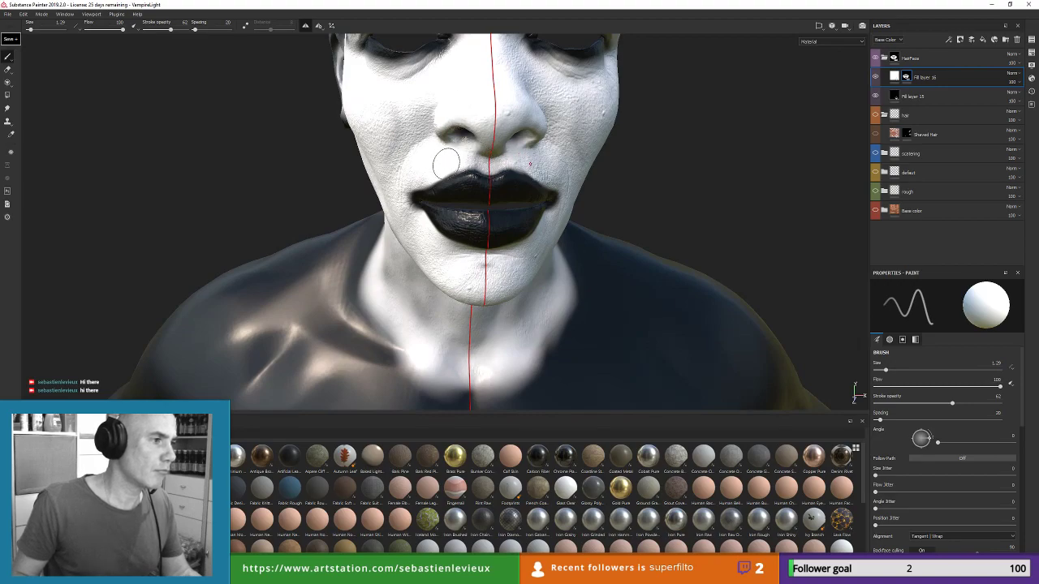
pyautogui.click(8, 109)
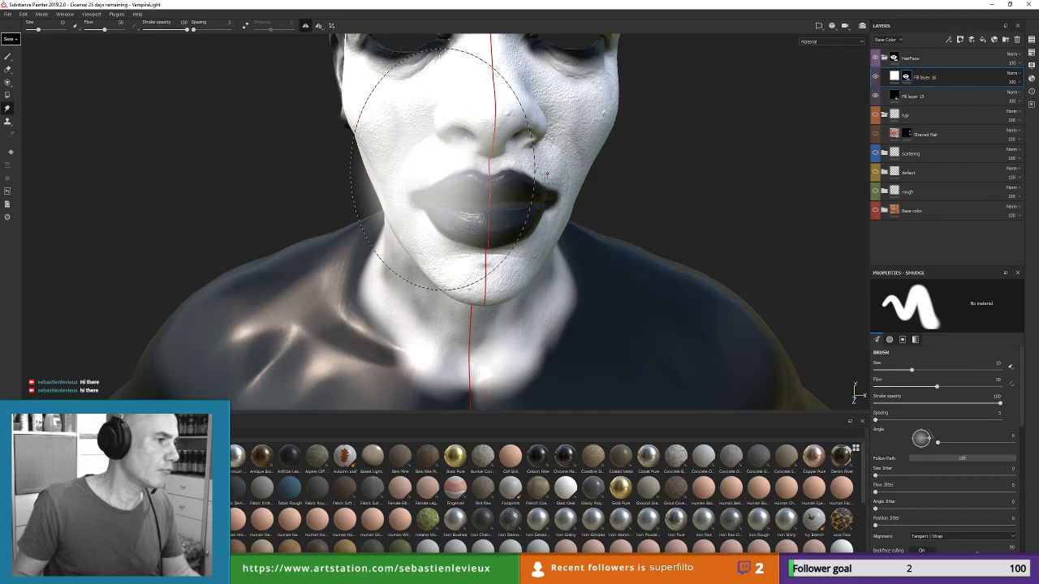
pyautogui.moveTo(443, 183)
pyautogui.mouseDown()
pyautogui.moveTo(456, 176)
pyautogui.moveTo(449, 185)
pyautogui.mouseUp()
pyautogui.hotkey('ctrl', 'z')
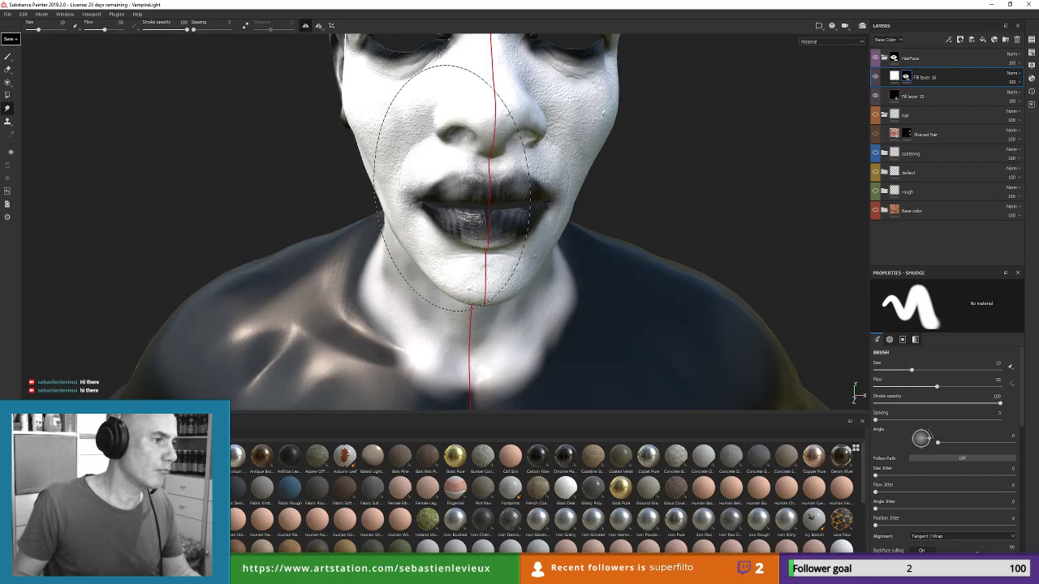
pyautogui.hotkey('ctrl', 'z')
pyautogui.keyDown('ctrl'); pyautogui.moveTo(607, 247); pyautogui.dragTo(588, 247, button='right'); pyautogui.keyUp('ctrl')
pyautogui.press('[')
pyautogui.press('[')
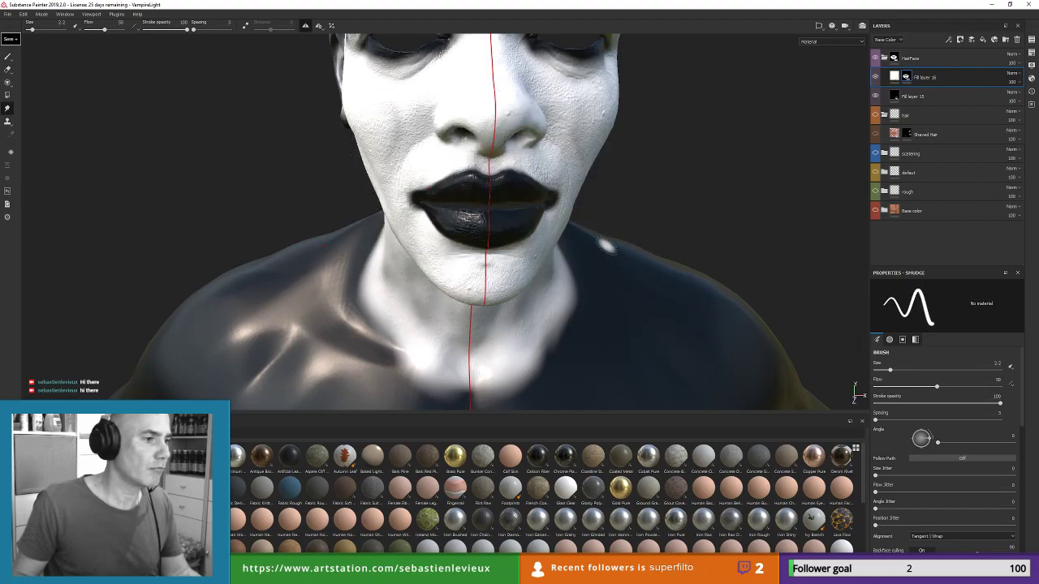
pyautogui.scroll(-2, 416, 235)
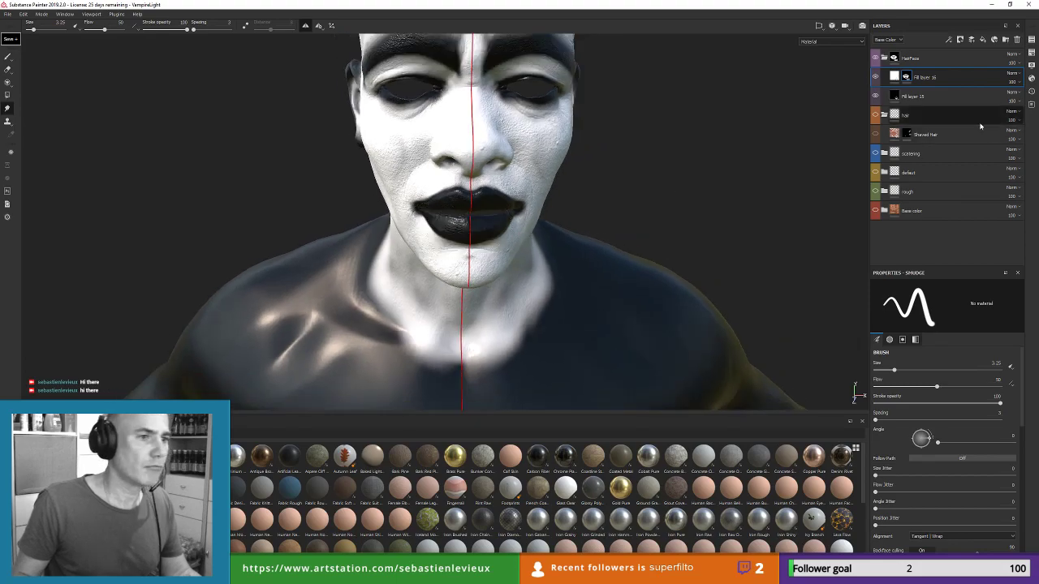
# Step: Add a Blur filter to the mask of Fill layer 16 and set its blur intensity to about 1.66
pyautogui.click(949, 39)
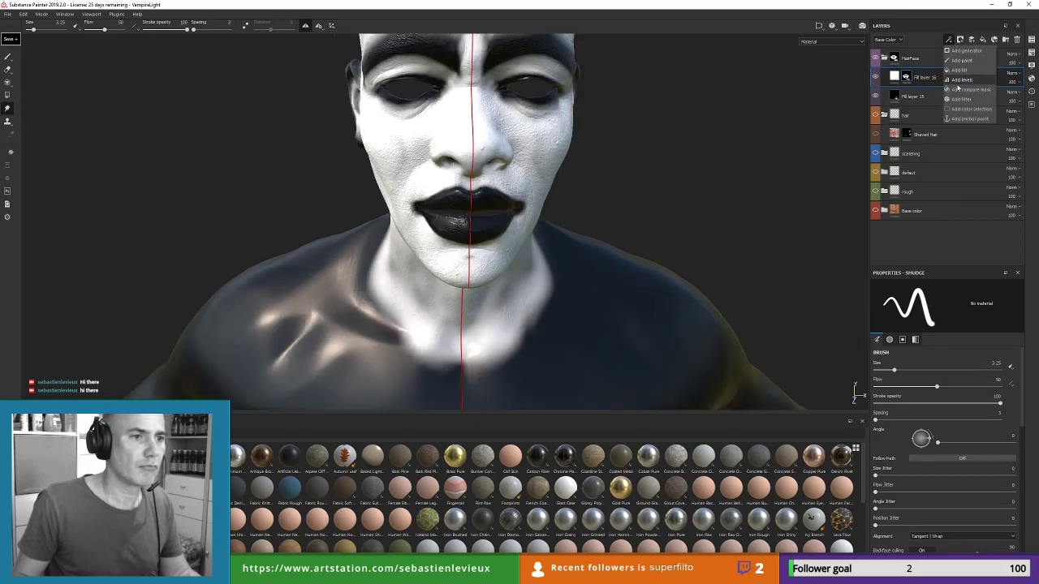
pyautogui.click(961, 100)
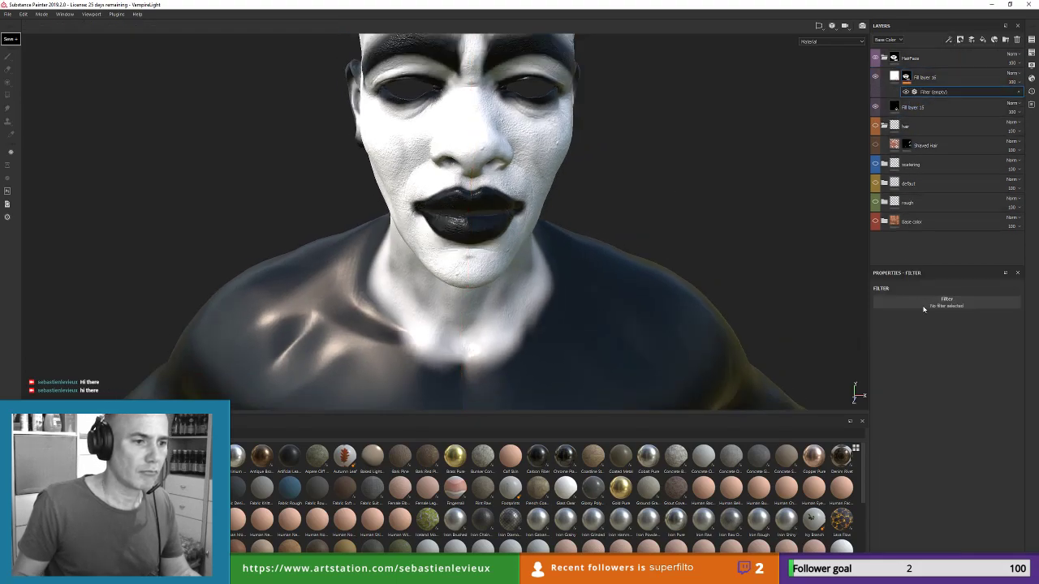
pyautogui.click(923, 306)
pyautogui.write('bl')
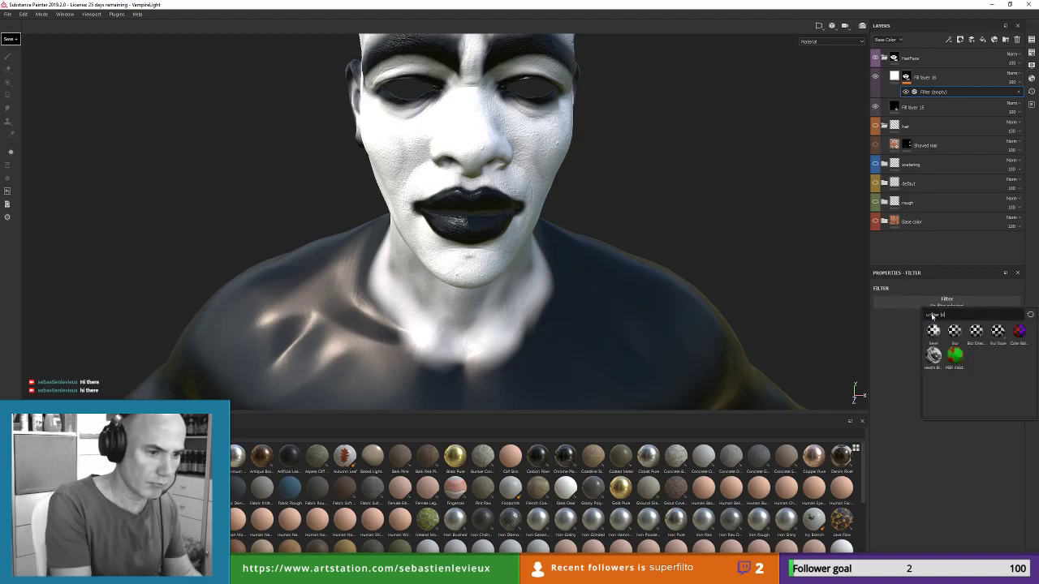
pyautogui.click(955, 331)
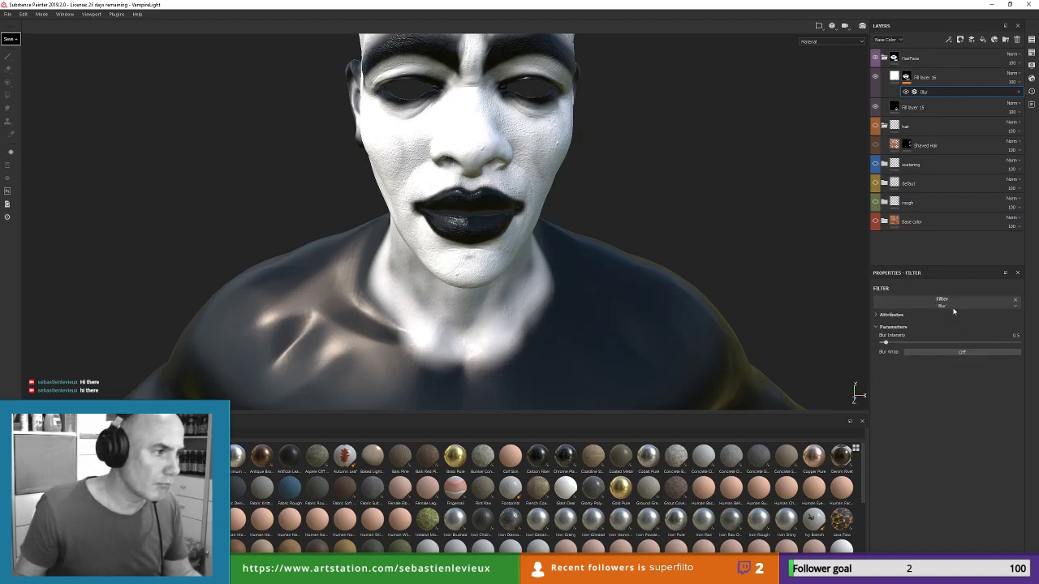
pyautogui.moveTo(888, 344); pyautogui.dragTo(896, 345)
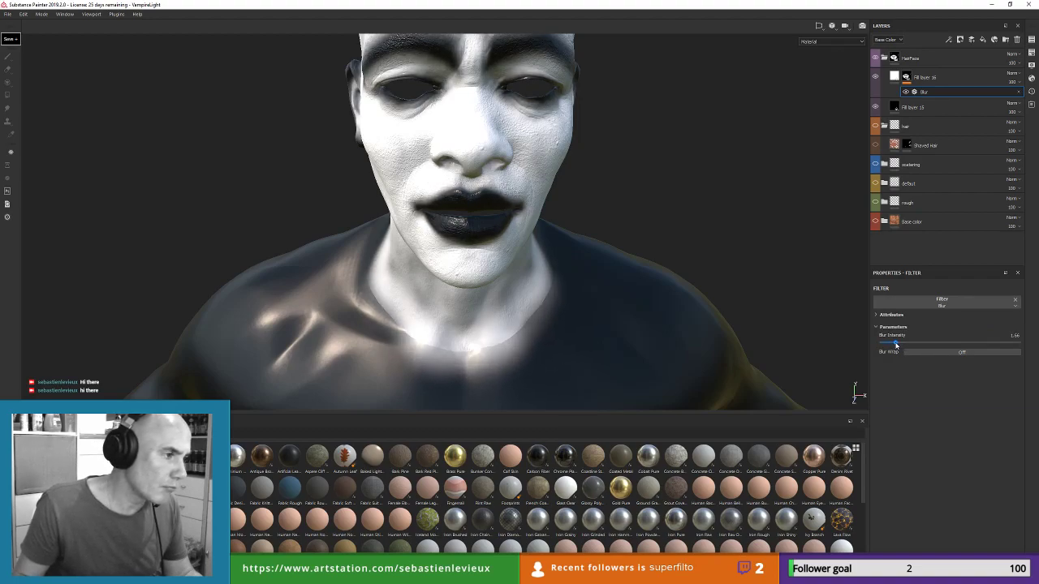
pyautogui.keyDown('alt'); pyautogui.moveTo(588, 282); pyautogui.dragTo(644, 227); pyautogui.keyUp('alt')
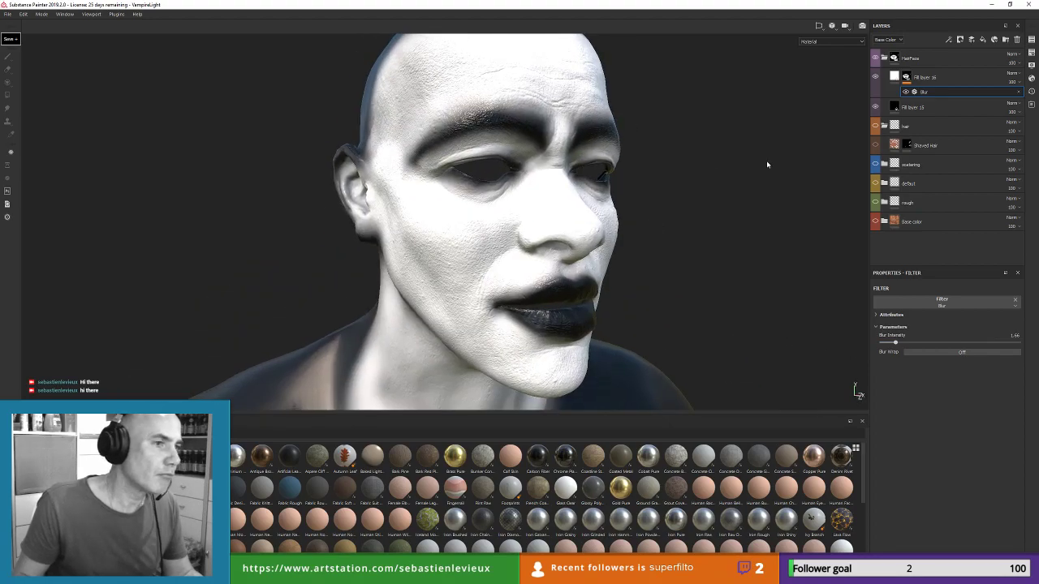
# Step: Paint white on Fill layer 16's mask along the side of the neck with a brush size of 2.40
pyautogui.click(897, 84)
pyautogui.press('5')
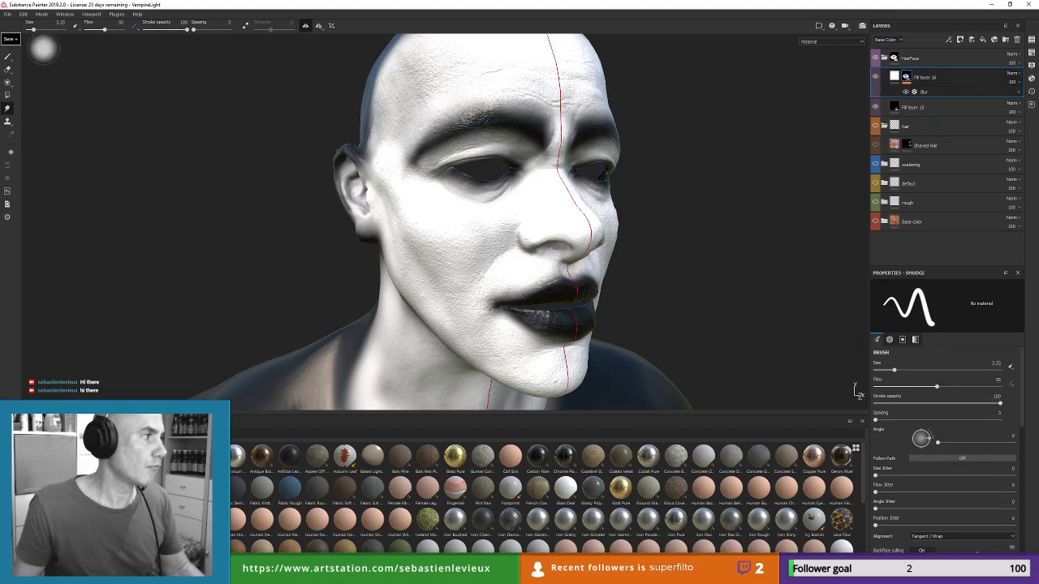
pyautogui.press('1')
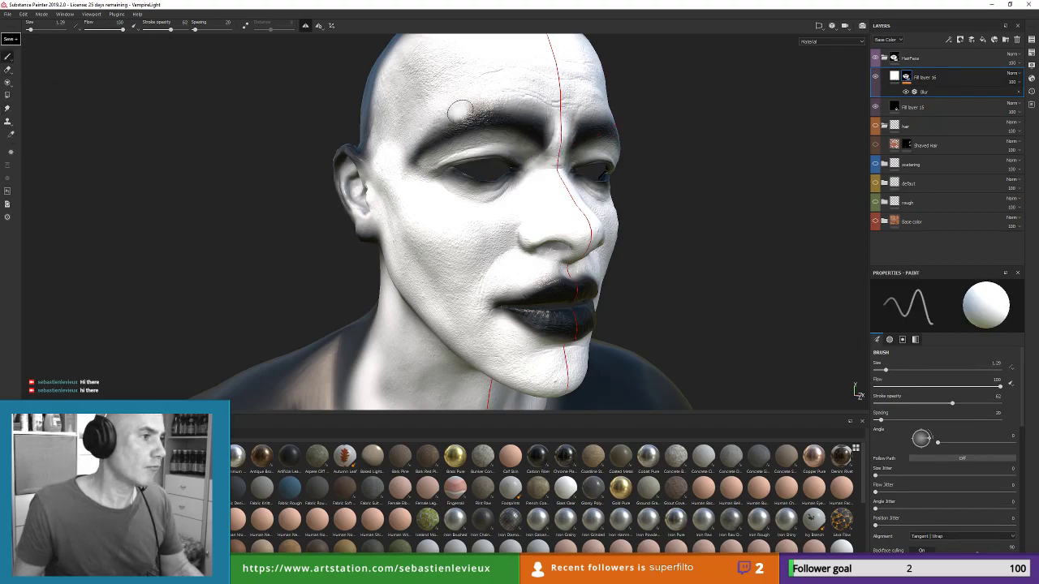
pyautogui.keyDown('ctrl'); pyautogui.moveTo(495, 121); pyautogui.dragTo(517, 121, button='right'); pyautogui.keyUp('ctrl')
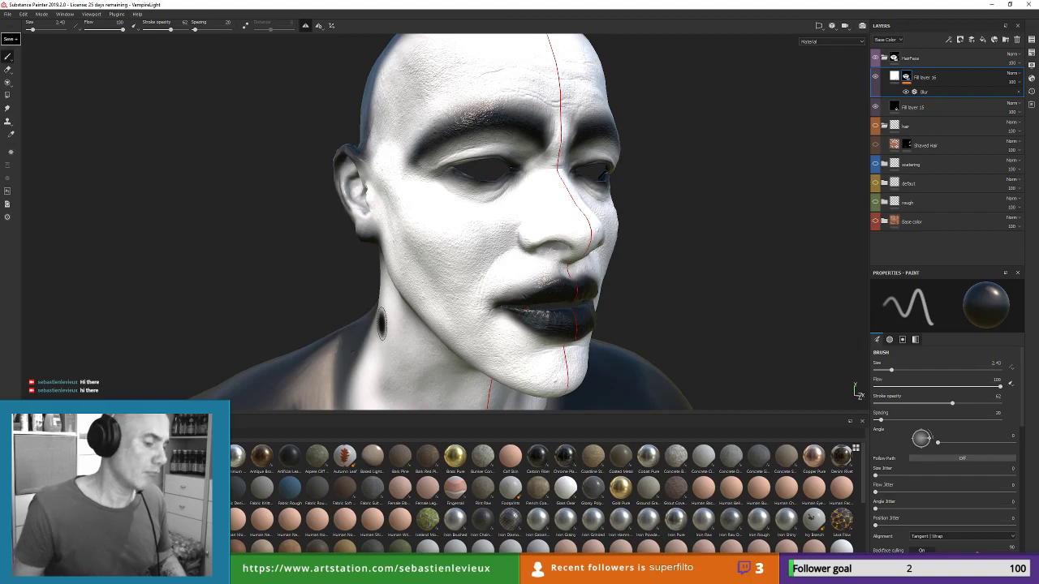
pyautogui.press('x')
pyautogui.moveTo(381, 332)
pyautogui.mouseDown()
pyautogui.moveTo(371, 365)
pyautogui.moveTo(390, 304)
pyautogui.moveTo(398, 364)
pyautogui.moveTo(414, 393)
pyautogui.mouseUp()
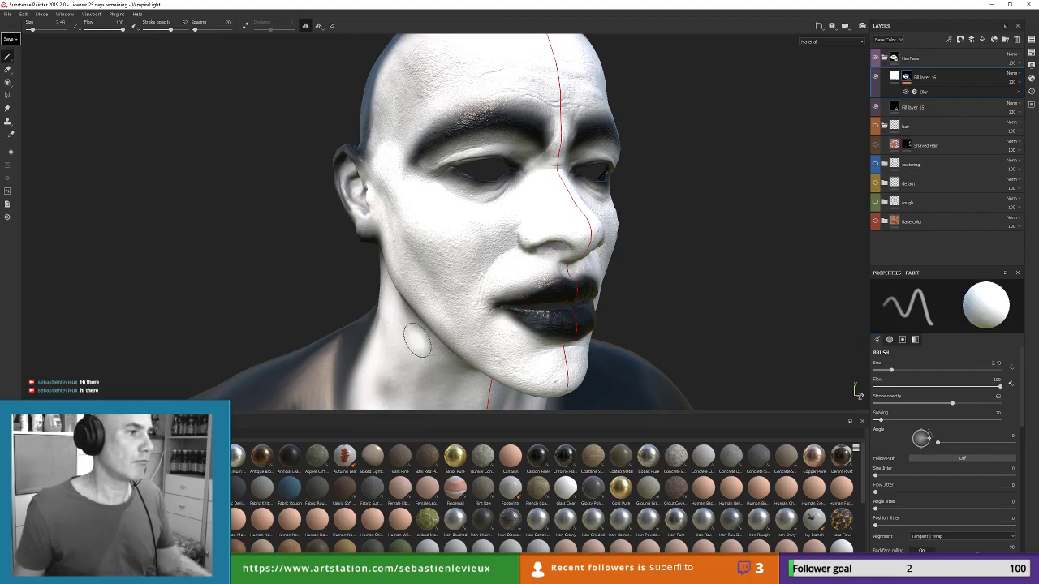
# Step: Extend the white mask paint along the base of the neck at the collarbones
pyautogui.scroll(-5, 463, 299)
pyautogui.moveTo(667, 306)
pyautogui.keyDown('alt'); pyautogui.mouseDown()
pyautogui.moveTo(585, 299)
pyautogui.moveTo(622, 301)
pyautogui.mouseUp(); pyautogui.keyUp('alt')
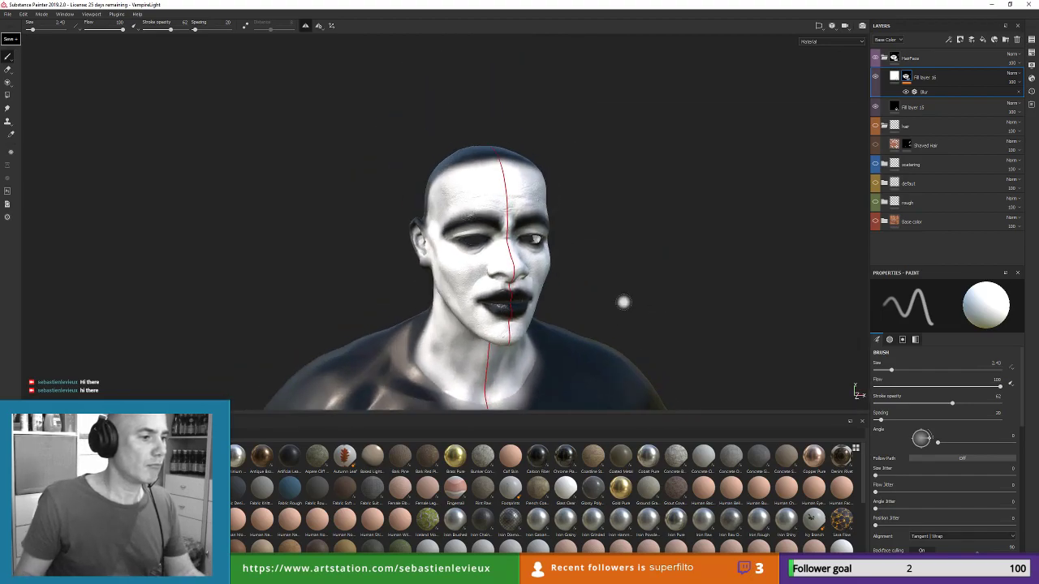
pyautogui.keyDown('alt'); pyautogui.moveTo(621, 301); pyautogui.dragTo(622, 155, button='middle'); pyautogui.keyUp('alt')
pyautogui.keyDown('alt'); pyautogui.moveTo(621, 156); pyautogui.dragTo(614, 211); pyautogui.keyUp('alt')
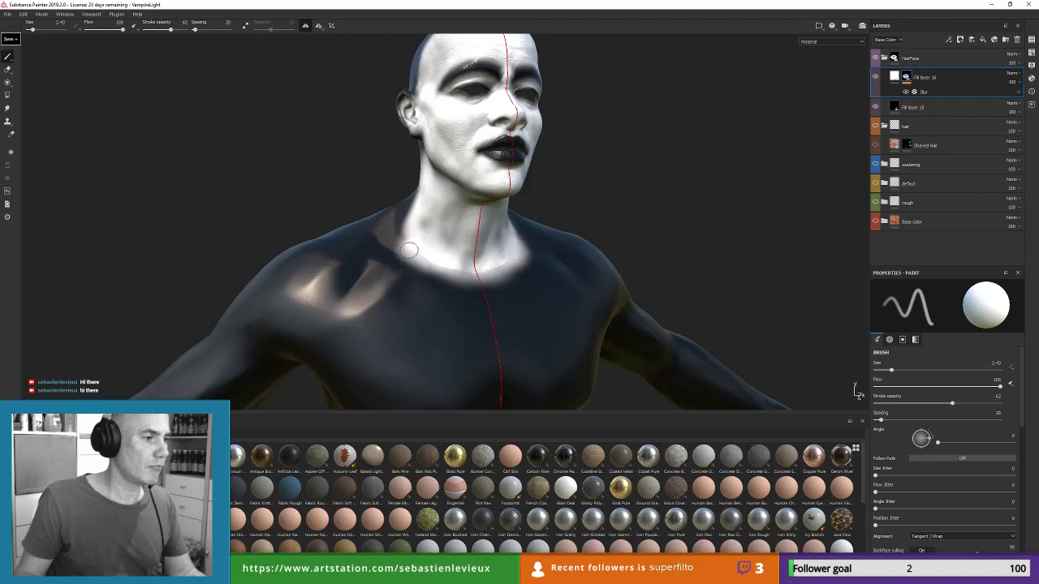
pyautogui.moveTo(408, 250); pyautogui.dragTo(469, 275)
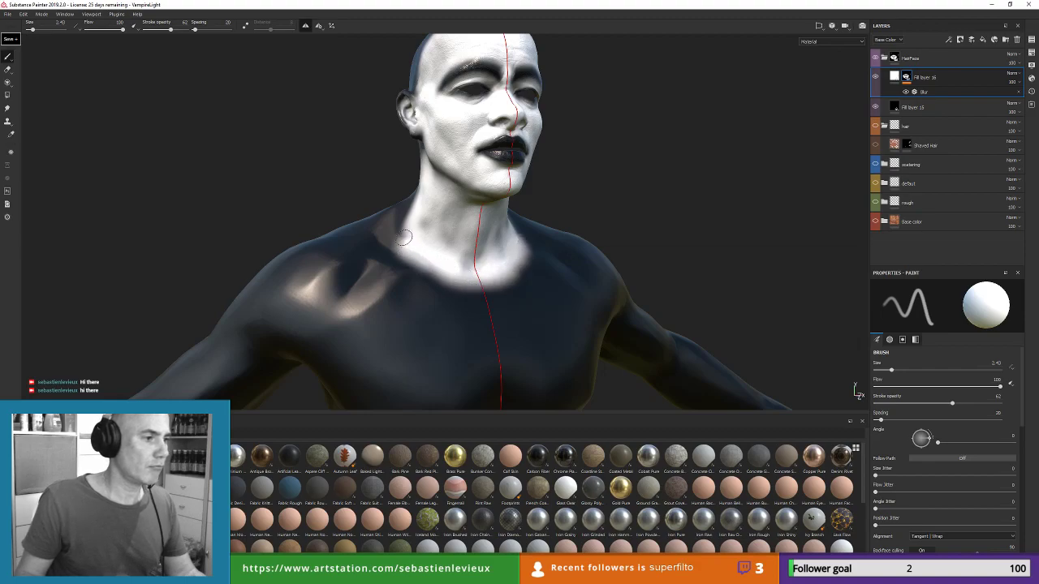
# Step: Enlarge the paint brush to 13.5 and show all texture sets, keeping body as the active one
pyautogui.scroll(3, 582, 321)
pyautogui.scroll(-5, 579, 316)
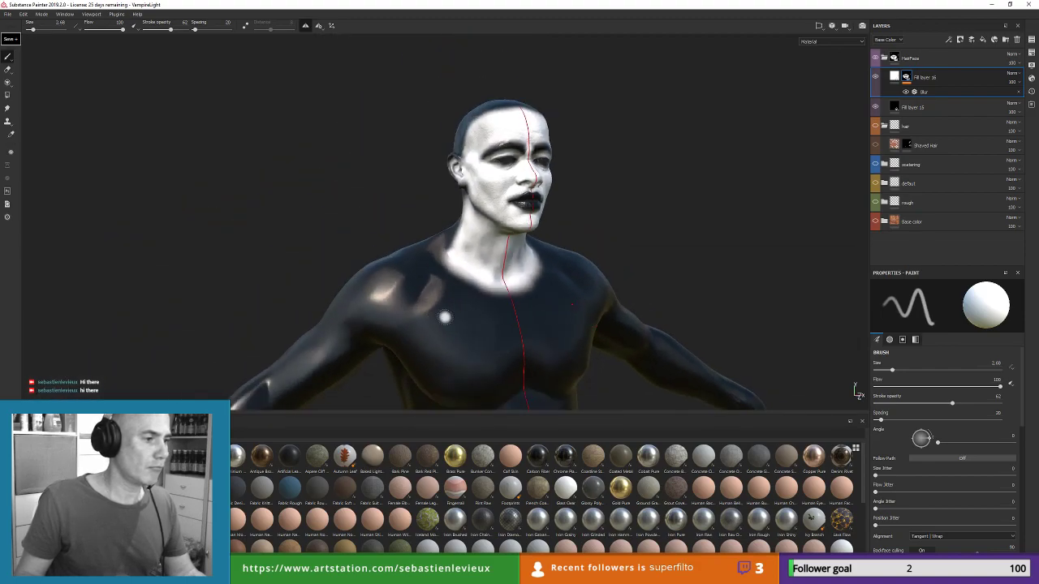
pyautogui.keyDown('ctrl'); pyautogui.moveTo(444, 317); pyautogui.dragTo(497, 318, button='right'); pyautogui.keyUp('ctrl')
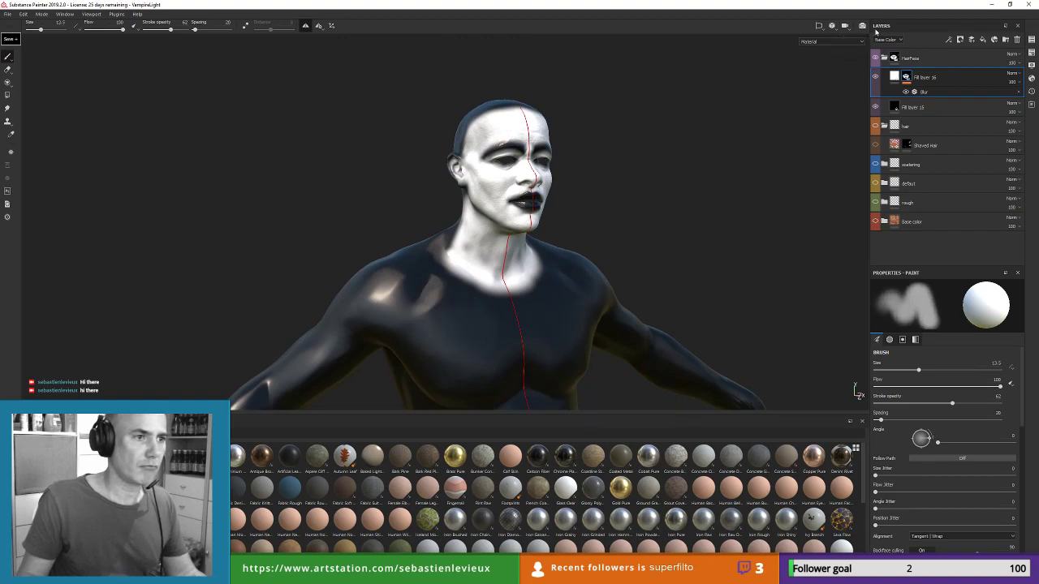
pyautogui.click(1031, 39)
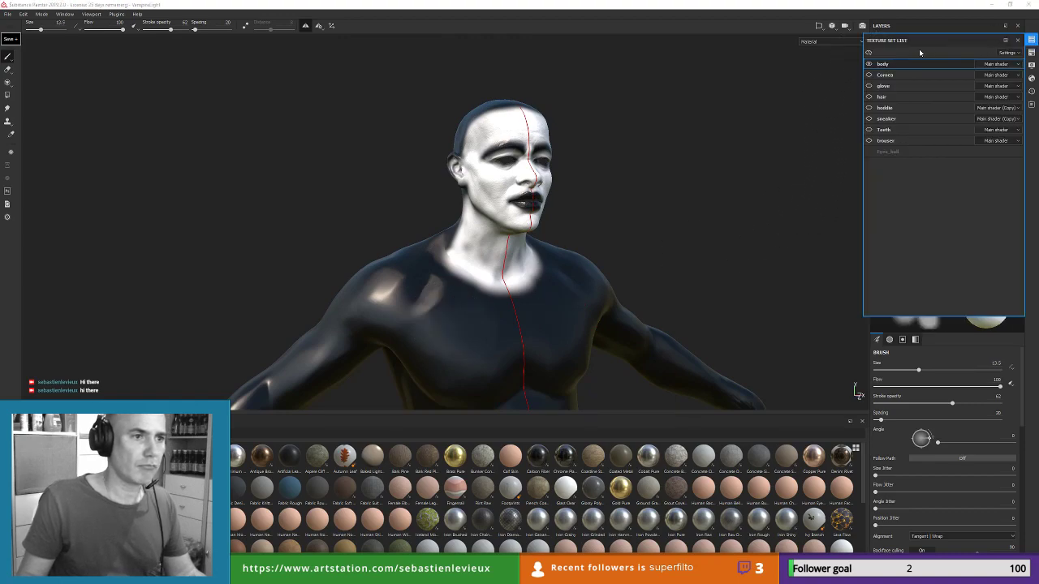
pyautogui.click(869, 53)
pyautogui.click(880, 63)
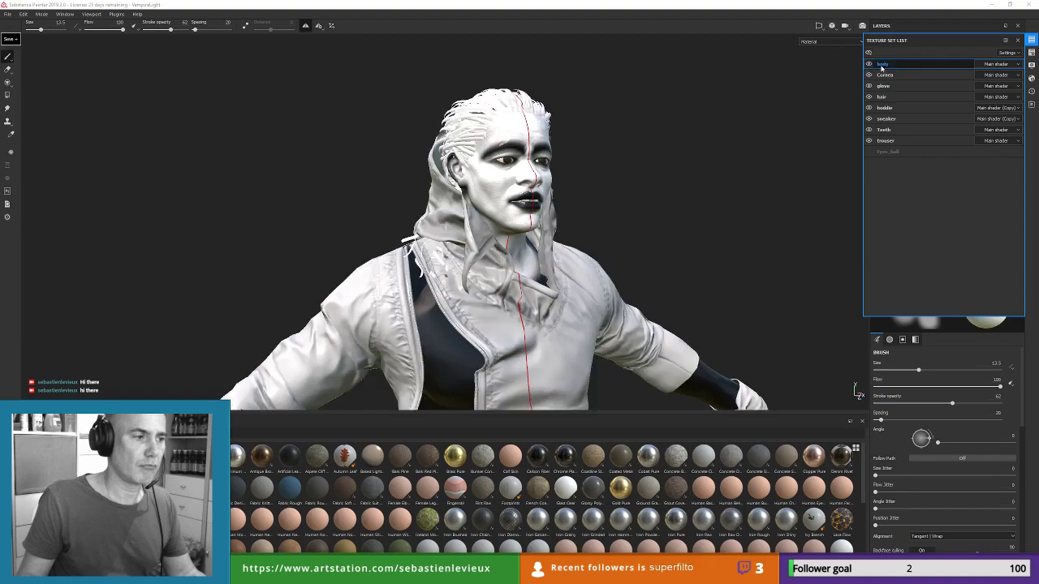
# Step: Paint the mask white over the bare chest in the jacket opening and over the exposed forearm
pyautogui.scroll(5, 489, 185)
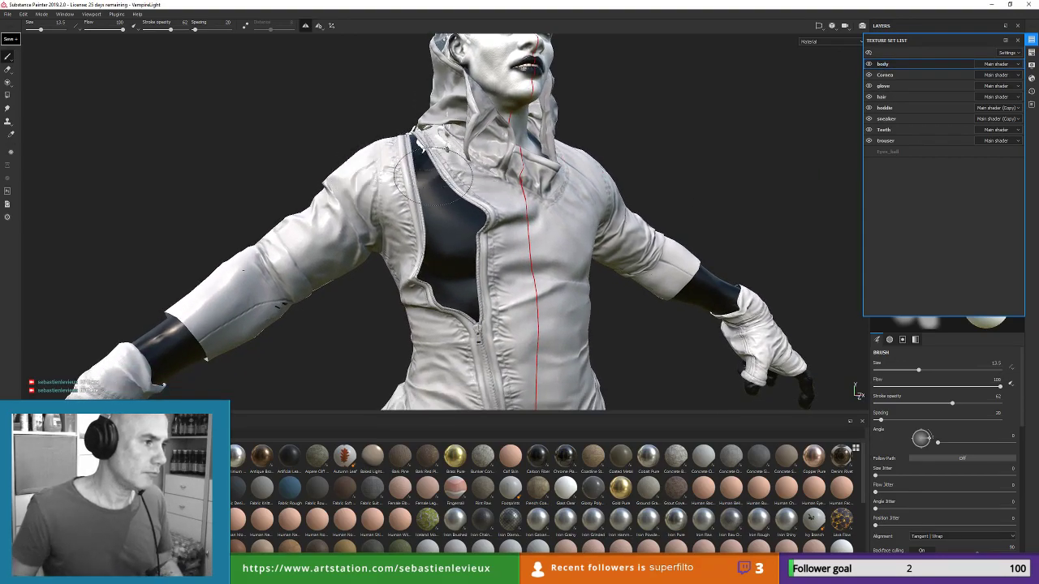
pyautogui.moveTo(444, 194)
pyautogui.mouseDown()
pyautogui.moveTo(431, 170)
pyautogui.moveTo(457, 219)
pyautogui.moveTo(454, 290)
pyautogui.moveTo(415, 217)
pyautogui.mouseUp()
pyautogui.moveTo(225, 315)
pyautogui.mouseDown()
pyautogui.moveTo(142, 341)
pyautogui.moveTo(168, 334)
pyautogui.mouseUp()
pyautogui.moveTo(165, 206)
pyautogui.keyDown('alt'); pyautogui.mouseDown()
pyautogui.moveTo(174, 236)
pyautogui.moveTo(531, 219)
pyautogui.moveTo(702, 341)
pyautogui.moveTo(583, 315)
pyautogui.moveTo(498, 322)
pyautogui.moveTo(487, 300)
pyautogui.moveTo(389, 263)
pyautogui.moveTo(390, 201)
pyautogui.mouseUp(); pyautogui.keyUp('alt')
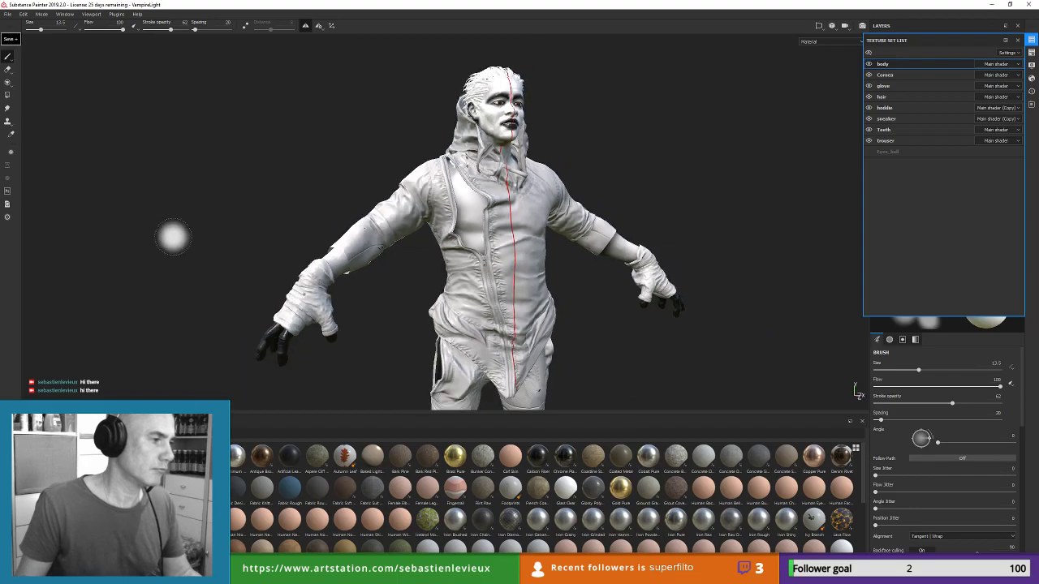
# Step: Paint the mask white over the exposed fingers and check the coverage on the hands and upper body
pyautogui.scroll(-3, 374, 204)
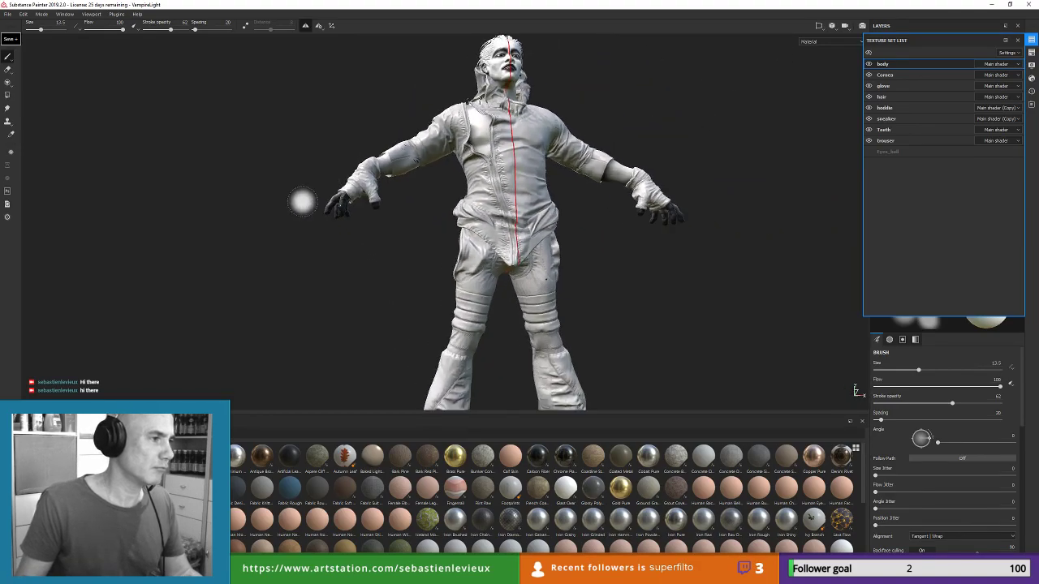
pyautogui.scroll(6, 312, 197)
pyautogui.keyDown('alt'); pyautogui.moveTo(326, 191); pyautogui.dragTo(417, 241); pyautogui.keyUp('alt')
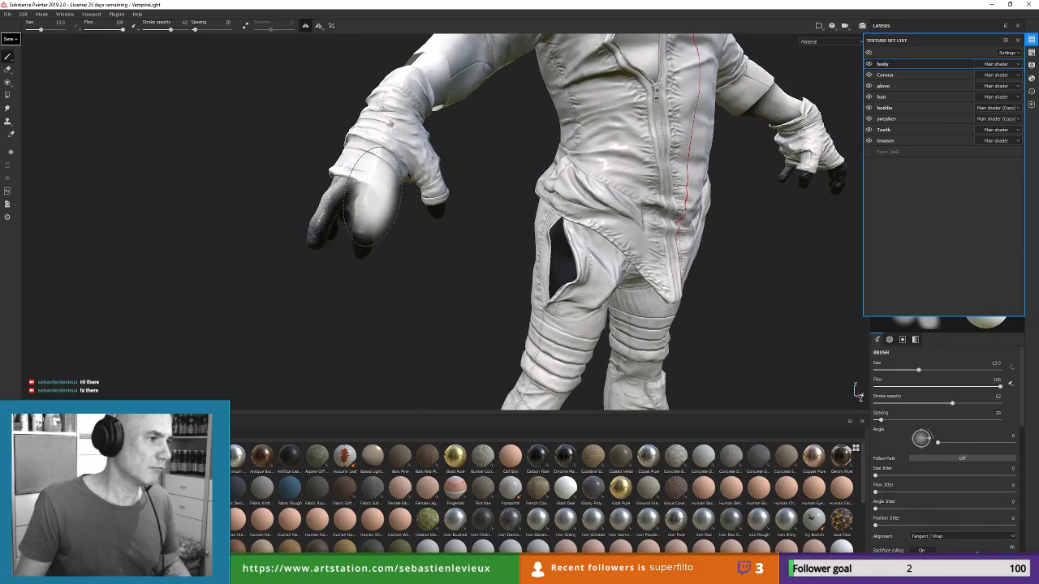
pyautogui.keyDown('alt'); pyautogui.moveTo(479, 211); pyautogui.dragTo(262, 144, button='right'); pyautogui.keyUp('alt')
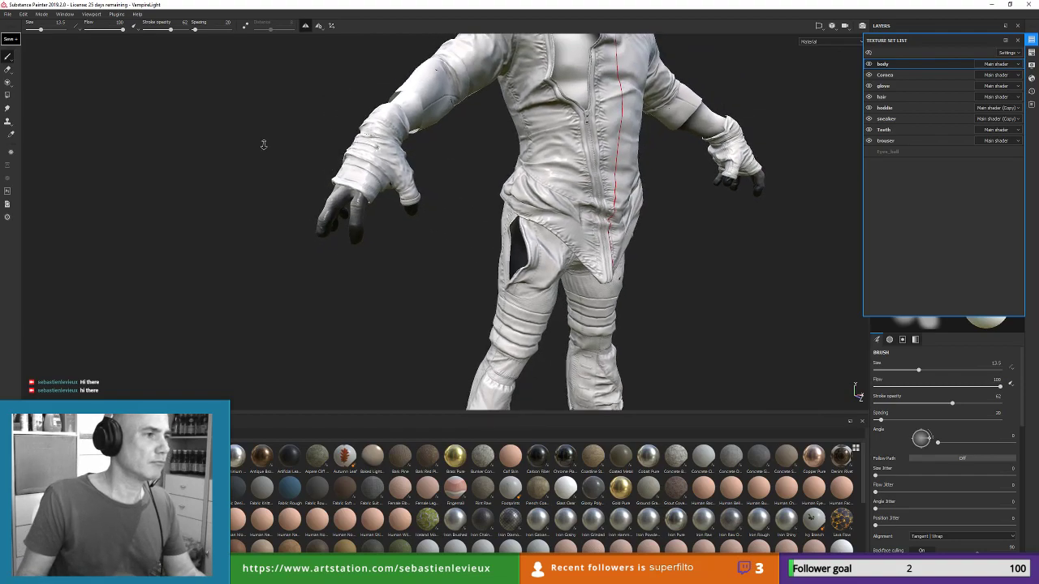
pyautogui.keyDown('alt'); pyautogui.moveTo(431, 139); pyautogui.dragTo(417, 258, button='middle'); pyautogui.keyUp('alt')
pyautogui.keyDown('alt'); pyautogui.moveTo(455, 261); pyautogui.dragTo(414, 271); pyautogui.keyUp('alt')
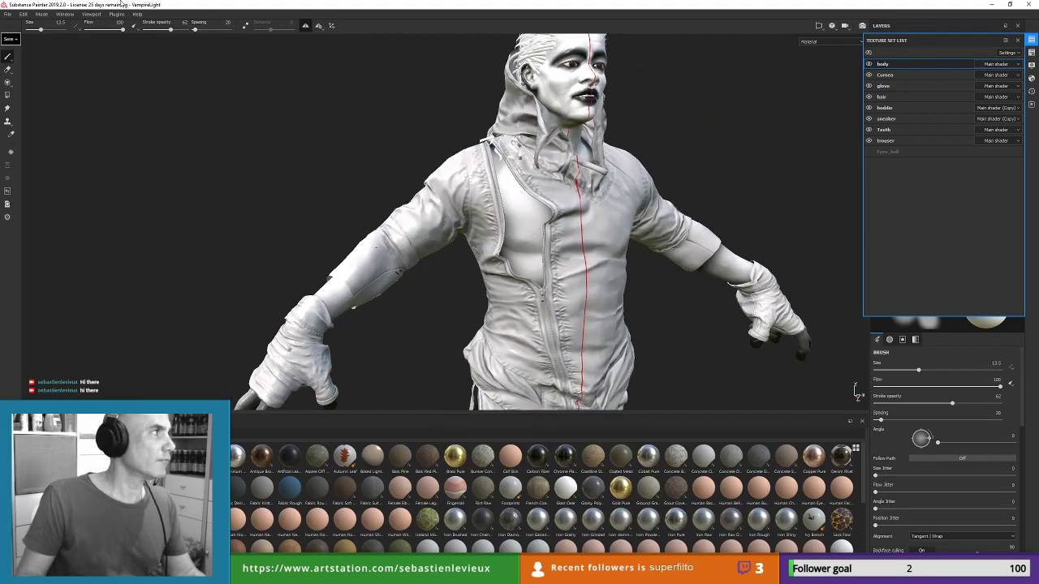
pyautogui.keyDown('alt'); pyautogui.moveTo(625, 123); pyautogui.dragTo(517, 190, button='middle'); pyautogui.keyUp('alt')
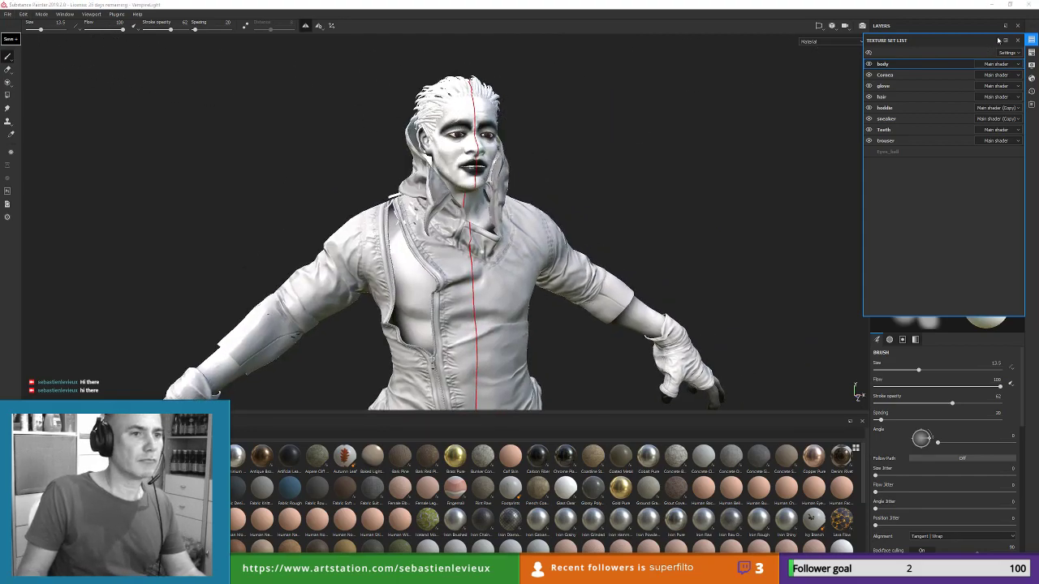
# Step: Set up a texture export with the Diffuse configuration and expand the body set's map list
pyautogui.click(8, 14)
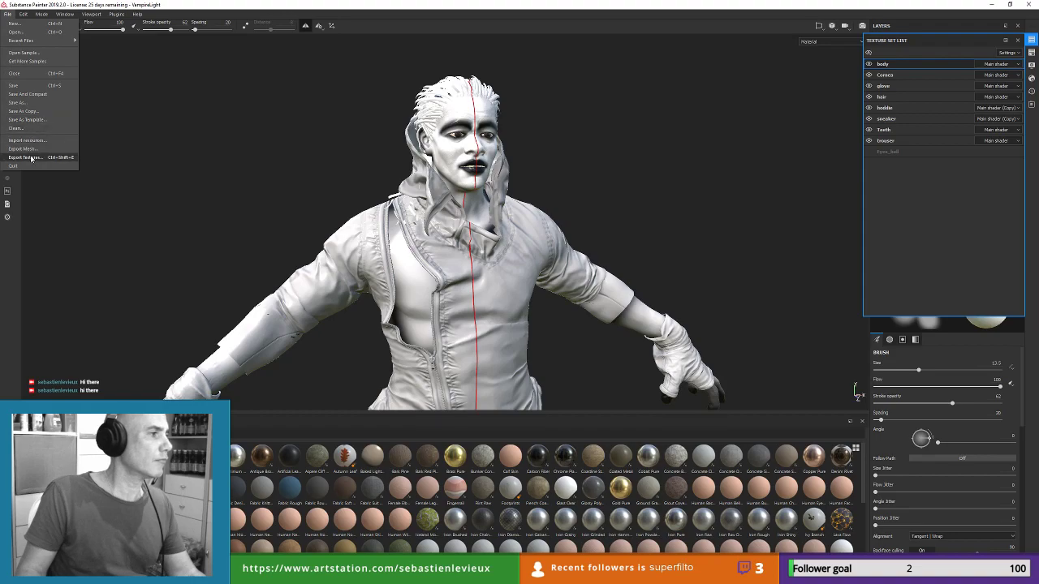
pyautogui.click(31, 158)
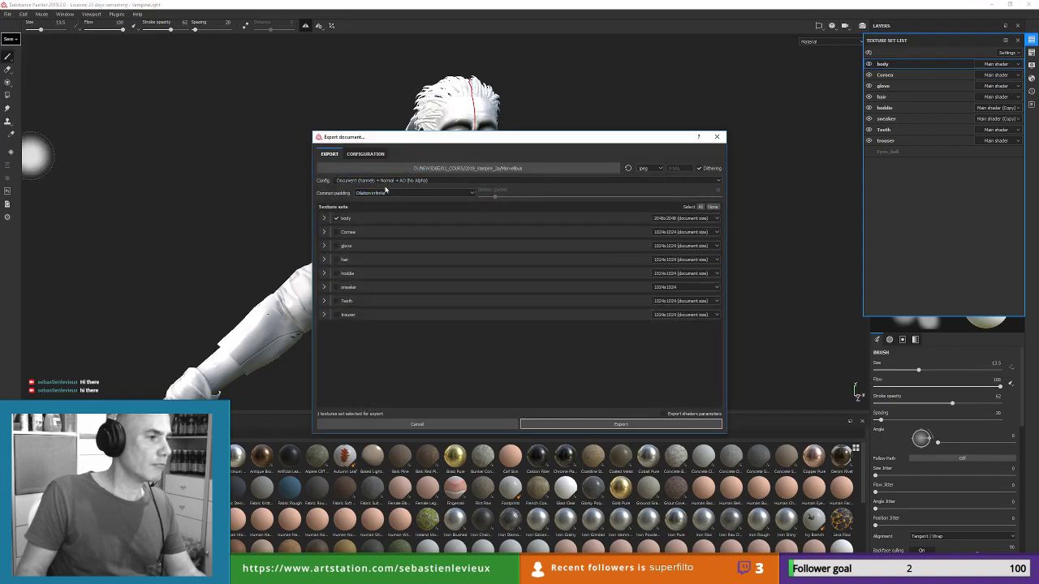
pyautogui.click(382, 181)
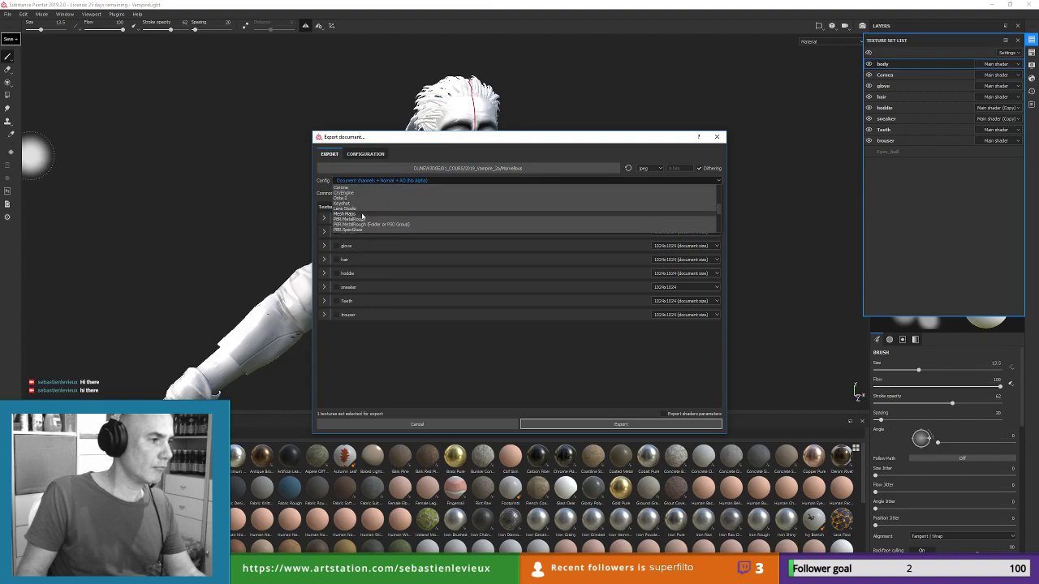
pyautogui.scroll(-2, 357, 223)
pyautogui.click(344, 231)
pyautogui.click(325, 219)
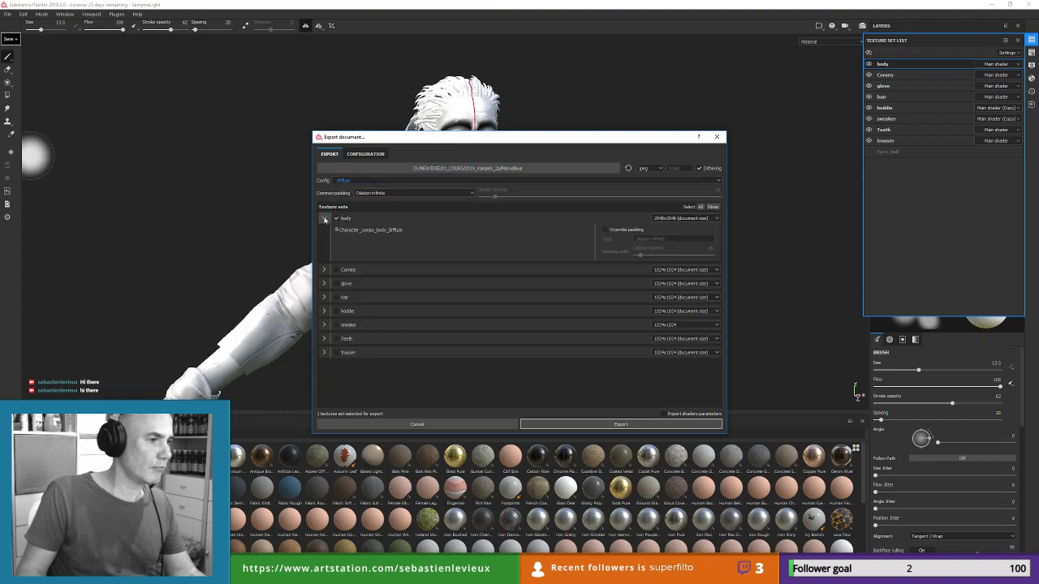
# Step: Create a folder named temp inside Marvellous as the export destination and export the body texture as JPEG
pyautogui.click(514, 169)
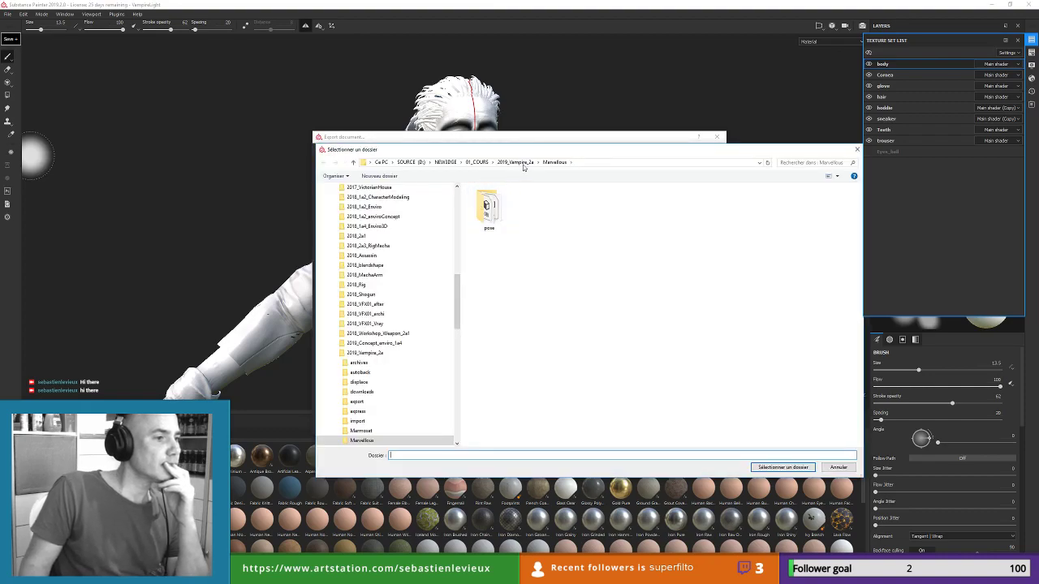
pyautogui.click(365, 176)
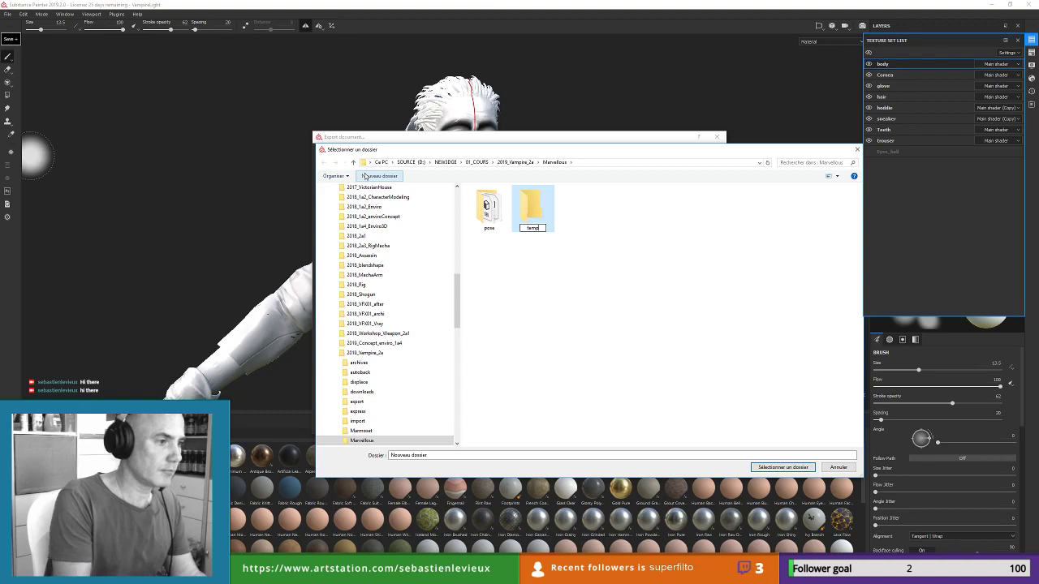
pyautogui.press('Return')
pyautogui.press('Return')
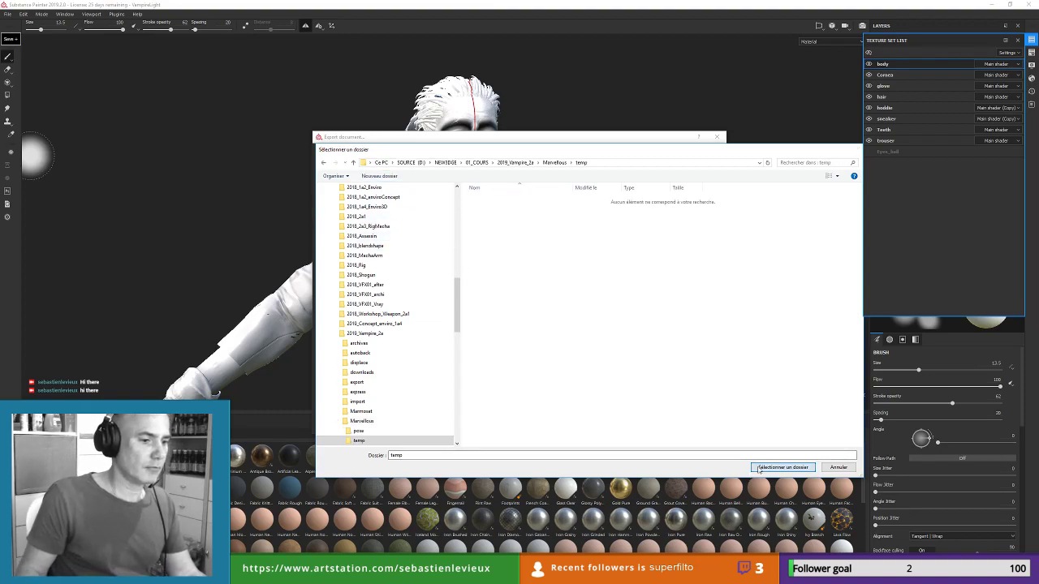
pyautogui.click(761, 467)
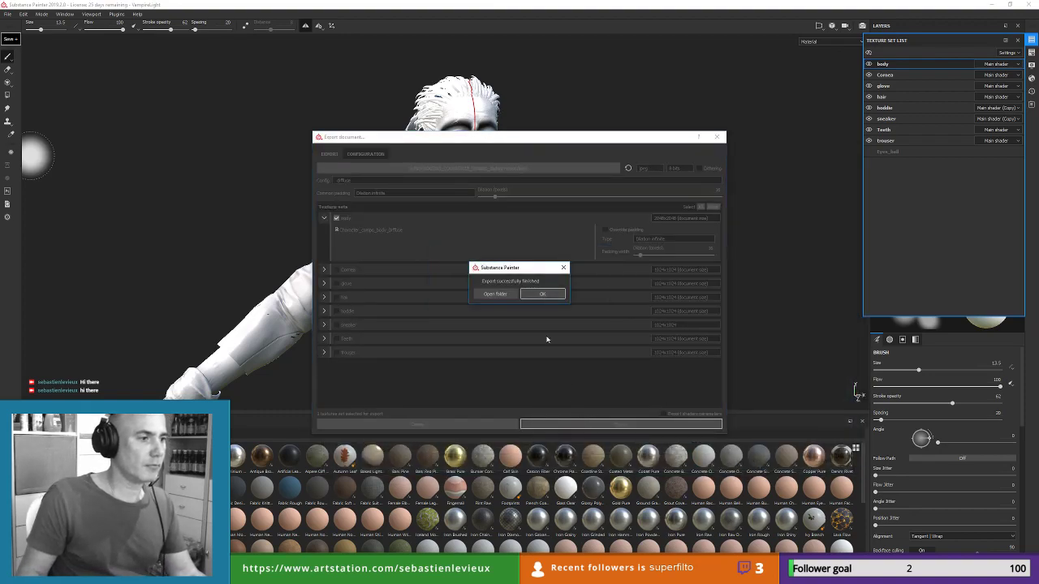
pyautogui.click(542, 295)
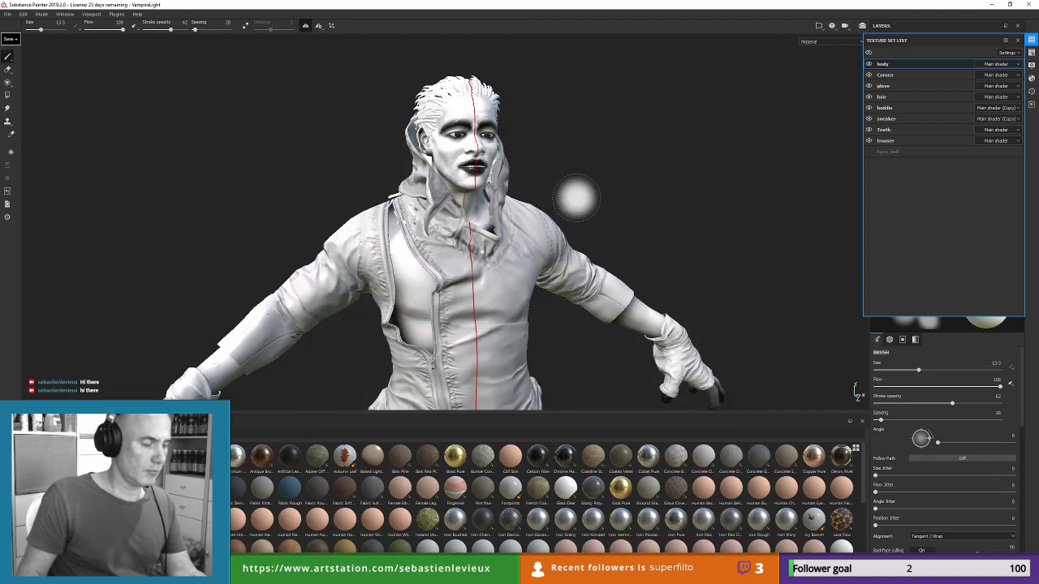
# Step: Switch to 3ds Max, end the isolation of the body mesh and examine the hooded character
pyautogui.hotkey('alt', 'Tab')
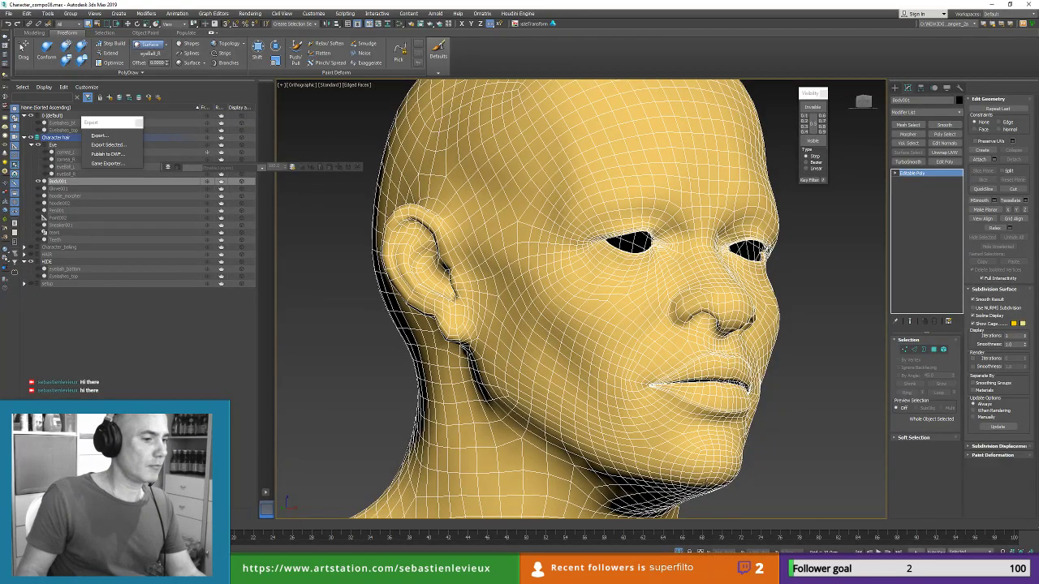
pyautogui.hotkey('alt', 'q')
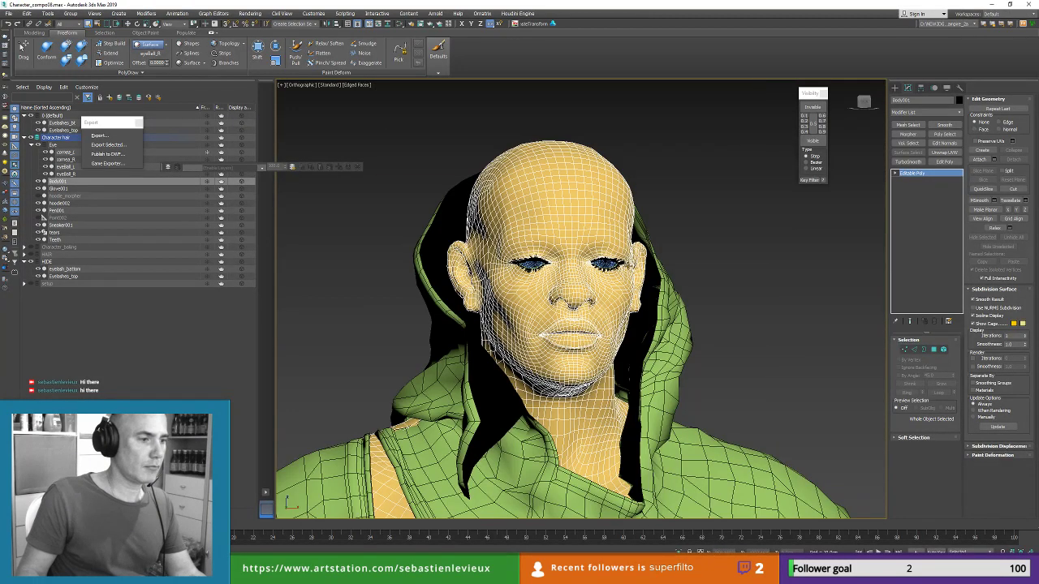
pyautogui.scroll(-5, 570, 171)
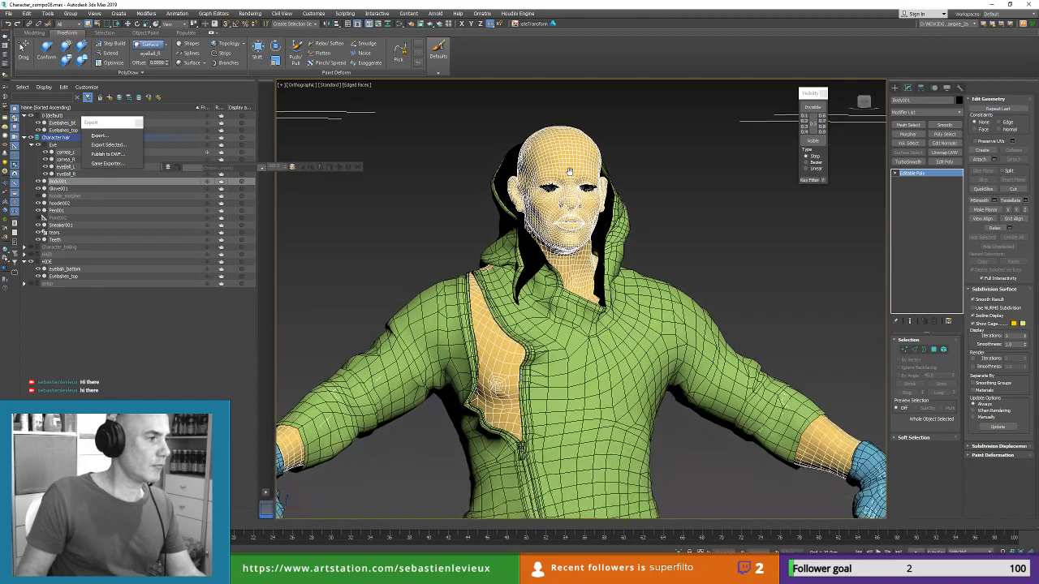
pyautogui.moveTo(570, 171)
pyautogui.keyDown('alt'); pyautogui.mouseDown(button='middle')
pyautogui.moveTo(606, 177)
pyautogui.moveTo(581, 177)
pyautogui.mouseUp(button='middle'); pyautogui.keyUp('alt')
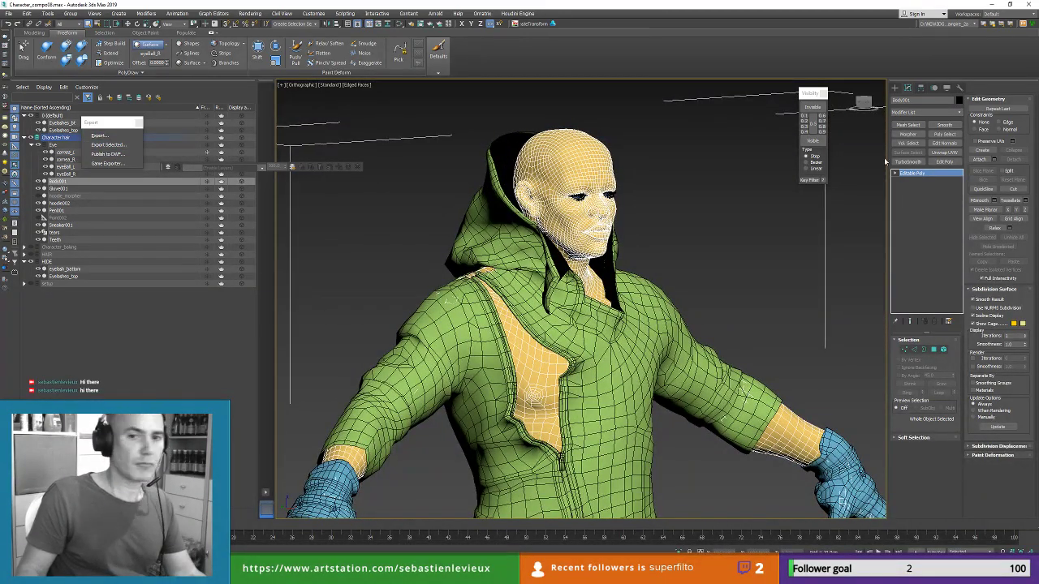
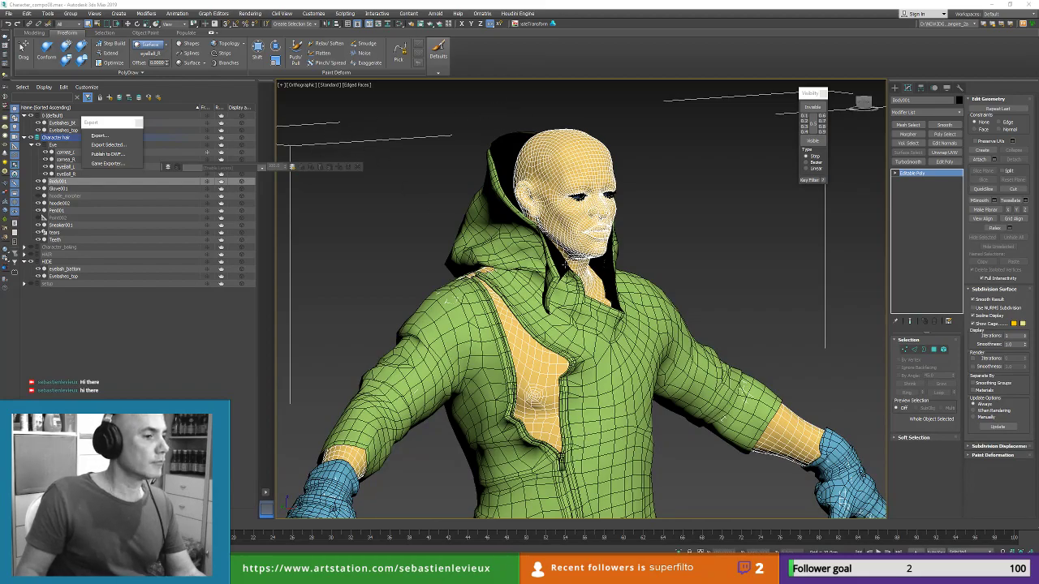
pyautogui.keyDown('alt'); pyautogui.moveTo(564, 264); pyautogui.dragTo(552, 187, button='middle'); pyautogui.keyUp('alt')
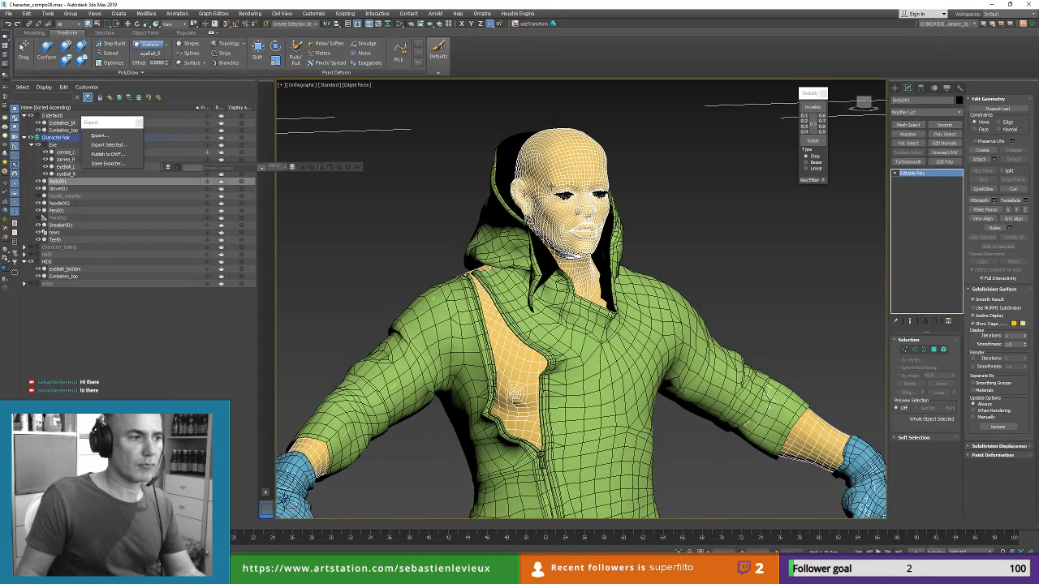
pyautogui.scroll(5, 557, 165)
pyautogui.keyDown('alt'); pyautogui.moveTo(618, 212); pyautogui.dragTo(614, 244, button='middle'); pyautogui.keyUp('alt')
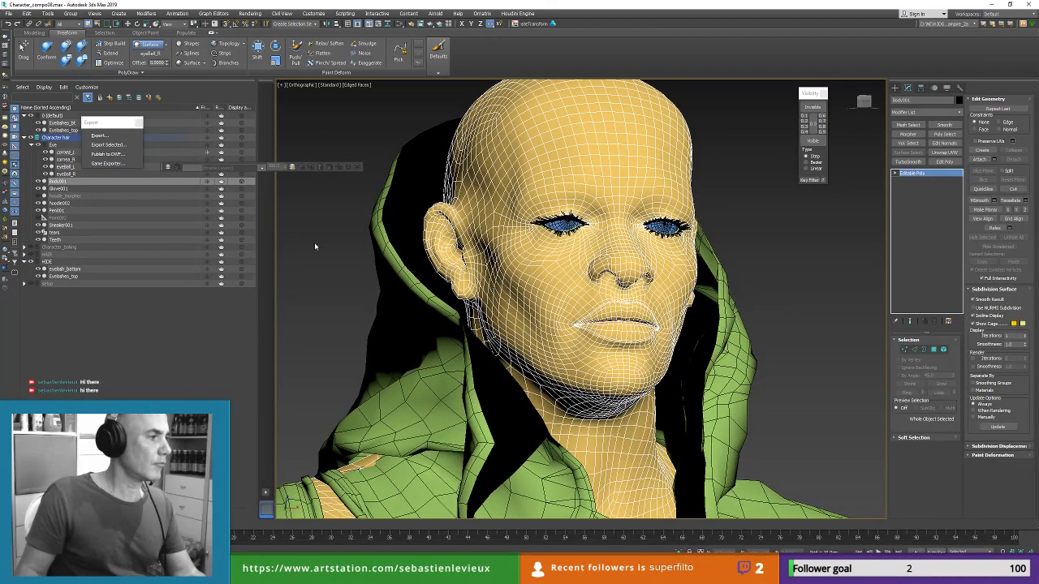
pyautogui.scroll(-5, 523, 270)
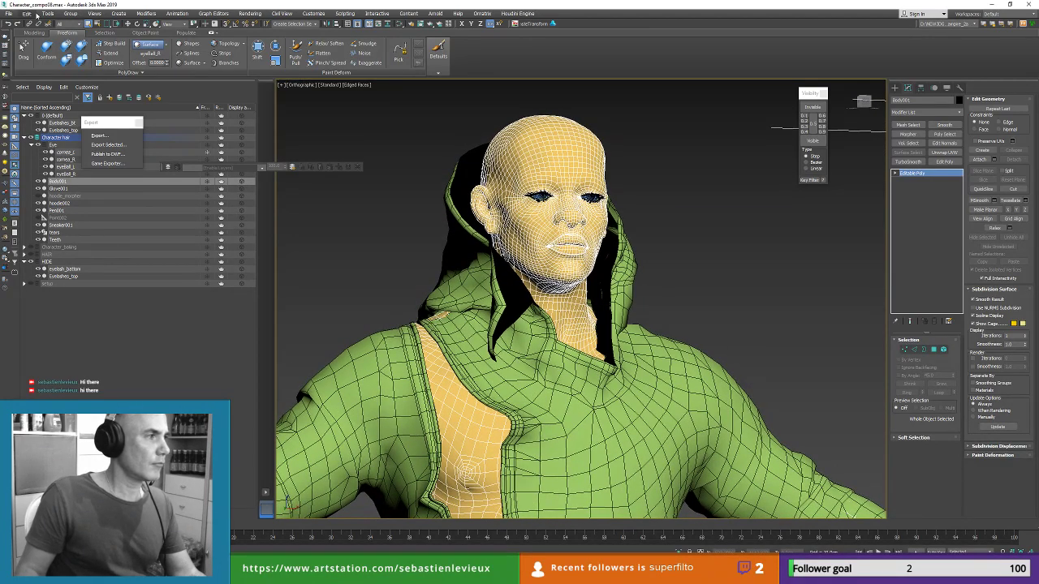
# Step: Add Ornatrix hair to the selected body mesh using the Fur Ball groom preset
pyautogui.click(50, 14)
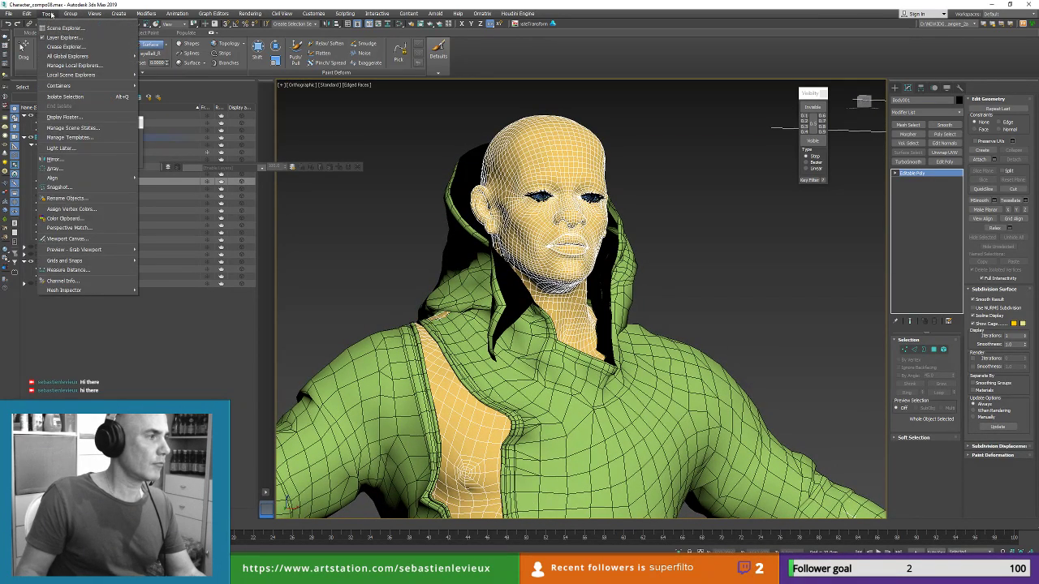
pyautogui.click(49, 14)
pyautogui.click(482, 14)
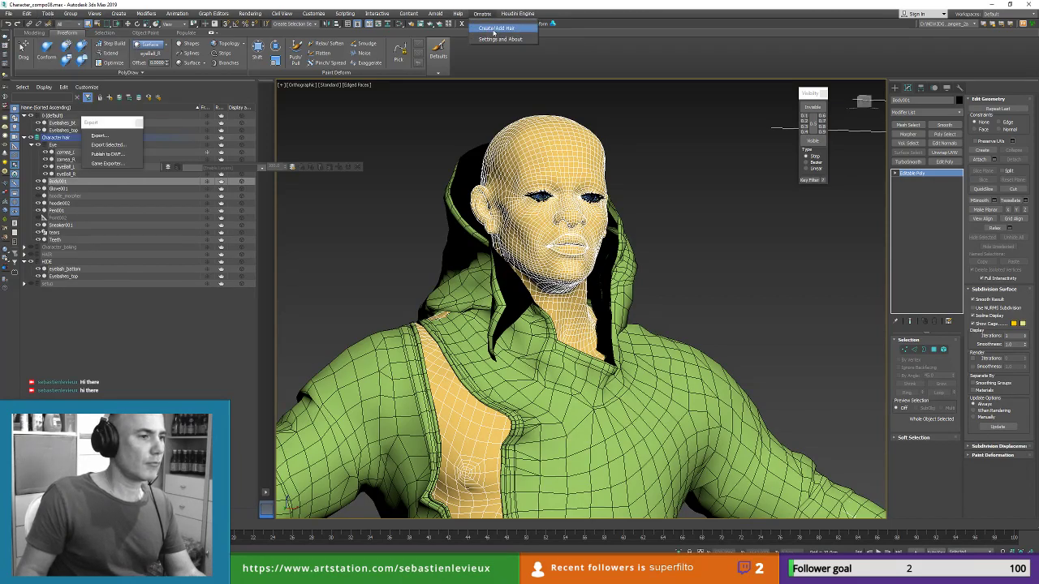
pyautogui.moveTo(723, 265); pyautogui.dragTo(682, 241, button='middle')
pyautogui.scroll(-9, 681, 241)
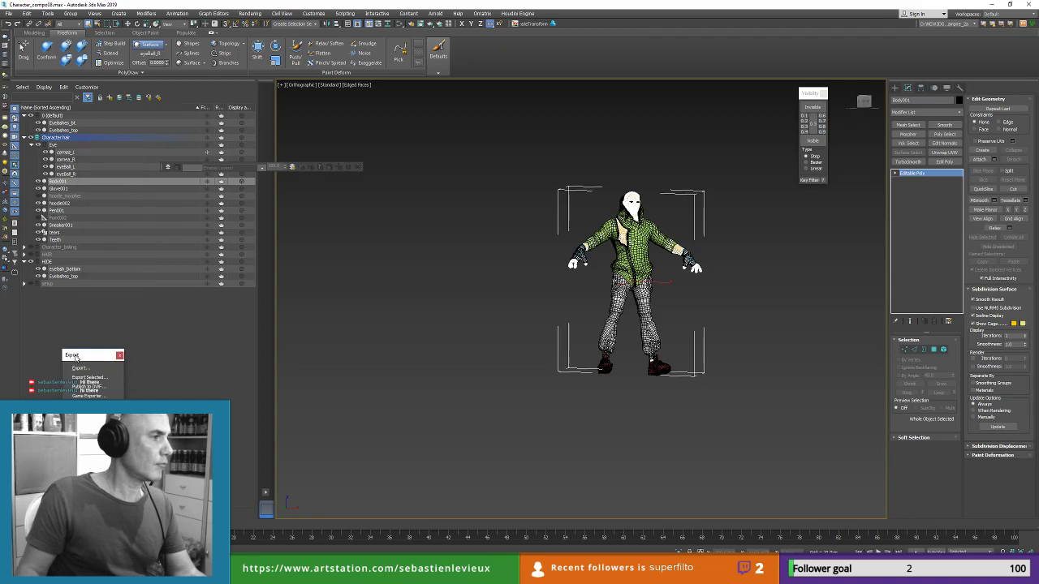
pyautogui.moveTo(596, 205); pyautogui.dragTo(544, 225, button='middle')
pyautogui.scroll(3, 543, 225)
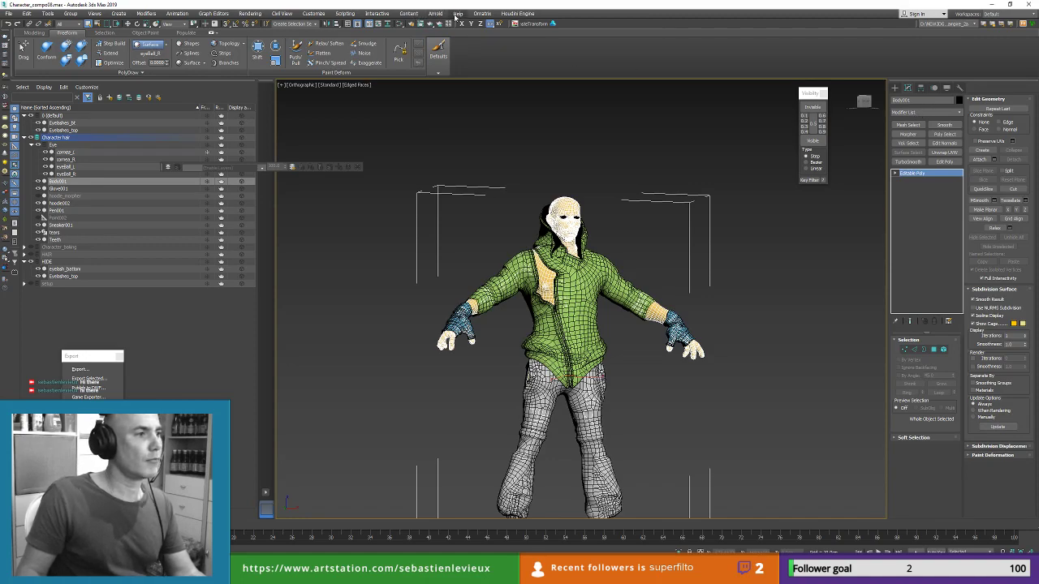
pyautogui.click(481, 14)
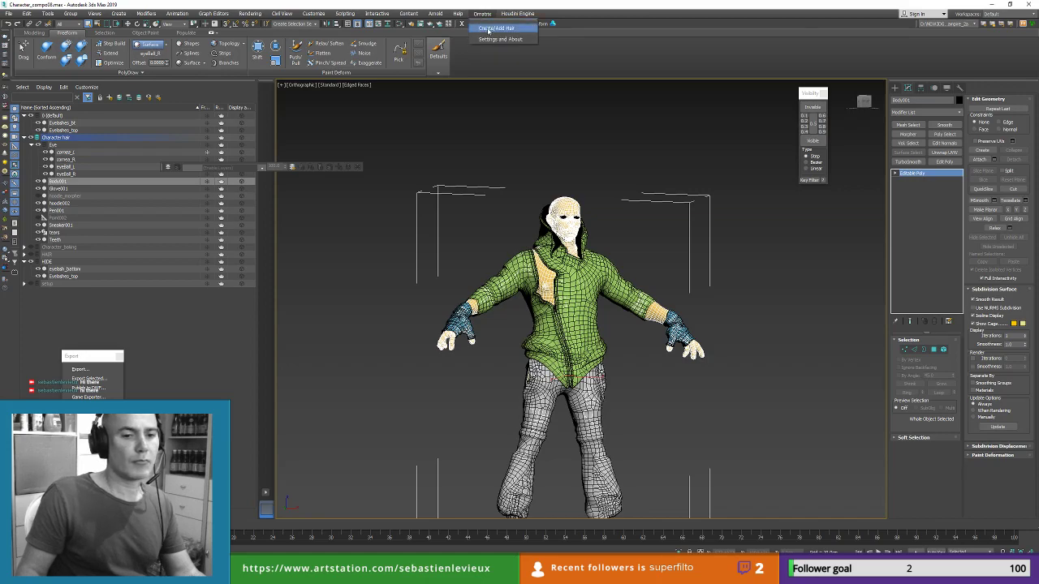
pyautogui.click(487, 30)
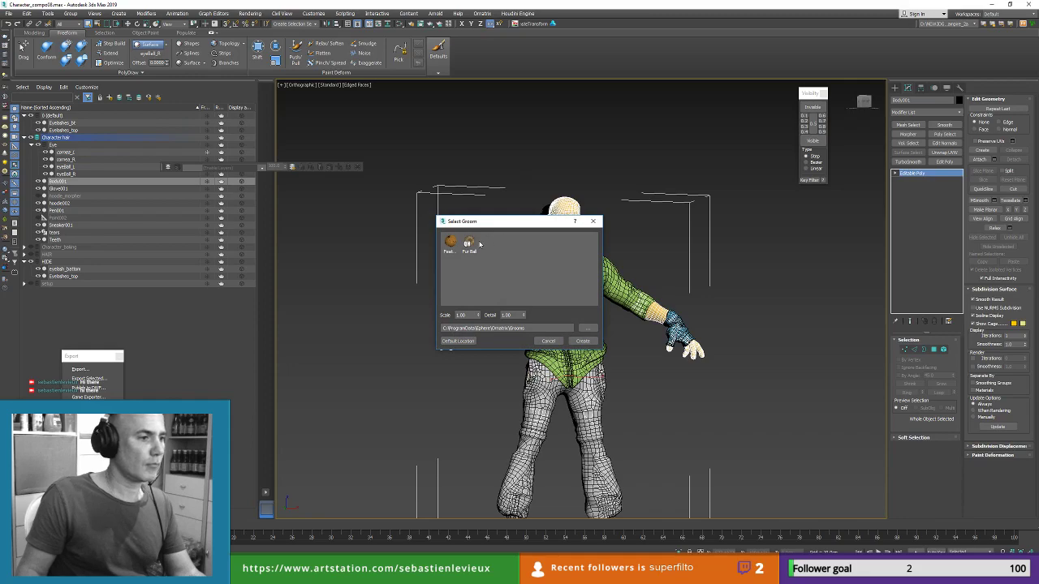
pyautogui.click(469, 243)
pyautogui.click(582, 342)
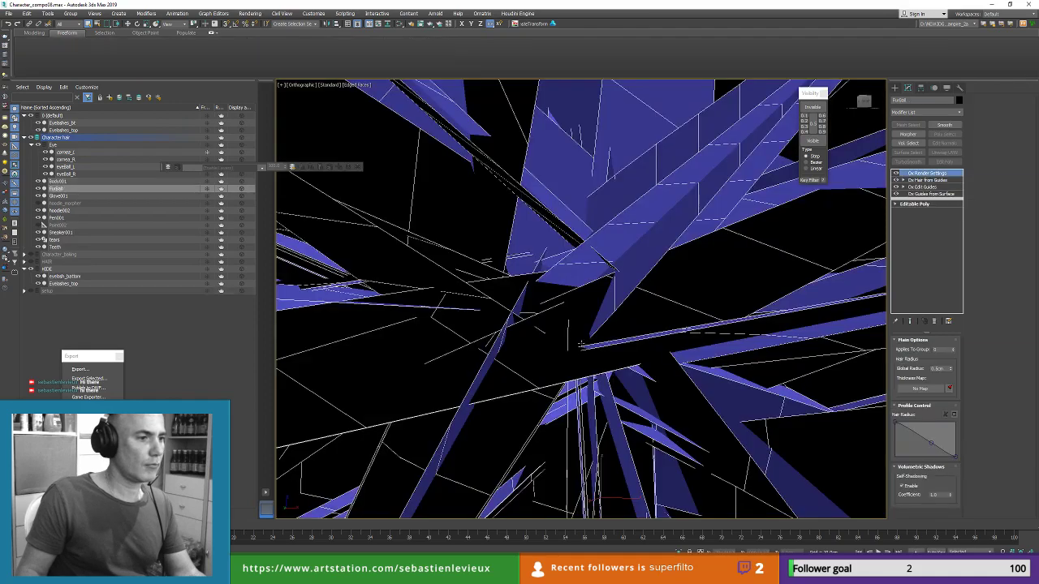
# Step: Remove the Ox Render Settings, Ox Hair from Guides and Ox Edit Guides modifiers from the fur object, keeping Ox Guides from Surface
pyautogui.click(935, 321)
pyautogui.click(936, 322)
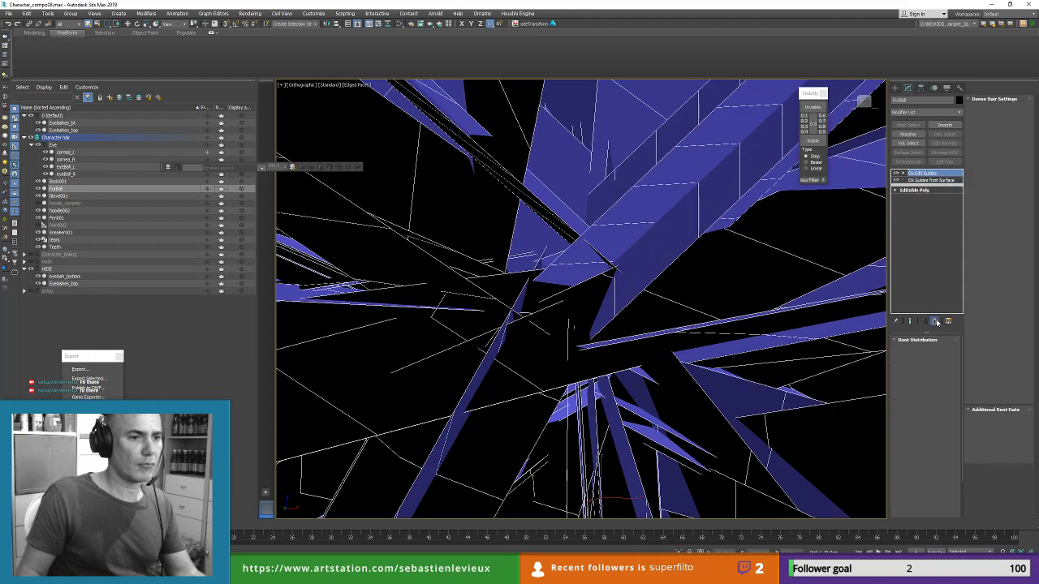
pyautogui.click(935, 322)
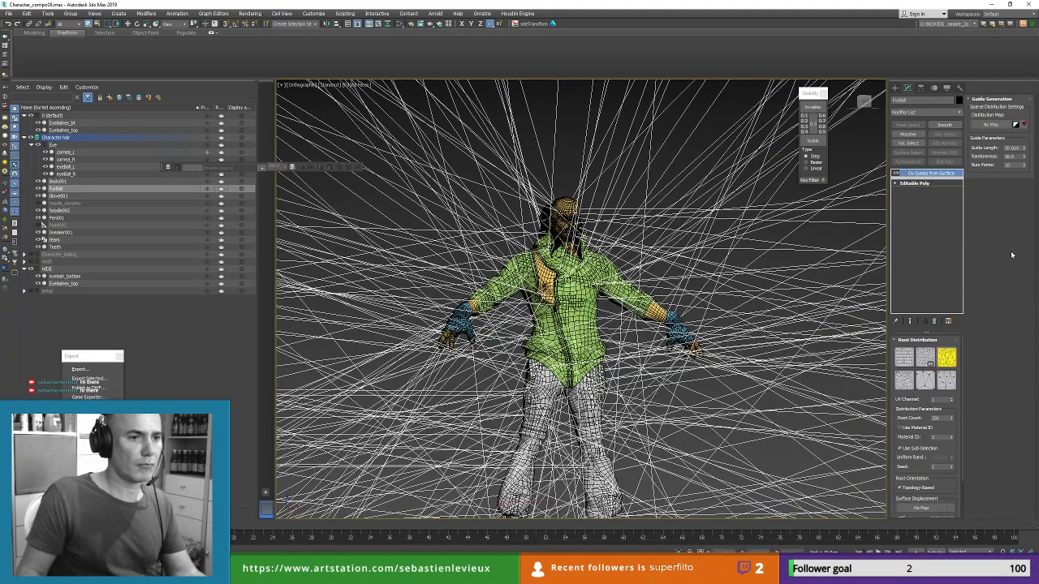
# Step: Choose a bitmap for the guides' distribution map and browse to the temp folder inside Marvellous
pyautogui.click(998, 124)
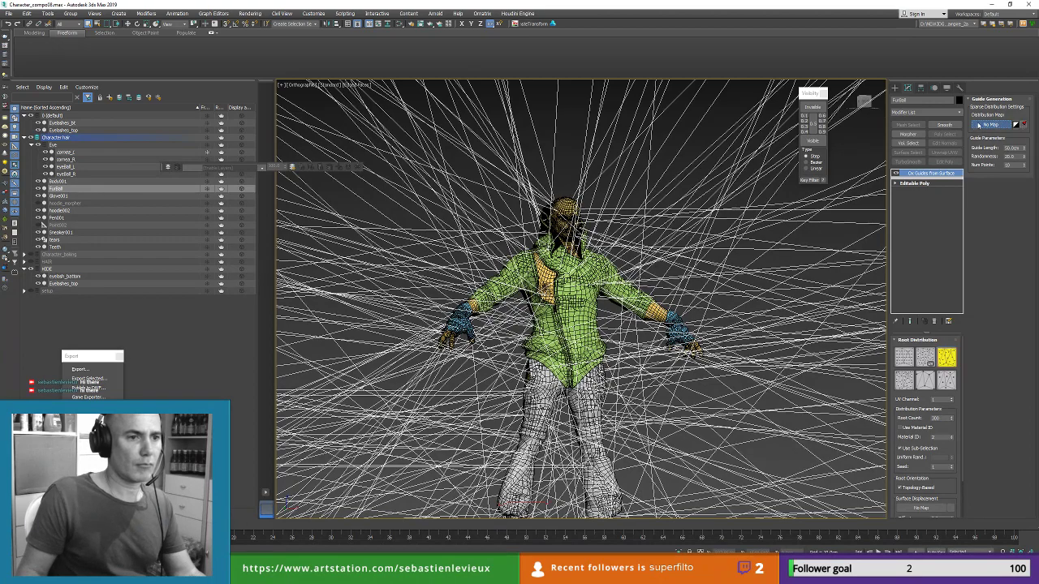
pyautogui.doubleClick(456, 204)
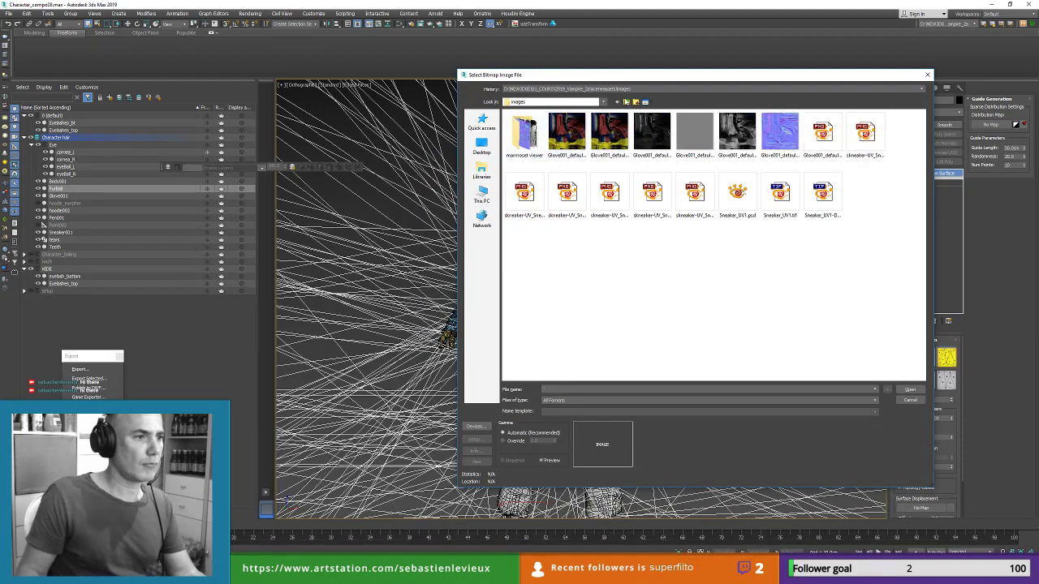
pyautogui.click(626, 102)
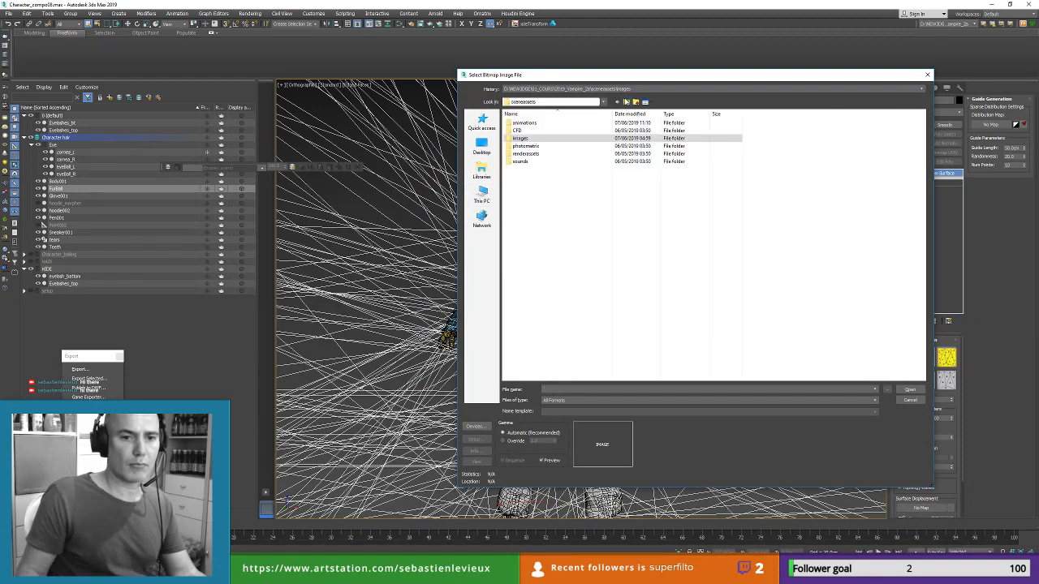
pyautogui.click(627, 102)
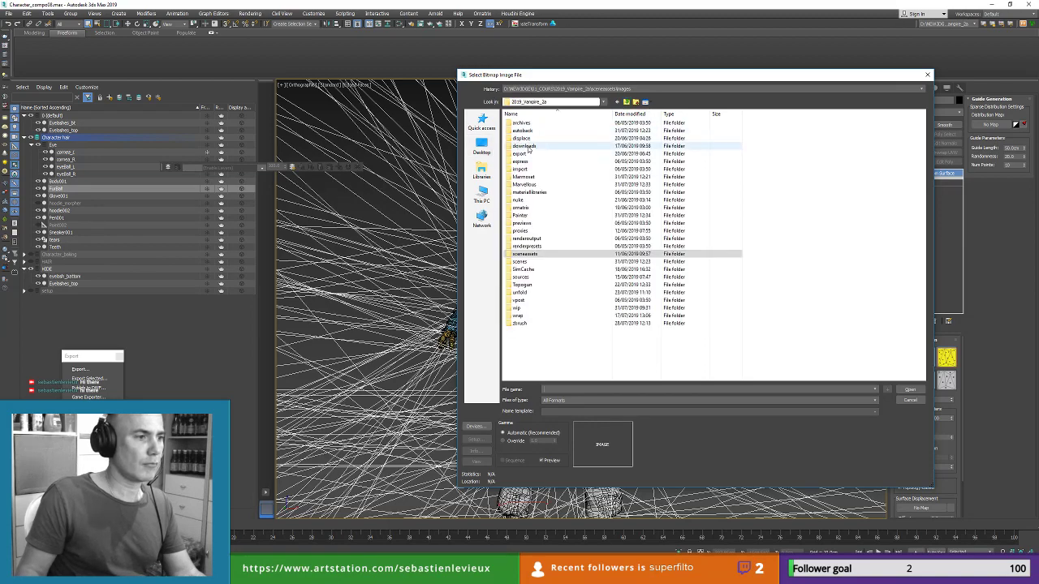
pyautogui.doubleClick(524, 176)
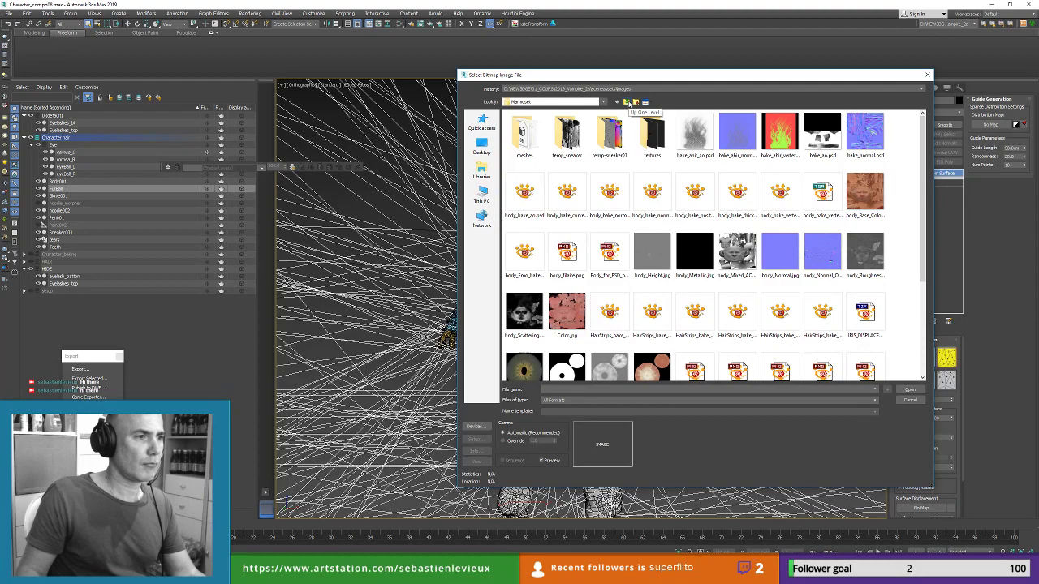
pyautogui.click(626, 103)
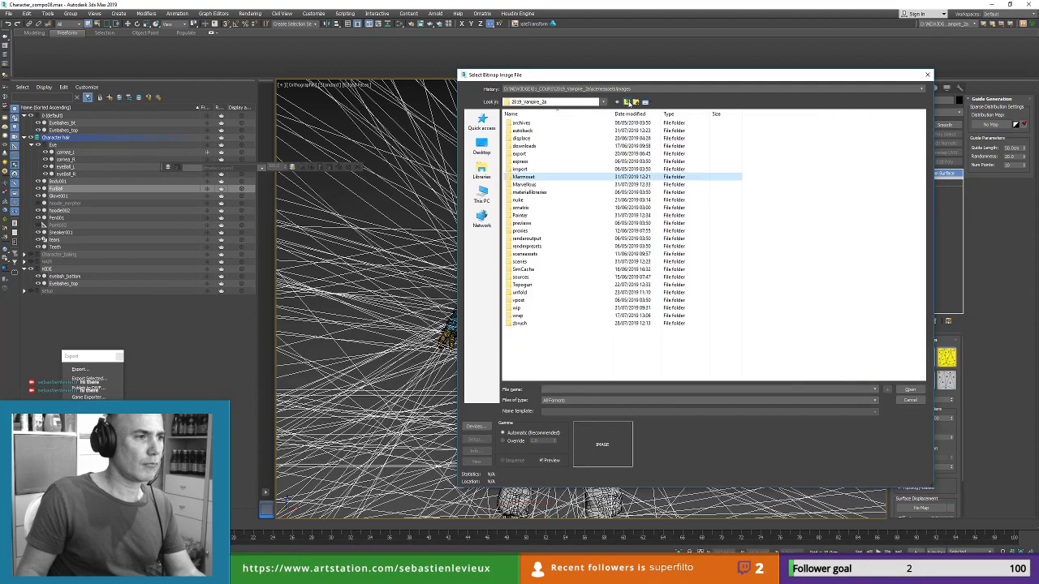
pyautogui.doubleClick(534, 185)
pyautogui.doubleClick(565, 138)
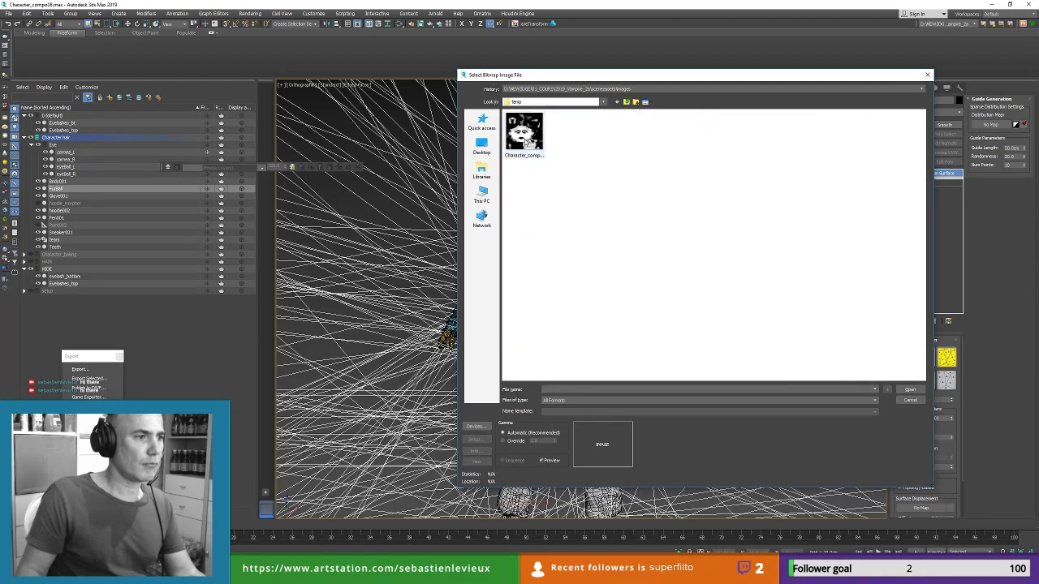
# Step: Rename the exported mask image in the temp folder as Character_body_HairFace.jpg
pyautogui.click(526, 140)
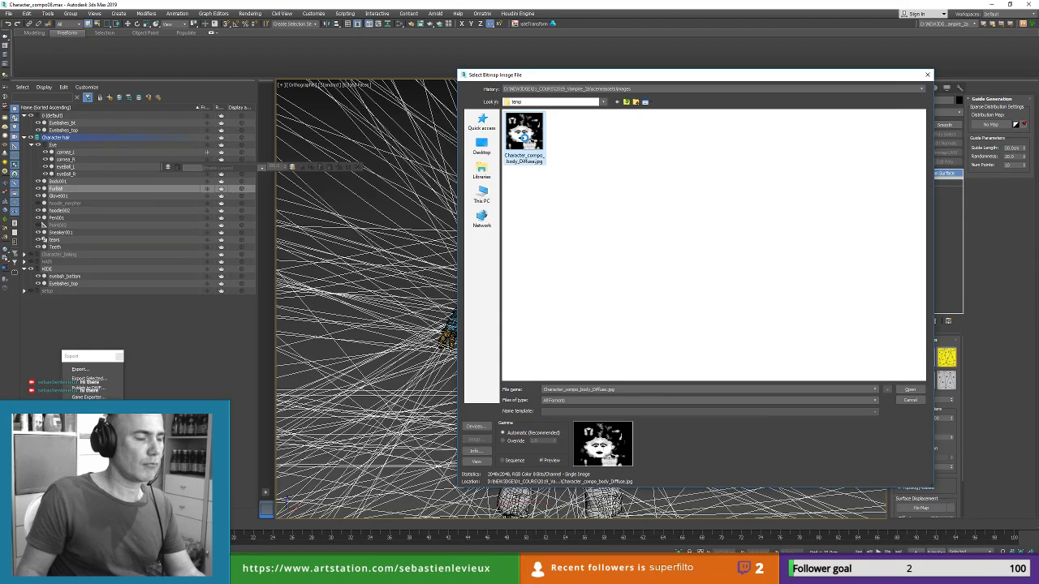
pyautogui.rightClick(524, 138)
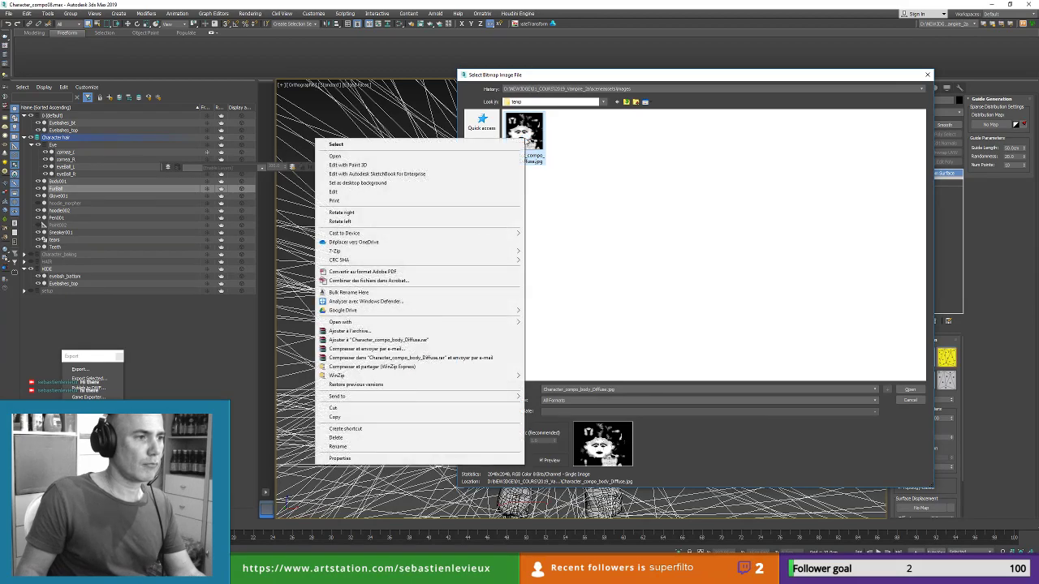
pyautogui.click(339, 447)
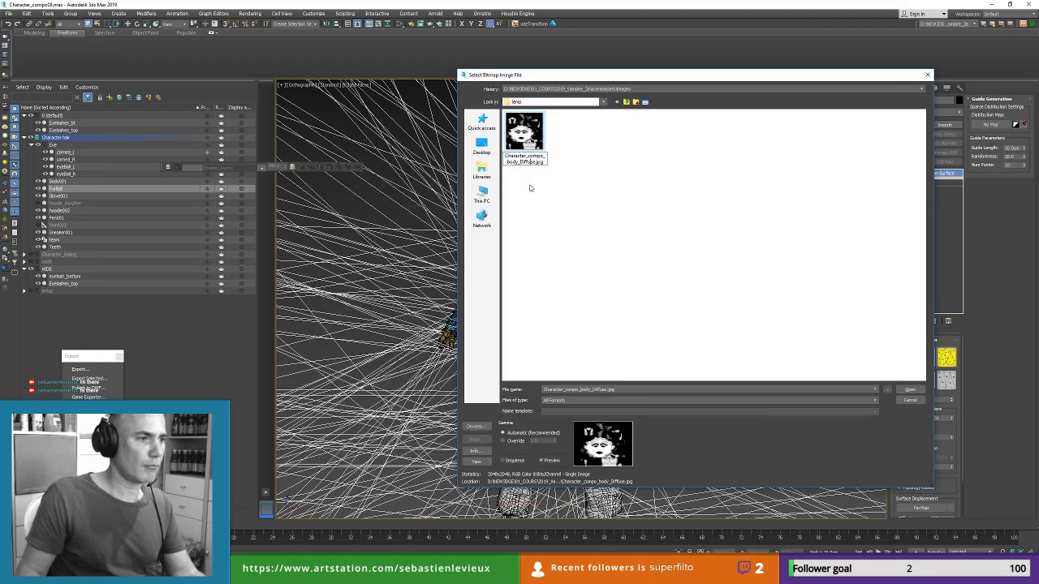
pyautogui.press('Delete')
pyautogui.press('Delete')
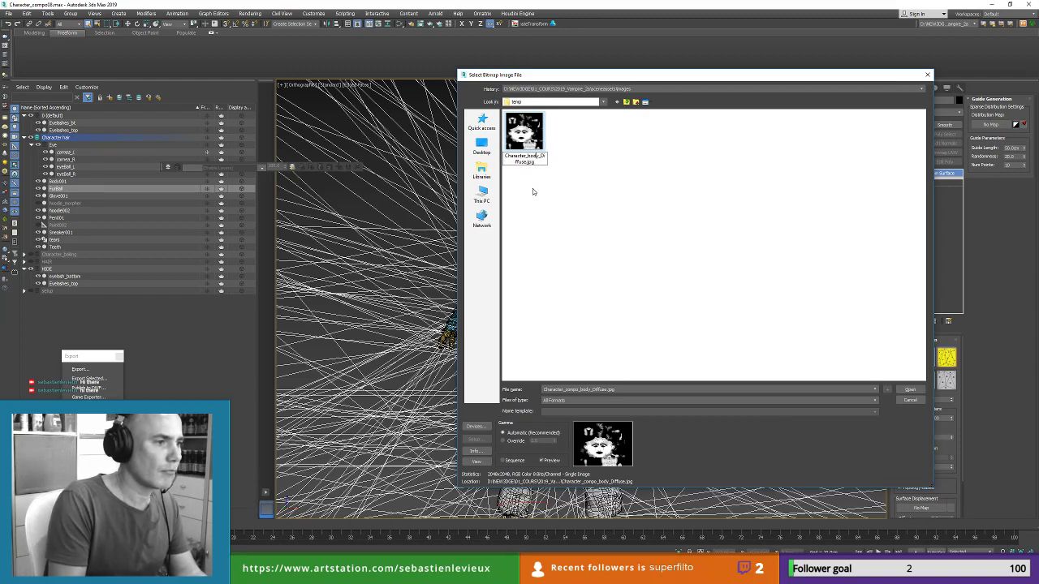
pyautogui.press('Delete')
pyautogui.press('Delete')
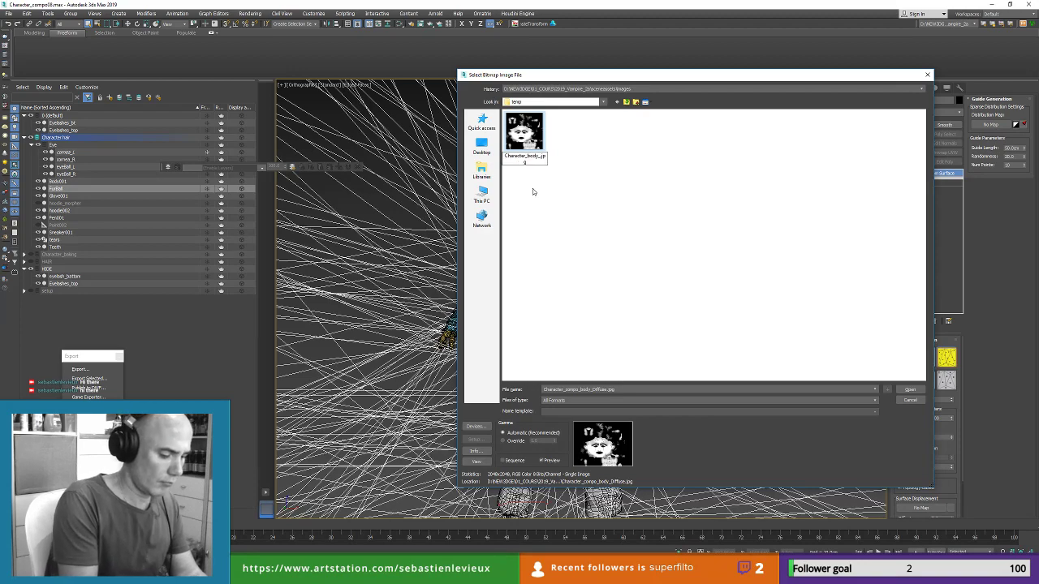
pyautogui.write('HairFace')
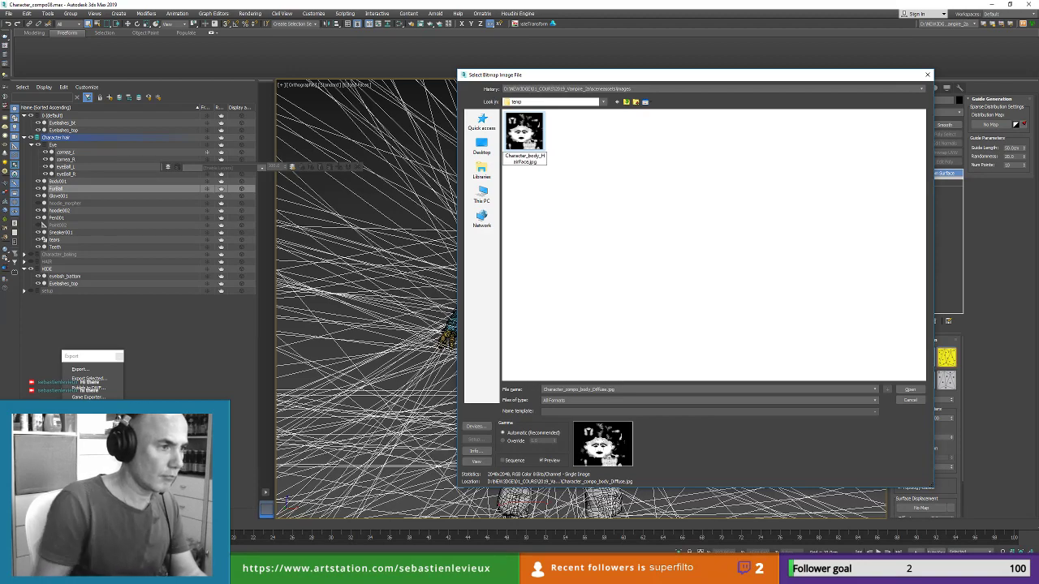
pyautogui.press('Return')
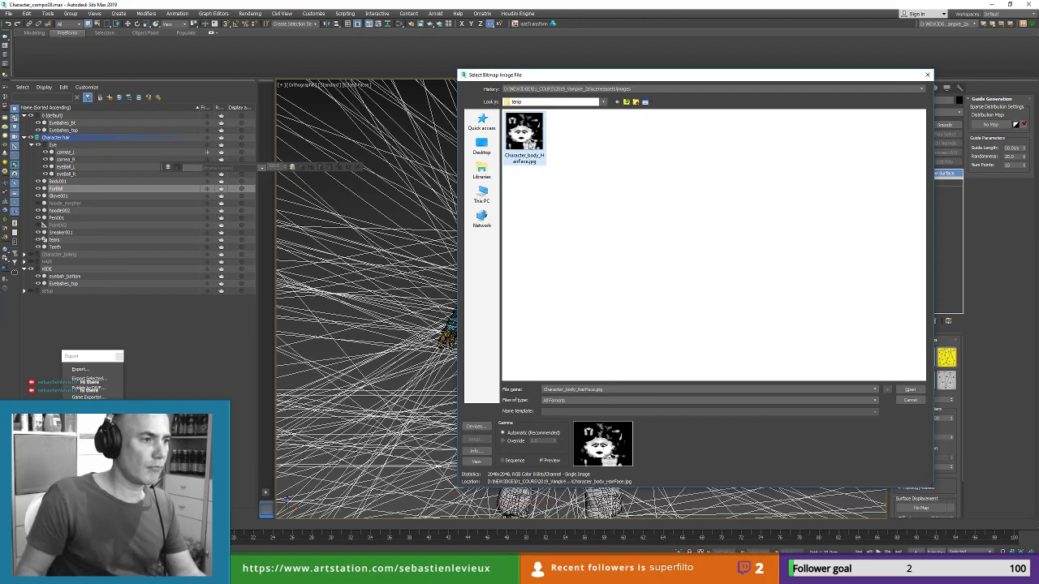
# Step: Move Character_body_HairFace.jpg into the sceneassets images folder and load it as the guides' distribution map
pyautogui.rightClick(528, 142)
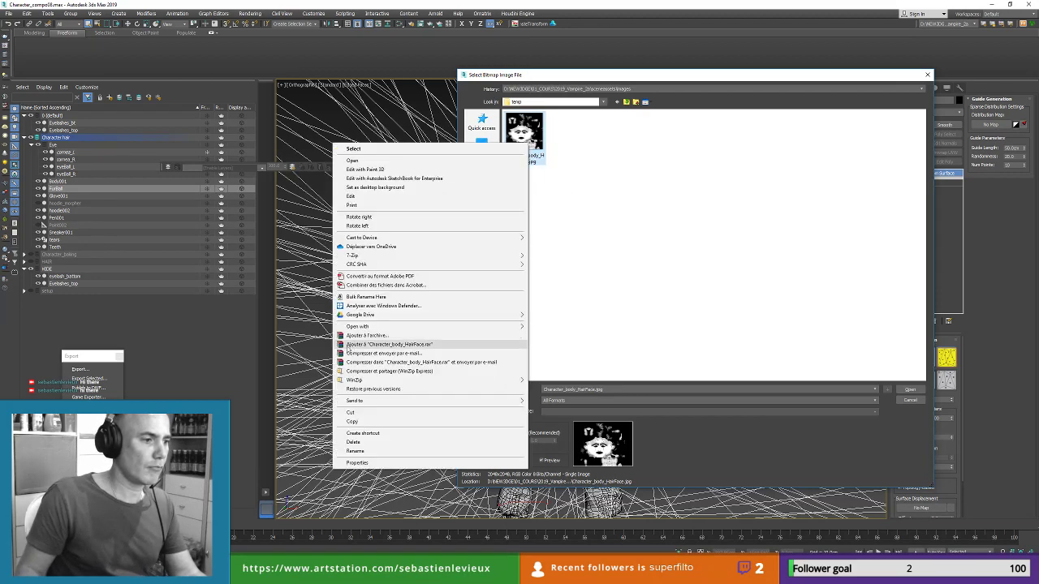
pyautogui.click(351, 414)
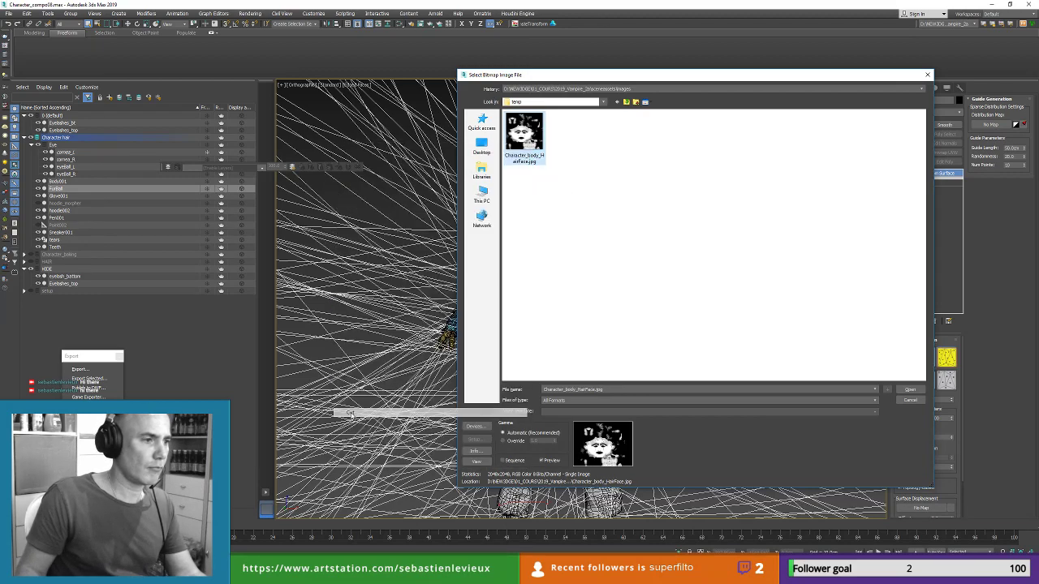
pyautogui.click(625, 102)
pyautogui.click(627, 103)
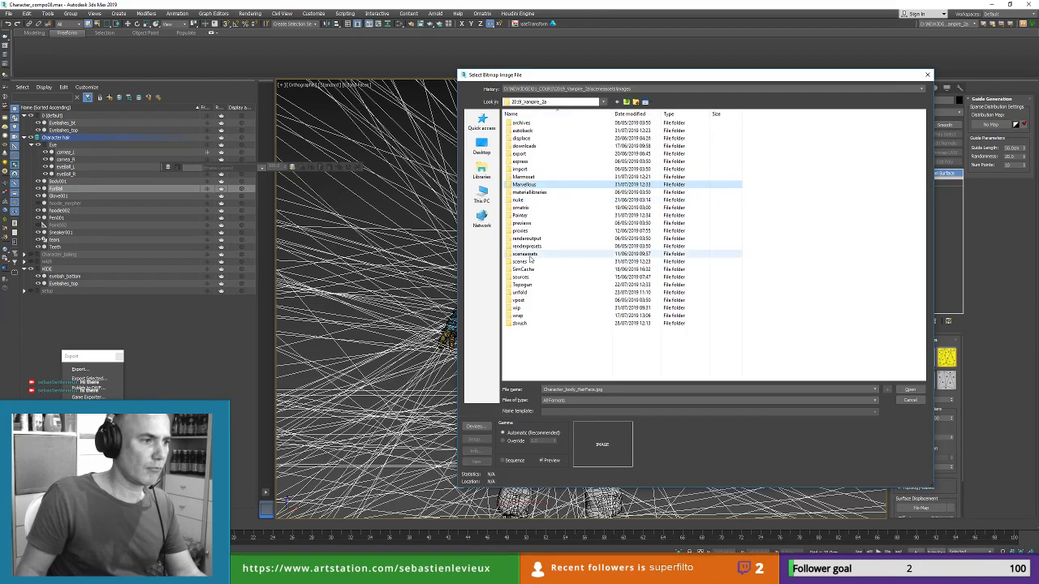
pyautogui.doubleClick(528, 254)
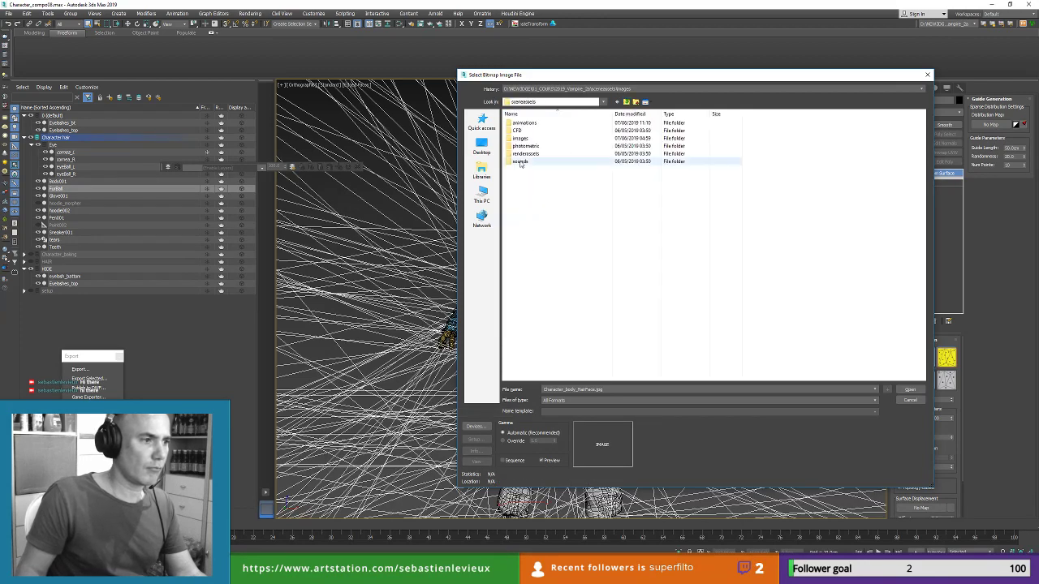
pyautogui.doubleClick(524, 133)
pyautogui.rightClick(539, 285)
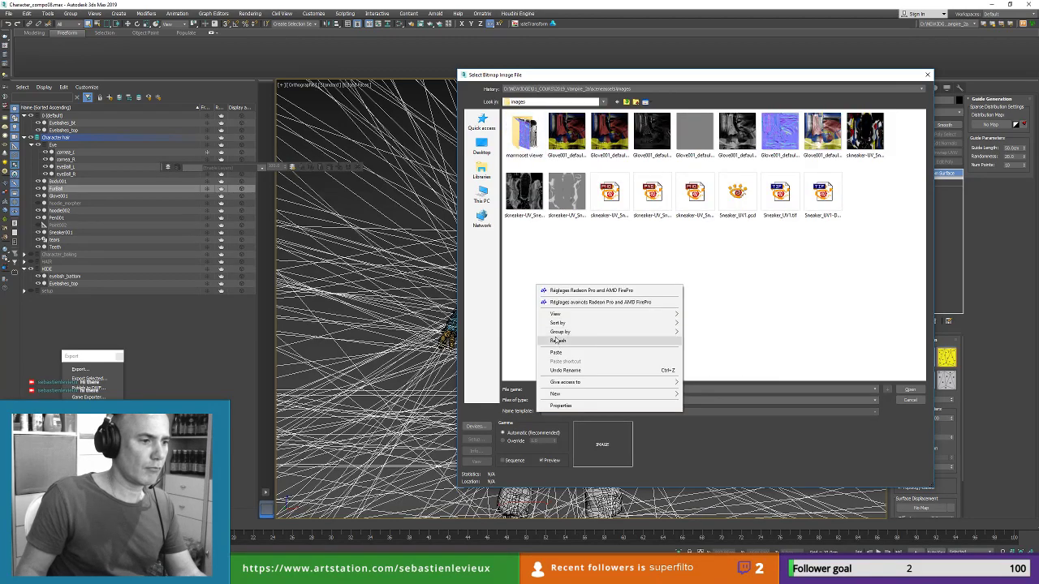
pyautogui.click(556, 341)
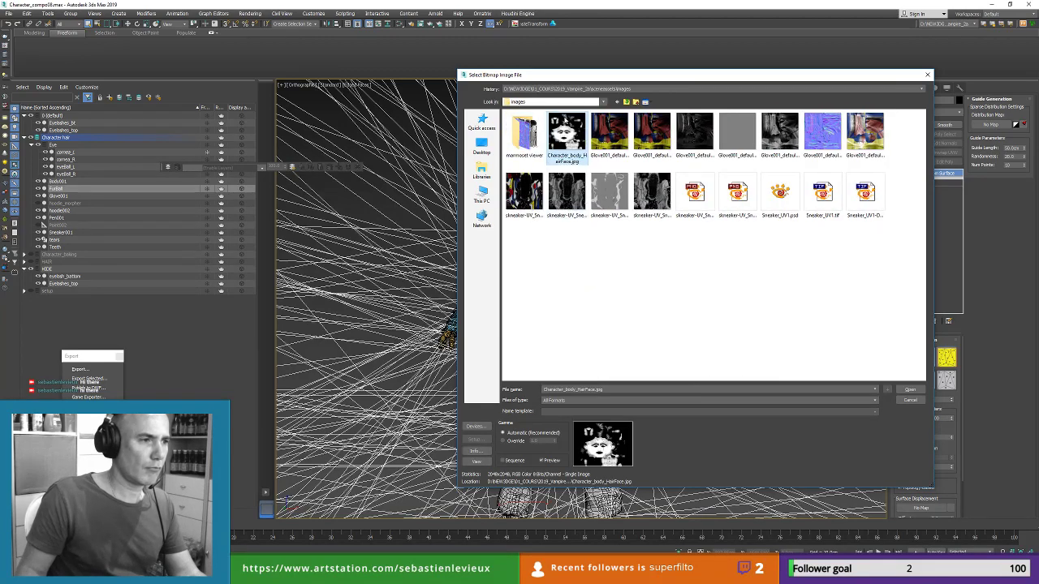
pyautogui.doubleClick(565, 126)
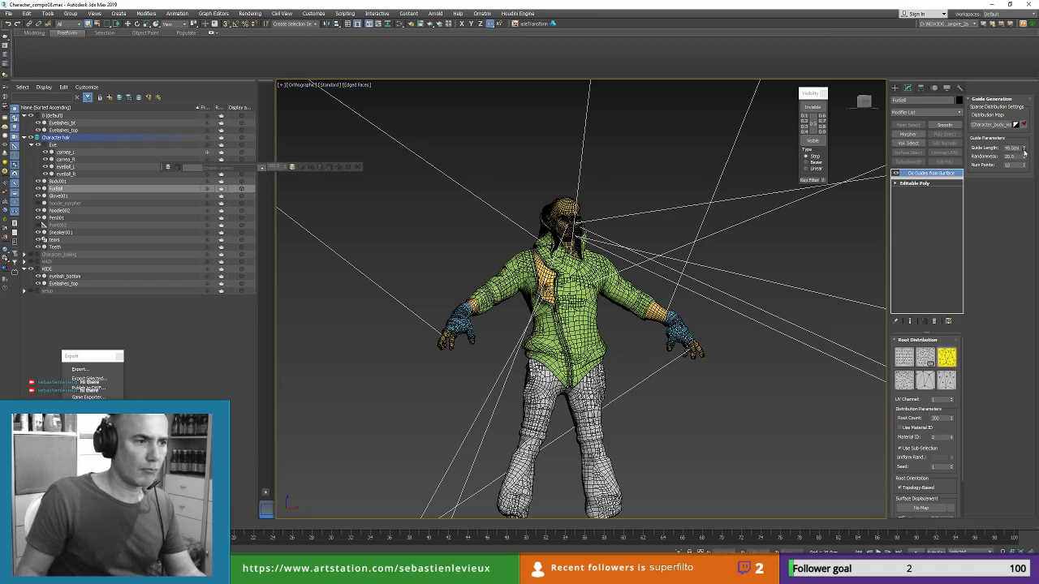
# Step: Reduce the Guide Length drastically so the guides become very short, and check them on the face
pyautogui.moveTo(1020, 166); pyautogui.dragTo(1014, 204)
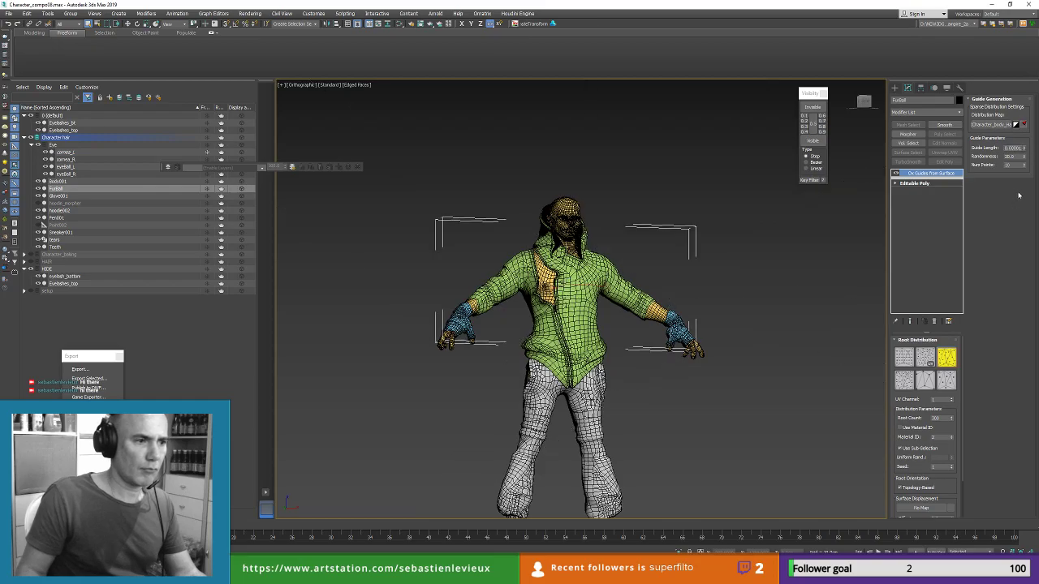
pyautogui.scroll(10, 555, 226)
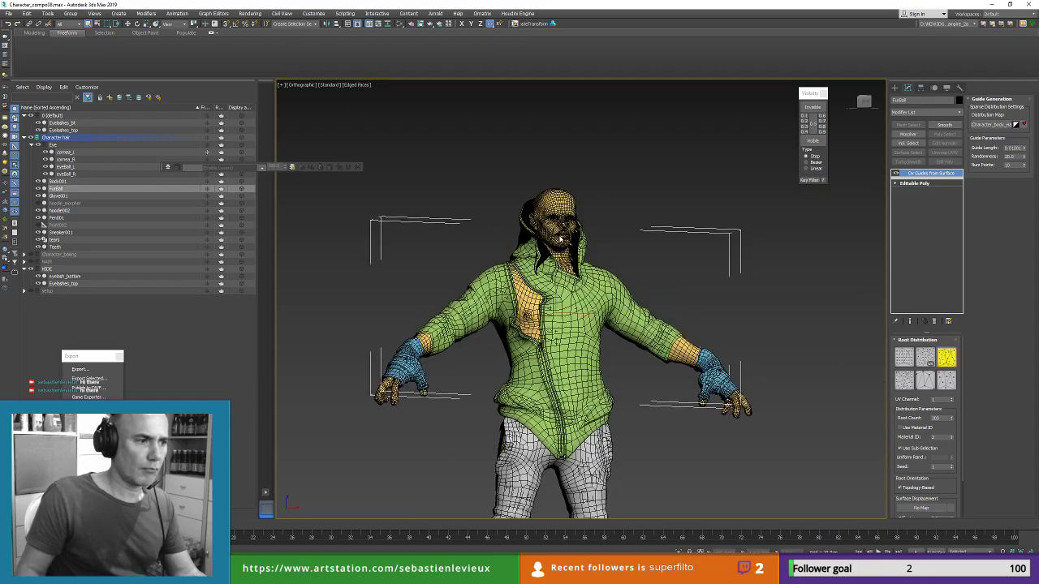
pyautogui.moveTo(705, 304)
pyautogui.keyDown('alt'); pyautogui.mouseDown(button='middle')
pyautogui.moveTo(633, 307)
pyautogui.moveTo(688, 302)
pyautogui.mouseUp(button='middle'); pyautogui.keyUp('alt')
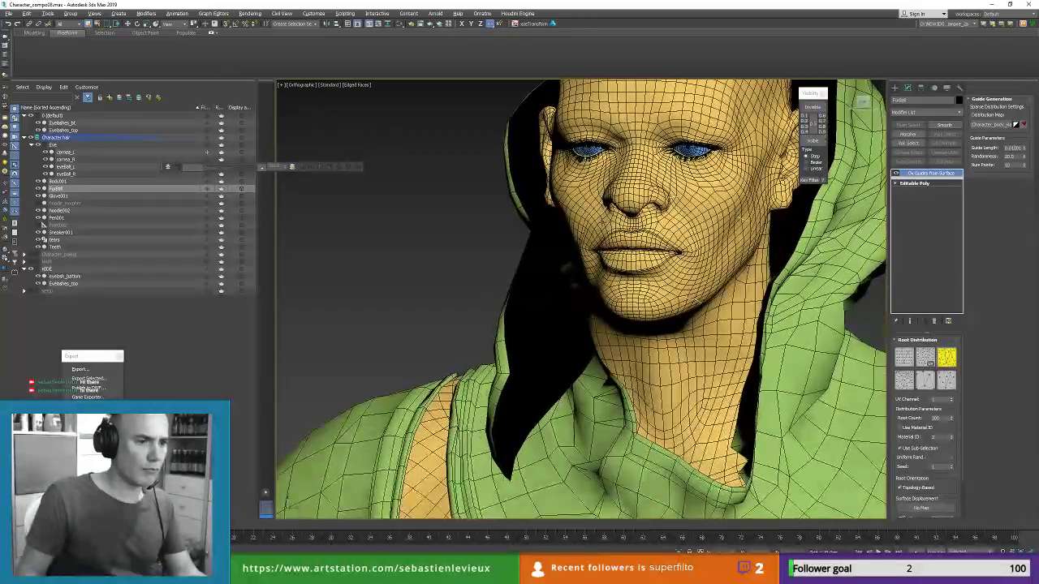
# Step: Switch the guides' root distribution to the second pattern and turn off the edged-faces display to inspect the guides on the face
pyautogui.click(925, 357)
pyautogui.scroll(-9, 628, 250)
pyautogui.moveTo(628, 250); pyautogui.dragTo(682, 278, button='middle')
pyautogui.scroll(6, 649, 195)
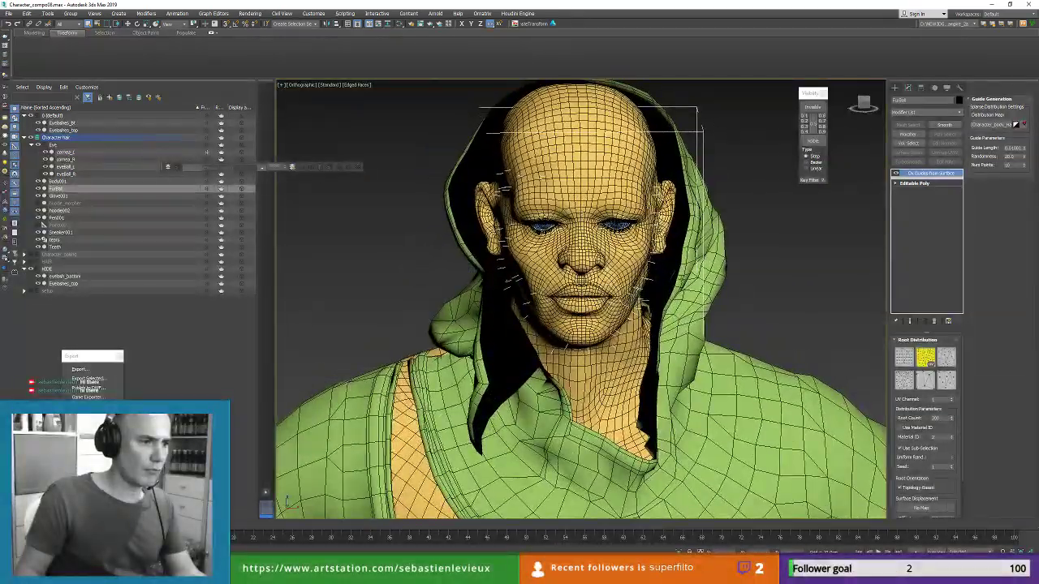
pyautogui.scroll(3, 681, 278)
pyautogui.press('F4')
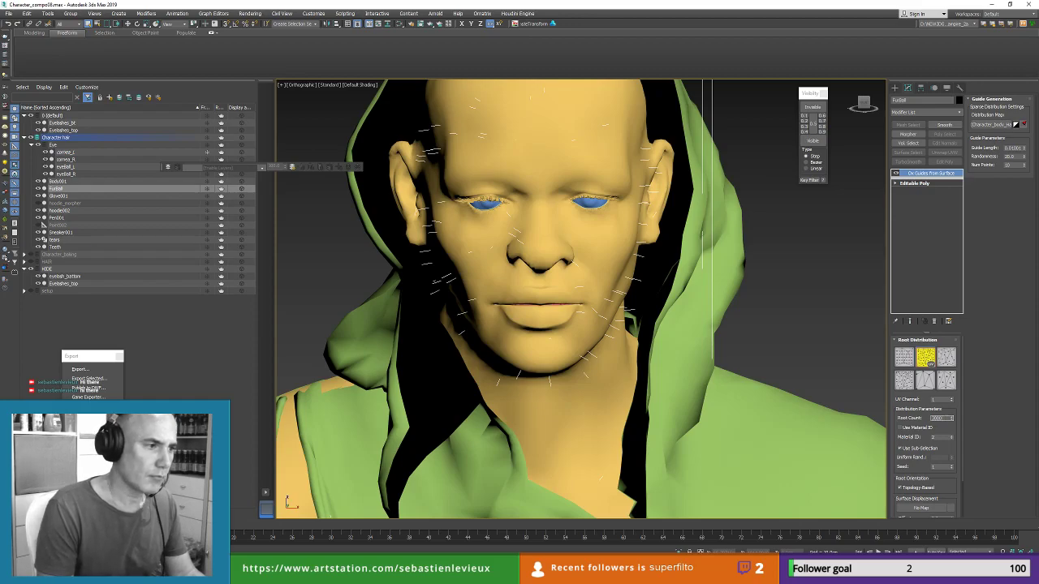
# Step: Increase the guides' Root Count to cover the face more densely, and check them from the side
pyautogui.press('Return')
pyautogui.write('5')
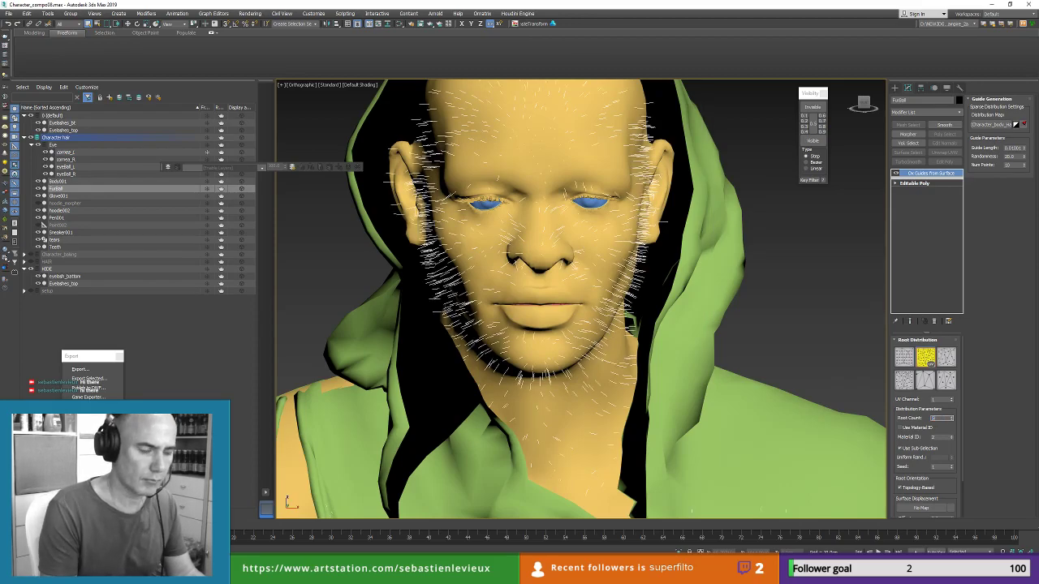
pyautogui.press('Return')
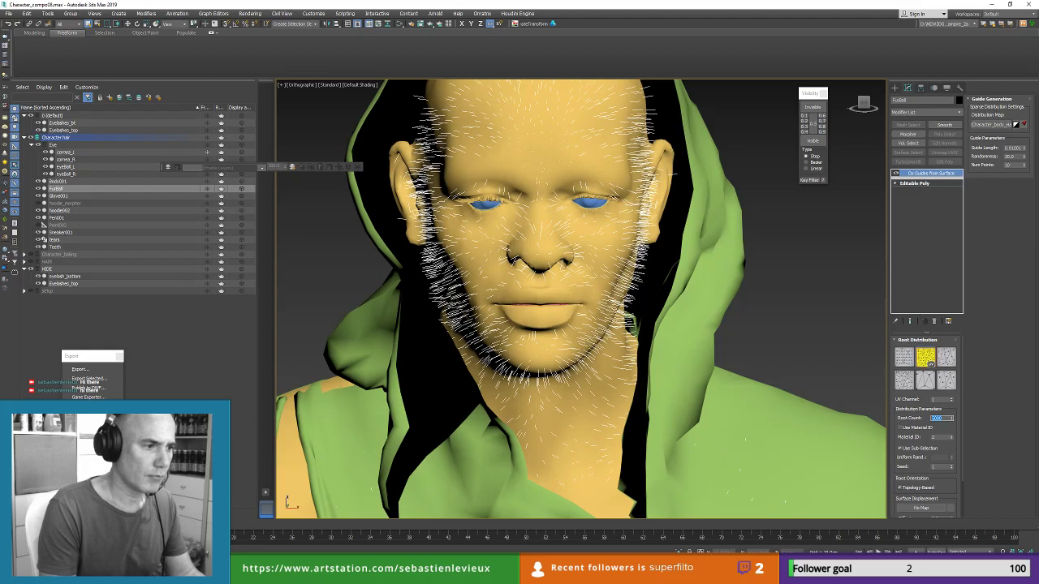
pyautogui.keyDown('alt'); pyautogui.moveTo(625, 345); pyautogui.dragTo(700, 314, button='middle'); pyautogui.keyUp('alt')
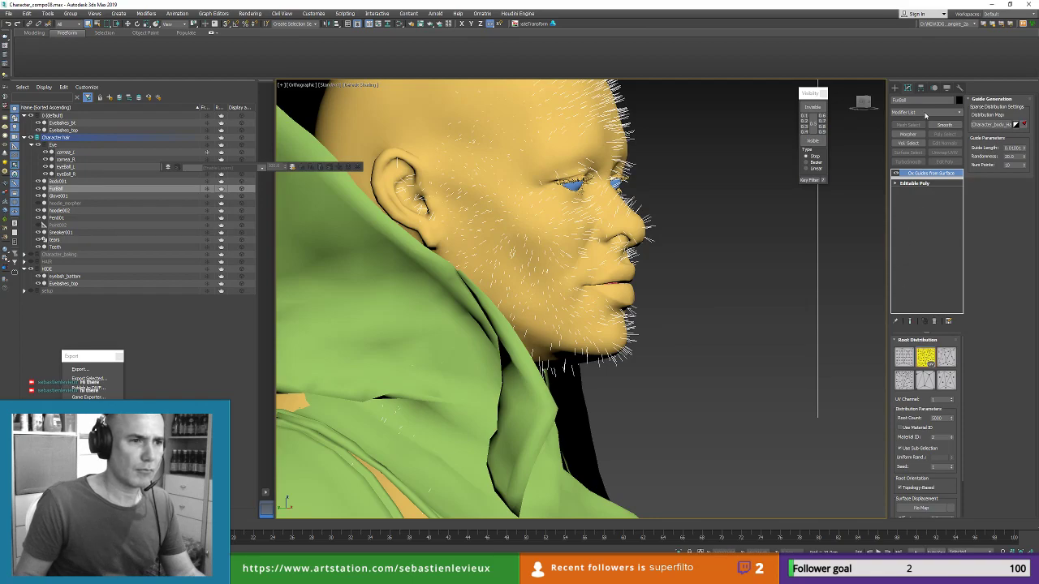
# Step: Add an Ox Surface Comb modifier on top of the guides and check the combed strands on the face
pyautogui.click(924, 114)
pyautogui.click(924, 115)
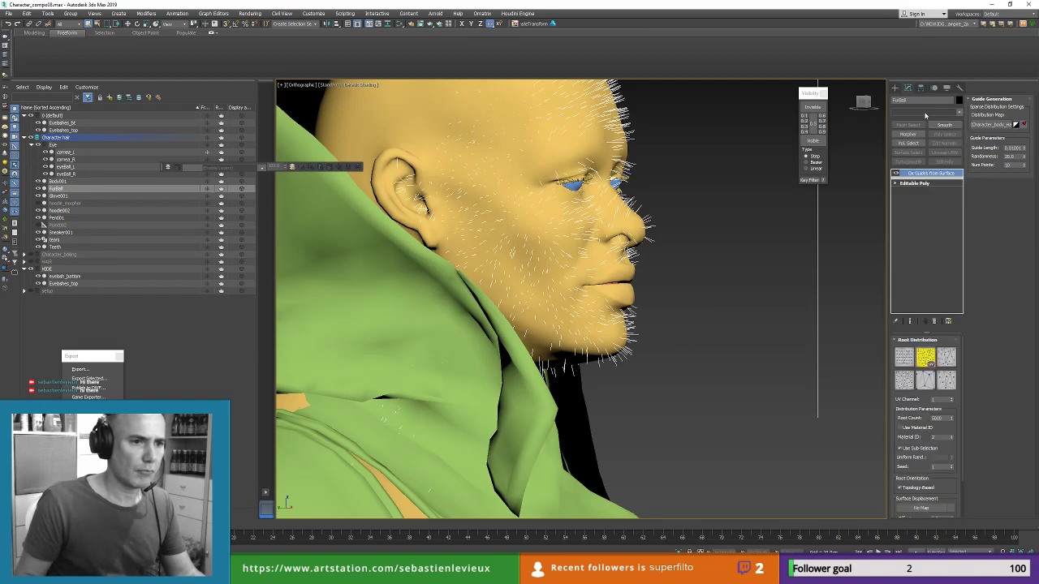
pyautogui.click(924, 114)
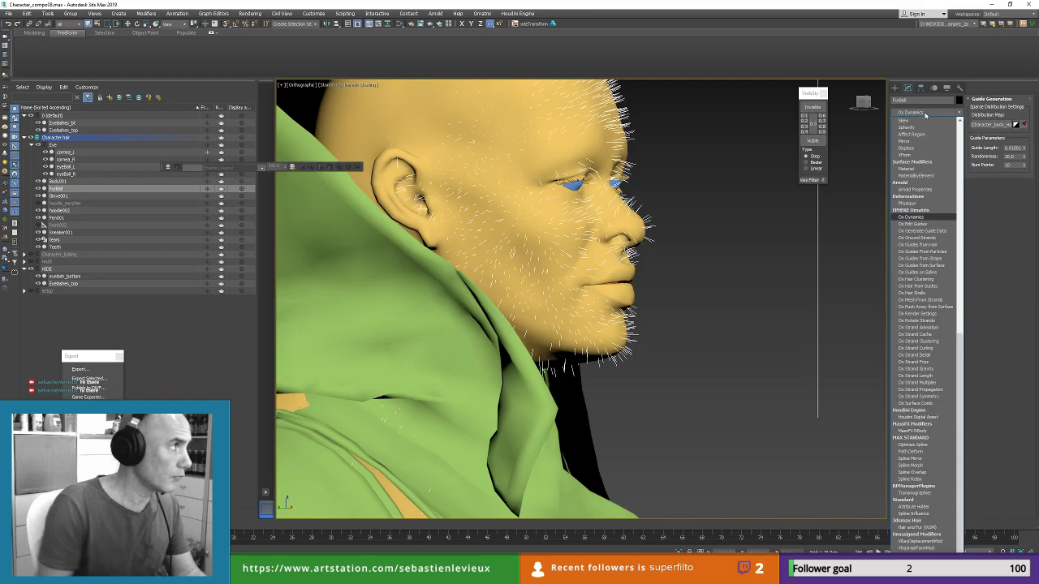
pyautogui.click(925, 404)
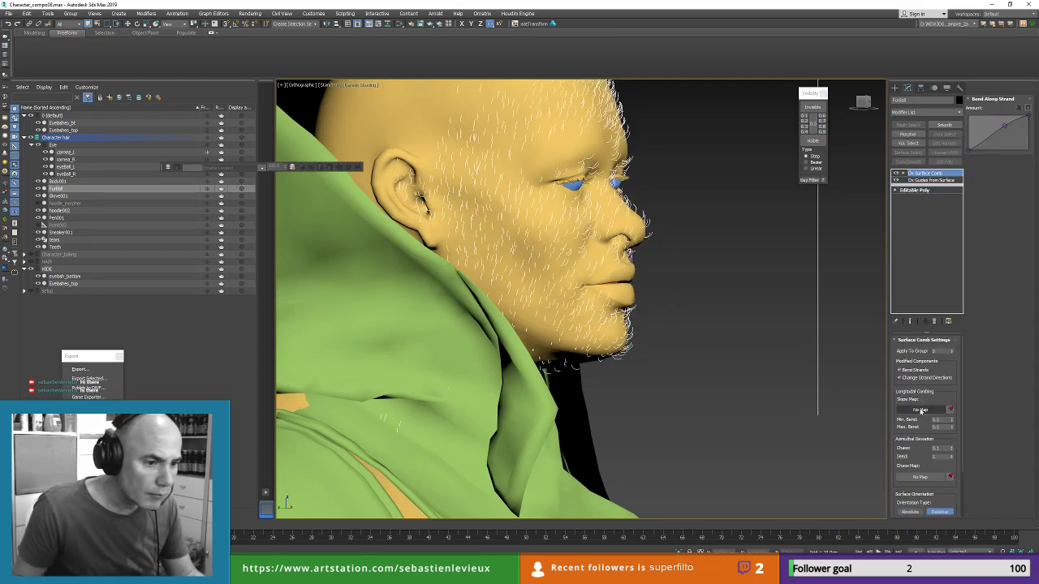
pyautogui.keyDown('alt'); pyautogui.moveTo(625, 303); pyautogui.dragTo(601, 300, button='middle'); pyautogui.keyUp('alt')
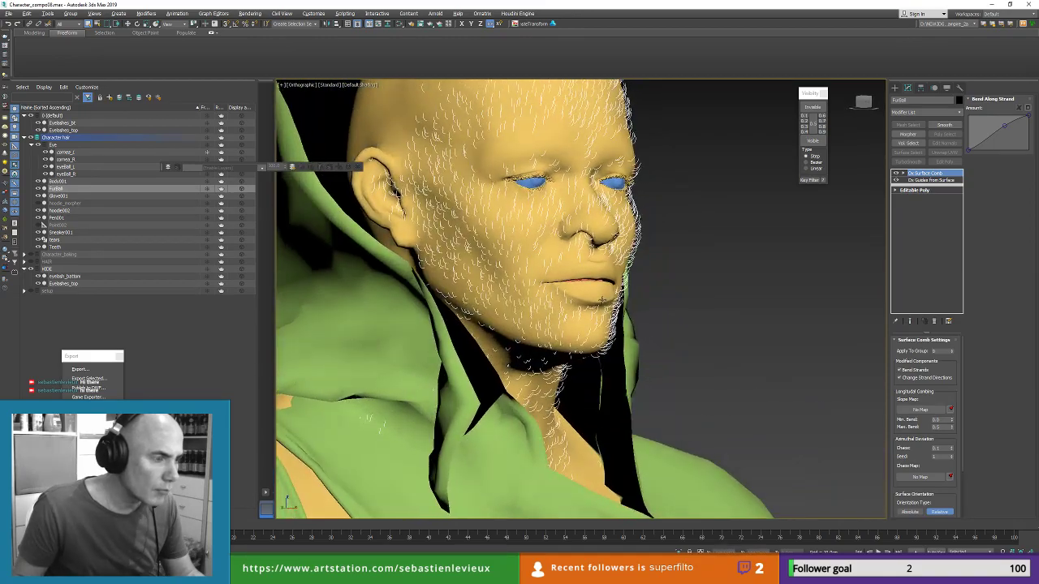
# Step: Try creating a comb sink on the character's cheek below the eye, and undo it
pyautogui.click(903, 174)
pyautogui.click(917, 180)
pyautogui.click(910, 358)
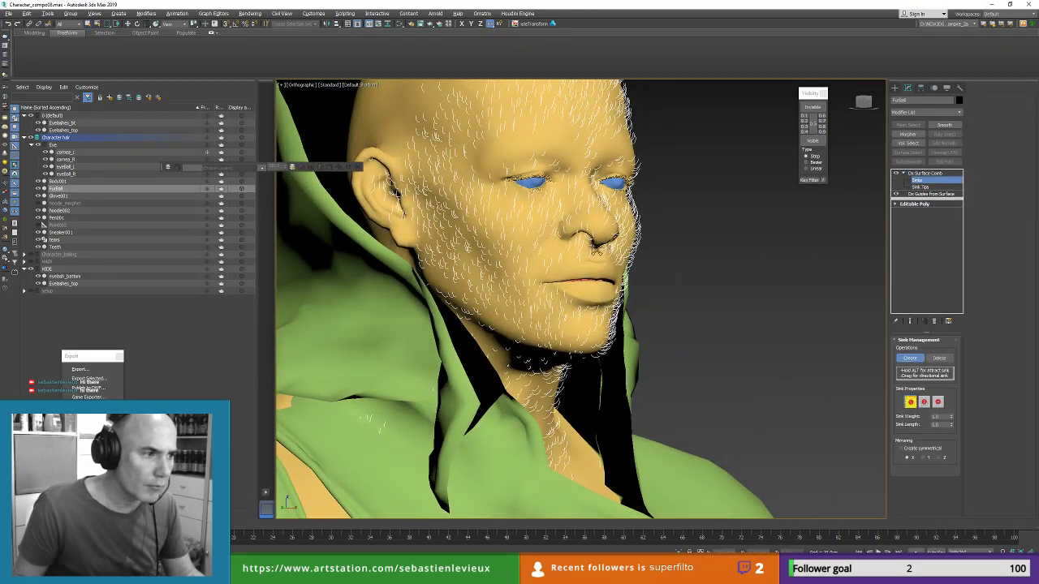
pyautogui.click(541, 215)
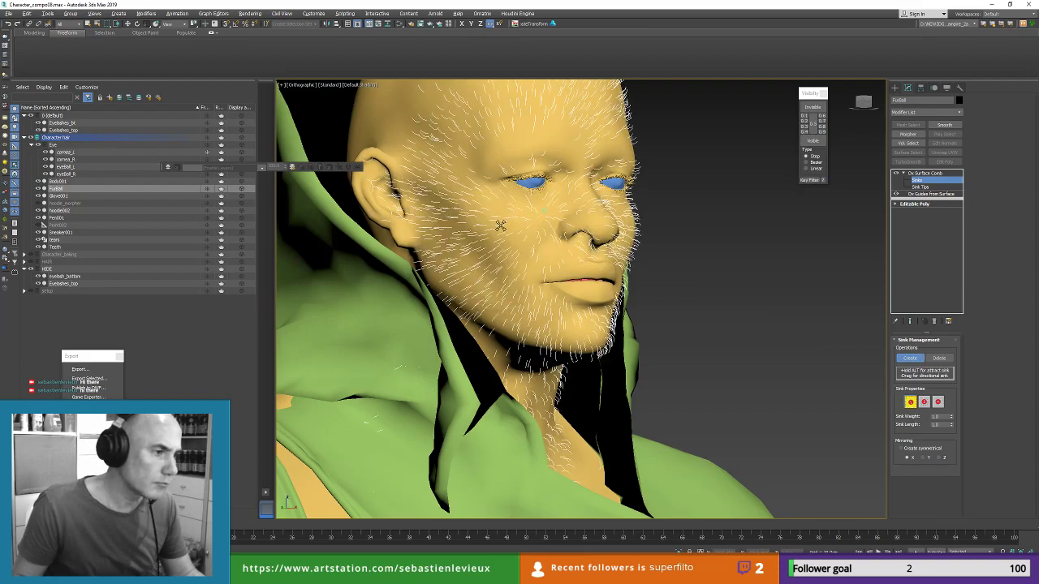
pyautogui.keyDown('alt'); pyautogui.moveTo(601, 231); pyautogui.dragTo(588, 270, button='middle'); pyautogui.keyUp('alt')
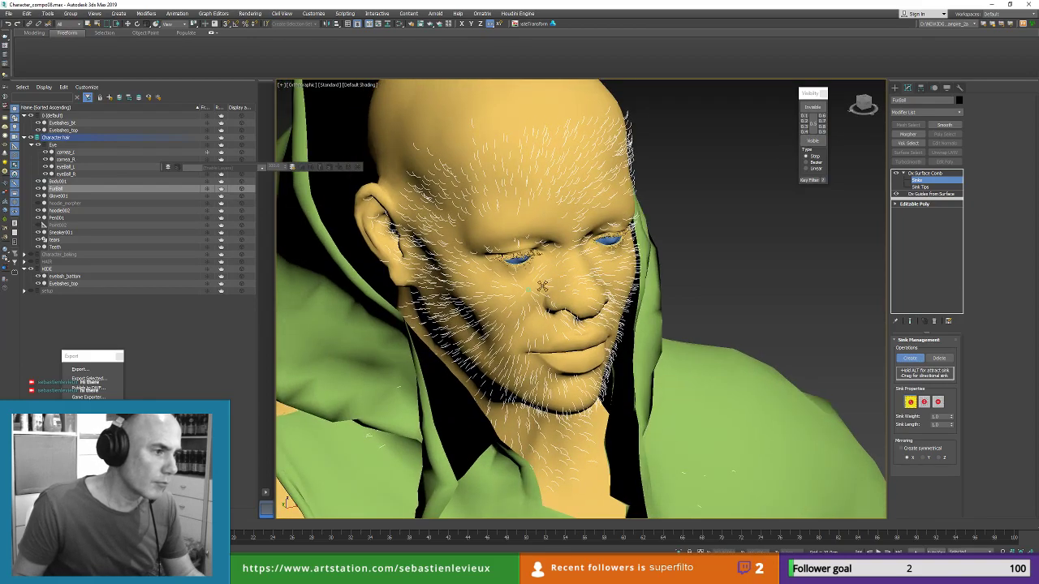
pyautogui.hotkey('ctrl', 'z')
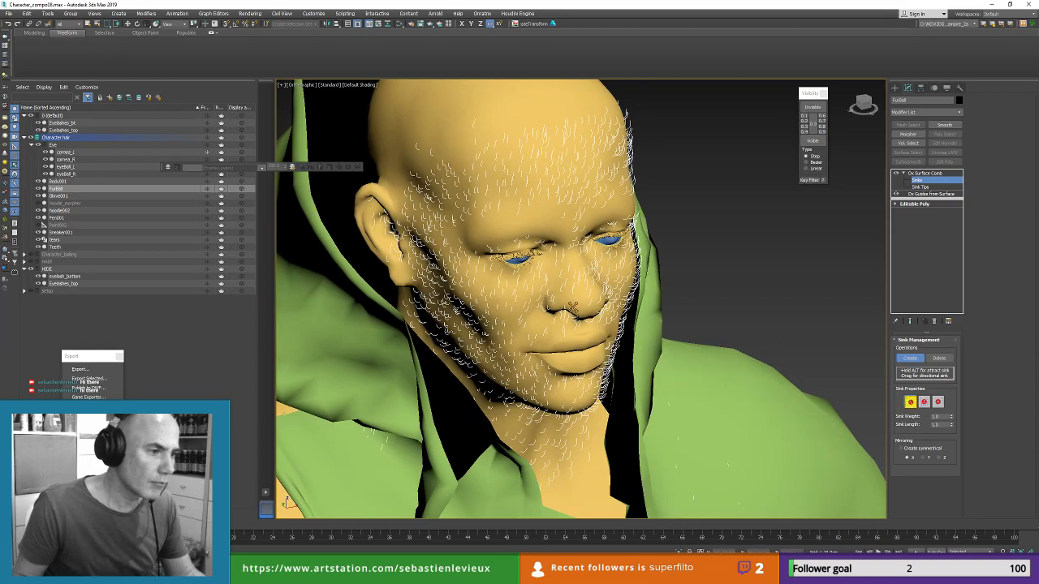
# Step: Create one comb sink on each cheek, working in the front view to keep them level
pyautogui.click(520, 297)
pyautogui.keyDown('alt'); pyautogui.moveTo(492, 315); pyautogui.dragTo(577, 277, button='middle'); pyautogui.keyUp('alt')
pyautogui.press('f')
pyautogui.moveTo(579, 156); pyautogui.dragTo(578, 159, button='middle')
pyautogui.scroll(6, 578, 157)
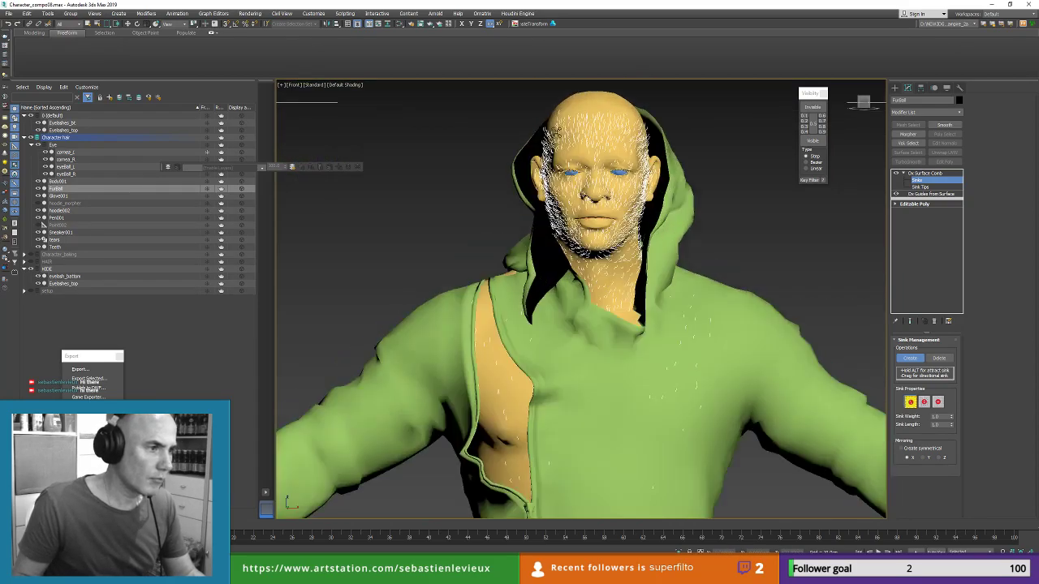
pyautogui.click(598, 300)
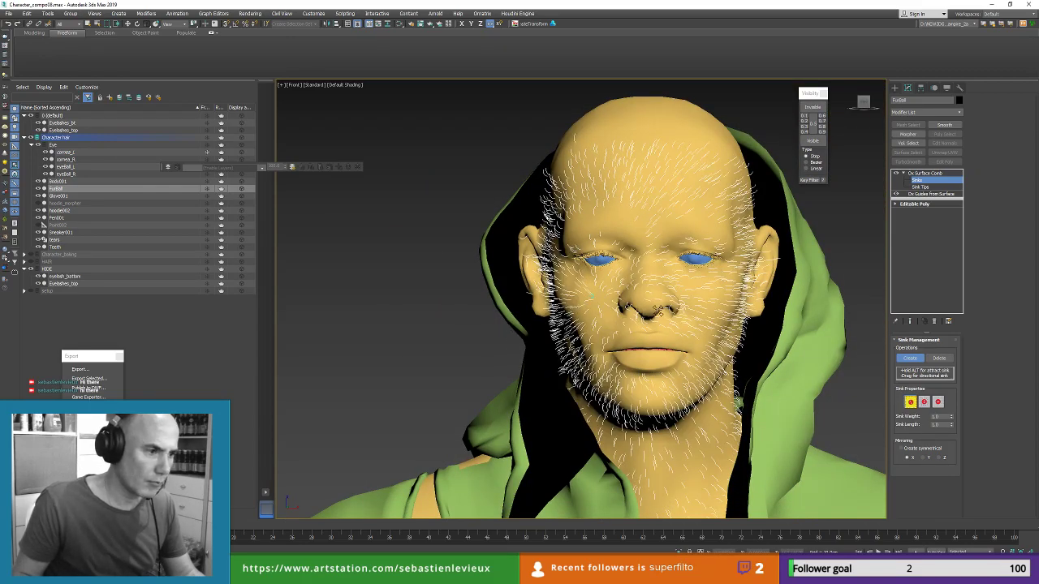
pyautogui.click(711, 300)
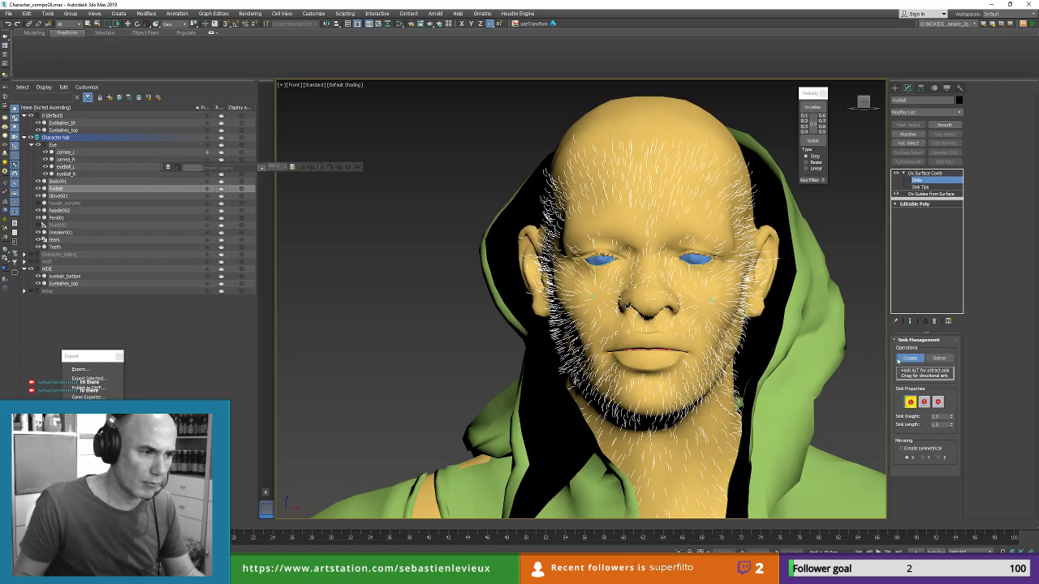
# Step: Try creating an additional comb sink on the side of the head near the temple
pyautogui.keyDown('alt'); pyautogui.moveTo(712, 321); pyautogui.dragTo(613, 380, button='middle'); pyautogui.keyUp('alt')
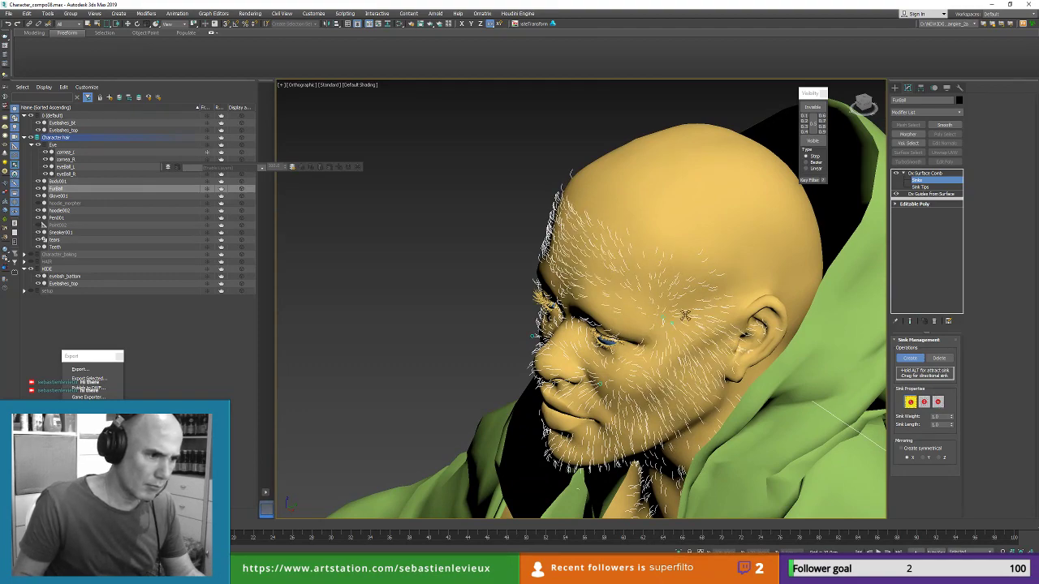
pyautogui.click(696, 351)
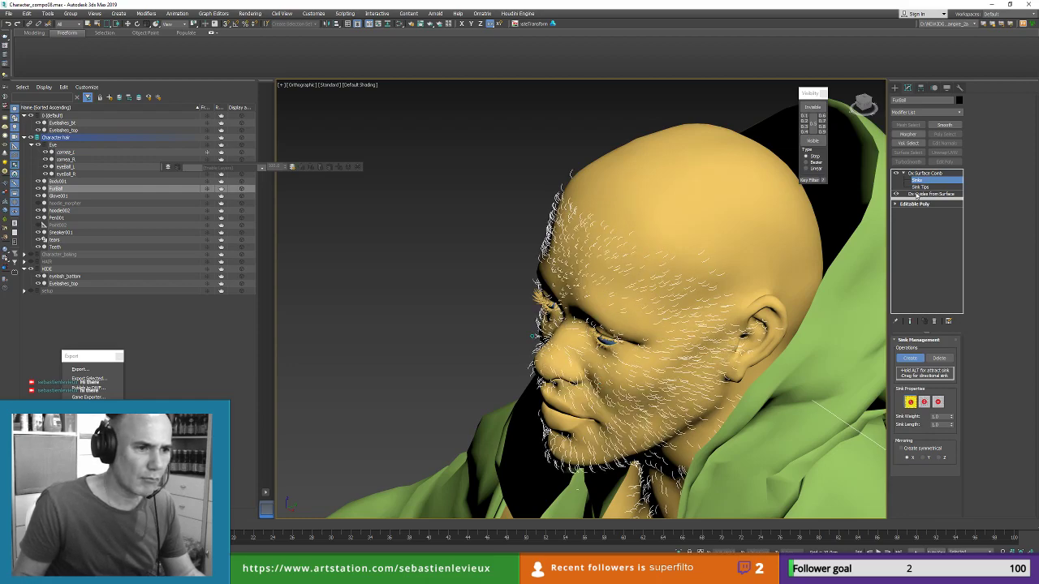
pyautogui.keyDown('alt'); pyautogui.moveTo(669, 275); pyautogui.dragTo(715, 263, button='middle'); pyautogui.keyUp('alt')
# Step: Hide the lower eyelashes, end sink creation and select Eyelashes_top to inspect its Ornatrix modifier stack
pyautogui.click(37, 123)
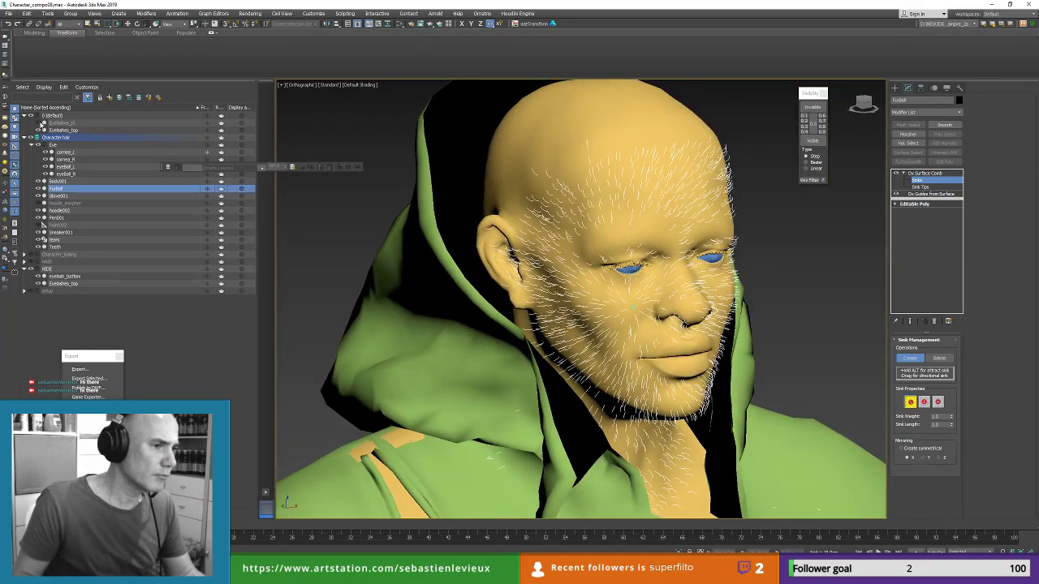
pyautogui.click(911, 358)
pyautogui.click(926, 174)
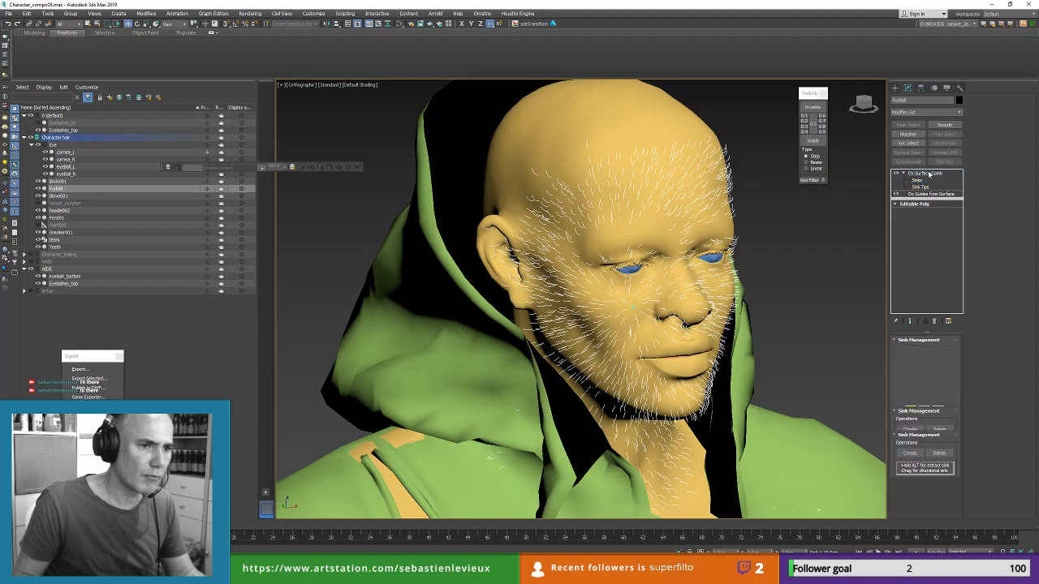
pyautogui.click(639, 264)
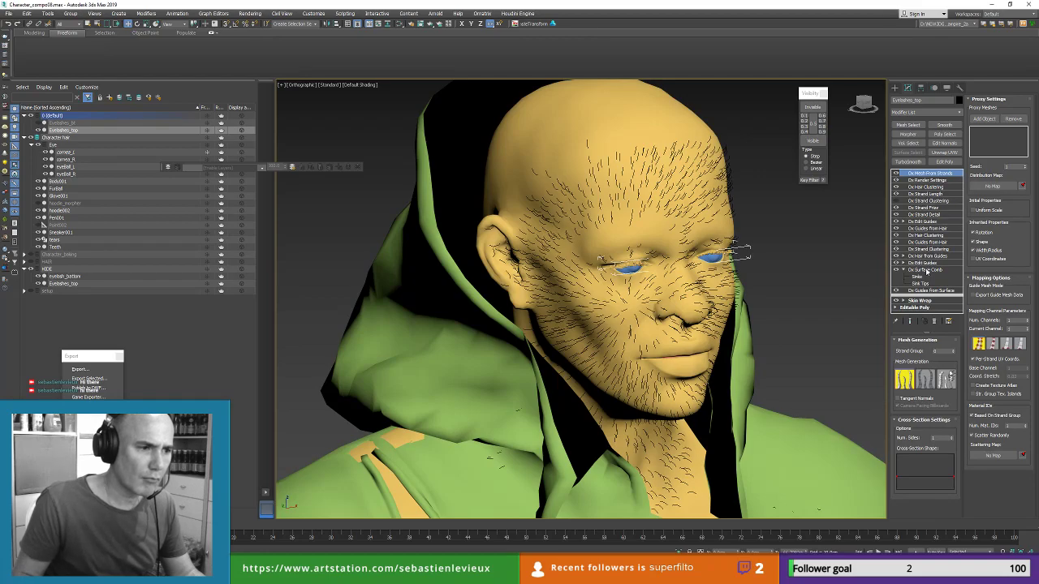
# Step: Reselect the face hair object, delete its Ox Surface Comb modifier and add a fresh Ox Surface Comb
pyautogui.click(714, 276)
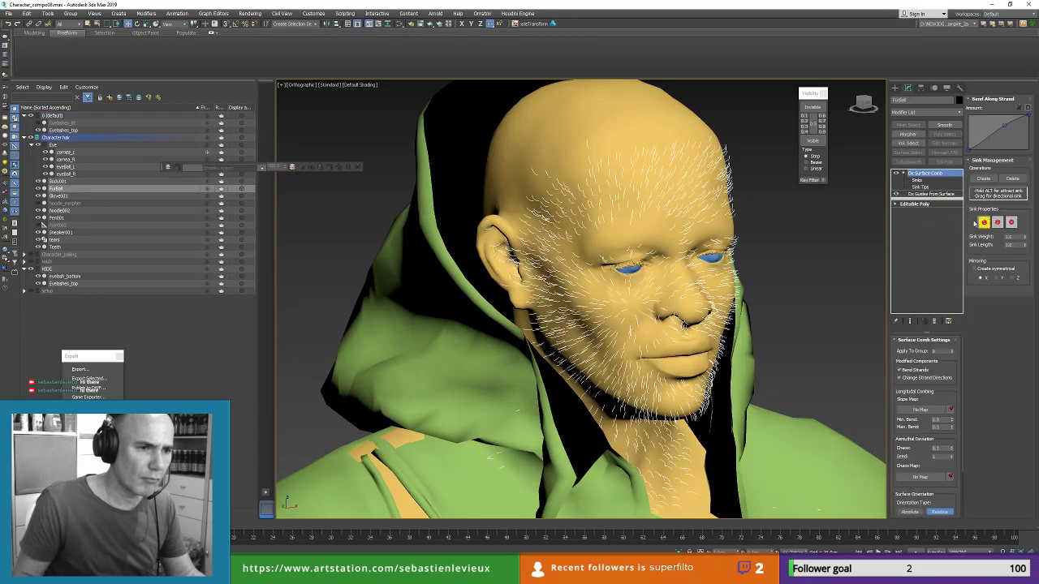
pyautogui.click(934, 321)
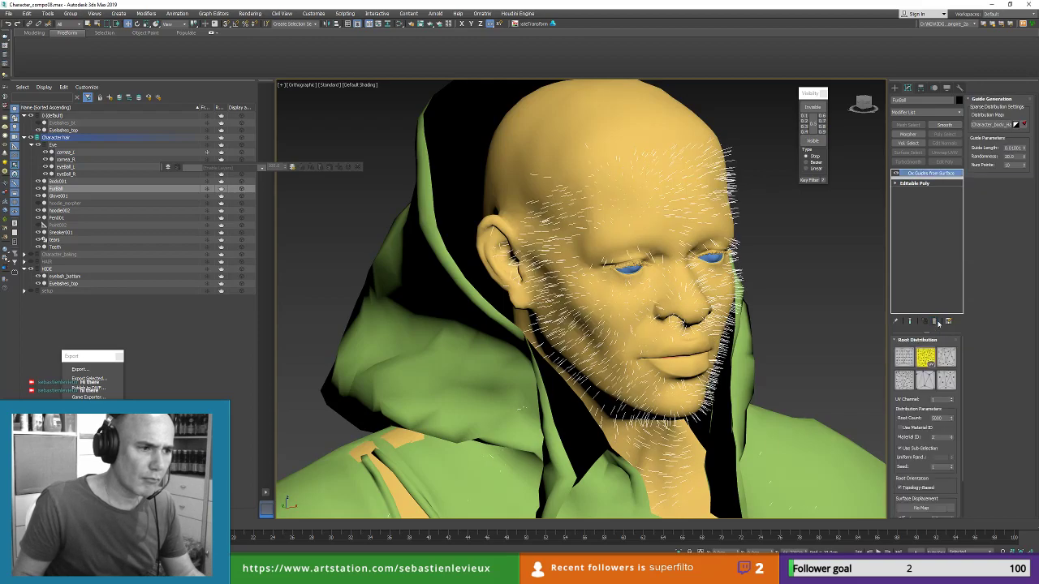
pyautogui.click(923, 114)
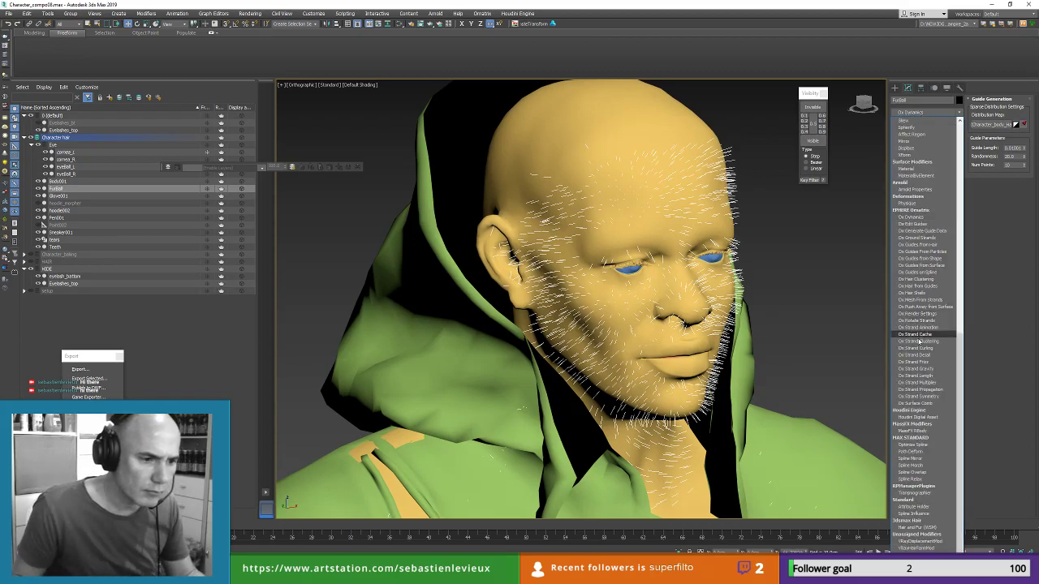
pyautogui.click(917, 404)
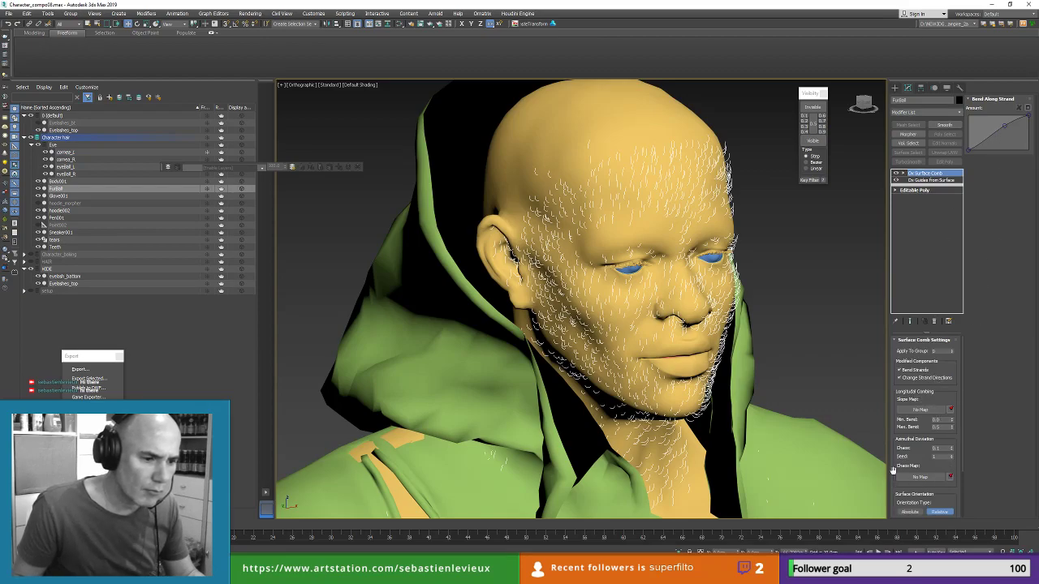
# Step: Create a single comb sink on the forehead in the new Surface Comb and inspect the hair flow around the head
pyautogui.scroll(-3, 926, 422)
pyautogui.scroll(3, 918, 406)
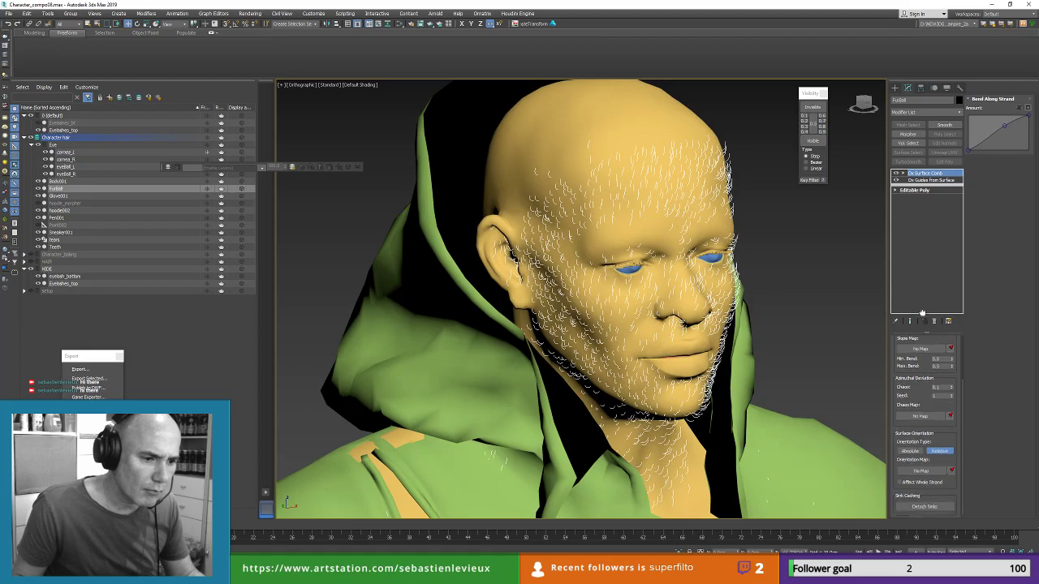
pyautogui.click(905, 175)
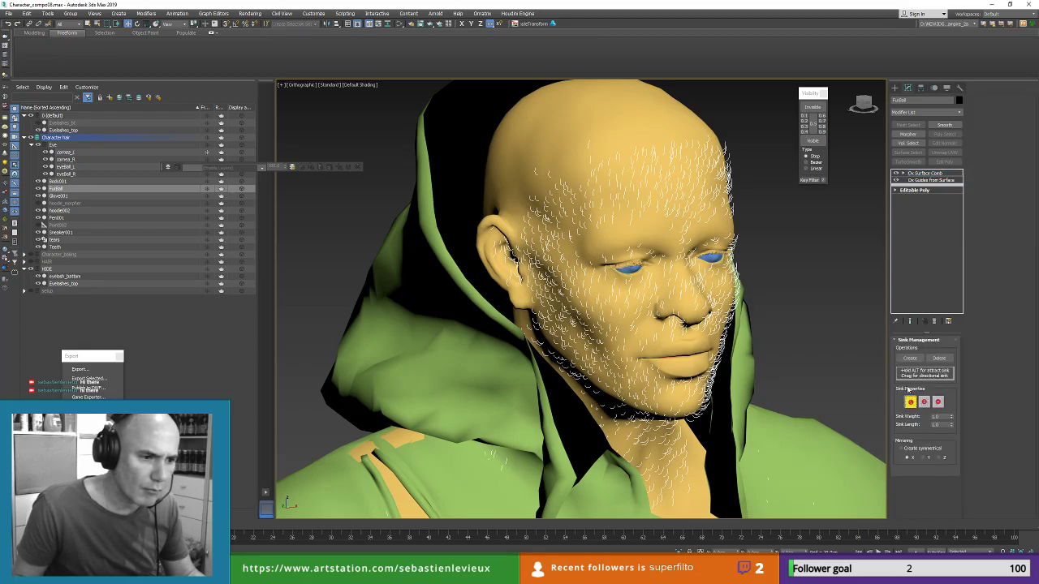
pyautogui.click(910, 358)
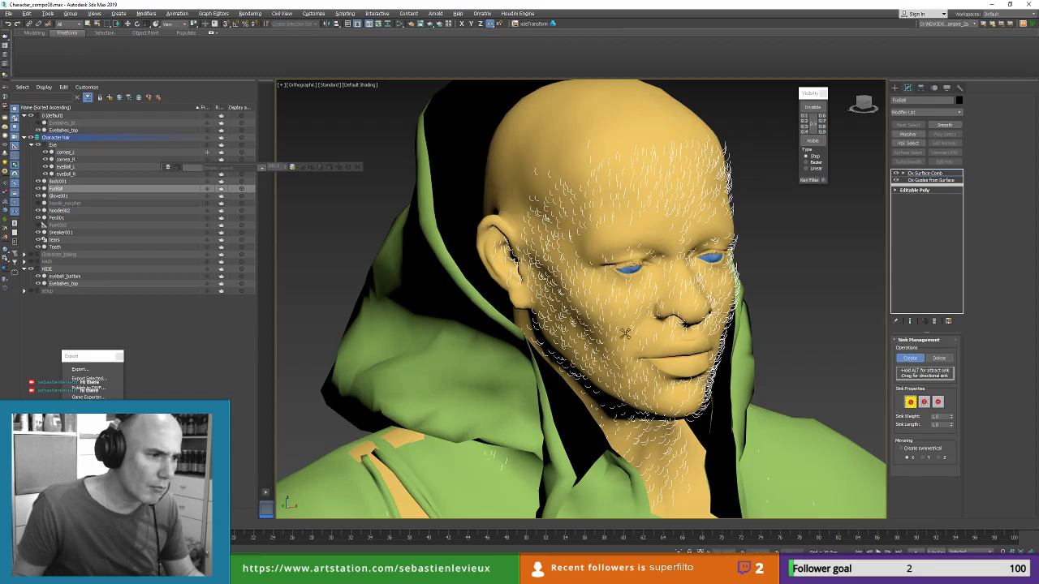
pyautogui.keyDown('alt'); pyautogui.moveTo(625, 332); pyautogui.dragTo(685, 276, button='middle'); pyautogui.keyUp('alt')
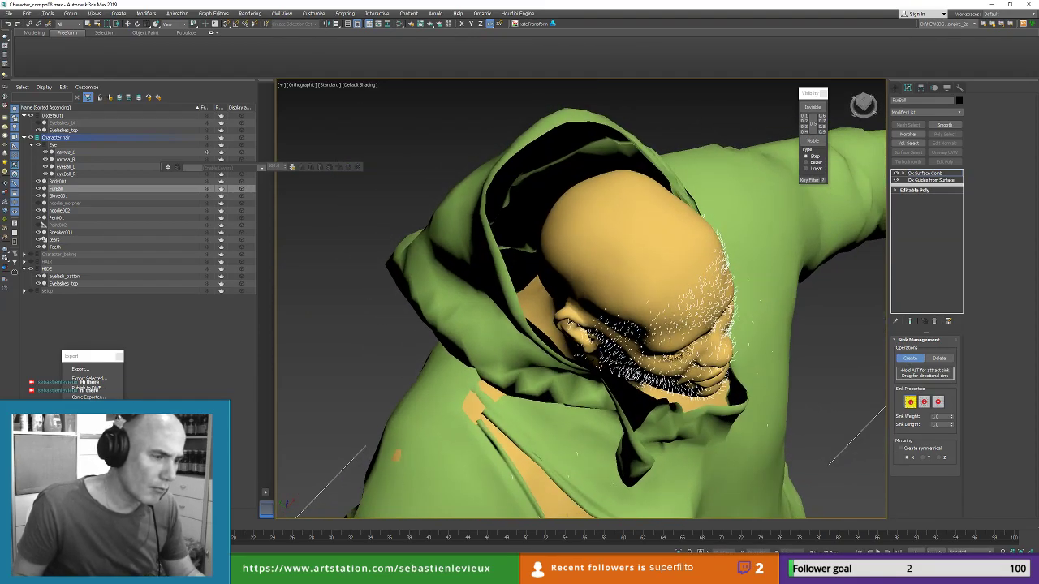
pyautogui.click(670, 333)
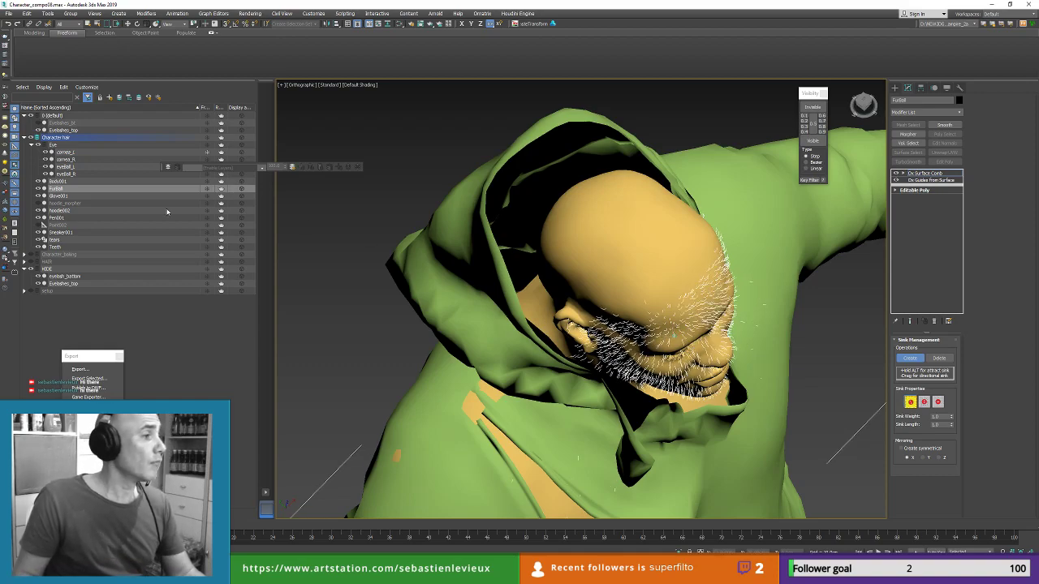
pyautogui.keyDown('alt'); pyautogui.moveTo(711, 378); pyautogui.dragTo(708, 325, button='middle'); pyautogui.keyUp('alt')
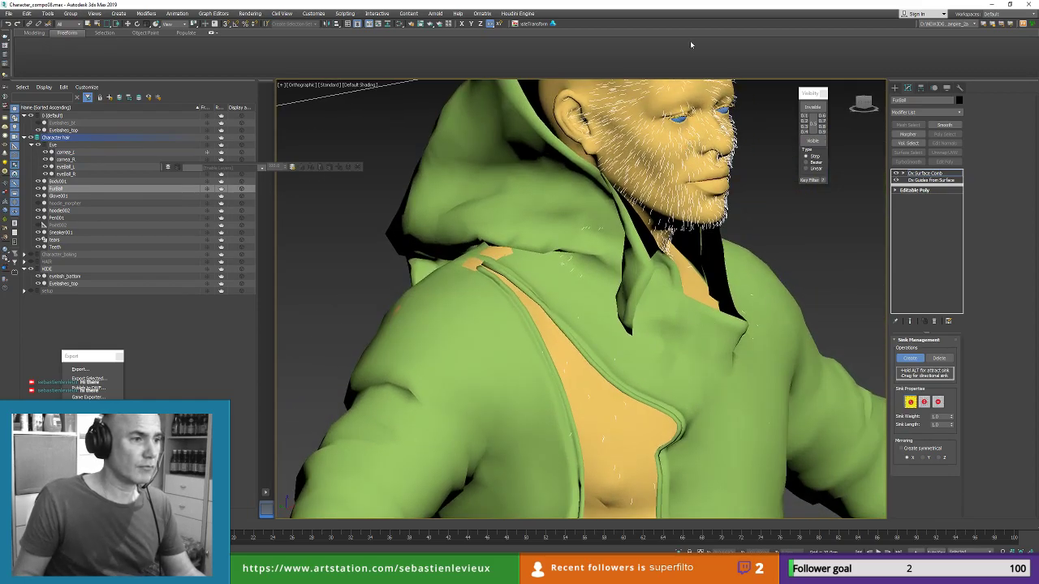
pyautogui.keyDown('alt'); pyautogui.moveTo(679, 128); pyautogui.dragTo(694, 91, button='middle'); pyautogui.keyUp('alt')
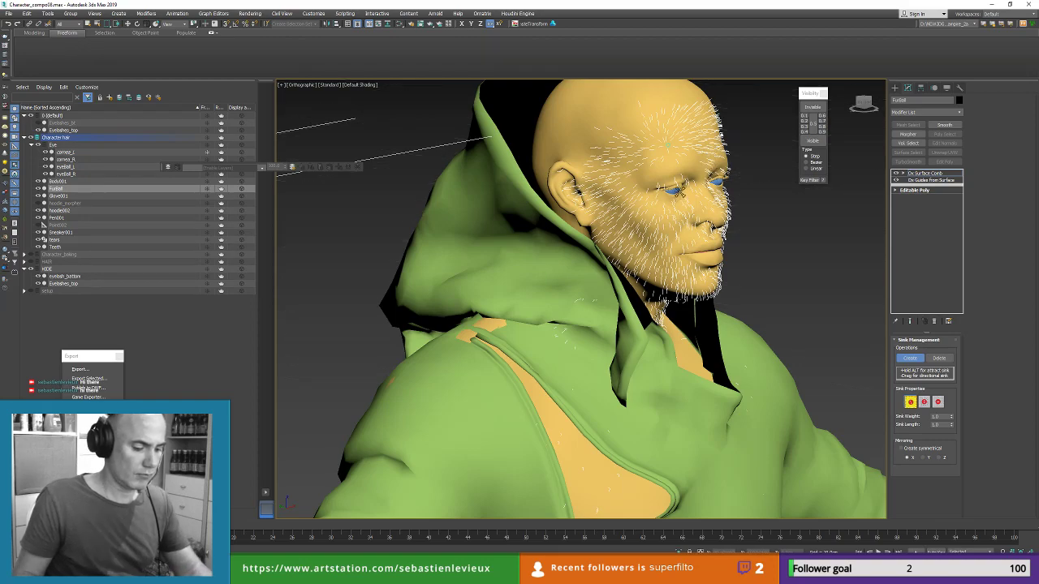
# Step: Delete the forehead sink while in the left view, and try the Attract hair sink type
pyautogui.press('l')
pyautogui.moveTo(644, 206); pyautogui.dragTo(601, 382, button='middle')
pyautogui.scroll(10, 601, 383)
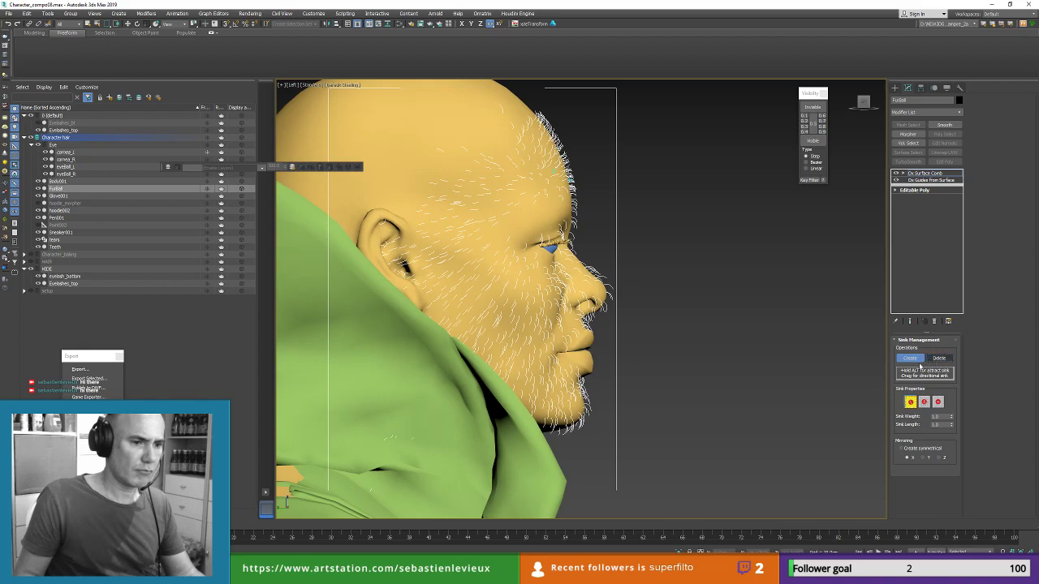
pyautogui.click(551, 168)
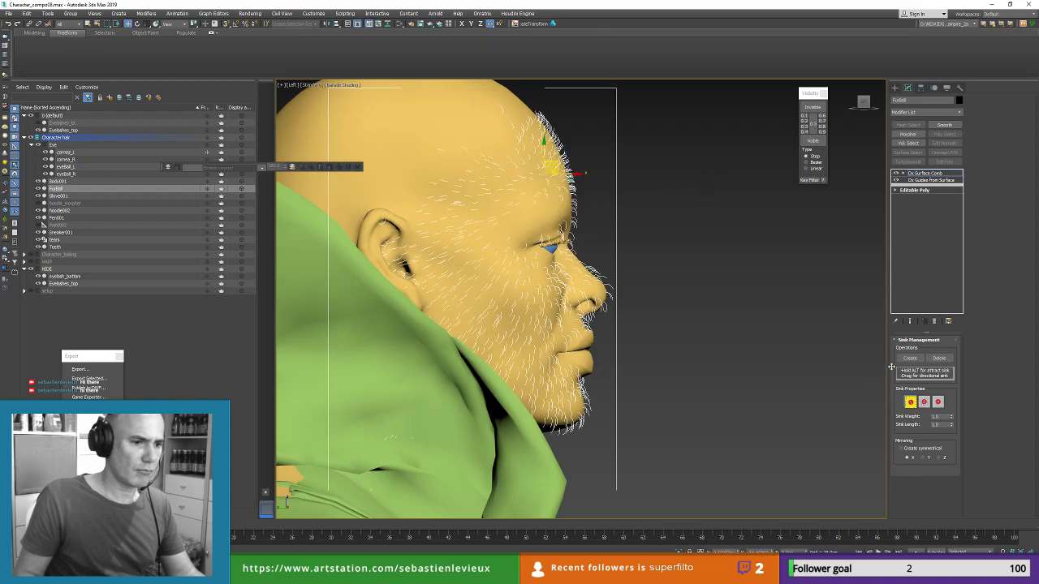
pyautogui.click(938, 358)
pyautogui.click(573, 183)
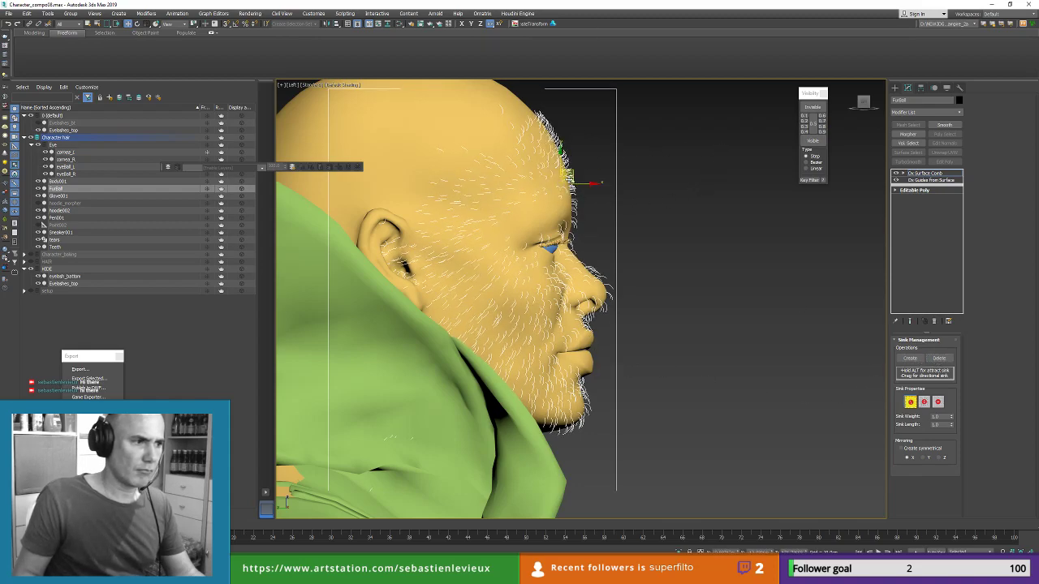
pyautogui.click(939, 358)
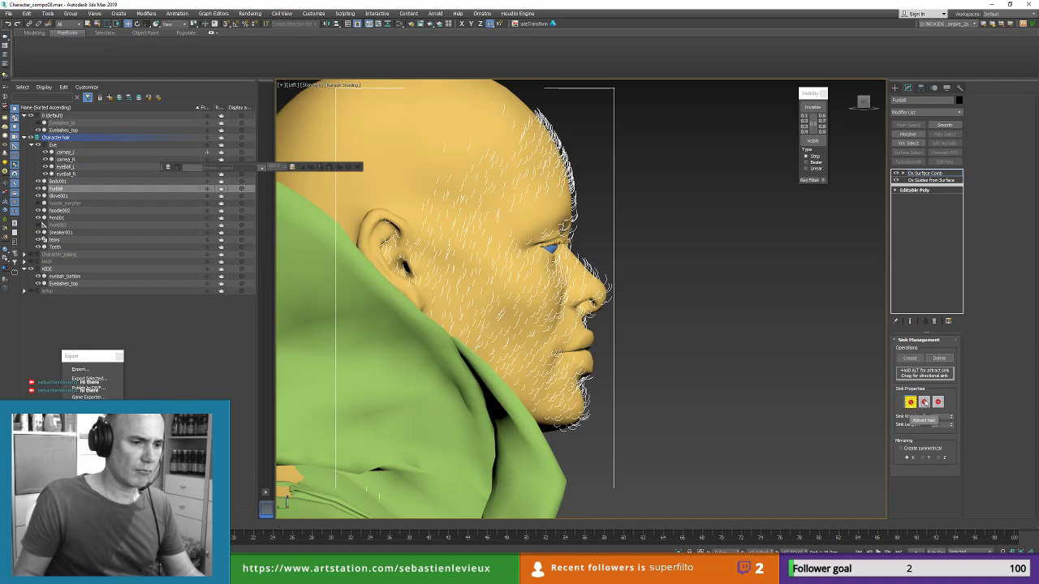
pyautogui.click(924, 402)
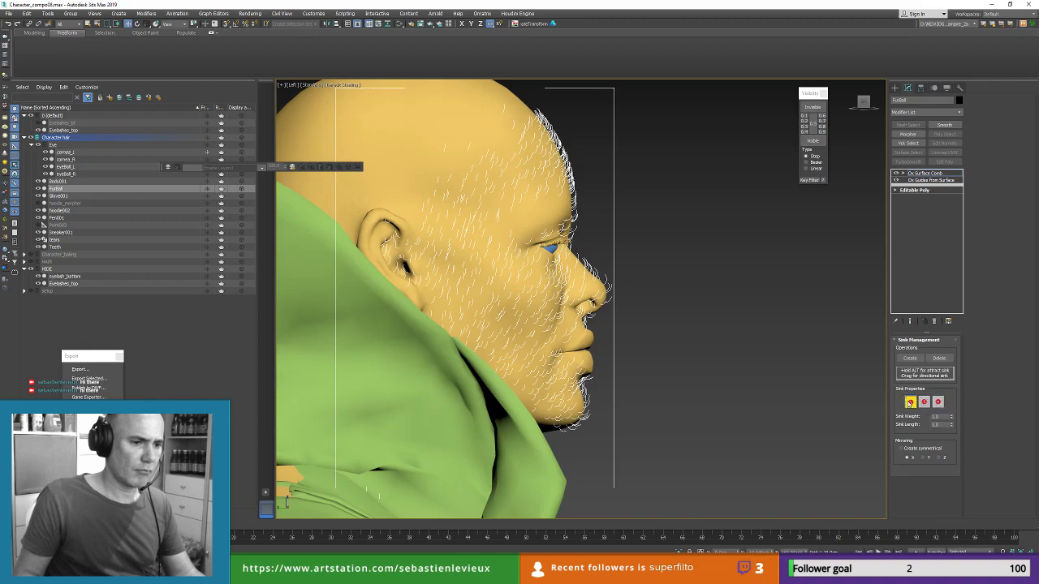
# Step: Try to place a comb sink on the chin and add an Ox Edit Guides modifier above the Surface Comb
pyautogui.click(910, 358)
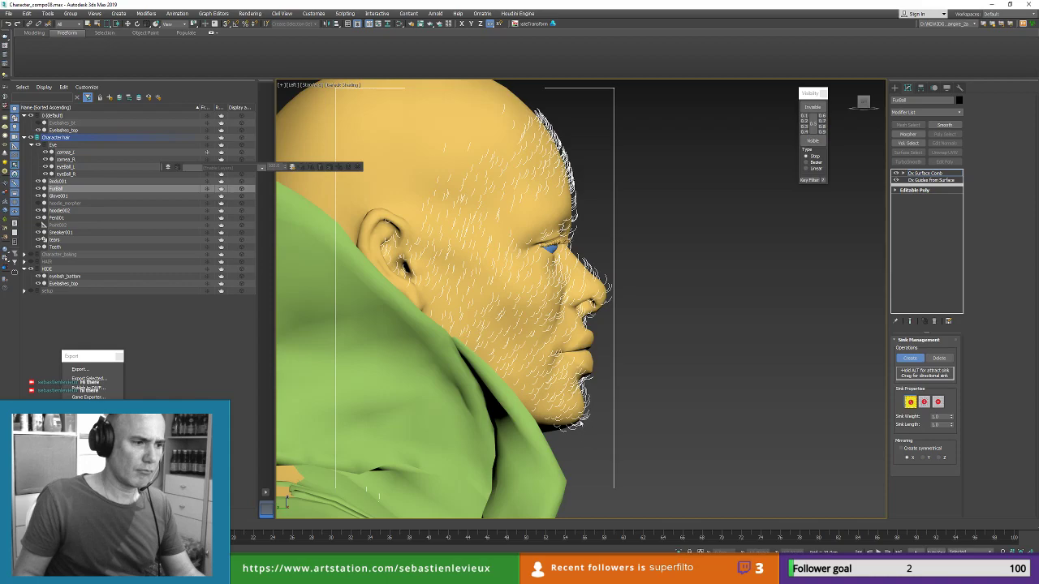
pyautogui.click(573, 411)
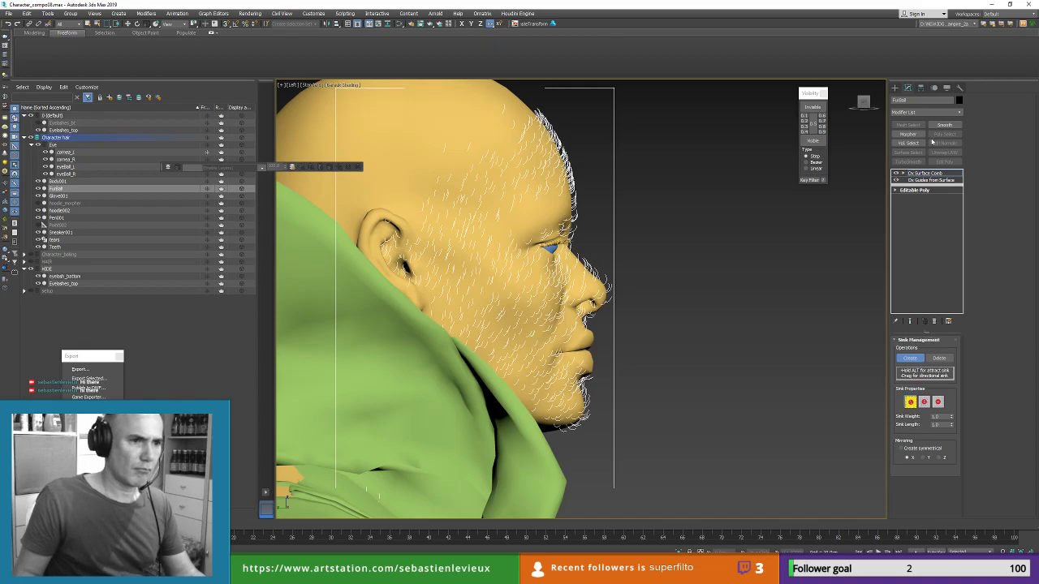
pyautogui.click(906, 114)
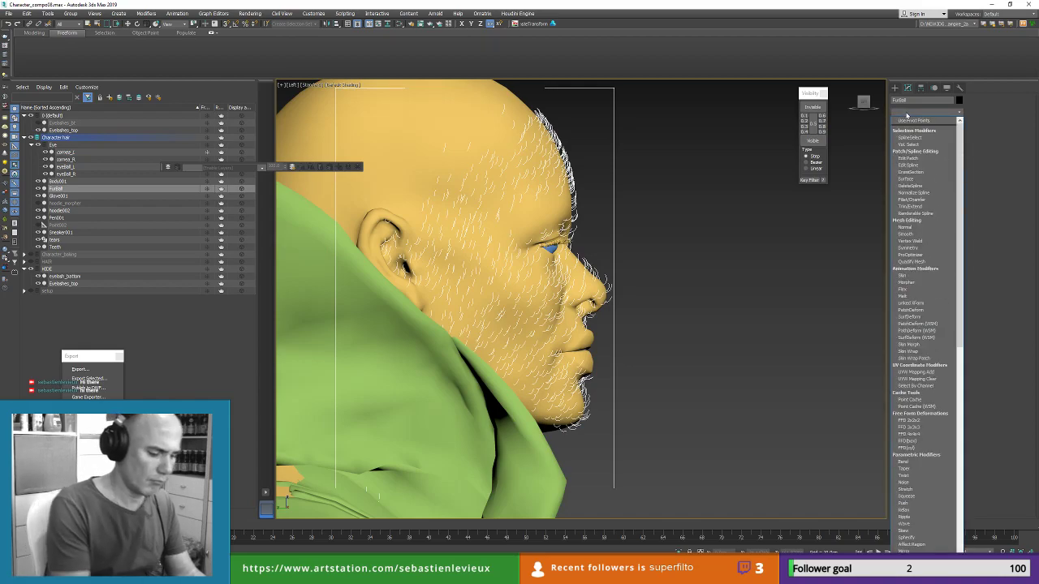
pyautogui.write('ox')
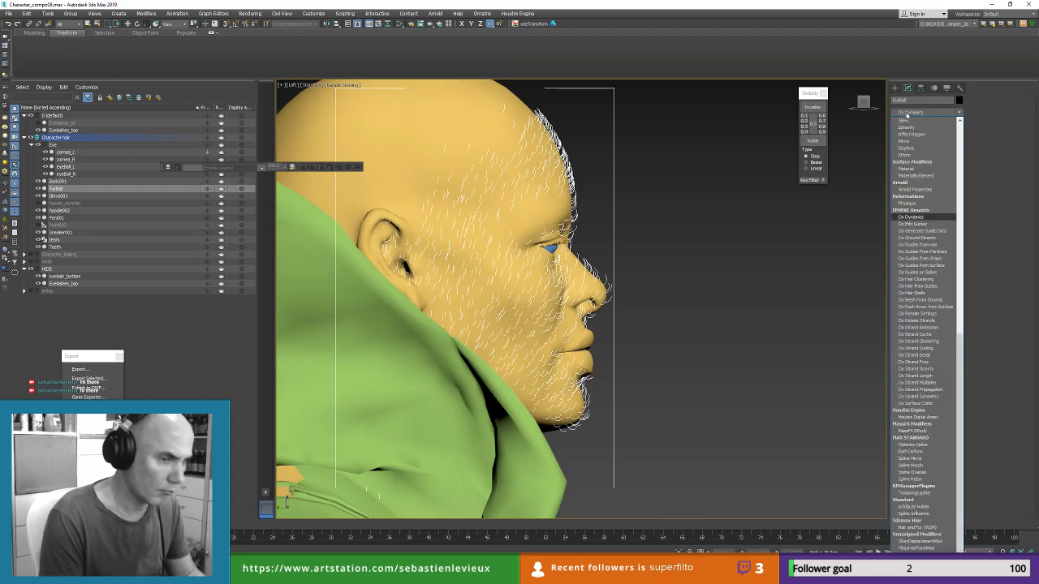
pyautogui.write('x')
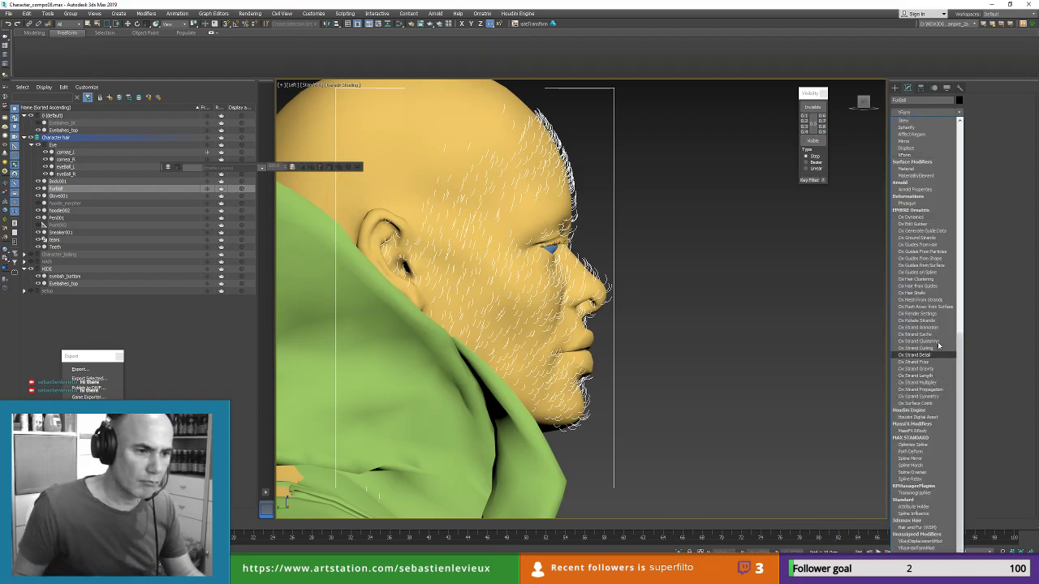
pyautogui.click(932, 223)
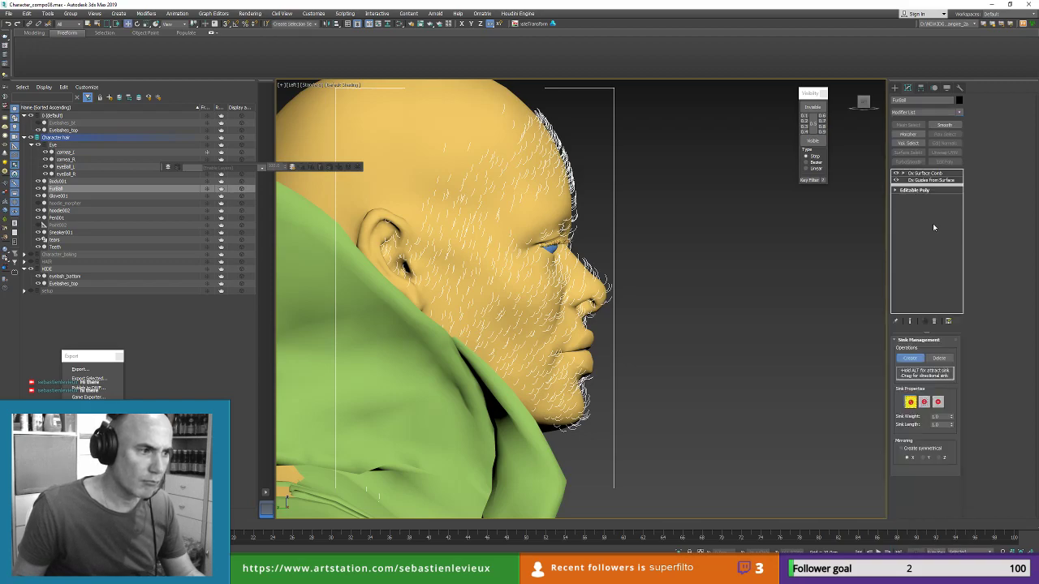
pyautogui.press('e')
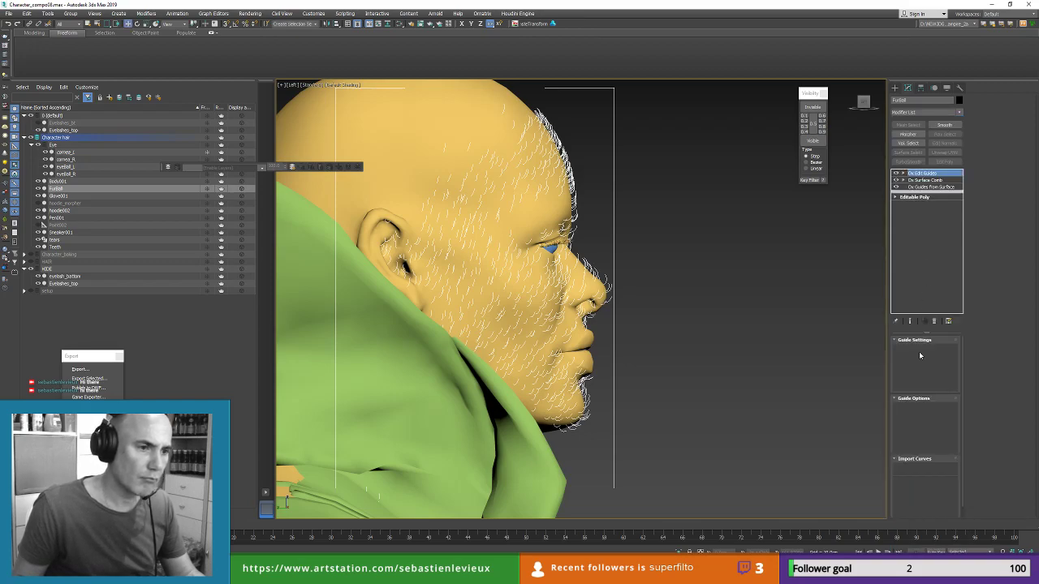
# Step: Delete the existing Ox Surface Comb modifier and add a fresh one above Ox Edit Guides
pyautogui.click(936, 180)
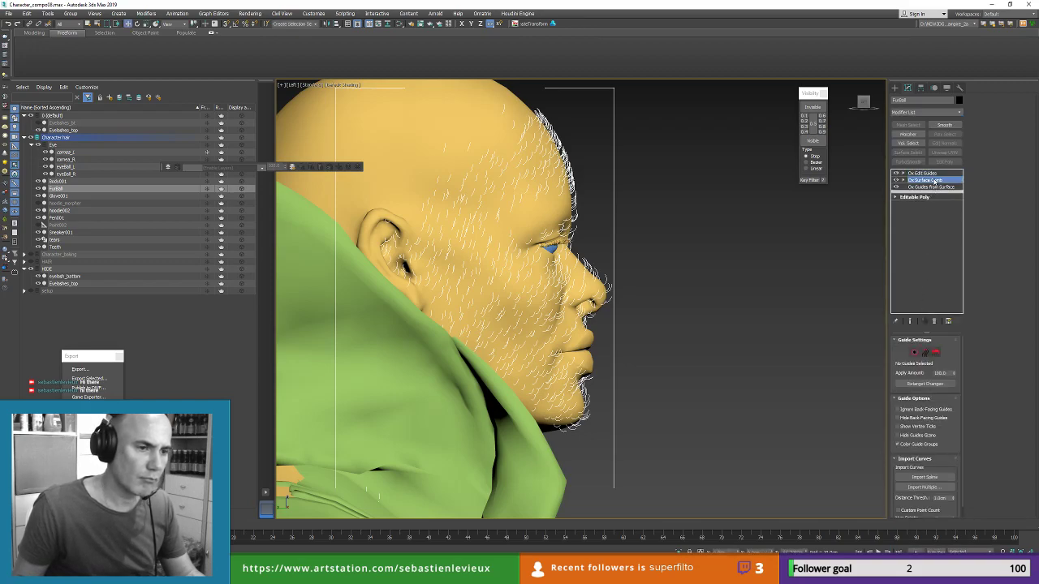
pyautogui.click(937, 321)
pyautogui.click(933, 175)
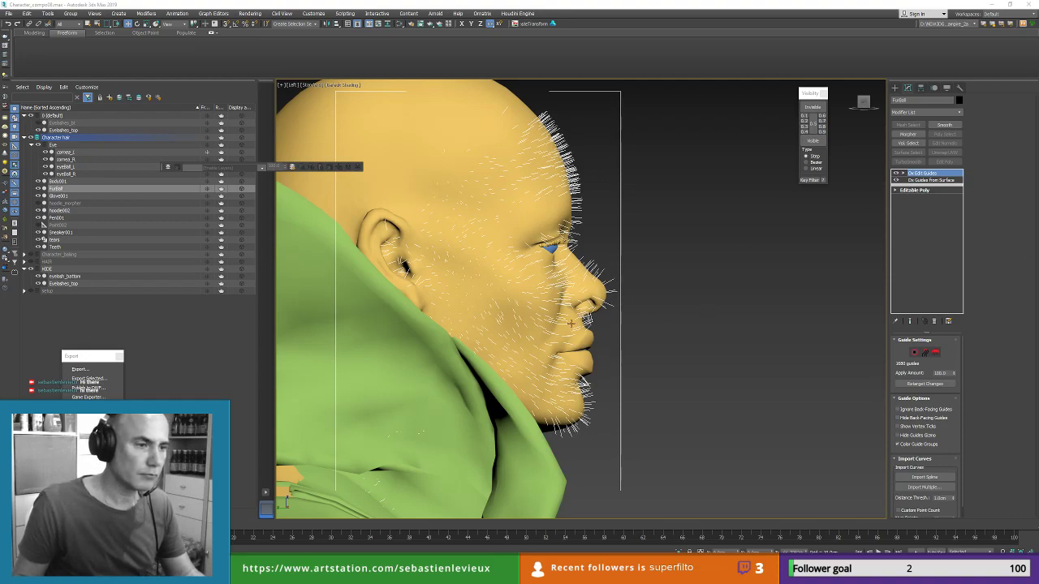
pyautogui.click(922, 113)
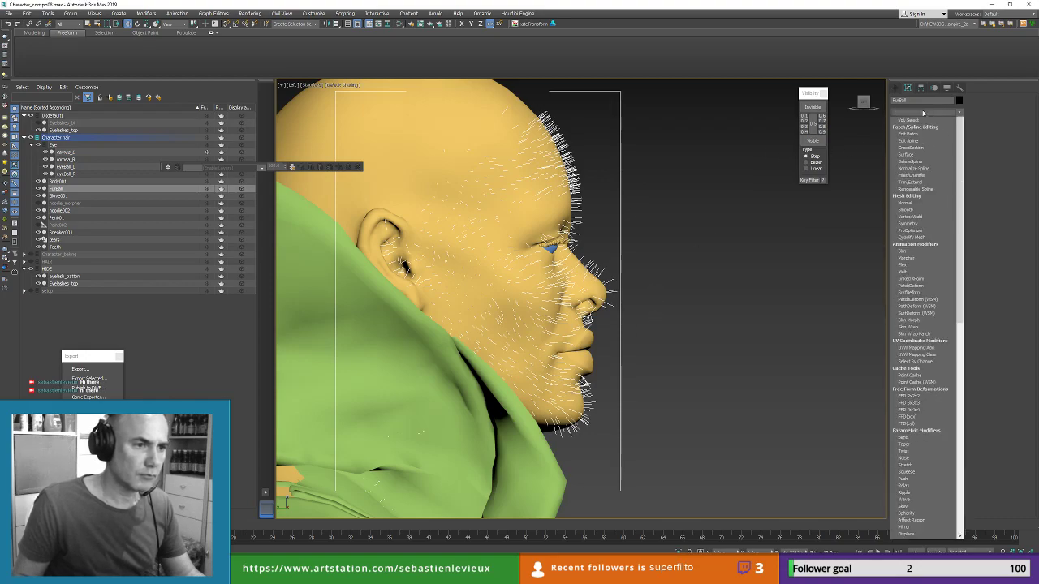
pyautogui.press('o')
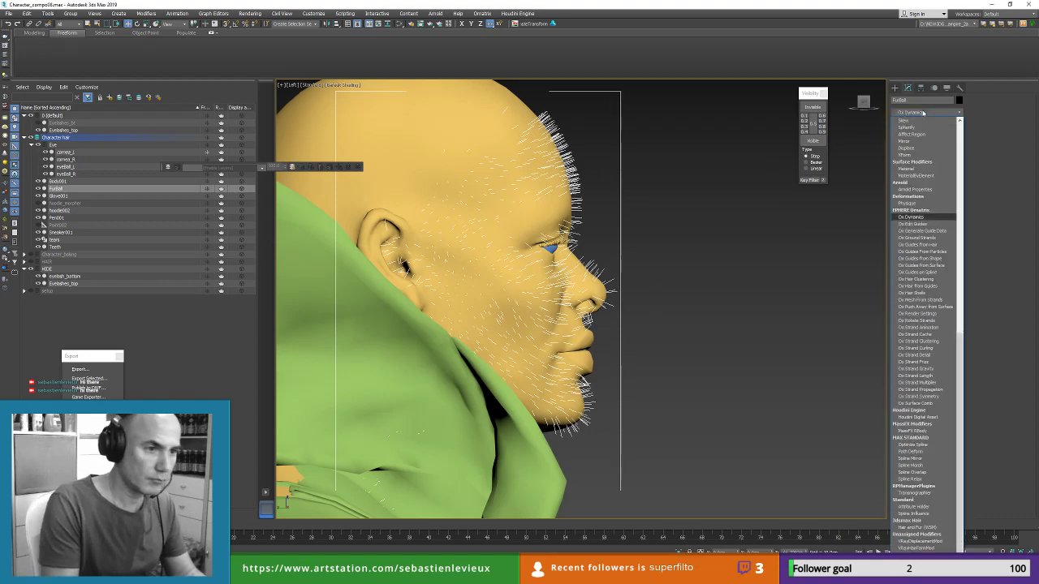
pyautogui.click(918, 404)
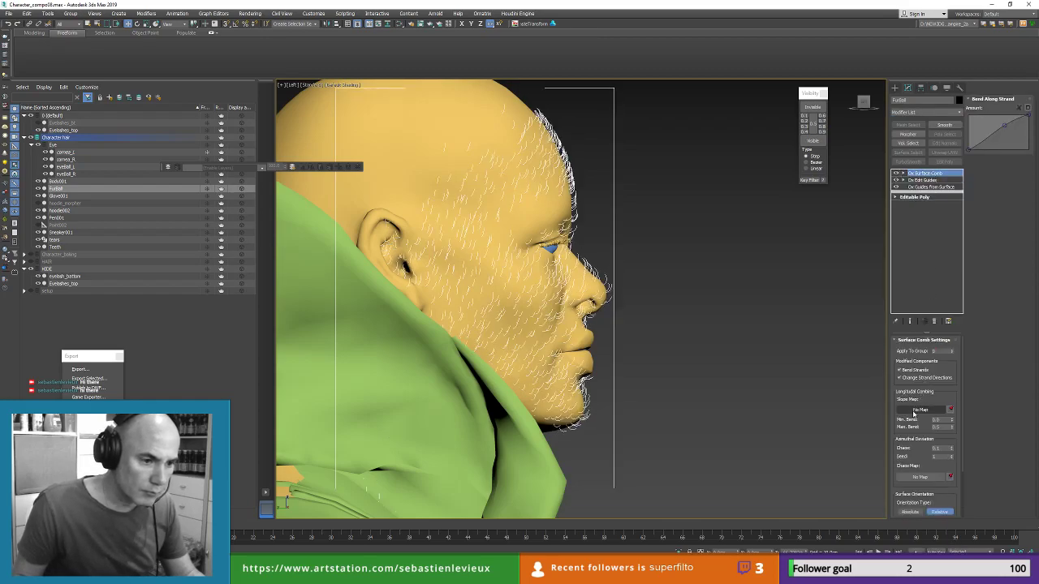
# Step: Create a comb sink on the tip of the nose and set the Surface Comb's orientation type to Absolute
pyautogui.click(903, 174)
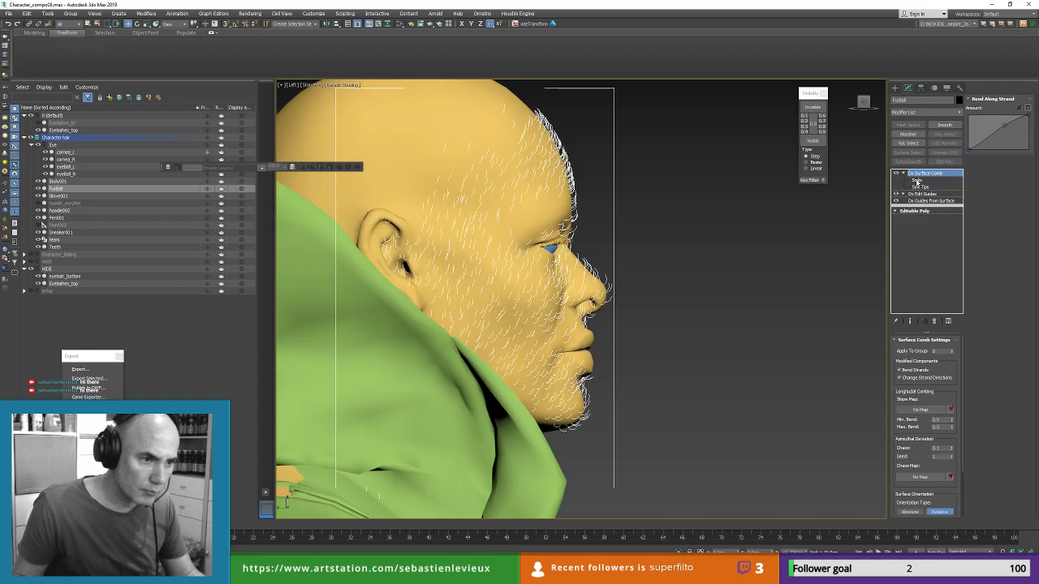
pyautogui.click(917, 179)
pyautogui.click(909, 358)
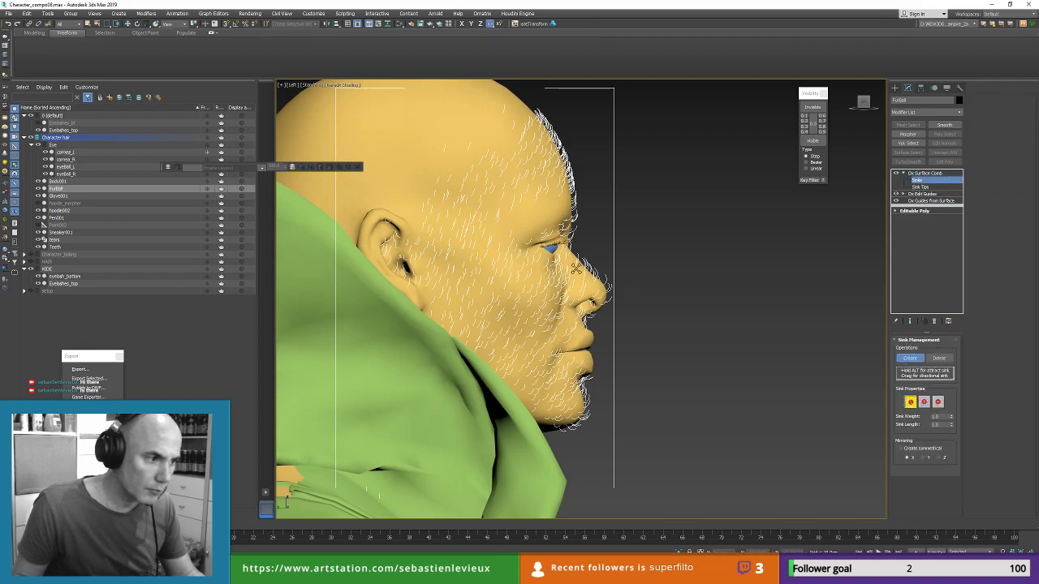
pyautogui.click(601, 282)
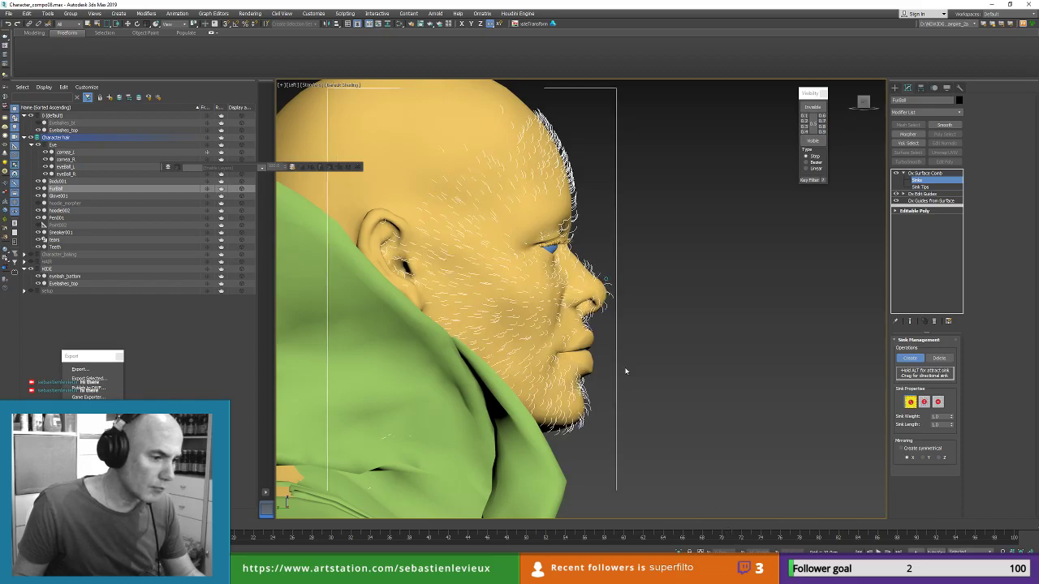
pyautogui.moveTo(549, 288); pyautogui.dragTo(637, 234, button='middle')
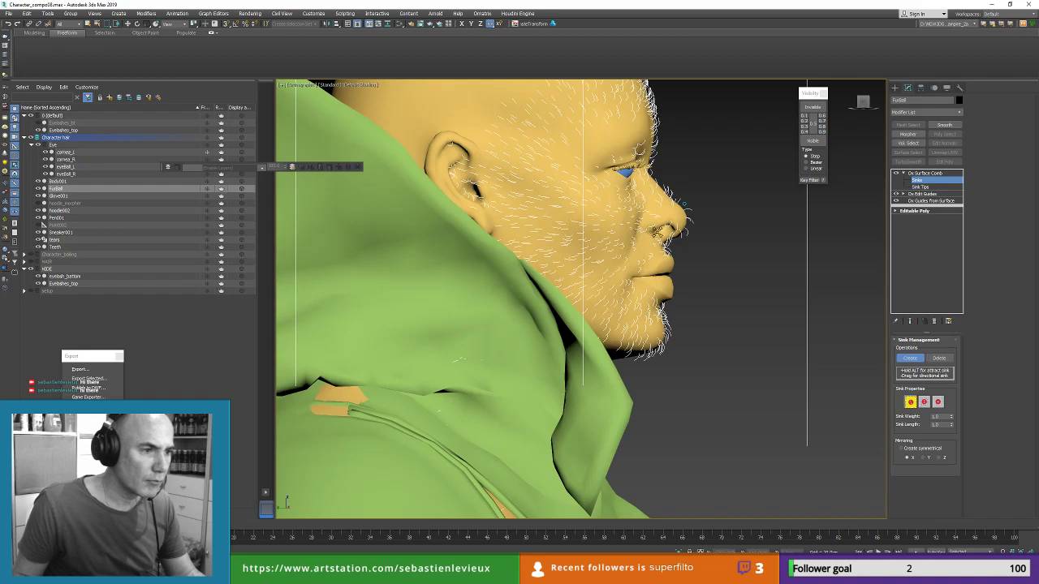
pyautogui.click(895, 174)
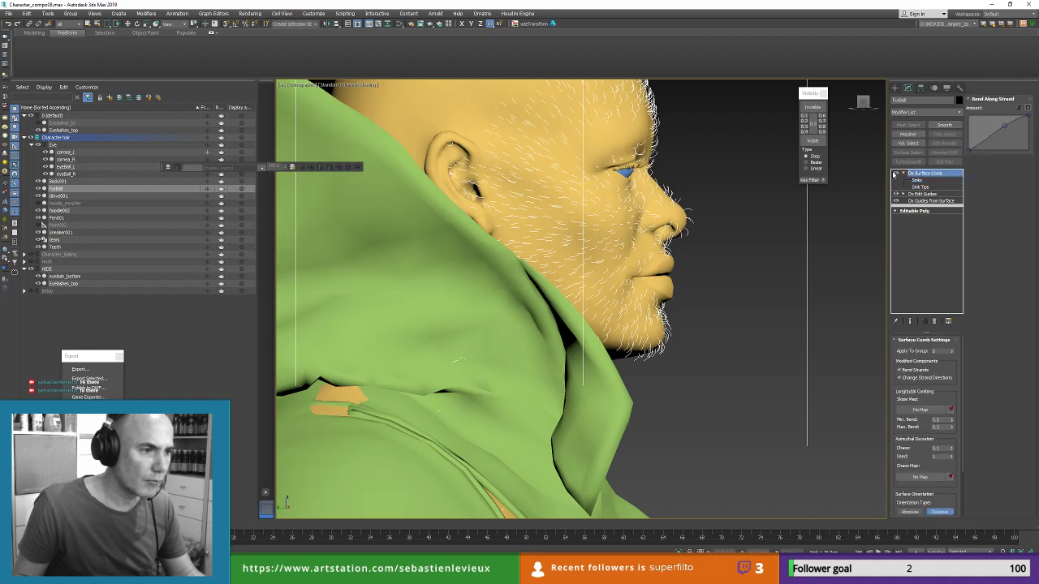
pyautogui.click(911, 513)
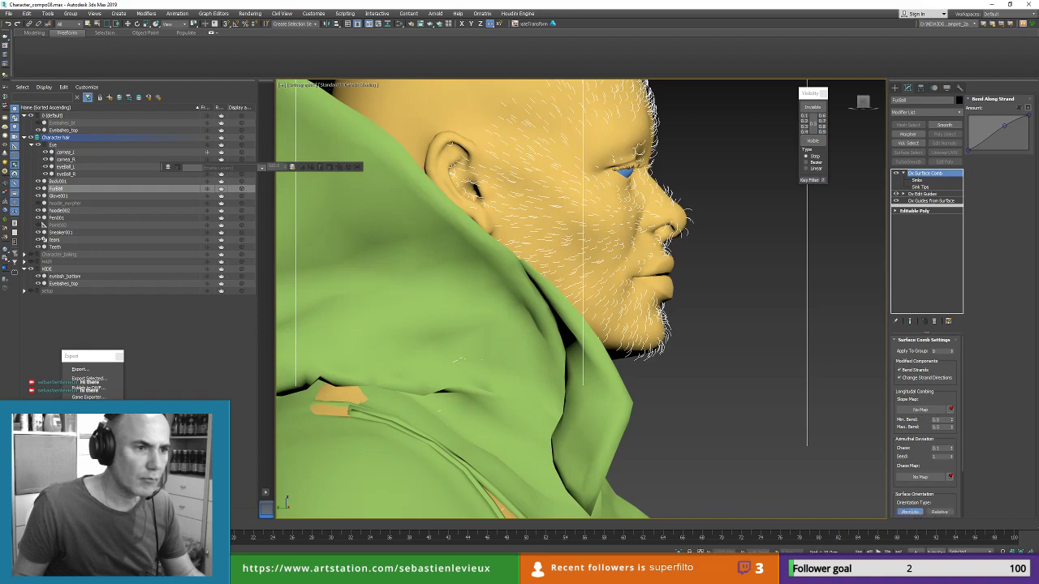
# Step: Remove the Ox Edit Guides modifier beneath the Surface Comb
pyautogui.click(923, 113)
pyautogui.click(923, 113)
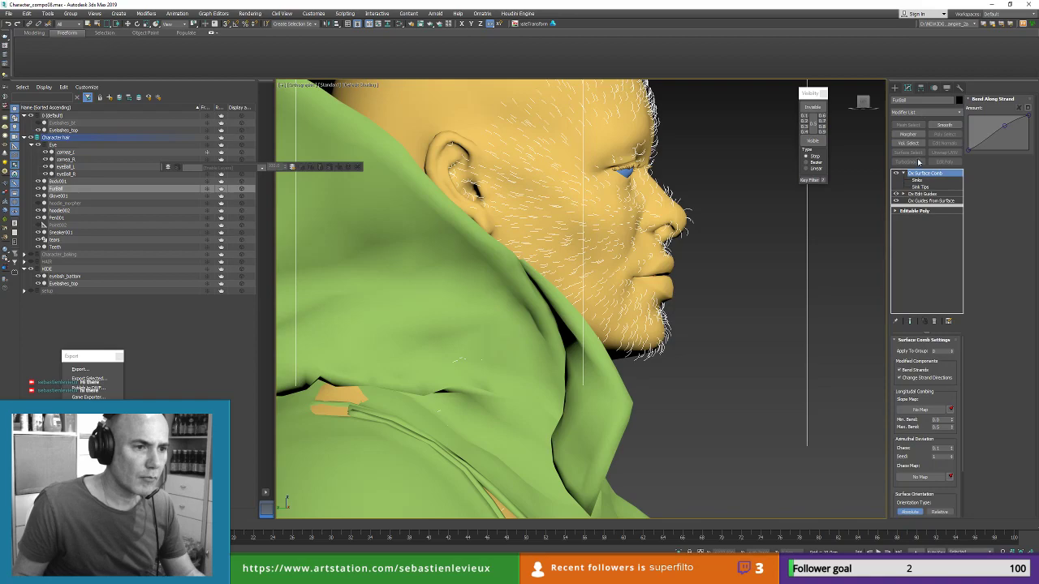
pyautogui.click(917, 194)
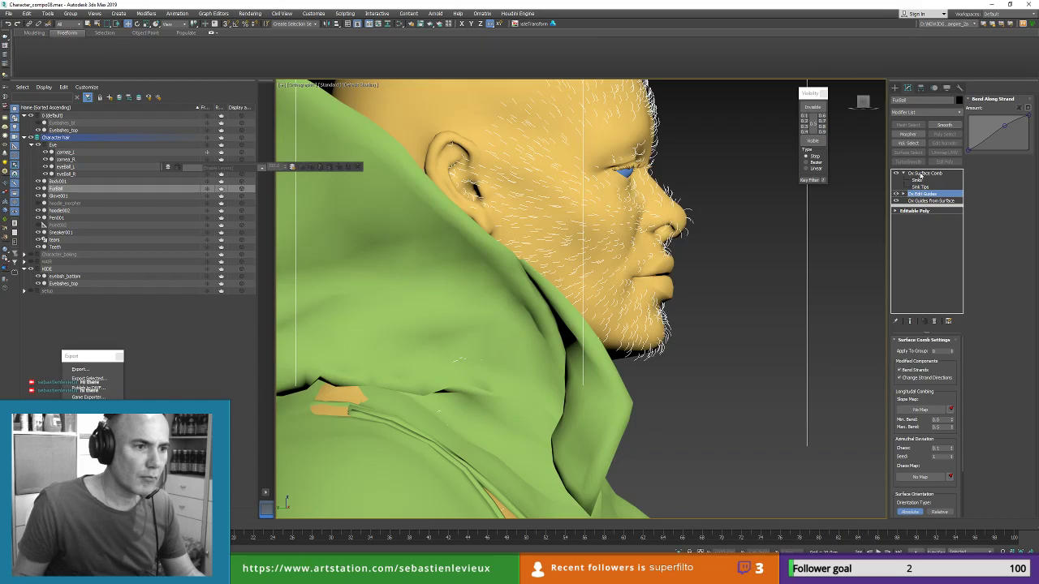
pyautogui.moveTo(921, 176); pyautogui.dragTo(920, 174)
pyautogui.click(676, 212)
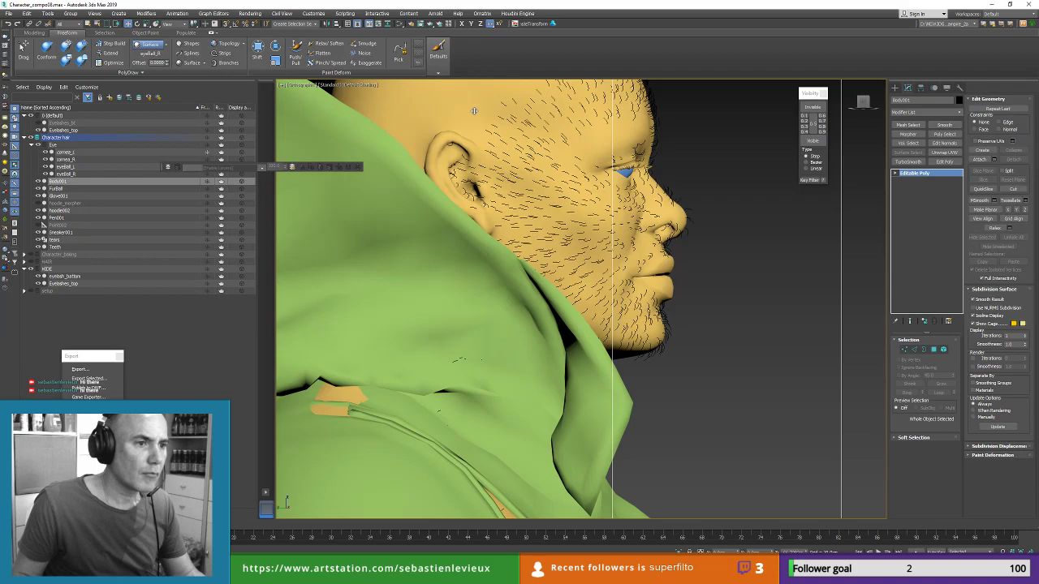
pyautogui.rightClick(147, 24)
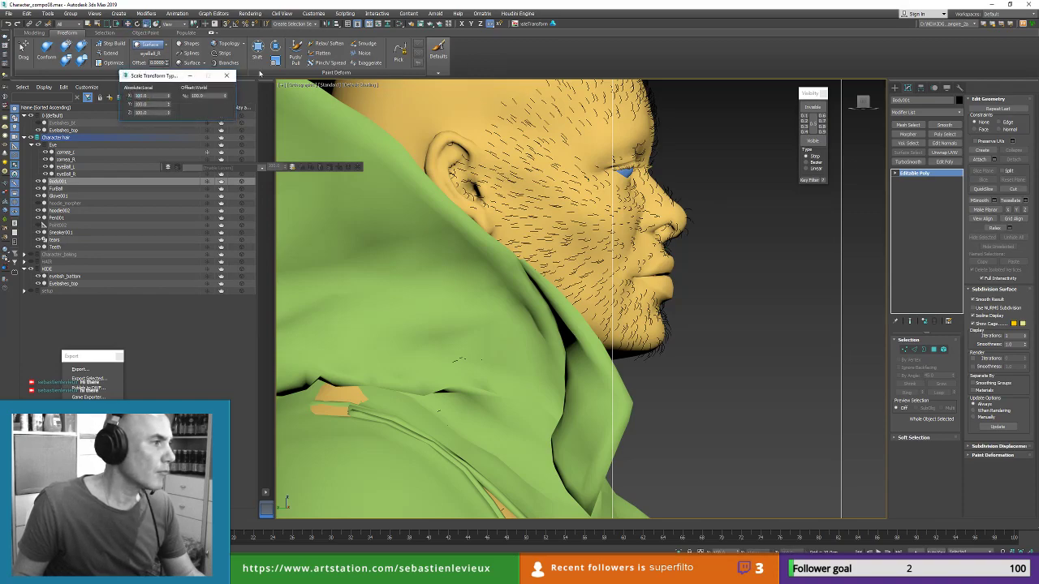
pyautogui.click(227, 75)
pyautogui.click(667, 189)
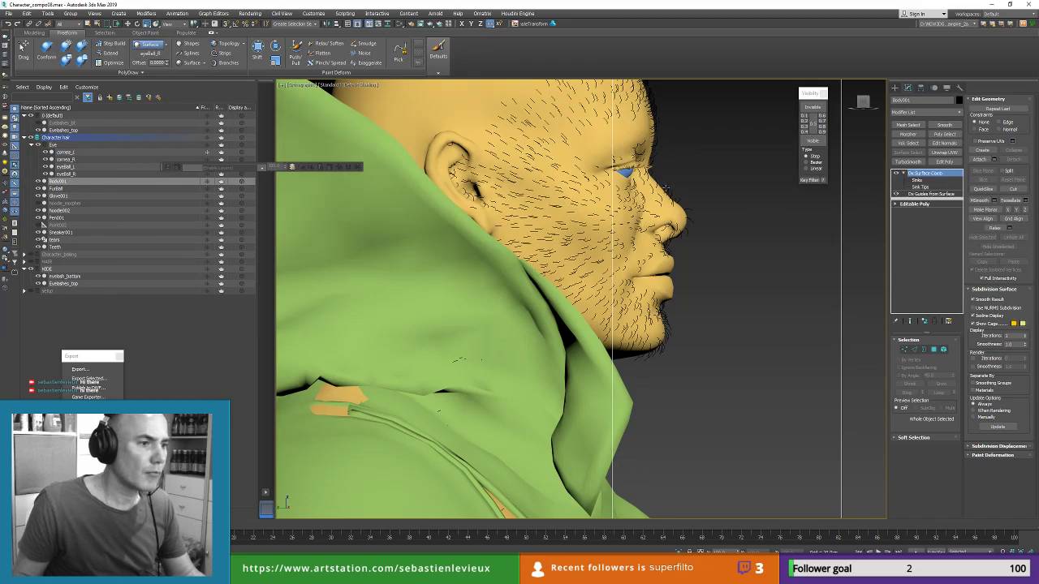
# Step: Add an Ox Edit Guides modifier above the Surface Comb and briefly check the character in Substance Painter
pyautogui.click(920, 113)
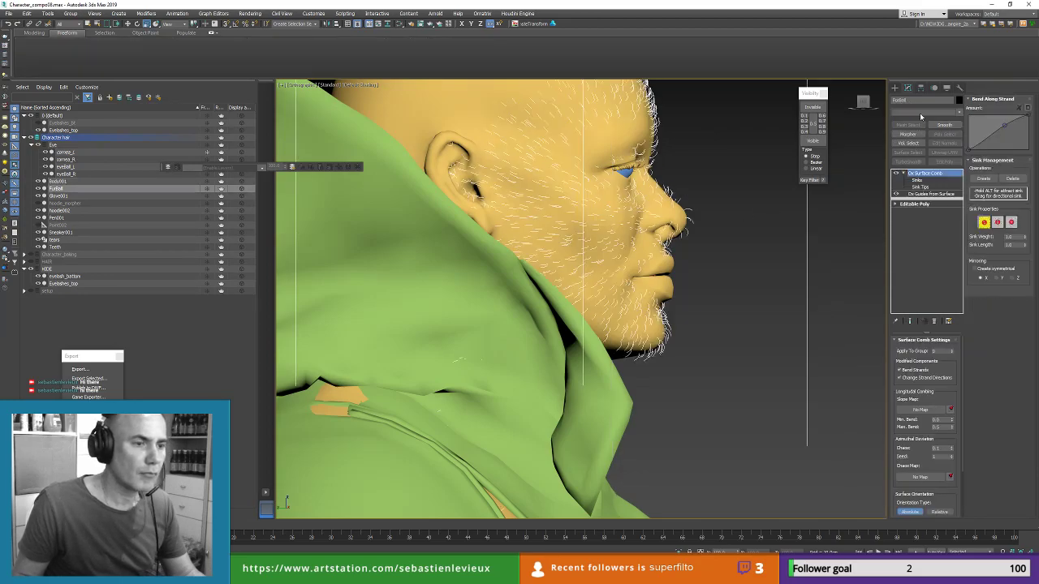
pyautogui.write('o')
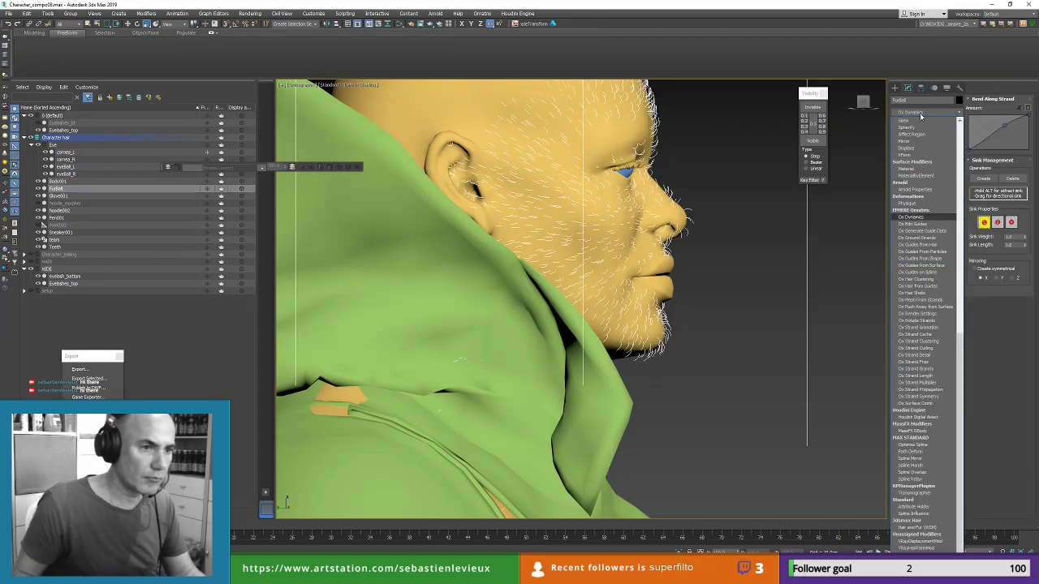
pyautogui.click(914, 224)
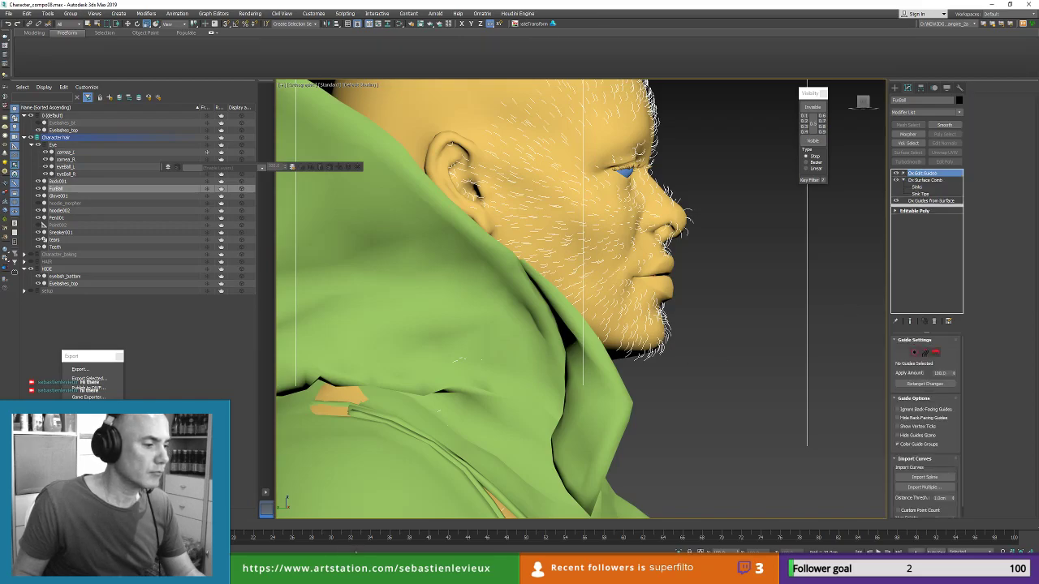
pyautogui.hotkey('alt', 'Tab')
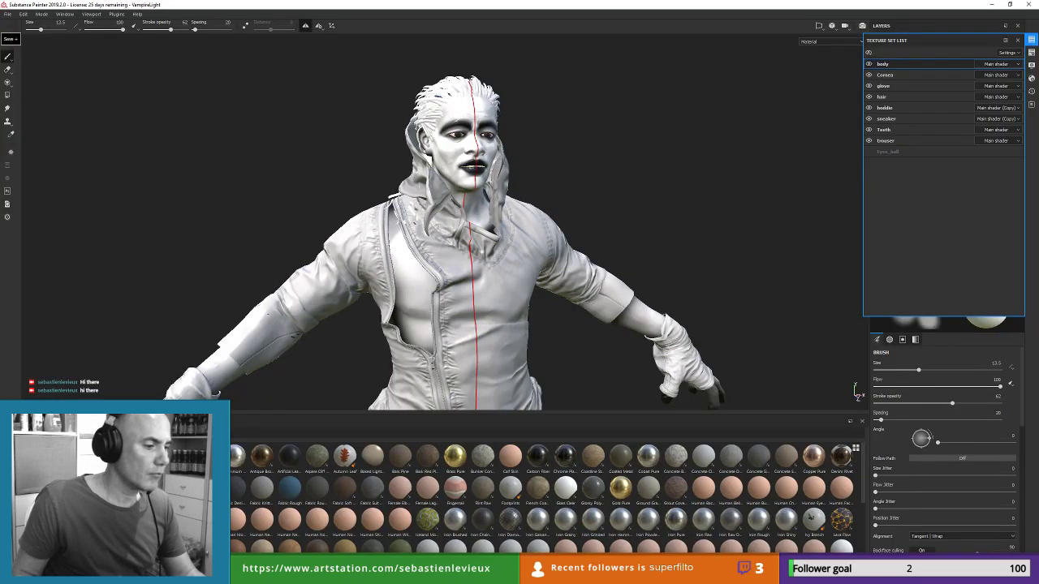
pyautogui.hotkey('alt', 'Tab')
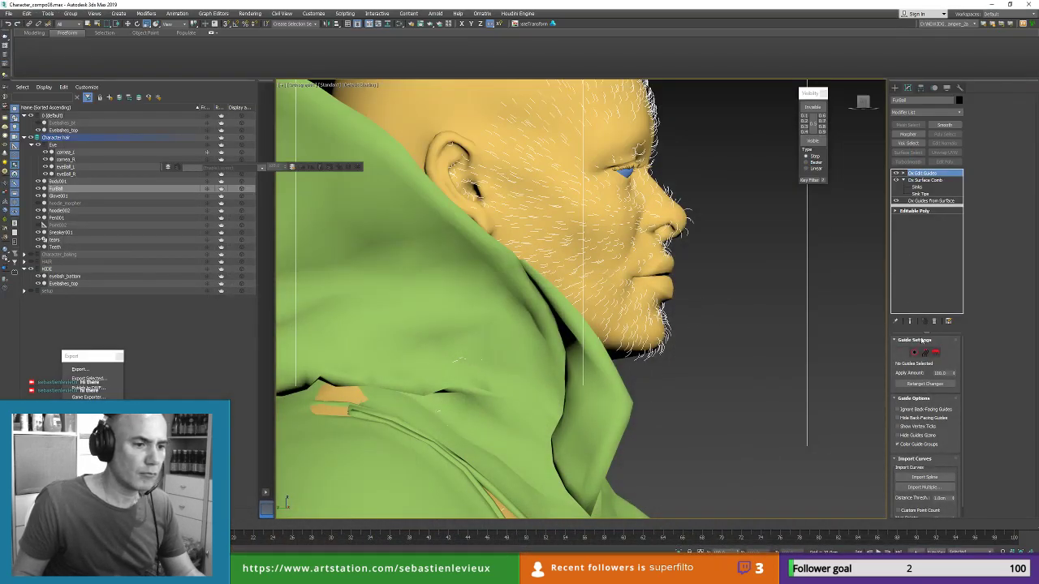
# Step: Enable guide brushing in Ox Edit Guides, inspect the face guides from the front and leave brush mode
pyautogui.click(935, 354)
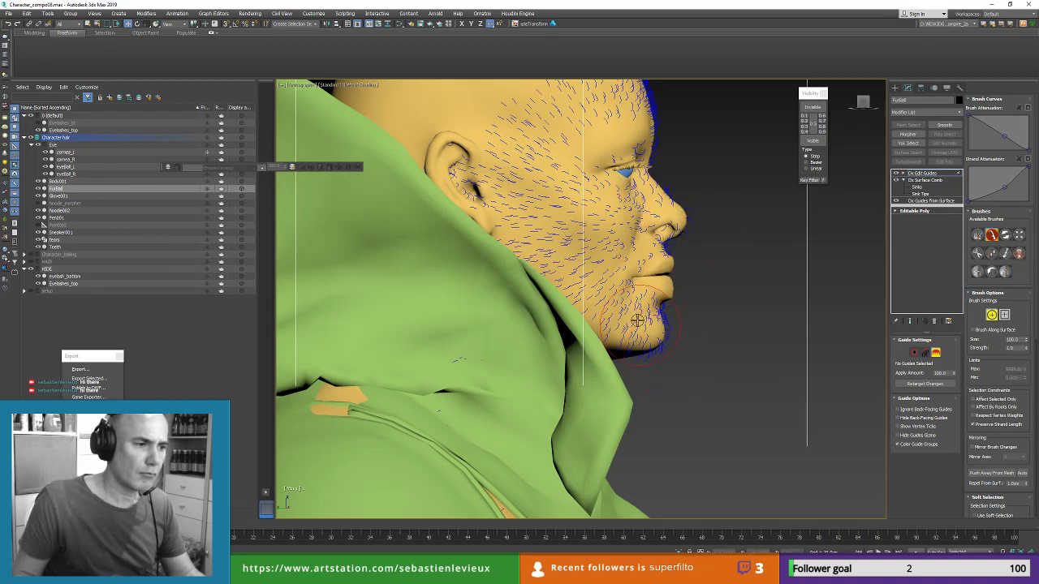
pyautogui.scroll(-5, 639, 284)
pyautogui.keyDown('alt'); pyautogui.moveTo(641, 260); pyautogui.dragTo(499, 235, button='middle'); pyautogui.keyUp('alt')
pyautogui.scroll(3, 599, 184)
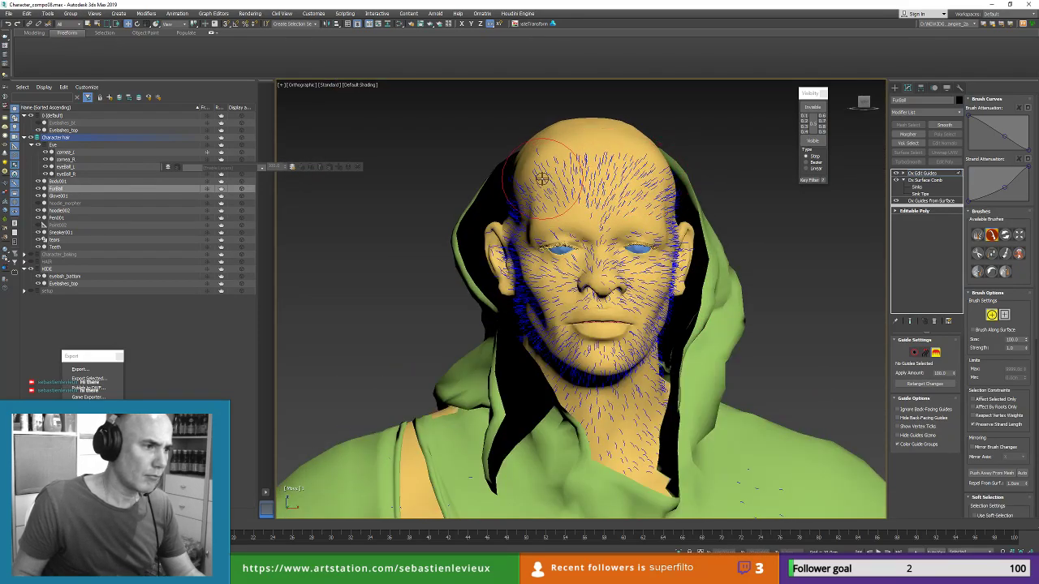
pyautogui.click(931, 174)
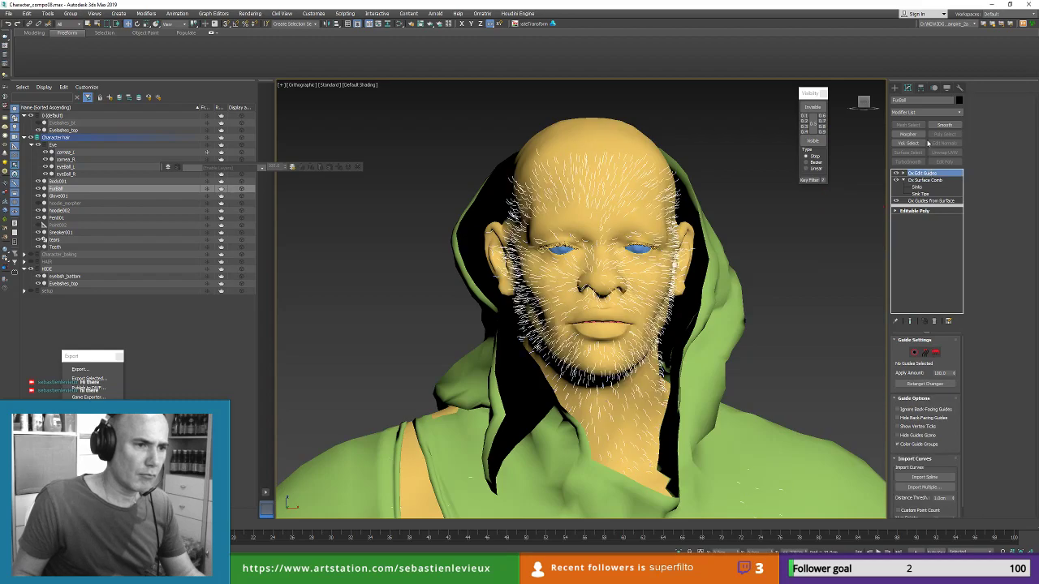
# Step: Add an Ox Strand Length modifier on top of the stack and reduce its Length to about 0.2
pyautogui.click(928, 113)
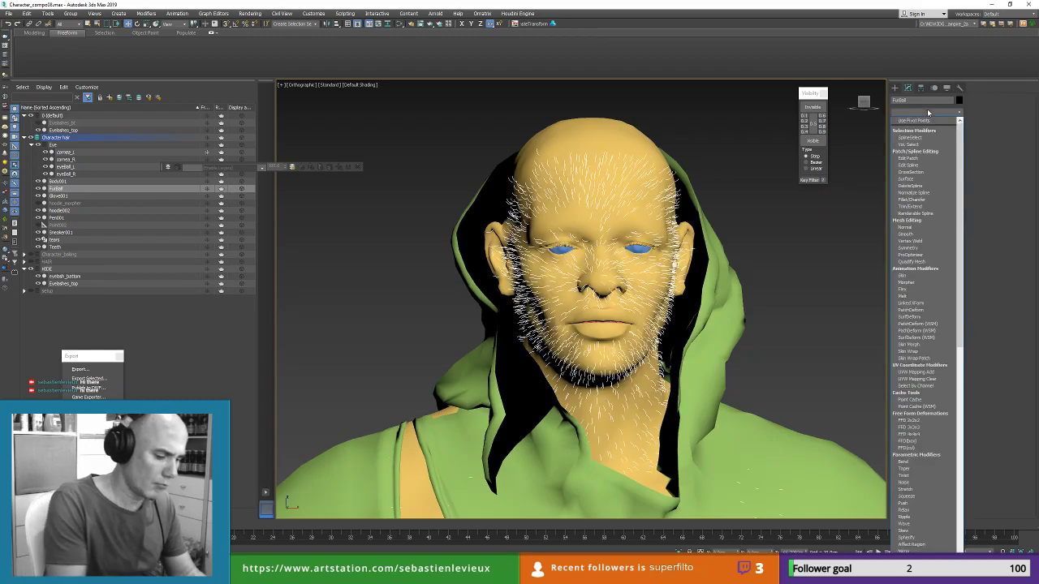
pyautogui.press('o')
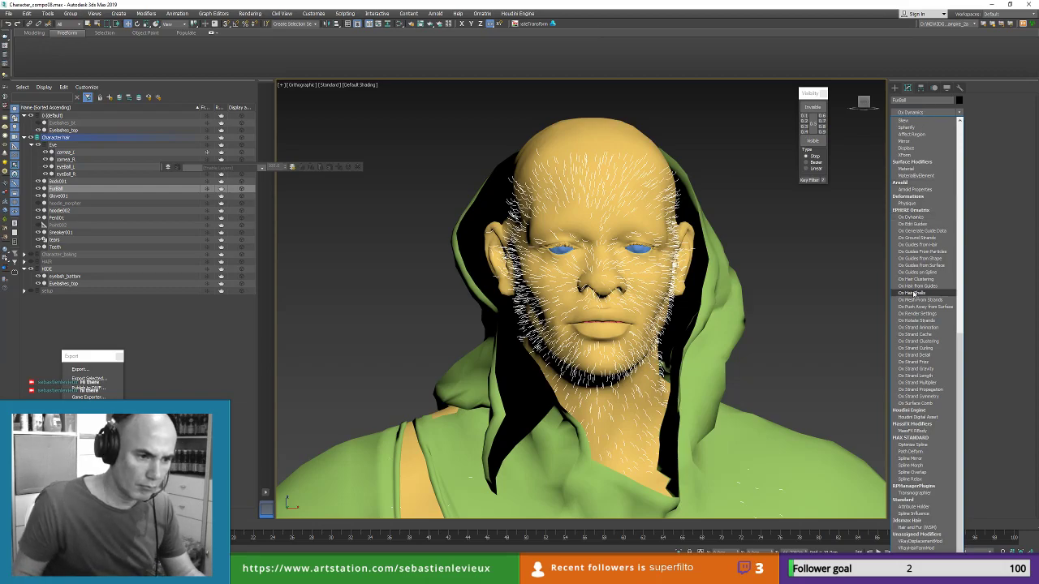
pyautogui.click(933, 376)
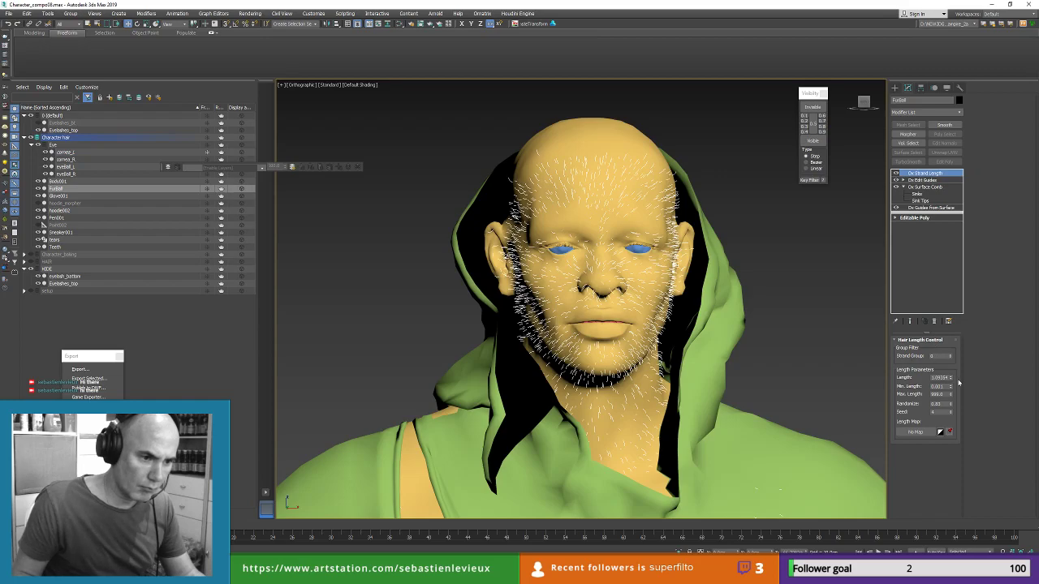
pyautogui.moveTo(950, 378); pyautogui.dragTo(945, 389)
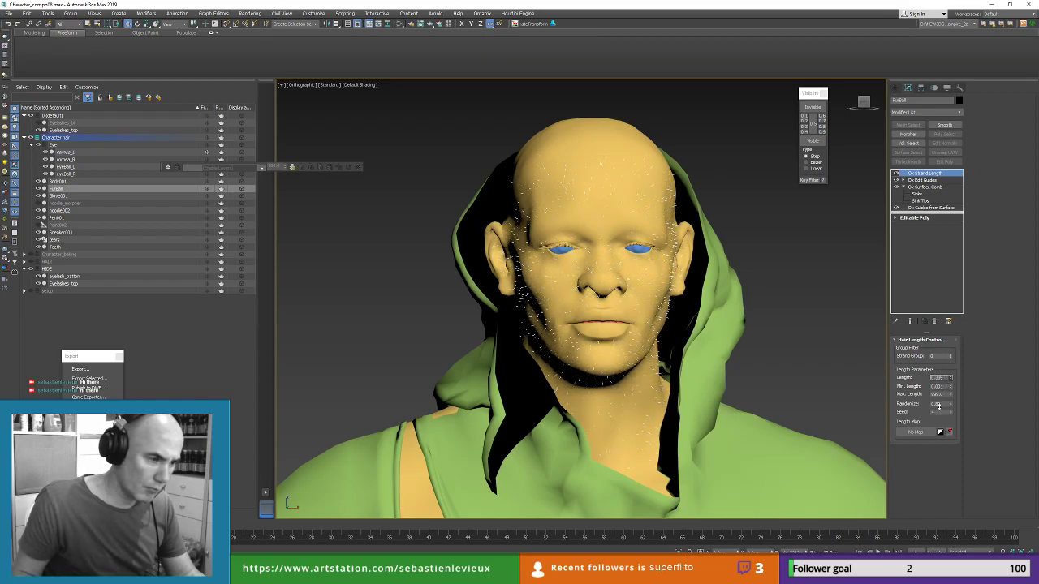
# Step: Inspect the guides on the face in profile and set the Root Count of Ox Guides from Surface to 8000
pyautogui.scroll(6, 615, 213)
pyautogui.scroll(-2, 725, 244)
pyautogui.moveTo(725, 245); pyautogui.dragTo(730, 197, button='middle')
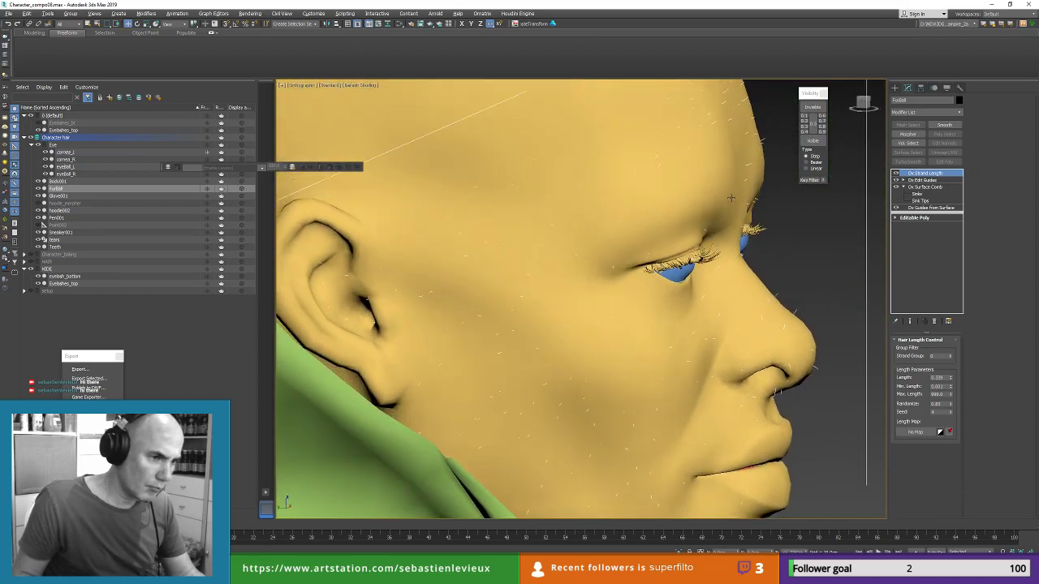
pyautogui.click(934, 208)
pyautogui.click(911, 322)
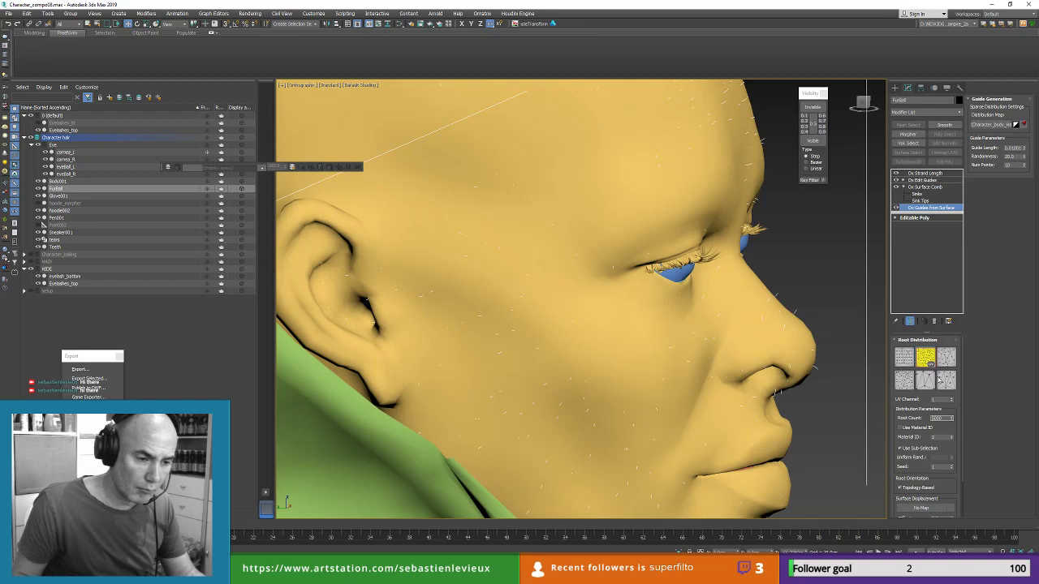
pyautogui.moveTo(887, 417); pyautogui.dragTo(878, 315)
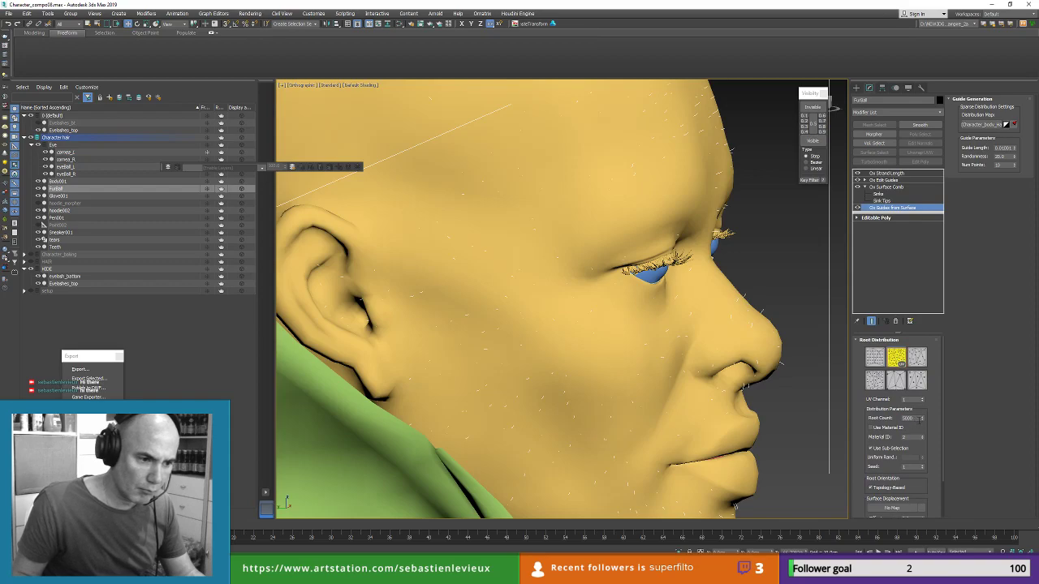
pyautogui.moveTo(919, 420); pyautogui.dragTo(874, 420)
pyautogui.write('80')
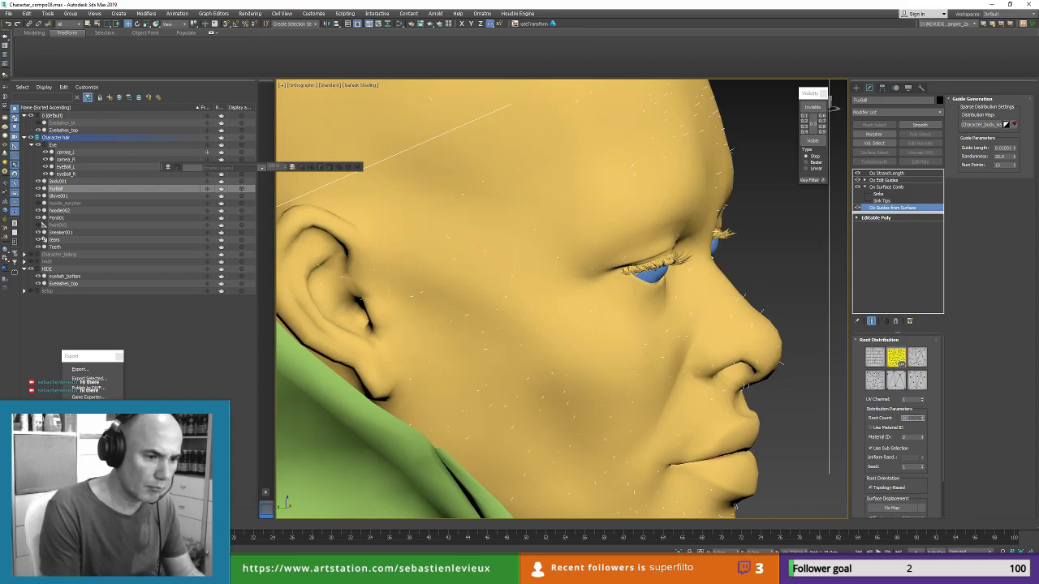
pyautogui.press('Return')
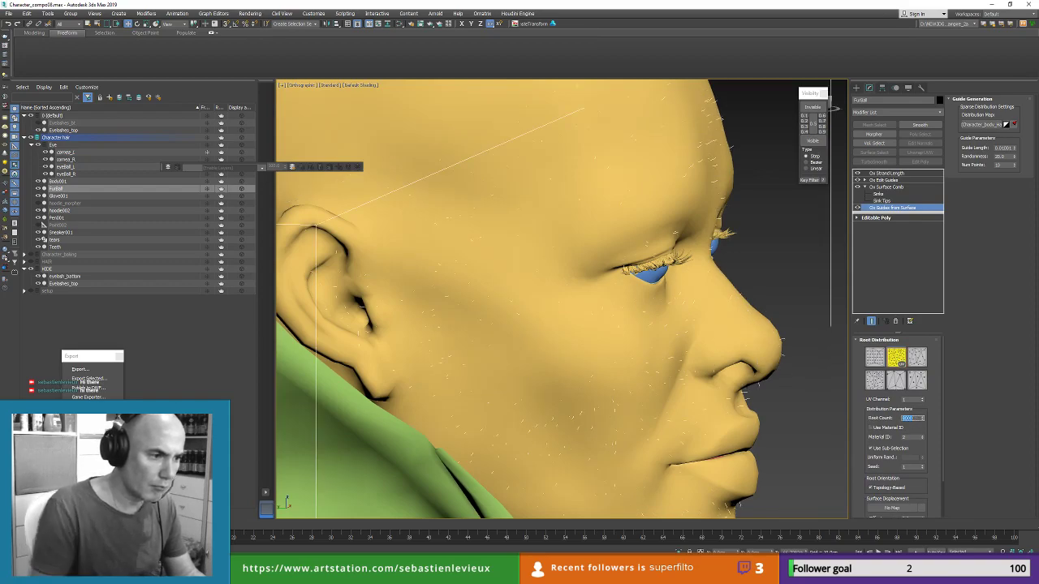
# Step: Raise the Root Count of Ox Guides from Surface to 15000 and check the guide density on the face
pyautogui.keyDown('alt'); pyautogui.moveTo(668, 331); pyautogui.dragTo(479, 328, button='middle'); pyautogui.keyUp('alt')
pyautogui.scroll(-5, 665, 328)
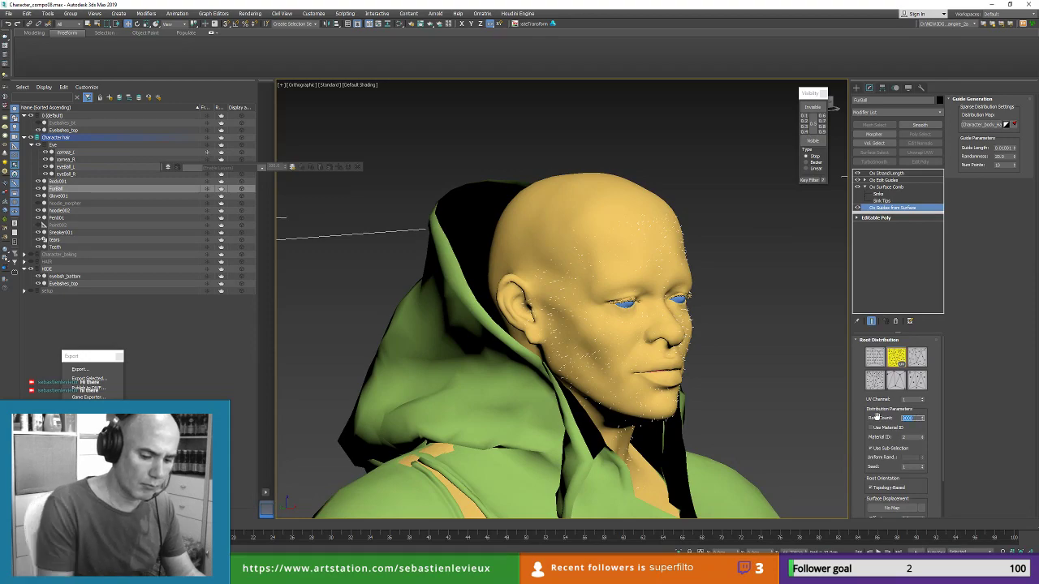
pyautogui.write('150')
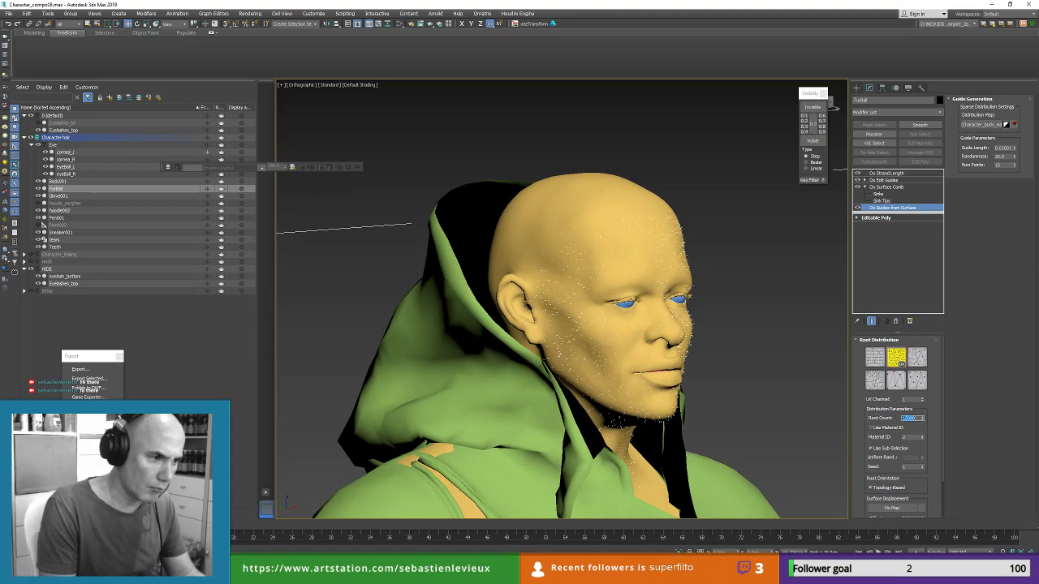
pyautogui.scroll(-3, 665, 349)
pyautogui.scroll(-3, 666, 350)
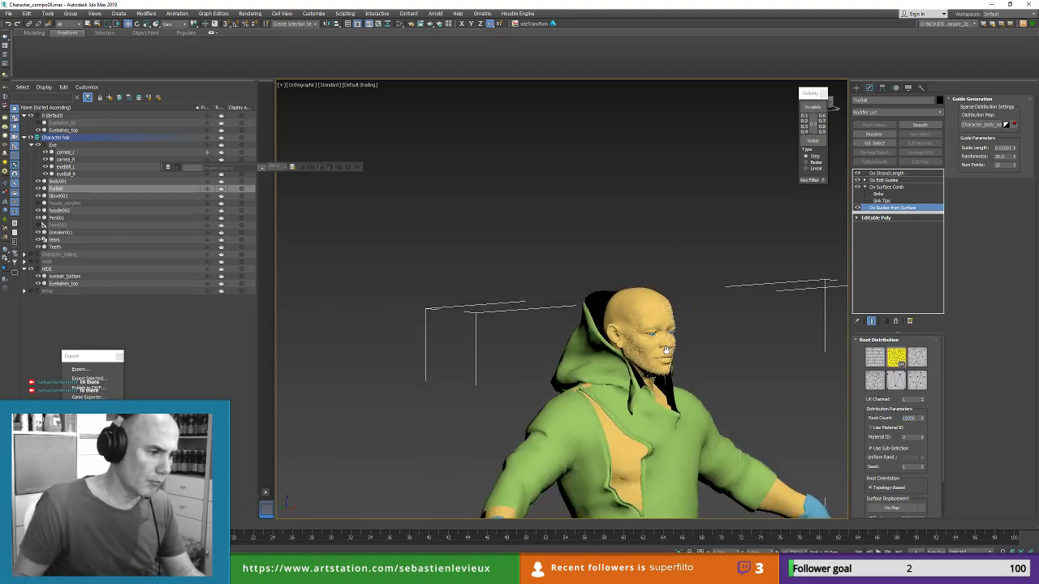
pyautogui.moveTo(666, 350); pyautogui.dragTo(573, 264, button='middle')
pyautogui.keyDown('alt'); pyautogui.moveTo(572, 406); pyautogui.dragTo(598, 274, button='middle'); pyautogui.keyUp('alt')
pyautogui.scroll(5, 627, 265)
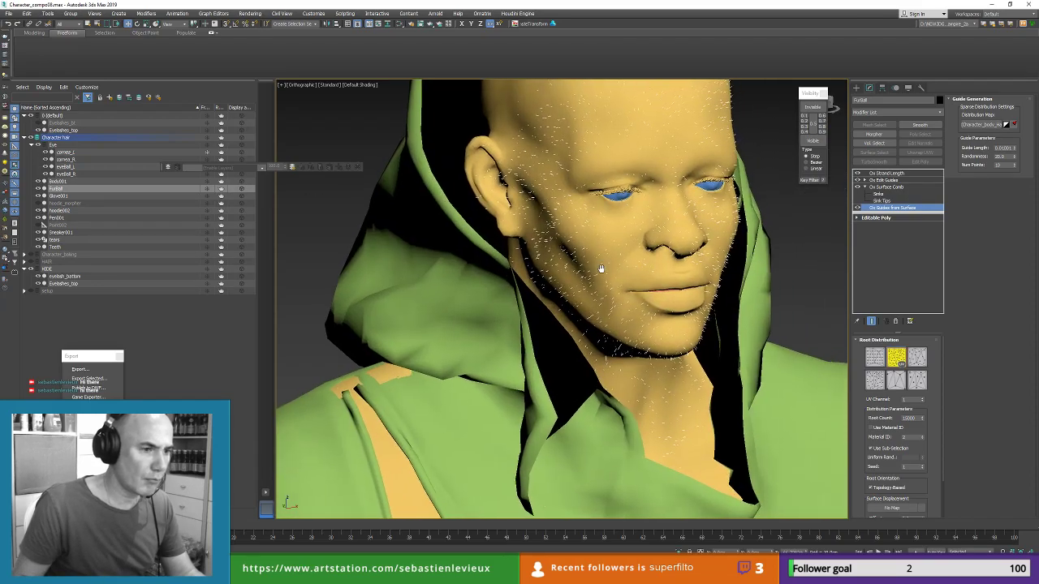
# Step: Add an Ox Mesh From Strands modifier on top of Ox Strand Length and switch its effect off
pyautogui.click(887, 174)
pyautogui.scroll(8, 557, 232)
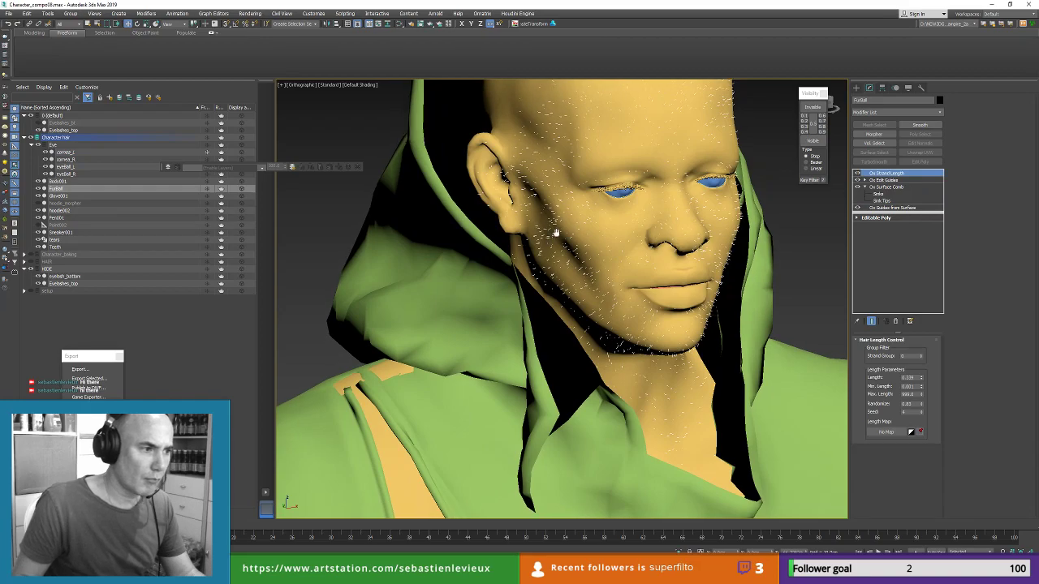
pyautogui.scroll(-3, 561, 209)
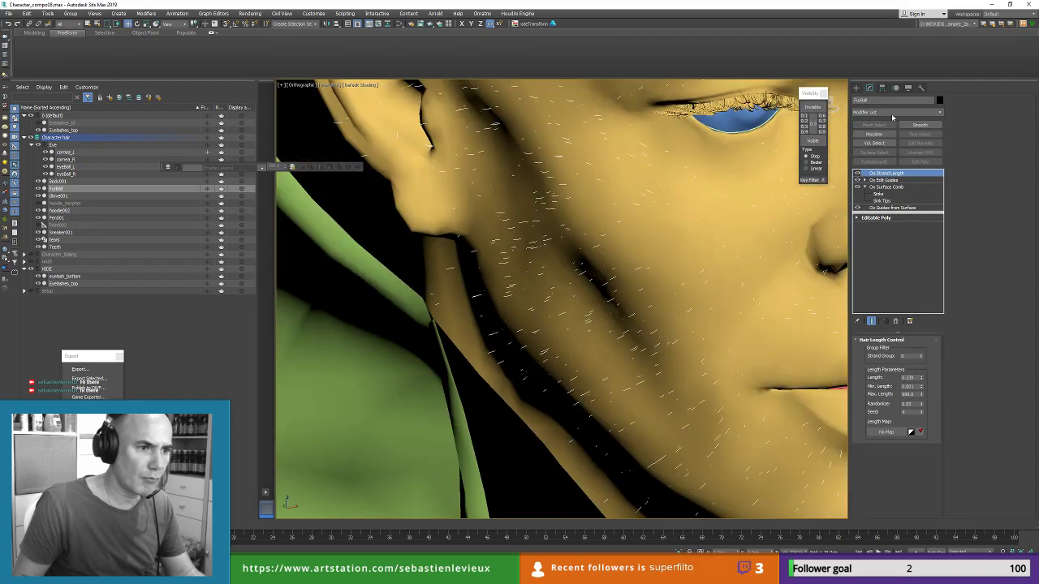
pyautogui.click(893, 113)
pyautogui.press('o')
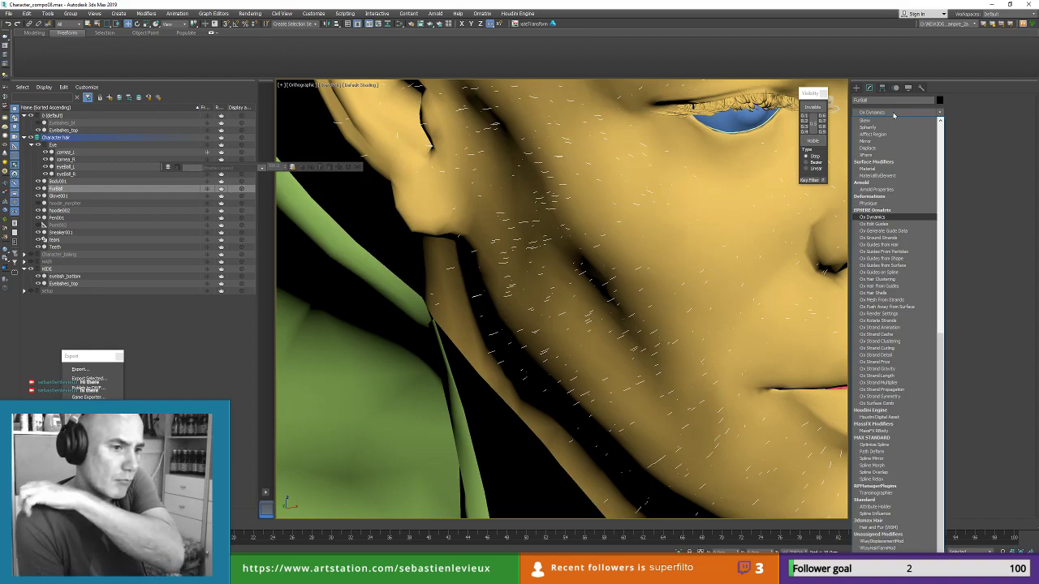
pyautogui.press('Down')
pyautogui.press('Down')
pyautogui.press('Down')
pyautogui.press('Down')
pyautogui.press('Down')
pyautogui.press('Down')
pyautogui.press('Down')
pyautogui.press('Down')
pyautogui.press('Down')
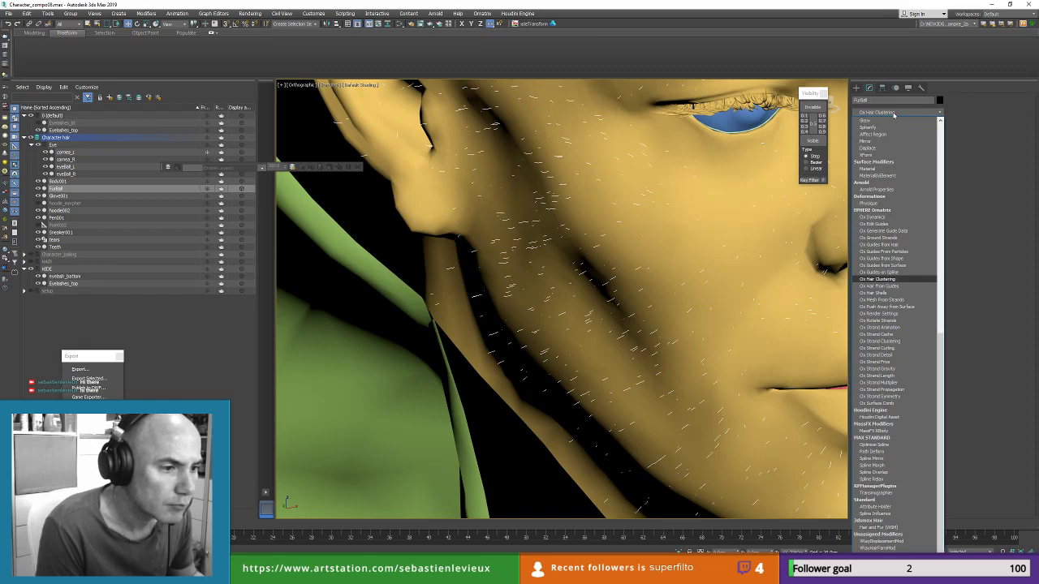
pyautogui.press('Down')
pyautogui.press('Down')
pyautogui.press('Down')
pyautogui.press('Return')
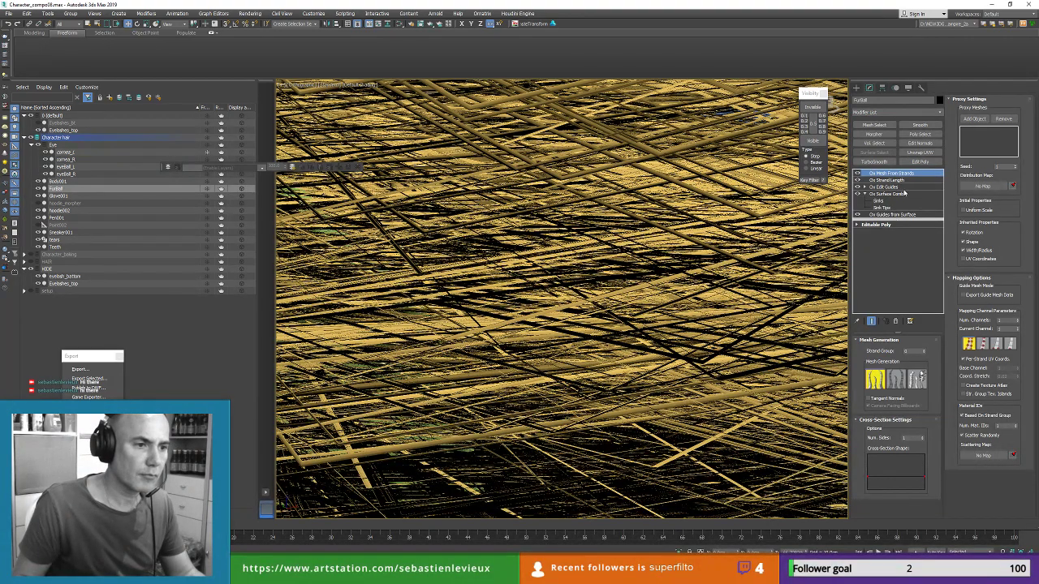
pyautogui.click(857, 174)
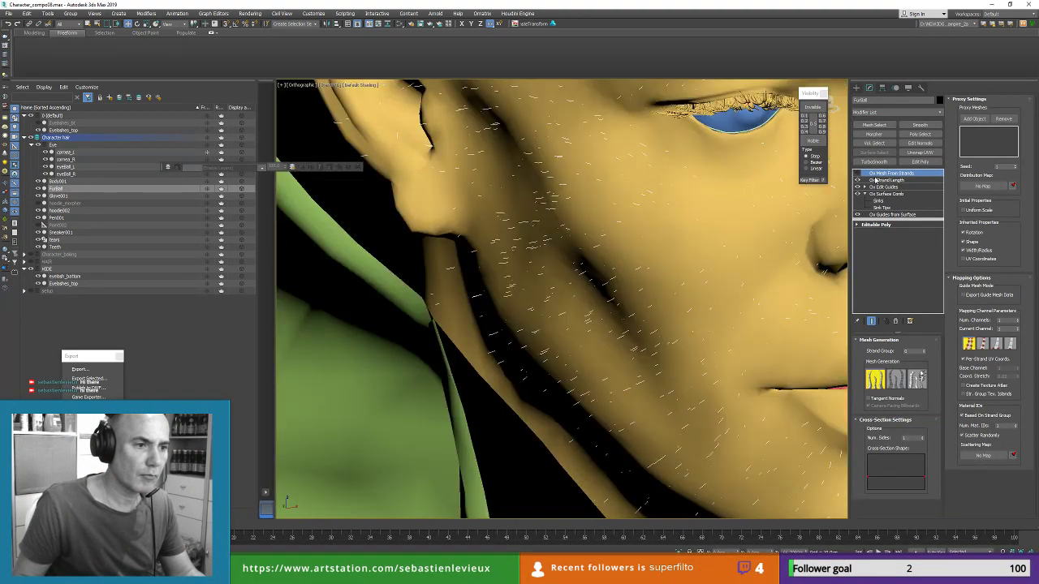
# Step: Insert an Ox Render Settings modifier between Ox Strand Length and Ox Mesh From Strands
pyautogui.click(885, 181)
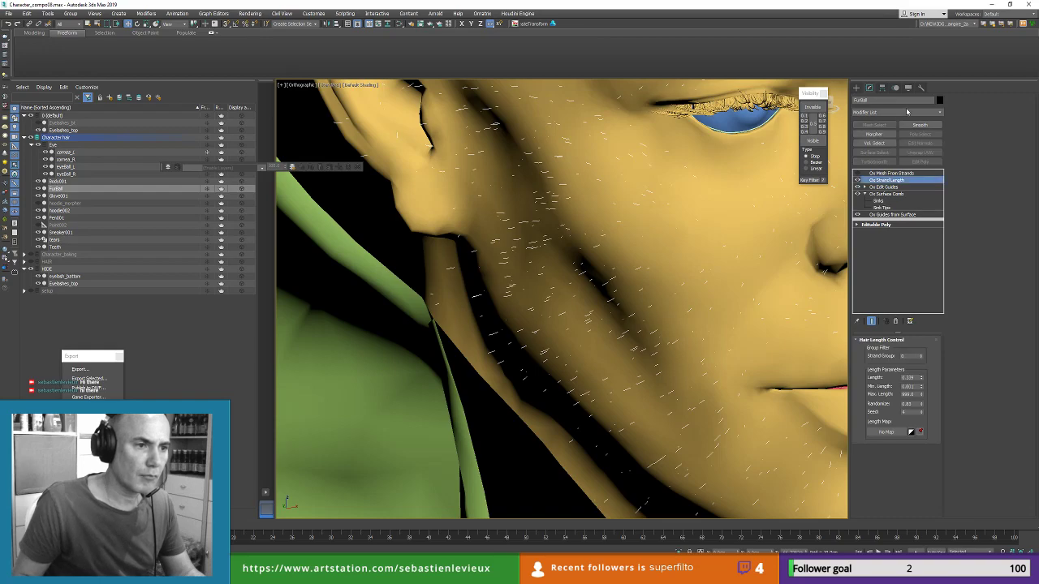
pyautogui.click(907, 112)
pyautogui.write('ox')
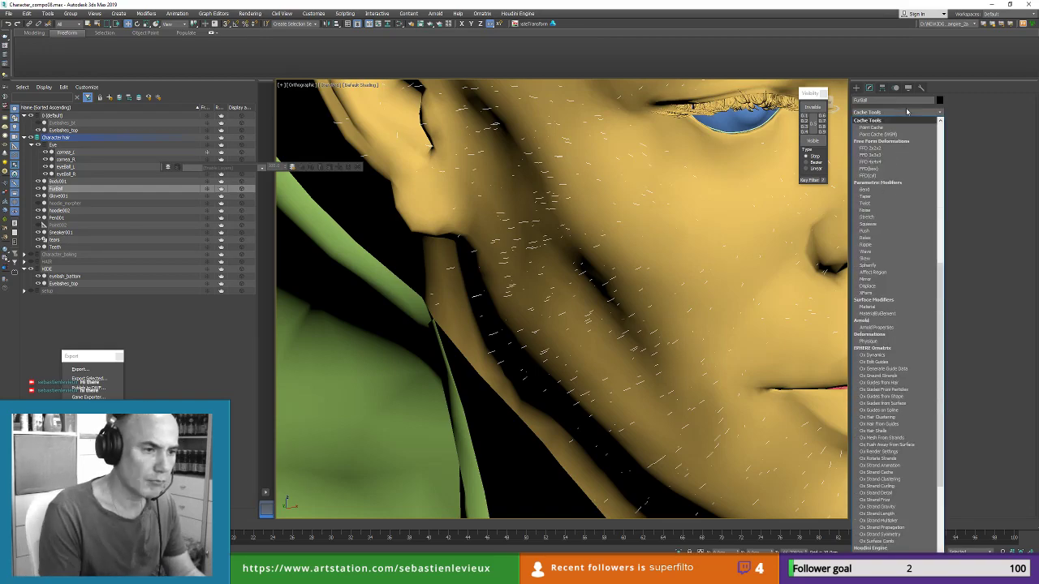
pyautogui.press('Down')
pyautogui.press('Down')
pyautogui.press('Down')
pyautogui.press('Down')
pyautogui.press('Down')
pyautogui.press('Down')
pyautogui.press('Down')
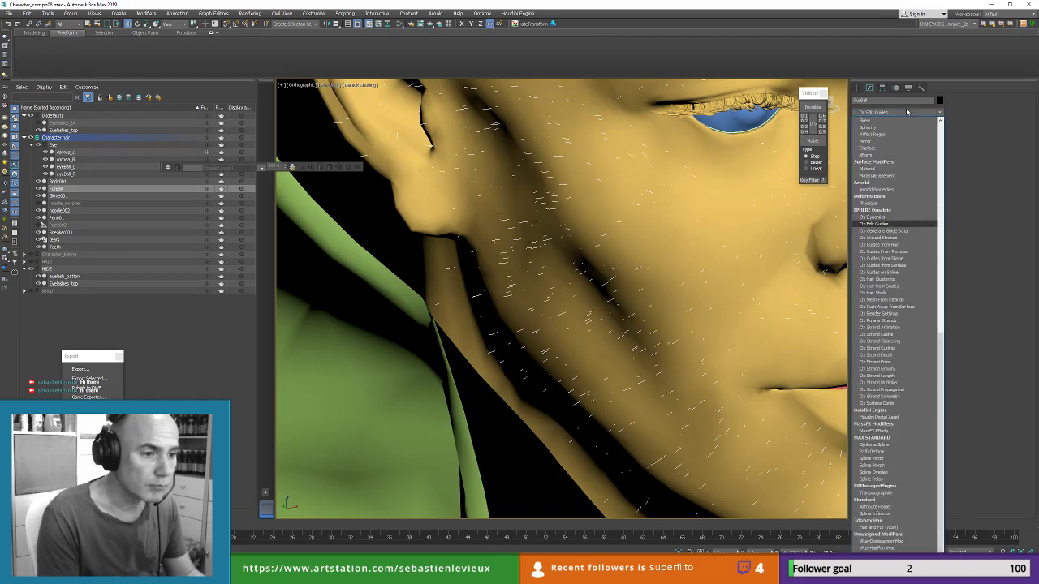
pyautogui.press('Down')
pyautogui.press('Down')
pyautogui.press('Down')
pyautogui.press('Down')
pyautogui.press('Down')
pyautogui.press('Down')
pyautogui.press('Down')
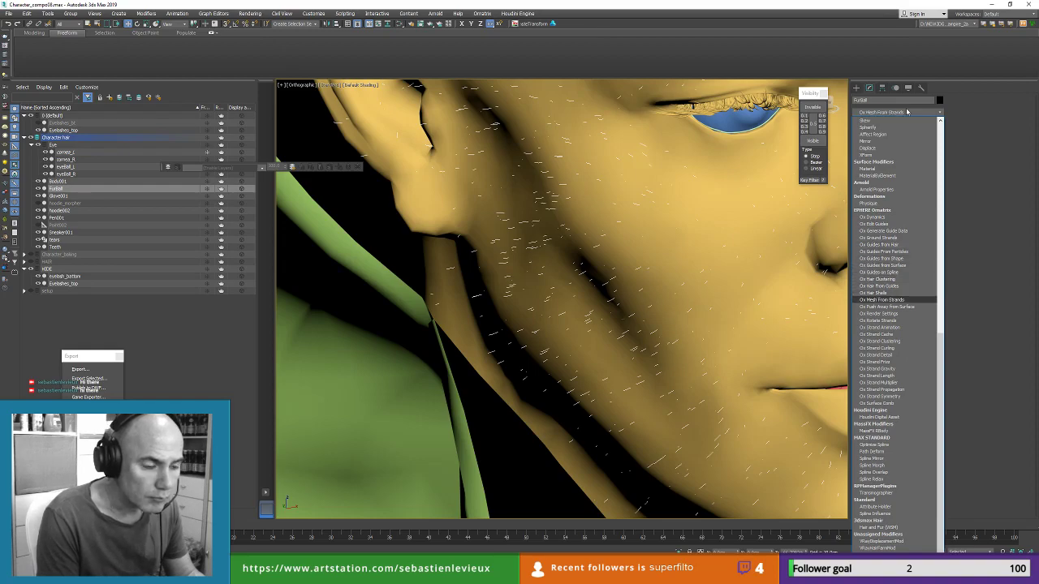
pyautogui.press('Return')
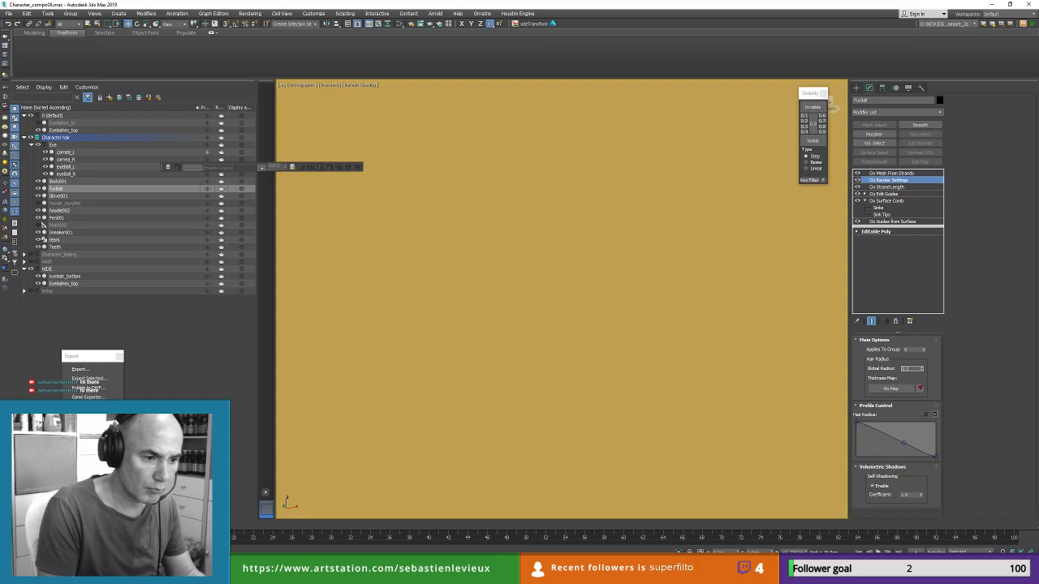
# Step: Set the hair's Global Radius in Ox Render Settings to 0.03 cm and check the meshed strands around the face
pyautogui.write('3')
pyautogui.press('Return')
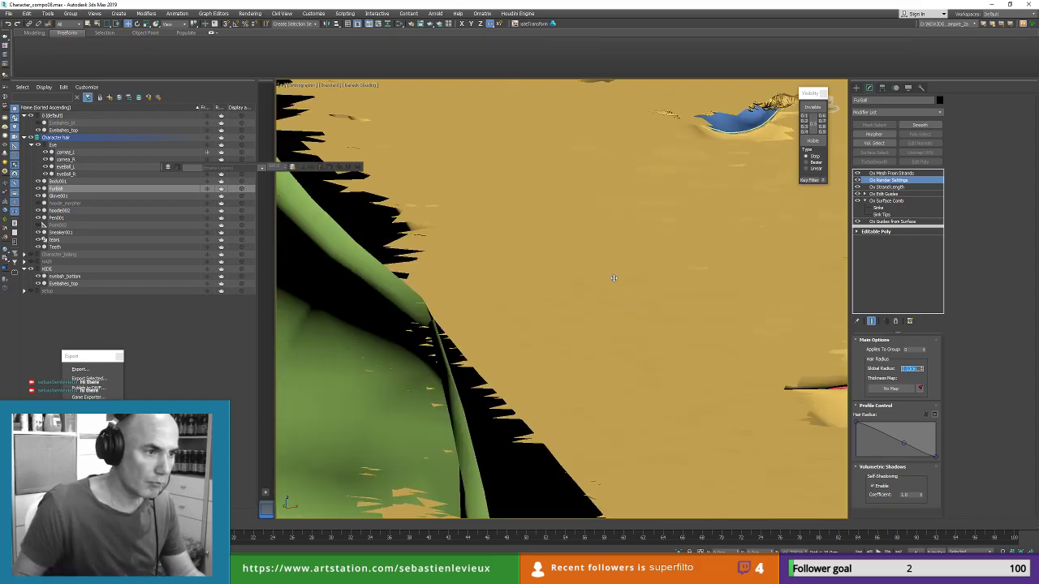
pyautogui.scroll(-4, 613, 275)
pyautogui.keyDown('alt'); pyautogui.moveTo(614, 276); pyautogui.dragTo(828, 303, button='middle'); pyautogui.keyUp('alt')
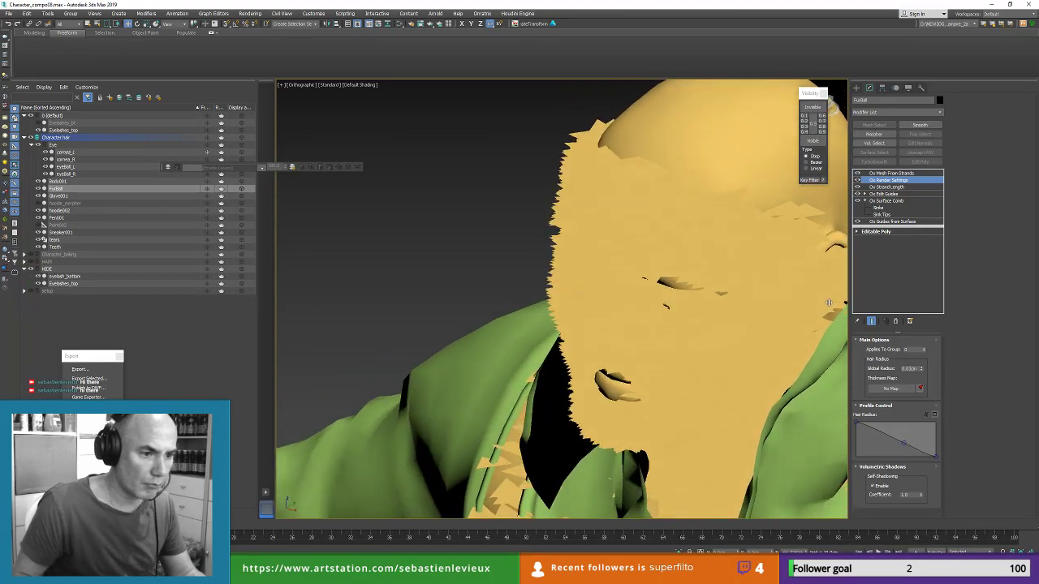
# Step: Display edged faces and reduce the Global Radius in Ox Render Settings to about 0.001 cm, checking the strands around the mouth
pyautogui.click(893, 173)
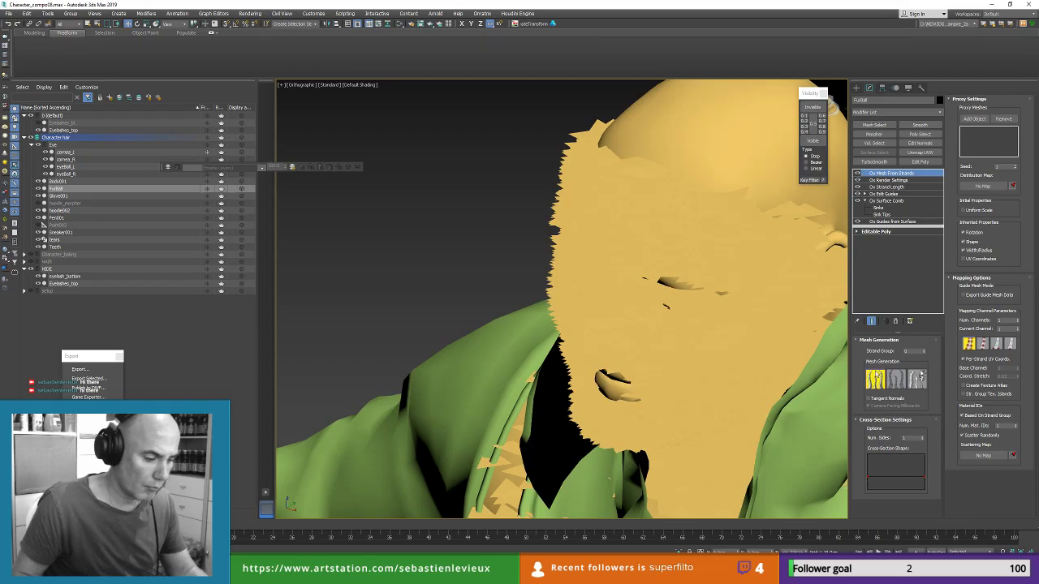
pyautogui.press('F4')
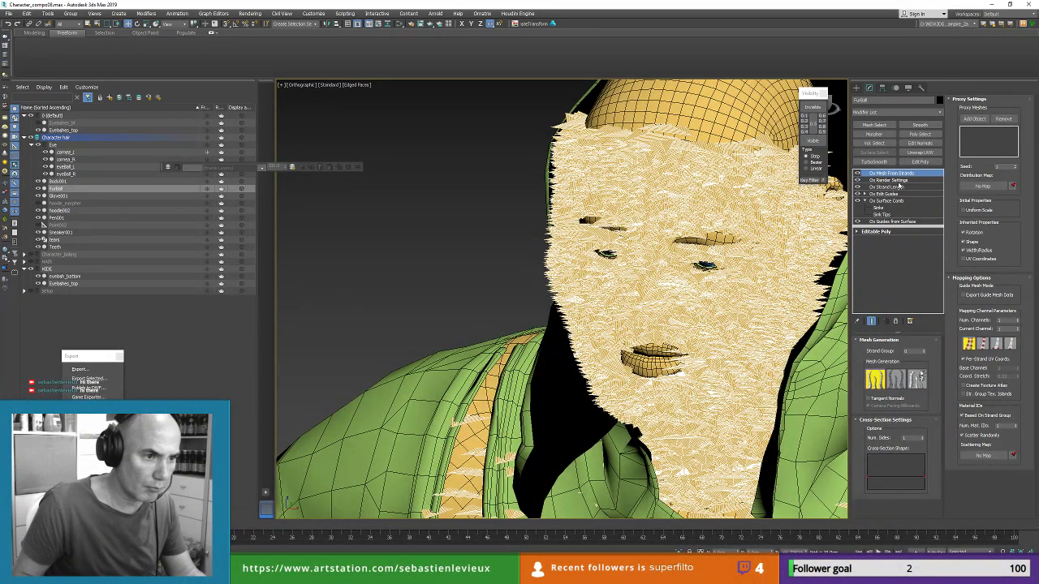
pyautogui.click(889, 179)
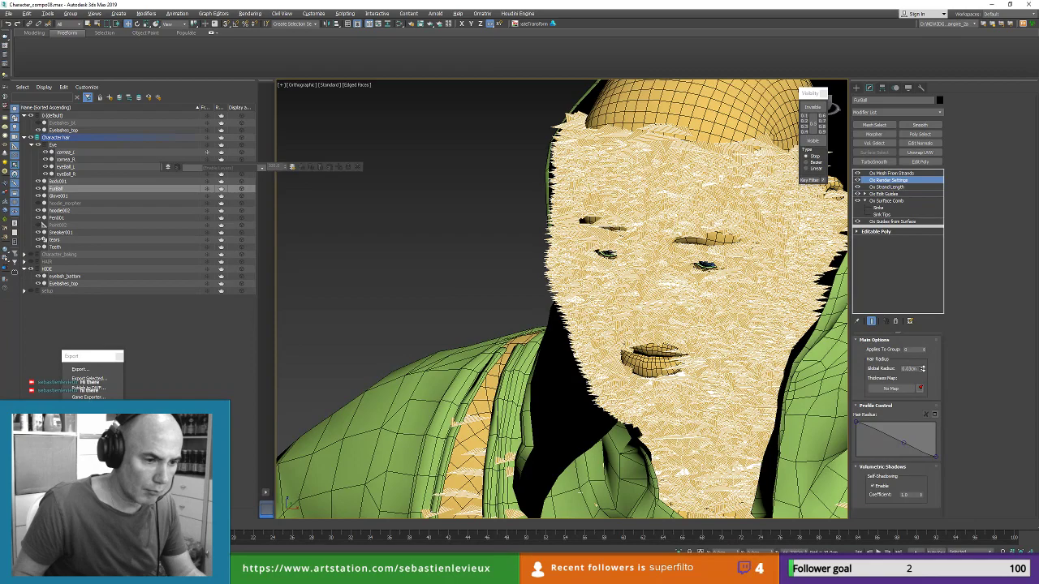
pyautogui.click(923, 370)
pyautogui.moveTo(922, 369); pyautogui.dragTo(920, 379)
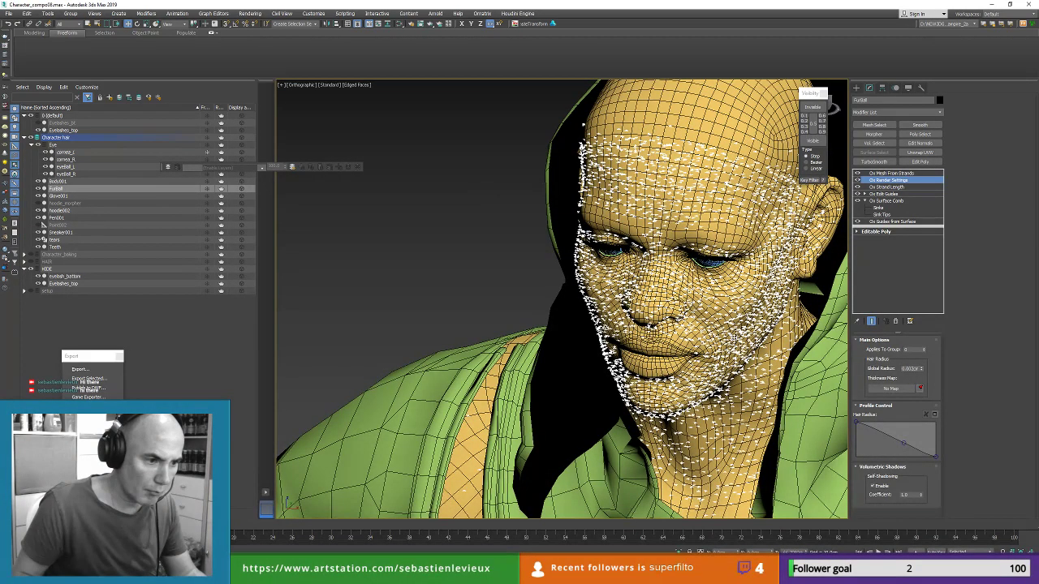
pyautogui.scroll(10, 681, 318)
pyautogui.moveTo(683, 438); pyautogui.dragTo(666, 289, button='middle')
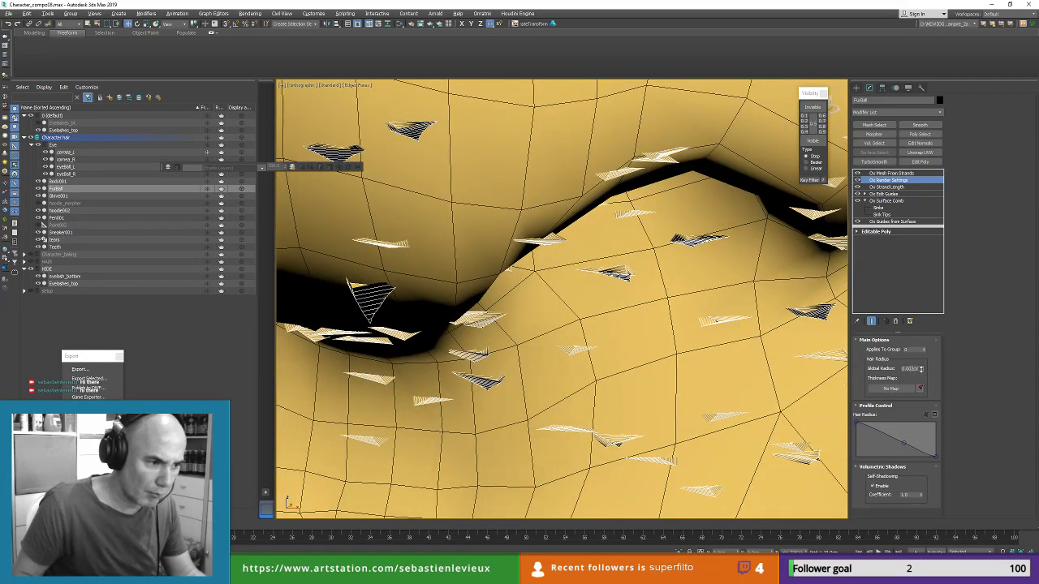
pyautogui.moveTo(920, 370); pyautogui.dragTo(920, 372)
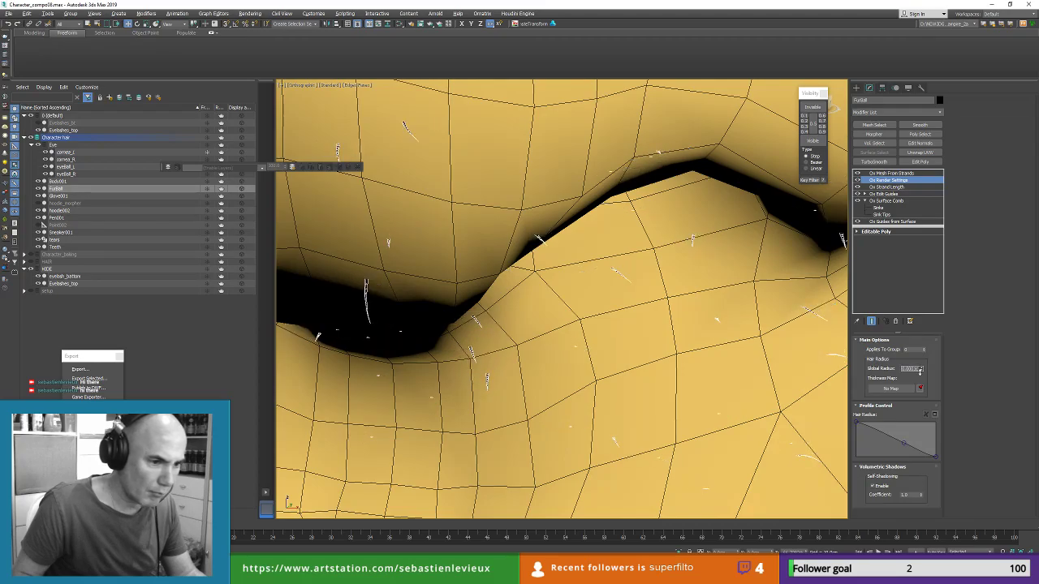
pyautogui.scroll(-10, 613, 308)
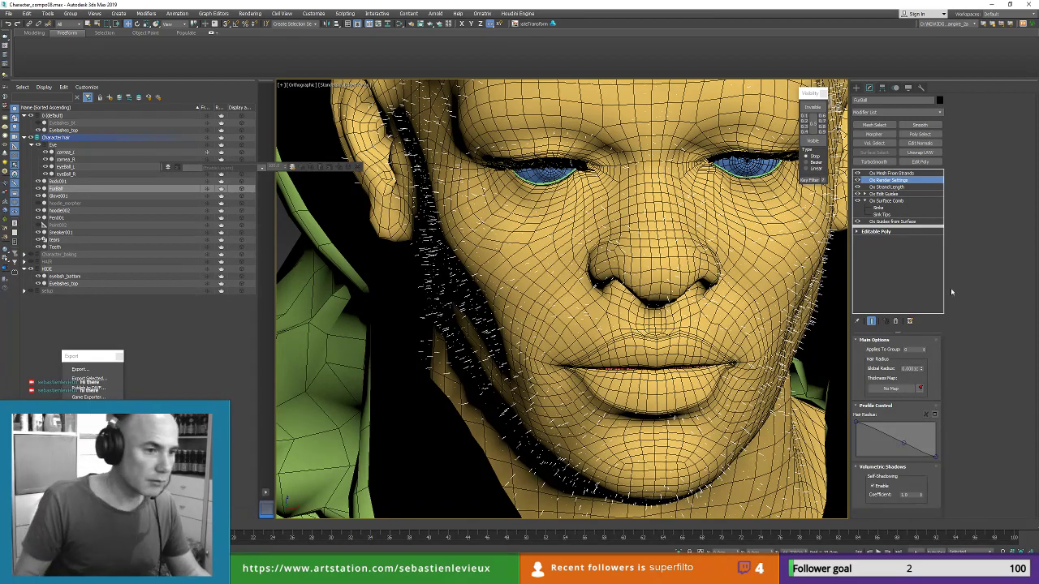
# Step: Reduce the Length in Ox Strand Length to about 0.11 with Randomize at 0, and check the whole character
pyautogui.click(892, 187)
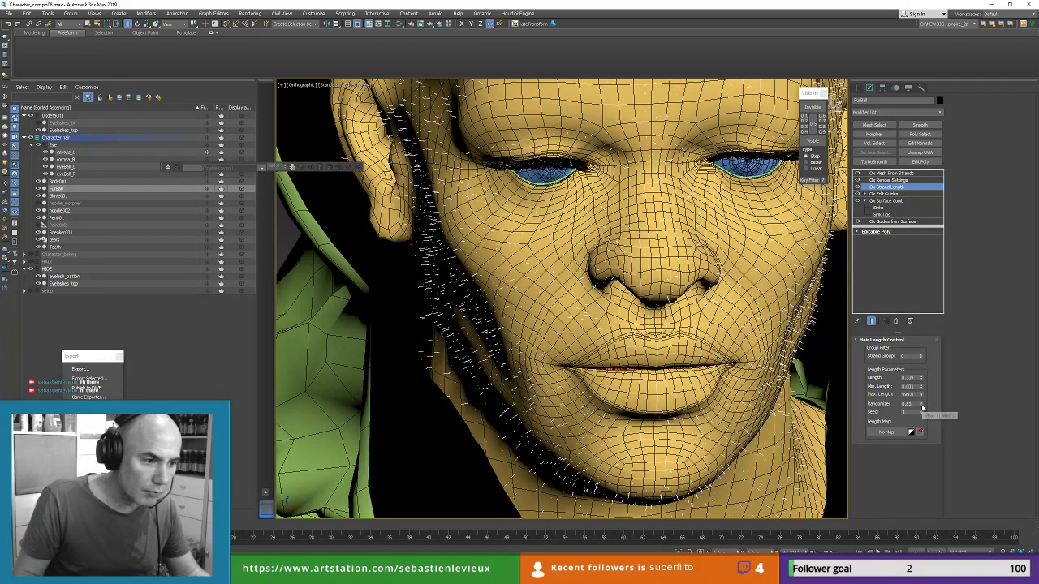
pyautogui.moveTo(921, 377); pyautogui.dragTo(907, 469)
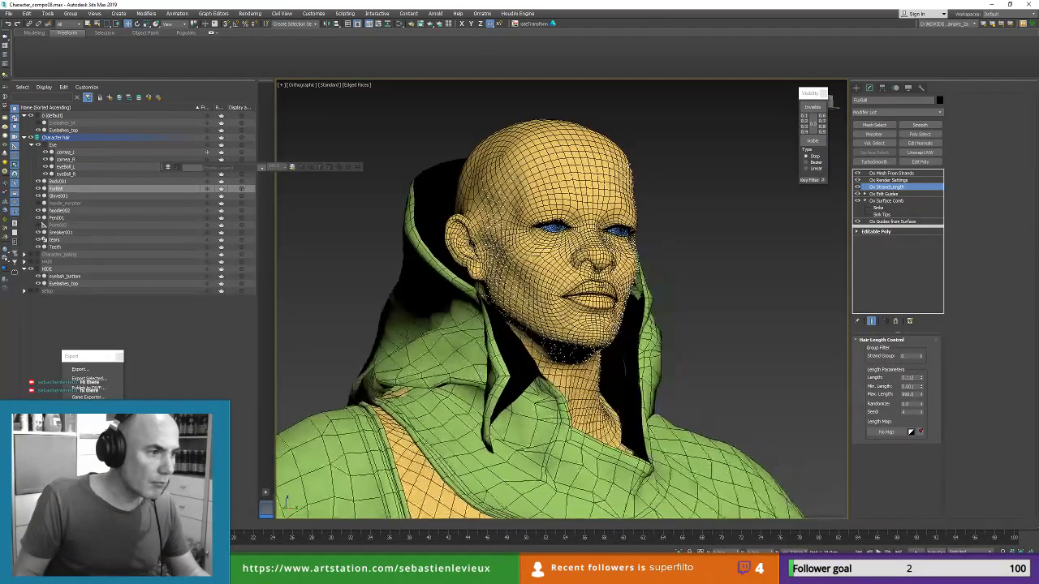
pyautogui.keyDown('alt'); pyautogui.moveTo(560, 324); pyautogui.dragTo(617, 128, button='middle'); pyautogui.keyUp('alt')
pyautogui.scroll(-5, 597, 305)
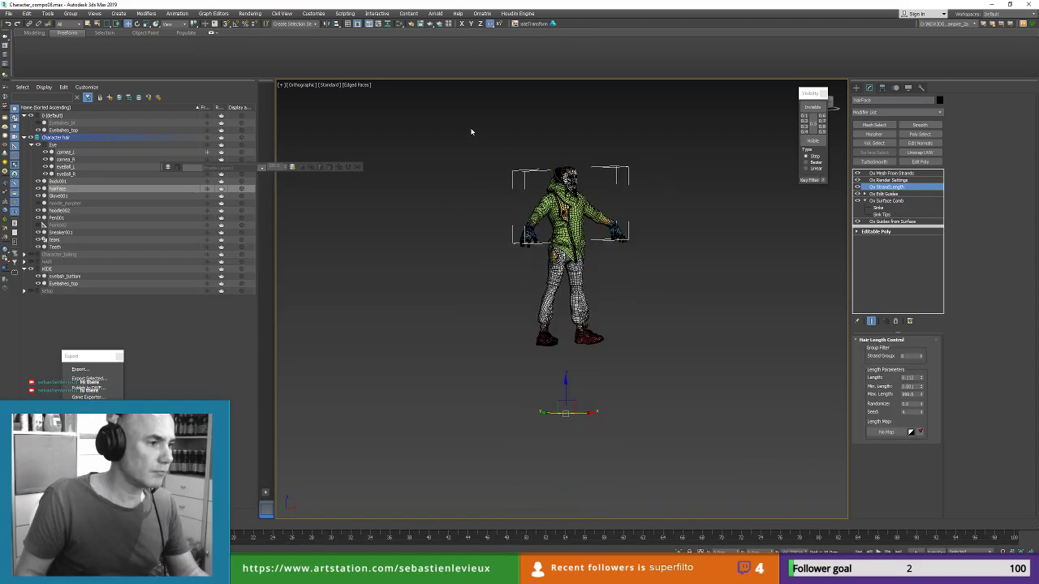
# Step: Select the whole character and export the selection as FBX, overwriting Full Chara.FBX with the current export settings
pyautogui.moveTo(470, 124); pyautogui.dragTo(687, 410)
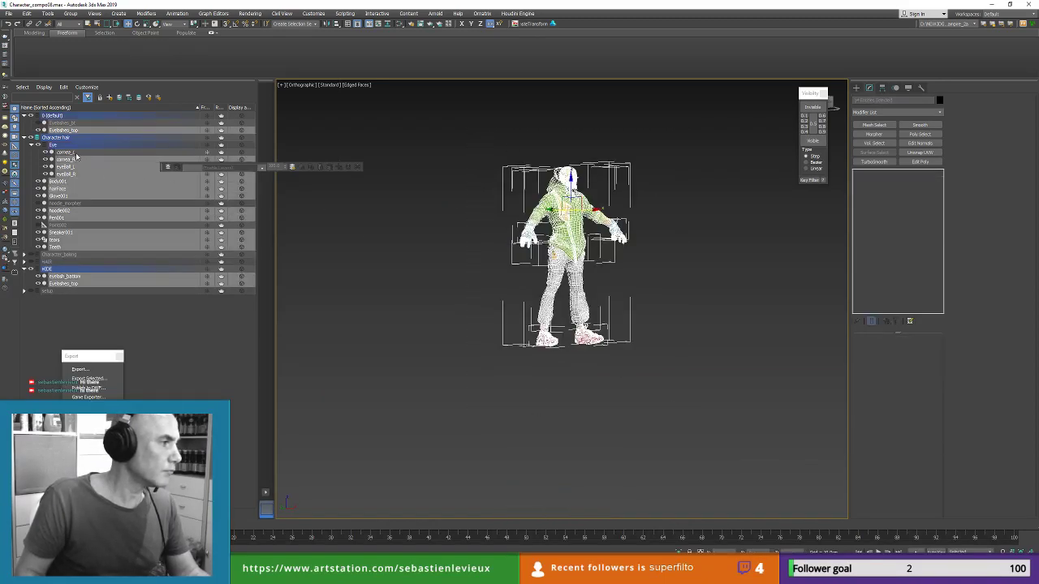
pyautogui.click(8, 14)
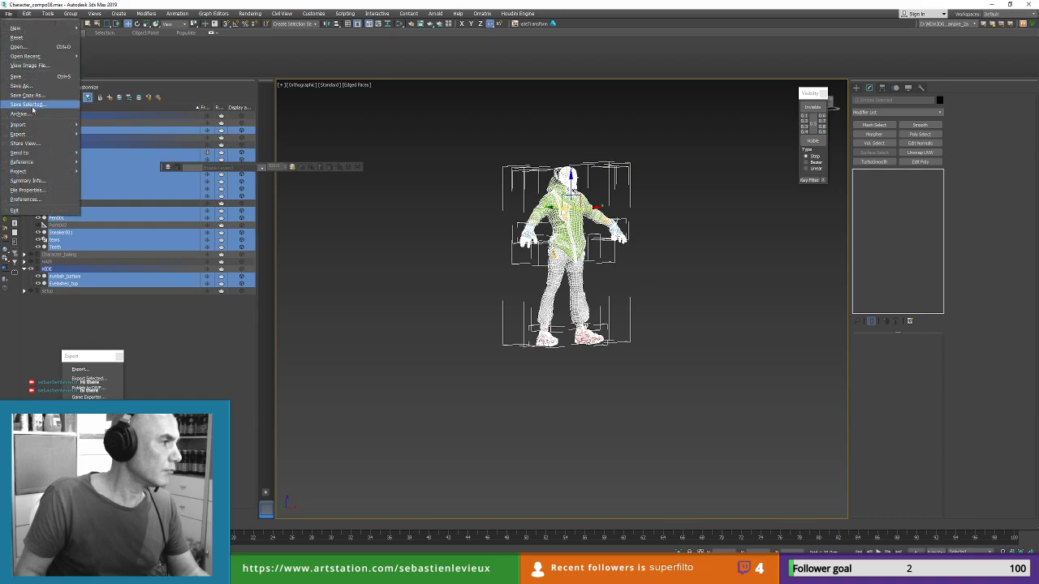
pyautogui.moveTo(33, 134)
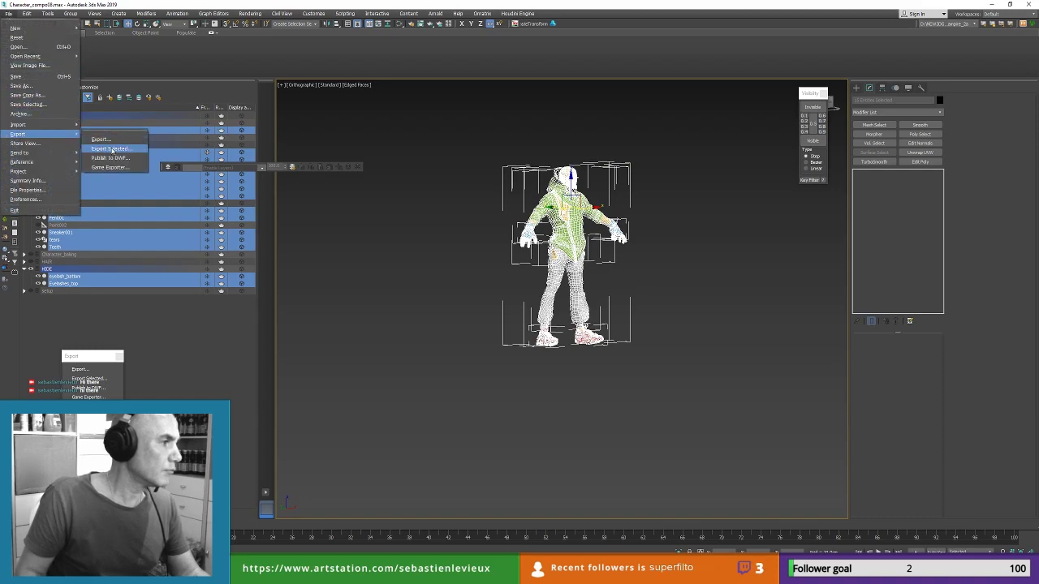
pyautogui.click(109, 150)
pyautogui.click(739, 134)
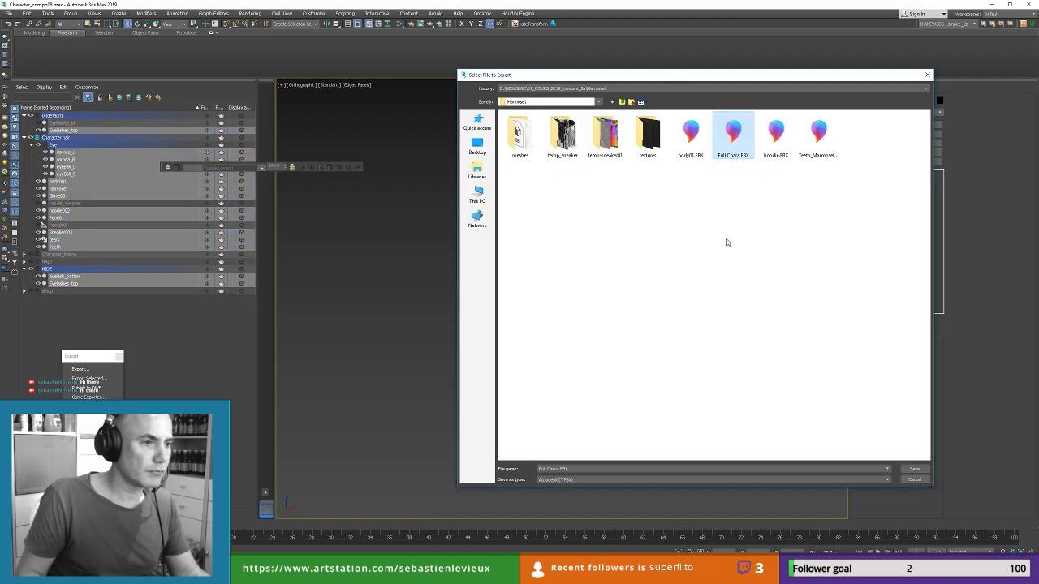
pyautogui.doubleClick(735, 133)
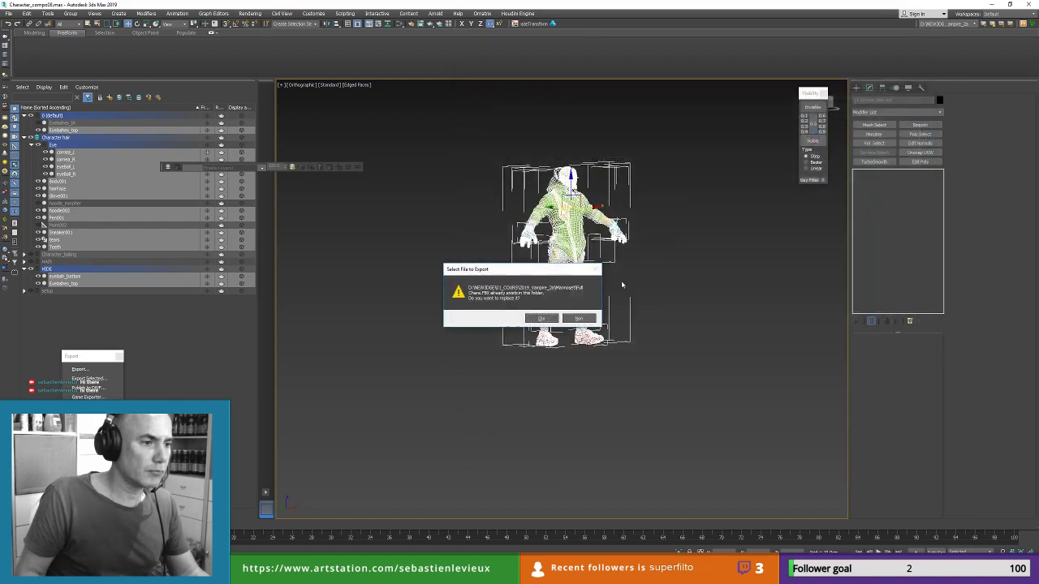
pyautogui.click(550, 316)
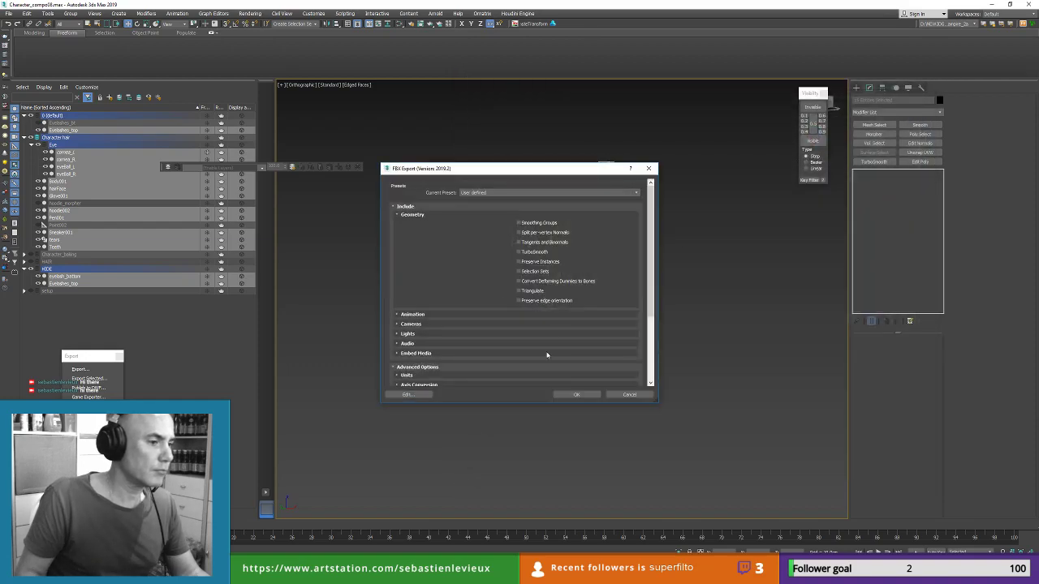
pyautogui.click(573, 394)
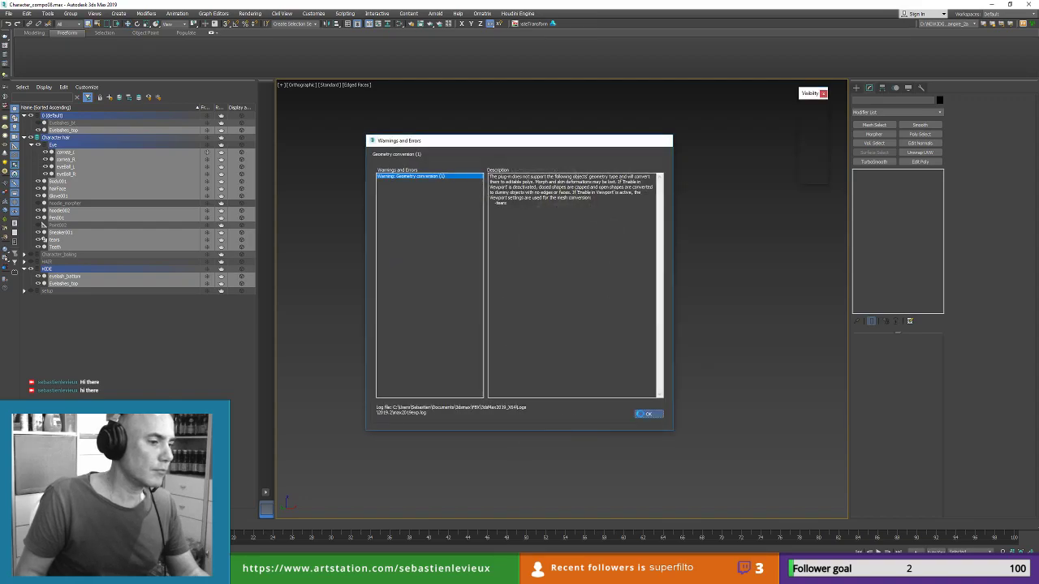
pyautogui.click(643, 408)
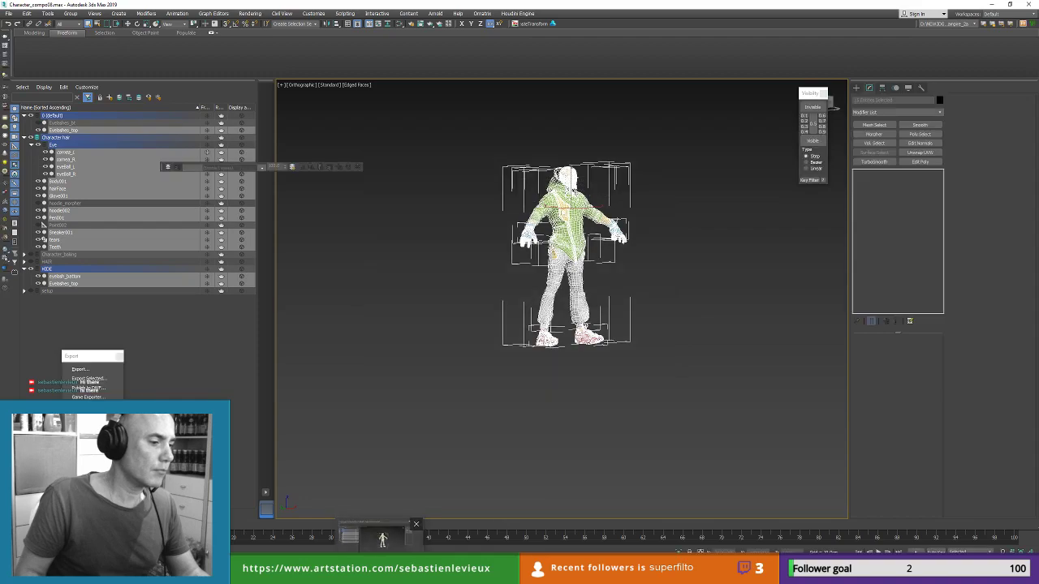
# Step: Switch to Marmoset Toolbag and check the reloaded Full Chara model, expanding Body001 to inspect the hairFace mesh
pyautogui.click(348, 522)
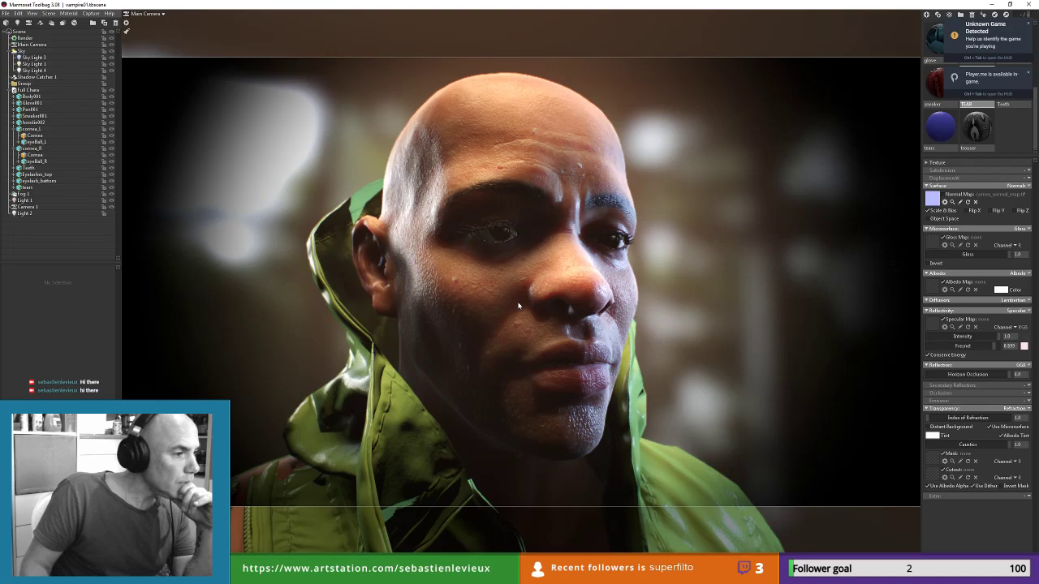
pyautogui.click(29, 90)
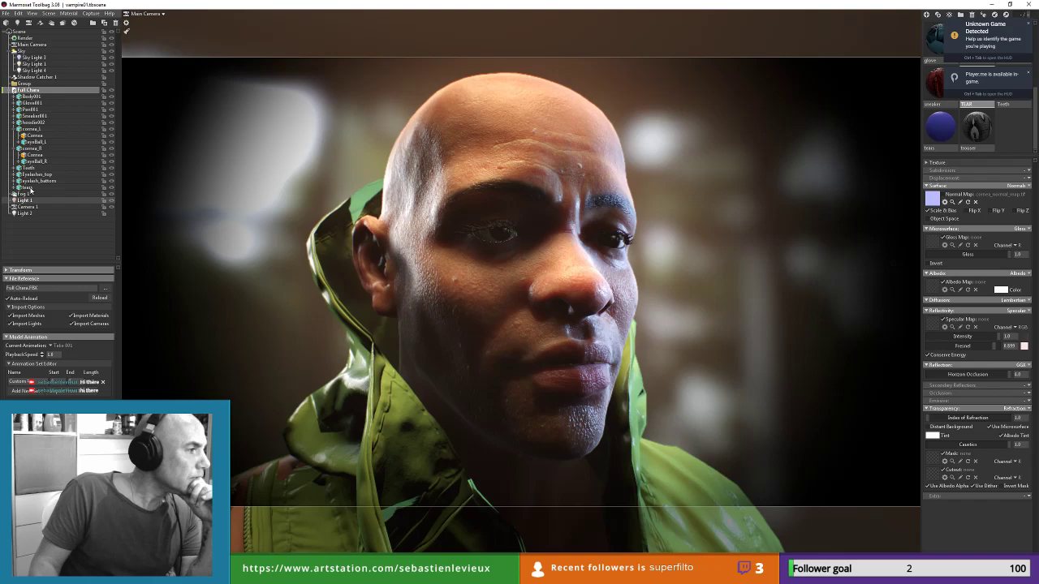
pyautogui.click(588, 132)
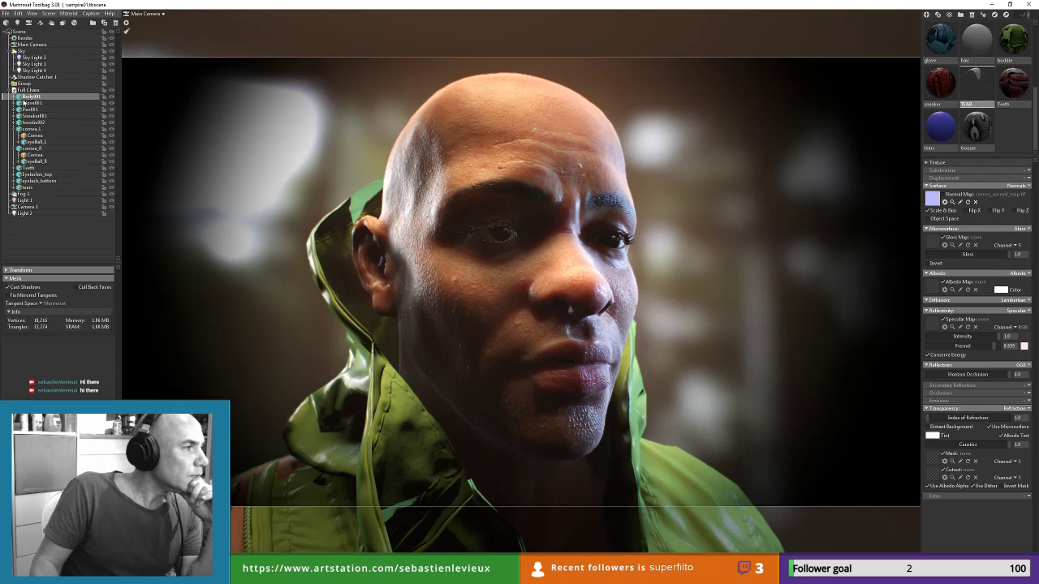
pyautogui.click(14, 97)
pyautogui.click(36, 110)
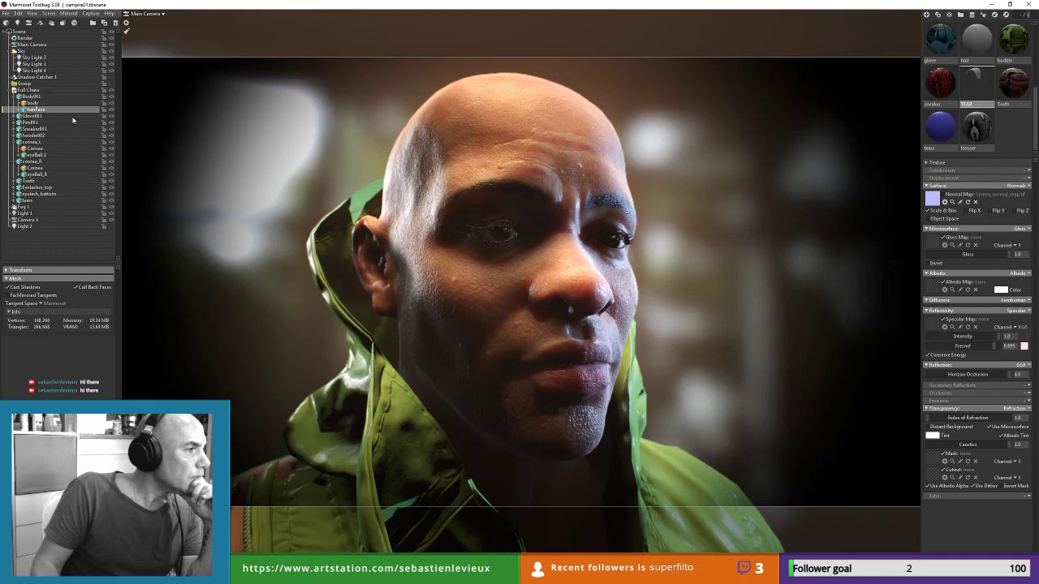
# Step: Switch back to 3ds Max and examine the strands near the eye at the Edit Guides, Surface Comb and Strand Length modifiers
pyautogui.hotkey('alt', 'Tab')
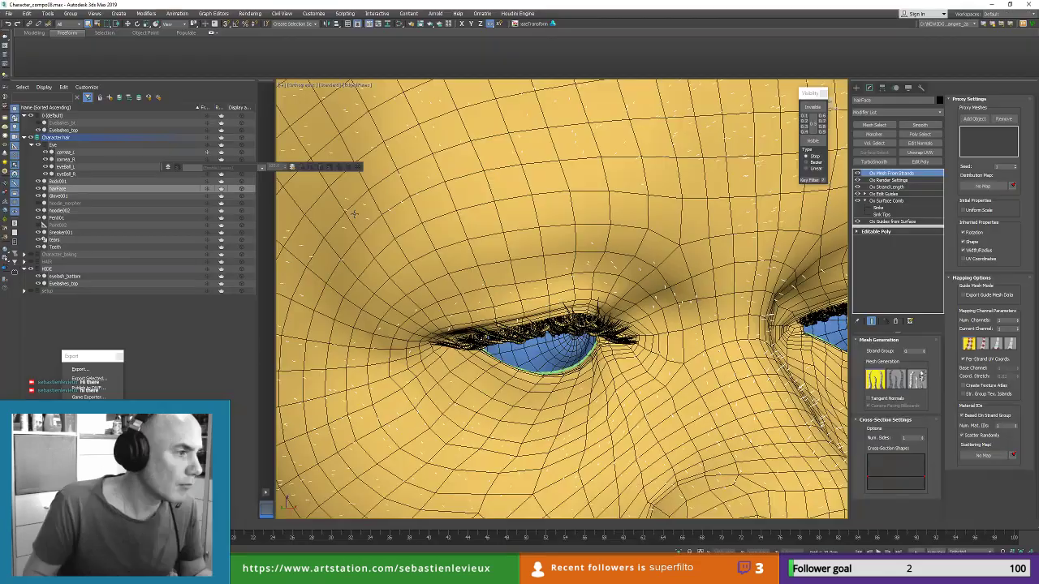
pyautogui.scroll(5, 488, 327)
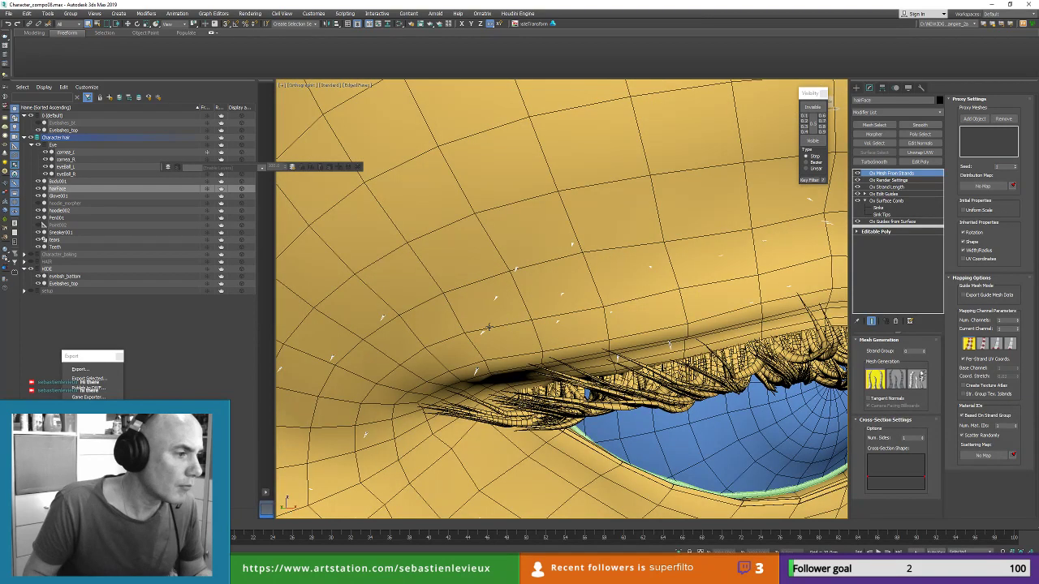
pyautogui.scroll(5, 489, 327)
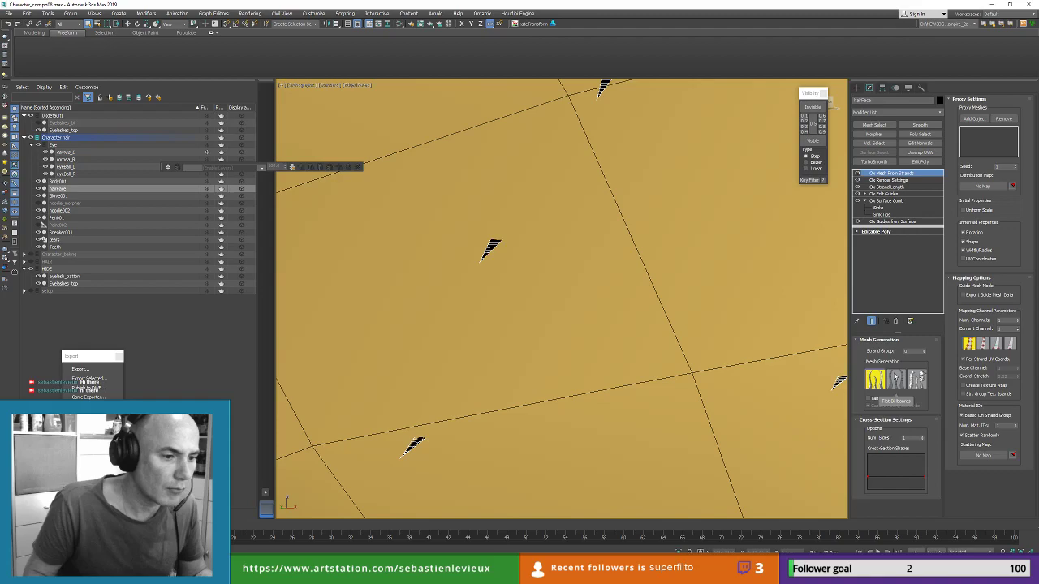
pyautogui.click(885, 194)
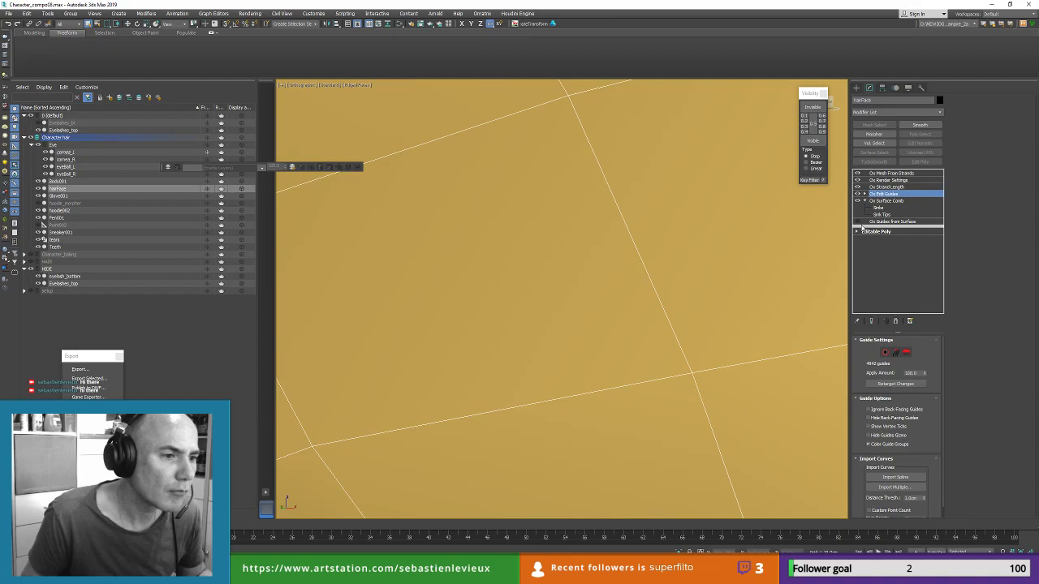
pyautogui.click(859, 201)
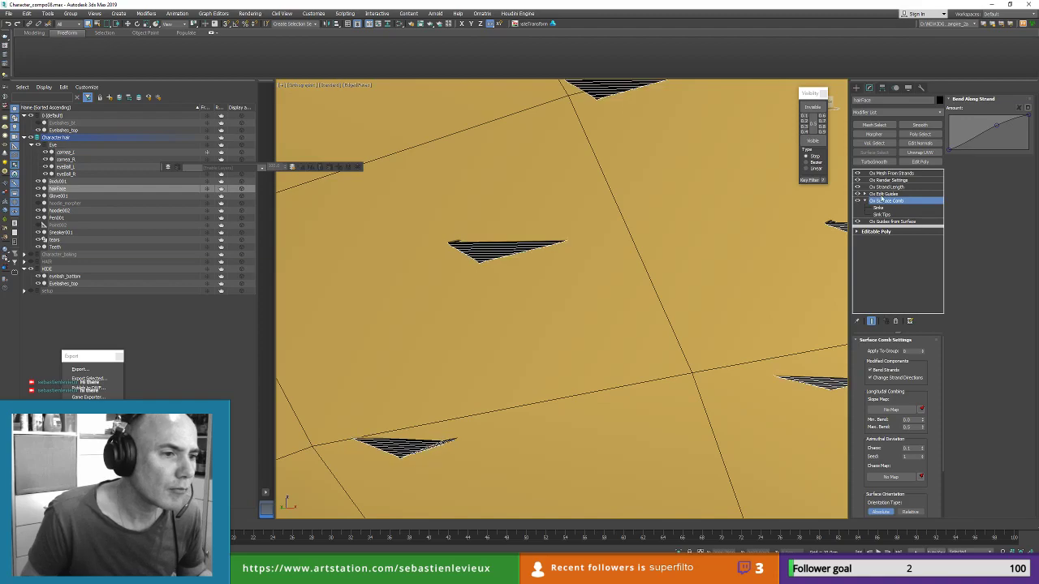
pyautogui.click(883, 194)
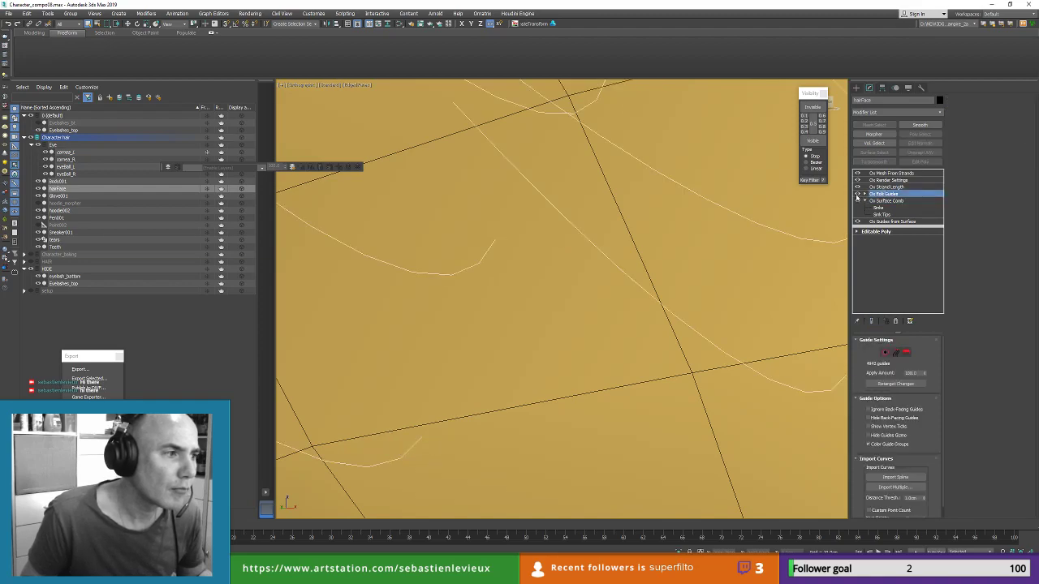
pyautogui.click(879, 188)
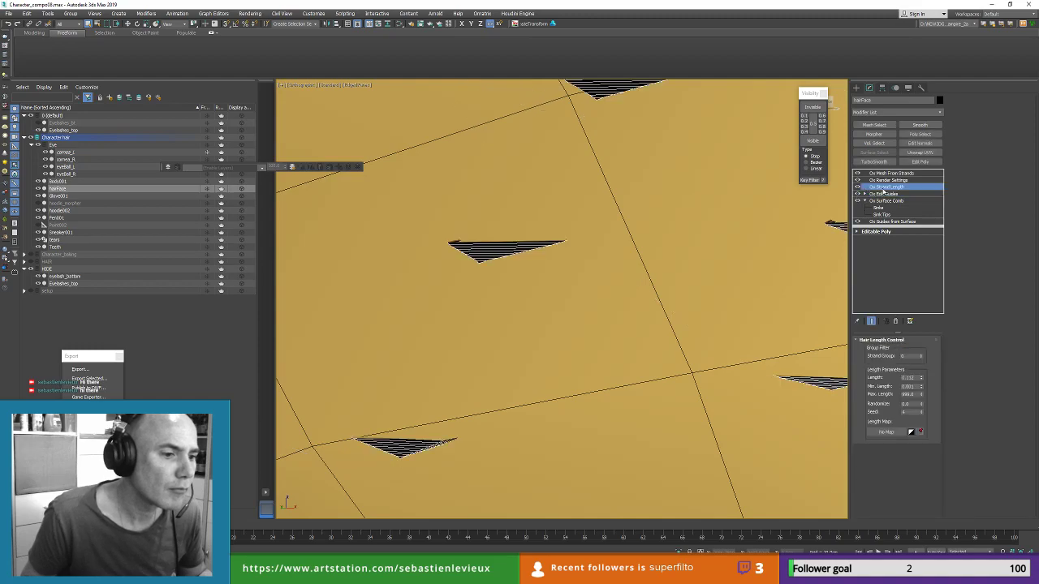
# Step: Raise the middle point of the Hair Radius profile curve in Ox Render Settings and check a single strand's taper up close
pyautogui.click(890, 181)
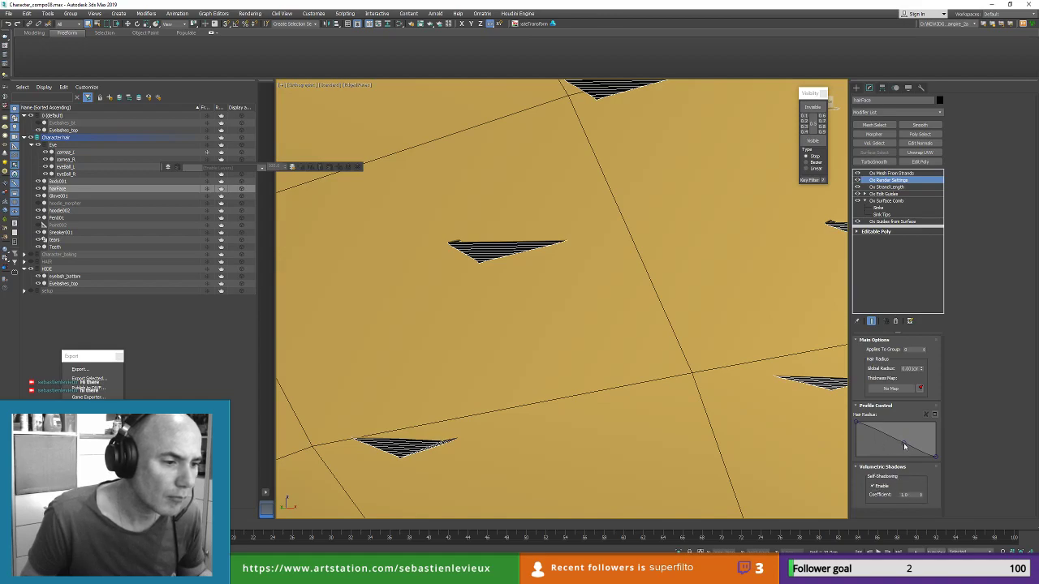
pyautogui.moveTo(904, 443)
pyautogui.mouseDown()
pyautogui.moveTo(907, 422)
pyautogui.moveTo(905, 457)
pyautogui.moveTo(906, 438)
pyautogui.mouseUp()
pyautogui.scroll(-5, 672, 358)
pyautogui.keyDown('alt'); pyautogui.moveTo(672, 357); pyautogui.dragTo(615, 318, button='middle'); pyautogui.keyUp('alt')
pyautogui.moveTo(411, 392); pyautogui.dragTo(494, 320, button='middle')
pyautogui.scroll(10, 494, 320)
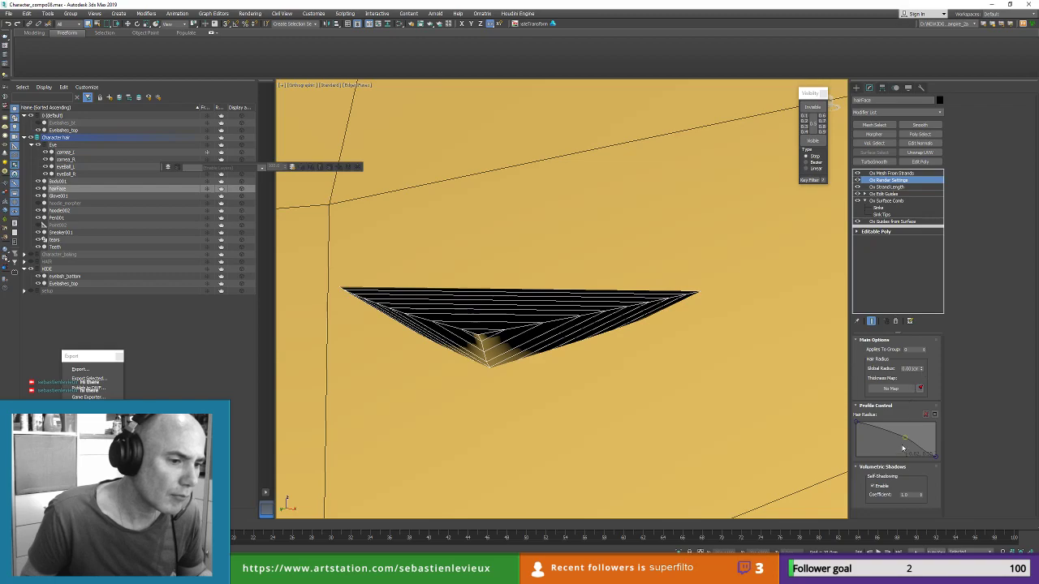
pyautogui.moveTo(905, 439)
pyautogui.mouseDown()
pyautogui.moveTo(901, 448)
pyautogui.moveTo(900, 436)
pyautogui.mouseUp()
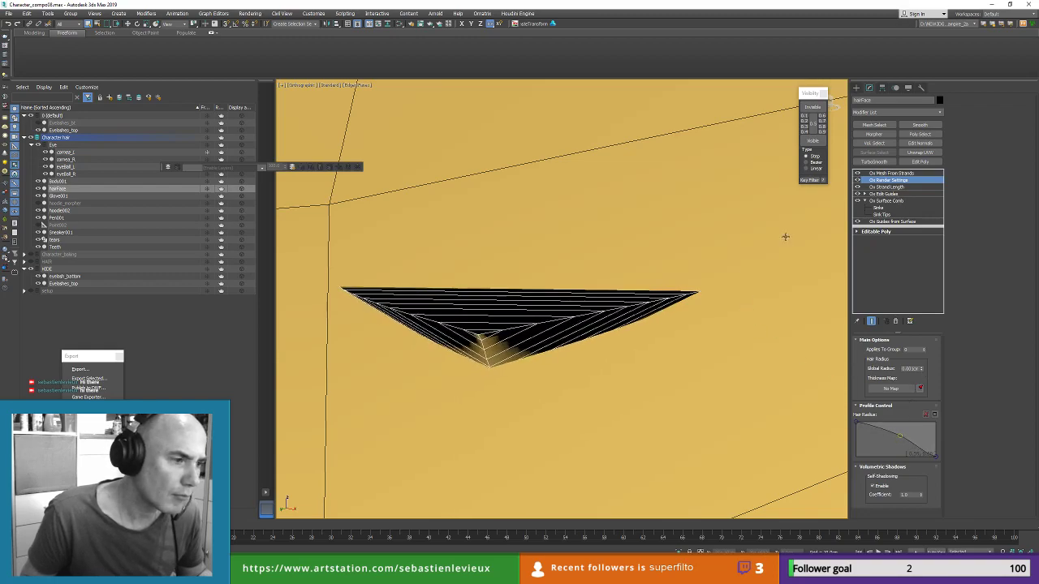
pyautogui.scroll(-5, 628, 284)
pyautogui.keyDown('alt'); pyautogui.moveTo(627, 283); pyautogui.dragTo(632, 264, button='middle'); pyautogui.keyUp('alt')
pyautogui.scroll(-4, 631, 263)
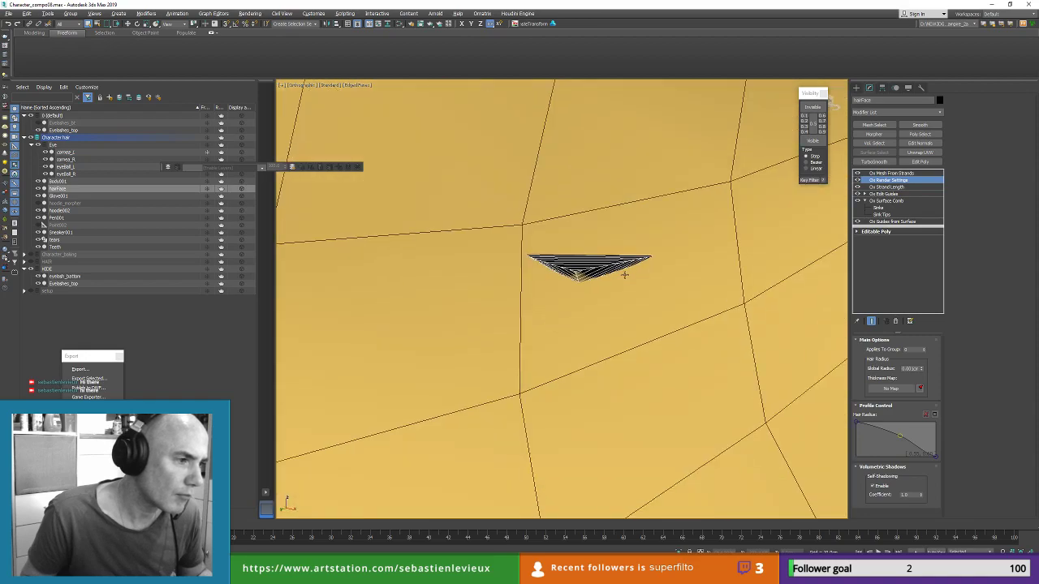
pyautogui.scroll(5, 631, 263)
# Step: Try flat billboards as the mesh generation type in Ox Mesh From Strands and inspect the strands on the skin
pyautogui.click(883, 174)
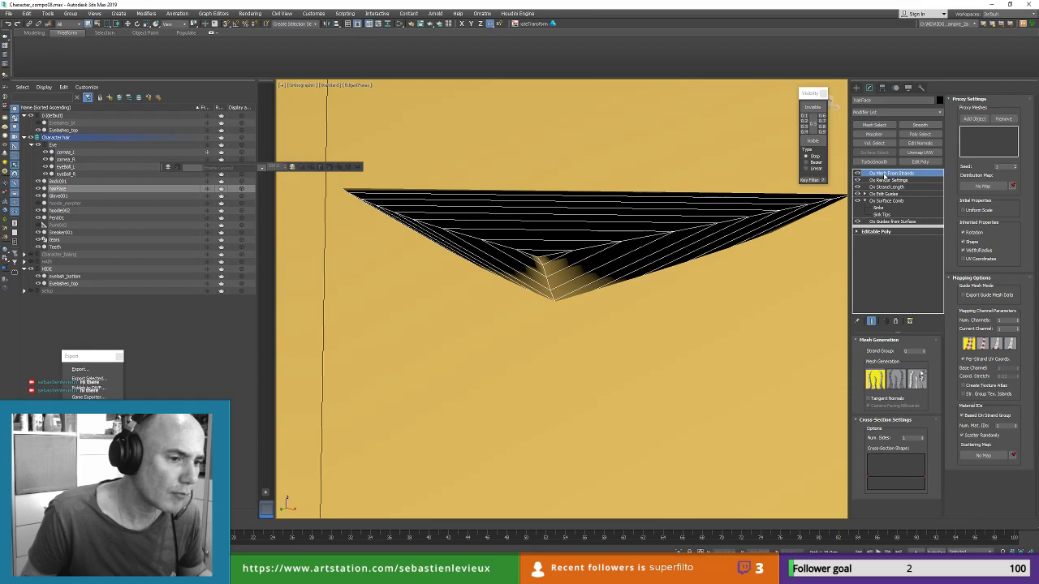
pyautogui.click(896, 379)
pyautogui.scroll(-10, 654, 262)
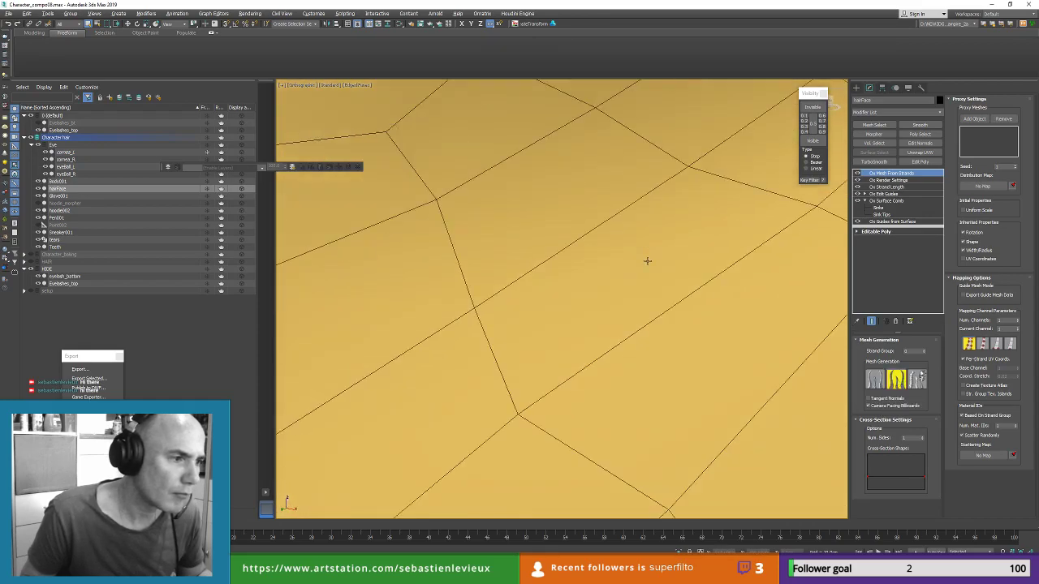
pyautogui.scroll(-5, 644, 260)
pyautogui.scroll(8, 497, 325)
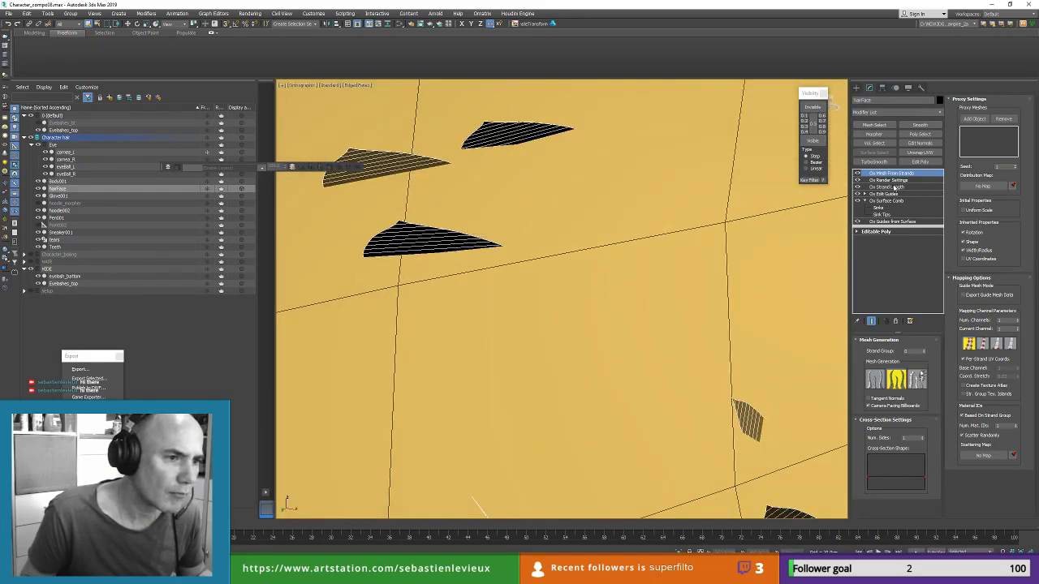
# Step: Reduce the Global Radius in Ox Render Settings to about 0.0003 cm and check the strands around the temple
pyautogui.click(894, 181)
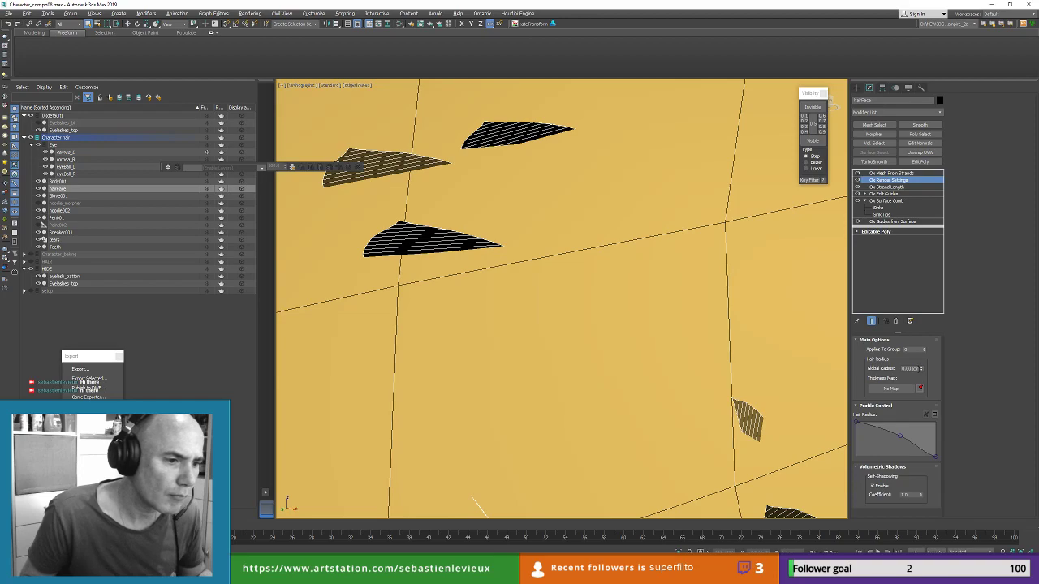
pyautogui.moveTo(921, 370); pyautogui.dragTo(921, 374)
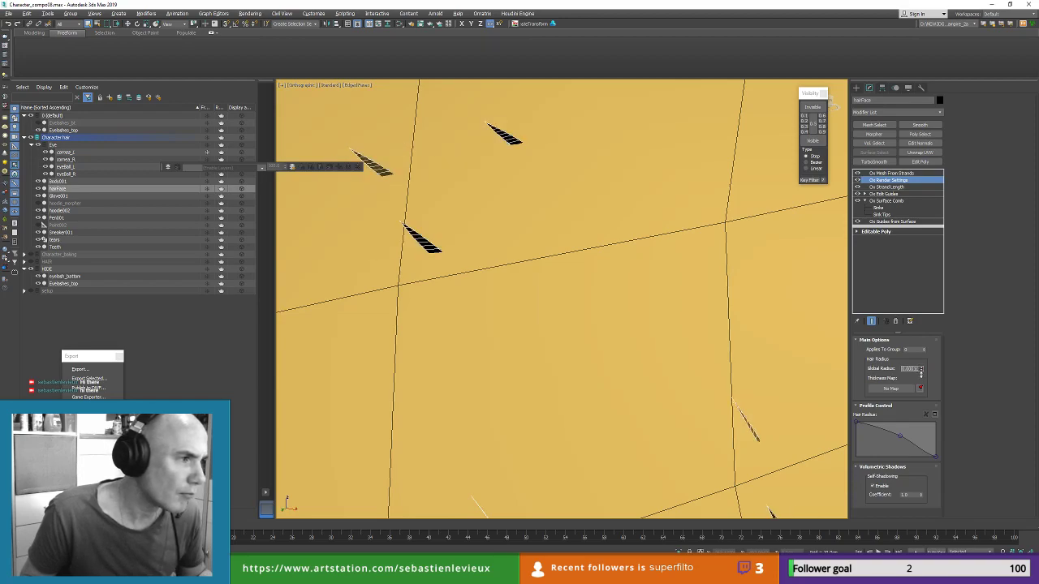
pyautogui.click(911, 369)
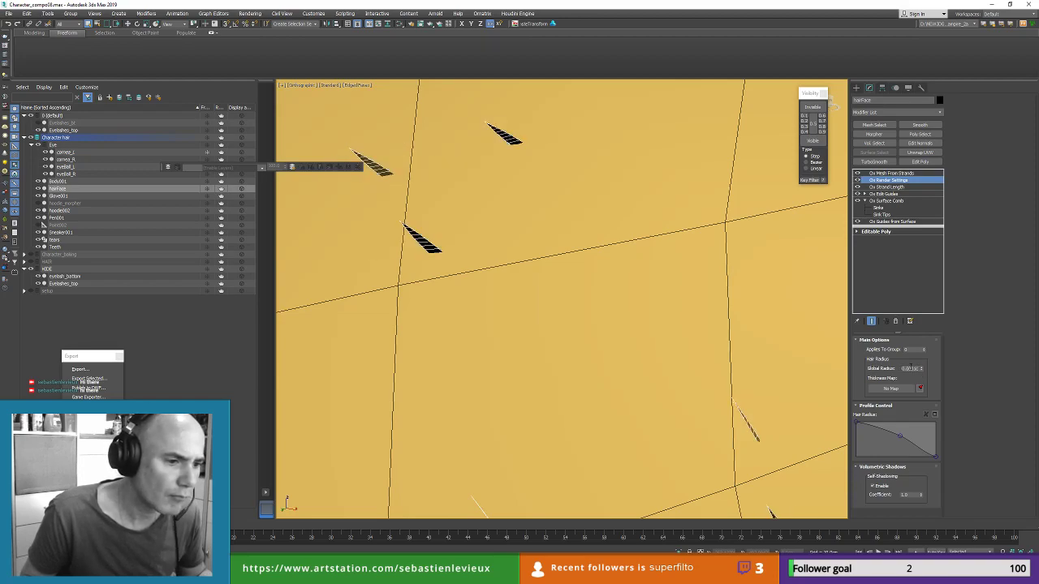
pyautogui.press('Return')
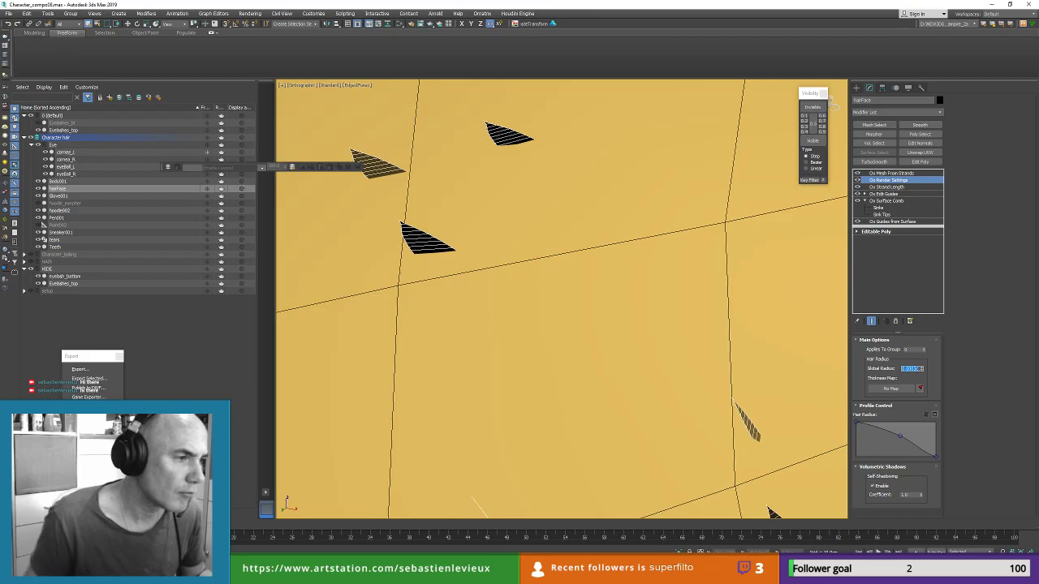
pyautogui.scroll(-8, 627, 299)
pyautogui.scroll(-3, 625, 296)
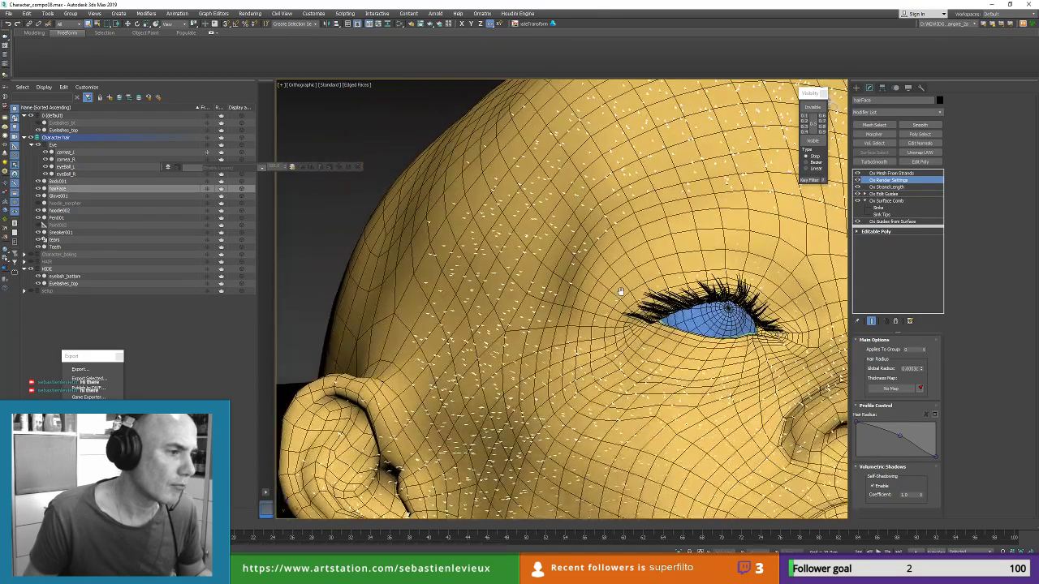
pyautogui.scroll(8, 629, 243)
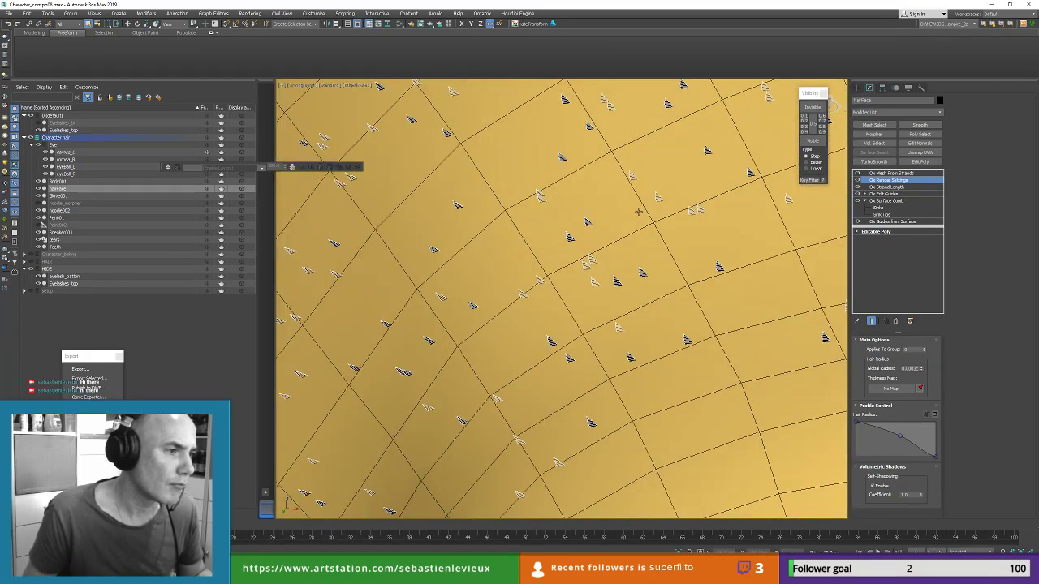
# Step: In Ox Mesh From Strands, choose the fourth mapping channel mode and set mesh generation to the first, non-billboard type
pyautogui.click(892, 174)
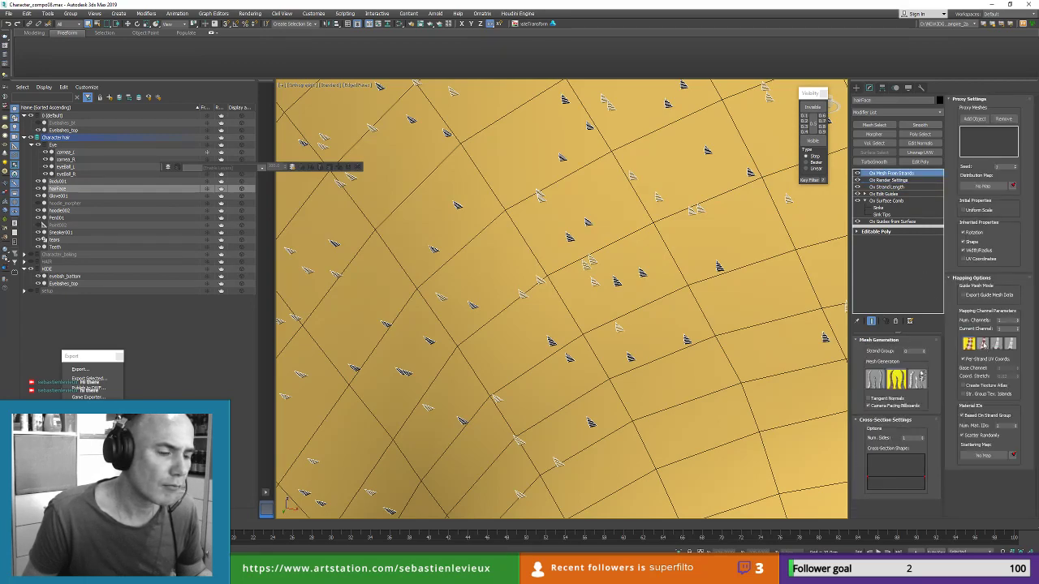
pyautogui.click(1010, 343)
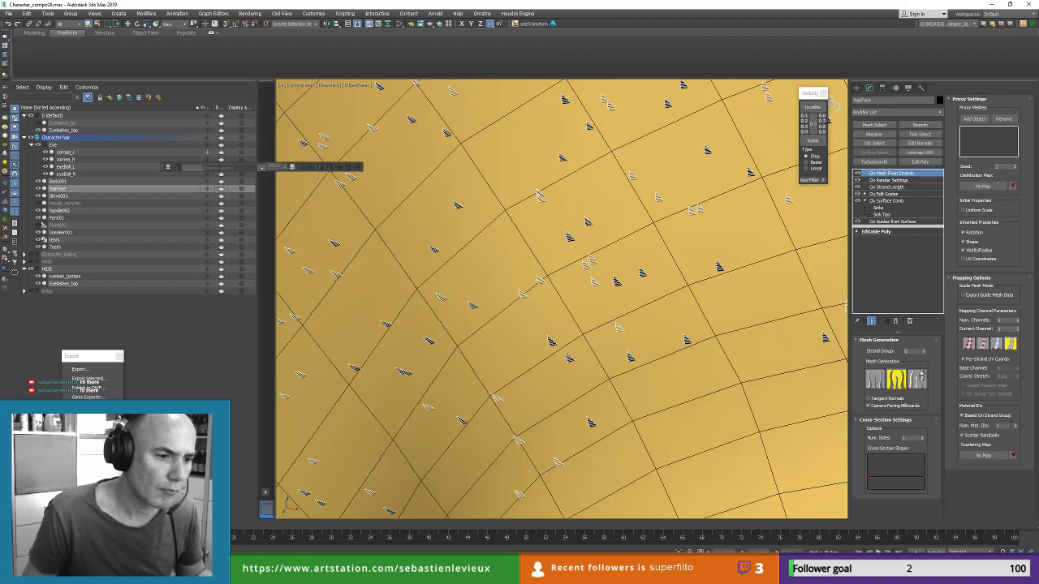
pyautogui.click(875, 379)
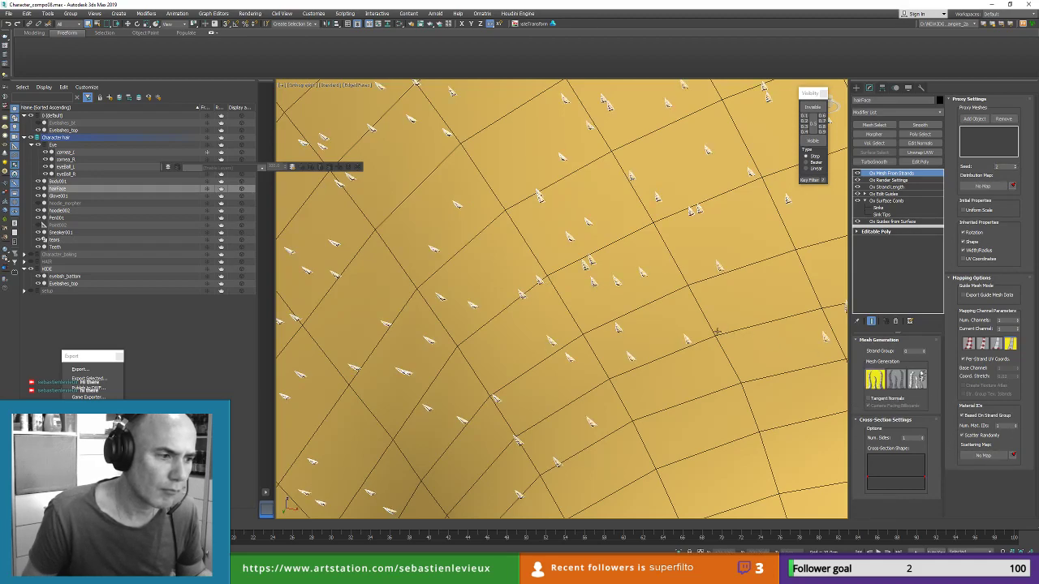
# Step: Examine the meshed facial strands up close on the skin, across the side of the head and around the brow
pyautogui.scroll(6, 641, 301)
pyautogui.scroll(-5, 643, 301)
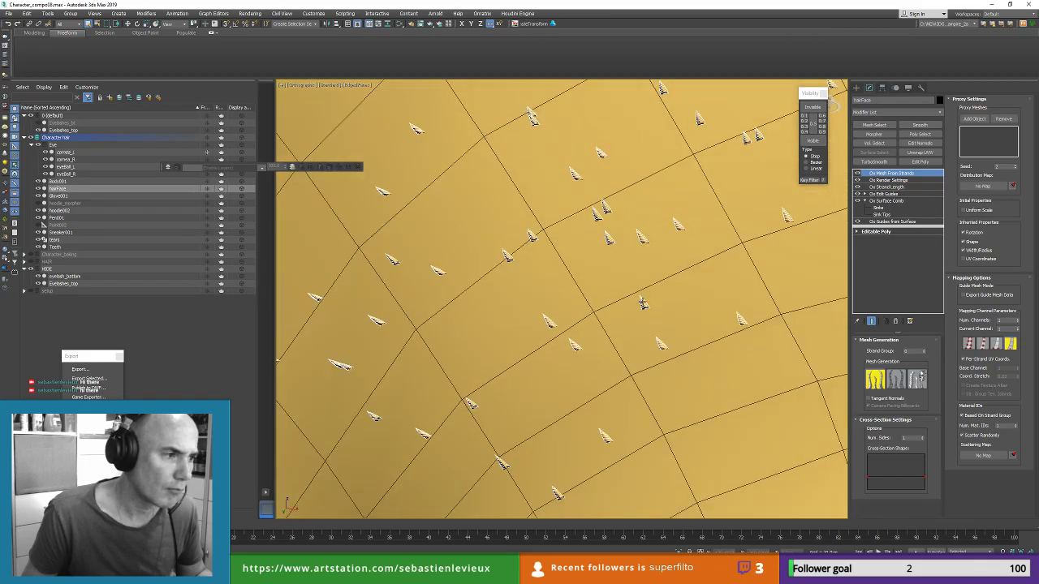
pyautogui.scroll(1, 720, 182)
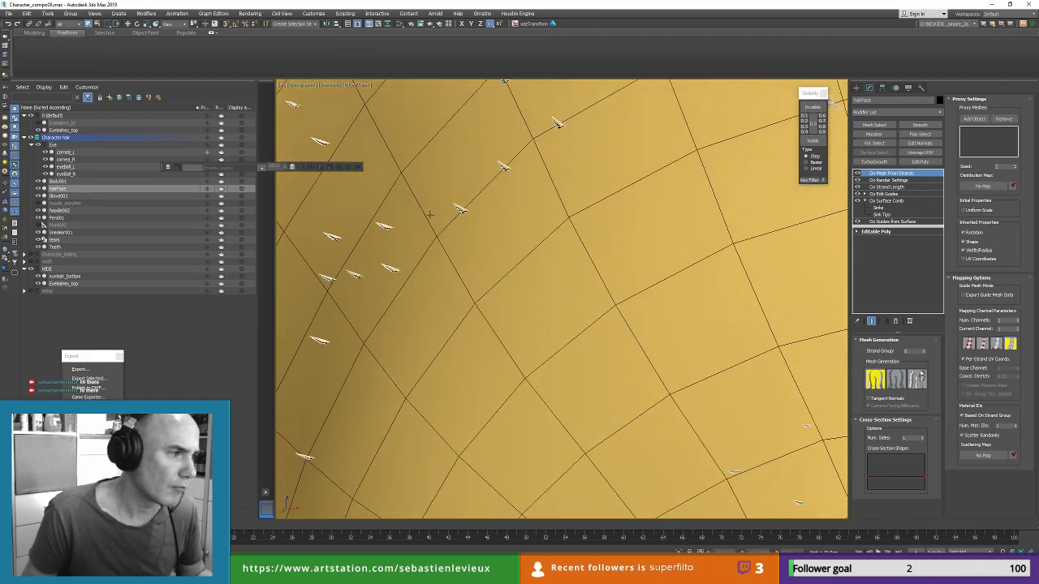
pyautogui.moveTo(430, 214); pyautogui.dragTo(643, 218, button='middle')
pyautogui.scroll(5, 548, 205)
pyautogui.scroll(-4, 548, 203)
pyautogui.scroll(-10, 547, 204)
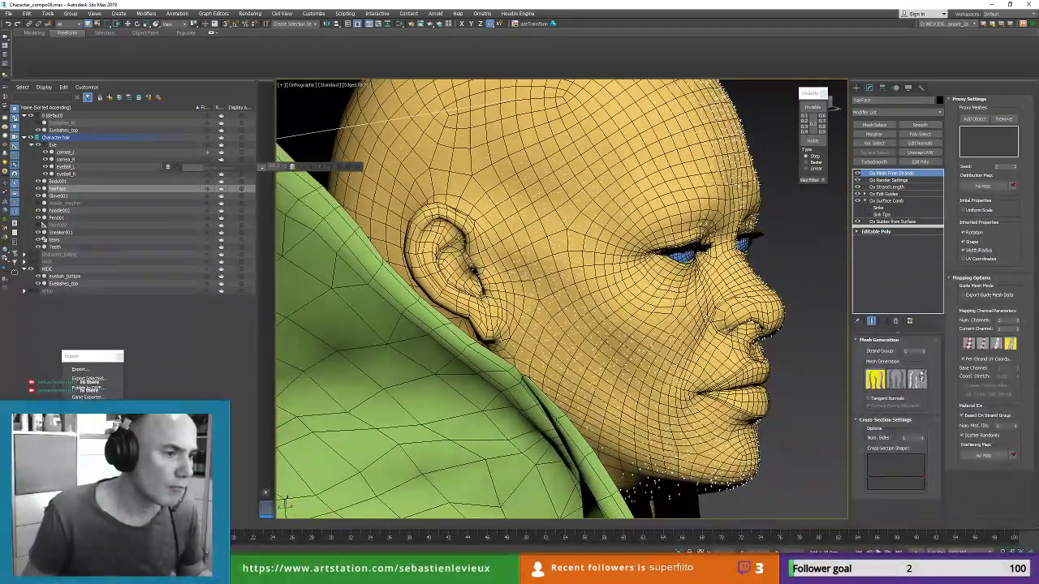
pyautogui.scroll(5, 686, 195)
pyautogui.keyDown('alt'); pyautogui.moveTo(690, 190); pyautogui.dragTo(669, 202, button='middle'); pyautogui.keyUp('alt')
# Step: In Ox Strand Length, raise Length to about 0.2 and Randomize to about 0.12
pyautogui.click(892, 190)
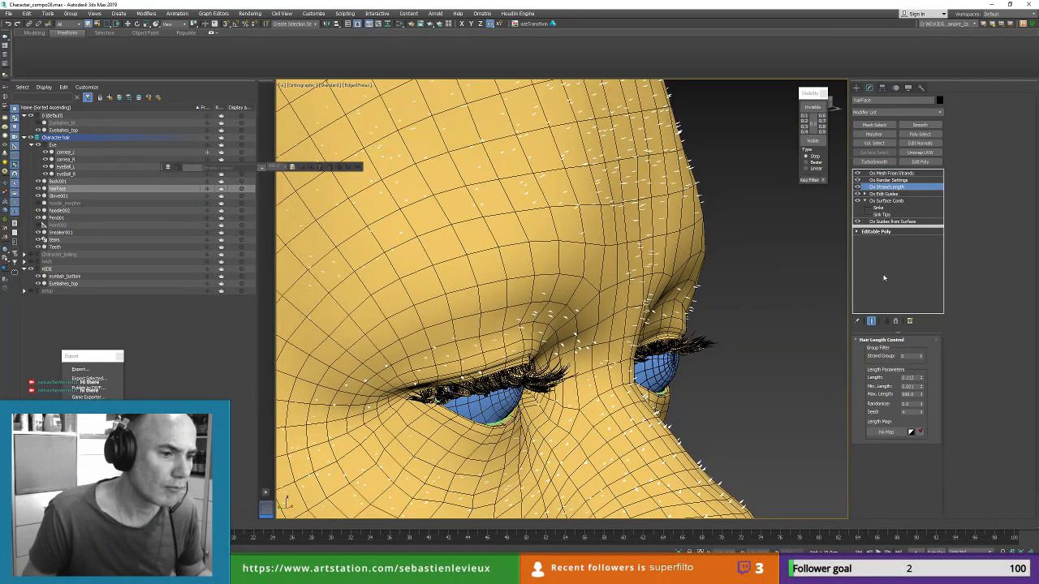
pyautogui.moveTo(921, 377); pyautogui.dragTo(925, 339)
pyautogui.scroll(-5, 674, 194)
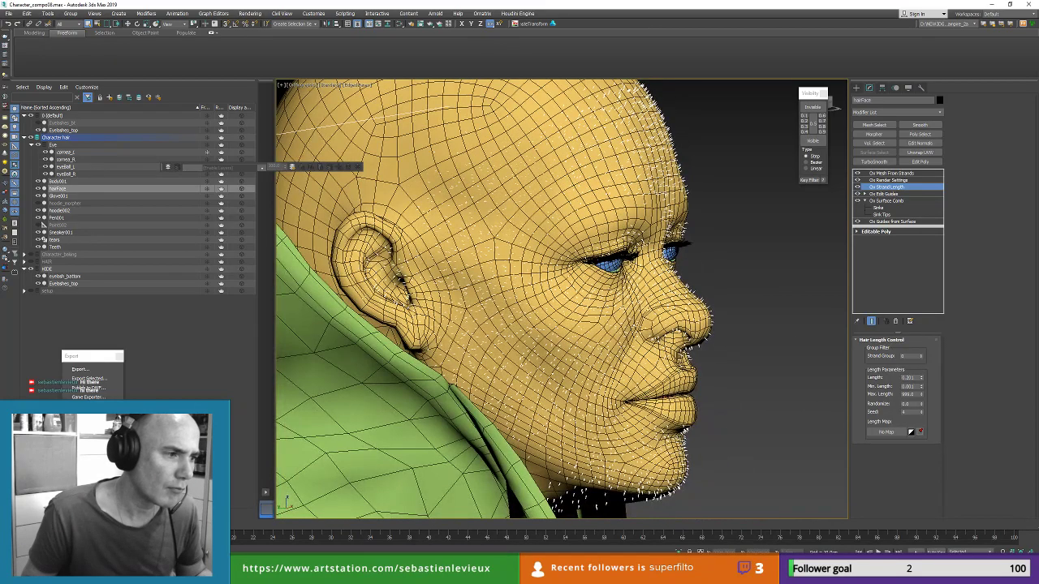
pyautogui.moveTo(674, 197)
pyautogui.keyDown('alt'); pyautogui.mouseDown(button='middle')
pyautogui.moveTo(697, 228)
pyautogui.moveTo(756, 219)
pyautogui.moveTo(675, 202)
pyautogui.mouseUp(button='middle'); pyautogui.keyUp('alt')
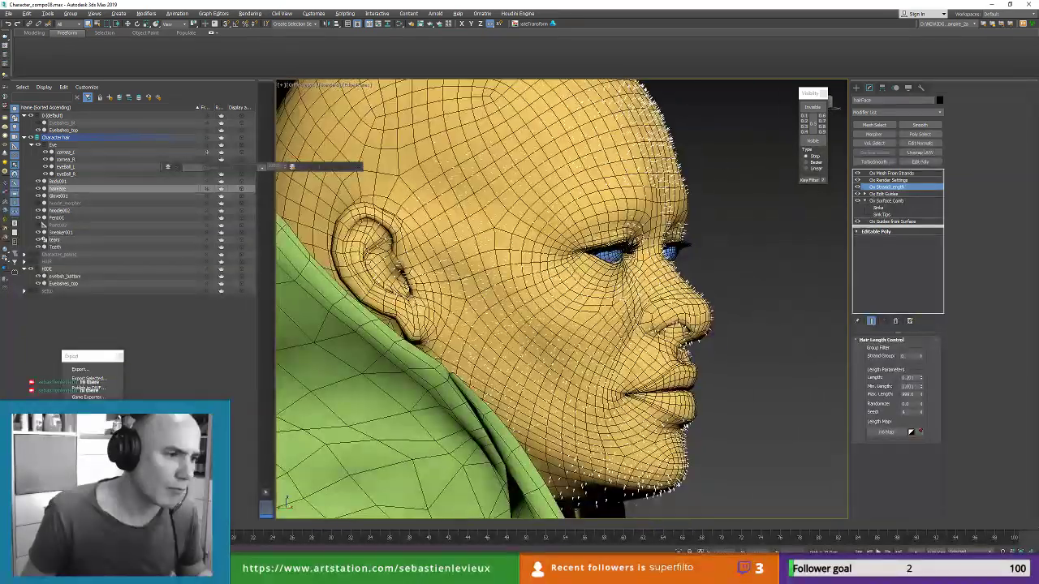
pyautogui.hotkey('shift', 'z')
pyautogui.hotkey('shift', 'z')
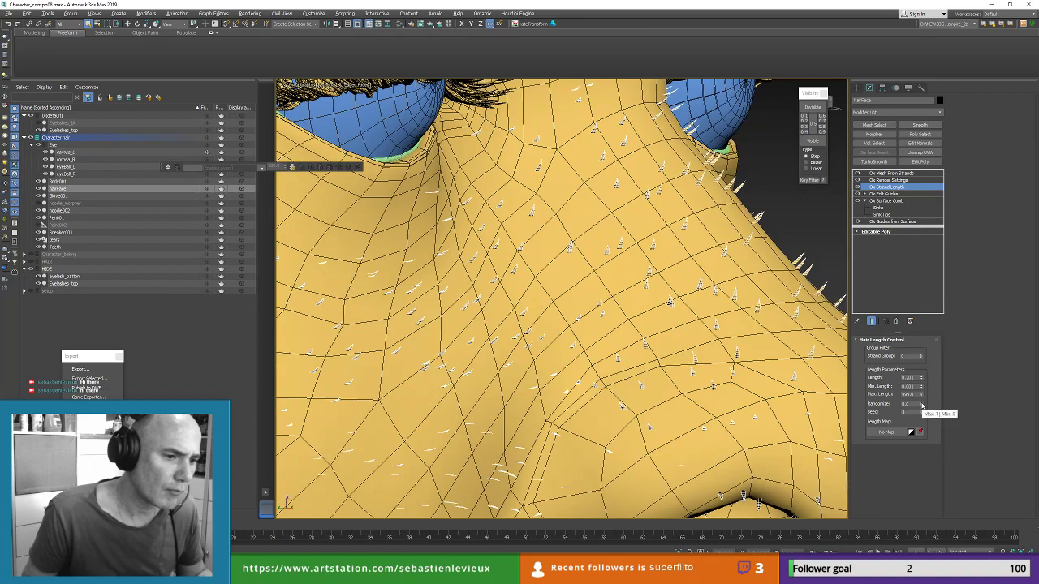
pyautogui.moveTo(922, 405); pyautogui.dragTo(924, 356)
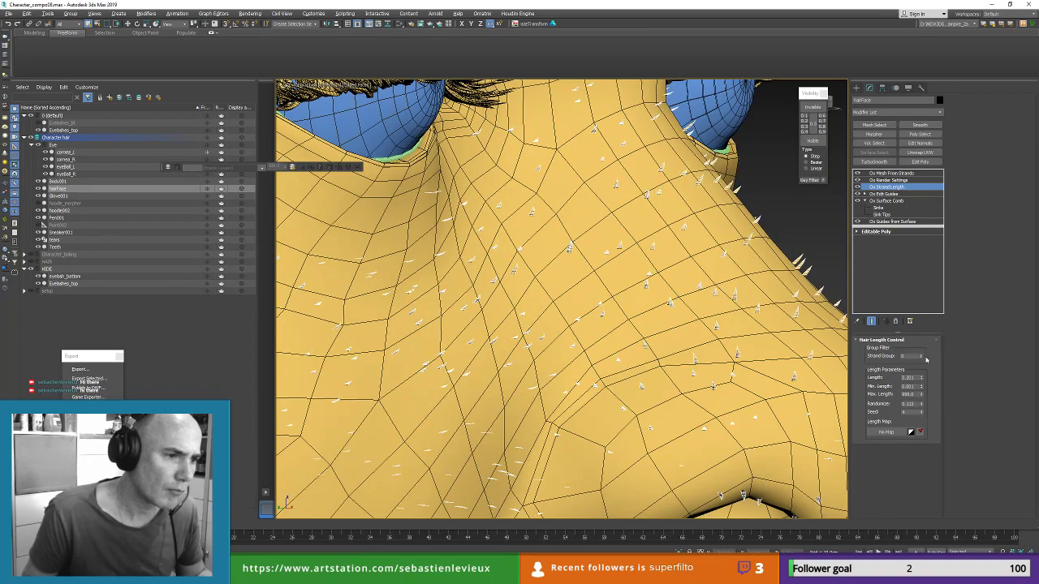
# Step: Try other root distribution types in Ox Guides from Surface, and return to the second type
pyautogui.click(896, 222)
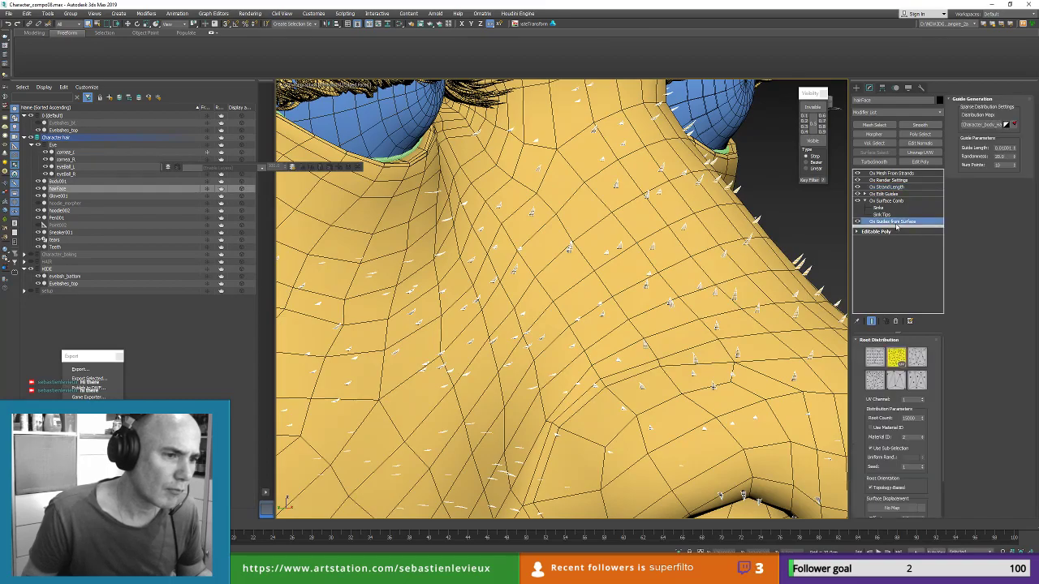
pyautogui.click(875, 359)
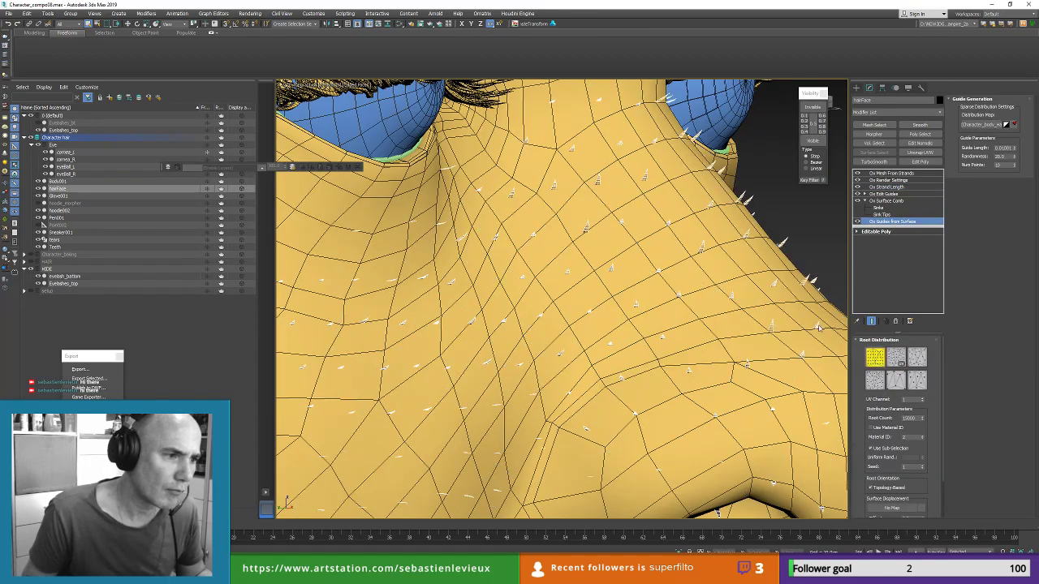
pyautogui.scroll(-5, 818, 327)
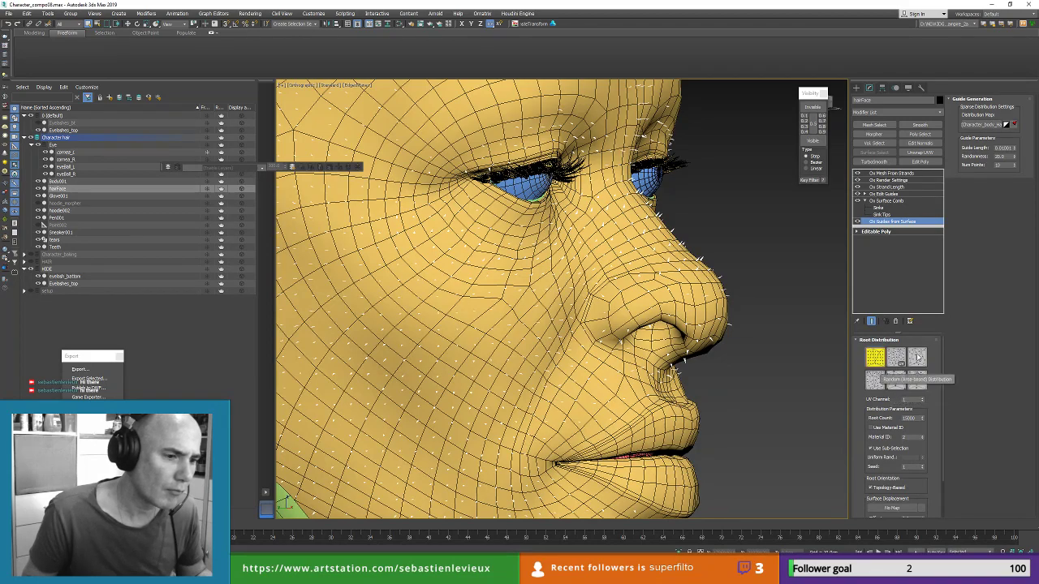
pyautogui.click(917, 357)
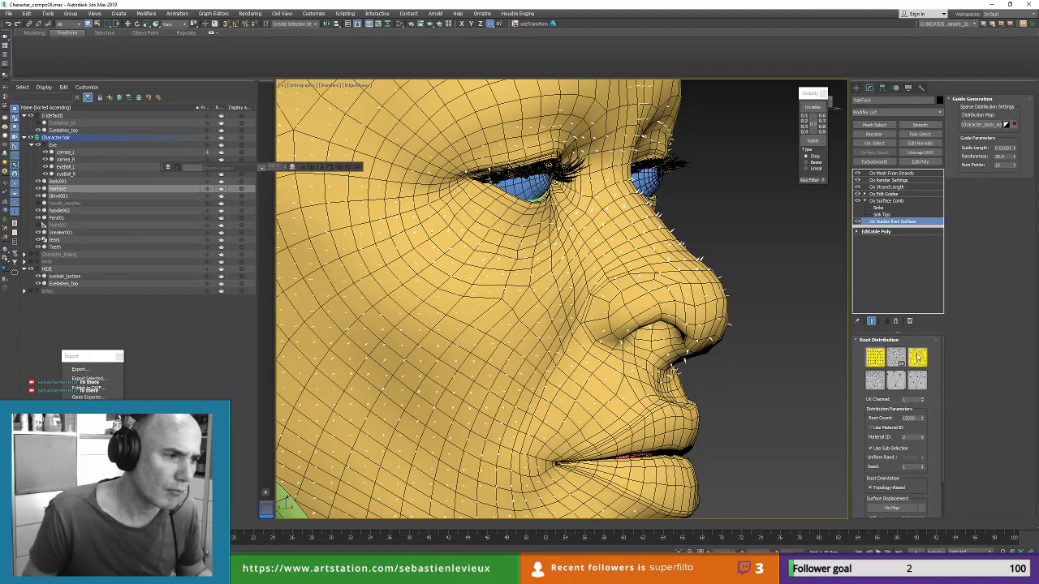
pyautogui.click(919, 380)
pyautogui.click(896, 380)
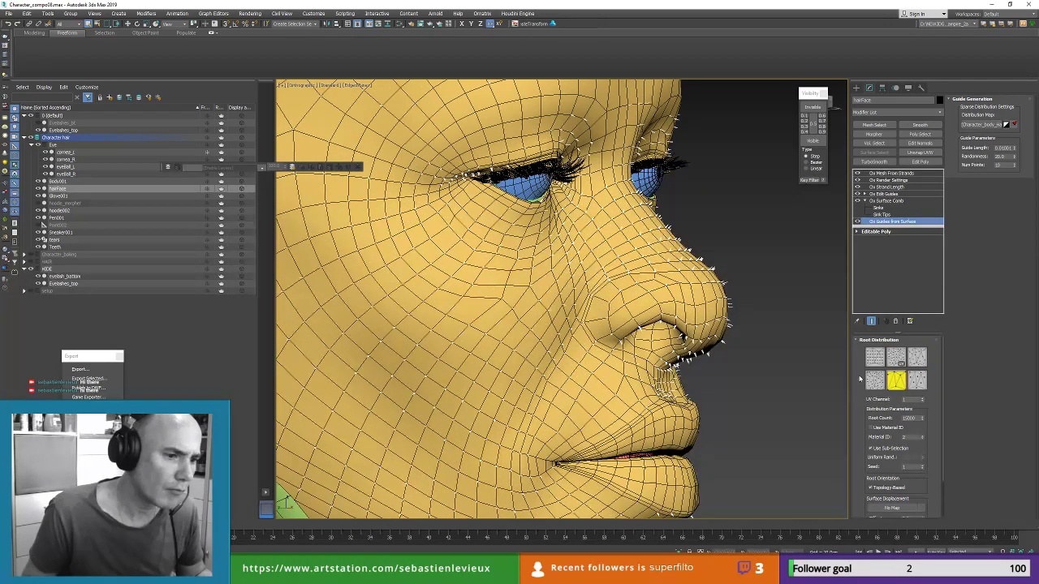
pyautogui.click(898, 358)
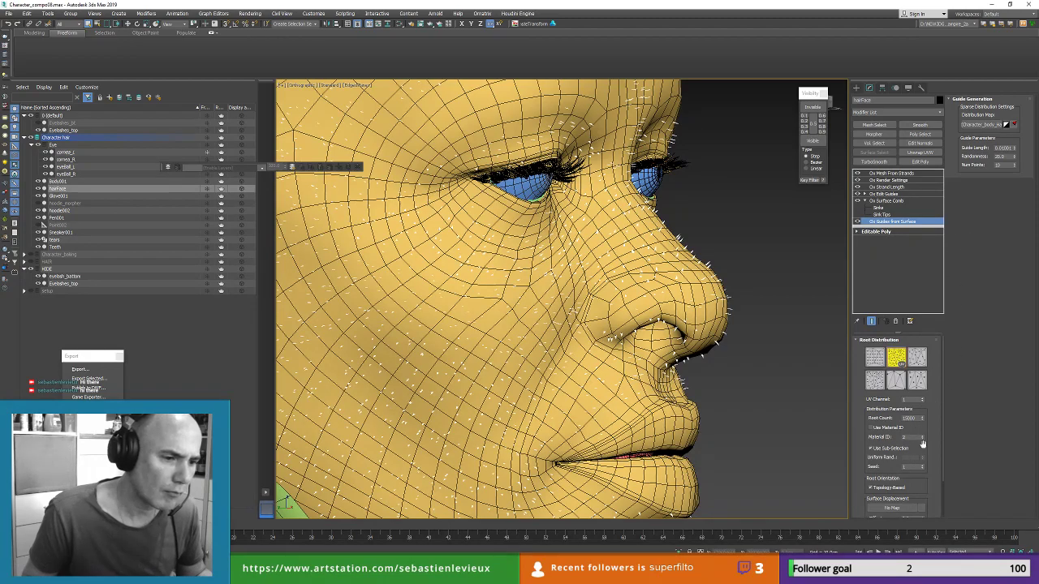
pyautogui.scroll(-2, 870, 439)
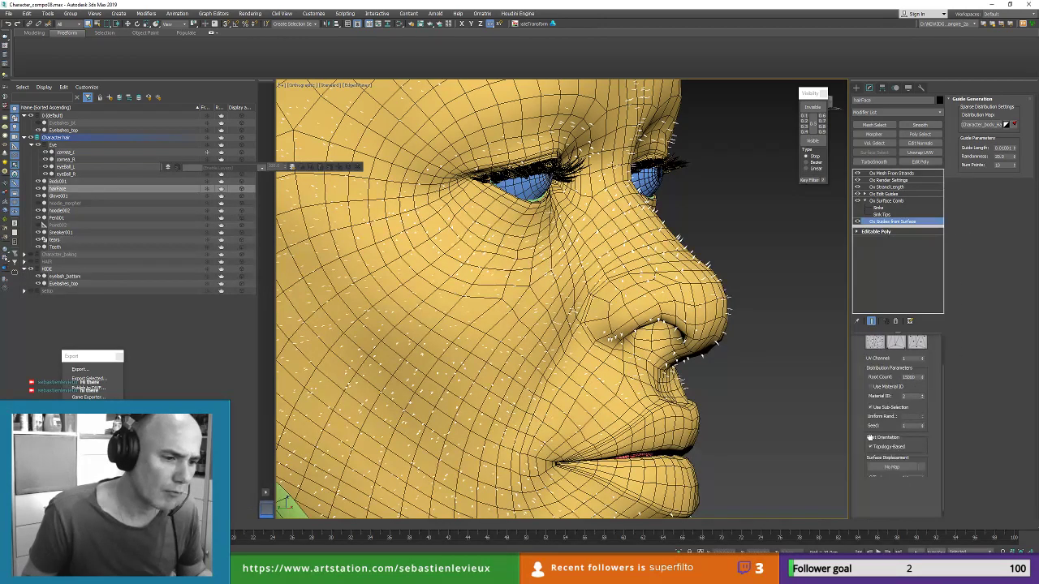
pyautogui.scroll(2, 870, 438)
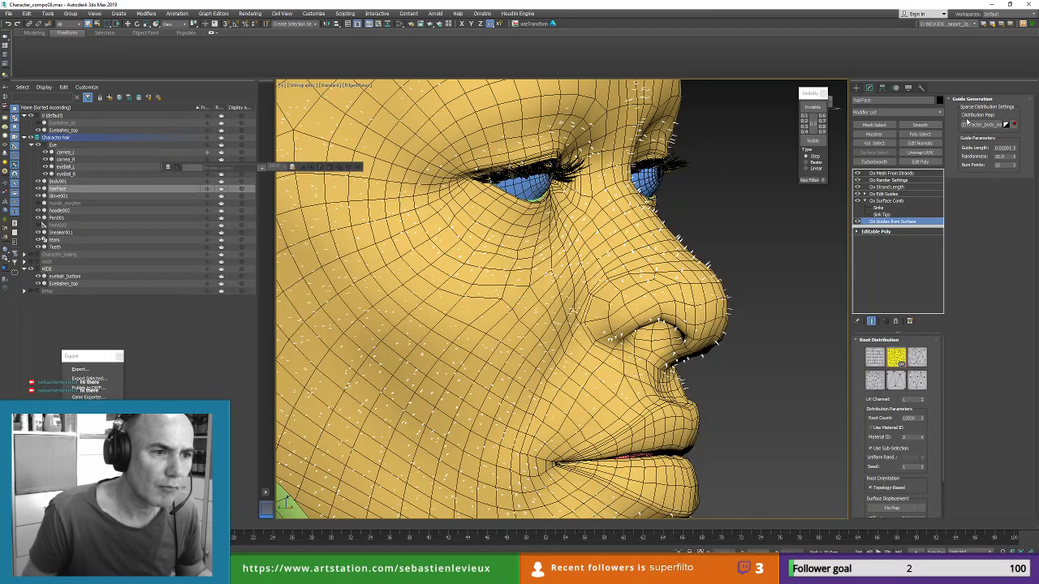
pyautogui.scroll(-2, 865, 437)
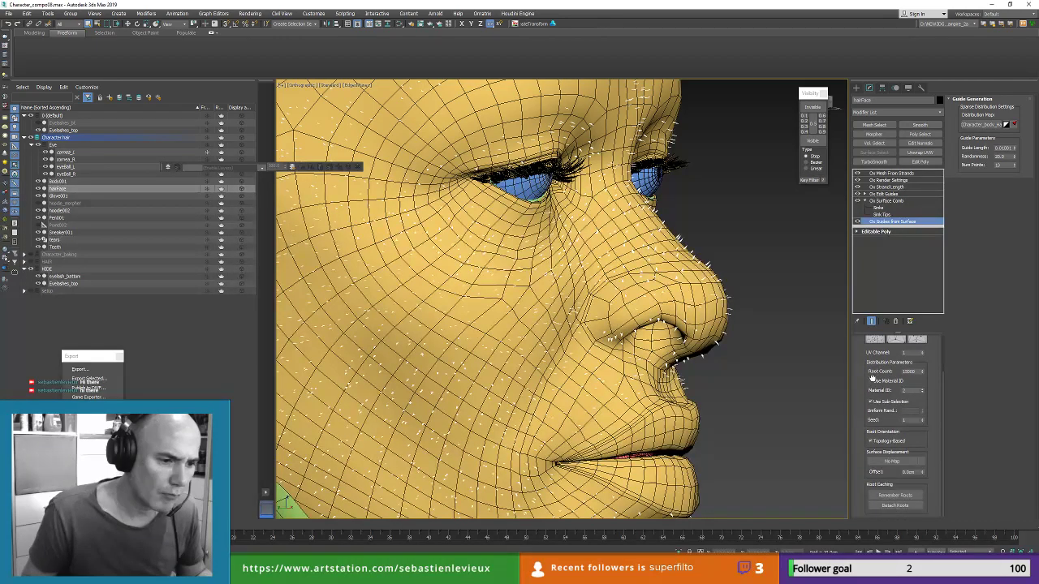
pyautogui.moveTo(873, 378); pyautogui.dragTo(877, 428)
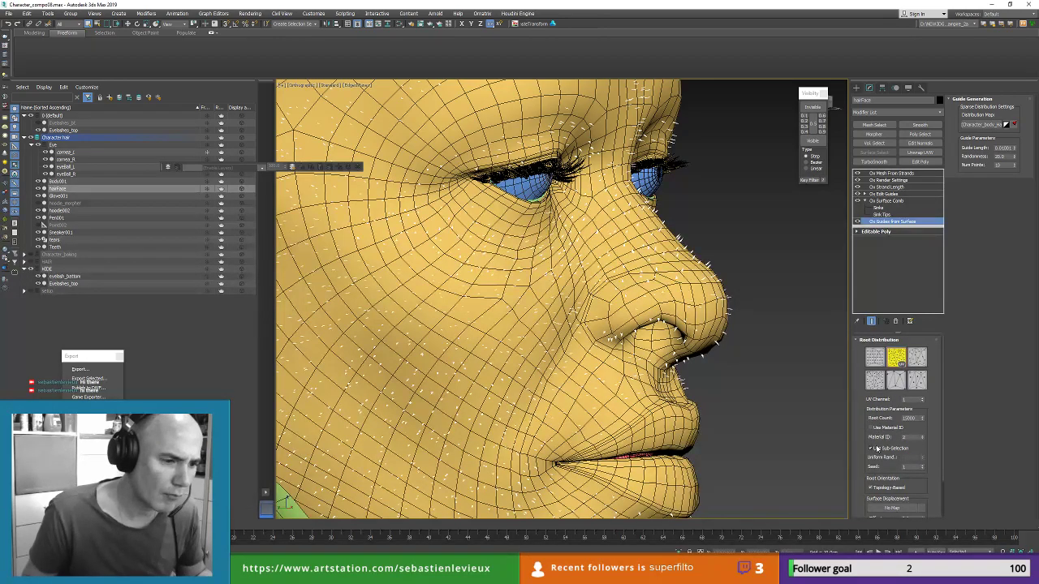
# Step: Isolate the facial hair object and inspect how the strands are distributed over the head
pyautogui.scroll(-10, 682, 197)
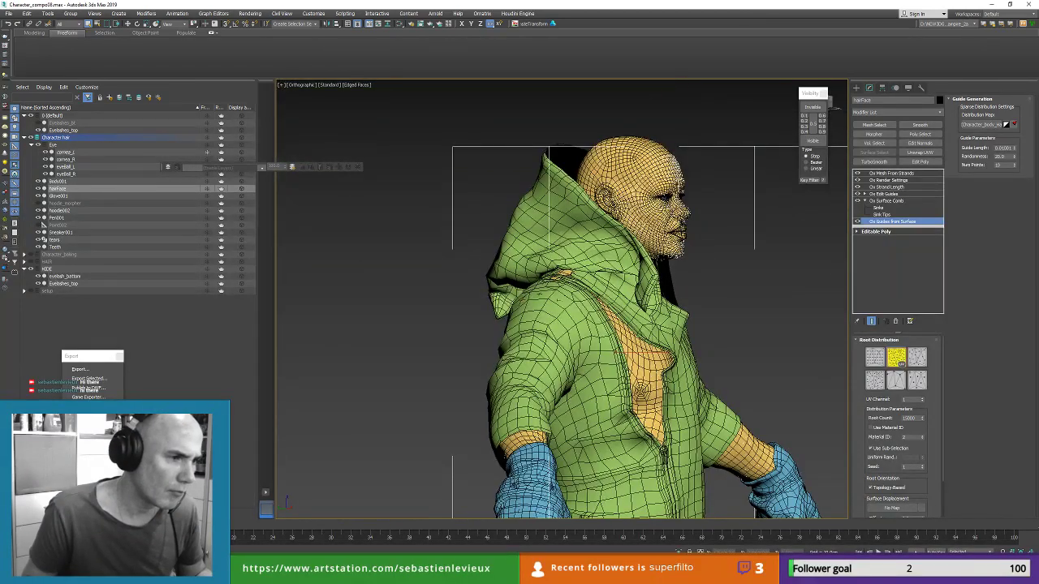
pyautogui.hotkey('alt', 'q')
pyautogui.keyDown('alt'); pyautogui.moveTo(610, 253); pyautogui.dragTo(605, 227, button='middle'); pyautogui.keyUp('alt')
pyautogui.scroll(-4, 543, 265)
pyautogui.scroll(5, 597, 163)
pyautogui.scroll(7, 604, 227)
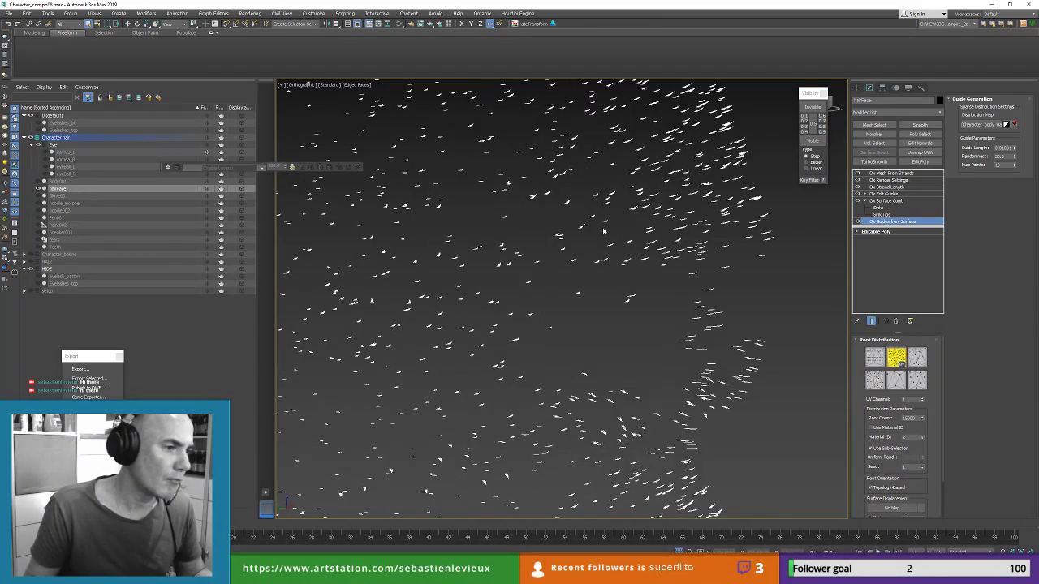
pyautogui.scroll(-4, 605, 227)
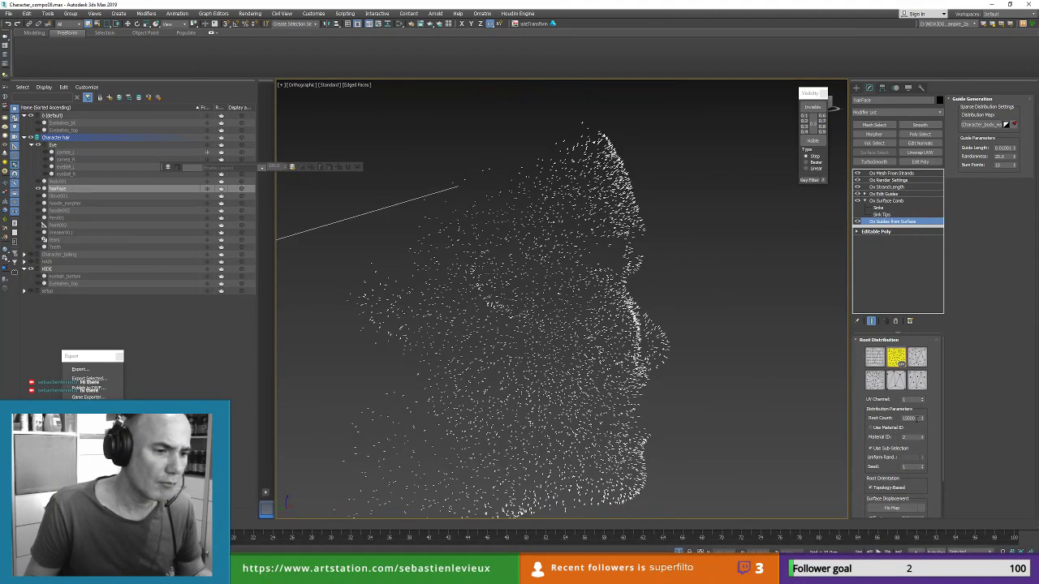
# Step: Set the Root Count in Ox Guides from Surface to 35000 and check the strand density over the head and body
pyautogui.doubleClick(910, 419)
pyautogui.write('3500')
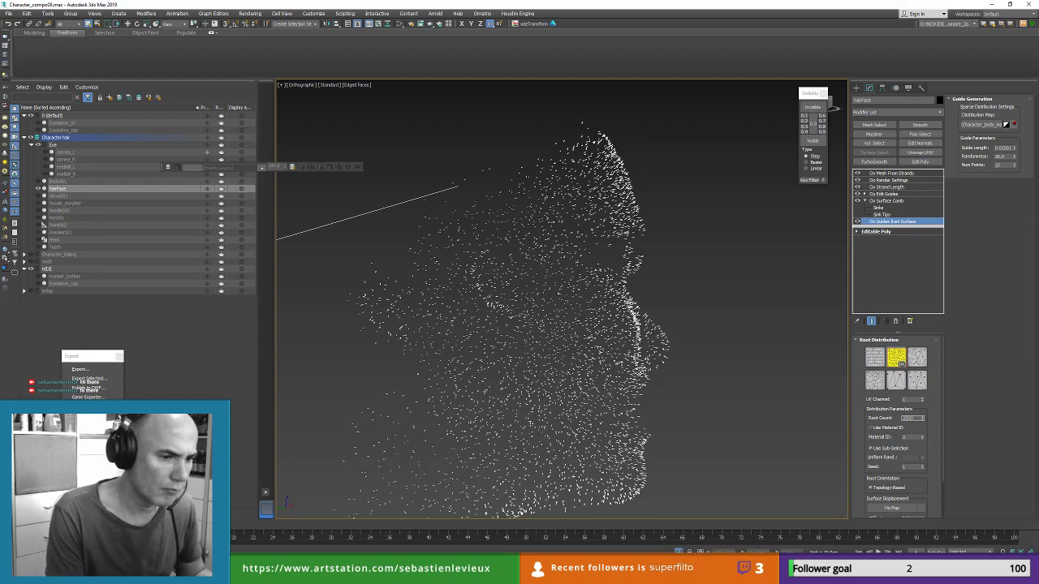
pyautogui.press('Return')
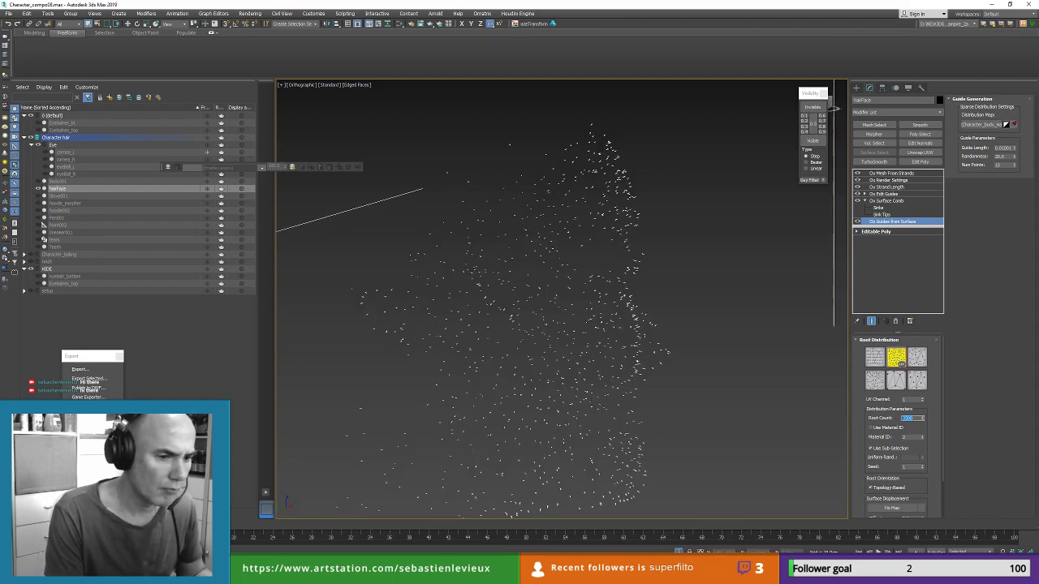
pyautogui.write('35000')
pyautogui.press('Return')
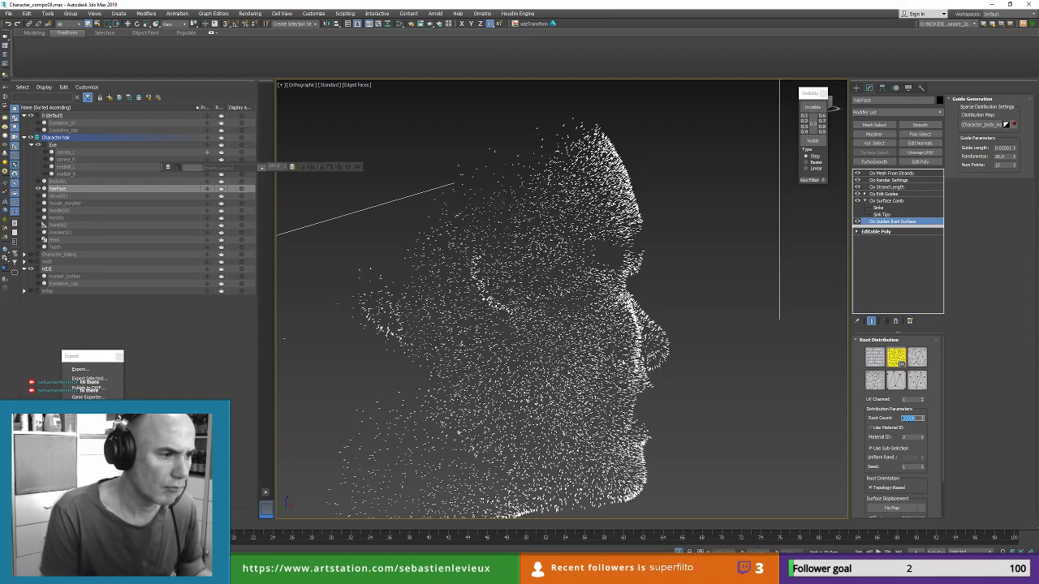
pyautogui.scroll(-7, 587, 252)
pyautogui.scroll(-2, 588, 253)
pyautogui.keyDown('alt'); pyautogui.moveTo(588, 253); pyautogui.dragTo(579, 229, button='middle'); pyautogui.keyUp('alt')
pyautogui.scroll(10, 567, 224)
pyautogui.scroll(-9, 566, 224)
pyautogui.scroll(-5, 595, 230)
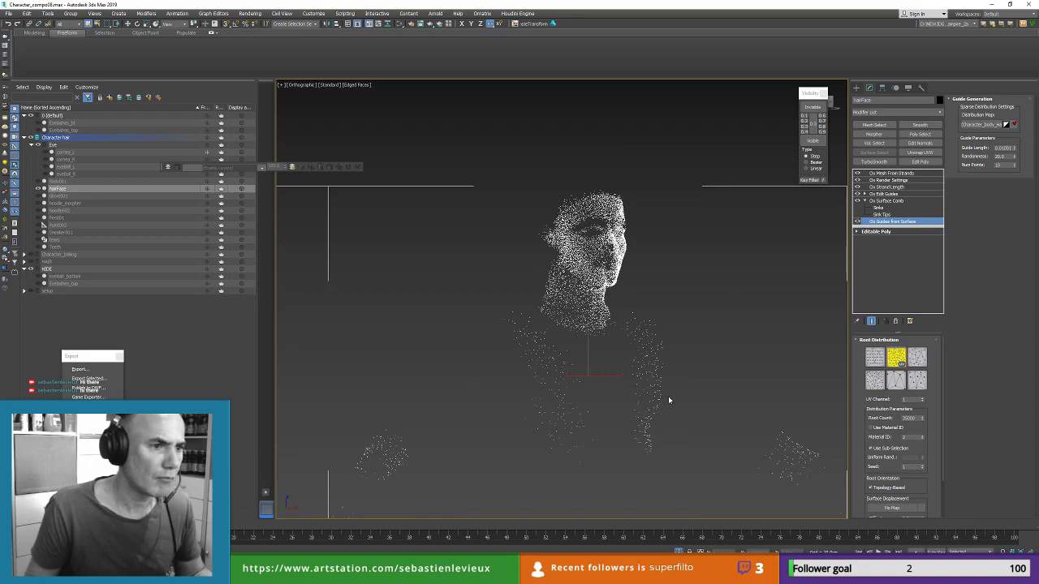
# Step: Exit isolation and select all the visible character meshes, adding the hidden lower eyelashes in the default layer
pyautogui.click(679, 552)
pyautogui.scroll(-8, 618, 203)
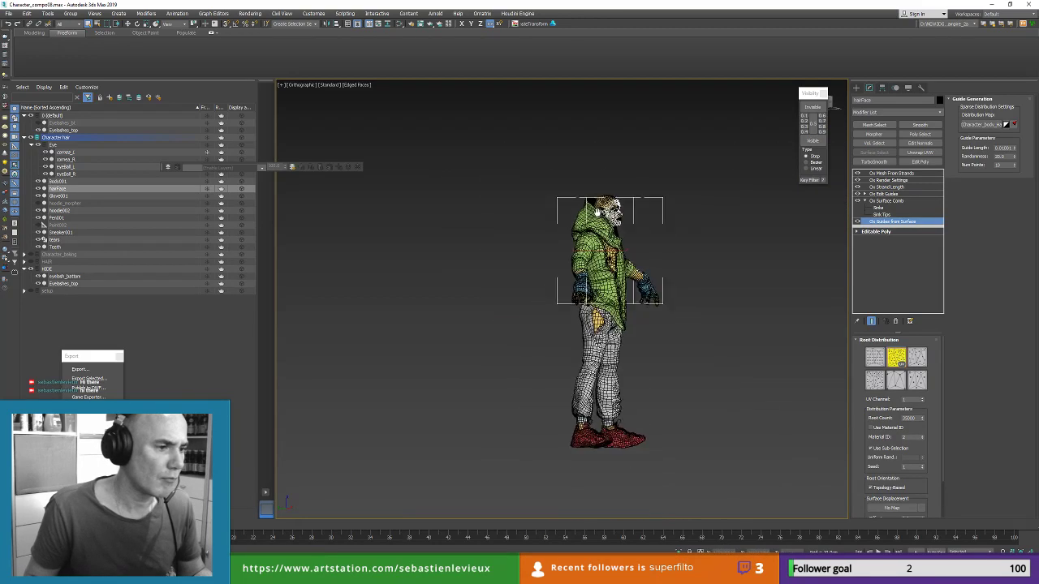
pyautogui.moveTo(618, 203); pyautogui.dragTo(594, 163, button='middle')
pyautogui.moveTo(487, 104); pyautogui.dragTo(716, 426)
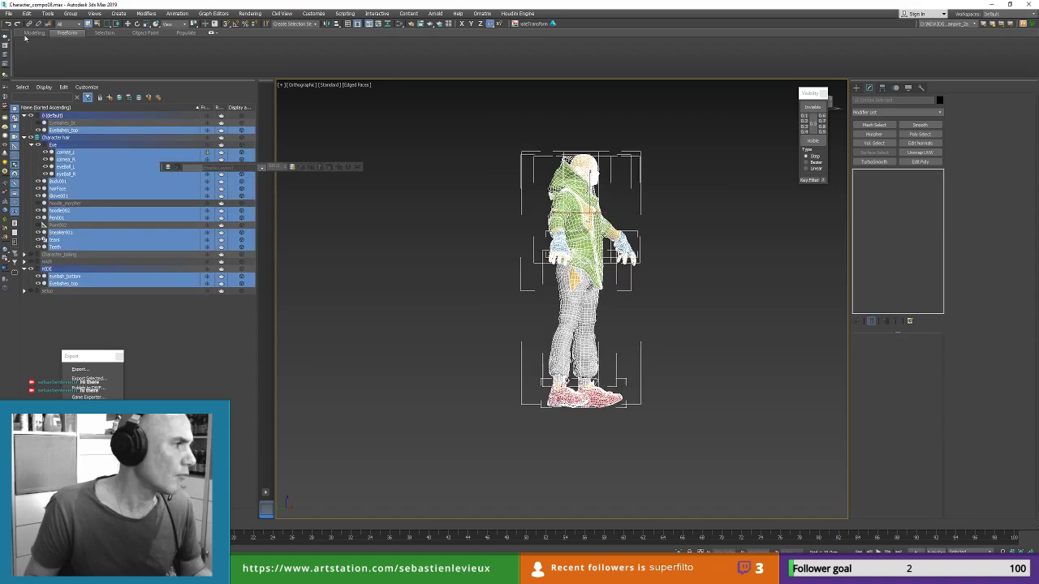
pyautogui.keyDown('ctrl'); pyautogui.click(56, 123); pyautogui.keyUp('ctrl')
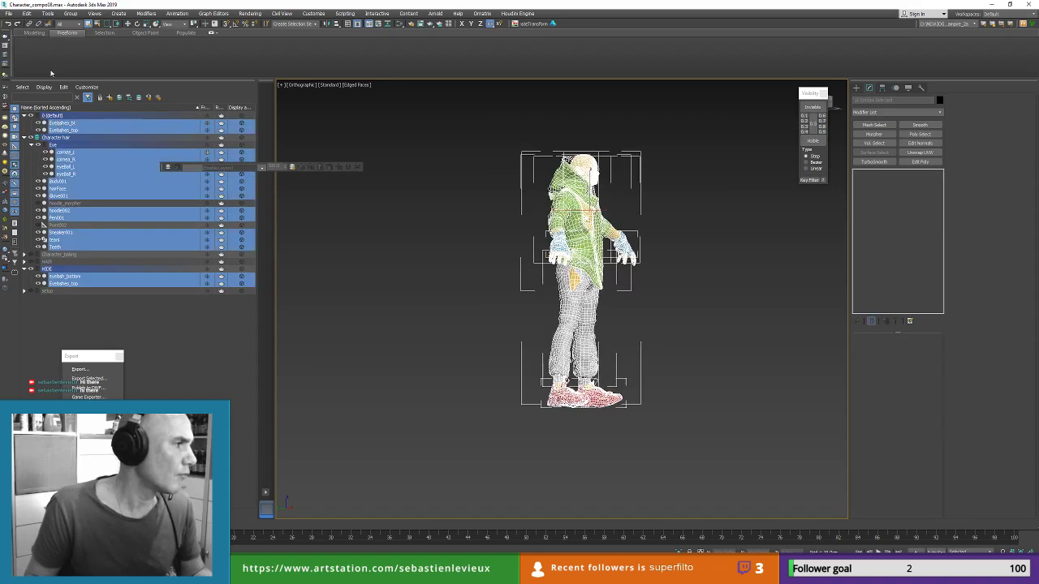
# Step: Export the selected objects as FBX over Full Chara.FBX, keeping the current FBX export options, and dismiss the warnings
pyautogui.click(10, 14)
pyautogui.moveTo(30, 135)
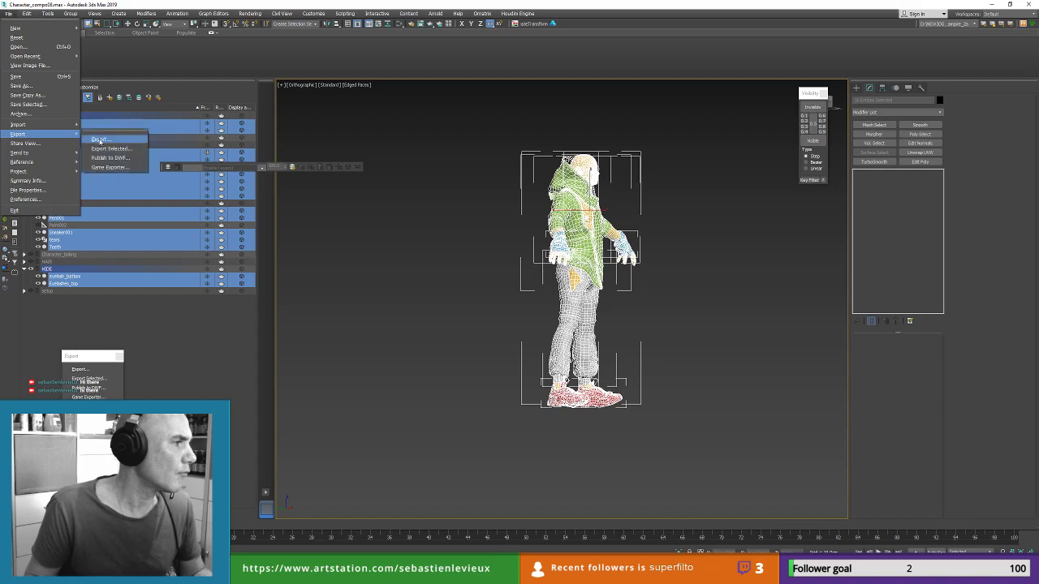
pyautogui.click(106, 149)
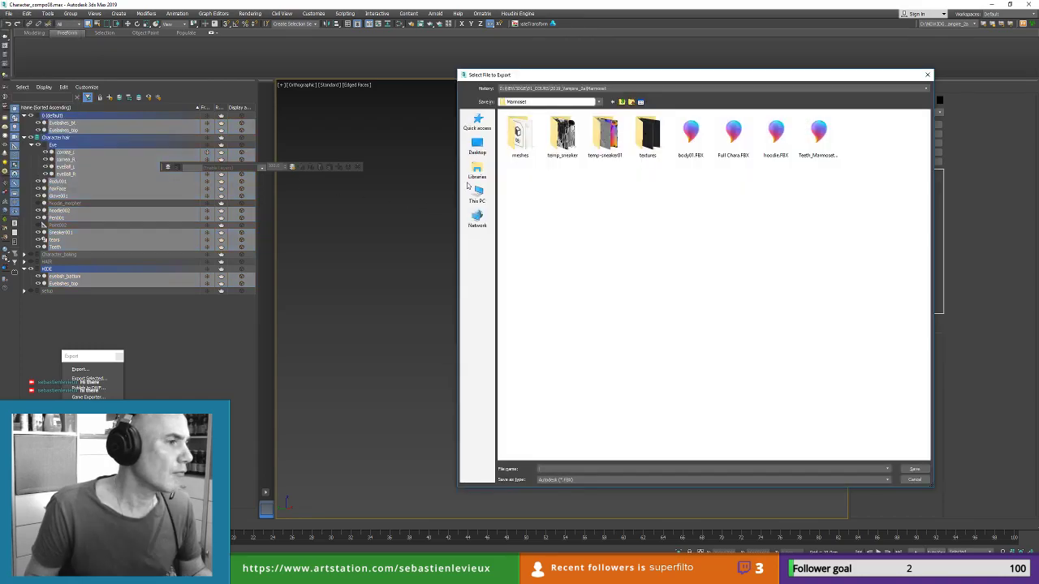
pyautogui.doubleClick(733, 134)
pyautogui.click(540, 318)
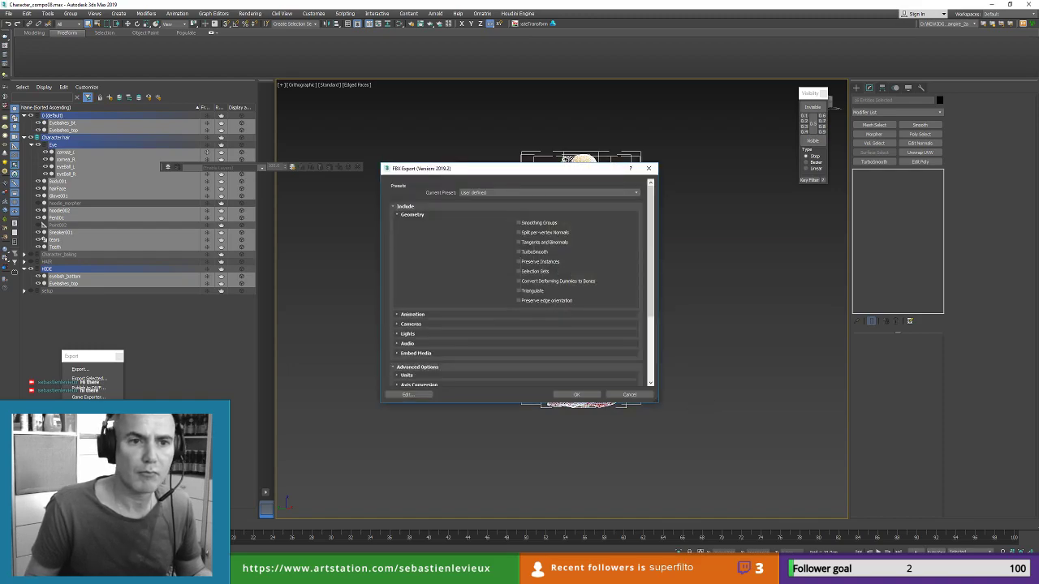
pyautogui.click(585, 394)
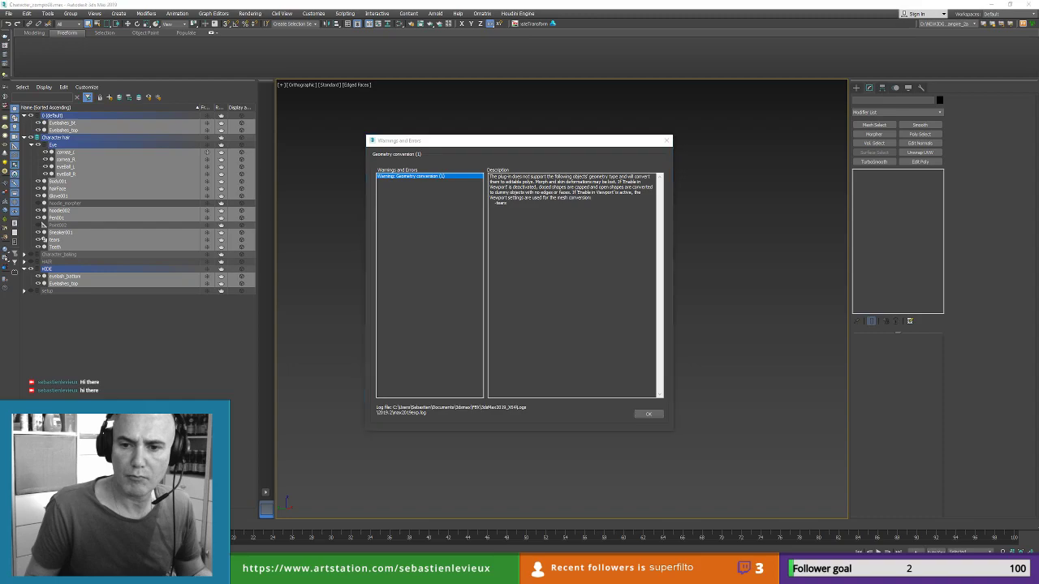
pyautogui.click(647, 414)
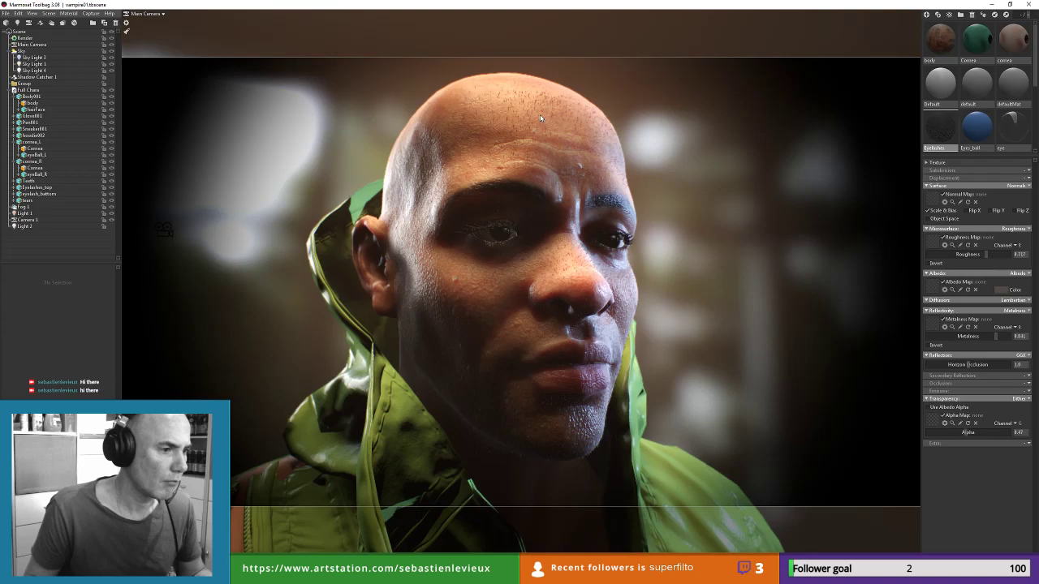
# Step: In Marmoset Toolbag, select the facial hair mesh and set its hairFace material's albedo color to a pale pink
pyautogui.click(540, 118)
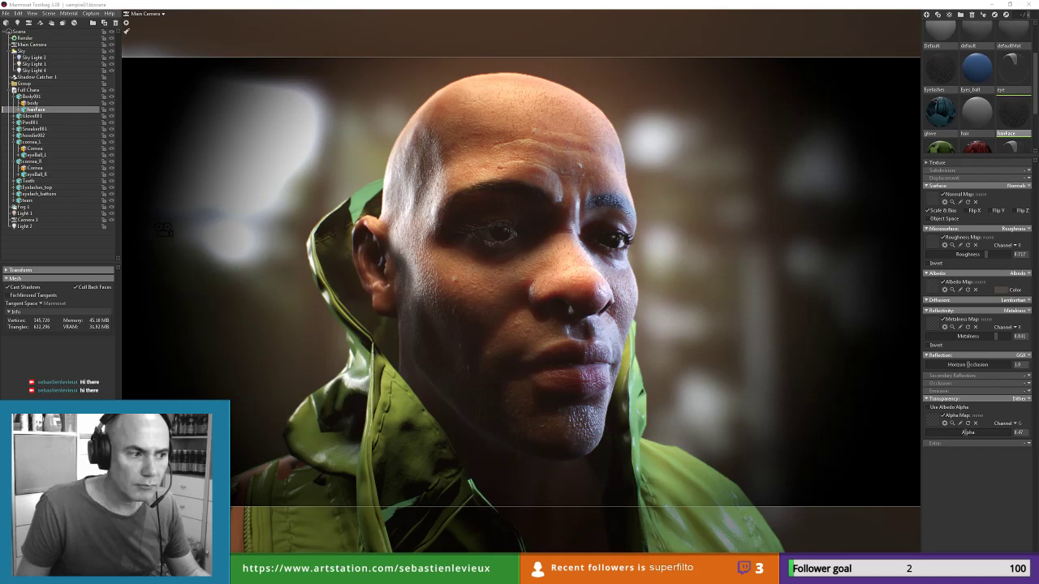
pyautogui.click(1002, 289)
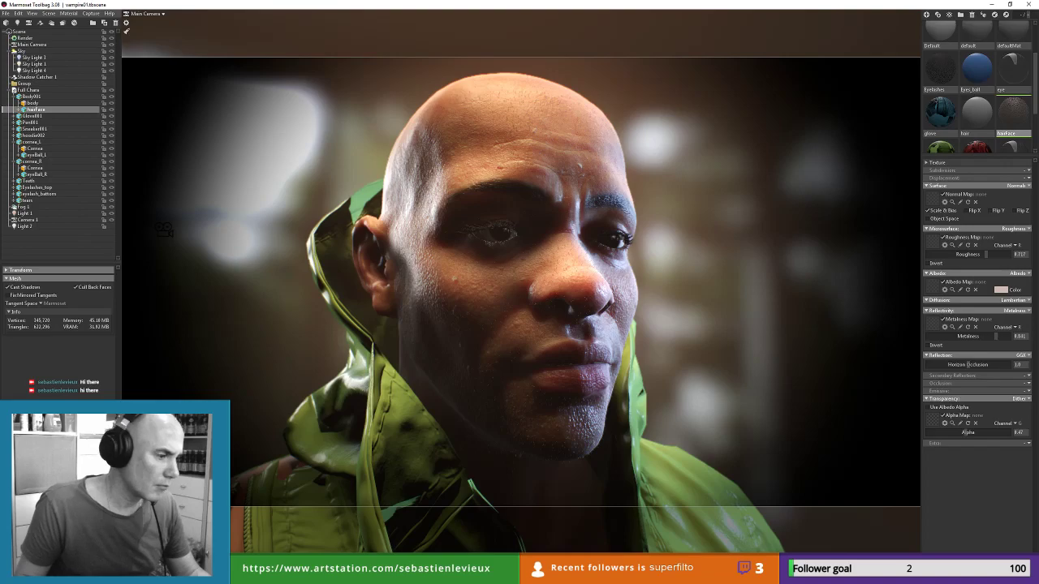
# Step: Switch to 3ds Max and increase the Length in the Ox Strand Length modifier of the facial hair
pyautogui.hotkey('alt', 'Tab')
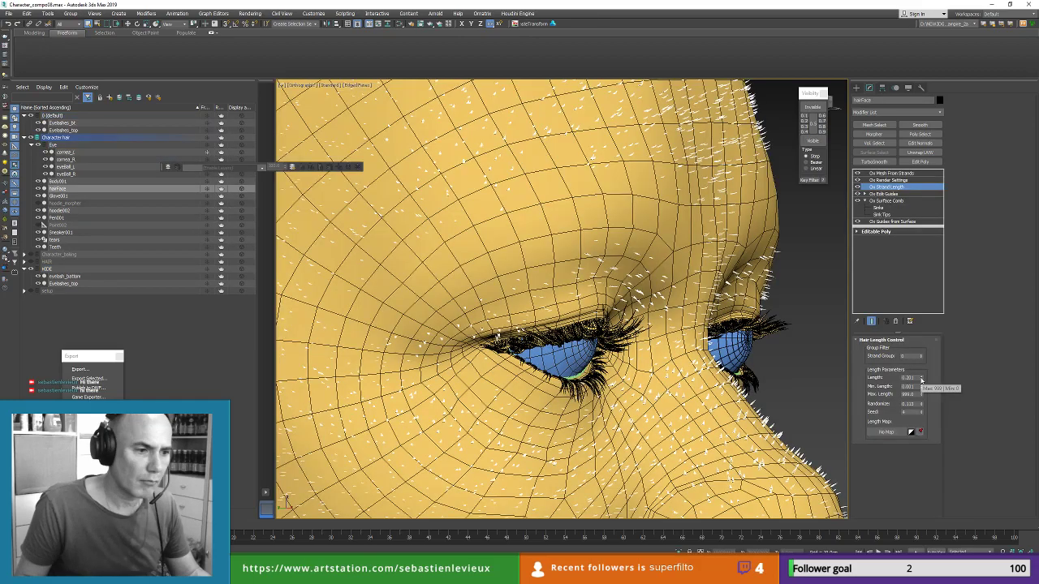
pyautogui.moveTo(921, 378)
pyautogui.mouseDown()
pyautogui.moveTo(921, 341)
pyautogui.moveTo(922, 359)
pyautogui.mouseUp()
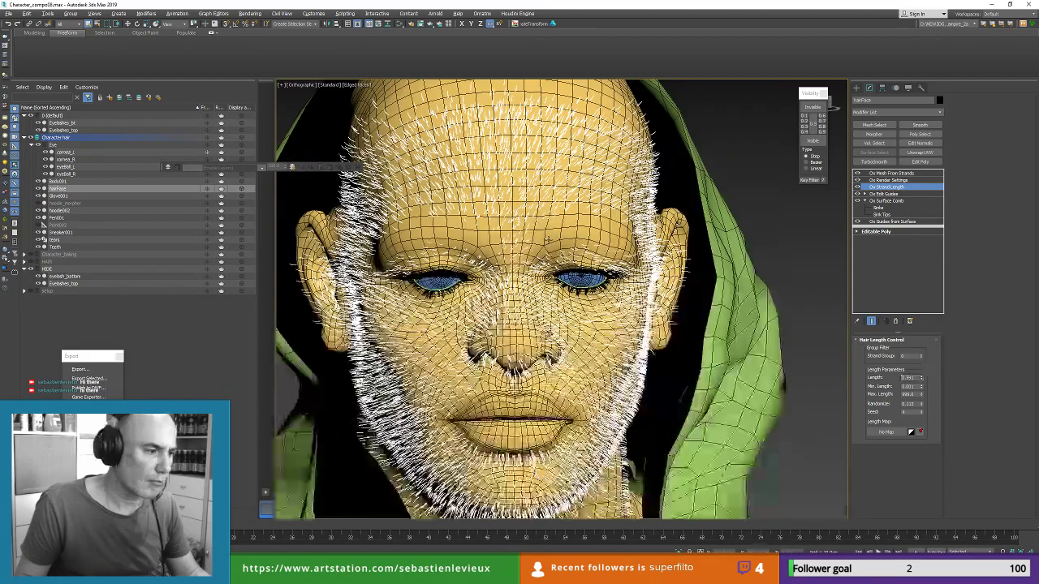
pyautogui.keyDown('alt'); pyautogui.moveTo(463, 245); pyautogui.dragTo(610, 239, button='middle'); pyautogui.keyUp('alt')
# Step: Raise the Root Count in Ox Guides from Surface to make the facial strands denser, and check the coverage on the face
pyautogui.click(884, 221)
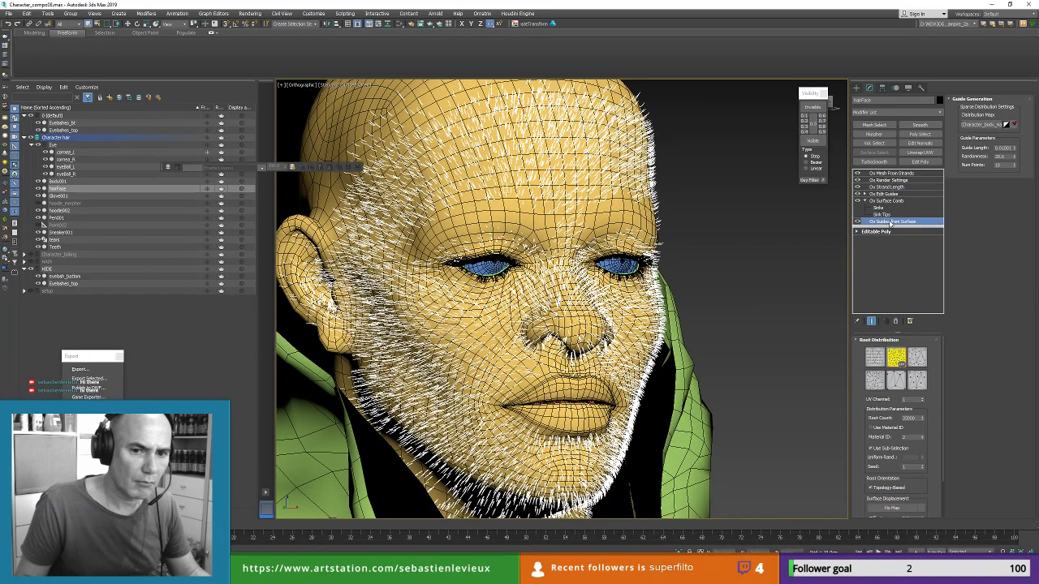
pyautogui.click(921, 417)
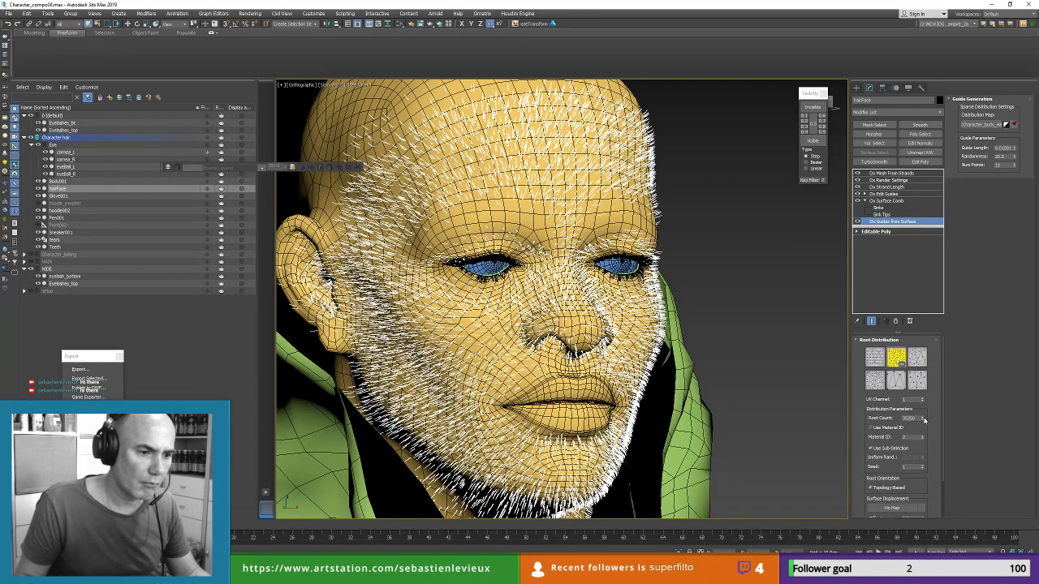
pyautogui.moveTo(923, 418); pyautogui.dragTo(922, 399)
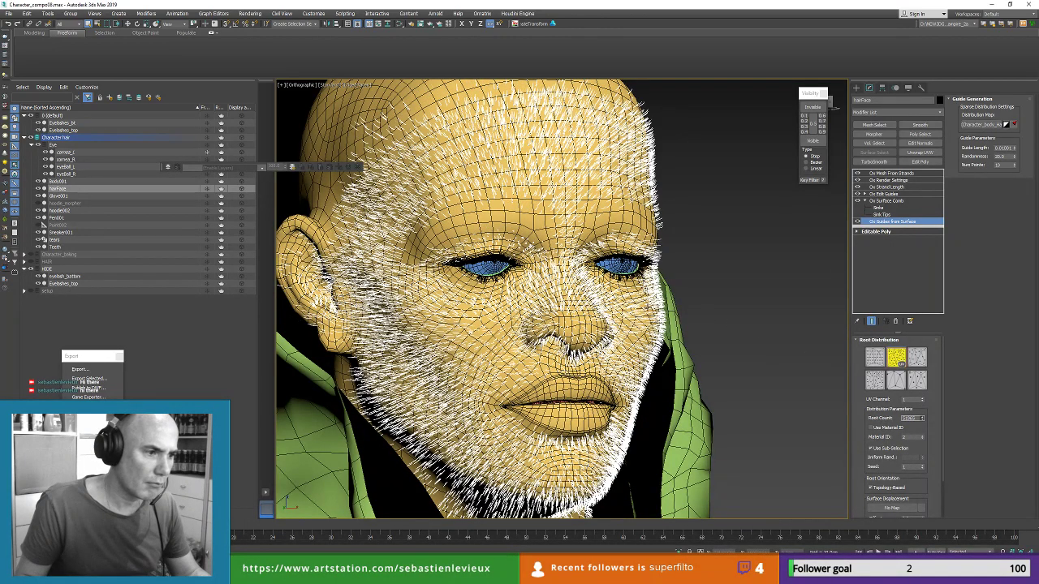
pyautogui.scroll(-3, 680, 156)
pyautogui.keyDown('alt'); pyautogui.moveTo(614, 263); pyautogui.dragTo(679, 265, button='middle'); pyautogui.keyUp('alt')
pyautogui.scroll(5, 679, 265)
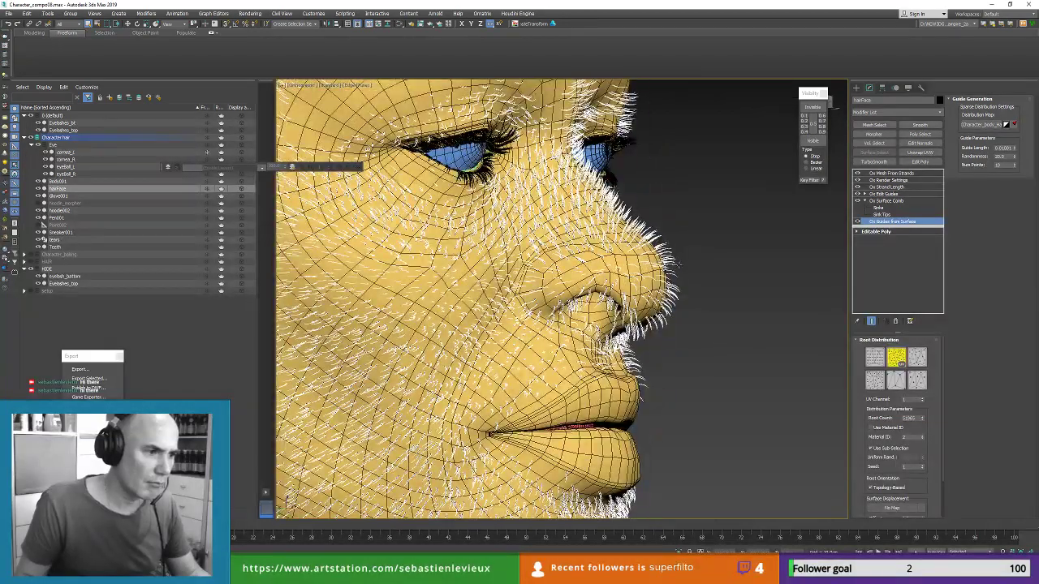
# Step: Activate guide brushing in the Ox Edit Guides modifier with the end result of the stack shown
pyautogui.click(883, 195)
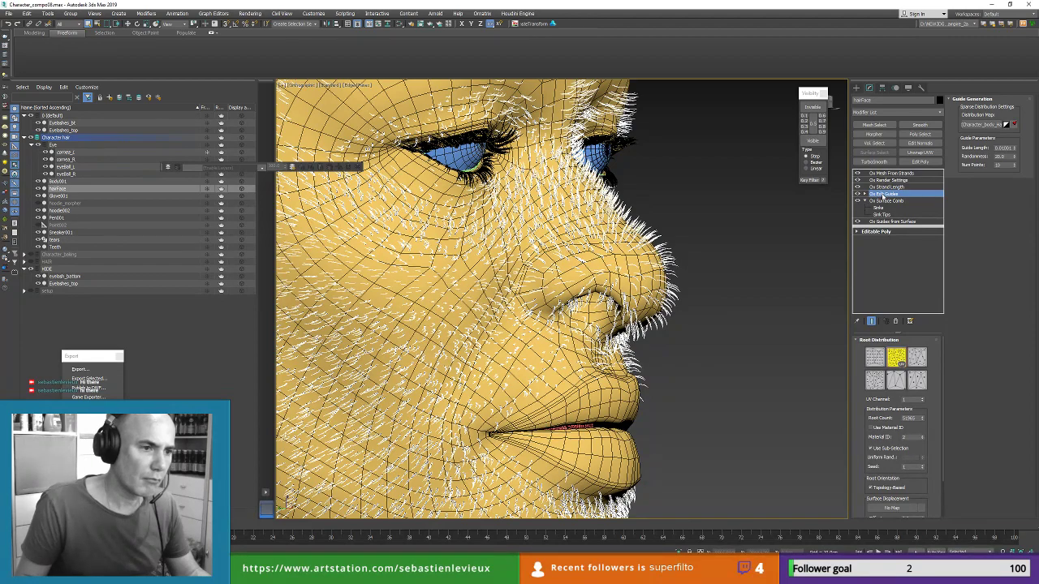
pyautogui.click(908, 355)
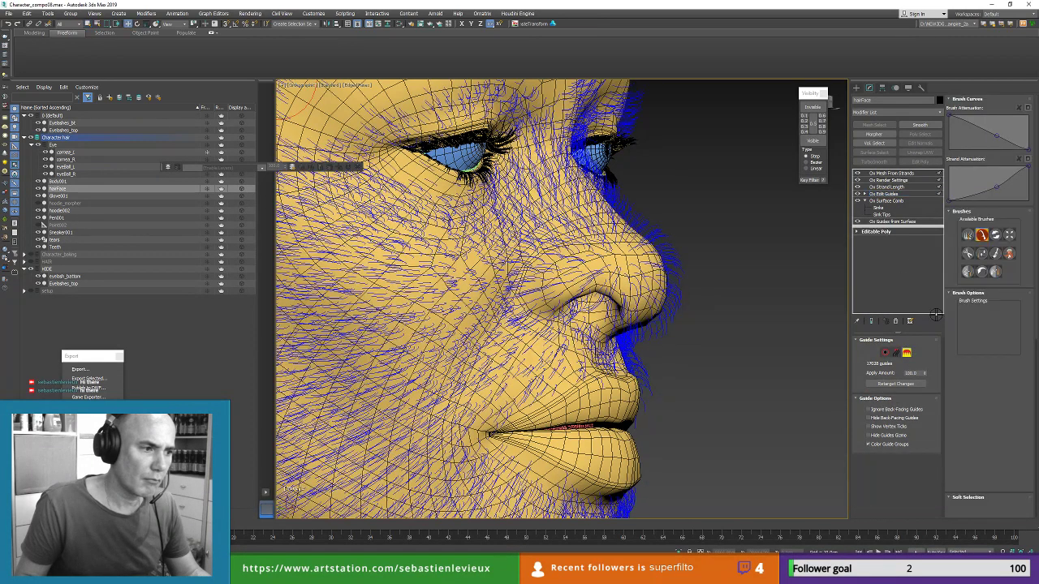
pyautogui.click(872, 321)
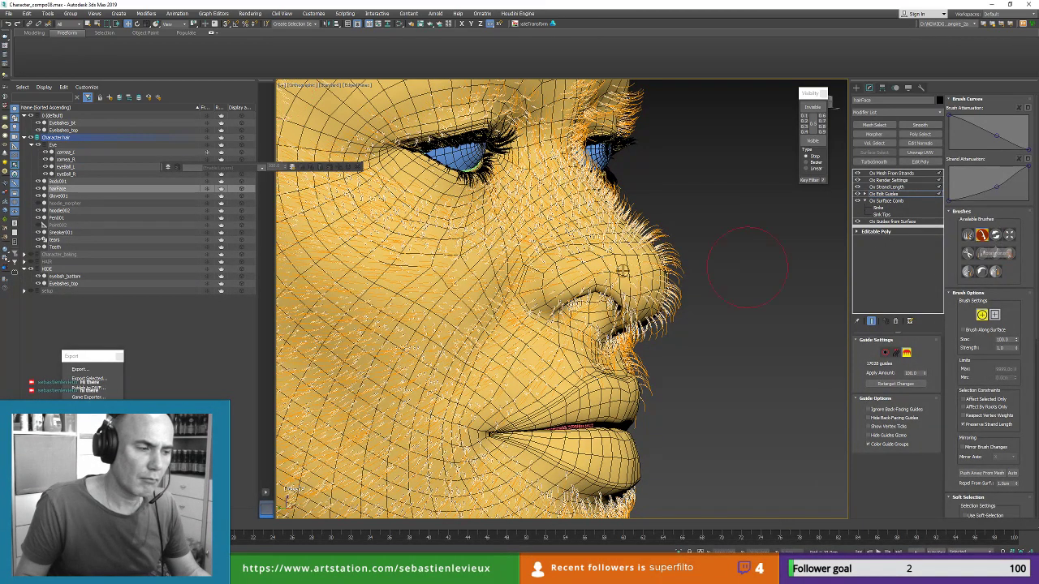
# Step: Comb the guides along the right side of the character's face, over the temple and cheek
pyautogui.scroll(-2, 622, 268)
pyautogui.moveTo(622, 268); pyautogui.dragTo(535, 290, button='middle')
pyautogui.keyDown('alt'); pyautogui.moveTo(834, 108); pyautogui.dragTo(849, 104, button='middle'); pyautogui.keyUp('alt')
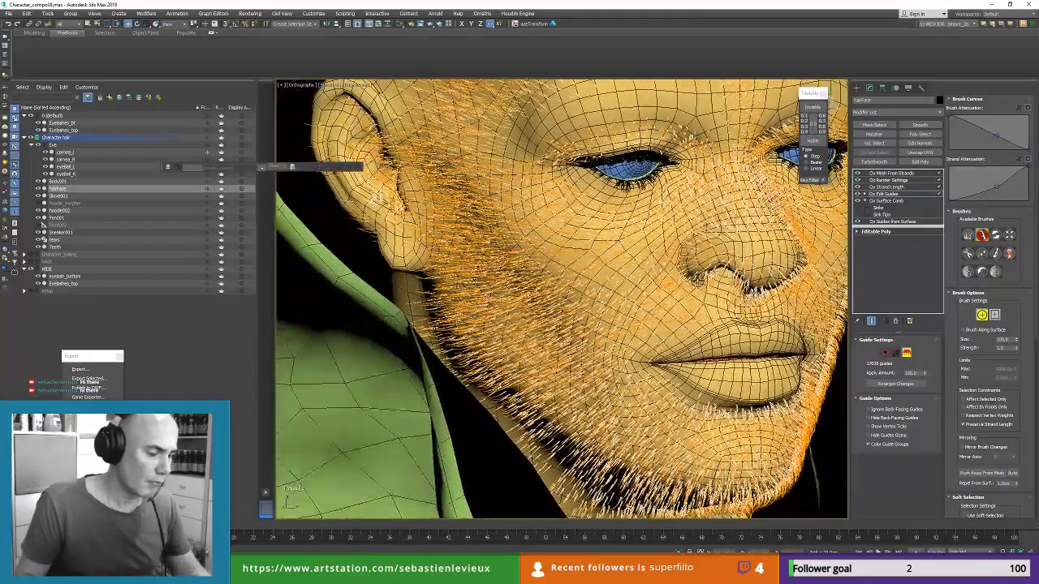
pyautogui.moveTo(584, 249)
pyautogui.keyDown('alt'); pyautogui.mouseDown(button='middle')
pyautogui.moveTo(540, 353)
pyautogui.moveTo(622, 301)
pyautogui.moveTo(560, 301)
pyautogui.moveTo(590, 301)
pyautogui.moveTo(626, 284)
pyautogui.moveTo(577, 307)
pyautogui.moveTo(538, 244)
pyautogui.mouseUp(button='middle'); pyautogui.keyUp('alt')
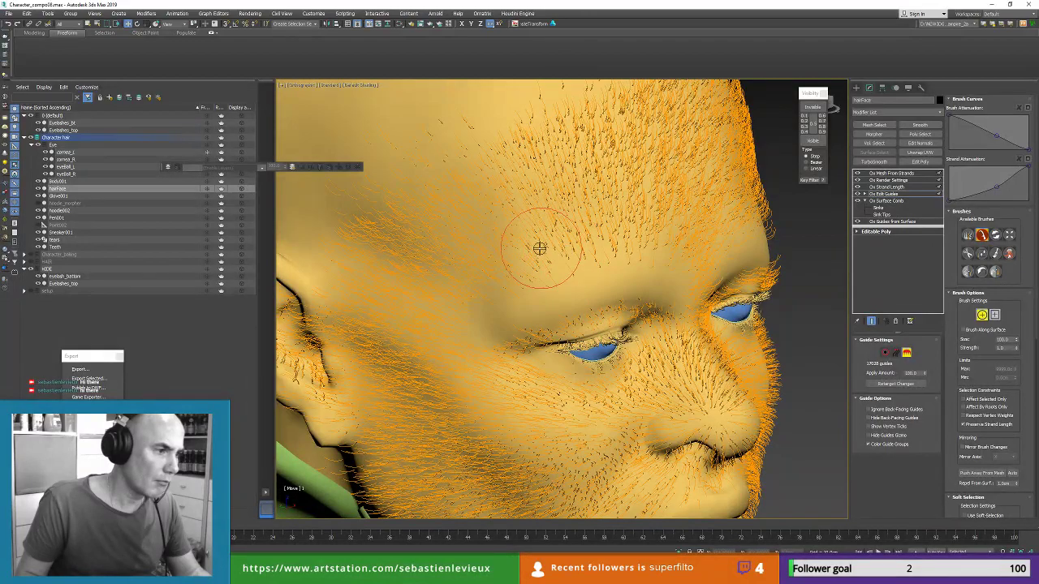
pyautogui.scroll(-5, 562, 252)
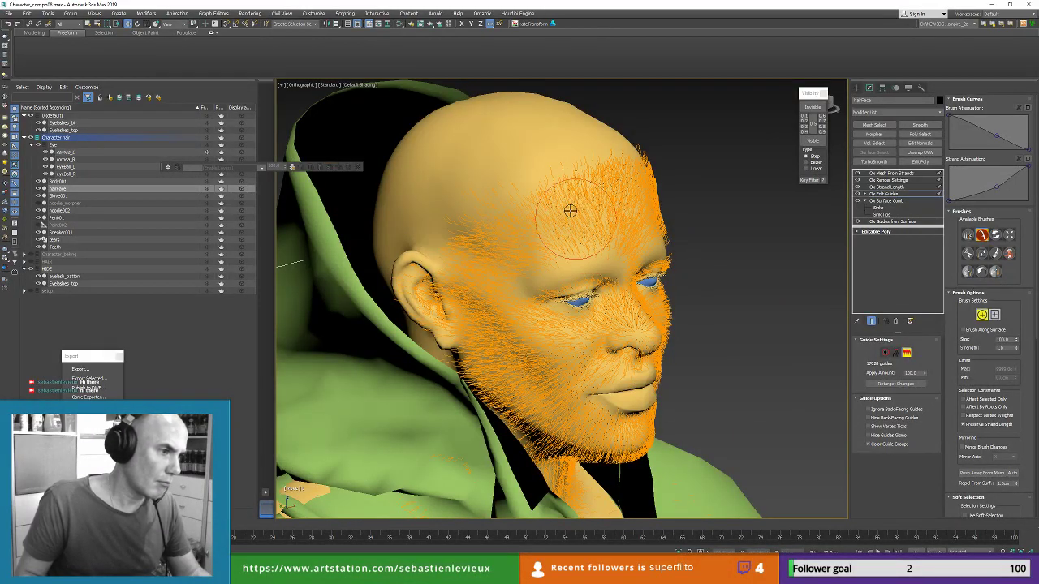
pyautogui.moveTo(612, 214)
pyautogui.keyDown('alt'); pyautogui.mouseDown(button='middle')
pyautogui.moveTo(591, 285)
pyautogui.moveTo(612, 302)
pyautogui.moveTo(711, 315)
pyautogui.moveTo(604, 324)
pyautogui.mouseUp(button='middle'); pyautogui.keyUp('alt')
pyautogui.scroll(3, 612, 302)
pyautogui.moveTo(570, 330)
pyautogui.mouseDown()
pyautogui.moveTo(569, 301)
pyautogui.moveTo(550, 301)
pyautogui.moveTo(522, 276)
pyautogui.moveTo(506, 301)
pyautogui.moveTo(453, 327)
pyautogui.moveTo(479, 373)
pyautogui.moveTo(467, 385)
pyautogui.moveTo(517, 405)
pyautogui.moveTo(439, 440)
pyautogui.mouseUp()
pyautogui.moveTo(395, 373)
pyautogui.mouseDown()
pyautogui.moveTo(372, 380)
pyautogui.moveTo(387, 318)
pyautogui.moveTo(365, 325)
pyautogui.moveTo(378, 289)
pyautogui.mouseUp()
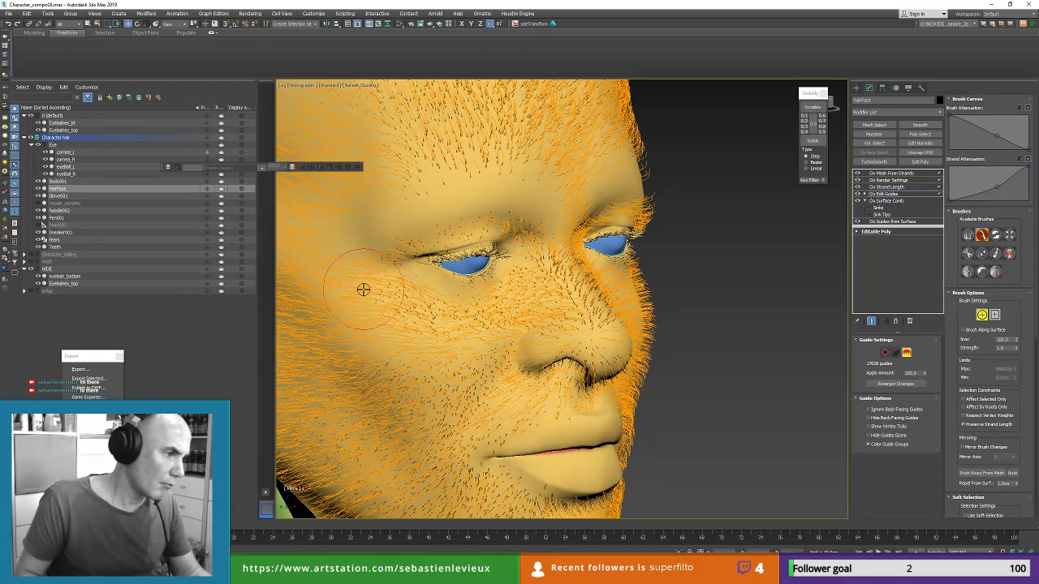
# Step: Reset the Randomize value in Ox Strand Length to 0.0 and check the strands in profile
pyautogui.moveTo(364, 287)
pyautogui.keyDown('alt'); pyautogui.mouseDown(button='middle')
pyautogui.moveTo(586, 294)
pyautogui.moveTo(554, 302)
pyautogui.moveTo(660, 308)
pyautogui.mouseUp(button='middle'); pyautogui.keyUp('alt')
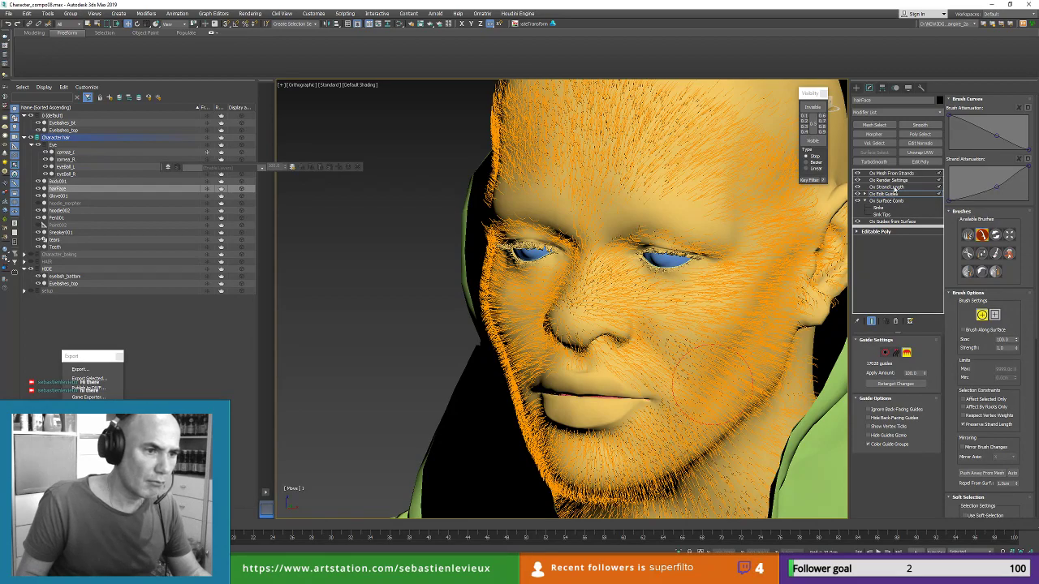
pyautogui.click(893, 187)
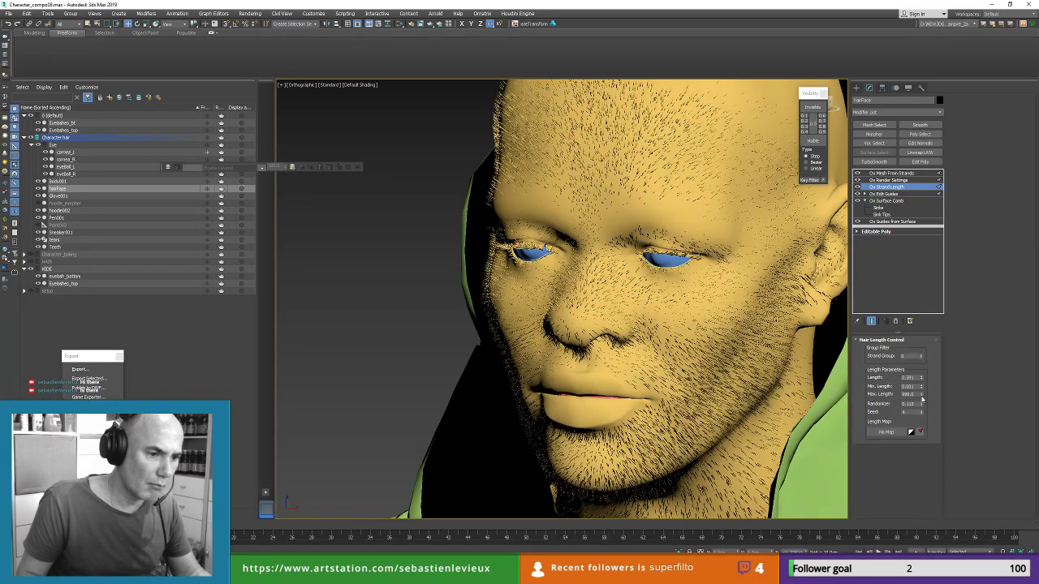
pyautogui.rightClick(921, 404)
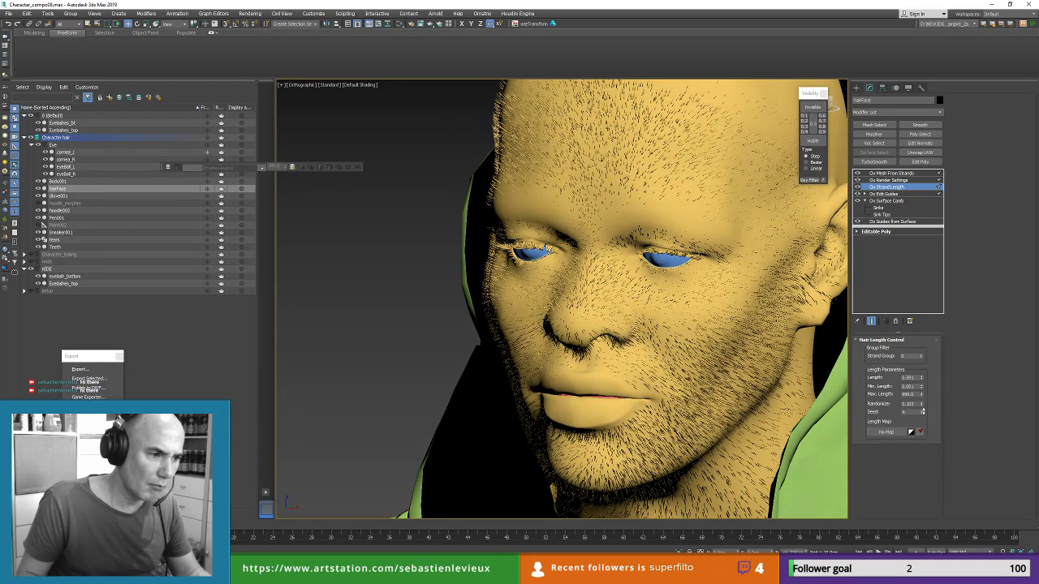
pyautogui.keyDown('alt'); pyautogui.moveTo(699, 349); pyautogui.dragTo(658, 337, button='middle'); pyautogui.keyUp('alt')
pyautogui.scroll(8, 658, 336)
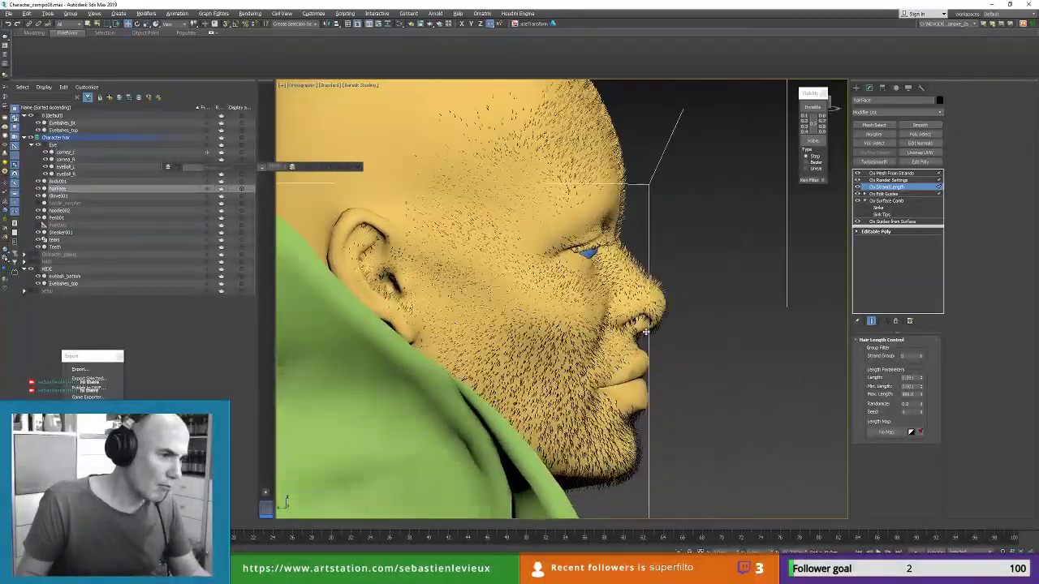
pyautogui.keyDown('alt'); pyautogui.moveTo(647, 288); pyautogui.dragTo(660, 282, button='middle'); pyautogui.keyUp('alt')
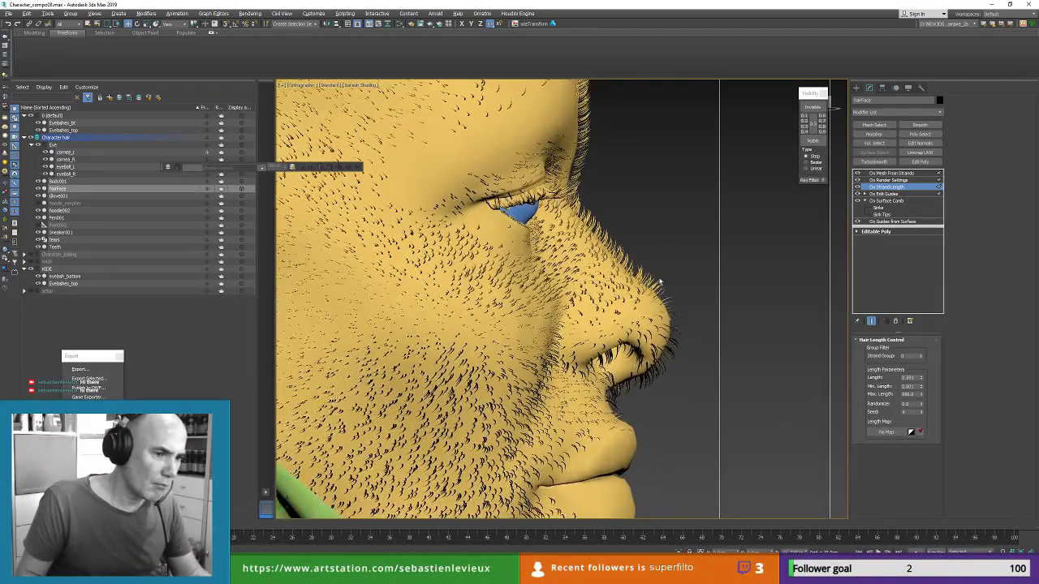
# Step: In Ox Edit Guides, comb the guides along the bridge and tip of the nose
pyautogui.click(885, 194)
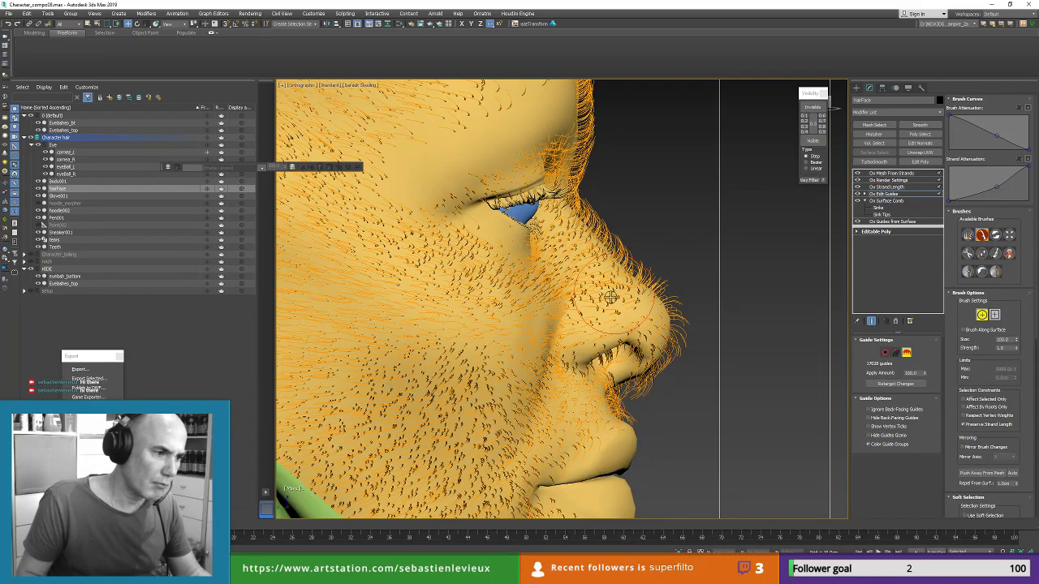
pyautogui.moveTo(616, 238)
pyautogui.mouseDown()
pyautogui.moveTo(621, 229)
pyautogui.moveTo(630, 240)
pyautogui.mouseUp()
pyautogui.moveTo(654, 281)
pyautogui.mouseDown()
pyautogui.moveTo(662, 271)
pyautogui.moveTo(675, 289)
pyautogui.moveTo(667, 302)
pyautogui.moveTo(653, 269)
pyautogui.moveTo(687, 336)
pyautogui.mouseUp()
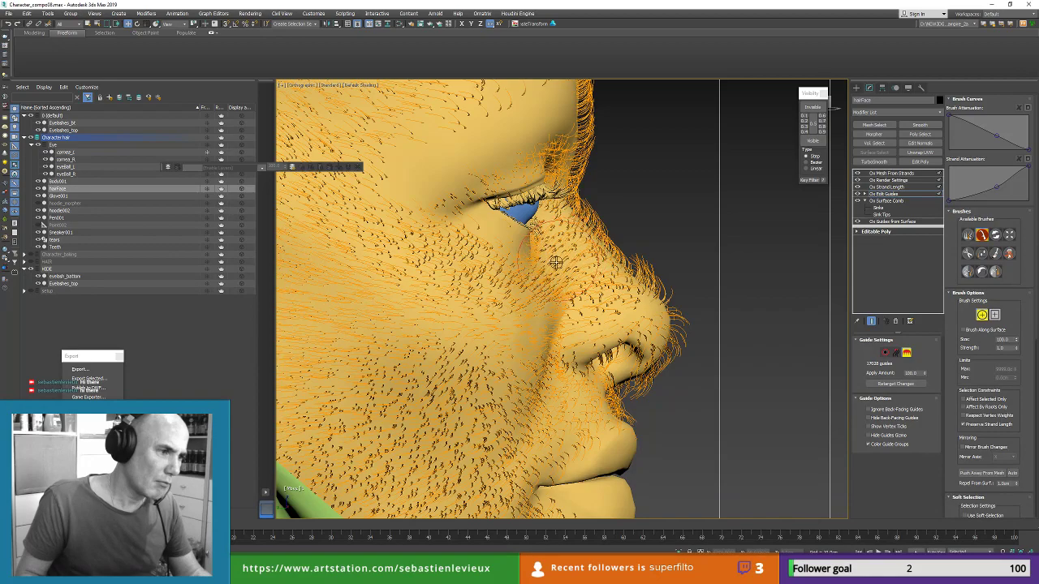
# Step: Comb the guides in front of the character's left ear toward the cheek
pyautogui.scroll(-3, 600, 226)
pyautogui.moveTo(600, 226); pyautogui.dragTo(664, 341, button='middle')
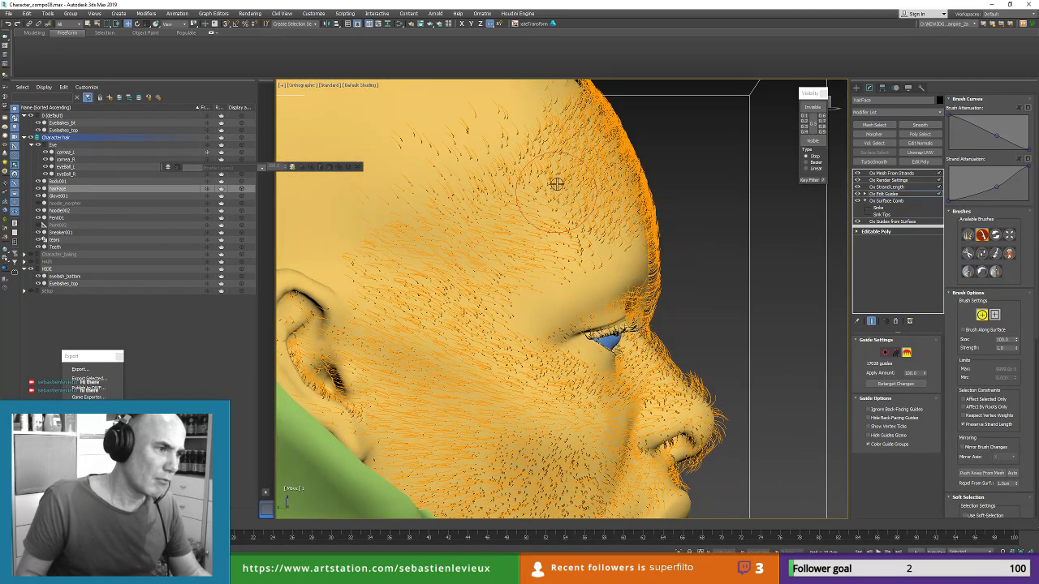
pyautogui.scroll(-3, 479, 242)
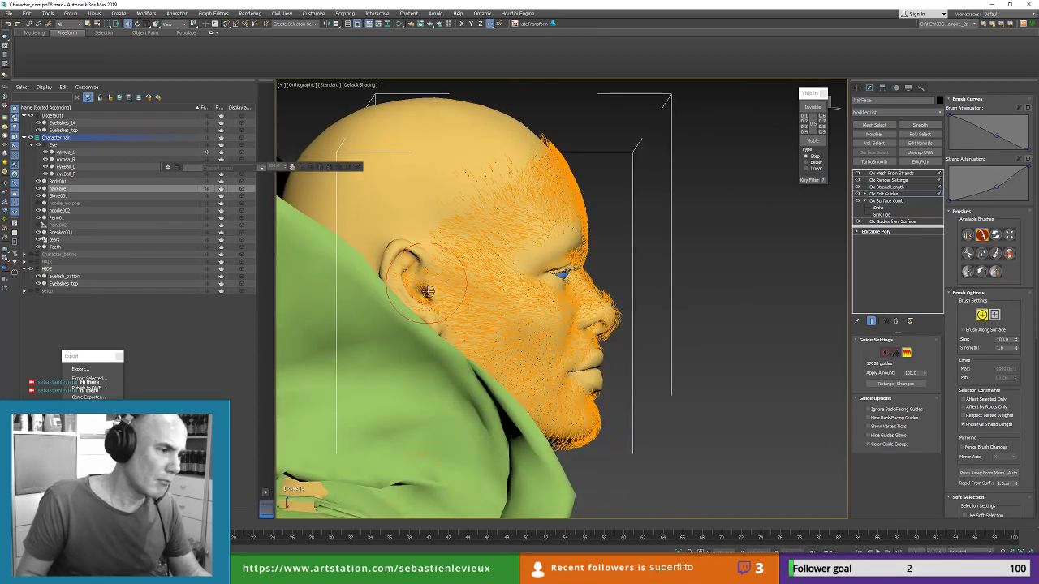
pyautogui.keyDown('alt'); pyautogui.moveTo(566, 372); pyautogui.dragTo(520, 325, button='middle'); pyautogui.keyUp('alt')
pyautogui.scroll(4, 516, 419)
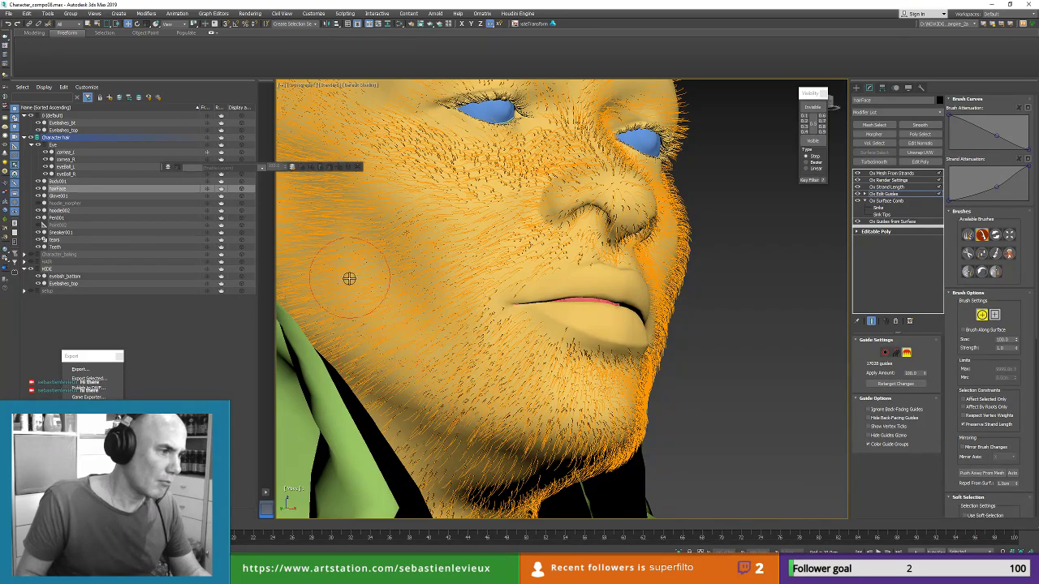
pyautogui.keyDown('alt'); pyautogui.moveTo(359, 290); pyautogui.dragTo(428, 269, button='middle'); pyautogui.keyUp('alt')
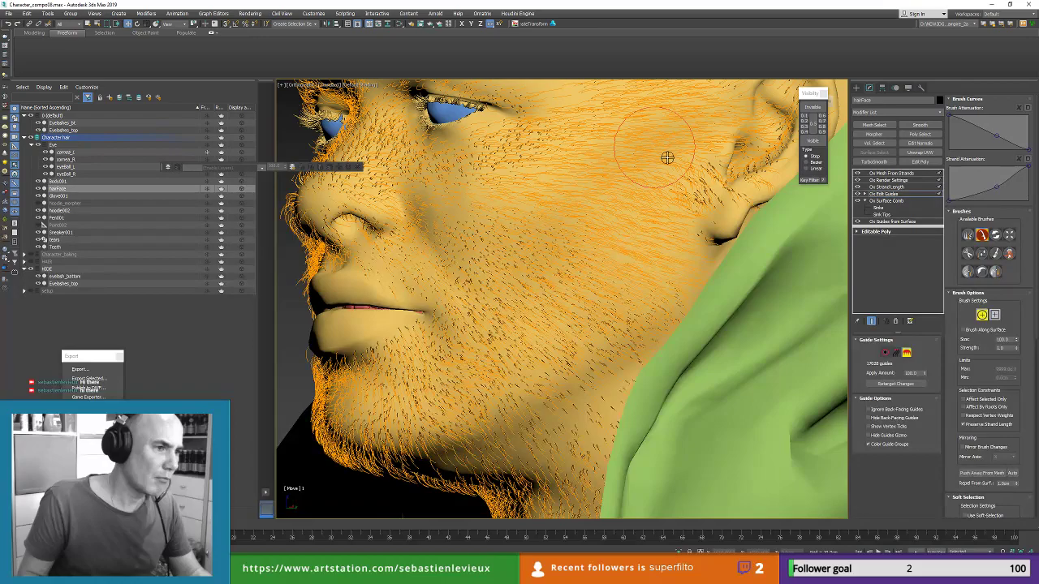
pyautogui.keyDown('alt'); pyautogui.moveTo(665, 190); pyautogui.dragTo(567, 327, button='middle'); pyautogui.keyUp('alt')
pyautogui.moveTo(701, 200)
pyautogui.mouseDown()
pyautogui.moveTo(651, 268)
pyautogui.moveTo(617, 278)
pyautogui.mouseUp()
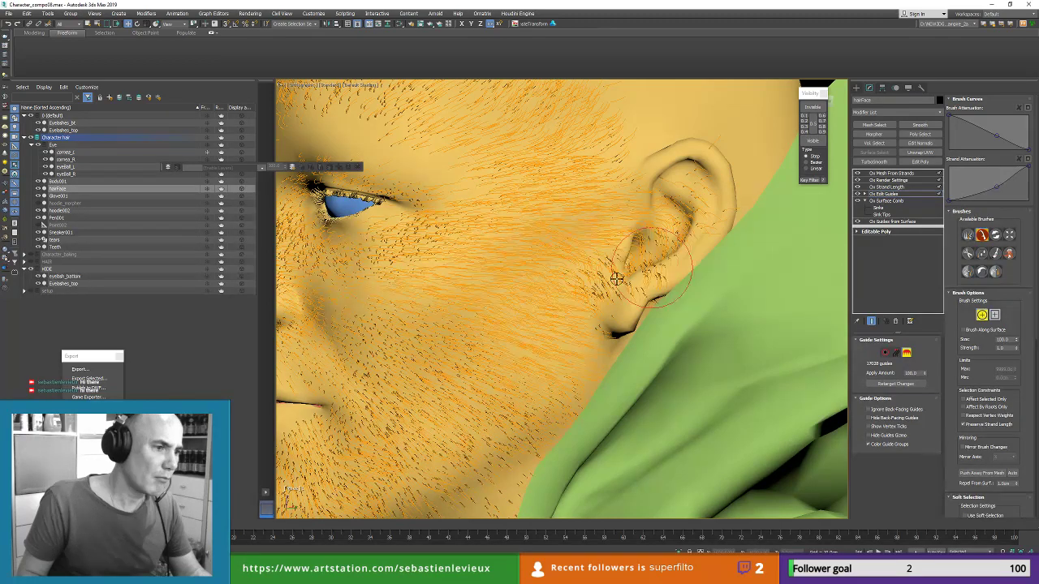
# Step: Comb the guides around the character's left eyebrow and eye and beside the bridge of the nose
pyautogui.scroll(-3, 616, 279)
pyautogui.moveTo(605, 182); pyautogui.dragTo(645, 269, button='middle')
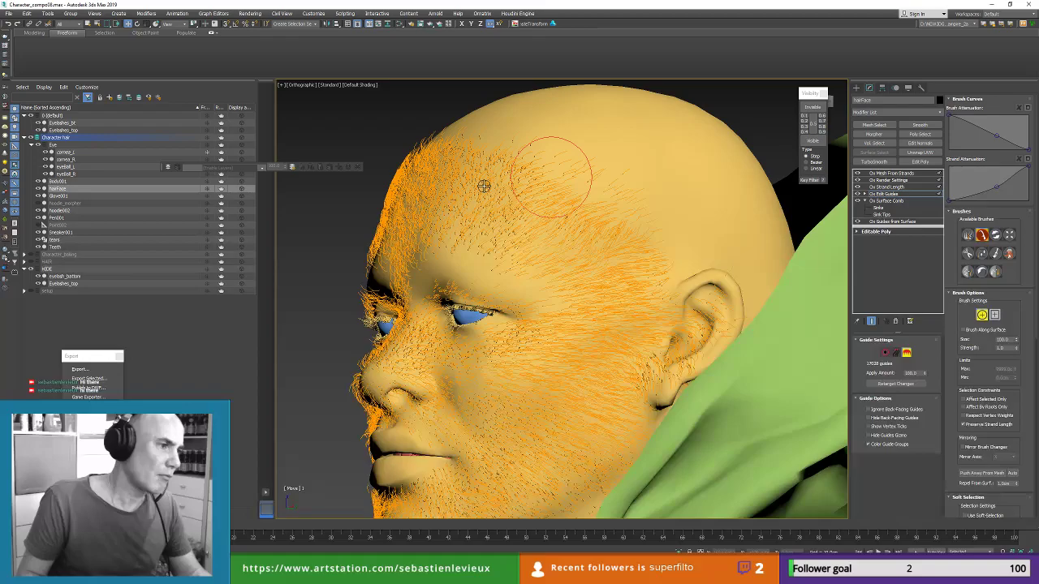
pyautogui.keyDown('alt'); pyautogui.moveTo(455, 283); pyautogui.dragTo(543, 310, button='middle'); pyautogui.keyUp('alt')
pyautogui.scroll(5, 546, 311)
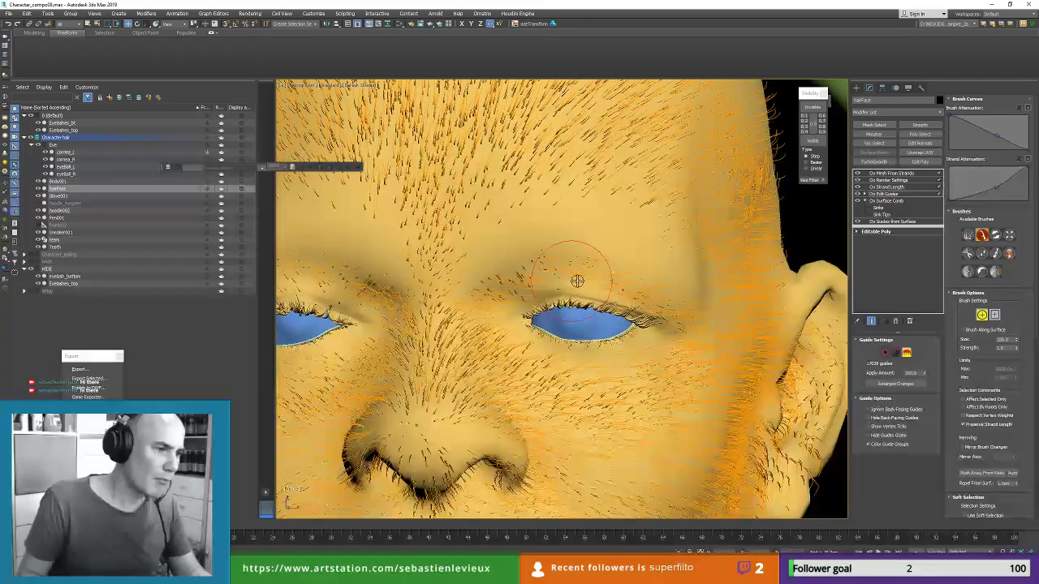
pyautogui.moveTo(576, 281)
pyautogui.mouseDown()
pyautogui.moveTo(601, 382)
pyautogui.moveTo(642, 385)
pyautogui.moveTo(698, 358)
pyautogui.mouseUp()
pyautogui.moveTo(452, 321)
pyautogui.mouseDown()
pyautogui.moveTo(484, 354)
pyautogui.moveTo(498, 396)
pyautogui.mouseUp()
pyautogui.moveTo(434, 371); pyautogui.dragTo(447, 371, button='middle')
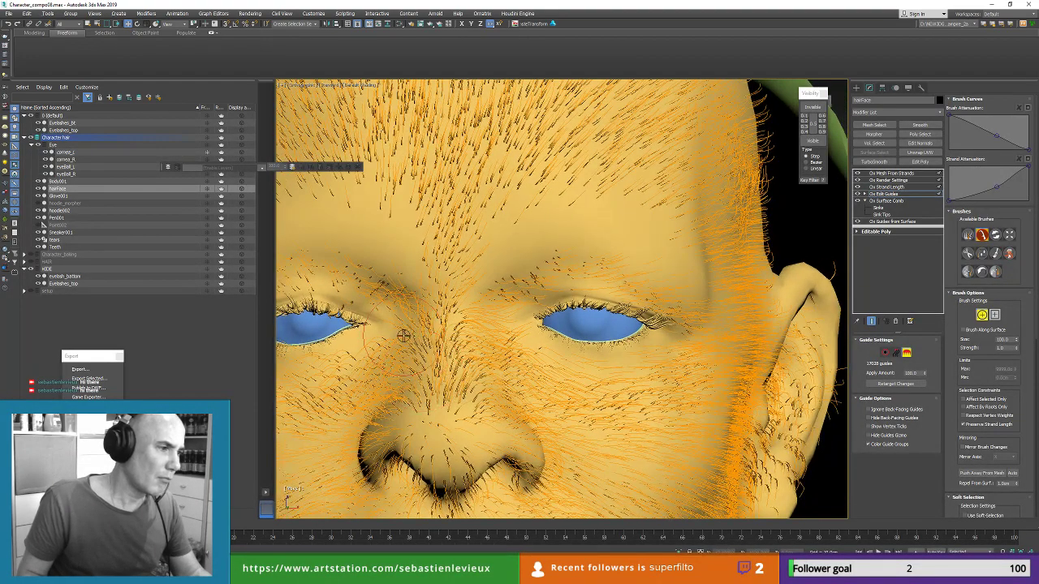
# Step: Comb the guides around the character's right eye and over the upper cheek beside the nose
pyautogui.moveTo(407, 337); pyautogui.dragTo(578, 349, button='middle')
pyautogui.moveTo(527, 294)
pyautogui.mouseDown()
pyautogui.moveTo(428, 292)
pyautogui.moveTo(378, 316)
pyautogui.moveTo(359, 335)
pyautogui.moveTo(373, 369)
pyautogui.mouseUp()
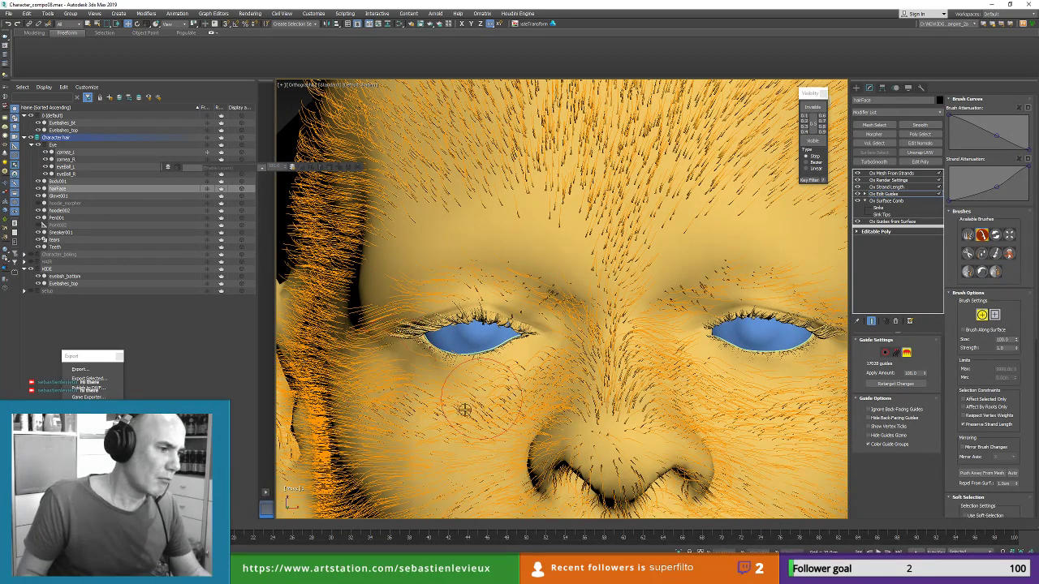
pyautogui.moveTo(484, 398); pyautogui.dragTo(456, 414)
pyautogui.moveTo(563, 367); pyautogui.dragTo(549, 377)
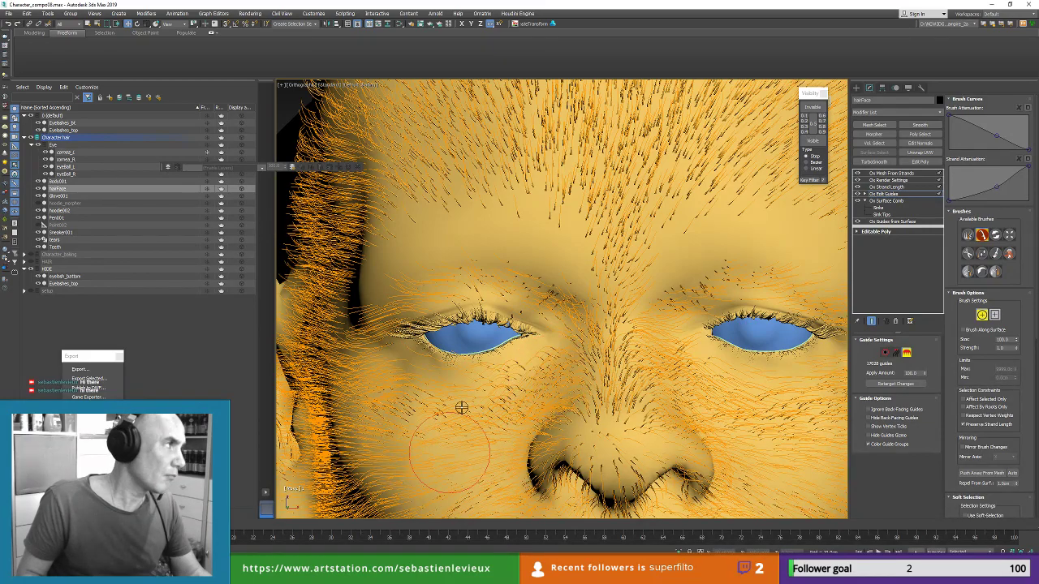
# Step: Try combing the guides on top of the nose from the side, and undo the stroke
pyautogui.scroll(-6, 503, 317)
pyautogui.keyDown('alt'); pyautogui.moveTo(530, 319); pyautogui.dragTo(454, 315, button='middle'); pyautogui.keyUp('alt')
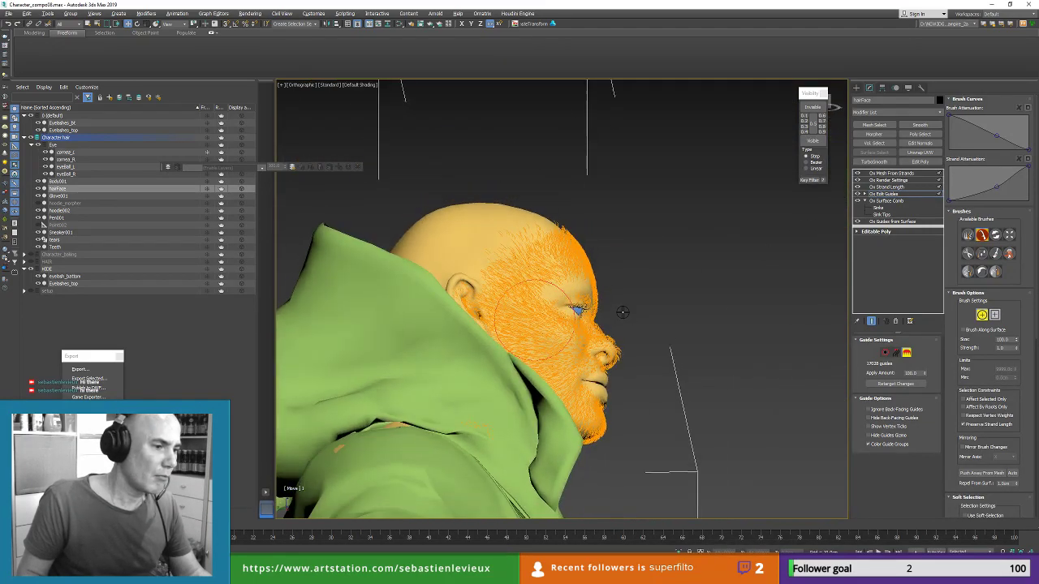
pyautogui.scroll(6, 617, 272)
pyautogui.moveTo(618, 272); pyautogui.dragTo(614, 264)
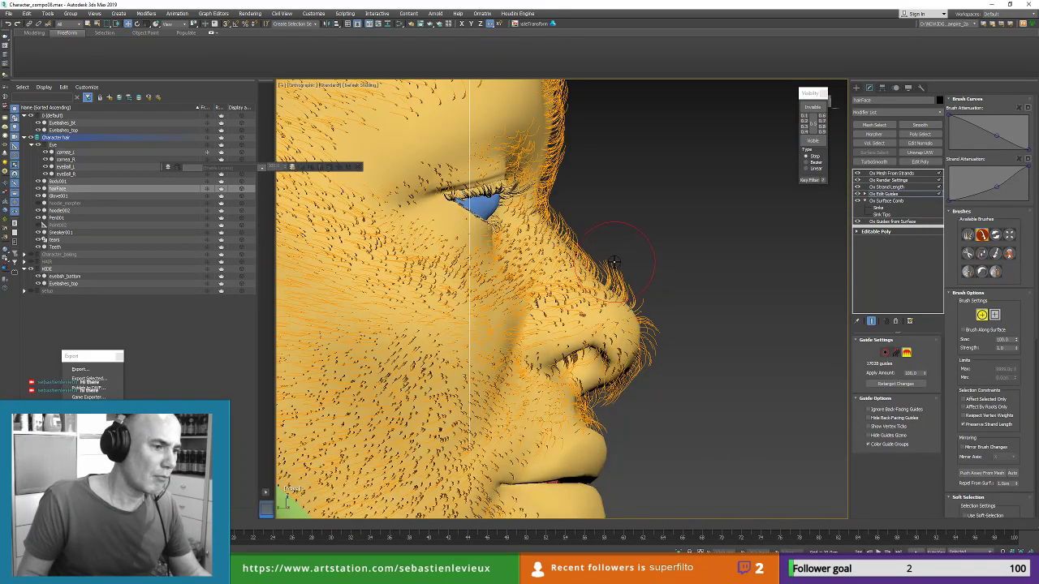
pyautogui.hotkey('ctrl', 'z')
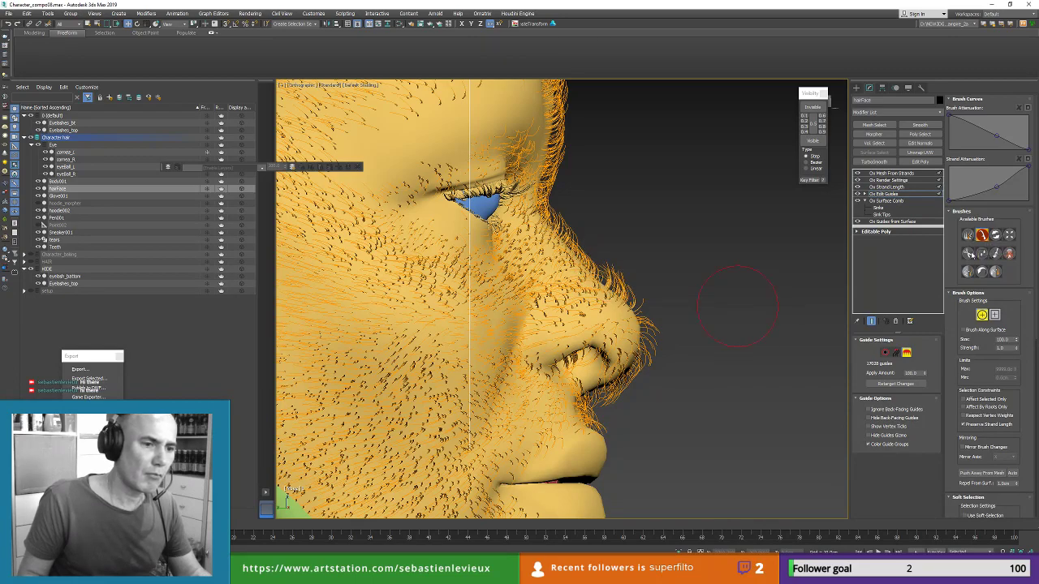
# Step: Shorten the guides along the tip, underside and bridge of the nose with the grow/shrink brush, and leave guide editing
pyautogui.click(968, 254)
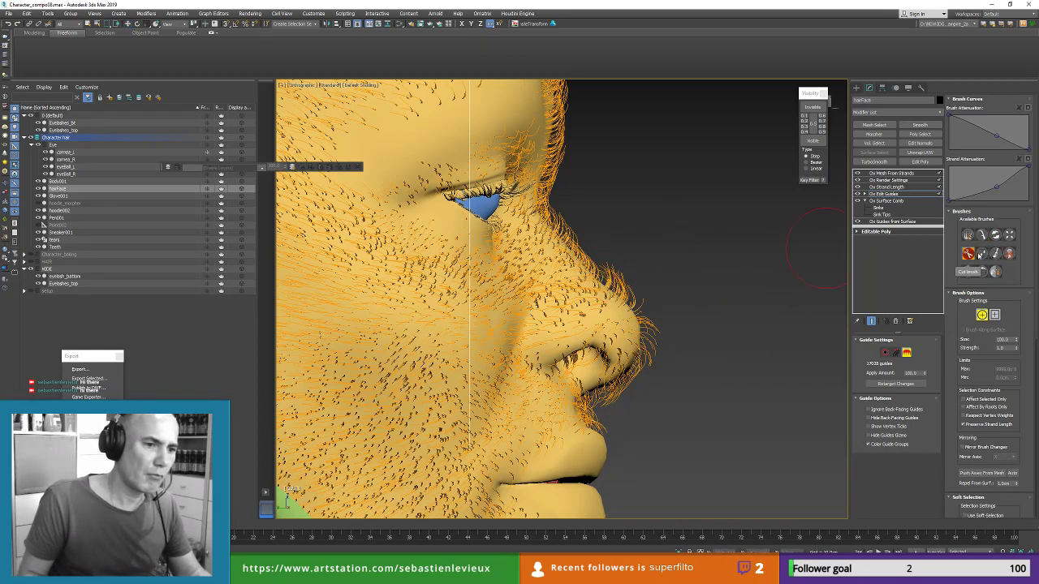
pyautogui.click(982, 254)
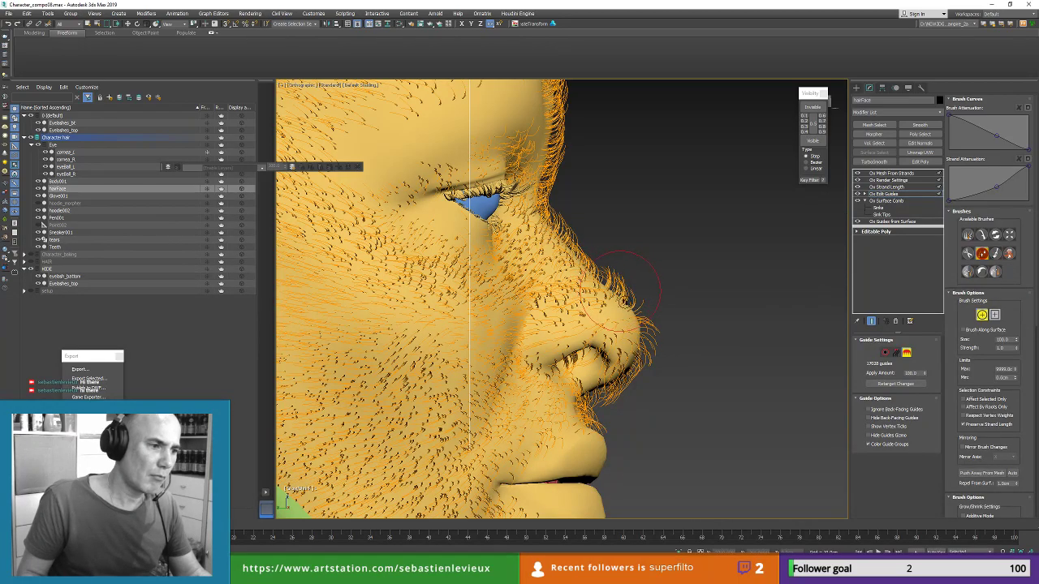
pyautogui.moveTo(662, 348); pyautogui.dragTo(661, 365)
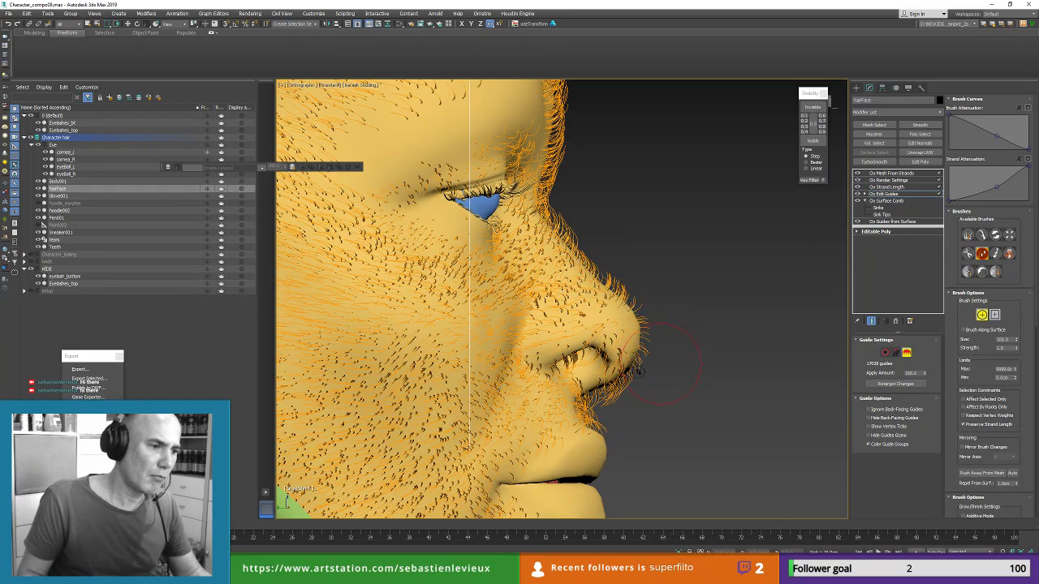
pyautogui.keyDown('alt'); pyautogui.moveTo(638, 372); pyautogui.dragTo(380, 284, button='middle'); pyautogui.keyUp('alt')
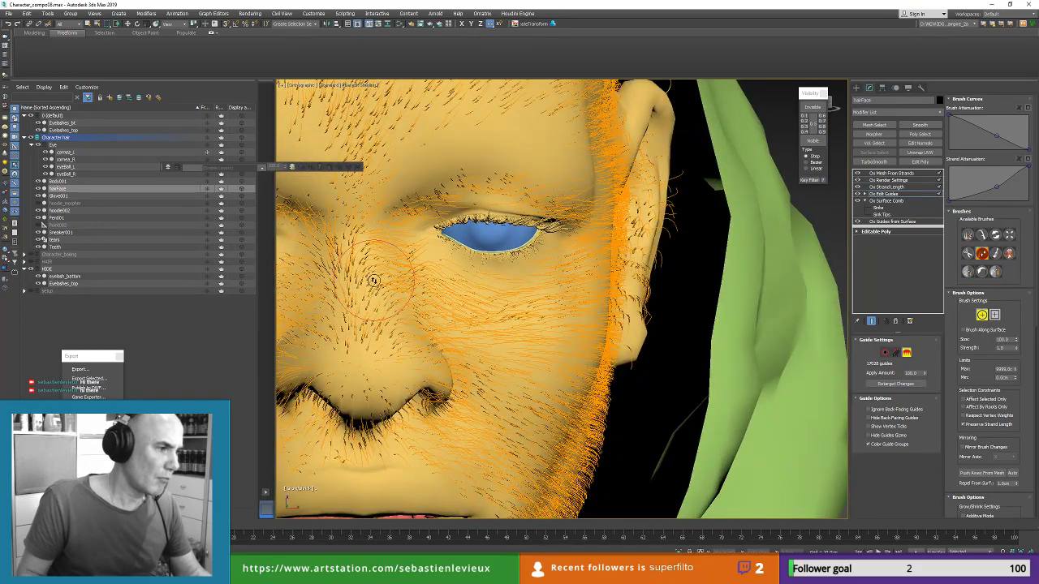
pyautogui.moveTo(374, 280); pyautogui.dragTo(377, 347)
pyautogui.moveTo(553, 235); pyautogui.dragTo(561, 224, button='middle')
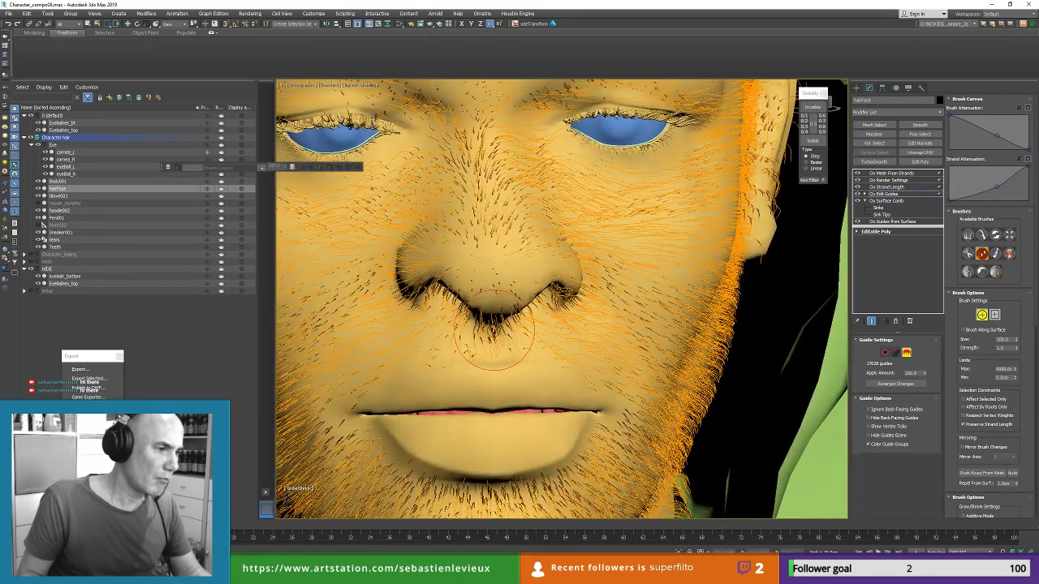
pyautogui.keyDown('alt'); pyautogui.moveTo(514, 322); pyautogui.dragTo(674, 237, button='middle'); pyautogui.keyUp('alt')
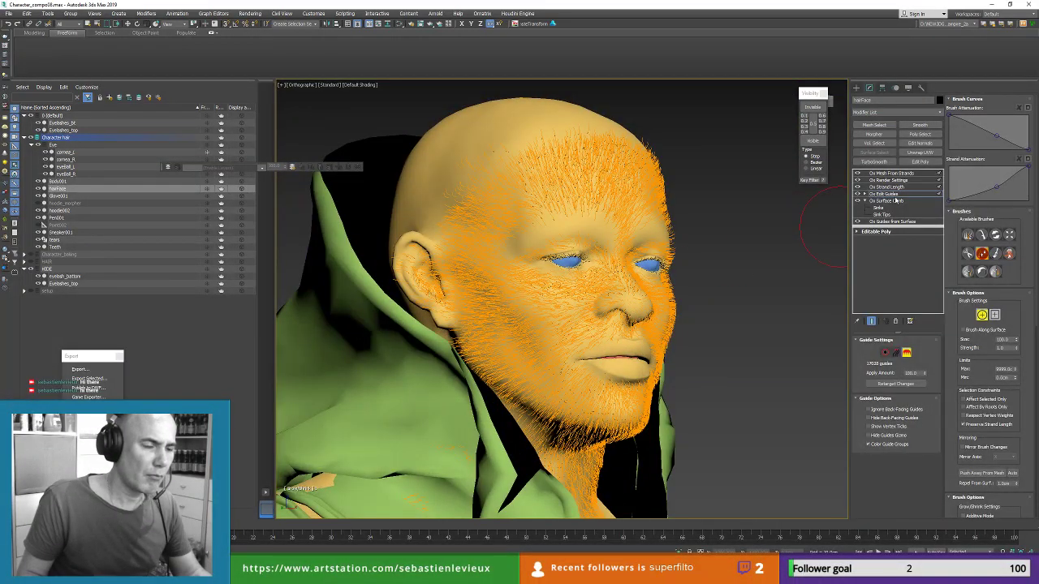
pyautogui.click(908, 354)
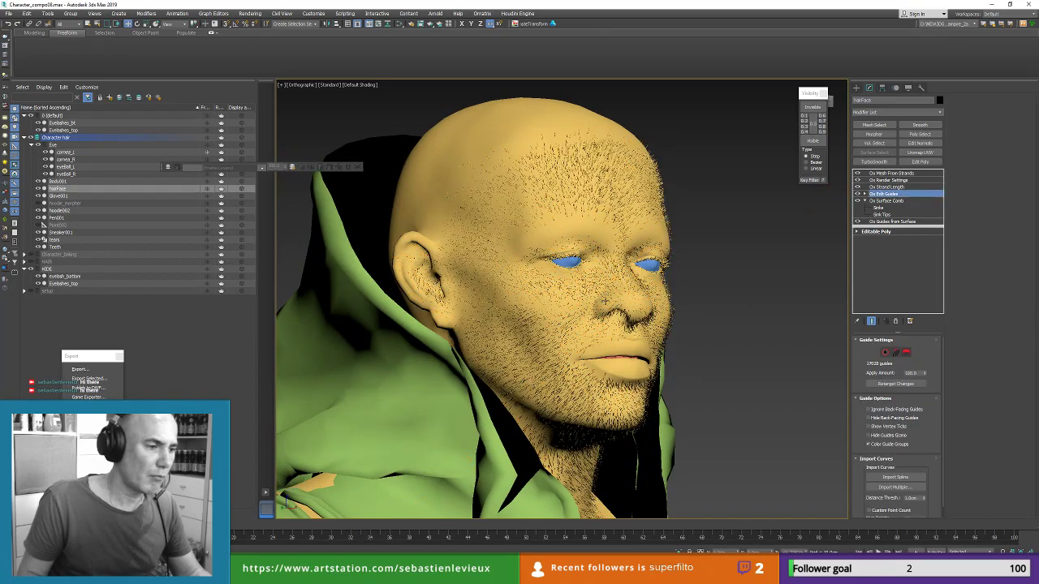
pyautogui.keyDown('alt'); pyautogui.moveTo(605, 301); pyautogui.dragTo(569, 305, button='middle'); pyautogui.keyUp('alt')
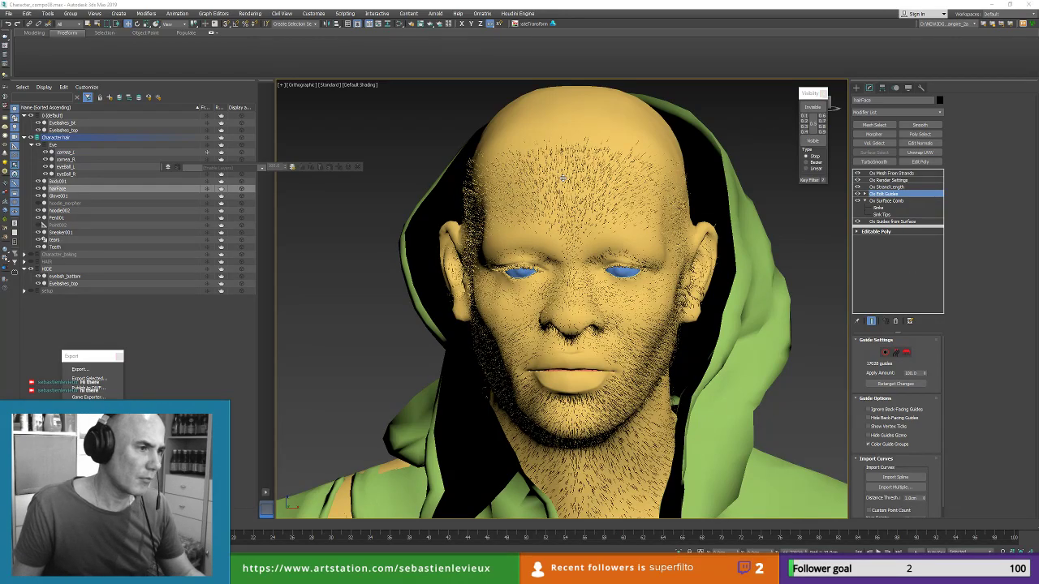
# Step: Export all visible character objects over Full Chara.FBX in the Marmoset folder, and switch to Marmoset Toolbag to view the updated facial hair
pyautogui.scroll(-10, 564, 177)
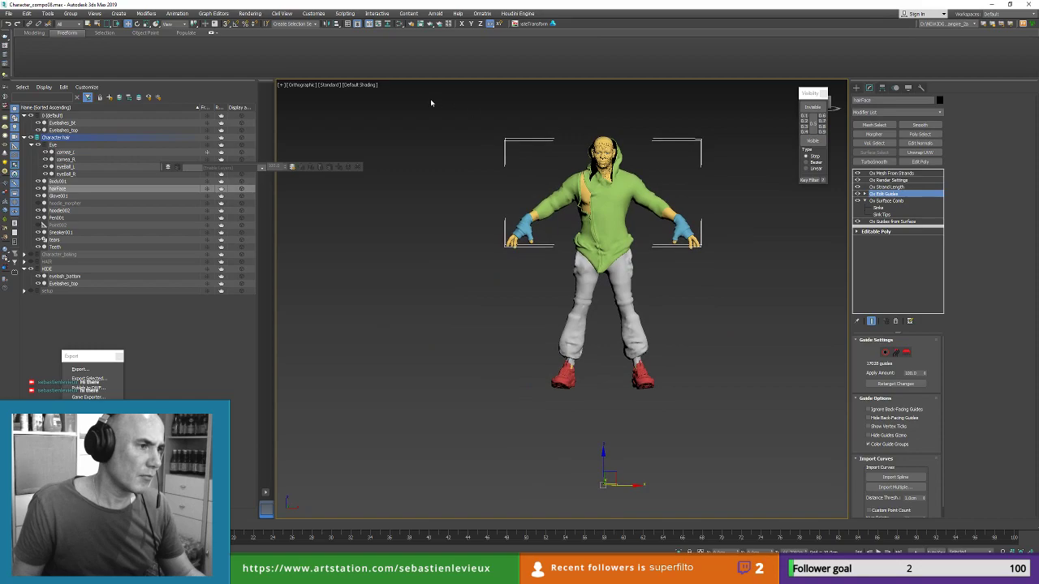
pyautogui.hotkey('ctrl', 'a')
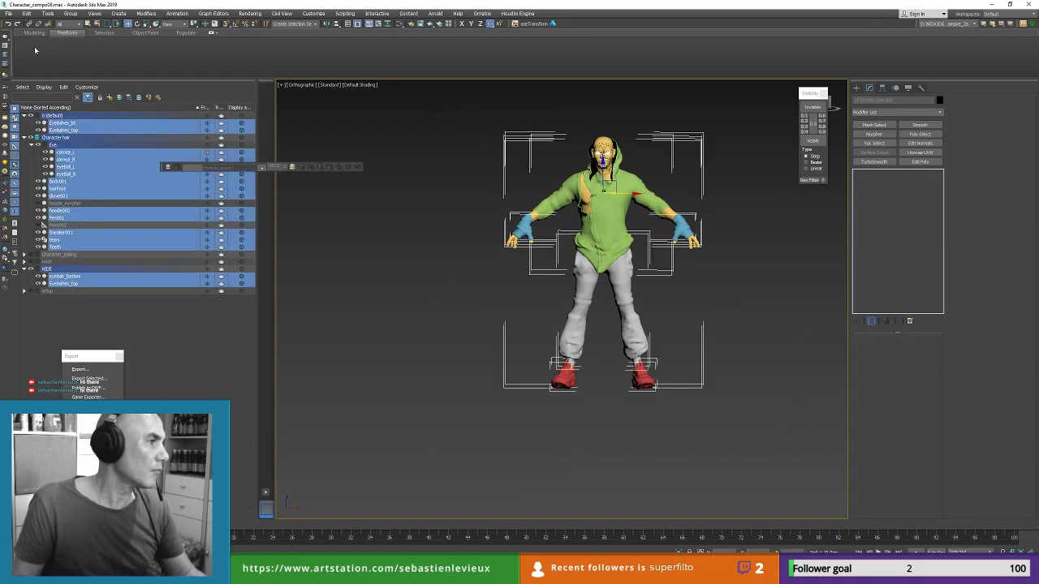
pyautogui.click(9, 14)
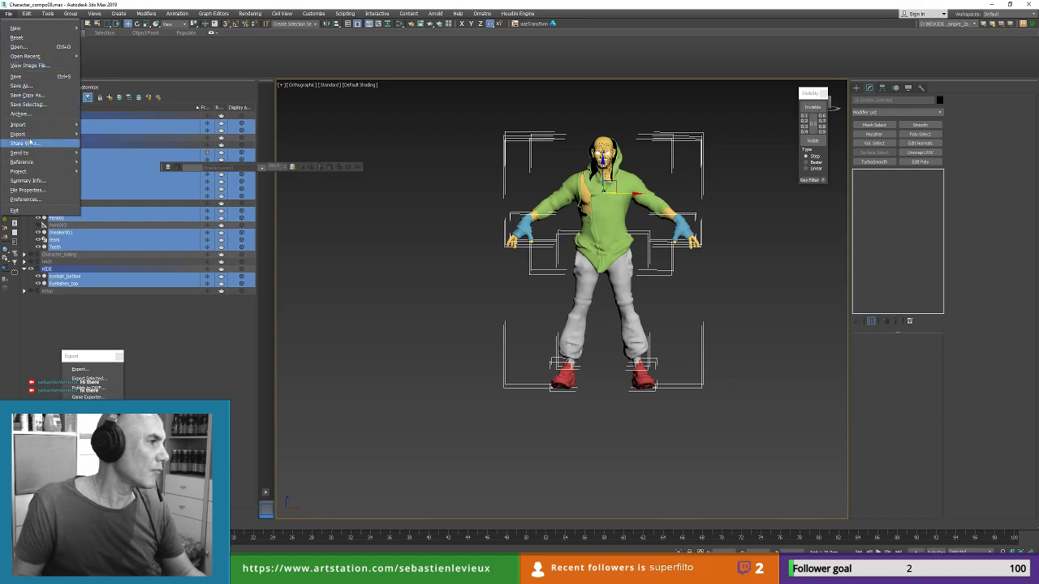
pyautogui.moveTo(31, 137)
pyautogui.click(110, 149)
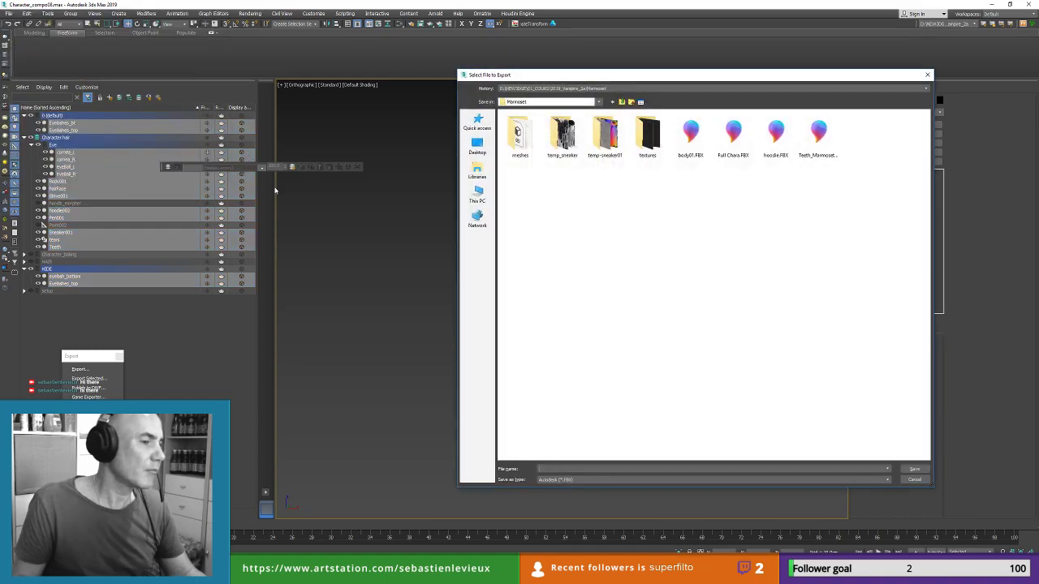
pyautogui.doubleClick(733, 134)
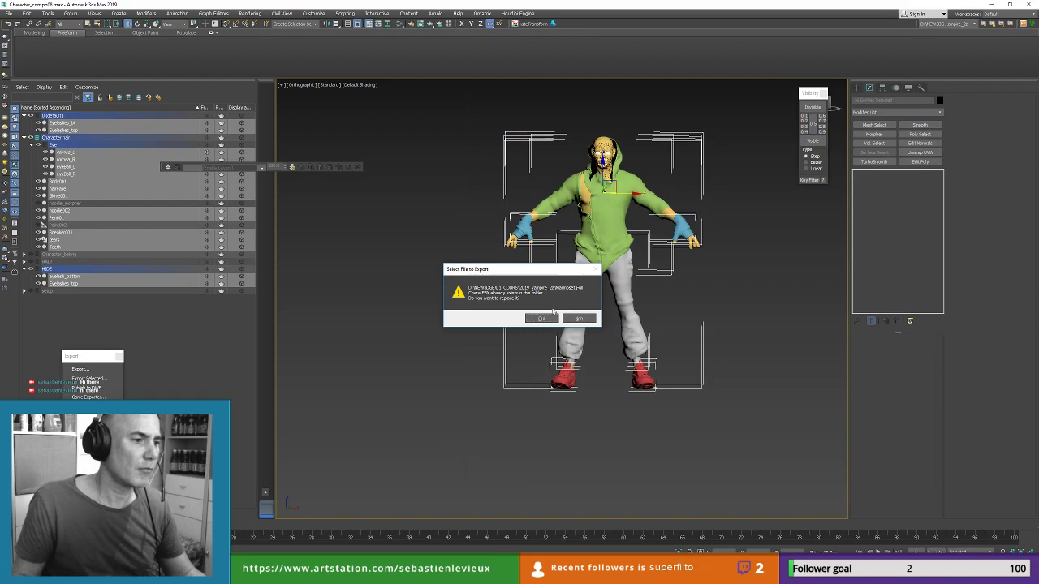
pyautogui.click(541, 318)
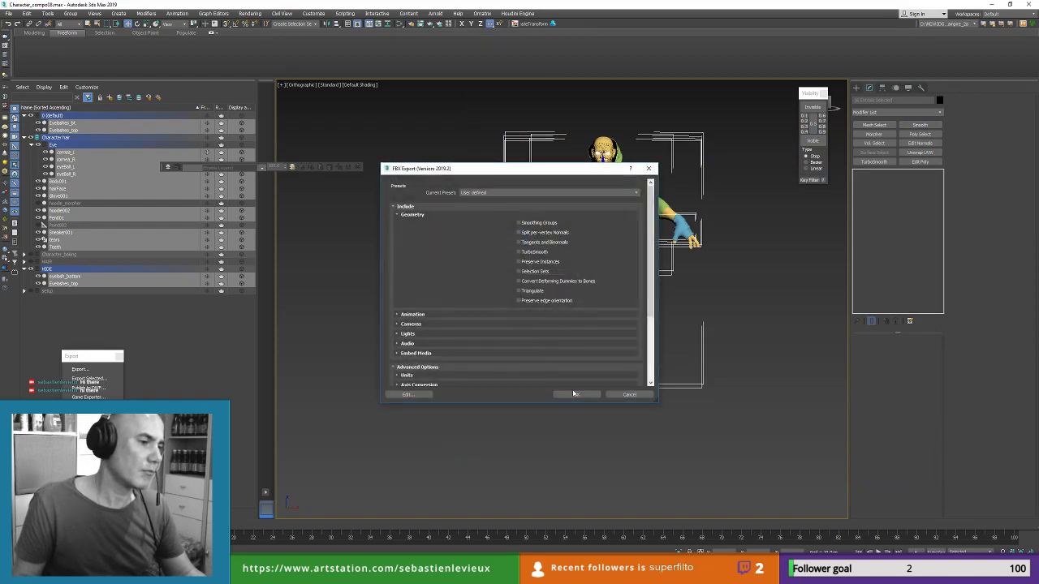
pyautogui.click(572, 393)
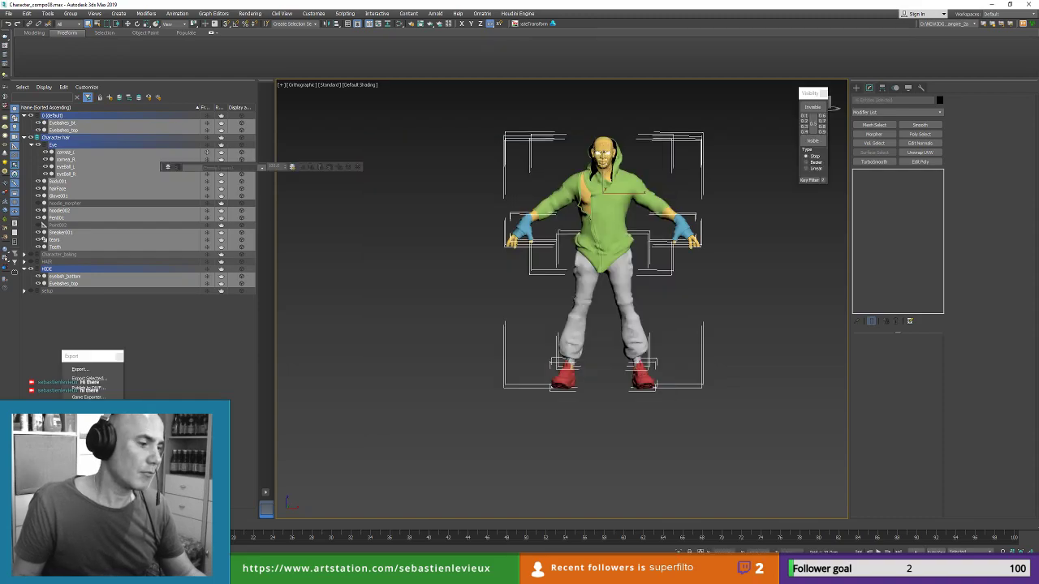
pyautogui.click(317, 573)
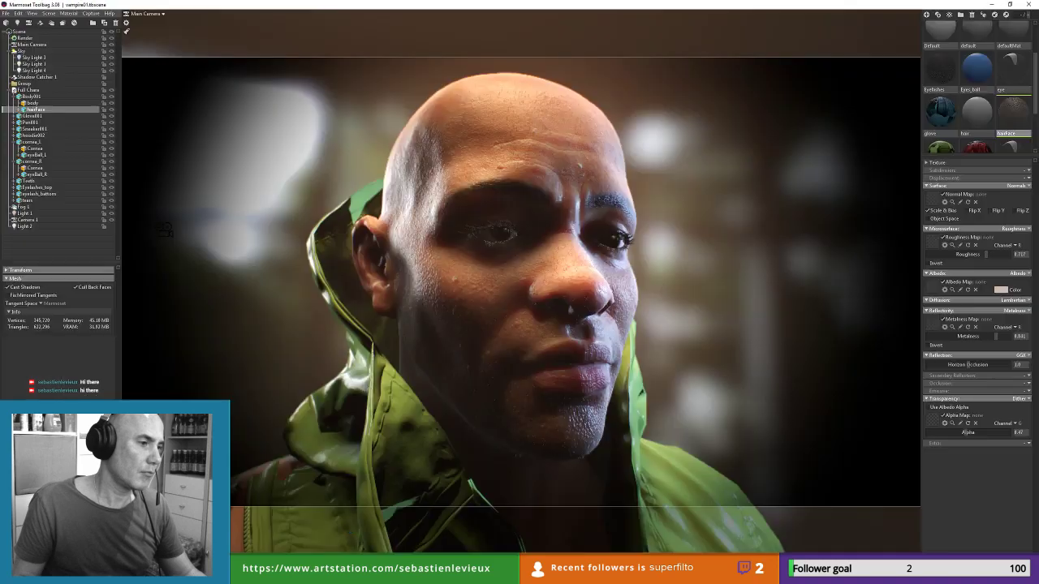
pyautogui.click(623, 357)
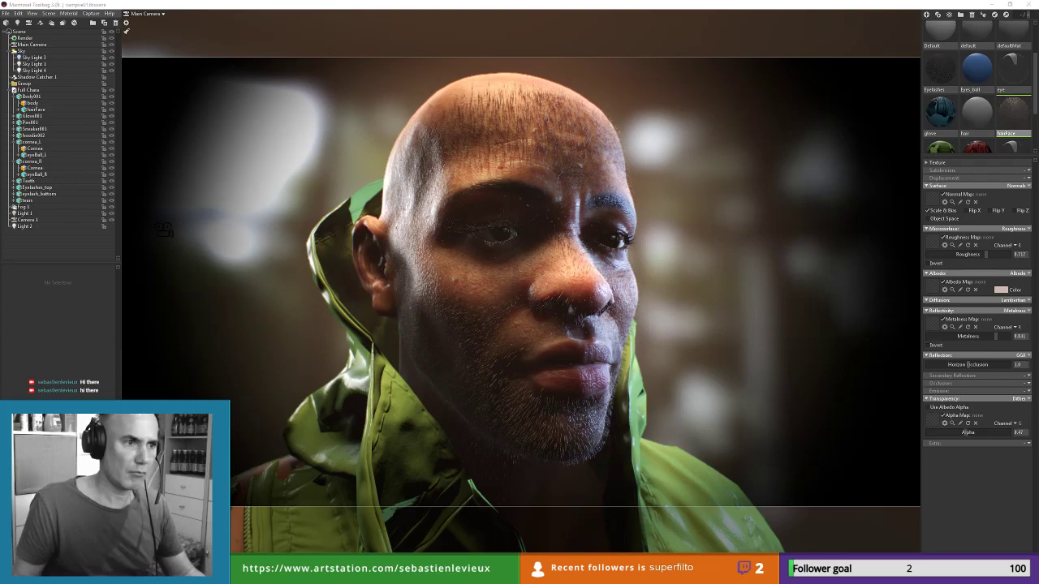
# Step: Capture the albedo color from the Peach Fuzz Material reference image and save it as JPEG color_hair in the Marmoset project folder
pyautogui.click(992, 5)
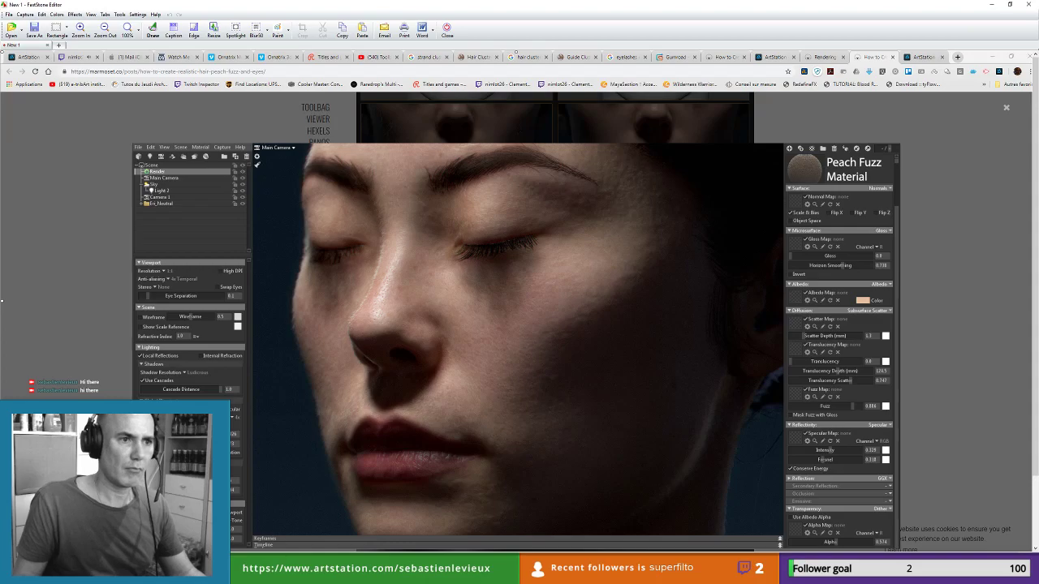
pyautogui.moveTo(946, 5); pyautogui.dragTo(2, 4)
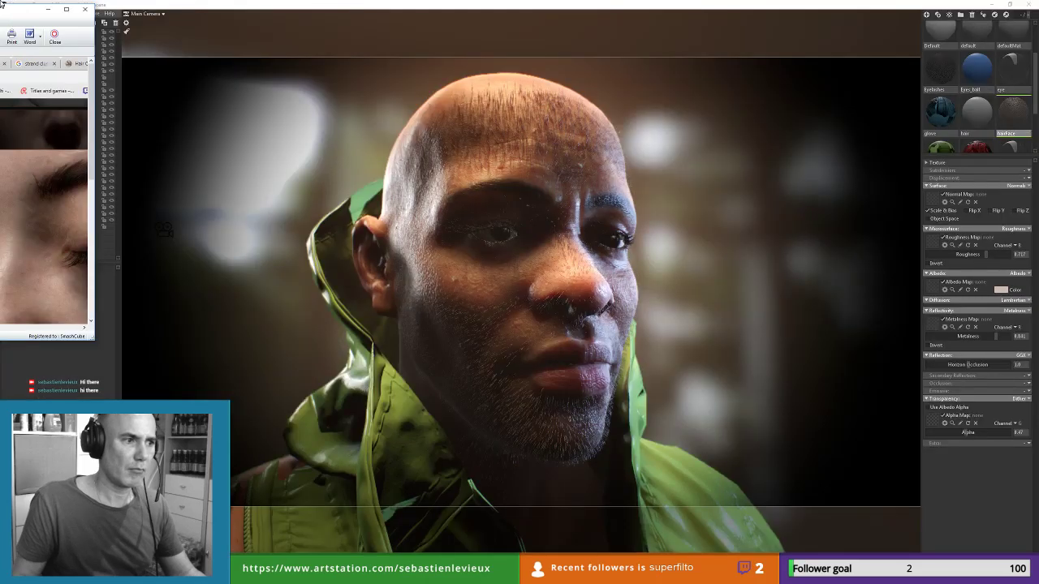
pyautogui.moveTo(1, 5); pyautogui.dragTo(0, 4)
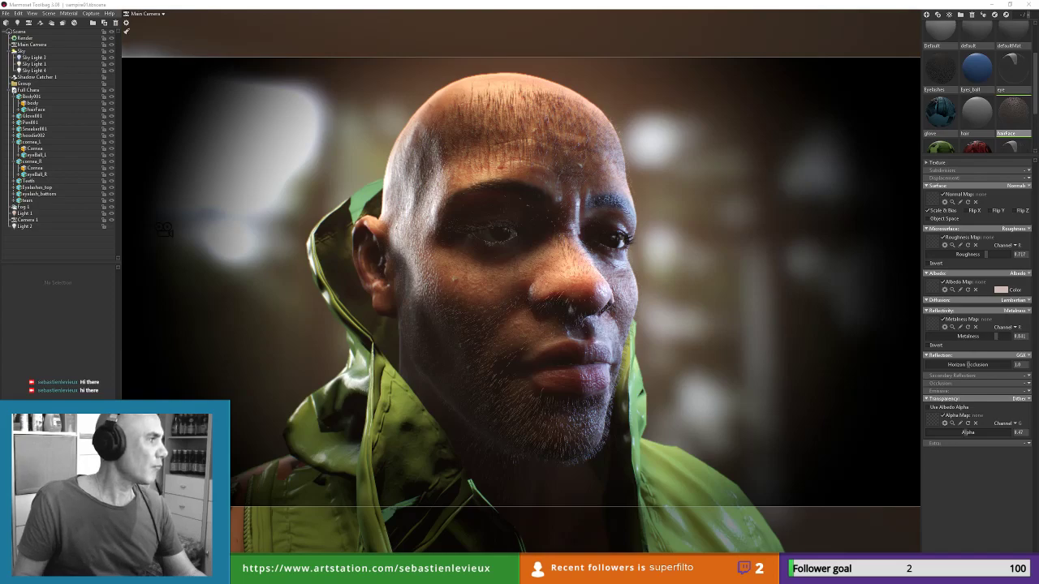
pyautogui.press('F10')
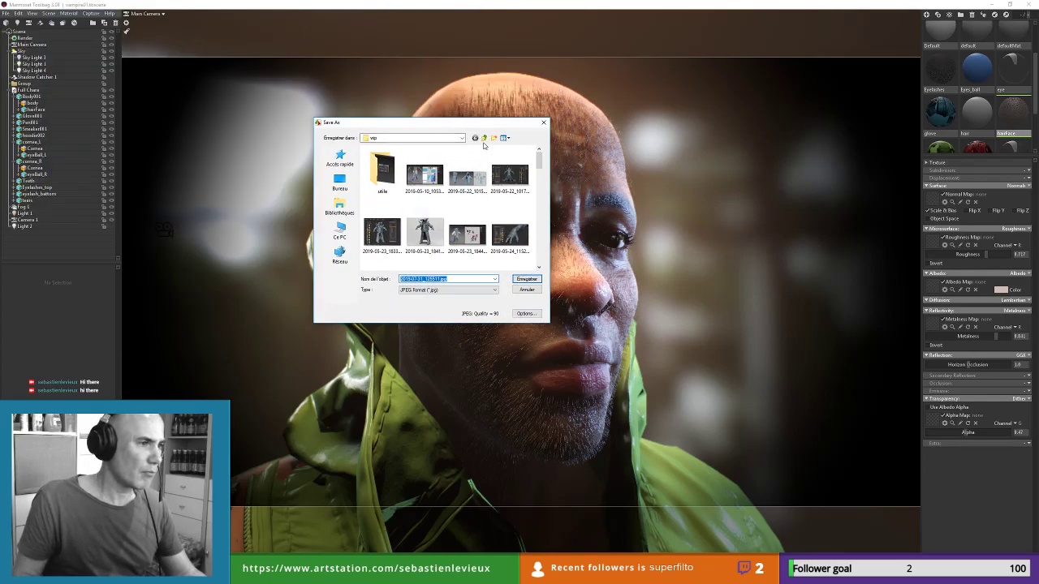
pyautogui.click(483, 138)
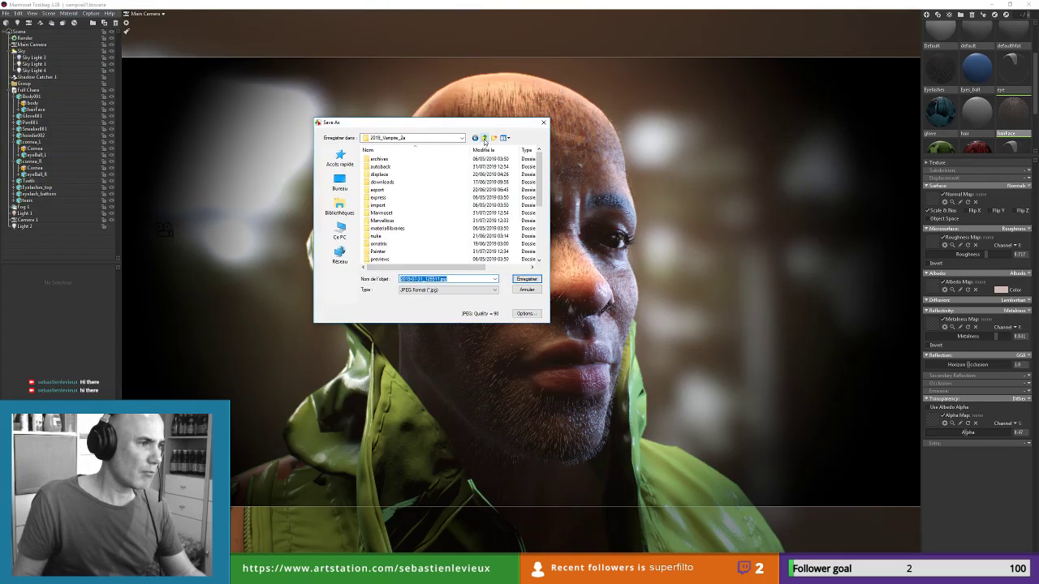
pyautogui.doubleClick(379, 212)
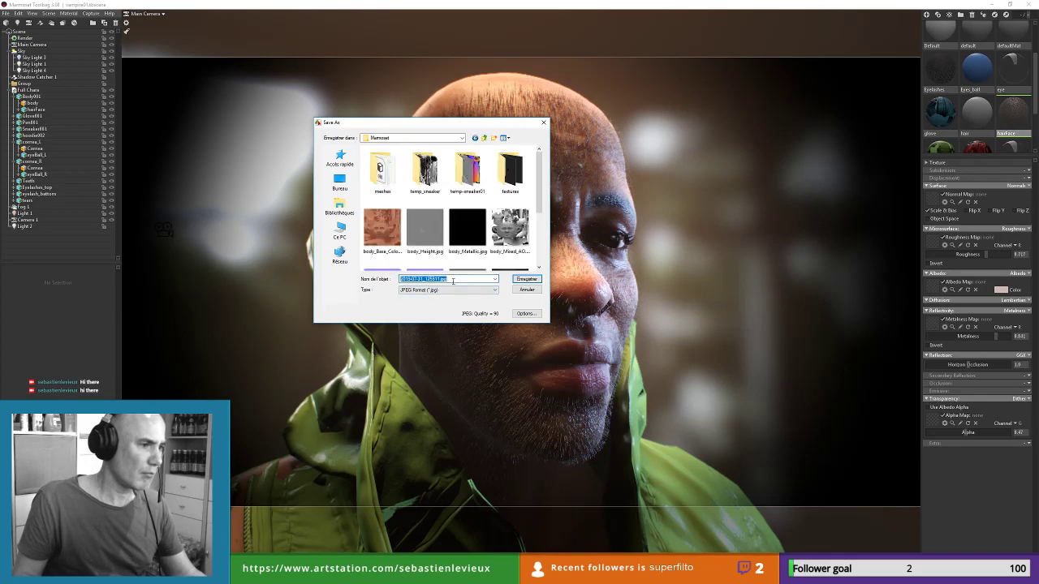
pyautogui.write('color')
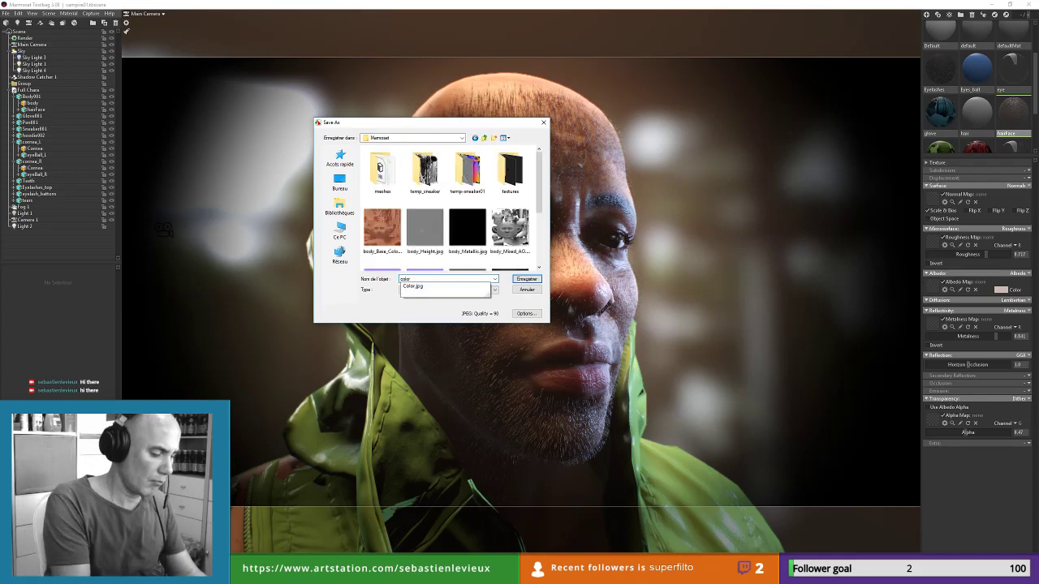
pyautogui.write('_hair')
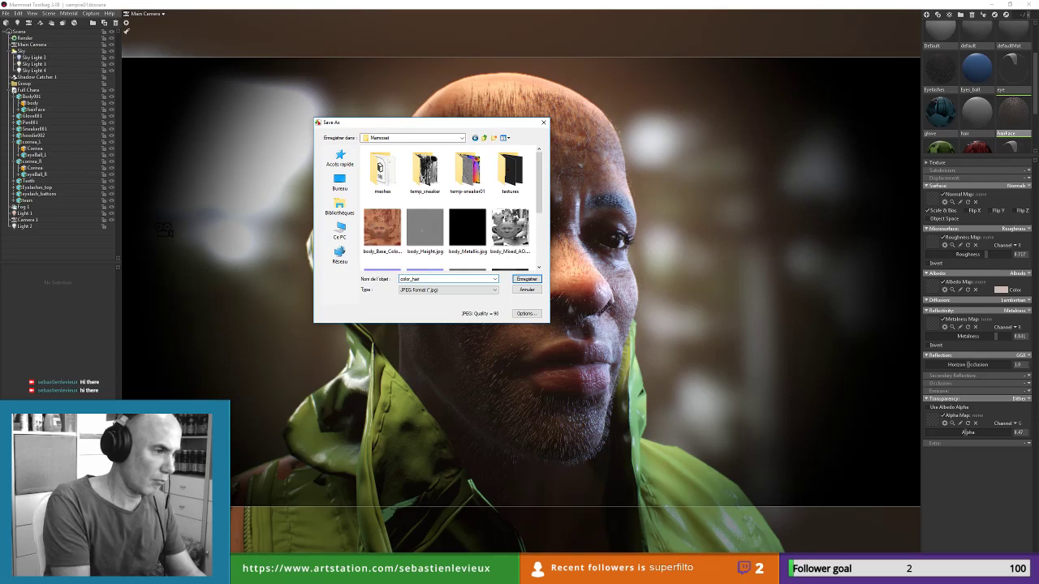
pyautogui.press('Return')
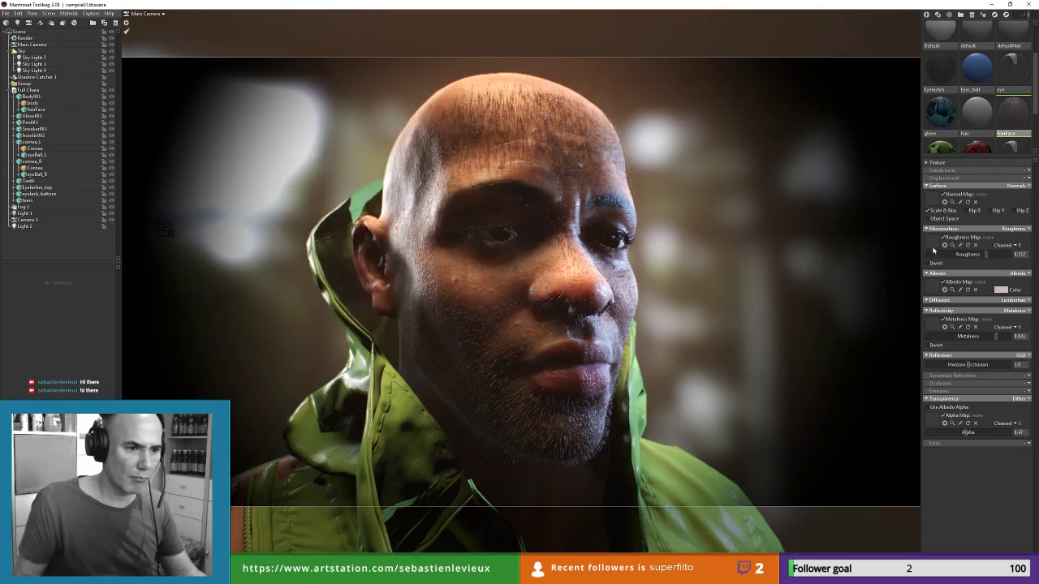
# Step: Load color_hair.jpg as the albedo map of the hairface material, browsing the files as large icons
pyautogui.click(932, 285)
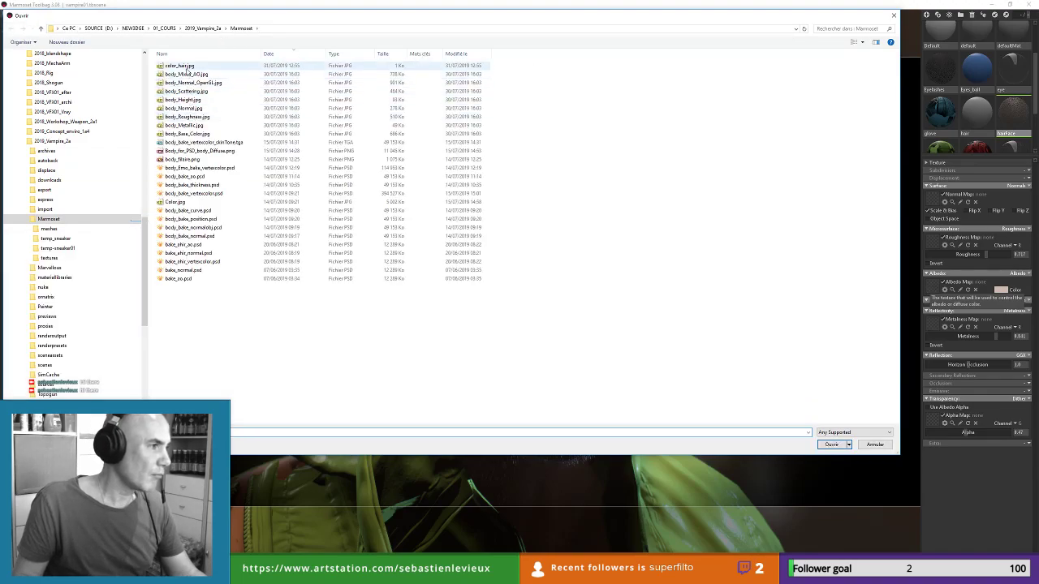
pyautogui.click(866, 42)
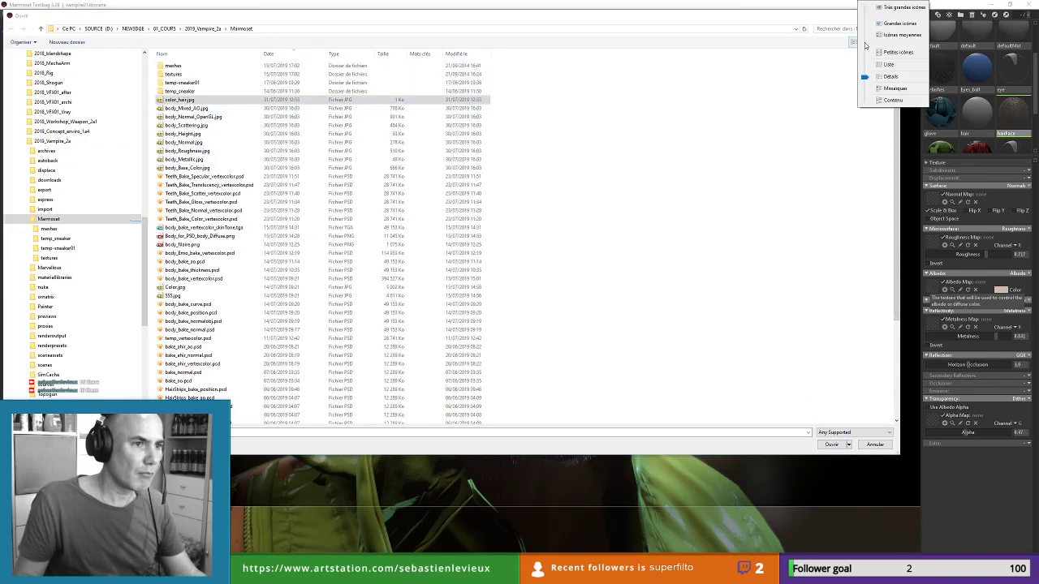
pyautogui.click(879, 26)
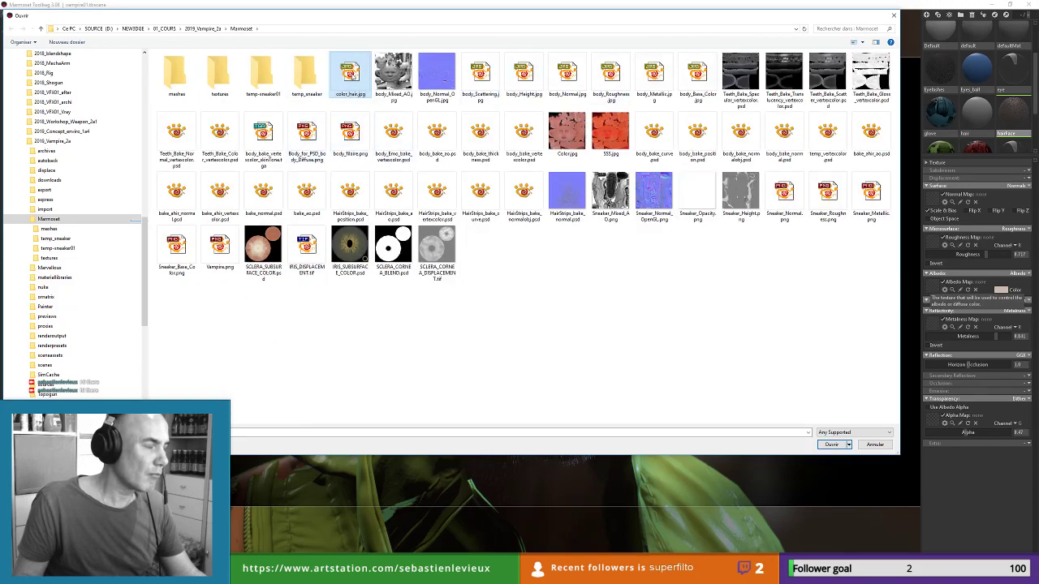
pyautogui.doubleClick(349, 79)
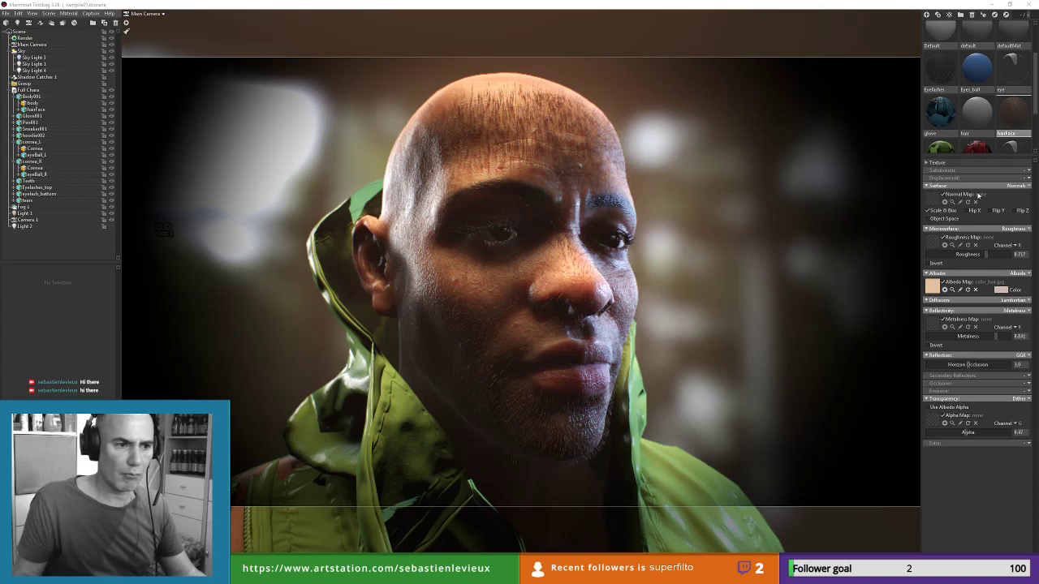
# Step: Switch the hairface material's microsurface model to Gloss and open its albedo color
pyautogui.click(1015, 231)
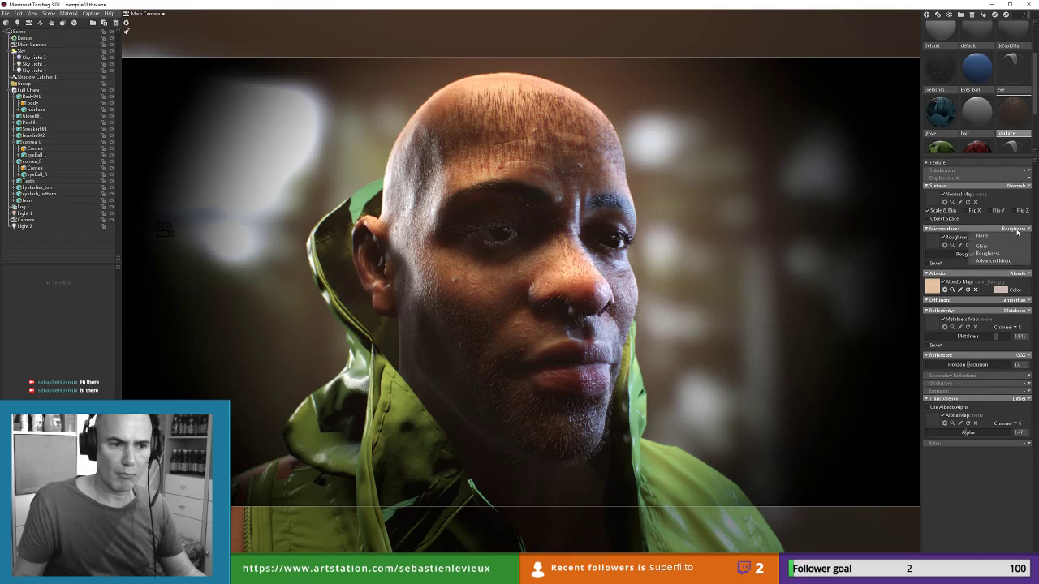
pyautogui.click(991, 248)
pyautogui.click(1001, 290)
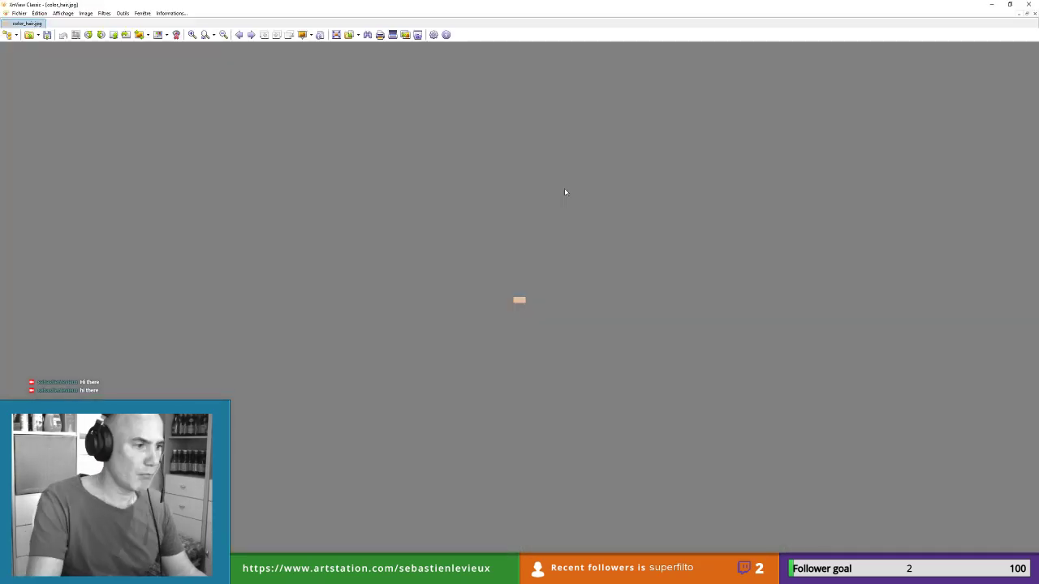
# Step: Switch to XnView, magnify color_hair.jpg and show its color information
pyautogui.keyDown('ctrl'); pyautogui.scroll(8, 564, 192); pyautogui.keyUp('ctrl')
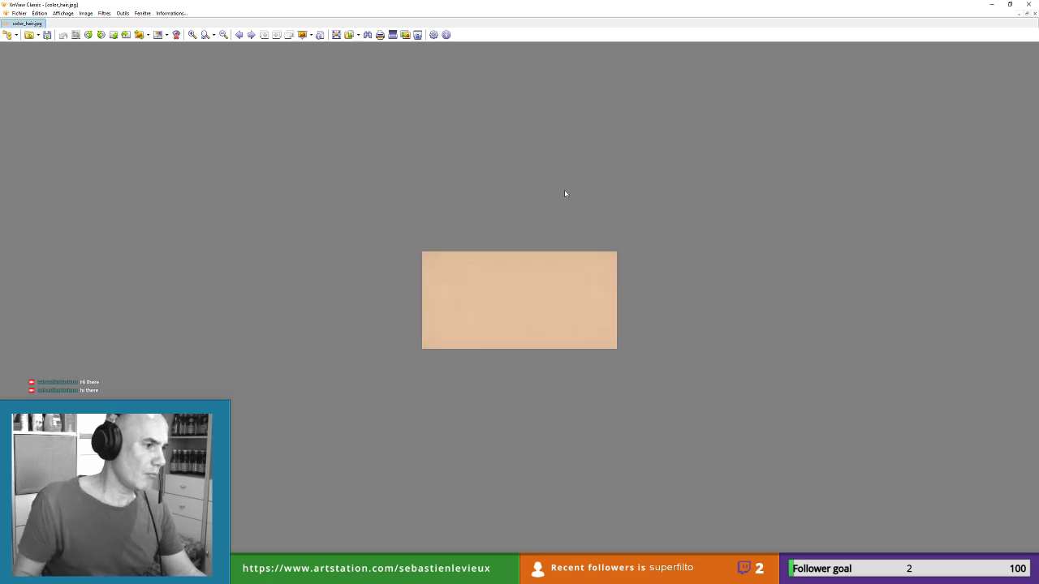
pyautogui.click(62, 13)
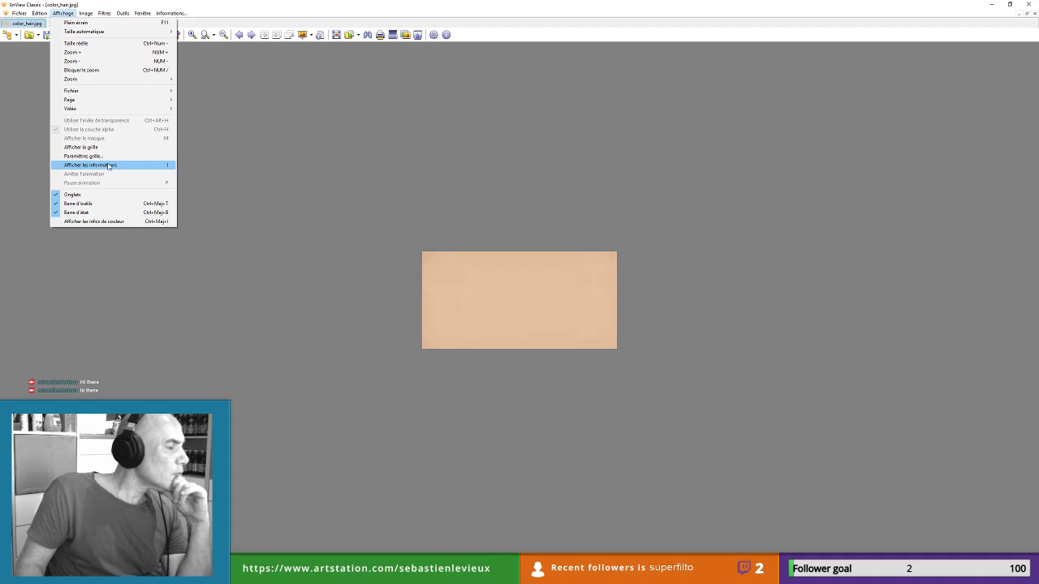
pyautogui.click(130, 221)
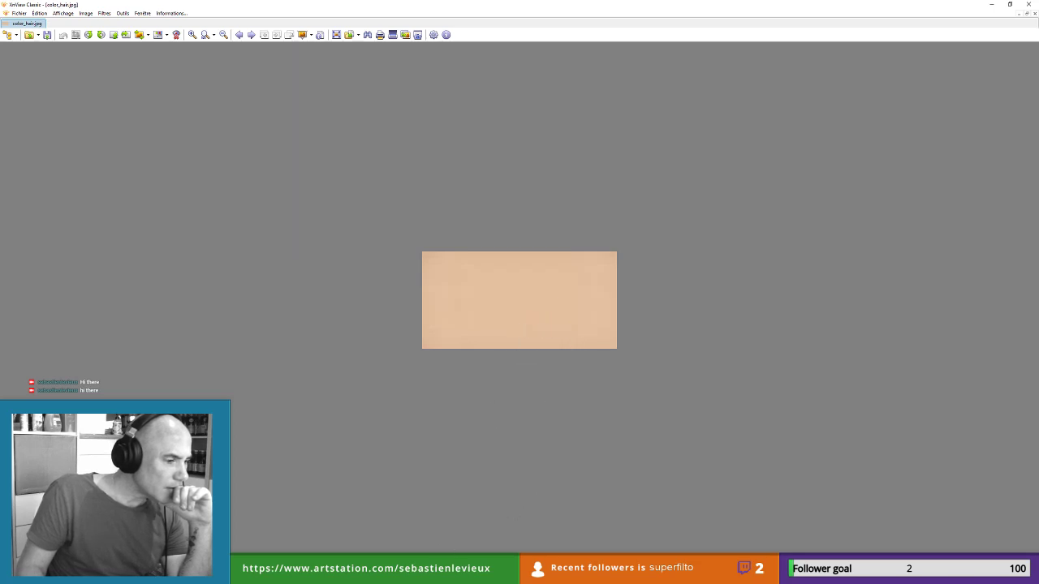
# Step: Return to Marmoset Toolbag and set the hairface albedo color to red 228, green 192 and blue 128
pyautogui.press('Escape')
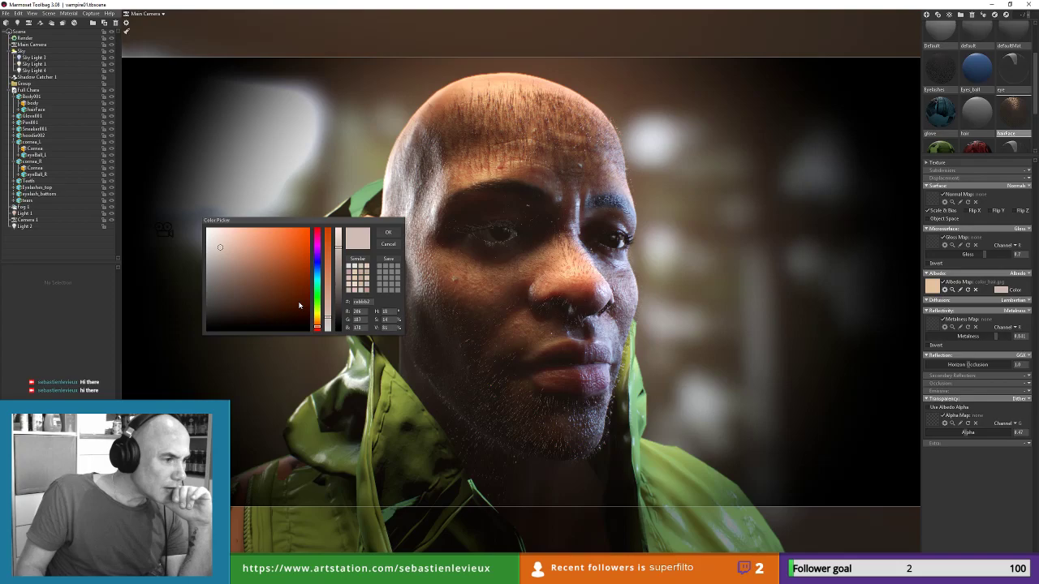
pyautogui.doubleClick(365, 311)
pyautogui.write('228')
pyautogui.press('Tab')
pyautogui.write('8')
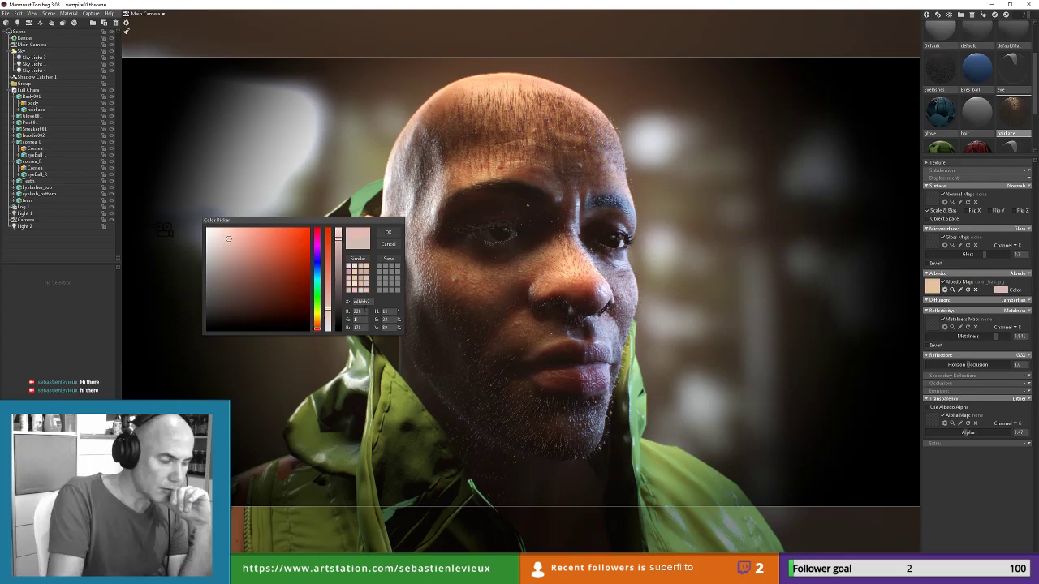
pyautogui.write('88')
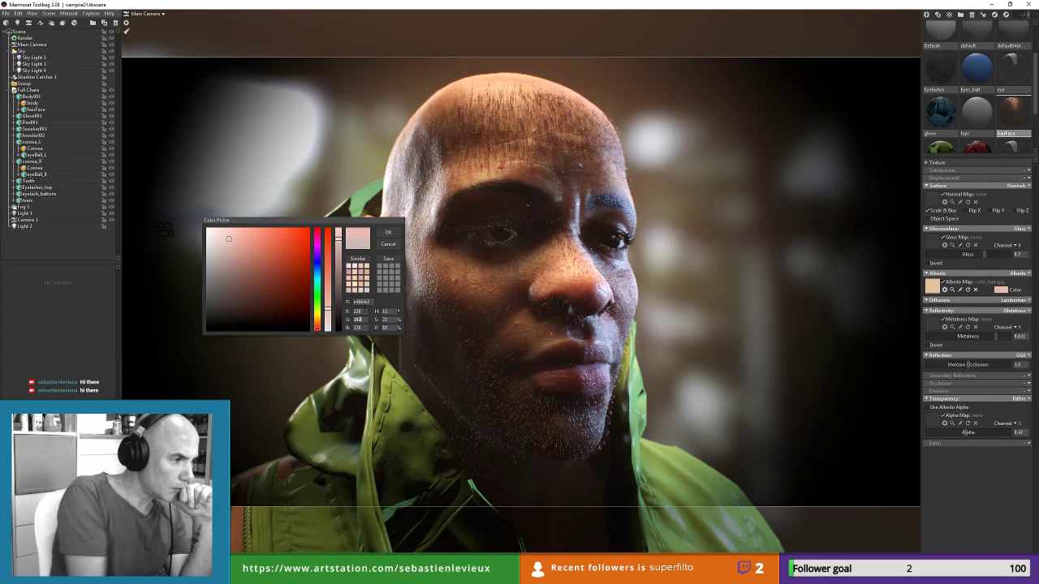
pyautogui.press('Tab')
pyautogui.write('128')
# Step: Recheck the color_hair.jpg values in XnView and correct the albedo color's blue value to match
pyautogui.hotkey('alt', 'Tab')
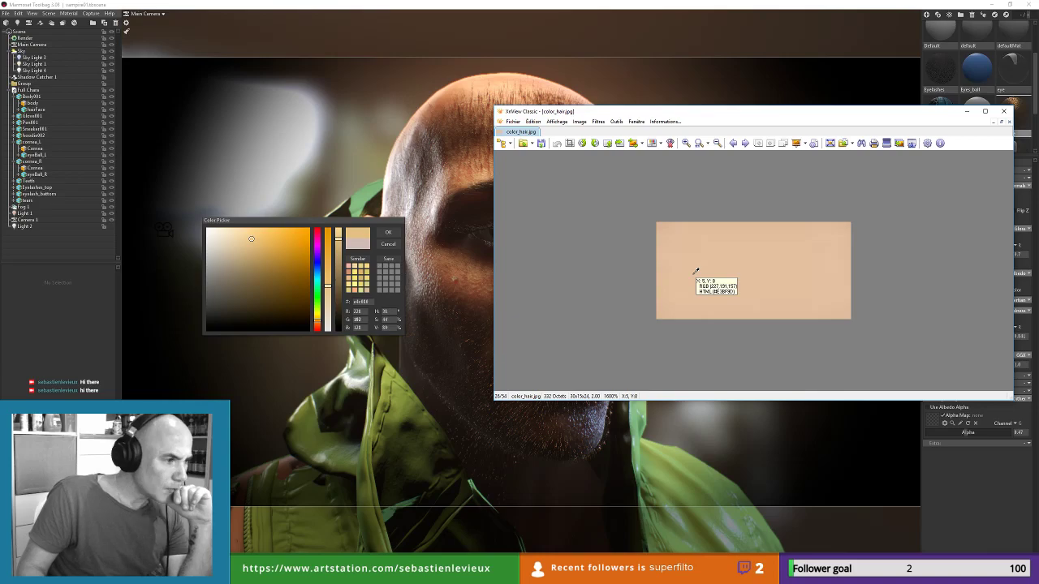
pyautogui.click(354, 327)
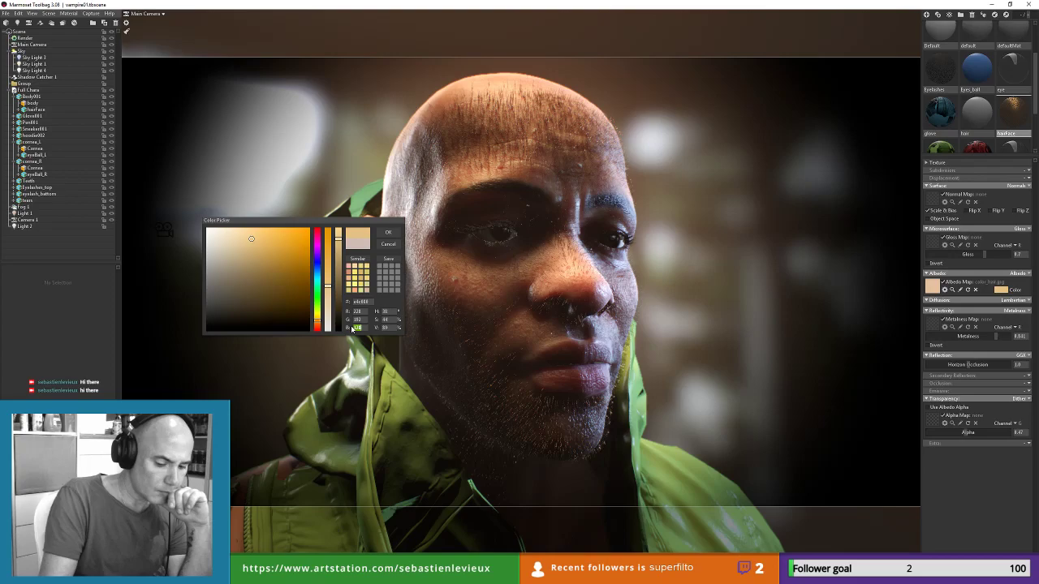
pyautogui.press('Return')
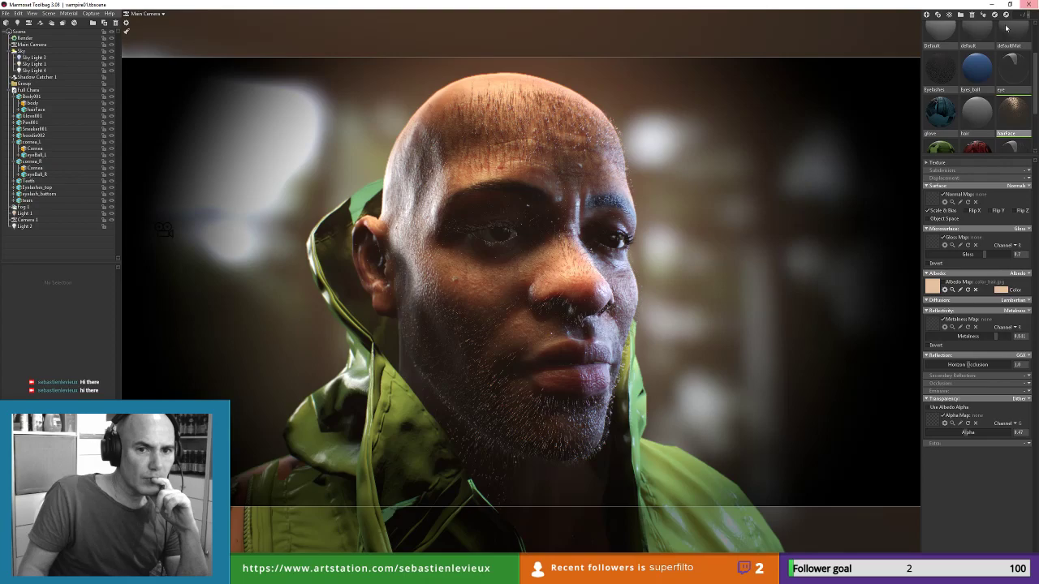
# Step: Change the hairface material's diffusion model to Subsurface Scatter
pyautogui.click(964, 301)
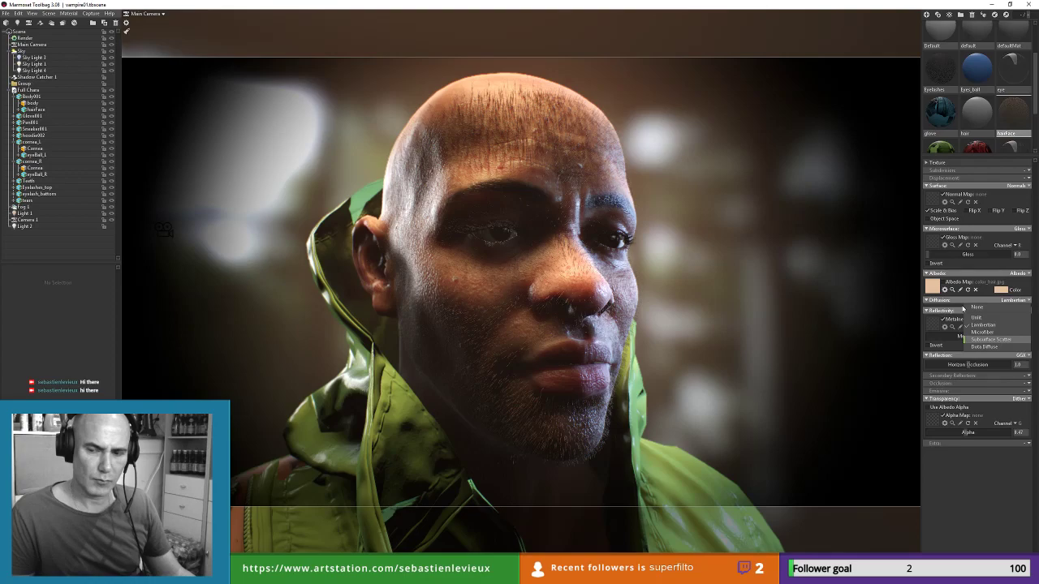
pyautogui.click(990, 339)
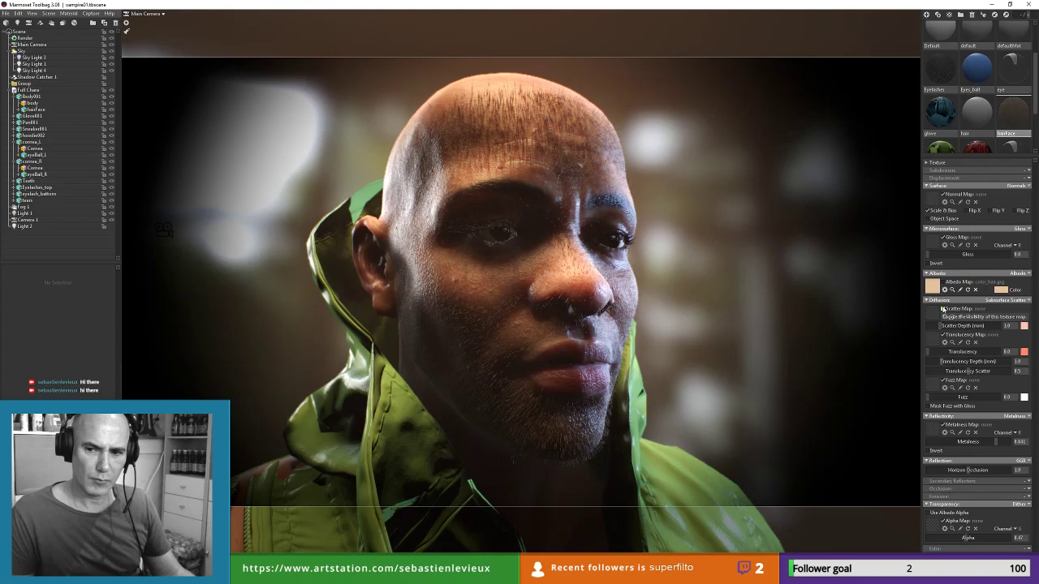
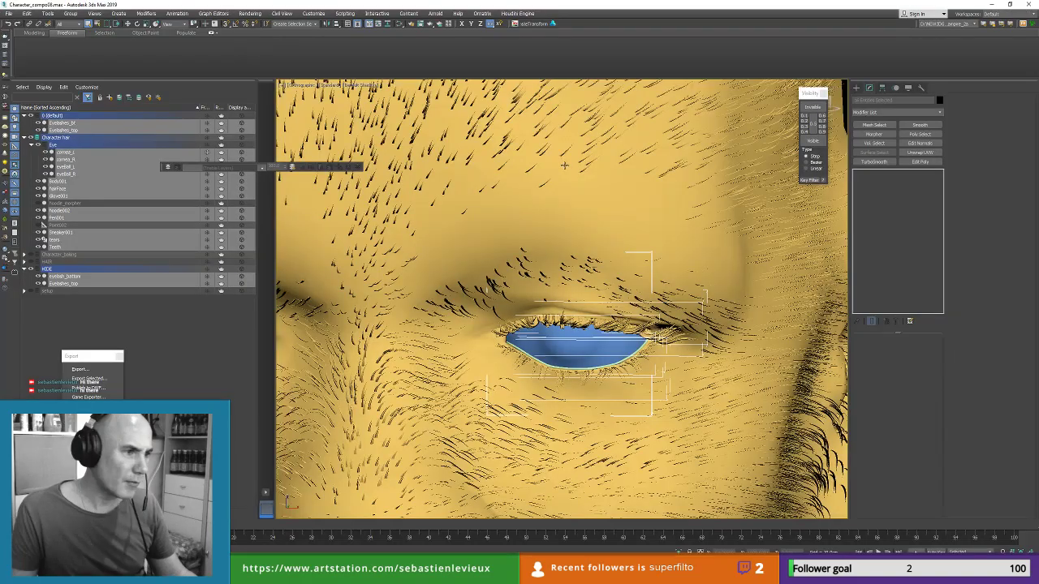
# Step: In 3ds Max, export the selected character meshes as FBX with the user-defined preset
pyautogui.scroll(3, 565, 166)
pyautogui.click(602, 153)
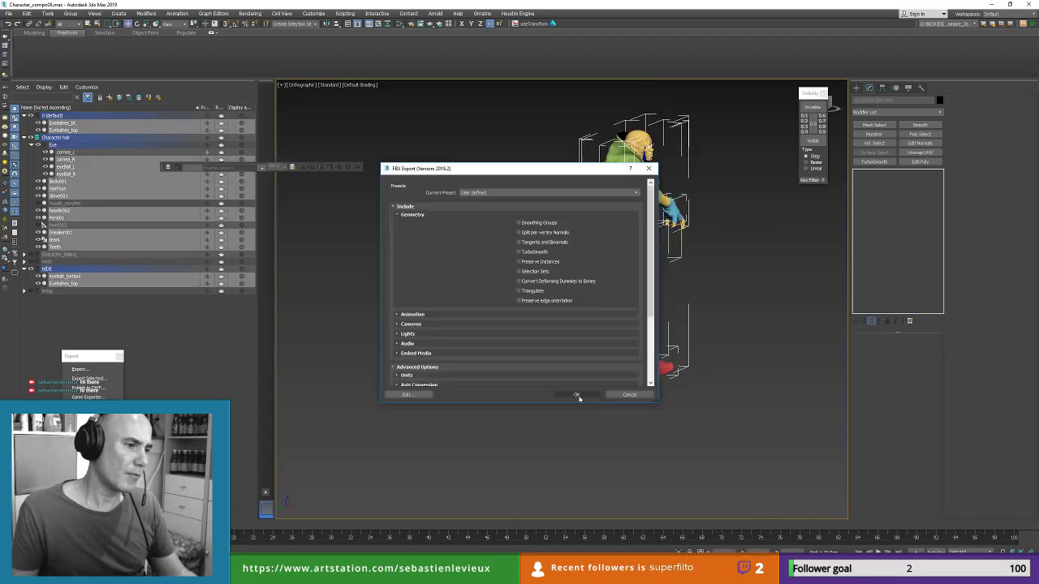
pyautogui.click(577, 395)
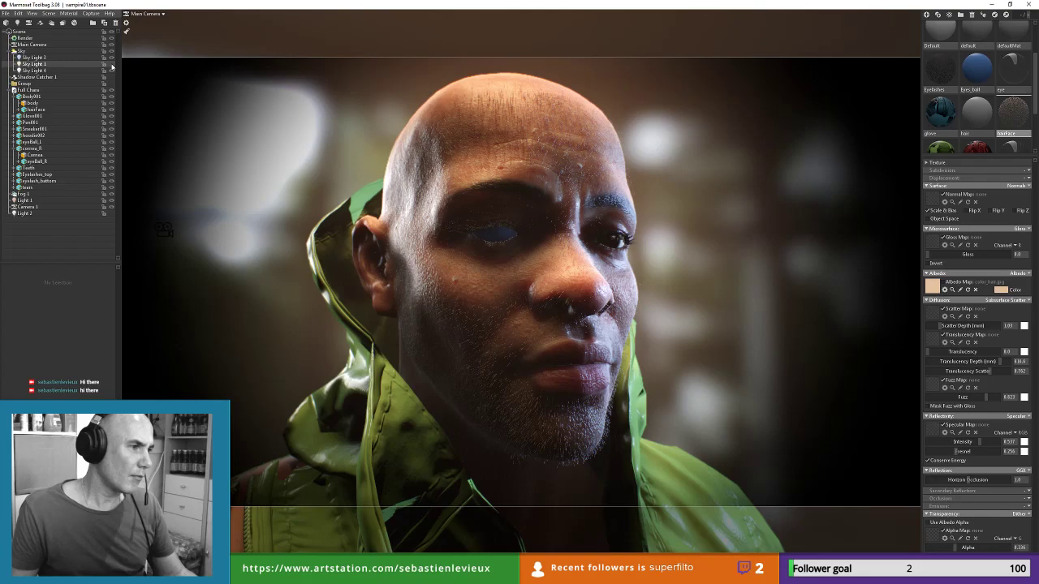
# Step: Switch back to 3ds Max, examine the short hair on the side of the face, and frame the whole character
pyautogui.hotkey('alt', 'Tab')
pyautogui.scroll(5, 698, 264)
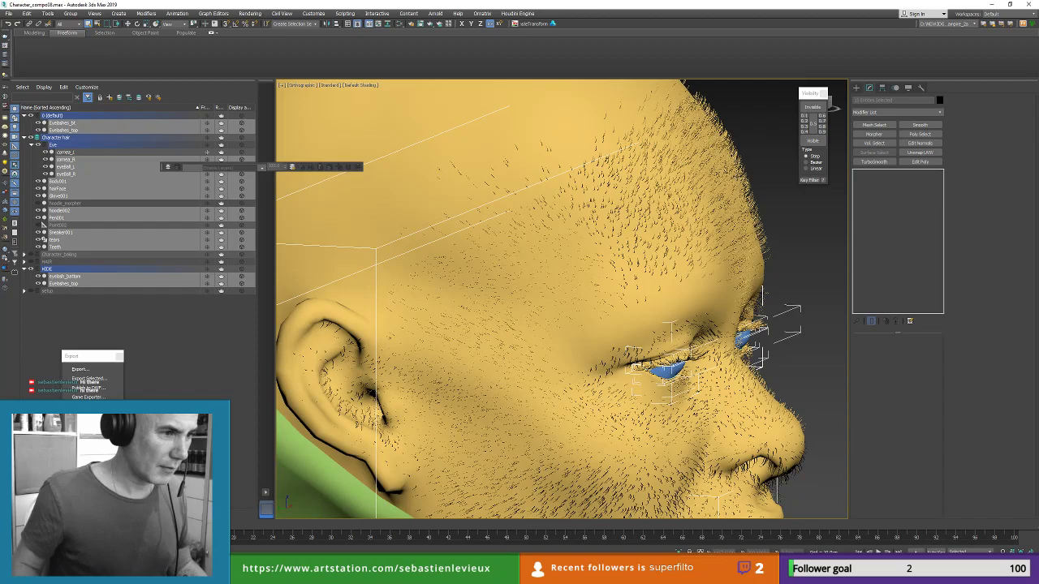
pyautogui.press('z')
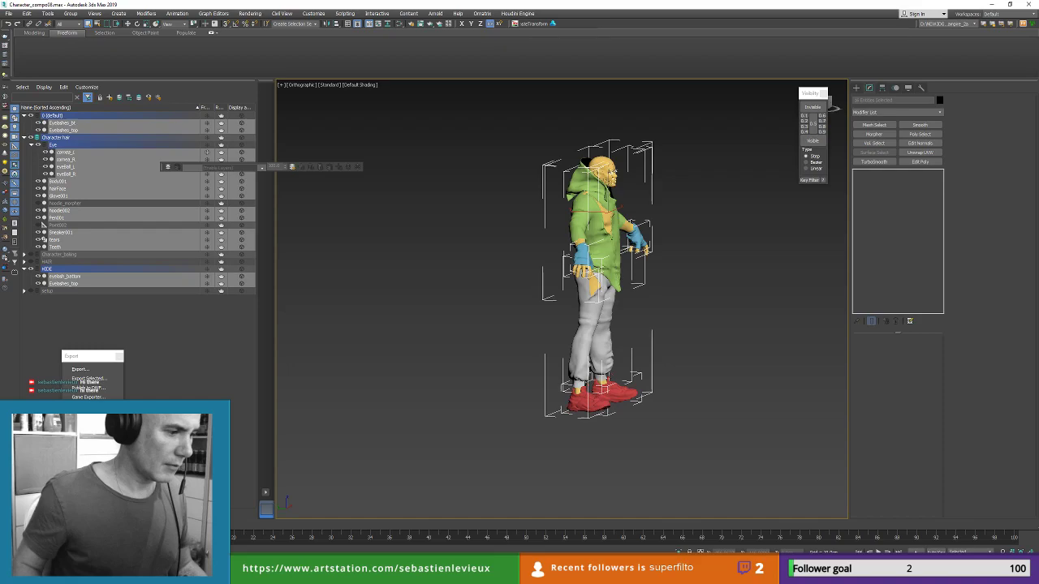
# Step: Switch to Marmoset Toolbag and select the bottom and top eyelash meshes together
pyautogui.hotkey('alt', 'Tab')
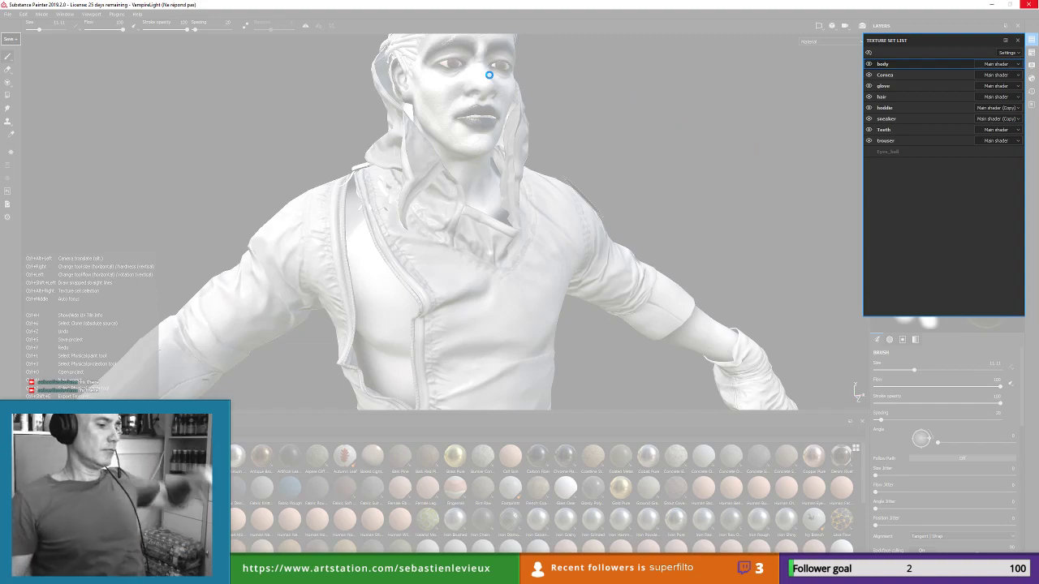
pyautogui.click(342, 573)
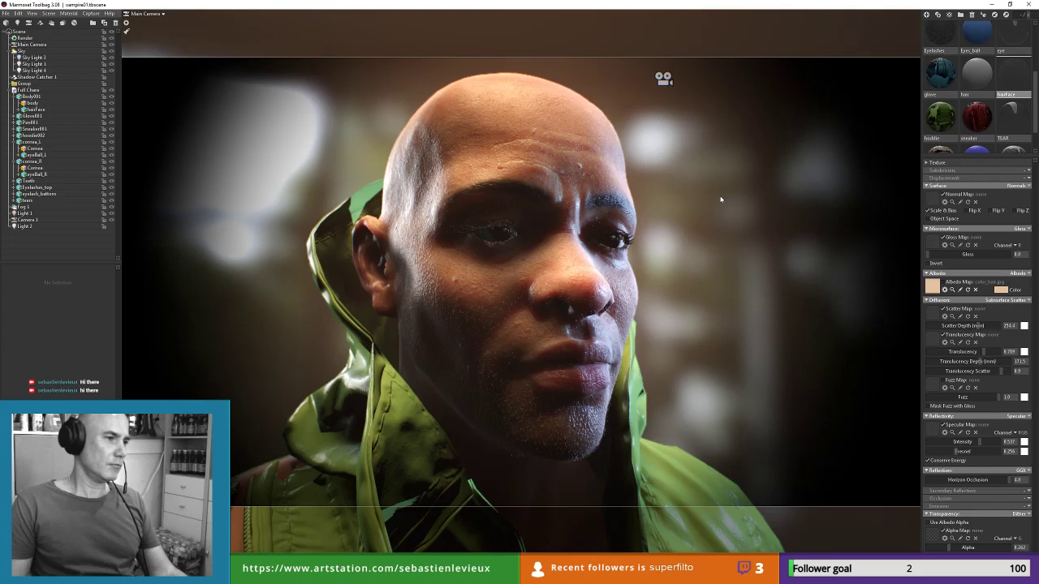
pyautogui.click(607, 243)
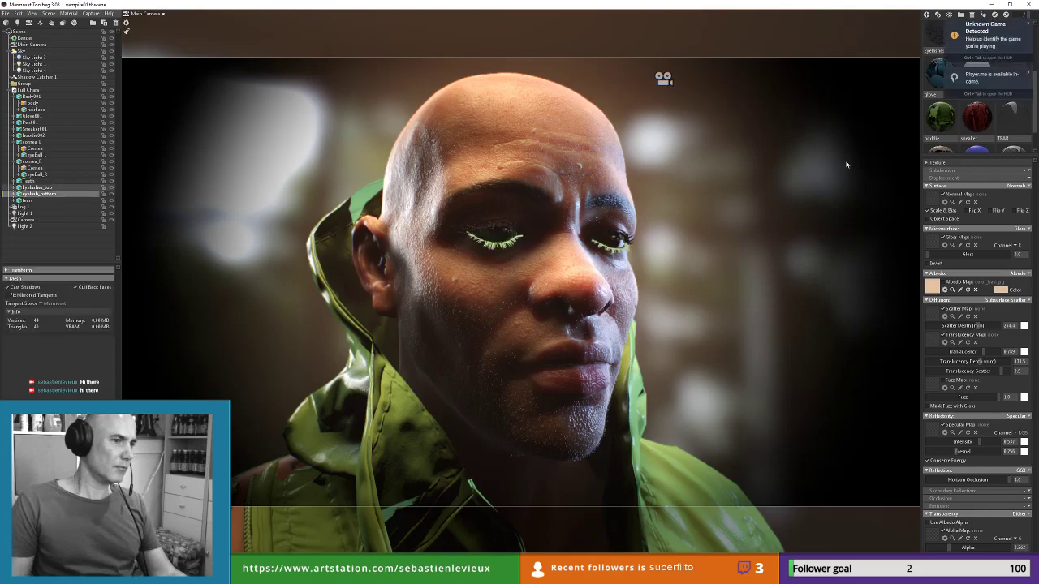
pyautogui.click(994, 15)
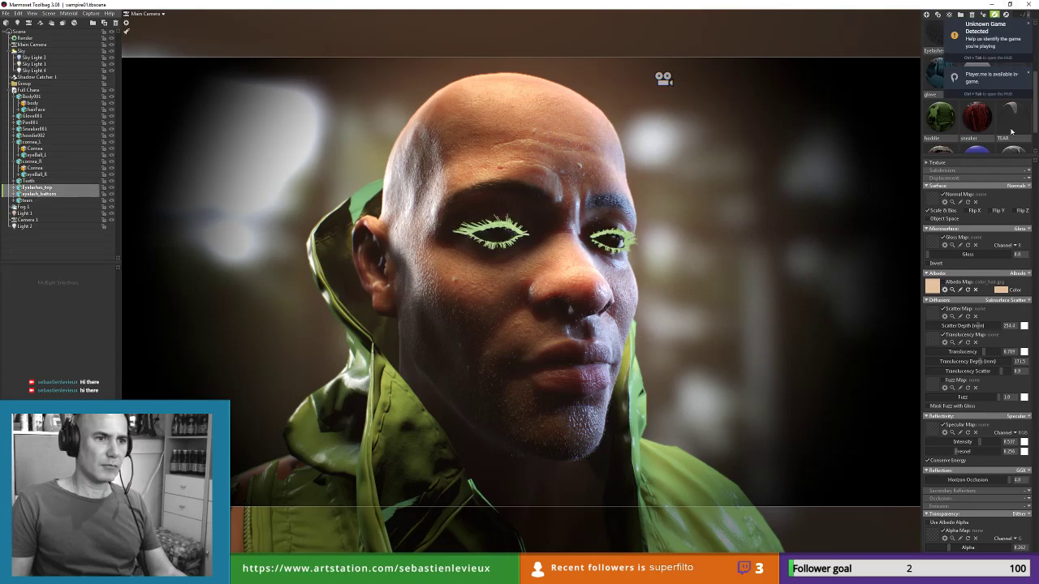